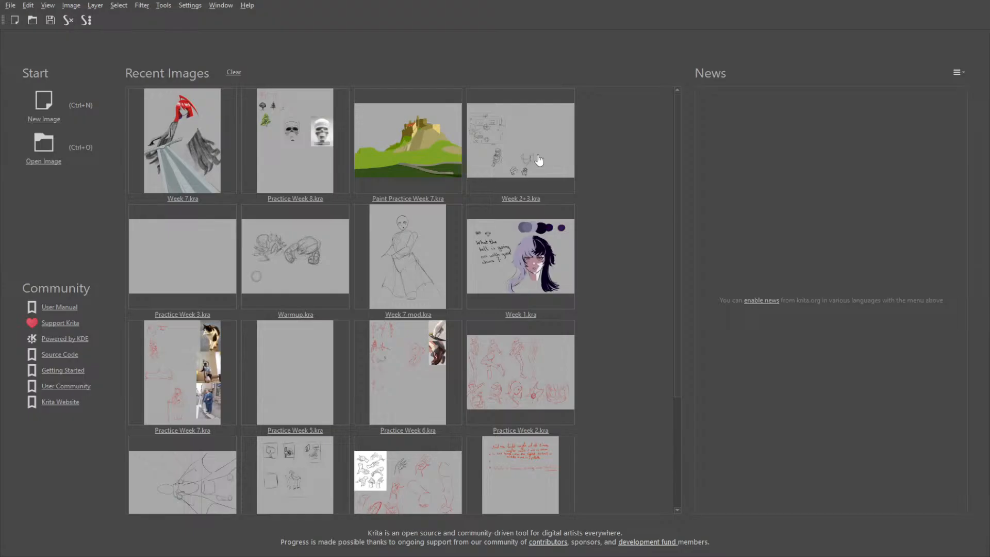
Open Week 7.kra from the recent images and look over the red-haired figure, its sword and the surrounding reference images
click(182, 146)
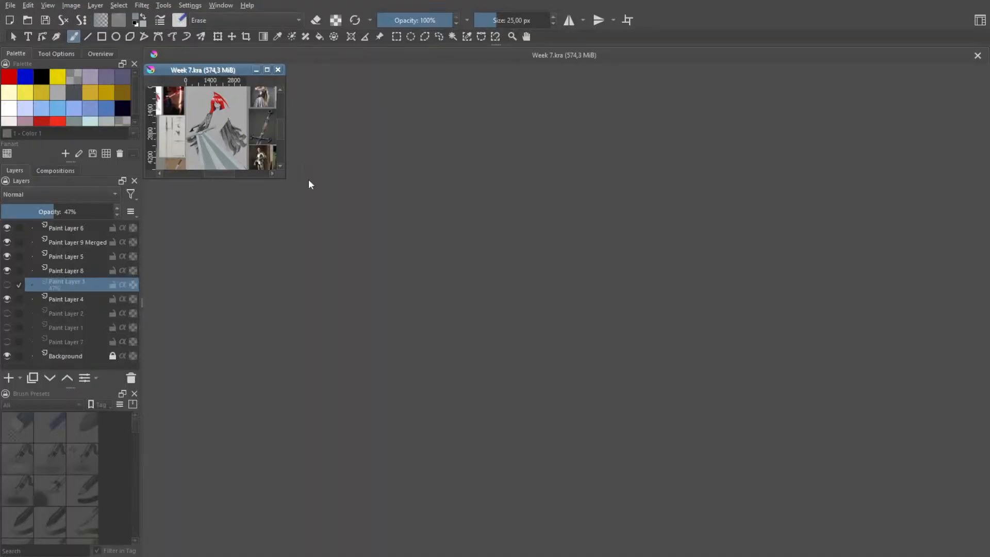
scroll(558, 243, up, 5)
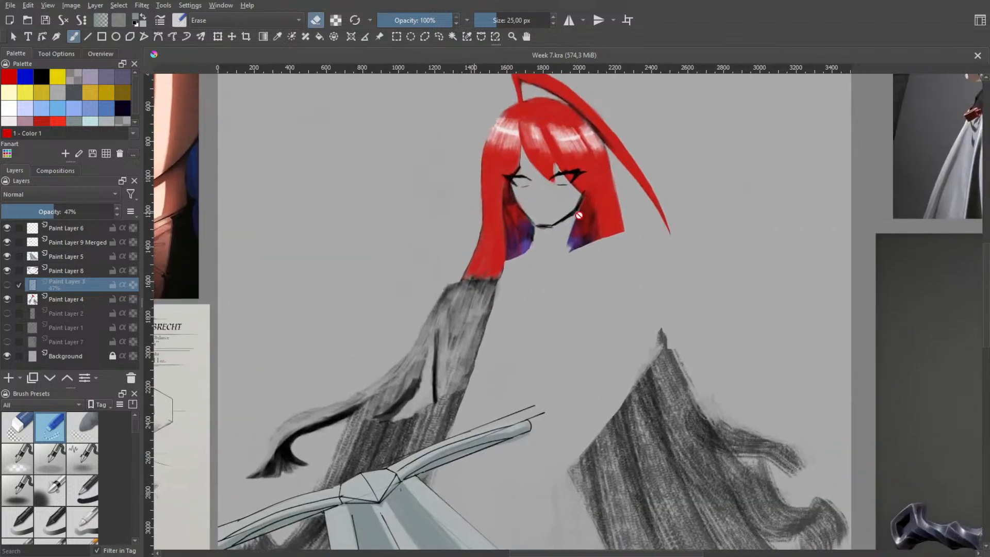
scroll(598, 201, down, 5)
scroll(546, 298, up, 2)
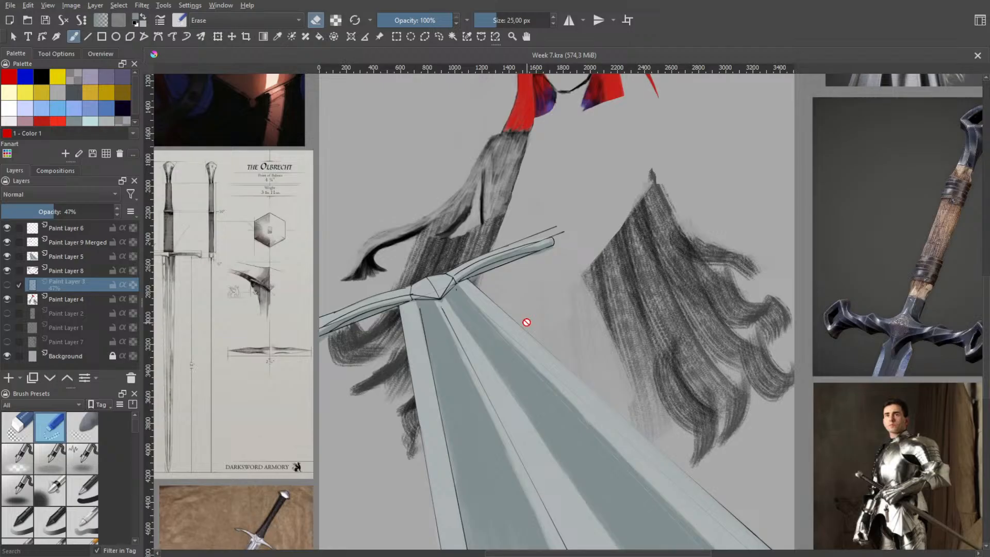
scroll(567, 311, up, 3)
scroll(518, 186, down, 2)
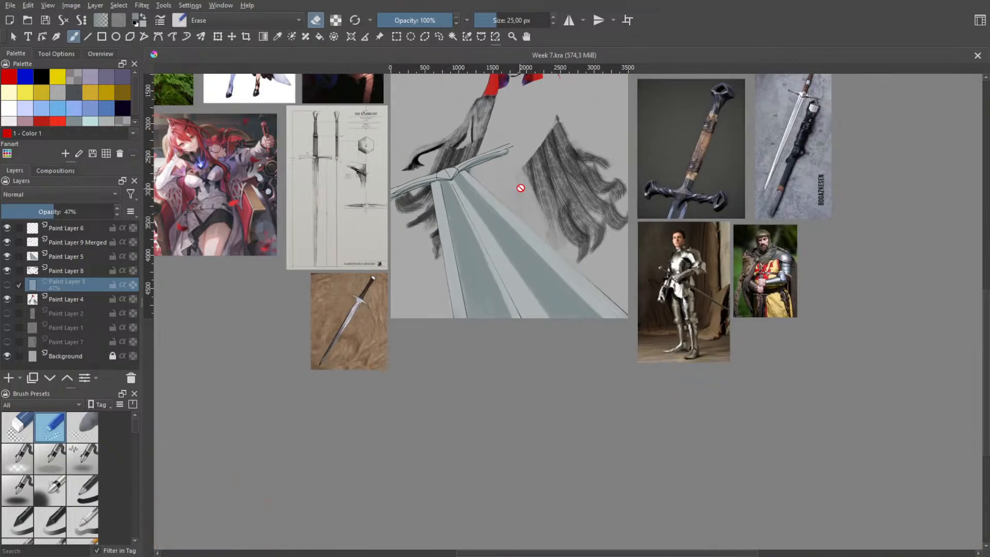
scroll(548, 248, down, 2)
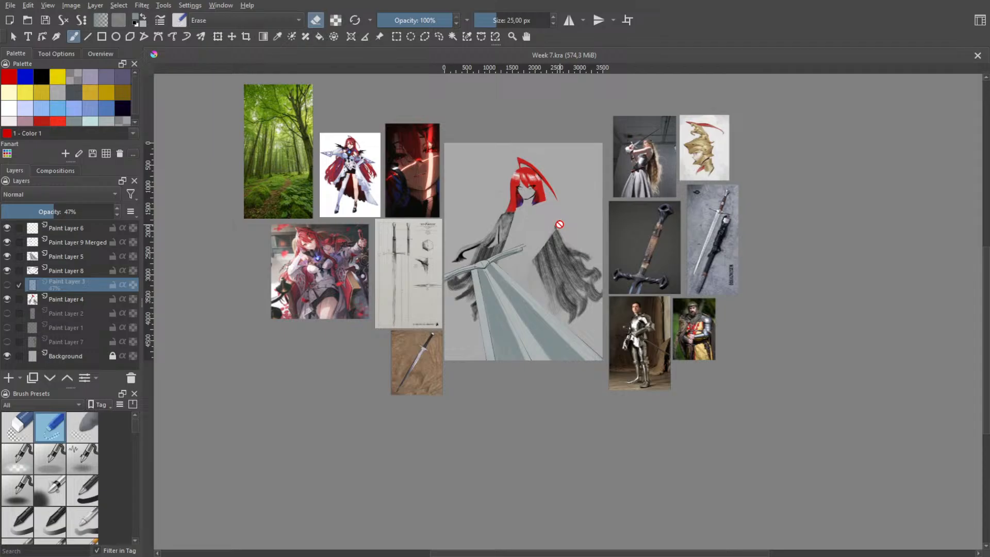
scroll(559, 224, up, 6)
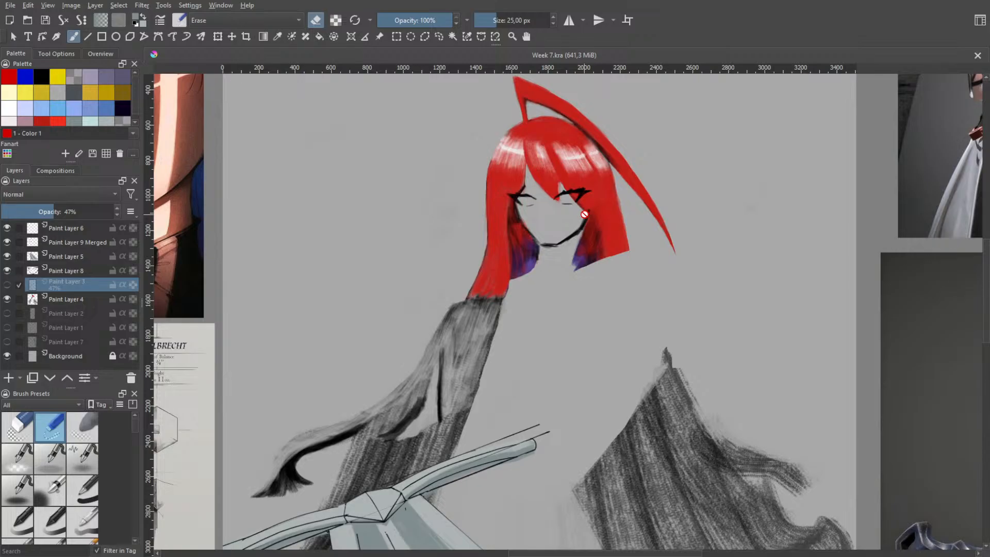
Show the body sketch on Paint Layer 3 and hide the painted hair and cape on Paint Layer 4, toggling both to compare
click(7, 284)
click(7, 299)
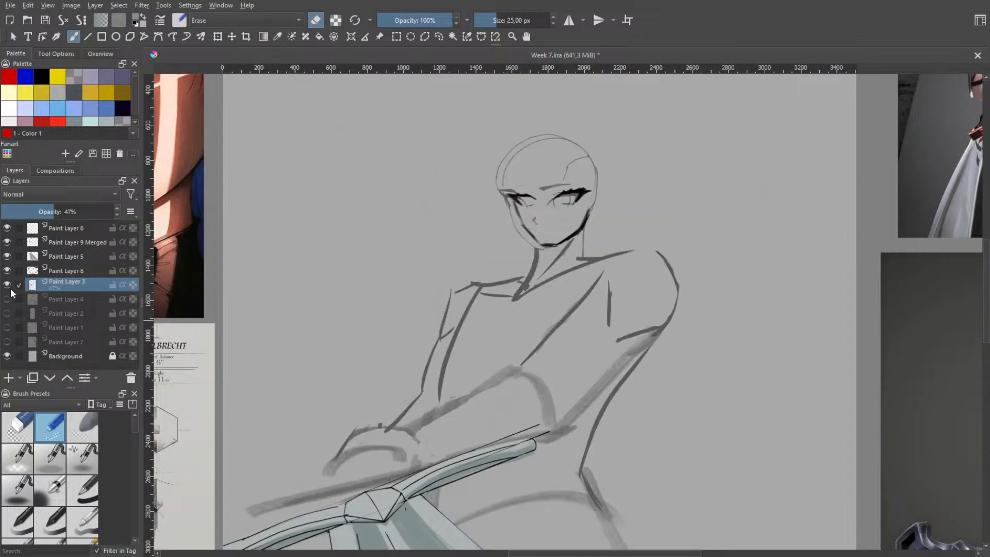
click(8, 299)
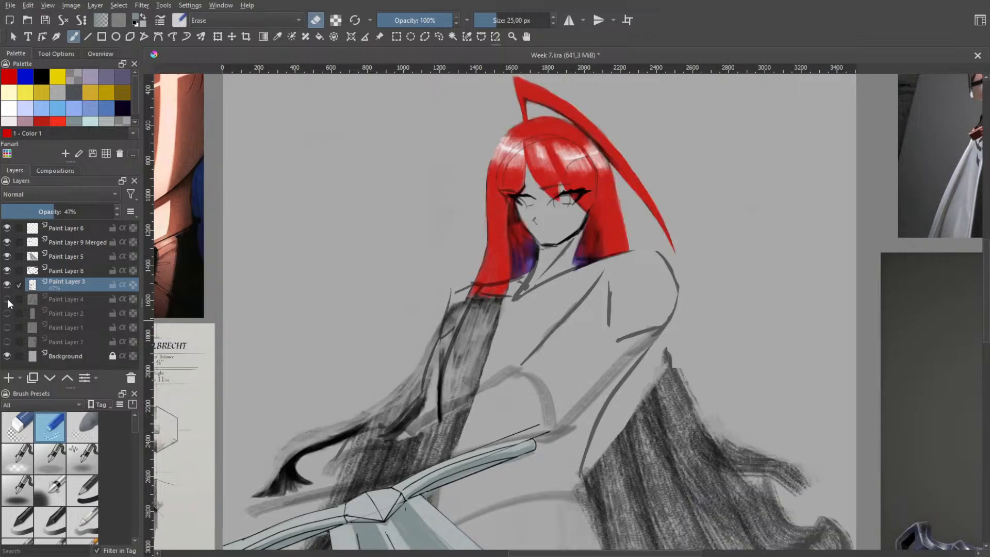
click(7, 298)
click(8, 285)
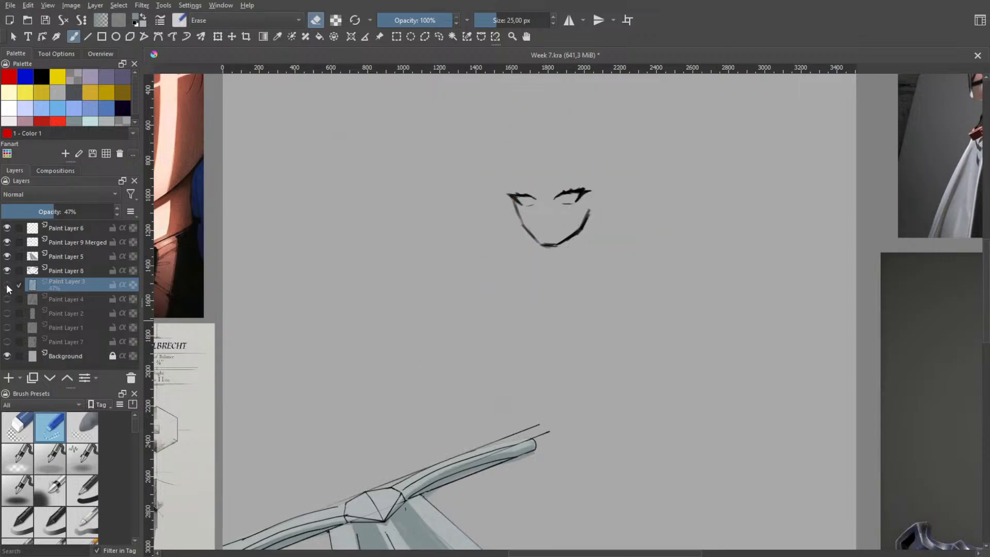
click(7, 285)
click(7, 284)
click(7, 284)
Hide the dark face lines on Paint Layer 8 and inspect the sketched head and torso up close
scroll(670, 190, up, 3)
drag(364, 284, 436, 288)
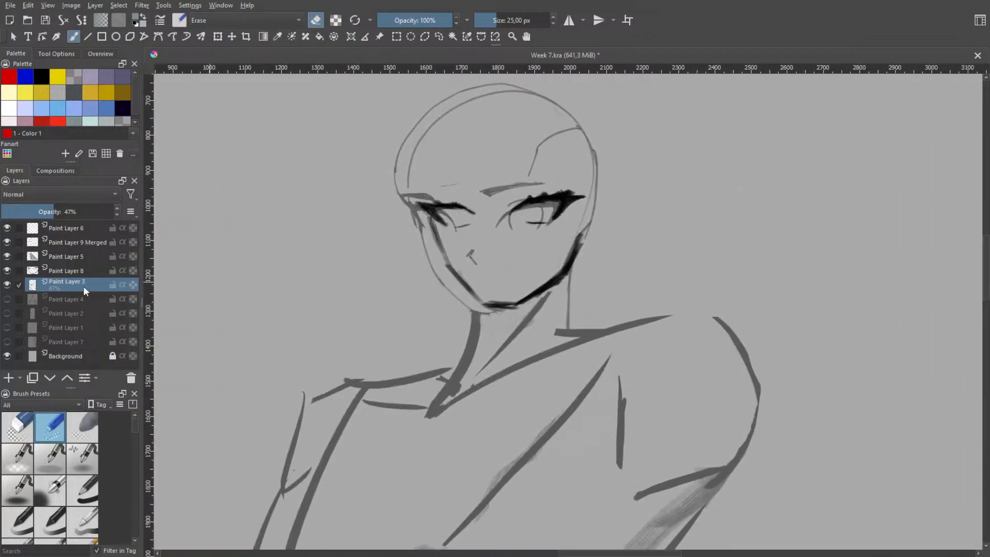
click(8, 271)
scroll(539, 307, down, 5)
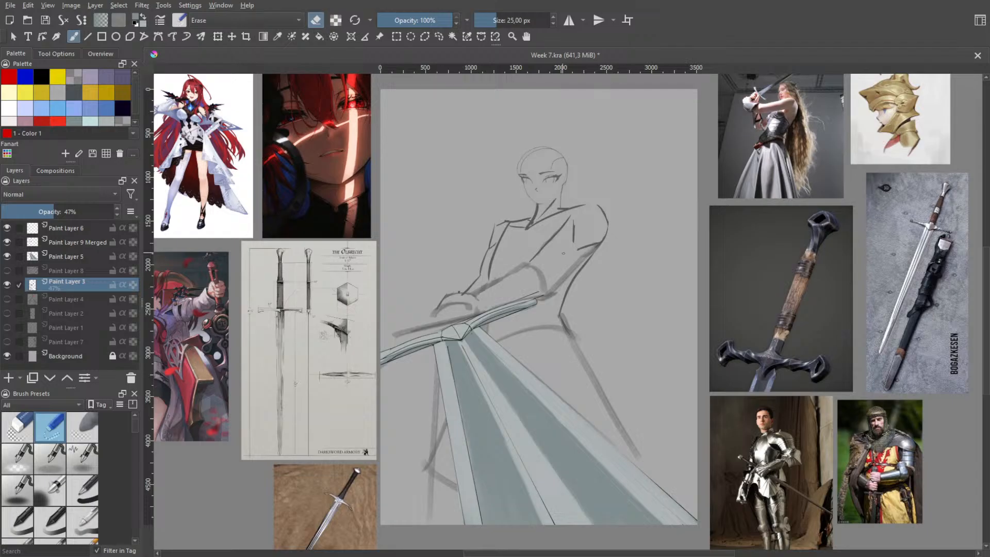
scroll(627, 309, up, 3)
drag(529, 268, 713, 447)
drag(583, 342, 617, 412)
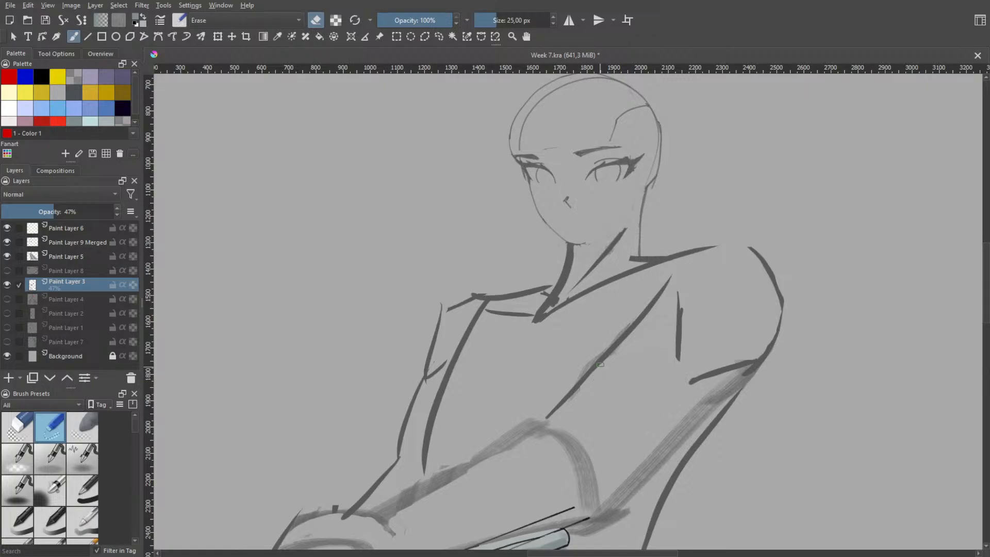
scroll(576, 354, down, 1)
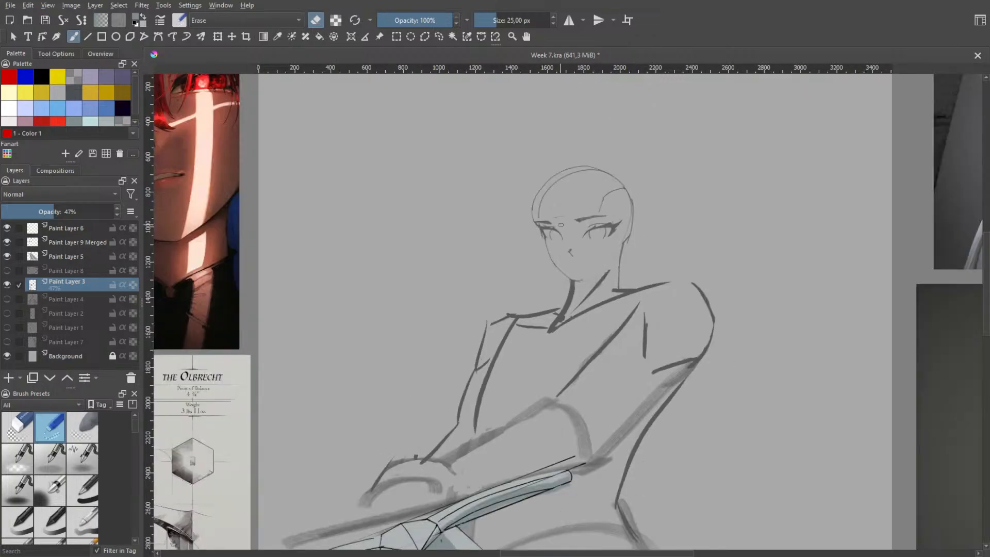
scroll(560, 224, up, 1)
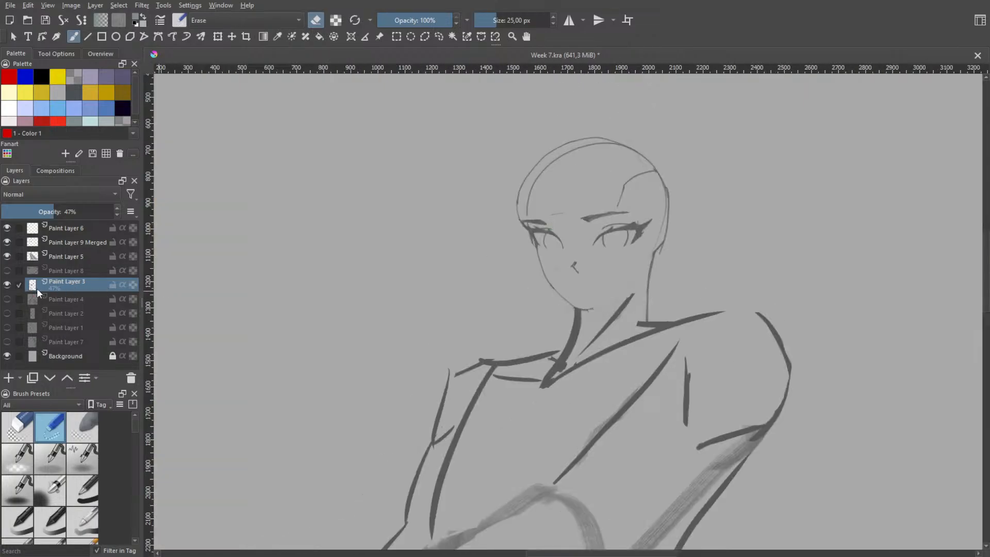
Compare the face sketch with and without Paint Layer 8, leaving the layer hidden, and review the whole figure
click(7, 270)
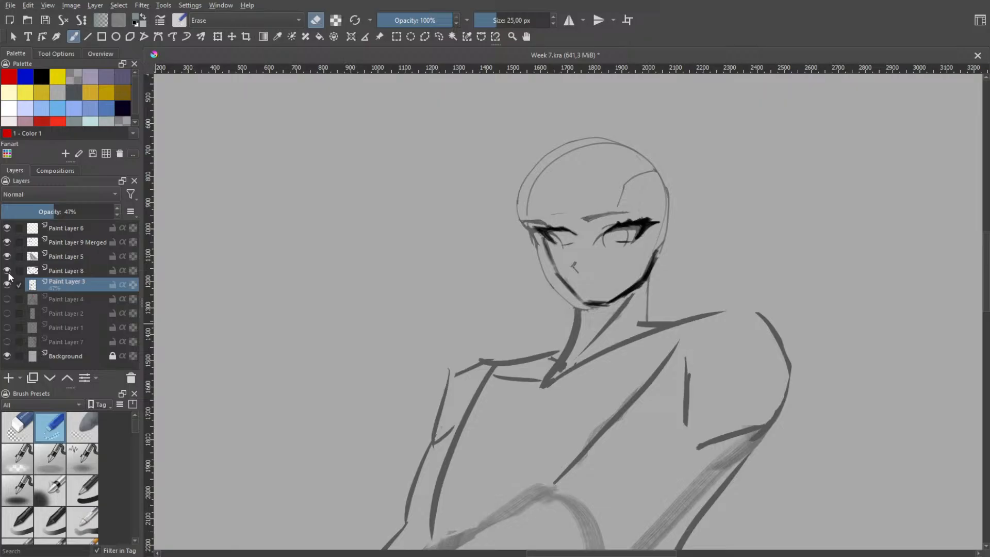
click(8, 272)
scroll(476, 345, down, 3)
drag(468, 346, 396, 232)
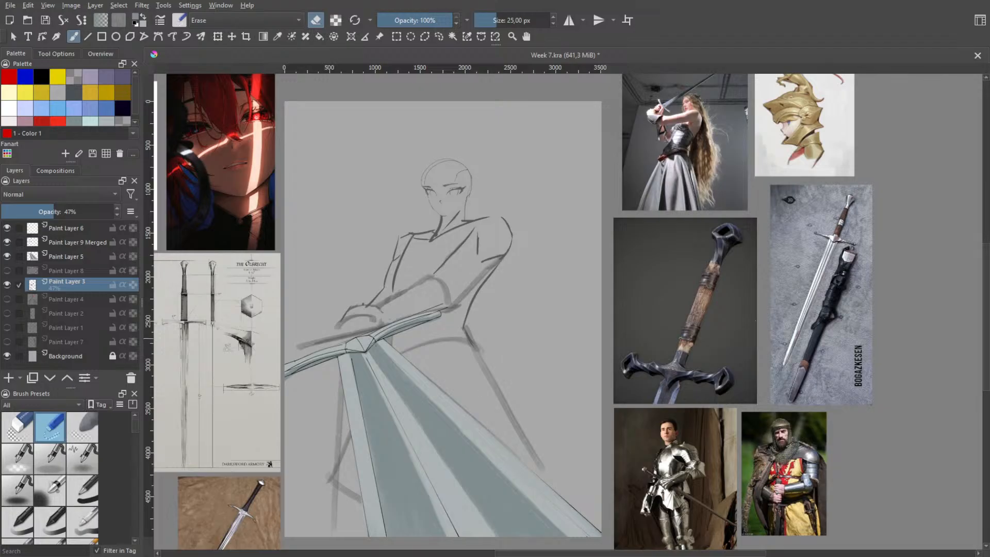
scroll(733, 381, up, 1)
scroll(791, 372, down, 2)
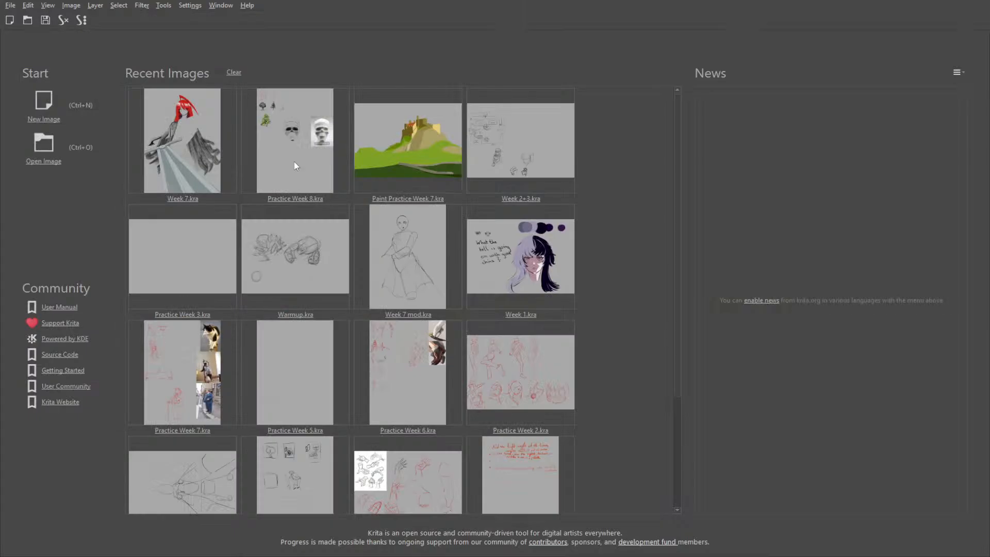
Open Practice Week 8.kra from the recent images and look over its tree and skull studies and the reference pictures
click(295, 164)
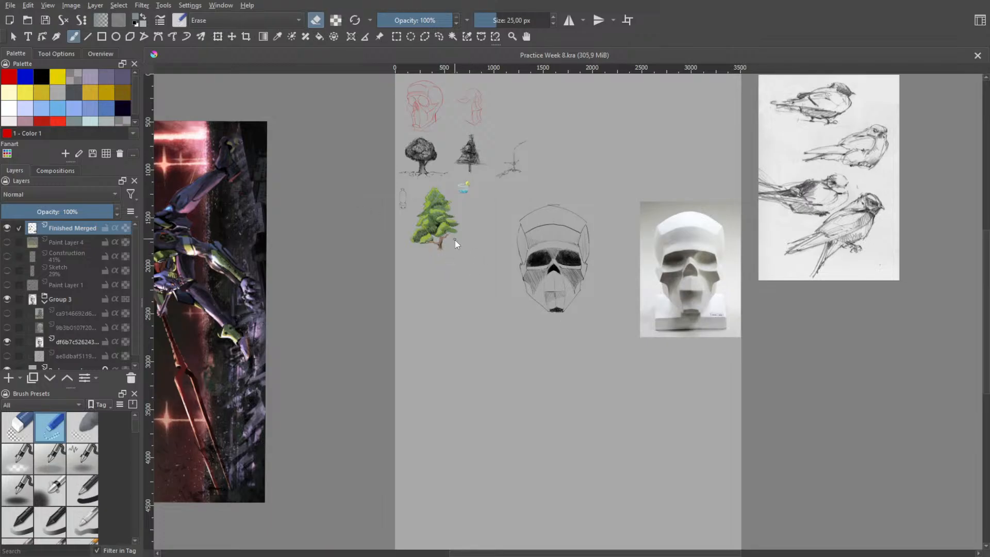
scroll(455, 240, up, 3)
drag(444, 240, 493, 279)
scroll(483, 250, down, 2)
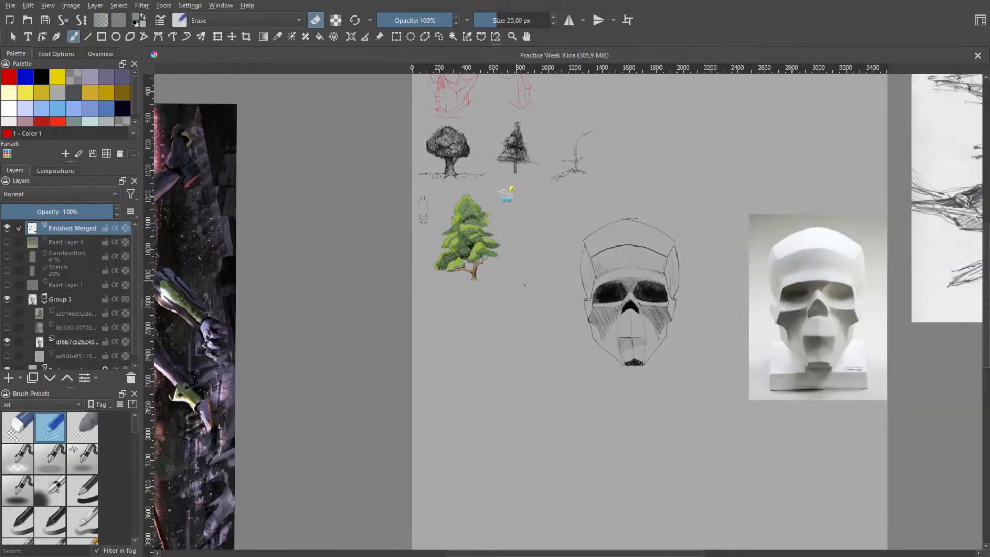
scroll(525, 284, down, 2)
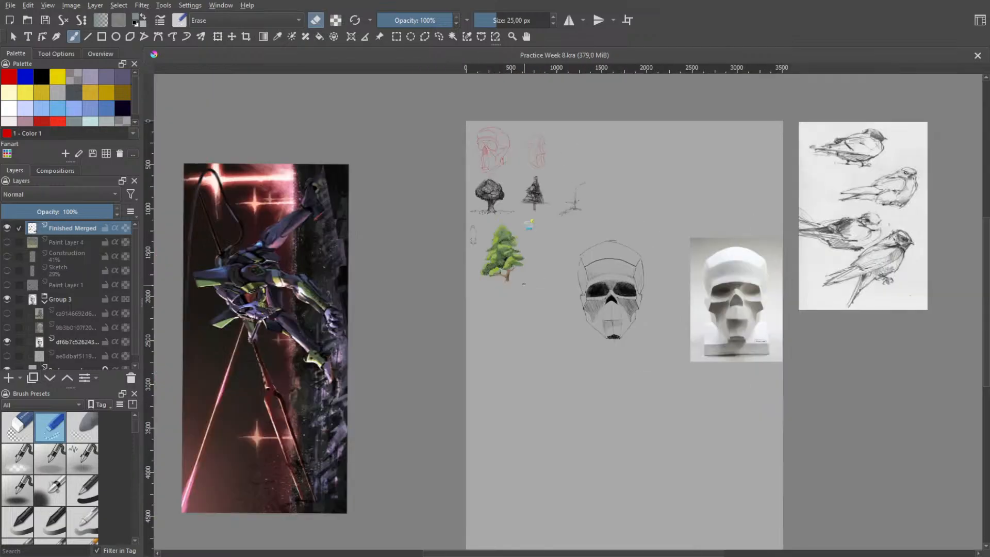
scroll(524, 281, up, 2)
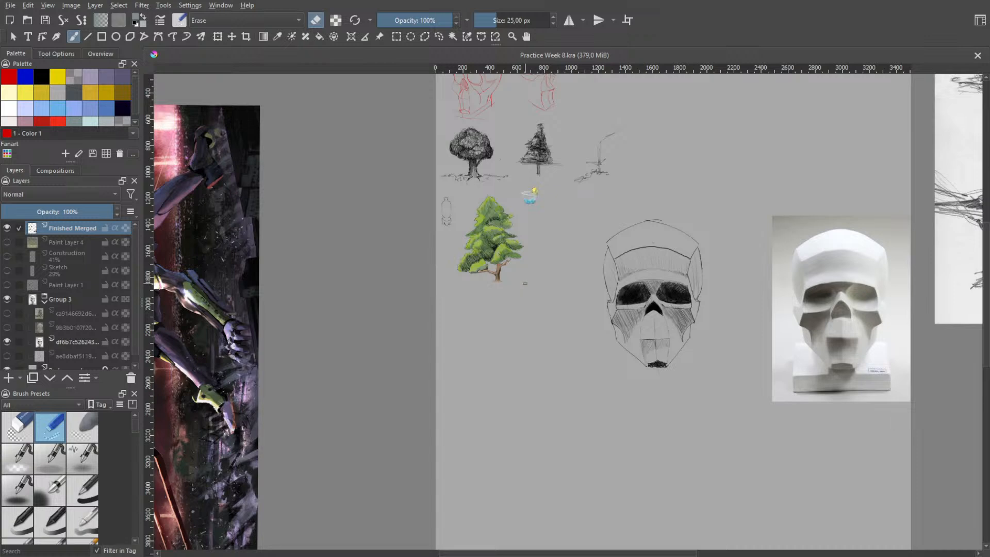
key(minus)
key(minus)
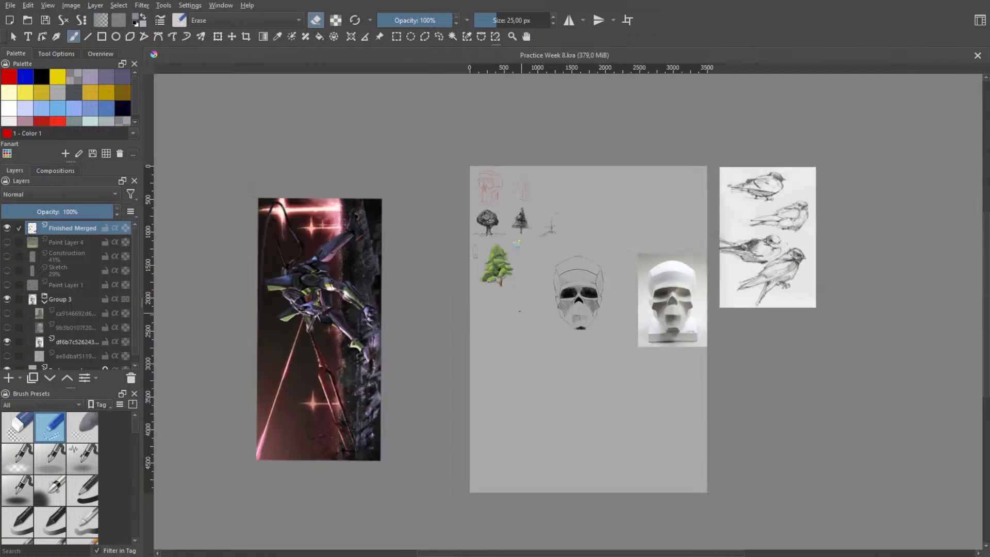
scroll(486, 280, up, 2)
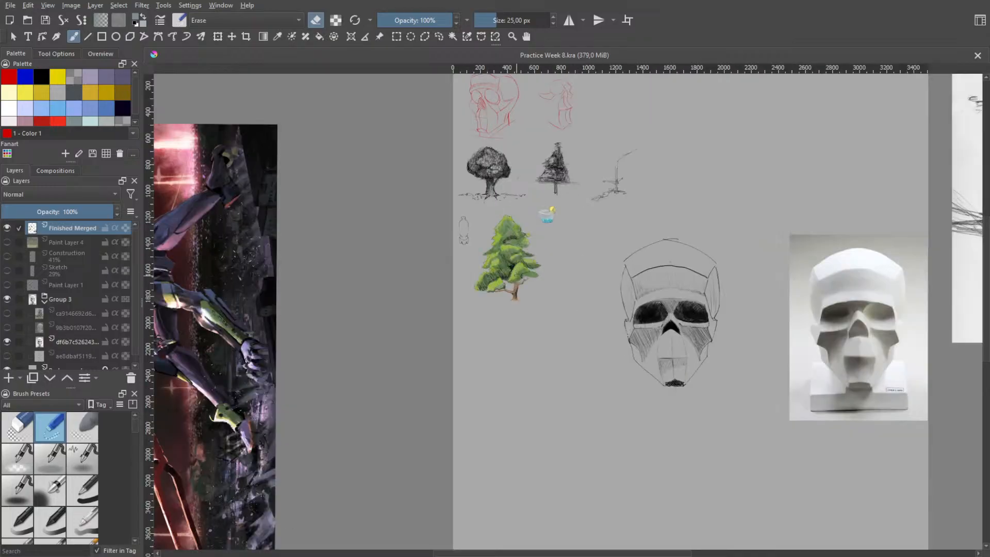
scroll(531, 270, up, 1)
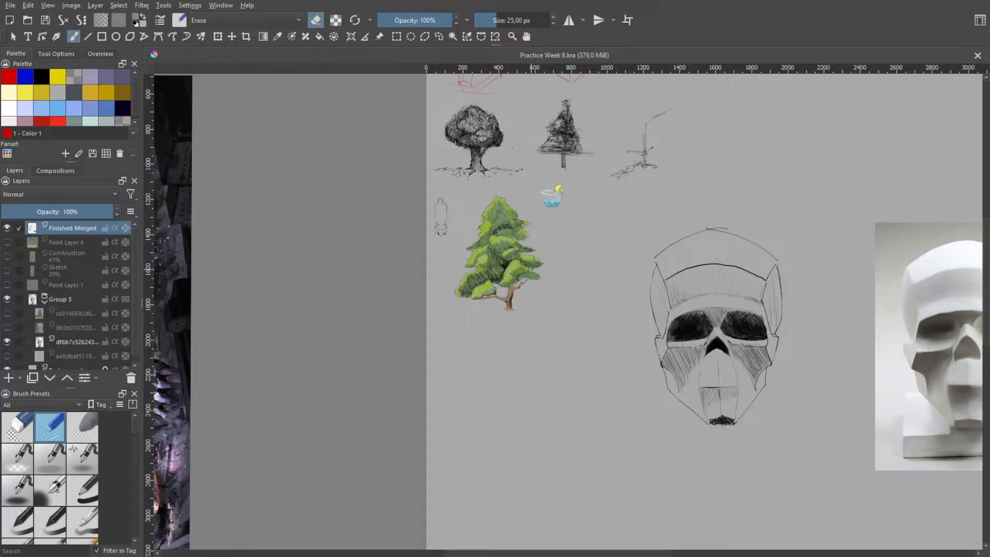
scroll(485, 281, down, 2)
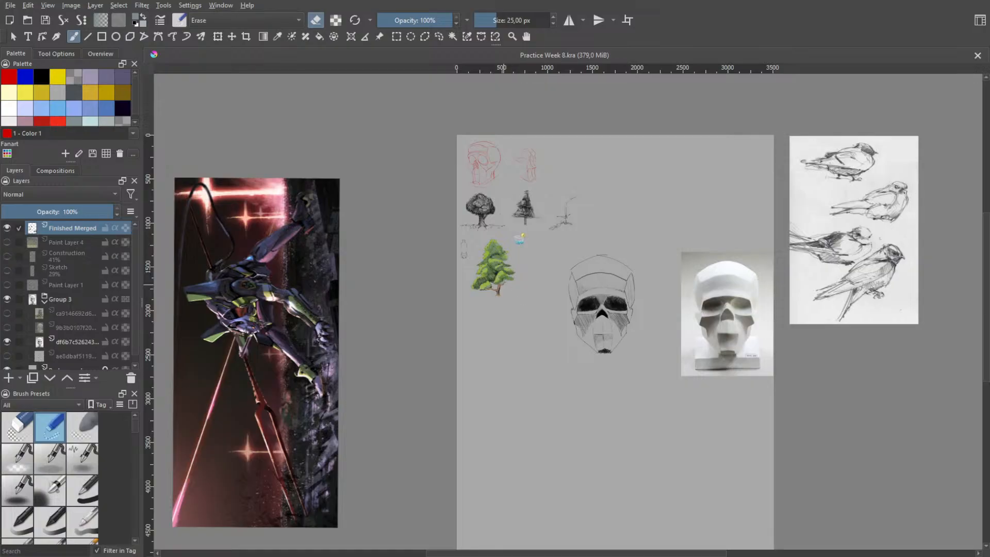
scroll(523, 313, up, 3)
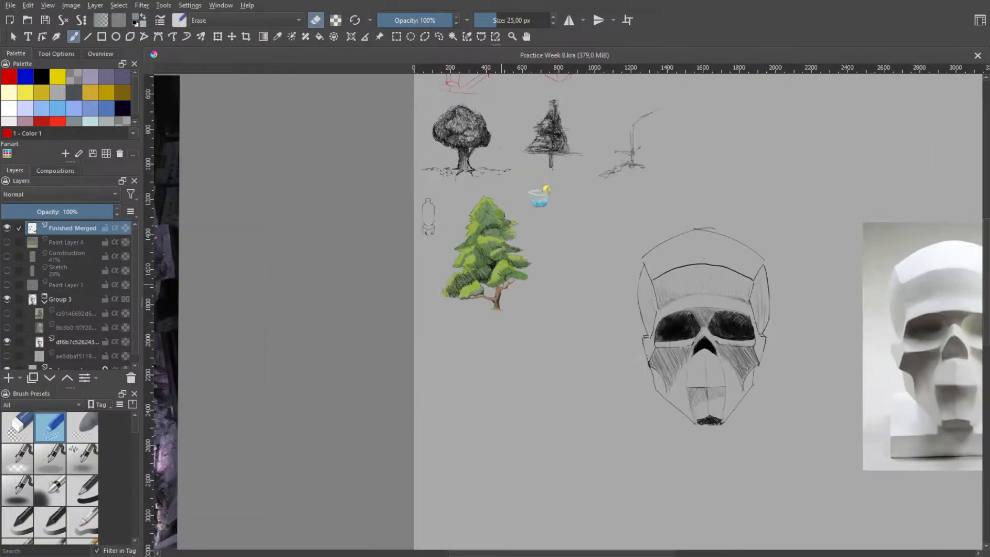
Examine the coloured tree study up close, from the trunk and lower foliage to the hatched shading at the treetop
scroll(500, 286, up, 1)
scroll(489, 298, up, 4)
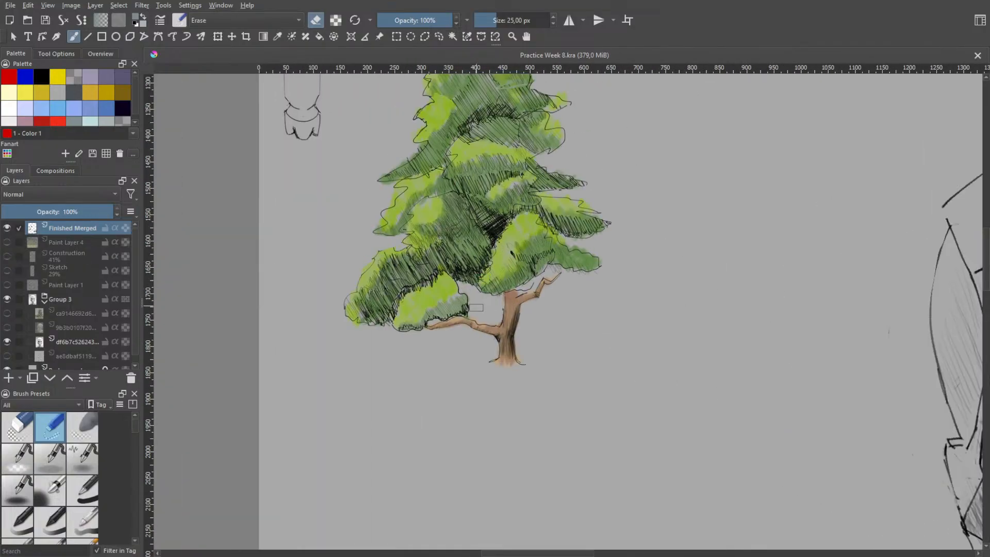
scroll(489, 297, down, 1)
scroll(489, 297, down, 8)
scroll(490, 298, up, 3)
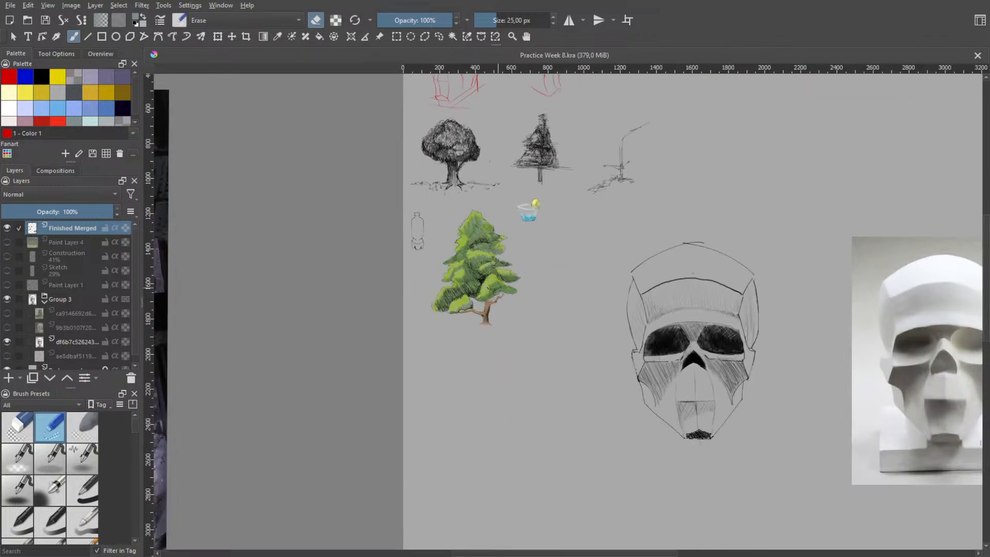
scroll(463, 290, up, 6)
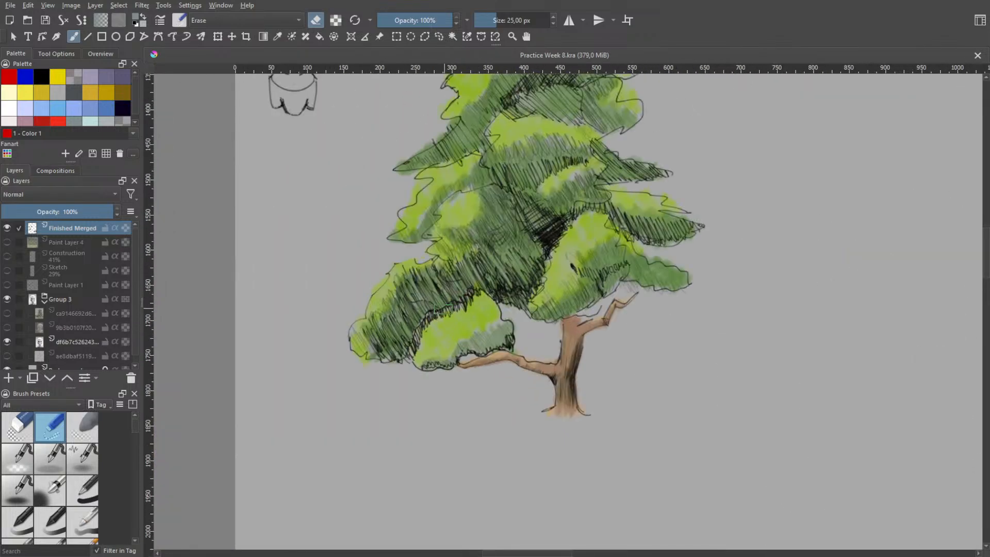
scroll(454, 335, down, 3)
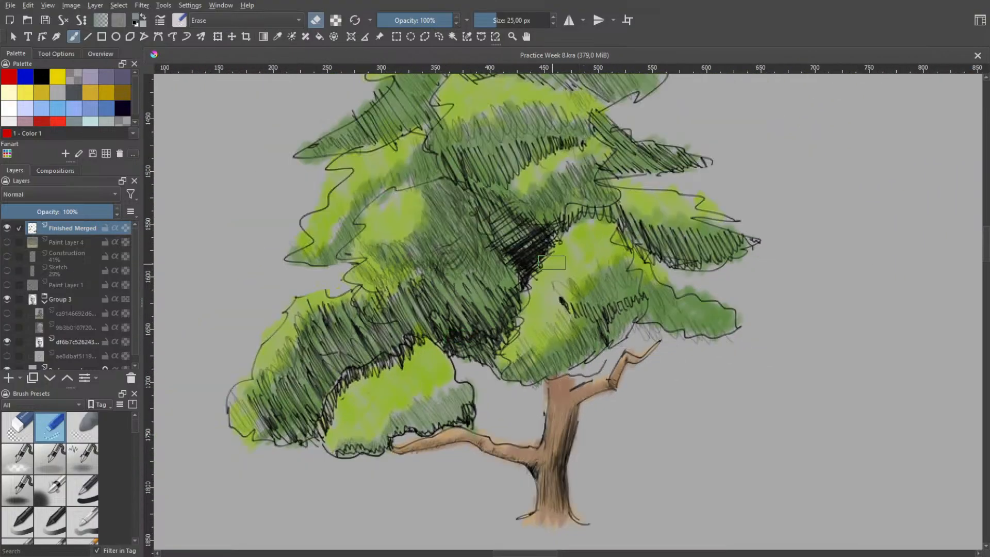
drag(552, 263, 559, 360)
drag(625, 305, 609, 388)
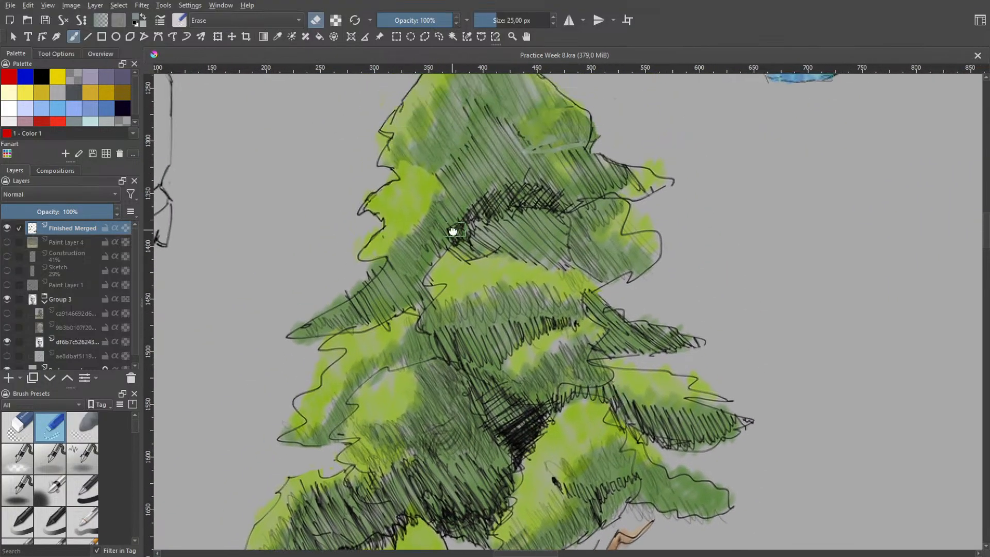
drag(448, 227, 505, 309)
scroll(512, 281, down, 3)
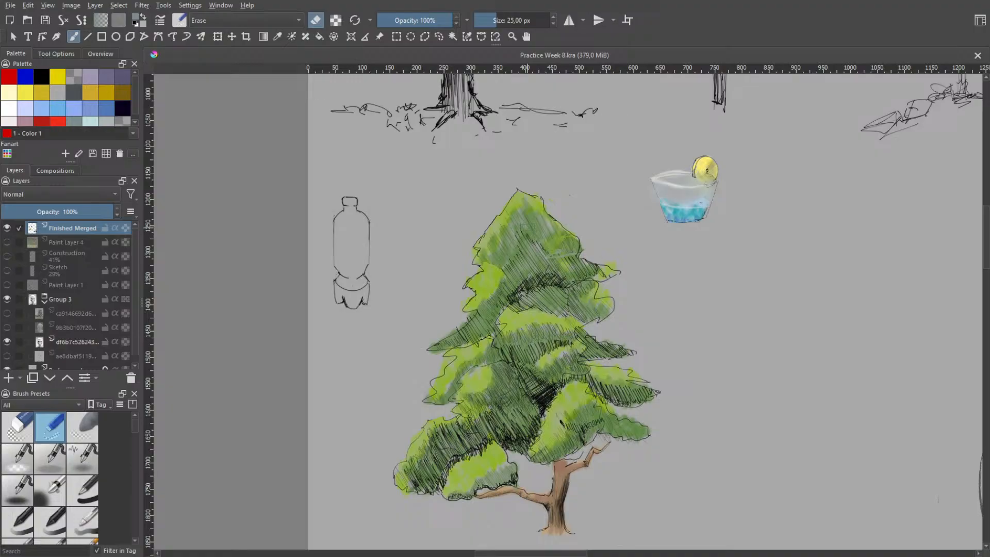
scroll(525, 225, up, 1)
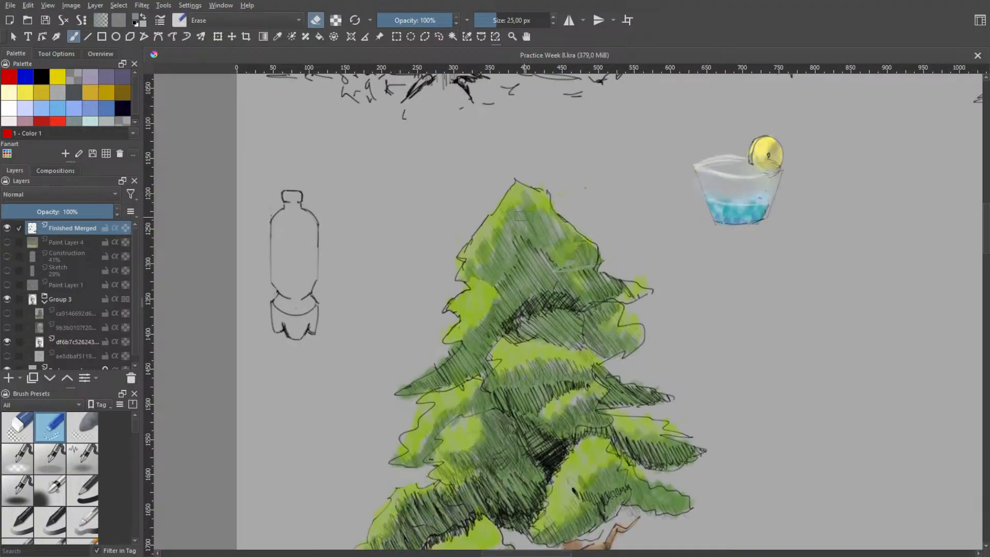
scroll(509, 182, up, 1)
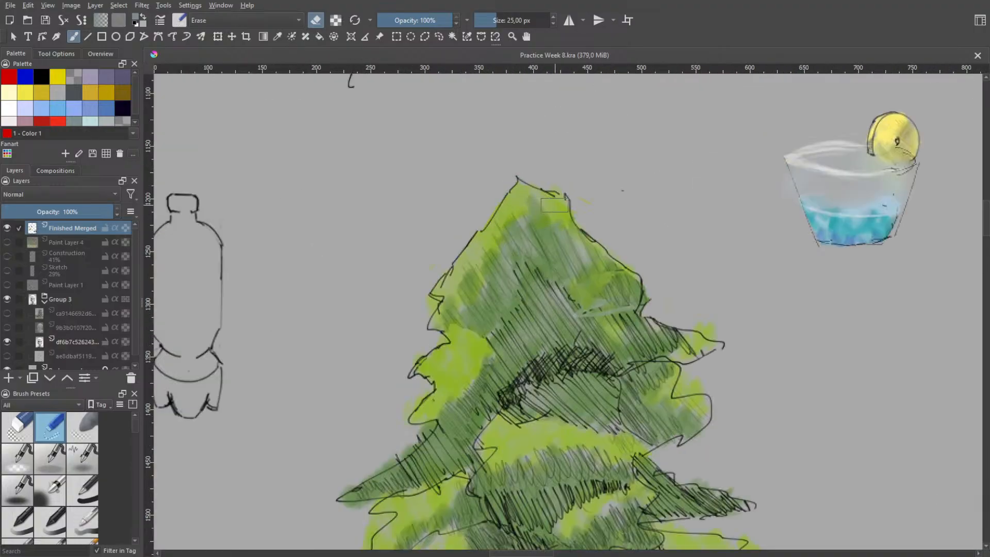
Examine the shaded skull study beside its white plaster skull reference
scroll(684, 355, down, 2)
drag(630, 290, 484, 81)
scroll(591, 279, down, 2)
drag(621, 289, 349, 255)
scroll(448, 249, down, 2)
scroll(475, 263, up, 2)
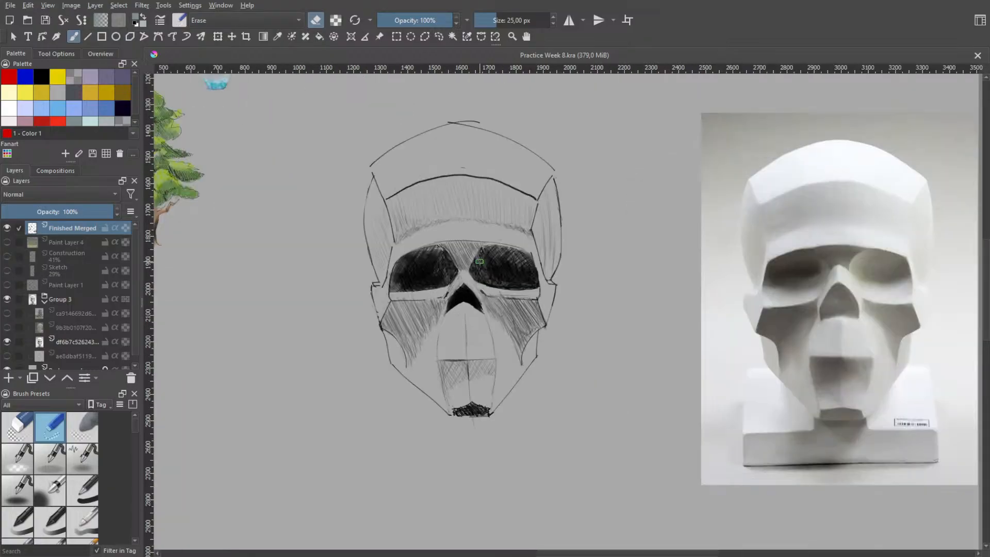
Look over the whole Week 8 practice sheet, from the skull study to the surrounding tree sketches and reference images
scroll(480, 278, up, 1)
scroll(510, 289, down, 1)
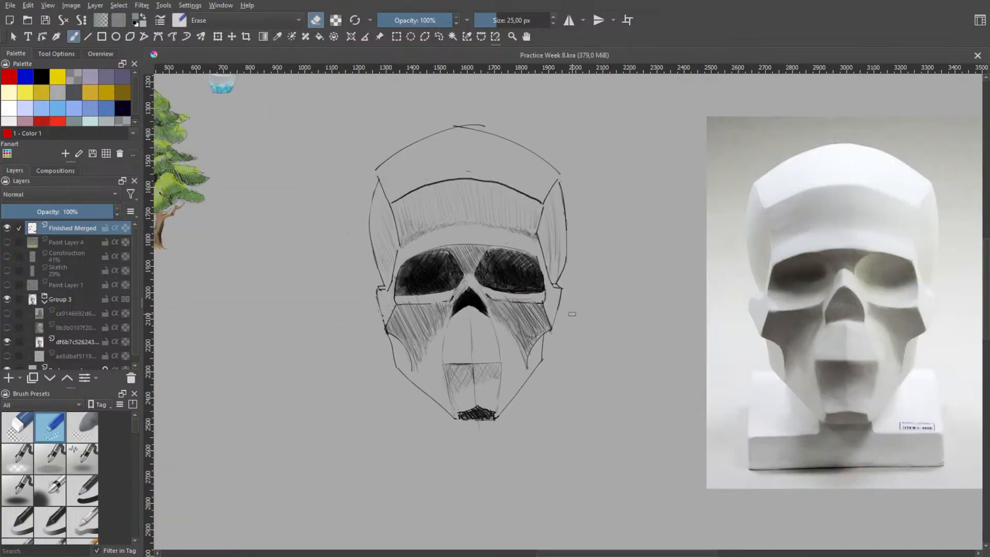
scroll(574, 315, down, 1)
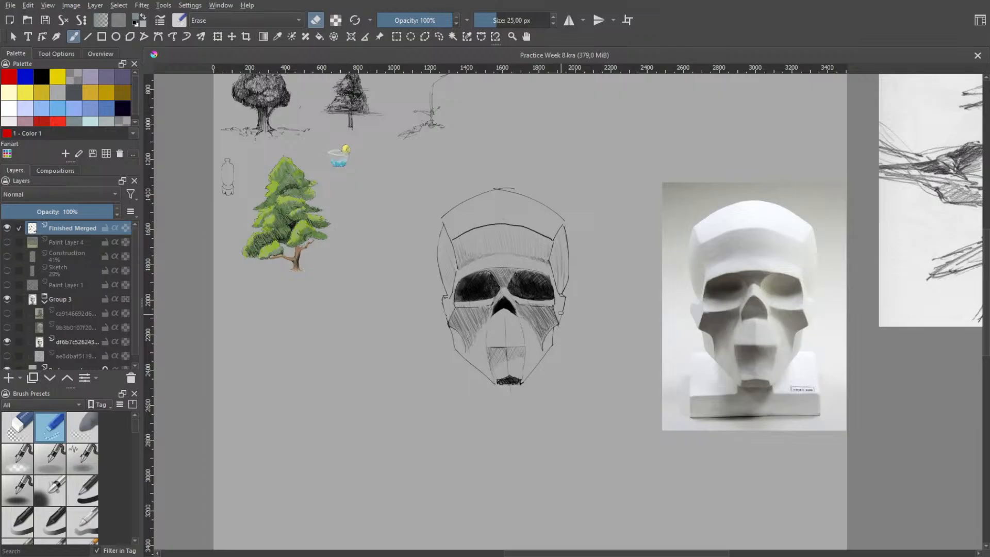
scroll(543, 311, down, 3)
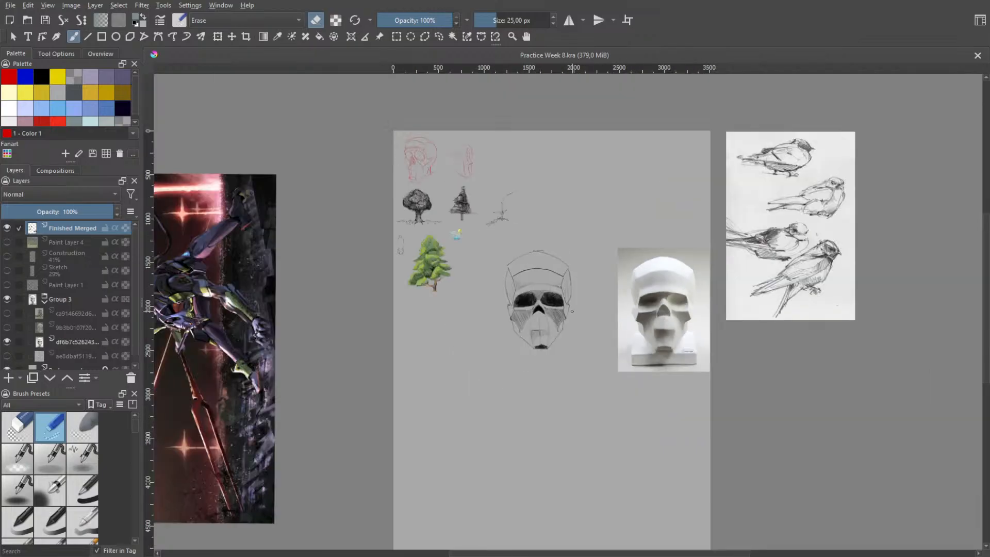
scroll(488, 324, up, 4)
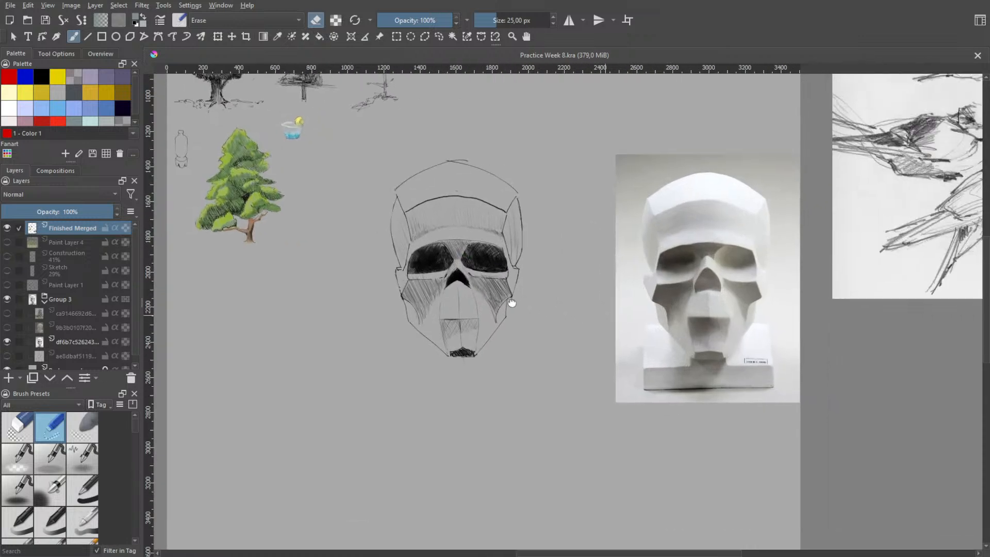
drag(513, 303, 679, 320)
Compare the skull study's eye sockets, cheek hatching and jaw with the plaster skull reference
scroll(661, 313, up, 4)
scroll(638, 309, down, 4)
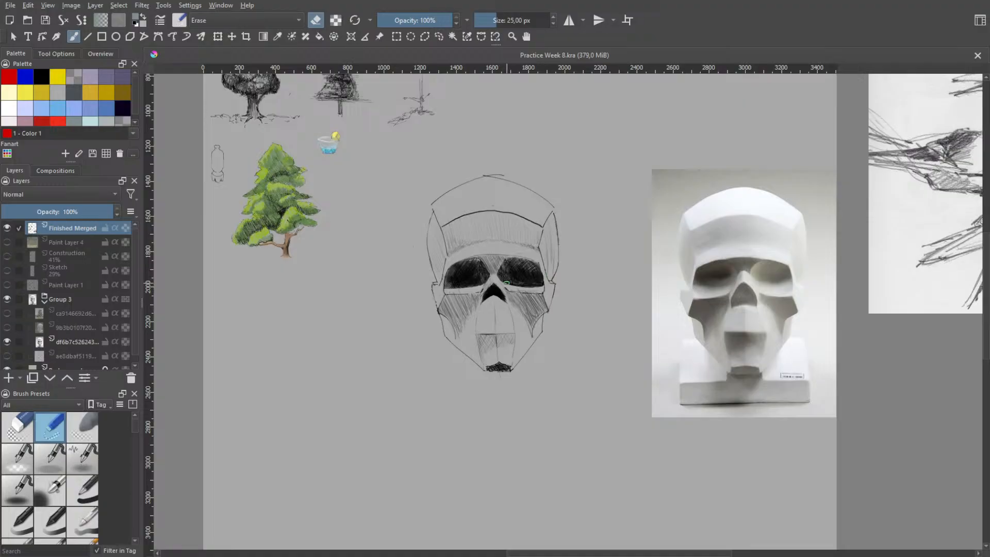
scroll(507, 283, up, 6)
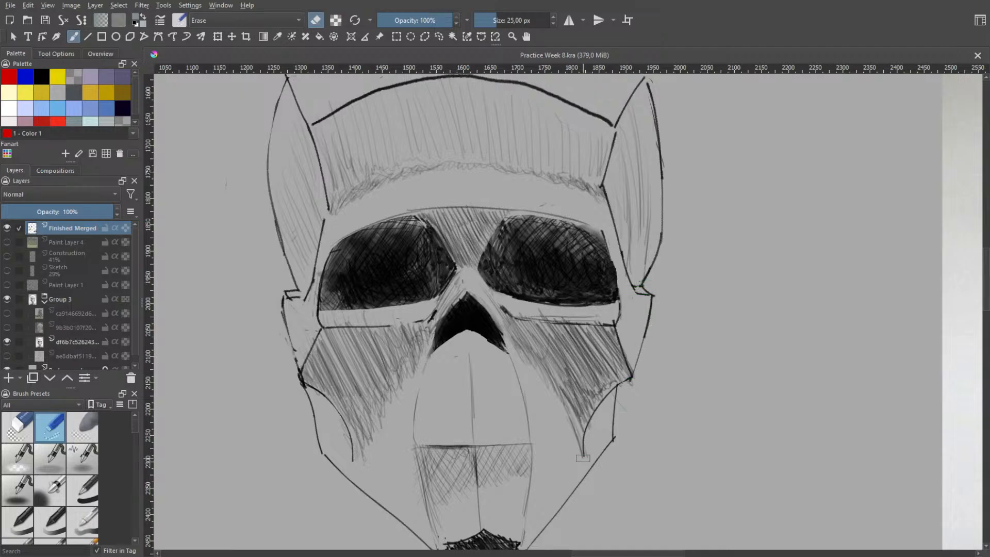
scroll(351, 456, down, 2)
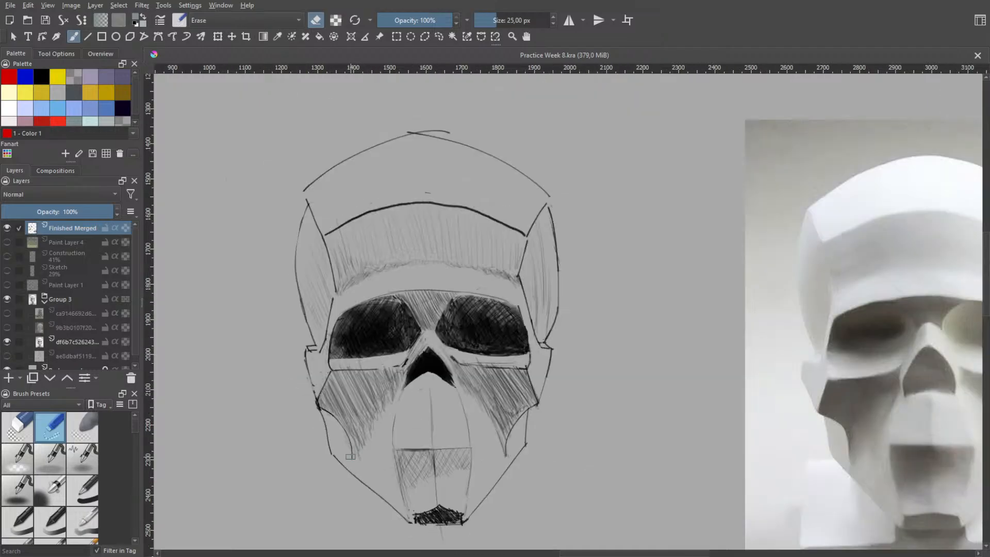
scroll(556, 440, down, 3)
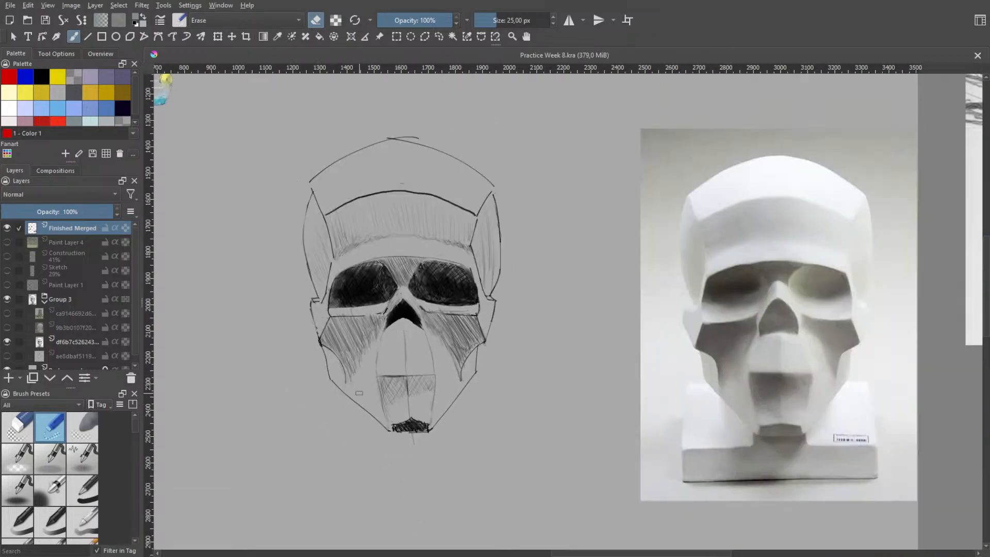
drag(562, 404, 472, 359)
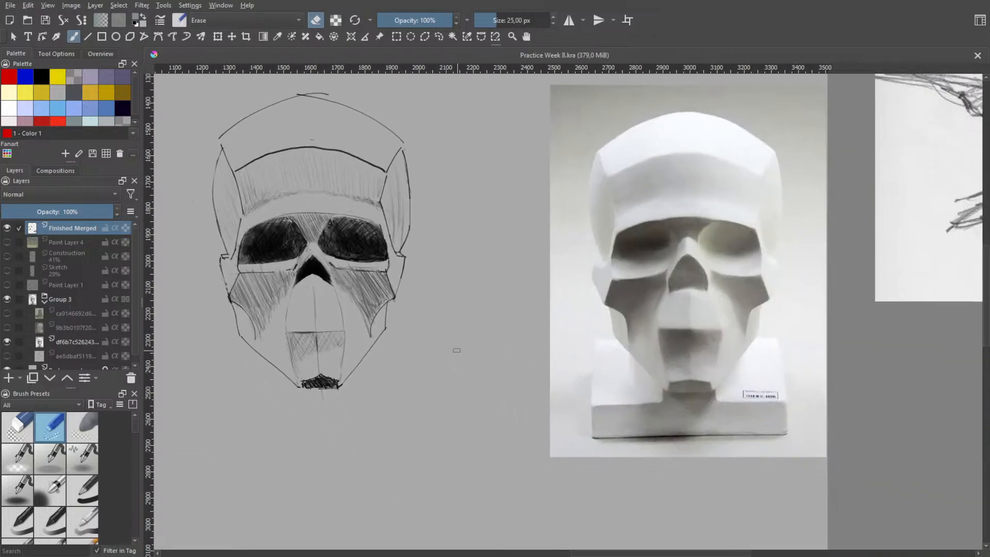
scroll(430, 345, down, 2)
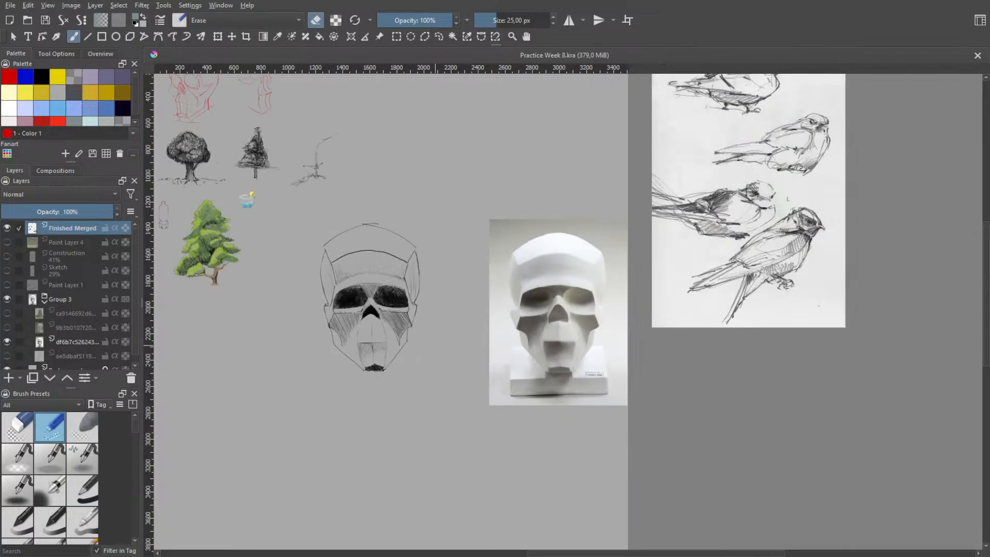
Close Practice Week 8.kra to return to Week 7.kra and examine the painted face and red hair up close
click(977, 55)
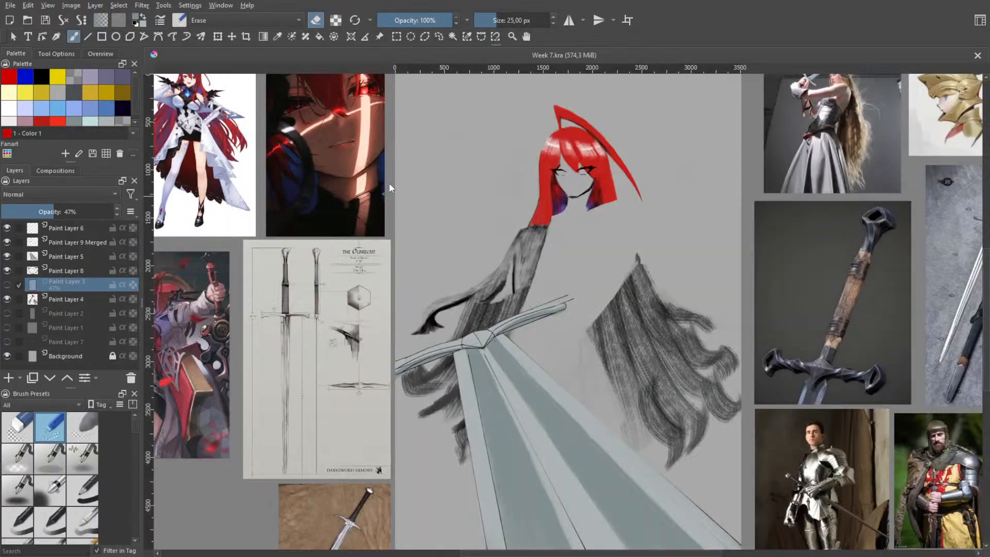
scroll(585, 169, up, 4)
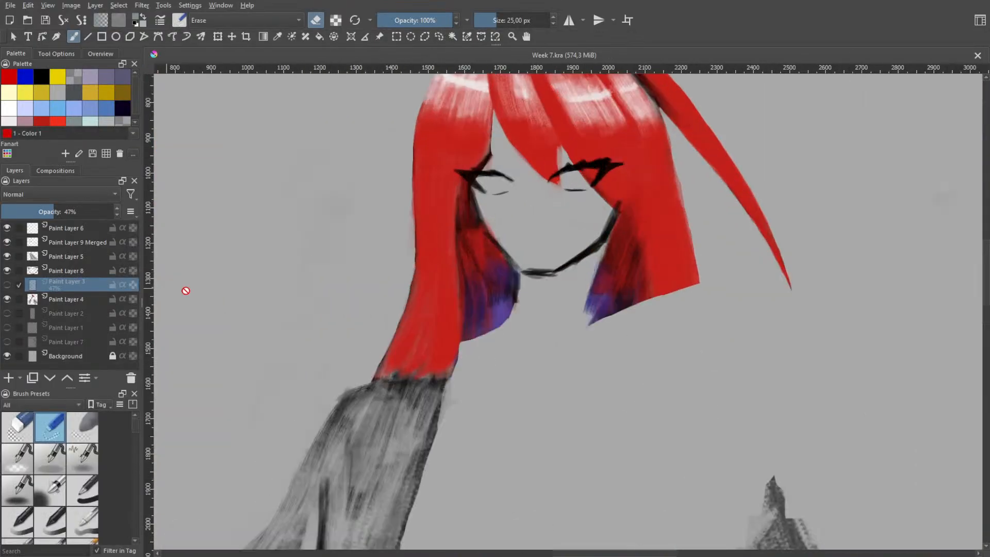
scroll(514, 266, down, 2)
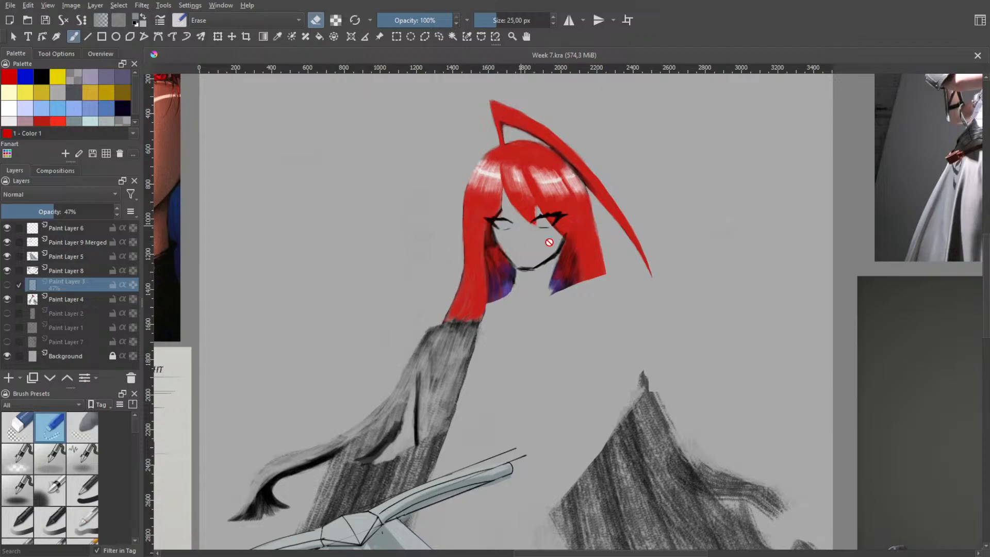
scroll(529, 247, up, 4)
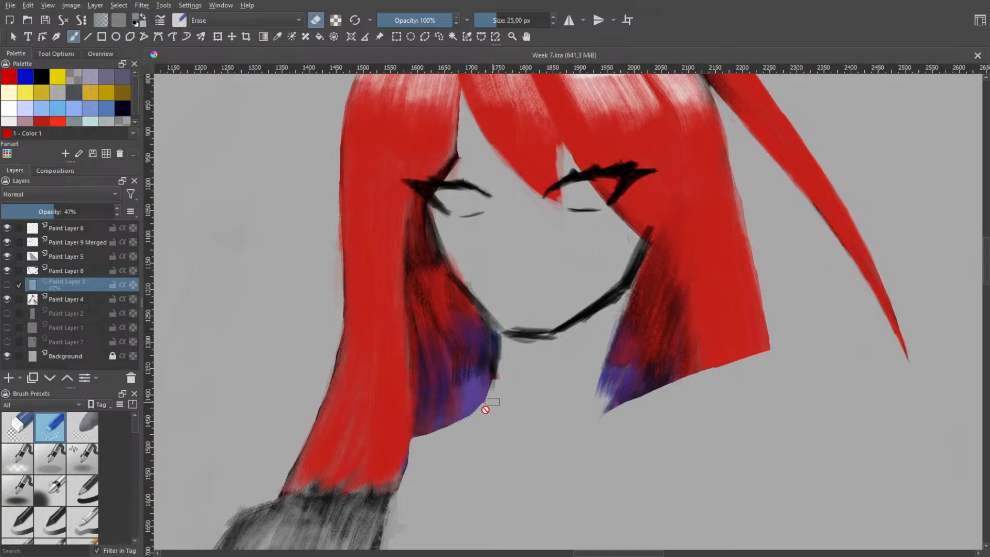
scroll(494, 409, down, 1)
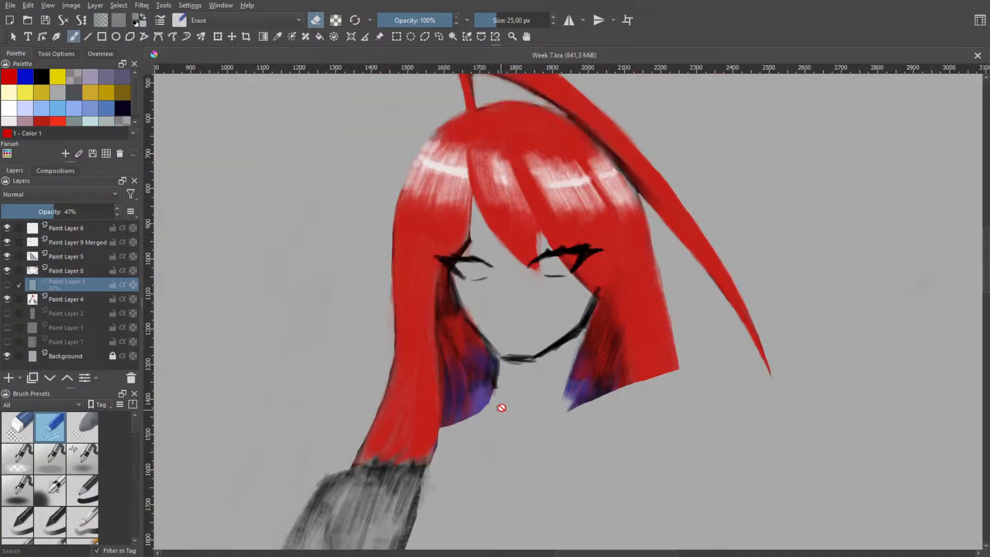
drag(516, 408, 530, 355)
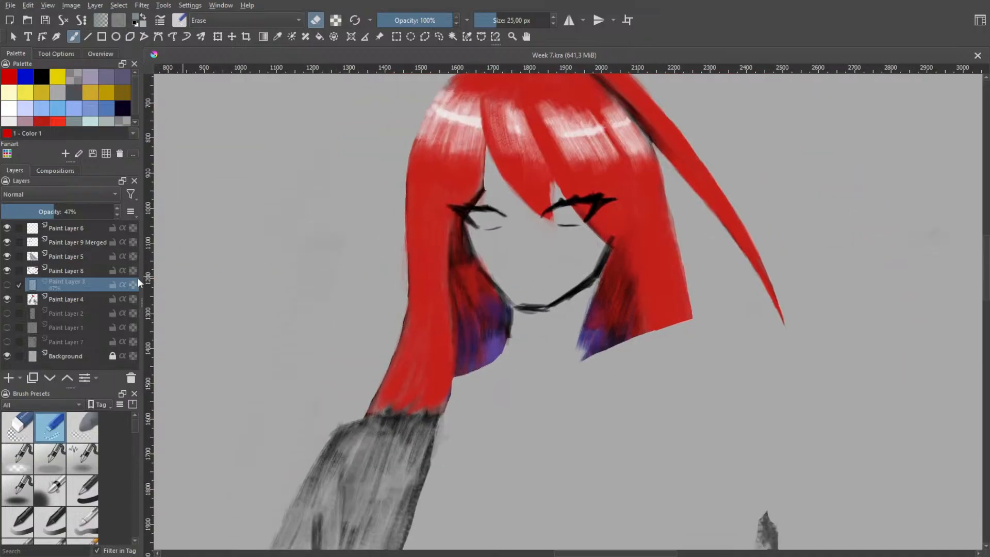
Show Paint Layer 3 and hide Paint Layer 4 and Paint Layer 8 so the face sketch stands alone
click(7, 285)
click(7, 300)
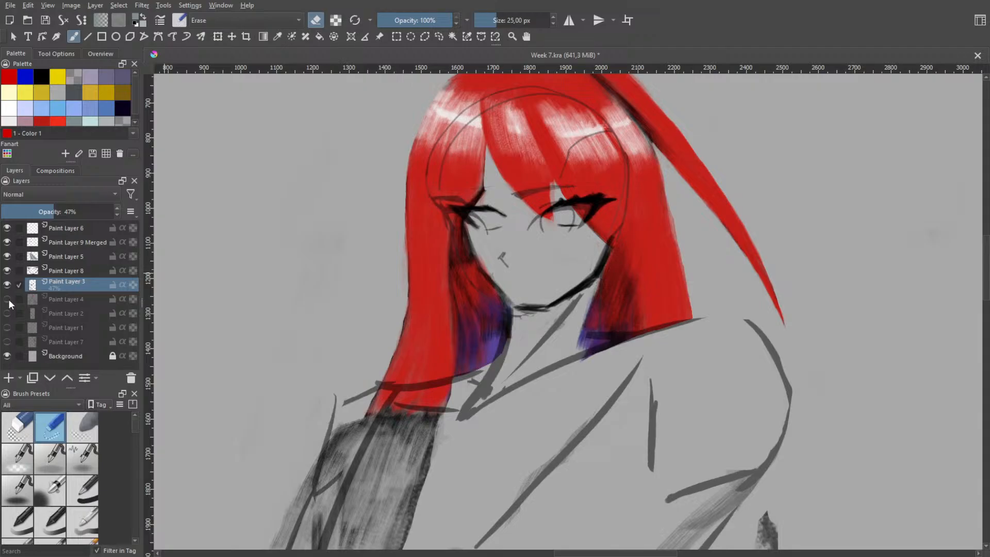
click(8, 270)
click(8, 299)
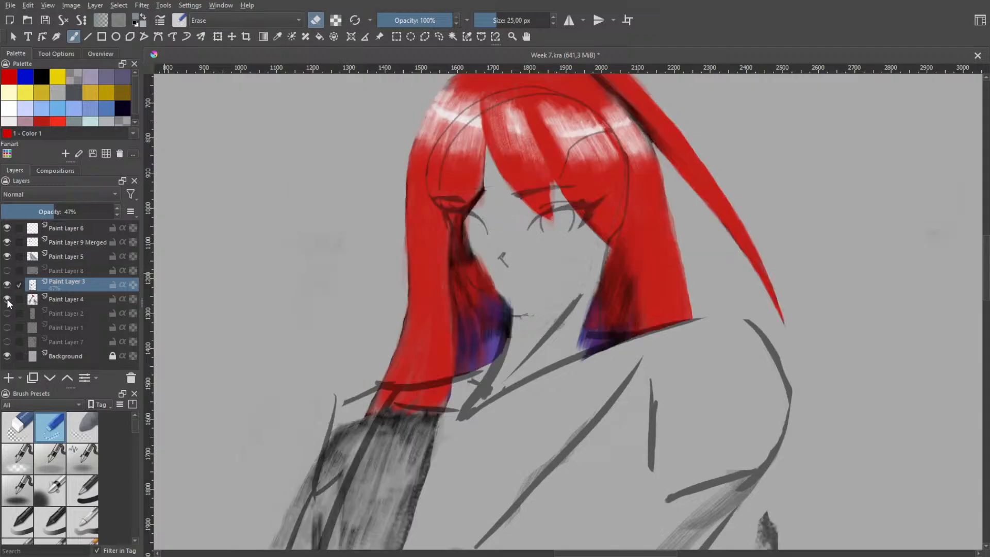
click(7, 299)
scroll(579, 220, up, 2)
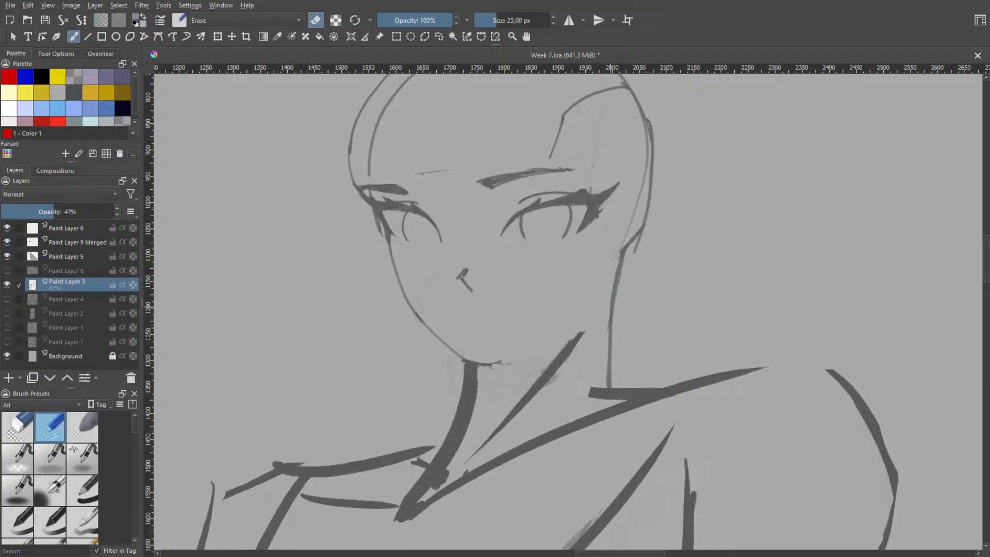
Switch from the eraser to the 16 px Darken brush preset and undo the test strokes beside the head
right_click(625, 308)
click(578, 283)
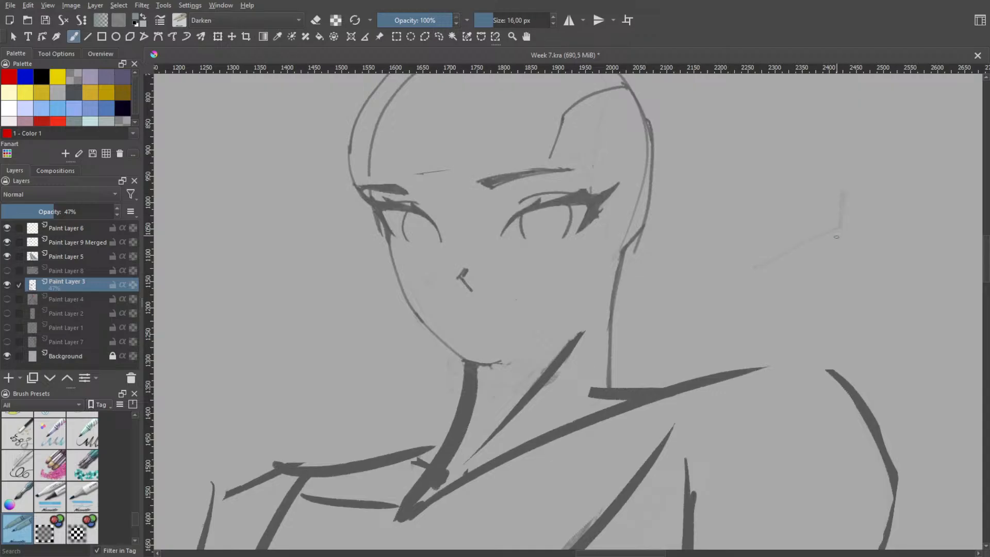
key(ctrl+z)
key(ctrl+z)
right_click(829, 244)
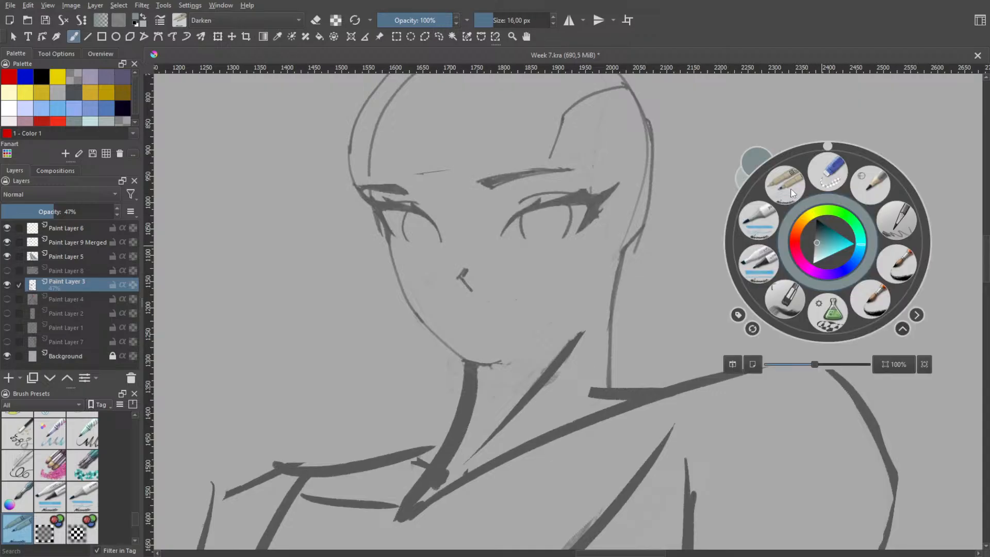
click(786, 217)
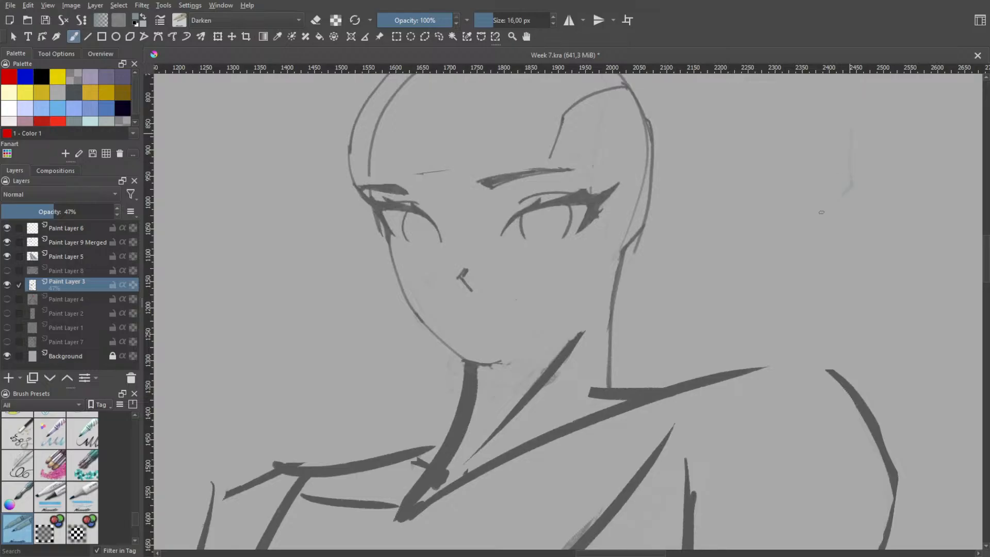
Set the painting colour to black and reselect the same brush preset
right_click(818, 256)
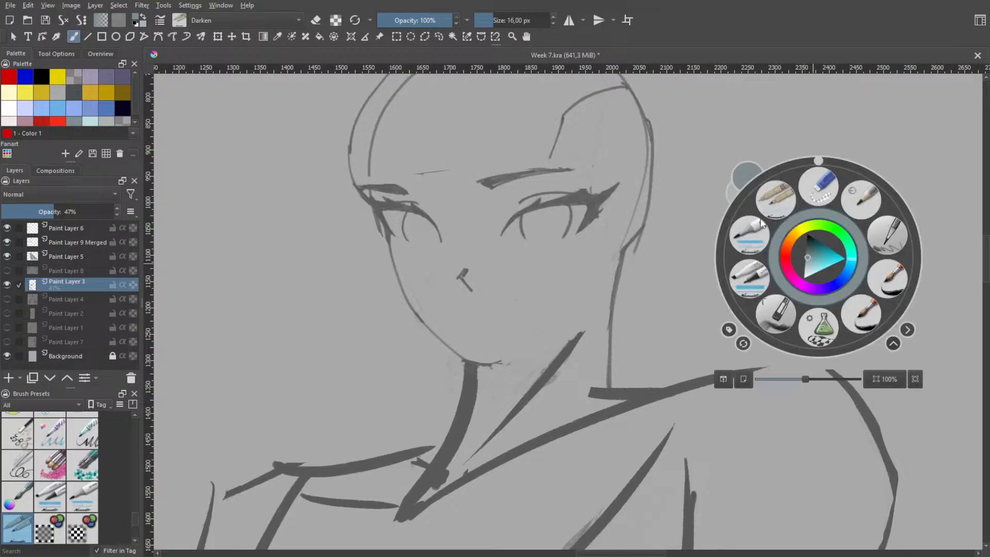
click(41, 77)
click(710, 287)
right_click(859, 279)
click(789, 219)
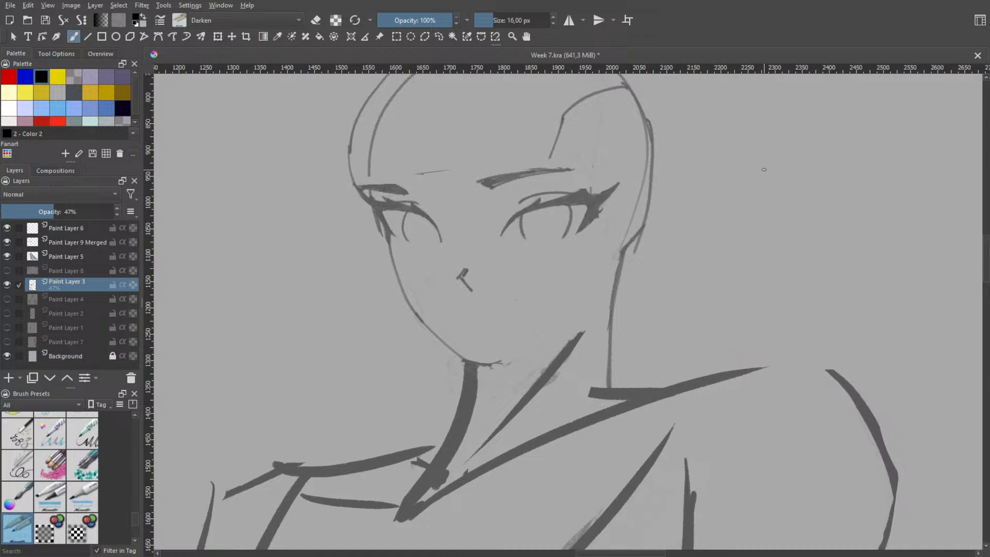
Try sketching a slanted line with a short upright and a small nose mark in the empty area beside the head
drag(743, 285, 820, 218)
key(ctrl+z)
drag(730, 312, 814, 250)
key(ctrl+z)
mouse_move(721, 314)
mouse_down()
mouse_move(816, 262)
mouse_move(816, 246)
mouse_move(851, 283)
mouse_move(829, 270)
mouse_move(843, 268)
mouse_move(831, 273)
mouse_up()
key(ctrl+z)
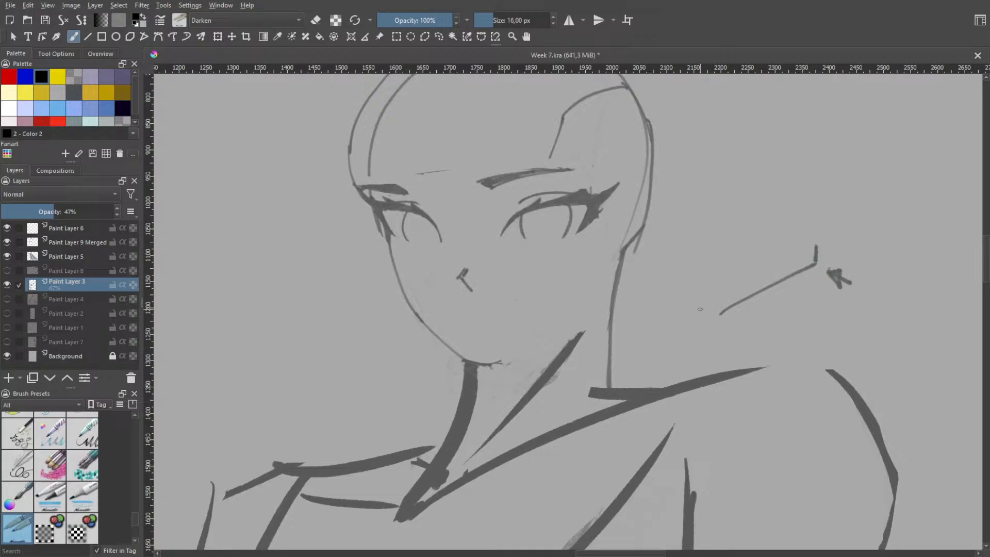
Try several short strokes at the lower end of the slanted demonstration line, undoing the unwanted ones
drag(700, 298, 728, 305)
key(ctrl+z)
mouse_move(705, 300)
mouse_down()
mouse_move(735, 302)
mouse_move(701, 230)
mouse_up()
key(ctrl+z)
key(ctrl+z)
key(ctrl+z)
key(ctrl+z)
key(ctrl+z)
key(ctrl+z)
mouse_move(721, 312)
mouse_down()
mouse_move(718, 265)
mouse_move(719, 312)
mouse_up()
key(ctrl+z)
drag(710, 264, 721, 313)
key(ctrl+z)
Undo all remaining nose demonstration strokes beside the head and return to the brush
scroll(572, 239, down, 3)
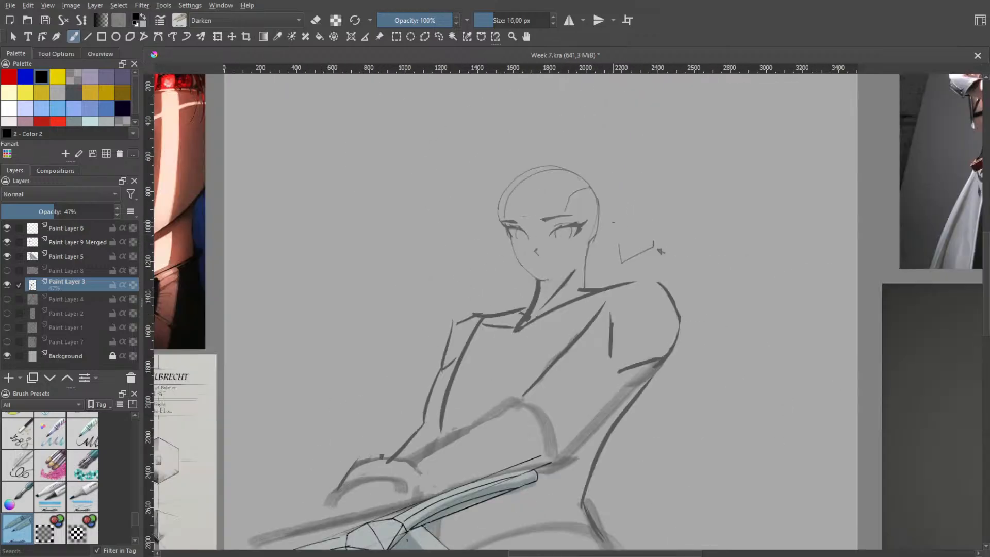
key(h)
scroll(669, 237, up, 2)
key(ctrl+z)
key(ctrl+z)
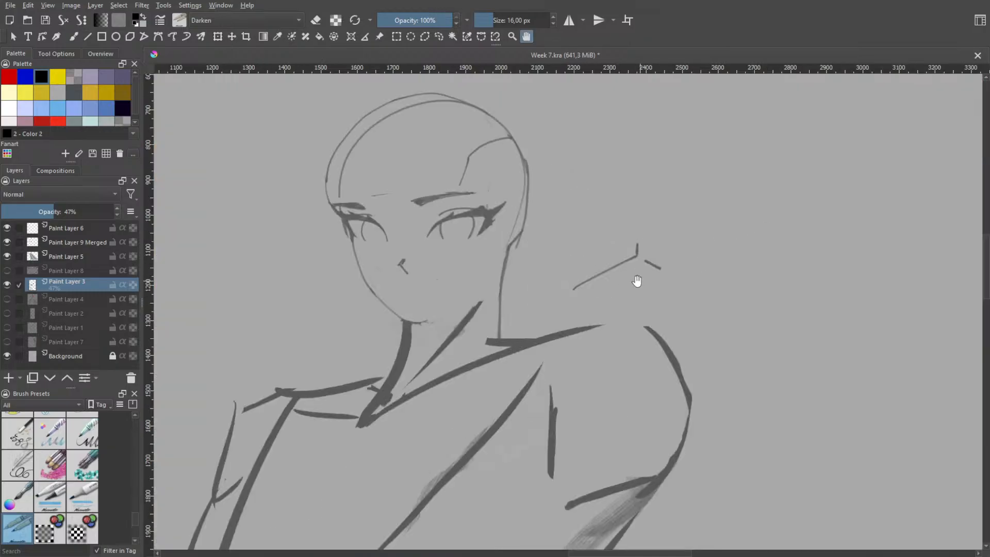
key(ctrl+z)
key(ctrl+z)
key(b)
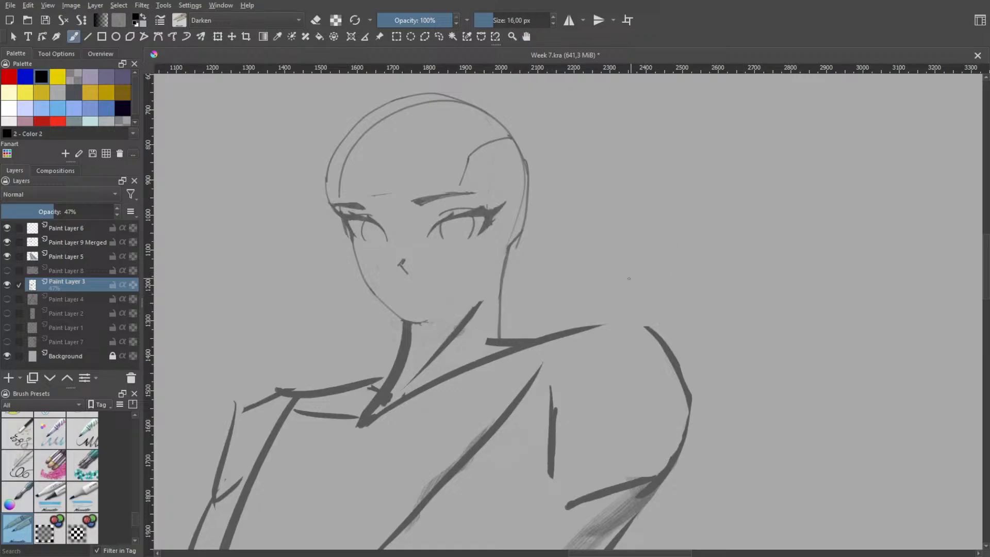
Try redrawing the slanted line beside the head with a short upright stroke rising from its upper end
drag(617, 278, 626, 279)
drag(599, 281, 653, 245)
key(ctrl+z)
key(ctrl+z)
drag(607, 281, 651, 246)
drag(652, 210, 652, 237)
drag(665, 195, 654, 211)
key(ctrl+z)
Try adding a curved, open loop above the upright stroke of the demonstration sketch
key(ctrl+z)
mouse_move(652, 210)
mouse_down()
mouse_move(662, 217)
mouse_move(680, 174)
mouse_move(666, 146)
mouse_move(642, 172)
mouse_move(657, 193)
mouse_move(650, 199)
mouse_up()
key(ctrl+z)
key(ctrl+z)
key(ctrl+z)
key(ctrl+z)
key(ctrl+z)
key(ctrl+z)
key(ctrl+z)
key(ctrl+z)
key(ctrl+z)
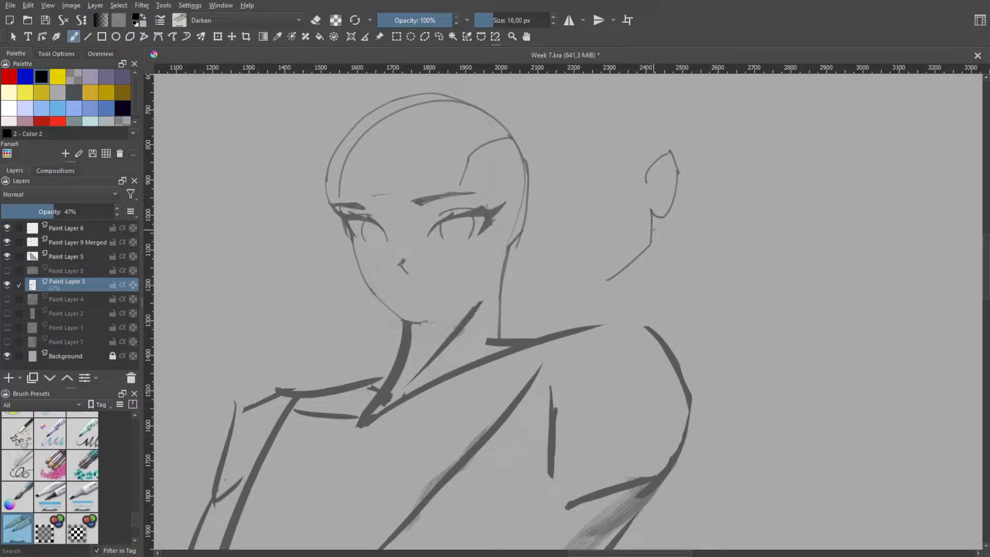
Undo the whole looped demonstration sketch beside the head, keeping Paint Layer 8 hidden
key(ctrl+z)
key(ctrl+z)
key(ctrl+z)
key(ctrl+z)
key(ctrl+z)
key(ctrl+z)
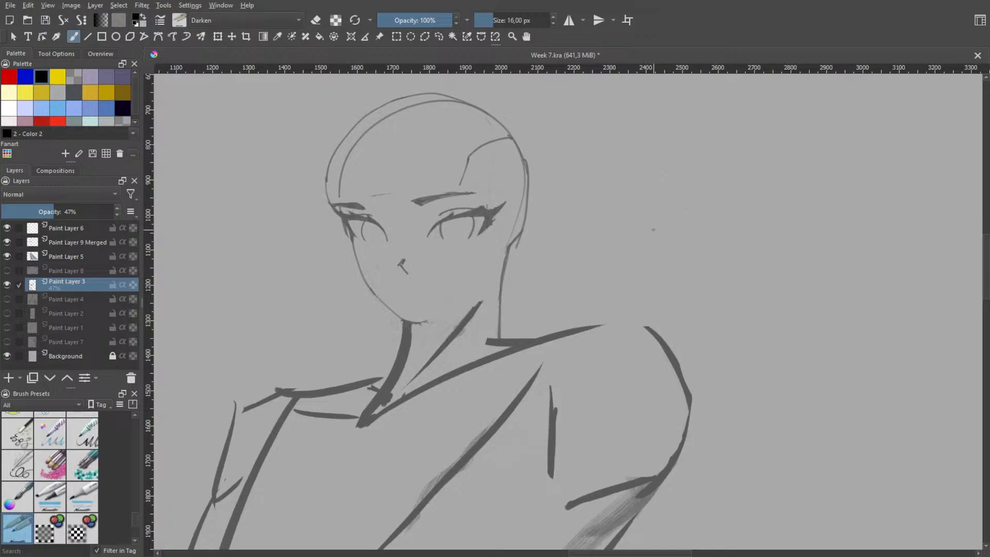
key(ctrl+z)
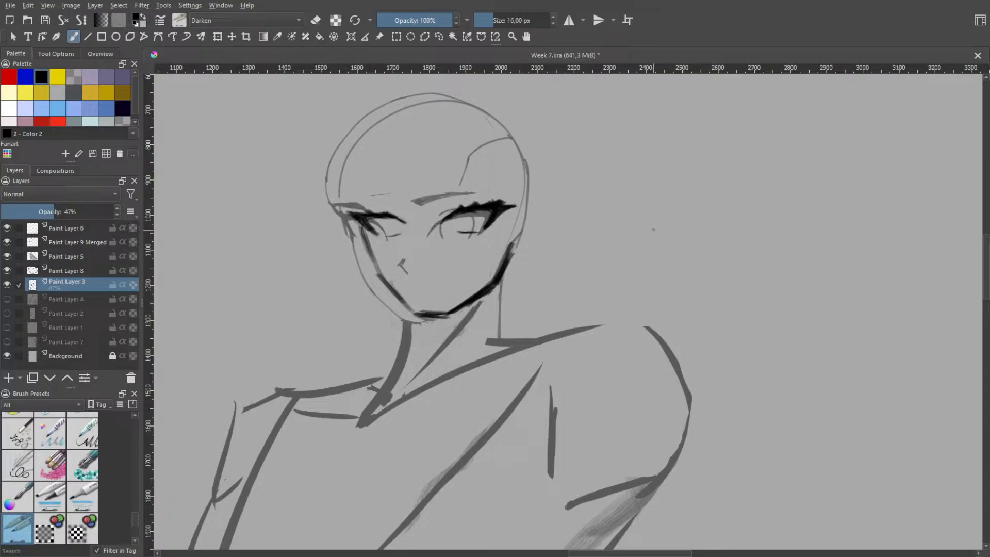
key(ctrl+shift+z)
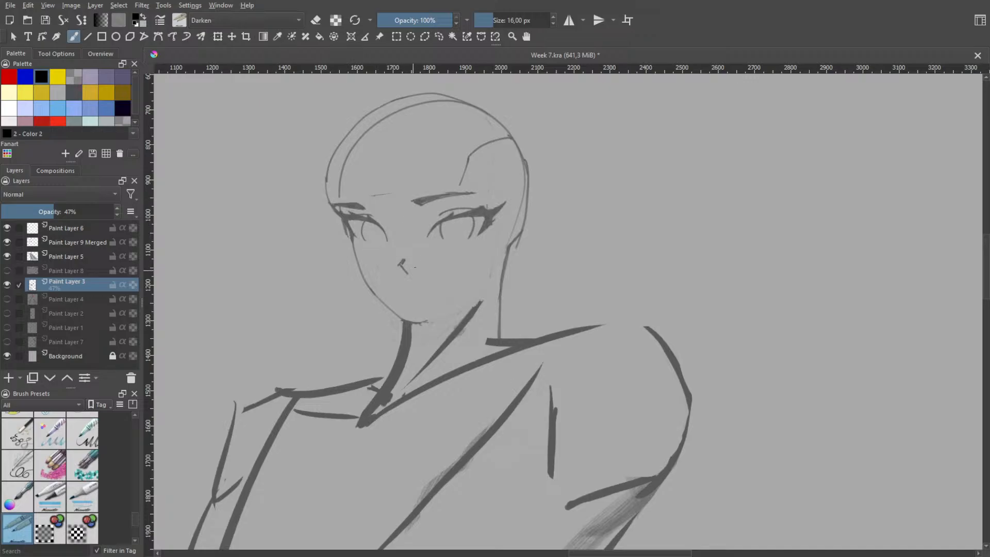
Select the nose mark on the face sketch, move it slightly toward the far cheek, and clear the selection
right_click(413, 271)
click(439, 36)
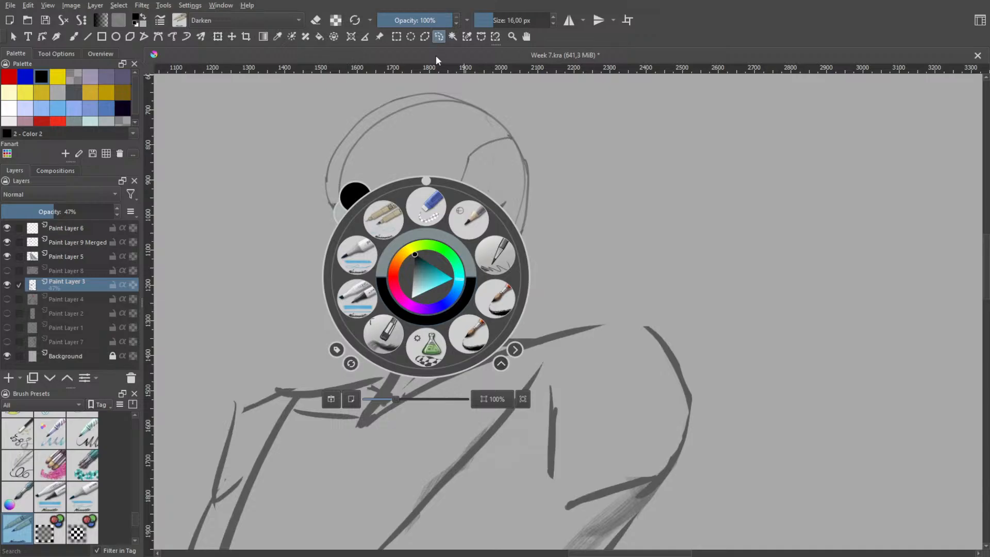
click(284, 194)
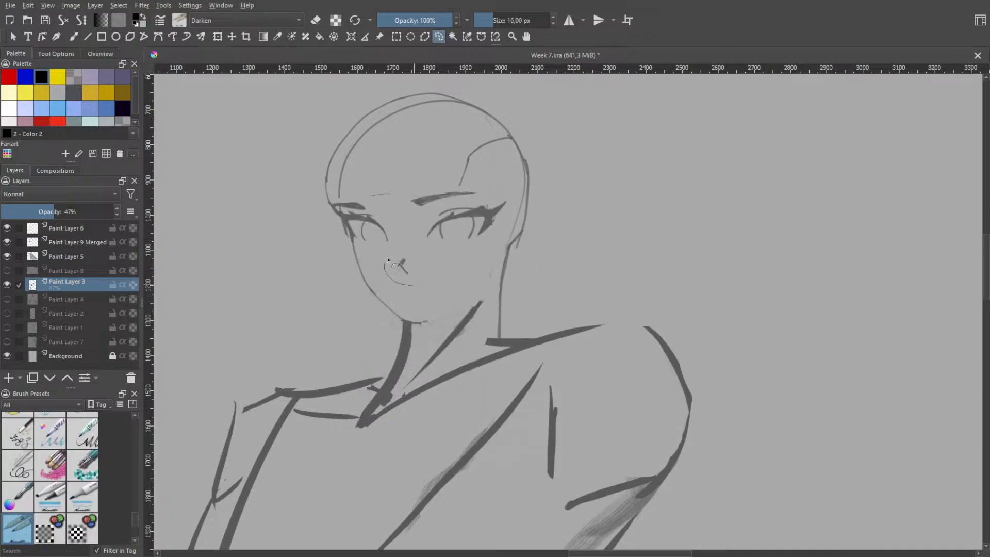
mouse_move(387, 259)
mouse_down()
mouse_move(417, 256)
mouse_move(408, 286)
mouse_up()
click(217, 37)
drag(409, 262, 390, 260)
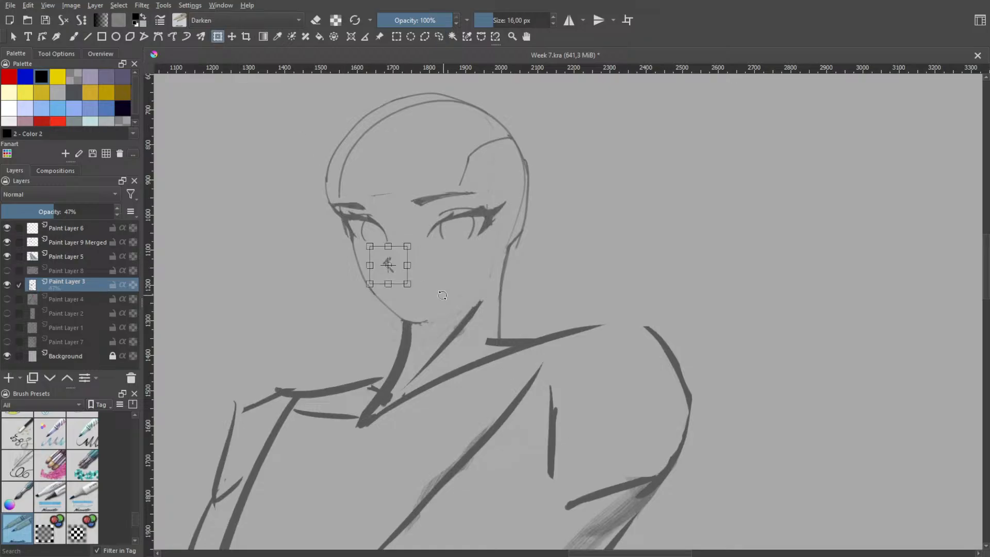
key(h)
scroll(404, 250, up, 1)
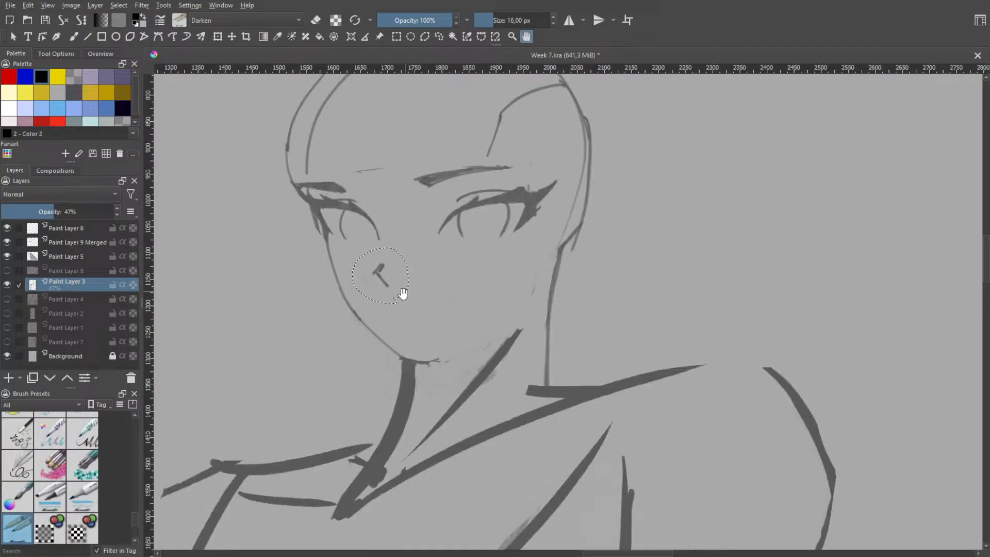
key(ctrl+shift+a)
Try redrawing the inner edge of the face's far eye with a short curved stroke, undoing each attempt
key(b)
drag(362, 204, 380, 240)
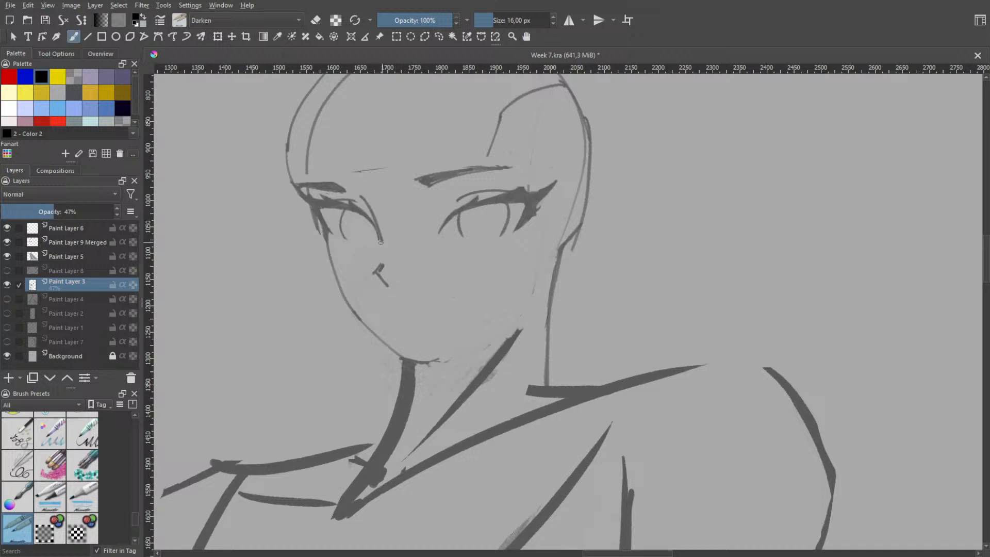
key(ctrl+z)
mouse_move(361, 206)
mouse_down()
mouse_move(384, 243)
mouse_move(369, 221)
mouse_move(378, 254)
mouse_up()
key(ctrl+z)
key(ctrl+z)
key(ctrl+z)
key(ctrl+z)
drag(368, 216, 380, 253)
key(ctrl+z)
Try sketching a narrow pointed eye outline in the empty area beside the head, undoing every version
key(ctrl+z)
drag(366, 211, 381, 253)
key(ctrl+z)
key(ctrl+z)
drag(364, 201, 382, 266)
key(ctrl+z)
drag(363, 200, 383, 263)
key(ctrl+z)
key(ctrl+z)
drag(680, 194, 682, 230)
key(ctrl+z)
key(ctrl+z)
drag(669, 190, 685, 226)
key(ctrl+z)
drag(671, 186, 715, 216)
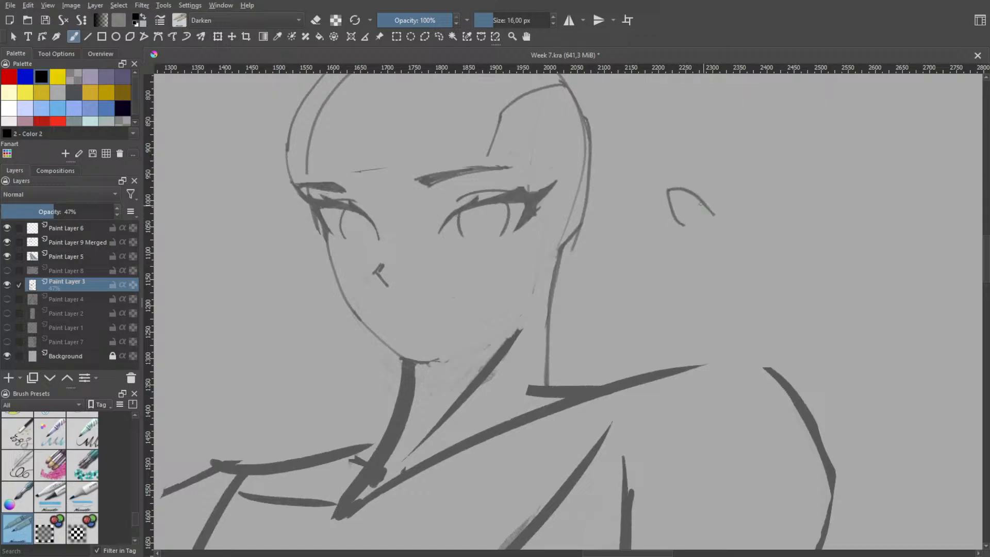
key(ctrl+z)
drag(671, 189, 712, 217)
key(ctrl+z)
drag(670, 188, 711, 225)
key(ctrl+z)
key(ctrl+z)
Draw a double-headed horizontal arrow beside the head with a wide eye and shaded iris beneath it
mouse_move(662, 184)
mouse_down()
mouse_move(738, 176)
mouse_move(662, 179)
mouse_up()
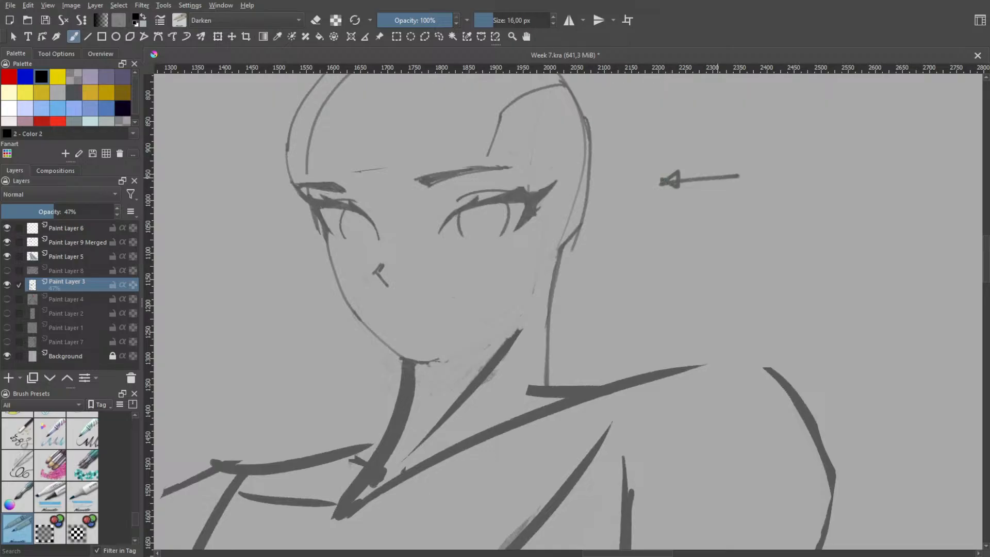
drag(722, 167, 742, 177)
mouse_move(689, 212)
mouse_down()
mouse_move(682, 216)
mouse_move(744, 213)
mouse_move(730, 243)
mouse_move(697, 239)
mouse_move(722, 242)
mouse_move(709, 228)
mouse_move(716, 237)
mouse_move(754, 200)
mouse_move(739, 226)
mouse_move(715, 197)
mouse_up()
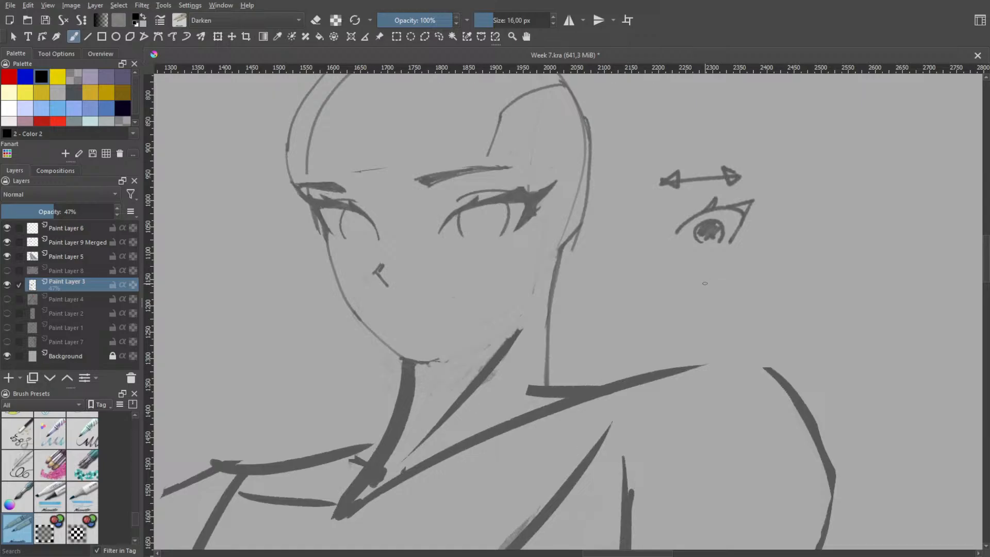
Sketch a narrow, foreshortened eye outline below the wide demonstration eye, redrawing the strokes until the shape works
mouse_move(695, 300)
mouse_down()
mouse_move(704, 277)
mouse_move(725, 303)
mouse_move(704, 300)
mouse_move(717, 276)
mouse_move(733, 300)
mouse_move(703, 298)
mouse_move(698, 268)
mouse_move(718, 264)
mouse_move(740, 289)
mouse_up()
key(ctrl+z)
key(ctrl+z)
key(ctrl+z)
key(ctrl+z)
mouse_move(687, 266)
mouse_down()
mouse_move(724, 274)
mouse_move(733, 295)
mouse_up()
key(ctrl+z)
mouse_move(692, 268)
mouse_down()
mouse_move(722, 280)
mouse_move(732, 302)
mouse_up()
key(ctrl+z)
mouse_move(689, 268)
mouse_down()
mouse_move(715, 273)
mouse_move(731, 298)
mouse_up()
Select the narrow eye outline and move it level with the wide eye, between it and the head
right_click(735, 248)
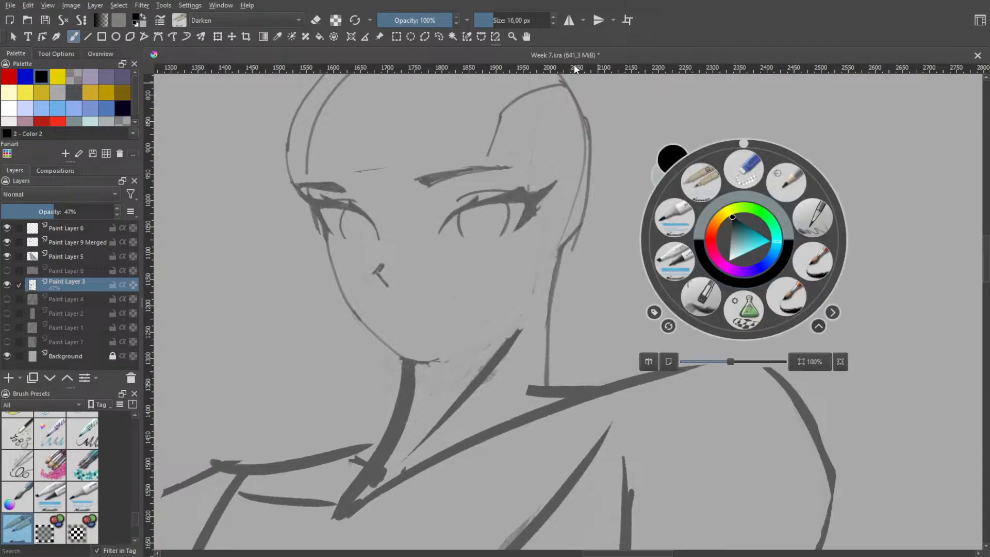
click(437, 38)
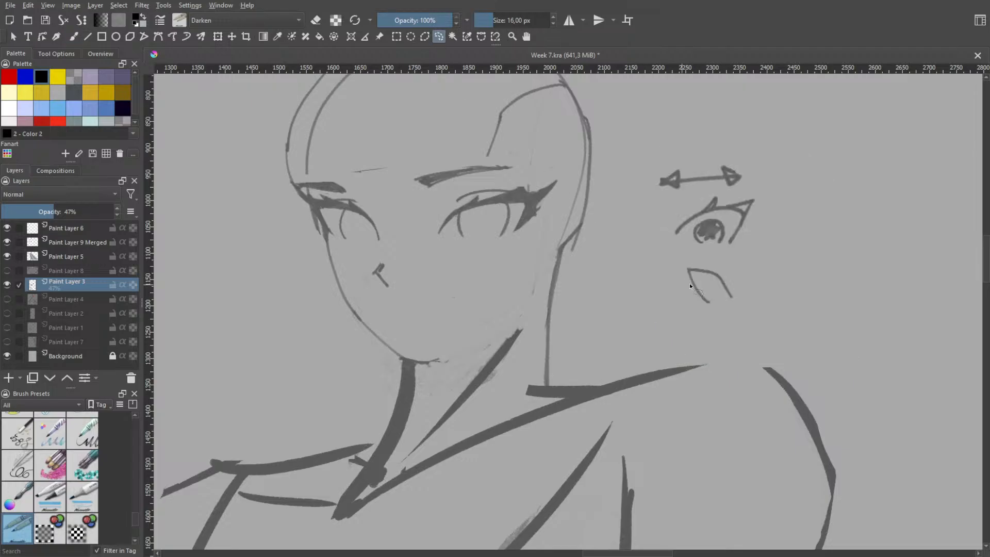
drag(742, 286, 730, 268)
click(218, 36)
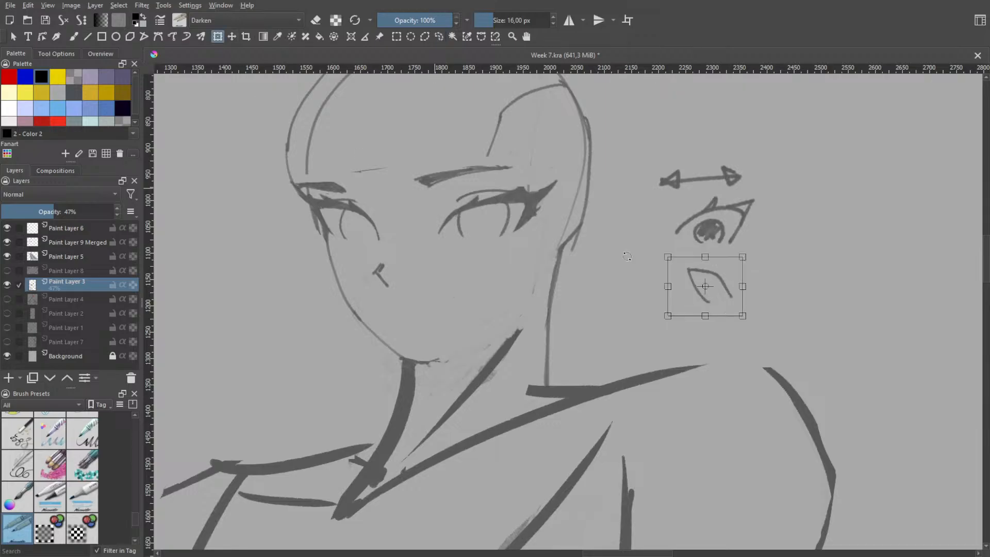
drag(704, 284, 690, 270)
mouse_move(647, 236)
mouse_down()
mouse_move(630, 212)
mouse_move(594, 216)
mouse_up()
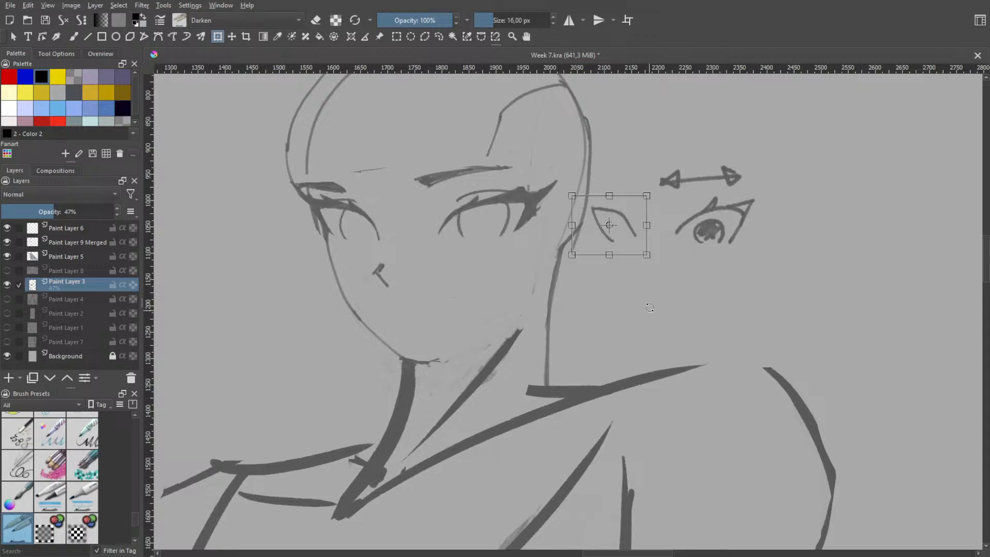
key(Return)
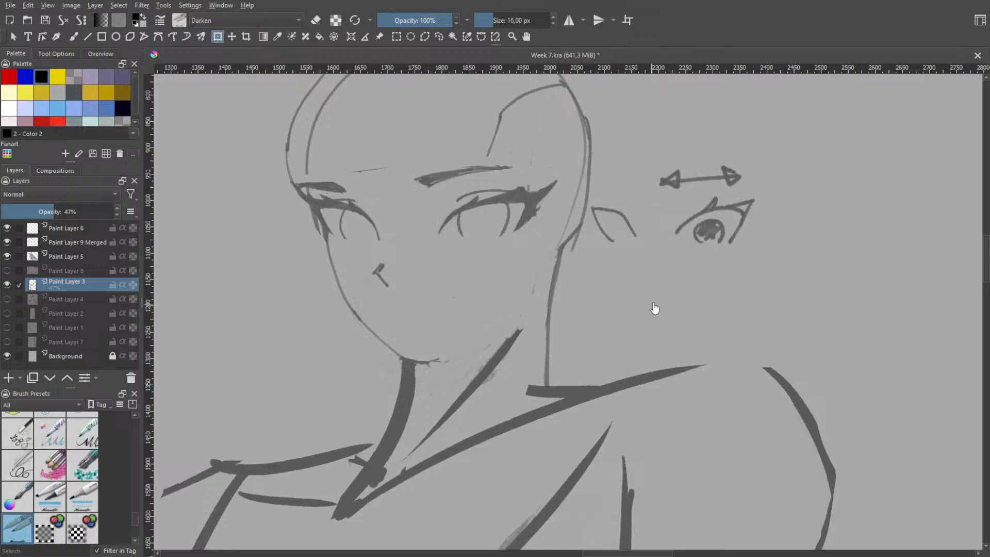
Draw a narrow slanted iris against the inner edge of the narrow demonstration eye, undoing the upright trial strokes
key(b)
drag(641, 210, 643, 247)
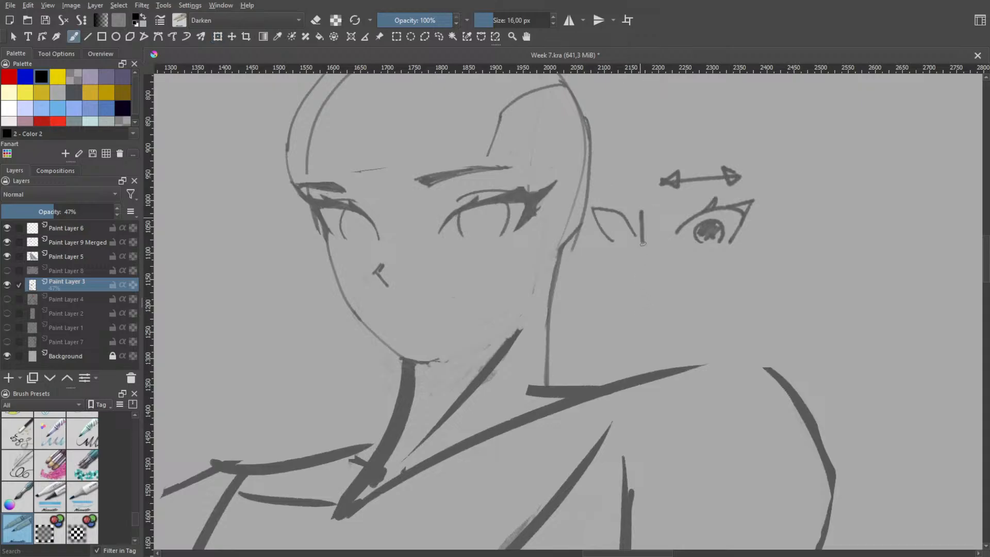
mouse_move(643, 210)
mouse_down()
mouse_move(653, 227)
mouse_move(636, 220)
mouse_move(647, 246)
mouse_up()
key(ctrl+z)
key(ctrl+z)
key(ctrl+z)
key(ctrl+z)
key(ctrl+z)
key(ctrl+z)
drag(619, 220, 636, 232)
key(ctrl+z)
Try drawing a similar narrow iris against the inner edge of the face's far eye, and undo it
key(ctrl+z)
mouse_move(351, 212)
mouse_down()
mouse_move(350, 232)
mouse_move(372, 237)
mouse_move(356, 212)
mouse_move(371, 240)
mouse_up()
key(ctrl+z)
key(ctrl+z)
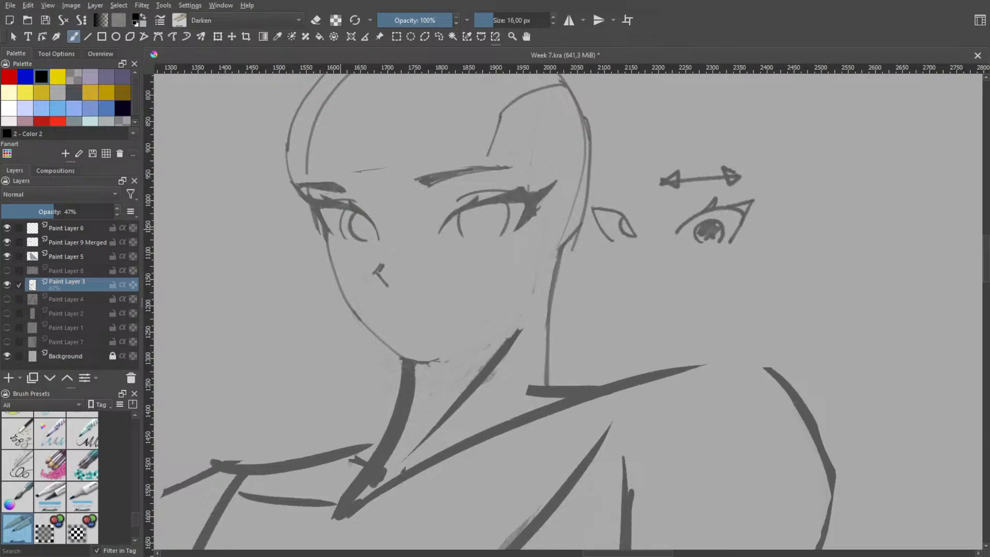
key(ctrl+z)
Try drawing an angular nose profile across the narrow demonstration eye, and undo it
drag(622, 200, 612, 287)
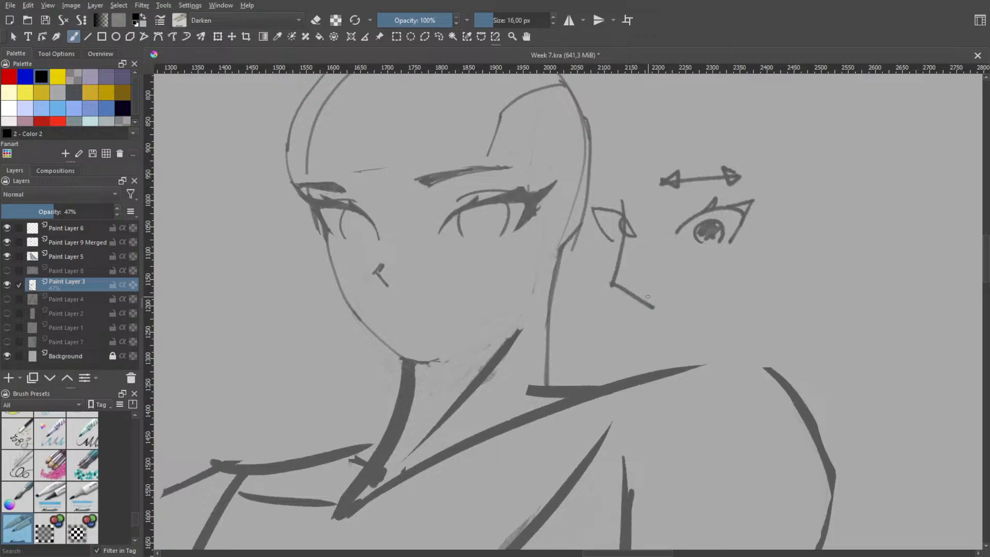
key(ctrl+z)
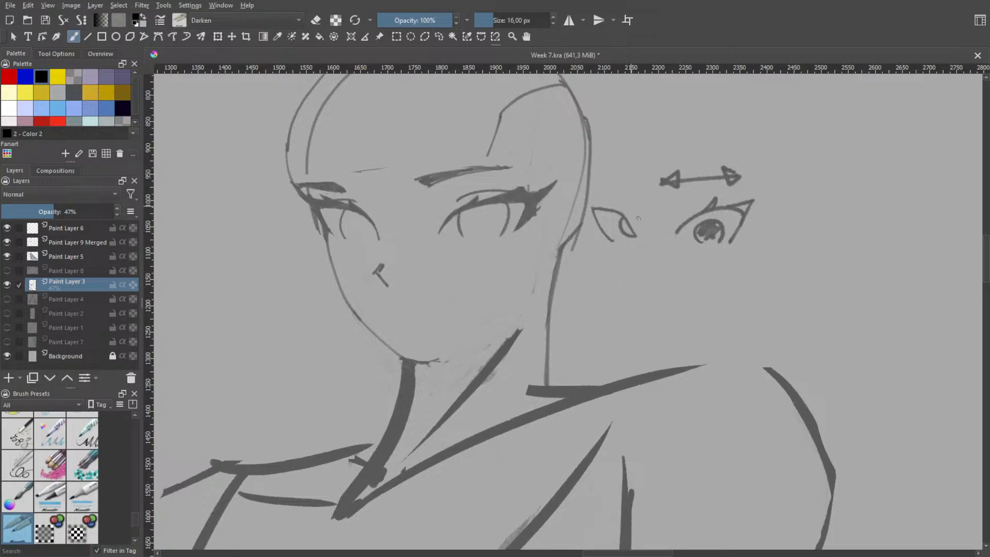
drag(632, 206, 643, 237)
key(ctrl+z)
Draw a tall diamond as a simplified nose beyond the demonstration eyes and shade the half facing the head
drag(847, 189, 855, 242)
mouse_move(847, 189)
mouse_down()
mouse_move(866, 205)
mouse_move(850, 246)
mouse_up()
mouse_move(842, 200)
mouse_down()
mouse_move(848, 190)
mouse_move(854, 239)
mouse_up()
key(ctrl+z)
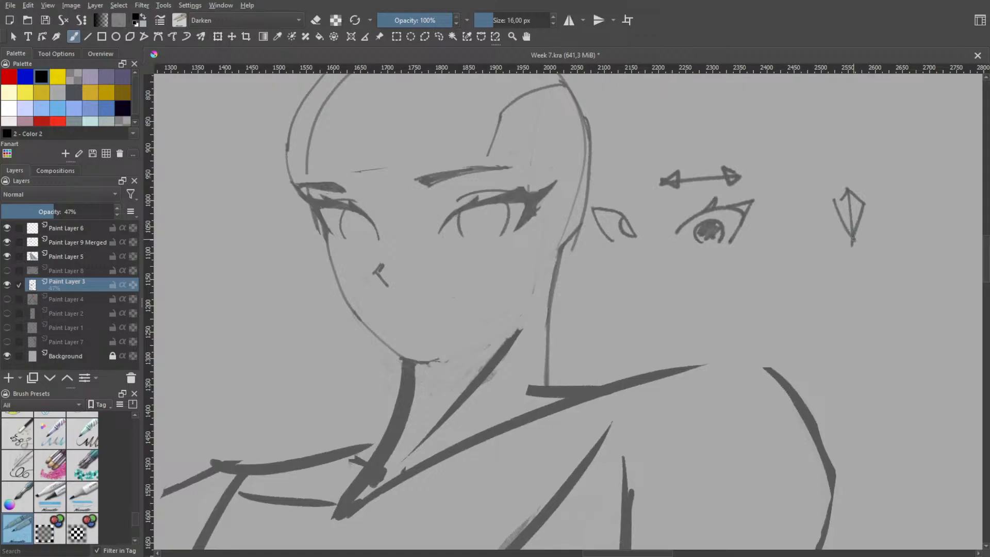
drag(845, 203, 846, 220)
Try adding a diagonal arrow pointing down toward the shaded diamond nose, and undo it
mouse_move(925, 155)
mouse_down()
mouse_move(885, 179)
mouse_move(893, 184)
mouse_up()
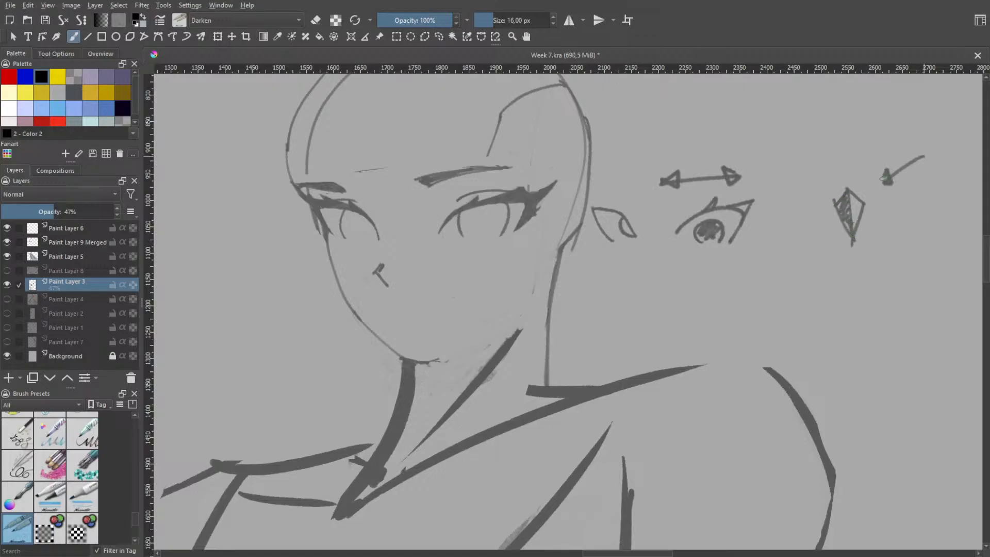
drag(847, 217, 759, 264)
key(ctrl+z)
key(ctrl+z)
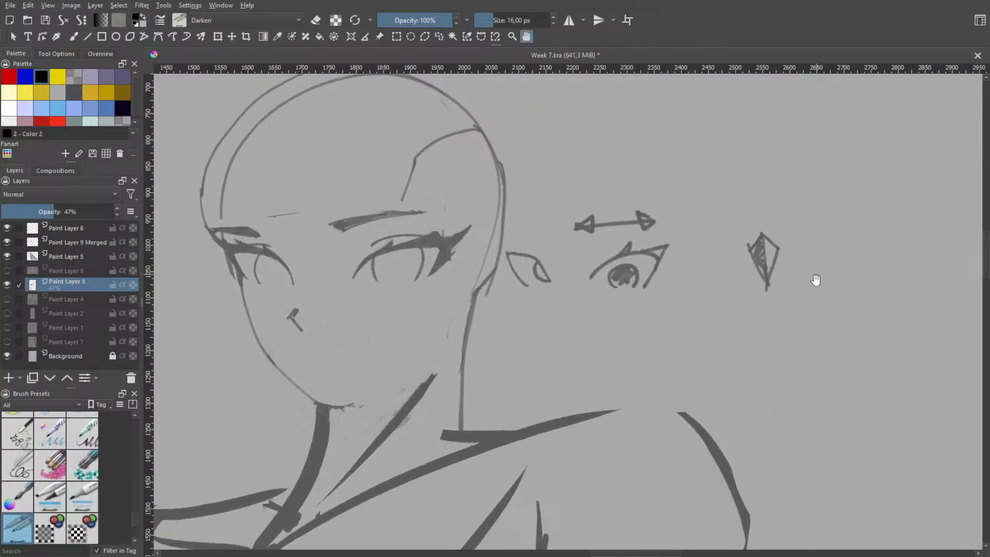
Draw an arched upper lid and a short lower lid line for an eye on the diamond nose's unshaded side
drag(818, 280, 663, 287)
key(b)
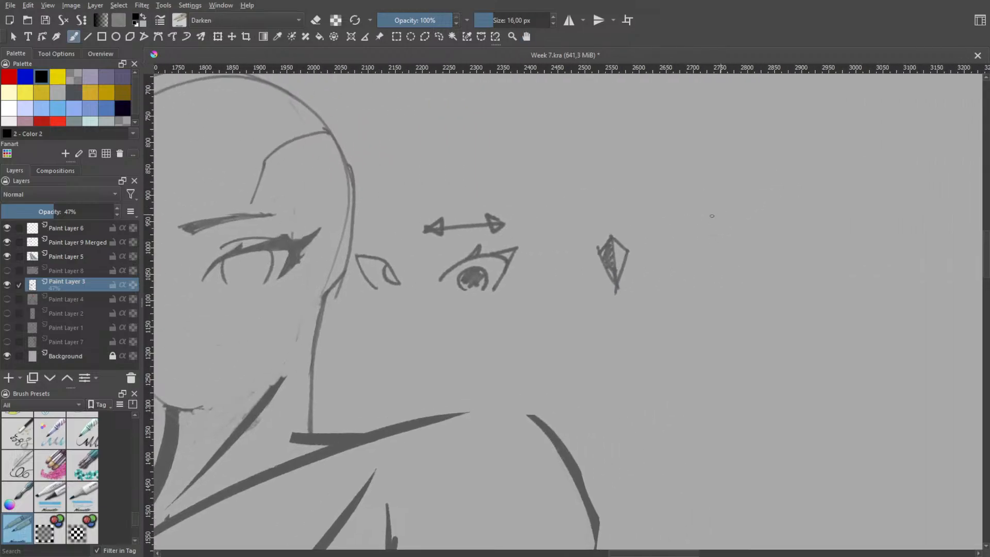
mouse_move(635, 224)
mouse_down()
mouse_move(674, 193)
mouse_move(716, 233)
mouse_move(693, 247)
mouse_up()
key(ctrl+z)
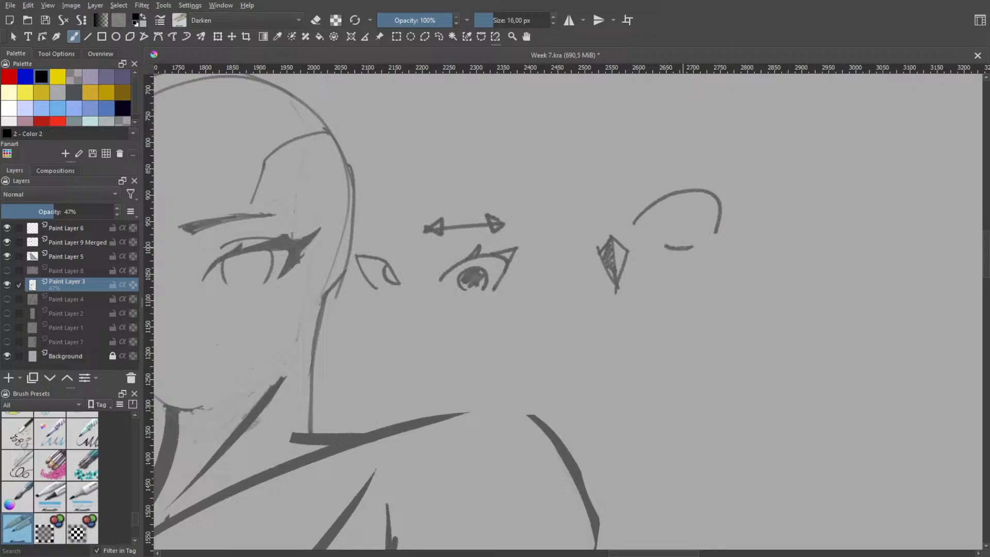
Try drawing the matching eye's lid curves on the shaded side of the diamond nose, undoing each version
mouse_move(513, 211)
mouse_down()
mouse_move(548, 206)
mouse_move(575, 226)
mouse_up()
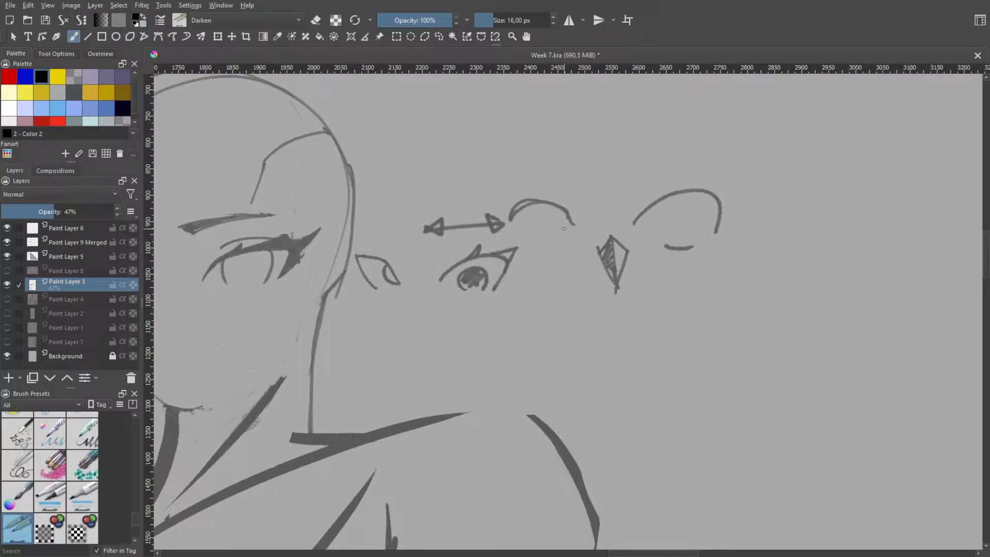
key(ctrl+z)
drag(513, 211, 591, 236)
key(ctrl+z)
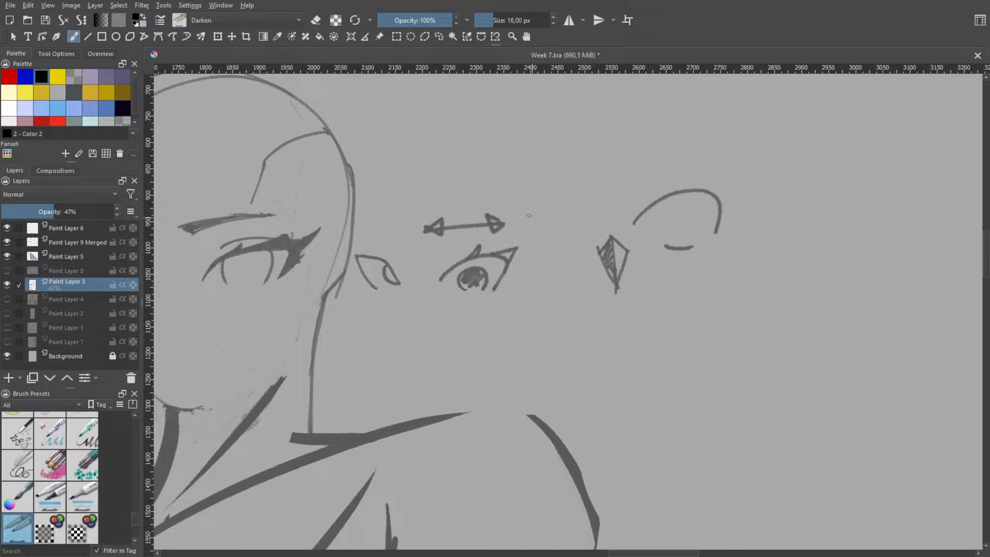
drag(519, 214, 585, 235)
key(ctrl+z)
mouse_move(518, 217)
mouse_down()
mouse_move(542, 253)
mouse_move(563, 250)
mouse_up()
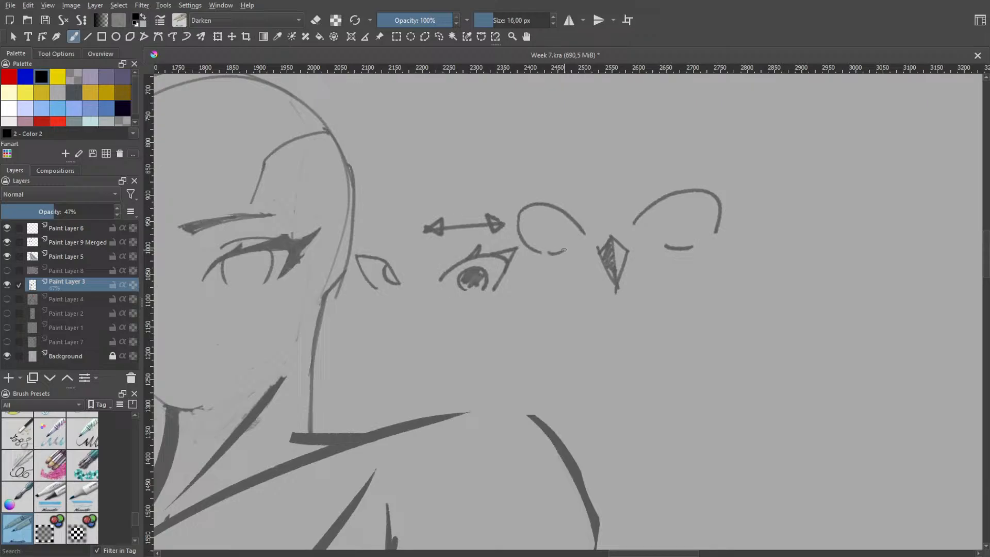
key(ctrl+z)
key(ctrl+z)
Select the diamond nose with its eye, move them farther from the wide eye, and clear the selection
key(h)
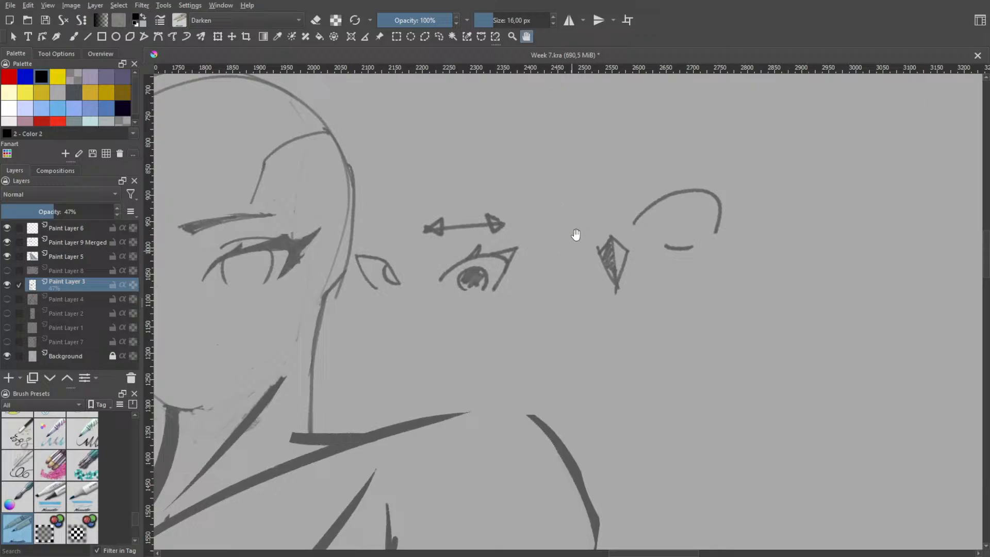
click(439, 37)
mouse_move(741, 165)
mouse_down()
mouse_move(630, 173)
mouse_move(703, 178)
mouse_move(690, 169)
mouse_up()
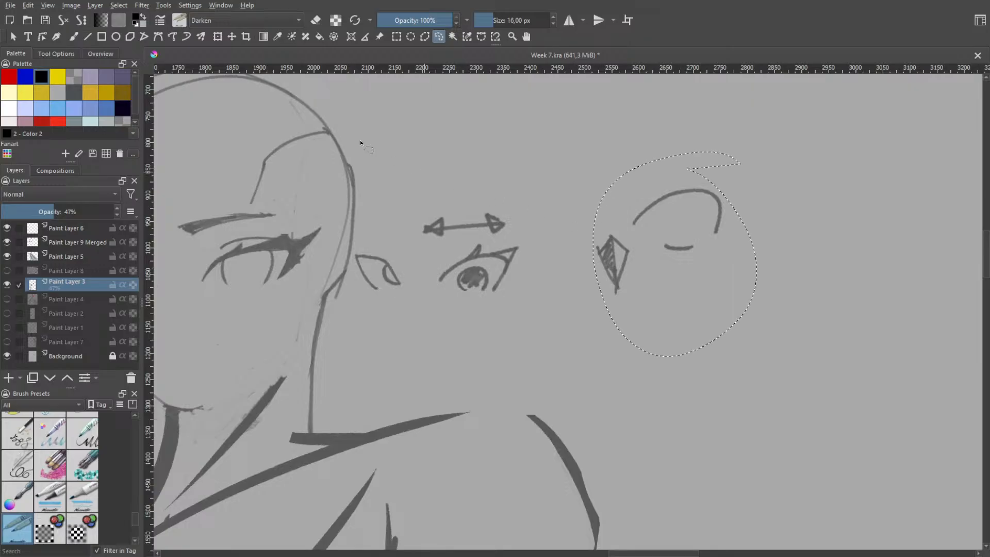
click(218, 36)
mouse_move(683, 221)
mouse_down()
mouse_move(798, 215)
mouse_move(808, 225)
mouse_up()
key(b)
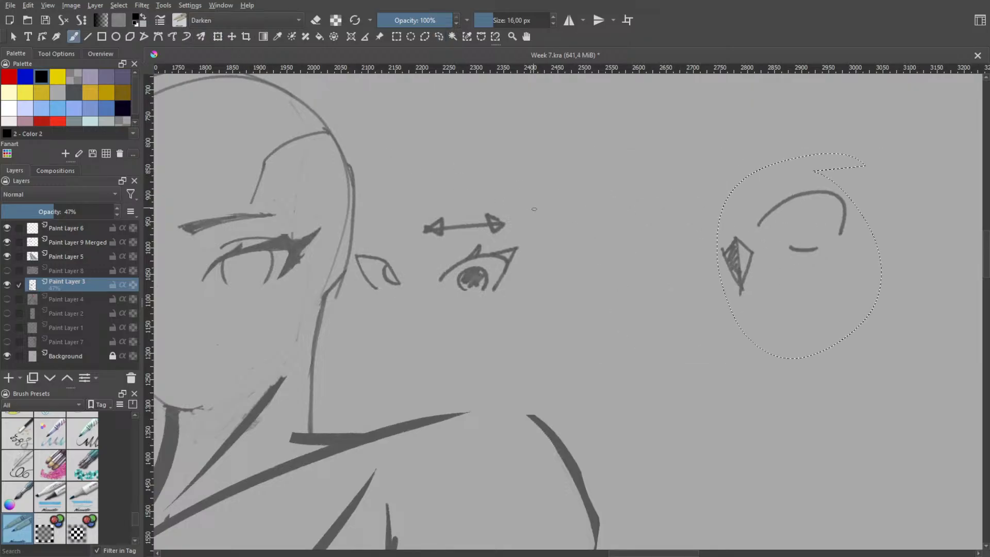
key(ctrl+shift+a)
Draw the second eye's arched upper lid and short lower lid line on the diamond nose's shaded side
mouse_move(620, 227)
mouse_down()
mouse_move(661, 199)
mouse_move(692, 230)
mouse_move(662, 211)
mouse_move(615, 230)
mouse_move(606, 217)
mouse_move(670, 206)
mouse_move(687, 241)
mouse_up()
key(ctrl+z)
key(ctrl+z)
key(ctrl+z)
mouse_move(610, 237)
mouse_down()
mouse_move(662, 209)
mouse_move(687, 238)
mouse_up()
key(ctrl+z)
mouse_move(614, 246)
mouse_down()
mouse_move(629, 205)
mouse_move(676, 236)
mouse_move(604, 222)
mouse_move(670, 212)
mouse_move(691, 242)
mouse_up()
key(ctrl+z)
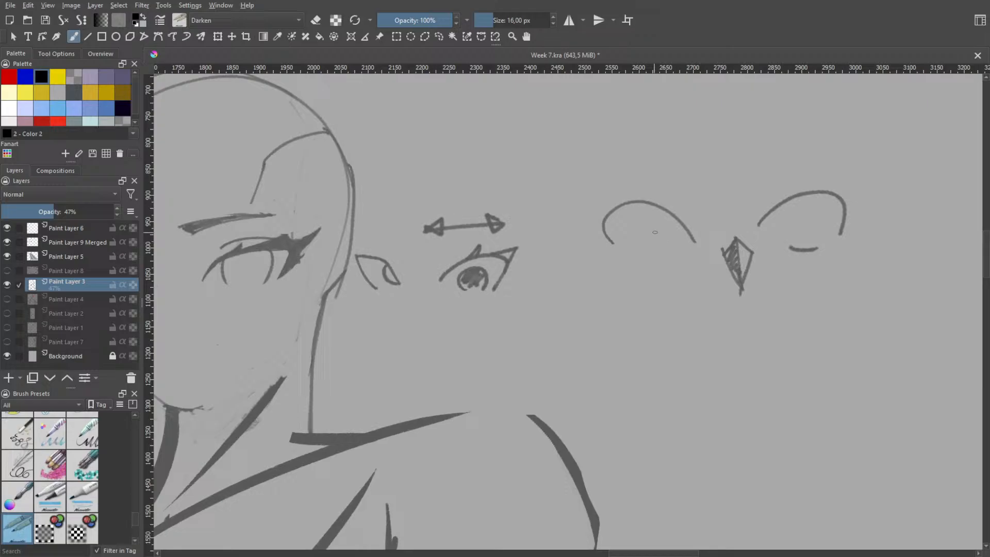
mouse_move(633, 257)
mouse_down()
mouse_move(670, 253)
mouse_move(690, 235)
mouse_up()
key(ctrl+z)
Select the eye on the diamond nose's unshaded side and move it slightly farther from the nose
key(e)
click(439, 37)
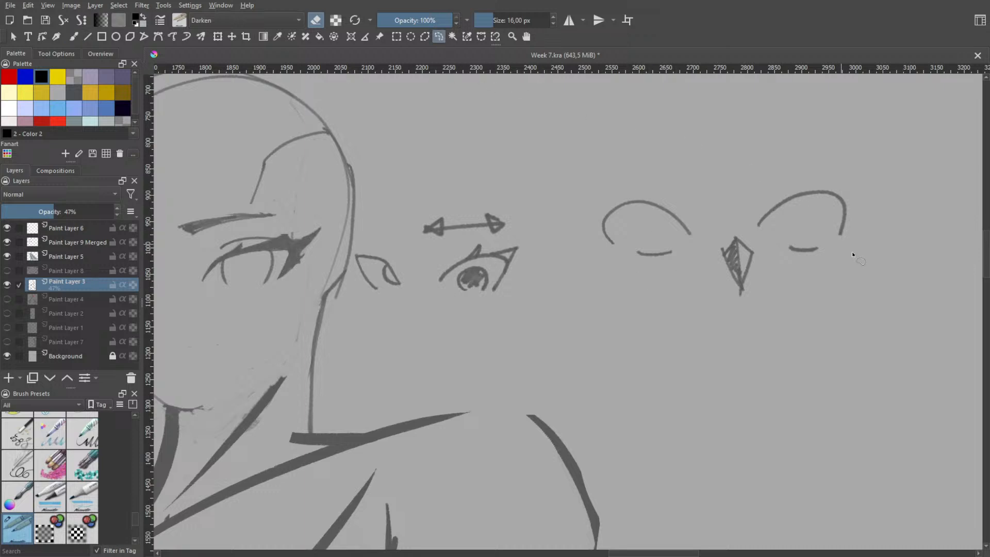
drag(856, 254, 786, 258)
drag(741, 213, 857, 255)
key(ctrl+t)
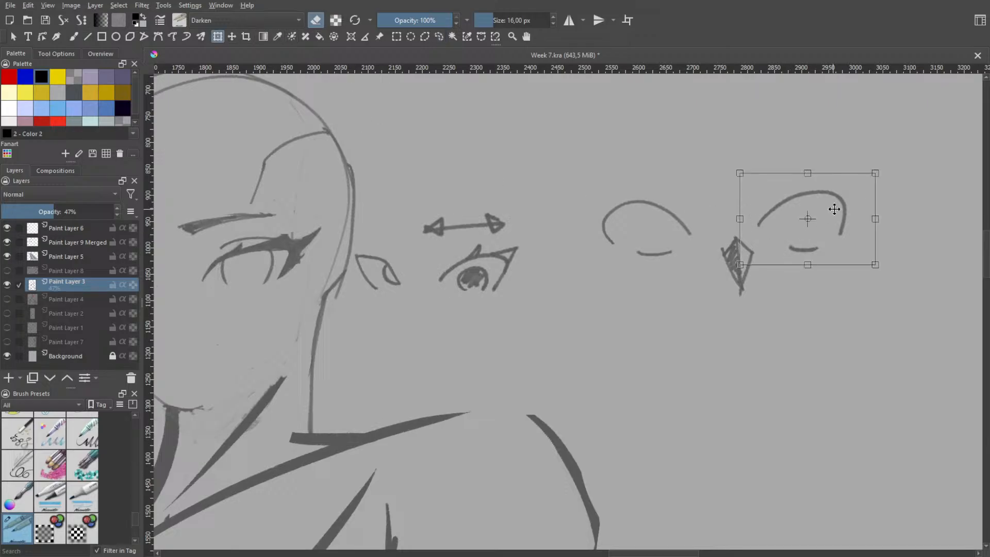
drag(832, 209, 853, 213)
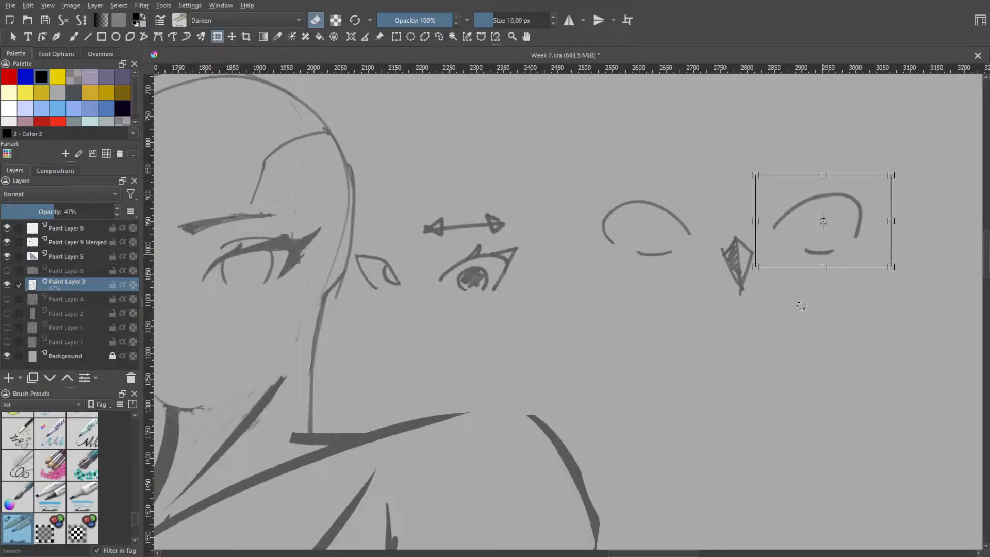
key(Return)
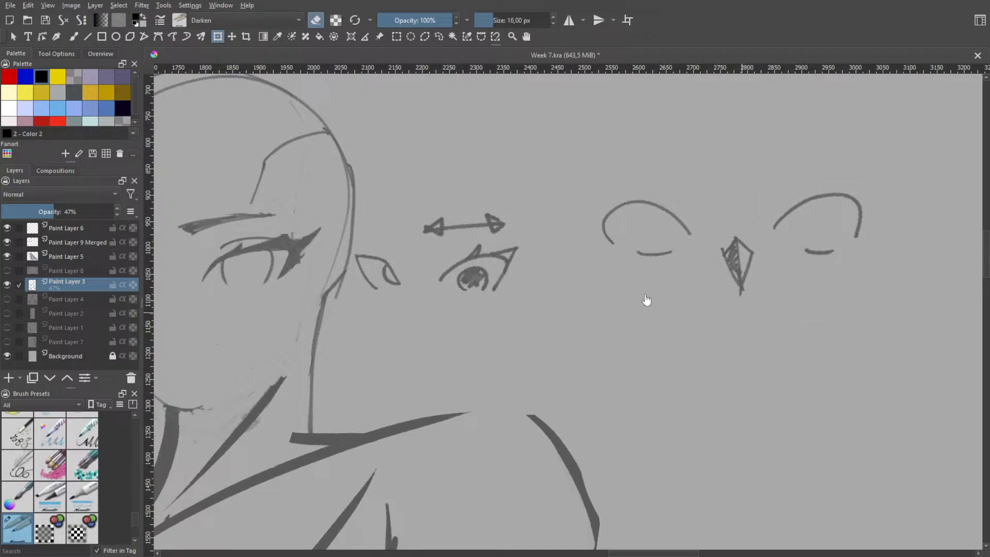
Draw an oval iris in each of the two eyes flanking the diamond nose
key(b)
key(e)
mouse_move(646, 210)
mouse_down()
mouse_move(647, 249)
mouse_move(636, 246)
mouse_up()
key(ctrl+z)
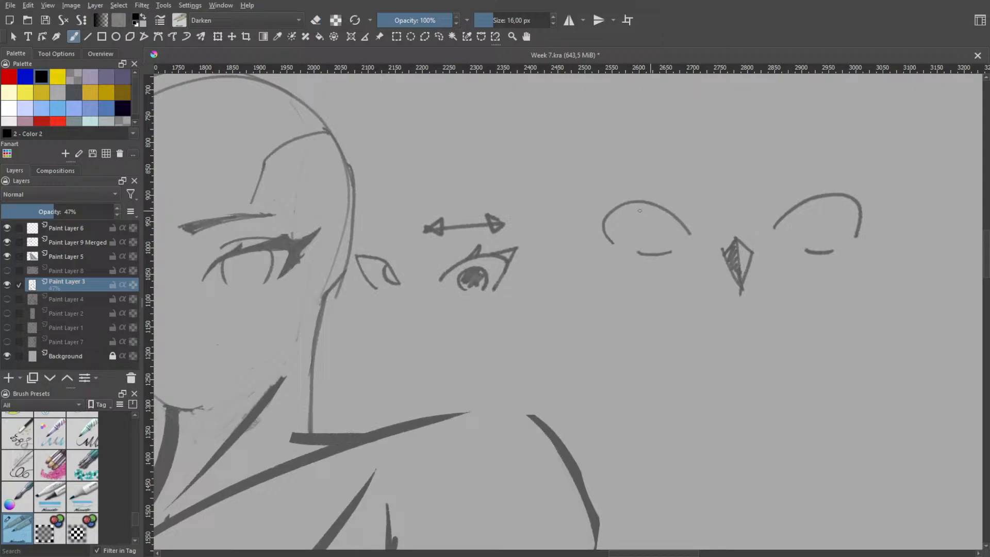
mouse_move(647, 210)
mouse_down()
mouse_move(632, 225)
mouse_move(645, 246)
mouse_up()
mouse_move(820, 204)
mouse_down()
mouse_move(804, 207)
mouse_move(820, 248)
mouse_up()
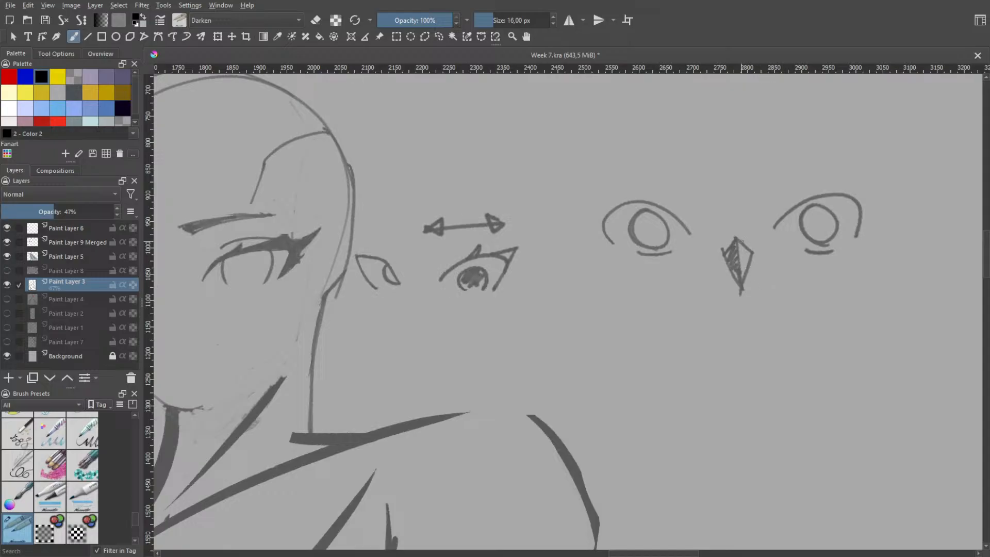
Try adding a diagonal arrow above the eye on the nose's unshaded side, and undo it
mouse_move(804, 155)
mouse_down()
mouse_move(748, 182)
mouse_move(768, 188)
mouse_up()
key(ctrl+z)
key(ctrl+z)
Draw a horizontal arrow pointing away from the head below the pair of eyes and diamond nose
mouse_move(658, 337)
mouse_down()
mouse_move(727, 338)
mouse_move(703, 322)
mouse_move(725, 339)
mouse_up()
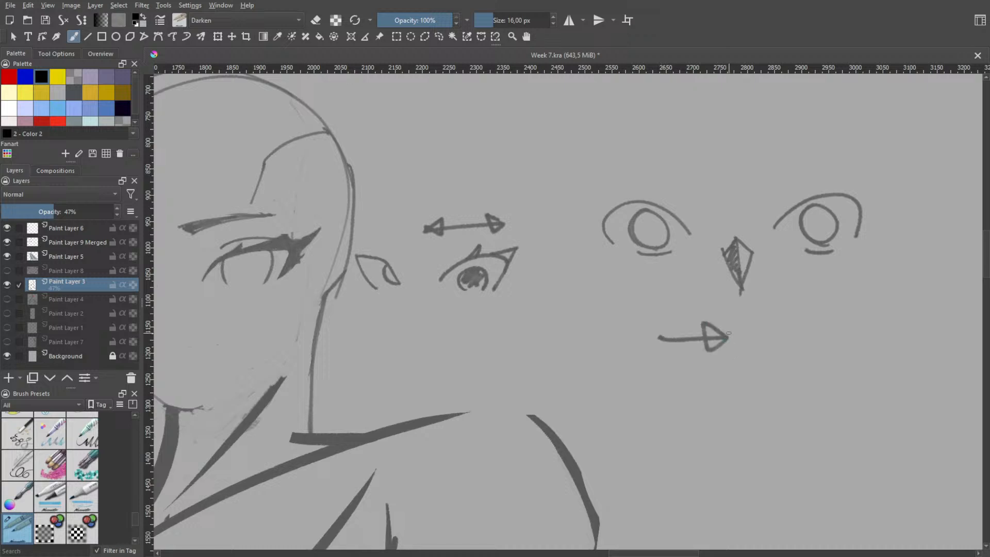
Undo the horizontal arrow below the eye pair and try a diagonal stroke under the eye on the nose's unshaded side
key(ctrl+z)
key(ctrl+z)
mouse_move(820, 282)
mouse_down()
mouse_move(779, 291)
mouse_move(794, 310)
mouse_move(778, 293)
mouse_up()
key(ctrl+z)
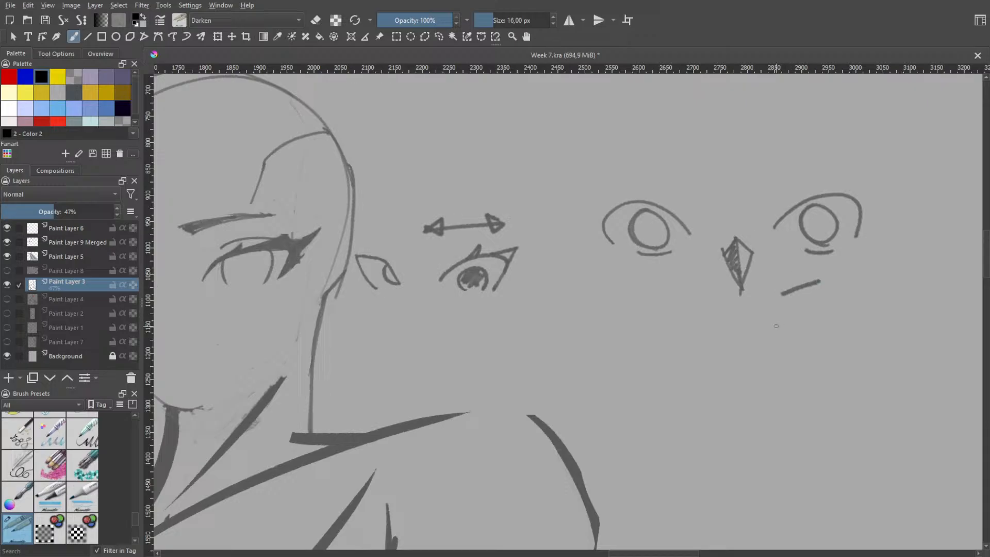
key(ctrl+z)
Try a diagonal arrow above the shaded-side eye and a diagonal stroke toward the other eye, undoing both
mouse_move(689, 131)
mouse_down()
mouse_move(672, 150)
mouse_move(653, 150)
mouse_move(658, 169)
mouse_up()
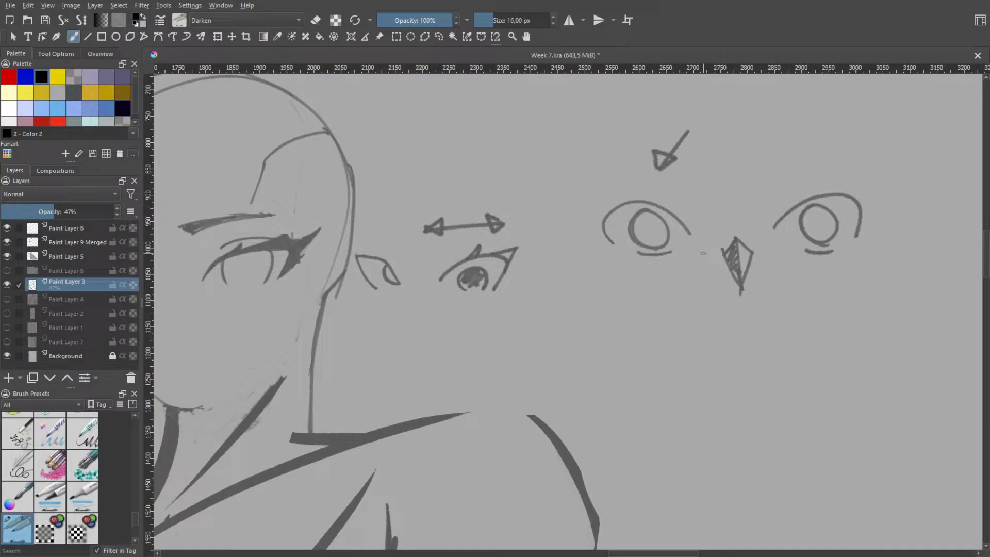
key(ctrl+z)
drag(743, 123, 789, 172)
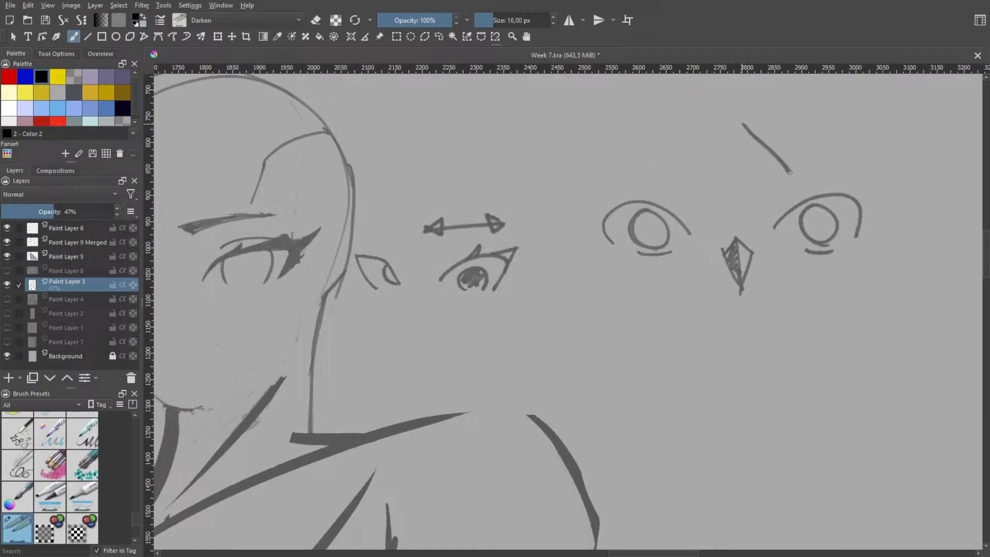
key(ctrl+z)
Try a small circle and a vertical stroke above the space between the paired eyes, undoing both
mouse_move(691, 126)
mouse_down()
mouse_move(727, 144)
mouse_move(688, 150)
mouse_move(712, 150)
mouse_up()
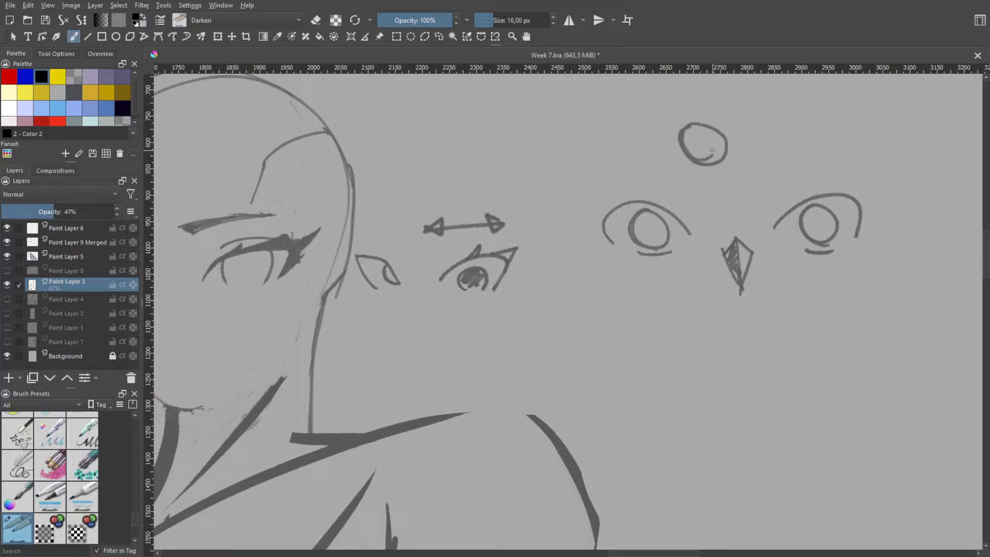
key(ctrl+z)
mouse_move(699, 108)
mouse_down()
mouse_move(680, 143)
mouse_move(697, 168)
mouse_up()
key(ctrl+z)
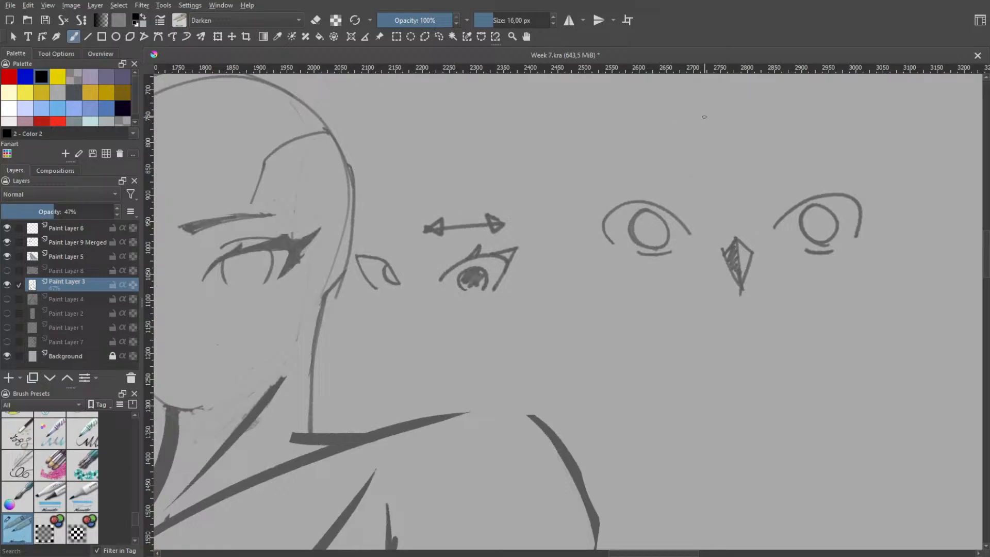
Draw the curved edge and slanted upper-lid line of a narrow side-view eye above the eye pair
mouse_move(700, 112)
mouse_down()
mouse_move(691, 157)
mouse_move(708, 170)
mouse_up()
mouse_move(690, 126)
mouse_down()
mouse_move(706, 109)
mouse_move(718, 138)
mouse_move(717, 178)
mouse_up()
scroll(727, 129, down, 1)
key(b)
key(ctrl+z)
drag(675, 141, 719, 169)
key(ctrl+z)
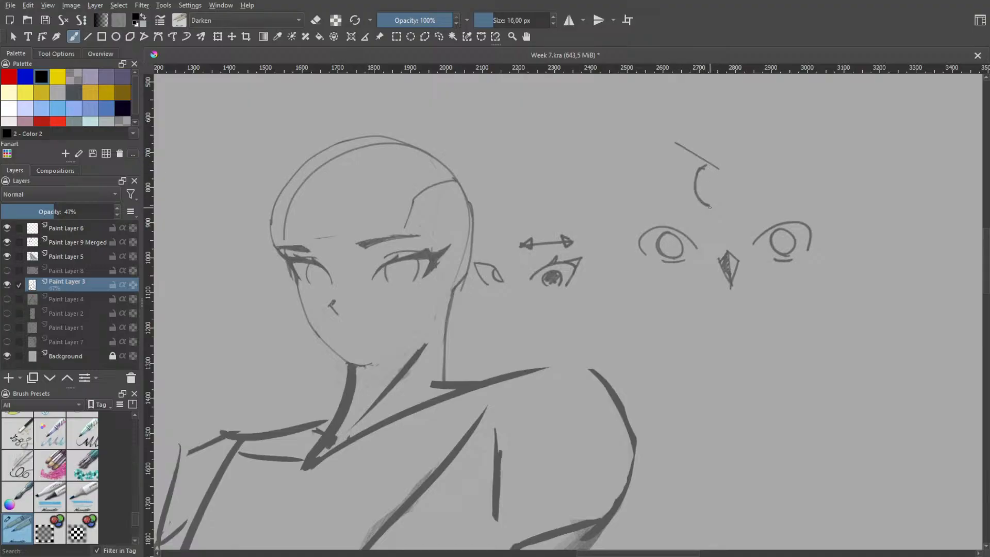
Add a lower-lid line, narrow iris, dark pupil, lashes and a short eyebrow to the side-view eye
mouse_move(699, 214)
mouse_down()
mouse_move(725, 202)
mouse_move(701, 176)
mouse_move(726, 200)
mouse_up()
key(ctrl+z)
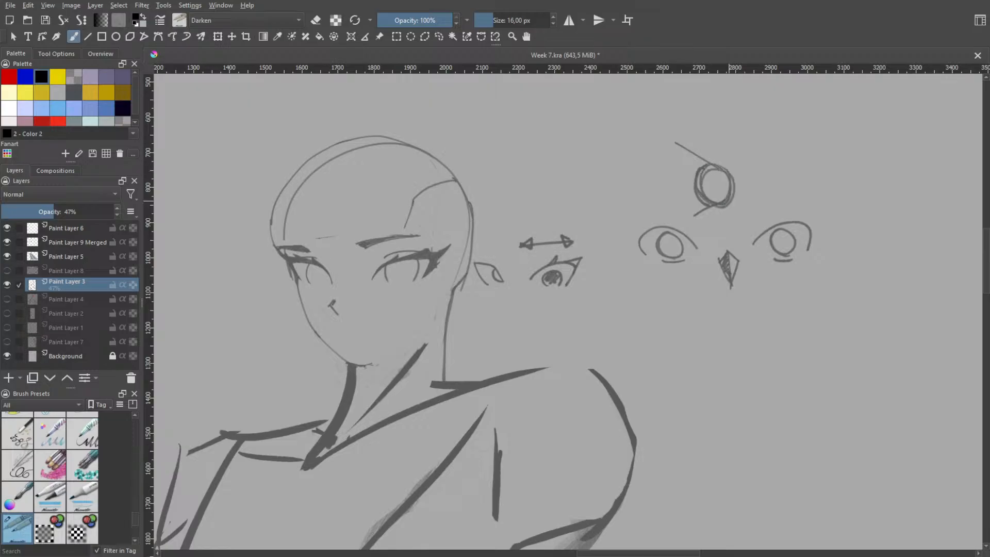
key(ctrl+z)
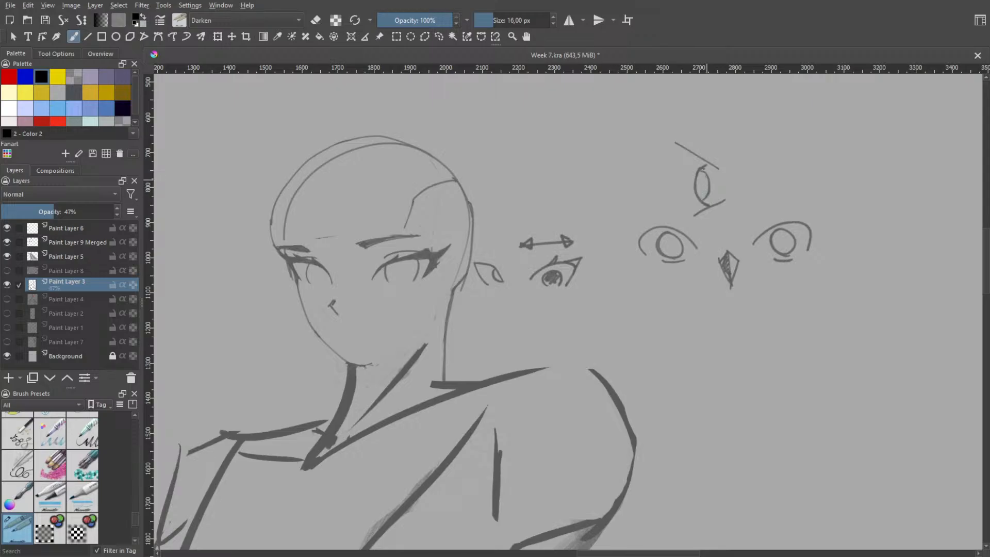
drag(700, 173, 706, 183)
mouse_move(707, 169)
mouse_down()
mouse_move(695, 173)
mouse_move(697, 161)
mouse_move(717, 166)
mouse_move(712, 156)
mouse_move(696, 168)
mouse_up()
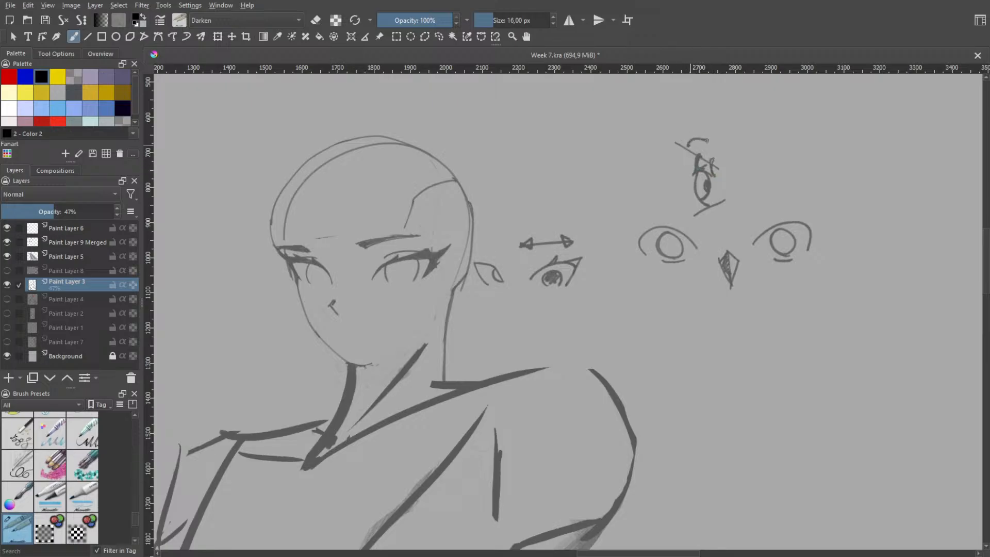
drag(687, 144, 712, 142)
Try sloping nose-bridge lines running down from the side-view eye, undoing each attempt
drag(700, 172, 663, 231)
key(ctrl+z)
drag(694, 174, 667, 221)
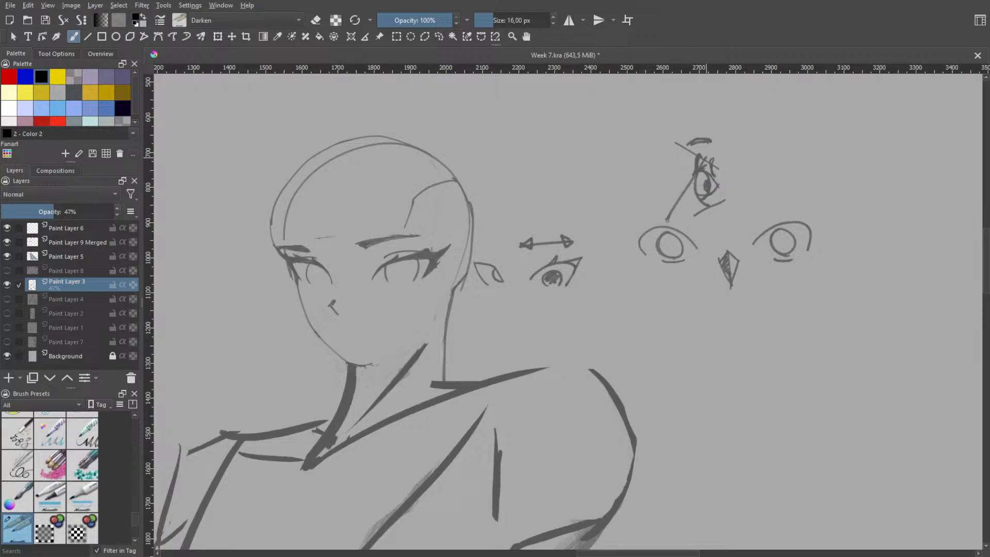
key(ctrl+z)
drag(701, 157, 690, 218)
key(ctrl+z)
drag(695, 168, 662, 231)
key(ctrl+z)
drag(702, 160, 663, 227)
key(ctrl+z)
Try an angular nose profile in front of the side-view eye with connecting strokes, and undo it
mouse_move(685, 154)
mouse_down()
mouse_move(652, 212)
mouse_move(683, 207)
mouse_up()
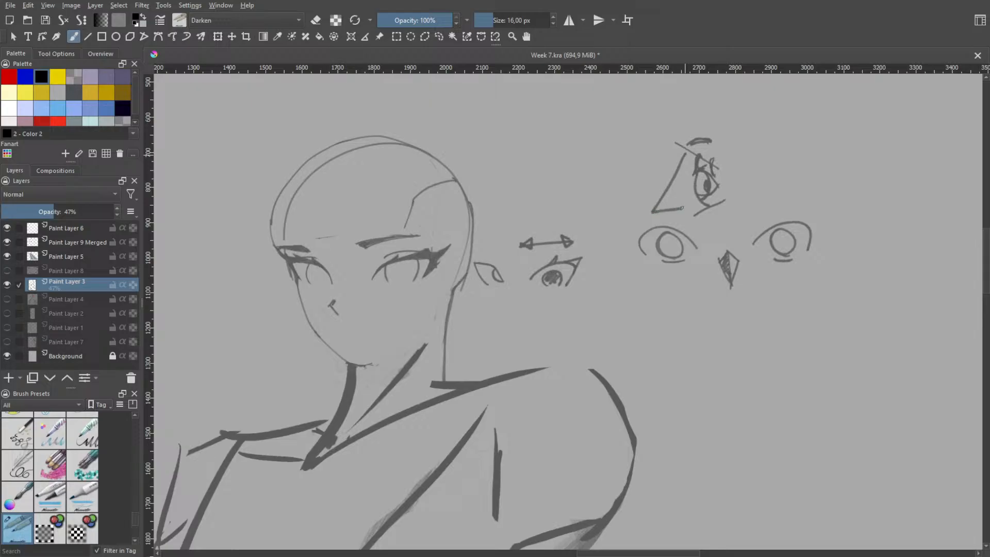
key(ctrl+z)
key(ctrl+z)
mouse_move(684, 157)
mouse_down()
mouse_move(655, 219)
mouse_move(688, 219)
mouse_up()
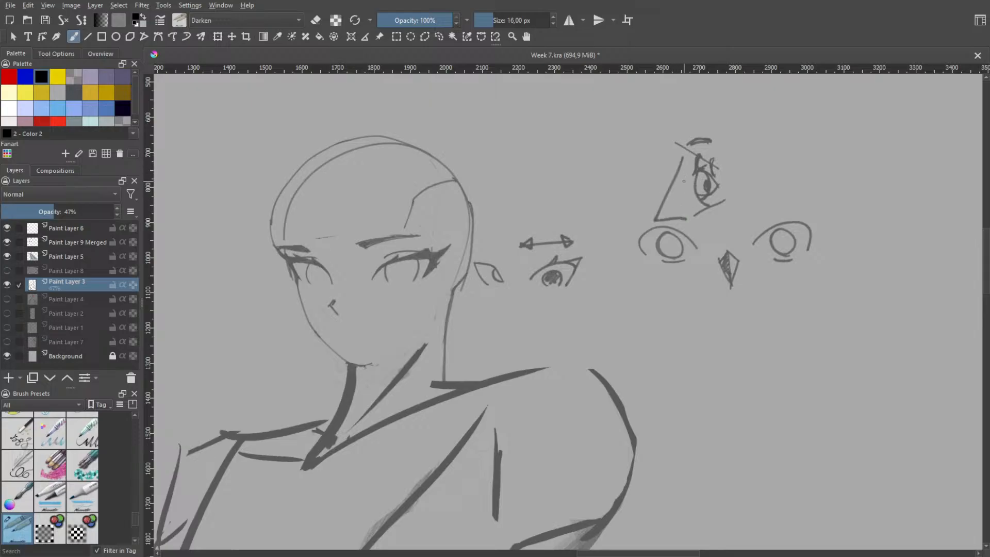
mouse_move(663, 214)
mouse_down()
mouse_move(691, 190)
mouse_move(686, 168)
mouse_up()
key(ctrl+z)
drag(697, 168, 693, 215)
key(ctrl+z)
mouse_move(683, 156)
mouse_down()
mouse_move(695, 173)
mouse_move(691, 220)
mouse_up()
key(ctrl+z)
drag(695, 172, 692, 220)
key(ctrl+z)
key(ctrl+z)
key(ctrl+z)
key(ctrl+z)
Draw a brow line and curved inner edge for a larger eye beside the side-view eye, and try an arrow at its corner
mouse_move(582, 139)
mouse_down()
mouse_move(604, 112)
mouse_move(598, 154)
mouse_move(614, 191)
mouse_up()
key(ctrl+z)
mouse_move(583, 144)
mouse_down()
mouse_move(608, 177)
mouse_move(595, 196)
mouse_up()
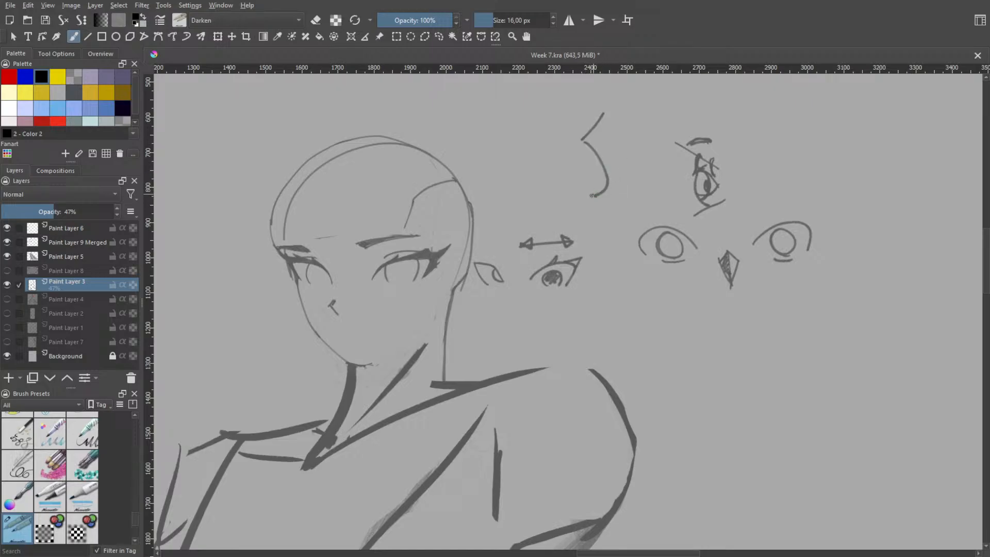
mouse_move(601, 170)
mouse_down()
mouse_move(593, 197)
mouse_move(598, 163)
mouse_move(605, 189)
mouse_up()
key(ctrl+z)
drag(582, 111, 584, 127)
key(ctrl+z)
key(ctrl+z)
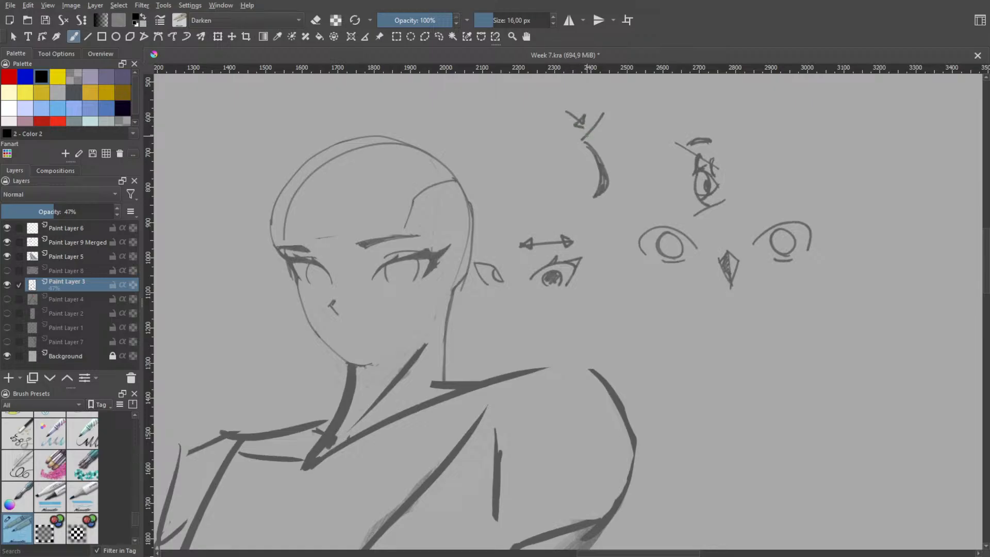
key(ctrl+z)
key(ctrl+z)
Sketch the slanted upper lid, outer corner and lower lid of the larger eye, undoing stray strokes
key(ctrl+z)
drag(541, 169, 585, 136)
key(ctrl+z)
mouse_move(534, 175)
mouse_down()
mouse_move(531, 194)
mouse_move(594, 197)
mouse_up()
key(ctrl+z)
key(ctrl+z)
mouse_move(542, 133)
mouse_down()
mouse_move(568, 171)
mouse_move(548, 198)
mouse_move(589, 177)
mouse_move(615, 181)
mouse_move(615, 195)
mouse_move(578, 195)
mouse_move(606, 163)
mouse_move(597, 155)
mouse_move(608, 178)
mouse_move(596, 193)
mouse_up()
key(ctrl+z)
key(ctrl+z)
key(ctrl+z)
key(ctrl+z)
key(ctrl+z)
key(ctrl+z)
key(ctrl+z)
key(ctrl+z)
key(ctrl+z)
key(ctrl+z)
key(ctrl+z)
key(ctrl+z)
key(ctrl+z)
key(ctrl+z)
Replace the tall oval iris in the larger eye with a smaller round one near the lower lid
key(ctrl+z)
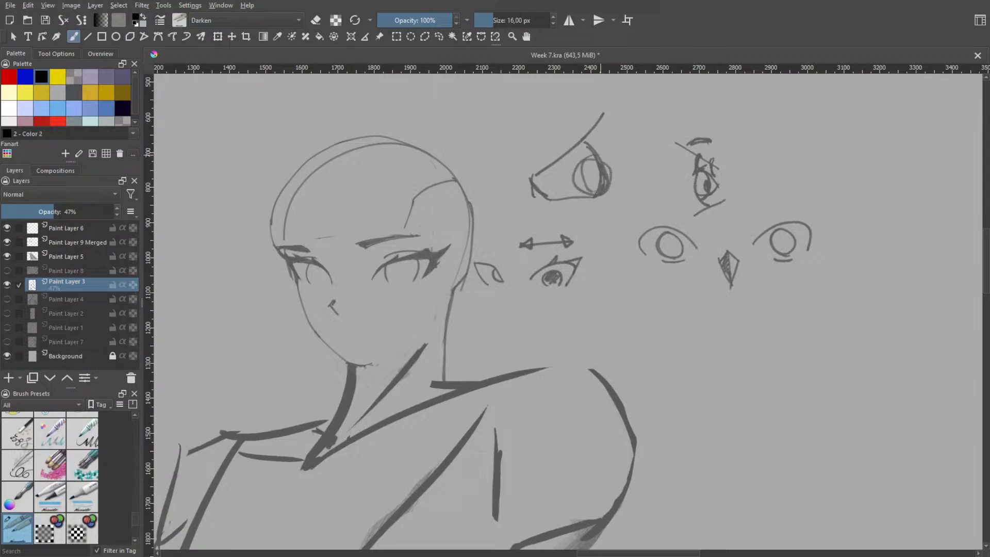
key(ctrl+z)
mouse_move(594, 158)
mouse_down()
mouse_move(586, 189)
mouse_move(608, 184)
mouse_move(582, 184)
mouse_move(603, 185)
mouse_move(600, 164)
mouse_move(593, 196)
mouse_move(574, 193)
mouse_move(602, 187)
mouse_up()
key(ctrl+z)
key(ctrl+z)
key(ctrl+z)
key(ctrl+z)
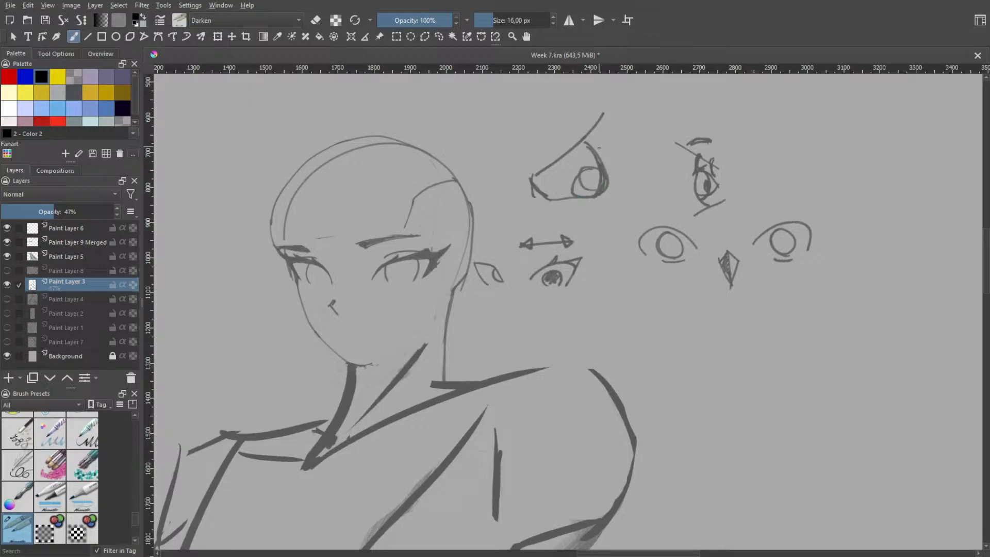
Try a large oval eyeball shape between the larger eye and the side-view eye, undoing the strokes
drag(599, 148, 603, 163)
key(ctrl+z)
mouse_move(636, 121)
mouse_down()
mouse_move(674, 171)
mouse_move(645, 191)
mouse_move(662, 181)
mouse_up()
key(ctrl+z)
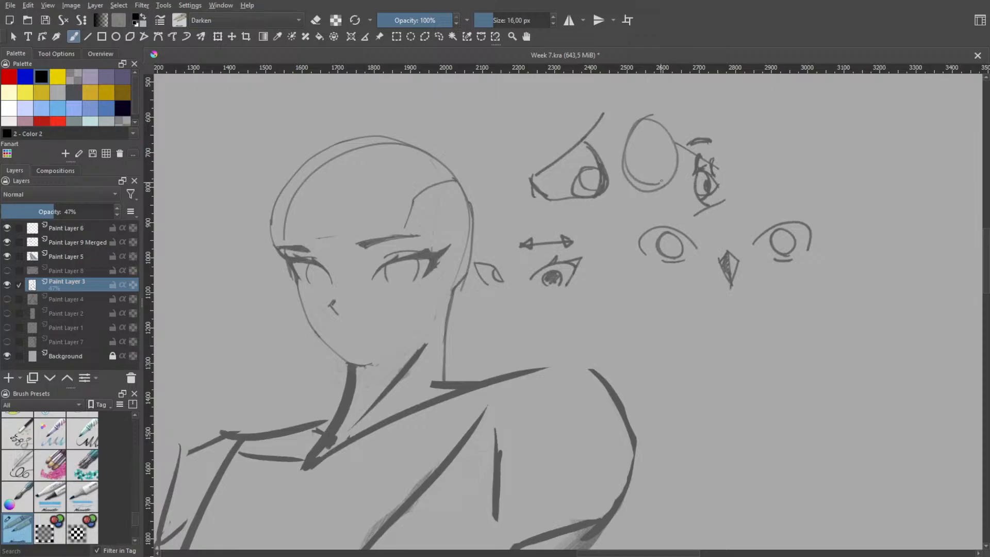
mouse_move(611, 111)
mouse_down()
mouse_move(633, 129)
mouse_move(616, 198)
mouse_up()
key(ctrl+z)
Undo the whole larger eye sketch beside the side-view eye
key(ctrl+z)
key(ctrl+z)
key(ctrl+z)
key(ctrl+z)
key(ctrl+z)
key(ctrl+z)
key(ctrl+z)
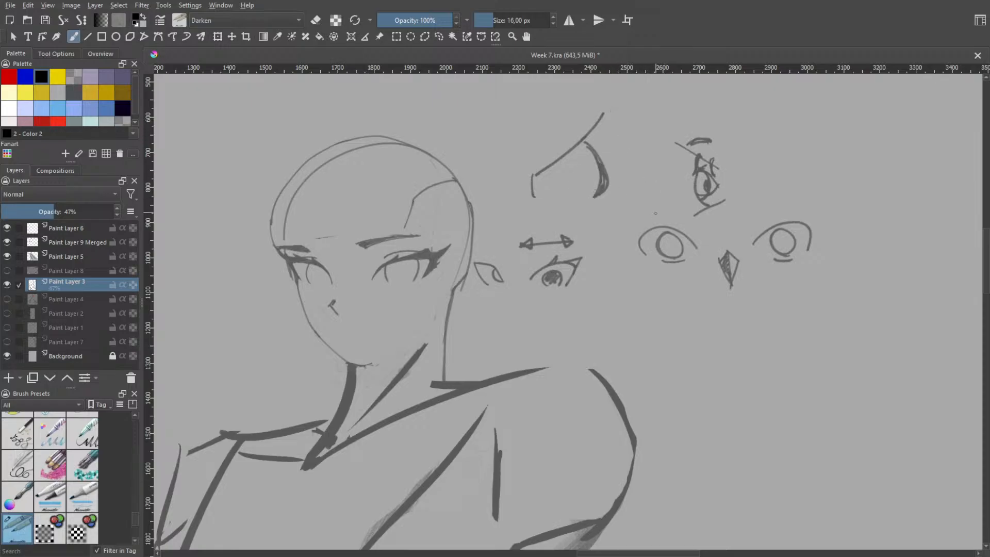
key(ctrl+z)
key(ctrl+z)
key(ctrl+z)
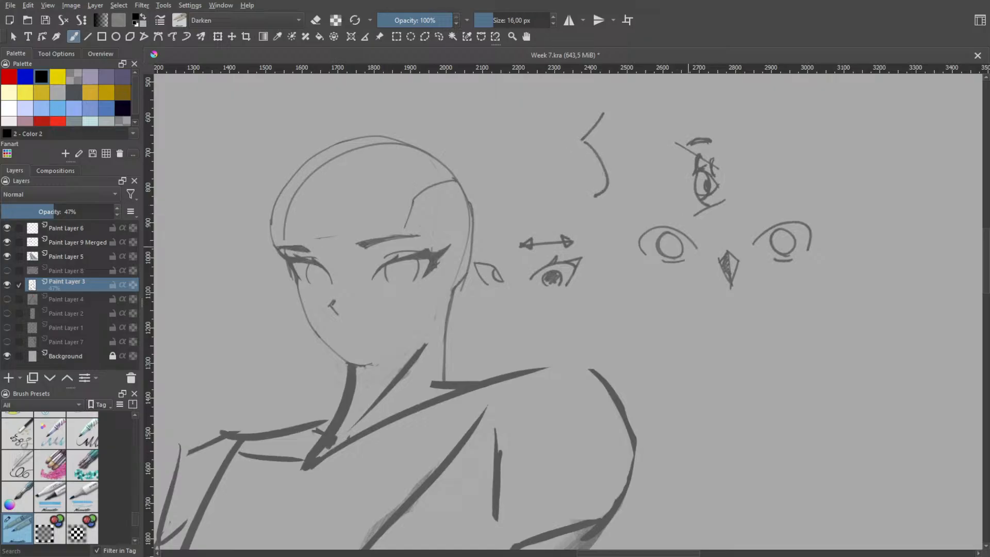
Draw a curved centre line down the face from the forehead to the chin, redoing it until it fits
key(ctrl+z)
drag(325, 256, 334, 290)
key(ctrl+z)
mouse_move(344, 151)
mouse_down()
mouse_move(334, 201)
mouse_move(368, 344)
mouse_up()
key(ctrl+z)
key(ctrl+z)
mouse_move(347, 162)
mouse_down()
mouse_move(326, 252)
mouse_move(355, 345)
mouse_move(373, 356)
mouse_up()
key(ctrl+z)
key(ctrl+z)
mouse_move(345, 163)
mouse_down()
mouse_move(335, 201)
mouse_move(361, 355)
mouse_up()
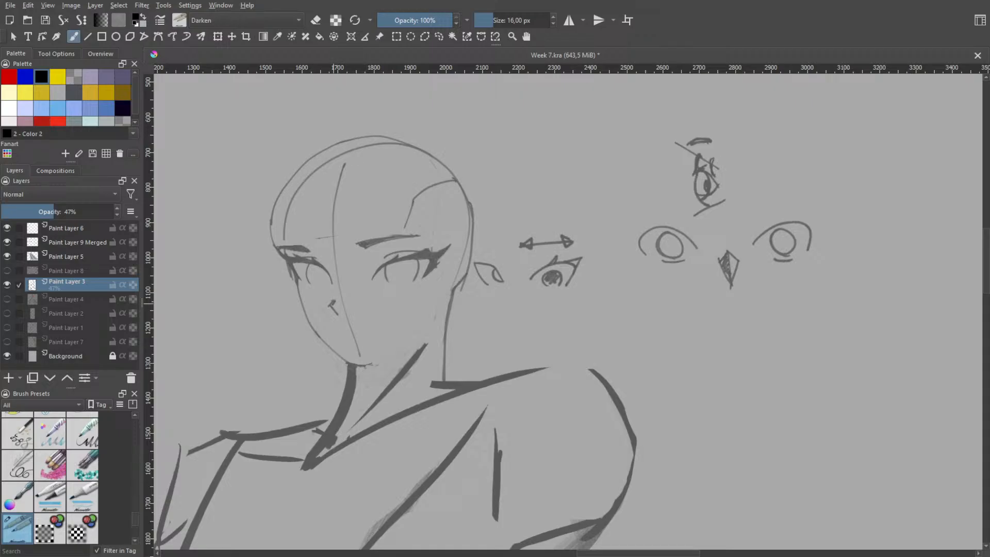
Try short nose-bridge strokes between the face's eyes along the centre line, undoing each attempt
key(ctrl+z)
mouse_move(319, 247)
mouse_down()
mouse_move(334, 266)
mouse_move(332, 288)
mouse_up()
key(ctrl+z)
key(ctrl+z)
key(ctrl+z)
Try circles for the nose tip and nostril around the nose mark, and undo them together with the centre line
key(ctrl+z)
key(ctrl+z)
drag(324, 248, 336, 290)
key(ctrl+z)
key(ctrl+z)
drag(318, 249, 336, 283)
key(ctrl+z)
drag(324, 299, 337, 311)
drag(321, 297, 329, 306)
key(ctrl+z)
key(ctrl+z)
mouse_move(331, 297)
mouse_down()
mouse_move(336, 310)
mouse_move(351, 308)
mouse_up()
key(ctrl+z)
drag(335, 282, 344, 312)
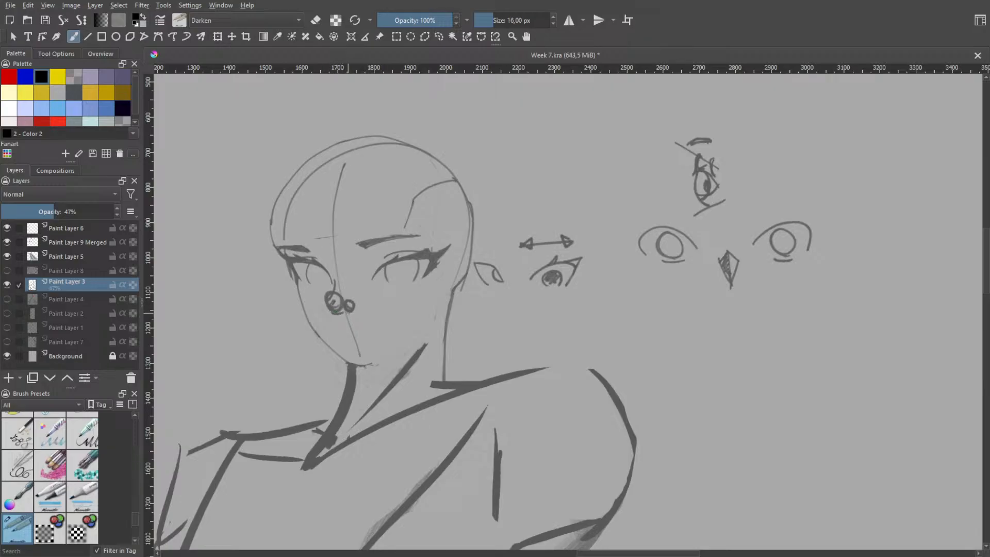
key(ctrl+z)
key(ctrl+z)
key(ctrl+z)
key(ctrl+z)
Try scribbled strokes on the cheek below the larger eye of the face, and undo them
key(ctrl+z)
key(ctrl+z)
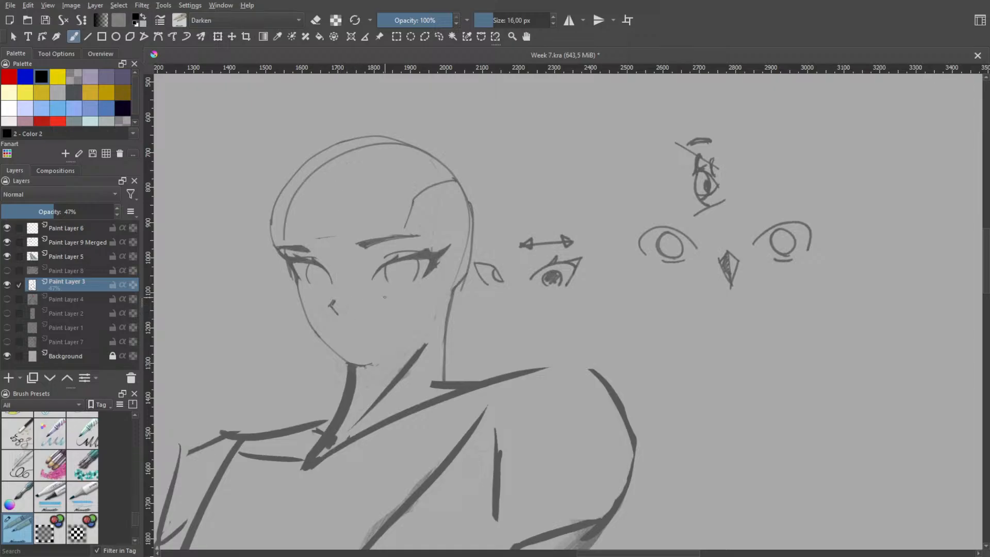
mouse_move(358, 298)
mouse_down()
mouse_move(376, 322)
mouse_move(402, 314)
mouse_move(394, 332)
mouse_move(390, 302)
mouse_move(397, 309)
mouse_up()
key(ctrl+z)
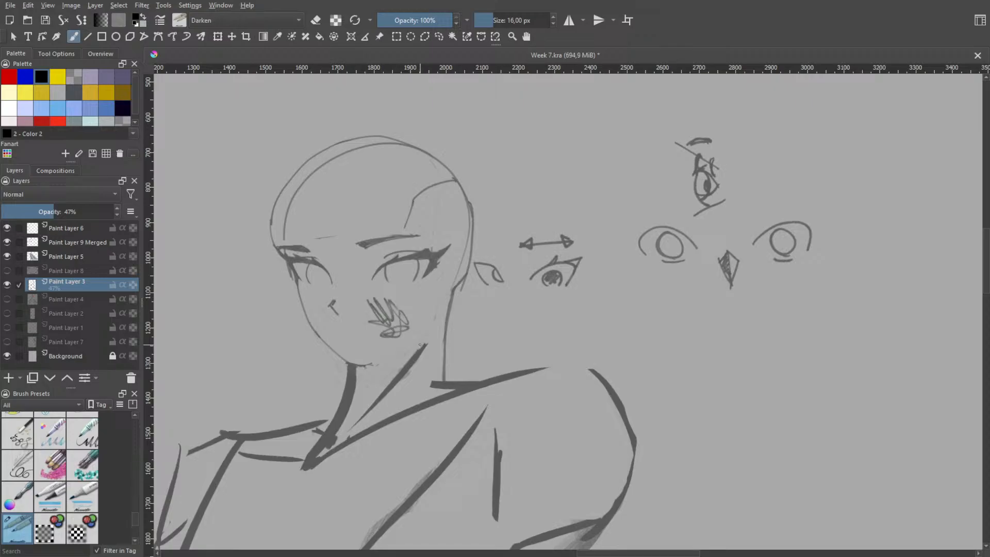
key(ctrl+z)
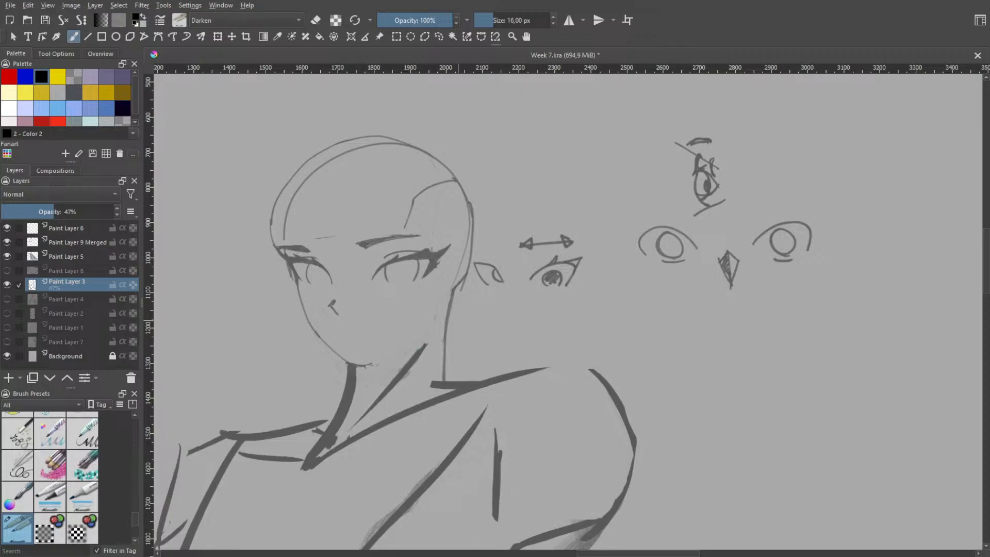
Undo the side-view eye sketch above the eye pair
key(ctrl+z)
key(ctrl+z)
key(ctrl+z)
key(ctrl+z)
key(ctrl+z)
key(ctrl+z)
key(ctrl+z)
key(ctrl+z)
key(ctrl+z)
key(ctrl+z)
key(ctrl+z)
key(ctrl+z)
key(ctrl+z)
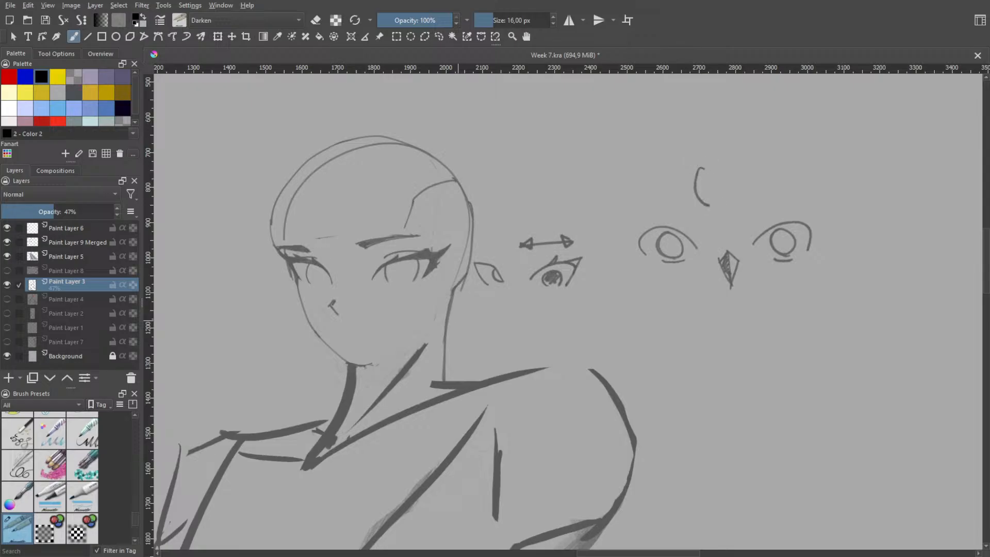
Undo the irises, the paired eyes and the shading of the diamond nose in the demonstration sketch
key(ctrl+z)
key(ctrl+z)
key(ctrl+z)
key(ctrl+z)
key(ctrl+z)
key(ctrl+z)
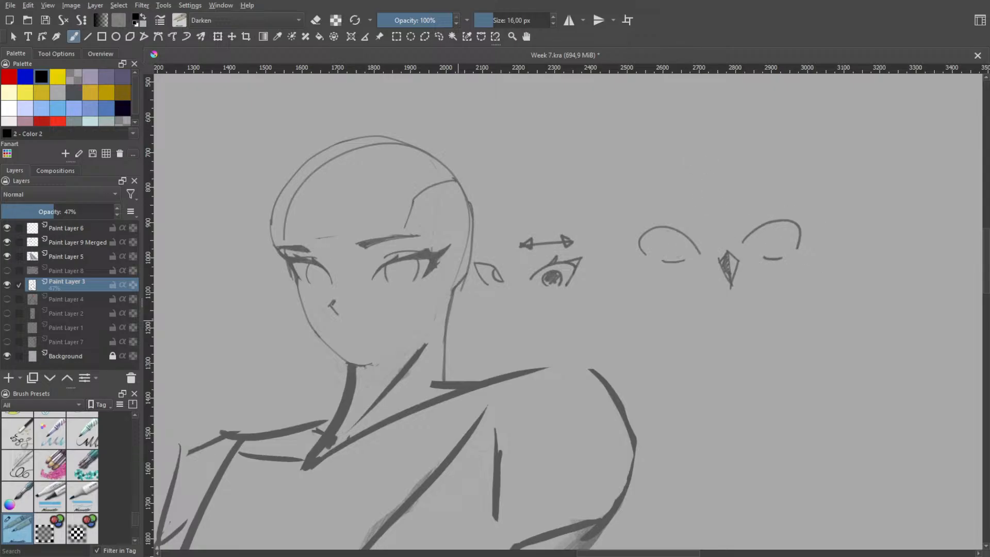
key(ctrl+z)
key(ctrl+z)
key(ctrl+z)
key(ctrl+z)
key(ctrl+z)
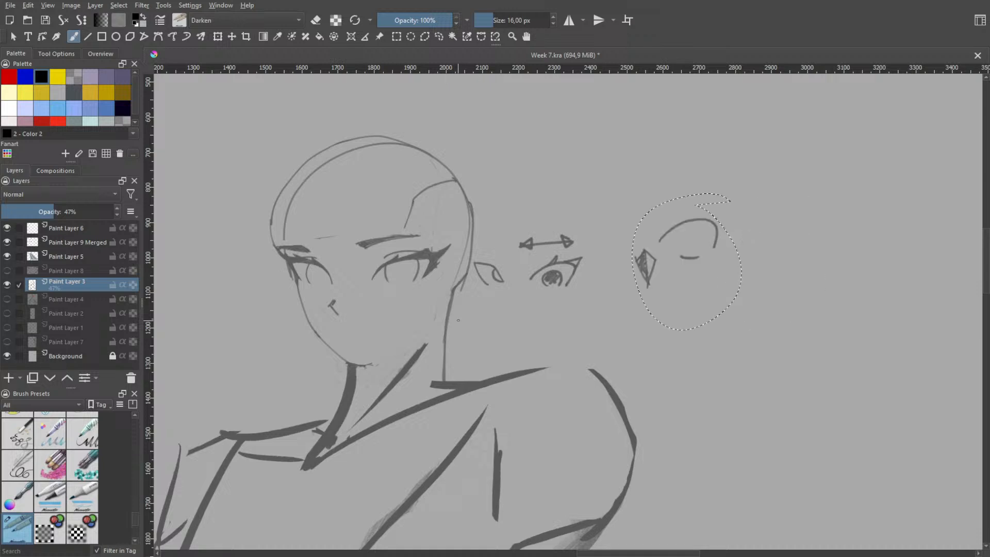
Undo the triangle, side-view eye and detailed eye parts in the demonstration sketches beside the head
key(ctrl+z)
key(ctrl+z)
key(ctrl+z)
key(ctrl+z)
key(ctrl+z)
key(ctrl+z)
key(ctrl+z)
key(ctrl+z)
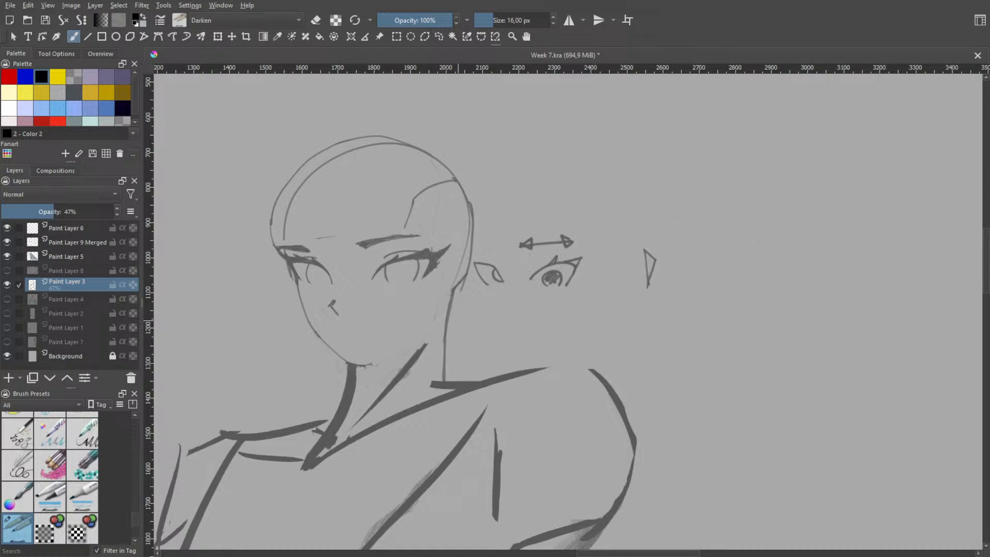
key(ctrl+z)
key(ctrl+z)
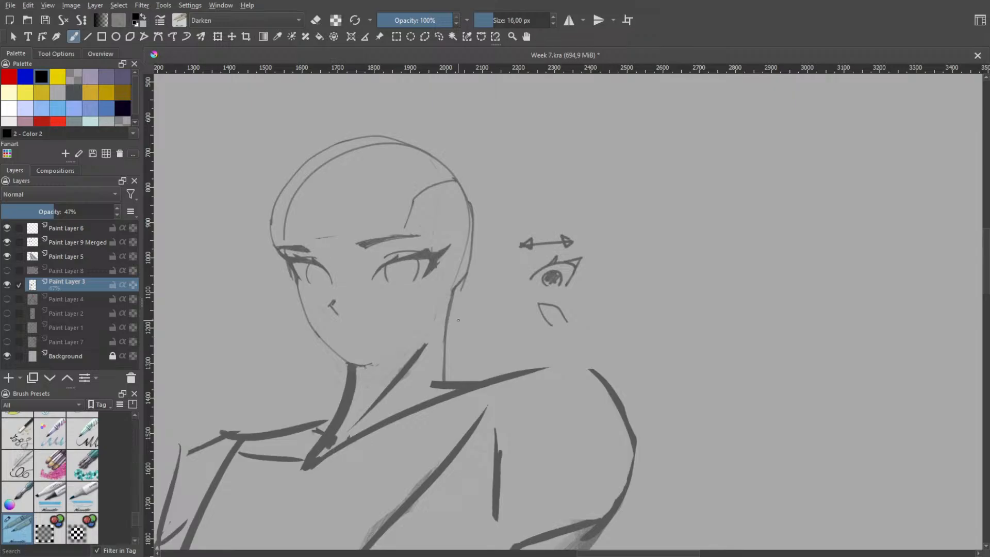
key(ctrl+z)
key(ctrl+z)
key(ctrl+z)
key(ctrl+z)
key(ctrl+z)
key(ctrl+z)
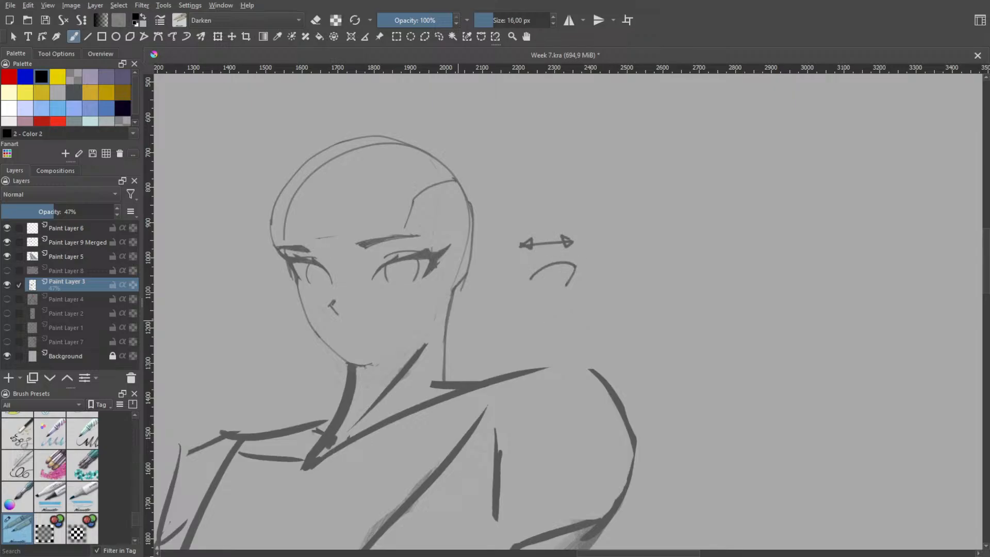
Undo the double-headed arrow and remaining eye arc beside the head, and step back the nose mark's repositioning
key(ctrl+z)
key(ctrl+z)
key(ctrl+z)
key(ctrl+z)
key(ctrl+z)
Undo the remaining face-sketch and layer visibility changes, restoring Paint Layers 8 and 4 and hiding Paint Layer 3
key(ctrl+z)
key(ctrl+z)
key(ctrl+z)
key(ctrl+z)
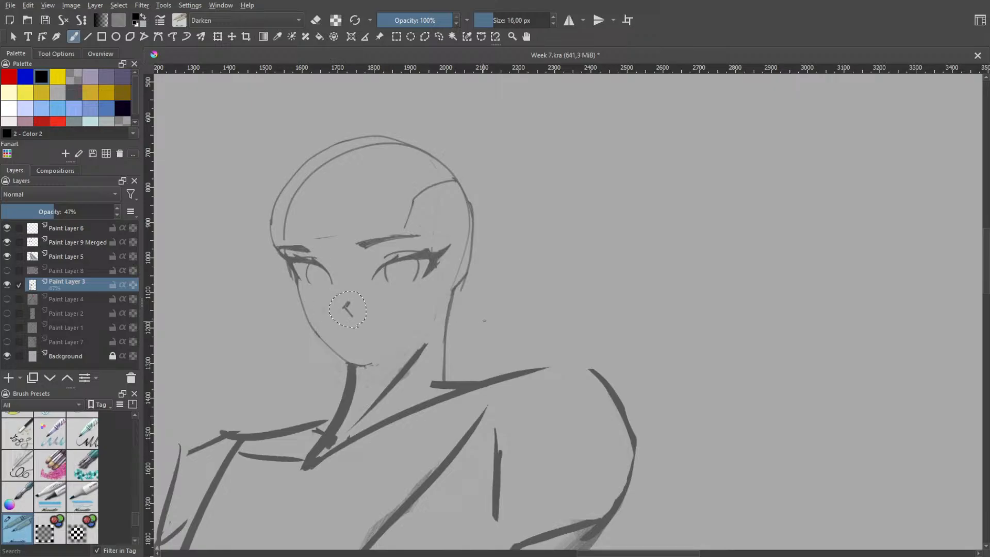
key(ctrl+z)
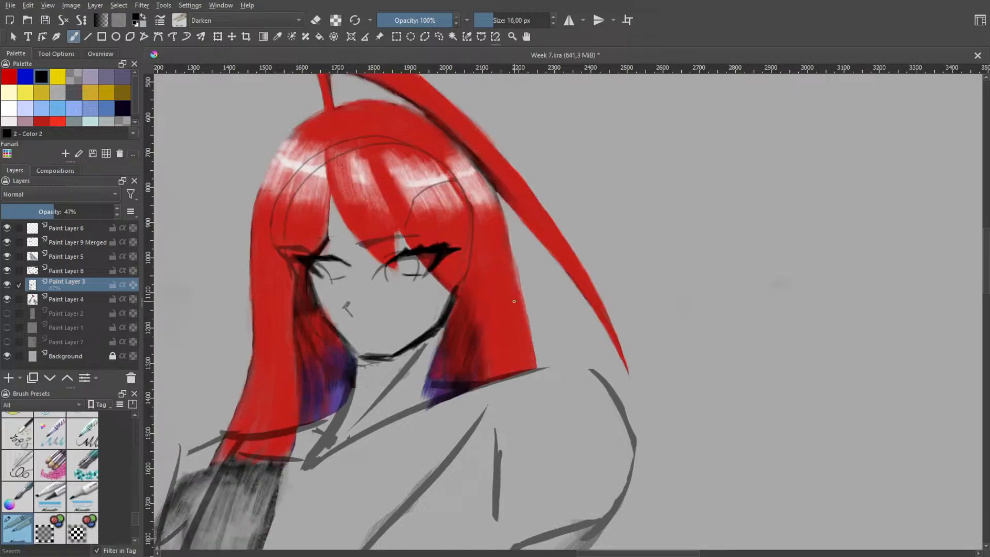
key(ctrl+z)
key(ctrl+z)
key(ctrl+z)
key(ctrl+z)
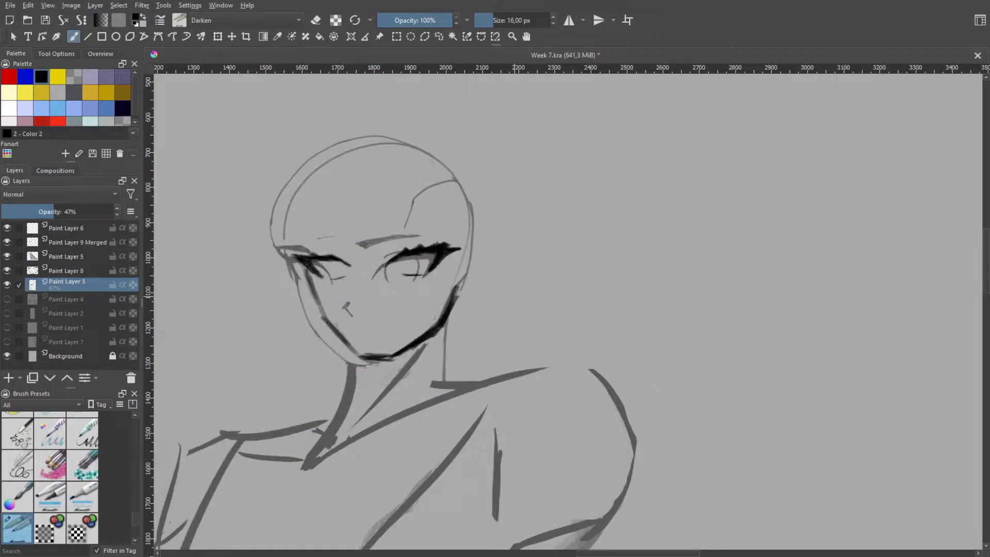
Examine the painted sword's guard and blade planes within the full composition
scroll(520, 291, down, 6)
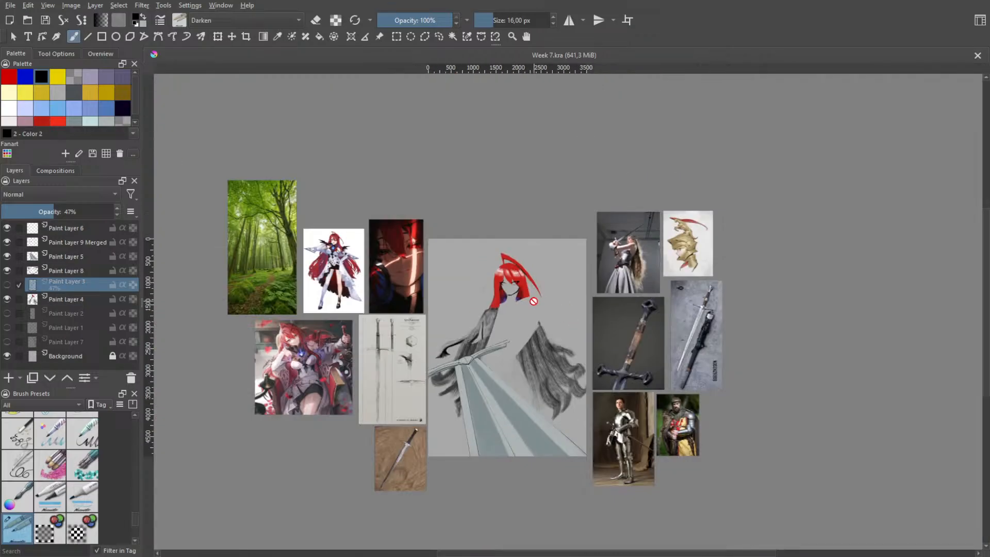
scroll(508, 340, up, 3)
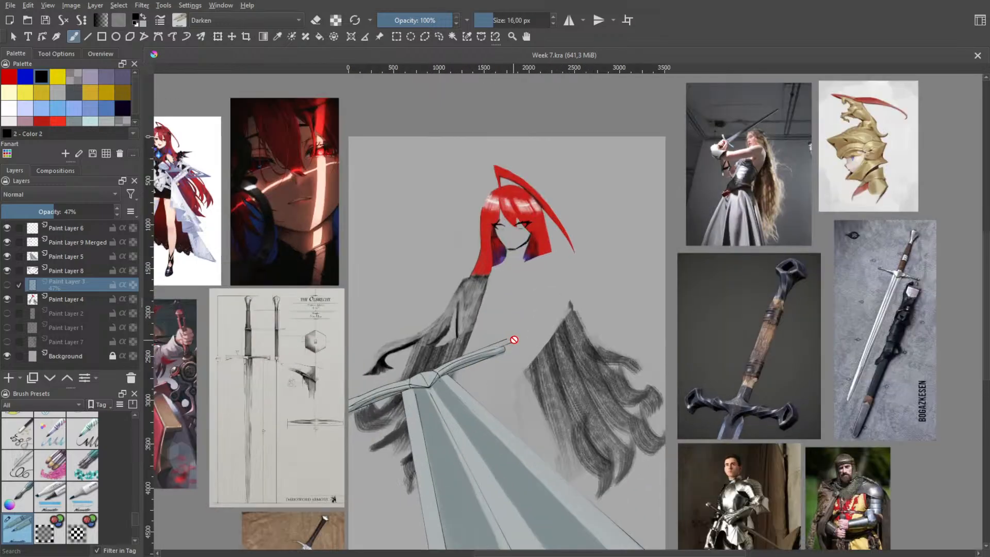
drag(508, 338, 510, 229)
scroll(434, 322, up, 2)
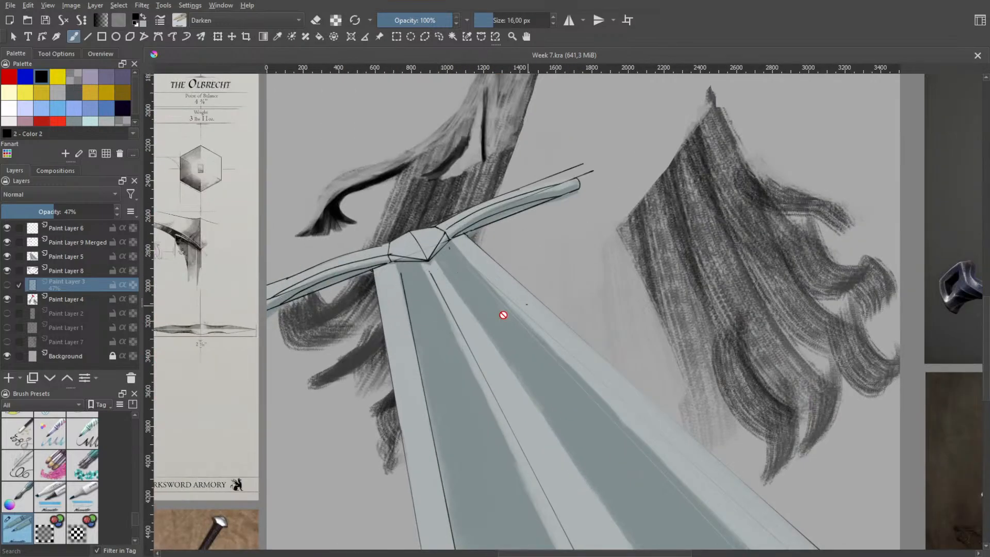
drag(503, 314, 429, 213)
scroll(436, 253, down, 4)
scroll(438, 289, up, 3)
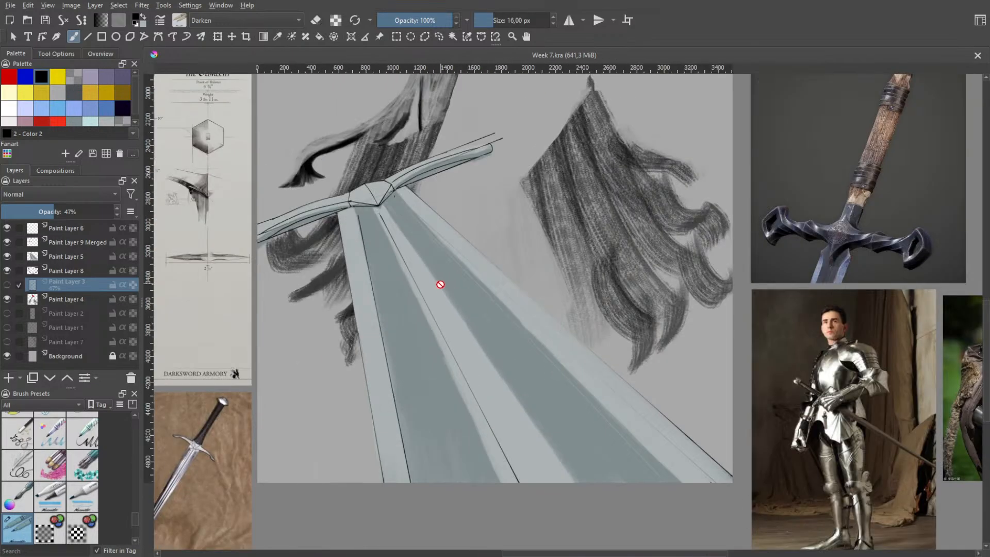
drag(453, 323, 561, 324)
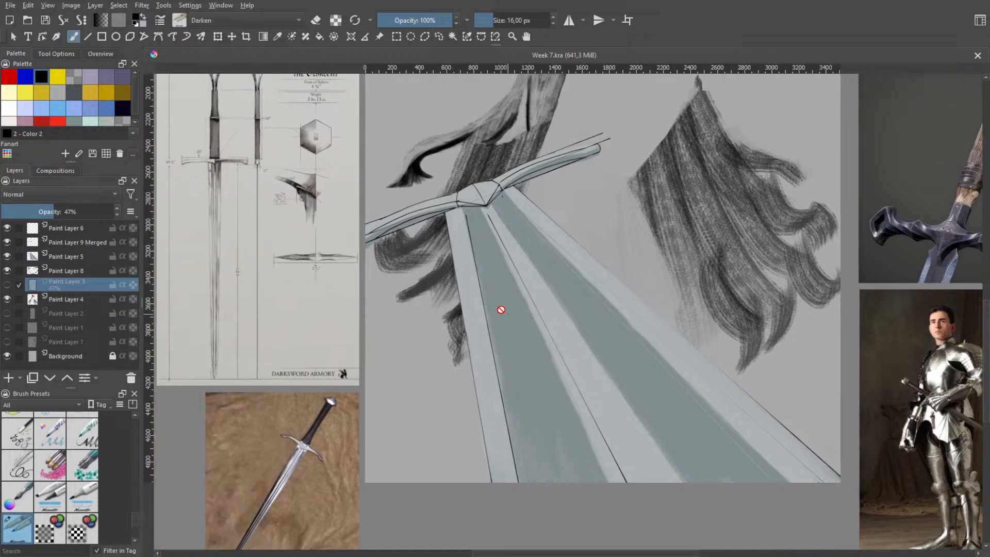
Examine the blade grooves and reflections from guard to tip in the sword photo on brown cloth
scroll(298, 397, up, 5)
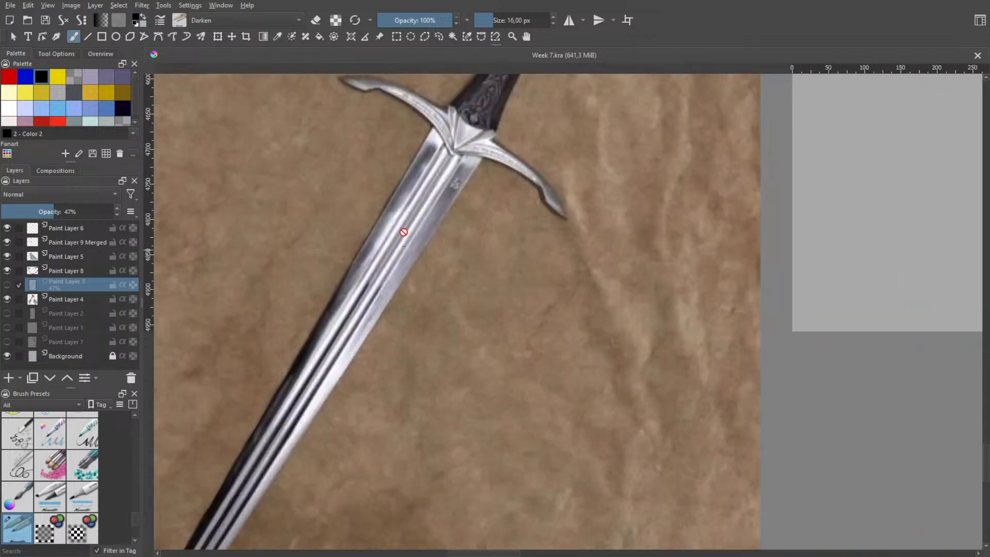
scroll(404, 232, up, 1)
drag(455, 241, 457, 295)
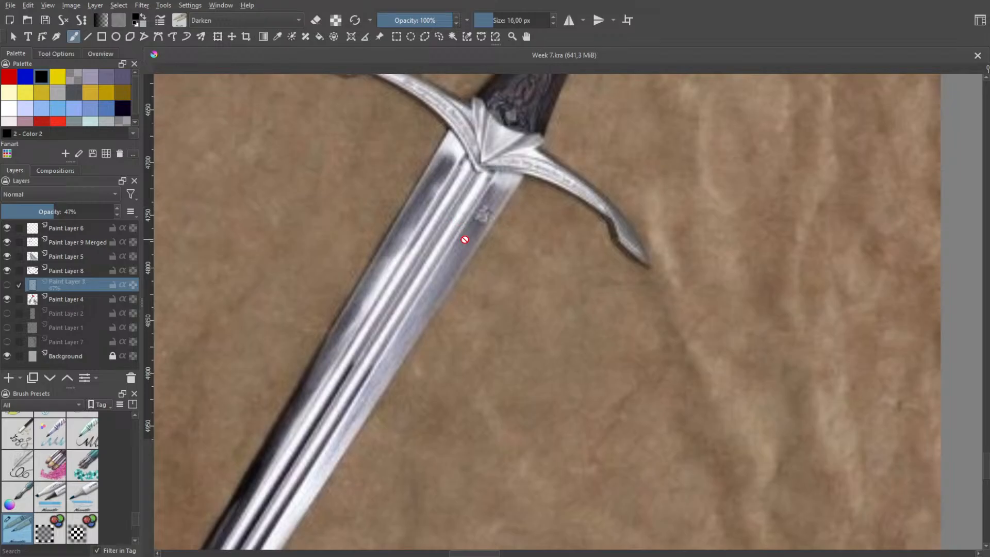
scroll(460, 232, down, 1)
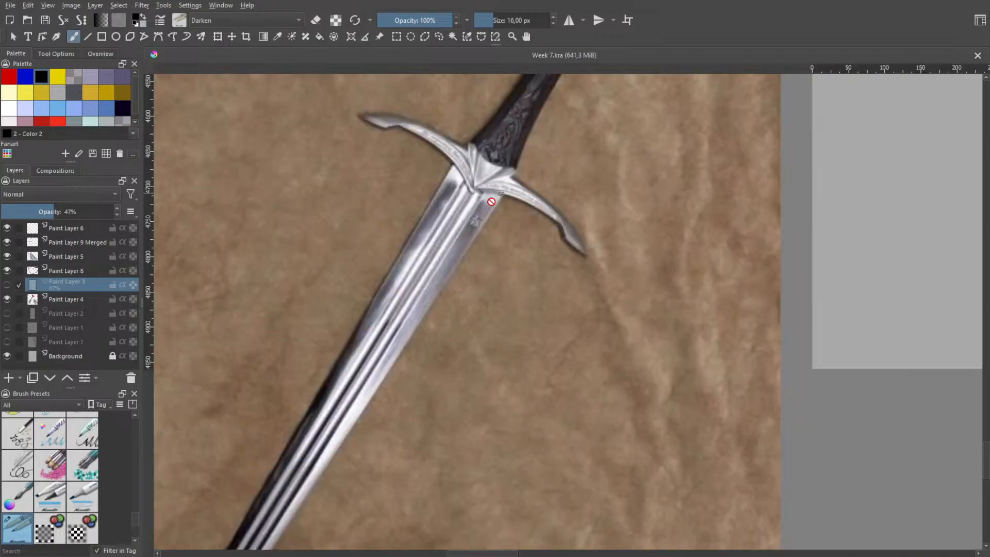
scroll(453, 169, down, 1)
drag(440, 213, 476, 154)
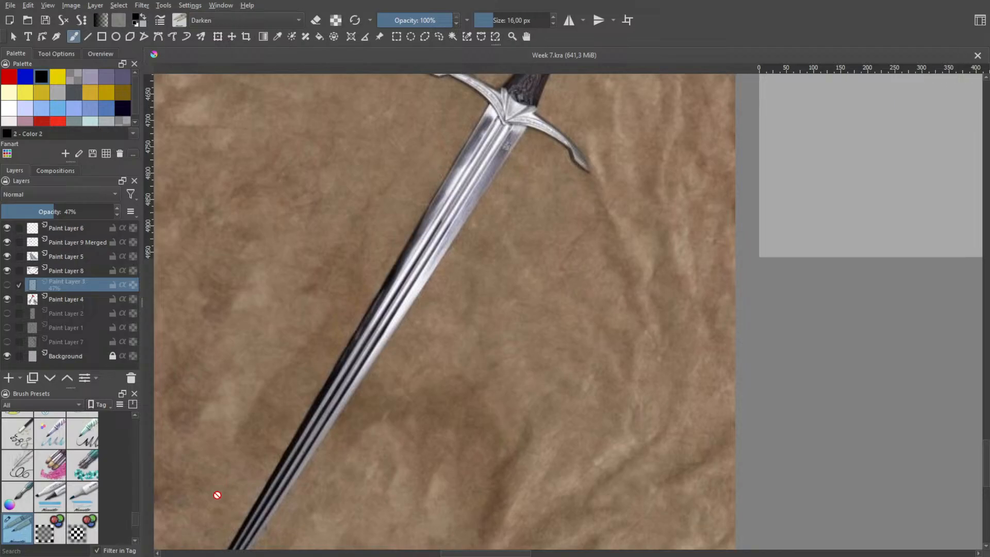
drag(491, 204, 549, 192)
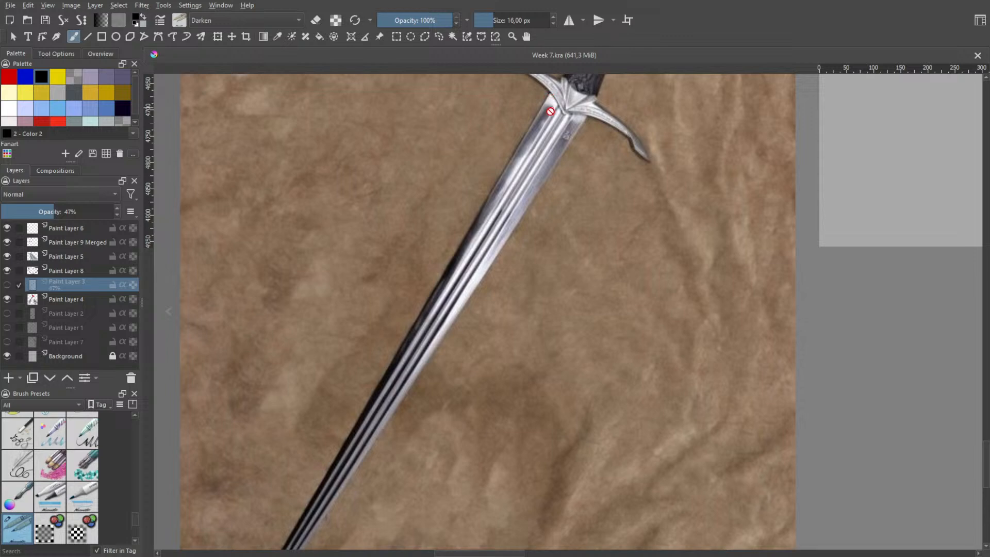
drag(551, 181, 613, 131)
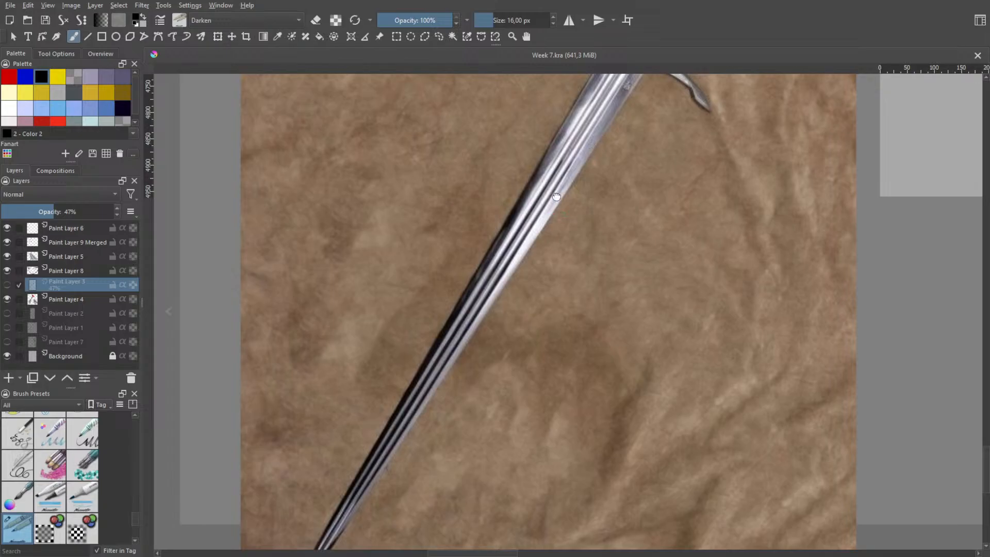
drag(556, 197, 508, 258)
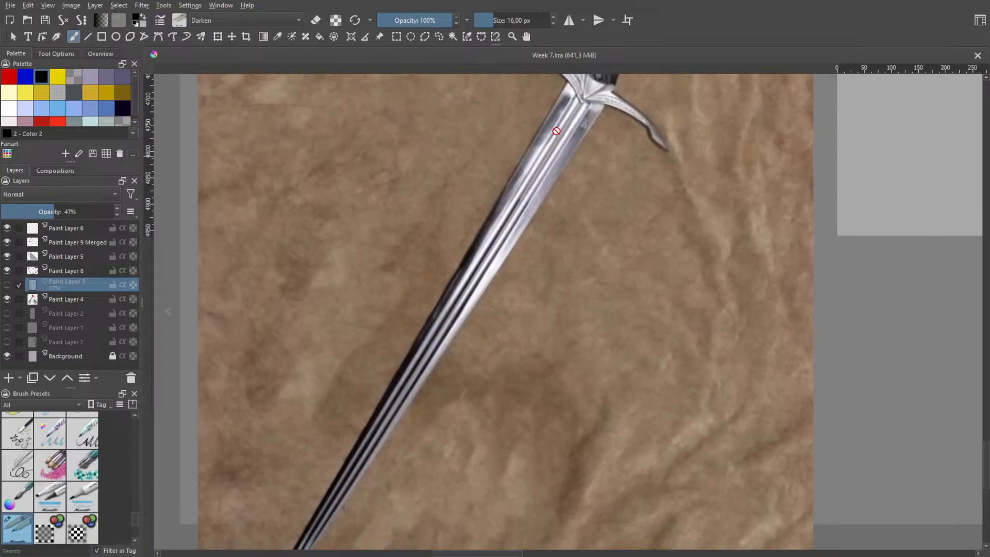
drag(553, 131, 631, 39)
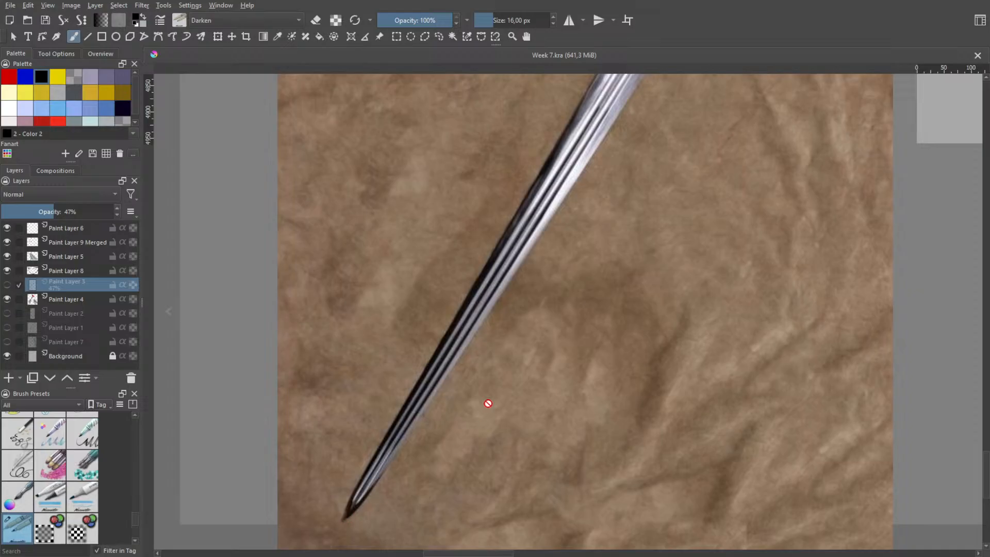
drag(486, 403, 401, 498)
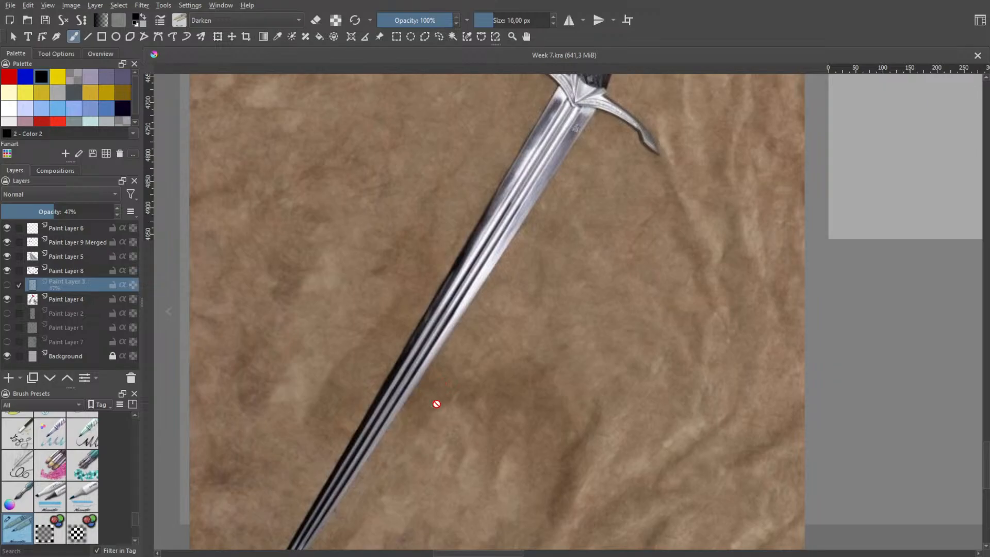
On Paint Layer 4, try freehand diagonal strokes in the empty area above the detached dark hair, and undo them
scroll(444, 398, down, 4)
drag(651, 329, 437, 442)
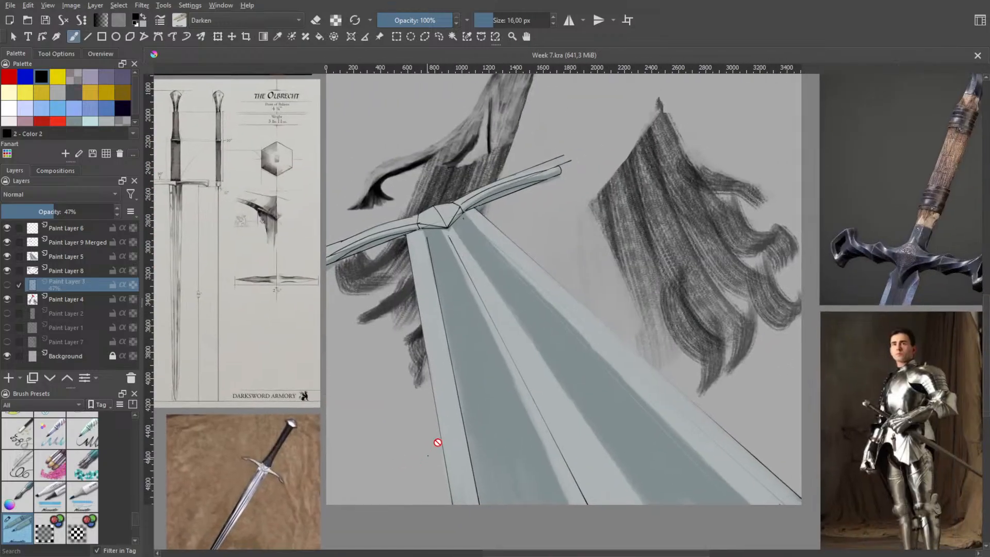
drag(594, 294, 550, 376)
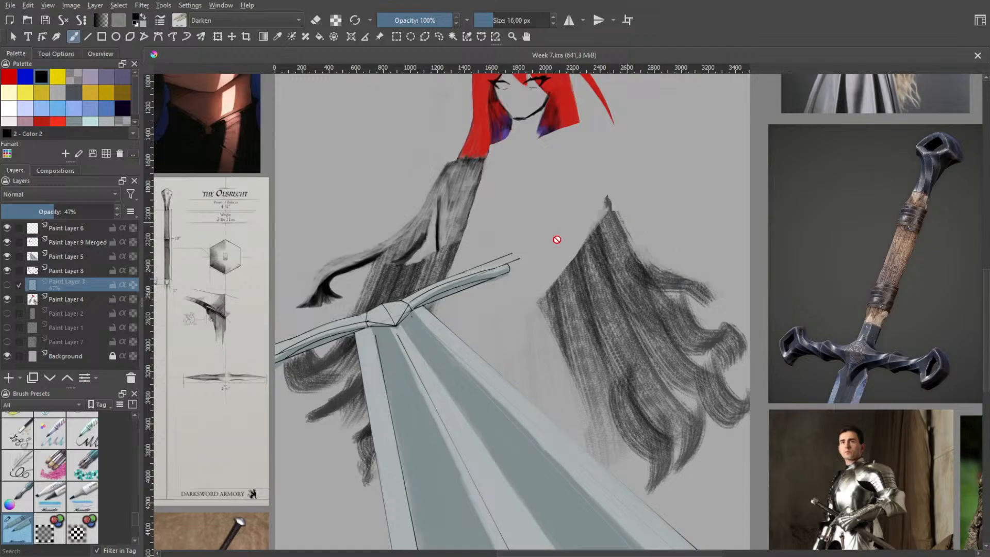
click(54, 303)
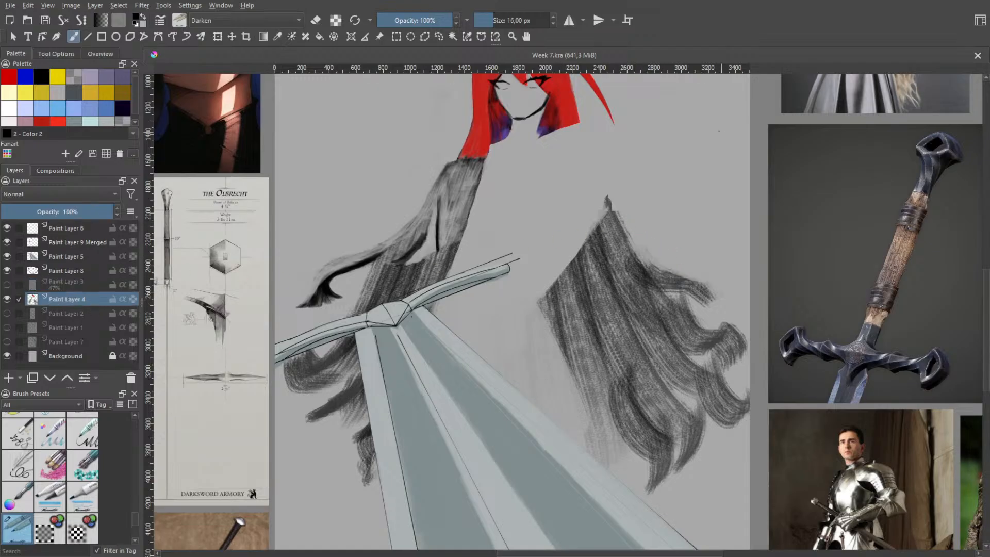
drag(662, 127, 695, 179)
key(ctrl+z)
drag(646, 137, 705, 225)
drag(659, 129, 687, 189)
key(ctrl+z)
key(ctrl+z)
Try two long lines converging to a point above the detached dark hair, and undo both
drag(642, 129, 698, 229)
drag(657, 123, 699, 236)
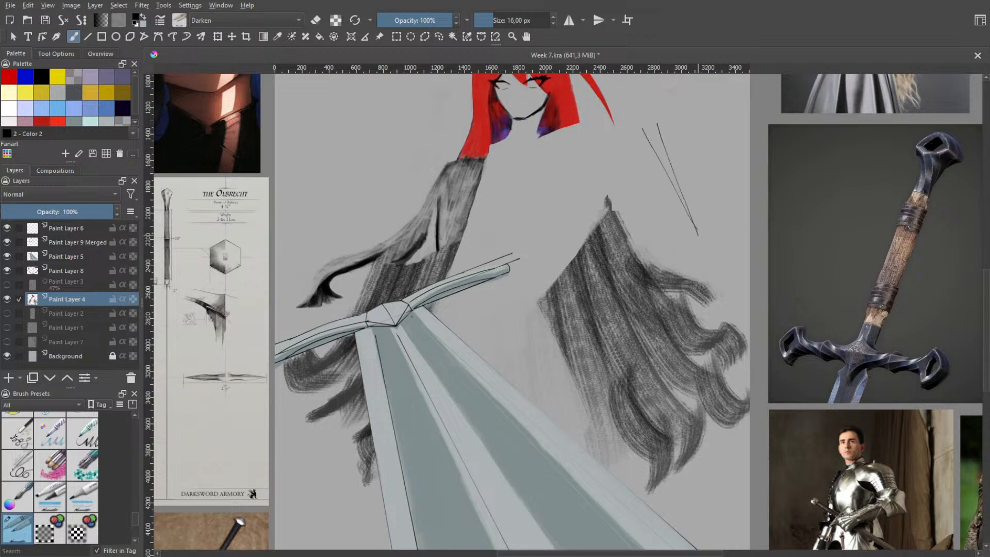
key(space)
drag(665, 135, 692, 221)
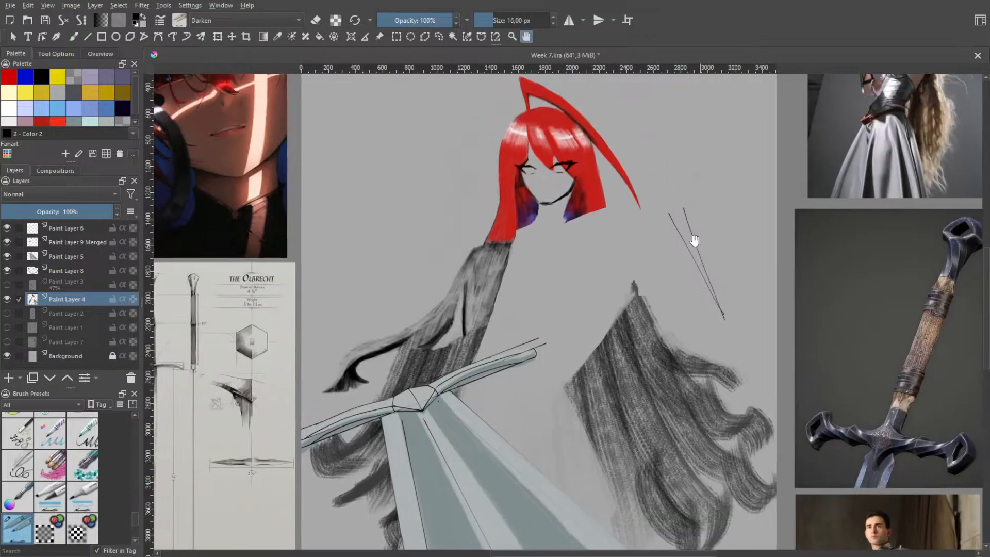
key(ctrl+z)
key(ctrl+z)
Study how the highlights and dark grooves taper along the blade in the sword photo on brown cloth
scroll(507, 290, down, 2)
drag(399, 471, 510, 395)
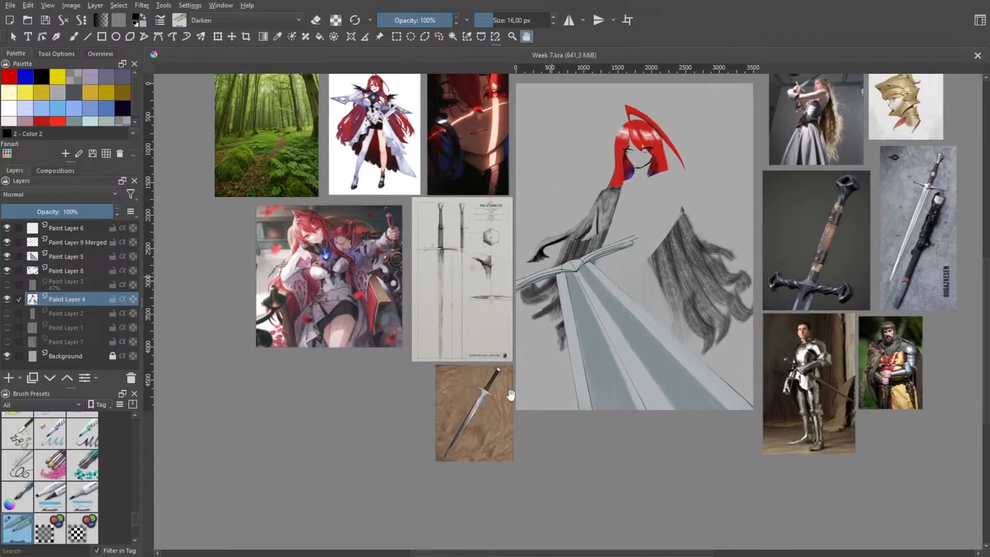
scroll(510, 396, up, 6)
drag(512, 258, 630, 173)
drag(459, 392, 551, 275)
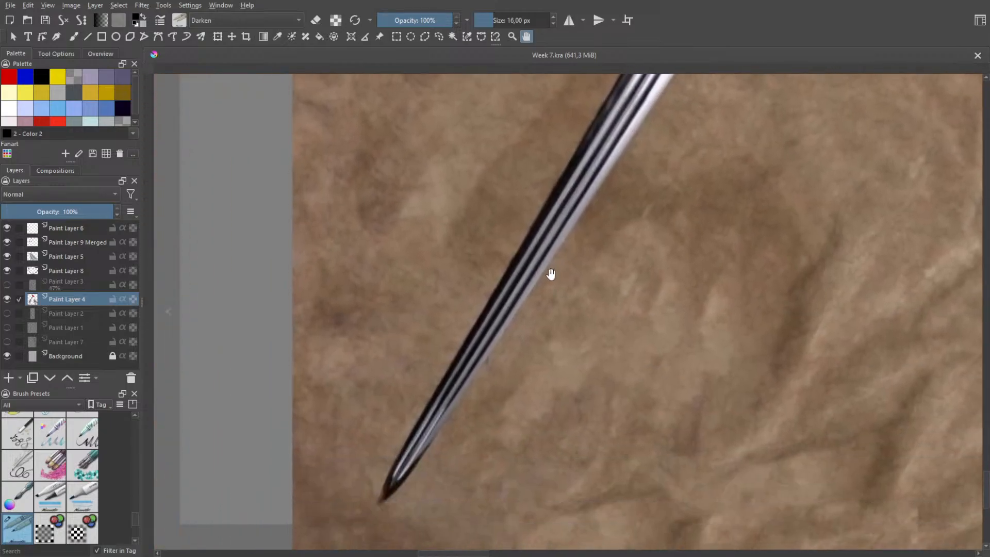
drag(644, 267, 520, 346)
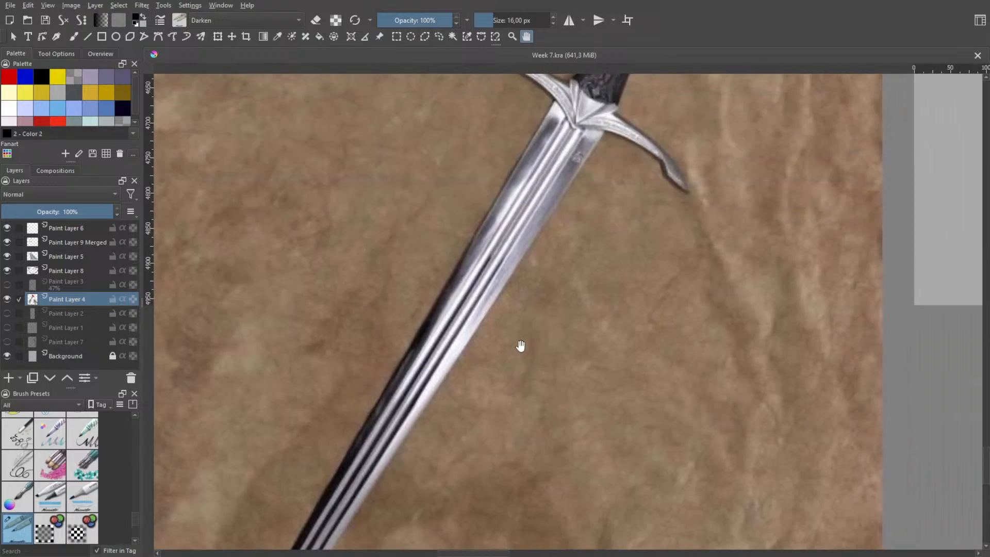
drag(314, 519, 444, 387)
scroll(449, 375, down, 2)
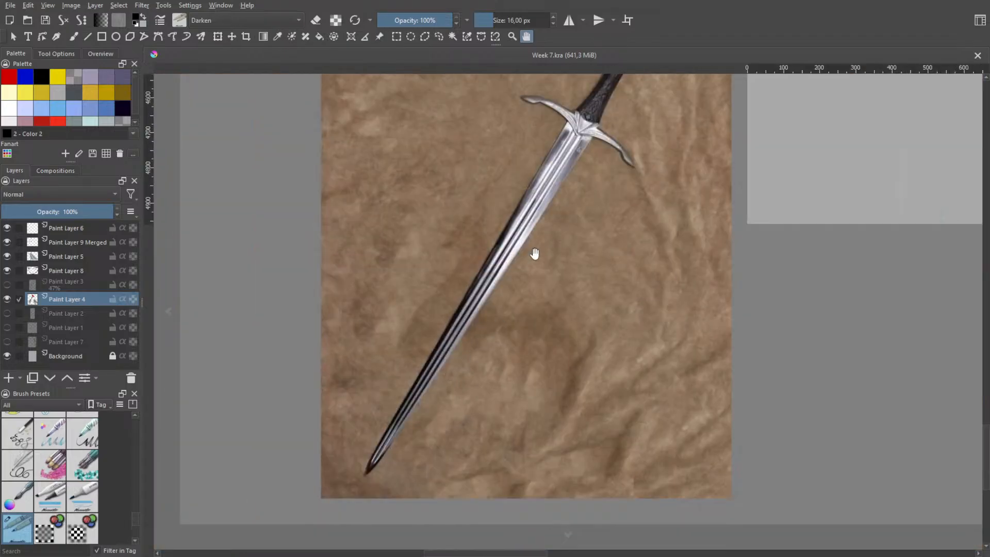
scroll(551, 190, up, 2)
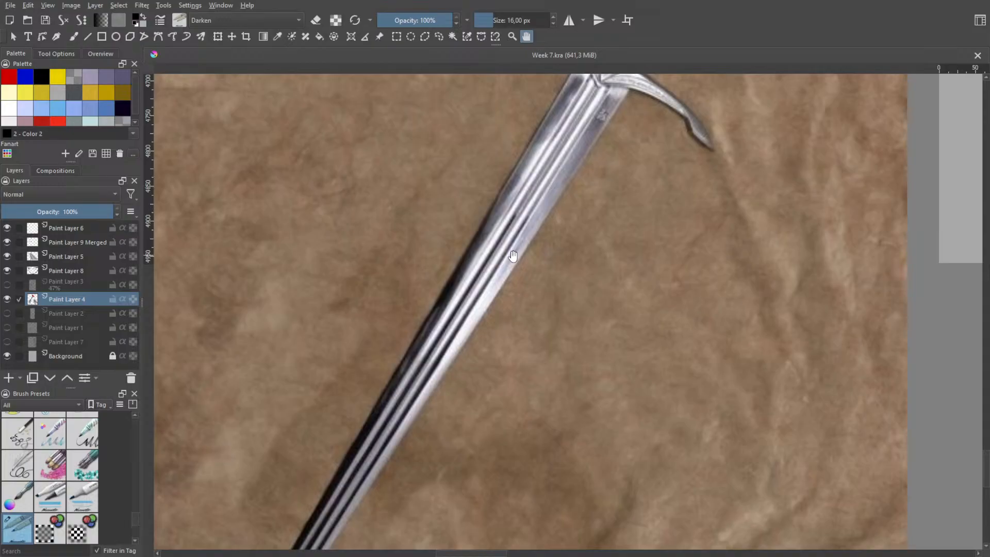
drag(466, 348, 603, 144)
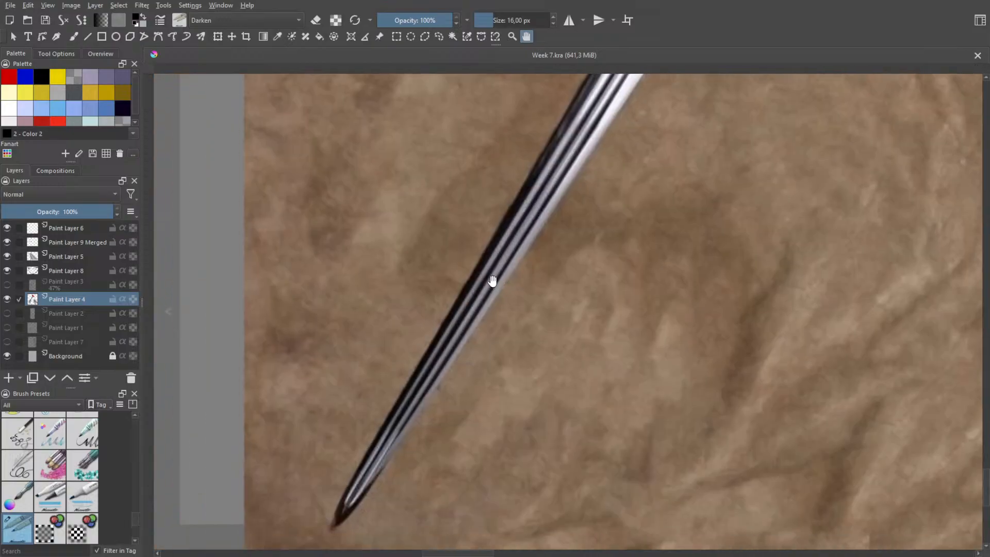
scroll(536, 284, down, 1)
drag(592, 286, 555, 360)
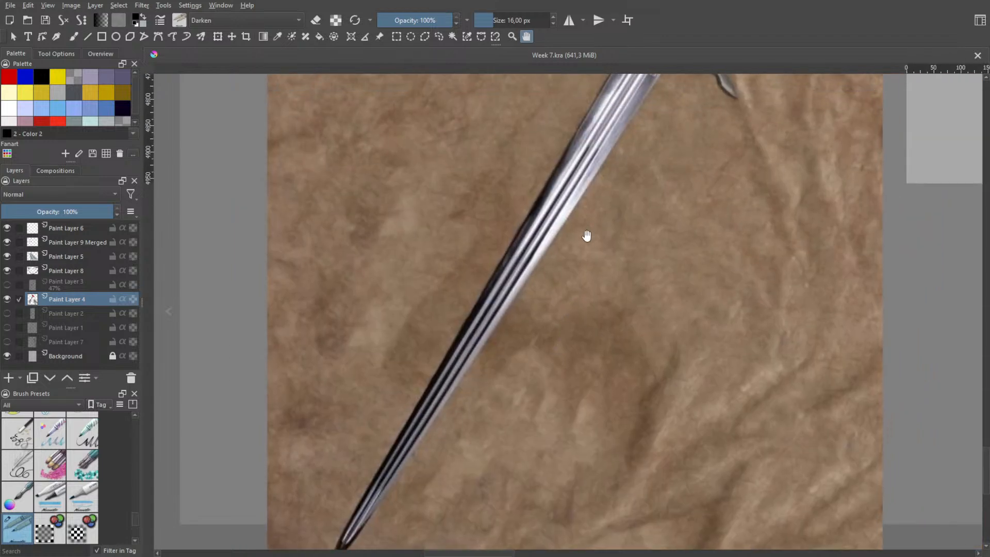
Compare the painted sword's guard and blade with the Olbrecht drawing and the other sword references
scroll(587, 236, down, 5)
drag(638, 253, 424, 316)
drag(514, 215, 500, 319)
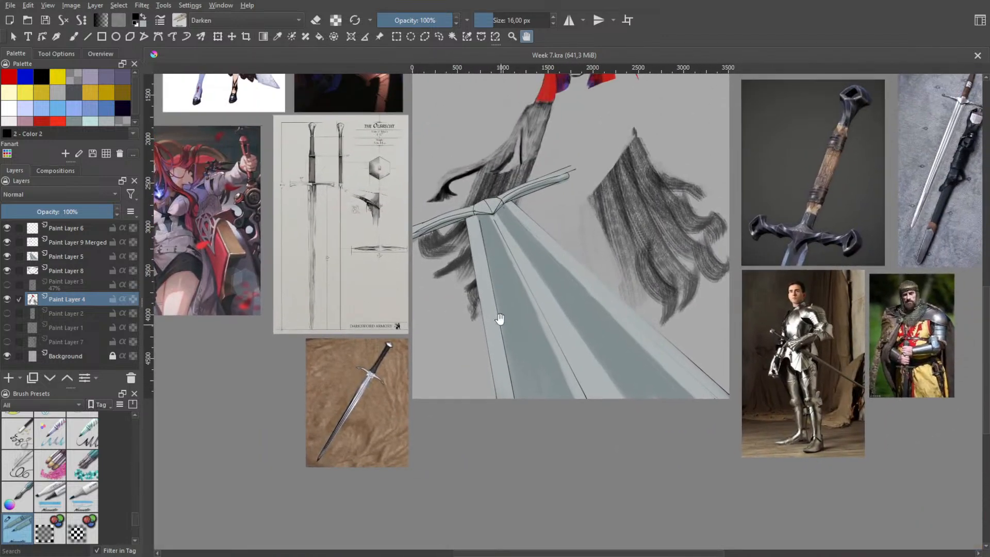
scroll(479, 291, up, 2)
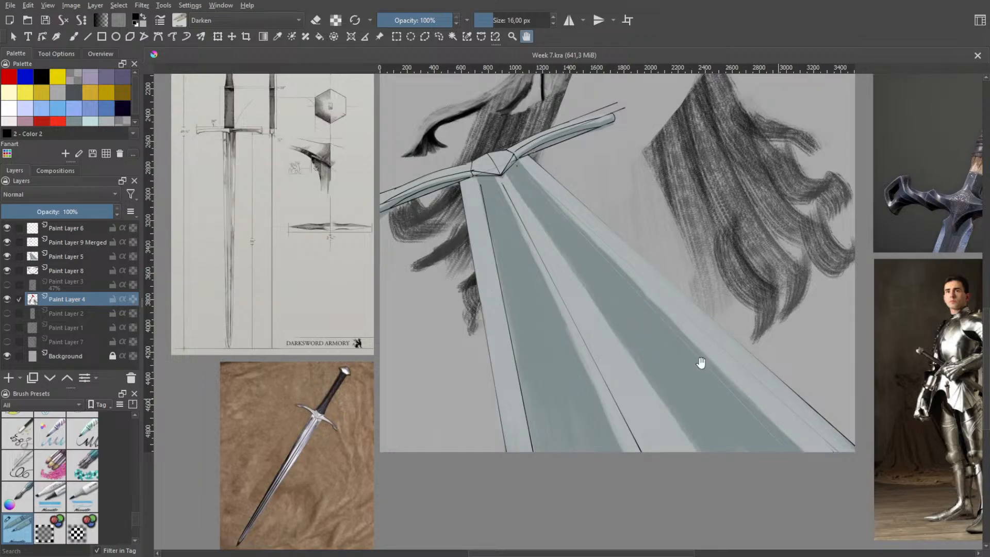
scroll(701, 363, down, 2)
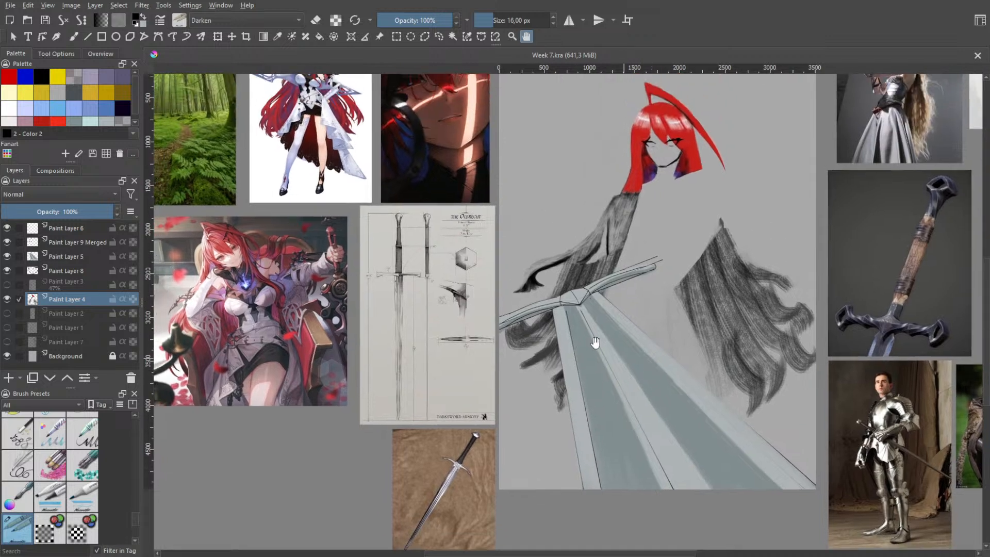
scroll(583, 317, up, 2)
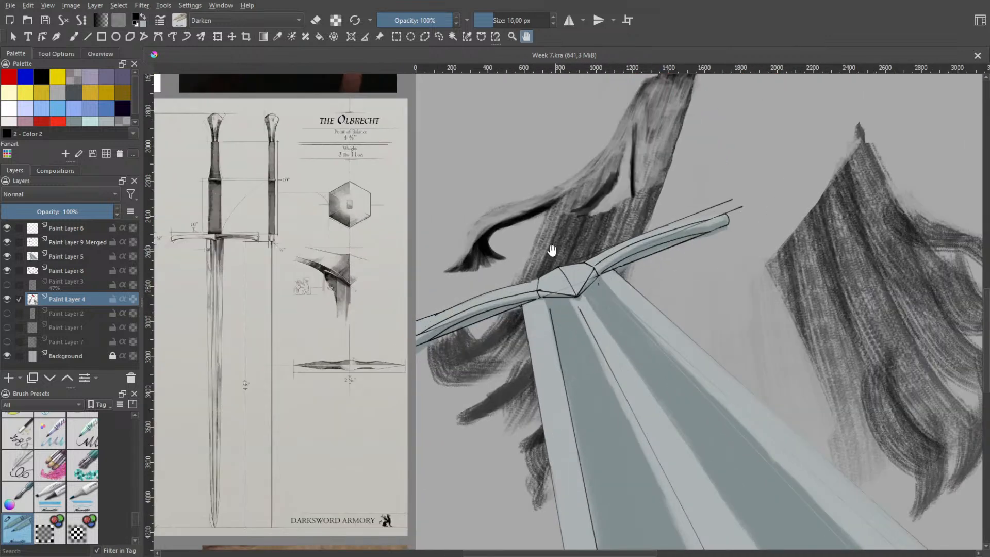
scroll(578, 263, up, 3)
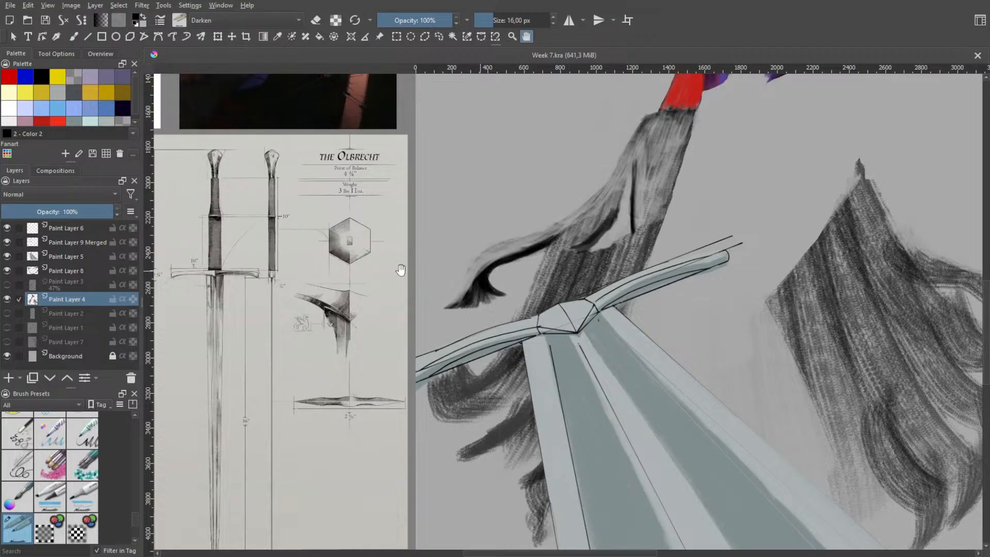
scroll(480, 286, down, 2)
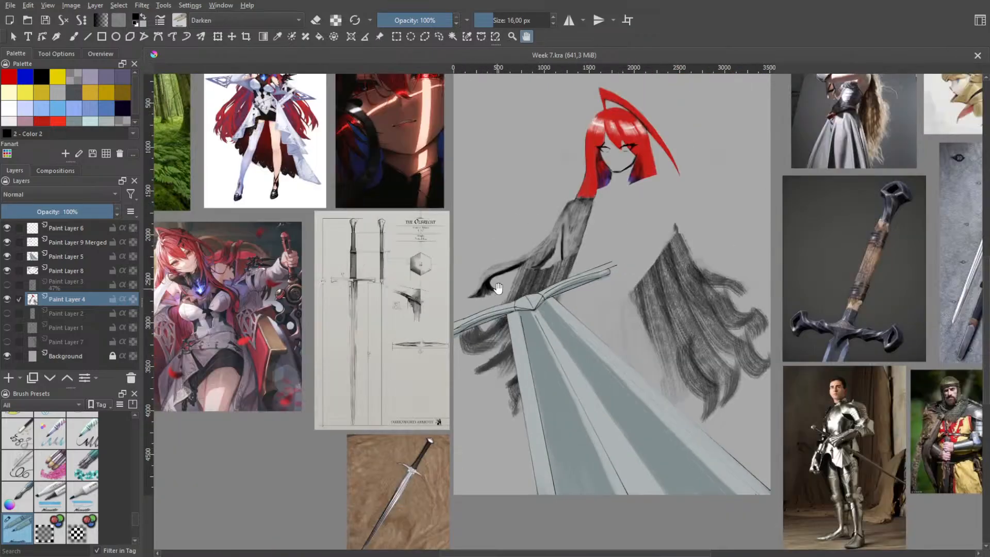
scroll(527, 300, up, 2)
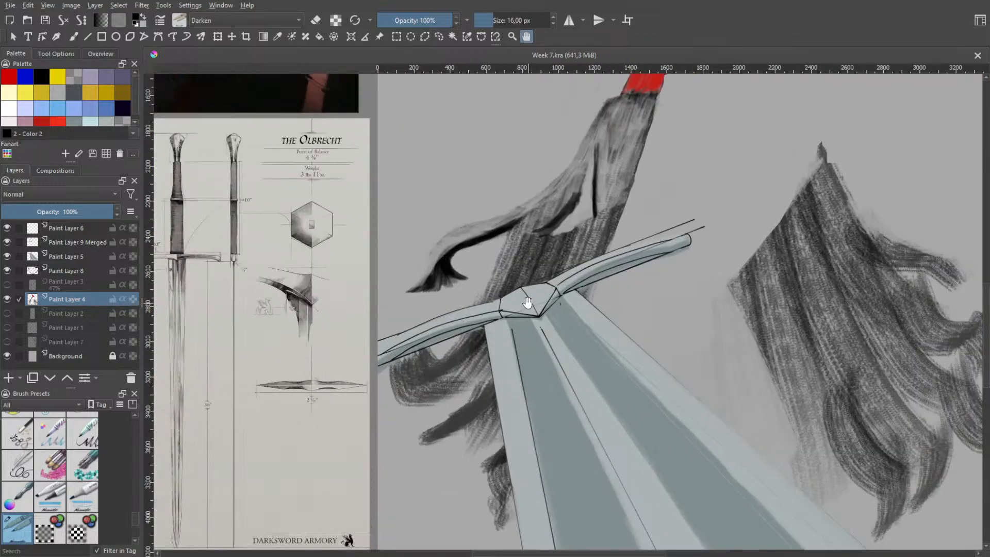
scroll(527, 300, down, 3)
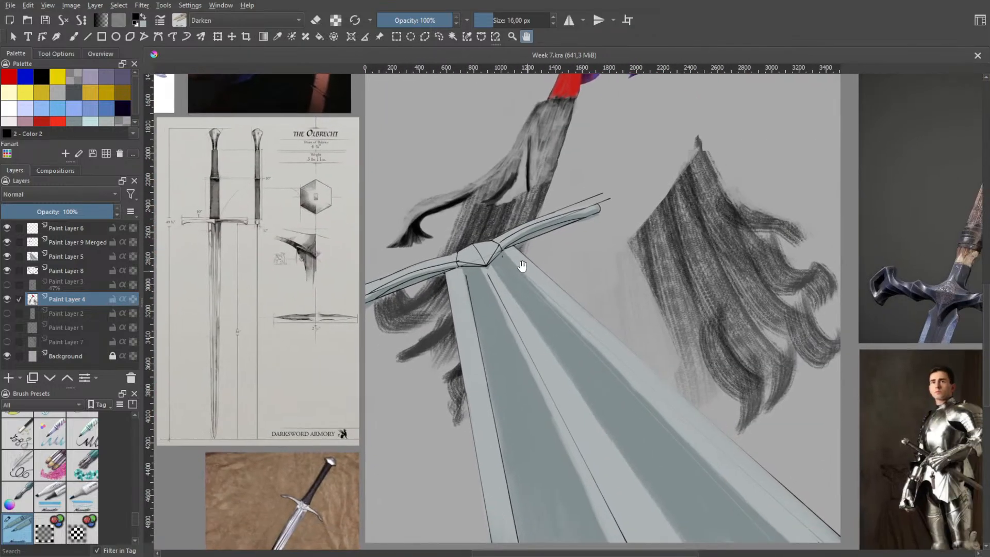
scroll(503, 264, down, 1)
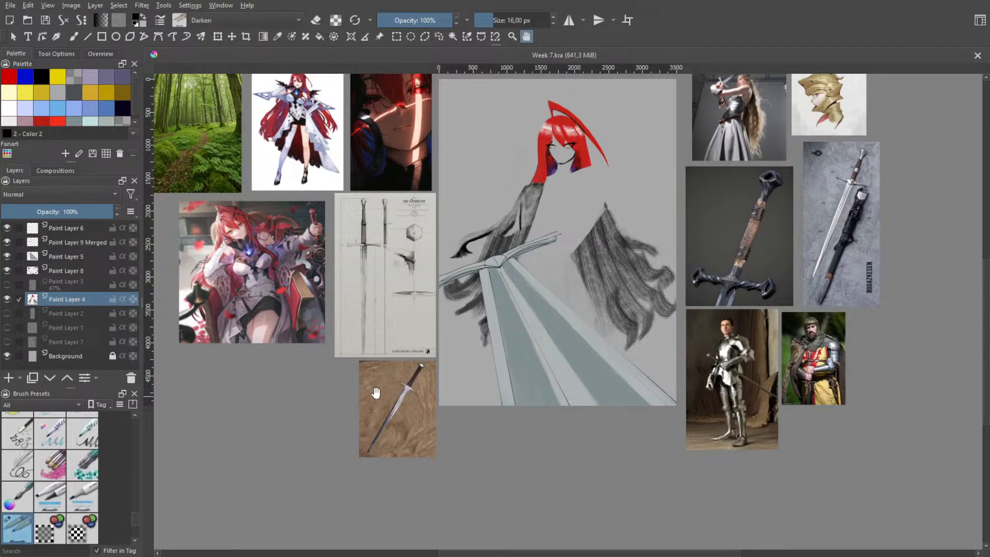
Examine the painted sword, red-haired head and dark hair sections alongside the surrounding character, sword and armour references
scroll(384, 372, up, 2)
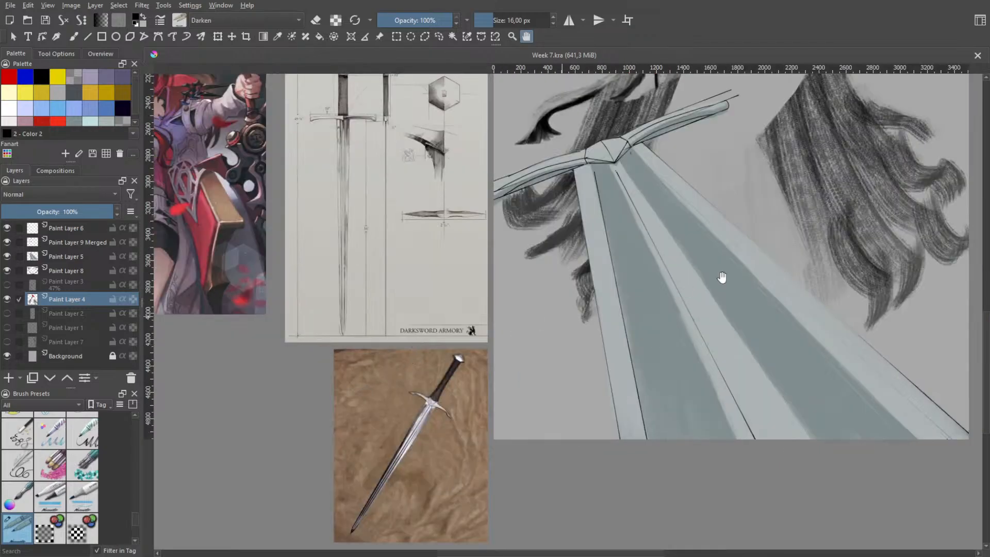
drag(720, 276, 567, 511)
drag(565, 287, 539, 380)
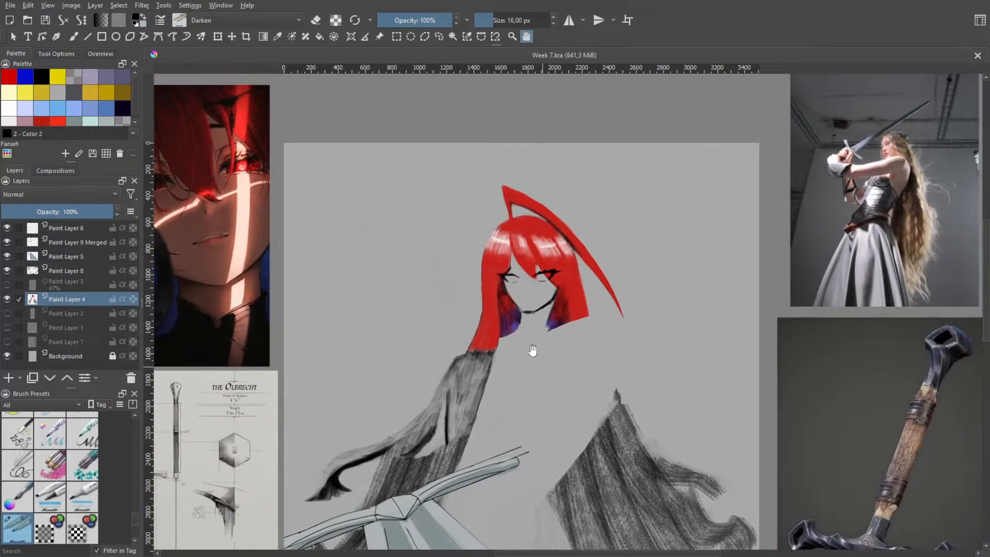
scroll(534, 303, up, 2)
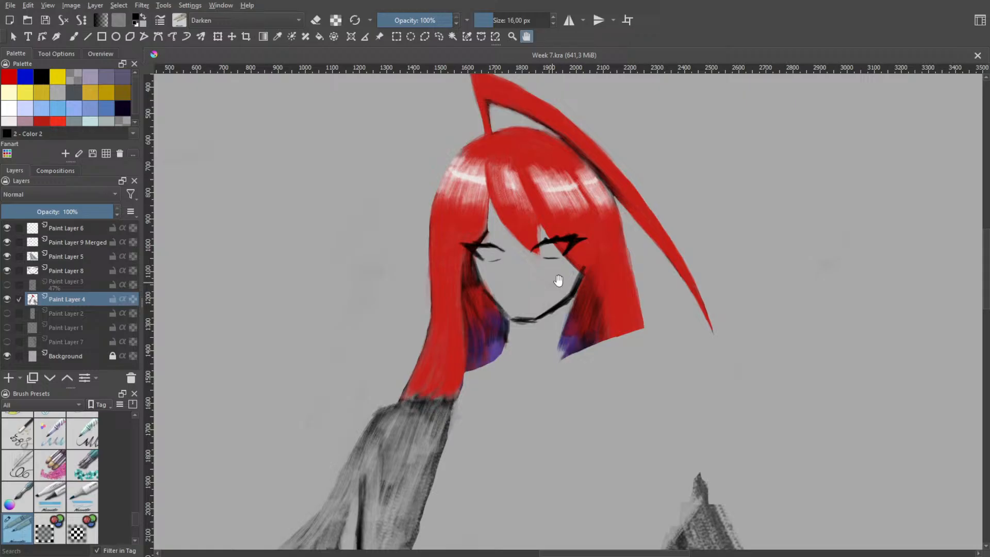
scroll(558, 280, down, 5)
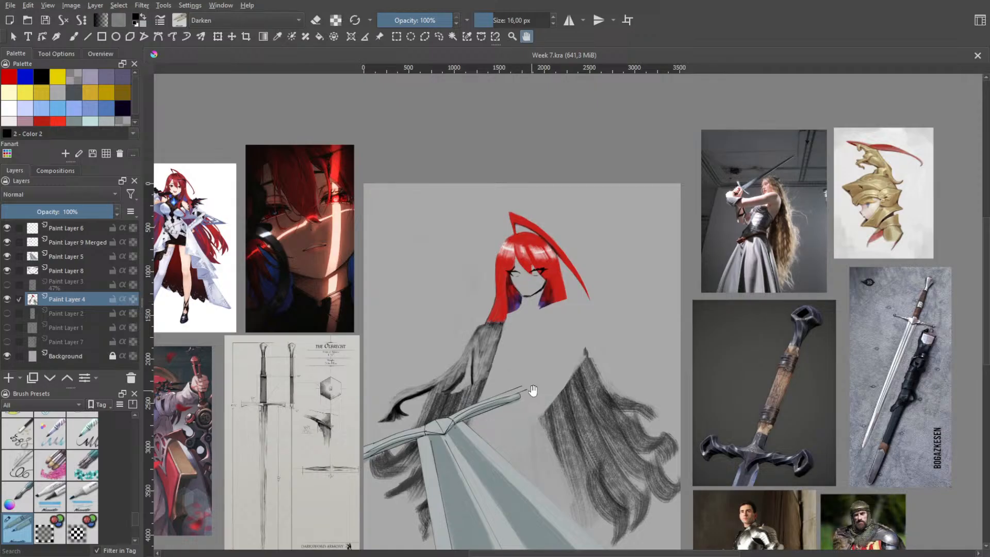
scroll(533, 390, up, 4)
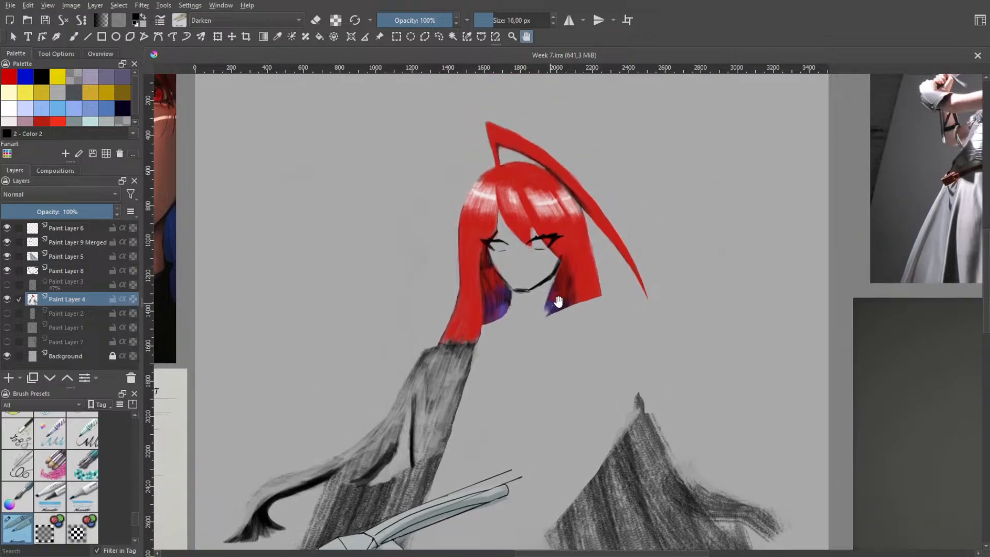
drag(584, 267, 587, 355)
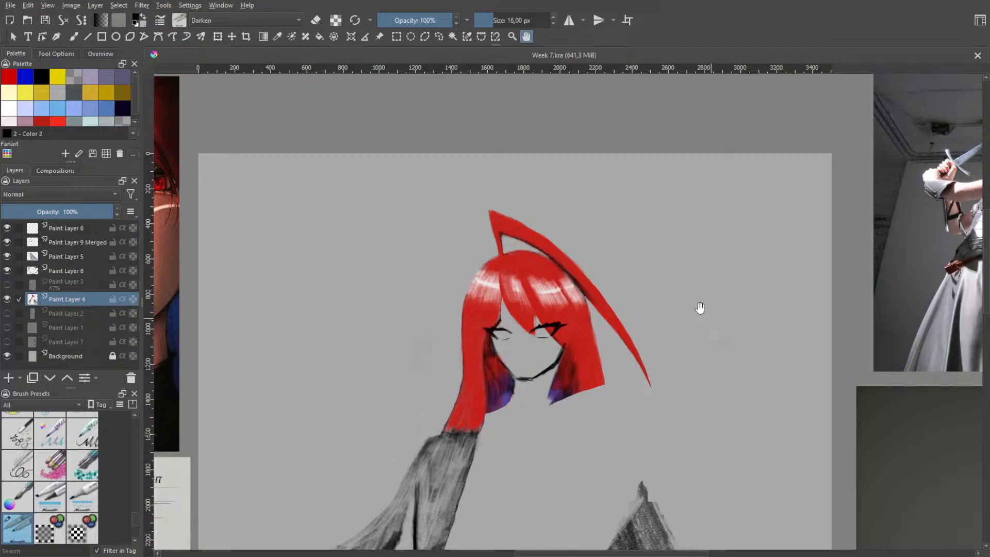
scroll(698, 307, down, 2)
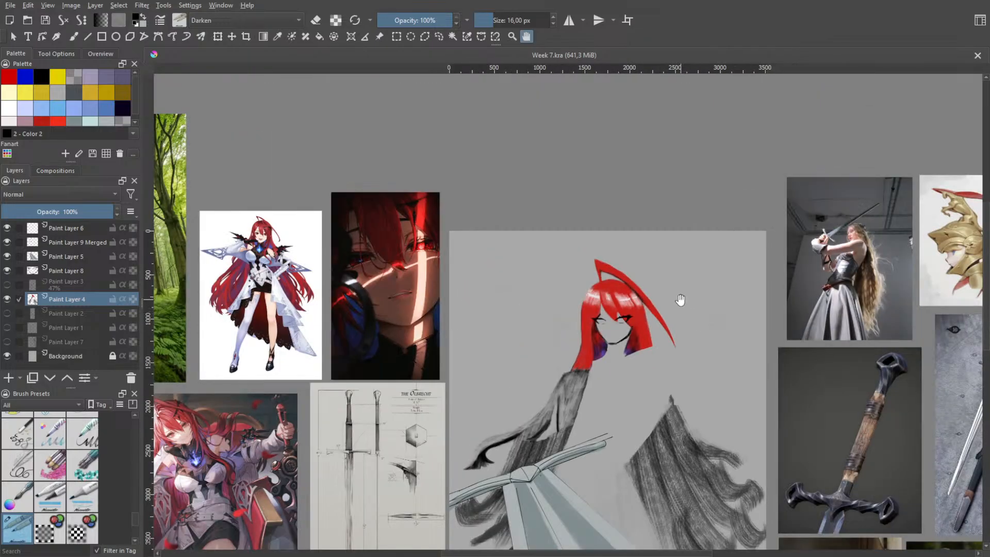
drag(669, 335, 661, 275)
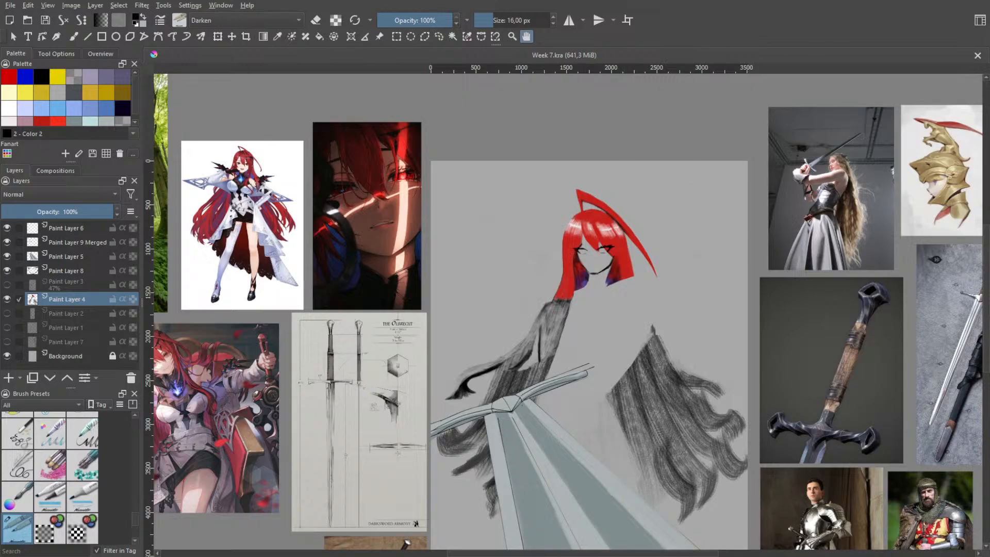
drag(676, 192, 633, 165)
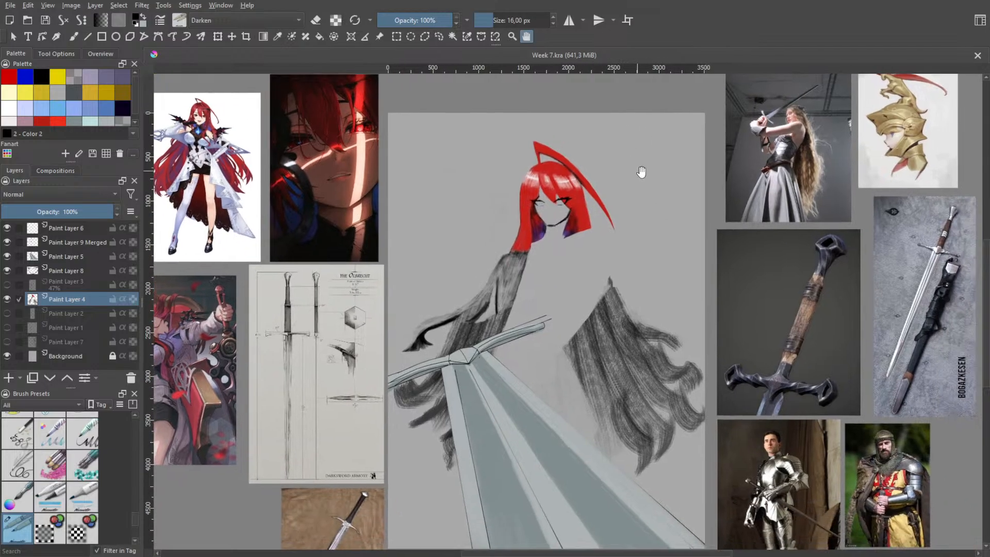
Handwrite "AFK" in thin black strokes on the empty canvas beside the red-haired head
scroll(642, 187, up, 1)
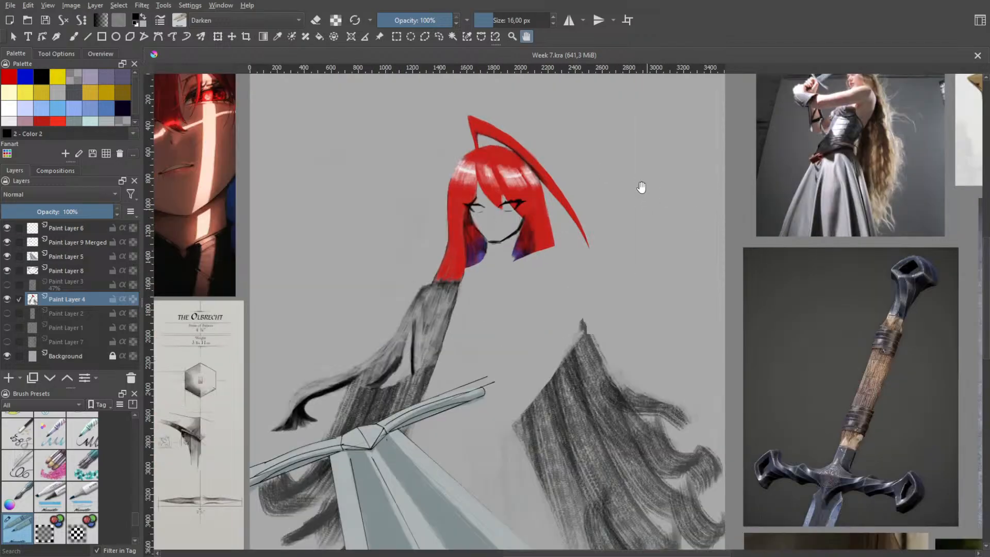
scroll(650, 195, up, 1)
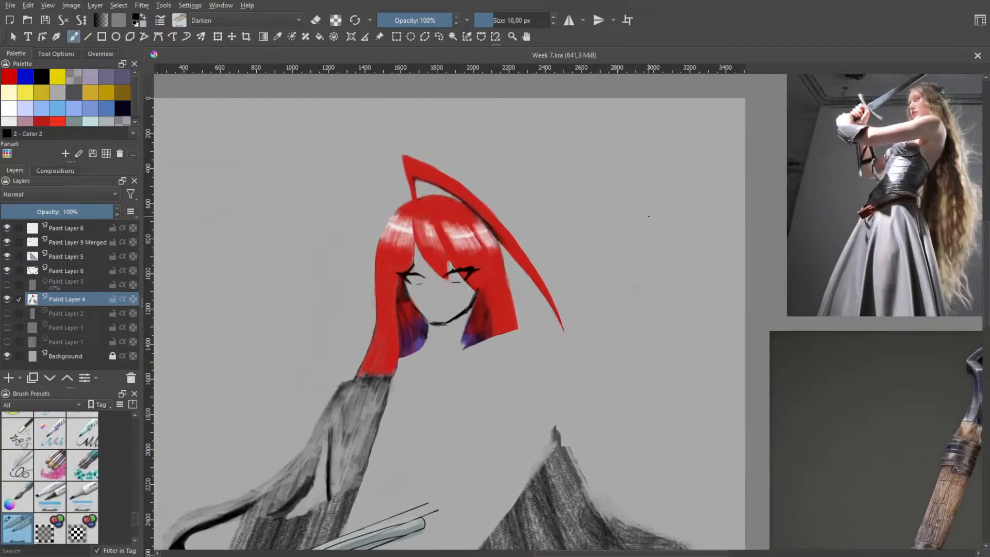
mouse_move(567, 227)
mouse_down()
mouse_move(571, 211)
mouse_move(592, 216)
mouse_move(591, 201)
mouse_up()
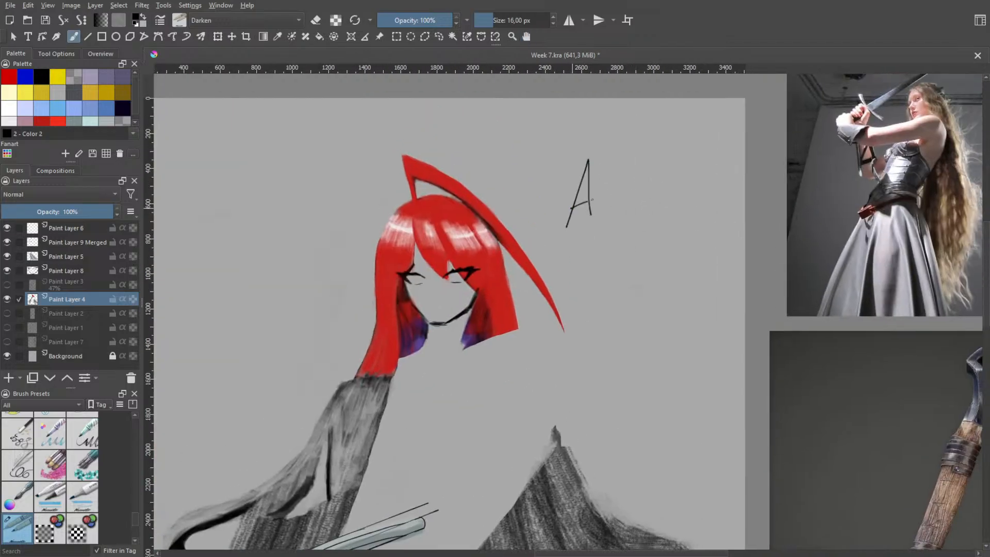
drag(603, 155, 605, 202)
drag(607, 160, 629, 148)
mouse_move(602, 181)
mouse_down()
mouse_move(637, 183)
mouse_move(633, 169)
mouse_move(661, 179)
mouse_up()
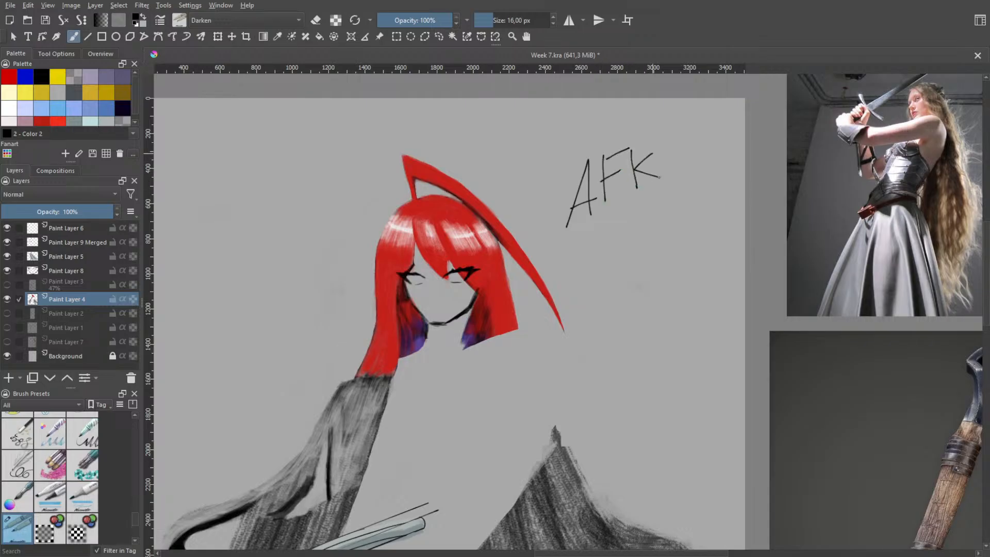
drag(593, 241, 622, 238)
key(ctrl+z)
key(ctrl+z)
key(ctrl+z)
key(ctrl+z)
key(ctrl+z)
key(ctrl+shift+z)
Handwrite "10 min max" in black beneath the "AFK" lettering
mouse_move(588, 228)
mouse_down()
mouse_move(588, 238)
mouse_move(624, 226)
mouse_up()
drag(626, 222, 663, 201)
click(622, 217)
drag(663, 201, 670, 197)
scroll(686, 191, up, 2)
drag(652, 224, 783, 231)
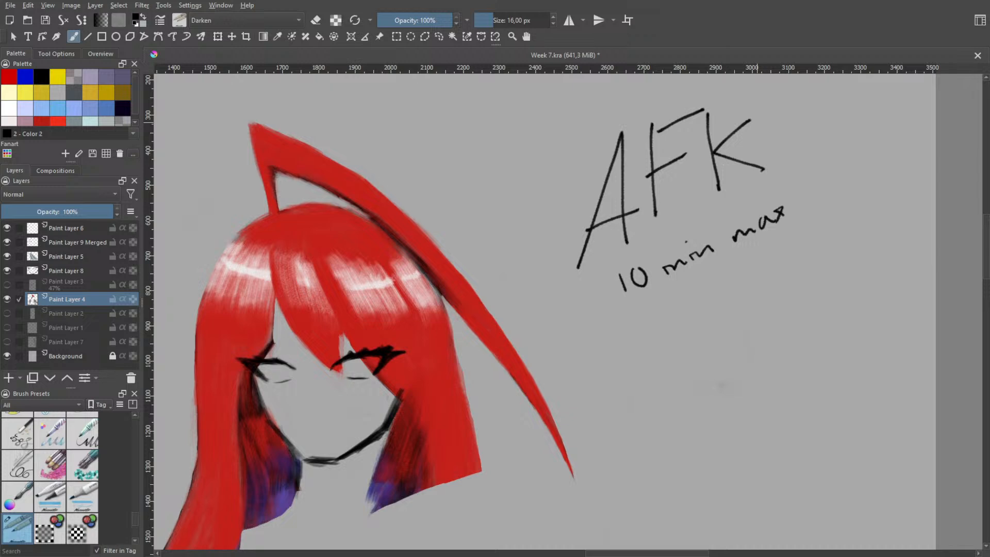
Undo all strokes of the handwritten "10 min max" and "AFK" note beside the red-haired head
key(ctrl+z)
key(ctrl+z)
key(ctrl+z)
key(ctrl+z)
key(ctrl+z)
key(ctrl+z)
key(ctrl+z)
key(ctrl+z)
key(ctrl+z)
key(ctrl+z)
key(ctrl+z)
key(ctrl+z)
key(ctrl+z)
key(ctrl+z)
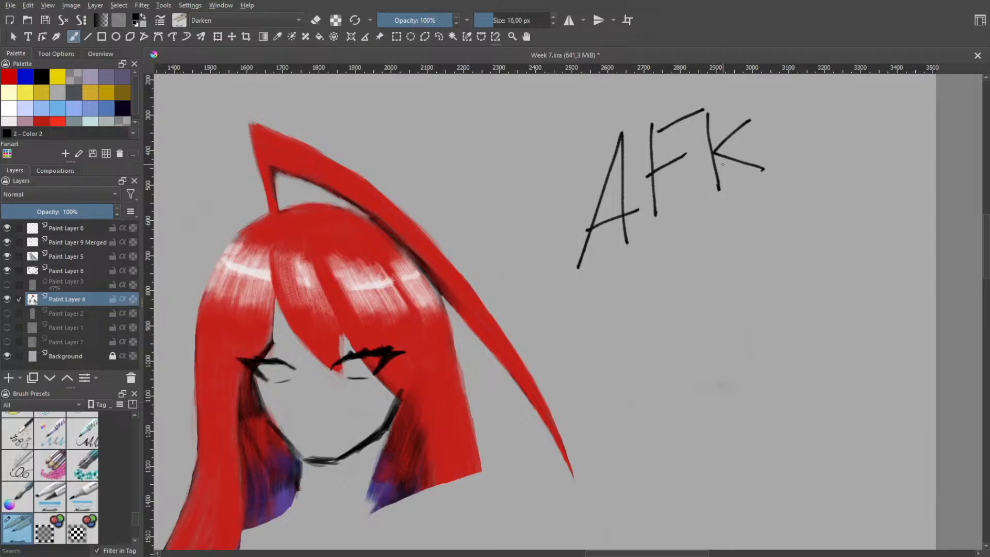
key(ctrl+z)
key(ctrl+z)
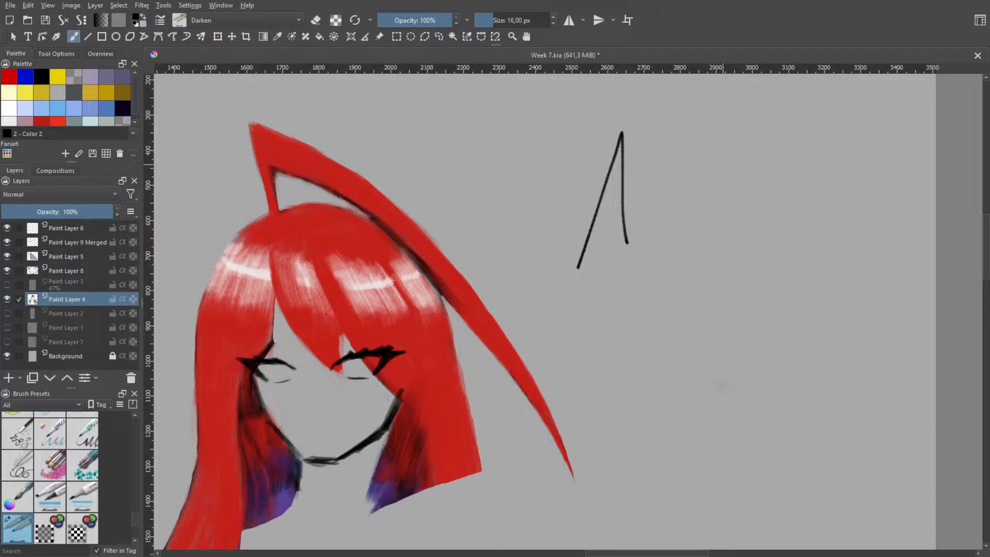
key(ctrl+z)
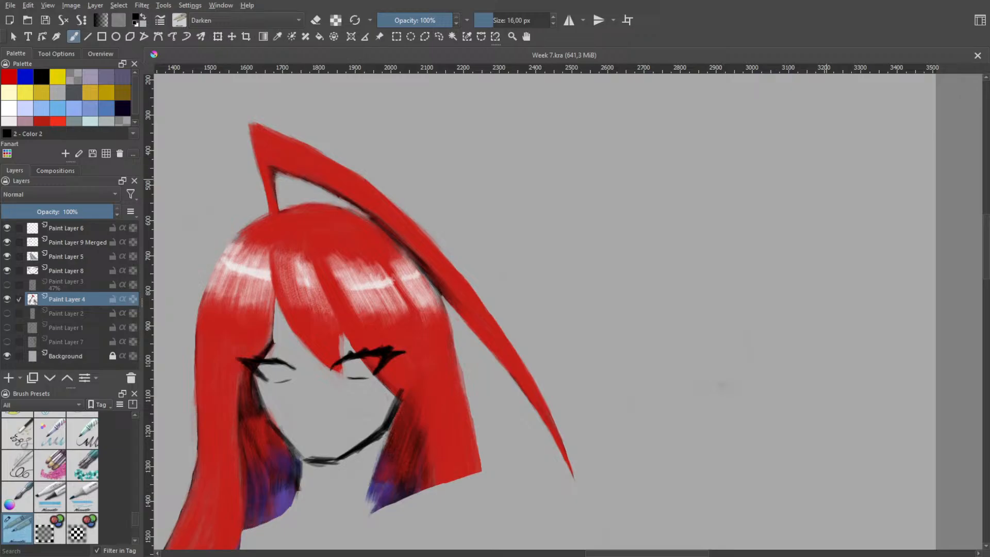
Examine the red-haired head, grey hair sections and sword hilt, comparing them with the surrounding reference images
key(minus)
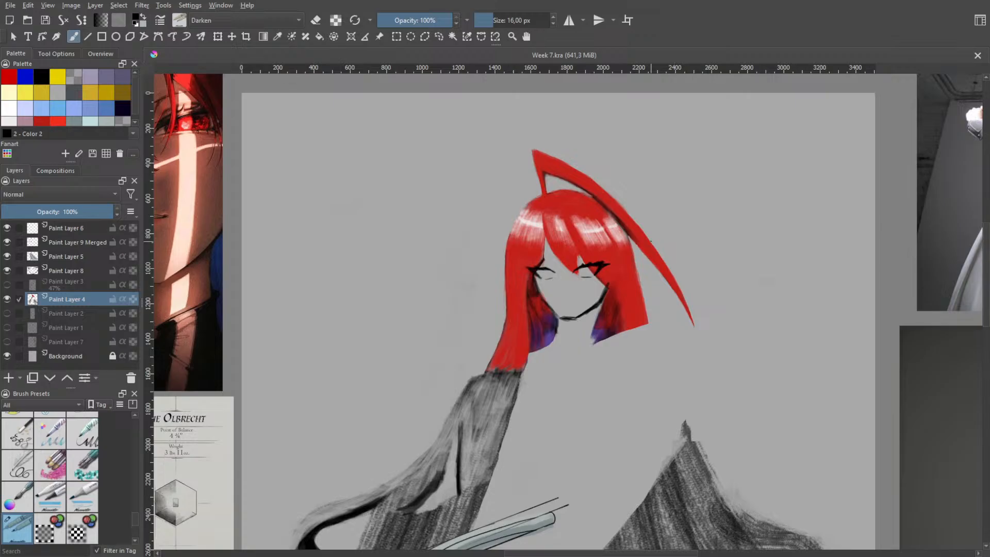
scroll(632, 239, up, 1)
drag(590, 240, 617, 138)
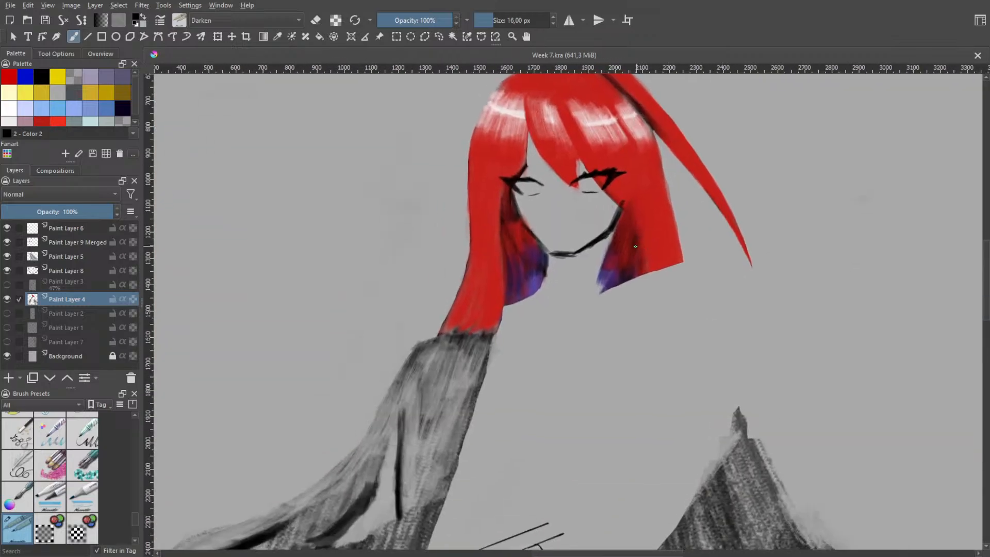
mouse_move(731, 261)
mouse_down()
mouse_move(672, 326)
mouse_move(705, 267)
mouse_up()
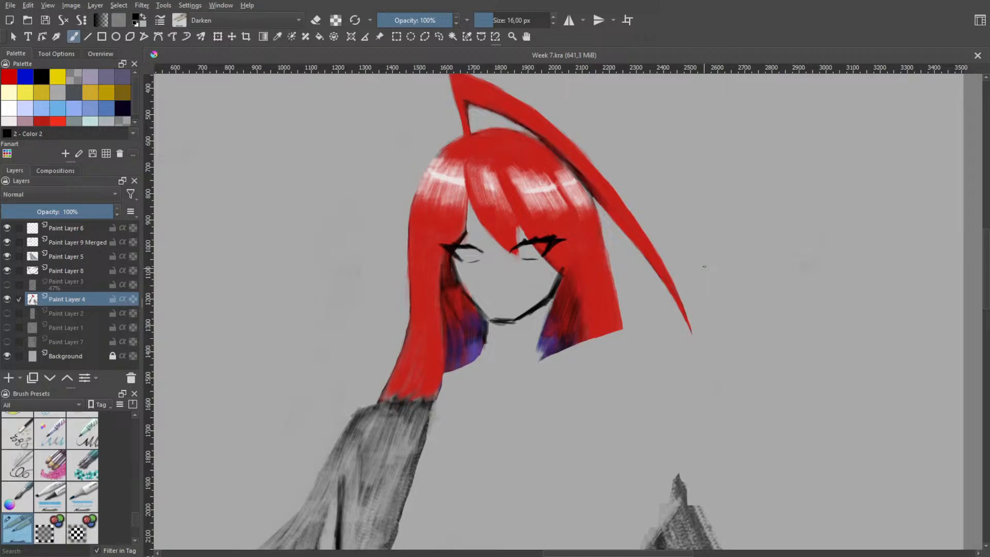
scroll(655, 161, down, 2)
drag(665, 166, 650, 221)
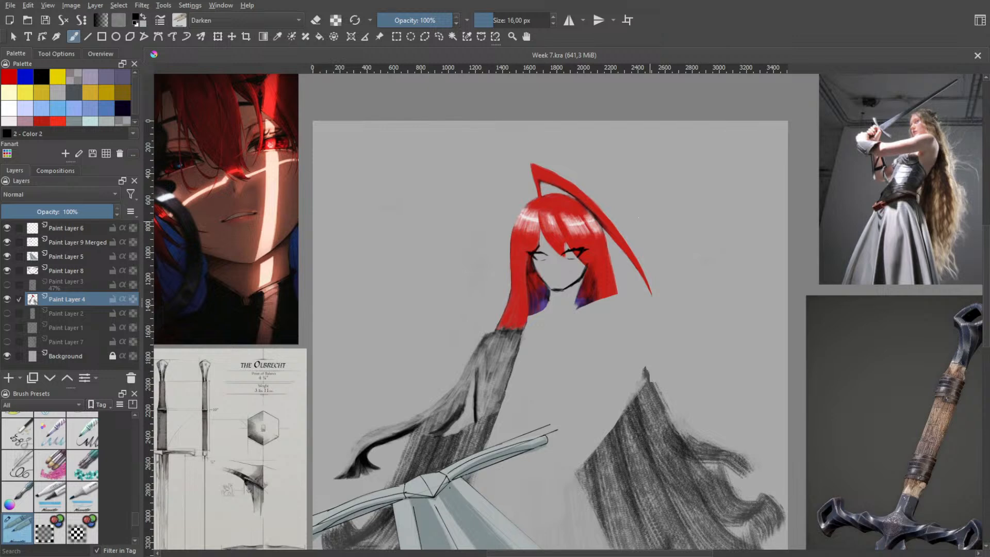
scroll(606, 227, up, 2)
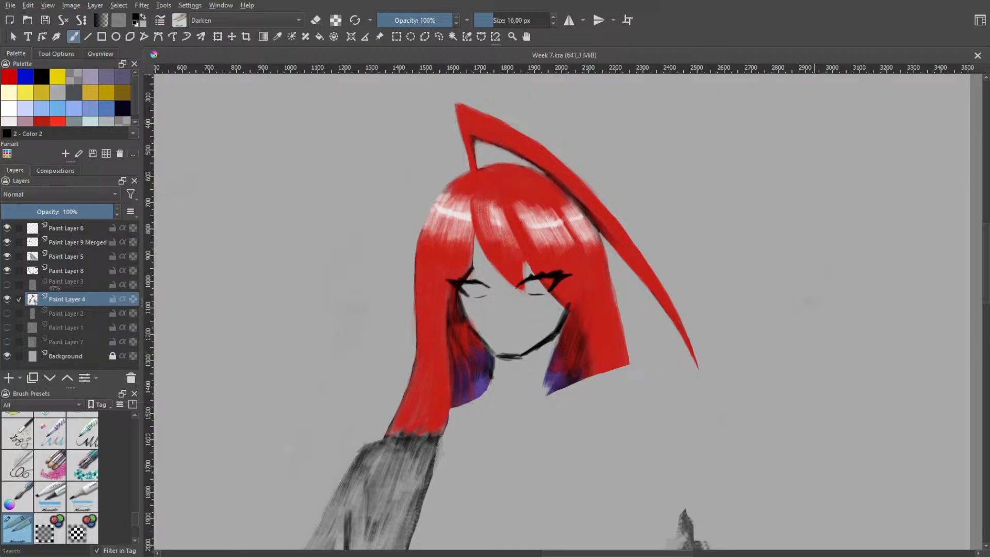
scroll(642, 288, down, 3)
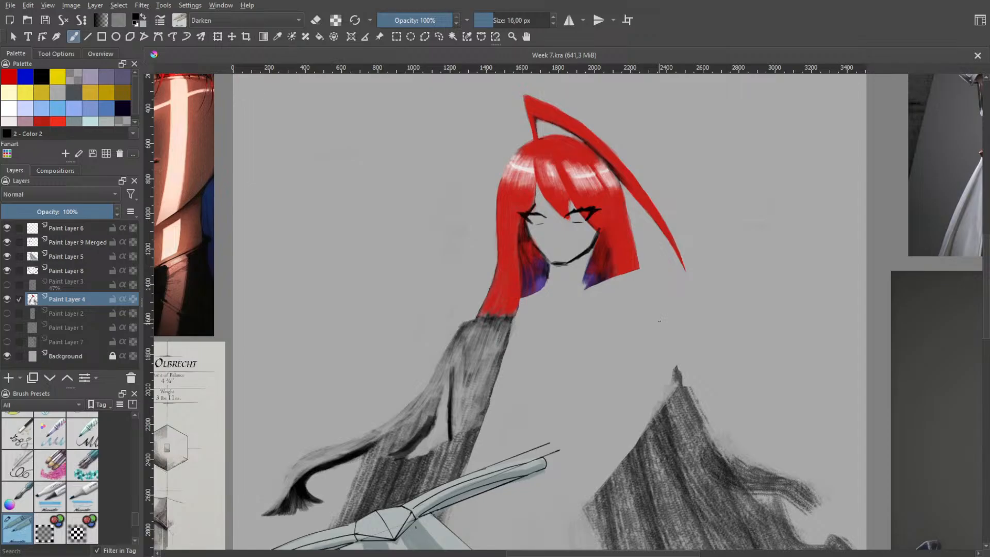
scroll(642, 392, up, 2)
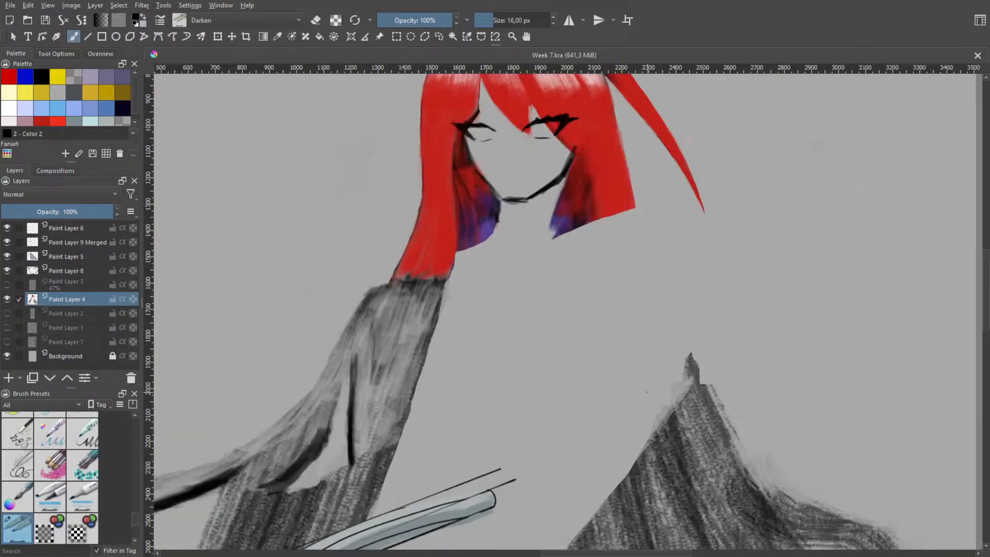
drag(484, 326, 629, 286)
scroll(630, 287, down, 2)
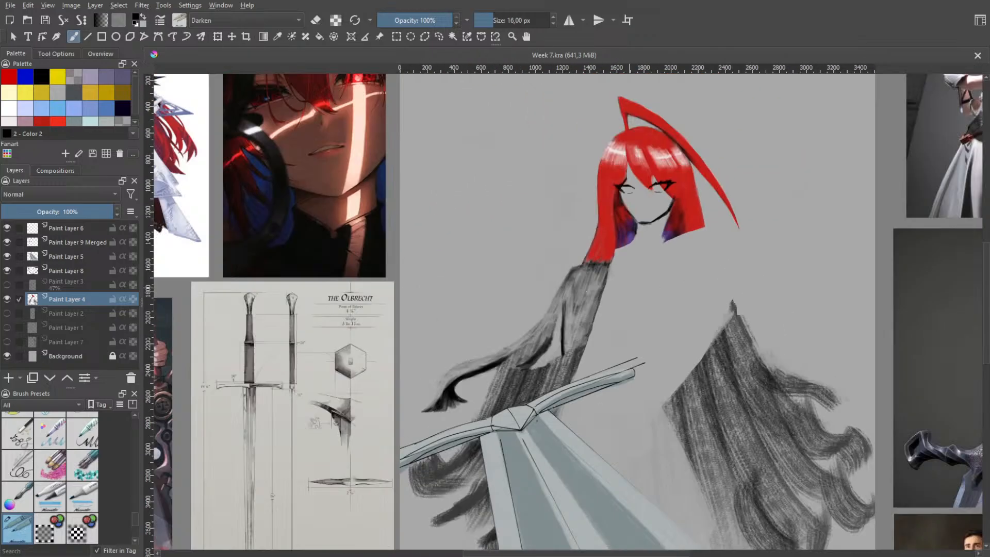
Reopen Week 7.kra and turn on the rough body sketch on Paint Layer 3
click(7, 285)
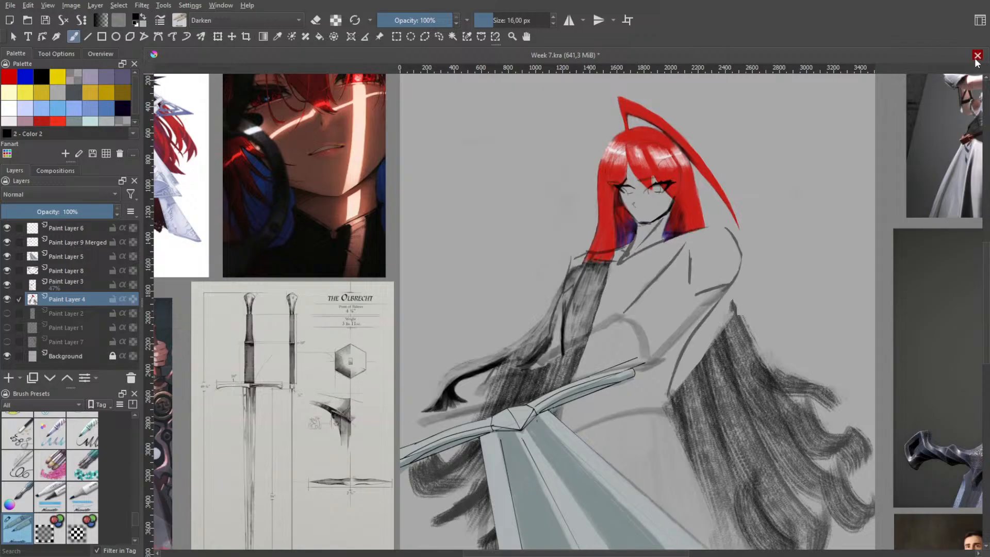
click(506, 288)
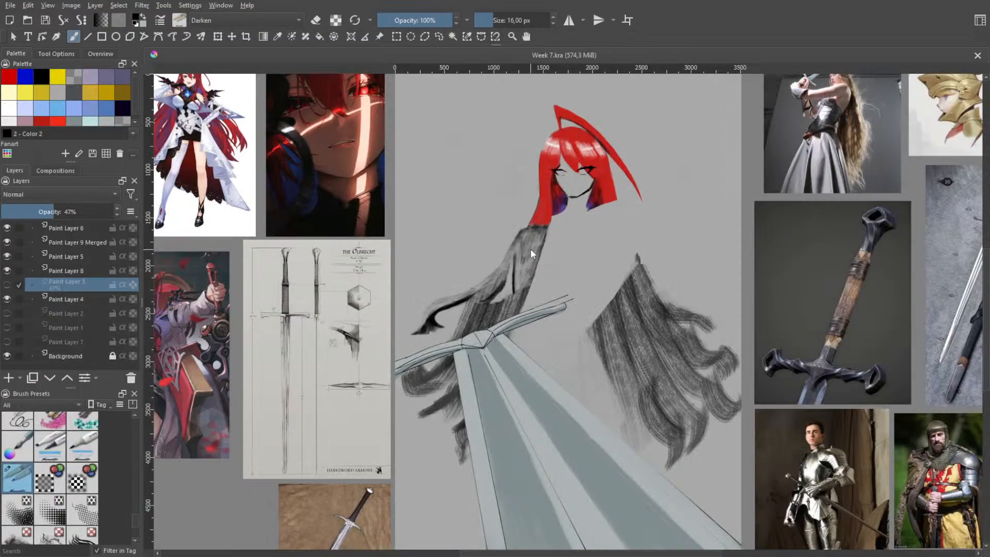
scroll(577, 256, up, 2)
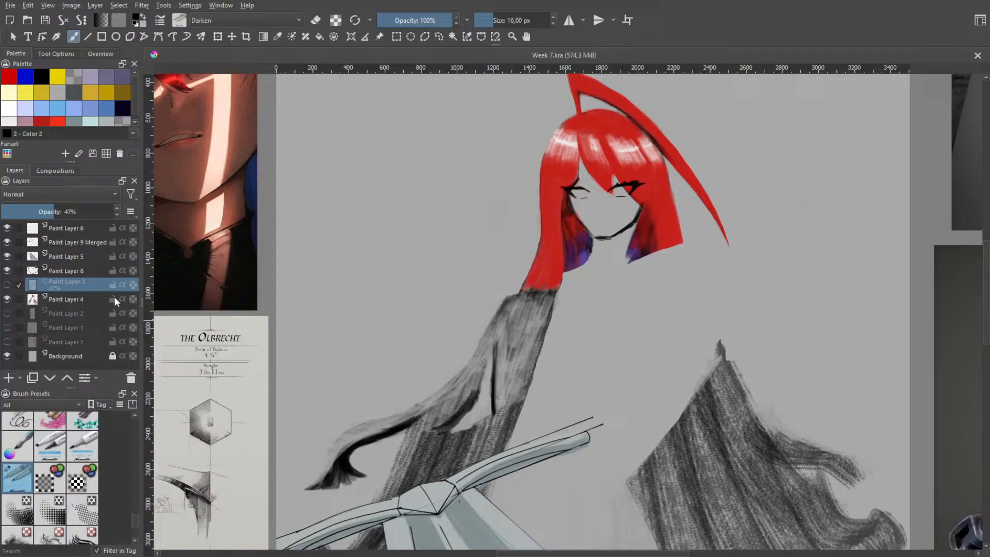
click(7, 284)
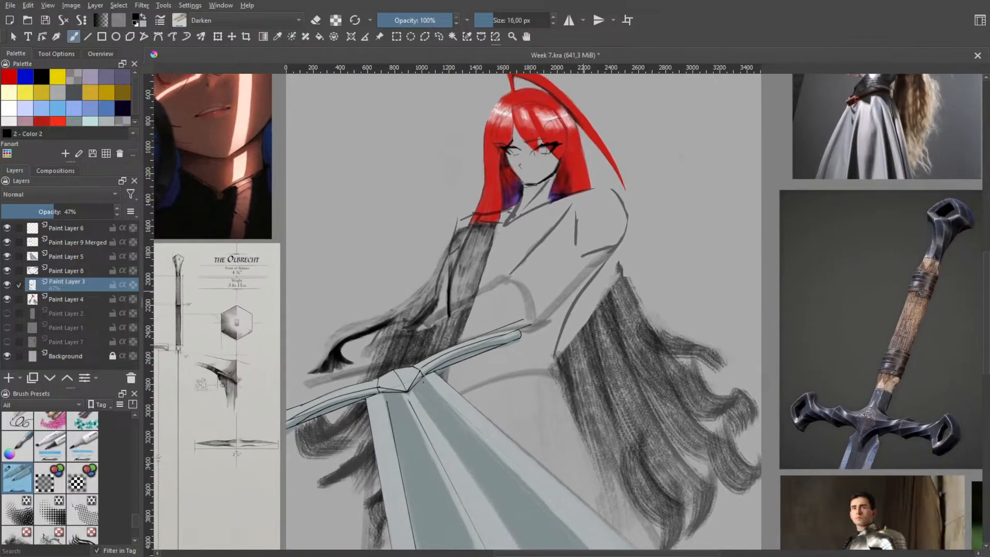
Hide Paint Layer 8, Paint Layer 5 and Paint Layer 9 Merged to inspect the body sketch without face lines and sword
scroll(572, 290, down, 2)
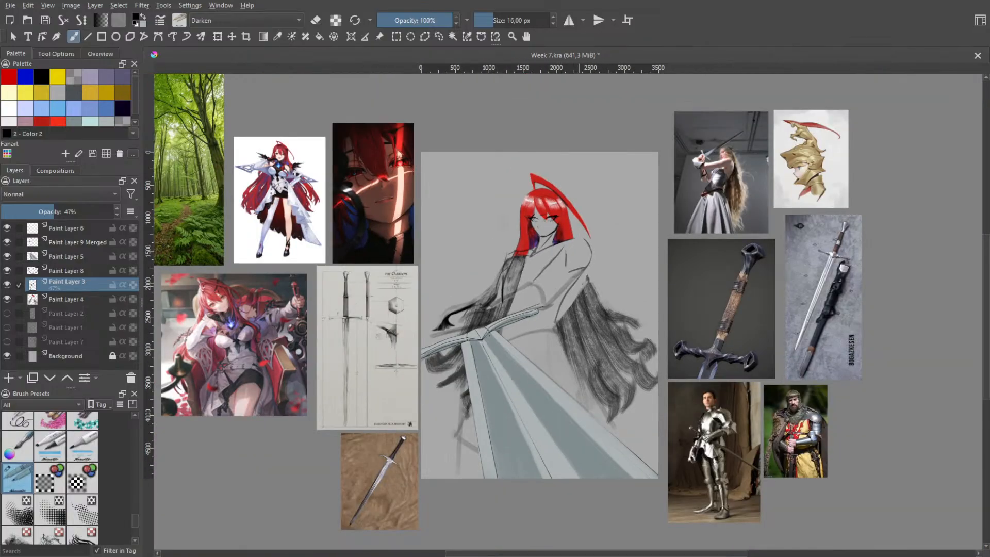
scroll(593, 261, up, 3)
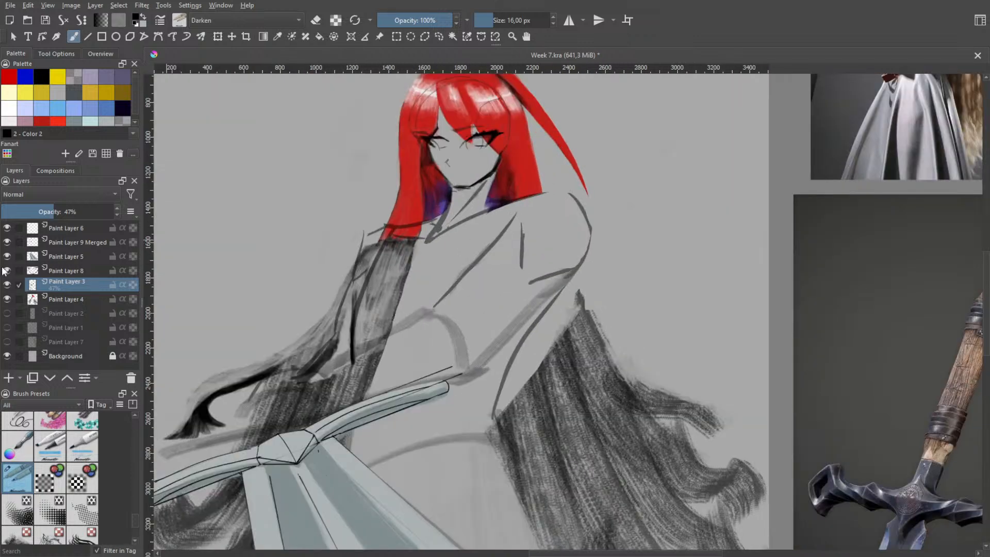
click(7, 270)
click(7, 256)
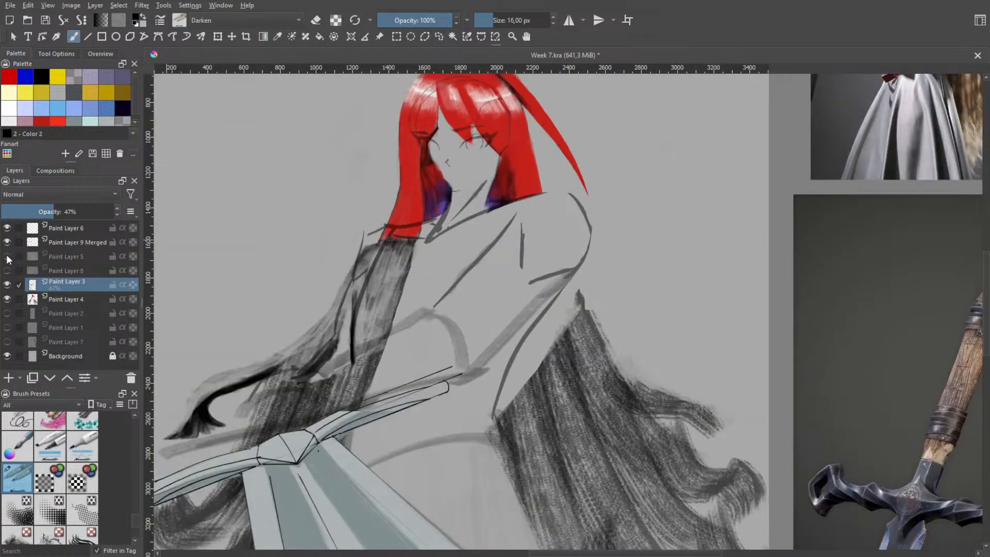
click(7, 242)
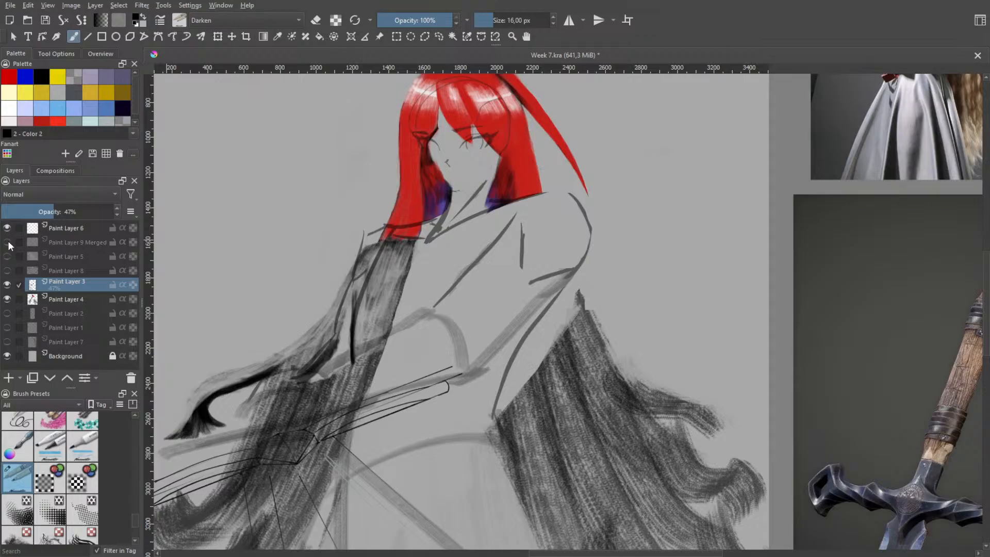
click(7, 242)
click(8, 242)
drag(350, 339, 437, 319)
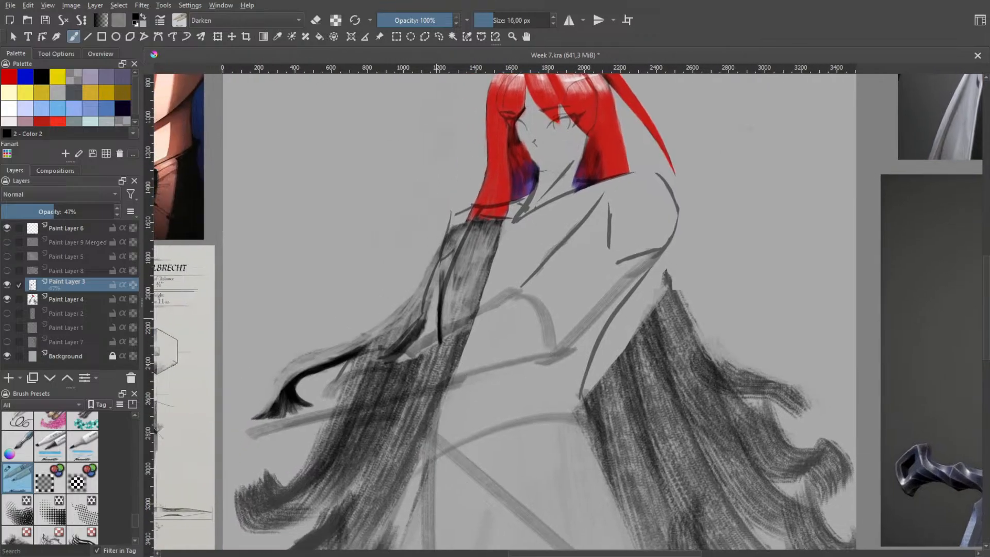
scroll(390, 294, down, 2)
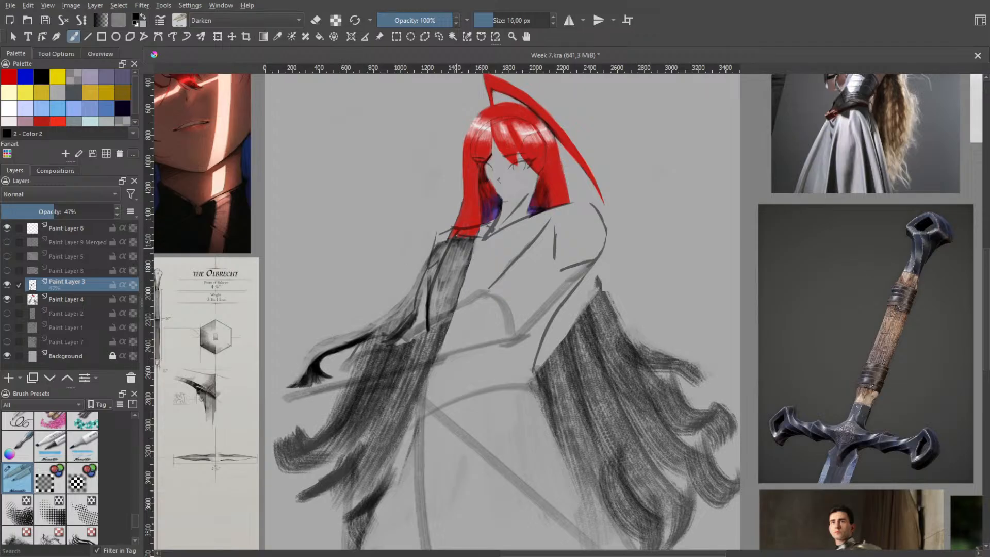
scroll(458, 242, up, 1)
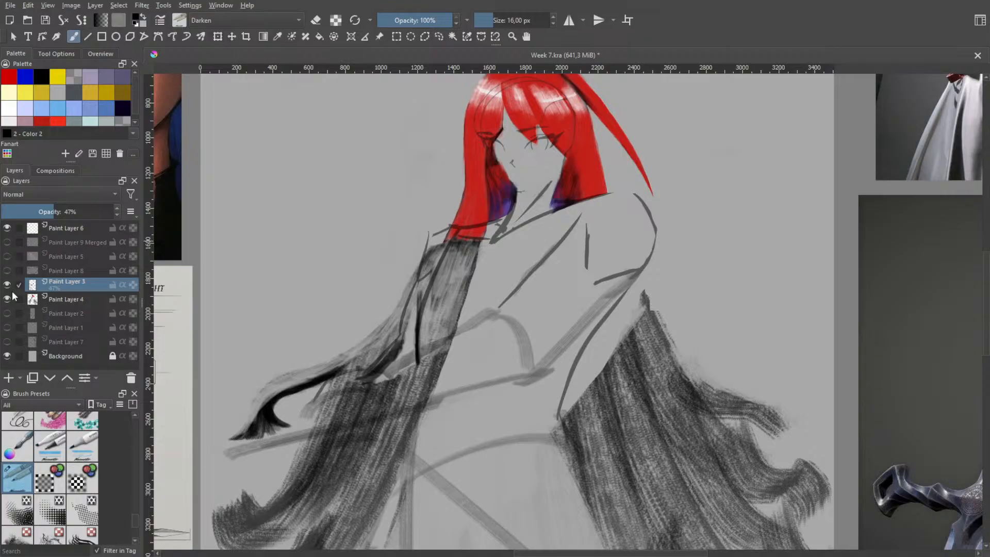
Toggle the face lines and sword layers to compare them, leaving Paint Layer 8, Paint Layer 5 and Paint Layer 9 Merged visible
click(7, 271)
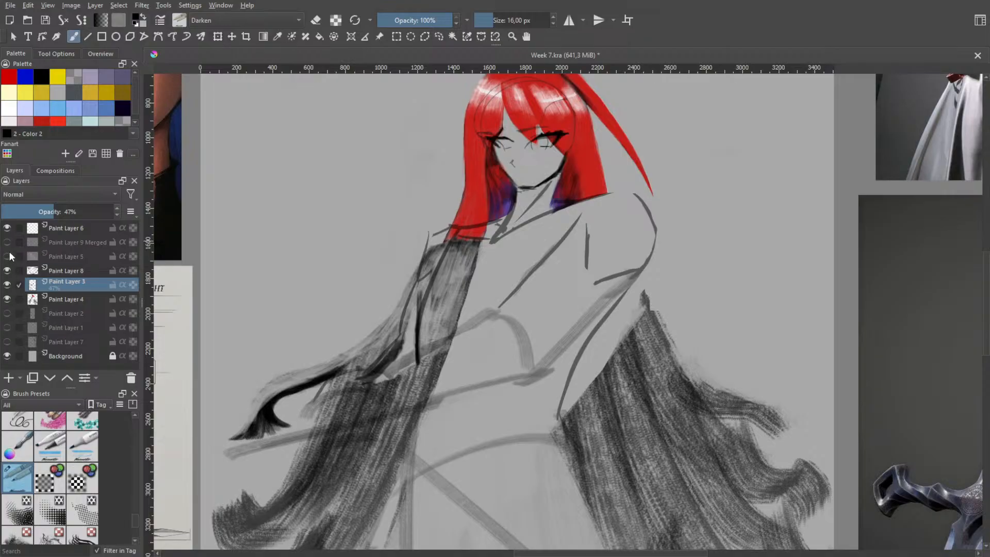
click(8, 256)
click(8, 256)
click(6, 271)
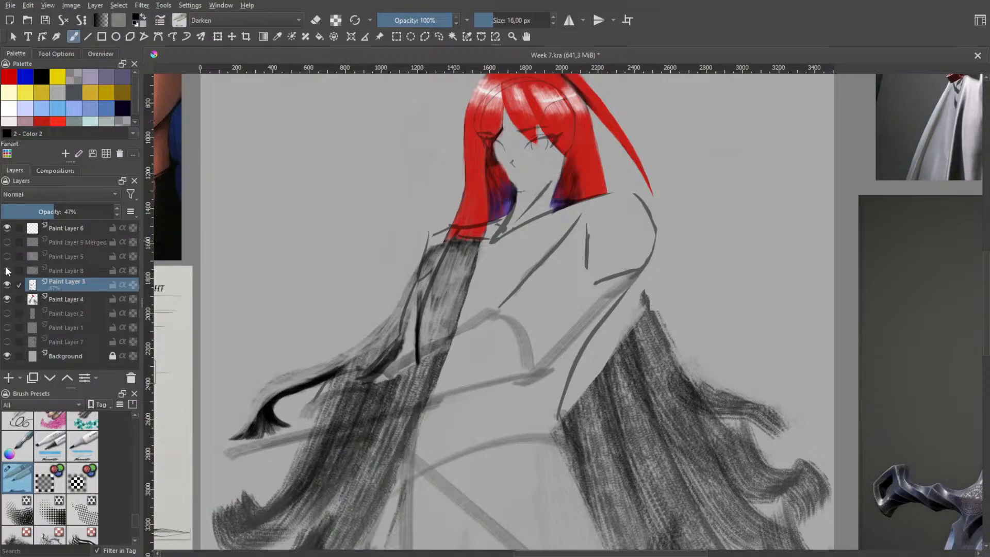
click(6, 271)
click(7, 271)
click(7, 271)
click(8, 257)
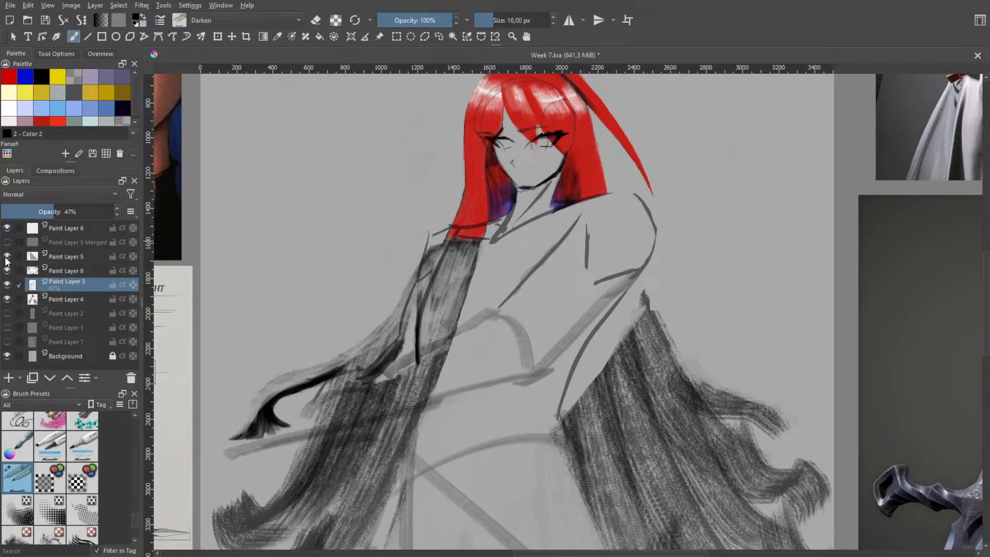
click(7, 242)
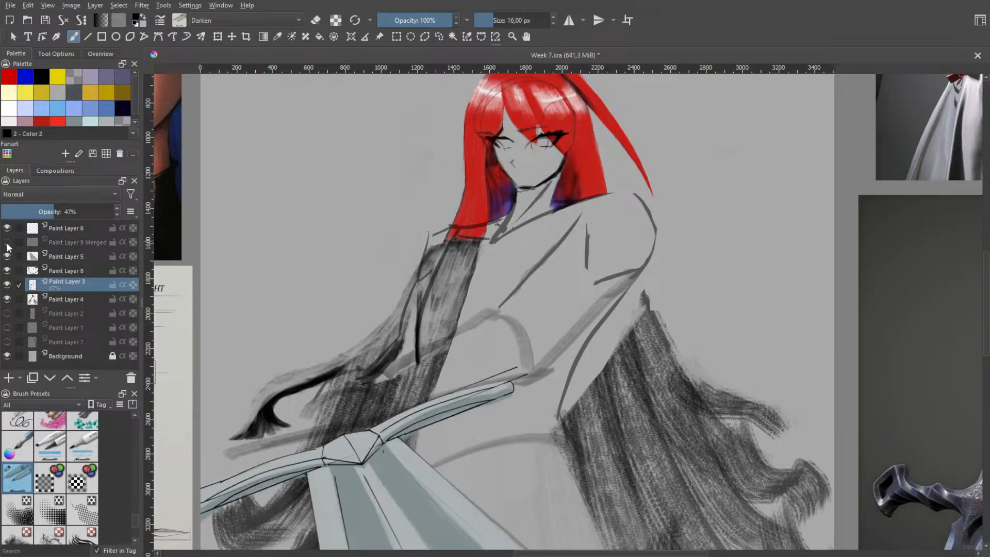
click(7, 256)
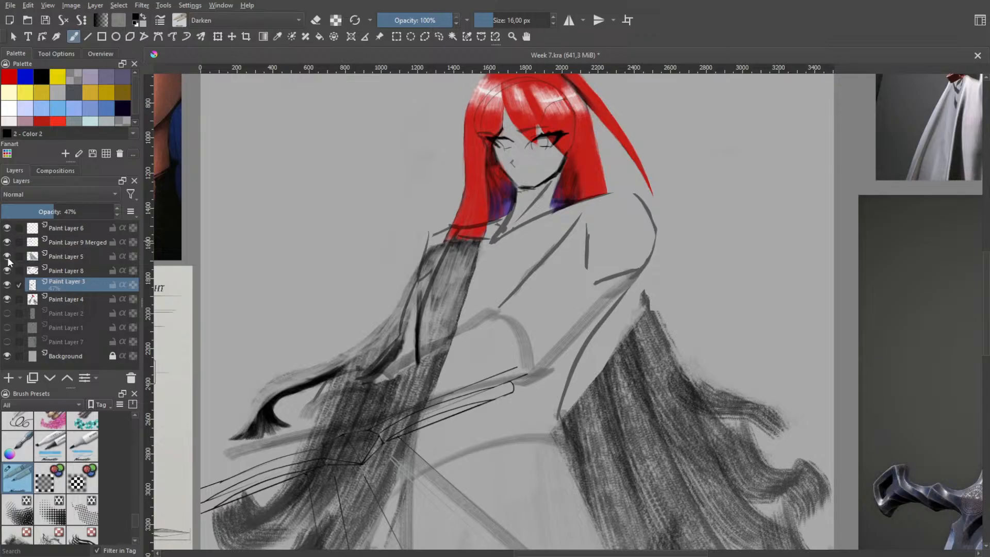
click(7, 256)
click(7, 271)
click(8, 271)
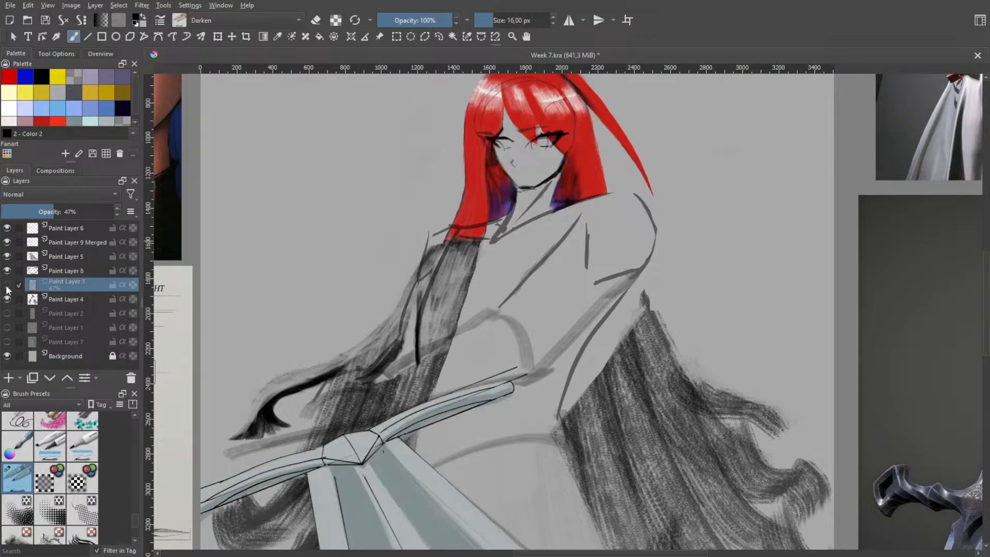
Compare the figure with and without the Paint Layer 3 body sketch, leaving that layer hidden
click(7, 285)
click(6, 285)
click(7, 286)
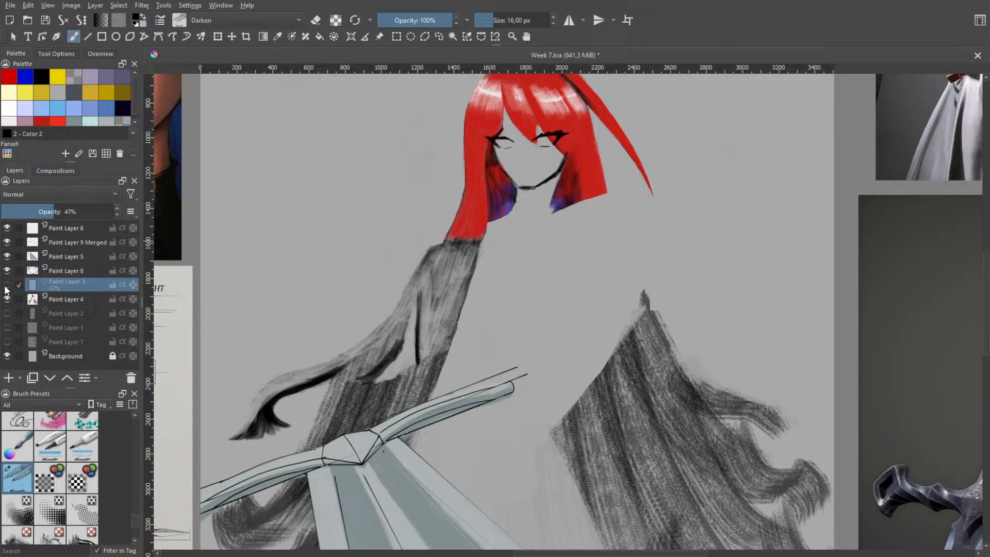
click(6, 287)
click(6, 287)
click(6, 287)
click(7, 287)
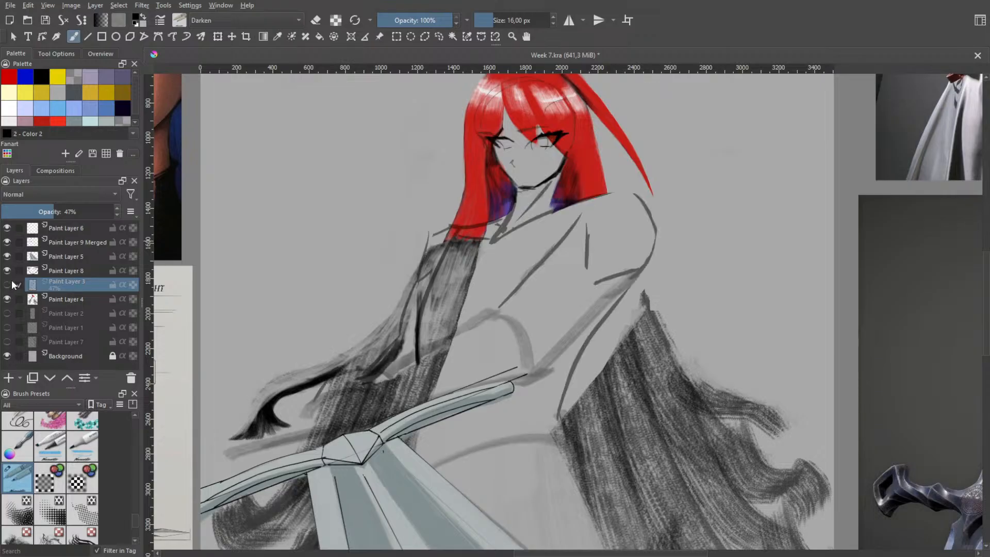
Make Paint Layer 8 active and check its face lines against the Paint Layer 3 sketch, keeping the sketch hidden
click(60, 270)
click(6, 271)
click(7, 271)
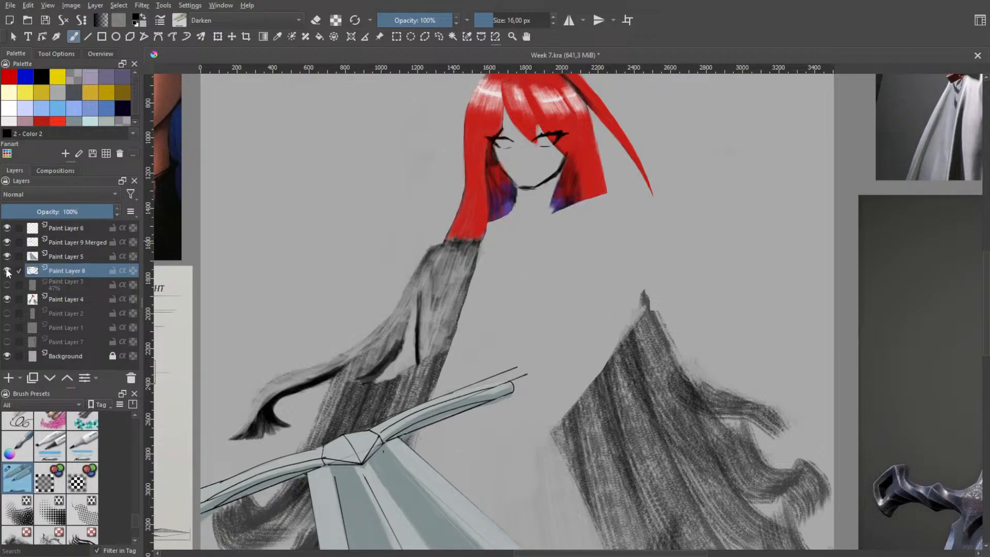
scroll(482, 176, up, 3)
drag(406, 284, 335, 299)
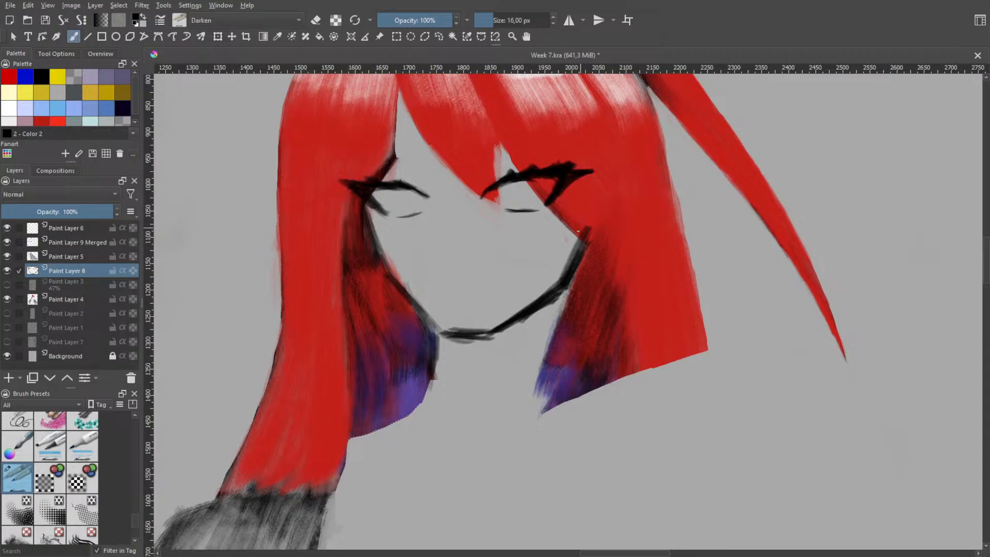
click(7, 285)
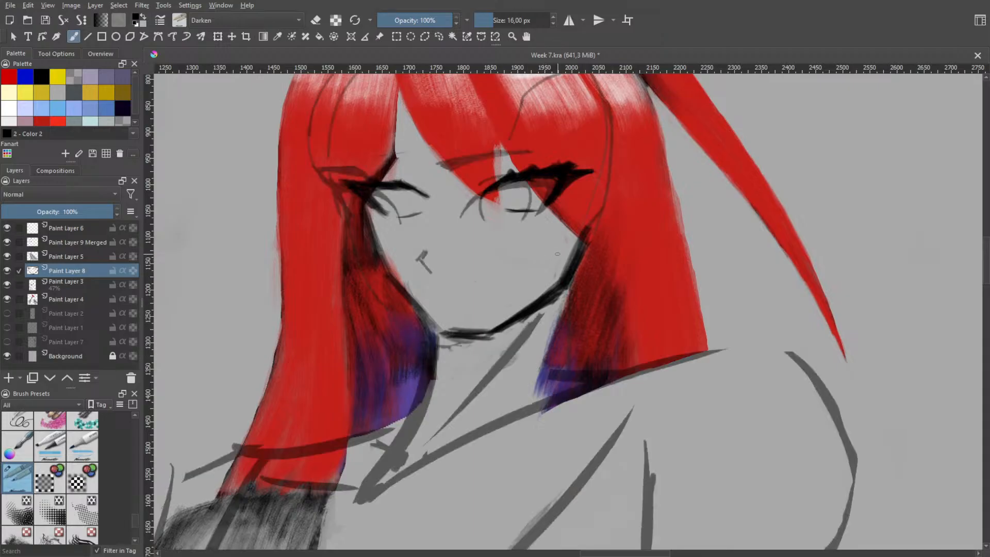
click(7, 285)
Erase the heavy jaw and chin outline on both sides of the face on Paint Layer 8 with a 25 px eraser
right_click(548, 277)
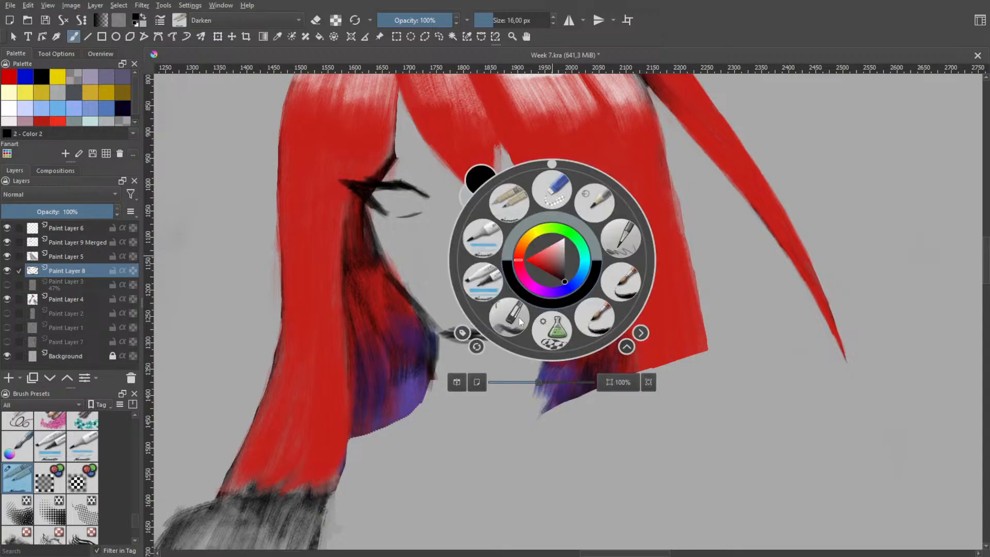
click(522, 321)
mouse_move(539, 275)
shift+mouse_down()
mouse_move(509, 273)
mouse_move(538, 278)
shift+mouse_up()
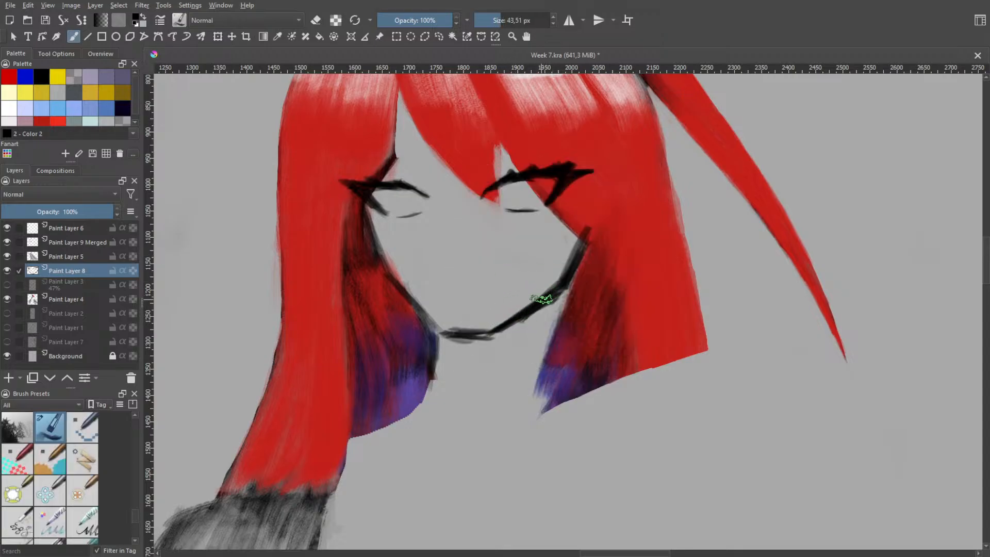
right_click(572, 262)
click(570, 199)
mouse_move(584, 245)
mouse_down()
mouse_move(564, 283)
mouse_move(597, 223)
mouse_move(569, 276)
mouse_move(584, 223)
mouse_move(565, 283)
mouse_move(538, 307)
mouse_move(540, 288)
mouse_move(514, 308)
mouse_move(479, 363)
mouse_move(464, 334)
mouse_move(474, 387)
mouse_move(438, 355)
mouse_move(446, 342)
mouse_move(455, 349)
mouse_move(449, 321)
mouse_move(446, 367)
mouse_up()
drag(404, 296, 433, 328)
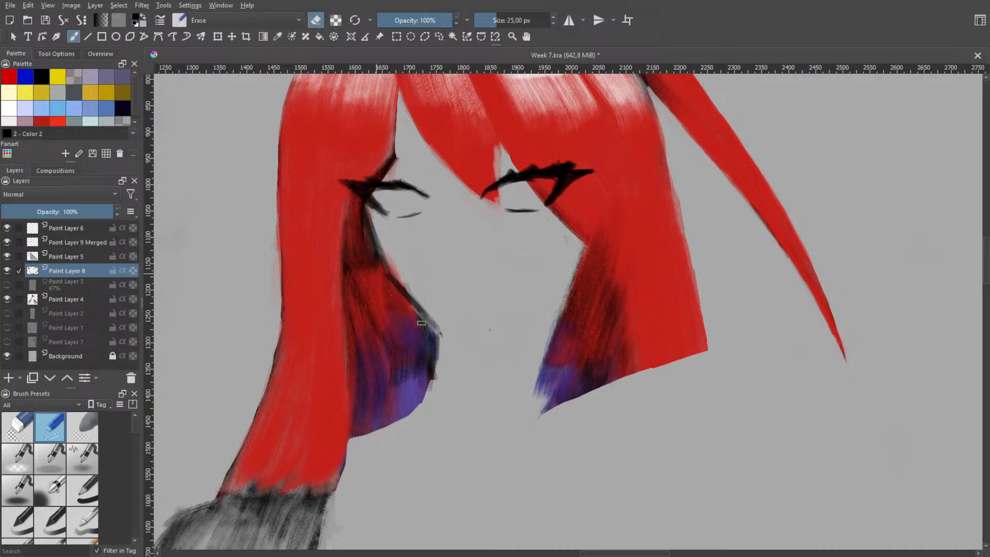
mouse_move(387, 276)
mouse_down()
mouse_move(446, 340)
mouse_move(433, 321)
mouse_up()
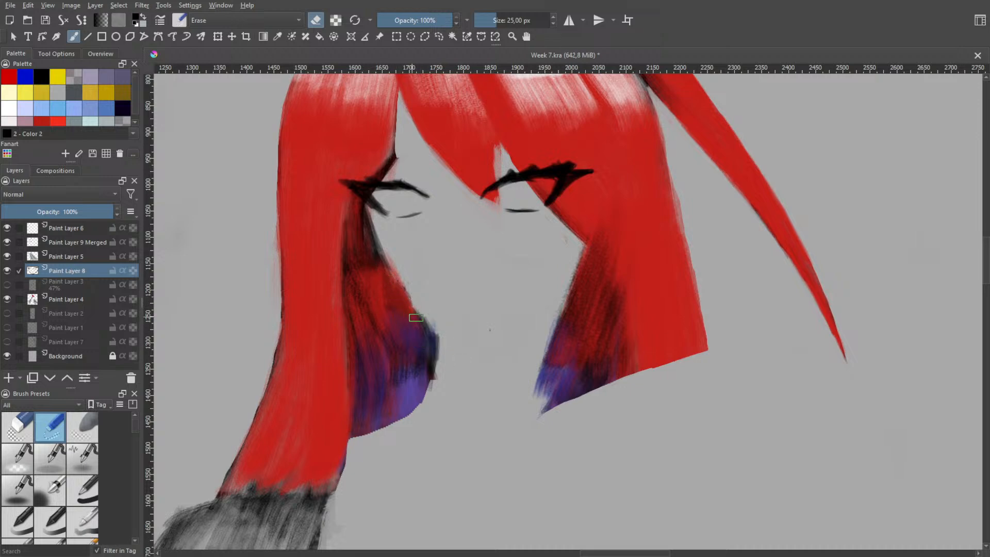
Redraw the left jaw line from the inner hair down to the chin with a 43.51 px brush, undoing strokes until it fits
right_click(444, 314)
click(406, 355)
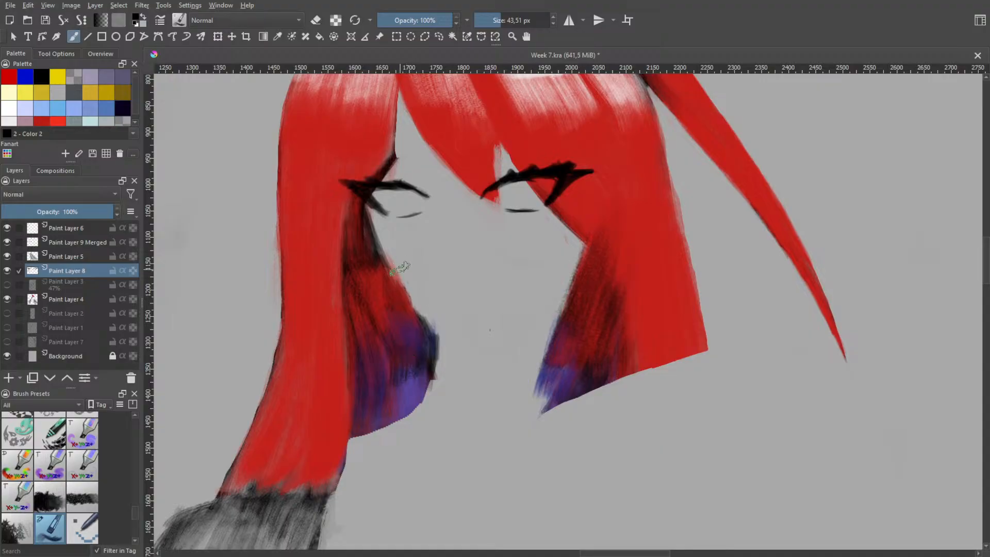
mouse_move(382, 249)
mouse_down()
mouse_move(414, 303)
mouse_move(392, 263)
mouse_move(408, 266)
mouse_move(388, 264)
mouse_move(409, 286)
mouse_move(380, 258)
mouse_move(445, 330)
mouse_up()
key(ctrl+z)
key(ctrl+z)
drag(390, 272, 449, 331)
key(ctrl+z)
key(ctrl+z)
drag(394, 275, 450, 331)
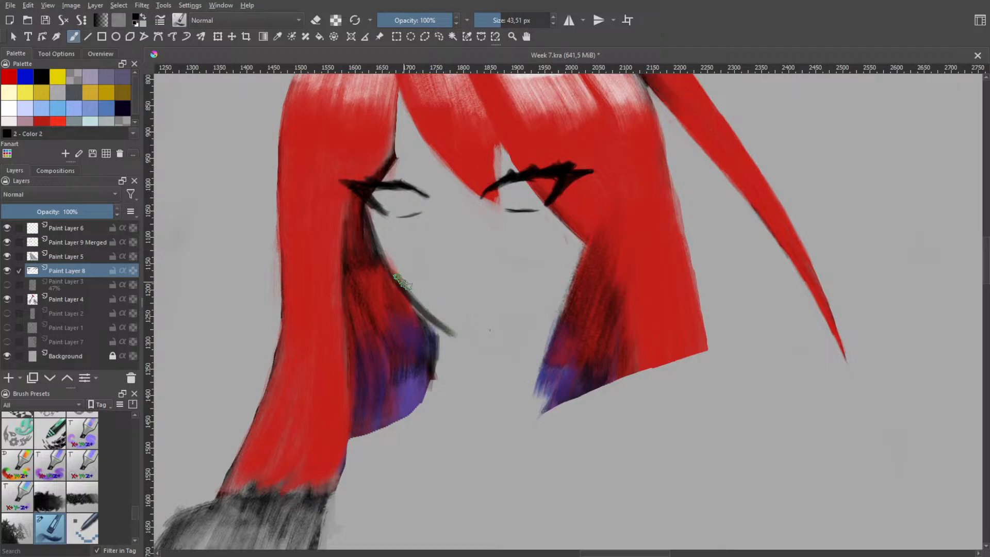
key(ctrl+z)
drag(385, 260, 445, 326)
key(ctrl+z)
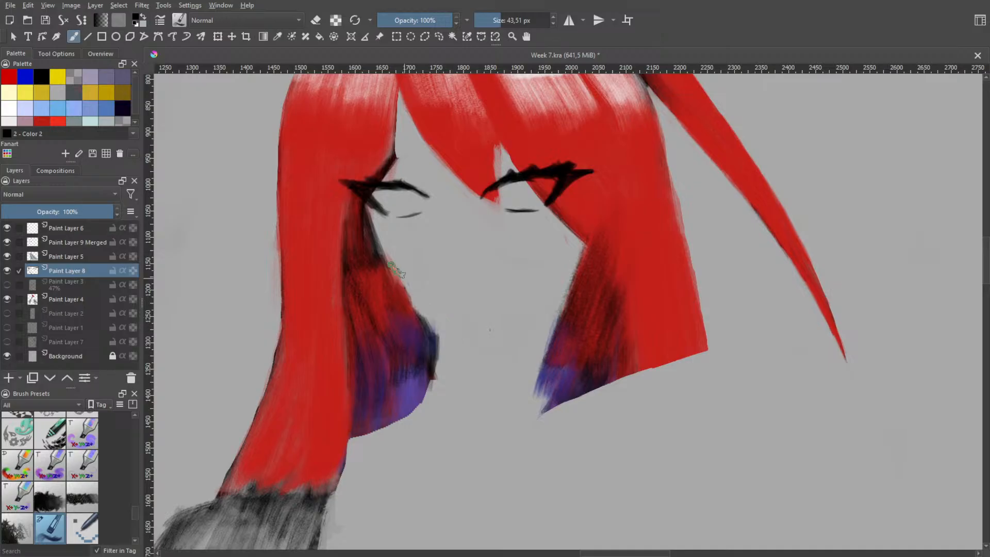
drag(384, 260, 456, 338)
key(ctrl+z)
drag(384, 261, 460, 331)
key(ctrl+z)
mouse_move(384, 261)
mouse_down()
mouse_move(456, 334)
mouse_move(513, 301)
mouse_up()
key(ctrl+z)
drag(454, 332, 491, 313)
Try to extend the chin line across toward the right jaw, undoing each attempt
key(ctrl+z)
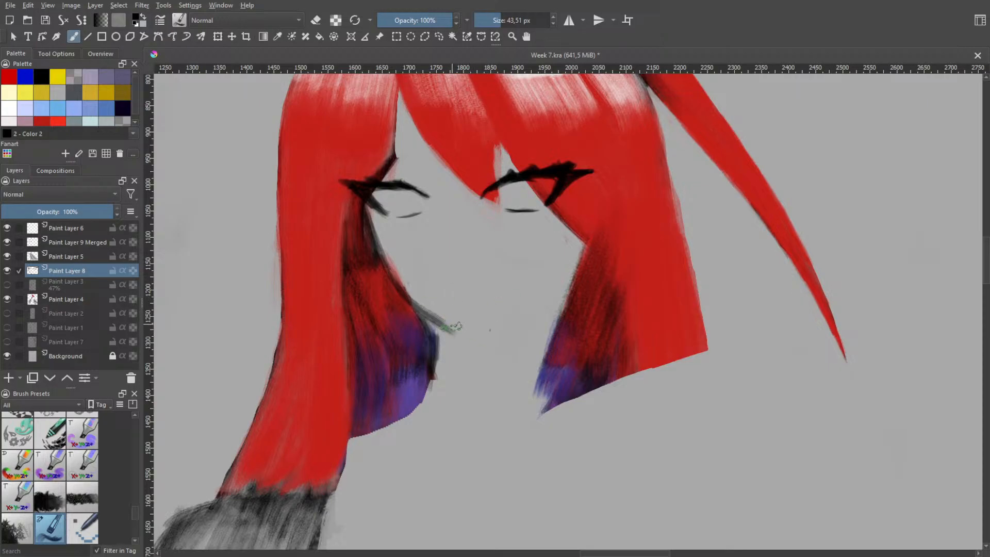
key(e)
key(e)
drag(437, 321, 459, 332)
drag(475, 332, 550, 282)
key(ctrl+z)
key(ctrl+z)
drag(461, 333, 514, 316)
key(ctrl+z)
key(ctrl+z)
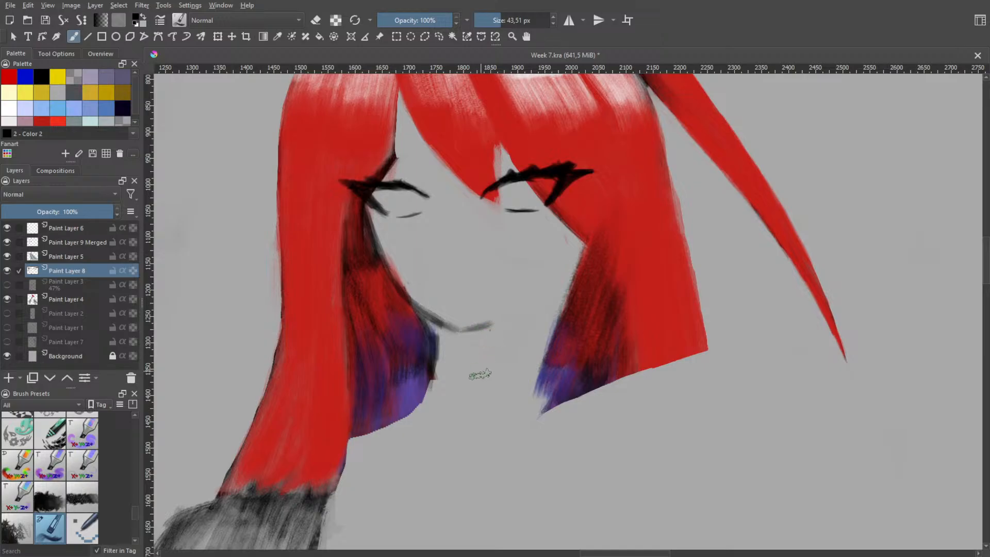
mouse_move(462, 331)
mouse_down()
mouse_move(527, 302)
mouse_move(518, 310)
mouse_move(584, 227)
mouse_move(568, 276)
mouse_move(575, 251)
mouse_move(546, 241)
mouse_move(577, 262)
mouse_move(579, 248)
mouse_move(560, 279)
mouse_up()
key(ctrl+z)
key(ctrl+z)
key(ctrl+z)
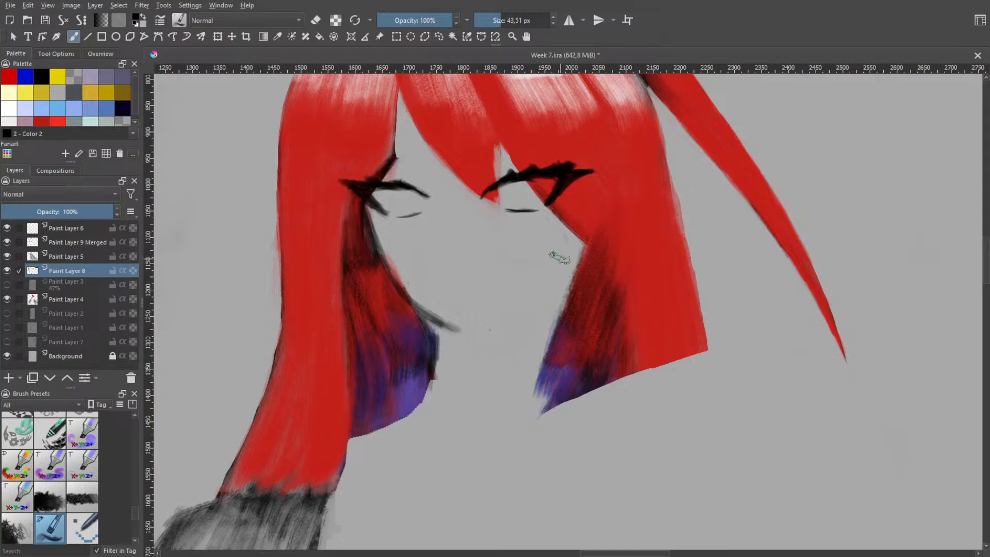
Try to sketch an ear over the right hair and a jaw line running from it to the chin, and undo both
mouse_move(593, 195)
mouse_down()
mouse_move(612, 238)
mouse_move(588, 265)
mouse_up()
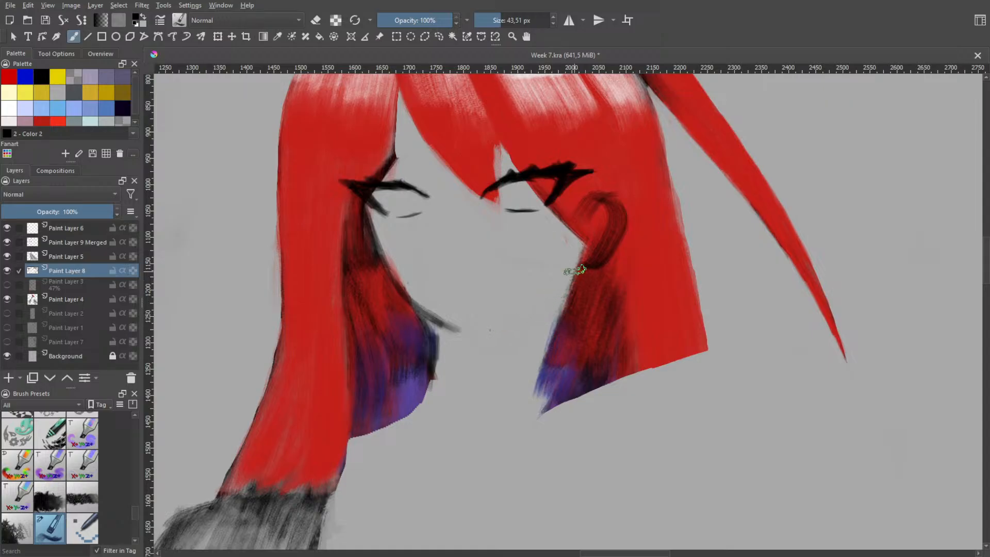
mouse_move(570, 269)
mouse_down()
mouse_move(537, 312)
mouse_move(479, 326)
mouse_up()
key(ctrl+z)
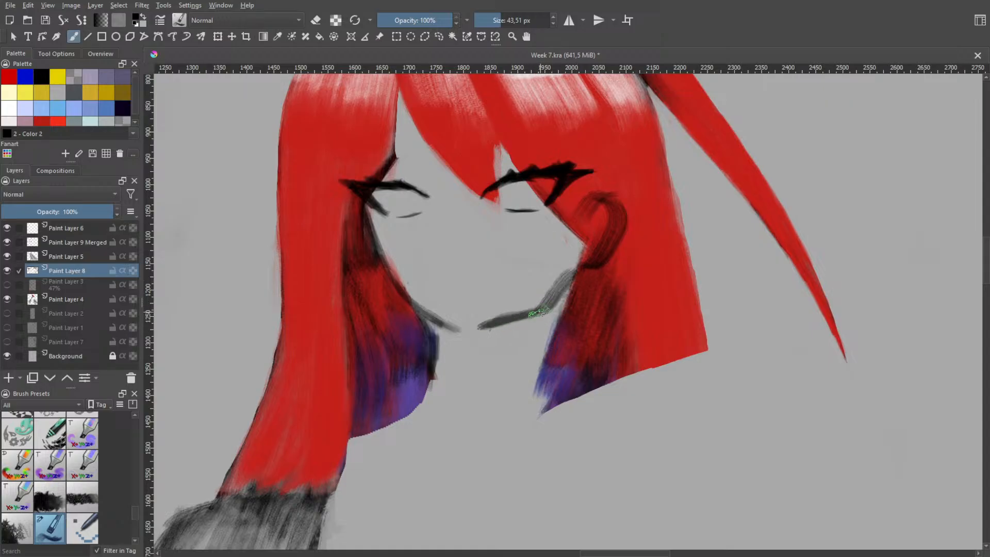
key(ctrl+z)
key(ctrl+z)
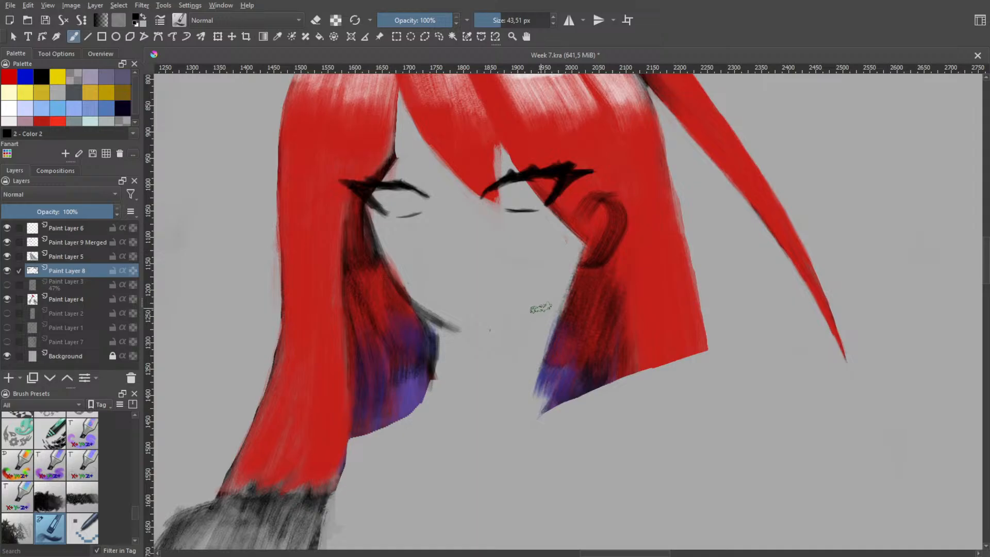
key(ctrl+z)
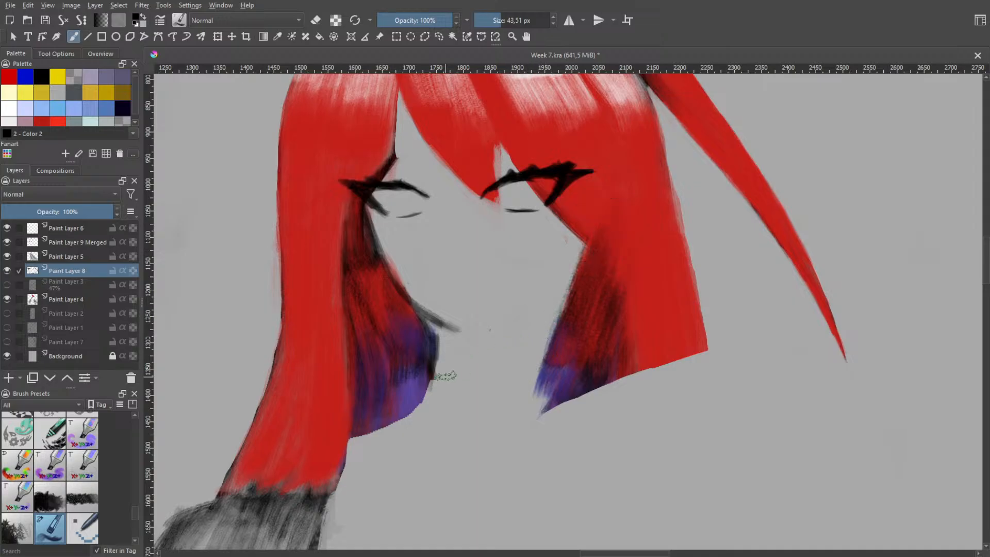
Draw the left side of the neck from under the chin down along the purple hair, redoing the stroke until it fits
drag(428, 312, 434, 388)
key(ctrl+z)
mouse_move(461, 330)
mouse_down()
mouse_move(423, 315)
mouse_move(434, 388)
mouse_up()
key(ctrl+z)
key(ctrl+z)
drag(441, 325, 437, 396)
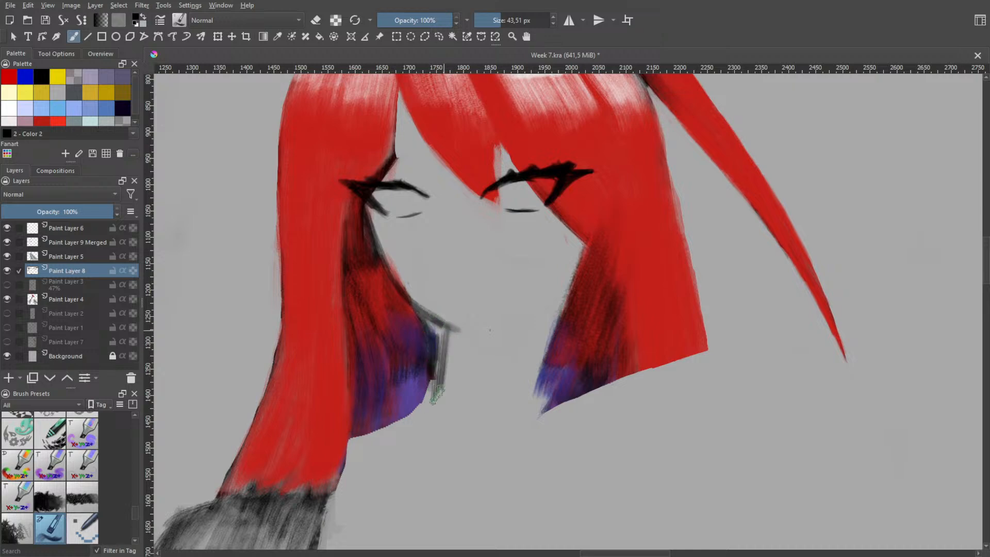
key(ctrl+z)
drag(441, 327, 427, 411)
key(ctrl+z)
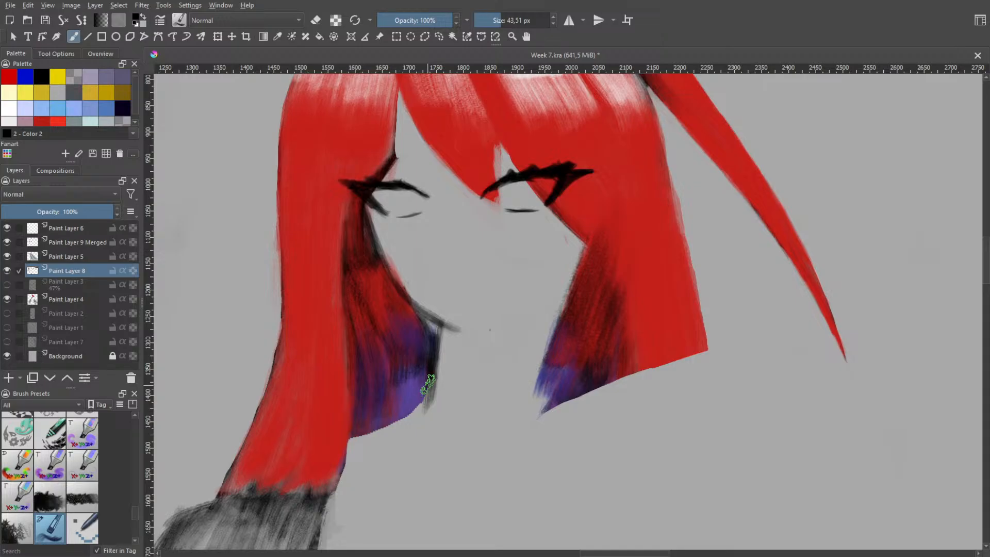
key(ctrl+z)
mouse_move(445, 330)
mouse_down()
mouse_move(428, 396)
mouse_move(500, 401)
mouse_up()
Draw a curved line for the base of the neck between the two purple hair tips
key(ctrl+z)
drag(421, 408, 517, 401)
key(ctrl+z)
mouse_move(420, 407)
mouse_down()
mouse_move(468, 410)
mouse_move(526, 394)
mouse_move(548, 324)
mouse_up()
Try several strokes for the right side of the neck, undoing them while keeping the neck's base curve
key(ctrl+z)
mouse_move(524, 383)
mouse_down()
mouse_move(542, 329)
mouse_move(528, 395)
mouse_up()
key(ctrl+z)
key(ctrl+z)
drag(552, 311, 527, 394)
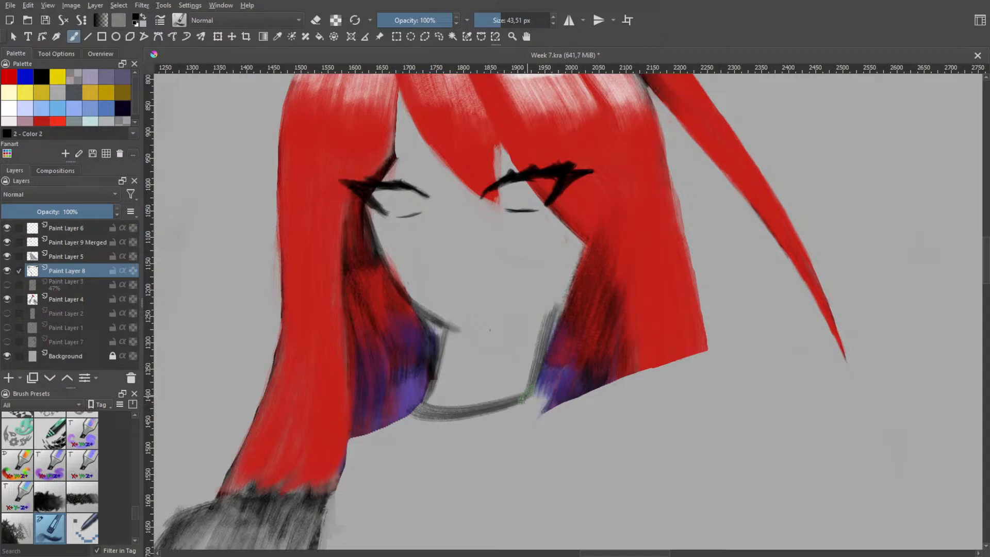
key(ctrl+z)
mouse_move(554, 305)
mouse_down()
mouse_move(524, 384)
mouse_move(551, 315)
mouse_move(529, 394)
mouse_up()
key(ctrl+z)
key(ctrl+z)
key(ctrl+z)
key(ctrl+shift+z)
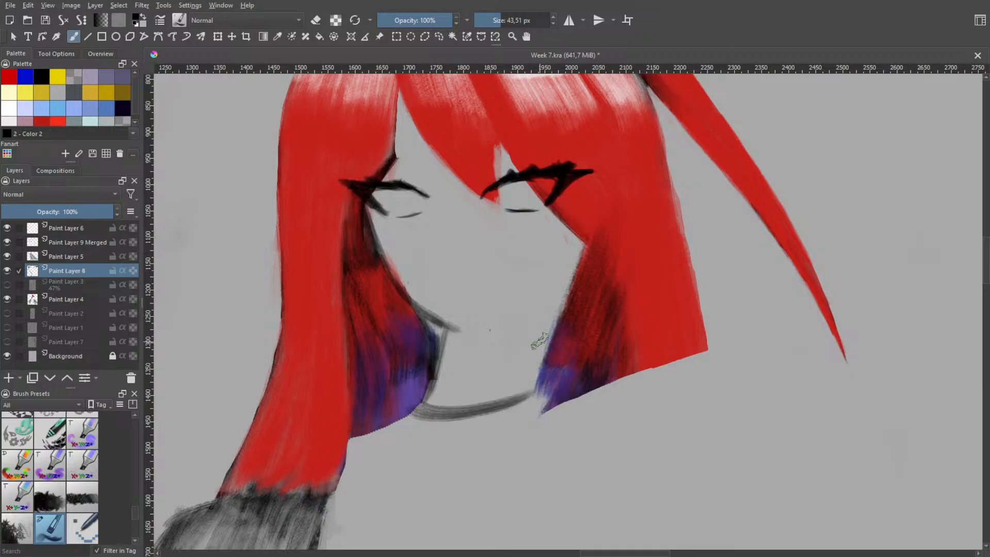
Draw the right side of the neck along the inner hair down to the base curve, redoing the stroke until it fits
drag(550, 321, 526, 388)
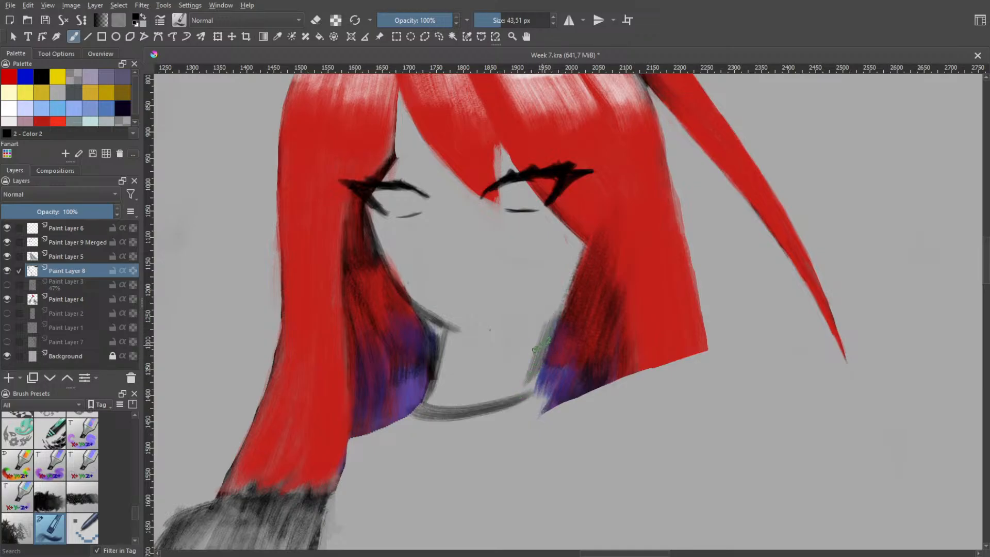
key(ctrl+z)
drag(553, 313, 529, 387)
key(ctrl+z)
drag(552, 314, 529, 393)
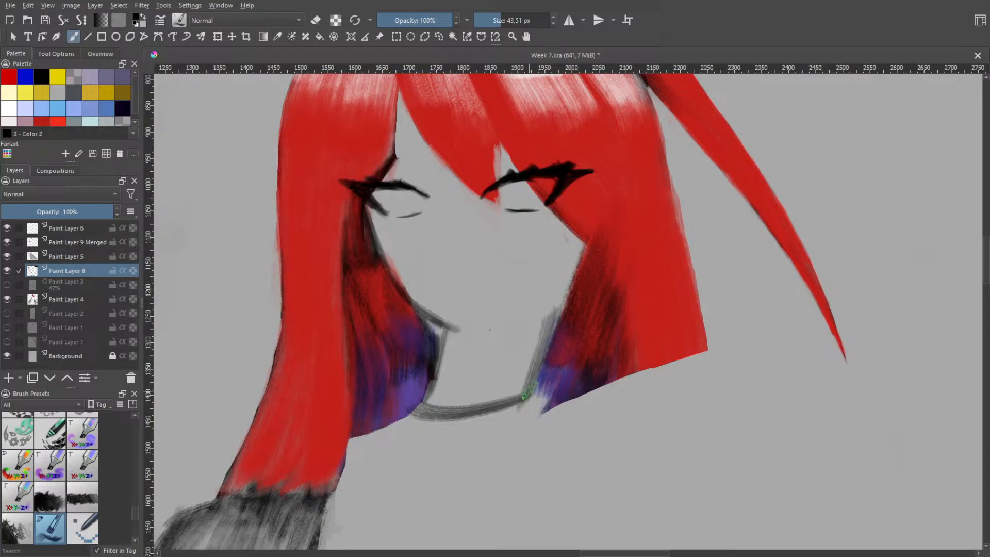
key(ctrl+z)
drag(552, 311, 528, 394)
key(ctrl+z)
drag(551, 309, 520, 406)
key(ctrl+z)
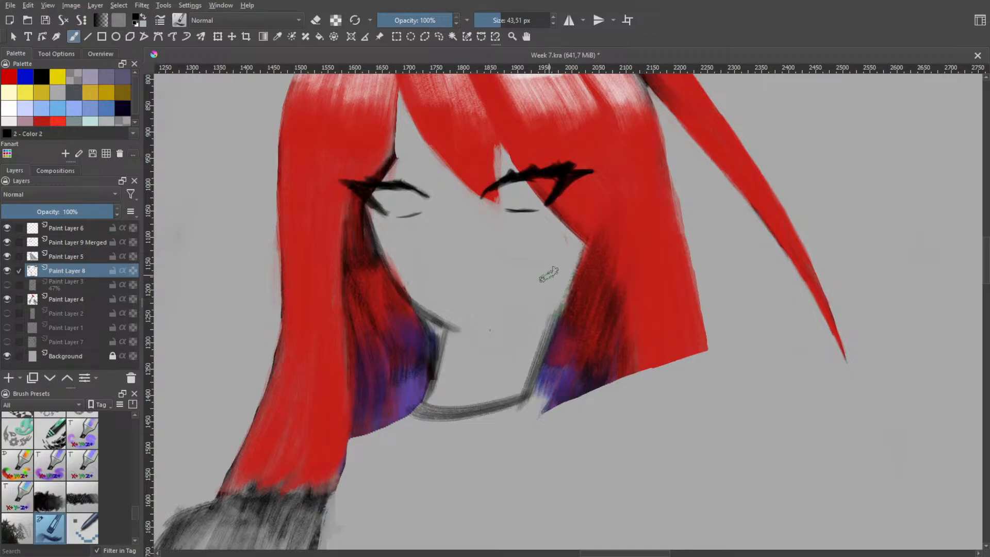
Try to sketch a smaller ear over the hair below the right eye, check it against the whole head, and undo it
mouse_move(573, 211)
mouse_down()
mouse_move(597, 209)
mouse_move(602, 195)
mouse_move(593, 245)
mouse_move(603, 210)
mouse_move(605, 226)
mouse_up()
key(ctrl+z)
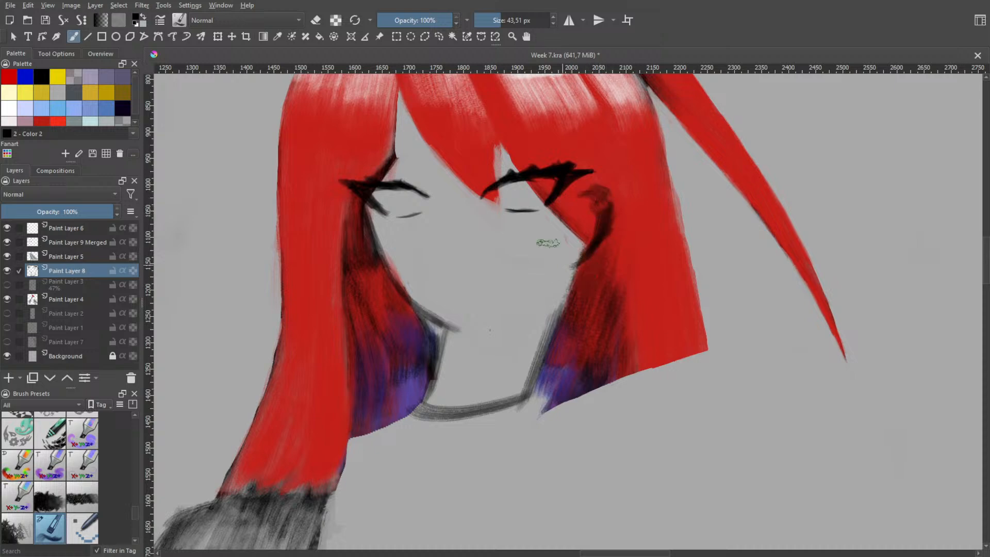
key(space)
scroll(570, 255, down, 3)
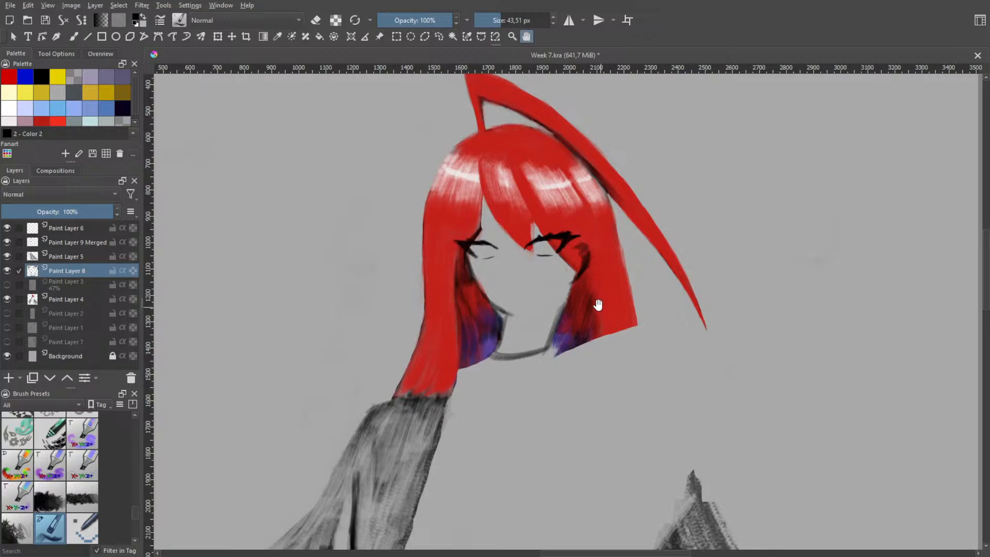
key(ctrl+z)
key(ctrl+z)
key(ctrl+z)
scroll(570, 322, up, 2)
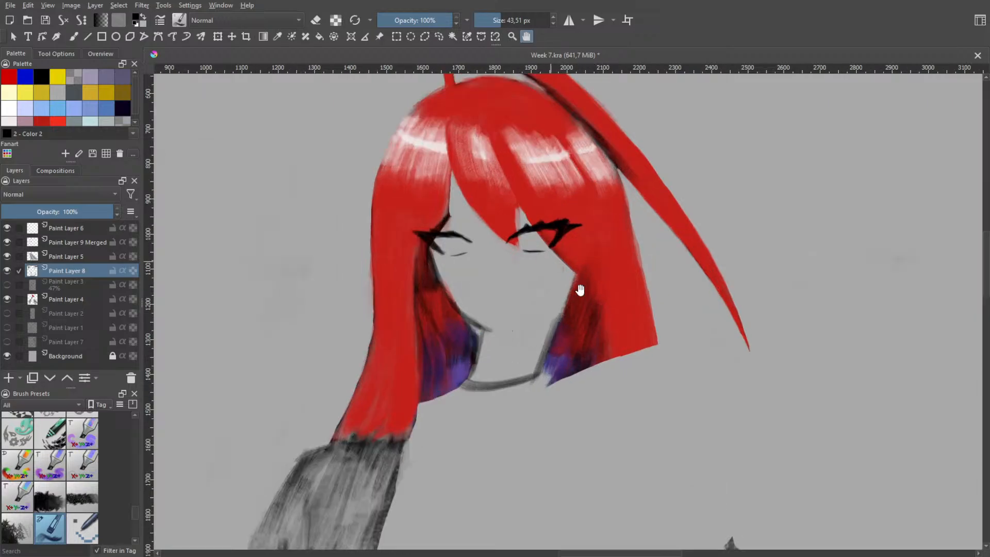
Make the hair layer, Paint Layer 4, active for brush painting
click(69, 294)
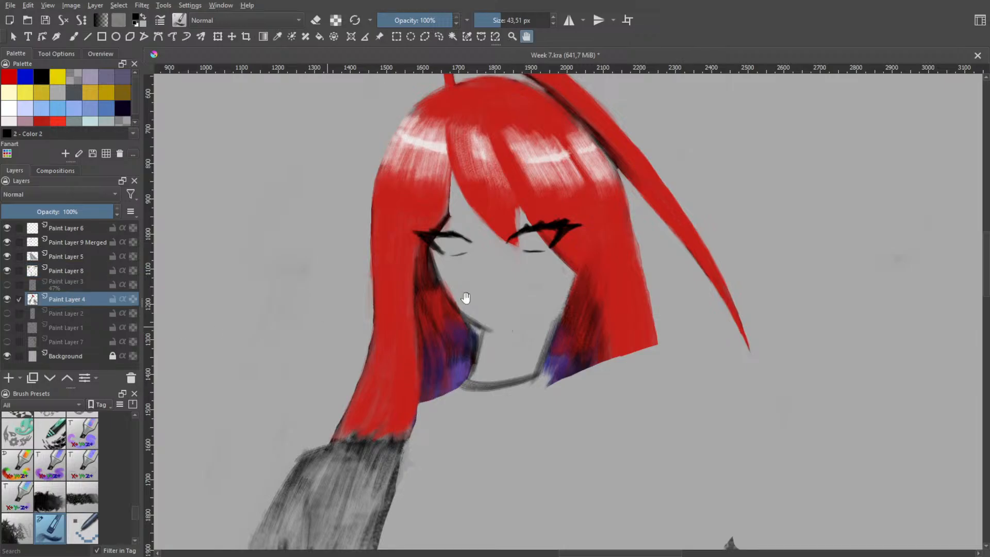
key(b)
right_click(579, 238)
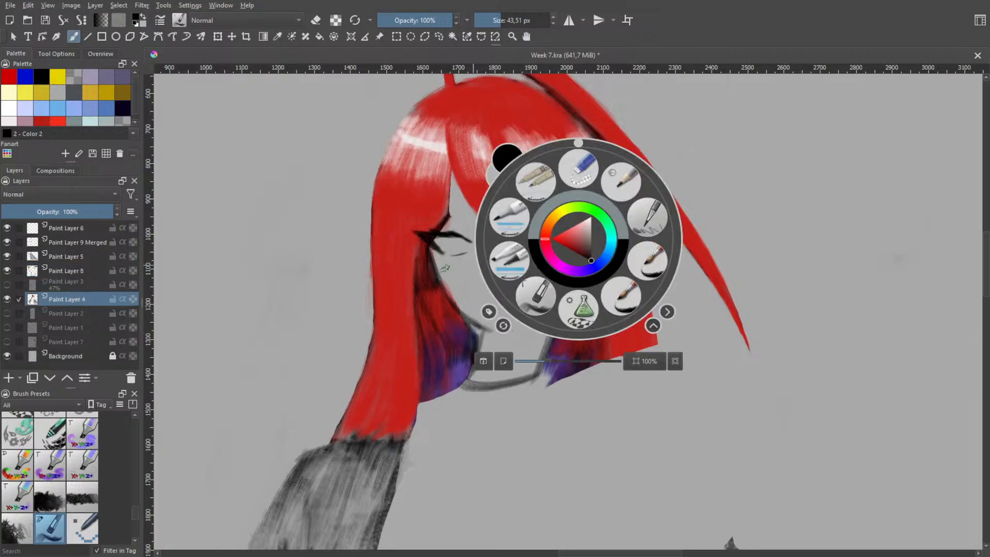
Try painting the face-side edge of the right hair lock with the bright red Color 28, and undo the strokes
click(58, 122)
right_click(393, 281)
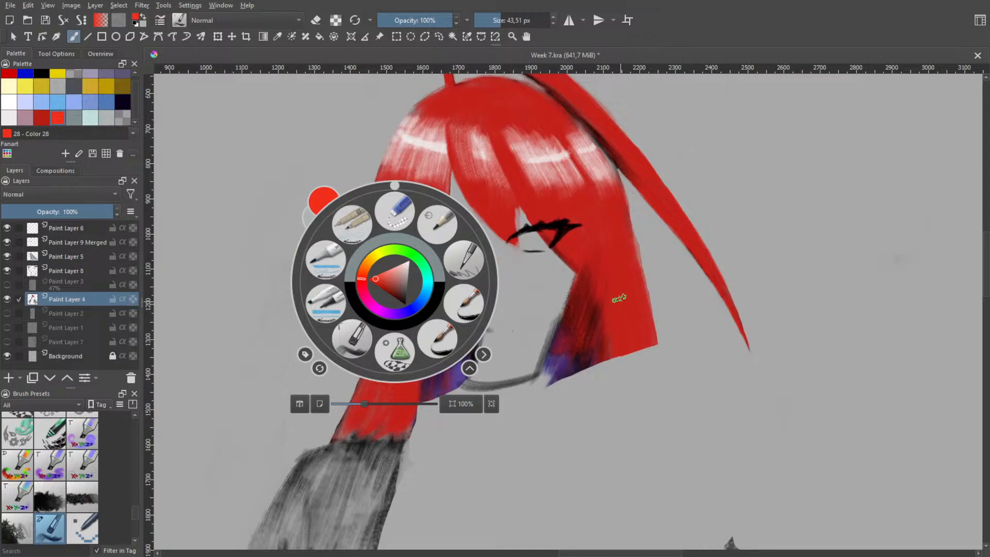
mouse_move(559, 245)
mouse_down()
mouse_move(582, 271)
mouse_move(543, 249)
mouse_move(573, 275)
mouse_move(557, 259)
mouse_up()
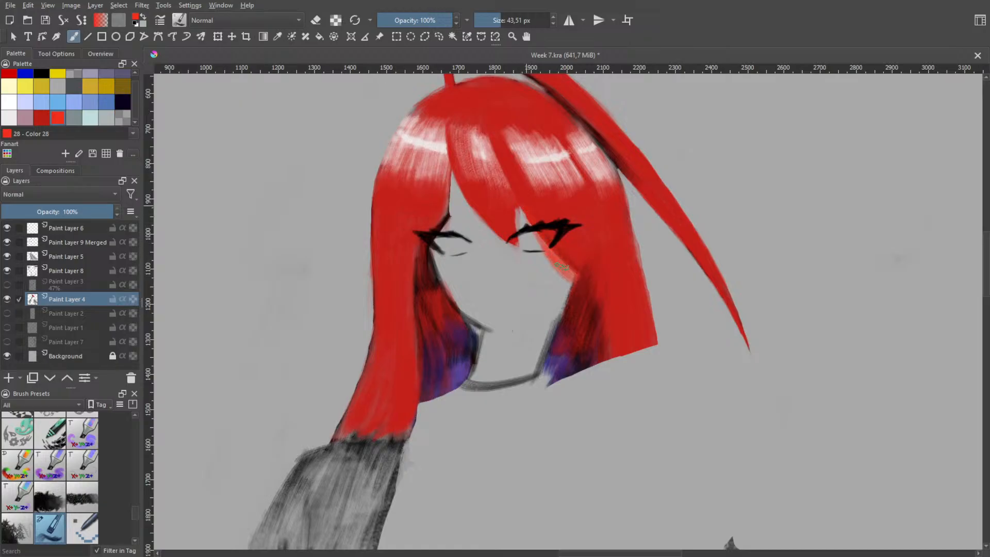
mouse_move(565, 268)
mouse_down()
mouse_move(551, 253)
mouse_move(574, 275)
mouse_move(547, 241)
mouse_move(576, 271)
mouse_move(585, 246)
mouse_up()
key(ctrl+z)
key(ctrl+z)
key(ctrl+z)
key(ctrl+z)
key(ctrl+z)
Repaint the right hair lock with the darker red Color 26, extending its inner edge from the eye down over the dark inner hair
click(41, 118)
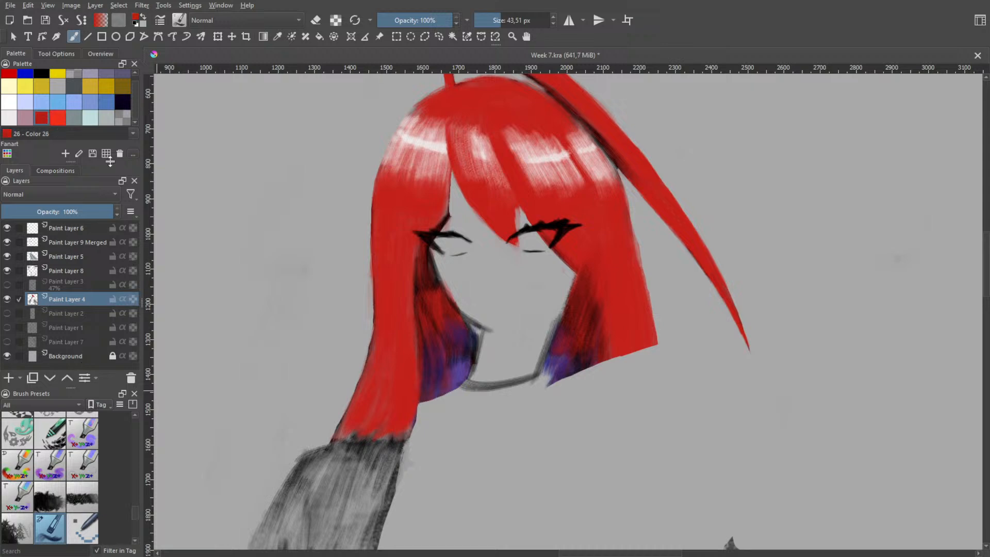
drag(560, 274, 566, 261)
drag(663, 253, 668, 298)
key(ctrl+z)
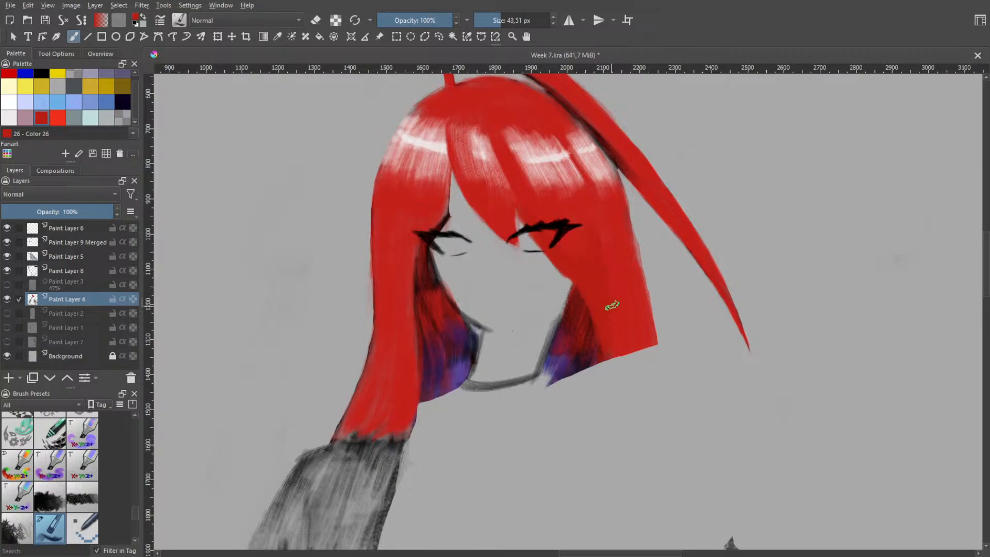
drag(633, 298, 621, 245)
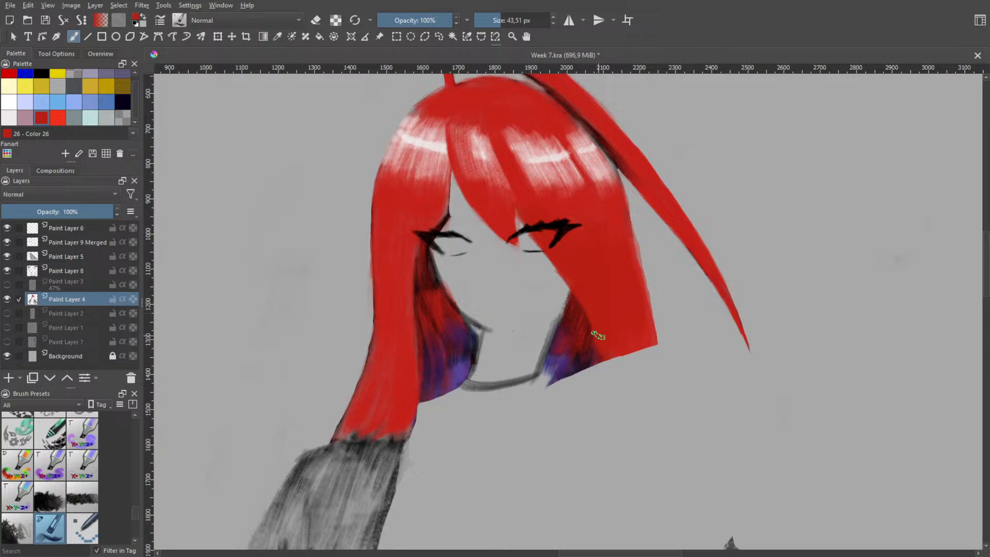
Check the whole figure and trim the outer edge of the right hair lock inward with the 25 px eraser
key(h)
scroll(604, 311, down, 3)
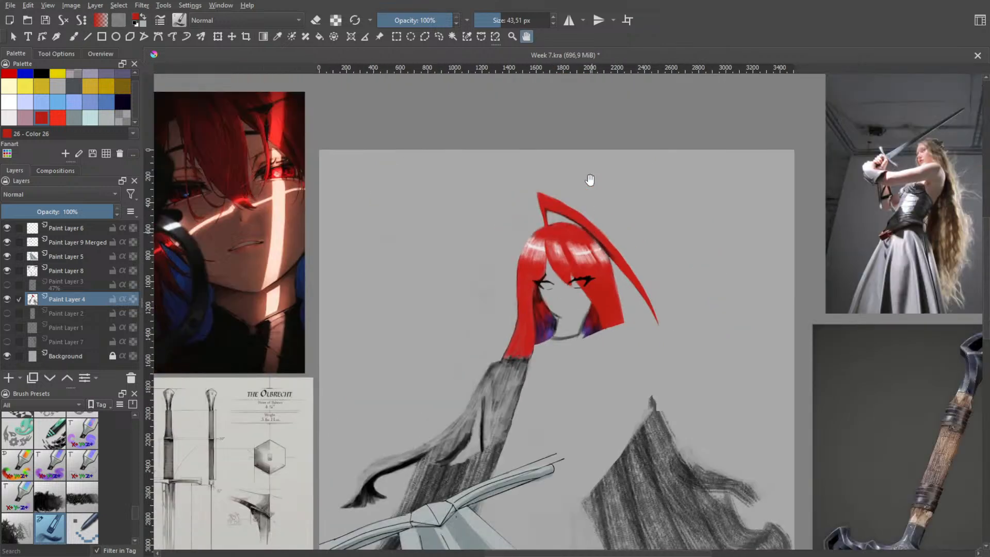
scroll(604, 317, up, 5)
key(b)
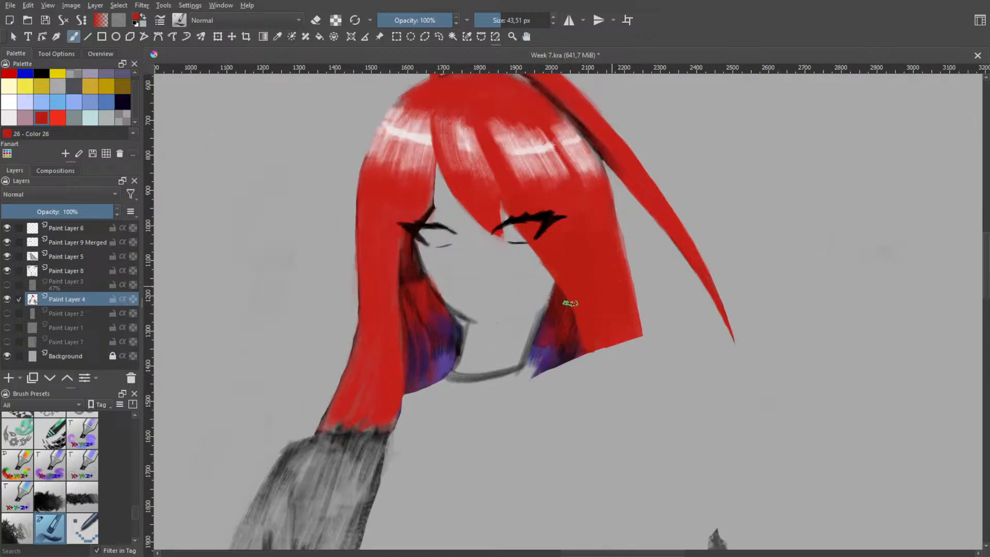
right_click(631, 250)
click(632, 187)
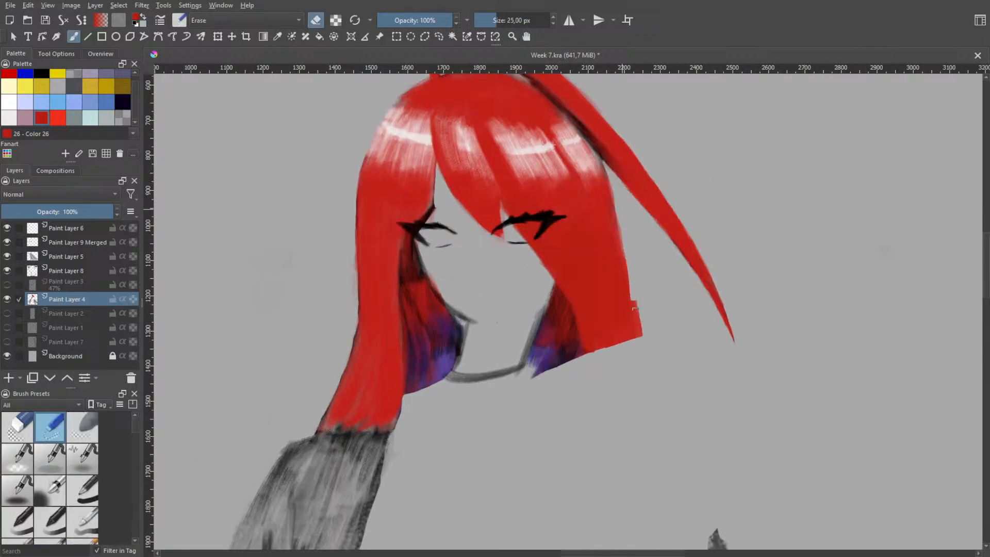
drag(619, 219, 635, 343)
key(ctrl+z)
key(ctrl+z)
drag(632, 278, 639, 342)
drag(625, 242, 639, 342)
drag(624, 228, 631, 344)
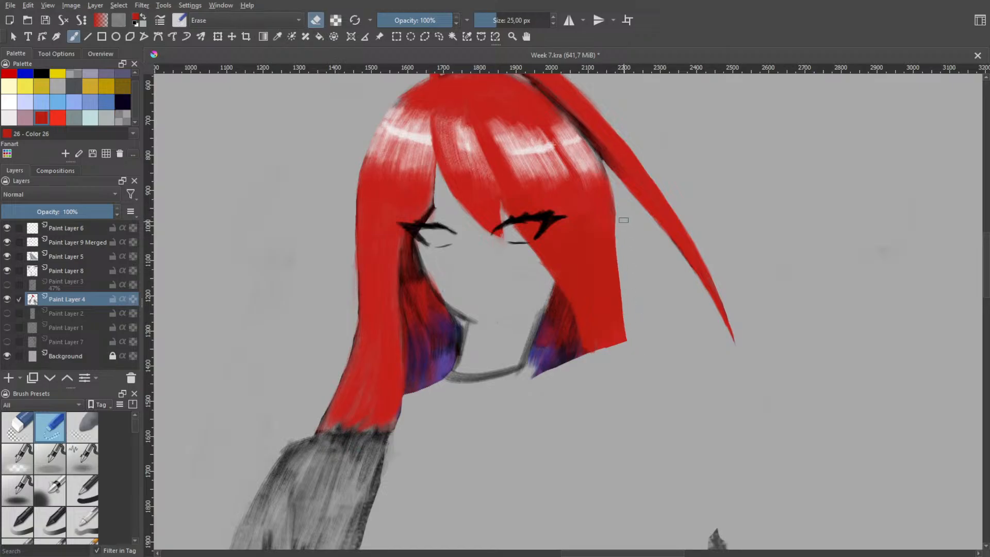
Redo the trimming of the right hair lock's outer edge with the 25 px eraser, carving it inward from the highlight to the lower tip
key(ctrl+z)
drag(622, 215, 632, 331)
drag(615, 222, 636, 363)
key(ctrl+z)
drag(612, 195, 618, 303)
key(ctrl+z)
drag(612, 184, 621, 362)
key(ctrl+z)
drag(609, 174, 628, 335)
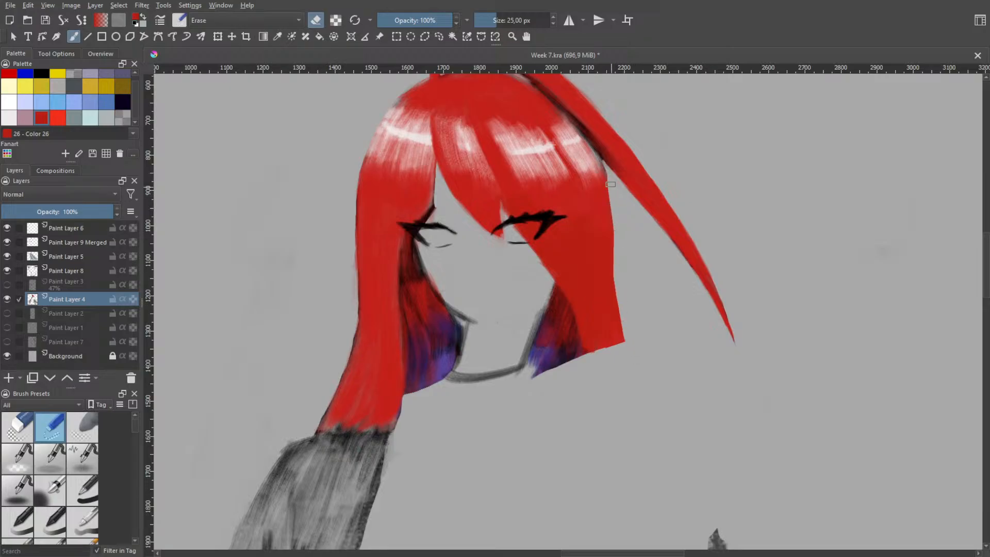
mouse_move(611, 184)
mouse_down()
mouse_move(614, 299)
mouse_move(624, 338)
mouse_up()
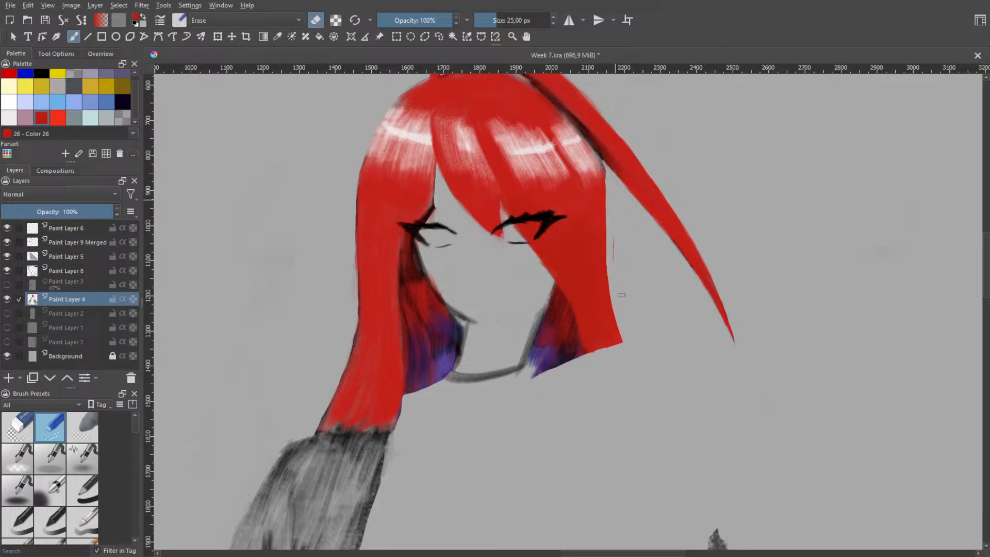
key(h)
scroll(648, 310, down, 2)
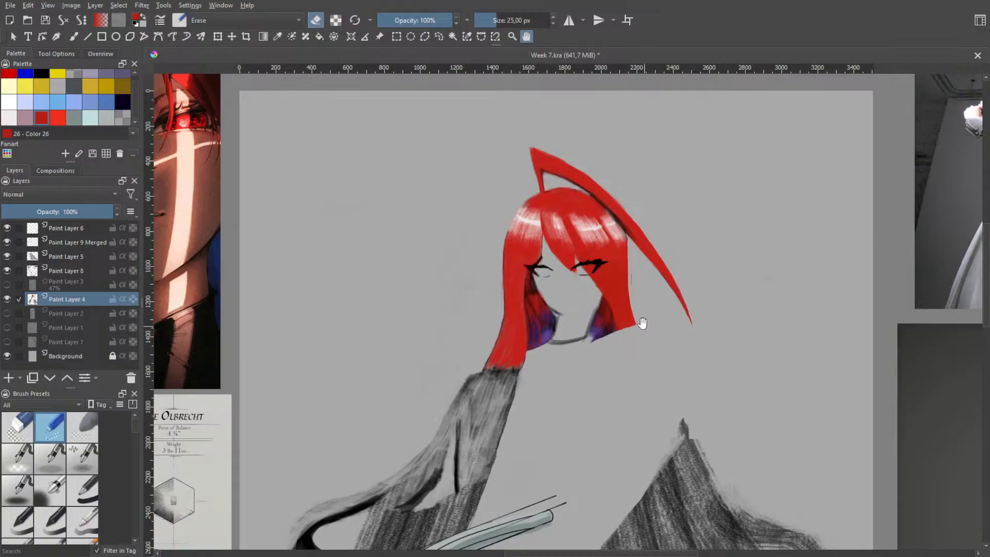
Erase a thin strip along the outer edge of the left hair lock where it flares outward below chin level
scroll(485, 271, up, 2)
key(b)
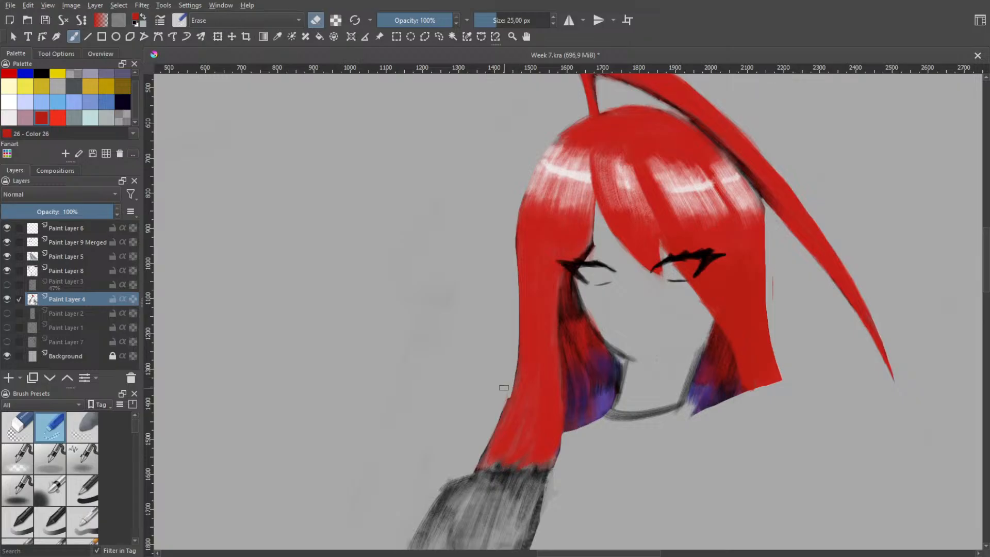
drag(504, 387, 510, 362)
drag(516, 360, 494, 413)
key(space)
scroll(734, 355, down, 1)
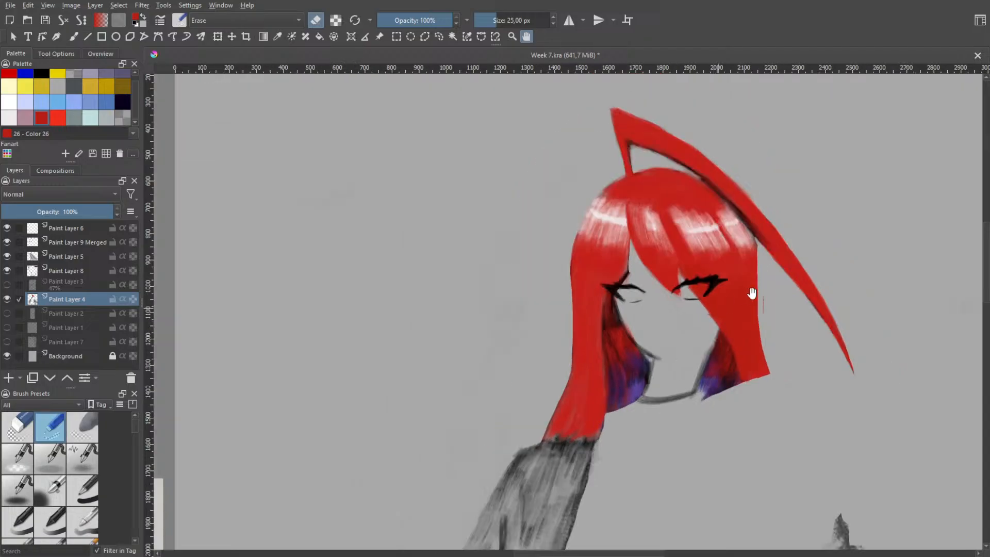
Smooth the corner where the right hair lock meets the long loose strand, using the eraser at 6.10 px
scroll(745, 270, up, 2)
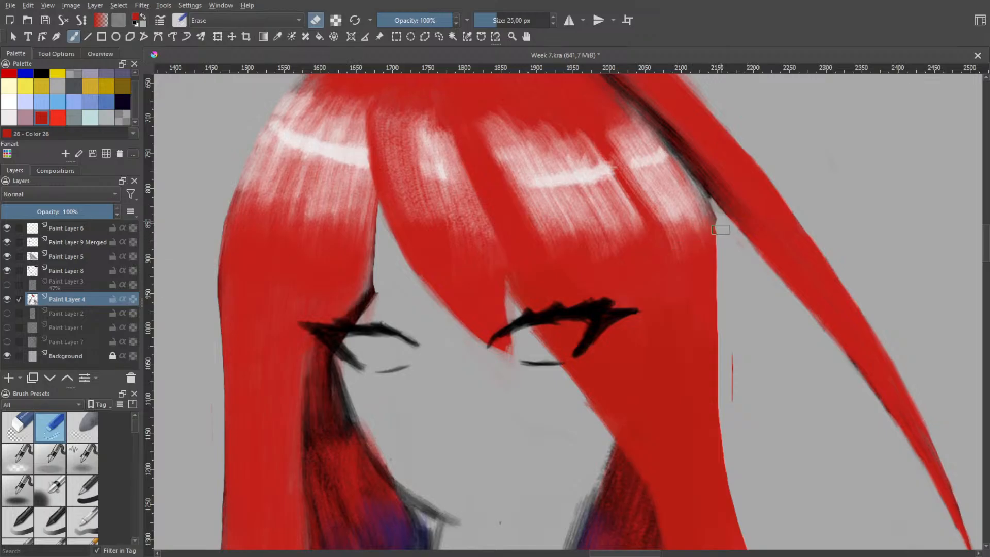
key(l)
key(b)
key(space)
scroll(750, 310, up, 2)
drag(736, 305, 717, 360)
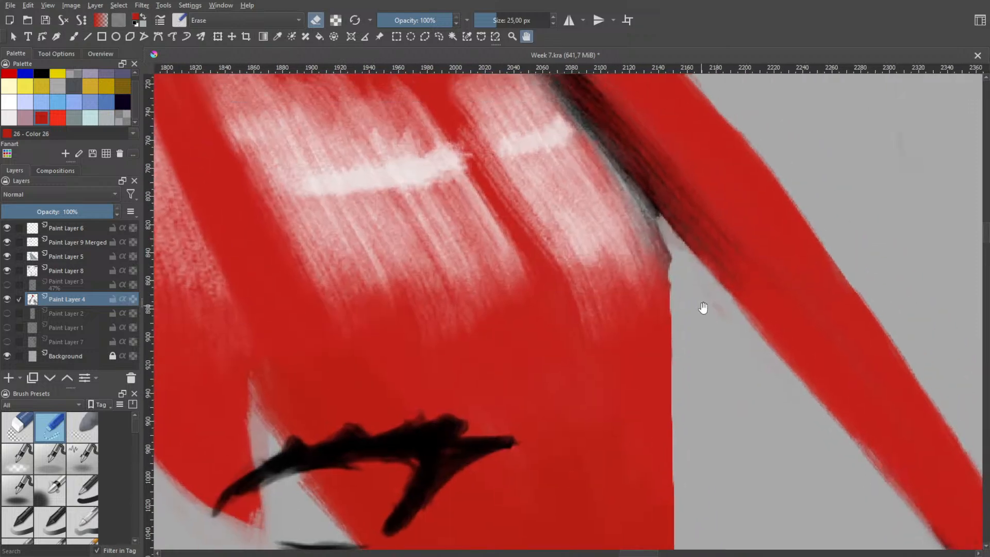
shift+drag(691, 302, 679, 272)
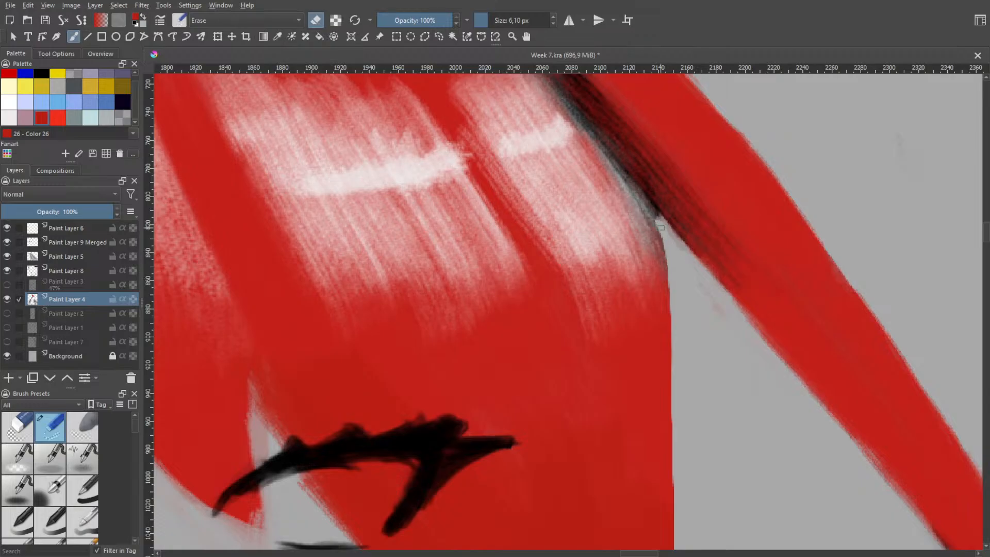
drag(661, 219, 692, 259)
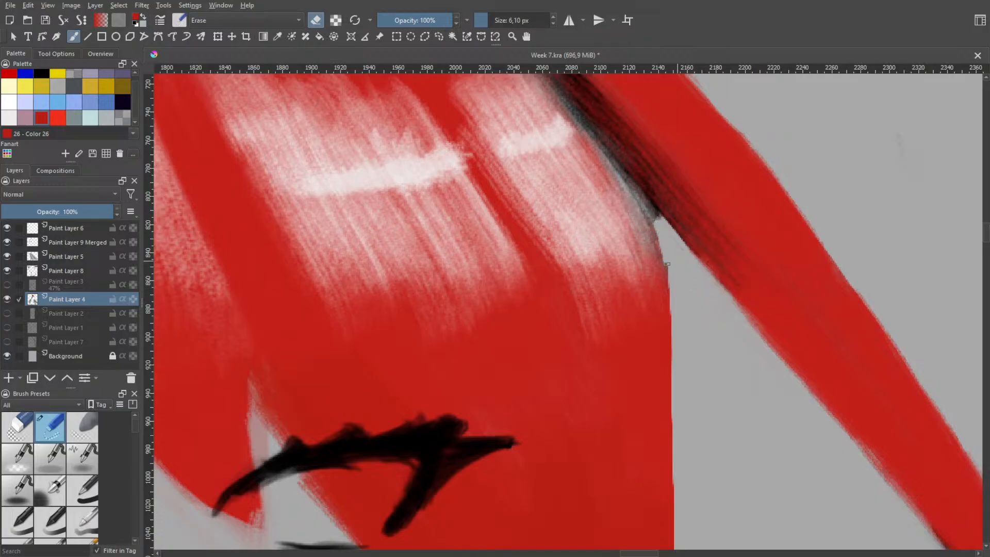
key(ctrl+z)
key(ctrl+z)
drag(655, 234, 673, 304)
key(ctrl+z)
drag(653, 223, 672, 318)
key(space)
scroll(749, 309, down, 1)
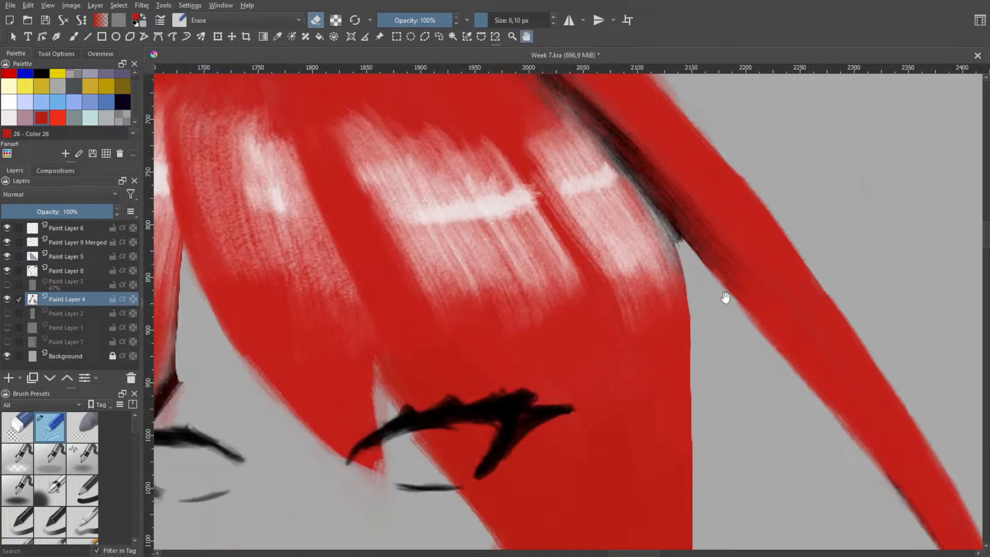
Clean up the inner edge of the long loose strand from the crown down to mid-length with the eraser at 14.77 px
drag(745, 334, 609, 284)
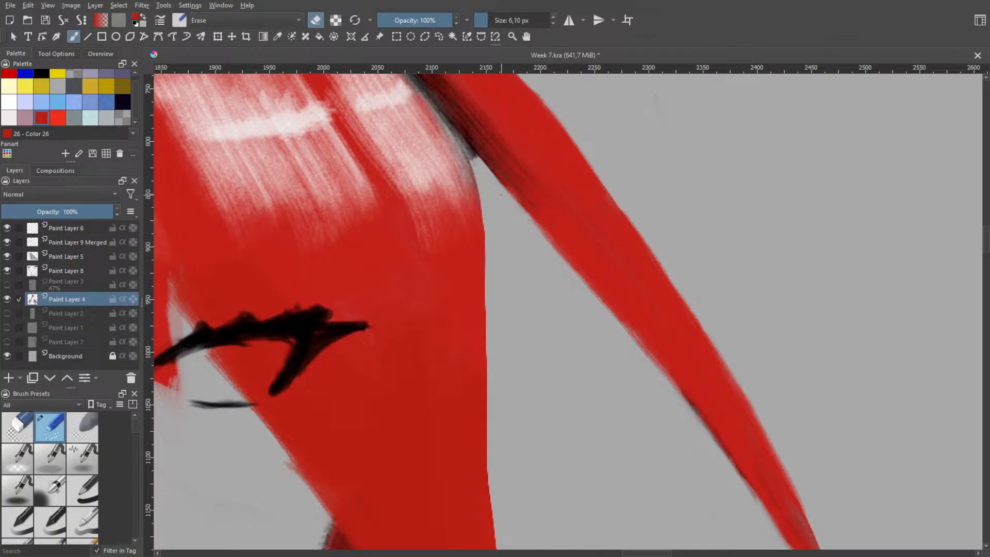
shift+drag(524, 236, 499, 193)
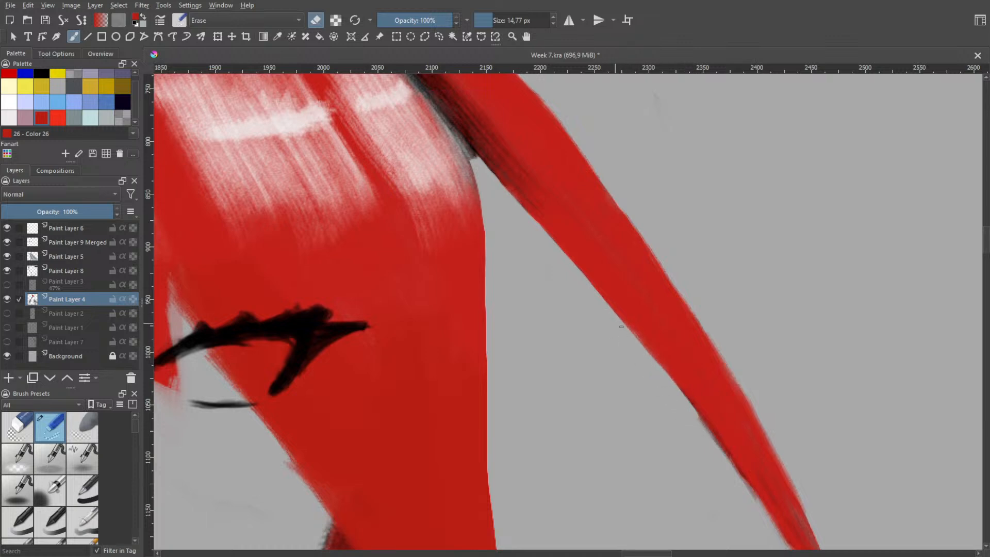
drag(603, 299, 686, 422)
key(ctrl+z)
drag(601, 304, 700, 441)
key(ctrl+z)
drag(666, 379, 741, 496)
key(ctrl+z)
drag(677, 397, 751, 515)
key(space)
scroll(693, 454, down, 2)
drag(661, 365, 589, 307)
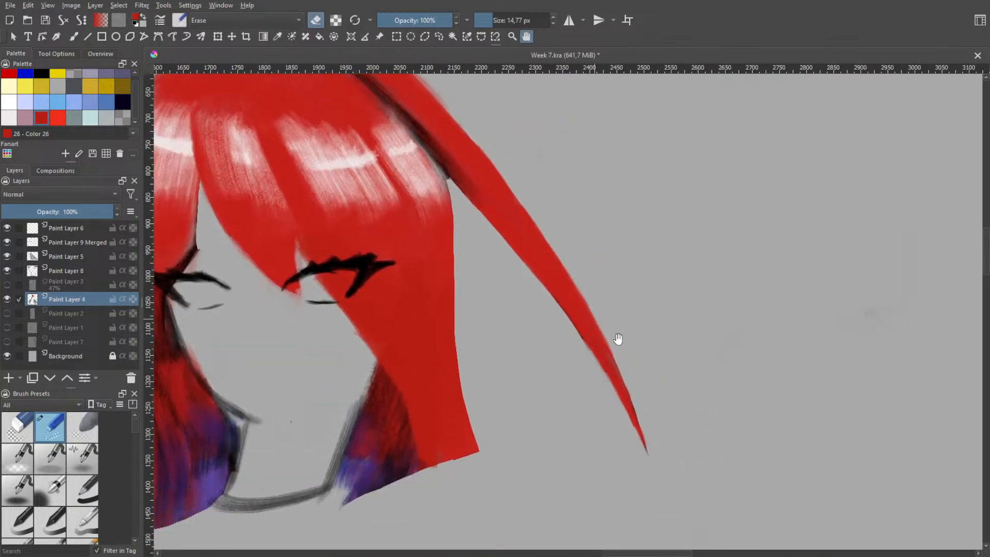
Erase the rough inner edge along the lower half of the long loose strand, narrowing it toward the tip
scroll(613, 364, up, 2)
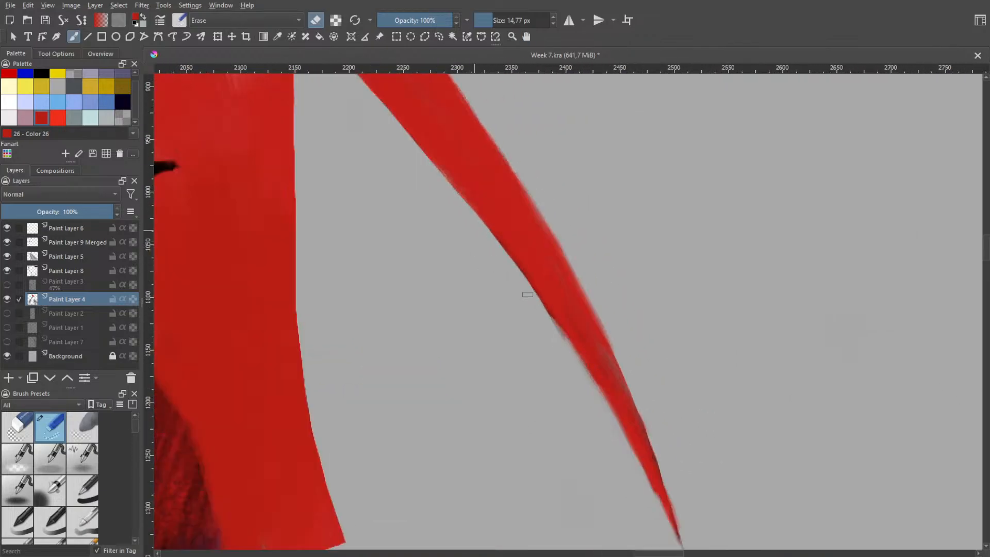
drag(487, 235, 578, 368)
key(ctrl+z)
mouse_move(484, 233)
mouse_down()
mouse_move(566, 339)
mouse_move(630, 458)
mouse_up()
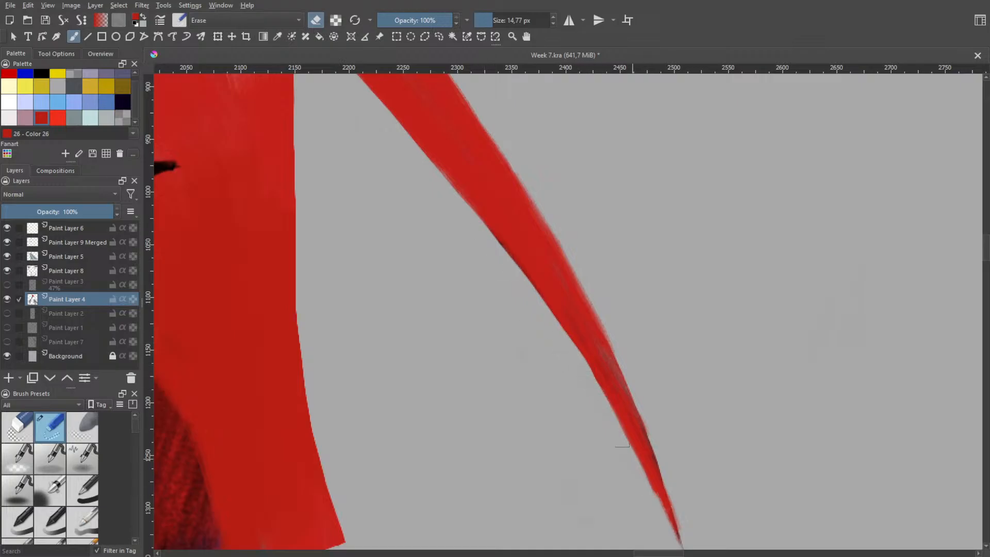
drag(607, 423, 665, 525)
drag(636, 466, 656, 519)
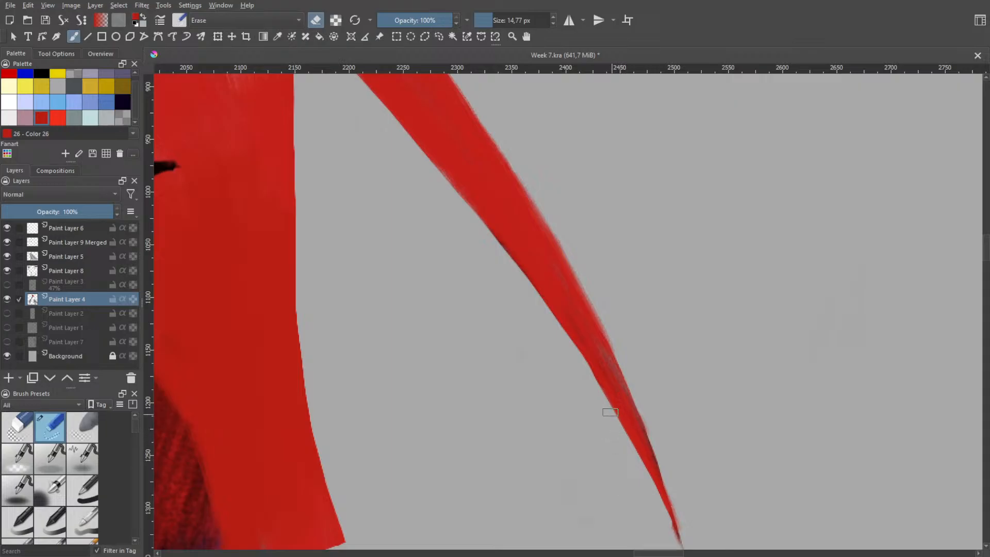
Shorten and sharpen the pointed tip of the long loose strand with the eraser
key(space)
scroll(633, 403, down, 2)
key(b)
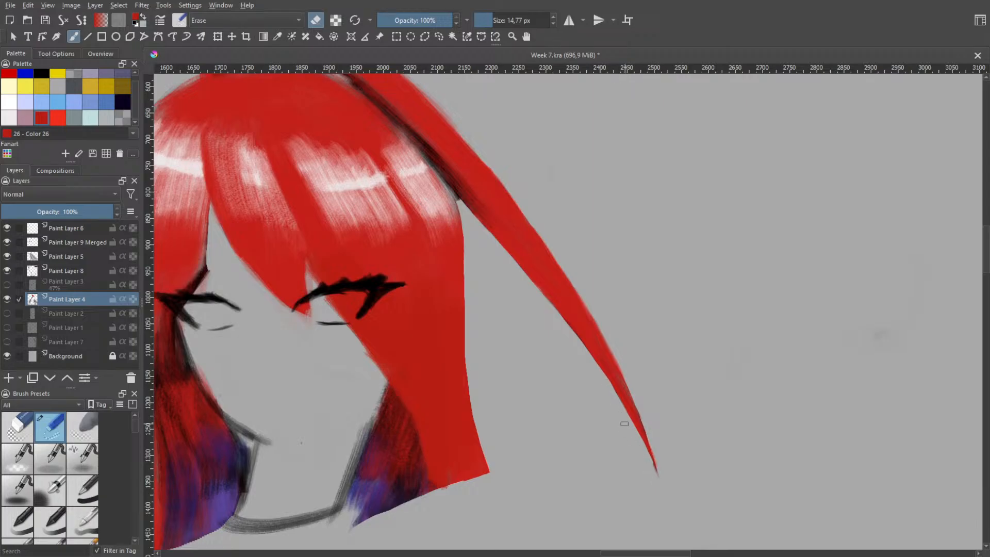
drag(625, 424, 661, 484)
drag(610, 345, 645, 428)
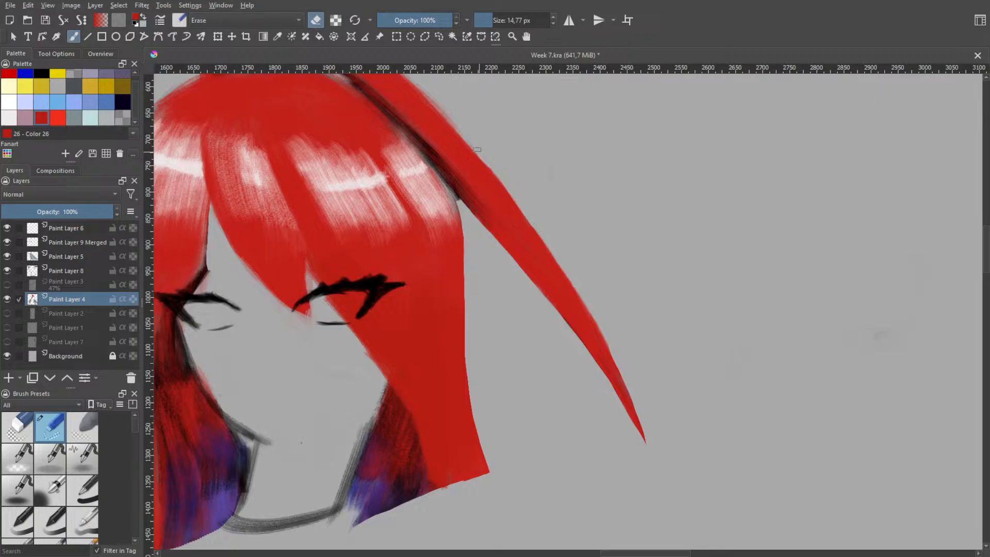
Try trimming the outer edge of the long loose strand with the 14.77 px eraser, and undo the strokes
mouse_move(498, 176)
mouse_down()
mouse_move(591, 321)
mouse_move(635, 423)
mouse_up()
key(ctrl+z)
drag(481, 160, 526, 223)
key(ctrl+z)
drag(479, 155, 641, 398)
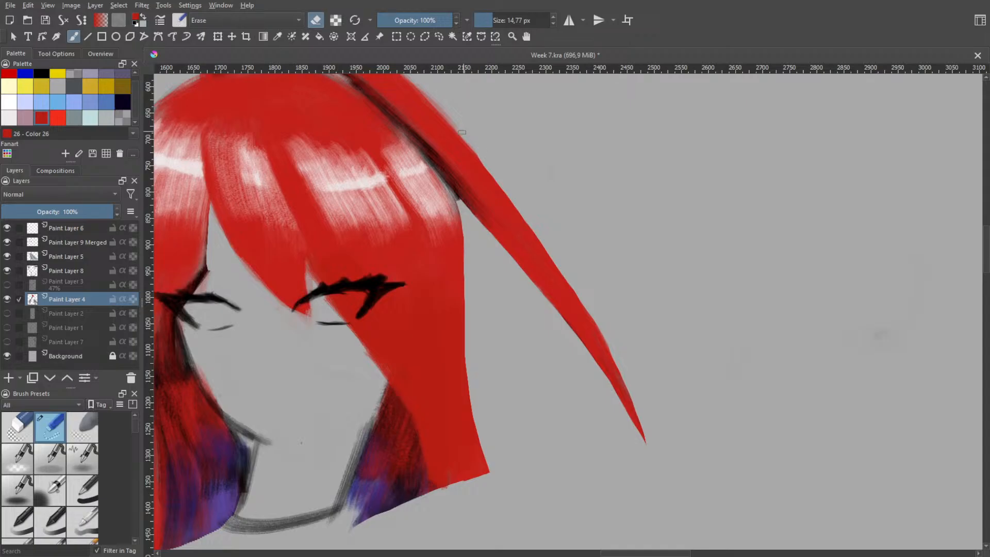
drag(464, 132, 496, 178)
key(ctrl+z)
key(ctrl+z)
key(ctrl+z)
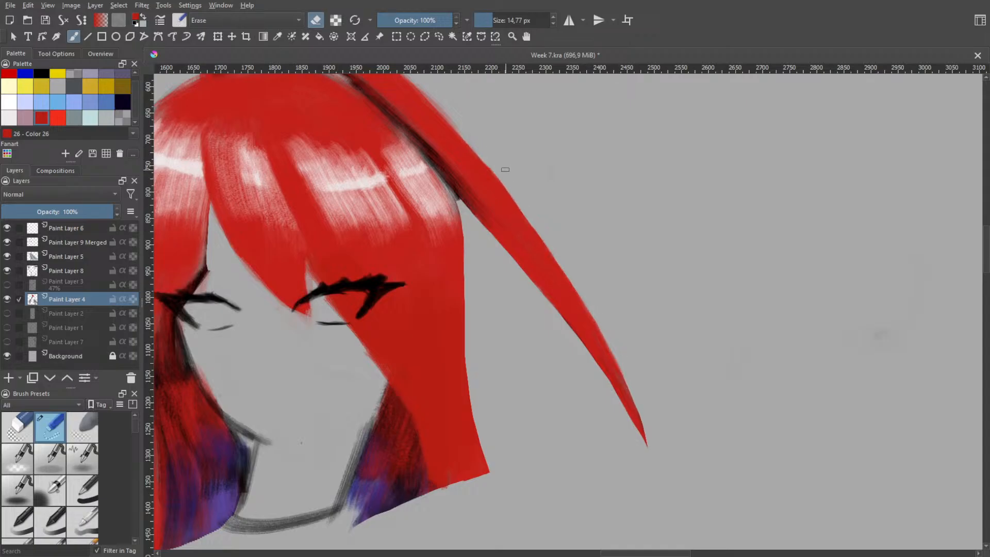
key(ctrl+z)
key(ctrl+z)
key(ctrl+z)
key(ctrl+z)
Switch from the eraser to the textured flat brush preset and set its size to 15.38 px
key(space)
scroll(505, 284, up, 2)
drag(493, 293, 630, 481)
right_click(539, 316)
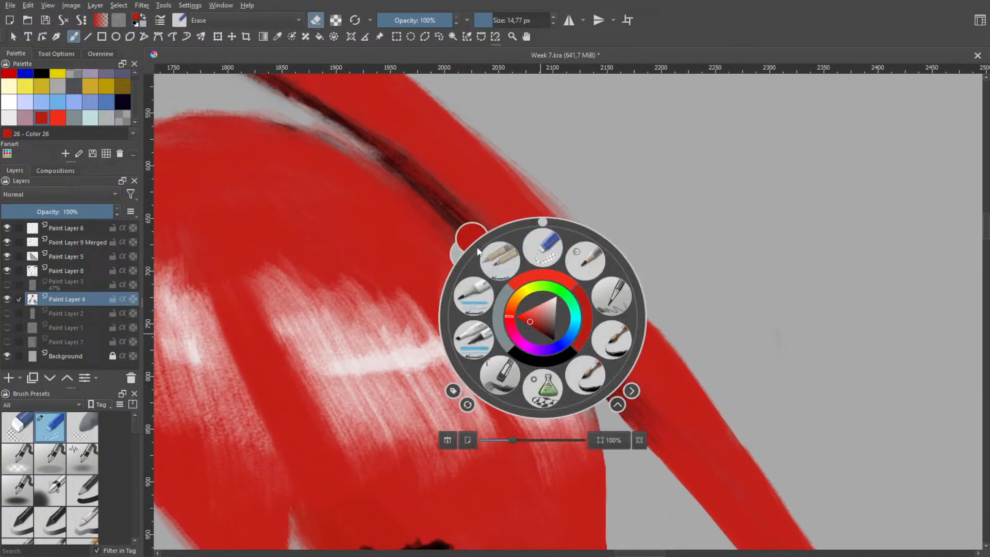
click(499, 315)
right_click(498, 323)
click(428, 228)
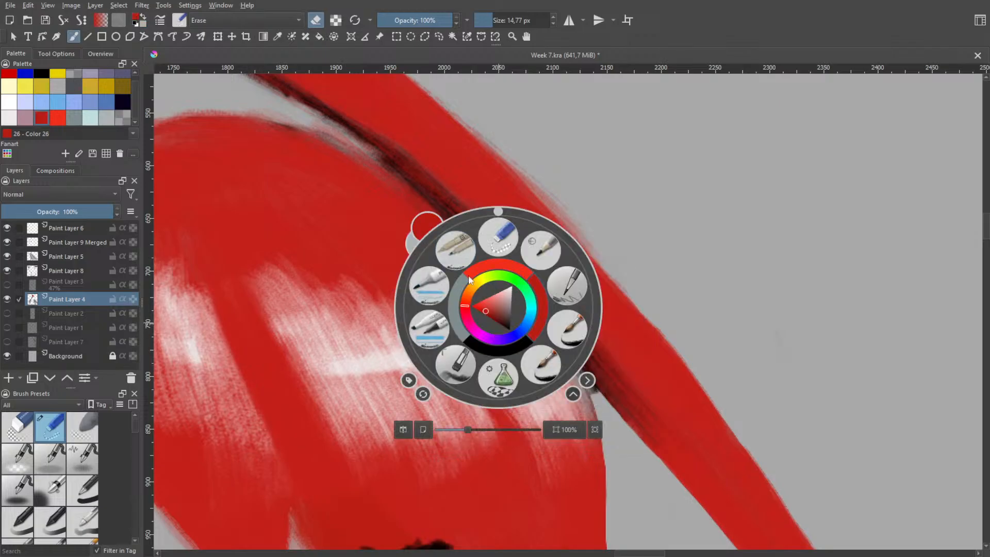
right_click(480, 312)
right_click(485, 326)
click(476, 377)
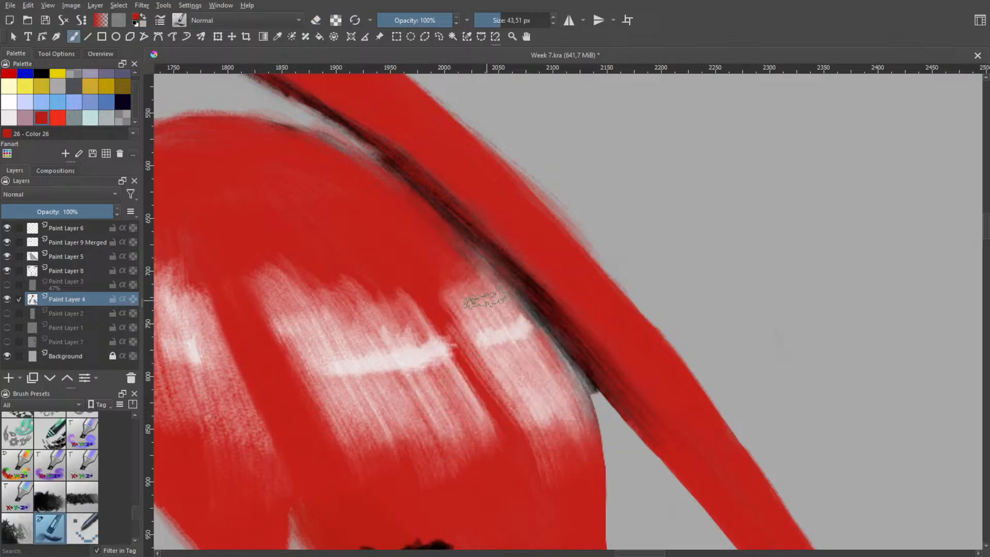
drag(520, 287, 522, 293)
drag(505, 306, 475, 266)
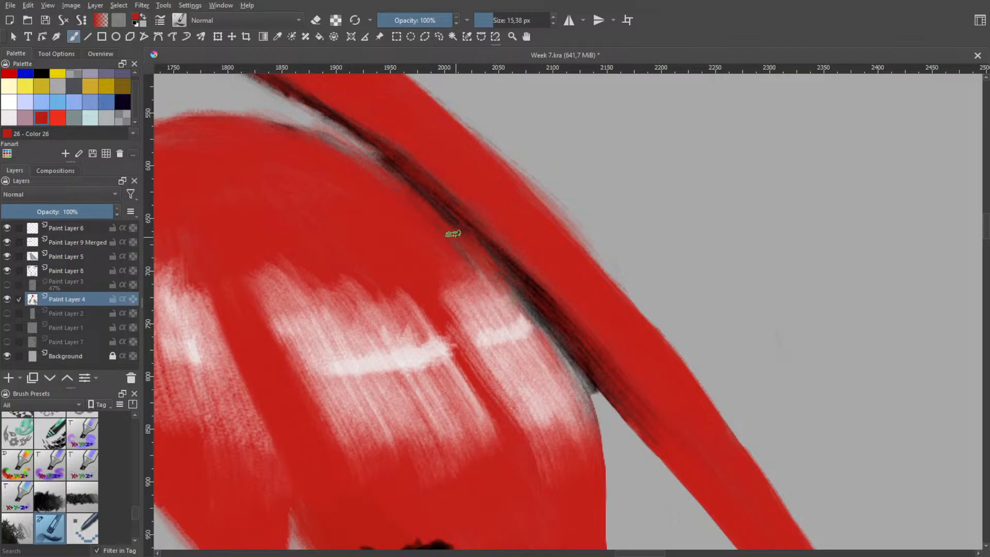
Paint Color 26 red over the dark seam between the crown of the hair and the long loose strand
drag(432, 209, 531, 299)
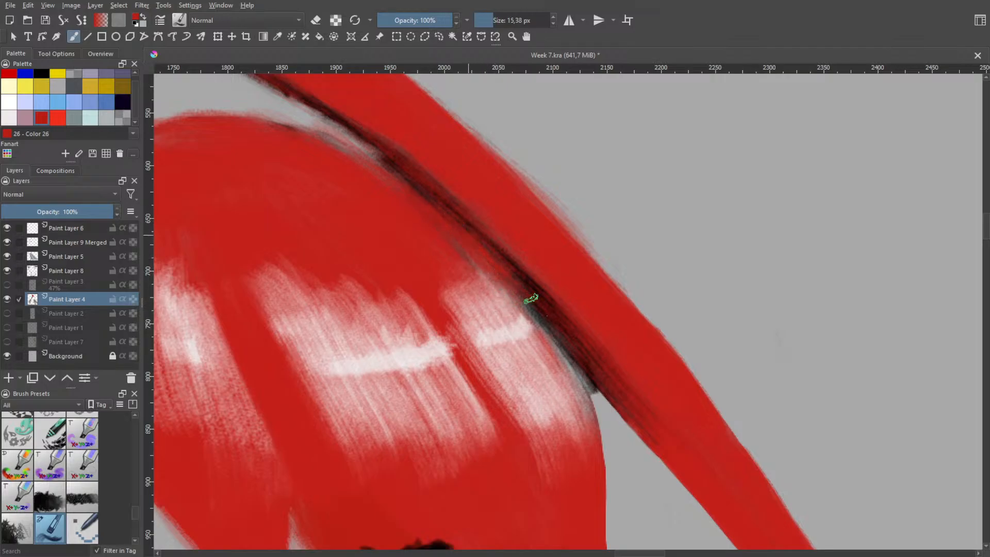
drag(483, 245, 557, 316)
mouse_move(528, 285)
mouse_down()
mouse_move(591, 365)
mouse_move(525, 280)
mouse_move(581, 377)
mouse_up()
mouse_move(556, 333)
mouse_down()
mouse_move(634, 415)
mouse_move(619, 397)
mouse_up()
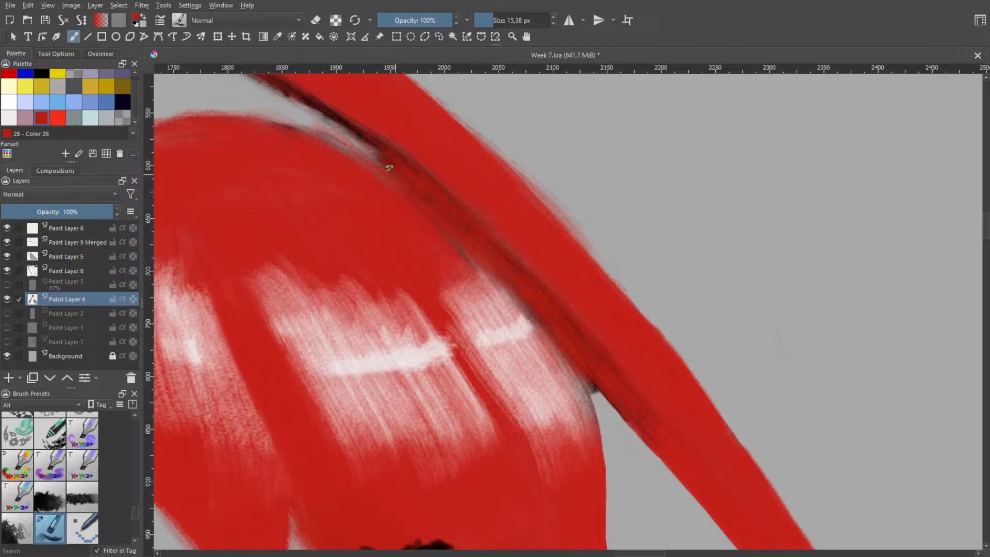
scroll(412, 160, down, 3)
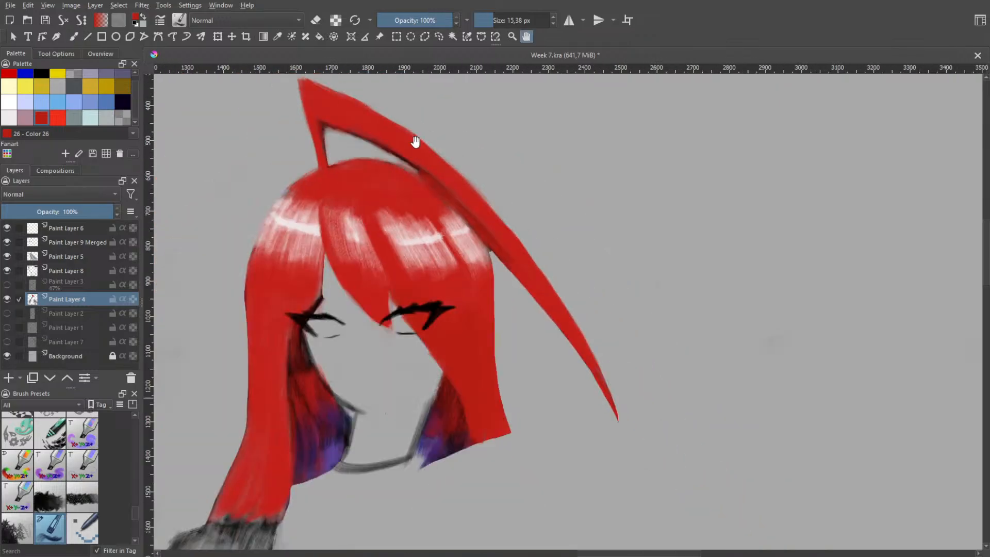
scroll(455, 175, up, 2)
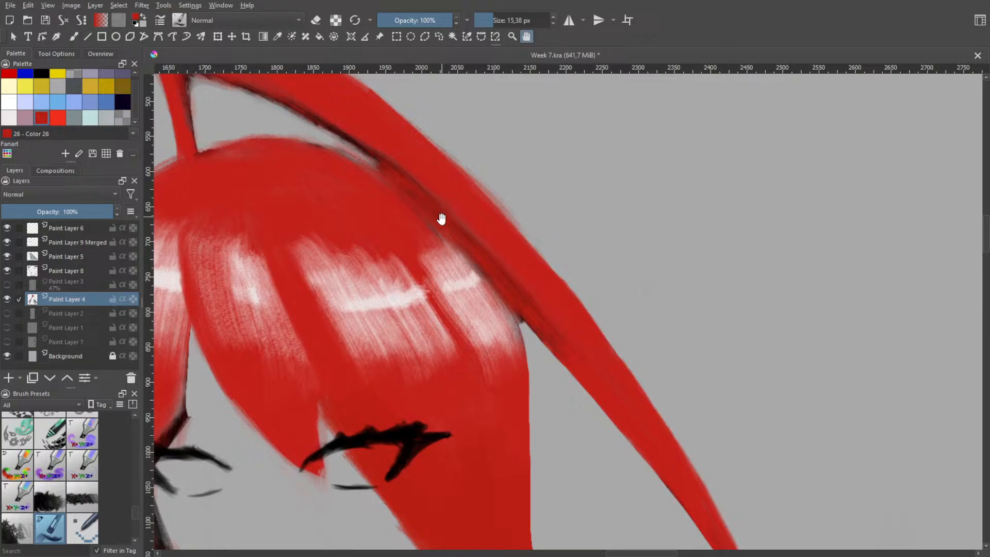
key(b)
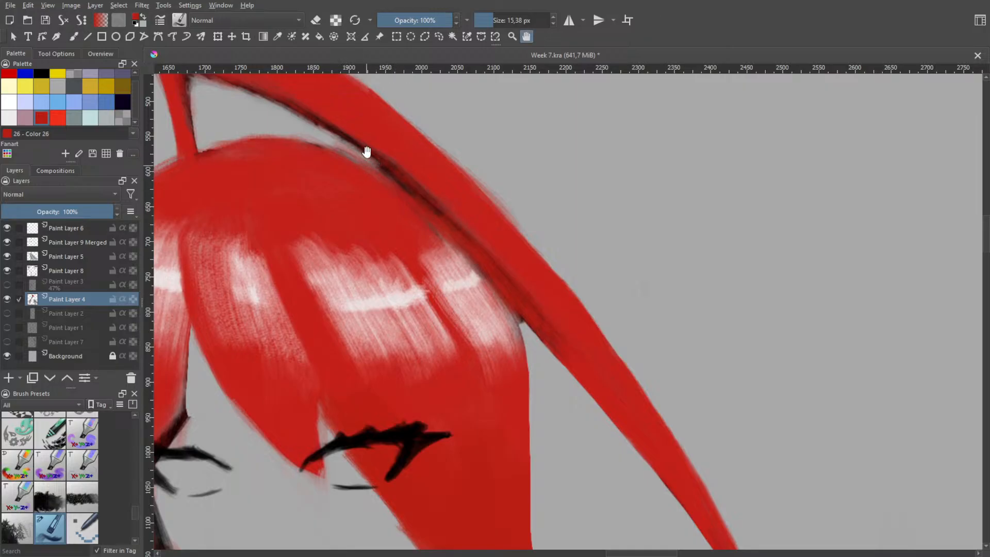
Cover the dark underside of the loose strand's arch with red, from the gap's upper corner down to the crown seam
drag(365, 150, 442, 214)
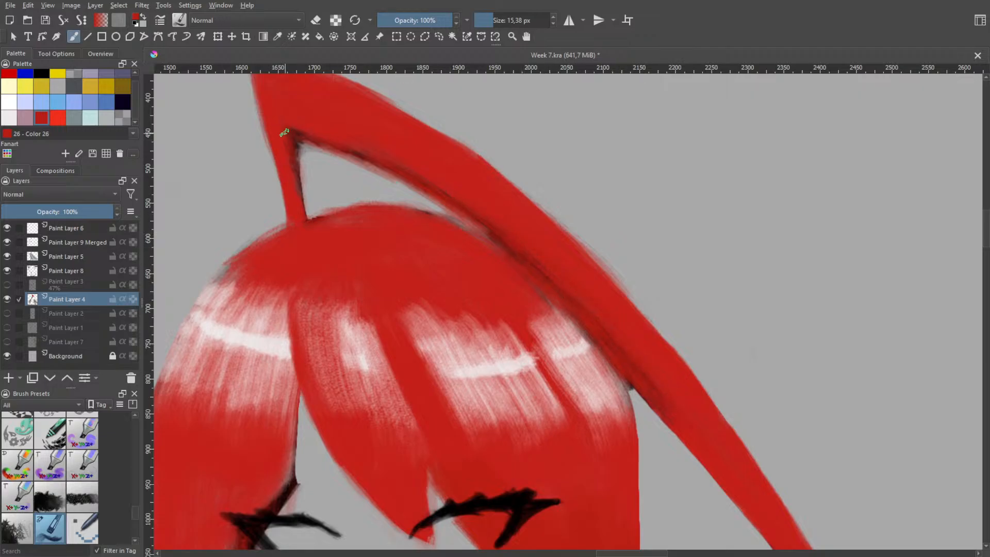
mouse_move(284, 133)
mouse_down()
mouse_move(325, 145)
mouse_move(466, 232)
mouse_up()
key(ctrl+z)
mouse_move(293, 149)
mouse_down()
mouse_move(396, 186)
mouse_move(478, 231)
mouse_up()
key(ctrl+z)
mouse_move(301, 147)
mouse_down()
mouse_move(384, 174)
mouse_move(346, 153)
mouse_move(362, 165)
mouse_up()
key(ctrl+z)
drag(309, 148, 375, 170)
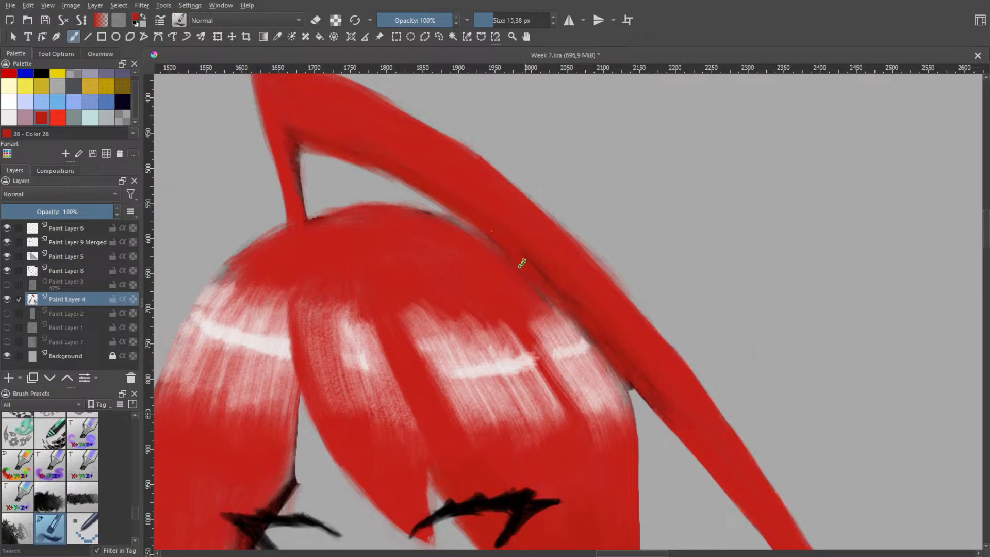
drag(433, 214, 489, 240)
key(bracketleft)
Paint over the dark inner edge of the loose strand's narrow base and thicken it with the brush at 21.44 px
key(p)
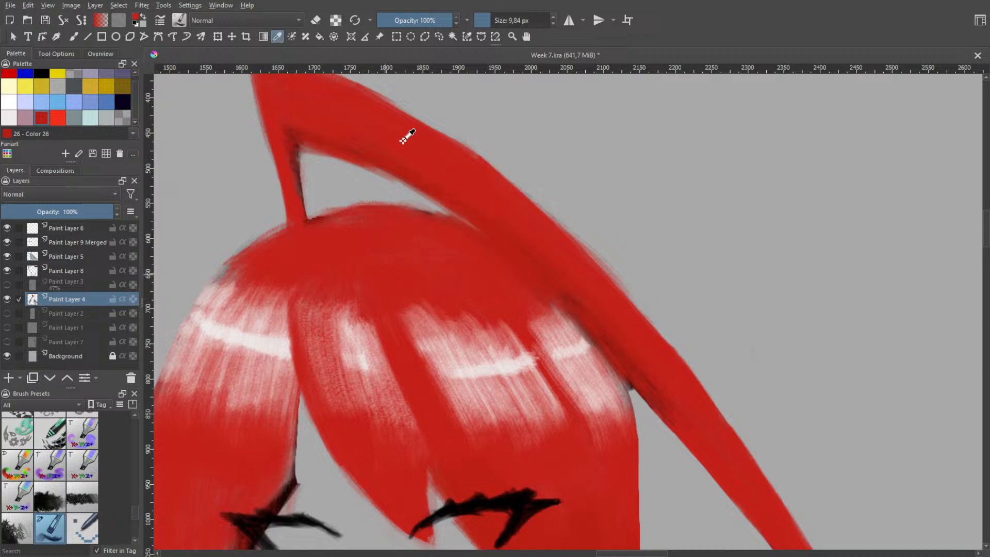
drag(325, 248, 288, 260)
drag(216, 461, 388, 250)
key(b)
right_click(333, 228)
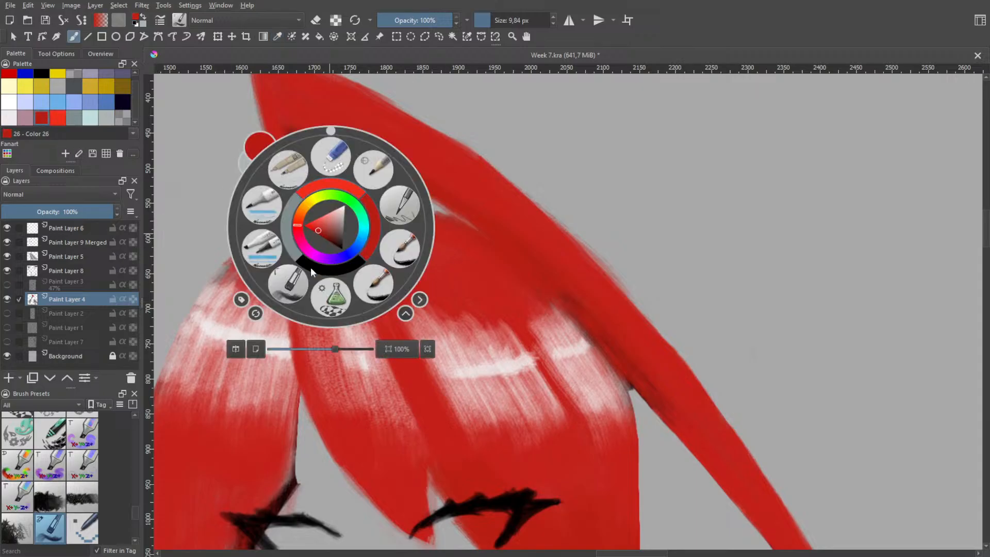
right_click(307, 229)
shift+drag(307, 197, 311, 191)
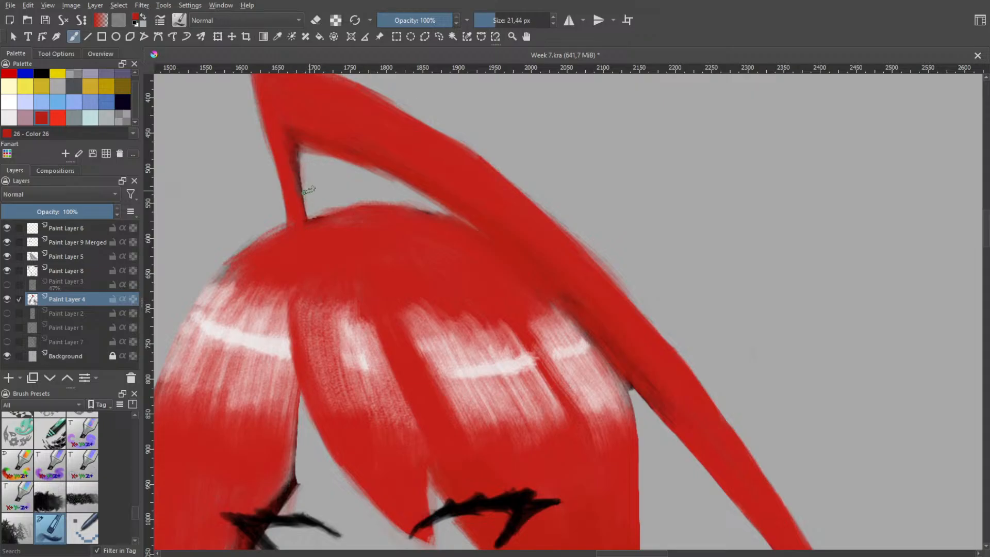
mouse_move(288, 116)
mouse_down()
mouse_move(308, 233)
mouse_move(289, 110)
mouse_move(309, 229)
mouse_move(289, 124)
mouse_move(305, 221)
mouse_up()
key(ctrl+z)
drag(266, 104, 288, 224)
key(ctrl+z)
mouse_move(274, 139)
mouse_down()
mouse_move(289, 226)
mouse_move(287, 213)
mouse_up()
key(ctrl+z)
drag(283, 174, 292, 227)
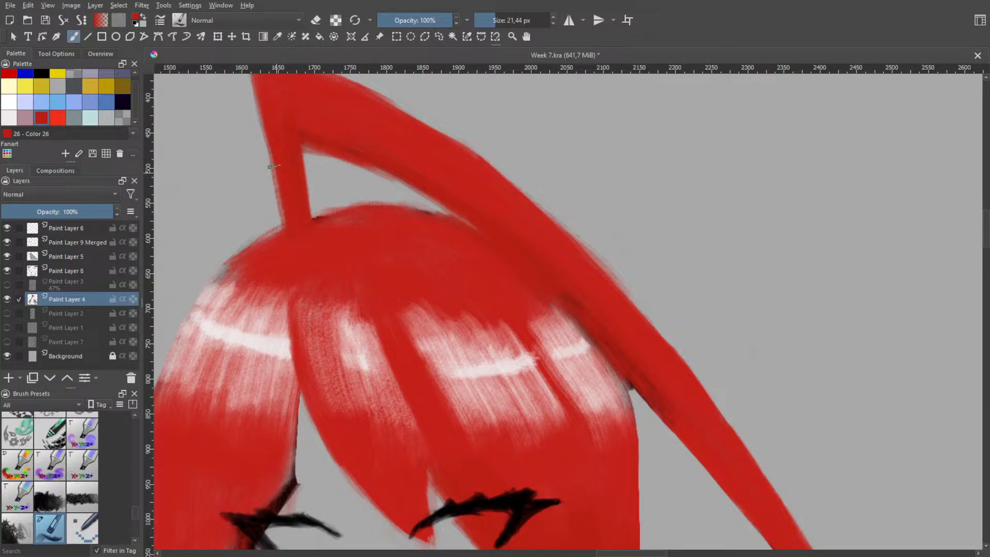
Try to thicken the outer edge of the loose strand's narrow base from its tip down to the crown
drag(274, 166, 288, 217)
drag(271, 143, 289, 244)
key(ctrl+z)
drag(268, 107, 283, 240)
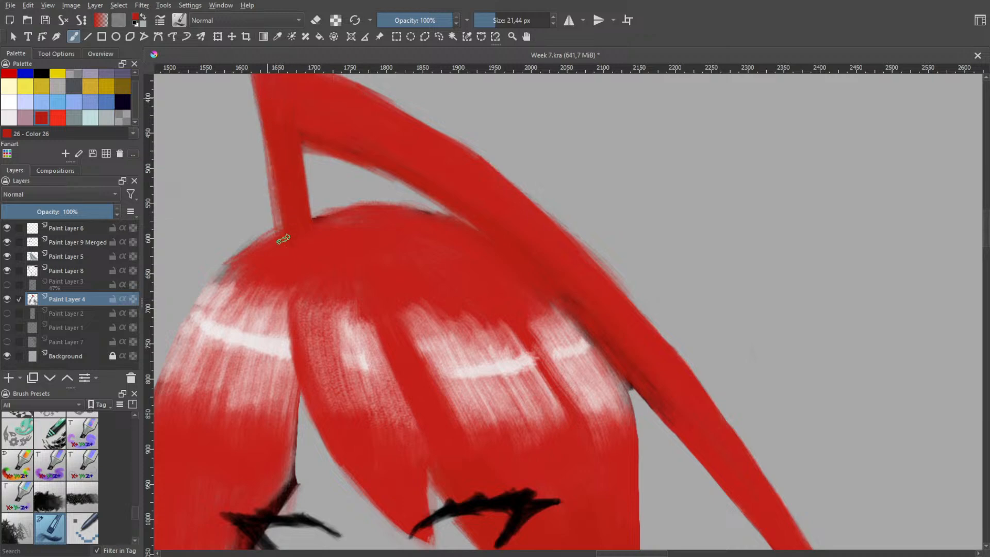
key(ctrl+z)
drag(263, 88, 289, 250)
key(ctrl+z)
Try extending the loose strand's tip outward and painting a wider, slanted red base from it down to the crown
scroll(308, 207, down, 2)
key(space)
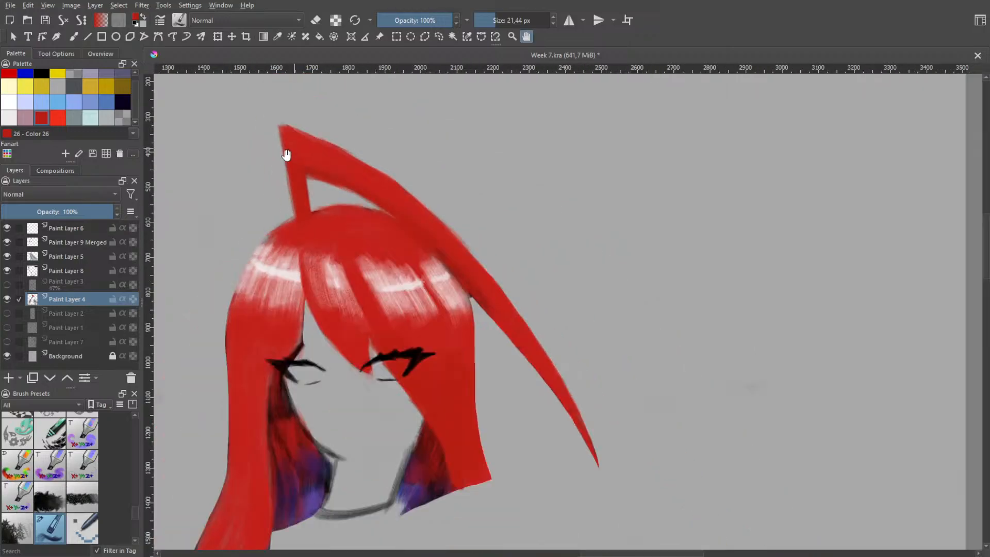
drag(310, 181, 355, 233)
scroll(341, 204, up, 2)
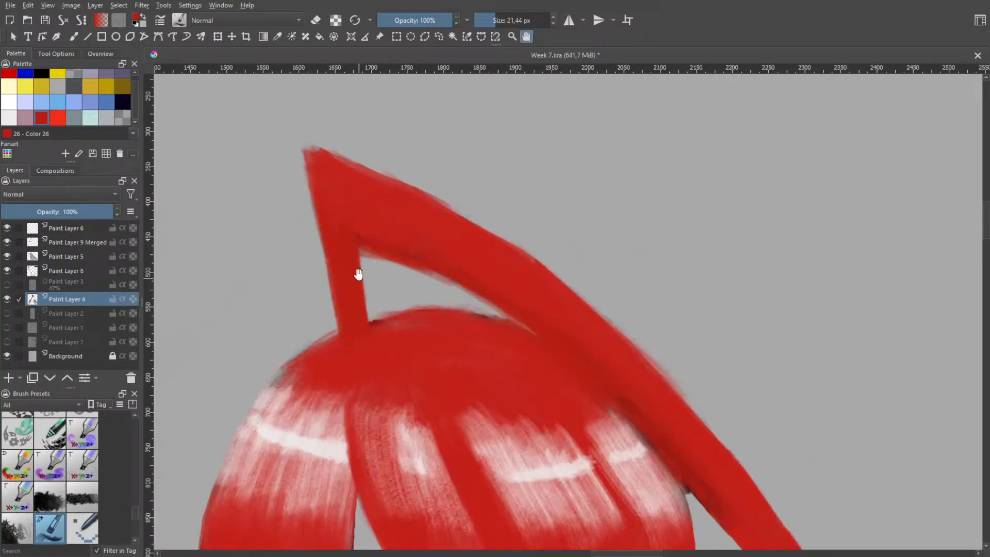
key(b)
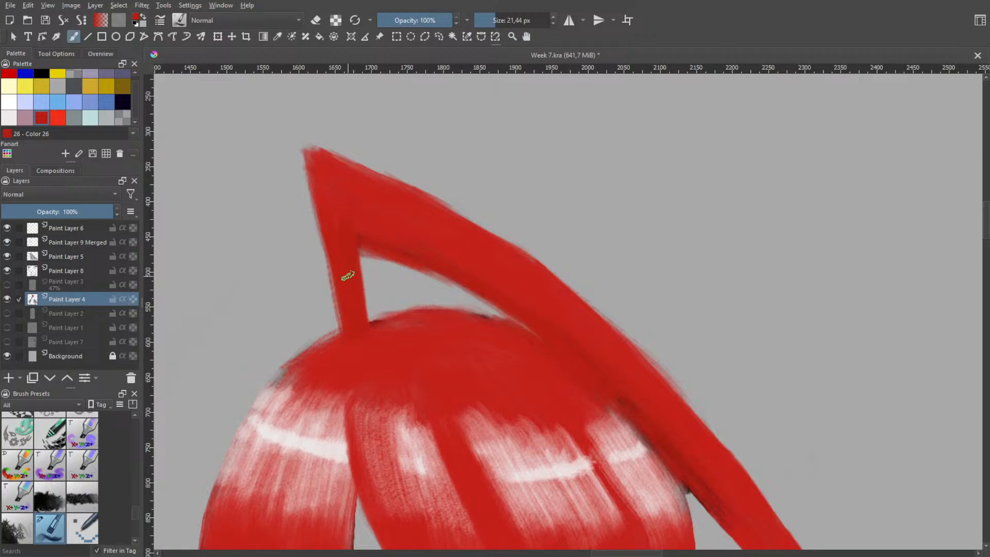
mouse_move(293, 157)
mouse_down()
mouse_move(362, 298)
mouse_move(390, 331)
mouse_up()
key(ctrl+z)
drag(290, 176, 393, 339)
drag(292, 199, 397, 337)
drag(284, 181, 391, 329)
drag(277, 174, 374, 306)
mouse_move(272, 161)
mouse_down()
mouse_move(312, 225)
mouse_move(275, 177)
mouse_move(320, 217)
mouse_move(285, 187)
mouse_move(273, 157)
mouse_move(364, 173)
mouse_up()
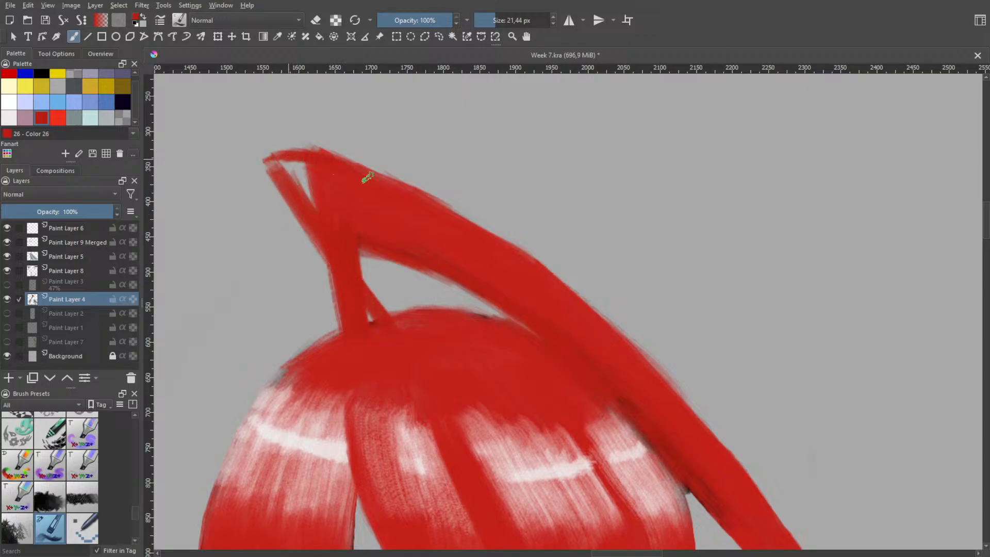
drag(287, 163, 312, 198)
mouse_move(312, 198)
mouse_down()
mouse_move(285, 168)
mouse_move(321, 194)
mouse_move(306, 172)
mouse_move(287, 170)
mouse_move(305, 199)
mouse_move(290, 172)
mouse_up()
Switch to the eraser at 14.77 px and try cutting away the old upright base beneath the slanted one
right_click(360, 254)
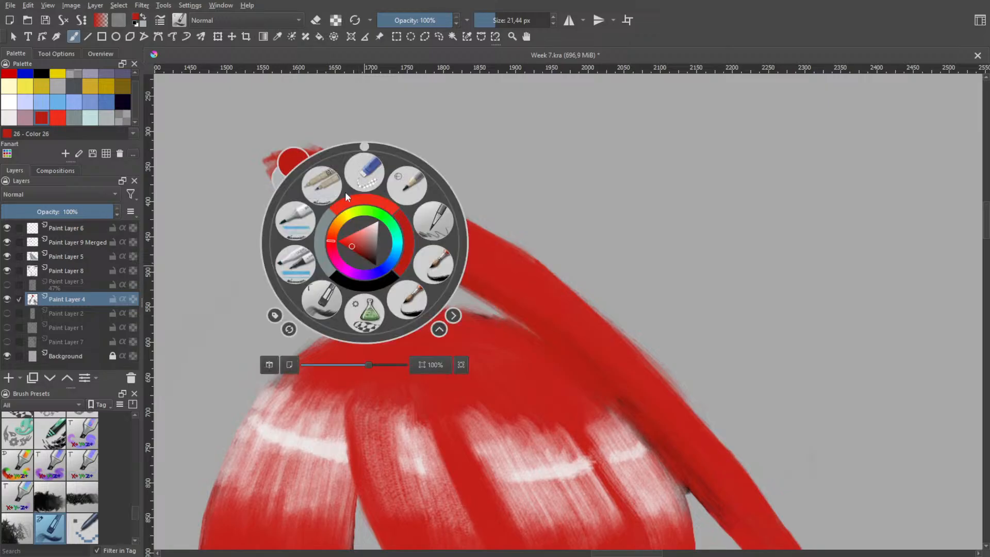
click(369, 166)
drag(326, 273, 369, 315)
key(ctrl+z)
key(ctrl+z)
key(ctrl+z)
drag(330, 277, 368, 319)
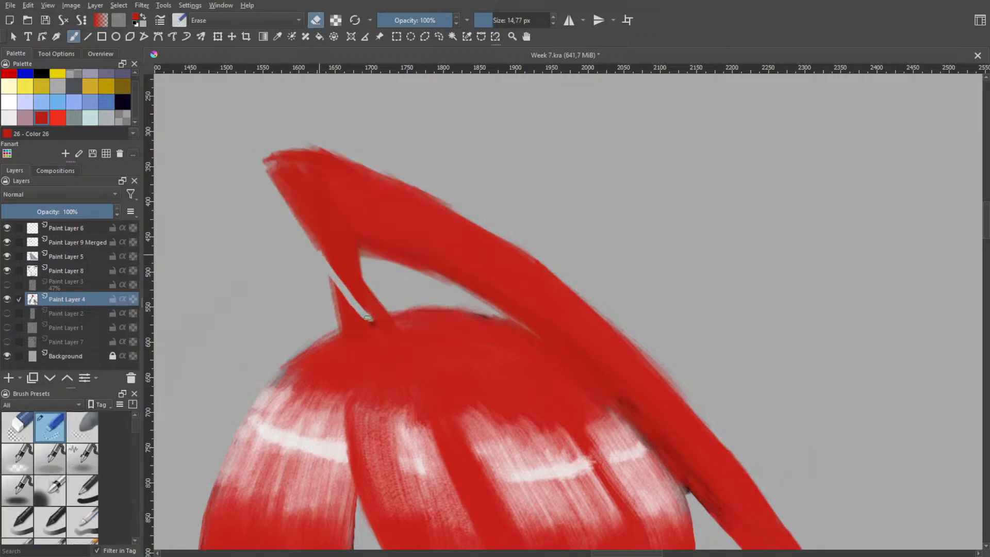
key(ctrl+z)
drag(320, 254, 355, 307)
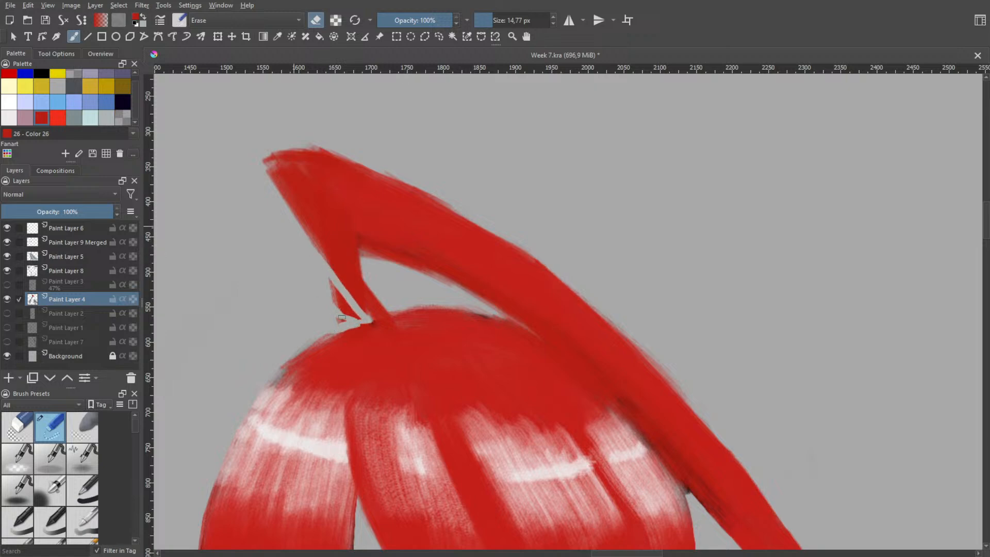
drag(333, 293, 360, 319)
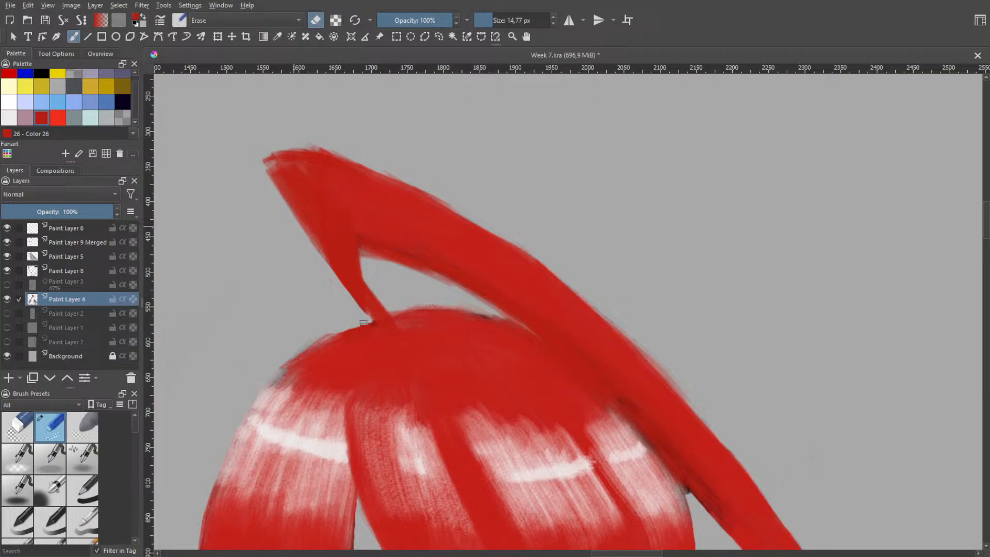
Examine the loose strand's arch and root on the full-body reference character, comparing it with the painted hair
key(space)
scroll(332, 276, down, 3)
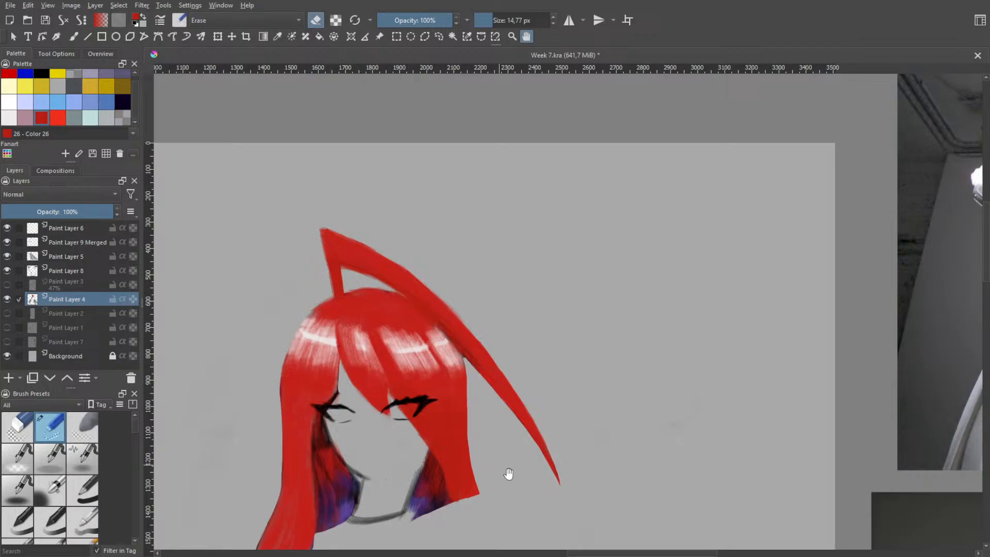
scroll(512, 434, down, 3)
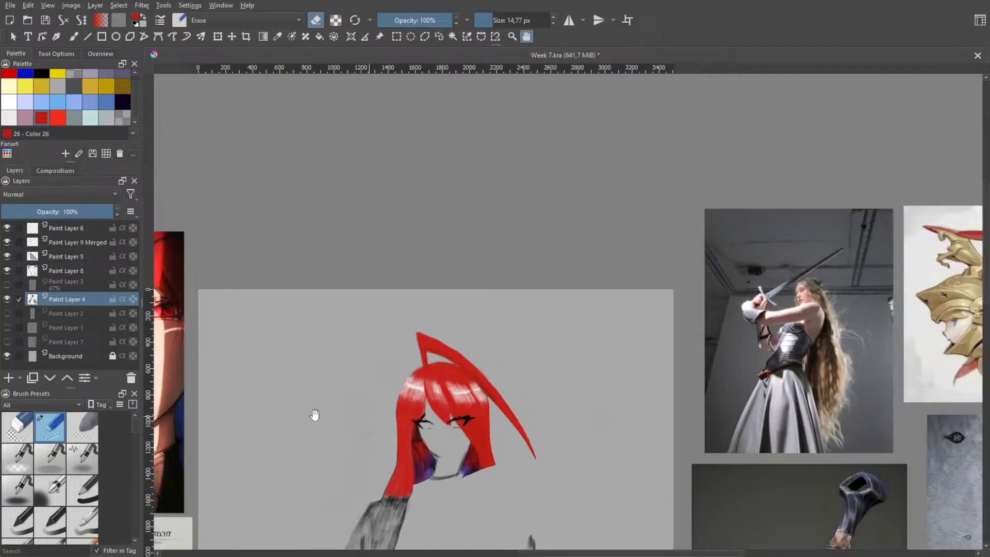
drag(314, 413, 520, 346)
drag(344, 365, 457, 303)
scroll(317, 142, up, 3)
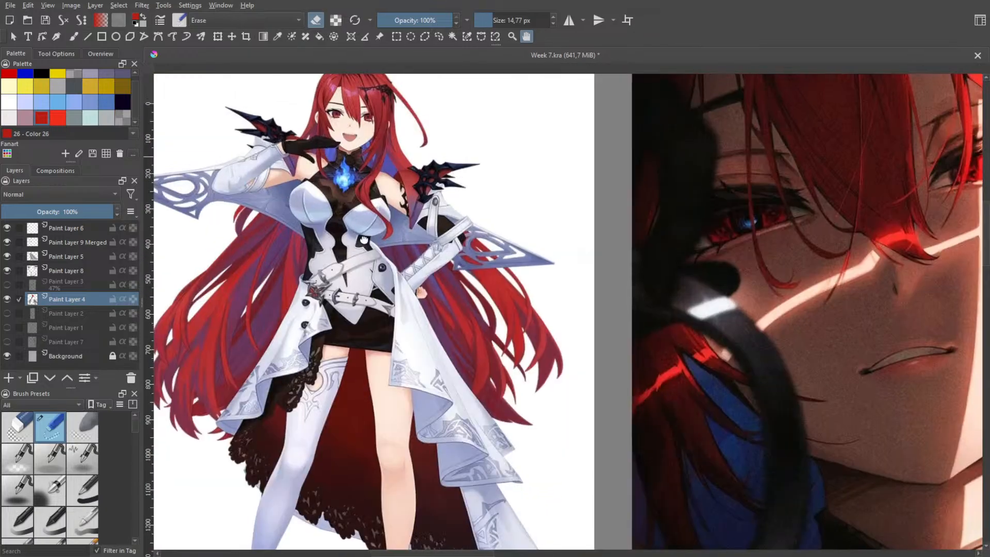
drag(320, 141, 365, 351)
scroll(387, 259, up, 4)
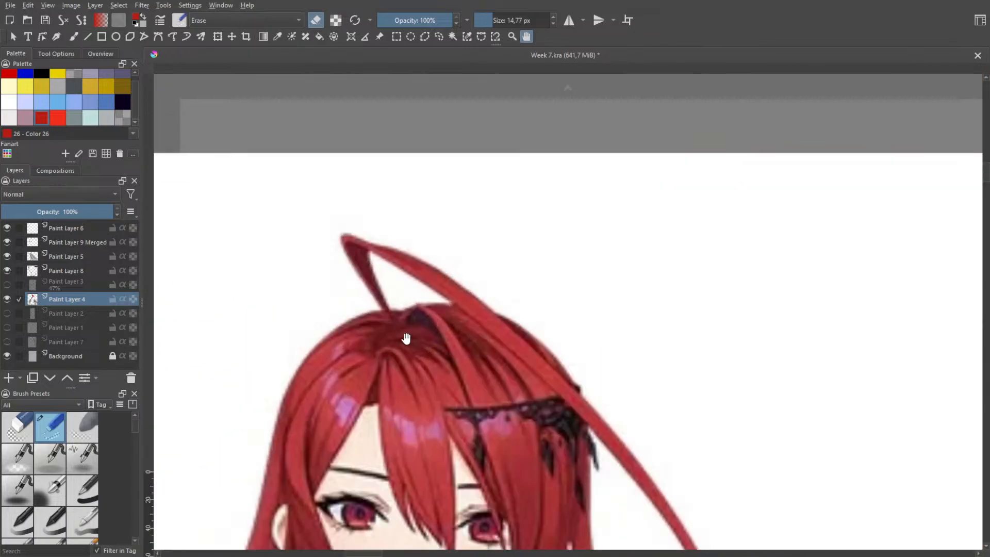
scroll(462, 315, down, 3)
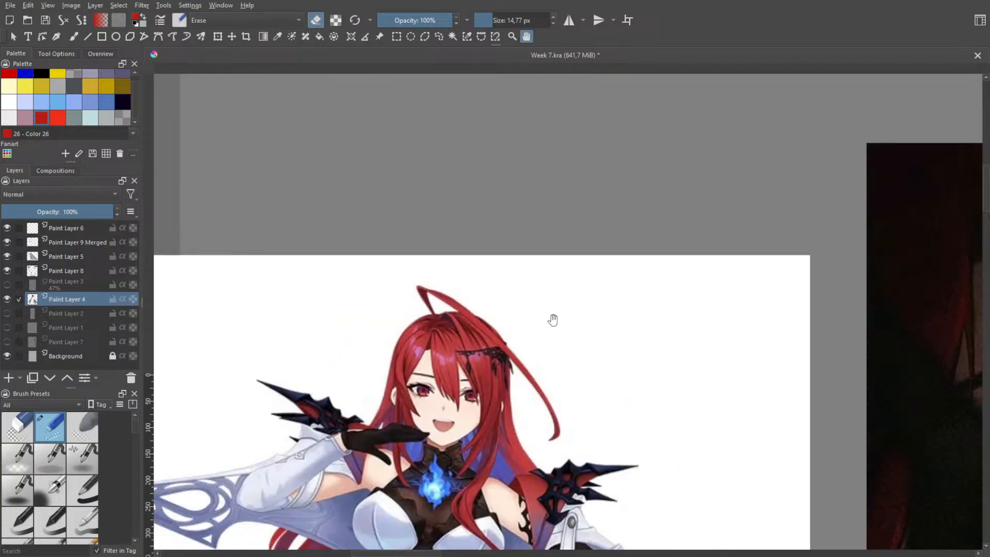
scroll(599, 341, down, 2)
drag(946, 381, 681, 283)
drag(830, 309, 497, 246)
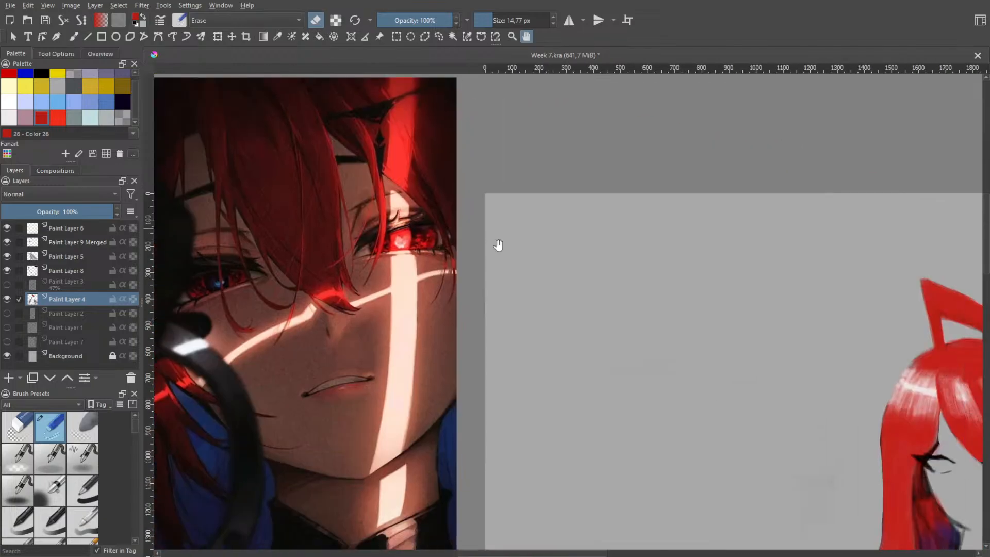
drag(681, 281, 382, 239)
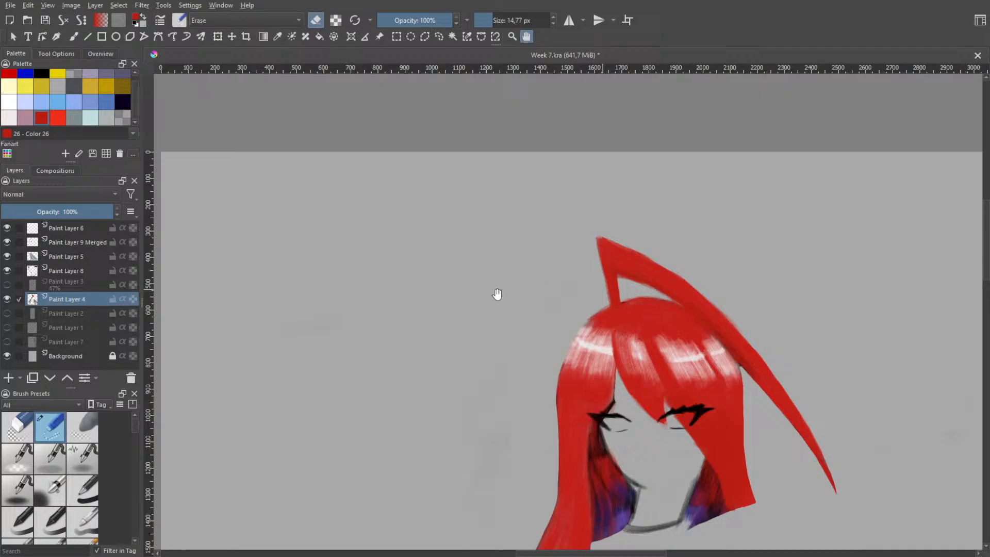
Recheck the thickness and fold of the loose strand in the enlarged reference before returning to the painted head
scroll(497, 294, down, 2)
drag(260, 264, 434, 271)
drag(233, 225, 340, 230)
scroll(333, 209, up, 3)
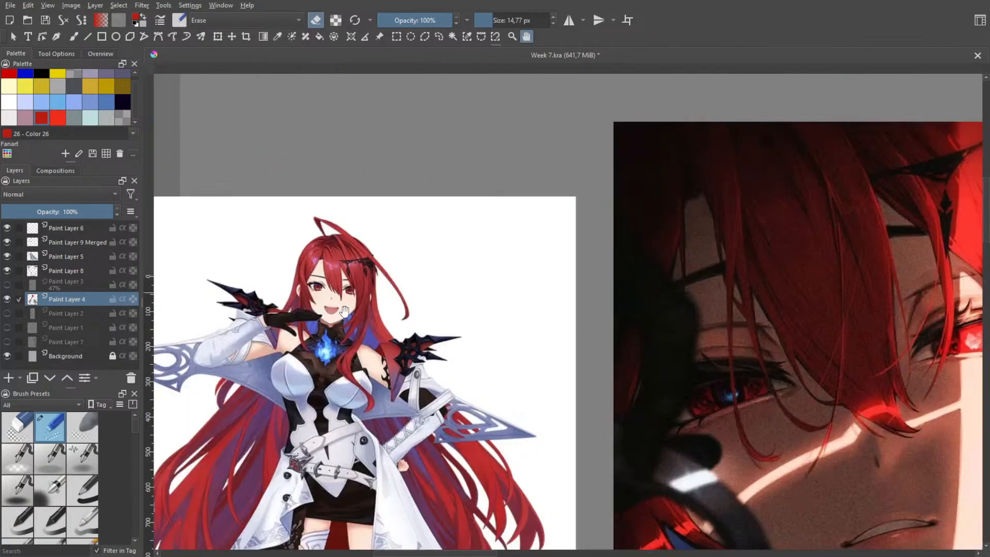
scroll(345, 311, up, 4)
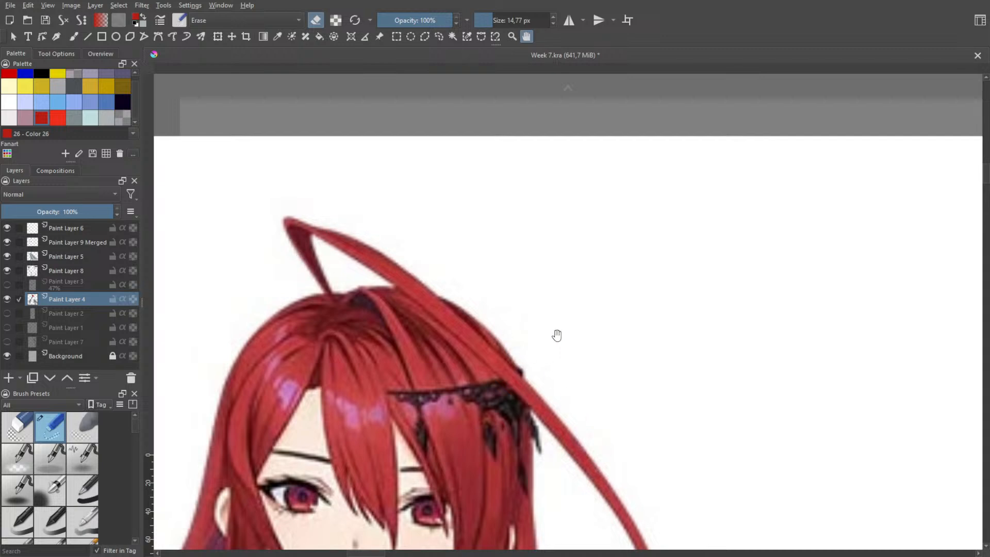
scroll(557, 332, down, 3)
drag(690, 311, 292, 257)
drag(738, 258, 253, 264)
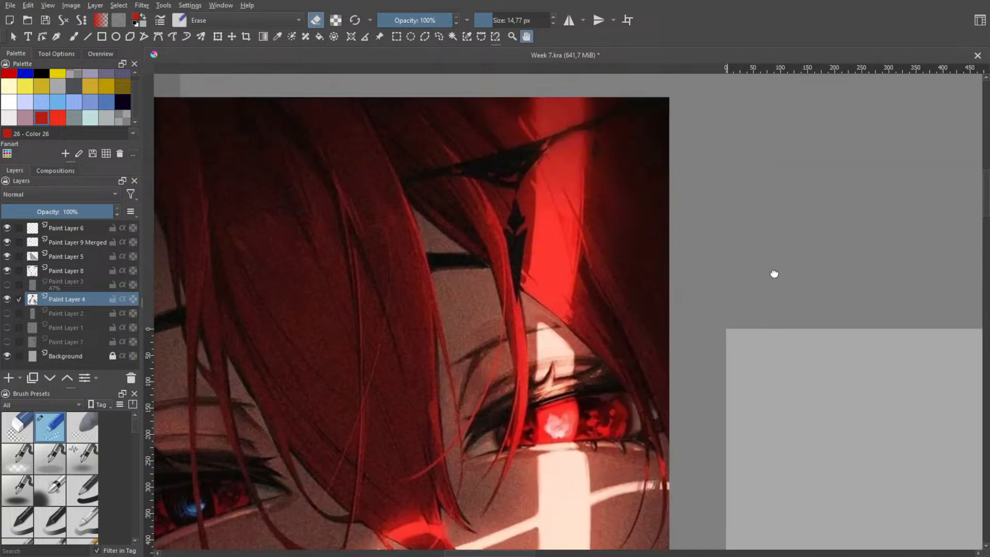
drag(774, 273, 304, 258)
drag(692, 330, 499, 106)
scroll(606, 256, down, 4)
drag(710, 233, 493, 225)
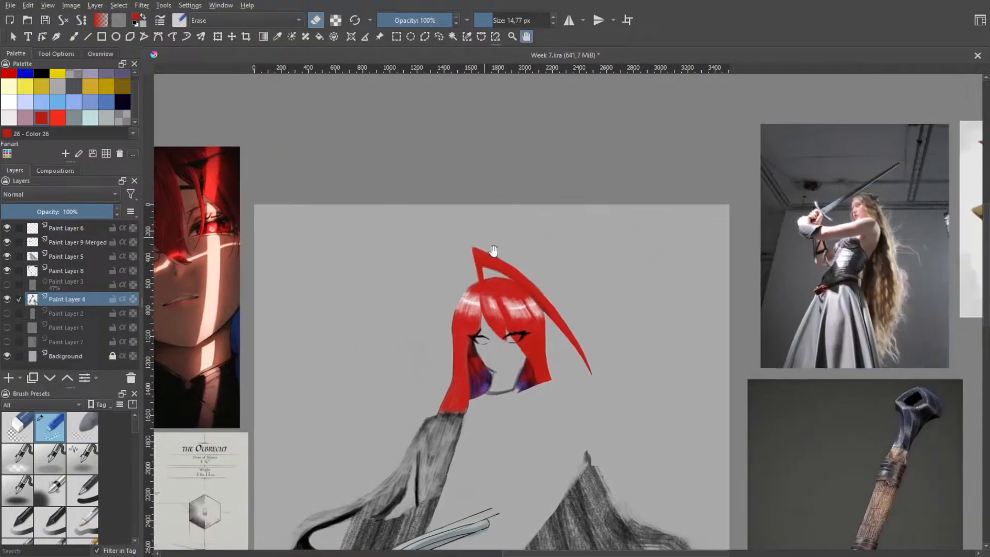
Set the eraser size to 127.39 px and erase the arch's upper edge to lower the peak and slim the loose strand
scroll(493, 250, up, 5)
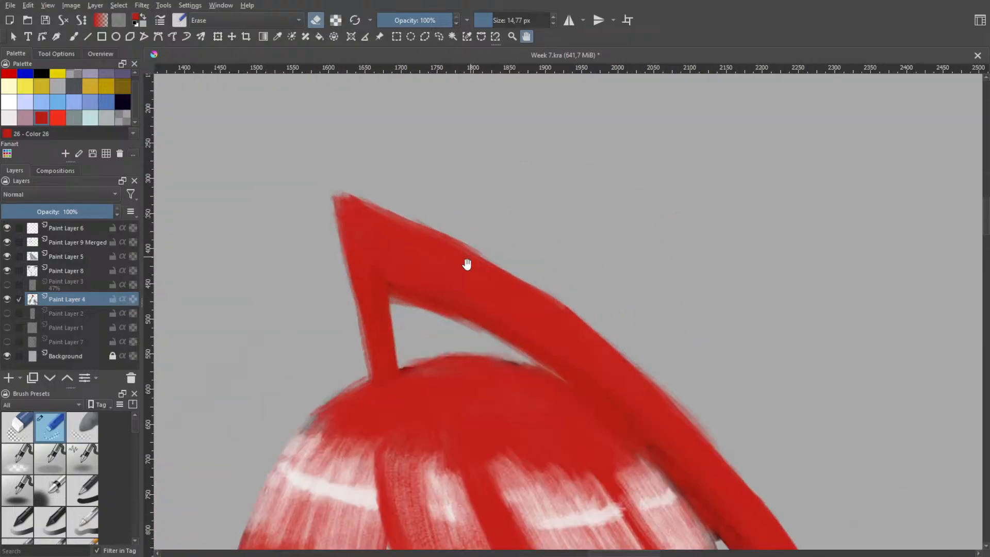
scroll(481, 227, down, 1)
key(b)
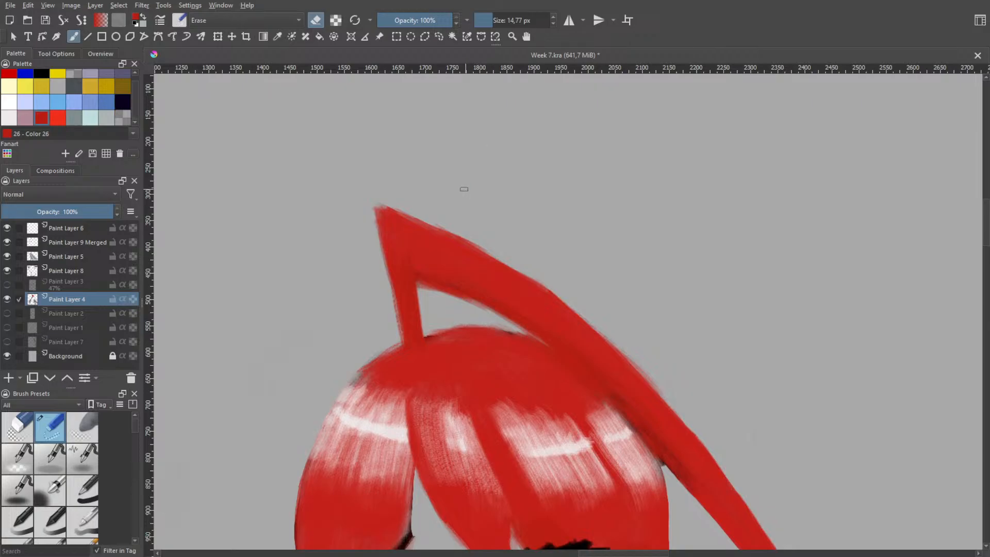
shift+drag(464, 189, 492, 183)
mouse_move(351, 178)
mouse_down()
mouse_move(502, 233)
mouse_move(347, 197)
mouse_move(525, 249)
mouse_up()
mouse_move(327, 234)
mouse_down()
mouse_move(387, 228)
mouse_move(528, 254)
mouse_up()
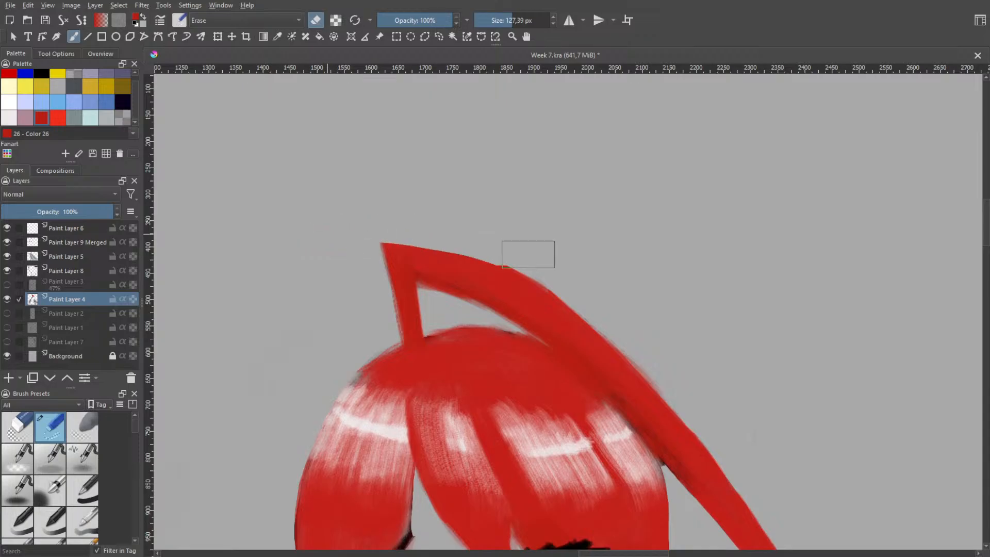
mouse_move(332, 250)
mouse_down()
mouse_move(402, 243)
mouse_move(531, 269)
mouse_move(622, 306)
mouse_move(697, 360)
mouse_up()
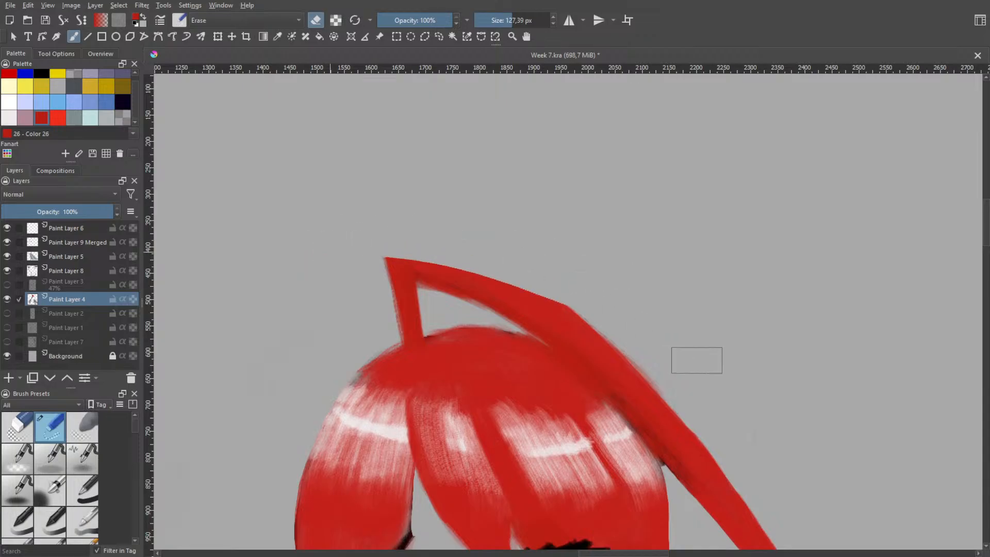
Try shaving more off the loose strand's outer edge along its downward sweep toward the pointed end
mouse_move(389, 248)
mouse_down()
mouse_move(458, 254)
mouse_move(582, 303)
mouse_move(699, 382)
mouse_up()
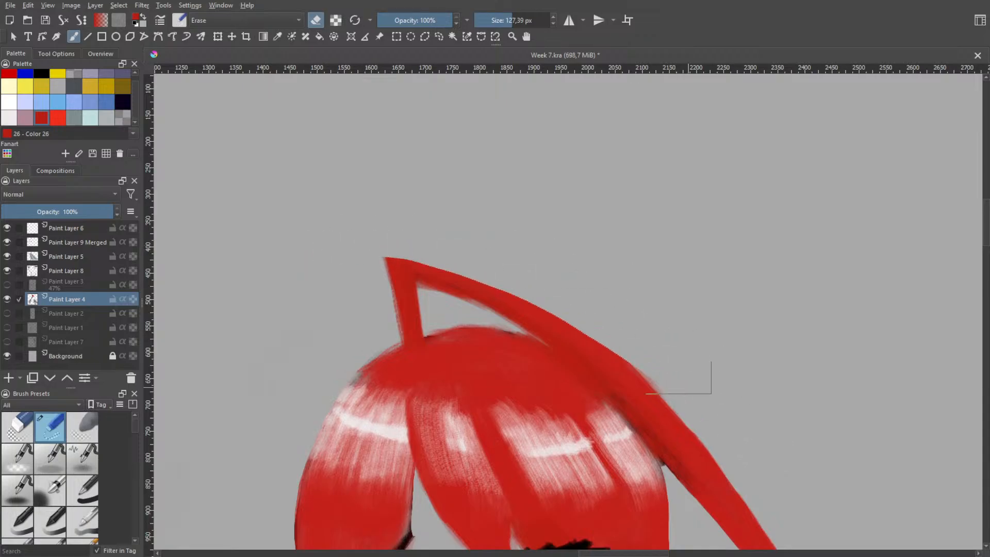
mouse_move(434, 228)
mouse_down()
mouse_move(605, 341)
mouse_move(721, 457)
mouse_up()
key(ctrl+z)
key(minus)
drag(694, 312, 502, 252)
key(b)
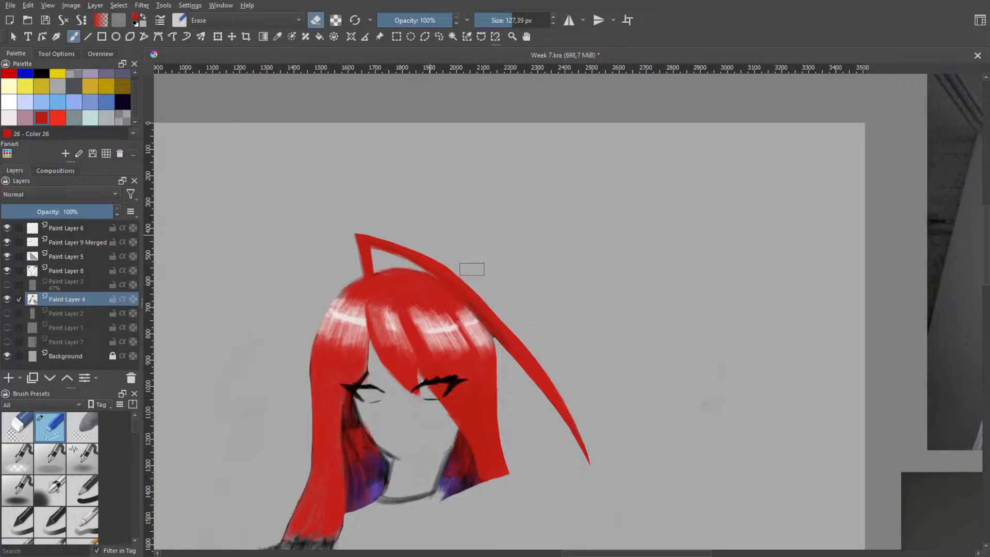
mouse_move(472, 269)
mouse_down()
mouse_move(538, 347)
mouse_move(601, 461)
mouse_move(605, 484)
mouse_up()
key(space)
scroll(608, 403, down, 3)
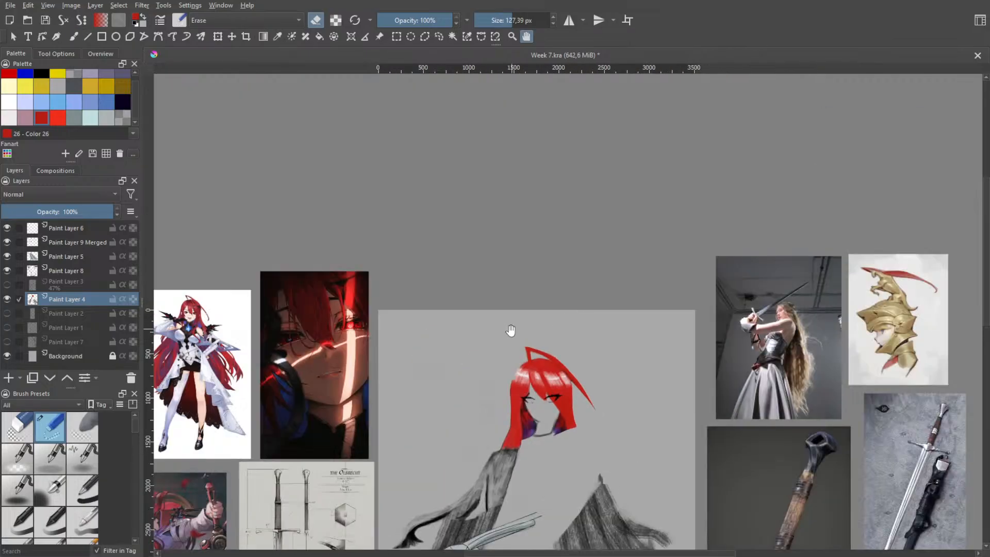
key(ctrl+z)
Erase the loose strand's narrow upright base and switch back to the textured flat brush at 21.44 px
scroll(578, 412, up, 4)
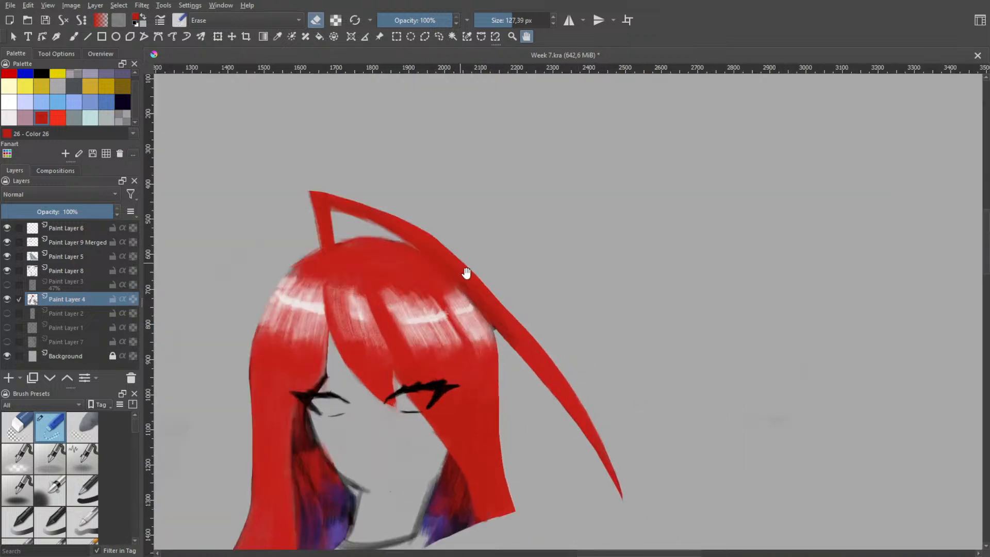
scroll(367, 171, up, 1)
drag(340, 222, 389, 270)
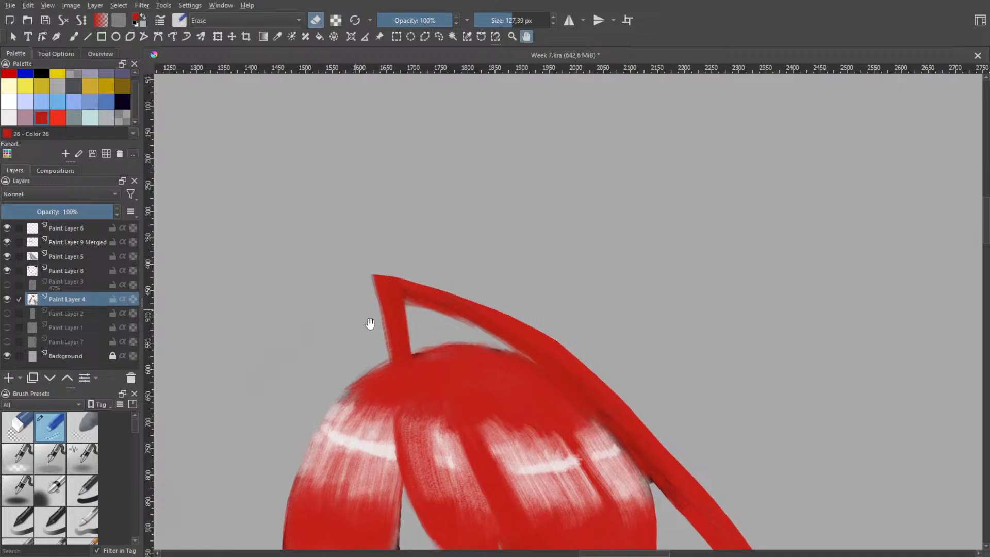
mouse_move(366, 350)
mouse_down()
mouse_move(389, 336)
mouse_move(362, 349)
mouse_move(390, 338)
mouse_move(347, 350)
mouse_move(391, 339)
mouse_move(360, 341)
mouse_move(390, 330)
mouse_move(357, 310)
mouse_move(406, 327)
mouse_move(380, 329)
mouse_up()
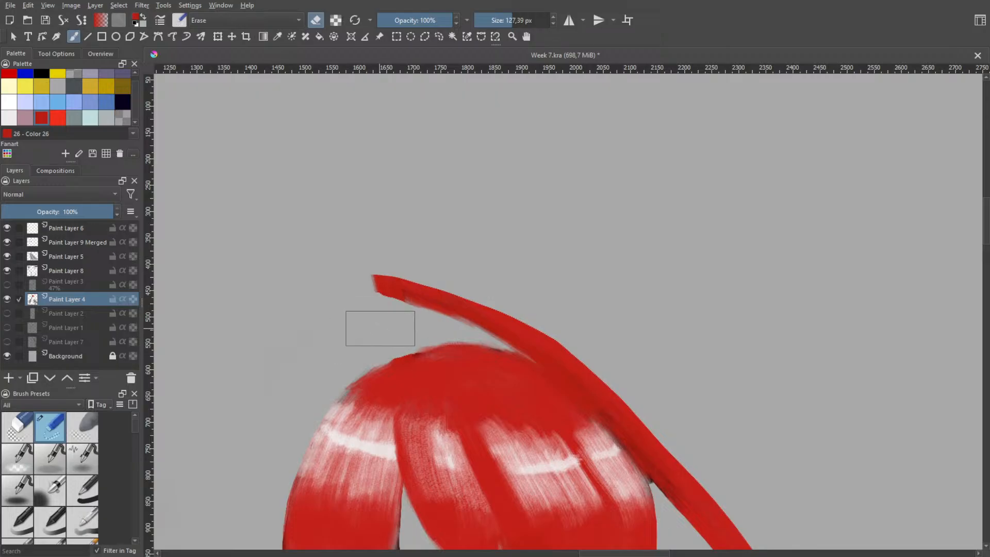
right_click(386, 312)
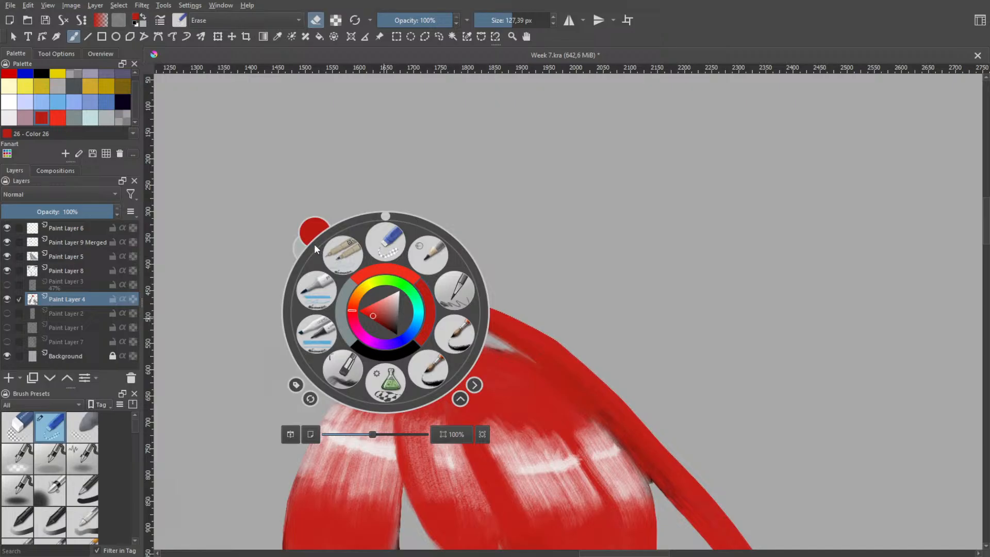
click(347, 365)
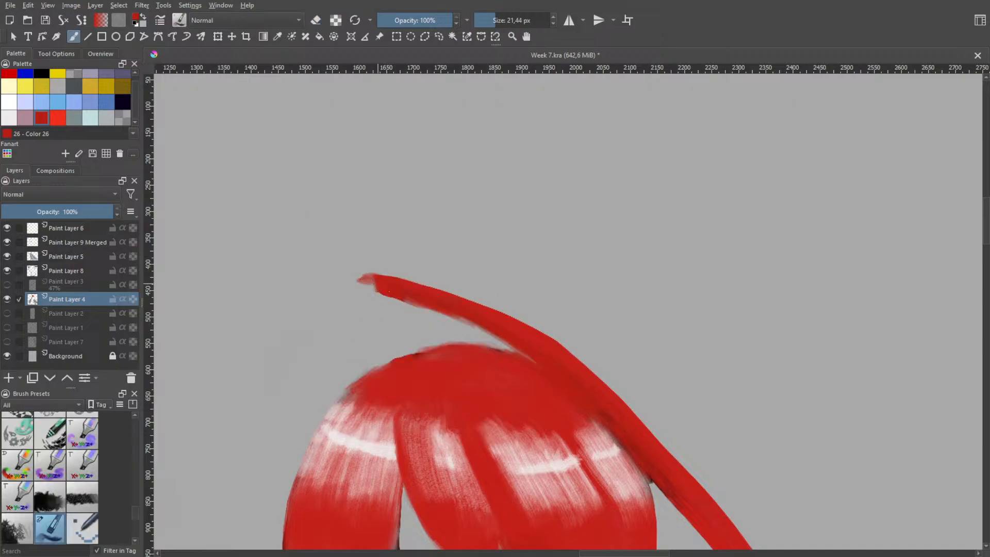
Try sketching a wide red loop that curves from the strand's cut end back to the crown
key(ctrl+z)
mouse_move(375, 281)
mouse_down()
mouse_move(362, 285)
mouse_move(421, 335)
mouse_move(385, 287)
mouse_move(405, 316)
mouse_up()
key(ctrl+z)
key(ctrl+z)
mouse_move(413, 351)
mouse_down()
mouse_move(363, 283)
mouse_move(415, 332)
mouse_move(359, 316)
mouse_move(412, 317)
mouse_move(416, 349)
mouse_move(419, 314)
mouse_up()
key(ctrl+z)
key(ctrl+z)
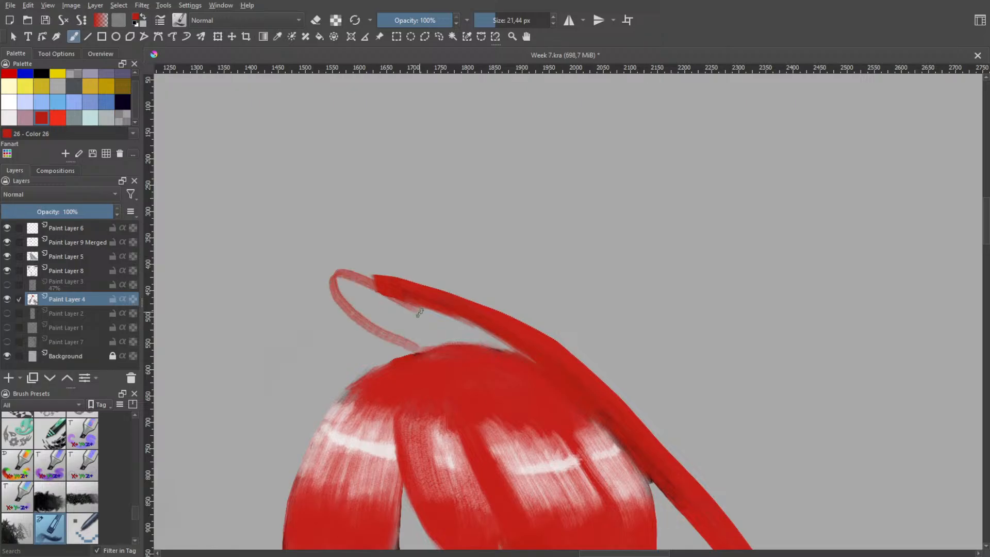
key(ctrl+z)
Paint a narrow, curved red base that rounds the strand's cut end and joins it to the crown
mouse_move(420, 349)
mouse_down()
mouse_move(359, 292)
mouse_move(375, 278)
mouse_up()
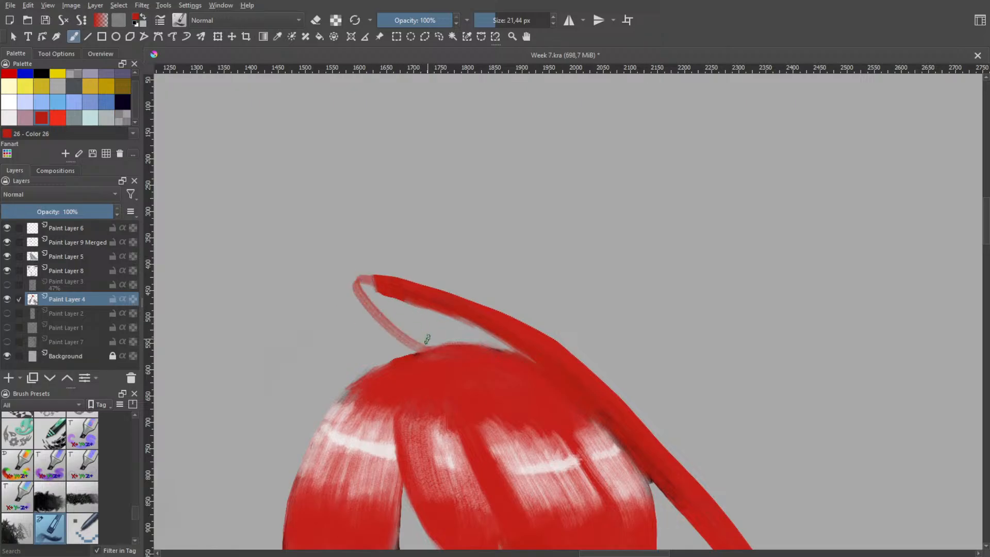
key(ctrl+z)
drag(432, 349, 367, 279)
key(ctrl+z)
mouse_move(436, 347)
mouse_down()
mouse_move(364, 299)
mouse_move(372, 277)
mouse_move(394, 330)
mouse_move(397, 292)
mouse_move(376, 288)
mouse_move(427, 347)
mouse_up()
key(ctrl+z)
key(ctrl+z)
drag(366, 292, 427, 353)
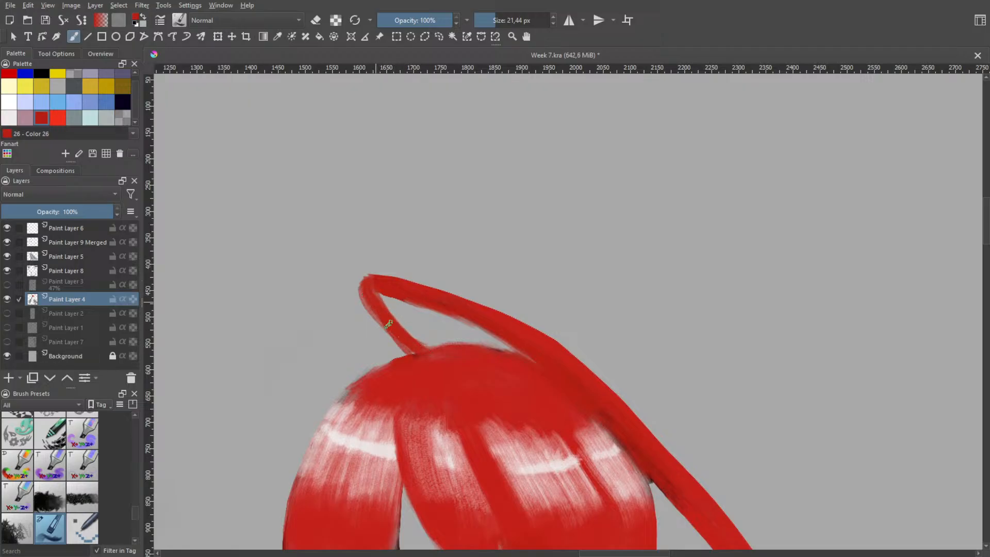
Thicken the loose strand's curved base along its inner edge with red strokes running down to the crown
drag(376, 290, 431, 351)
key(ctrl+z)
key(ctrl+z)
drag(382, 294, 439, 352)
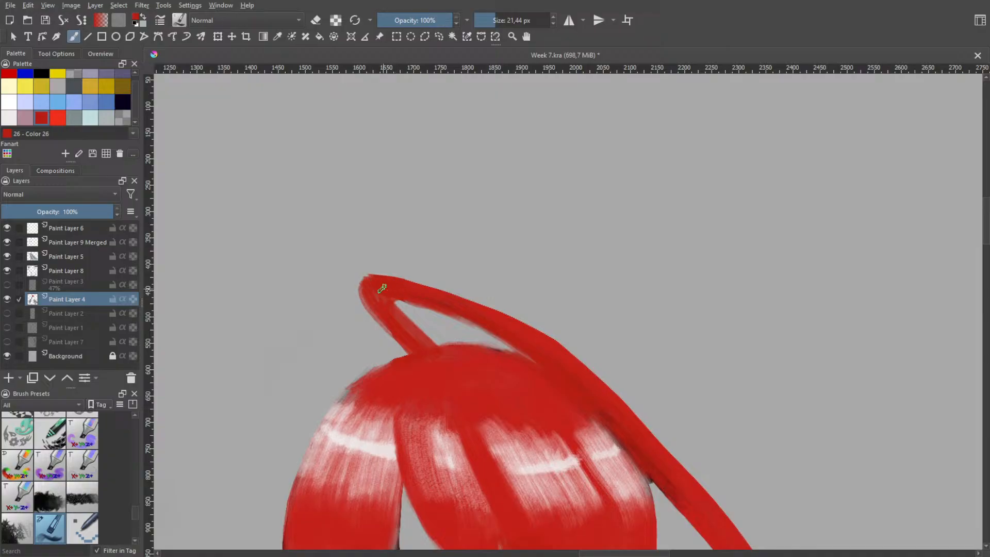
Switch to the eraser at 67.61 px and trim the ragged outer side of the strand's bend
scroll(400, 291, down, 4)
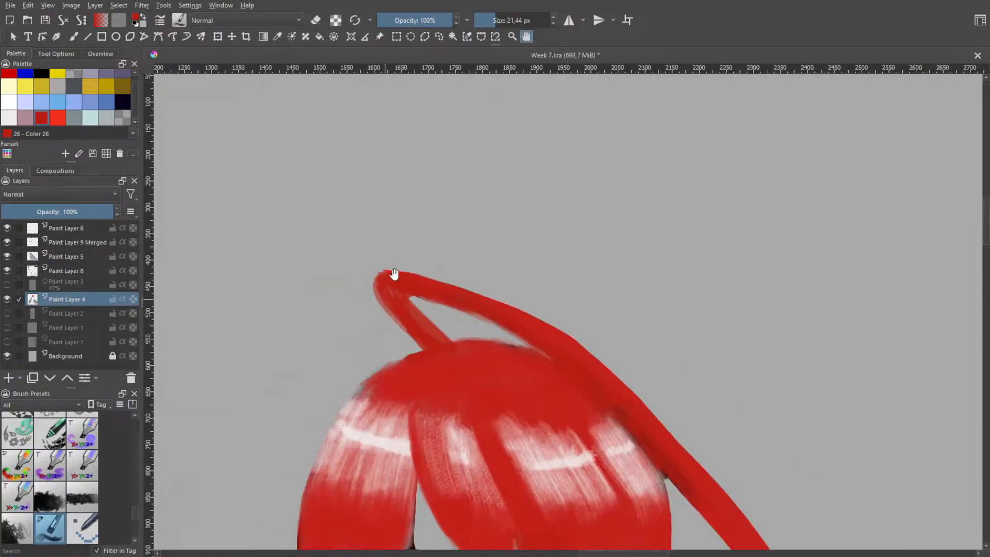
scroll(401, 272, up, 4)
key(b)
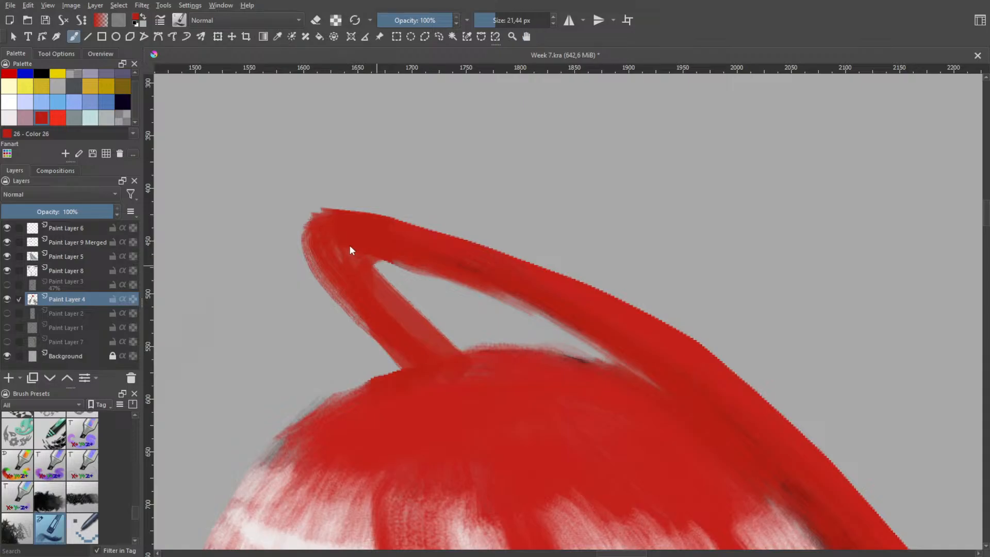
right_click(361, 258)
click(374, 191)
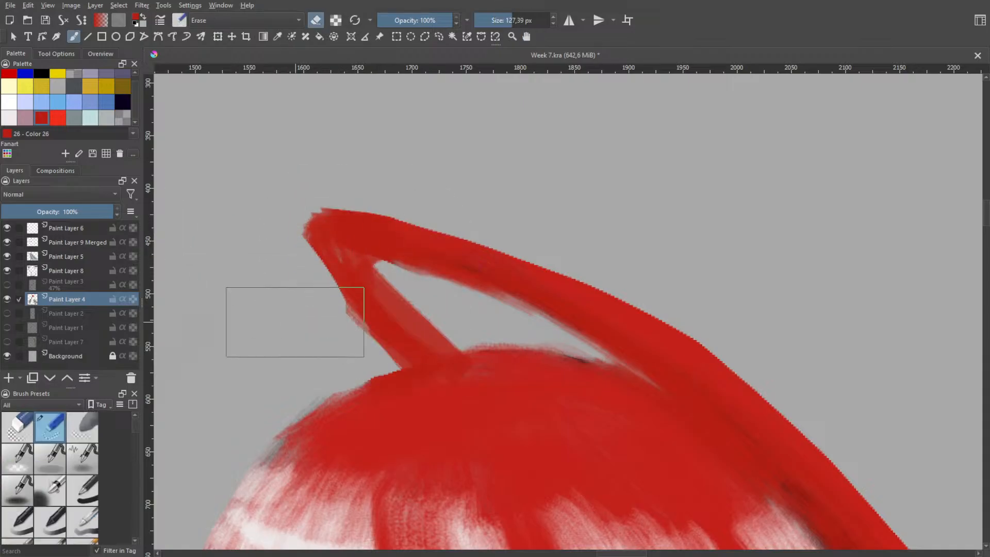
shift+drag(284, 252, 220, 253)
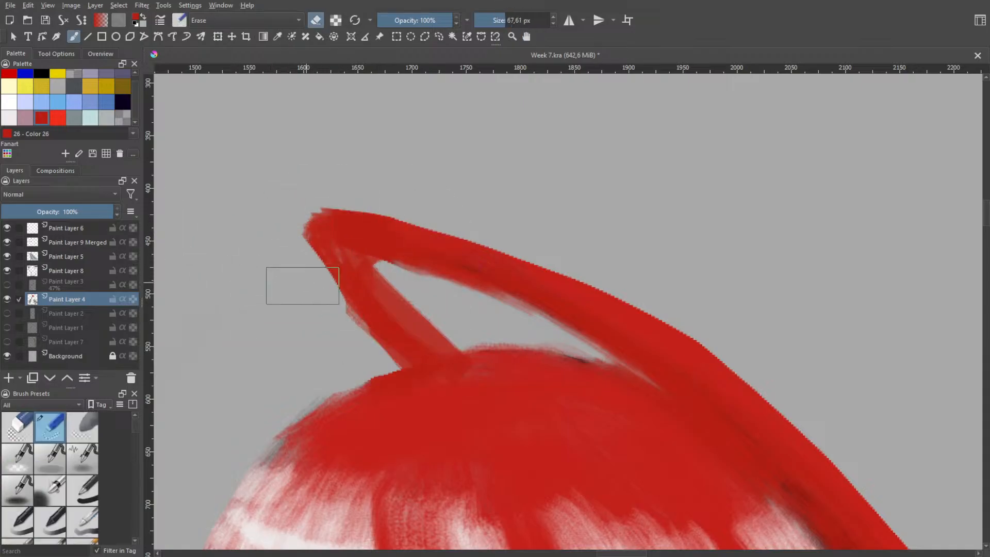
drag(270, 292, 327, 199)
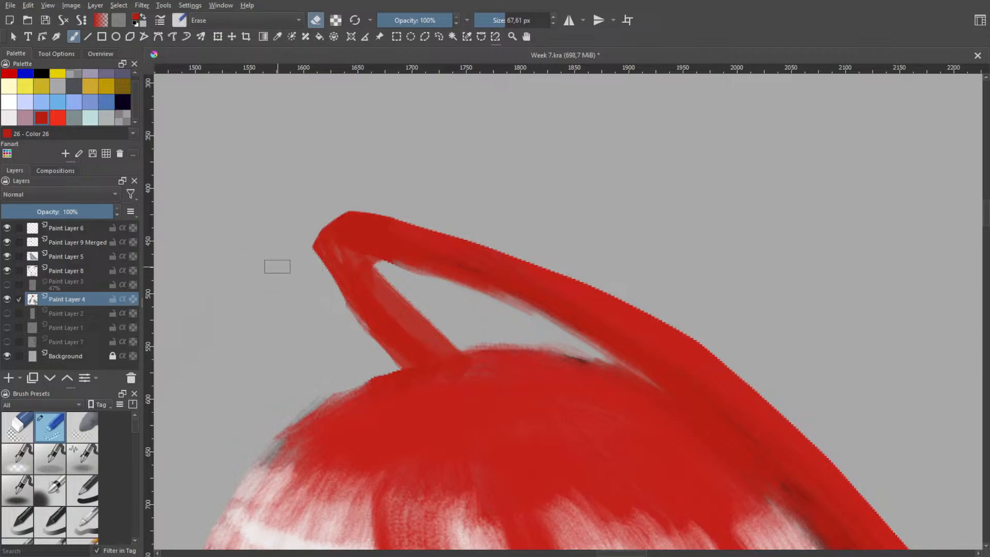
Reduce the eraser to 12.63 px and straighten the outer edge of the strand's base down to the crown
mouse_move(346, 333)
mouse_down()
mouse_move(360, 347)
mouse_move(317, 324)
mouse_move(308, 347)
mouse_up()
key(ctrl+z)
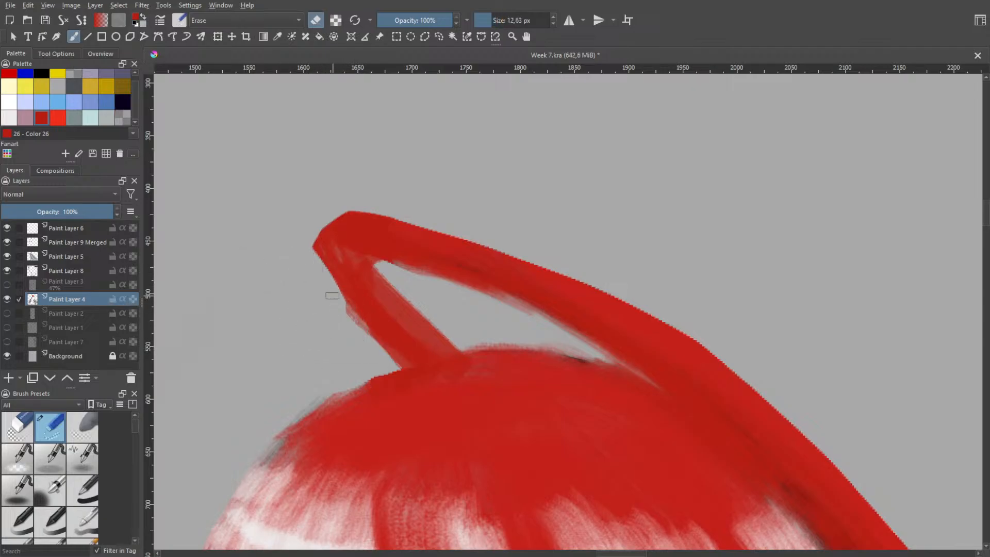
key(ctrl+z)
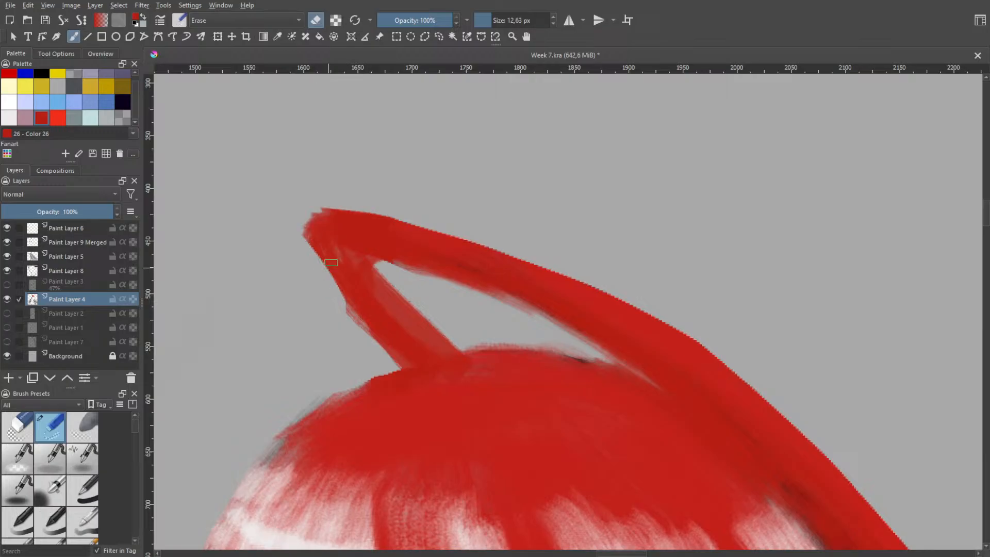
key(ctrl+shift+z)
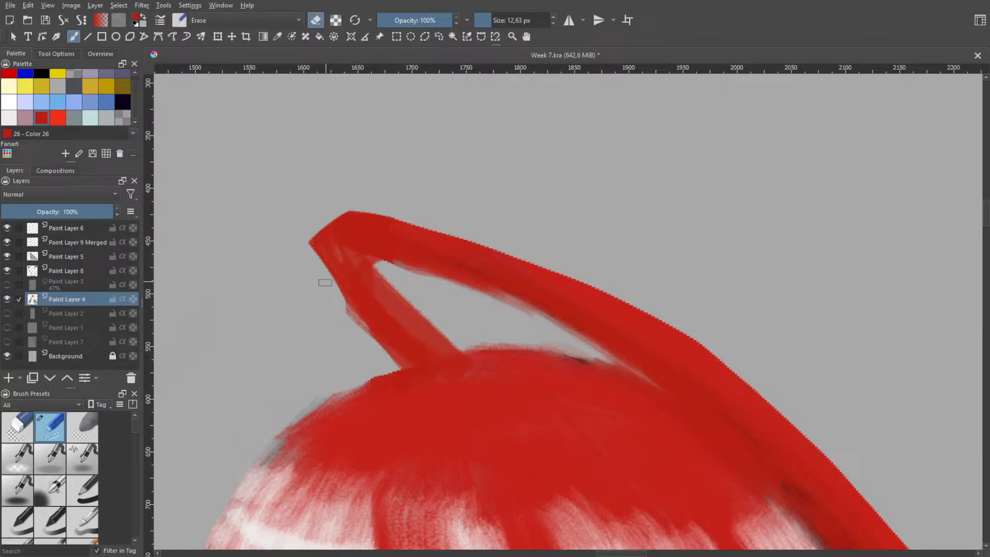
drag(319, 275, 387, 366)
key(ctrl+z)
key(ctrl+z)
drag(356, 313, 389, 356)
drag(333, 279, 393, 363)
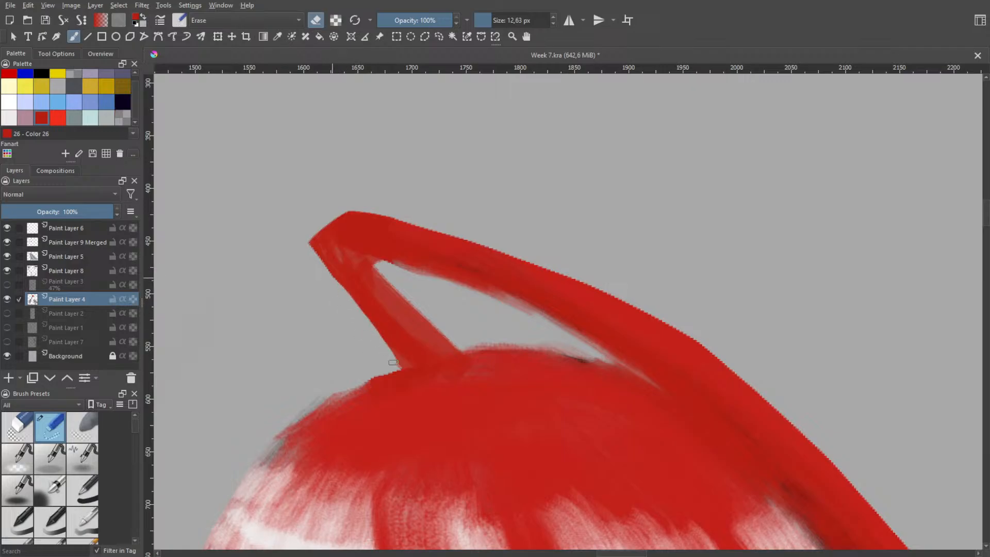
Slim the strand's base into a narrow curved stem by erasing along its inner edge and outer corner
drag(384, 274, 446, 341)
drag(376, 266, 456, 346)
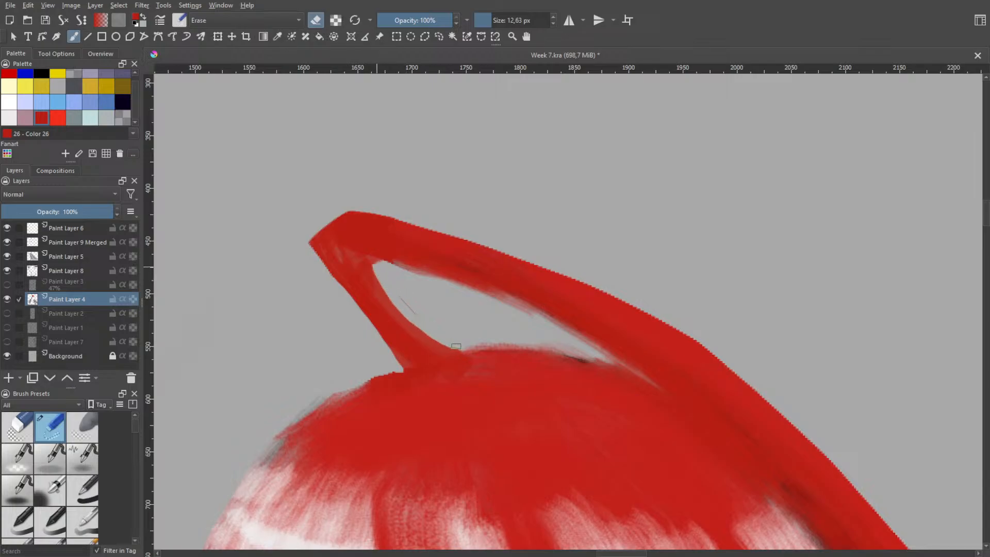
drag(389, 290, 450, 350)
drag(382, 277, 439, 346)
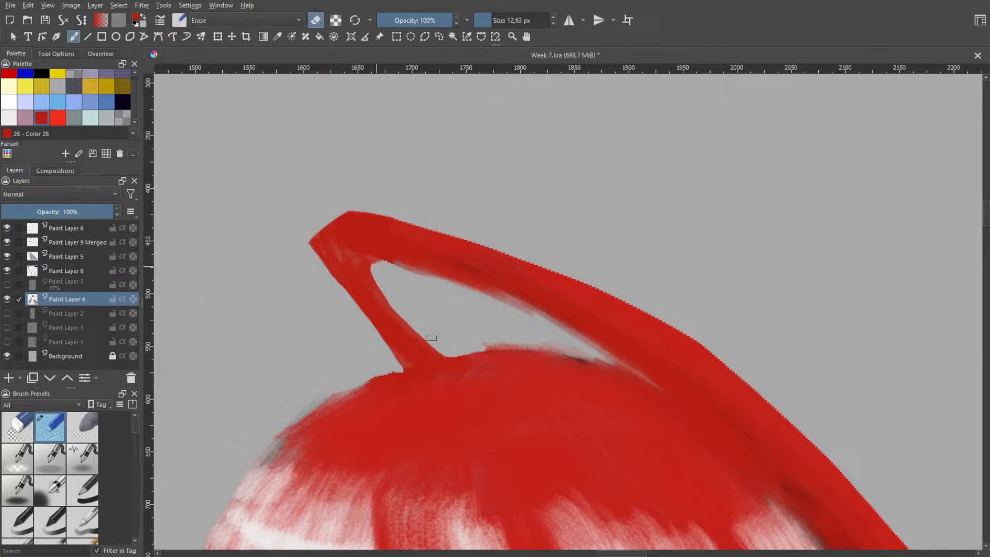
mouse_move(336, 287)
mouse_down()
mouse_move(310, 239)
mouse_move(344, 293)
mouse_up()
drag(324, 257, 354, 306)
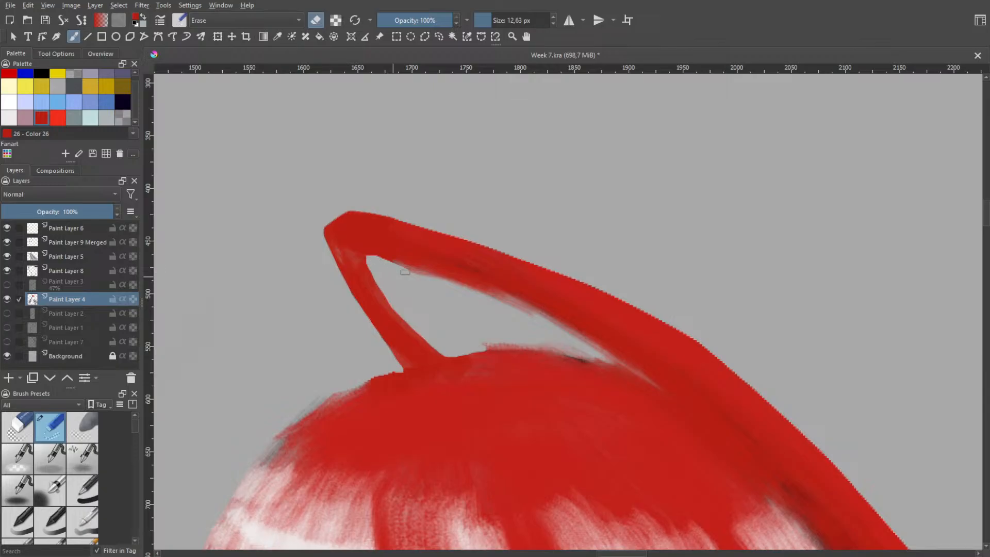
Erase the rough underside of the loose strand where it arches over the gap above the crown
drag(379, 259, 447, 286)
drag(439, 279, 522, 310)
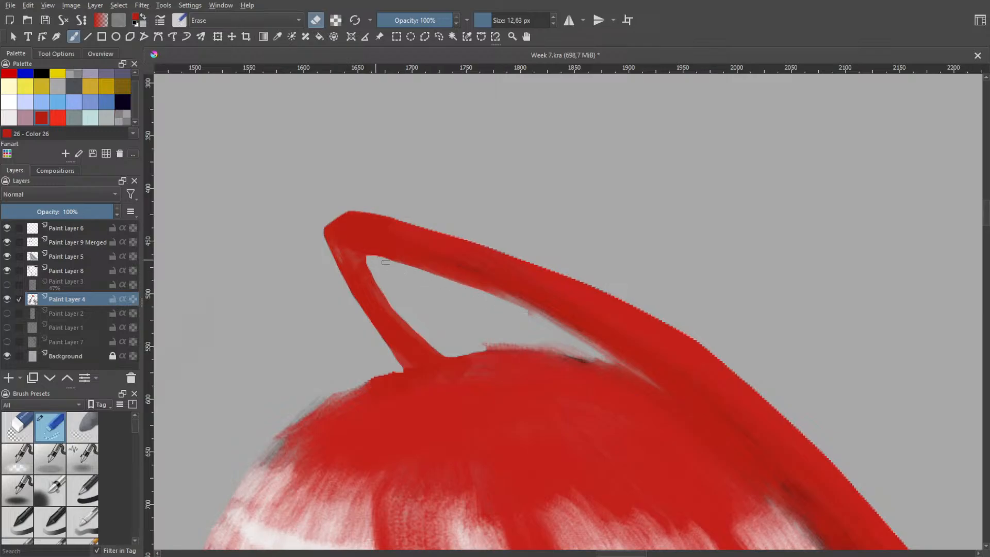
drag(386, 263, 554, 328)
mouse_move(444, 279)
mouse_down()
mouse_move(570, 340)
mouse_move(543, 325)
mouse_up()
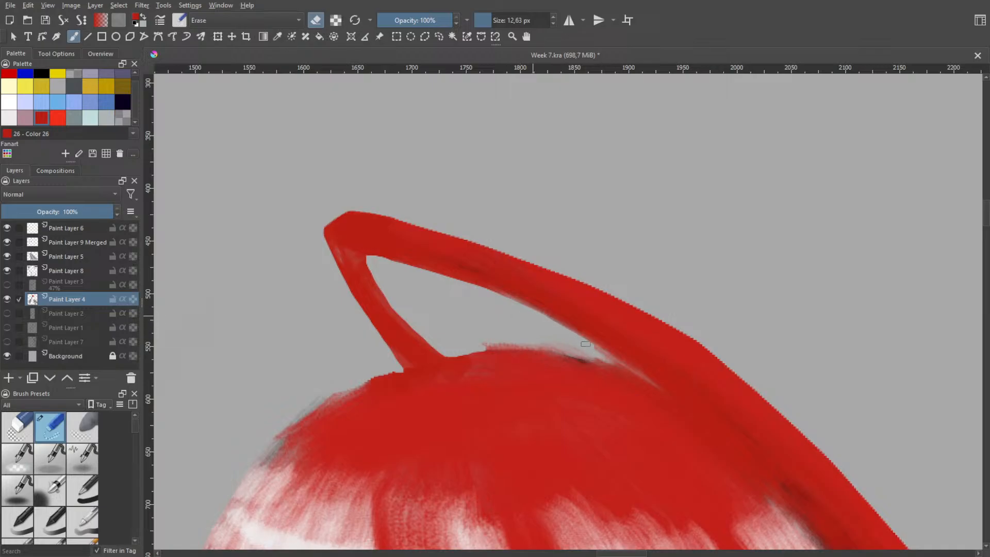
Clean the crown's upper contour inside the gap, erasing stray paint up to where the strand meets the head
drag(474, 344, 593, 359)
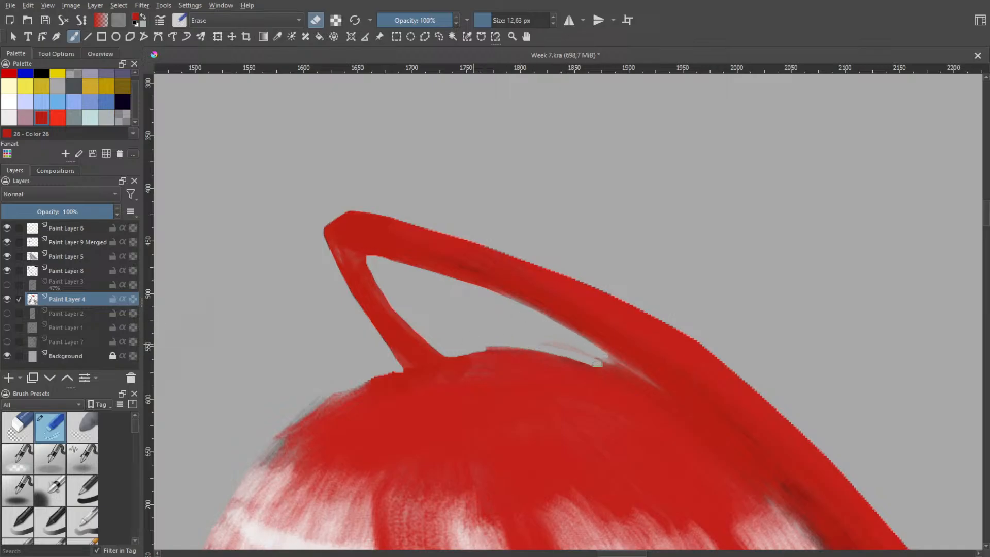
key(ctrl+z)
drag(489, 343, 592, 360)
key(ctrl+z)
drag(470, 344, 592, 360)
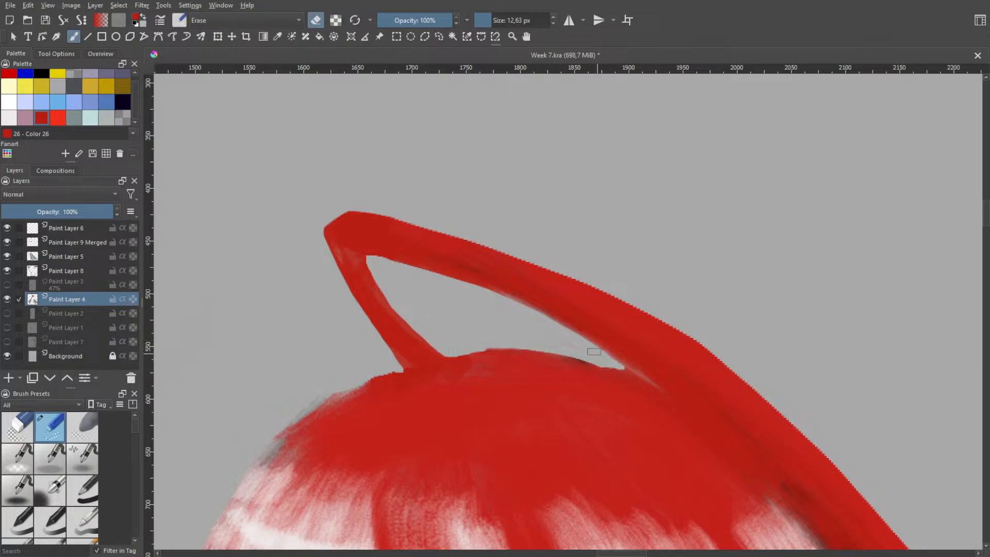
mouse_move(603, 359)
mouse_down()
mouse_move(625, 372)
mouse_move(615, 369)
mouse_up()
drag(619, 372, 639, 381)
Smooth the loose strand's outer edge beside the bend with the 12.63 px eraser
key(space)
scroll(552, 332, down, 2)
scroll(542, 273, up, 2)
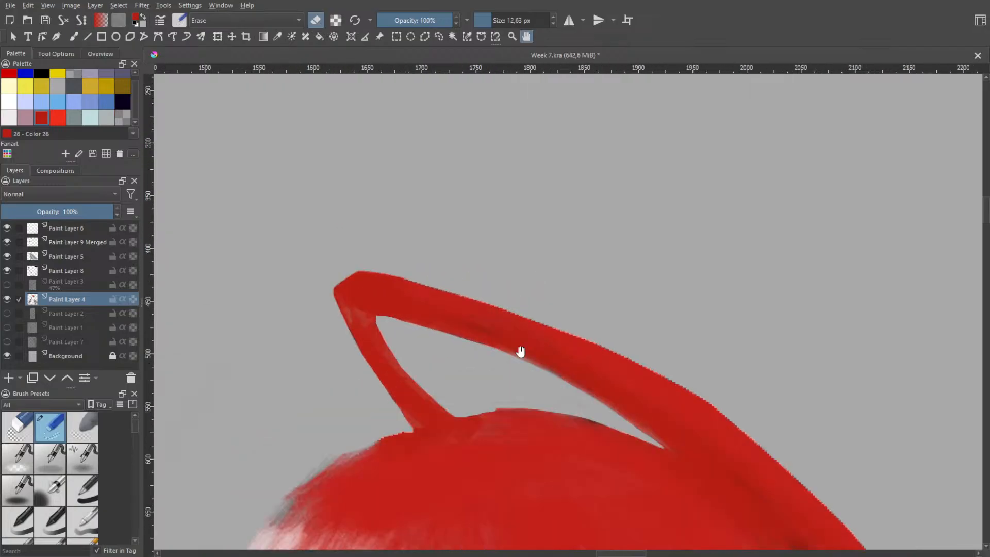
scroll(521, 351, up, 1)
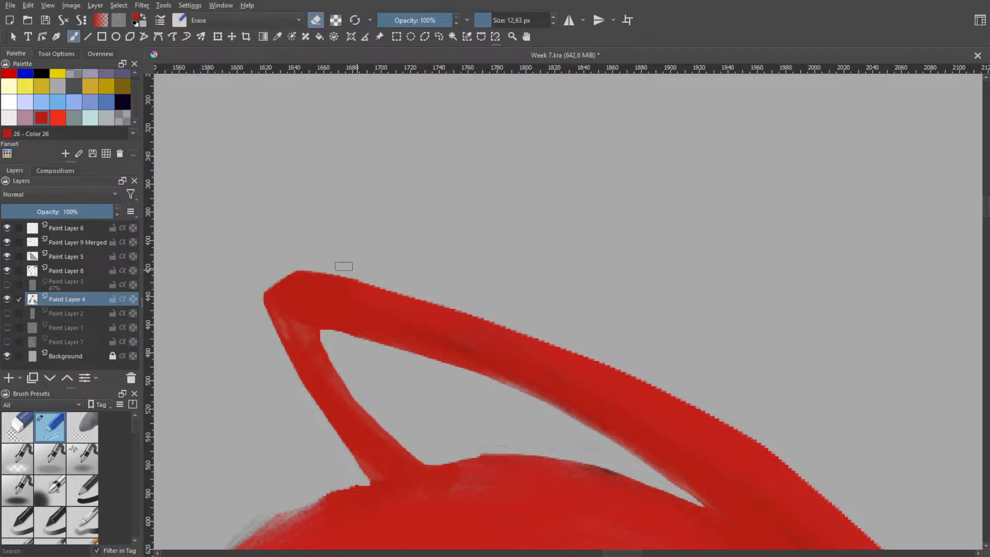
mouse_move(296, 269)
mouse_down()
mouse_move(421, 291)
mouse_move(493, 312)
mouse_move(335, 273)
mouse_move(520, 325)
mouse_up()
drag(365, 281, 623, 361)
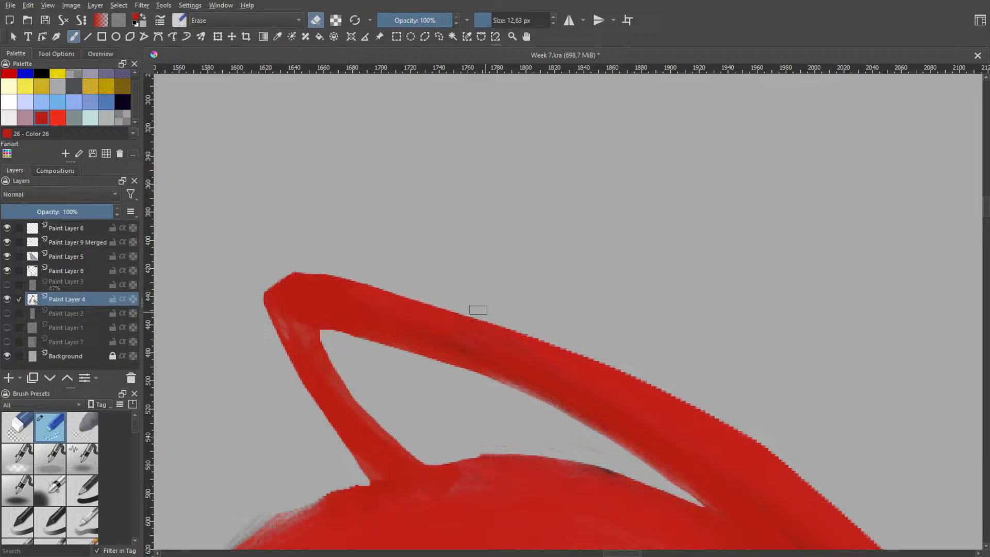
drag(435, 308, 648, 371)
key(ctrl+z)
Shave the jagged outer edge along the strand's middle arch to where it overlaps the crown
drag(467, 305, 551, 339)
drag(491, 322, 581, 357)
key(ctrl+z)
drag(497, 321, 618, 363)
drag(516, 324, 754, 439)
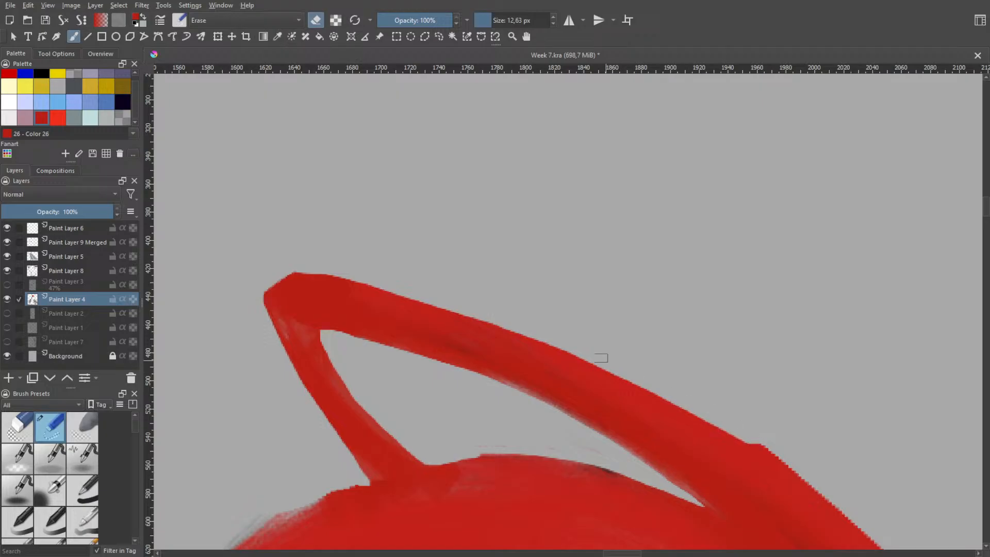
drag(624, 373, 831, 488)
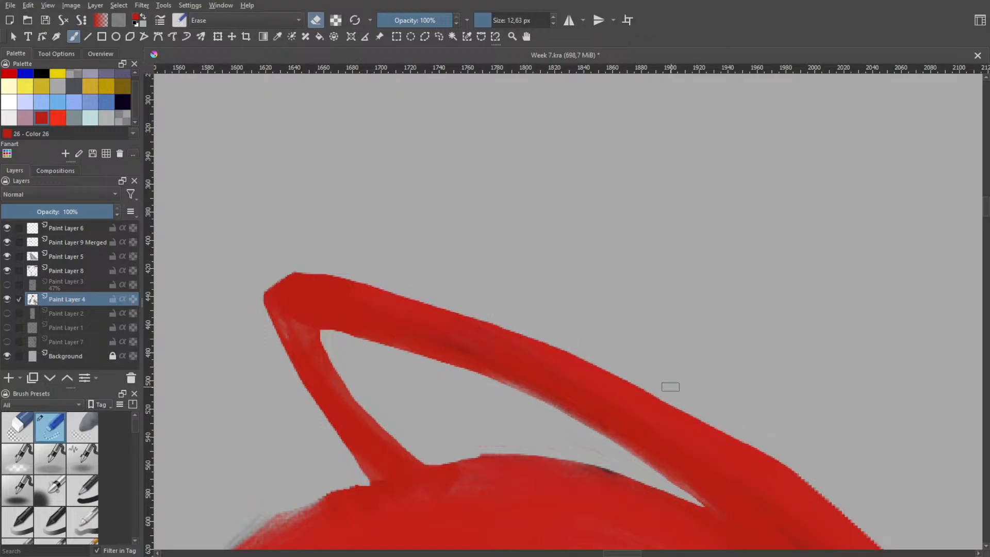
drag(725, 430, 845, 523)
key(ctrl+z)
drag(730, 431, 800, 485)
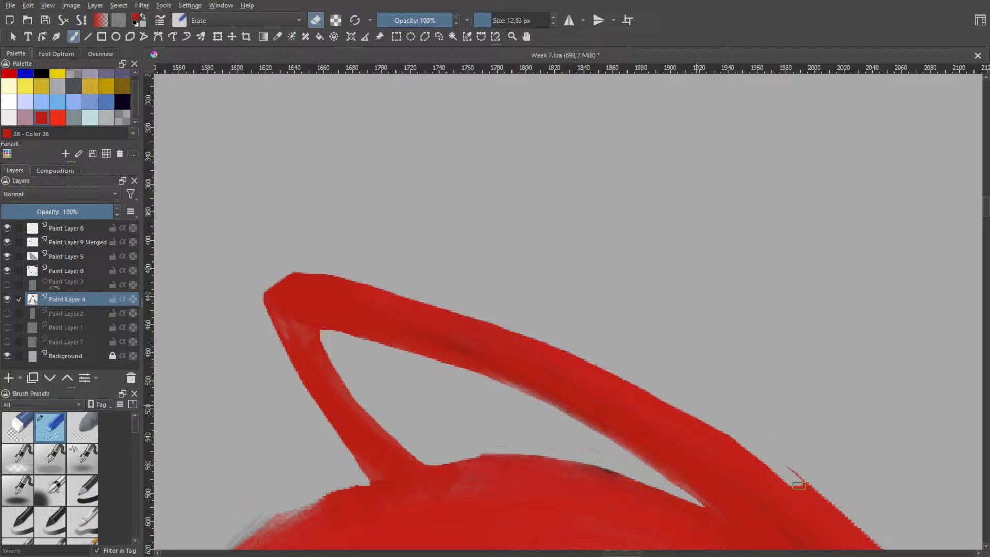
Erase the leftover sliver and trim the strand's outer edge as it slopes down alongside the crown
key(space)
scroll(805, 412, down, 2)
drag(814, 404, 453, 283)
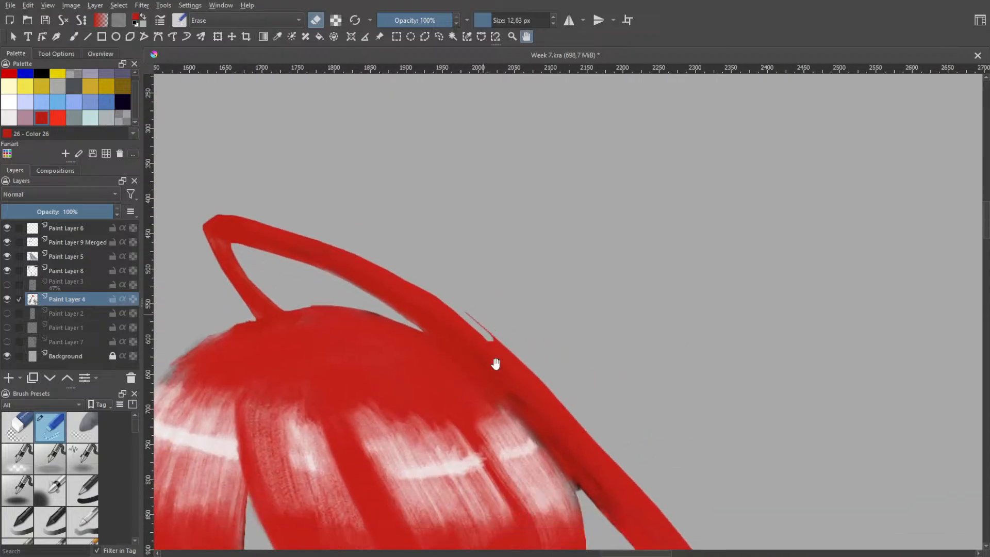
scroll(495, 364, up, 1)
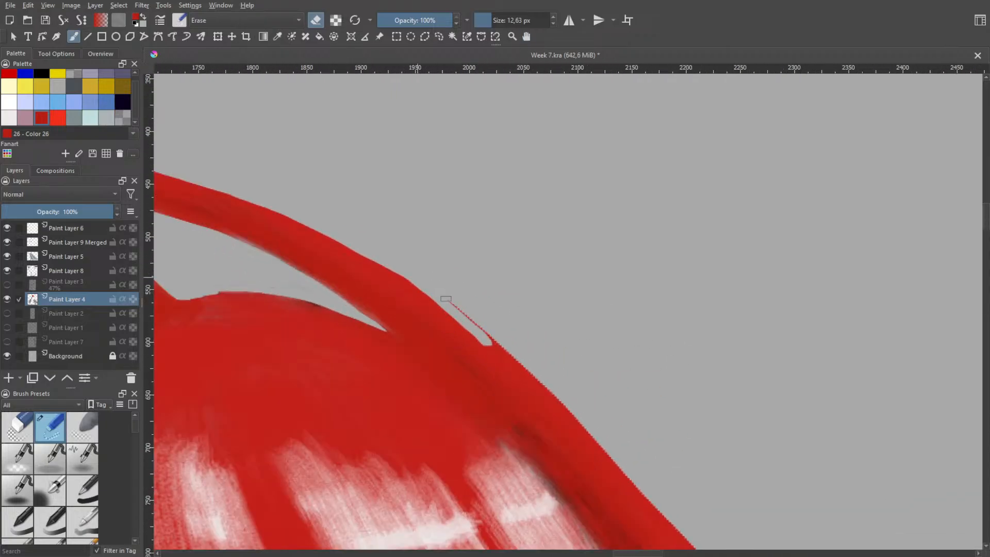
shift+click(446, 299)
drag(479, 328, 578, 421)
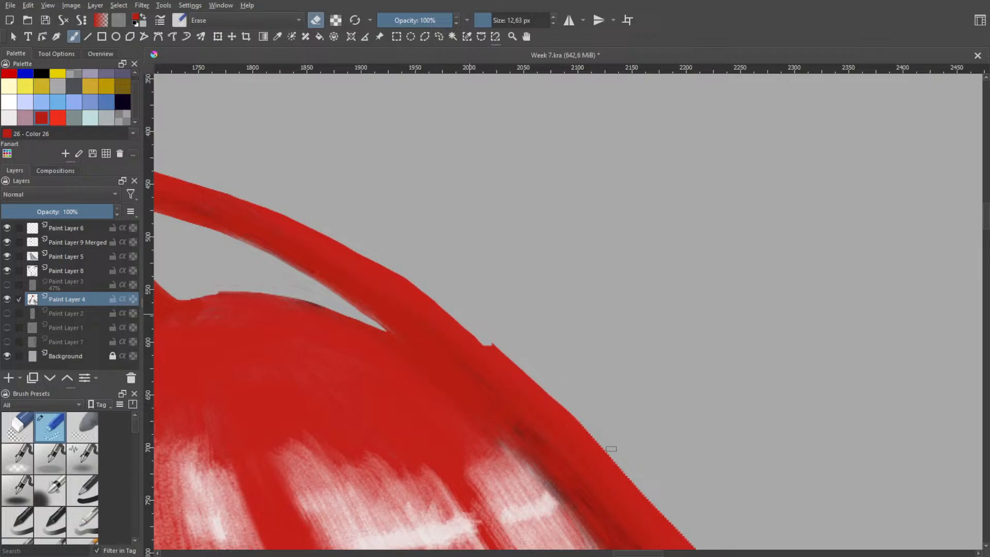
drag(490, 336, 617, 466)
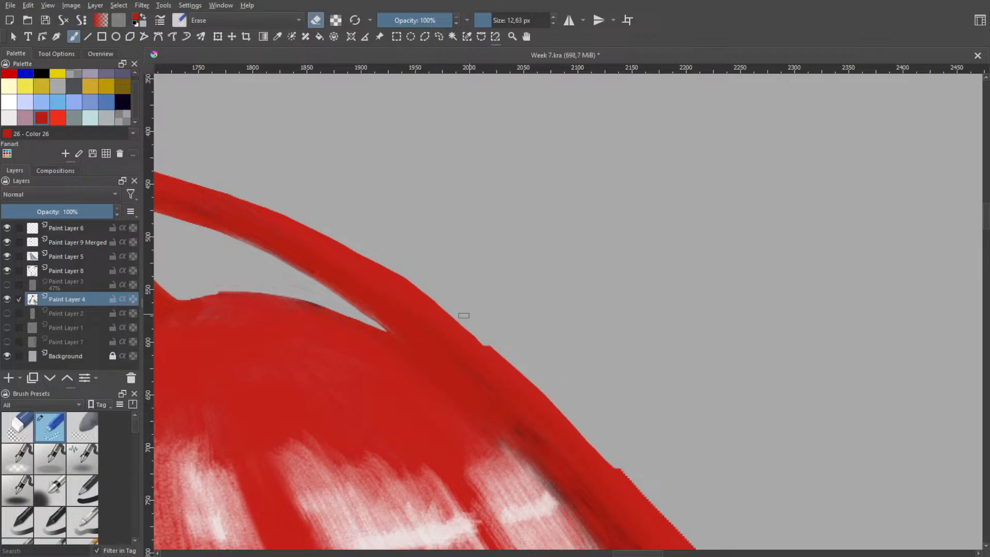
drag(480, 334, 651, 519)
Narrow the free-hanging part of the strand by erasing along its outer edge beyond the side of the head
key(h)
scroll(630, 409, down, 3)
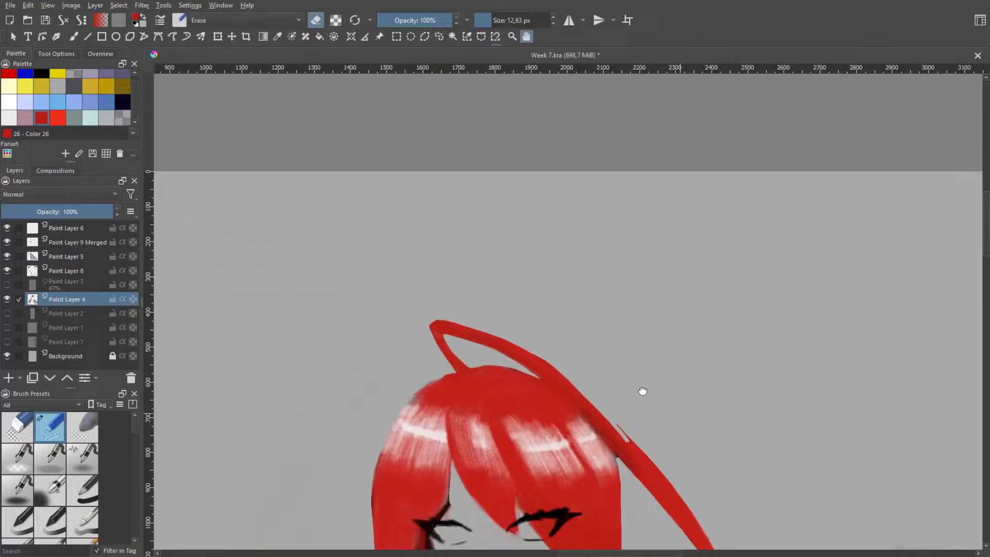
drag(658, 423, 466, 277)
scroll(479, 302, up, 2)
key(b)
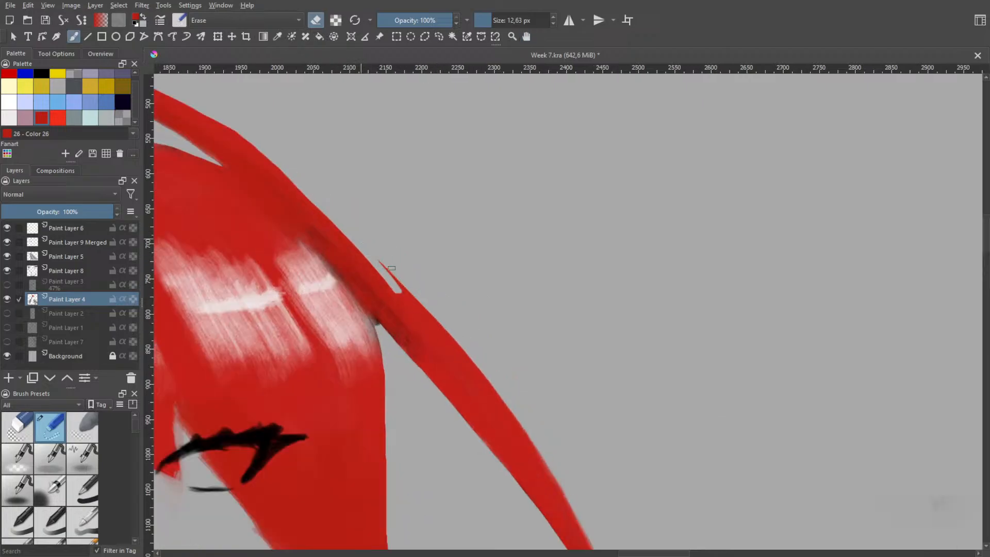
drag(392, 268, 498, 386)
mouse_move(432, 313)
mouse_down()
mouse_move(459, 352)
mouse_move(389, 268)
mouse_move(494, 404)
mouse_move(576, 541)
mouse_up()
drag(389, 276, 590, 547)
Erase the detached red slivers left beside the strand's lower outer edge
key(space)
scroll(591, 397, down, 1)
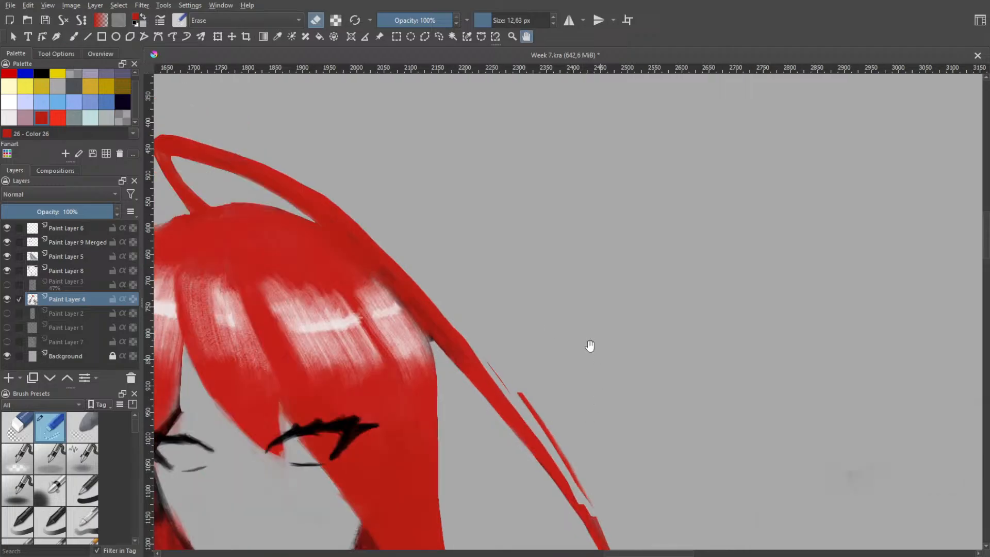
mouse_move(591, 347)
mouse_down()
mouse_move(490, 325)
mouse_move(529, 415)
mouse_up()
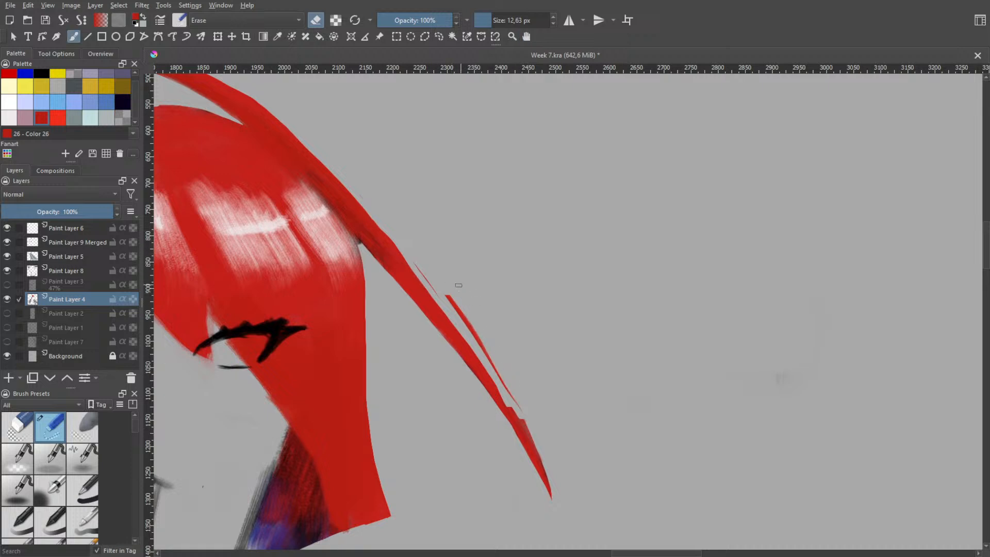
drag(462, 313, 475, 332)
mouse_move(450, 312)
mouse_down()
mouse_move(503, 382)
mouse_move(533, 454)
mouse_up()
Try shortening the loose strand by erasing its pointed end into a thinner taper
drag(515, 407, 545, 475)
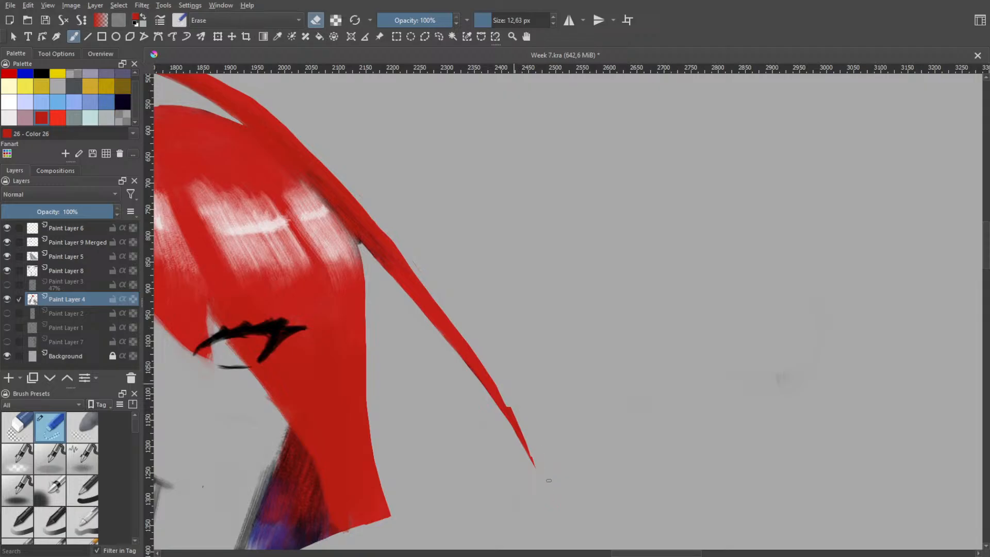
drag(508, 405, 532, 471)
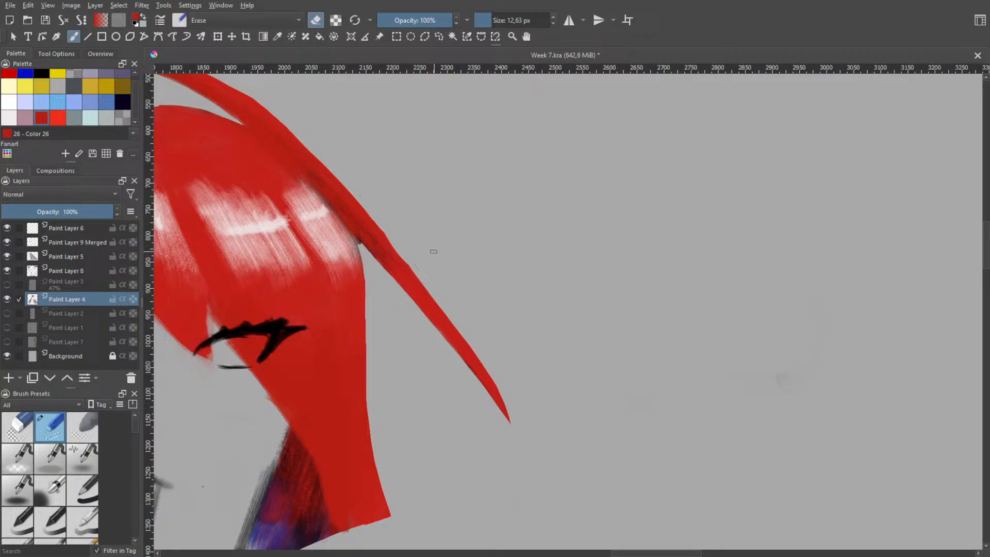
key(h)
scroll(495, 250, down, 3)
drag(456, 223, 566, 240)
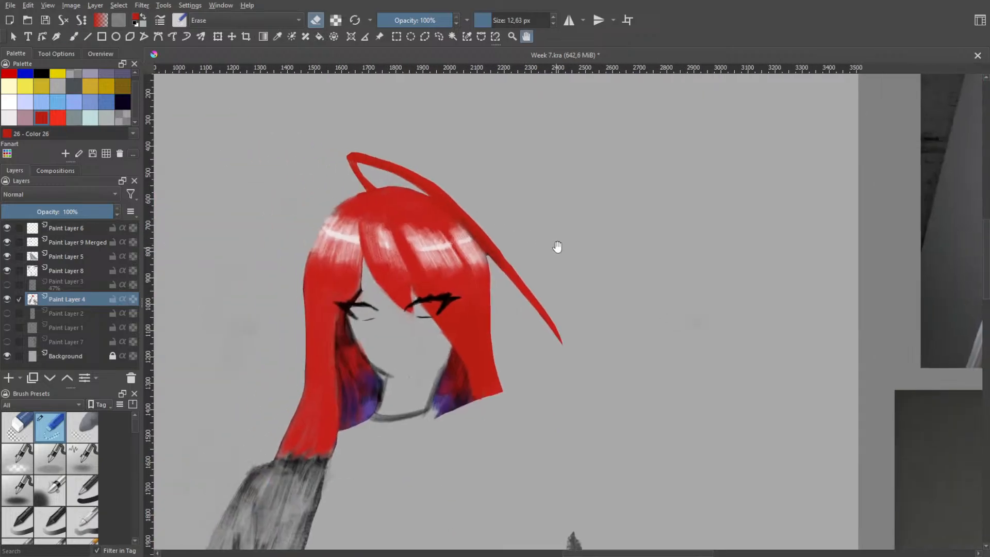
Undo the last eraser strokes that cut back the strand's pointed end
key(ctrl+z)
key(ctrl+z)
key(ctrl+z)
key(ctrl+z)
key(ctrl+z)
key(ctrl+z)
key(ctrl+z)
key(ctrl+z)
scroll(575, 335, up, 3)
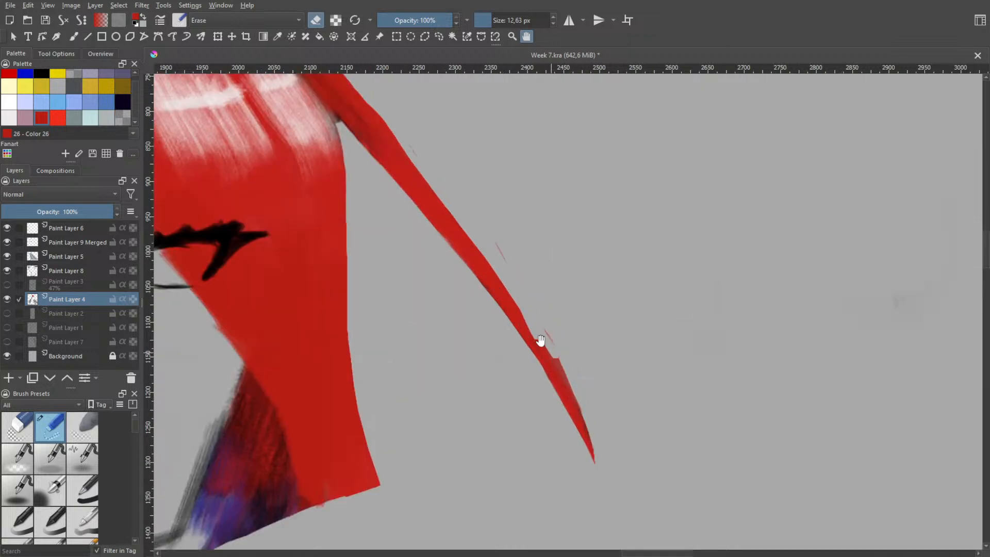
Try cutting the loose strand shorter by erasing its whole lower section up to a new pointed end
key(b)
mouse_move(541, 344)
mouse_down()
mouse_move(544, 363)
mouse_move(534, 328)
mouse_move(545, 371)
mouse_move(537, 349)
mouse_up()
key(ctrl+z)
mouse_move(541, 357)
mouse_down()
mouse_move(560, 396)
mouse_move(554, 370)
mouse_move(547, 380)
mouse_move(563, 383)
mouse_move(567, 424)
mouse_move(560, 371)
mouse_move(584, 453)
mouse_move(586, 433)
mouse_up()
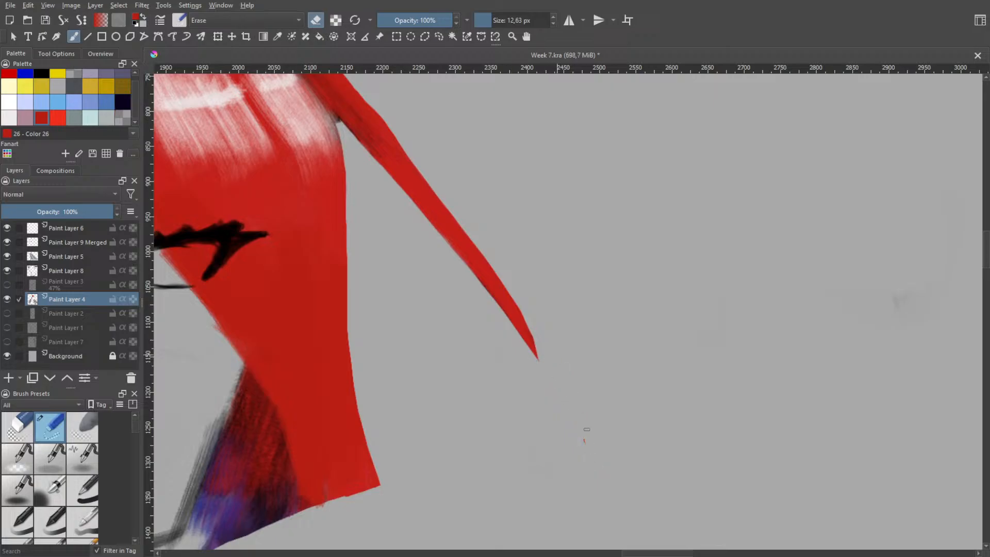
Undo the eraser strokes on the loose strand's lower section back to its full-length, smoothly tapered shape
scroll(606, 418, down, 3)
key(ctrl+z)
key(ctrl+z)
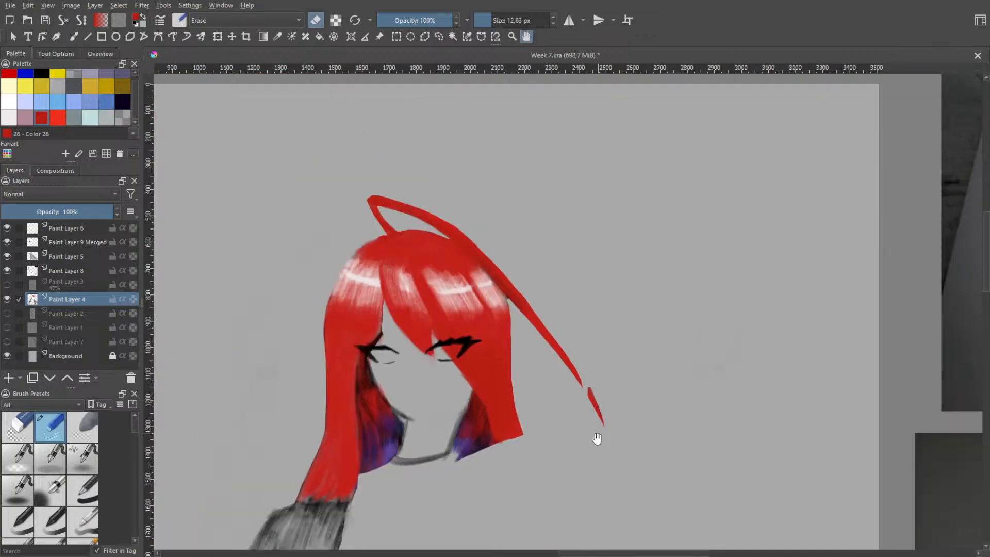
key(ctrl+z)
key(ctrl+z)
key(ctrl+z)
key(ctrl+z)
key(ctrl+z)
key(ctrl+z)
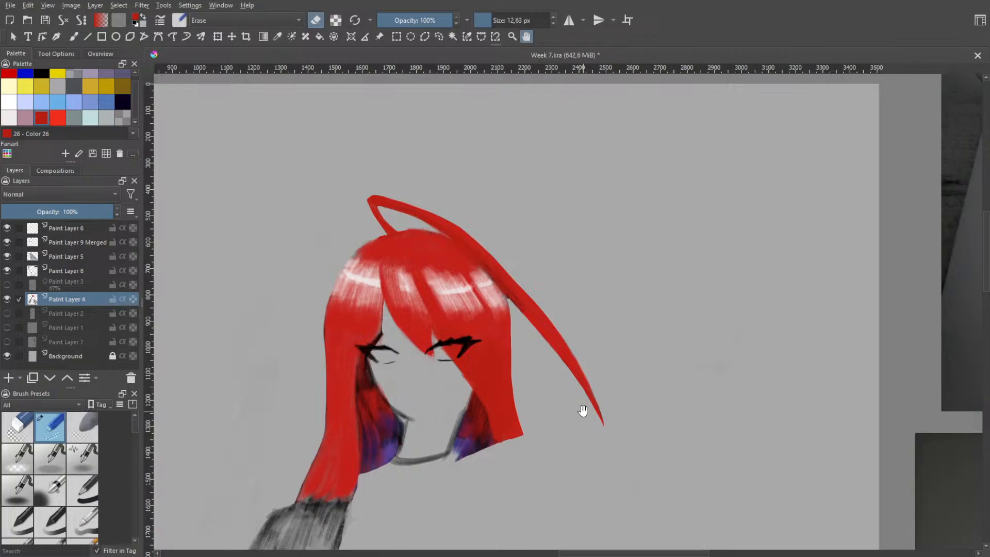
Enlarge the eraser to 252.30 px and erase the strand's folded end above the crown and its free-hanging length beside the head
key(b)
shift+drag(554, 288, 663, 294)
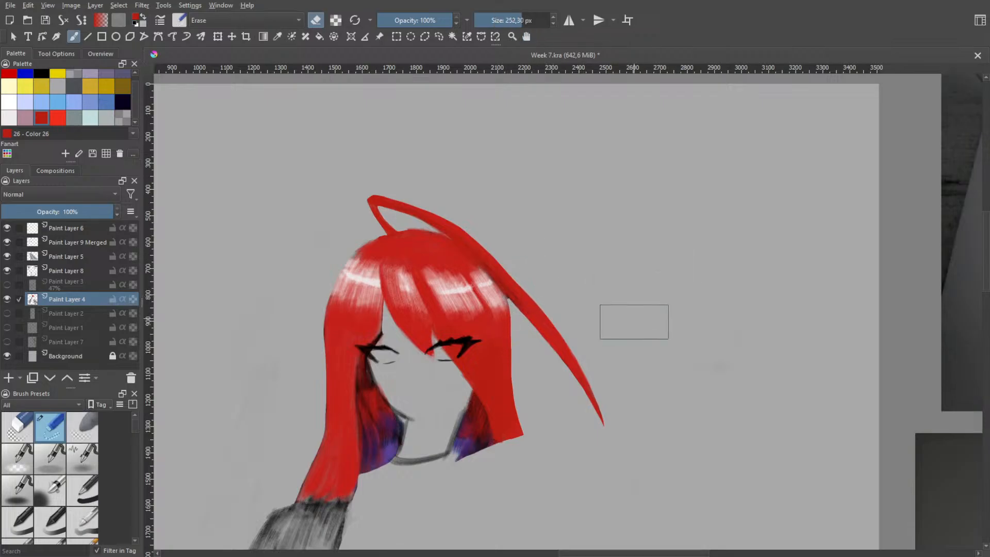
drag(593, 352, 593, 434)
mouse_move(554, 294)
mouse_down()
mouse_move(531, 338)
mouse_move(493, 249)
mouse_move(453, 211)
mouse_move(343, 210)
mouse_move(384, 230)
mouse_move(417, 222)
mouse_move(477, 254)
mouse_up()
key(ctrl+z)
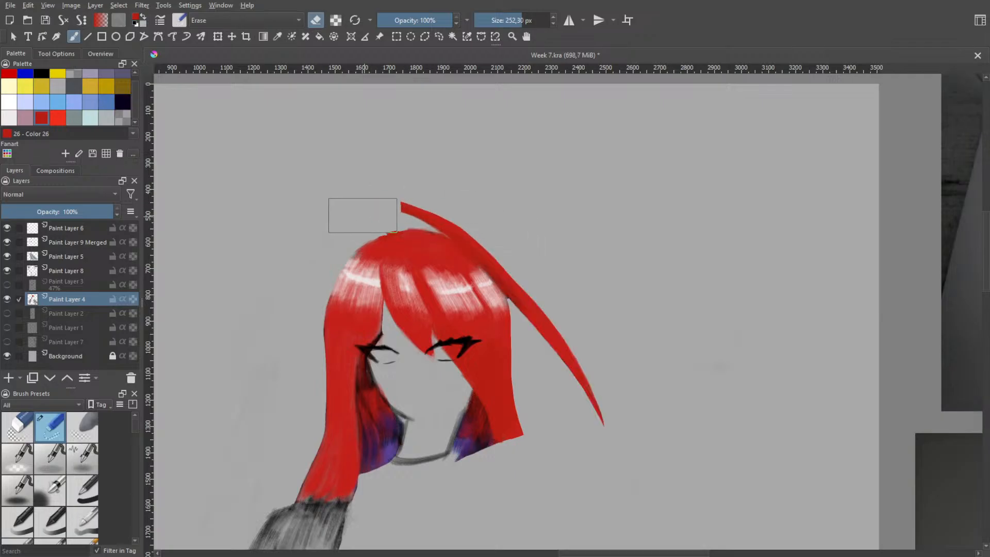
mouse_move(360, 210)
mouse_down()
mouse_move(437, 214)
mouse_move(516, 242)
mouse_move(593, 300)
mouse_up()
key(ctrl+z)
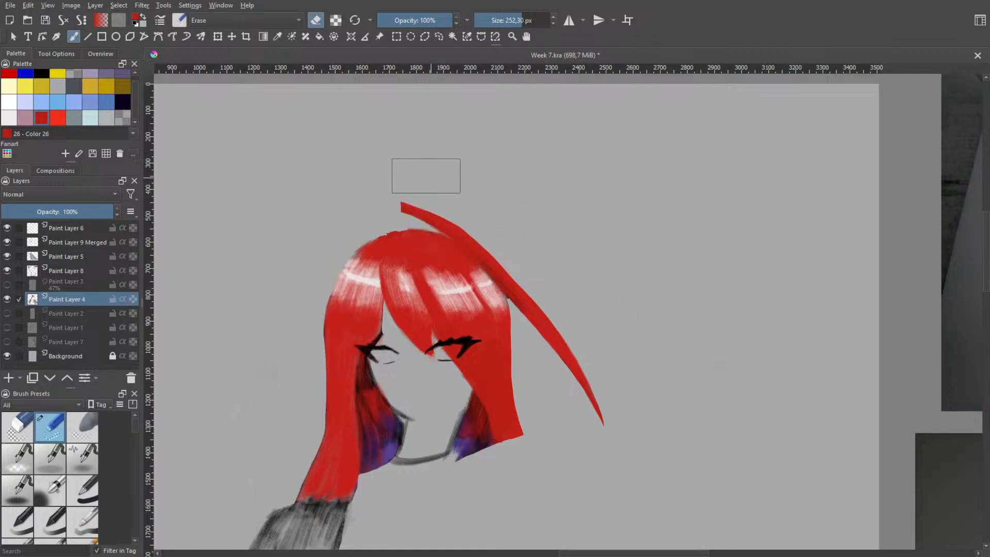
mouse_move(475, 215)
mouse_down()
mouse_move(562, 312)
mouse_move(625, 450)
mouse_up()
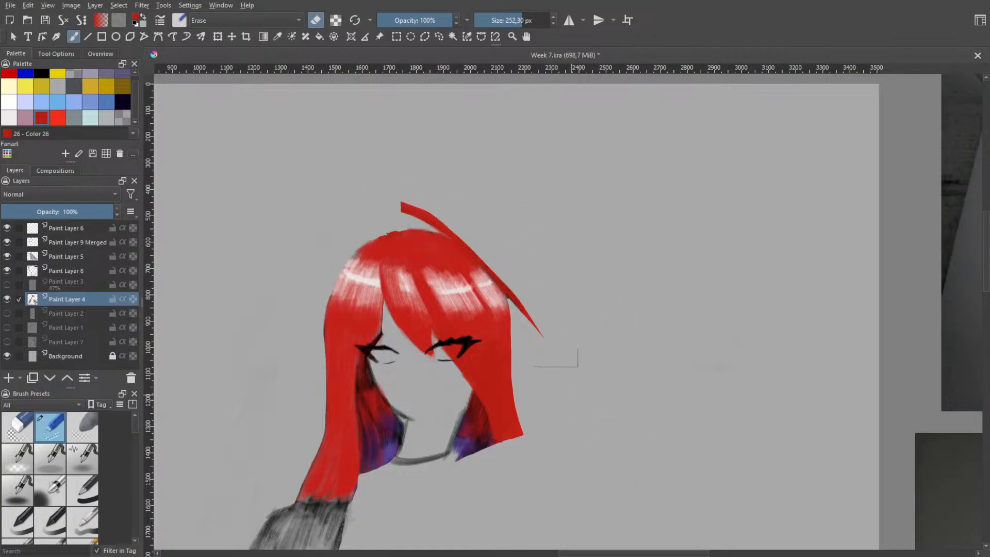
drag(569, 364, 524, 270)
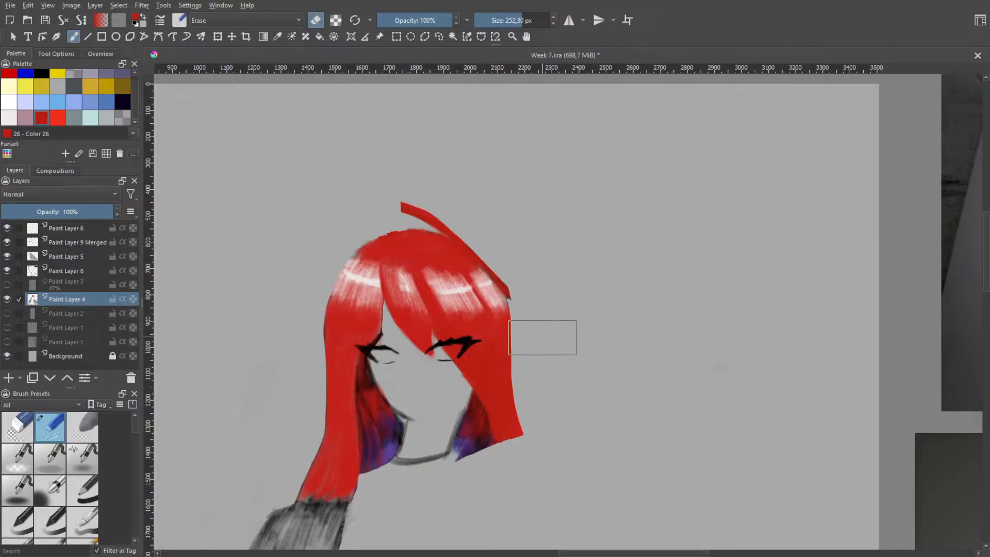
Reduce the eraser to 43.48 px and erase the remaining strand stub sticking out above the crown
key(space)
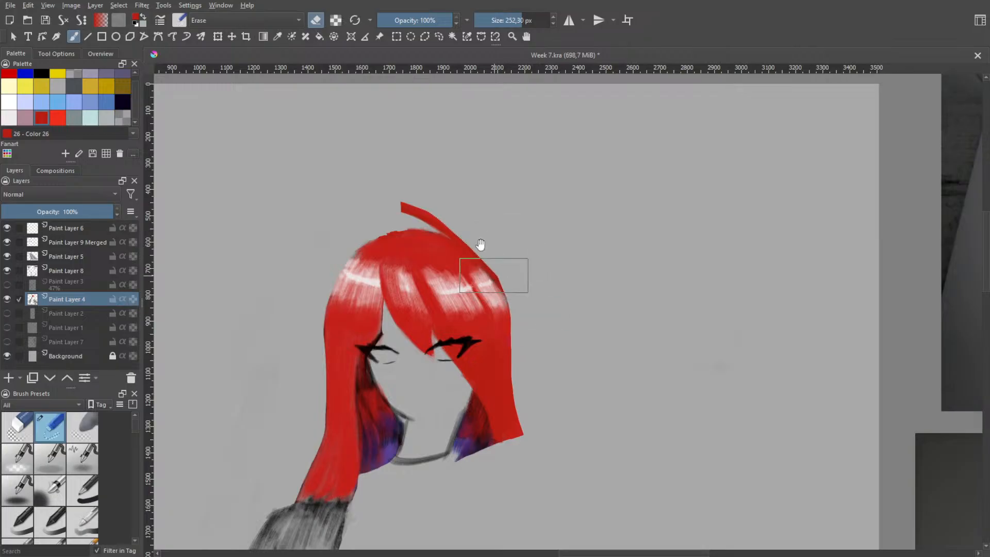
scroll(481, 245, up, 2)
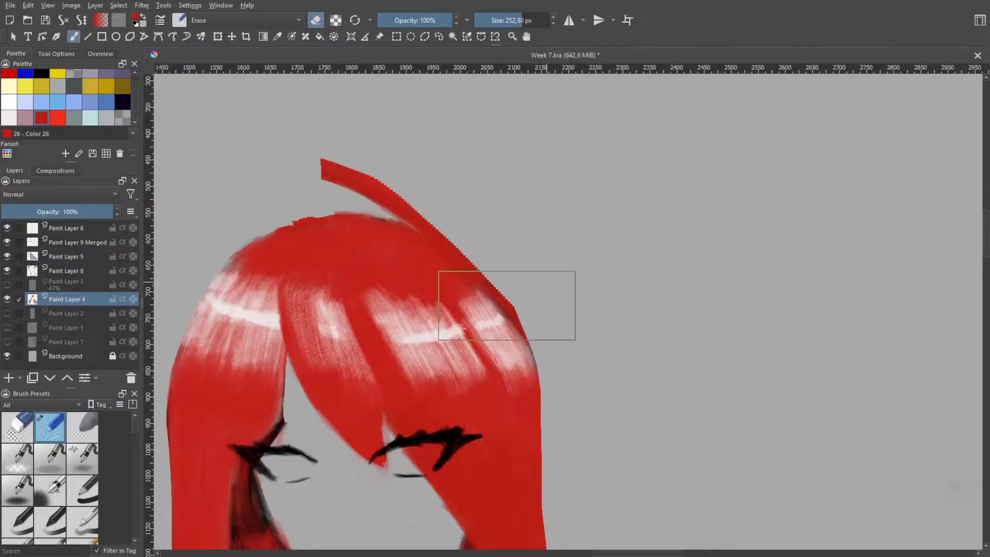
mouse_move(535, 214)
shift+mouse_down()
mouse_move(322, 154)
mouse_move(324, 137)
mouse_move(381, 207)
shift+mouse_up()
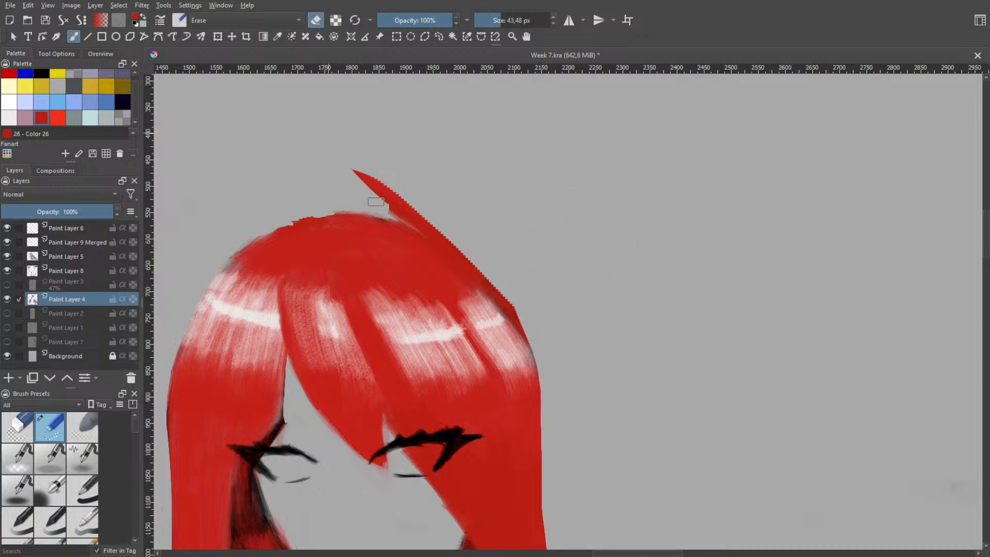
drag(361, 174, 406, 213)
mouse_move(399, 201)
mouse_down()
mouse_move(575, 364)
mouse_move(561, 362)
mouse_move(539, 326)
mouse_move(401, 198)
mouse_move(298, 147)
mouse_move(358, 179)
mouse_move(298, 160)
mouse_move(390, 208)
mouse_move(331, 171)
mouse_up()
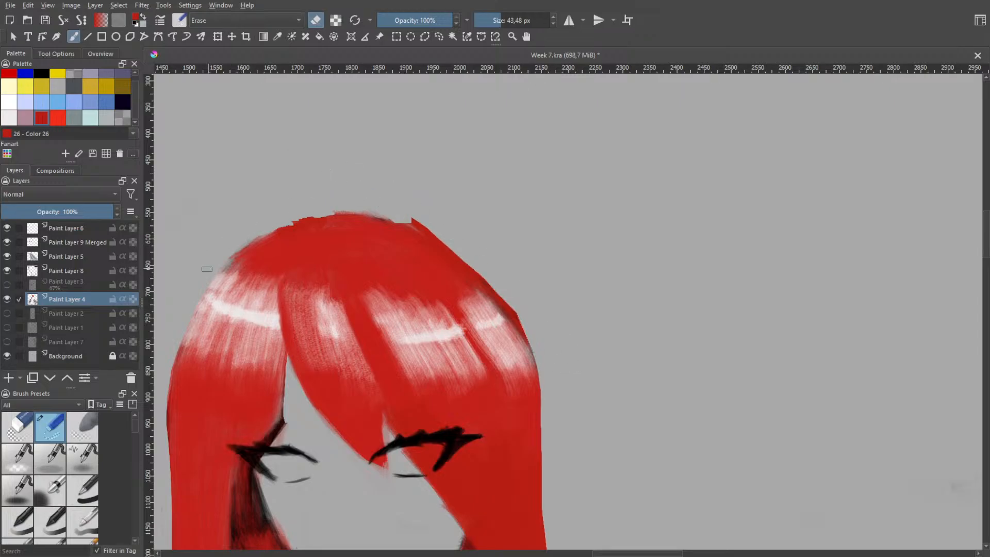
Trim the crown's upper outline with the eraser into a smooth, rounded curve where the strand was attached
mouse_move(256, 232)
mouse_down()
mouse_move(320, 212)
mouse_move(407, 213)
mouse_move(447, 226)
mouse_move(383, 208)
mouse_move(458, 253)
mouse_move(379, 199)
mouse_move(460, 240)
mouse_move(532, 313)
mouse_move(373, 199)
mouse_move(424, 223)
mouse_move(508, 307)
mouse_move(558, 372)
mouse_up()
drag(394, 202, 472, 261)
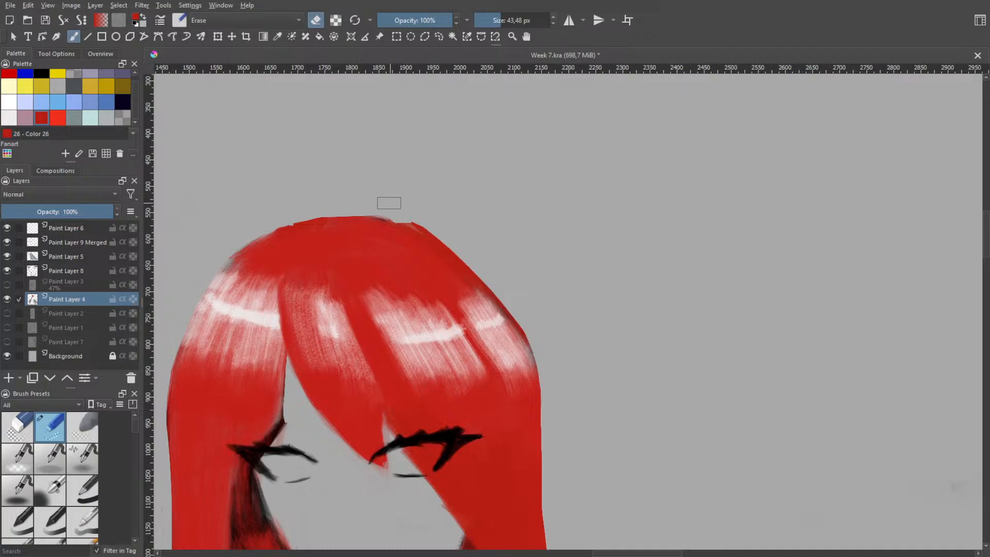
drag(385, 210, 442, 238)
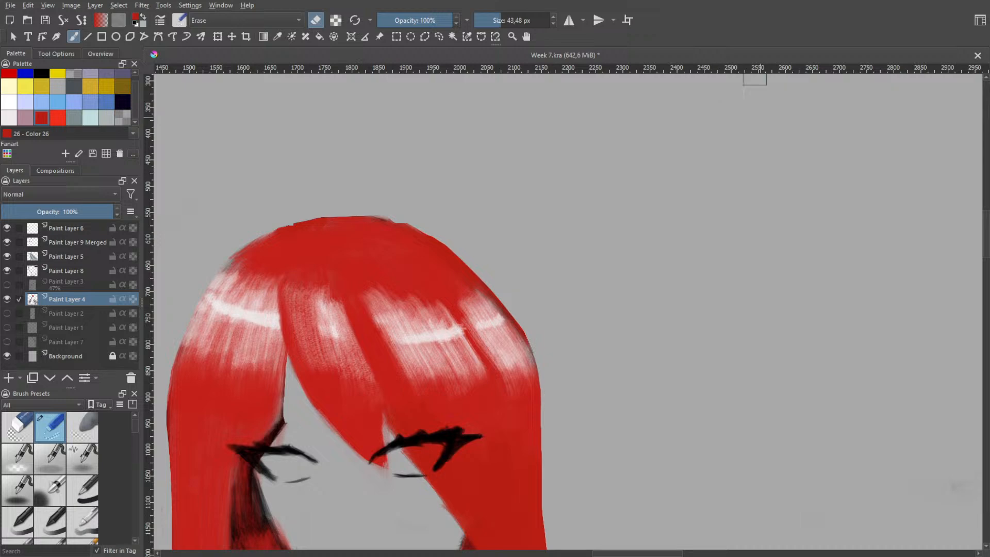
Activate Paint Layer 8 and set up the textured bristle brush at 35.94 px in black
scroll(539, 262, down, 2)
drag(535, 288, 616, 209)
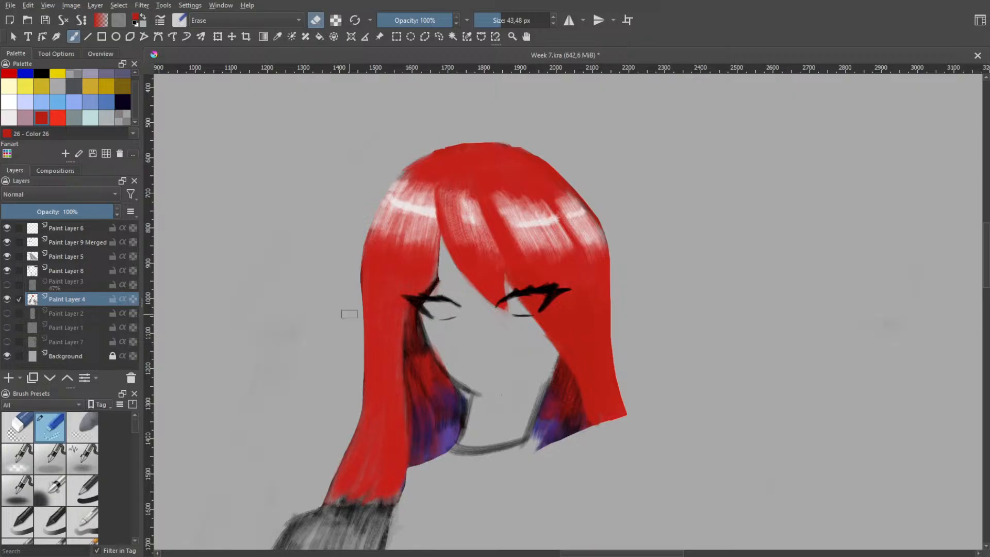
click(70, 269)
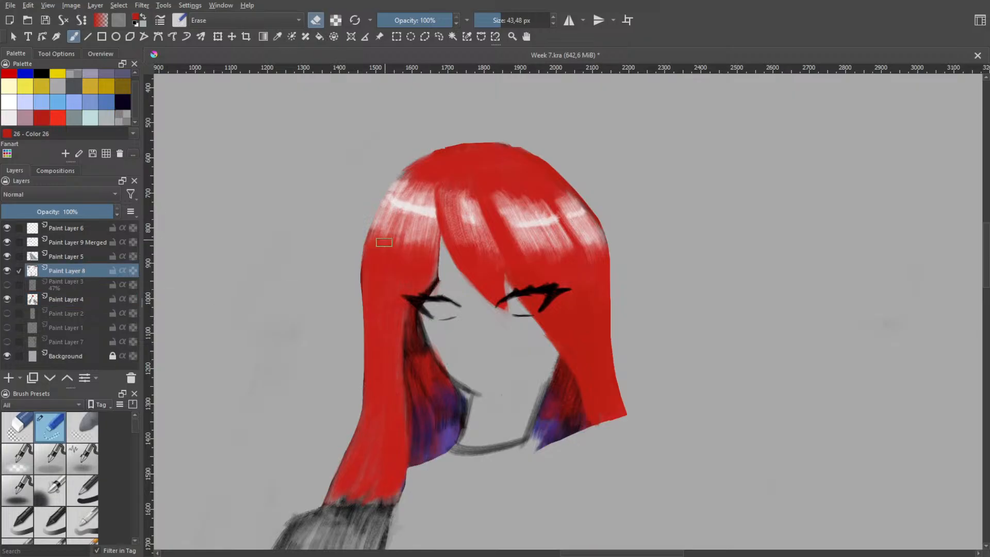
right_click(405, 251)
click(384, 302)
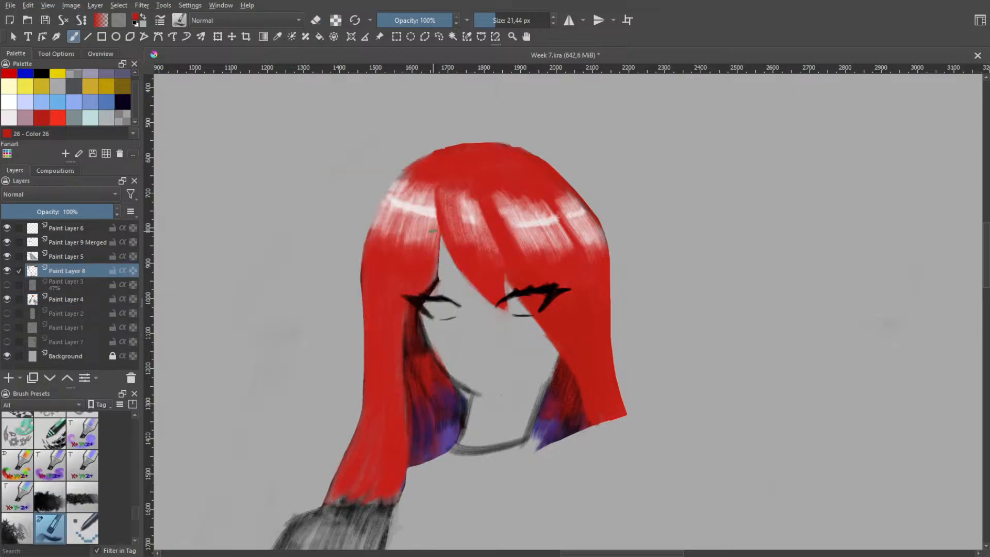
shift+drag(503, 238, 521, 240)
scroll(540, 240, down, 2)
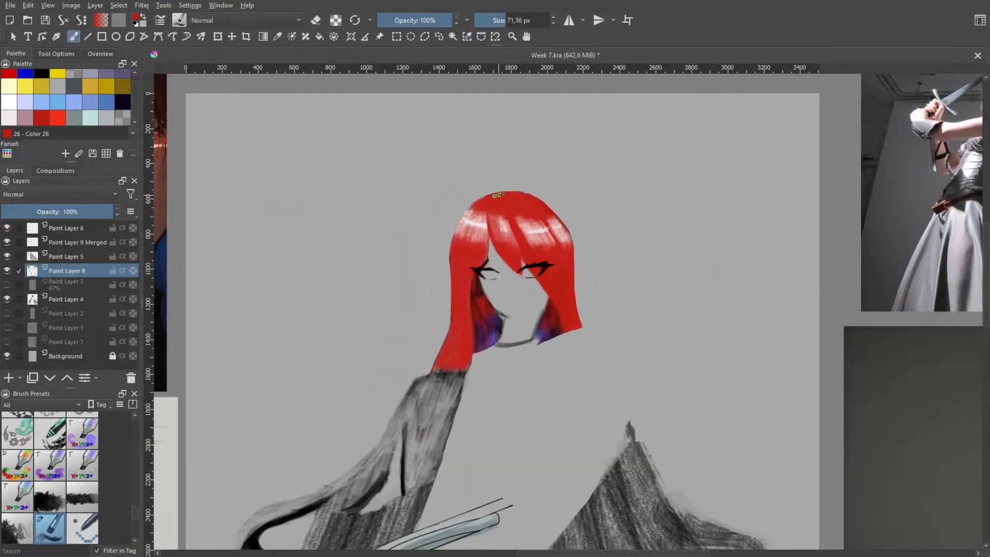
right_click(482, 213)
click(517, 244)
Try several dark strokes for a loose hair strand folding above the crown and falling beside the head, undoing each attempt
mouse_move(500, 199)
shift+mouse_down()
mouse_move(487, 199)
mouse_move(482, 165)
mouse_move(527, 183)
mouse_move(600, 252)
shift+mouse_up()
key(ctrl+z)
key(ctrl+z)
key(ctrl+z)
key(ctrl+z)
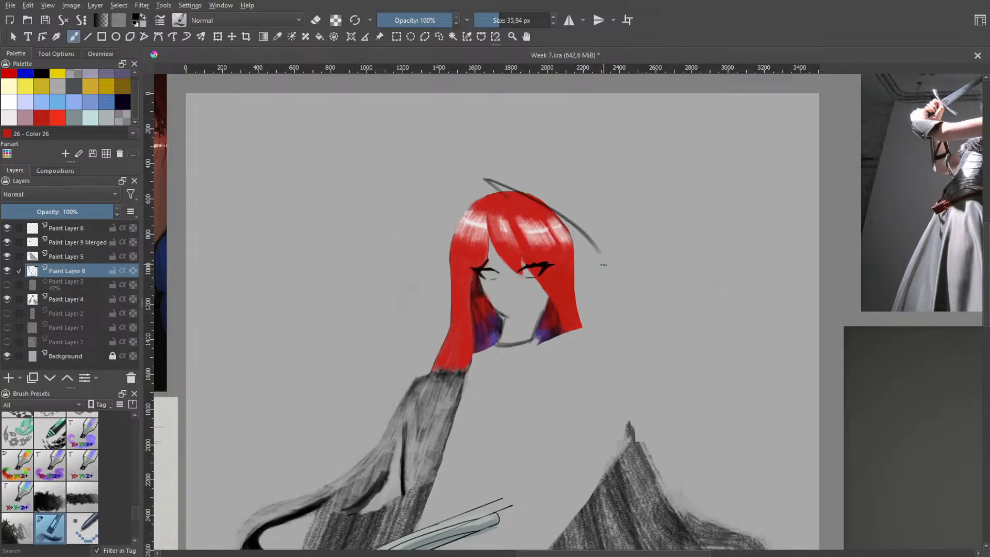
key(ctrl+z)
drag(503, 196, 620, 266)
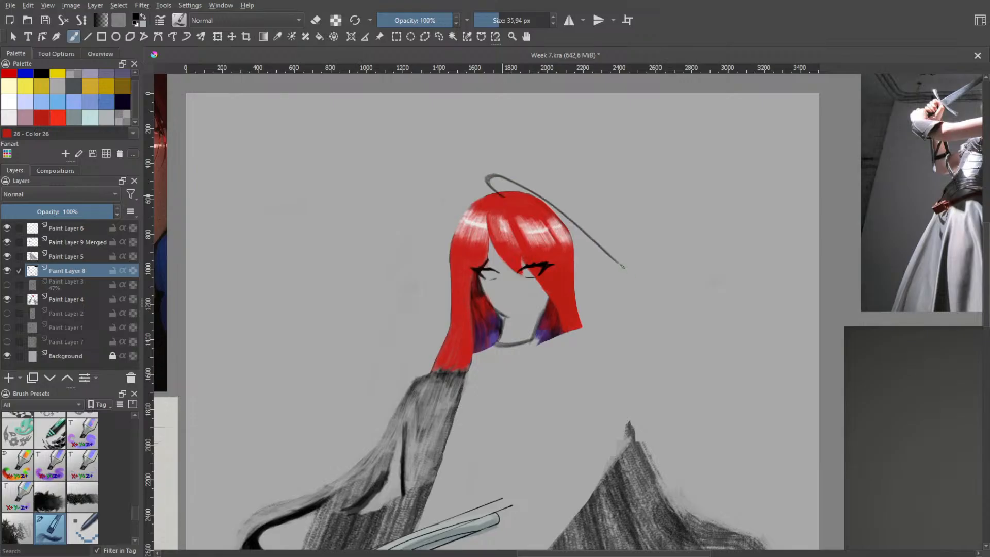
key(ctrl+z)
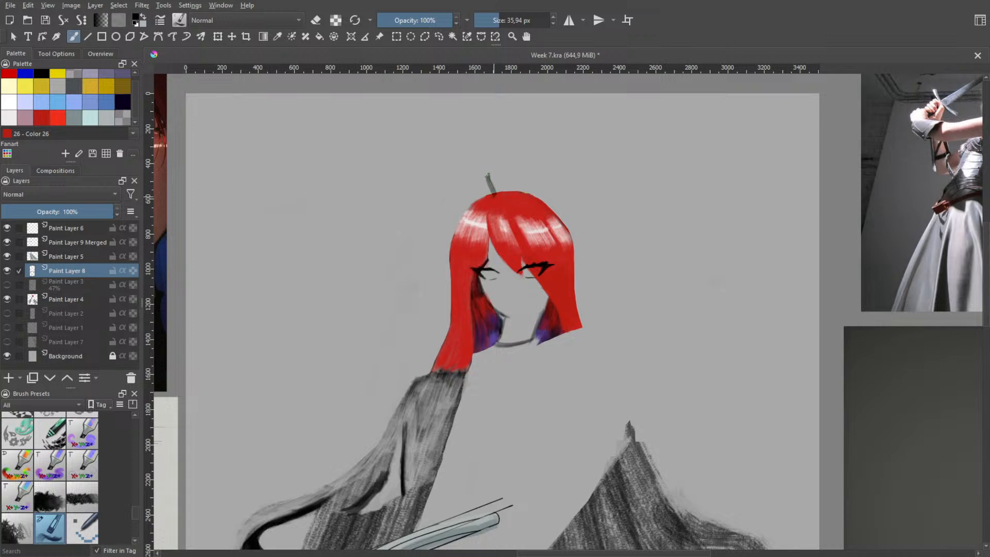
mouse_move(489, 176)
mouse_down()
mouse_move(583, 241)
mouse_move(628, 300)
mouse_up()
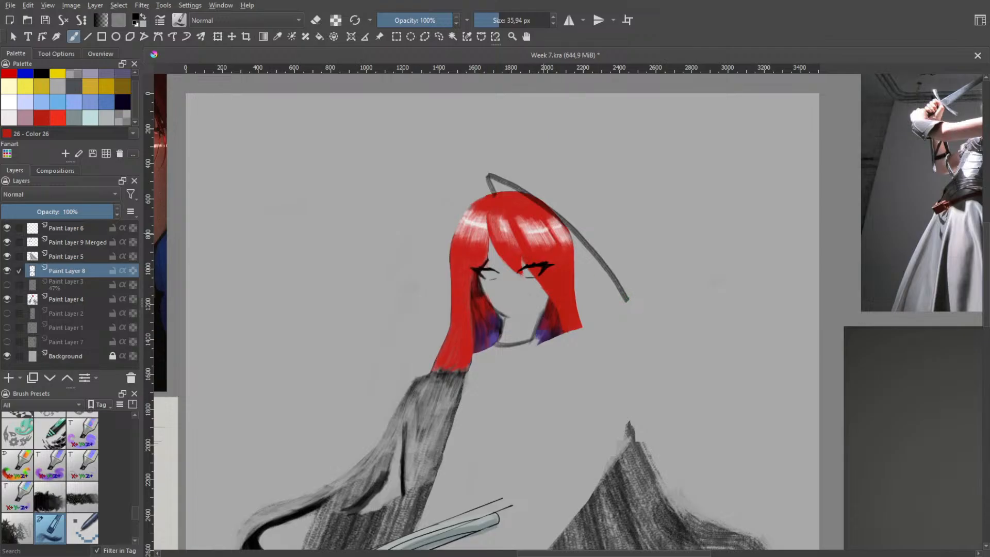
key(ctrl+z)
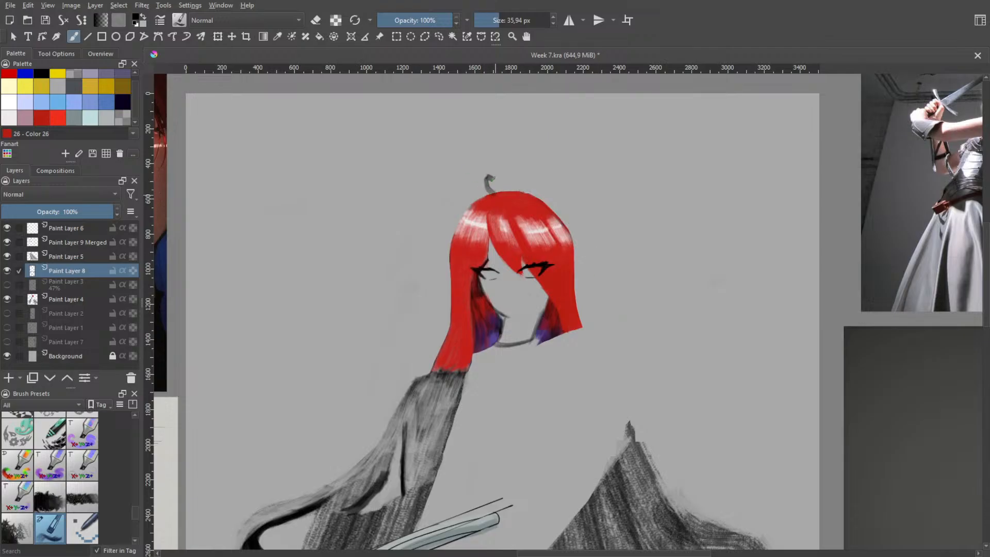
mouse_move(489, 178)
mouse_down()
mouse_move(586, 251)
mouse_move(605, 298)
mouse_up()
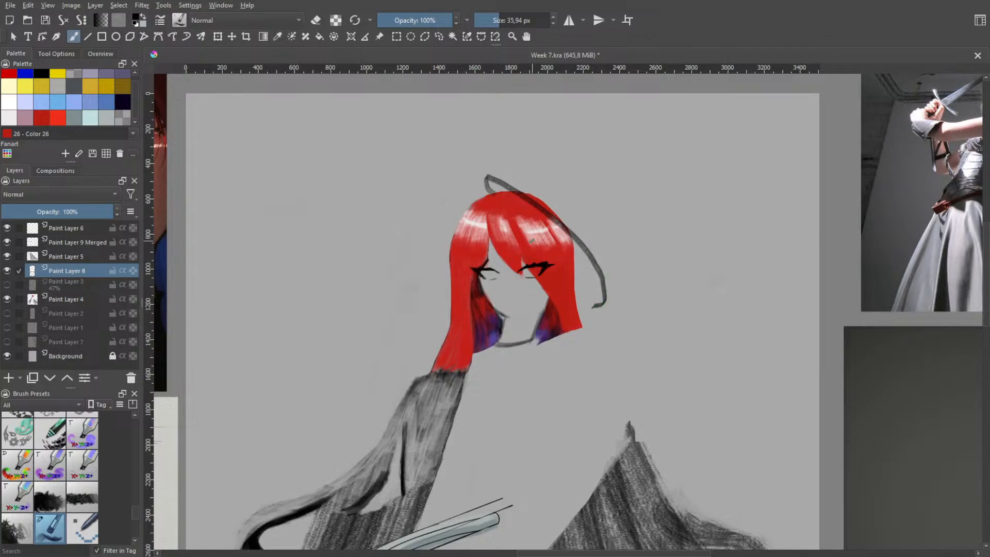
key(ctrl+z)
mouse_move(485, 189)
mouse_down()
mouse_move(592, 260)
mouse_move(613, 346)
mouse_up()
key(ctrl+z)
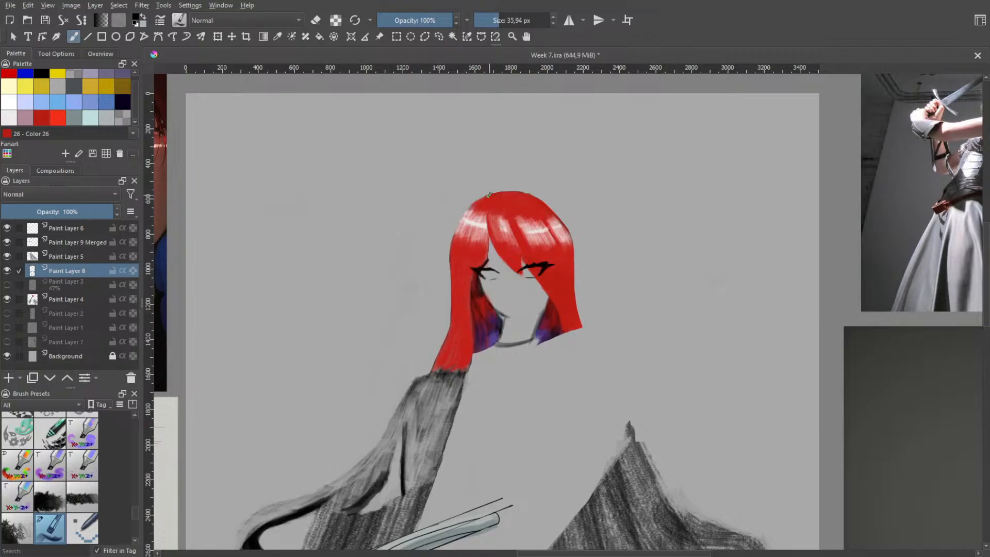
Sketch a longer dark strand from the crown, arching outside the head and hooking inward below the side hair's cut ends
mouse_move(489, 195)
mouse_down()
mouse_move(518, 176)
mouse_move(596, 338)
mouse_up()
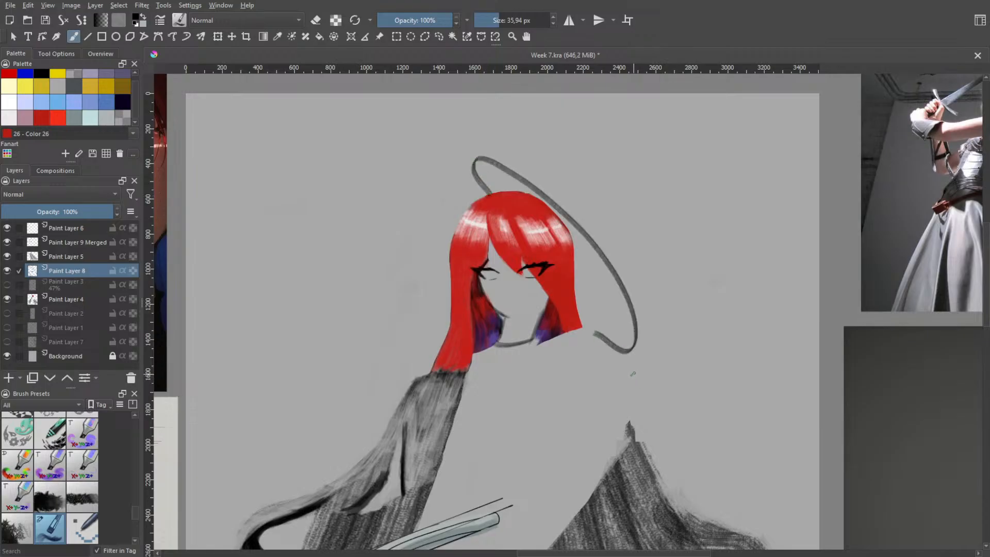
key(ctrl+z)
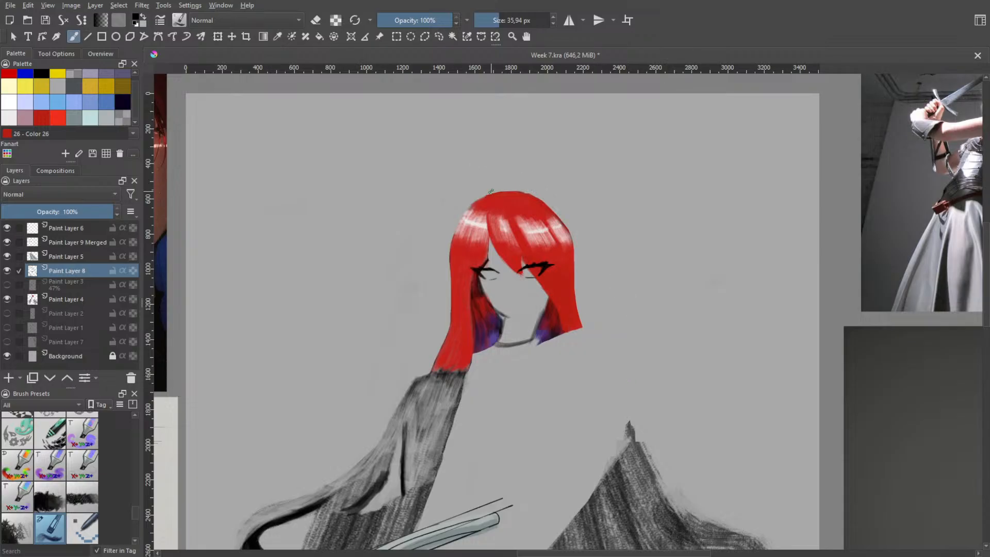
mouse_move(492, 192)
mouse_down()
mouse_move(609, 256)
mouse_move(659, 332)
mouse_up()
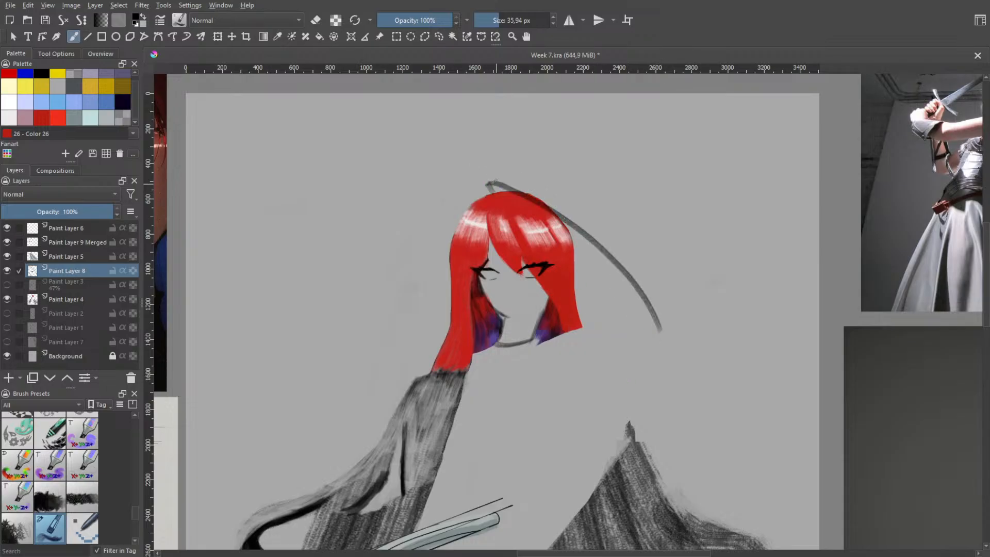
key(ctrl+z)
mouse_move(495, 194)
mouse_down()
mouse_move(486, 183)
mouse_move(628, 338)
mouse_move(615, 369)
mouse_up()
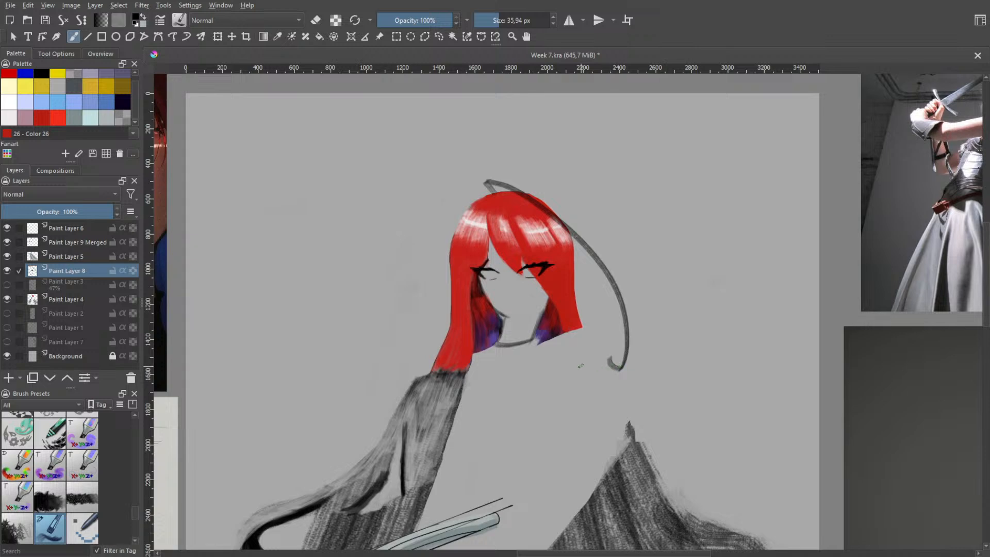
Examine the shape and fold of the loose strand on the red-haired character's full-body reference
key(h)
scroll(572, 310, down, 2)
drag(508, 312, 711, 294)
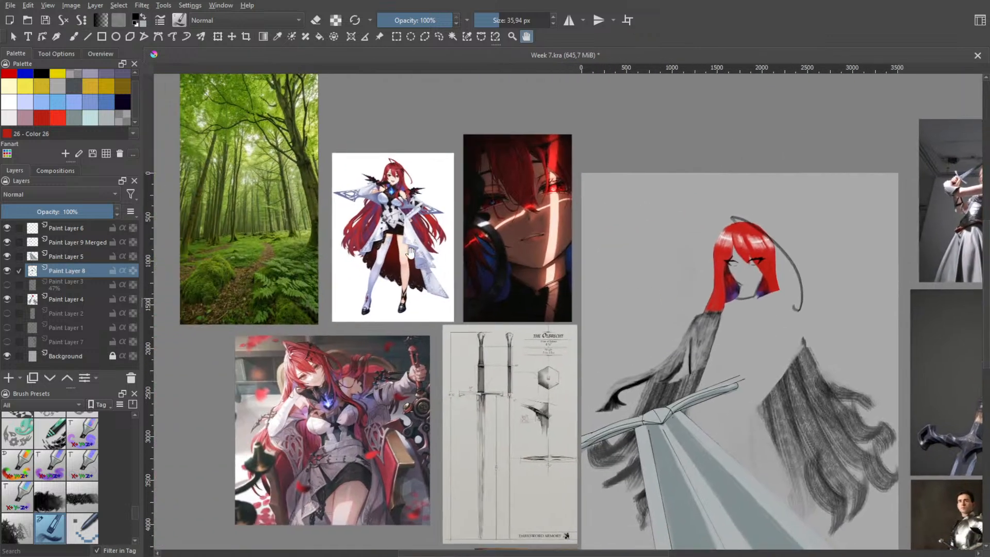
scroll(410, 252, up, 4)
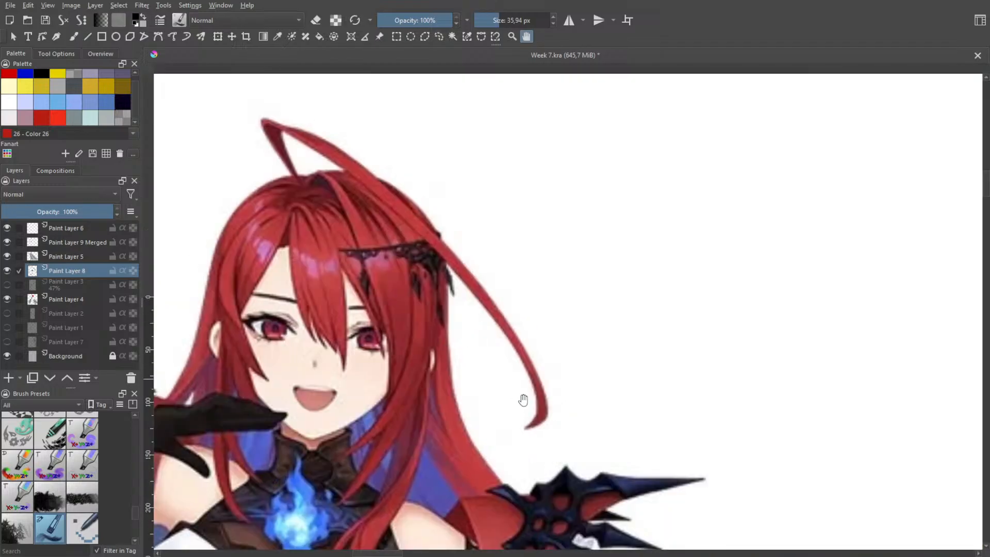
drag(544, 450, 524, 369)
drag(445, 297, 545, 359)
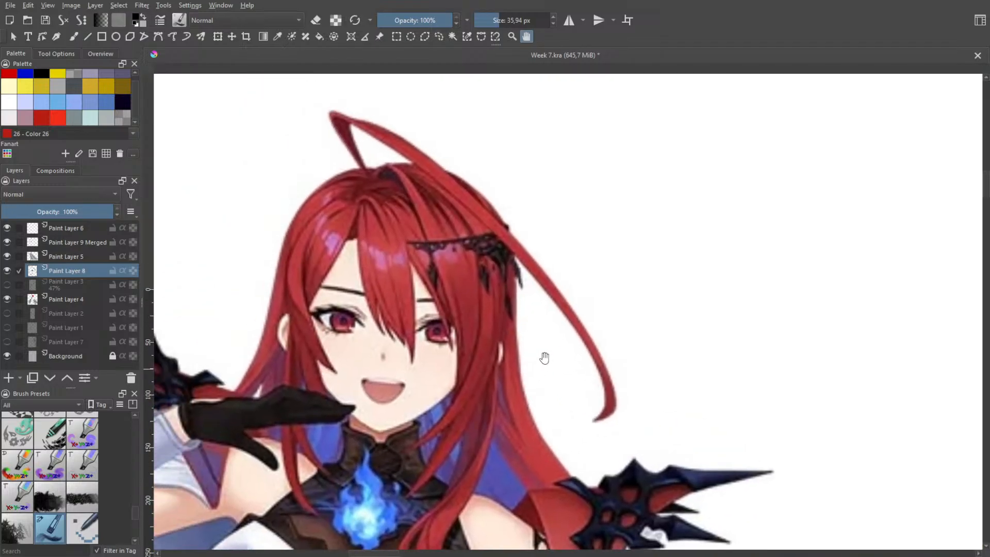
scroll(546, 354, down, 4)
scroll(581, 345, down, 1)
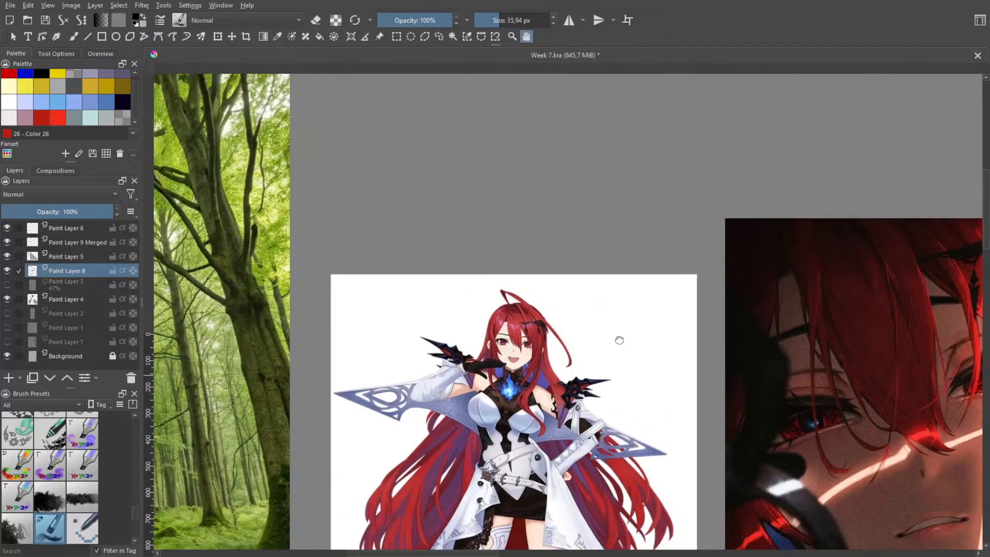
drag(619, 340, 347, 224)
drag(871, 402, 515, 287)
drag(771, 342, 511, 251)
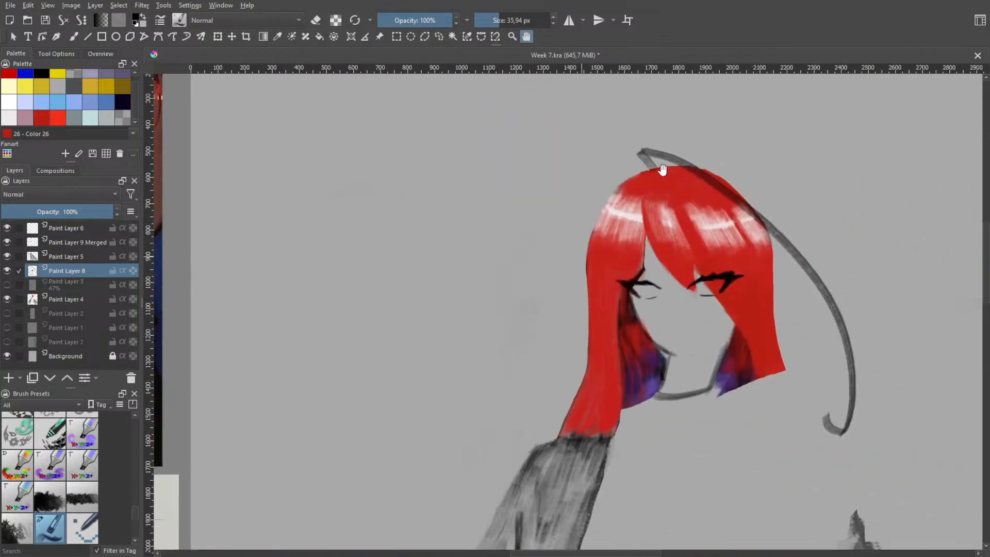
Trim the sketched strand's base at the crown with the eraser and repaint its fold darker and narrower
scroll(663, 169, up, 4)
key(b)
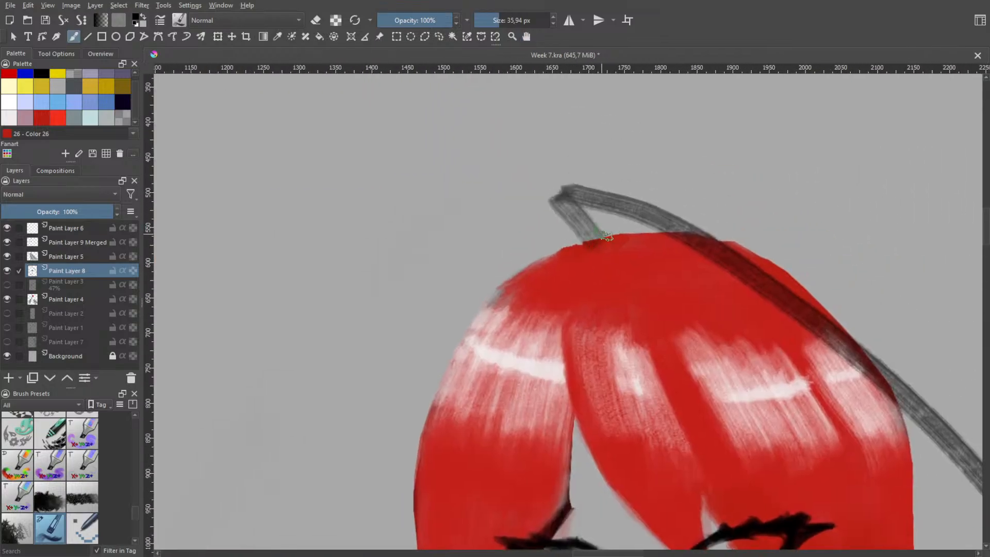
key(e)
drag(592, 222, 603, 245)
drag(557, 216, 589, 251)
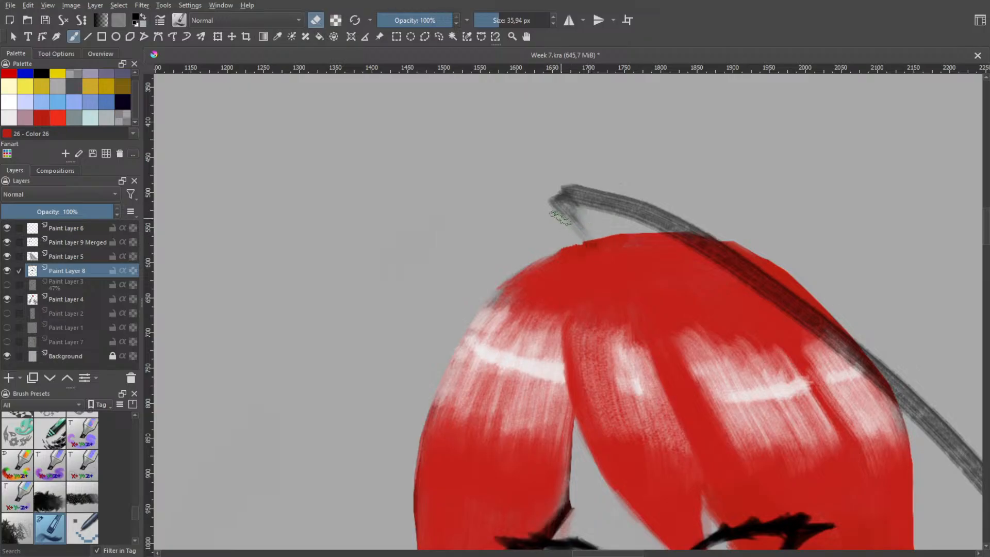
key(e)
mouse_move(565, 218)
mouse_down()
mouse_move(587, 240)
mouse_move(580, 209)
mouse_move(591, 240)
mouse_move(568, 212)
mouse_move(583, 201)
mouse_move(570, 208)
mouse_move(557, 190)
mouse_move(666, 214)
mouse_up()
key(e)
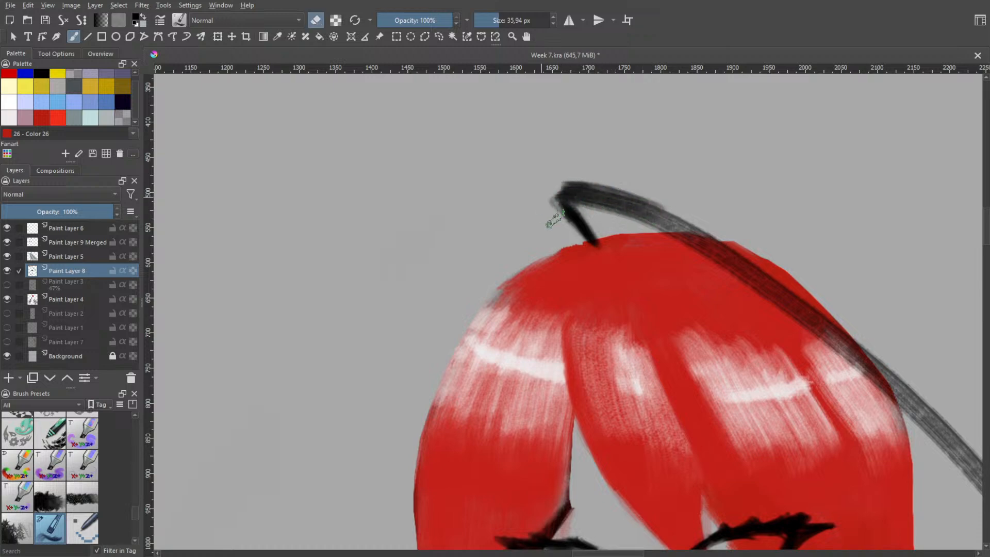
mouse_move(544, 208)
mouse_down()
mouse_move(567, 247)
mouse_move(545, 212)
mouse_move(573, 240)
mouse_up()
key(ctrl+z)
Compare the sketched strand's folded base with the full-body reference, then return to the character's head
scroll(692, 245, down, 2)
drag(692, 288, 526, 205)
scroll(557, 245, down, 1)
scroll(587, 302, down, 5)
drag(650, 321, 666, 334)
scroll(413, 281, up, 4)
scroll(520, 247, up, 2)
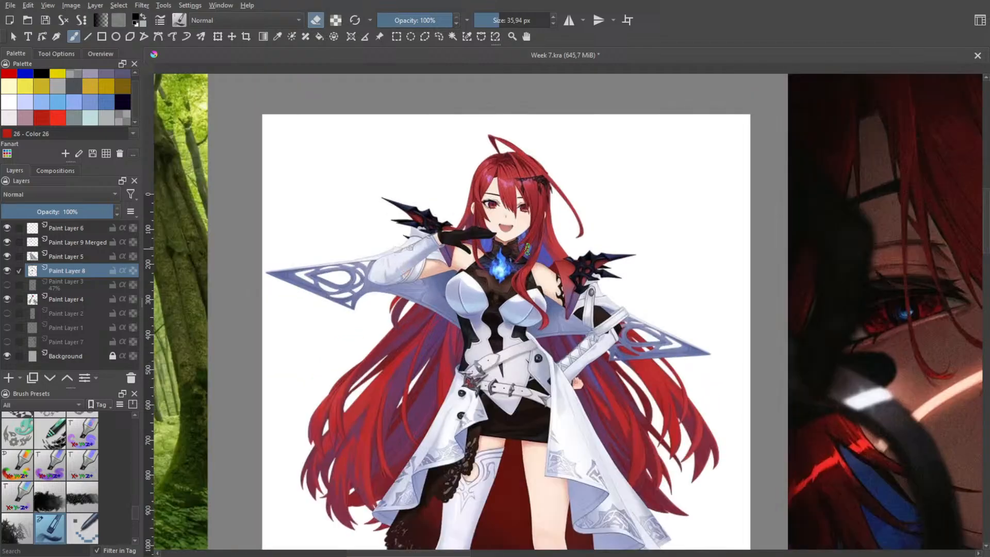
scroll(521, 248, down, 3)
drag(784, 314, 484, 272)
drag(703, 297, 569, 292)
scroll(569, 292, up, 2)
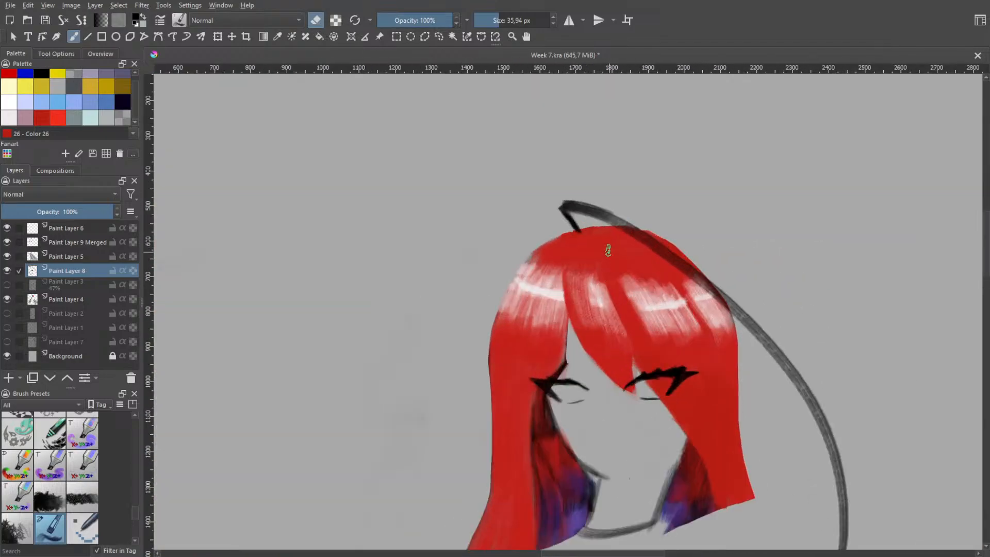
Try reshaping the strand's fold by extending its base stroke upward and outward from the crown
drag(497, 192, 581, 244)
scroll(699, 265, up, 1)
drag(684, 283, 580, 278)
key(b)
key(ctrl+z)
drag(547, 227, 578, 282)
key(e)
key(ctrl+z)
Redraw the strand's upper edge from a higher fold tip down into the long curve over the crown
key(ctrl+z)
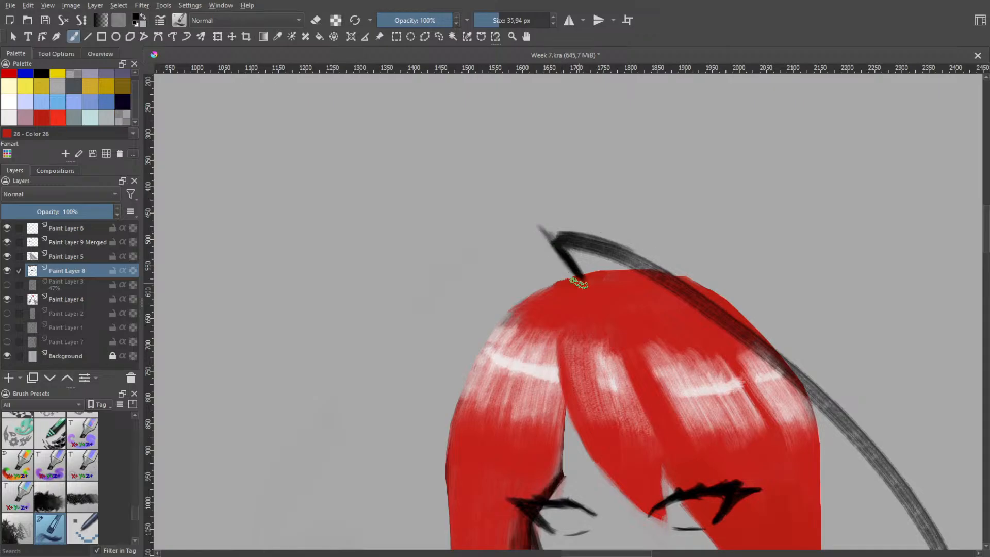
key(e)
drag(542, 222, 603, 238)
key(ctrl+z)
key(ctrl+z)
key(ctrl+z)
mouse_move(537, 221)
mouse_down()
mouse_move(641, 255)
mouse_move(671, 281)
mouse_up()
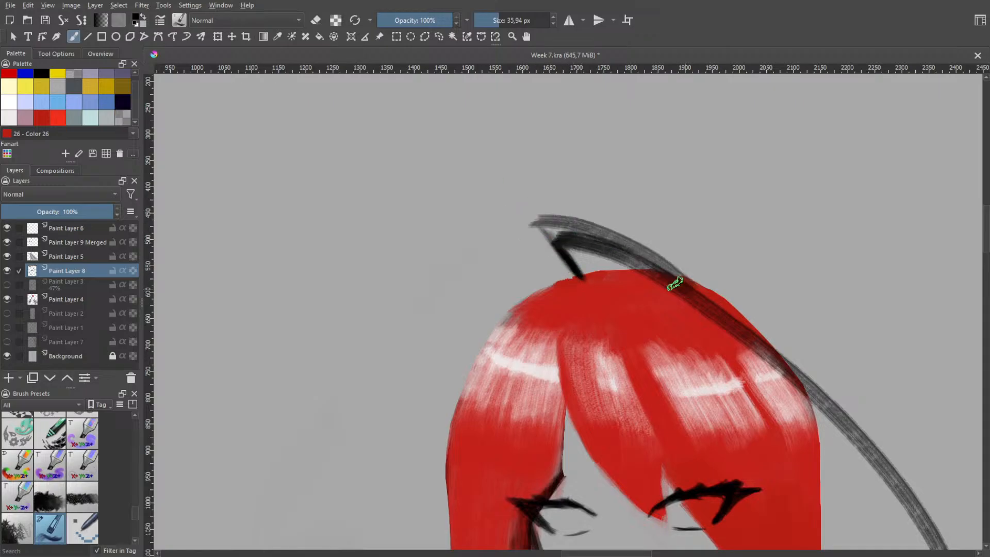
key(ctrl+z)
drag(541, 225, 661, 271)
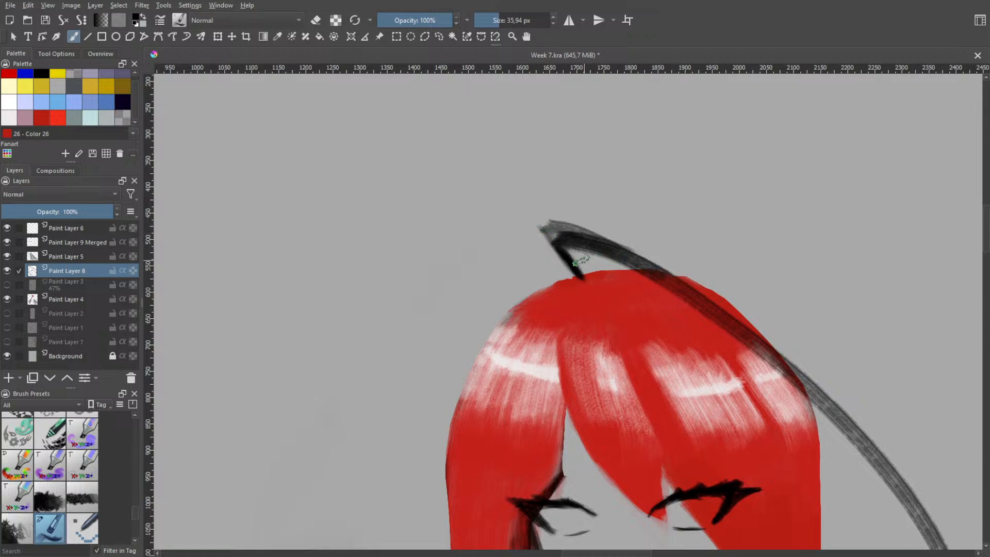
Erase the excess paint inside the strand's fold and darken both sides of the fold in black
key(e)
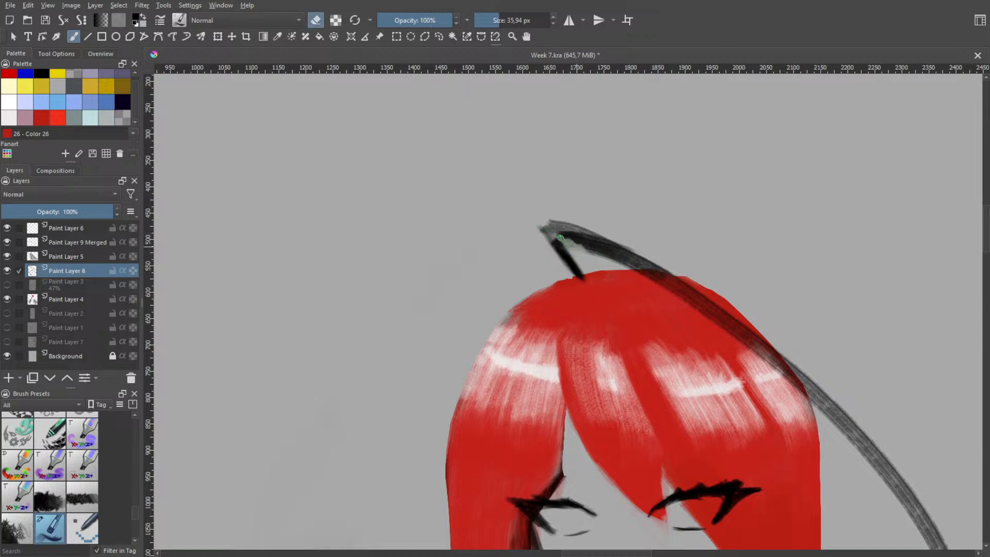
drag(572, 244, 612, 261)
key(e)
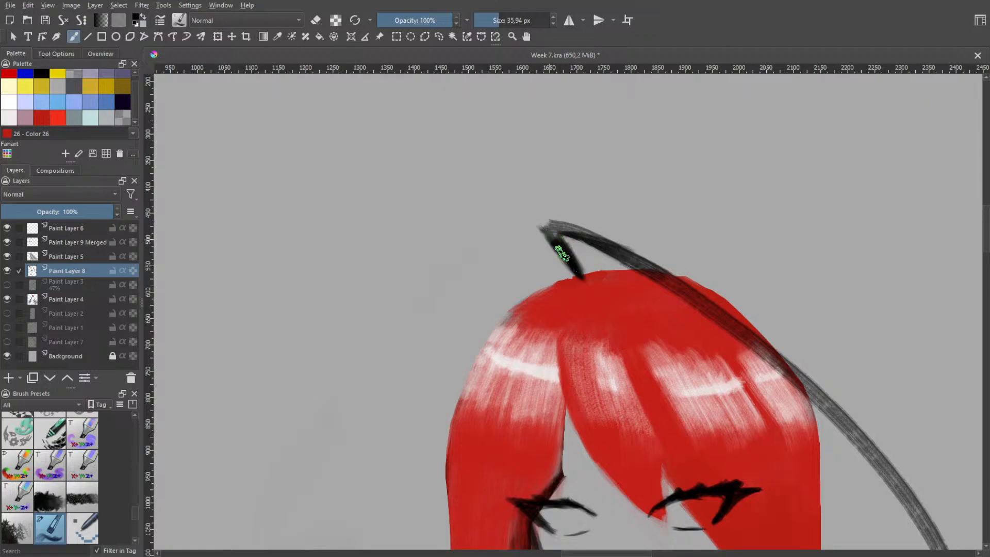
mouse_move(562, 253)
mouse_down()
mouse_move(575, 270)
mouse_move(543, 223)
mouse_move(604, 251)
mouse_up()
Undo the entire dark strand sketch and the earlier trimming of the crown's outline
key(h)
scroll(728, 273, down, 1)
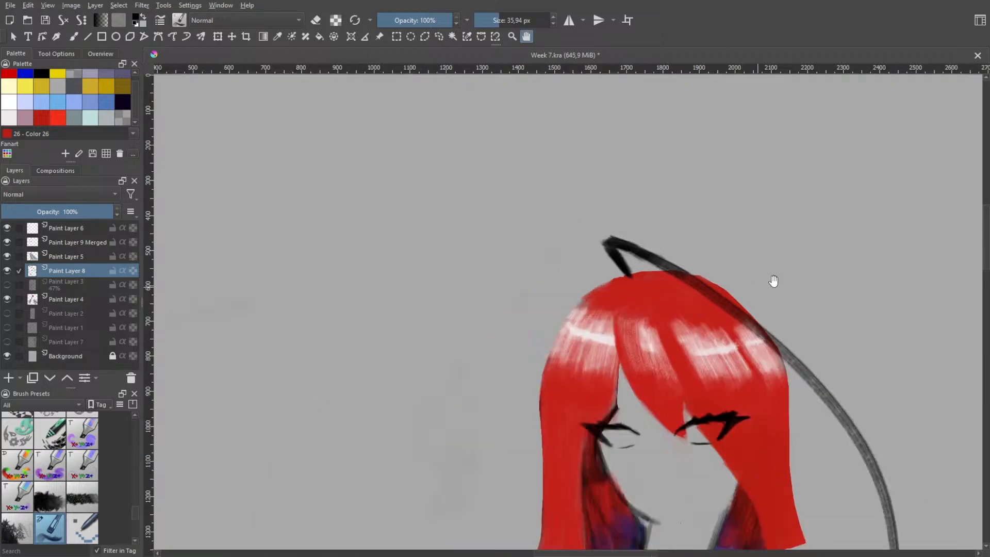
scroll(774, 281, down, 2)
drag(818, 358, 685, 354)
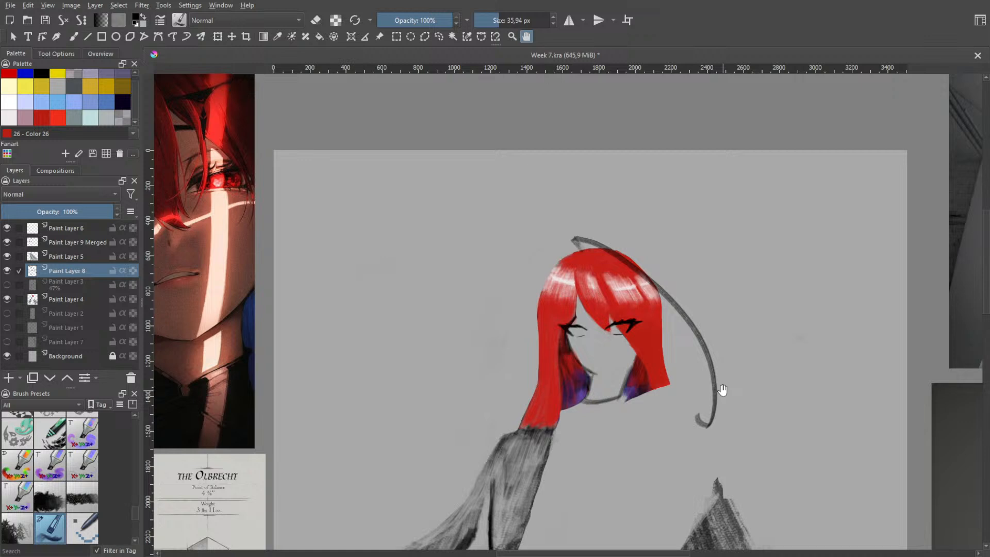
key(ctrl+z)
key(ctrl+z)
drag(618, 251, 655, 285)
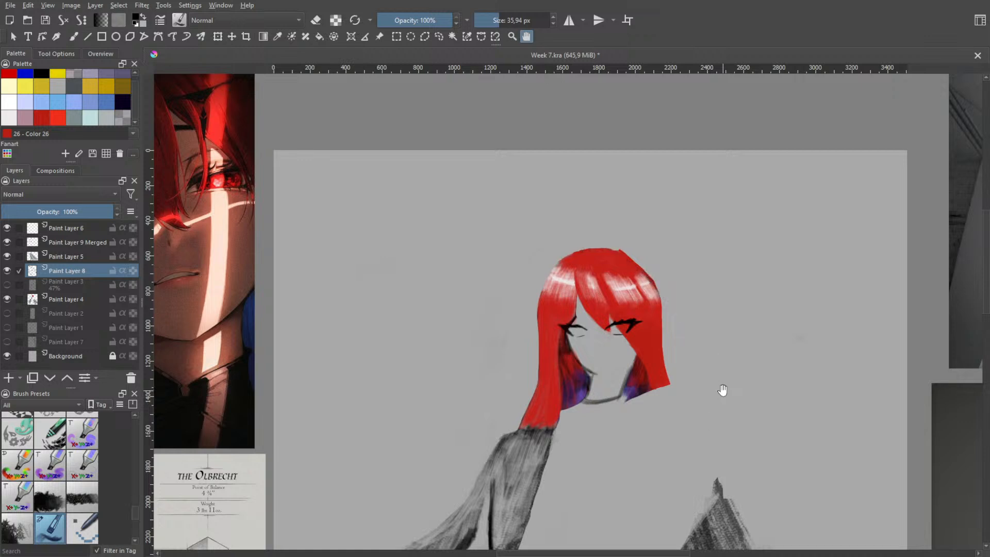
Keep undoing the earlier erasing to restore the red loose strand in its version with a straight base and pointed fold
mouse_move(588, 231)
mouse_down()
mouse_move(653, 279)
mouse_move(724, 377)
mouse_up()
drag(584, 250, 569, 227)
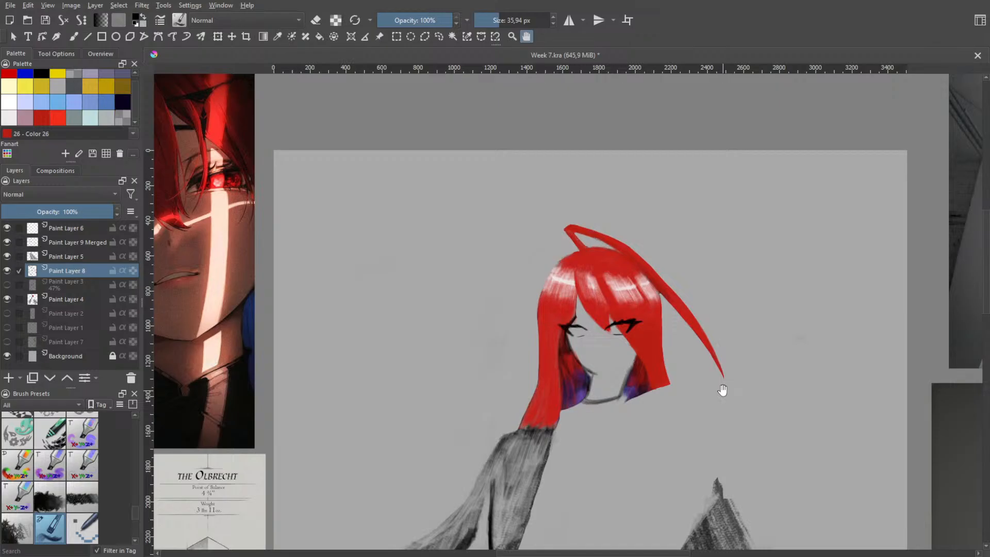
key(ctrl+z)
key(ctrl+z)
key(ctrl+z)
drag(571, 227, 578, 252)
mouse_move(630, 249)
mouse_down()
mouse_move(691, 311)
mouse_move(683, 301)
mouse_up()
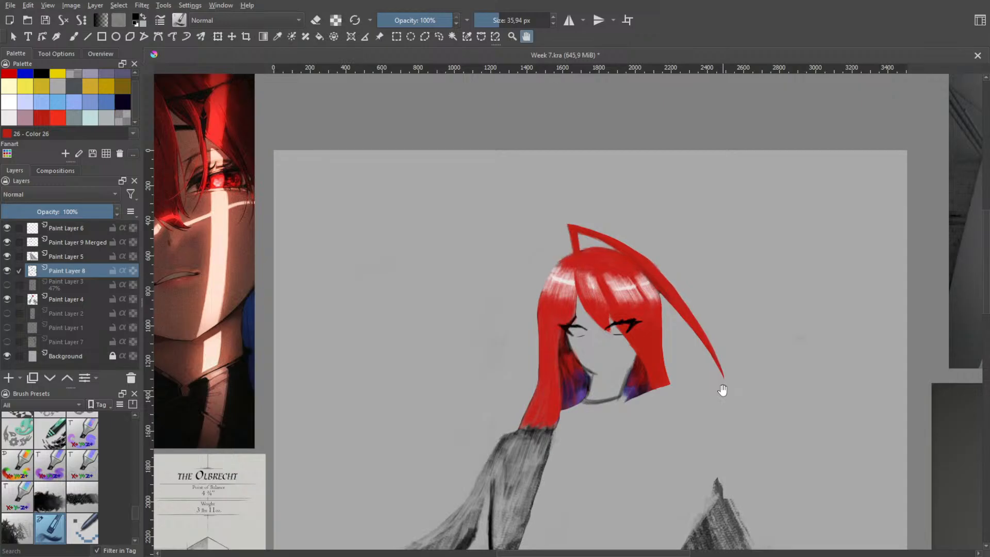
Build up the loose strand in red with a thicker upper edge and a higher pointed fold tip
drag(569, 221, 653, 262)
mouse_move(566, 215)
mouse_down()
mouse_move(614, 230)
mouse_move(605, 225)
mouse_up()
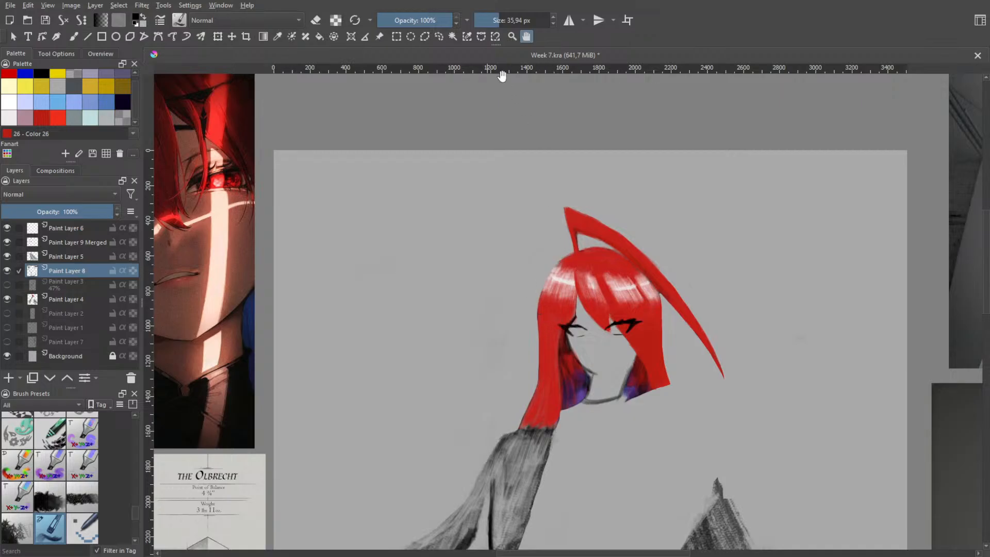
Lasso the loose strand on Paint Layer 4 and rotate it counter-clockwise so its long end swings outward from the head
click(439, 37)
drag(576, 253, 558, 256)
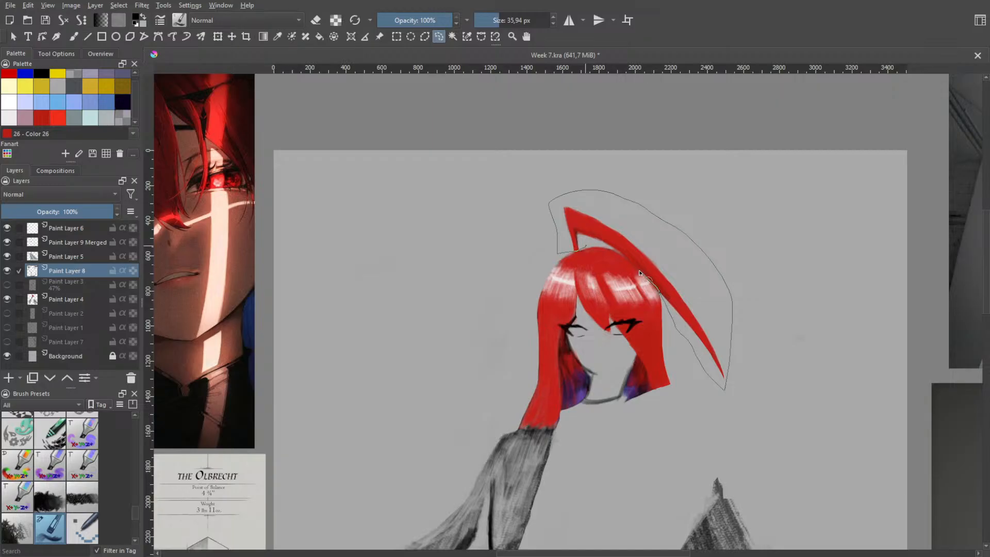
drag(599, 244, 594, 247)
click(217, 36)
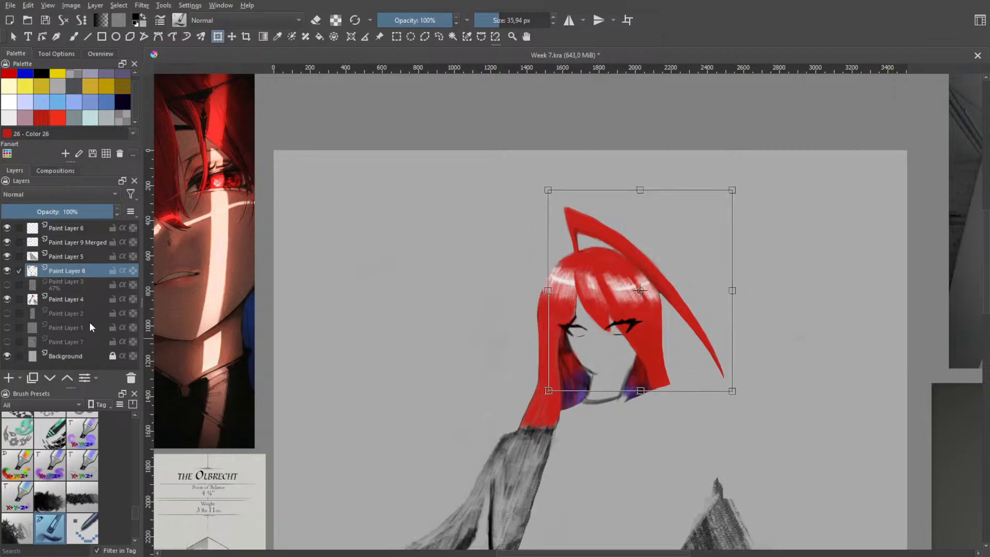
click(58, 299)
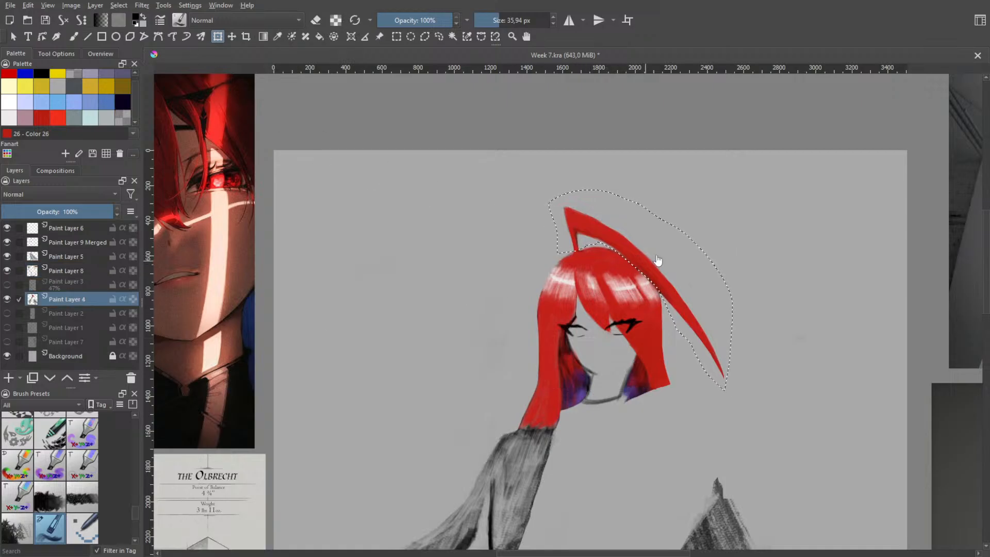
mouse_move(666, 256)
mouse_down()
mouse_move(674, 239)
mouse_move(665, 258)
mouse_move(672, 252)
mouse_up()
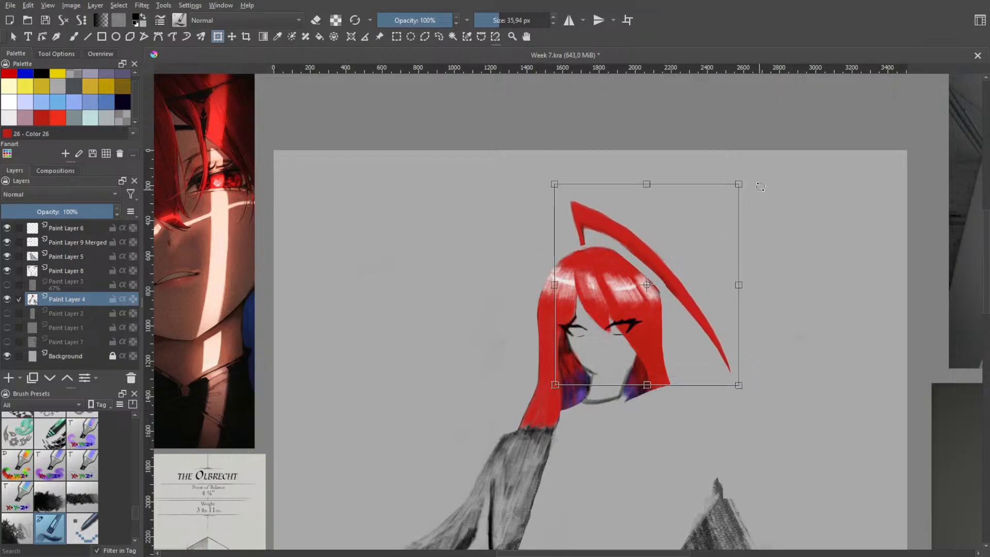
drag(760, 187, 737, 166)
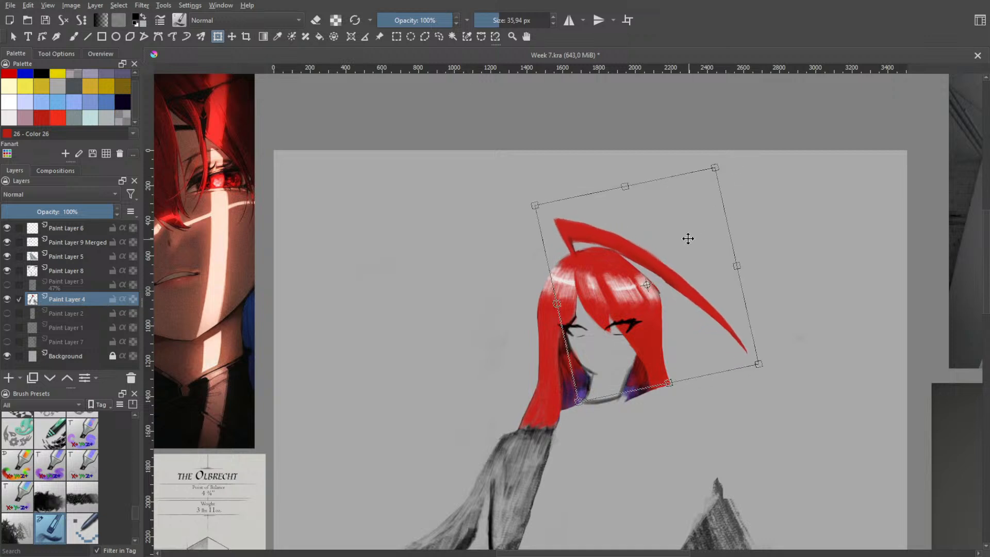
drag(688, 238, 657, 220)
key(h)
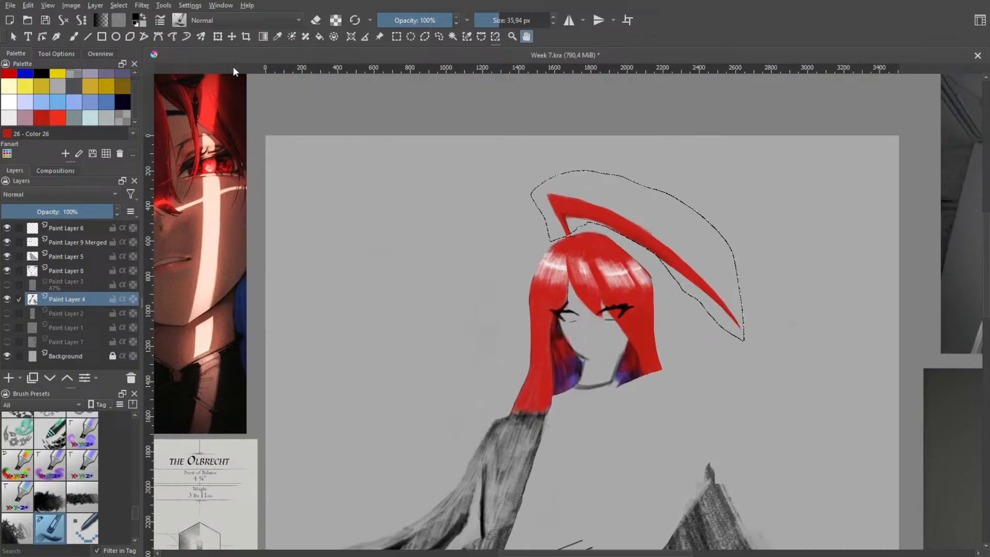
Scale the selected strand slightly smaller and reposition it close above the crown
click(218, 37)
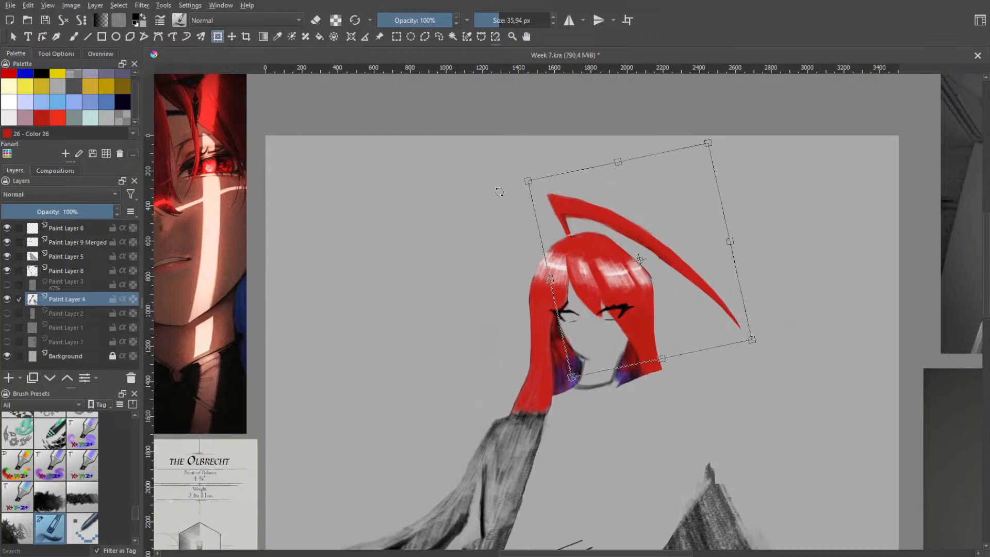
drag(673, 220, 671, 214)
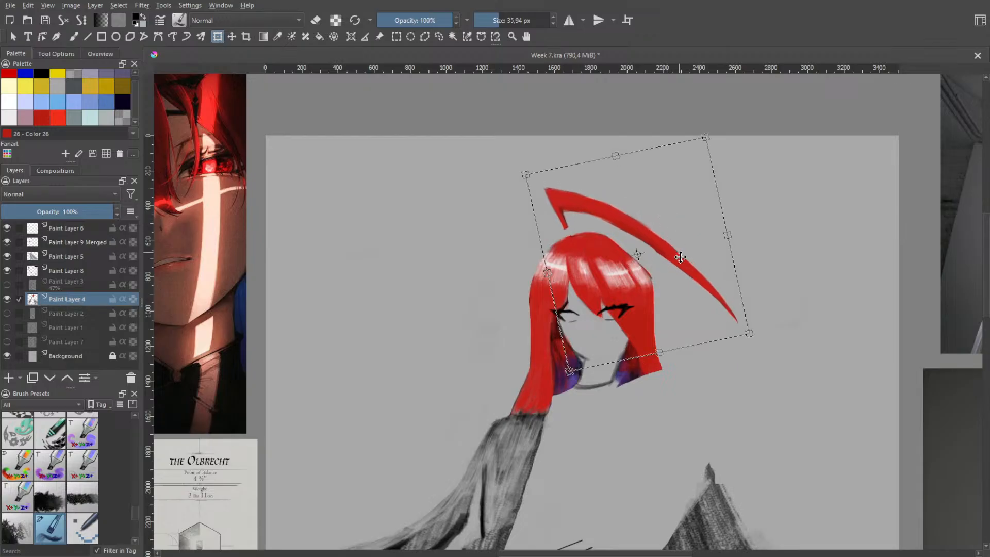
drag(751, 335, 764, 353)
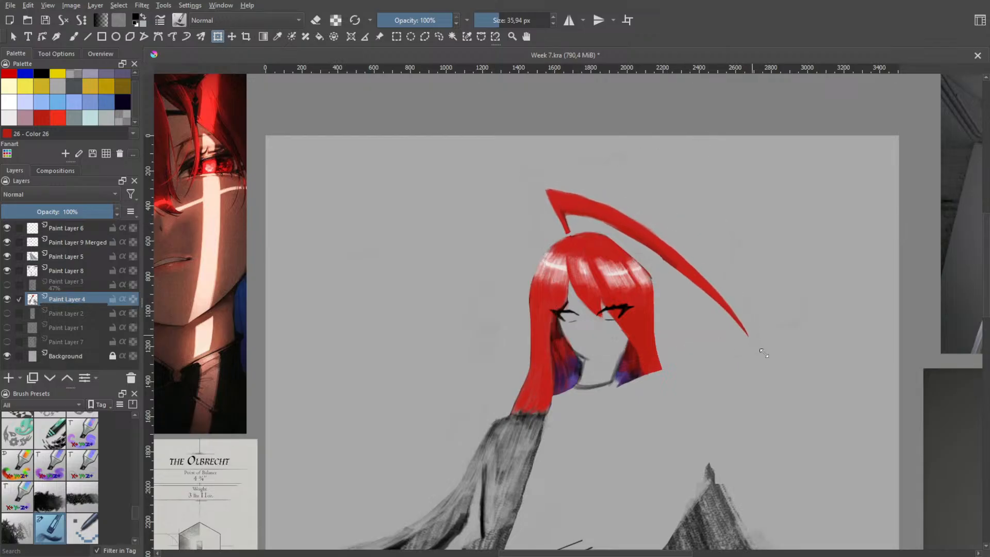
drag(841, 370, 847, 367)
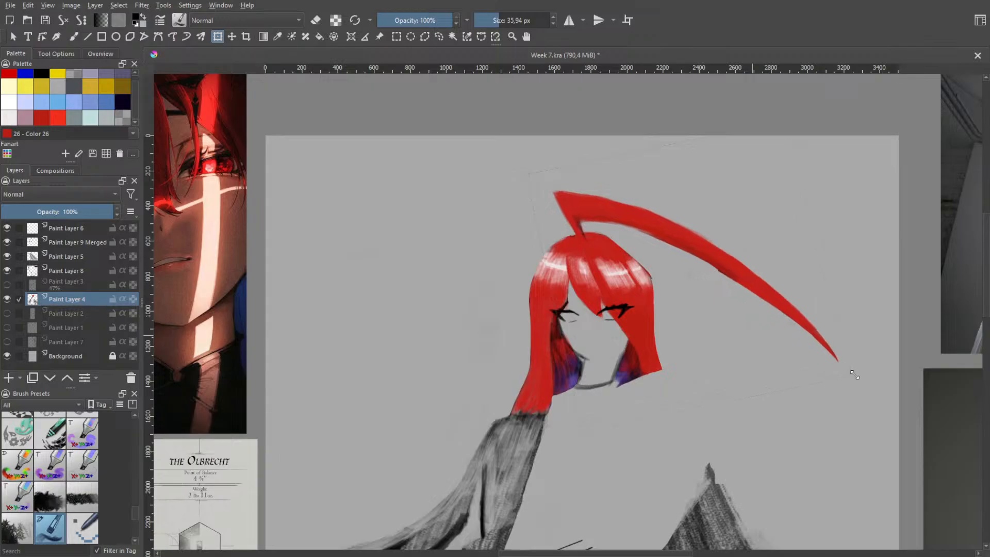
key(Return)
drag(793, 118, 709, 242)
drag(685, 297, 667, 219)
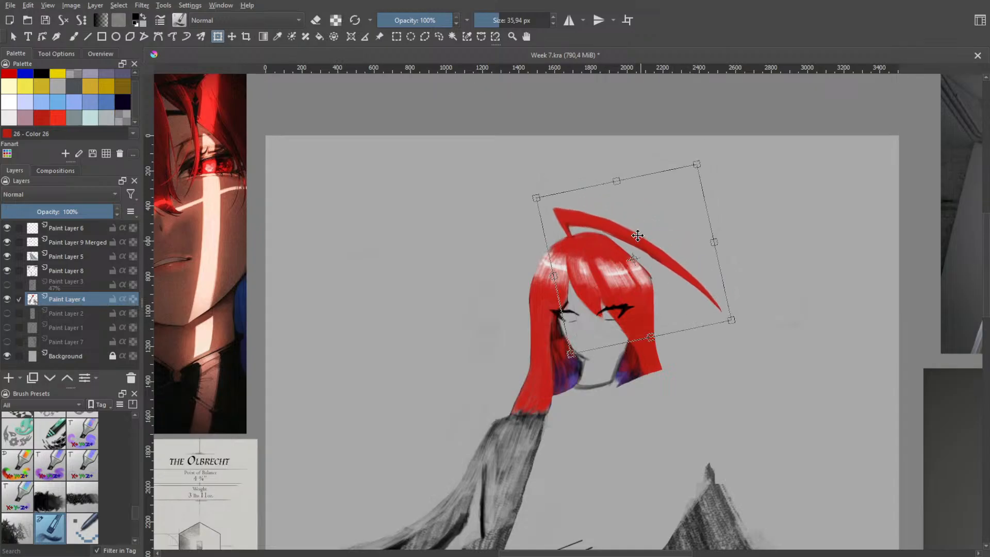
Try rotating the strand clockwise above the crown and undo the attempt
key(Return)
drag(681, 181, 707, 198)
key(ctrl+z)
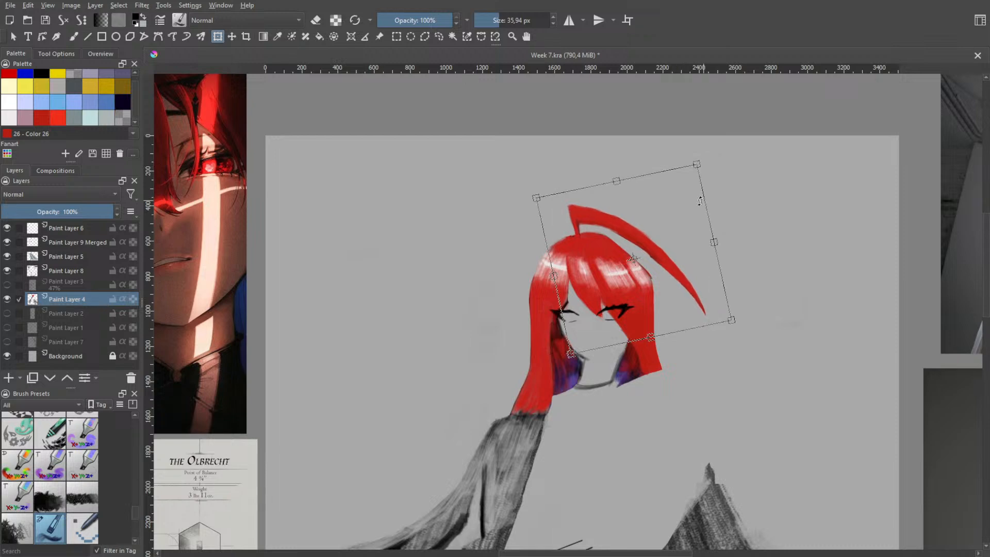
key(ctrl+z)
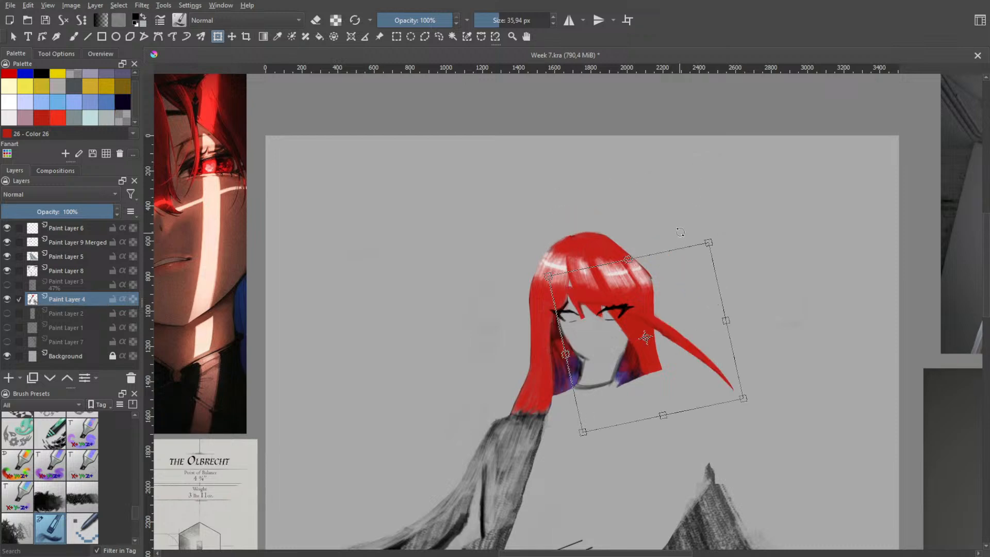
key(ctrl+shift+z)
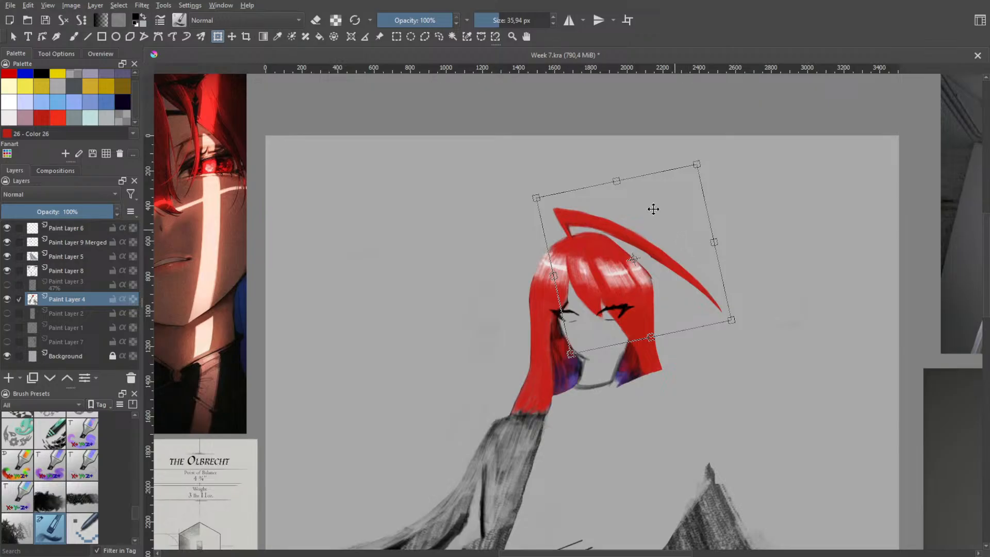
Lower the strand onto the crown with a slight clockwise turn and apply the transform
key(Return)
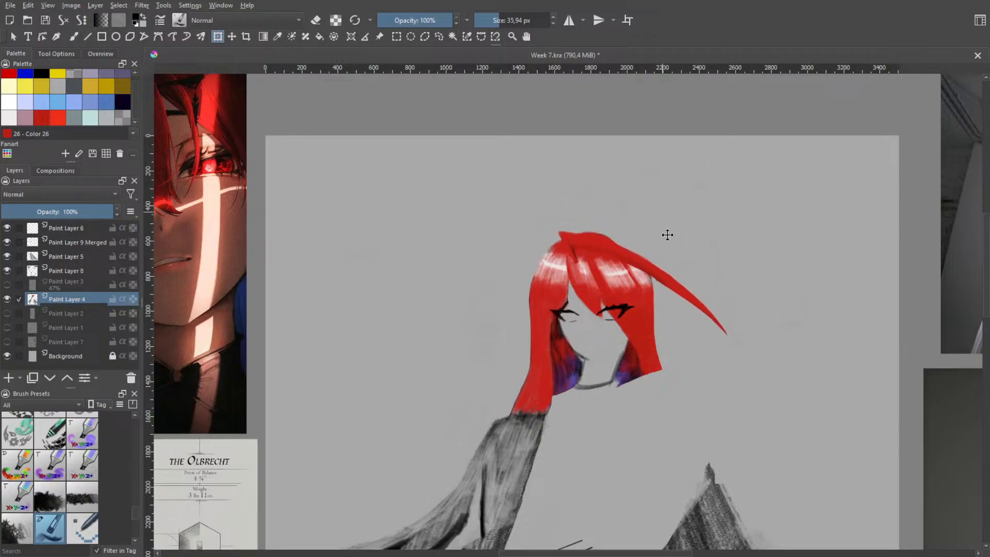
mouse_move(668, 235)
mouse_down()
mouse_move(661, 217)
mouse_move(655, 228)
mouse_move(667, 240)
mouse_move(663, 233)
mouse_up()
key(Return)
key(h)
scroll(454, 277, down, 2)
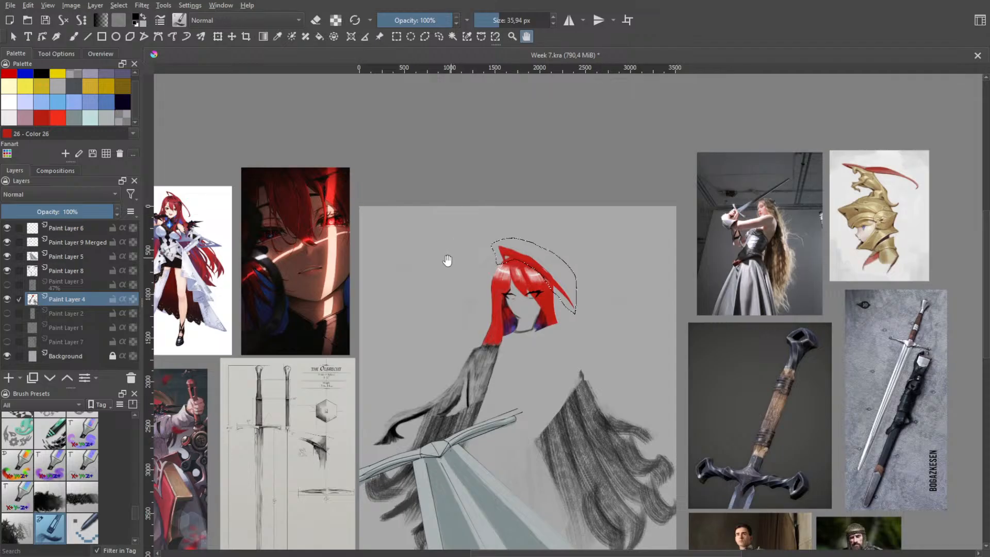
scroll(546, 297, up, 4)
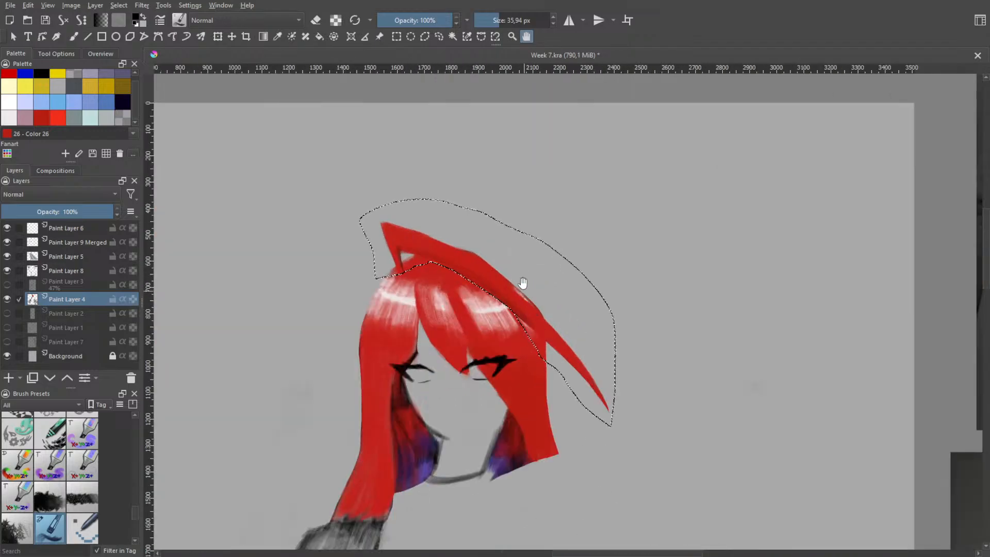
Transform the selected strand again, moving it up clear of the head so its whole fold is exposed
click(217, 36)
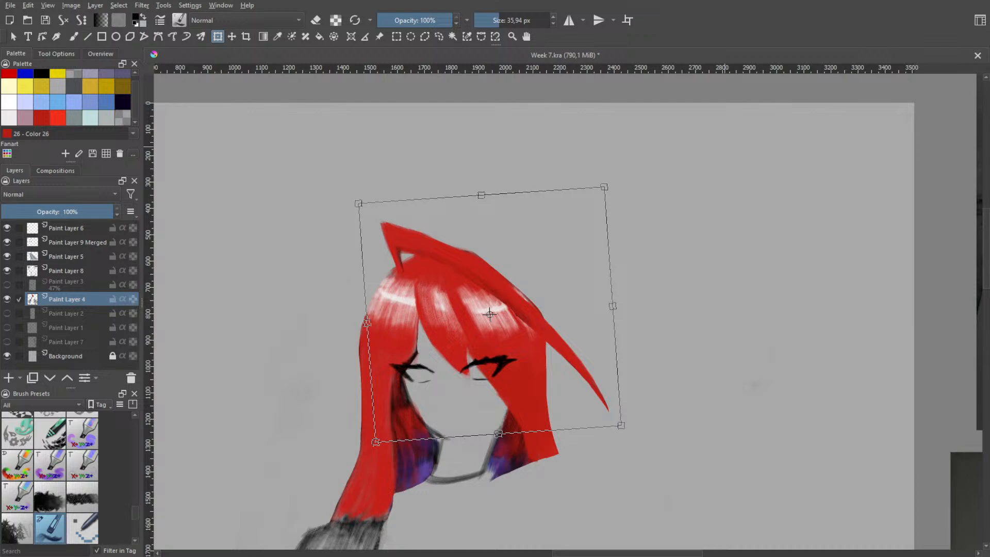
scroll(602, 371, down, 5)
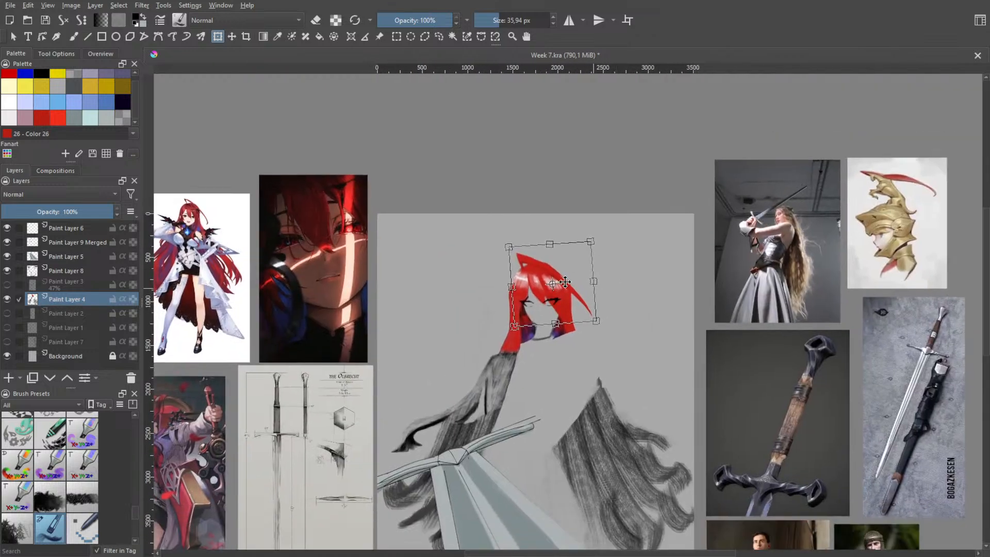
scroll(565, 282, up, 1)
mouse_move(556, 270)
mouse_down()
mouse_move(564, 252)
mouse_move(561, 266)
mouse_up()
scroll(546, 308, up, 2)
drag(578, 232, 557, 165)
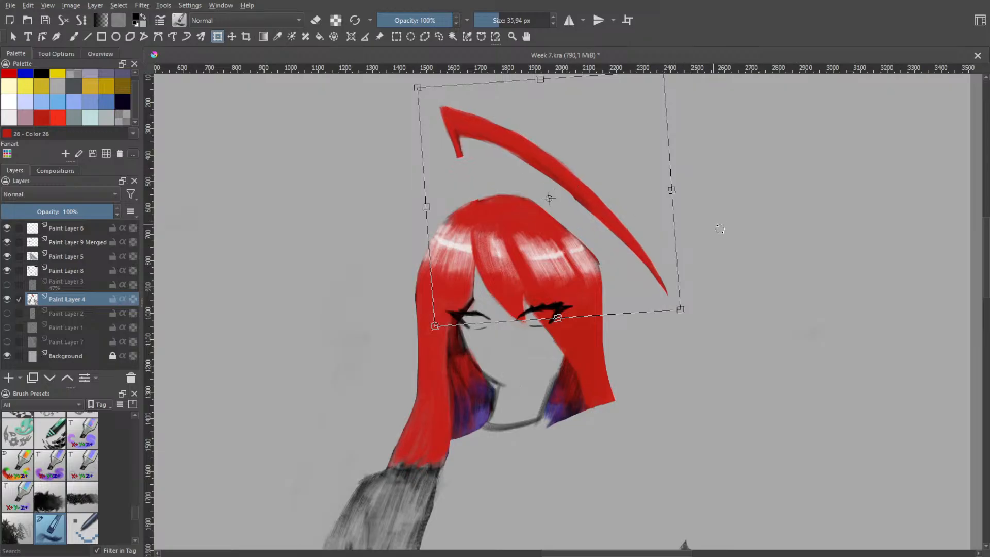
scroll(302, 220, up, 3)
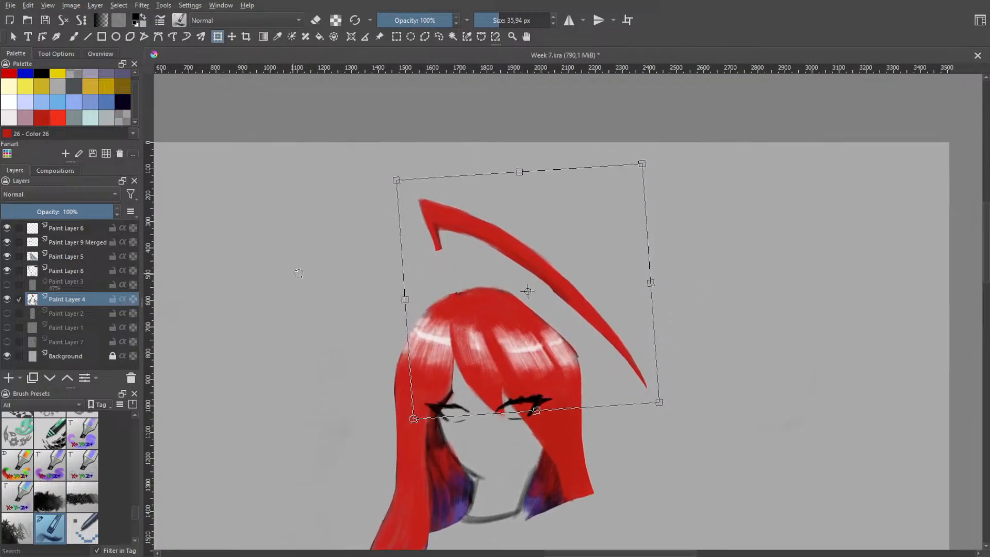
scroll(440, 226, up, 4)
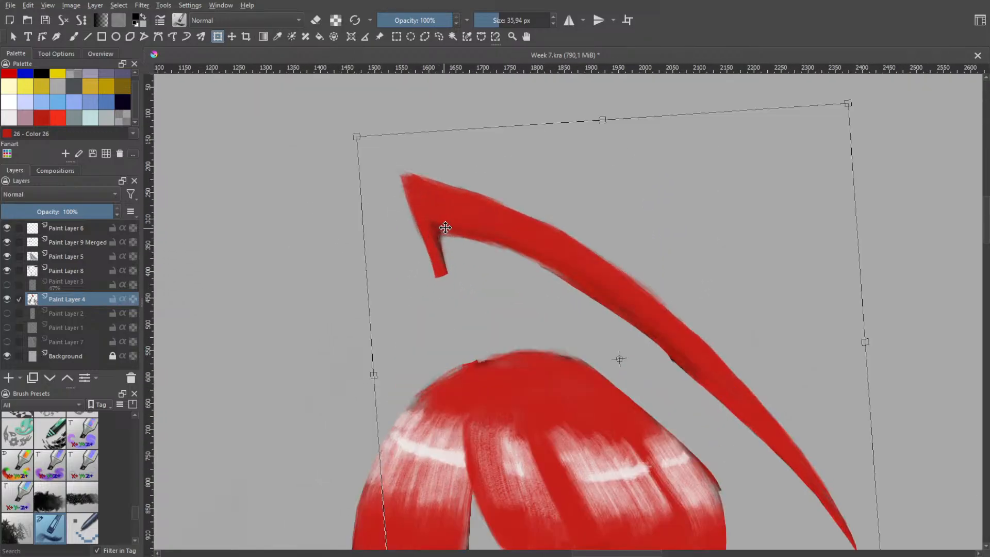
Check the strand's fold on the full-body reference and erase the strand's short straight base below the fold
scroll(446, 227, down, 10)
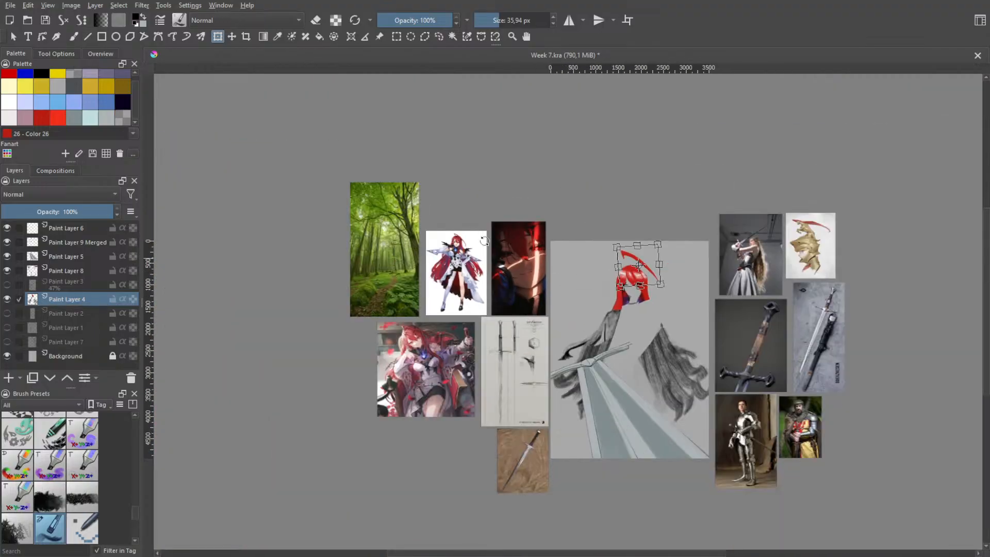
scroll(485, 240, up, 10)
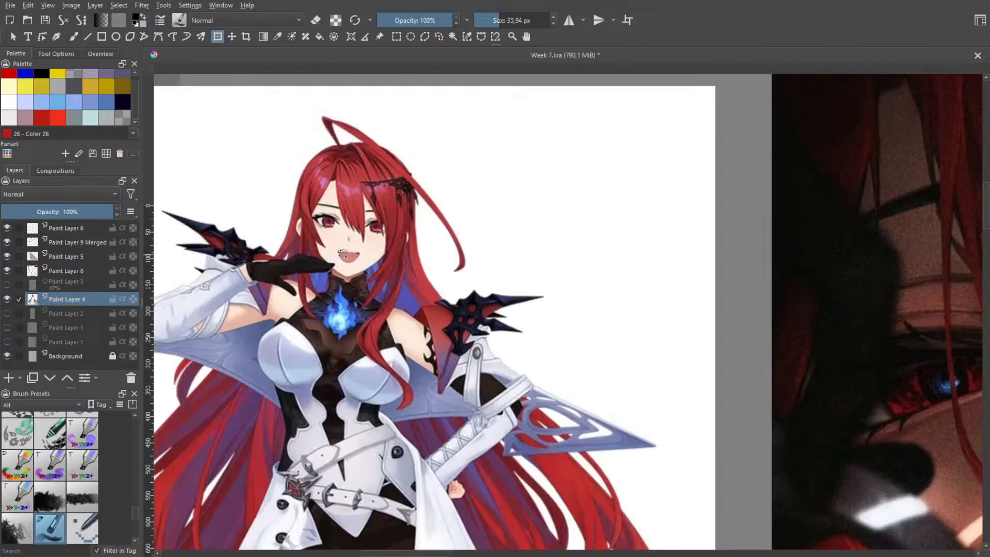
scroll(341, 253, down, 10)
scroll(475, 245, up, 12)
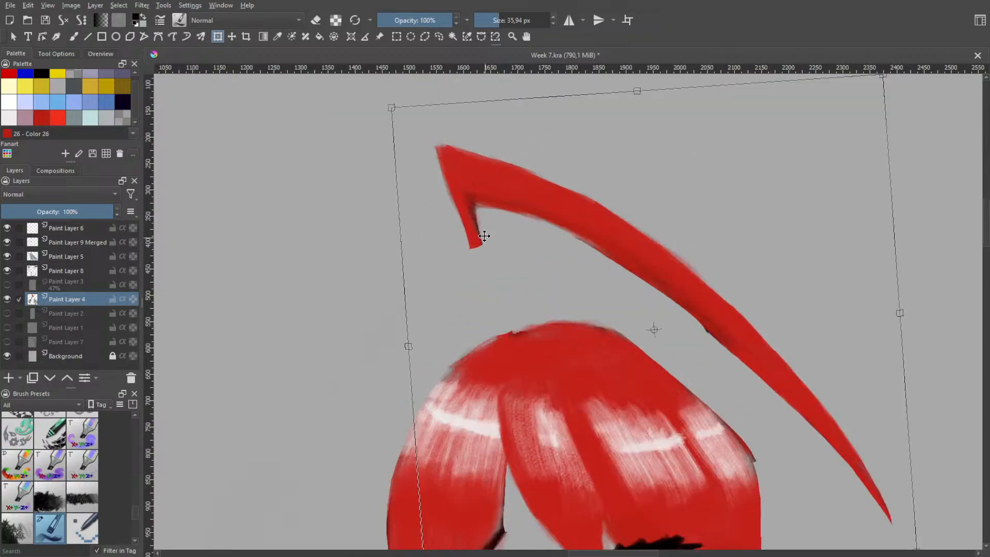
key(b)
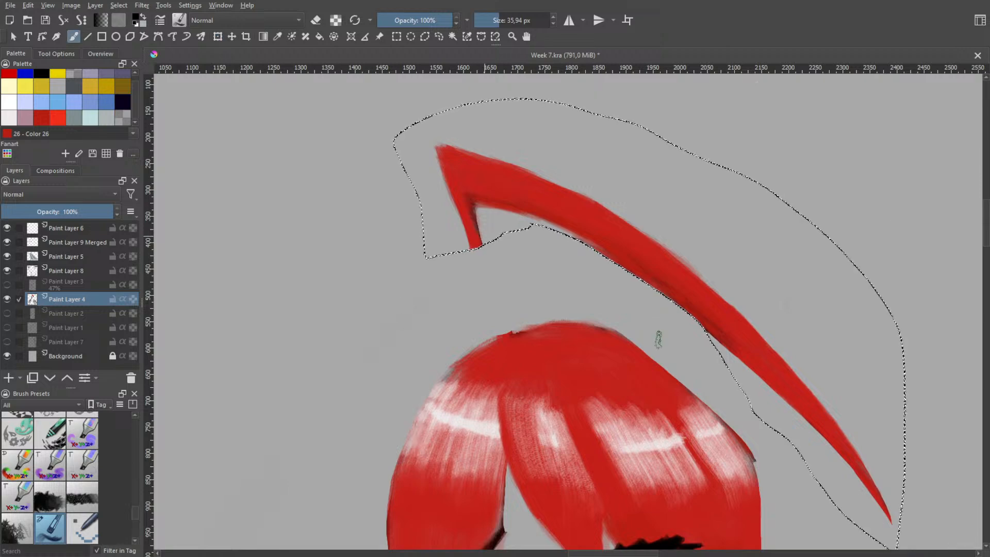
right_click(448, 224)
click(455, 162)
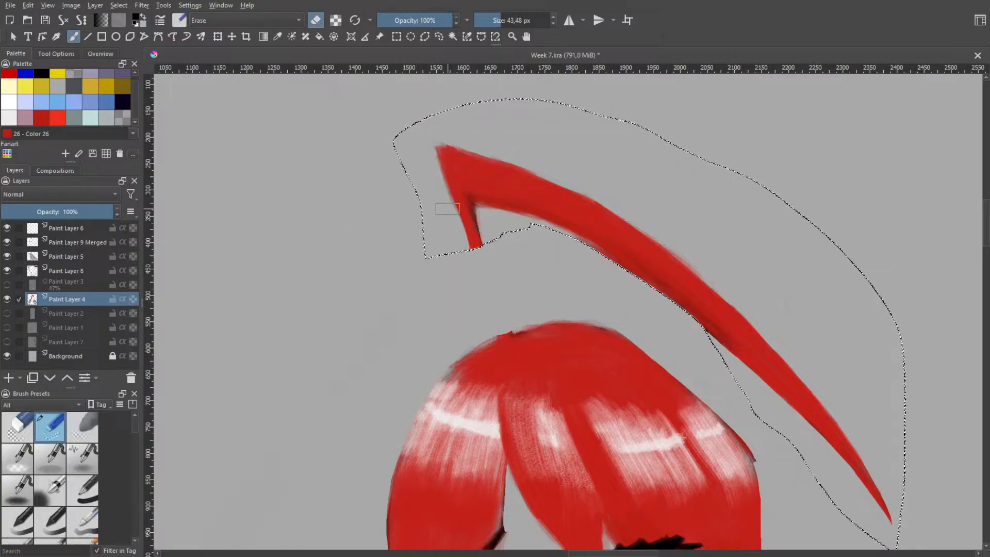
mouse_move(448, 210)
mouse_down()
mouse_move(475, 236)
mouse_move(456, 216)
mouse_move(476, 252)
mouse_move(482, 224)
mouse_move(456, 216)
mouse_move(479, 216)
mouse_move(456, 212)
mouse_move(479, 214)
mouse_up()
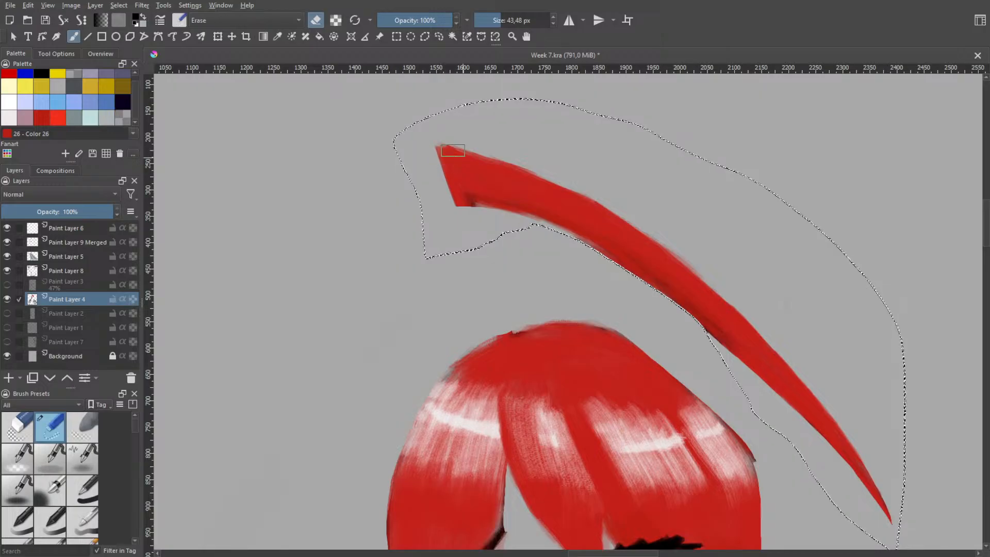
Trim the cut end's slanted outer edge and lower corner with the eraser at 7.81 px
key(space)
scroll(462, 135, up, 3)
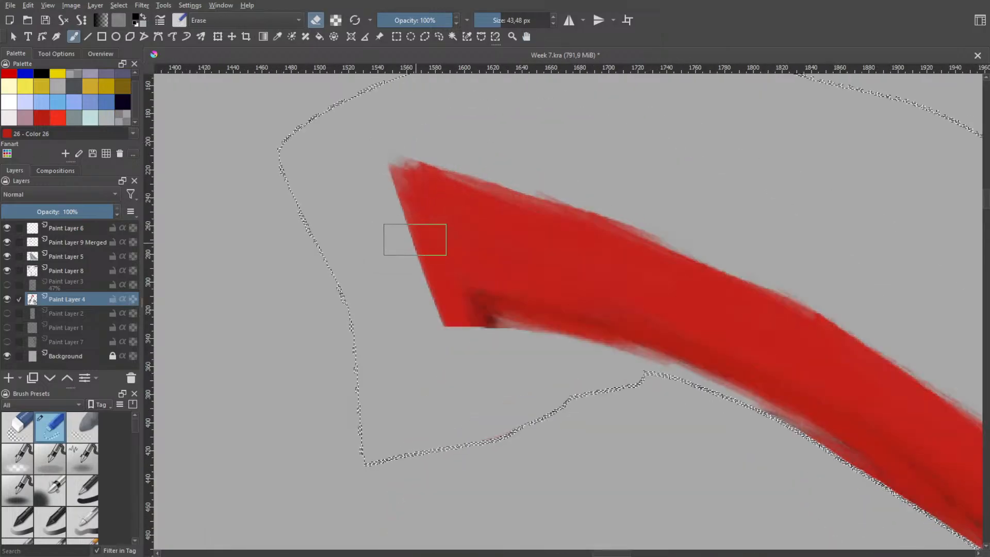
mouse_move(408, 236)
shift+mouse_down()
mouse_move(392, 246)
mouse_move(372, 214)
mouse_move(394, 190)
shift+mouse_up()
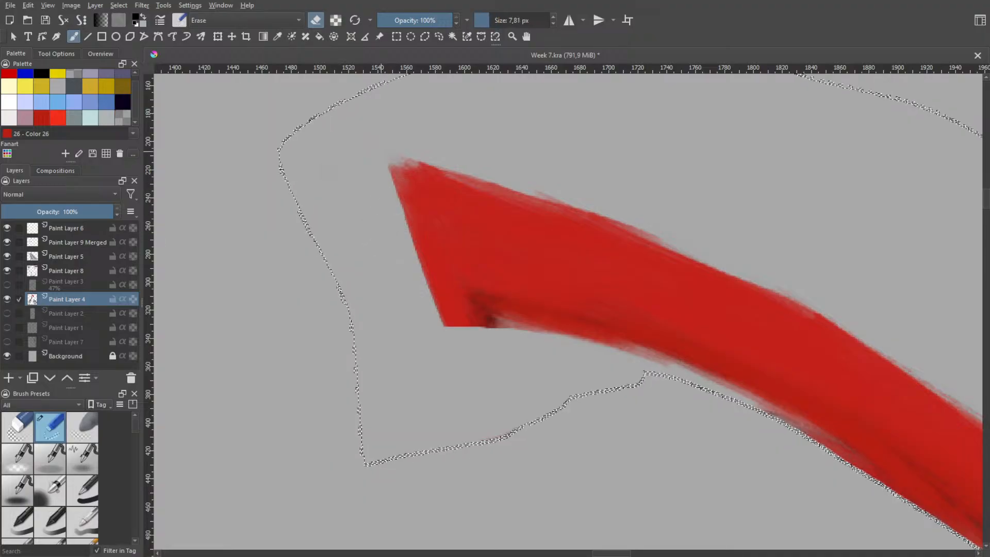
key(space)
scroll(442, 289, up, 2)
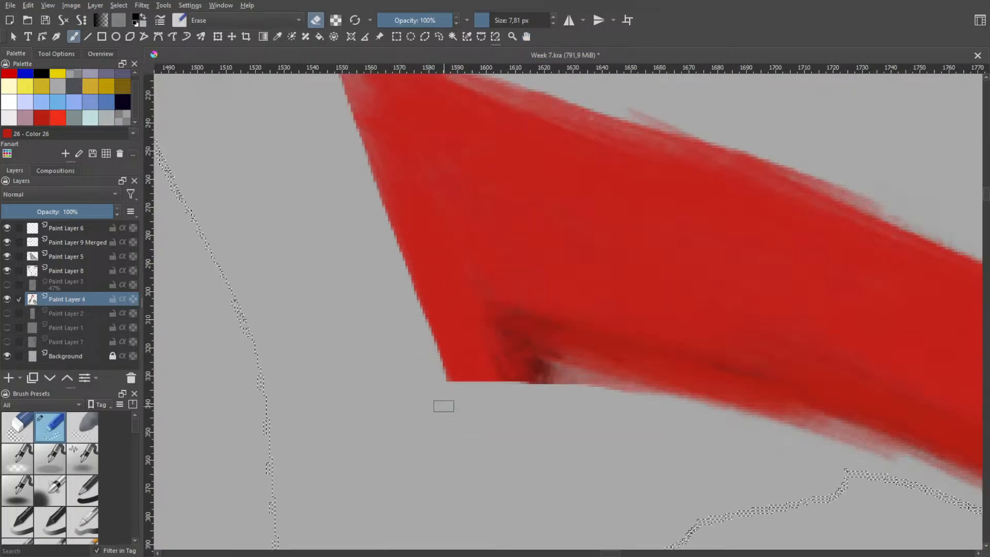
key(space)
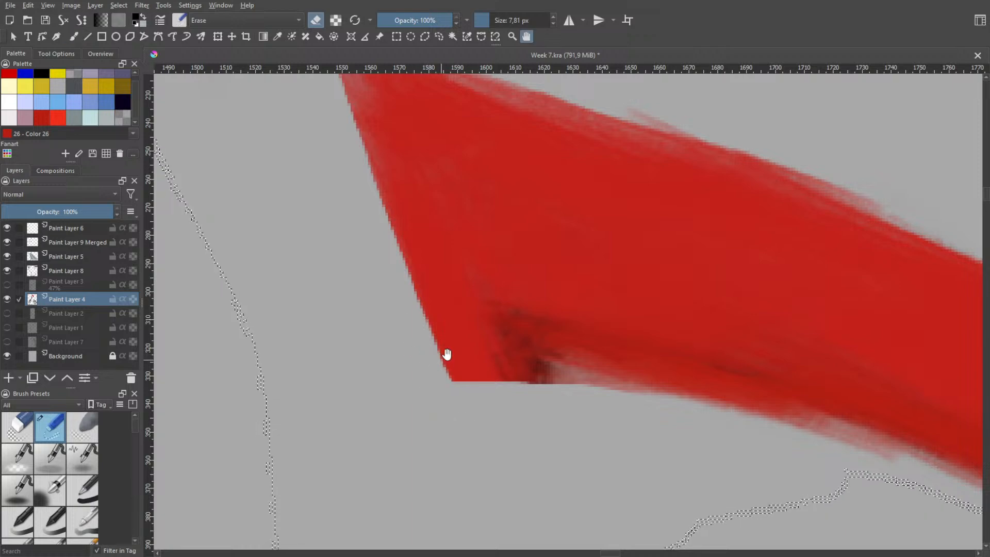
scroll(447, 336, down, 2)
scroll(422, 224, down, 2)
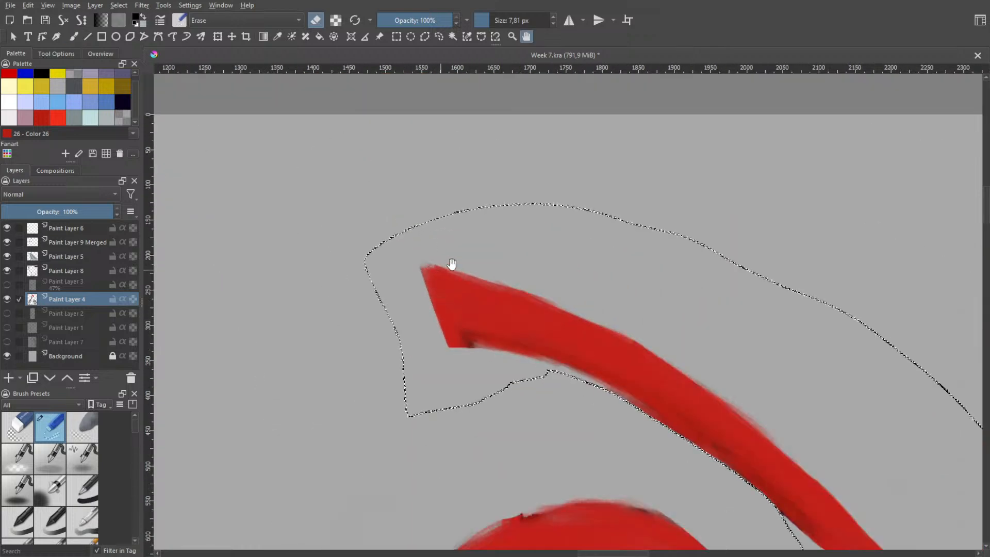
scroll(423, 202, down, 2)
scroll(442, 278, up, 2)
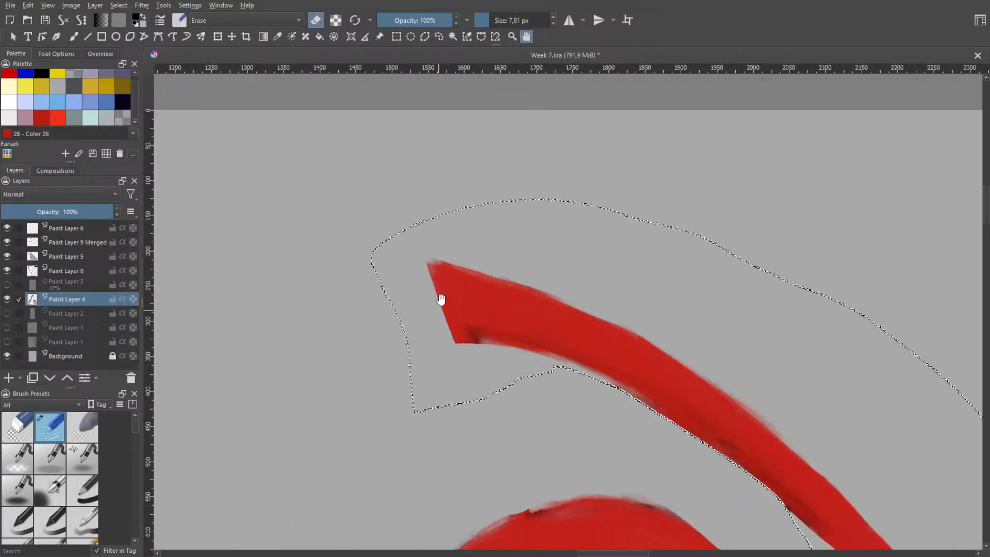
Switch from the eraser to the bristly paintbrush at 35.94 px and choose the hair's red as the painting colour
scroll(438, 315, up, 2)
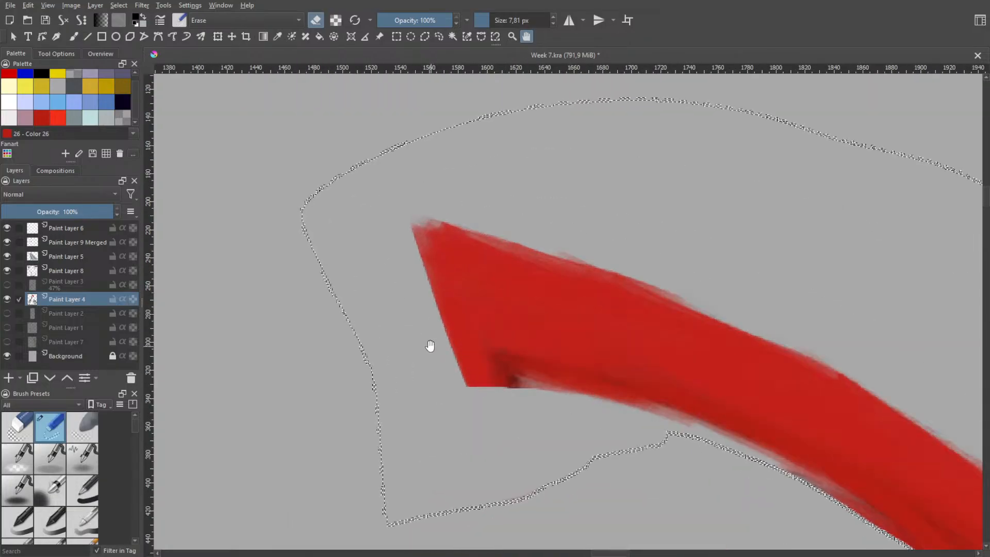
scroll(446, 314, down, 3)
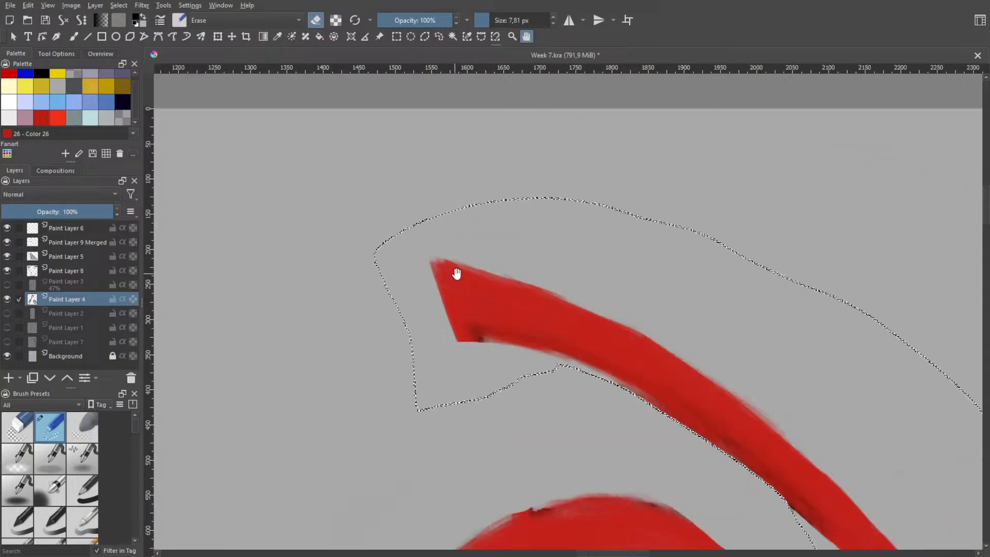
drag(458, 272, 418, 202)
key(b)
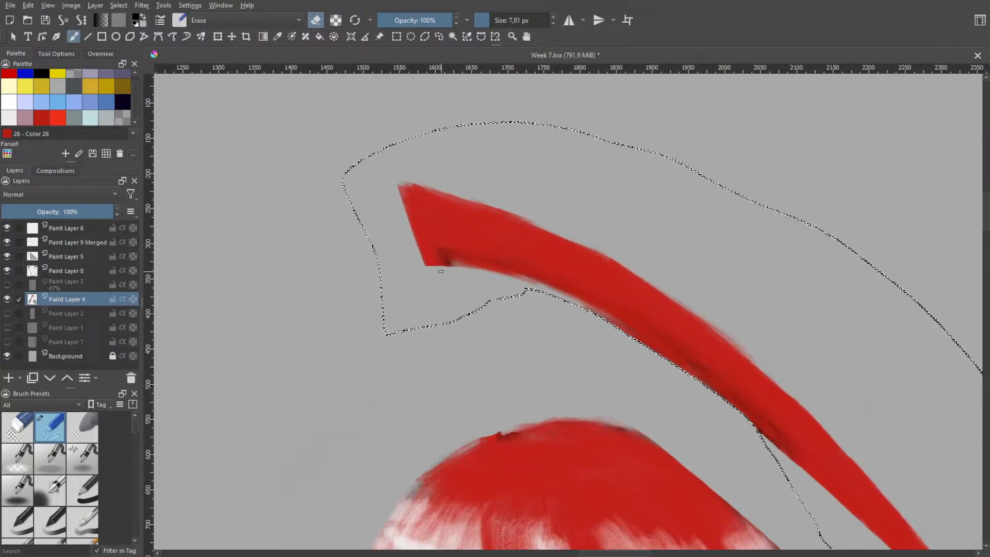
right_click(440, 273)
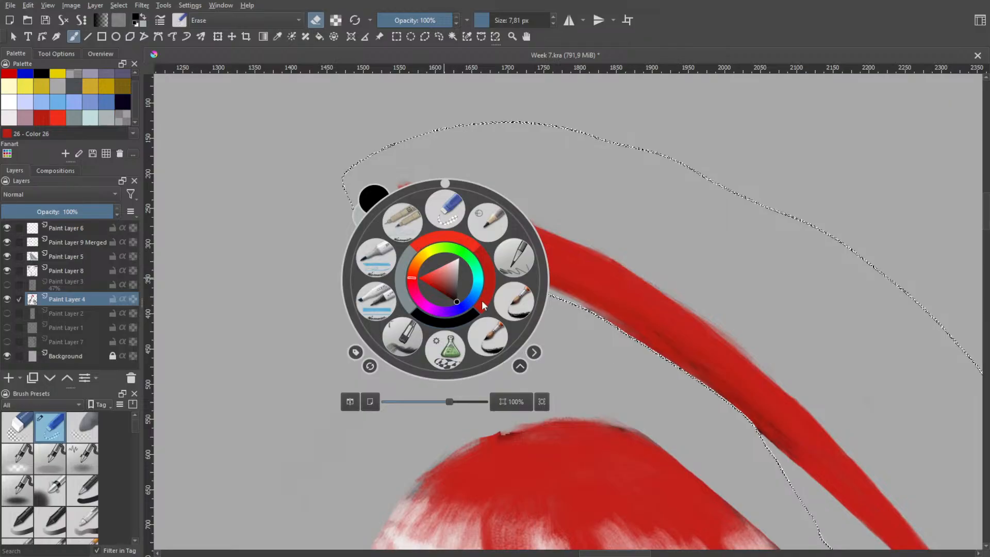
click(490, 333)
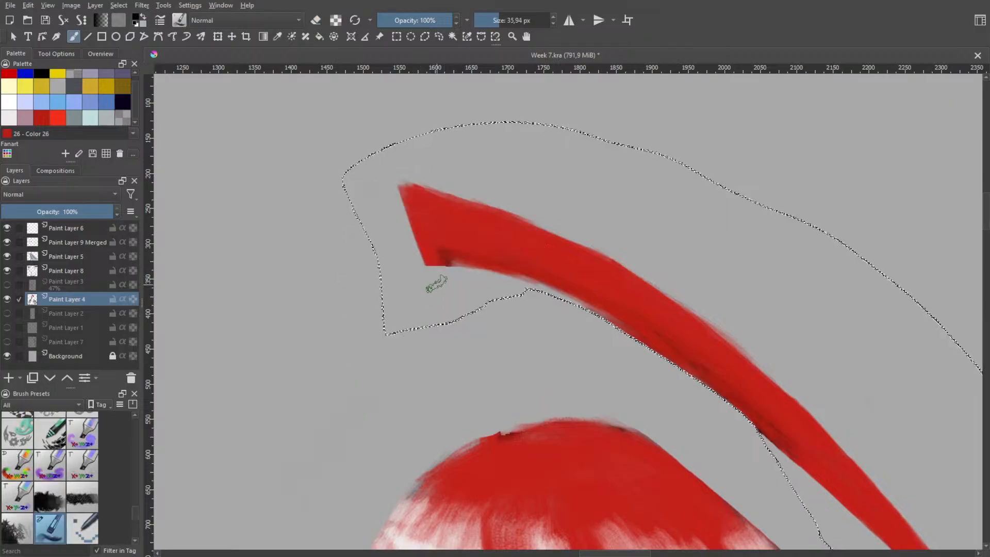
scroll(446, 274, up, 2)
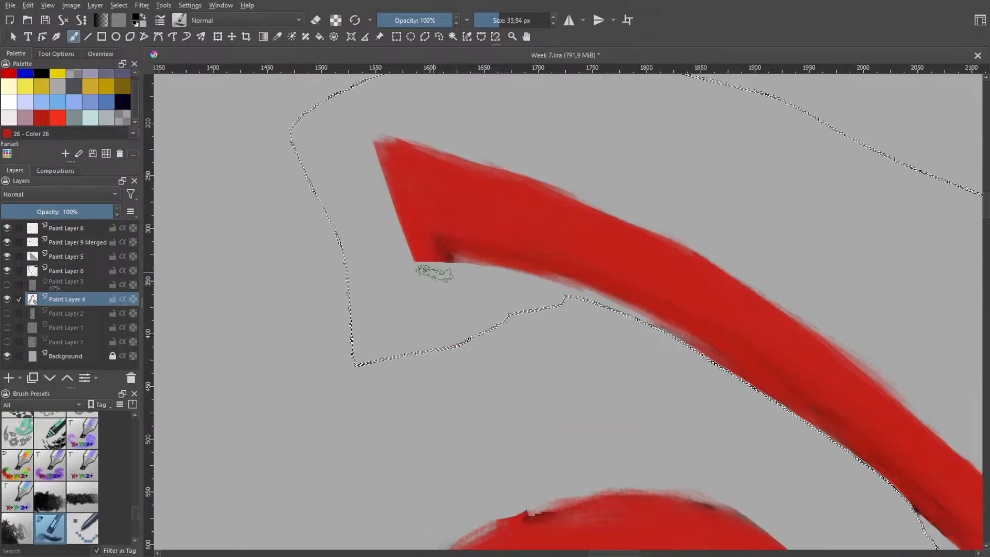
right_click(447, 285)
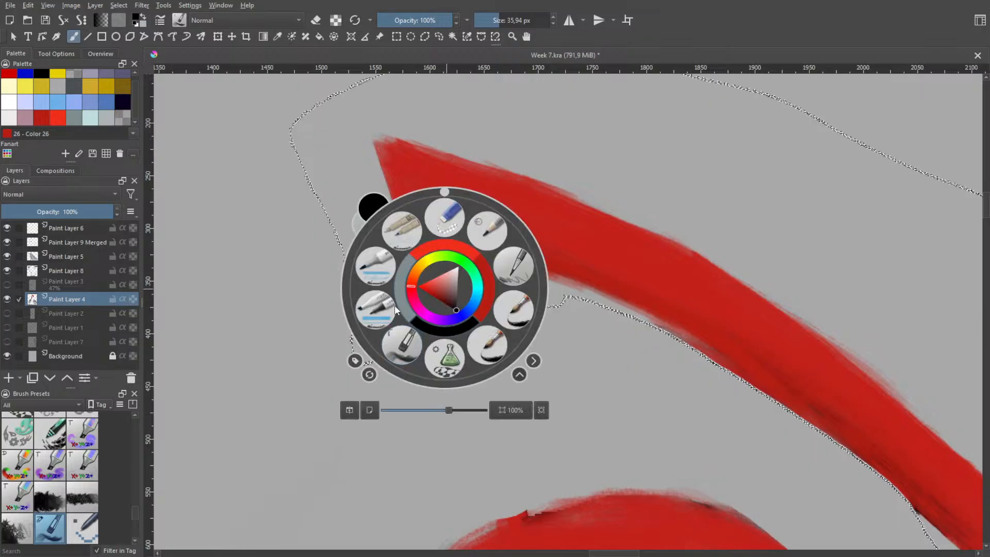
click(488, 283)
drag(429, 257, 437, 318)
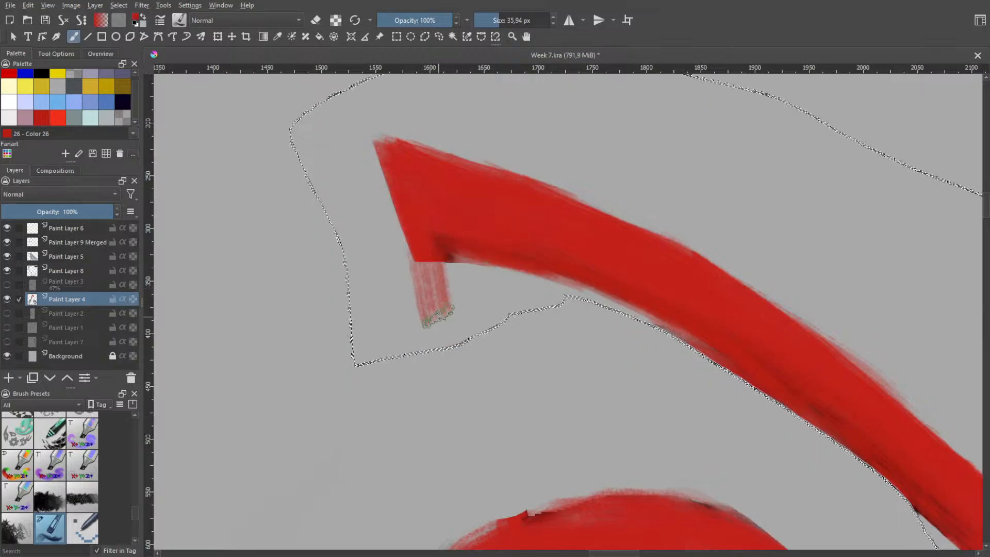
key(ctrl+z)
drag(428, 257, 396, 233)
drag(437, 255, 451, 283)
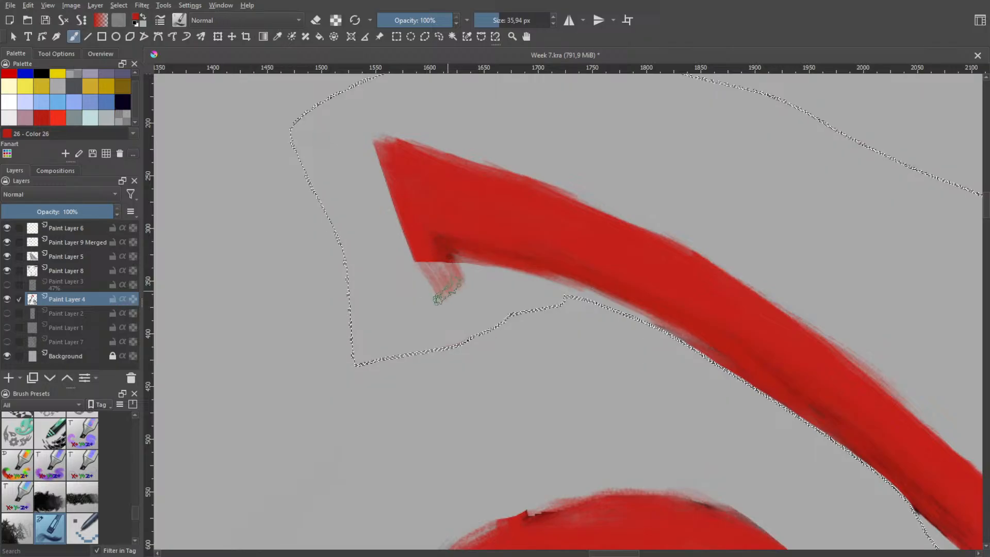
key(ctrl+z)
mouse_move(383, 148)
mouse_down()
mouse_move(392, 198)
mouse_move(451, 300)
mouse_up()
key(ctrl+z)
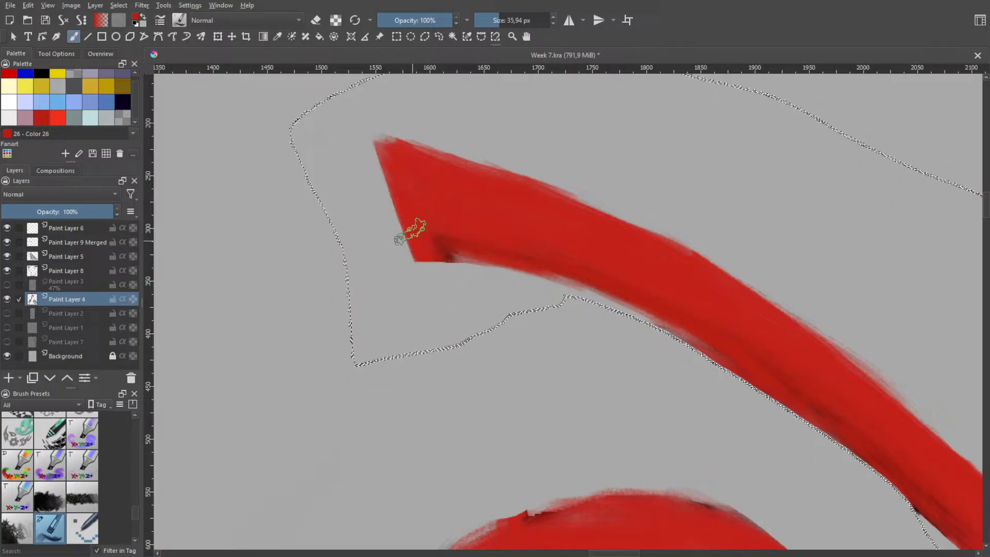
drag(391, 167, 455, 319)
drag(391, 178, 451, 307)
key(ctrl+z)
key(ctrl+z)
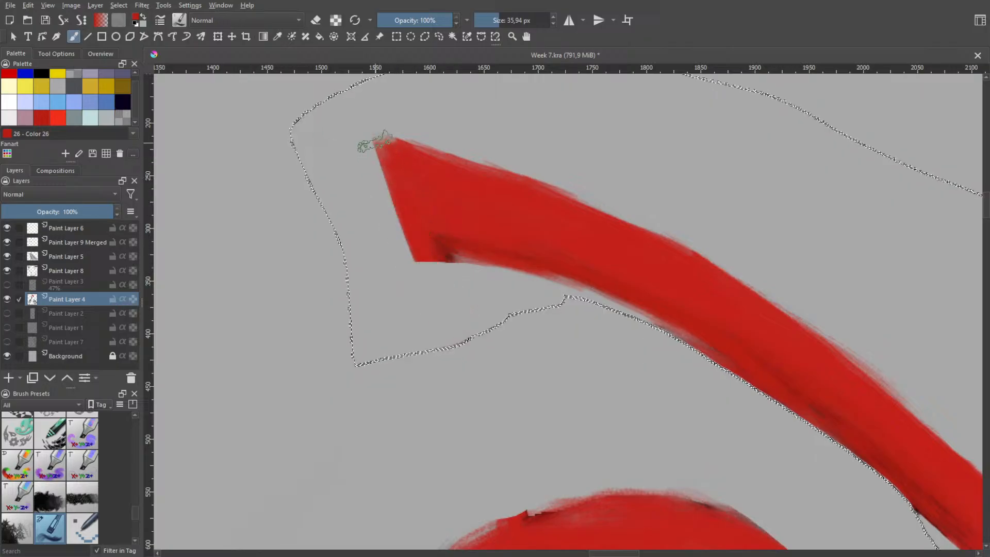
Paint a solid red flap curving down from the strand's pointed tip to the selection edge, forming a fold
mouse_move(376, 143)
mouse_down()
mouse_move(433, 290)
mouse_move(449, 324)
mouse_move(418, 255)
mouse_move(465, 330)
mouse_up()
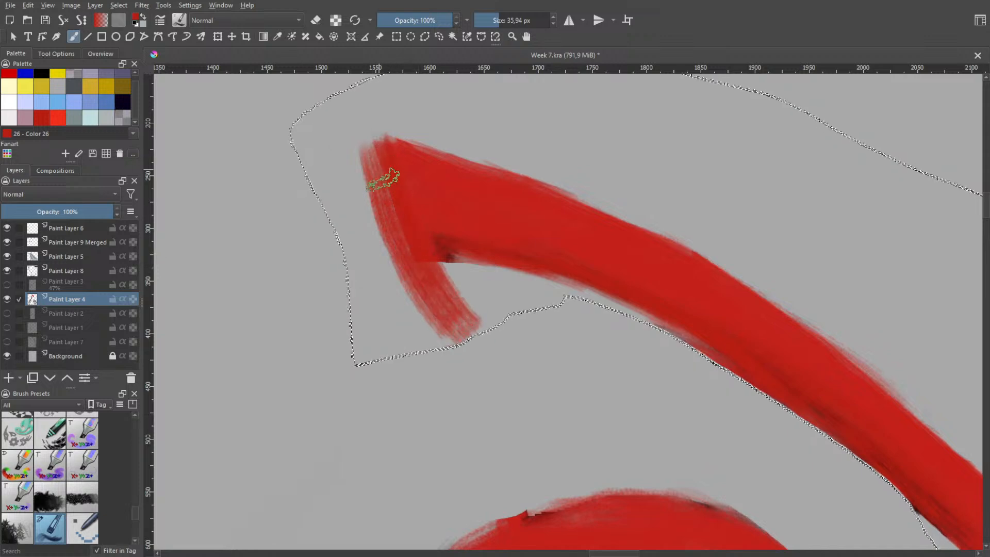
drag(387, 178, 456, 304)
drag(407, 239, 458, 316)
drag(396, 217, 454, 319)
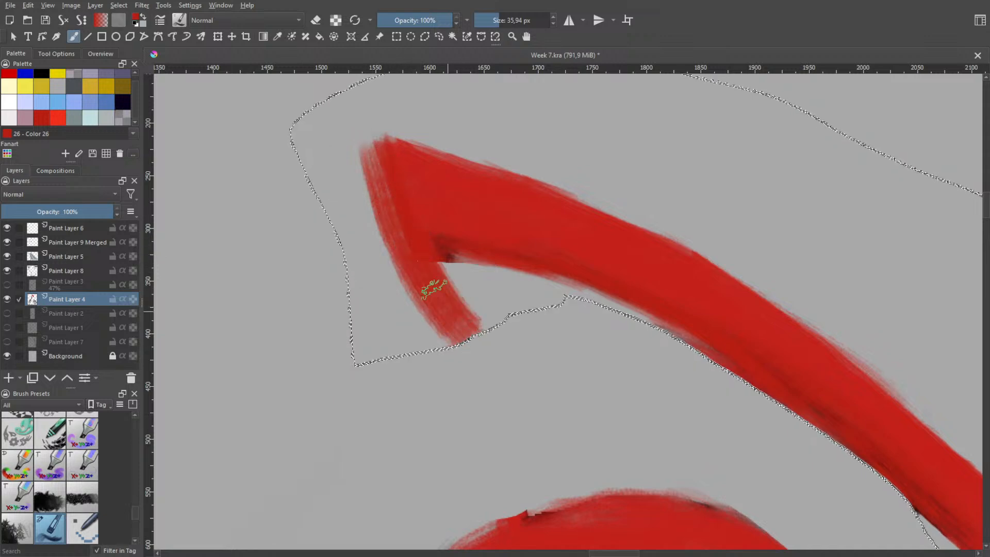
mouse_move(391, 167)
mouse_down()
mouse_move(392, 190)
mouse_move(372, 153)
mouse_move(389, 194)
mouse_move(382, 132)
mouse_move(382, 146)
mouse_move(413, 150)
mouse_move(387, 169)
mouse_move(373, 141)
mouse_move(404, 239)
mouse_up()
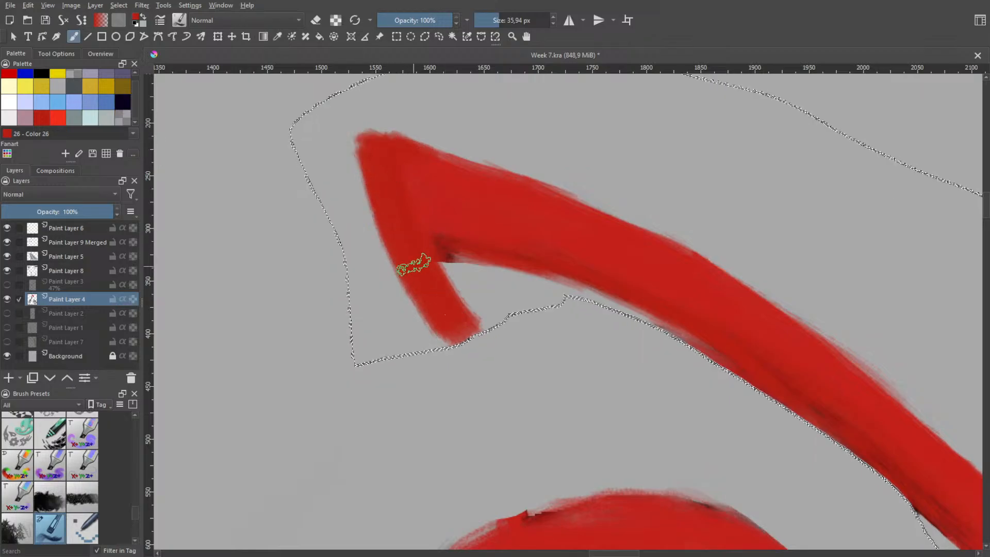
mouse_move(413, 192)
mouse_down()
mouse_move(446, 289)
mouse_move(414, 203)
mouse_move(443, 312)
mouse_move(423, 258)
mouse_move(416, 232)
mouse_move(451, 320)
mouse_move(404, 212)
mouse_move(467, 333)
mouse_move(426, 256)
mouse_move(462, 325)
mouse_up()
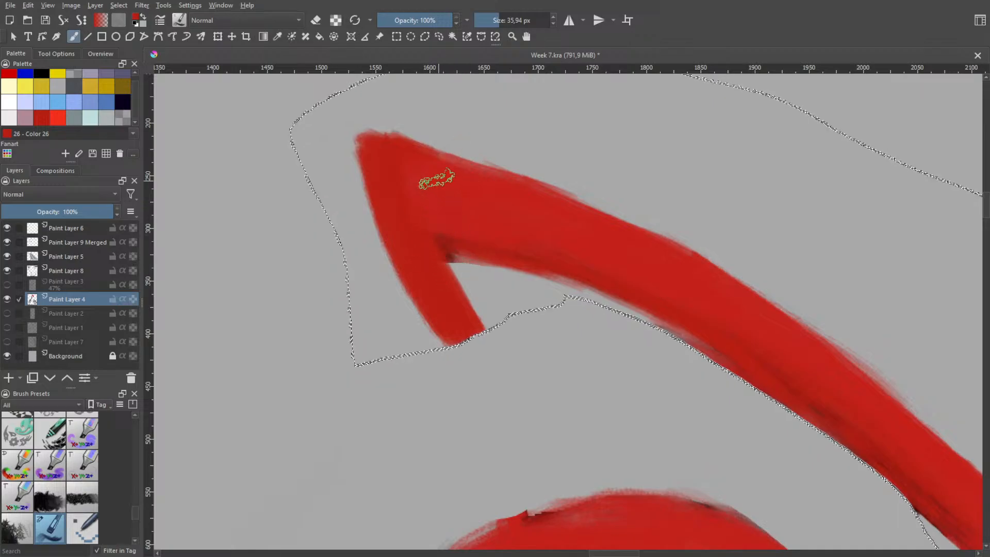
right_click(448, 183)
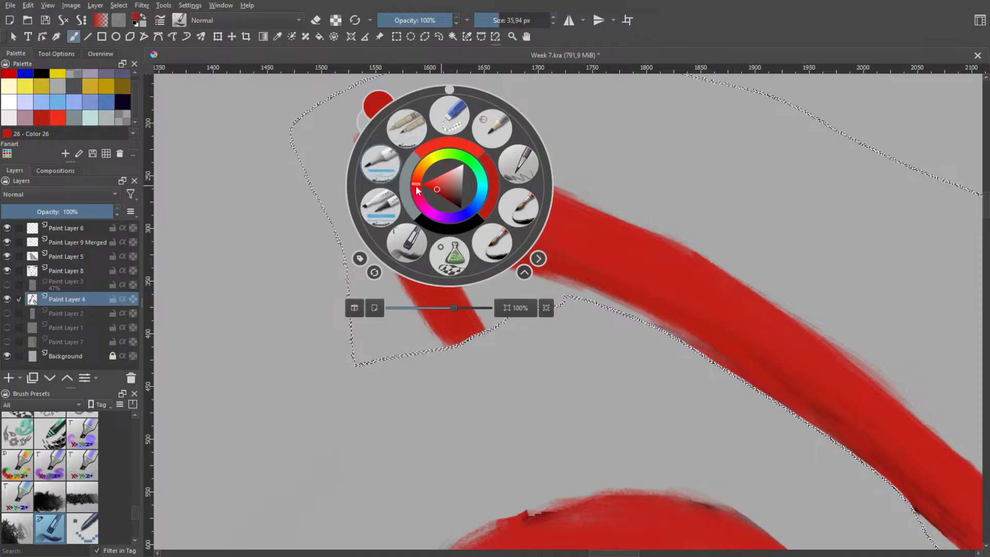
click(407, 243)
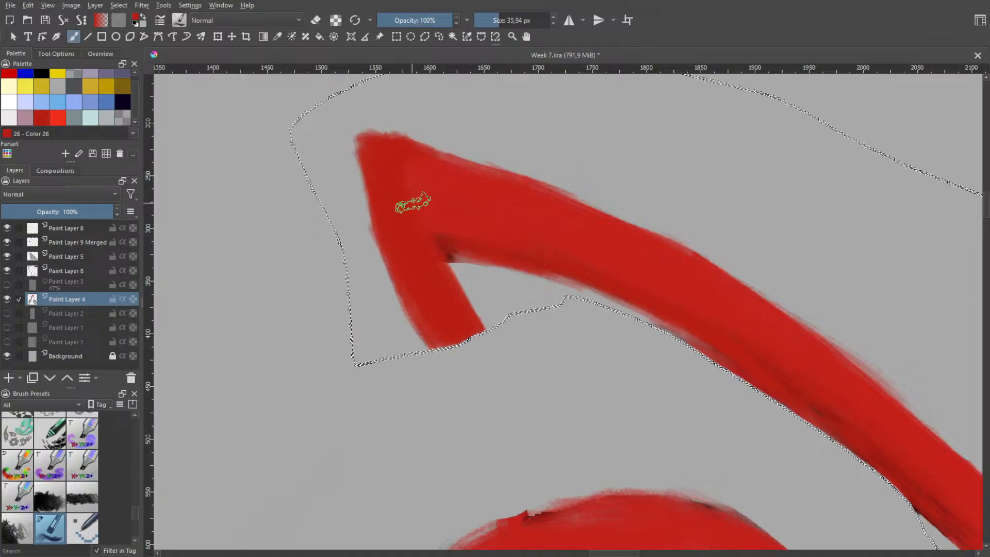
Erase the fold's pointed top corner and narrow the flap along its inner edge with the brush in eraser mode
key(e)
mouse_move(379, 107)
mouse_down()
mouse_move(374, 215)
mouse_move(382, 127)
mouse_move(372, 212)
mouse_move(409, 129)
mouse_move(360, 181)
mouse_move(412, 141)
mouse_move(450, 138)
mouse_move(370, 149)
mouse_move(491, 162)
mouse_move(420, 140)
mouse_move(372, 173)
mouse_move(436, 152)
mouse_move(374, 190)
mouse_move(478, 143)
mouse_move(421, 166)
mouse_move(417, 182)
mouse_move(514, 175)
mouse_move(493, 192)
mouse_move(467, 160)
mouse_move(417, 179)
mouse_move(381, 153)
mouse_move(374, 182)
mouse_move(469, 160)
mouse_move(384, 185)
mouse_move(475, 161)
mouse_move(378, 184)
mouse_move(534, 164)
mouse_up()
key(ctrl+z)
mouse_move(402, 166)
mouse_down()
mouse_move(374, 177)
mouse_move(499, 143)
mouse_move(368, 167)
mouse_move(448, 140)
mouse_move(421, 135)
mouse_move(363, 151)
mouse_up()
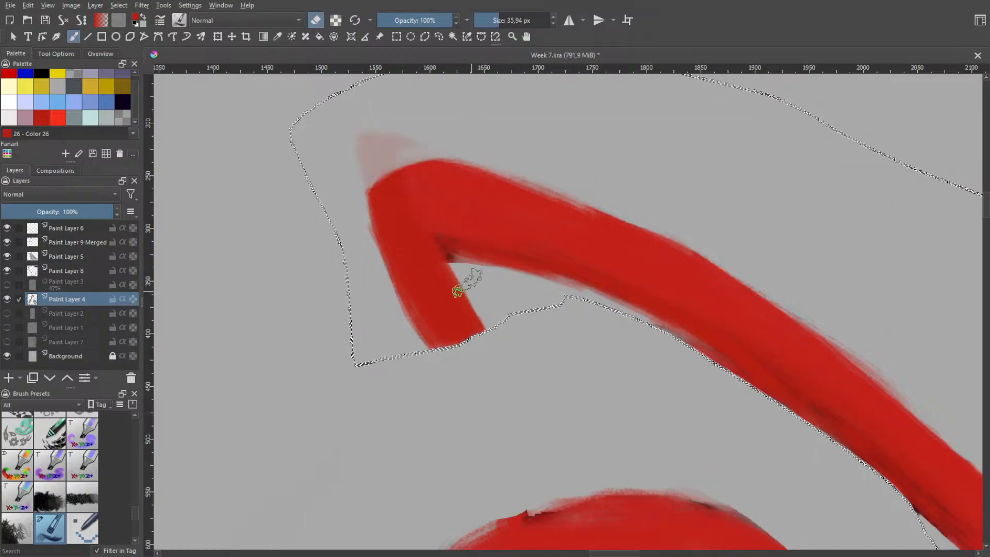
mouse_move(457, 285)
mouse_down()
mouse_move(472, 329)
mouse_move(450, 293)
mouse_move(453, 320)
mouse_up()
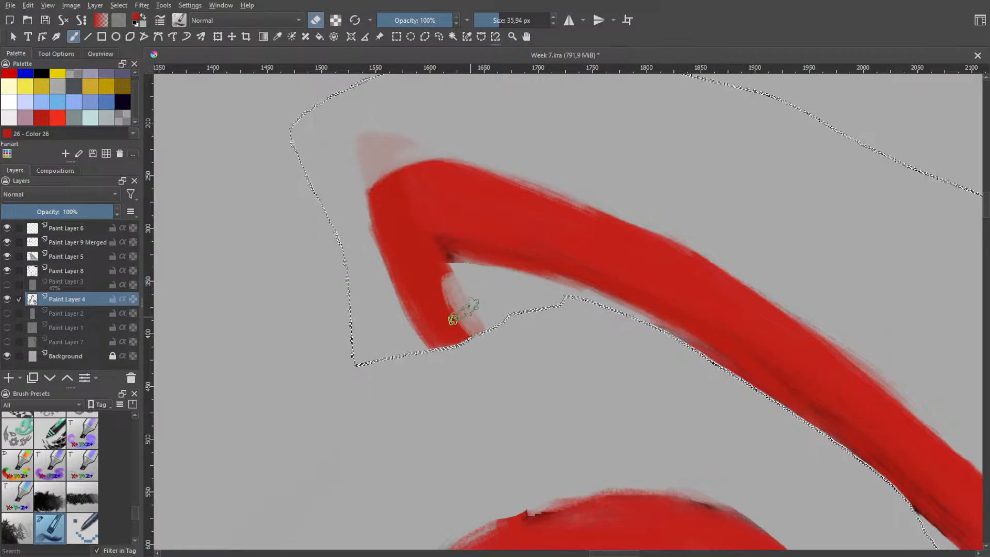
mouse_move(448, 266)
mouse_down()
mouse_move(486, 331)
mouse_move(448, 264)
mouse_move(456, 296)
mouse_move(482, 330)
mouse_move(450, 273)
mouse_move(452, 295)
mouse_move(479, 327)
mouse_move(442, 265)
mouse_up()
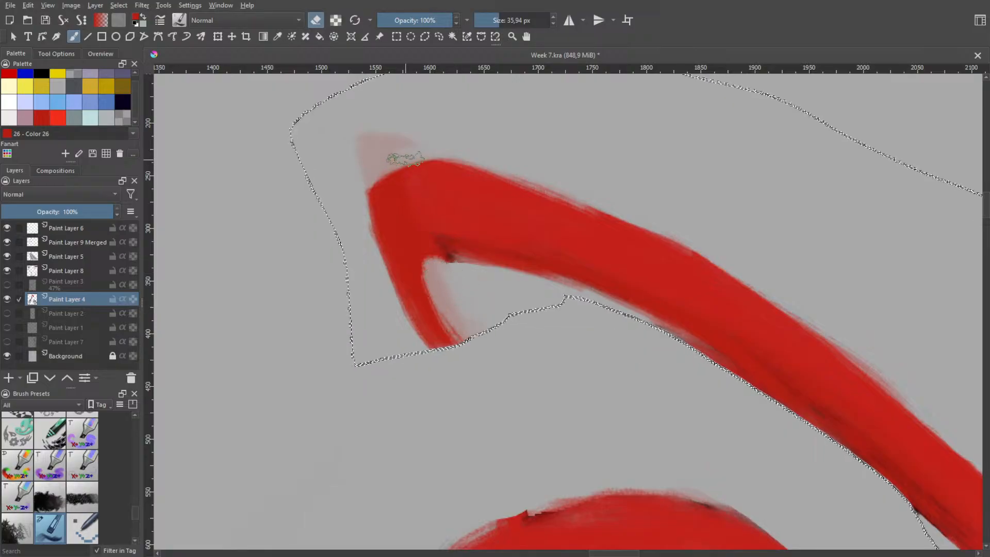
drag(406, 159, 397, 132)
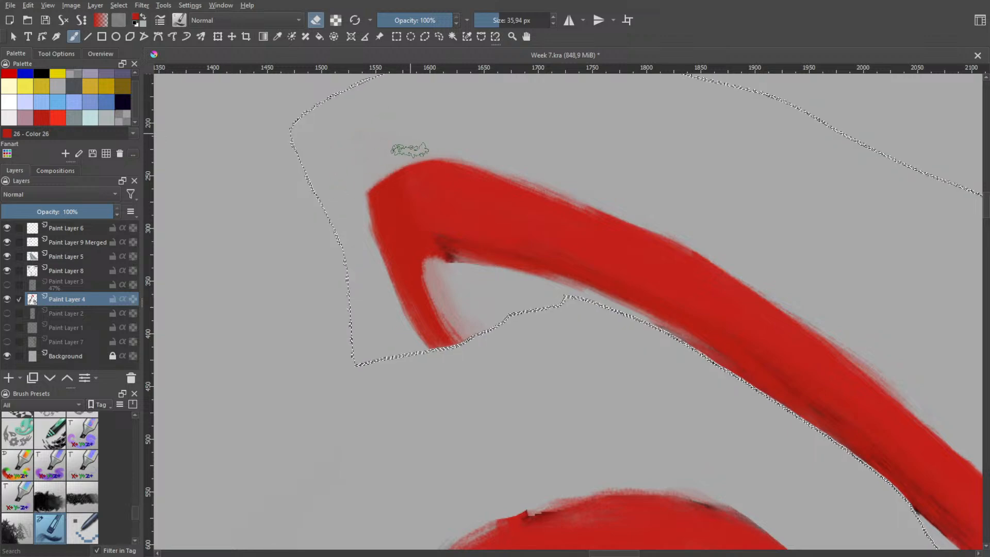
Round the fold's outer corner and erase the faint red residue between the flap and the strand
drag(359, 170, 372, 260)
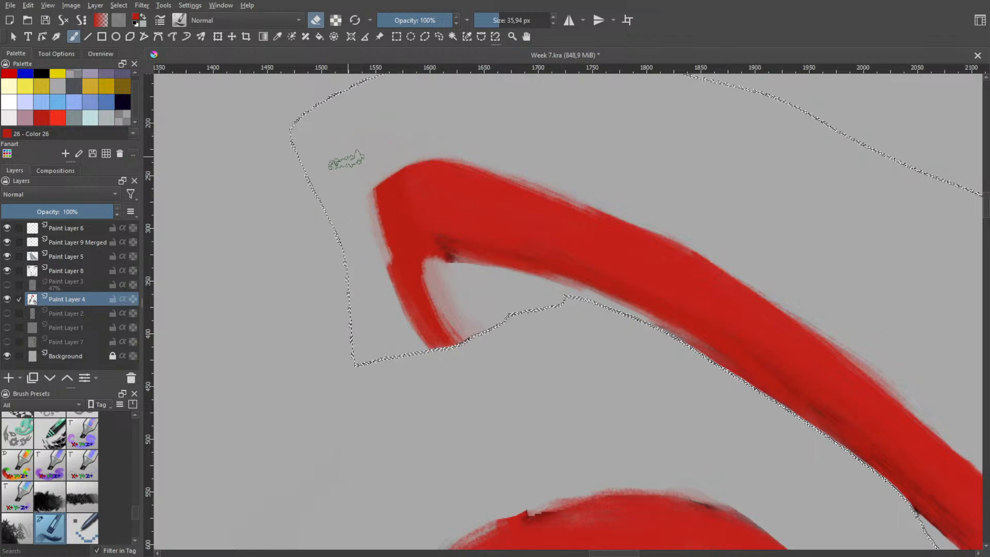
key(ctrl+z)
drag(358, 159, 373, 253)
key(ctrl+z)
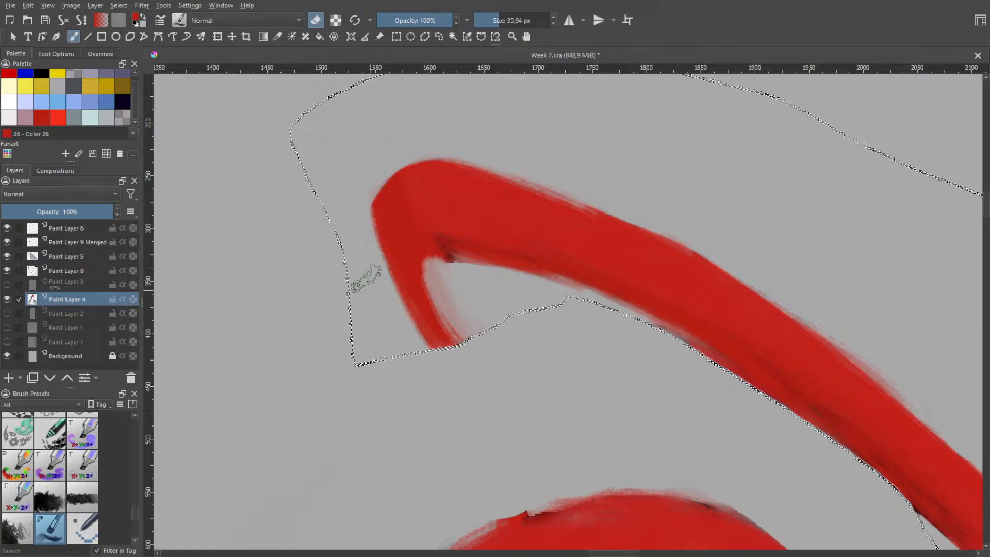
mouse_move(454, 287)
mouse_down()
mouse_move(479, 332)
mouse_move(462, 326)
mouse_move(473, 335)
mouse_move(459, 307)
mouse_move(470, 333)
mouse_up()
drag(447, 272, 476, 335)
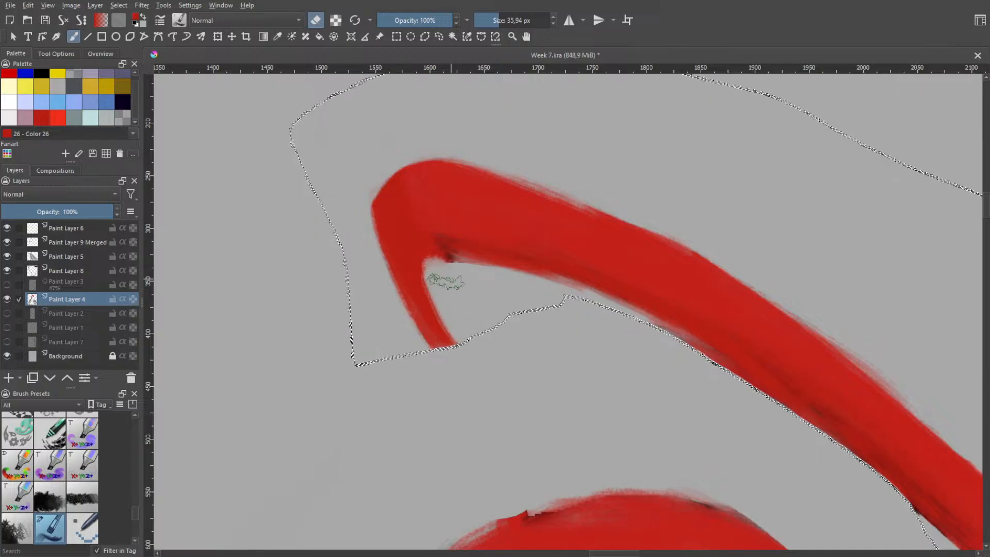
drag(448, 271, 487, 277)
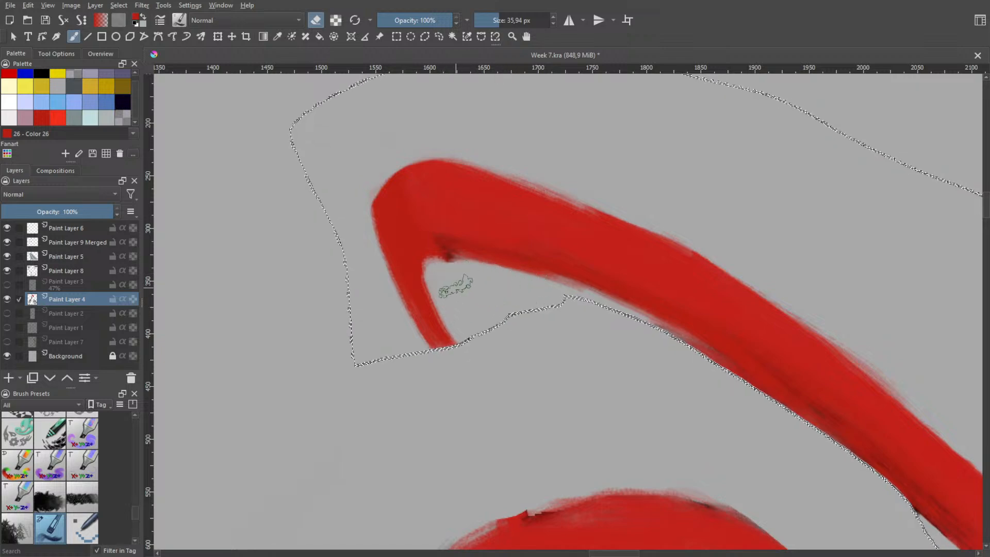
Turn eraser mode off and widen the flap's inner edge with red strokes down to the selection edge
right_click(447, 271)
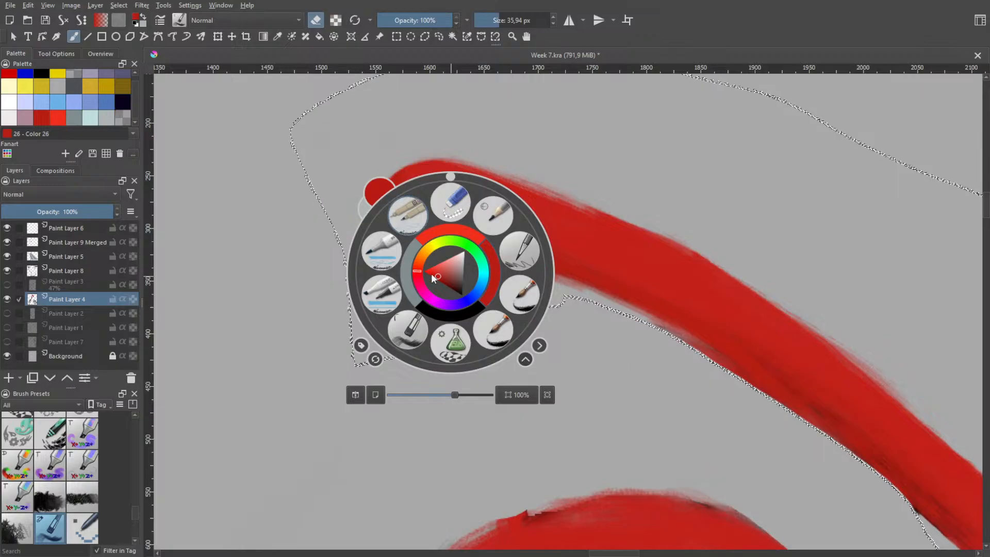
right_click(447, 274)
key(e)
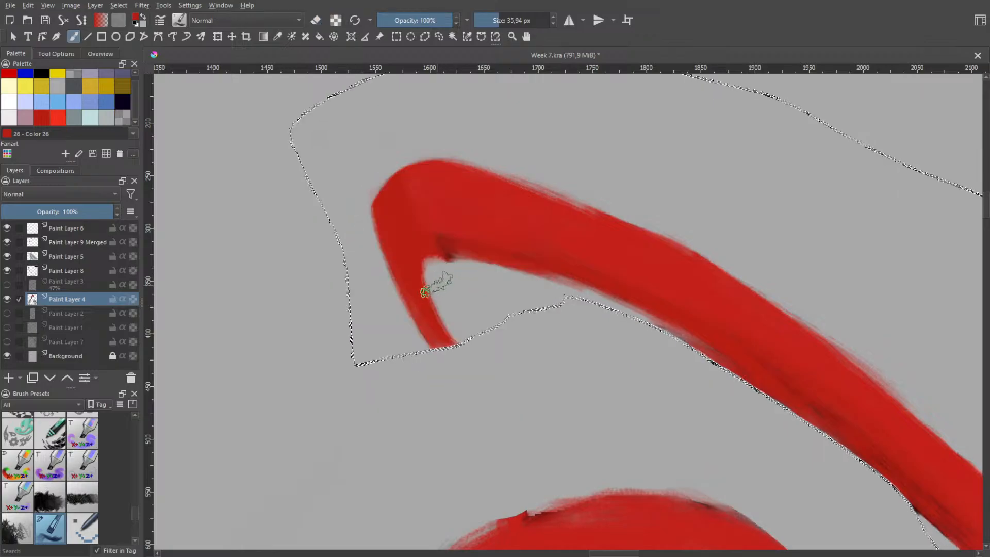
drag(423, 257, 445, 324)
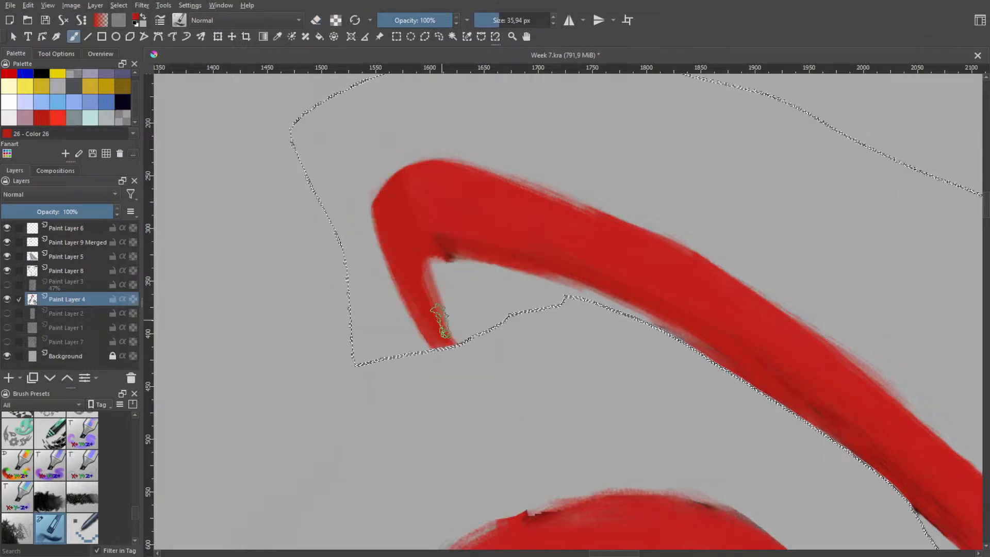
key(ctrl+z)
mouse_move(423, 250)
mouse_down()
mouse_move(461, 343)
mouse_move(426, 253)
mouse_move(429, 281)
mouse_move(471, 346)
mouse_move(432, 253)
mouse_move(426, 266)
mouse_move(478, 350)
mouse_move(443, 298)
mouse_move(434, 253)
mouse_move(434, 274)
mouse_move(479, 344)
mouse_up()
drag(437, 257, 478, 347)
mouse_move(435, 276)
mouse_down()
mouse_move(454, 337)
mouse_move(472, 340)
mouse_up()
Switch to black, undo the full-strength shading strokes on the flap, and reduce the brush opacity to 17%
right_click(436, 242)
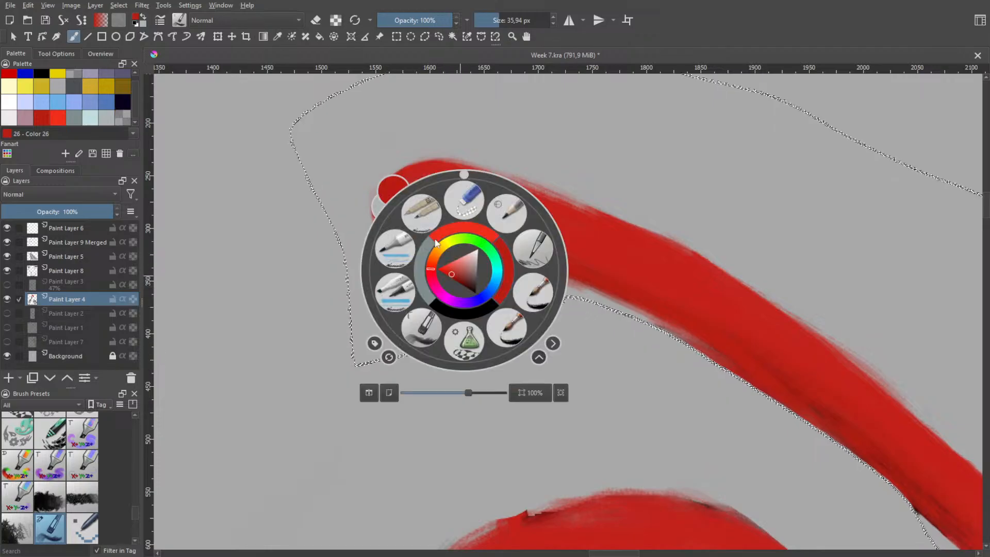
click(455, 313)
mouse_move(419, 240)
mouse_down()
mouse_move(455, 322)
mouse_move(409, 229)
mouse_move(452, 335)
mouse_up()
key(ctrl+z)
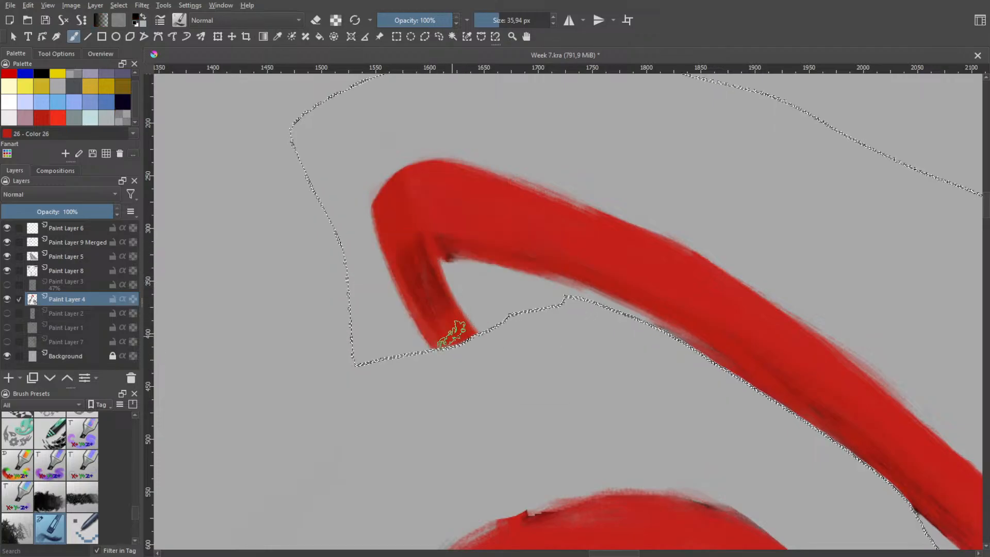
key(ctrl+z)
drag(412, 21, 388, 22)
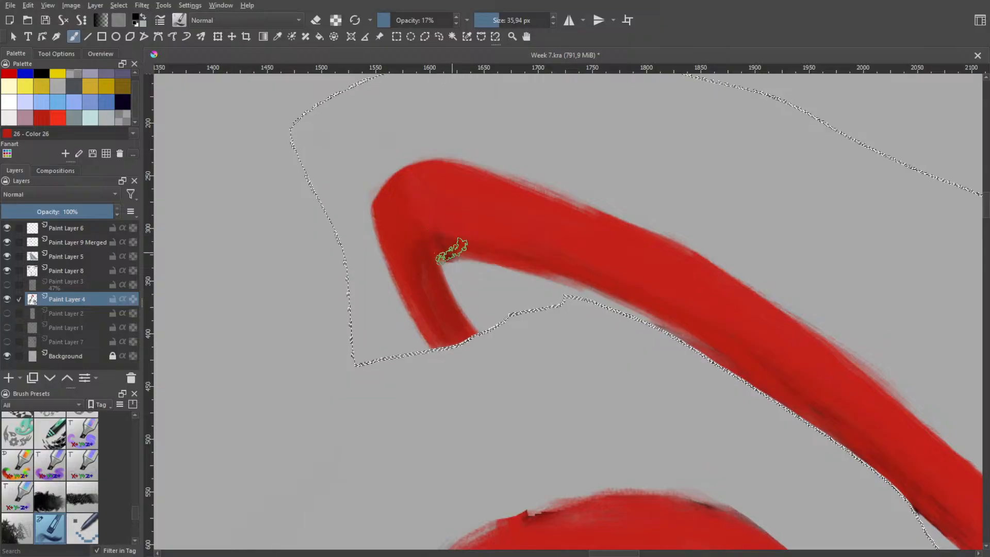
Shade the flap from the fold's inner corner down to the selection edge with soft black strokes at 17% opacity
mouse_move(452, 250)
mouse_down()
mouse_move(436, 248)
mouse_move(458, 242)
mouse_move(419, 225)
mouse_move(490, 258)
mouse_up()
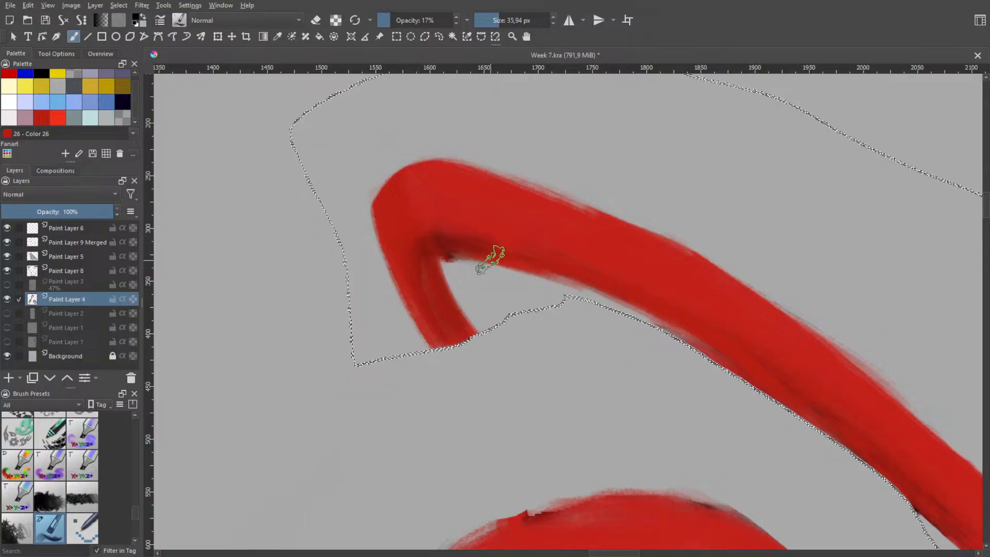
key(ctrl+z)
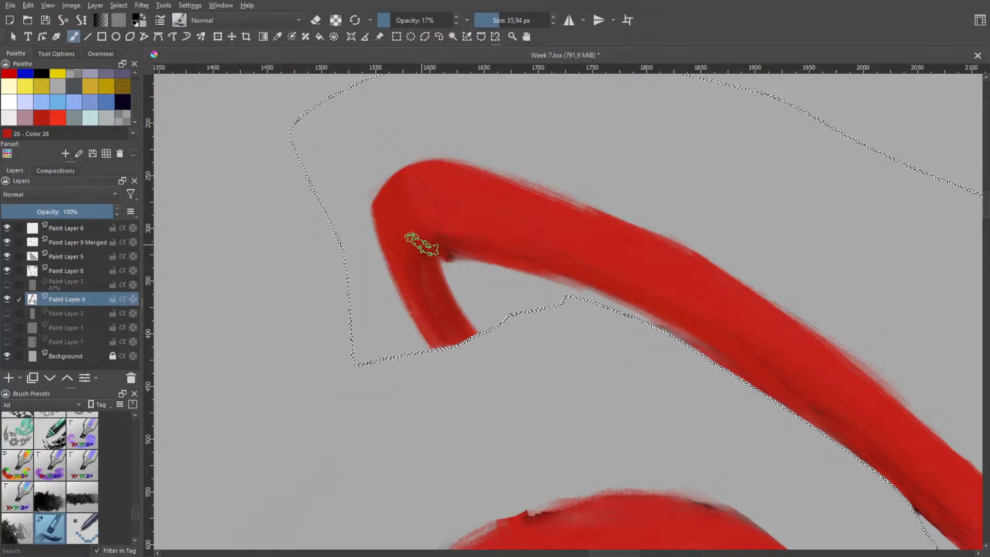
mouse_move(410, 230)
mouse_down()
mouse_move(402, 223)
mouse_move(424, 250)
mouse_up()
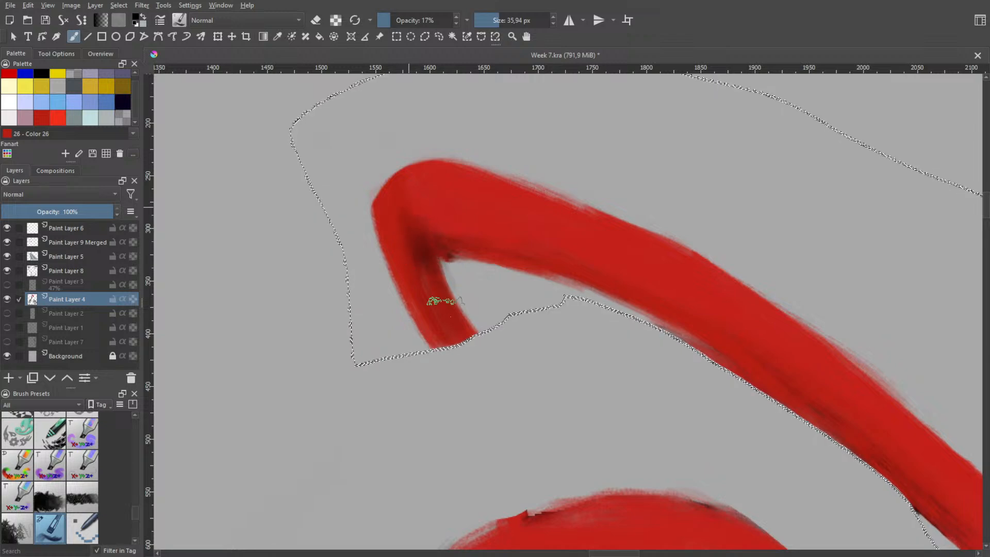
mouse_move(437, 304)
mouse_down()
mouse_move(410, 249)
mouse_move(409, 221)
mouse_move(413, 250)
mouse_up()
drag(408, 205, 434, 281)
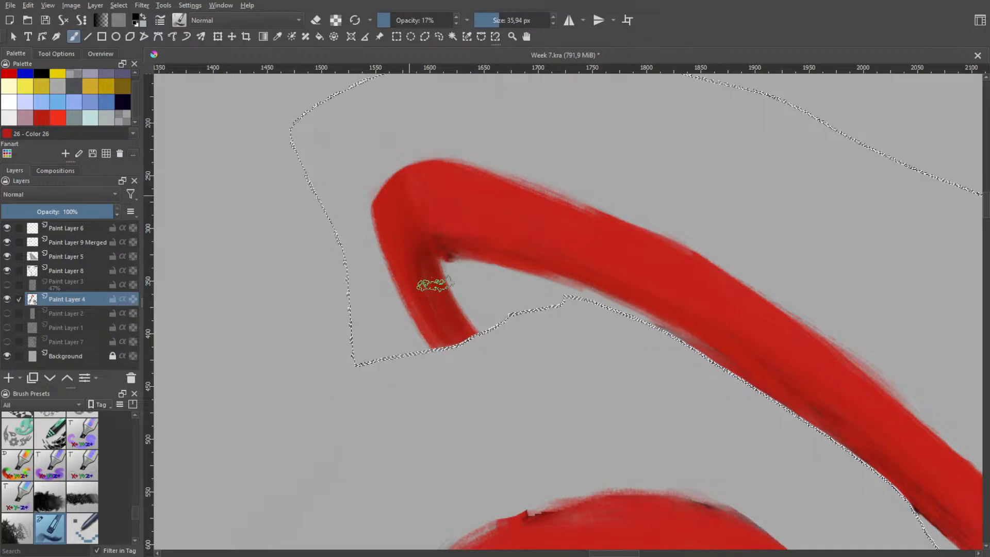
drag(409, 199, 437, 282)
mouse_move(413, 207)
mouse_down()
mouse_move(458, 336)
mouse_move(405, 208)
mouse_up()
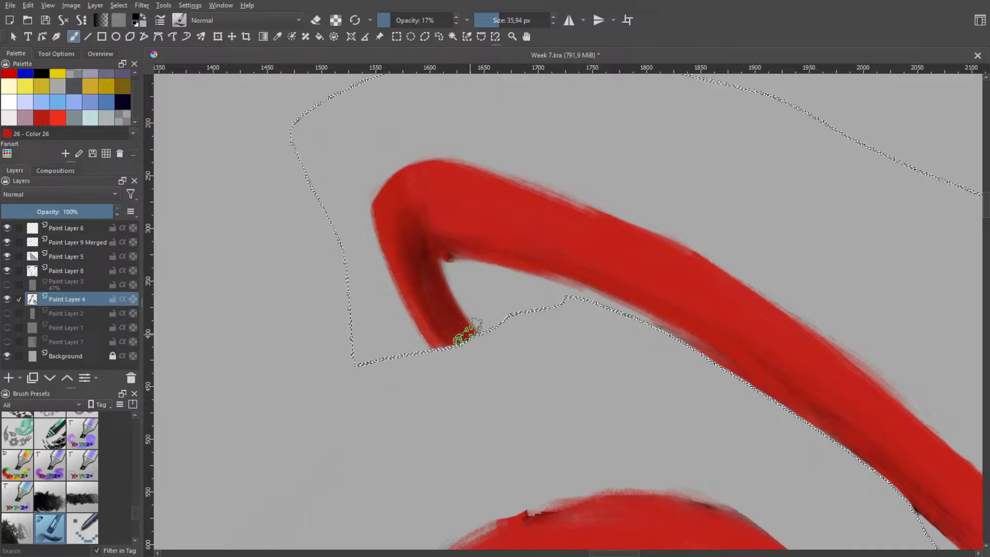
mouse_move(468, 333)
mouse_down()
mouse_move(423, 229)
mouse_move(405, 214)
mouse_move(423, 252)
mouse_move(480, 238)
mouse_up()
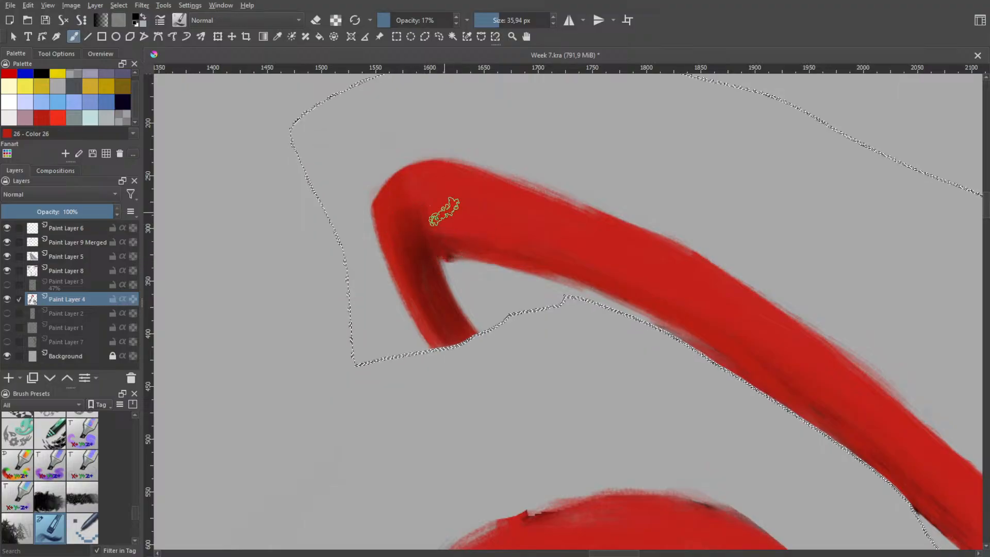
Switch to the small hard eraser preset and trim the flap's inner and outer edges into a narrow taper
right_click(454, 263)
click(463, 321)
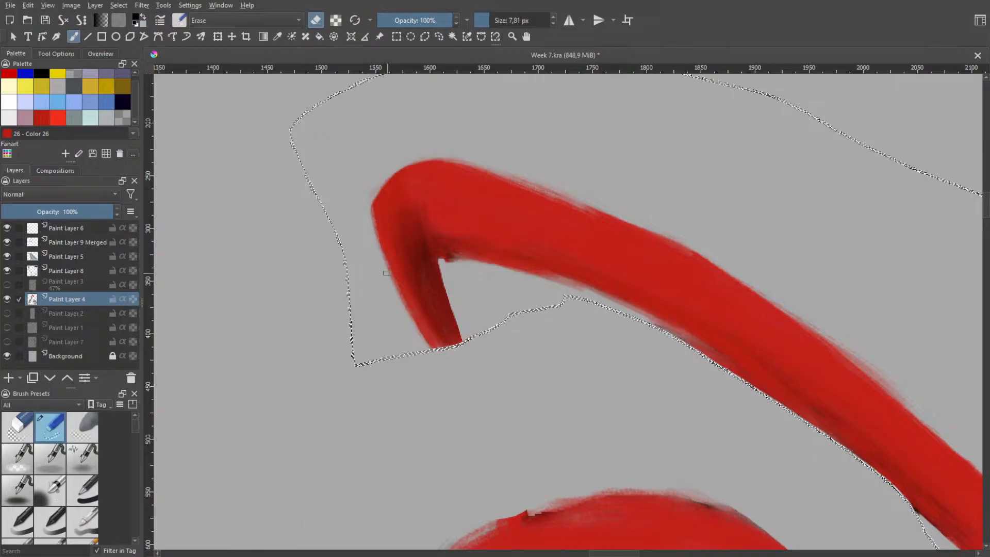
drag(429, 346, 365, 219)
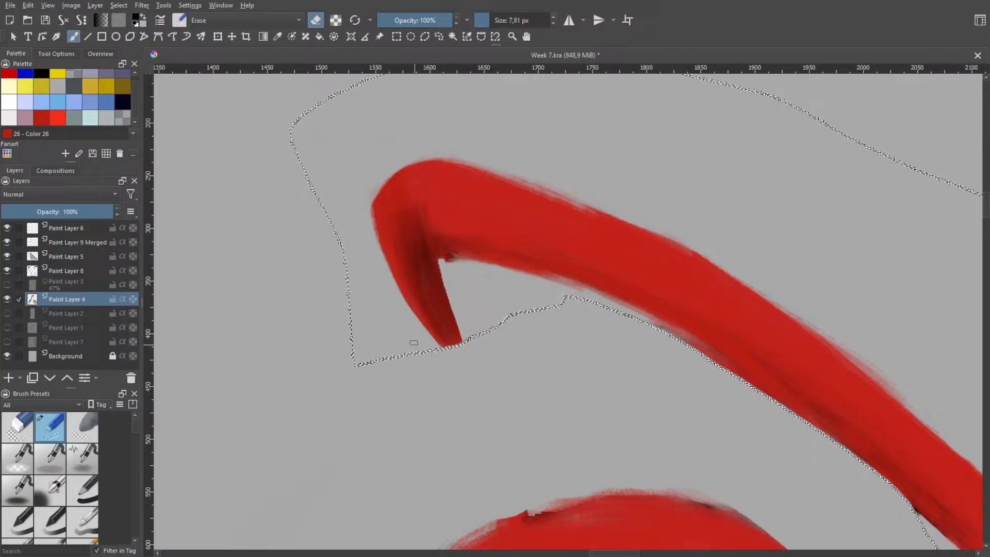
key(ctrl+z)
drag(377, 187, 411, 313)
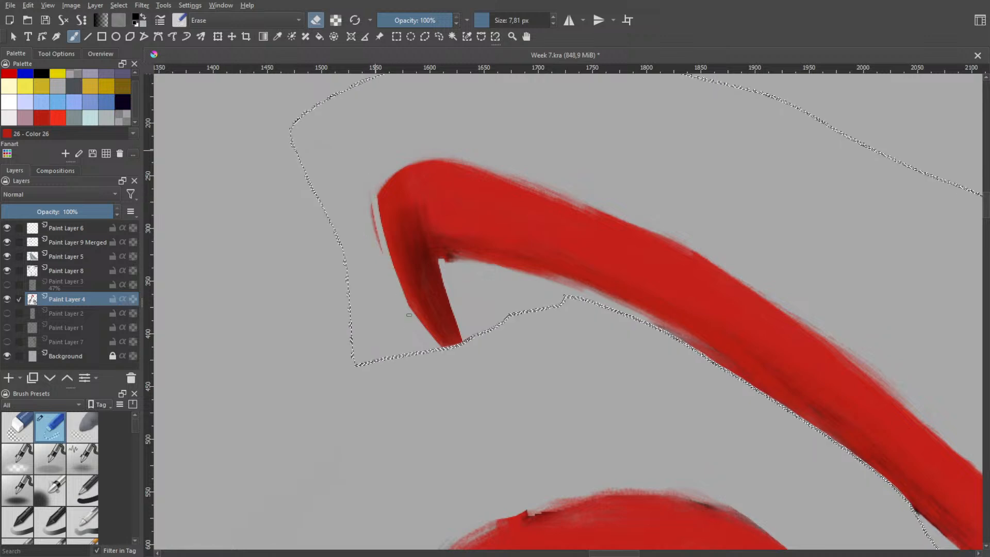
key(ctrl+z)
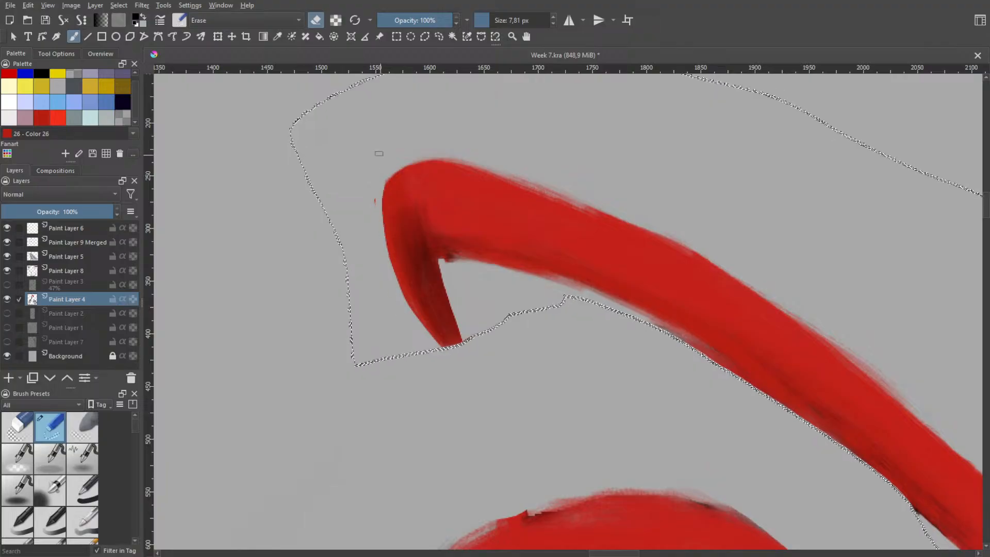
drag(383, 195, 408, 305)
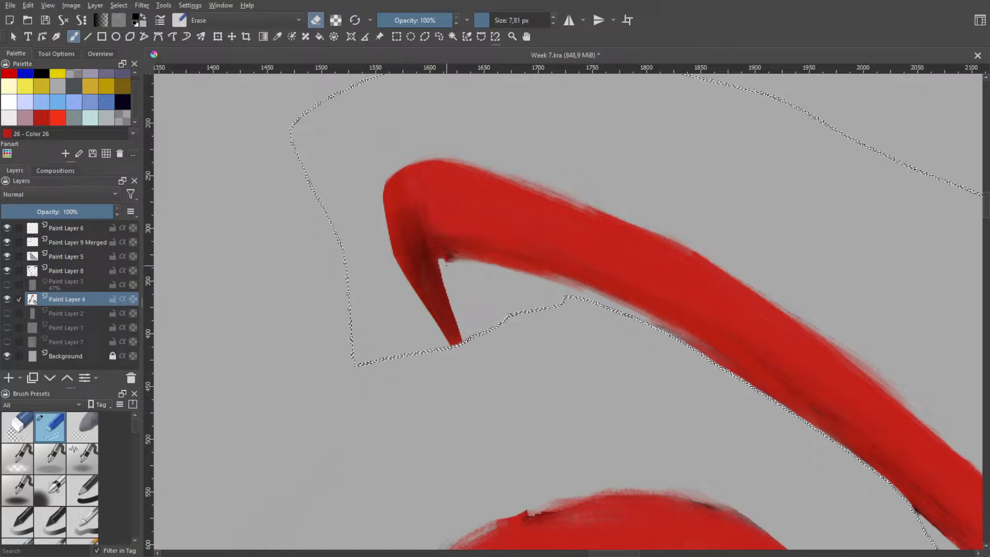
Examine the loose strand's folded tip on the red-haired character reference and return to the painted fold
key(space)
drag(462, 298, 427, 201)
drag(457, 280, 396, 214)
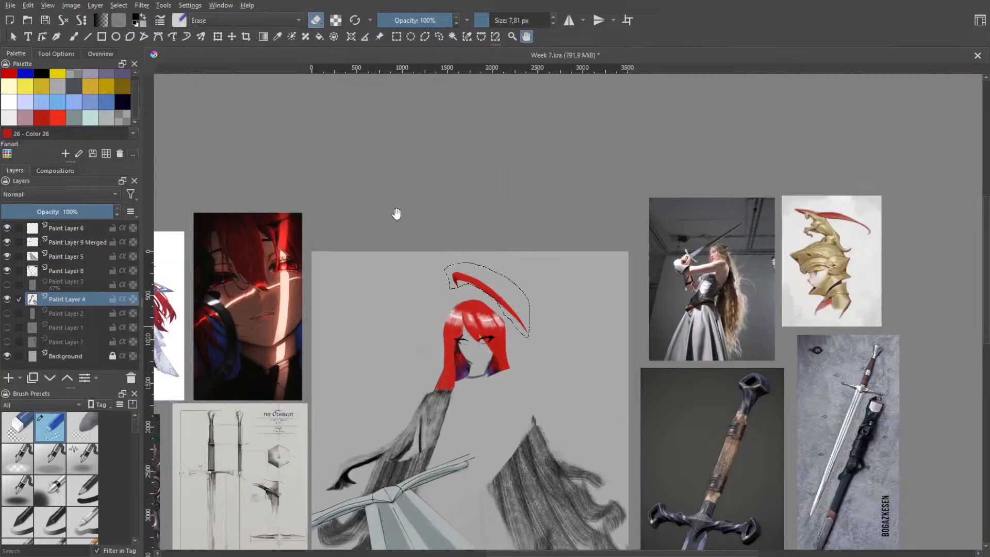
drag(329, 279, 507, 288)
drag(310, 296, 435, 285)
scroll(415, 232, up, 5)
scroll(455, 264, up, 2)
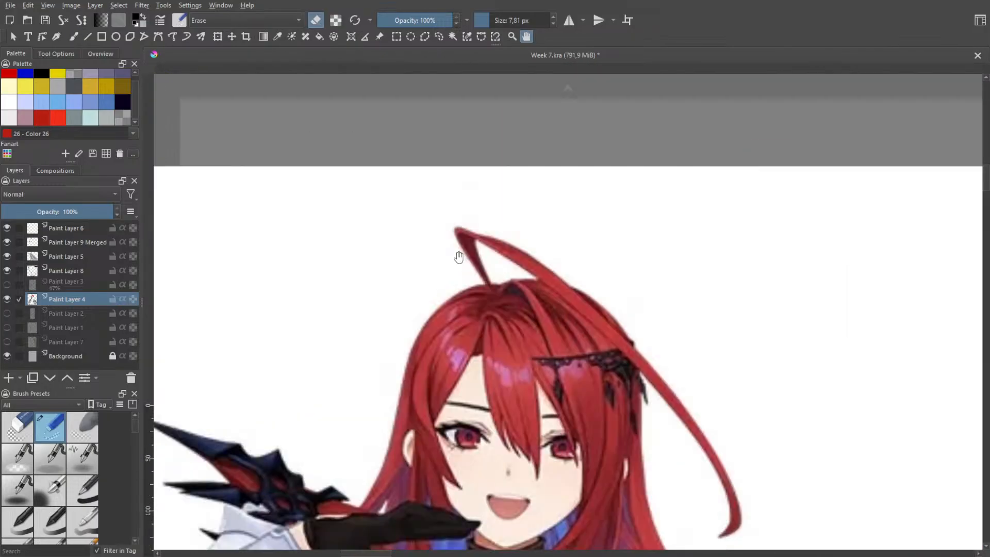
scroll(474, 307, up, 2)
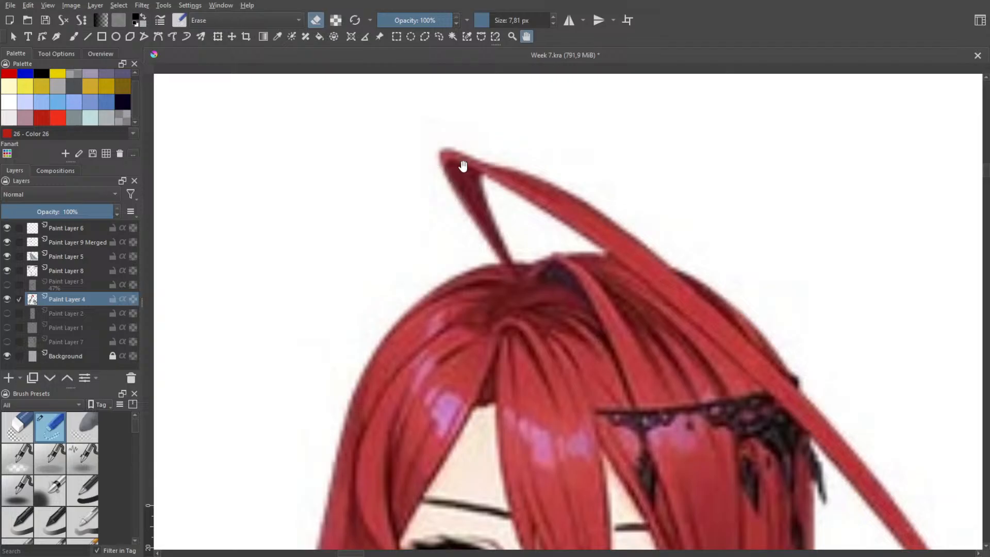
scroll(518, 205, down, 5)
scroll(373, 247, down, 1)
scroll(551, 261, down, 1)
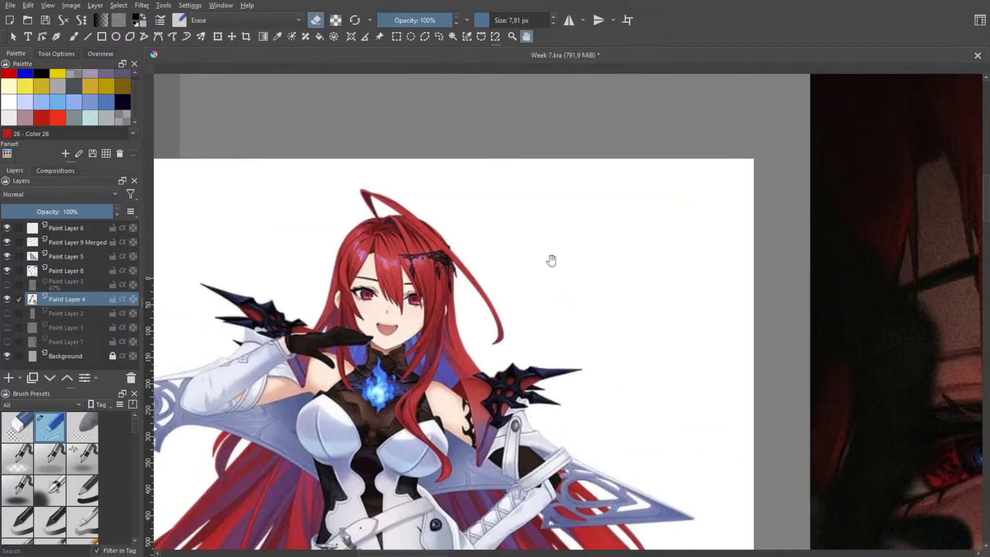
scroll(520, 220, down, 1)
mouse_move(662, 243)
mouse_down()
mouse_move(424, 237)
mouse_move(400, 279)
mouse_up()
drag(665, 279, 356, 292)
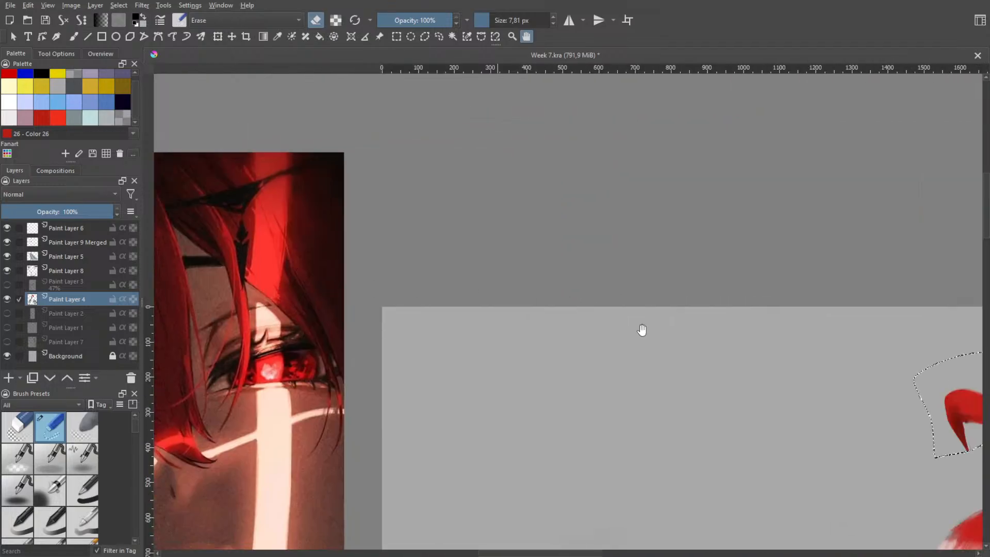
drag(620, 308, 414, 289)
drag(747, 374, 416, 287)
scroll(376, 327, up, 4)
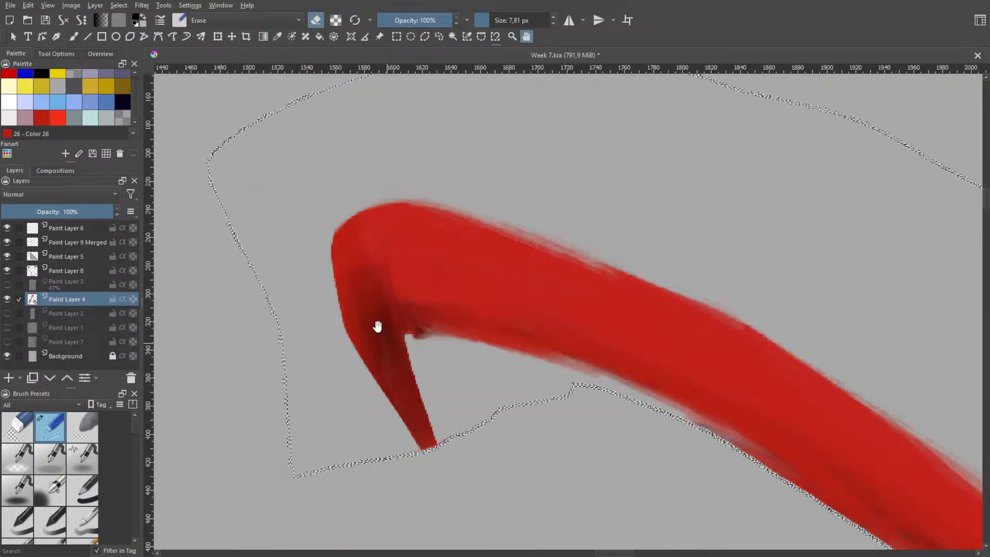
Undo the latest erasures along the flap's outer edge and reactivate the Brush tool
key(ctrl+z)
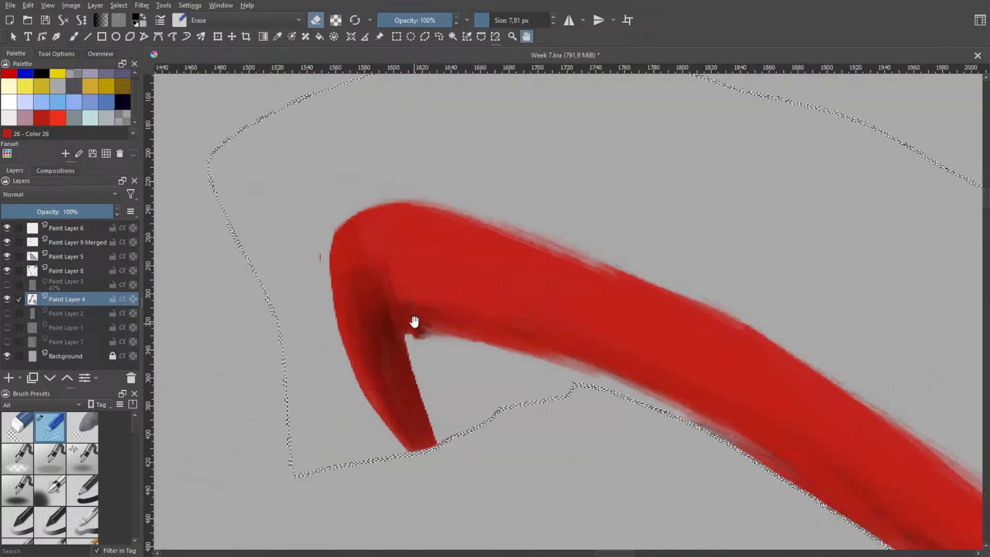
key(ctrl+z)
key(ctrl+z)
key(b)
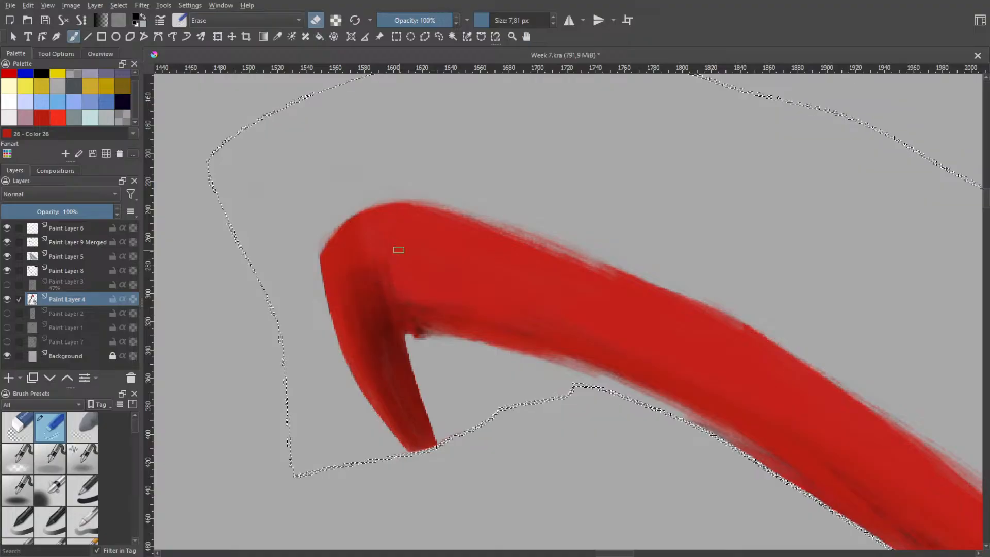
Switch back to the textured brush preset with red as the colour and set its opacity to 100%
right_click(402, 256)
click(445, 267)
right_click(420, 298)
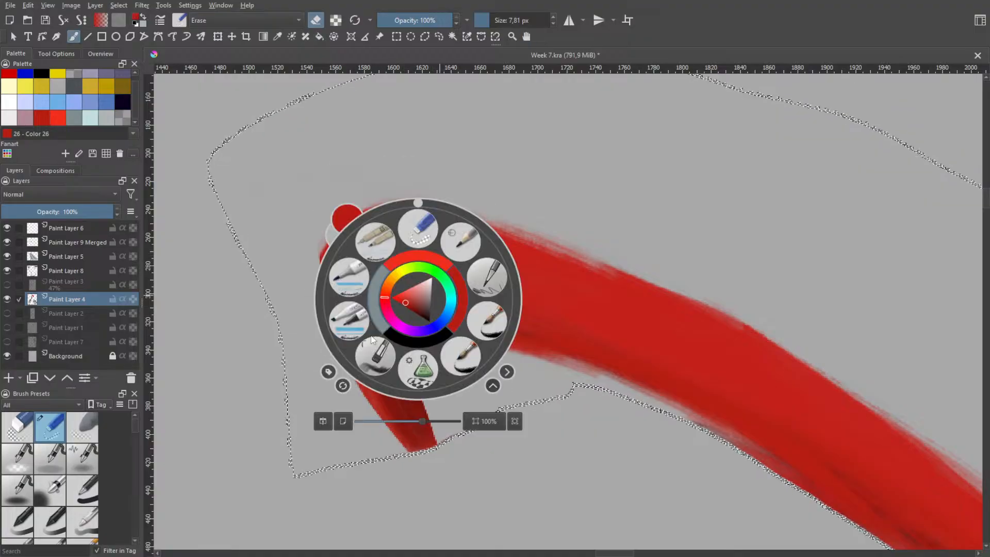
click(372, 344)
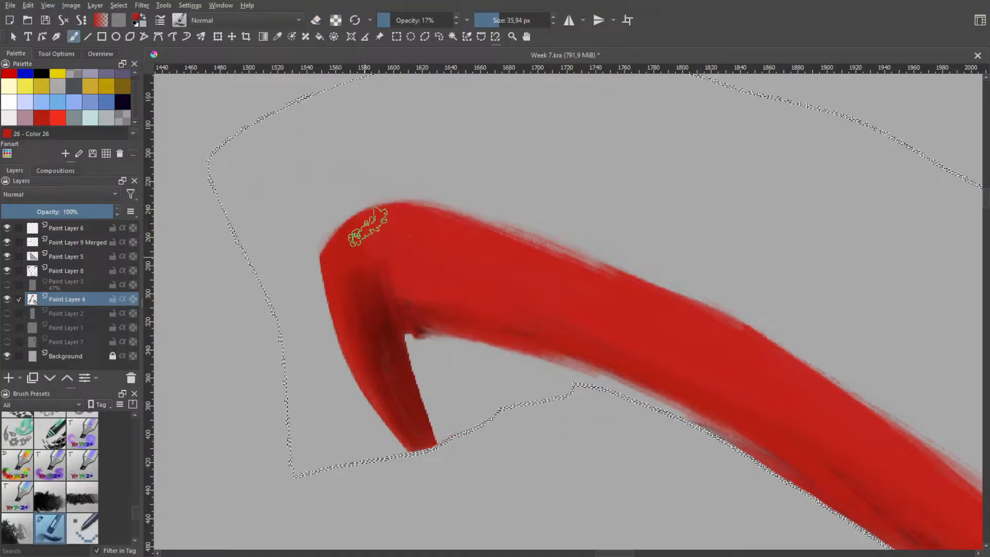
right_click(428, 277)
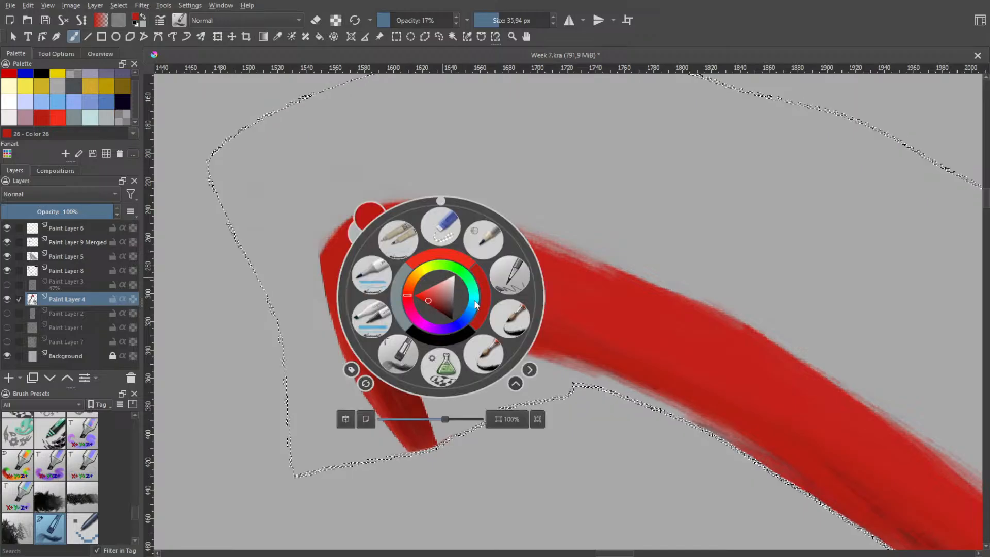
click(456, 335)
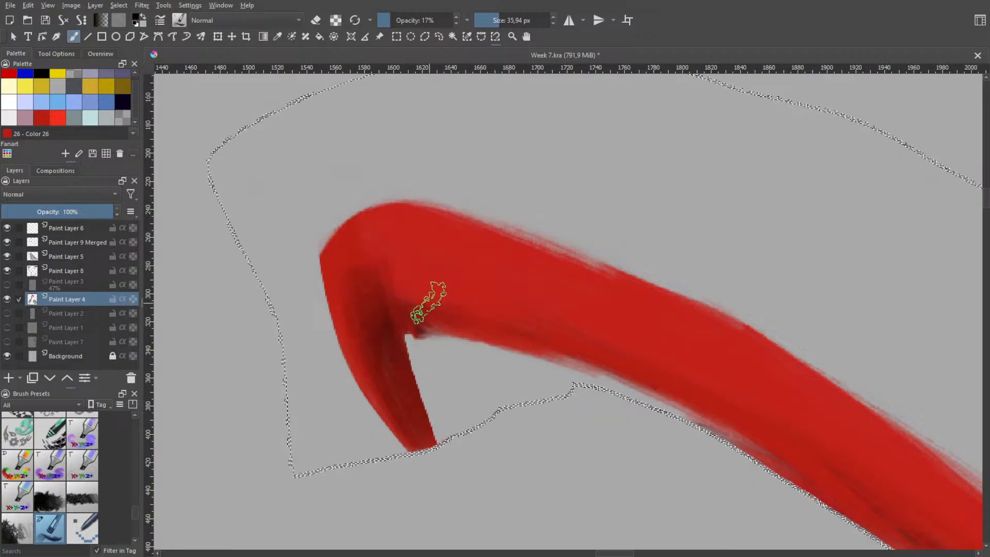
drag(412, 19, 471, 30)
right_click(432, 308)
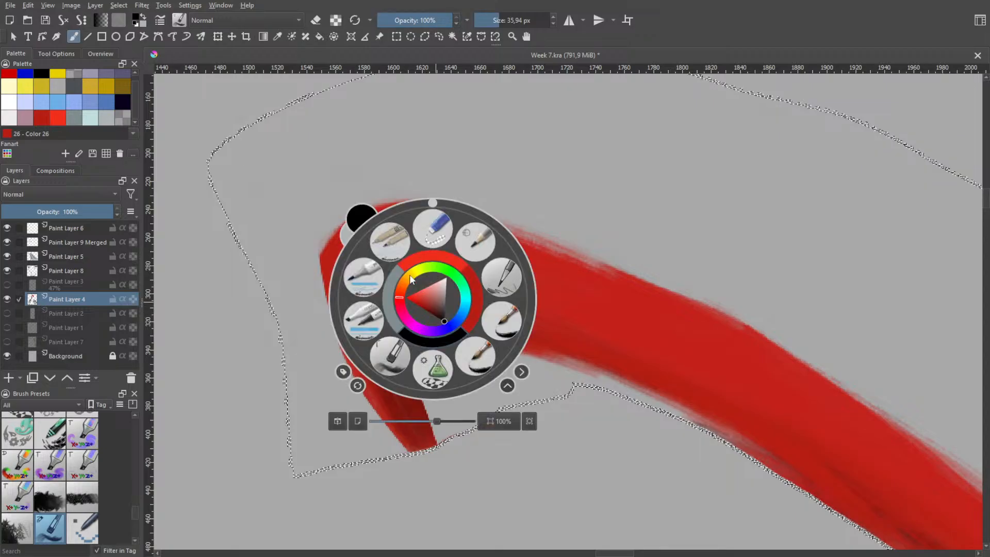
click(457, 340)
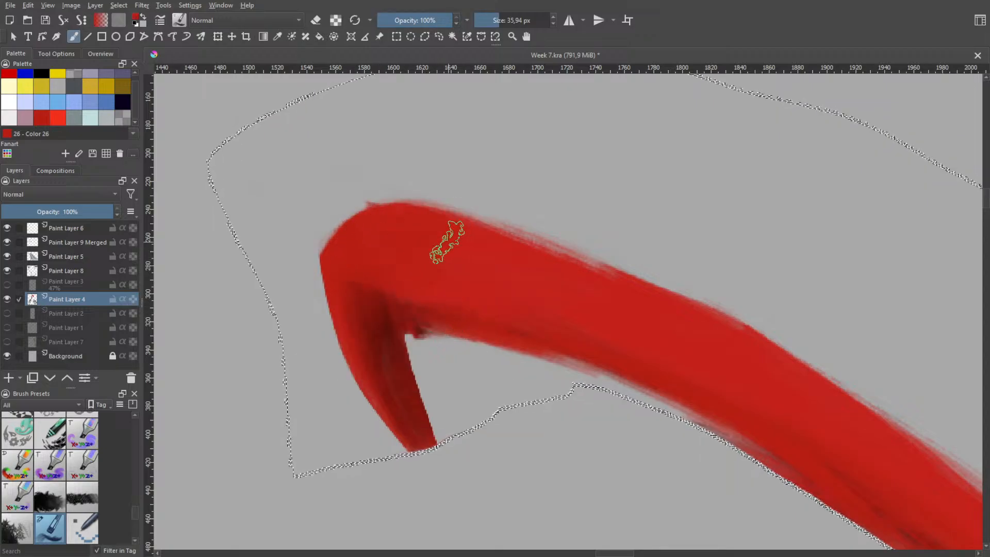
Try repainting the fold's outer corner in red and shading a diagonal band across the strand with black at 13% opacity
mouse_move(381, 235)
mouse_down()
mouse_move(378, 267)
mouse_move(396, 271)
mouse_move(371, 256)
mouse_move(402, 273)
mouse_move(358, 260)
mouse_move(340, 240)
mouse_move(343, 227)
mouse_move(364, 219)
mouse_move(412, 243)
mouse_up()
right_click(406, 262)
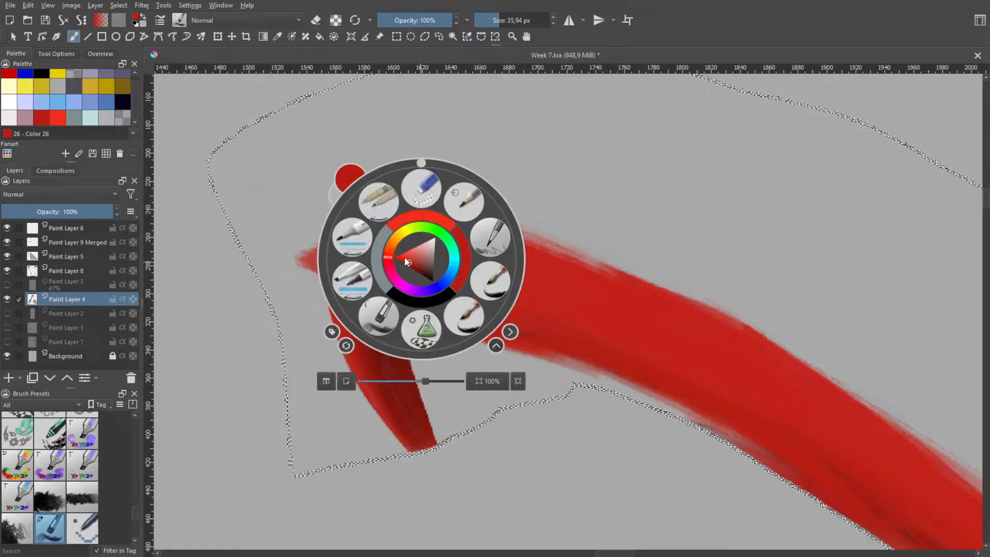
click(436, 297)
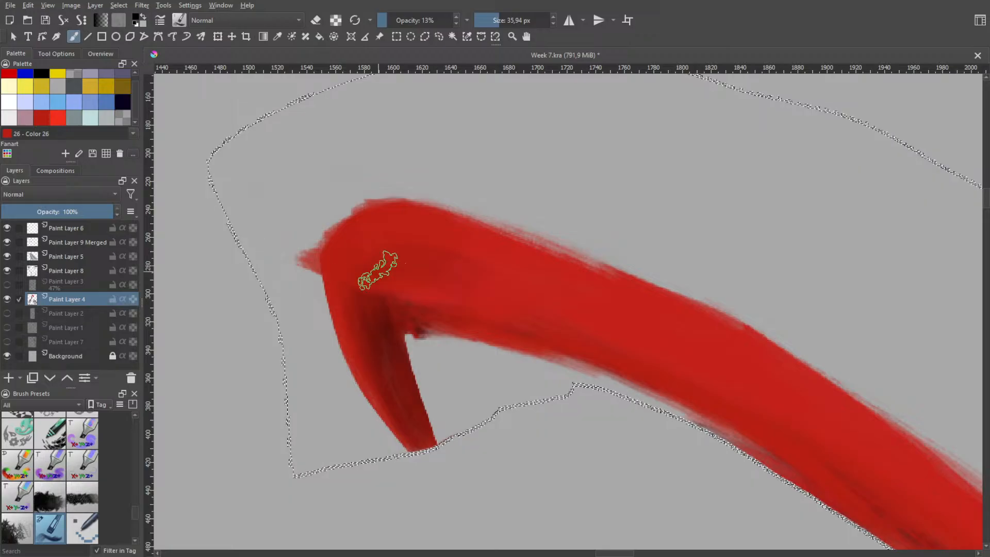
mouse_move(359, 253)
mouse_down()
mouse_move(394, 249)
mouse_move(367, 231)
mouse_move(451, 254)
mouse_move(494, 288)
mouse_move(485, 279)
mouse_move(487, 294)
mouse_up()
mouse_move(330, 261)
mouse_down()
mouse_move(360, 264)
mouse_move(404, 257)
mouse_move(606, 353)
mouse_up()
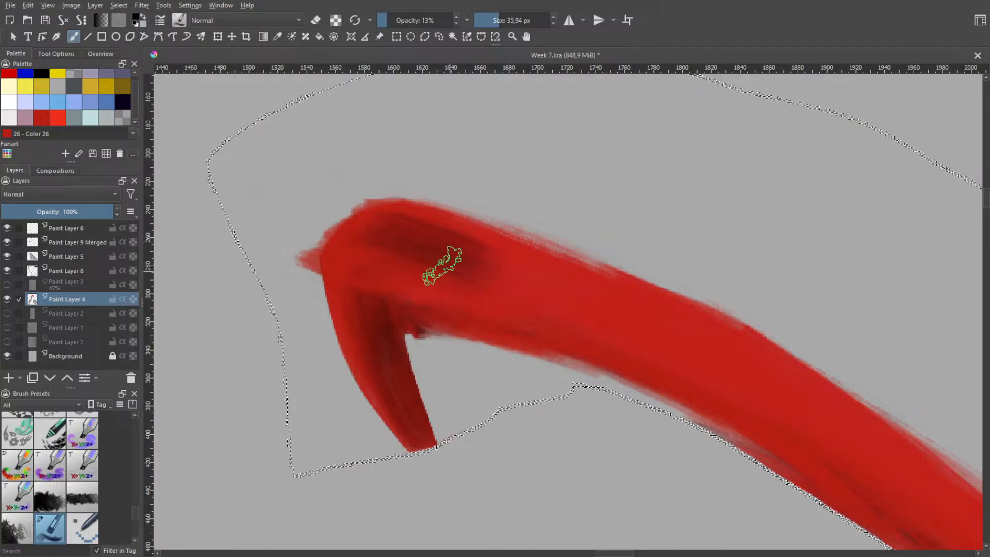
mouse_move(444, 265)
mouse_down()
mouse_move(491, 282)
mouse_move(477, 299)
mouse_up()
mouse_move(419, 245)
mouse_down()
mouse_move(575, 351)
mouse_move(571, 336)
mouse_up()
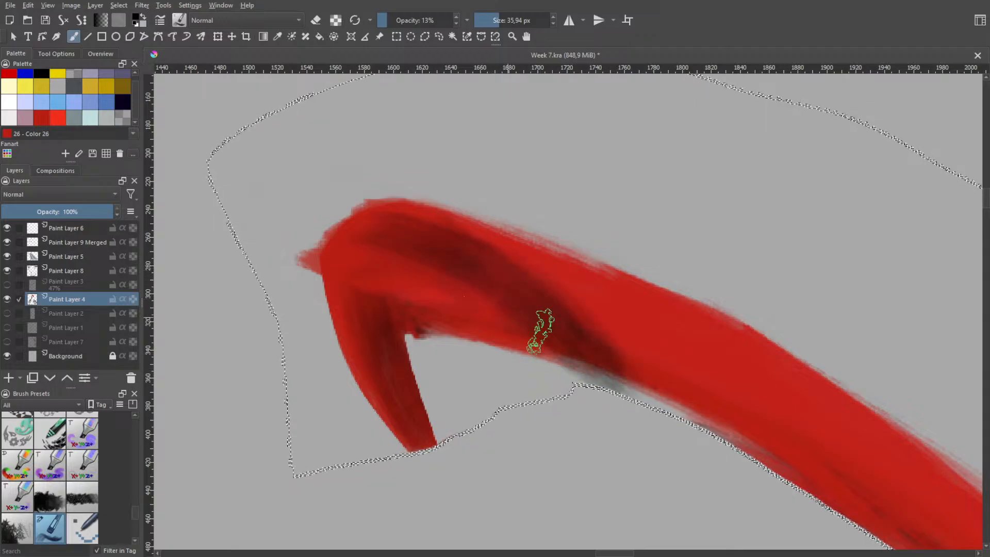
drag(540, 331, 402, 261)
drag(486, 323, 423, 299)
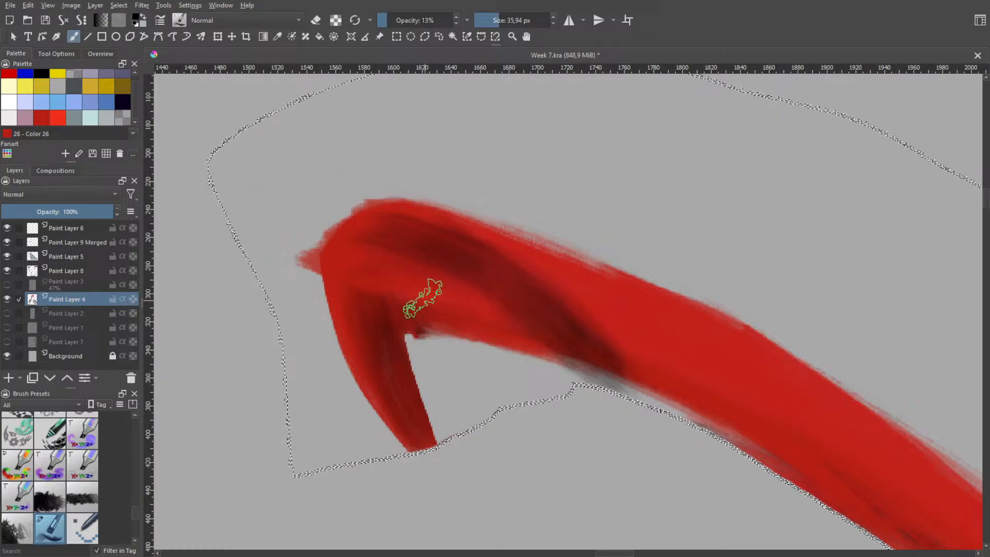
Change the brush colour back to red and raise the opacity to 100%
right_click(448, 270)
click(491, 287)
right_click(432, 186)
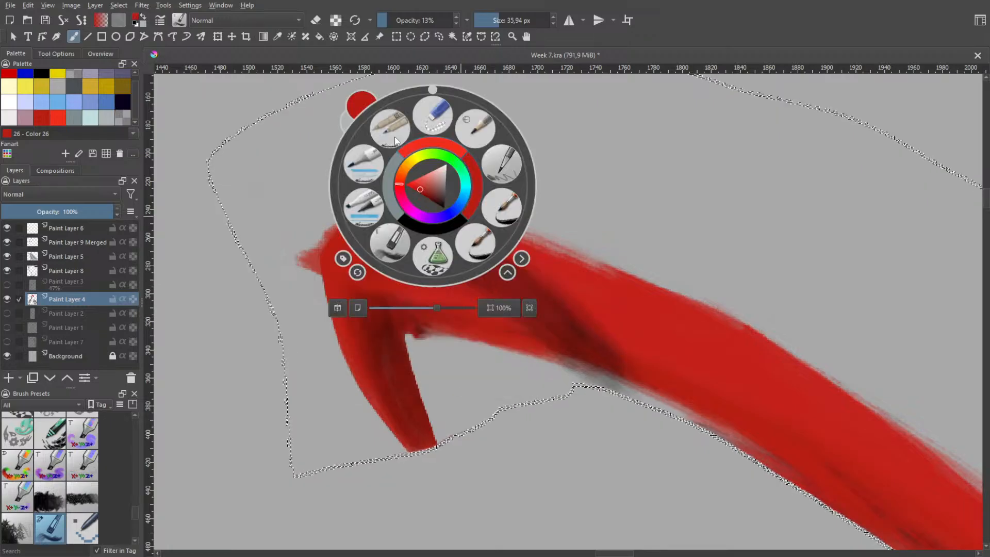
drag(401, 13, 456, 16)
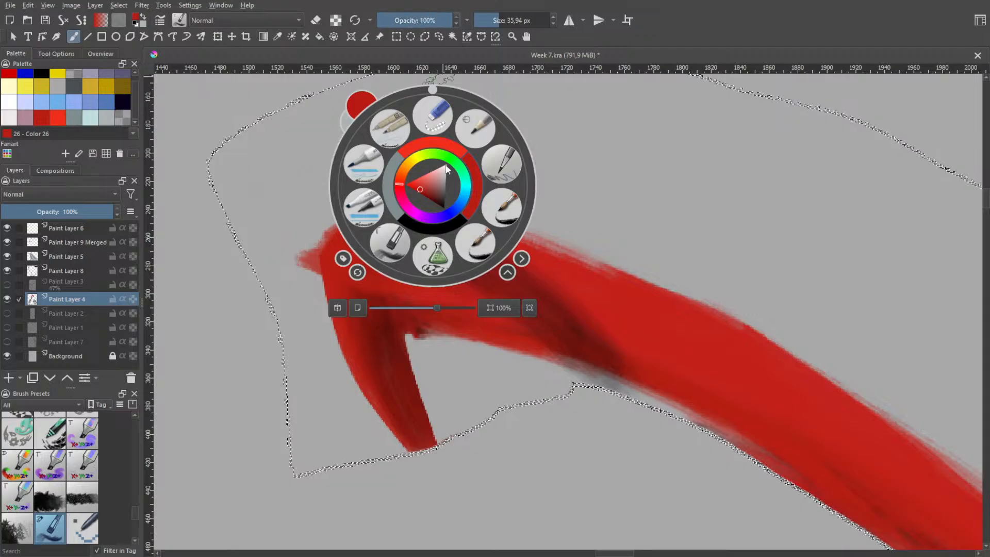
click(420, 320)
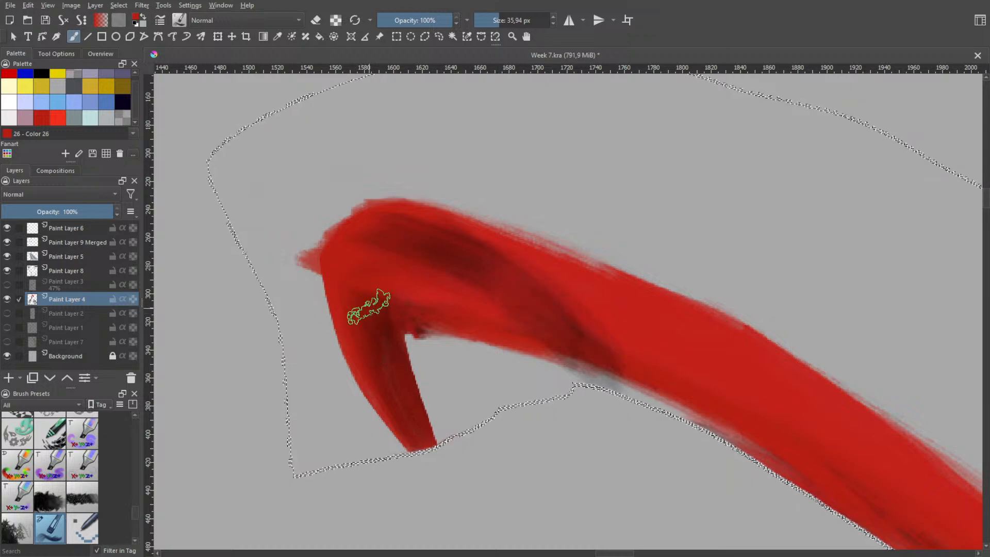
Undo the black band across the strand and the red strokes over the fold's outer corner
key(ctrl+z)
key(ctrl+z)
key(ctrl+z)
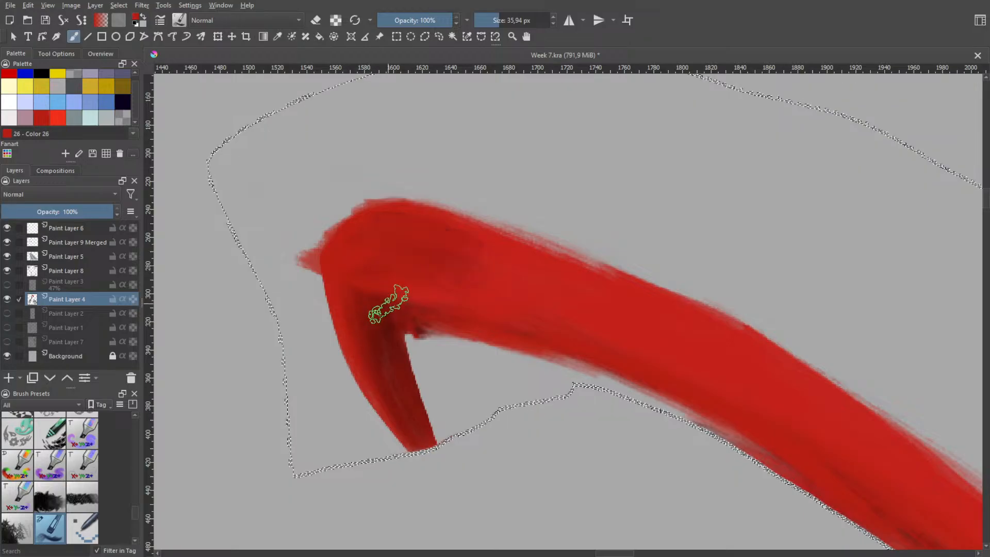
key(ctrl+shift+z)
key(ctrl+shift+z)
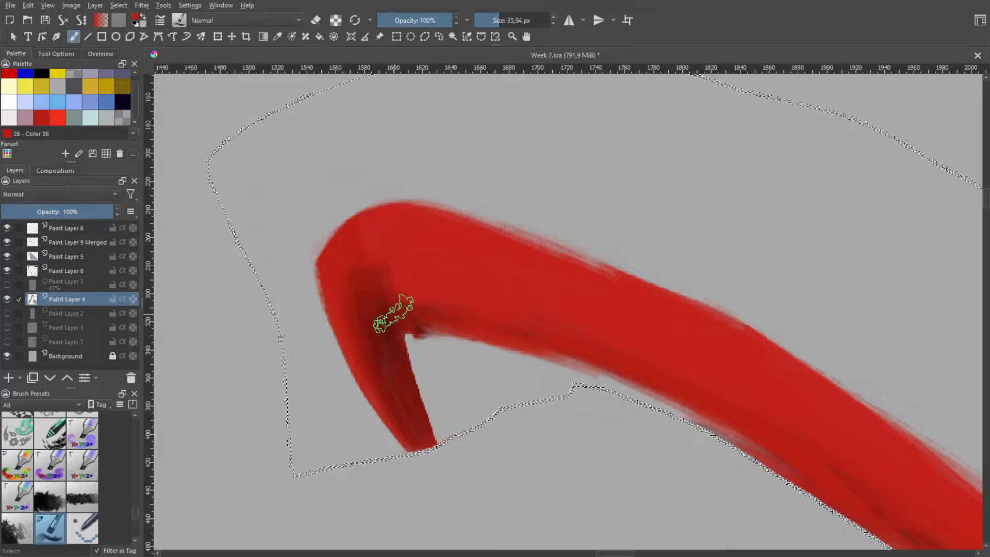
Step the fold back to its unshaded state and widen its short leg toward the strand with solid red strokes
key(ctrl+shift+z)
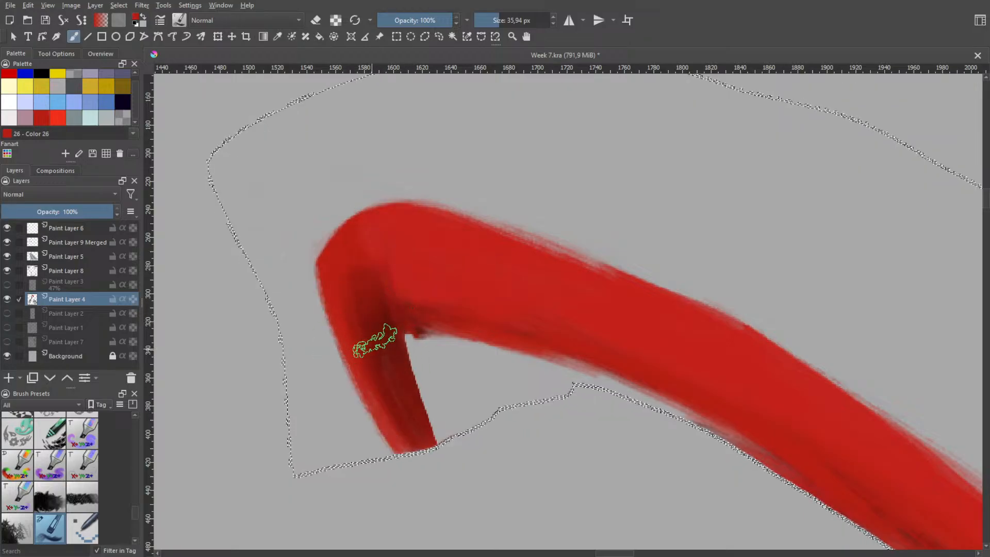
key(ctrl+shift+z)
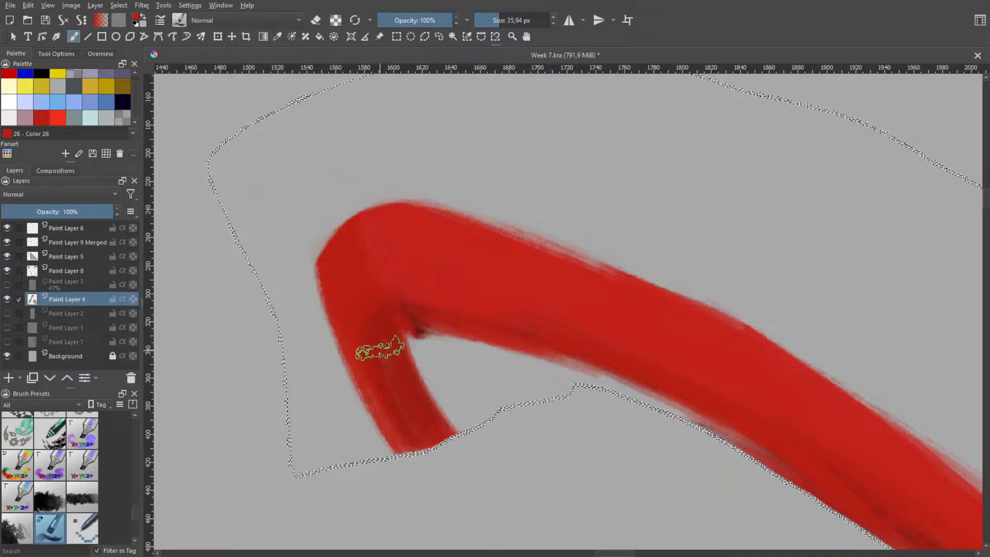
mouse_move(421, 324)
mouse_down()
mouse_move(450, 321)
mouse_move(445, 299)
mouse_move(426, 315)
mouse_move(438, 323)
mouse_move(398, 309)
mouse_move(523, 342)
mouse_move(555, 357)
mouse_move(406, 314)
mouse_move(556, 365)
mouse_move(495, 338)
mouse_up()
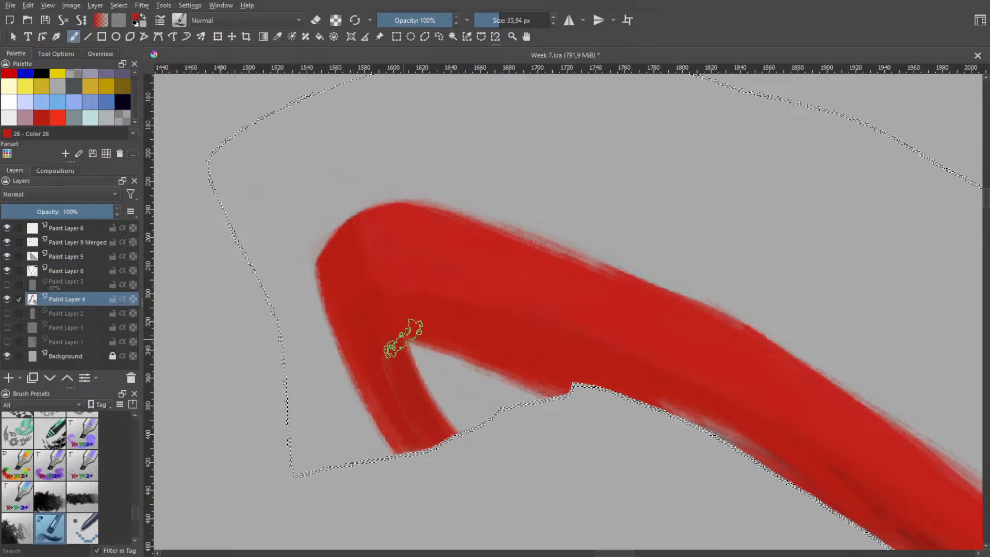
mouse_move(401, 339)
mouse_down()
mouse_move(397, 331)
mouse_move(475, 450)
mouse_move(498, 434)
mouse_up()
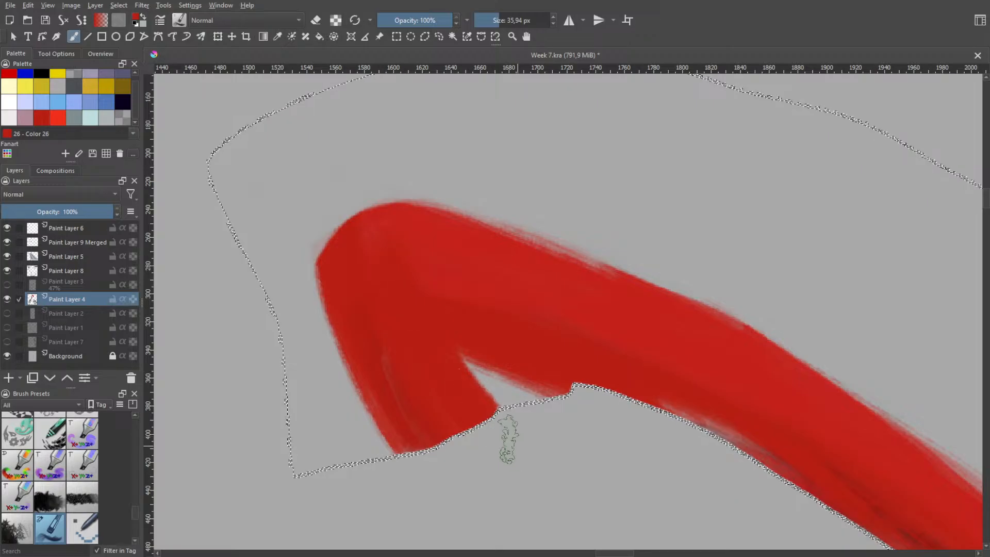
drag(385, 258, 493, 419)
drag(373, 241, 507, 427)
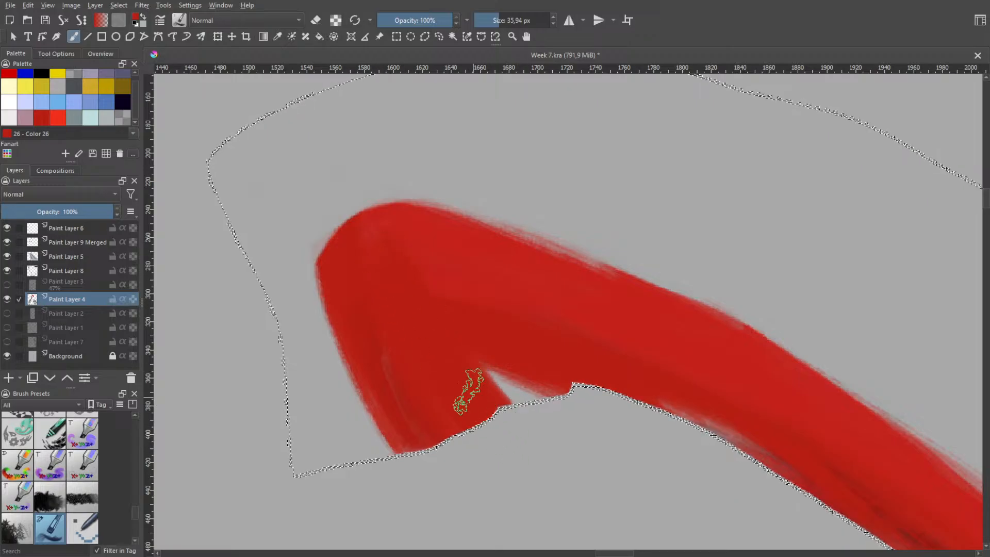
Return to the textured brush in erase mode and trim the outer edge of the fold's short leg
right_click(452, 327)
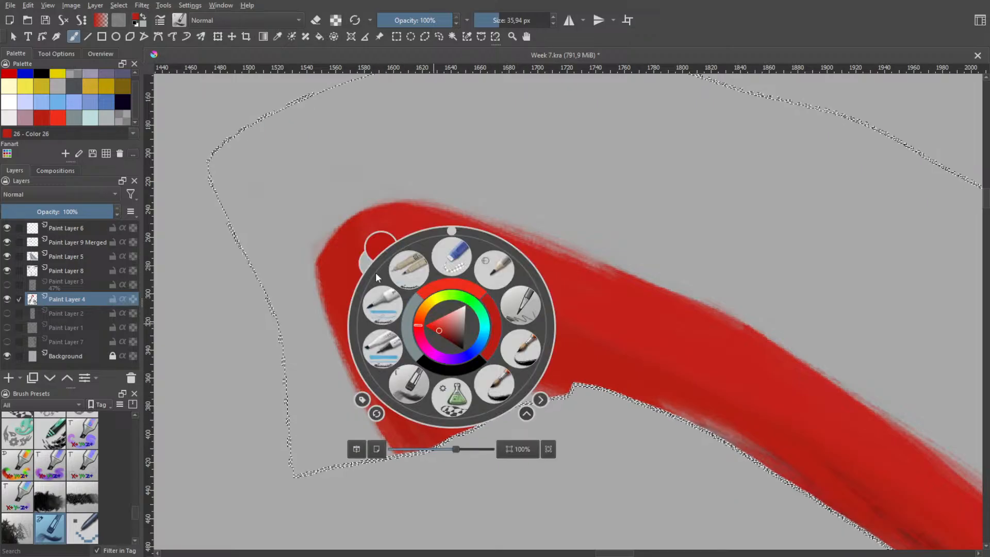
click(444, 264)
right_click(396, 316)
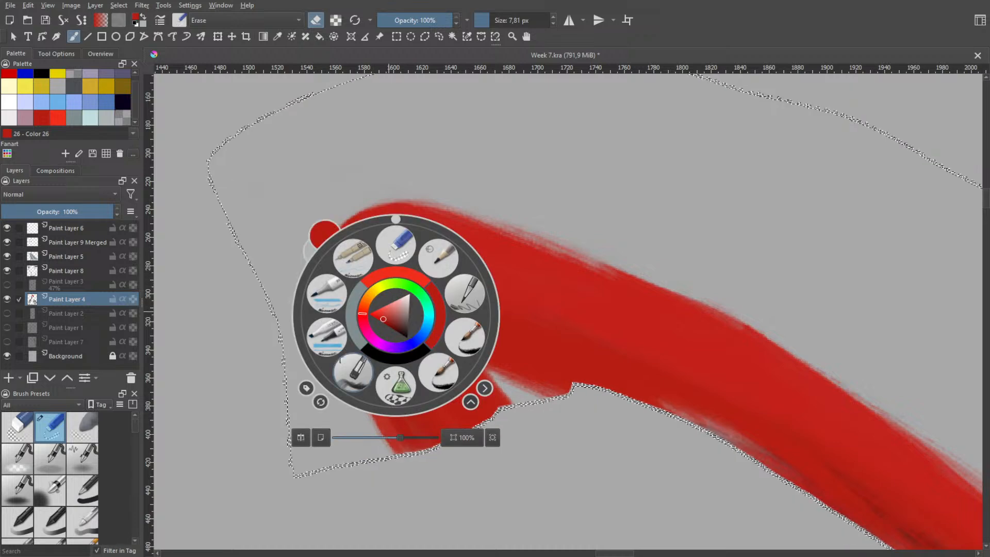
click(353, 373)
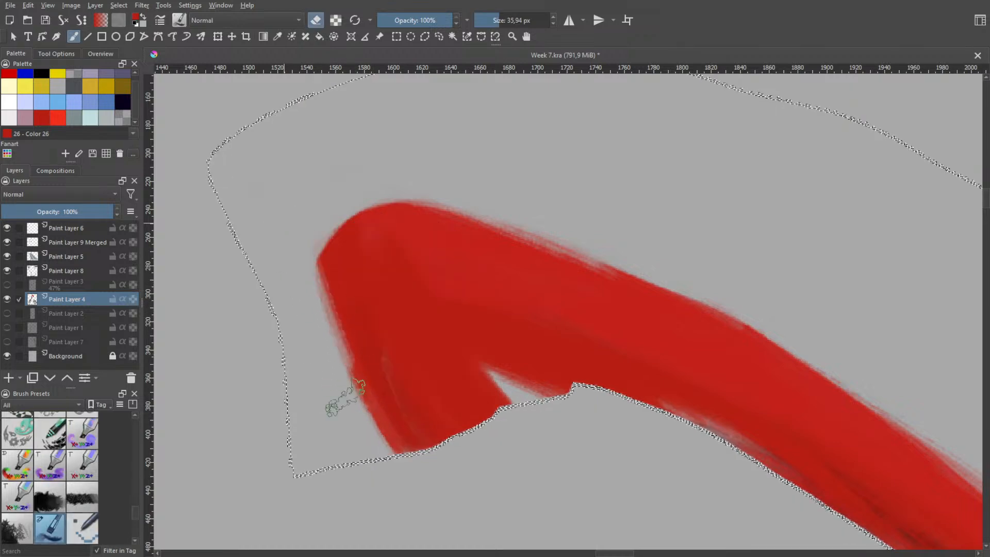
drag(346, 397, 381, 461)
drag(306, 293, 382, 461)
drag(285, 260, 382, 461)
key(ctrl+z)
drag(305, 289, 380, 462)
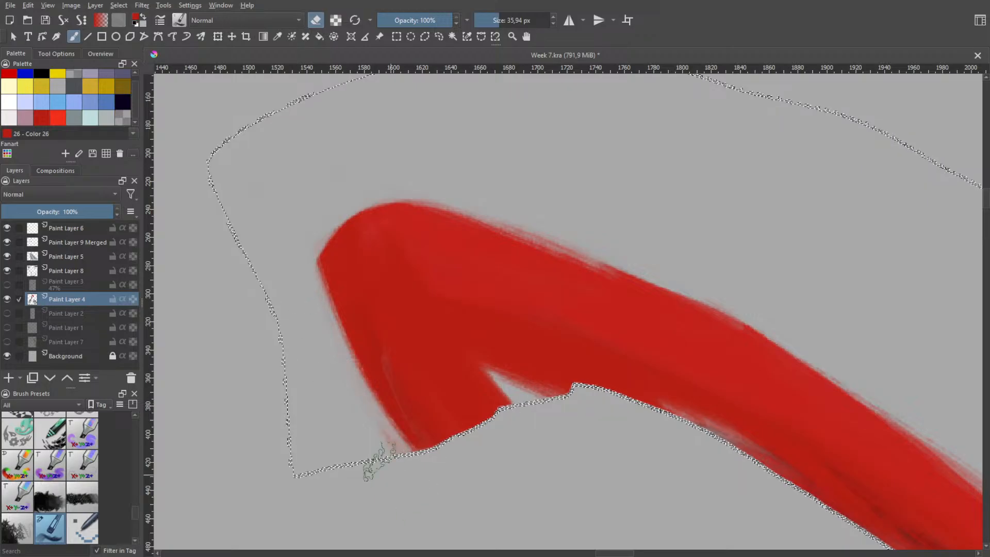
Try trimming more off the fold's outer edge up to its corner, and undo the excess eraser strokes
drag(316, 332, 405, 488)
drag(301, 274, 364, 414)
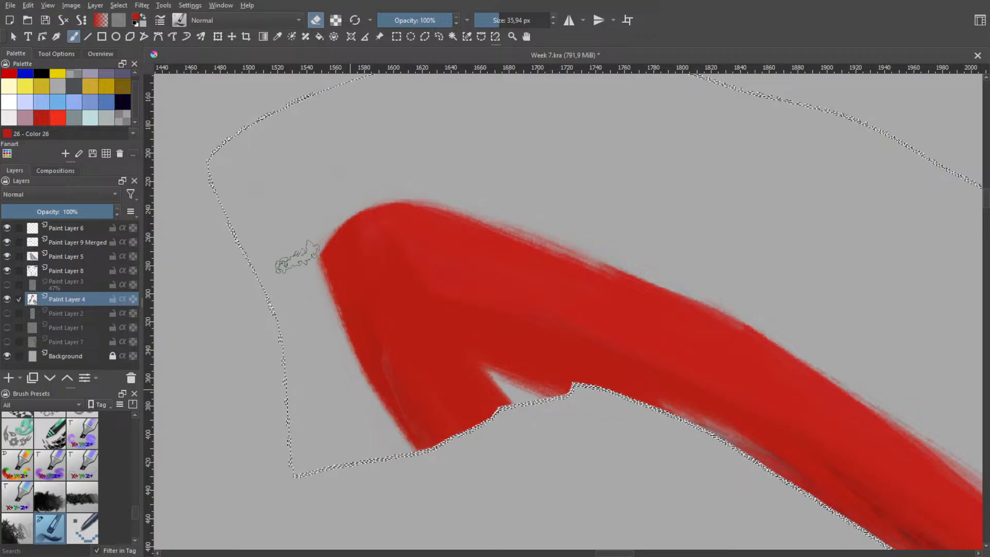
mouse_move(298, 257)
mouse_down()
mouse_move(343, 401)
mouse_move(305, 236)
mouse_move(341, 379)
mouse_up()
key(ctrl+z)
drag(309, 247, 376, 454)
mouse_move(295, 211)
mouse_down()
mouse_move(391, 464)
mouse_move(427, 478)
mouse_up()
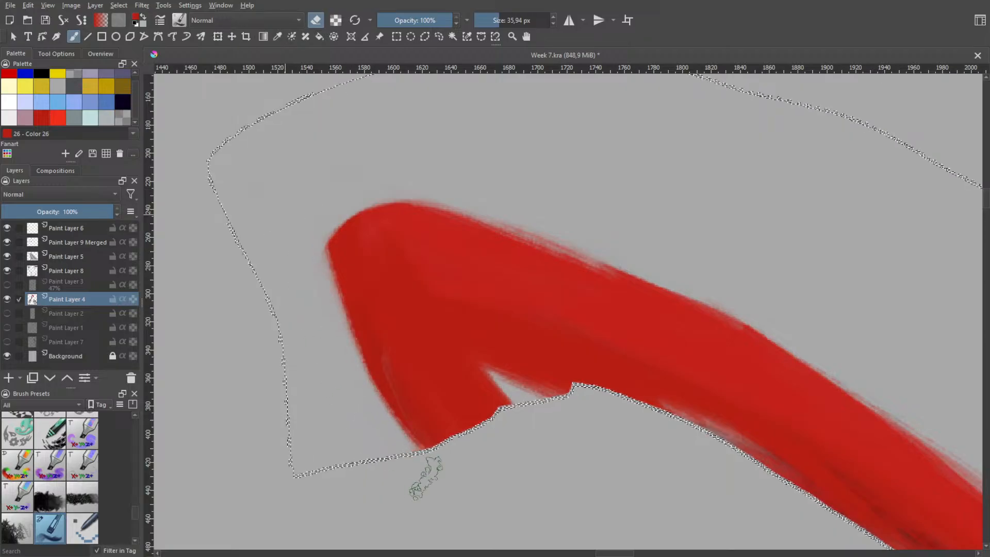
key(ctrl+z)
key(ctrl+z)
key(ctrl+z)
Try slanting the outer edge of the fold's short leg inward with long diagonal eraser strokes
drag(287, 227, 395, 459)
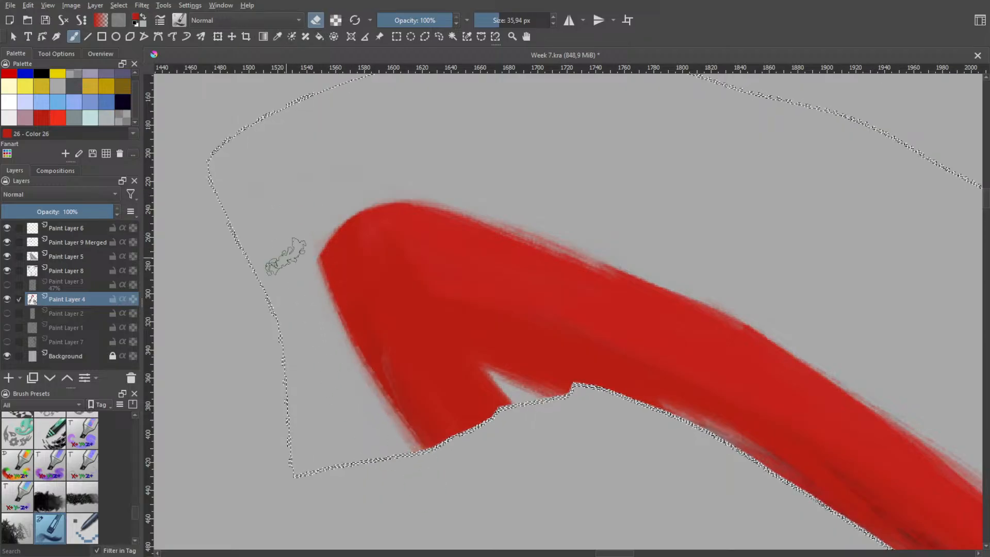
drag(289, 259, 416, 464)
drag(304, 293, 437, 466)
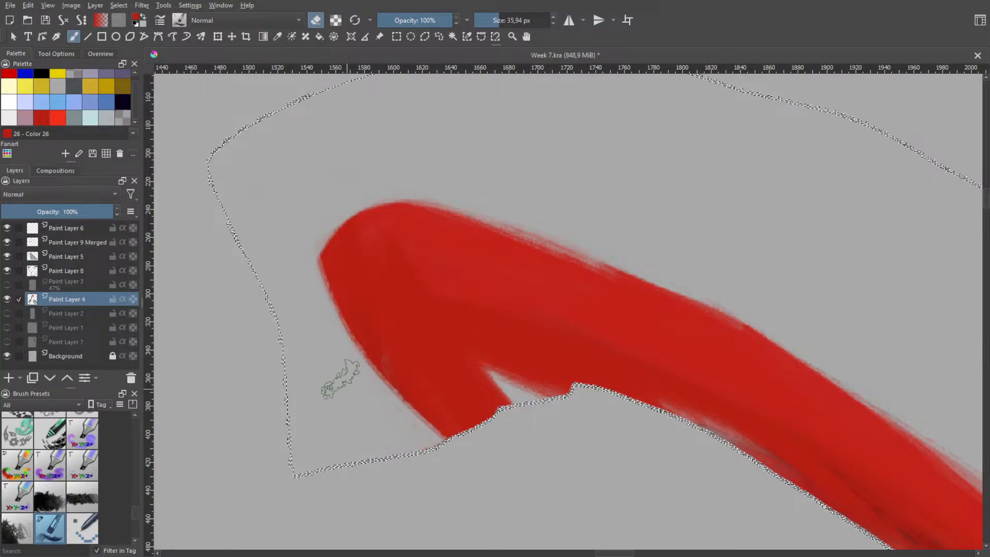
drag(314, 299, 413, 432)
mouse_move(316, 325)
mouse_down()
mouse_move(414, 427)
mouse_move(427, 416)
mouse_up()
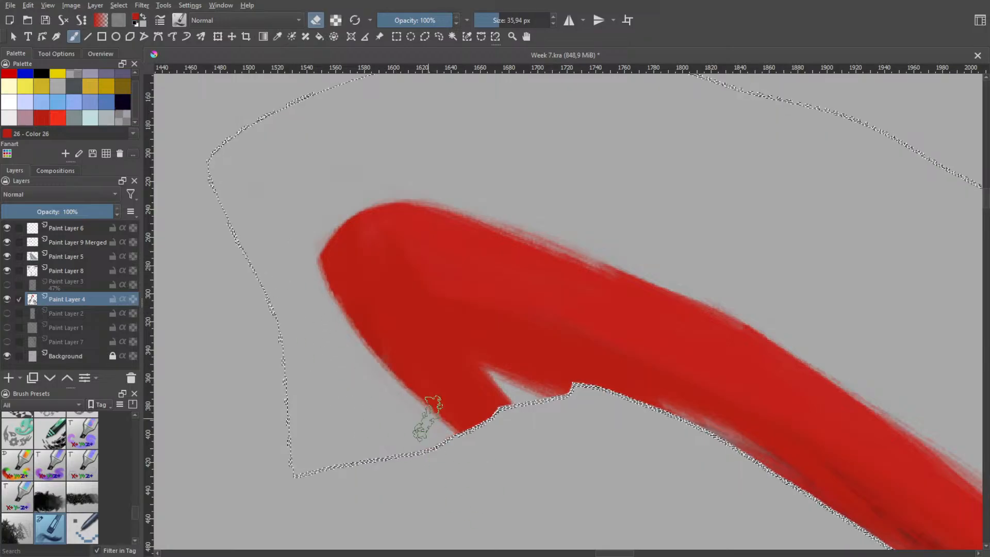
key(ctrl+z)
Try erasing the strand's underside beside the fold to open a wider gap reaching into the inner corner
drag(470, 333, 665, 415)
mouse_move(508, 330)
mouse_down()
mouse_move(643, 400)
mouse_move(534, 354)
mouse_move(578, 388)
mouse_up()
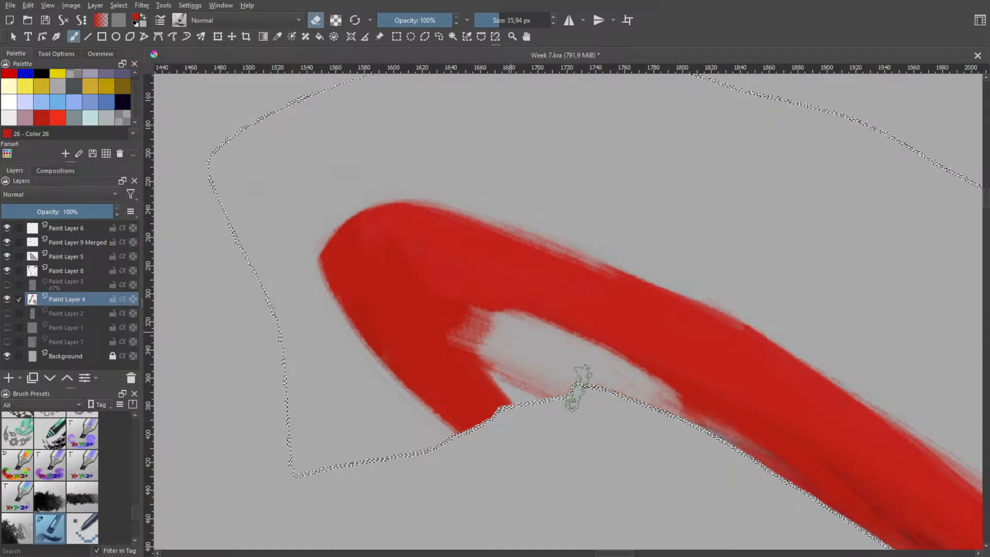
mouse_move(510, 347)
mouse_down()
mouse_move(492, 334)
mouse_move(504, 348)
mouse_move(444, 333)
mouse_move(482, 334)
mouse_move(485, 346)
mouse_move(459, 300)
mouse_up()
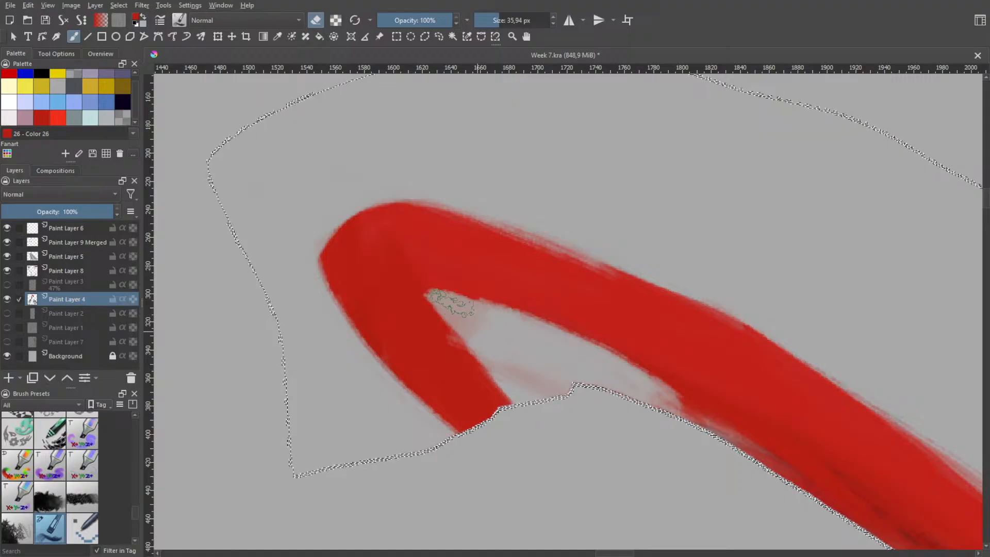
key(ctrl+z)
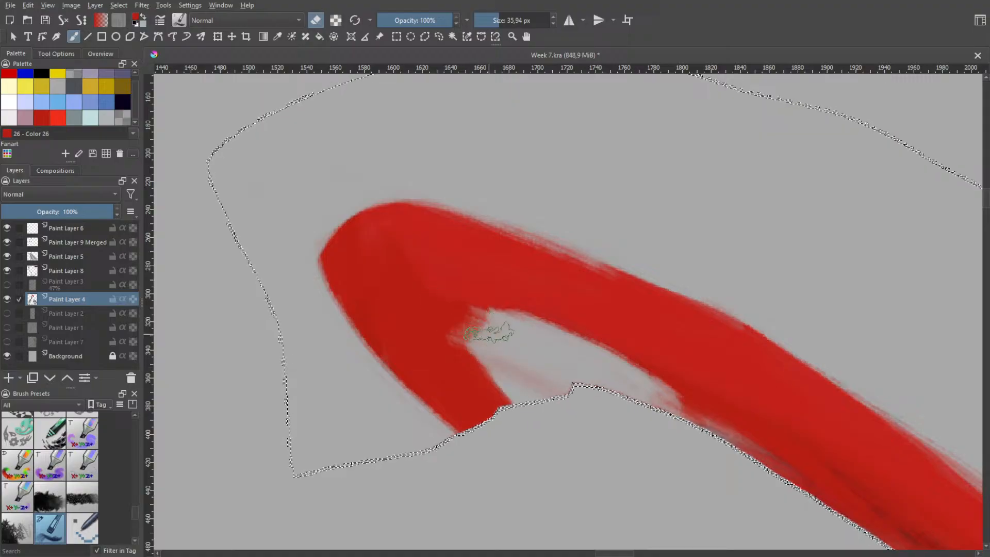
mouse_move(489, 333)
mouse_down()
mouse_move(451, 298)
mouse_move(459, 301)
mouse_move(442, 304)
mouse_move(532, 395)
mouse_move(452, 315)
mouse_up()
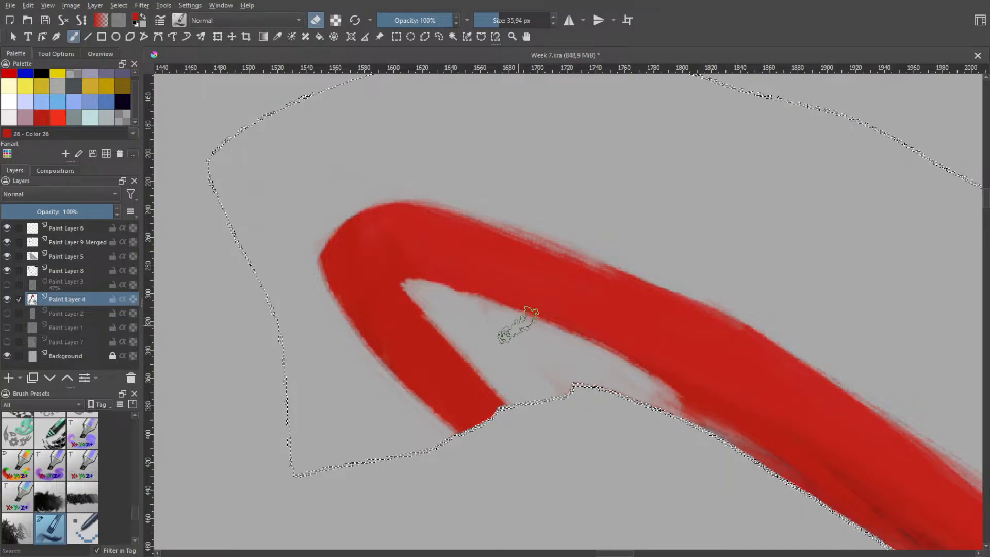
mouse_move(457, 353)
mouse_down()
mouse_move(479, 333)
mouse_move(452, 325)
mouse_up()
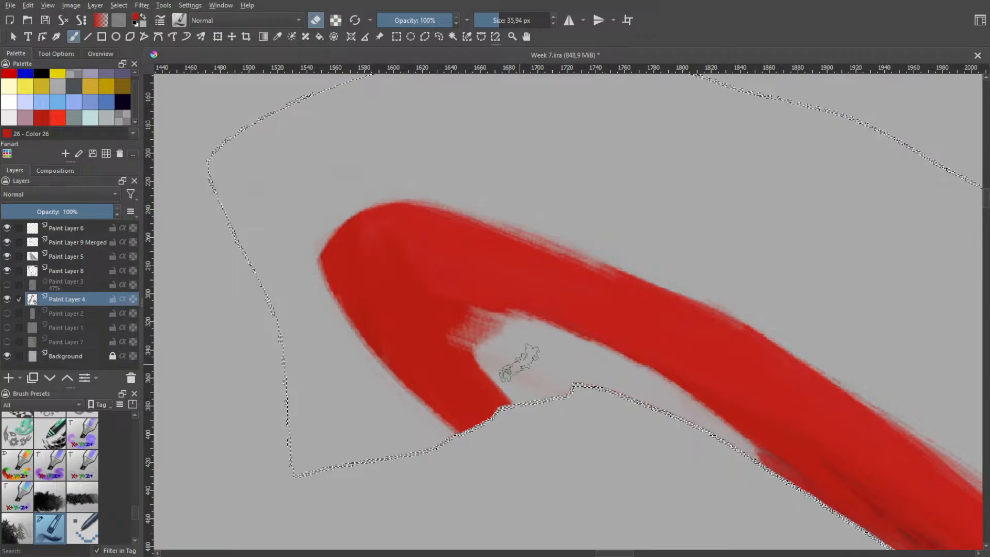
mouse_move(510, 341)
mouse_down()
mouse_move(462, 311)
mouse_move(492, 325)
mouse_up()
key(ctrl+z)
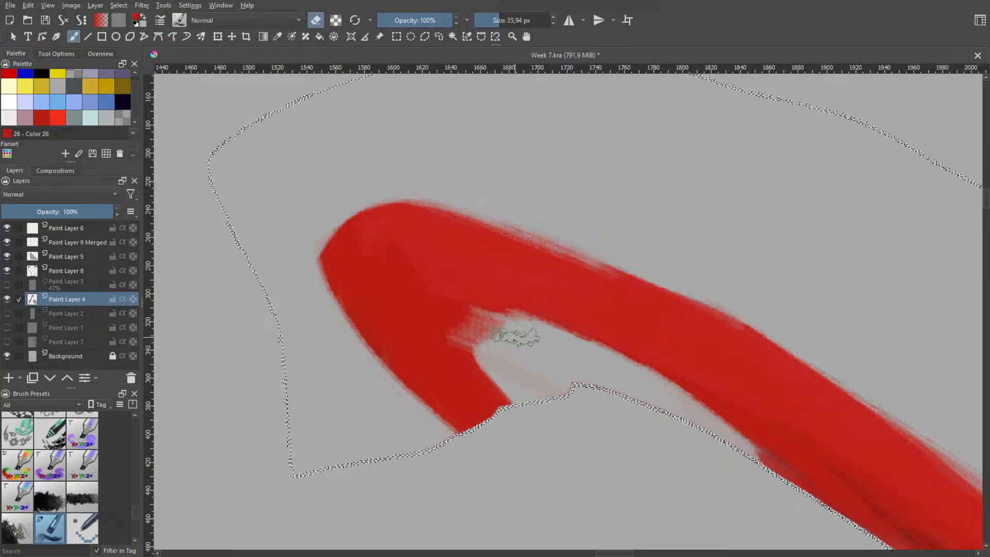
drag(441, 301, 549, 343)
Undo the latest eraser strokes in the gap between the fold and the strand
key(ctrl+z)
key(ctrl+z)
key(ctrl+z)
key(ctrl+z)
key(ctrl+z)
key(ctrl+z)
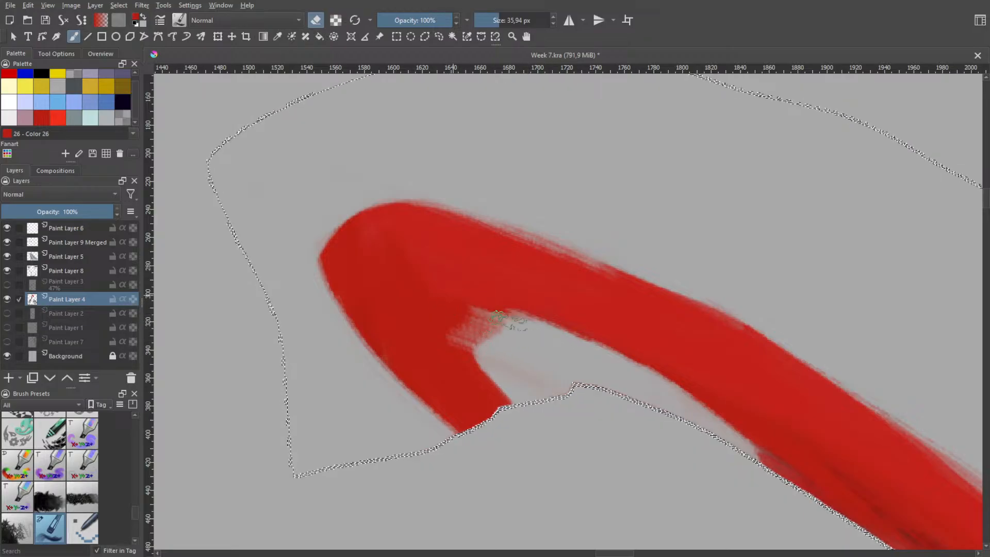
key(ctrl+z)
Try carving the gap deeper into the inner corner and evening the short leg's inner edge with the eraser
mouse_move(442, 299)
mouse_down()
mouse_move(544, 346)
mouse_move(450, 301)
mouse_move(530, 373)
mouse_up()
drag(444, 308, 525, 379)
drag(472, 346, 514, 380)
drag(444, 315, 510, 365)
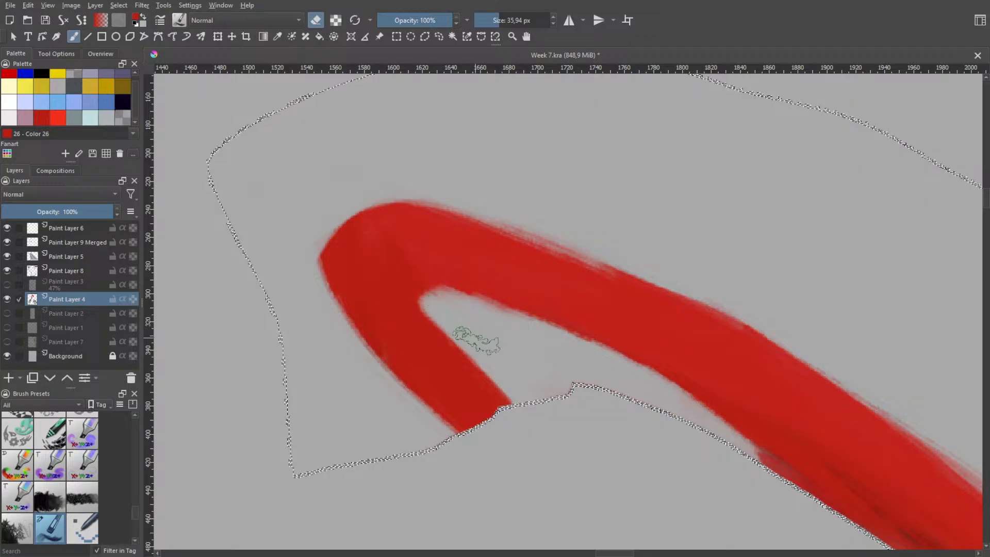
mouse_move(471, 336)
mouse_down()
mouse_move(434, 297)
mouse_move(460, 294)
mouse_move(472, 309)
mouse_move(464, 320)
mouse_move(440, 305)
mouse_up()
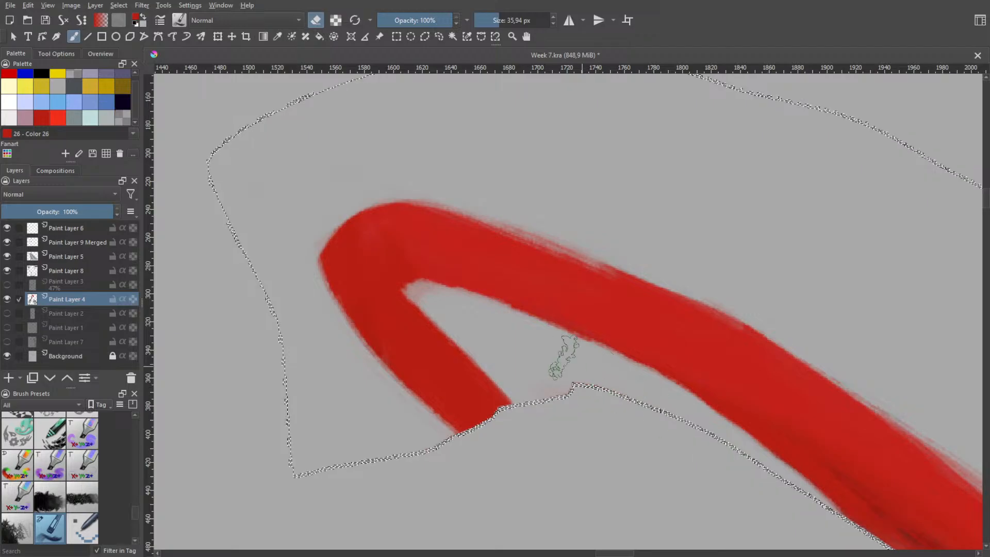
Examine the strand's folded end up close and in relation to the rest of the hair
key(h)
scroll(546, 322, down, 2)
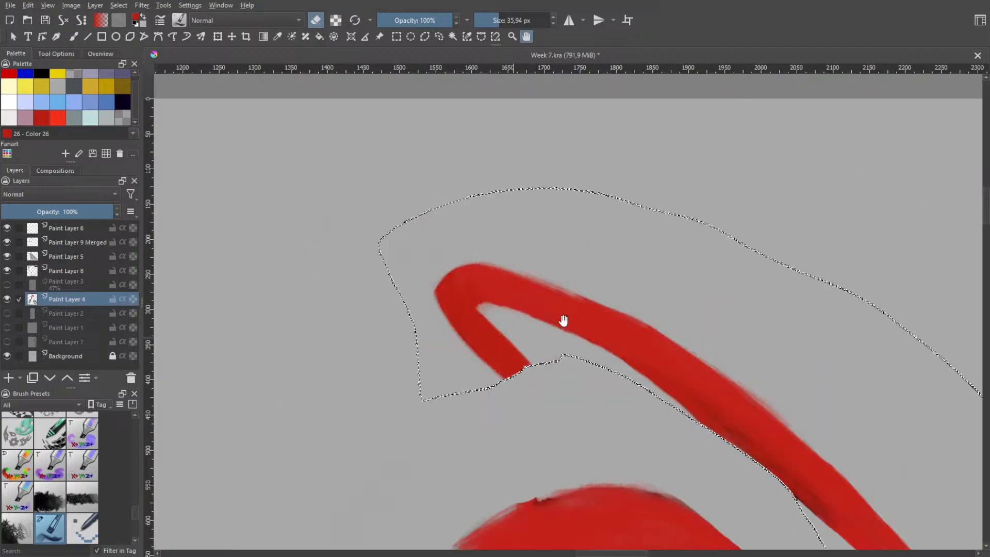
drag(690, 366, 534, 366)
drag(601, 414, 462, 257)
drag(346, 236, 514, 307)
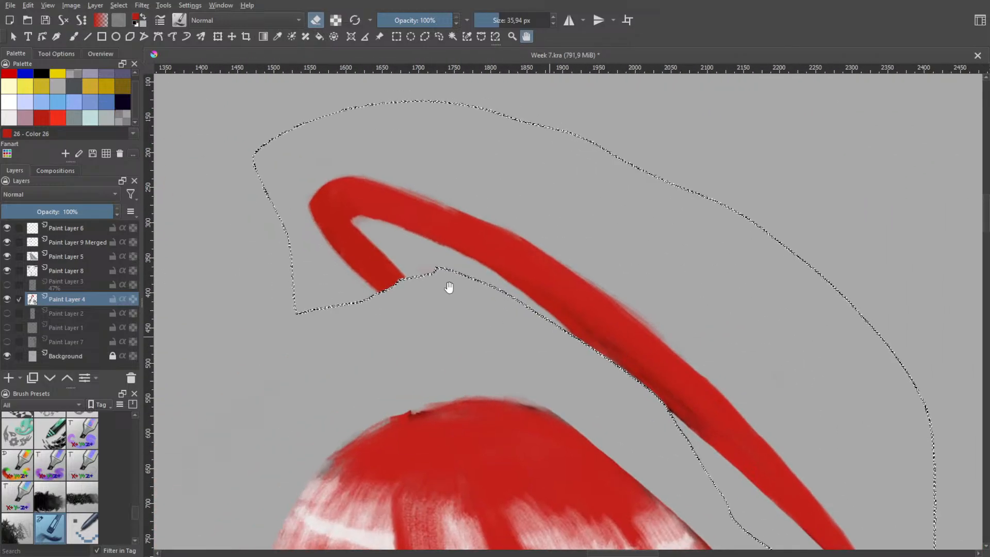
drag(340, 217, 488, 276)
scroll(488, 274, up, 5)
scroll(586, 330, down, 3)
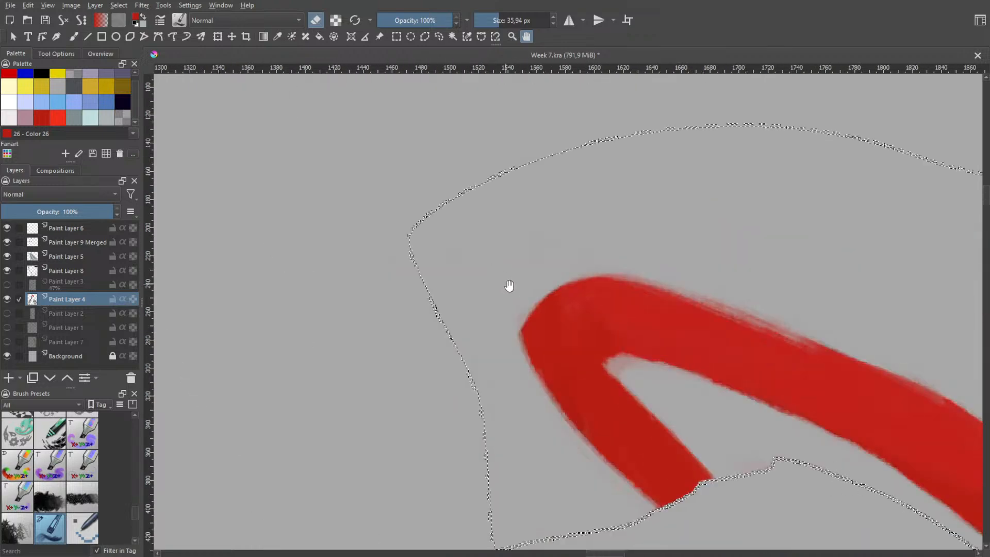
scroll(538, 253, down, 1)
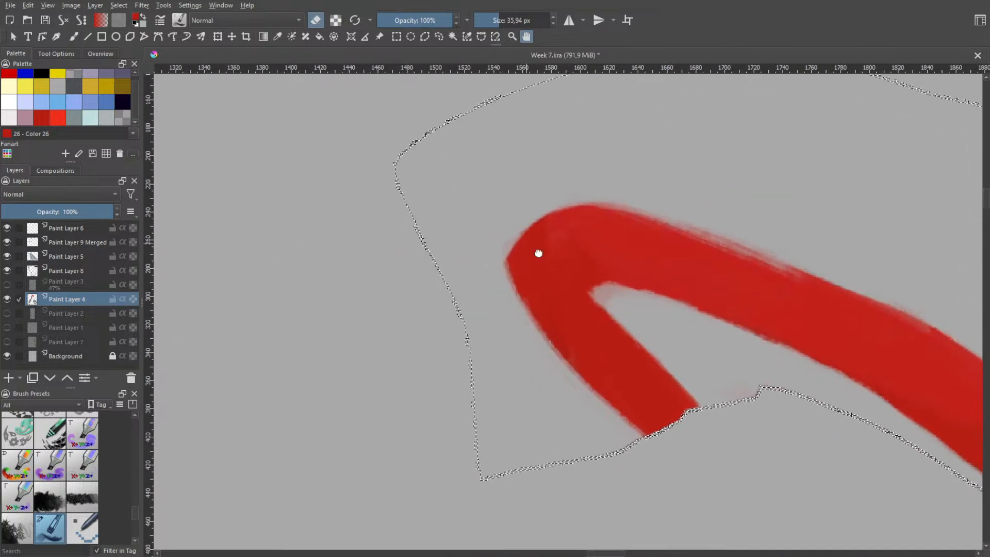
scroll(544, 274, down, 3)
scroll(572, 280, down, 2)
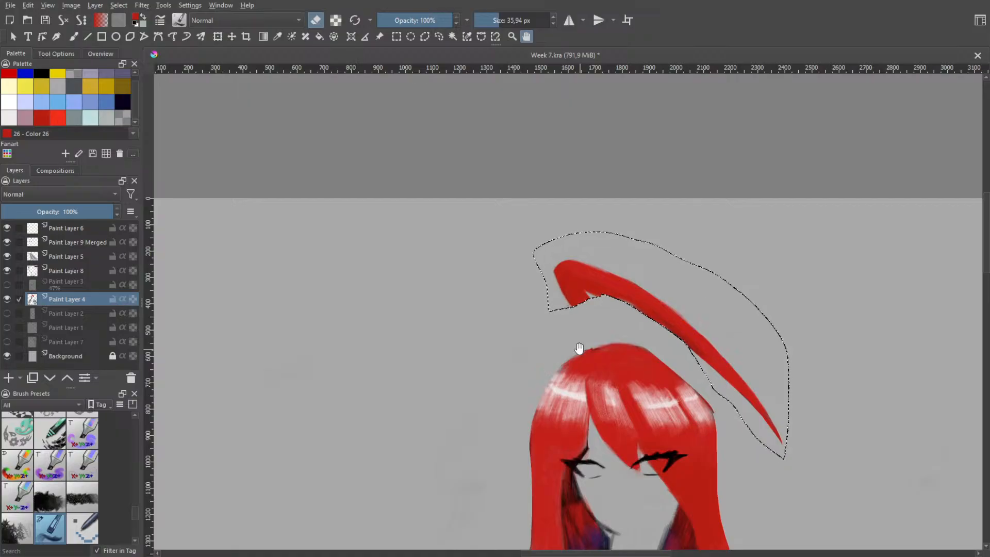
scroll(590, 295, up, 4)
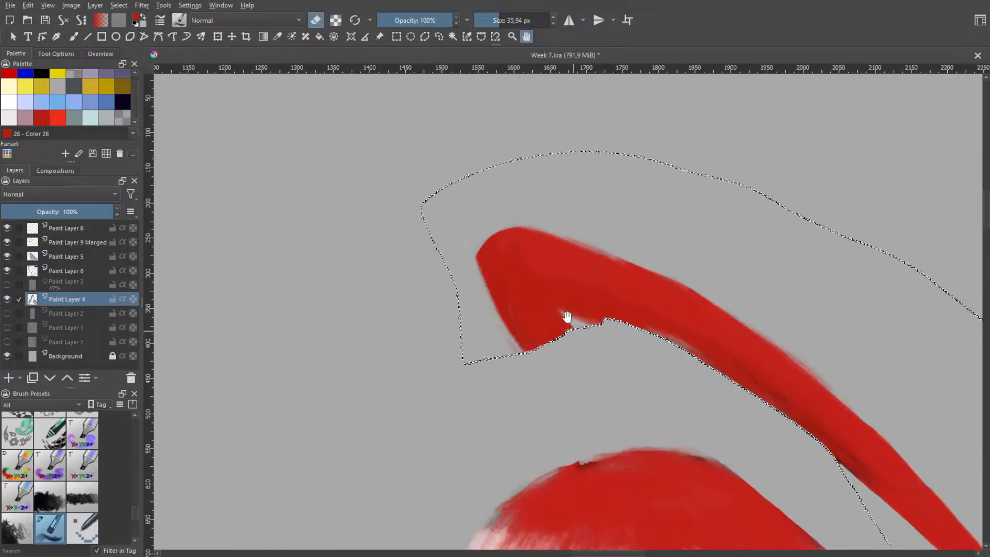
Switch the brush to painting in black, undo the test stroke on the fold and set the opacity to 8%
key(b)
right_click(543, 325)
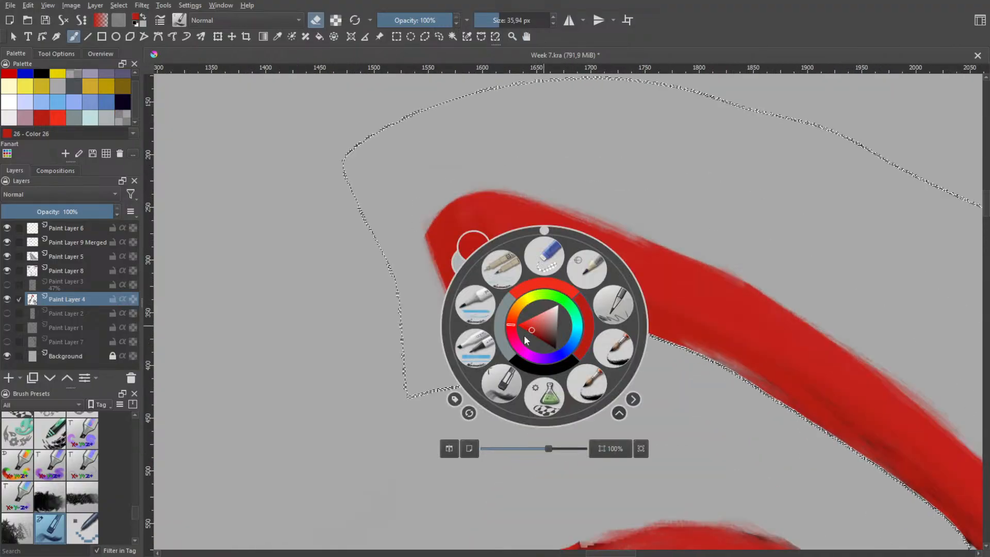
click(543, 366)
mouse_move(514, 306)
mouse_down()
mouse_move(535, 366)
mouse_move(529, 383)
mouse_up()
key(ctrl+z)
key(ctrl+z)
key(ctrl+z)
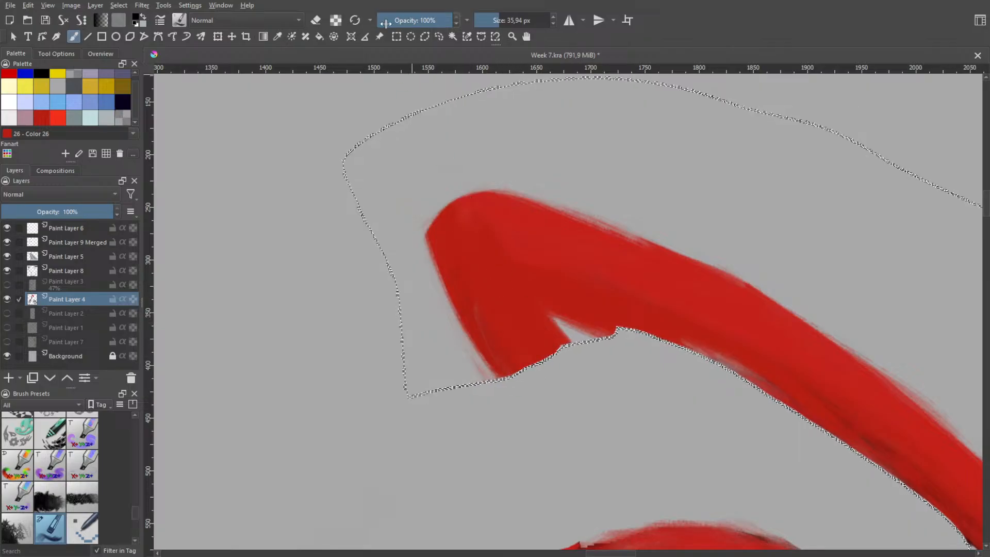
click(386, 23)
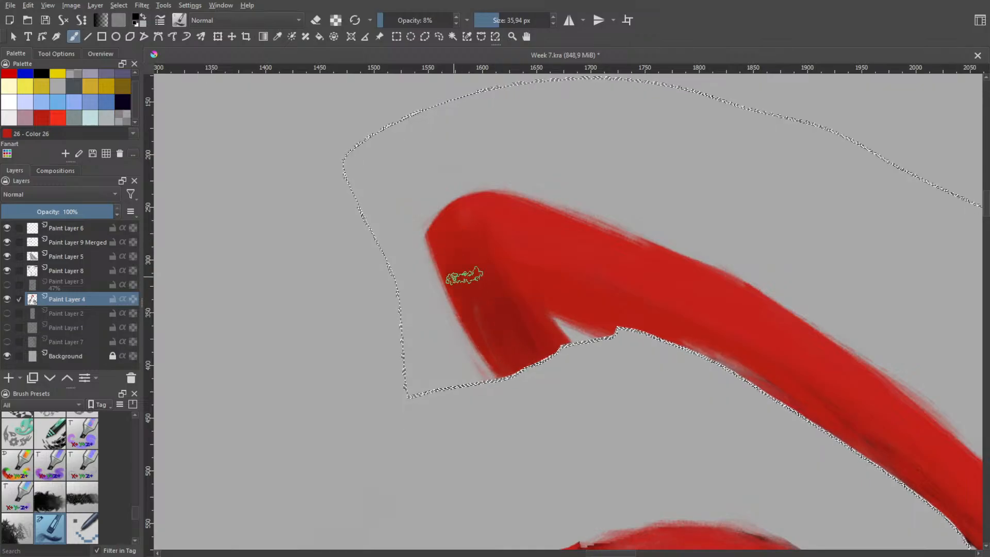
Shade the fold's short leg with layered black strokes at 8% opacity, darkening it toward its lower end
drag(479, 258, 544, 375)
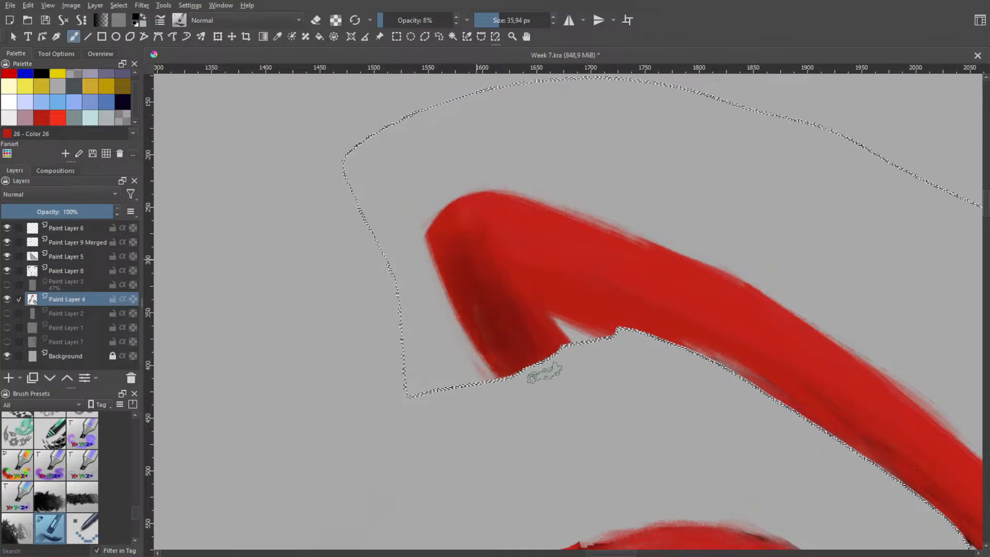
drag(480, 229, 551, 348)
mouse_move(494, 248)
mouse_down()
mouse_move(564, 365)
mouse_move(528, 291)
mouse_move(559, 356)
mouse_up()
drag(501, 230, 548, 340)
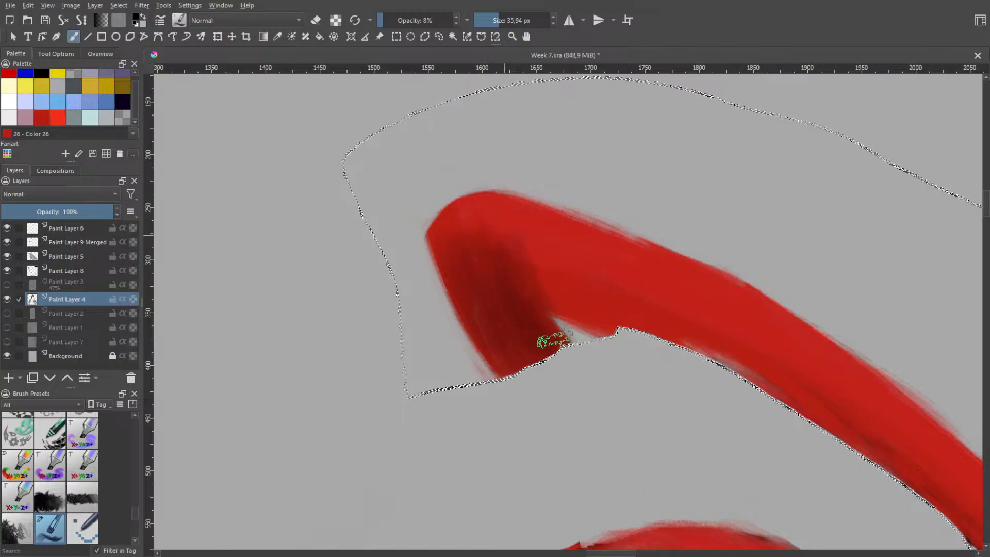
drag(510, 259, 564, 367)
mouse_move(534, 326)
mouse_down()
mouse_move(486, 287)
mouse_move(497, 283)
mouse_move(494, 265)
mouse_move(557, 364)
mouse_up()
drag(512, 275, 557, 359)
mouse_move(497, 249)
mouse_down()
mouse_move(506, 299)
mouse_move(539, 361)
mouse_up()
mouse_move(481, 249)
mouse_down()
mouse_move(531, 364)
mouse_move(469, 248)
mouse_move(524, 272)
mouse_move(446, 245)
mouse_move(510, 264)
mouse_move(464, 255)
mouse_move(507, 330)
mouse_move(464, 262)
mouse_move(482, 298)
mouse_move(543, 368)
mouse_move(511, 276)
mouse_move(560, 381)
mouse_move(483, 250)
mouse_move(527, 364)
mouse_up()
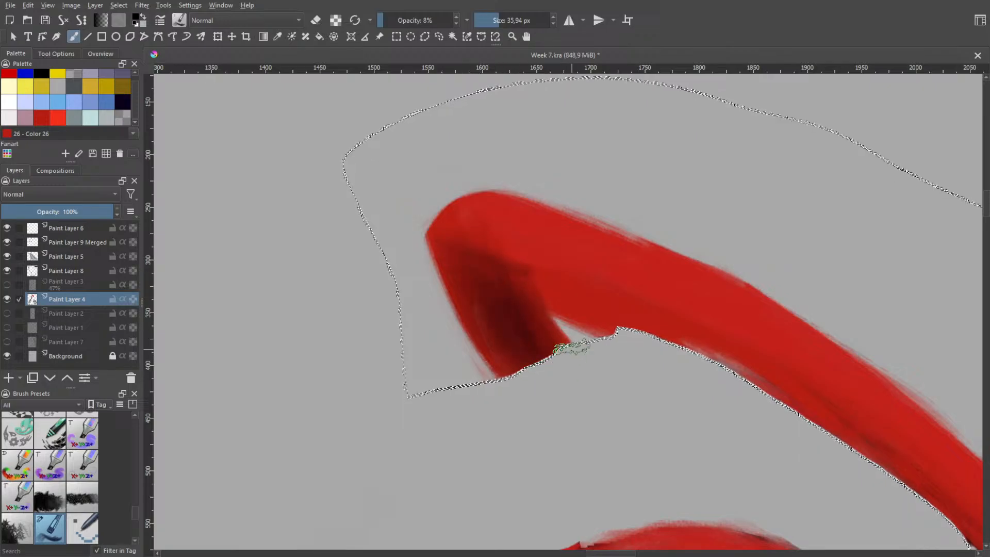
Switch to the eraser and clear the paint in the gap between the fold's short leg and the long strand, undoing the last strokes
right_click(584, 339)
click(587, 270)
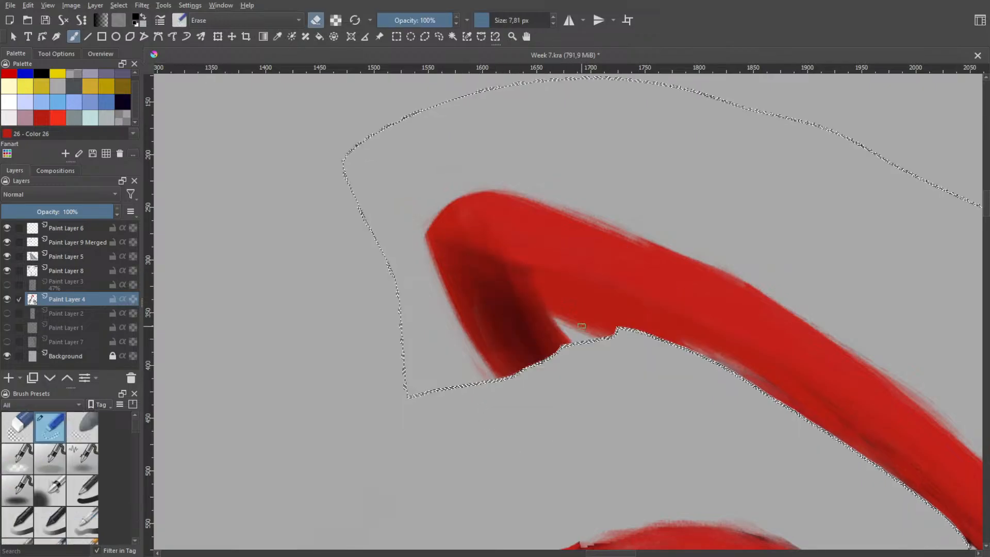
mouse_move(563, 324)
mouse_down()
mouse_move(542, 283)
mouse_move(616, 323)
mouse_move(565, 313)
mouse_move(551, 290)
mouse_move(582, 326)
mouse_up()
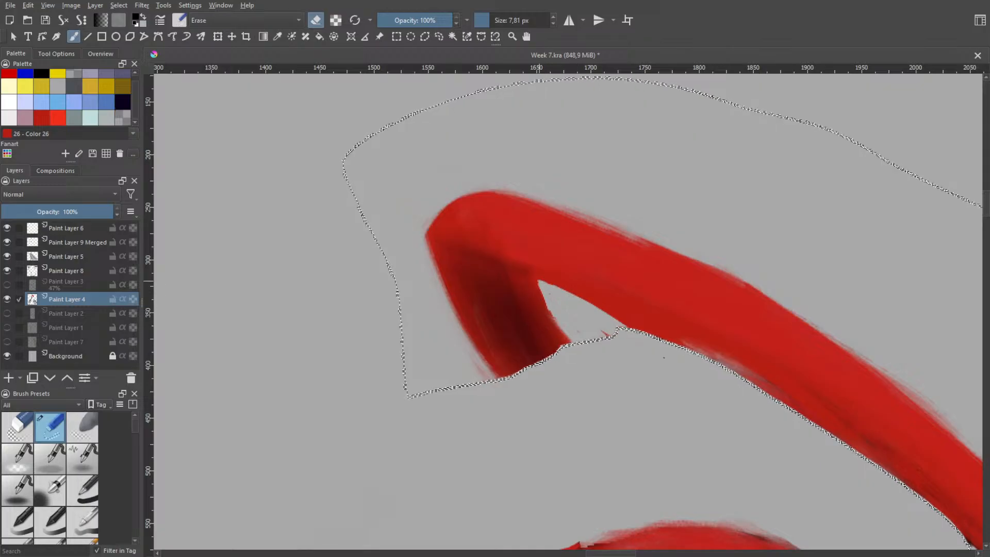
drag(552, 286, 637, 329)
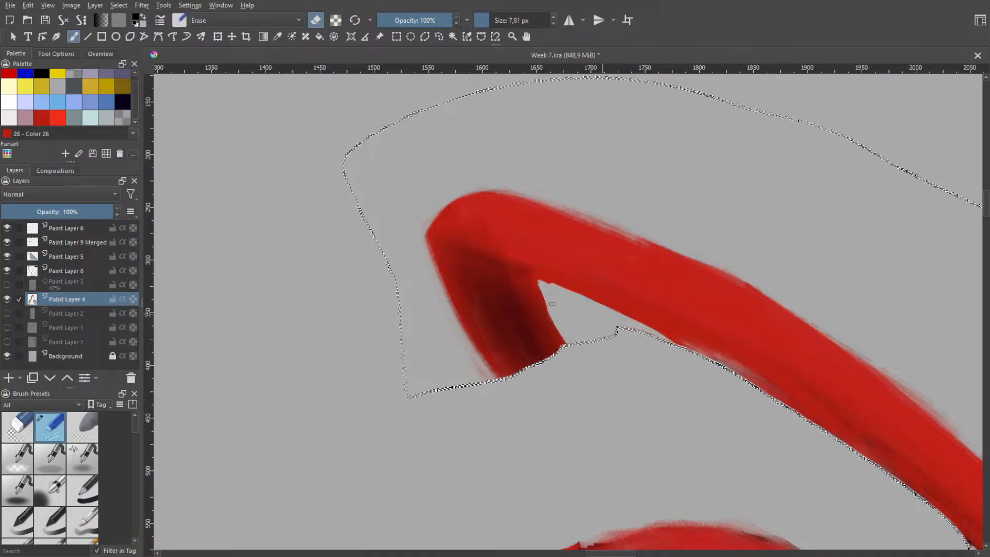
key(ctrl+z)
key(ctrl+z)
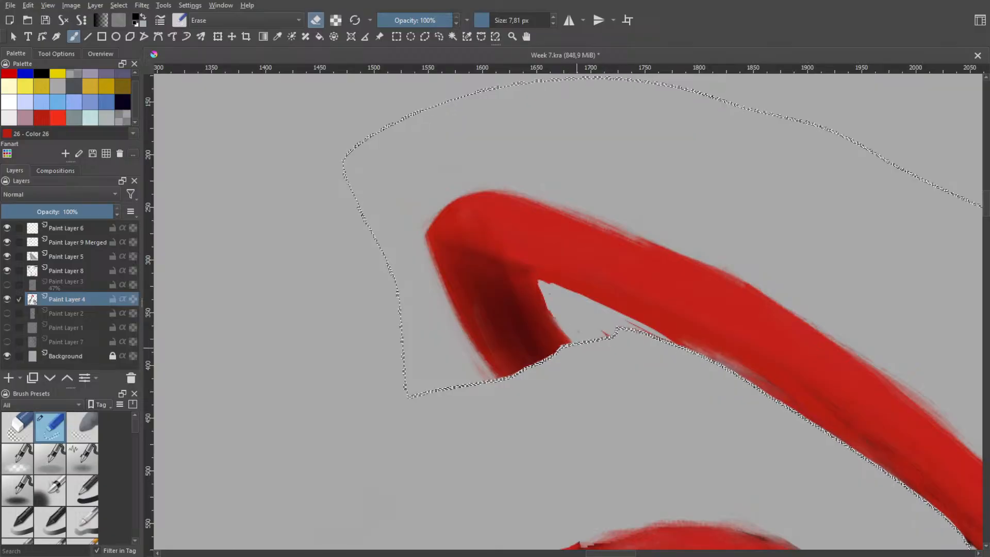
Erase along the short leg's inner edge up into the corner to narrow it, and straighten its rough outer edge
drag(549, 310, 537, 281)
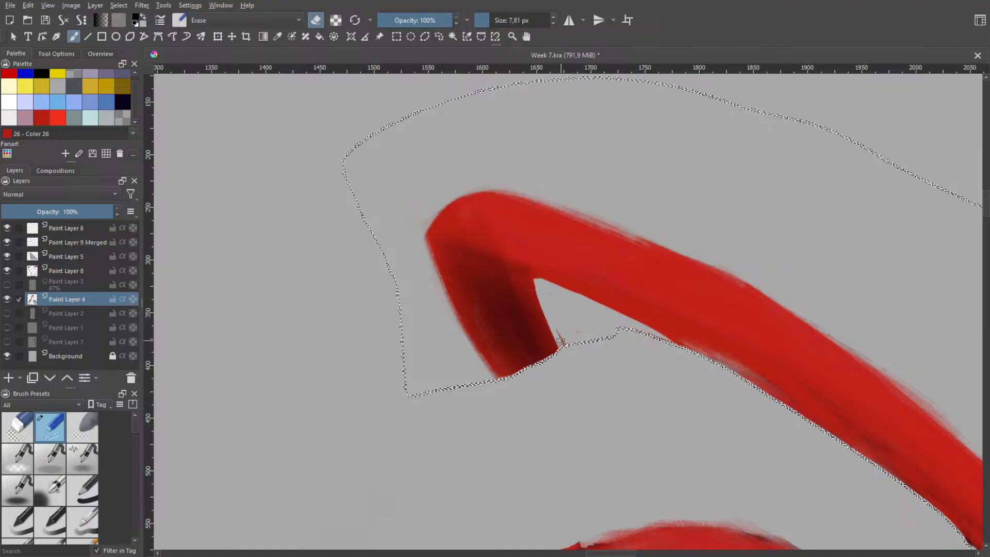
mouse_move(537, 297)
mouse_down()
mouse_move(564, 364)
mouse_move(531, 281)
mouse_move(551, 356)
mouse_up()
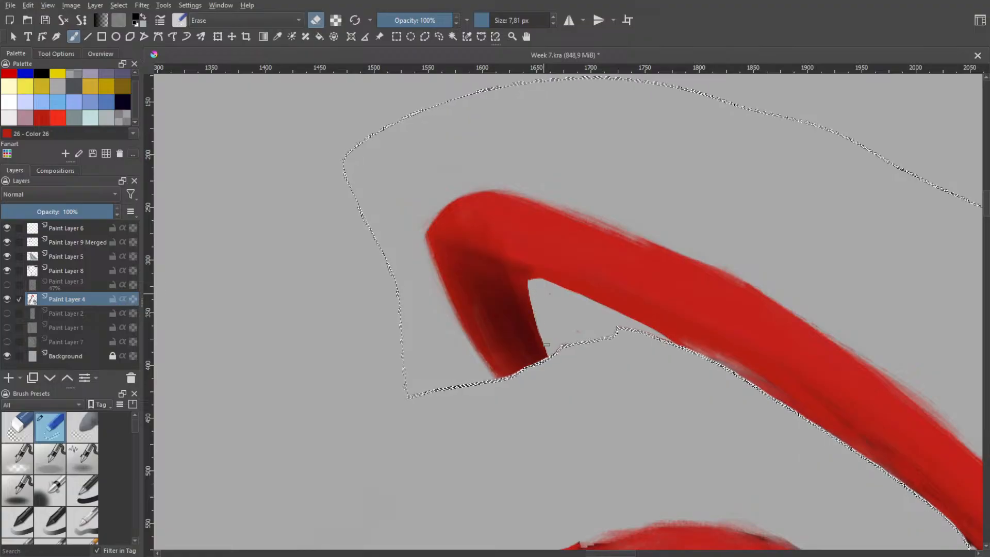
drag(536, 283, 532, 295)
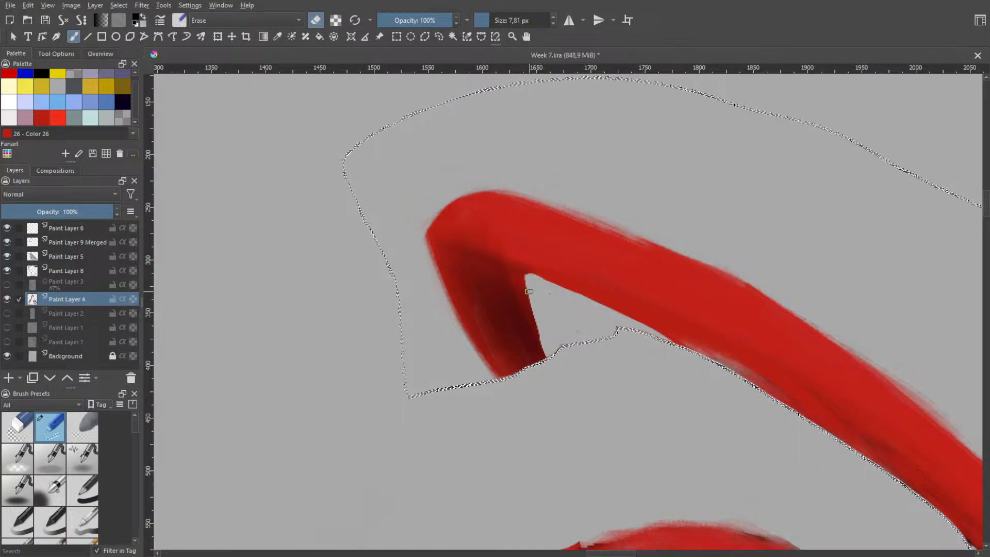
drag(526, 279, 550, 357)
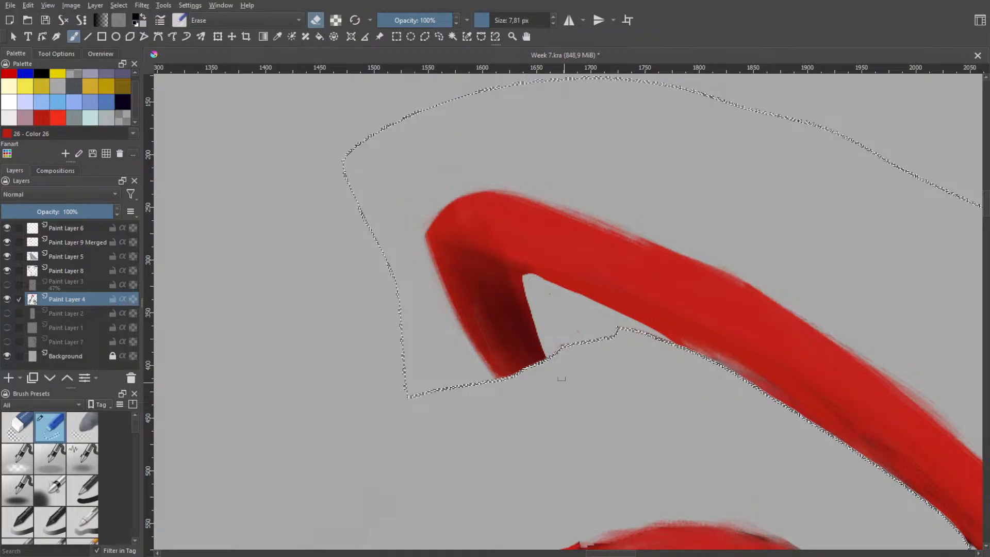
drag(525, 279, 543, 354)
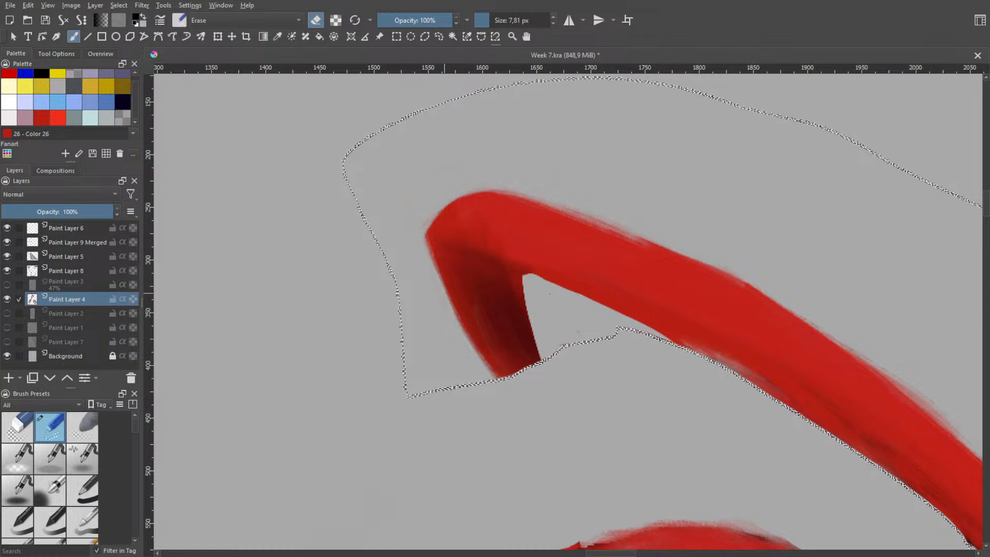
drag(454, 329, 467, 345)
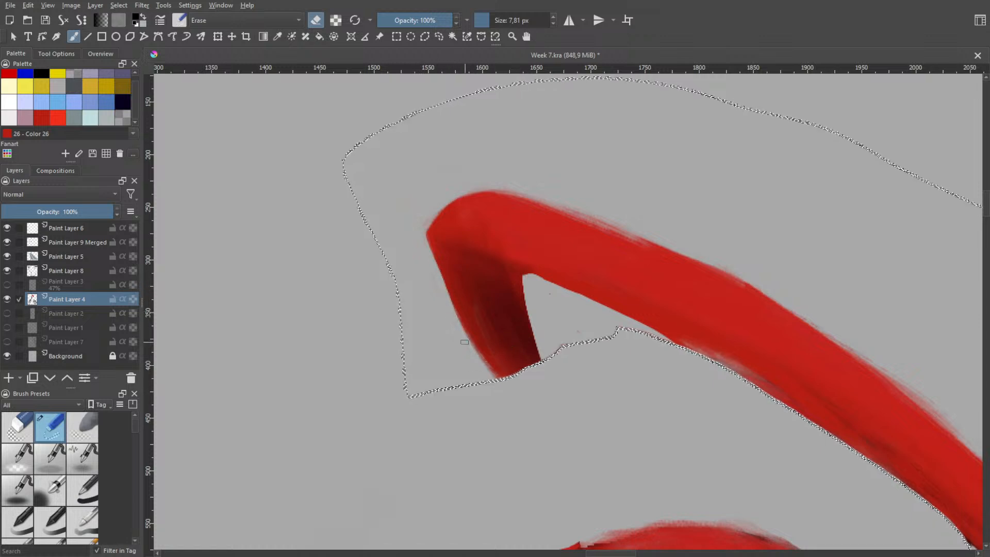
mouse_move(448, 304)
mouse_down()
mouse_move(476, 350)
mouse_move(426, 238)
mouse_up()
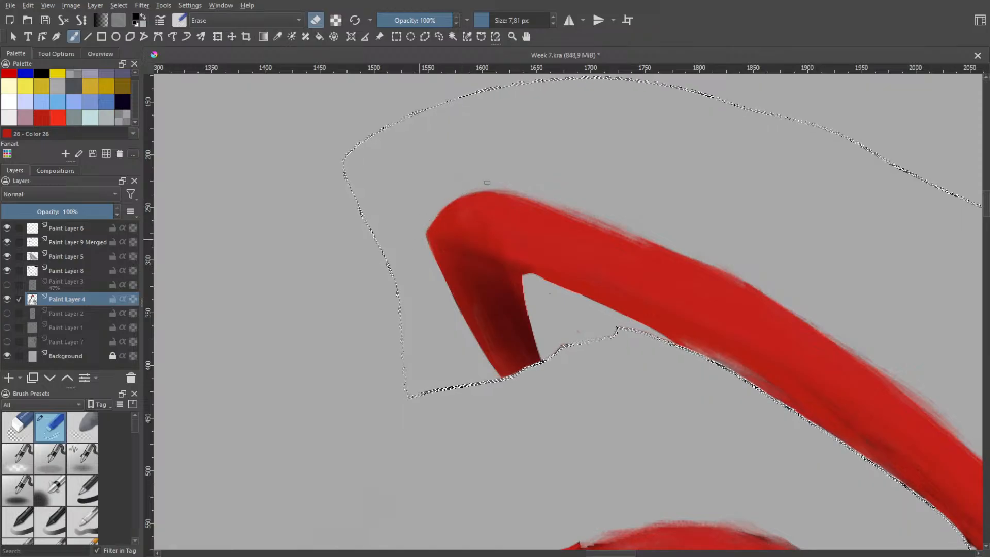
Try erasing short strokes along the long strand's upper edge just past the bend, undoing the unwanted ones
key(space)
scroll(632, 214, down, 2)
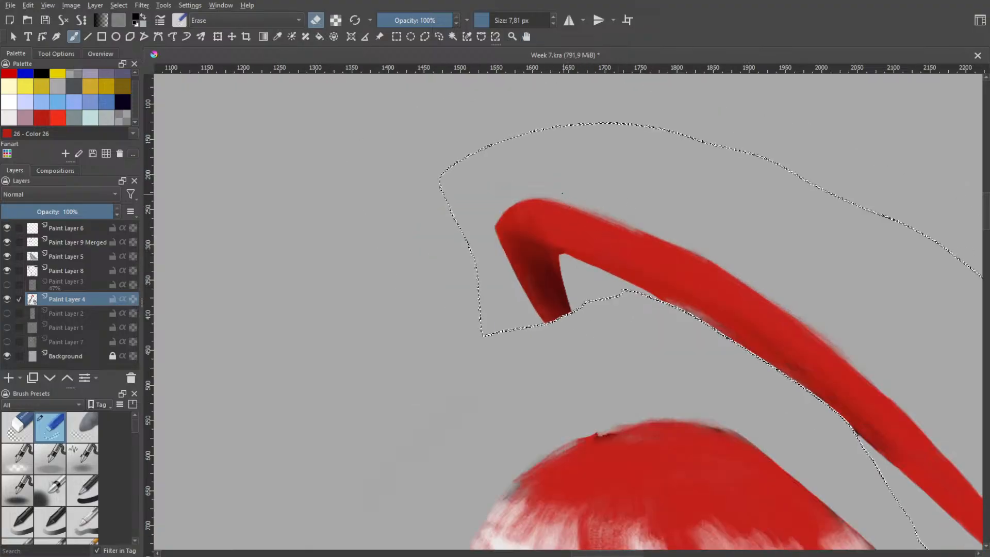
mouse_move(593, 210)
mouse_down()
mouse_move(656, 240)
mouse_move(591, 210)
mouse_up()
key(ctrl+z)
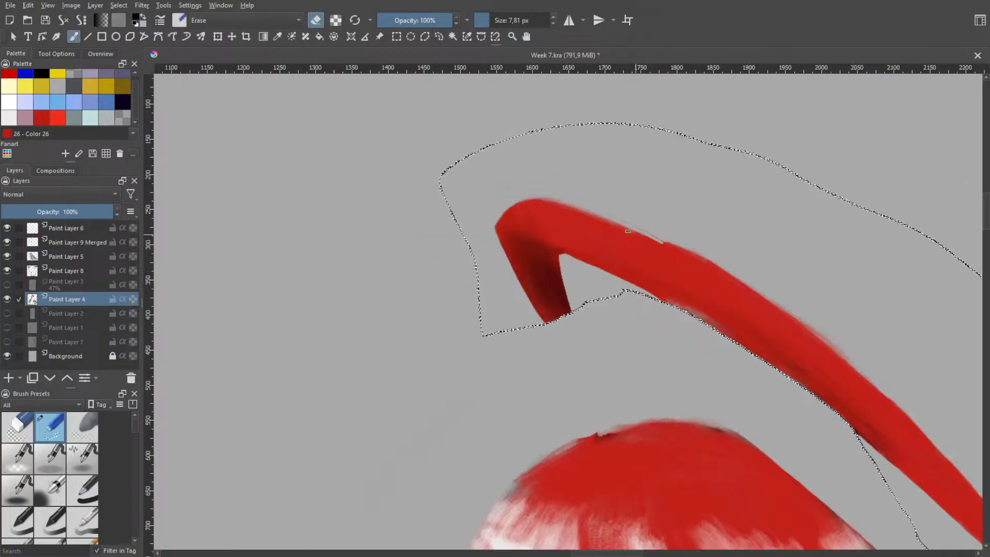
drag(653, 239, 571, 206)
key(ctrl+z)
drag(632, 233, 666, 244)
drag(613, 222, 675, 247)
key(ctrl+z)
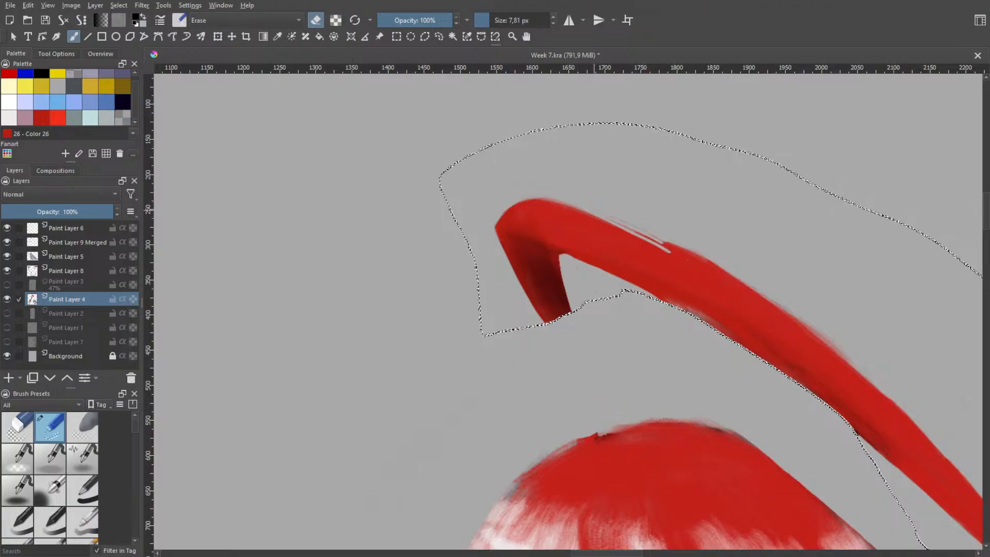
Trim the long strand's upper edge past the bend with long diagonal eraser strokes, undoing the ones that miss the curve
drag(613, 222, 737, 278)
drag(671, 250, 756, 298)
mouse_move(696, 261)
mouse_down()
mouse_move(757, 292)
mouse_move(717, 272)
mouse_up()
key(ctrl+z)
key(ctrl+z)
key(ctrl+z)
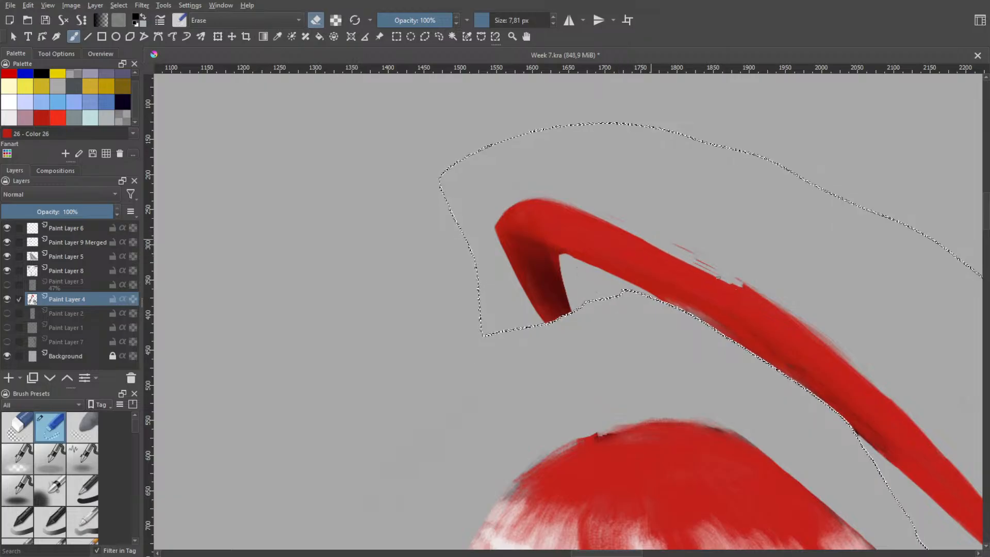
Carve a tapering cut into the strand's upper side with repeated diagonal eraser strokes, marking a slimmer outline past the bend
drag(690, 261, 732, 290)
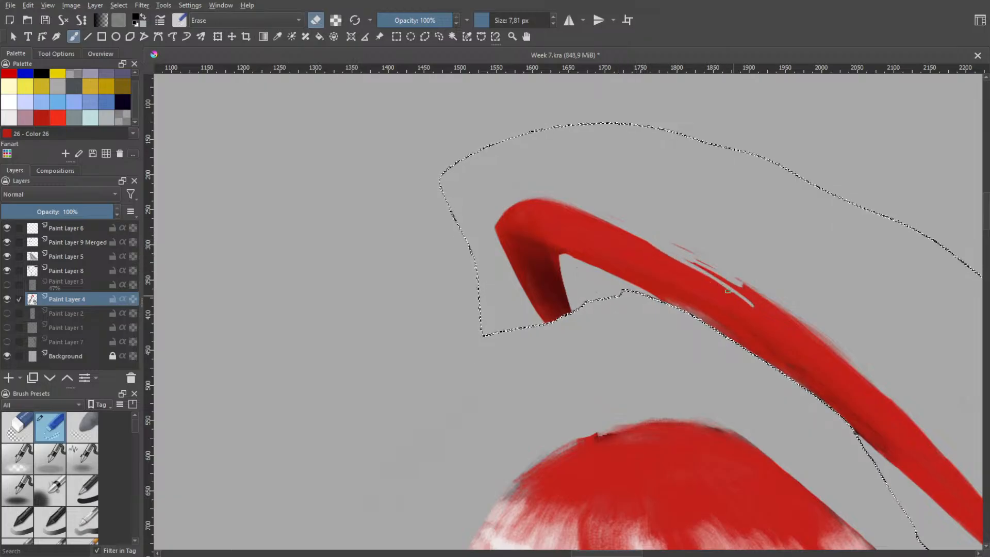
drag(650, 243, 757, 308)
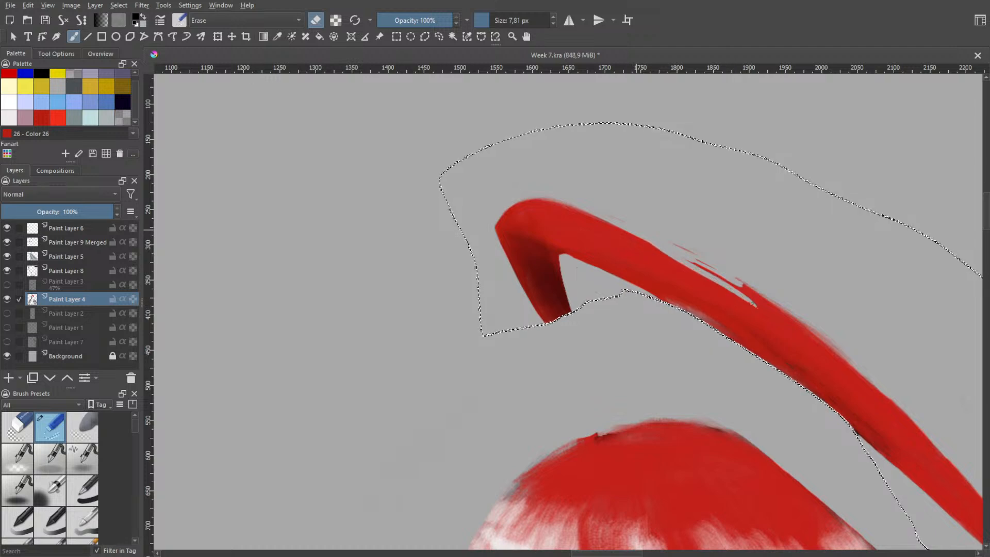
drag(638, 227, 739, 290)
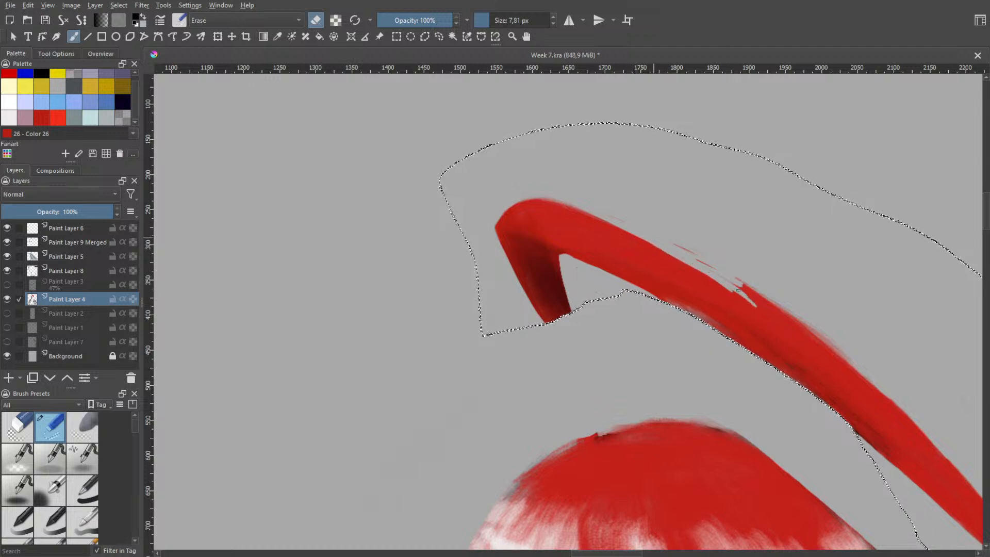
mouse_move(649, 238)
mouse_down()
mouse_move(736, 295)
mouse_move(657, 238)
mouse_up()
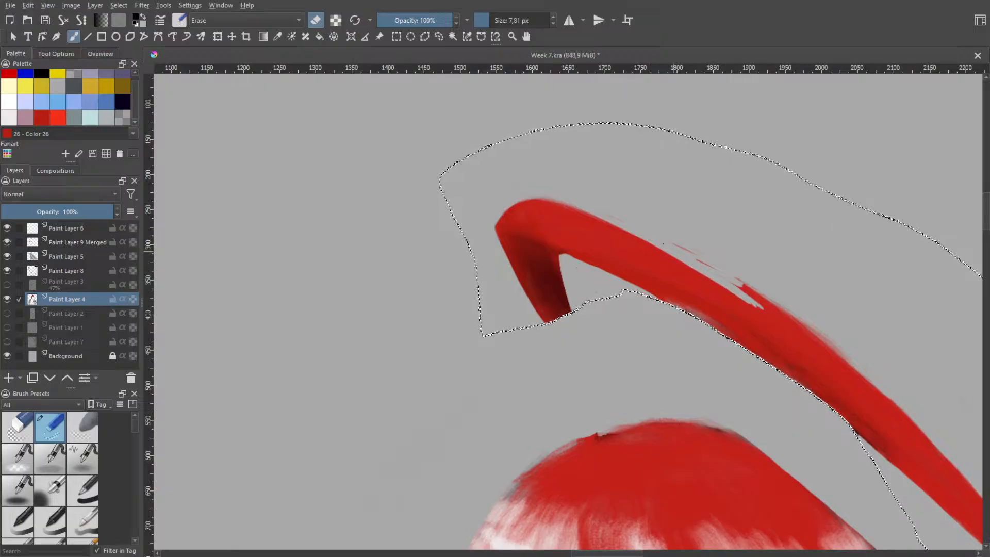
drag(682, 262, 762, 318)
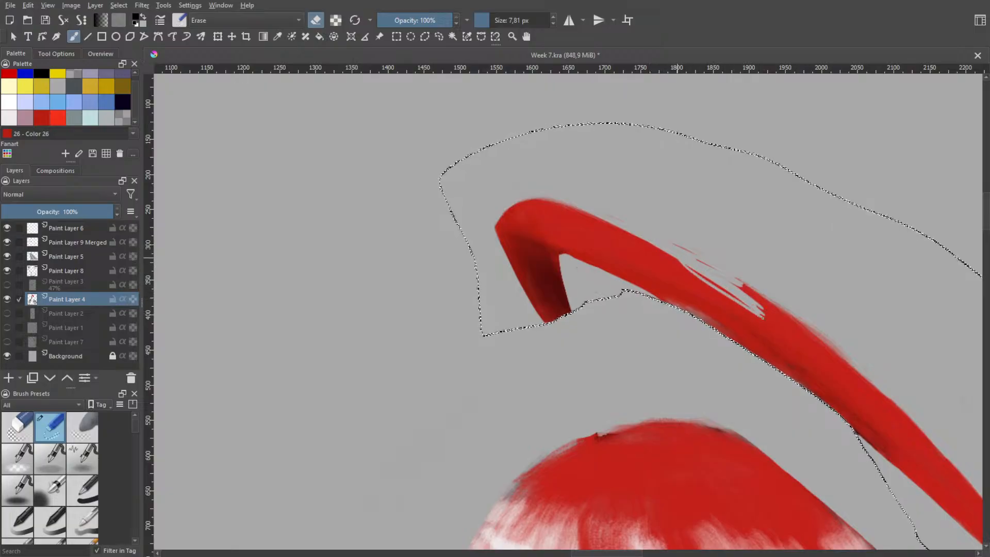
drag(676, 257, 757, 315)
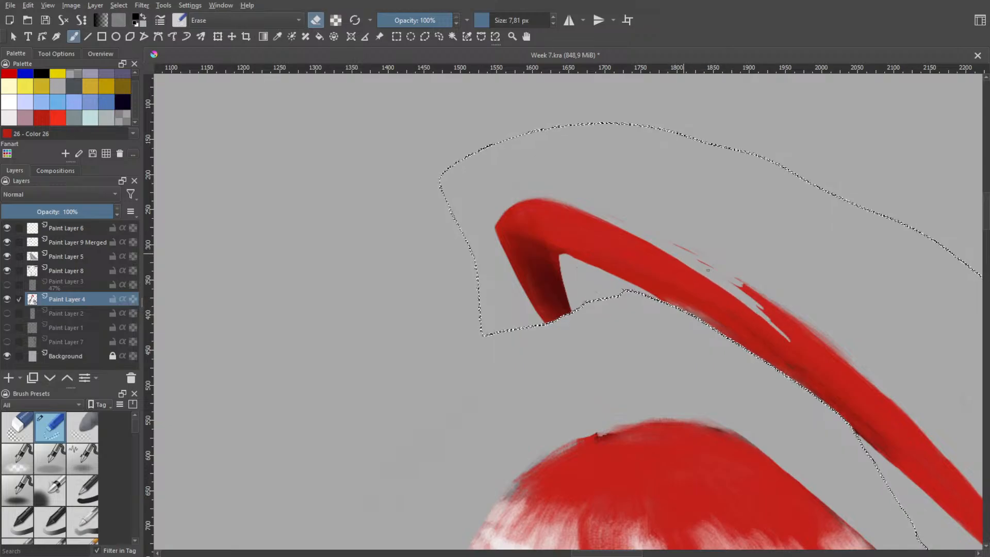
Lengthen the cut farther down the strand with parallel eraser strokes, undoing the two that run too deep
drag(697, 272, 800, 349)
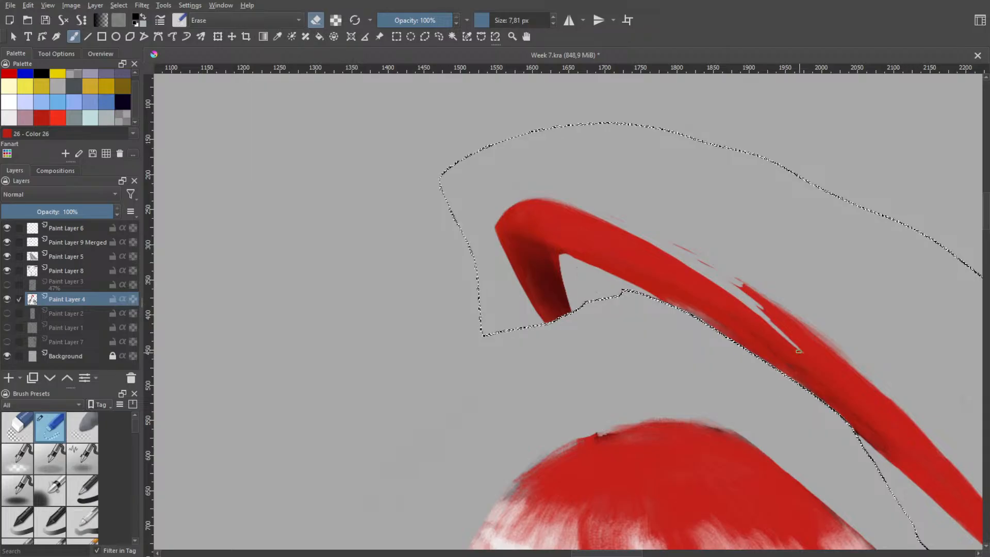
key(ctrl+z)
drag(696, 271, 797, 345)
key(ctrl+z)
drag(715, 284, 810, 341)
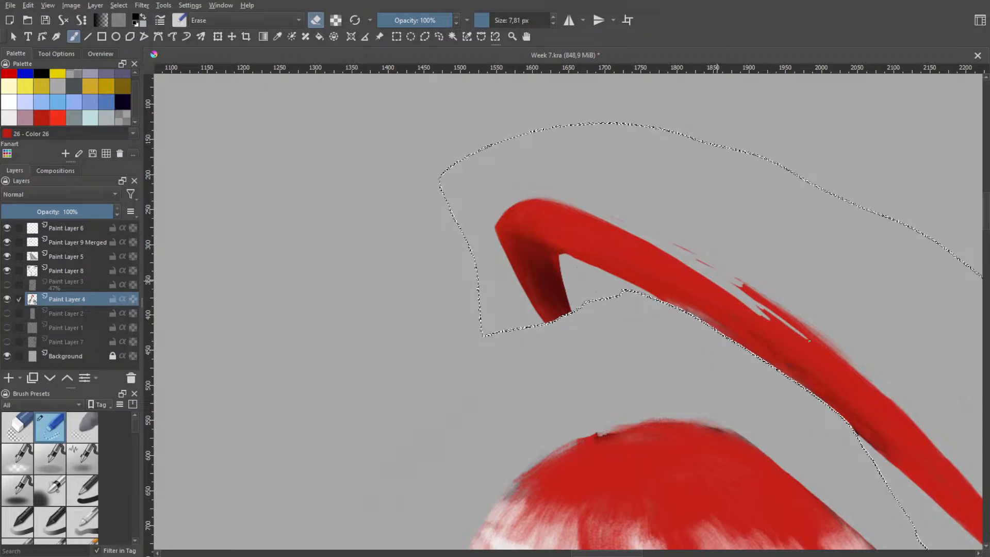
drag(746, 297, 802, 341)
drag(741, 301, 811, 351)
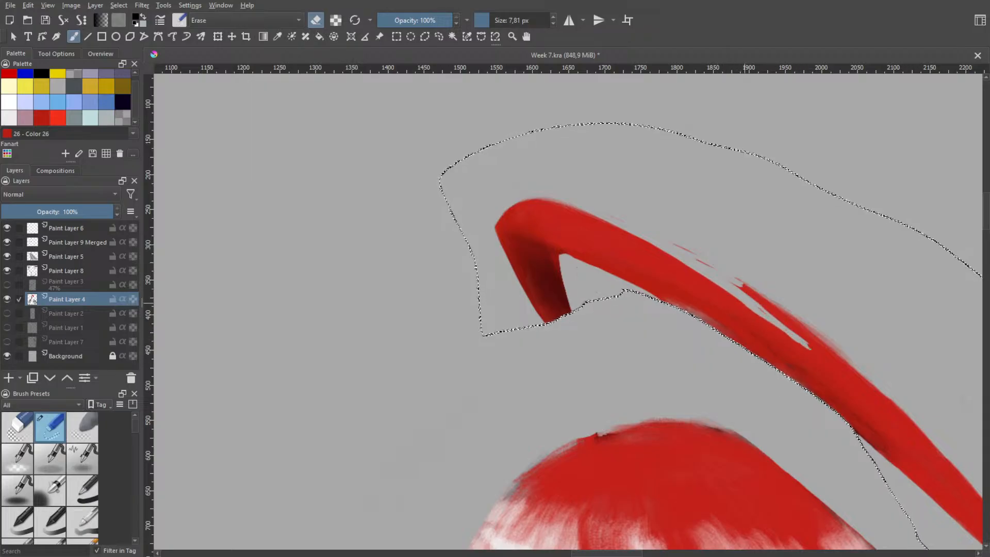
drag(749, 305, 817, 360)
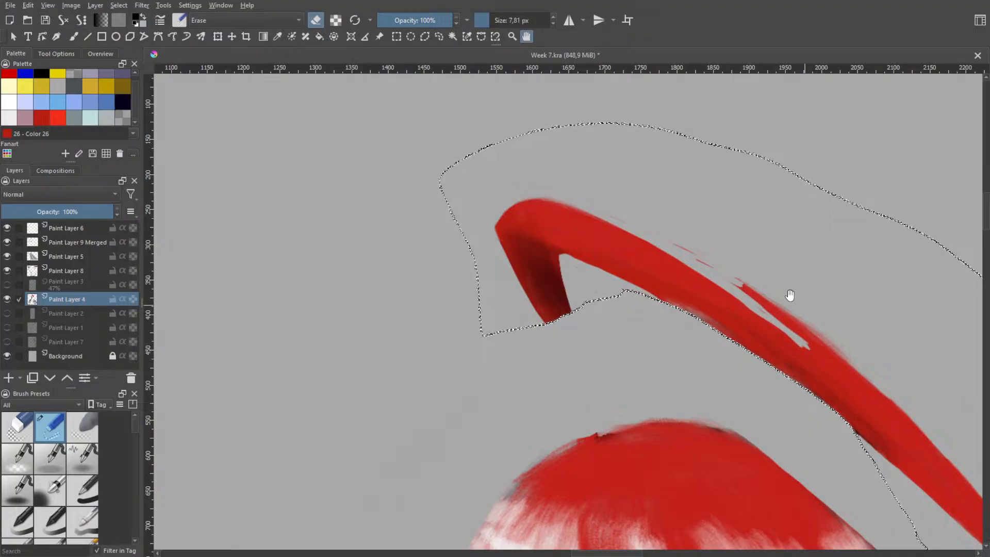
Undo the last correction strokes and continue the eraser cut down the strand's middle toward its narrower lower part
mouse_move(789, 294)
mouse_down()
mouse_move(526, 263)
mouse_move(508, 275)
mouse_move(544, 363)
mouse_up()
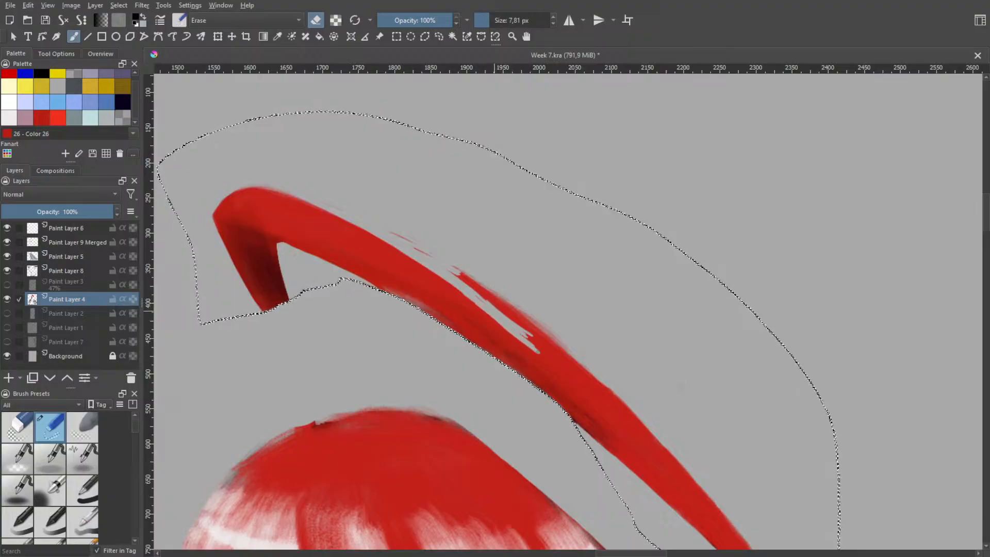
mouse_move(501, 321)
mouse_down()
mouse_move(526, 352)
mouse_move(470, 297)
mouse_up()
key(ctrl+z)
key(ctrl+z)
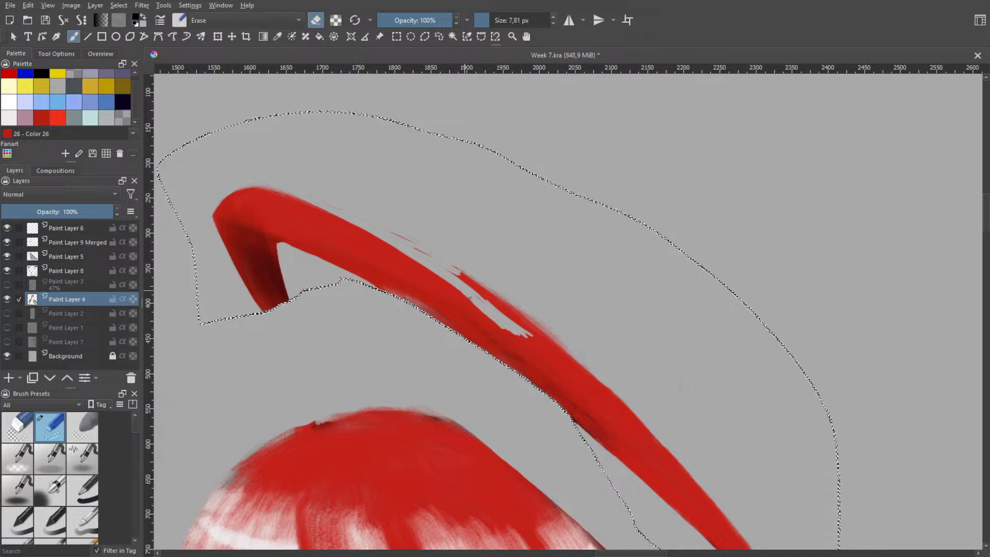
drag(526, 338, 562, 376)
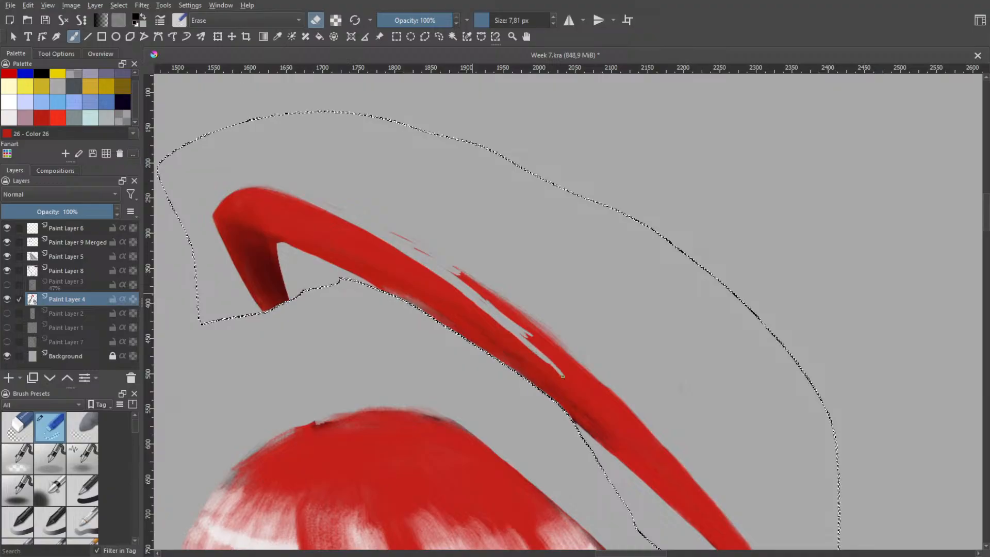
drag(500, 317, 554, 370)
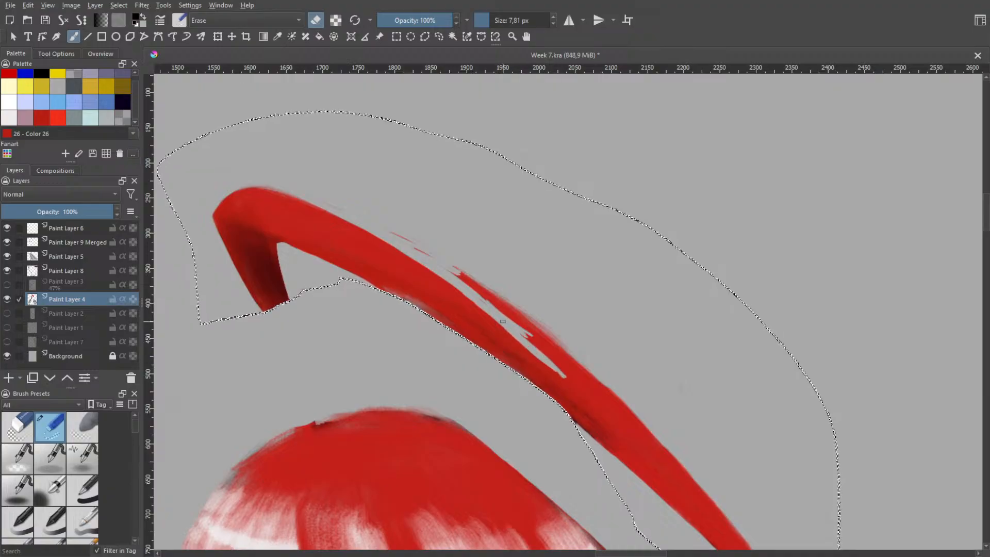
drag(526, 336, 574, 386)
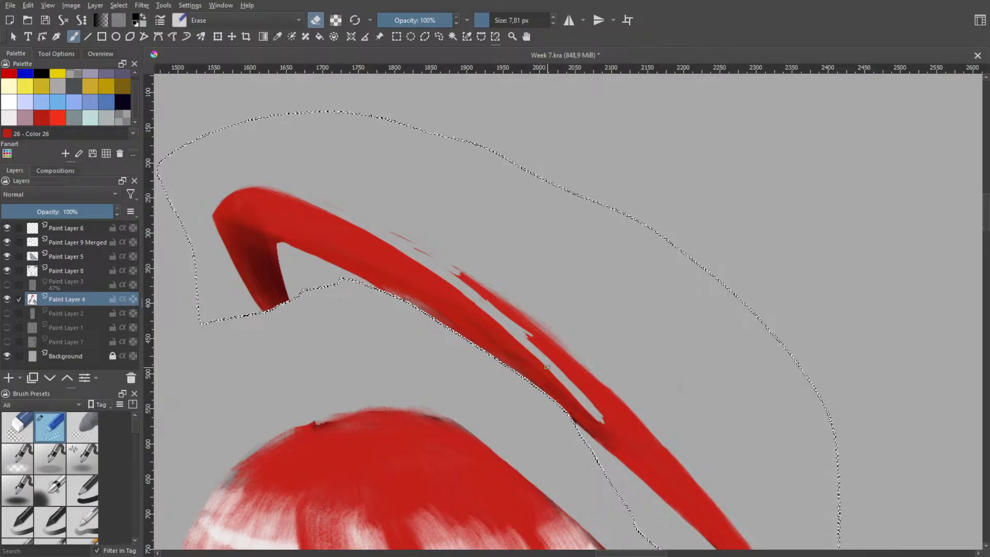
Enlarge the eraser to 38.28 px and remove the outer sliver beyond the cut, thinning and shortening the strand's lower end to a point
right_click(567, 316)
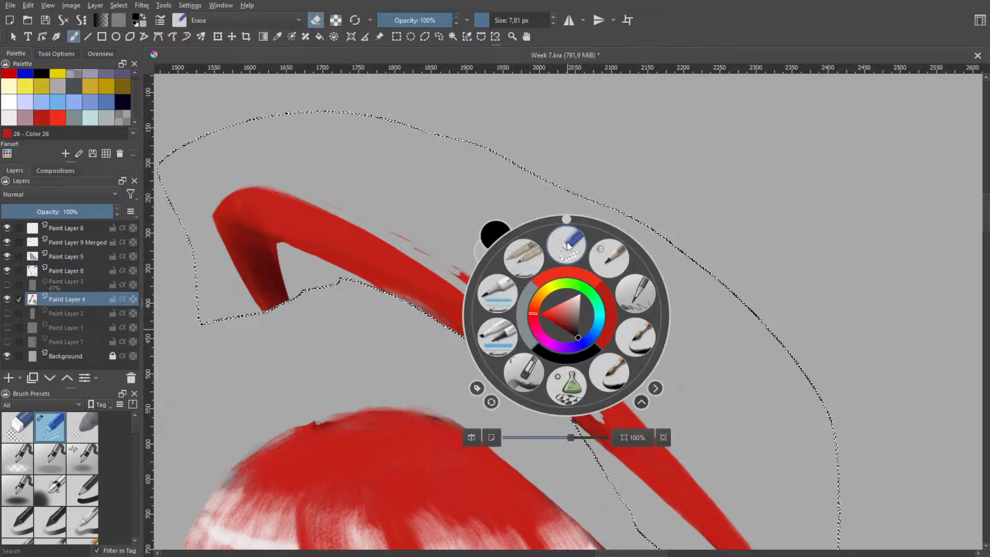
right_click(541, 296)
drag(561, 256, 576, 256)
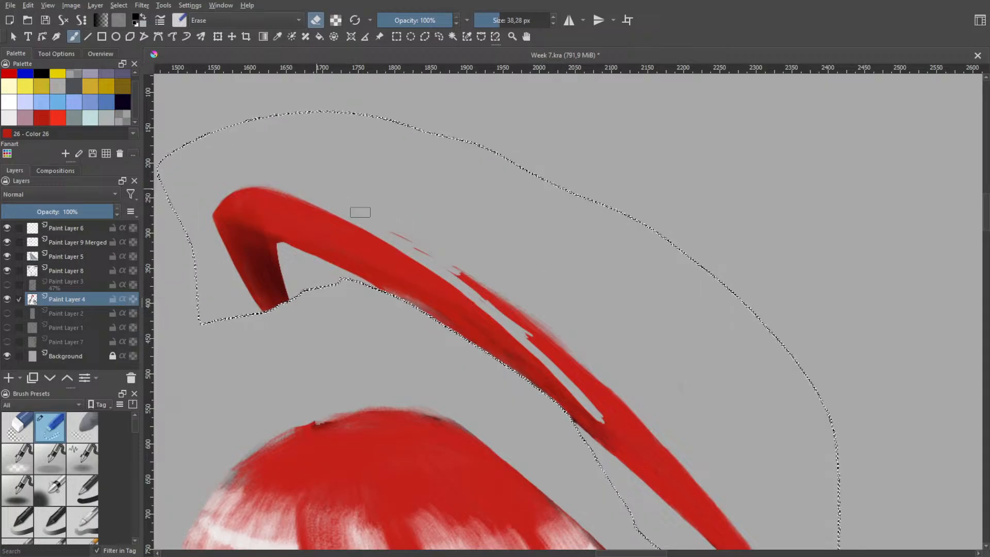
mouse_move(391, 232)
mouse_down()
mouse_move(482, 283)
mouse_move(599, 378)
mouse_move(684, 454)
mouse_move(723, 515)
mouse_up()
mouse_move(670, 423)
mouse_down()
mouse_move(595, 334)
mouse_move(549, 310)
mouse_up()
mouse_move(413, 221)
mouse_down()
mouse_move(456, 276)
mouse_move(539, 335)
mouse_move(691, 546)
mouse_up()
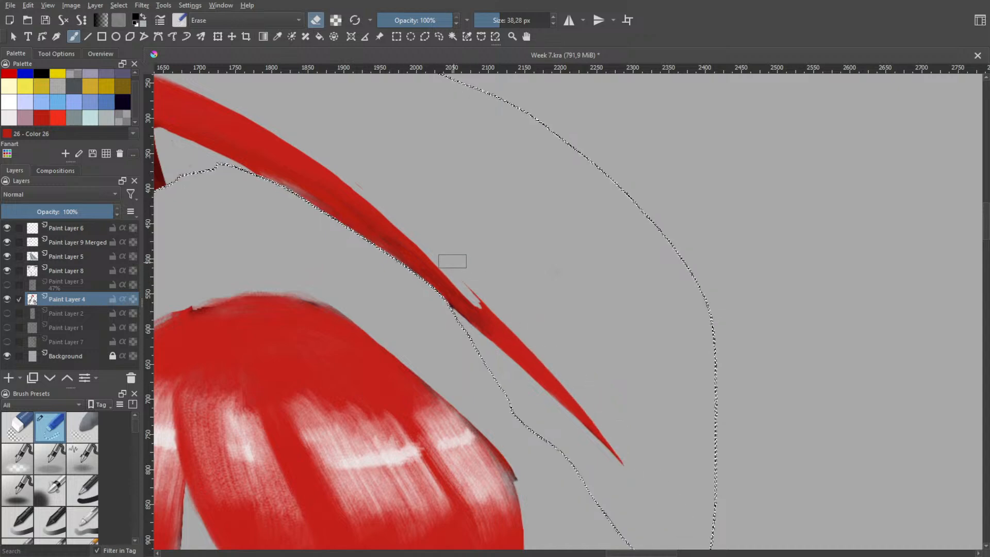
drag(473, 284, 570, 405)
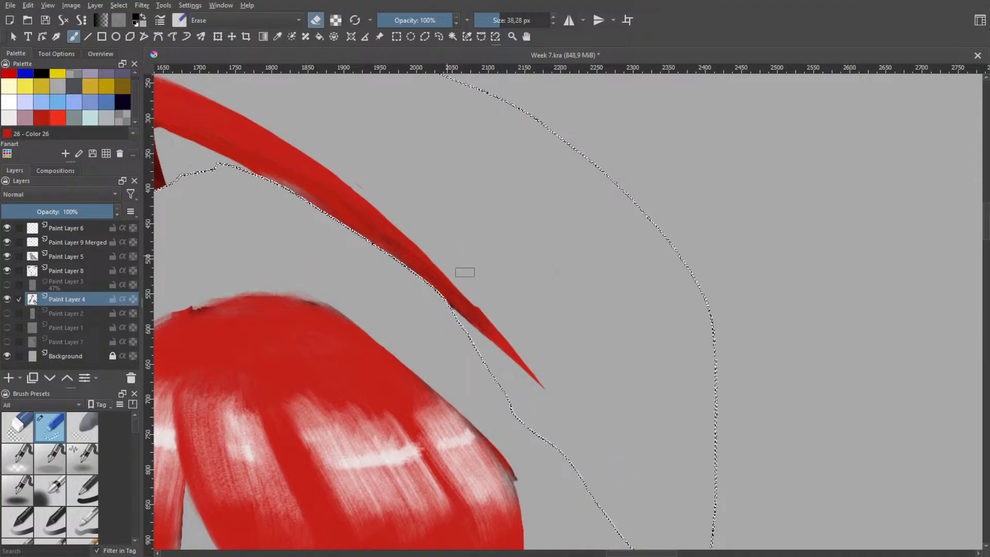
drag(526, 353, 564, 418)
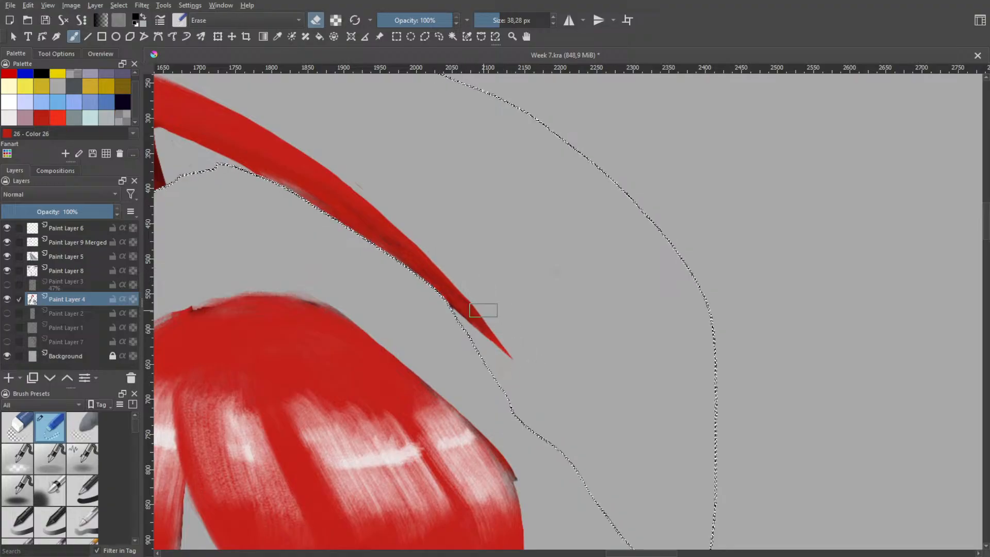
Try to shorten the strand's lower end and trim its outer edge into a point with the eraser, and undo these strokes
drag(472, 287, 531, 367)
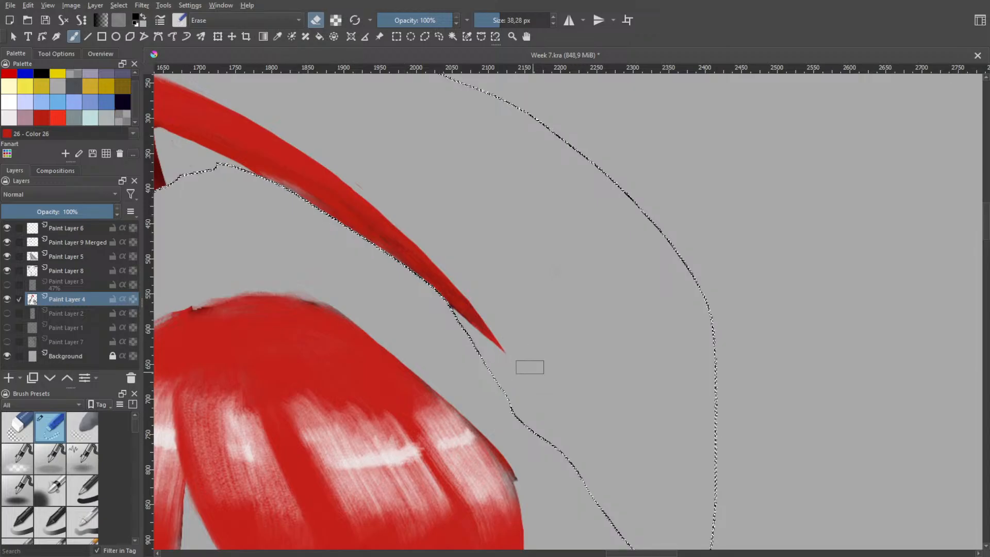
drag(434, 246, 482, 316)
key(ctrl+z)
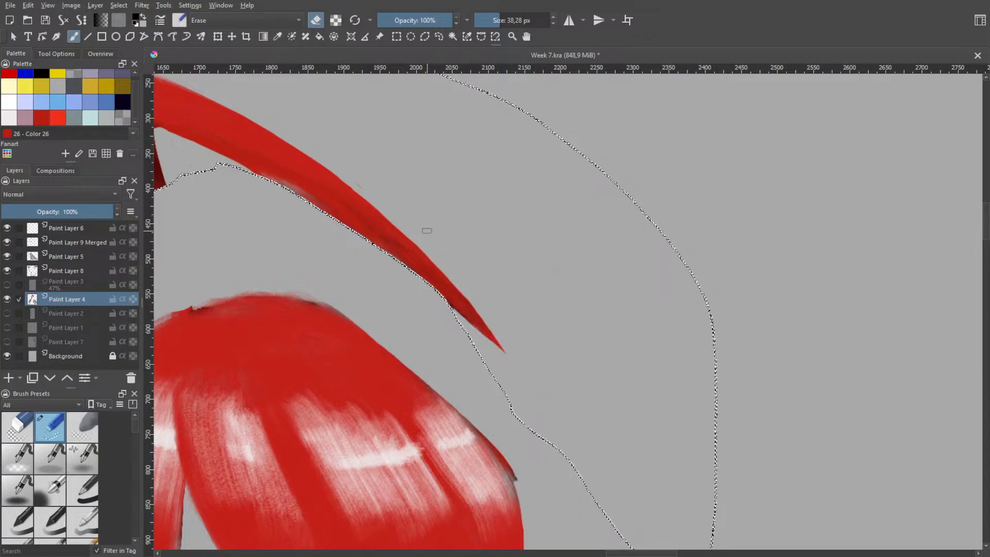
drag(428, 231, 480, 302)
drag(493, 342, 465, 325)
key(ctrl+z)
key(ctrl+z)
key(ctrl+z)
key(ctrl+z)
key(ctrl+z)
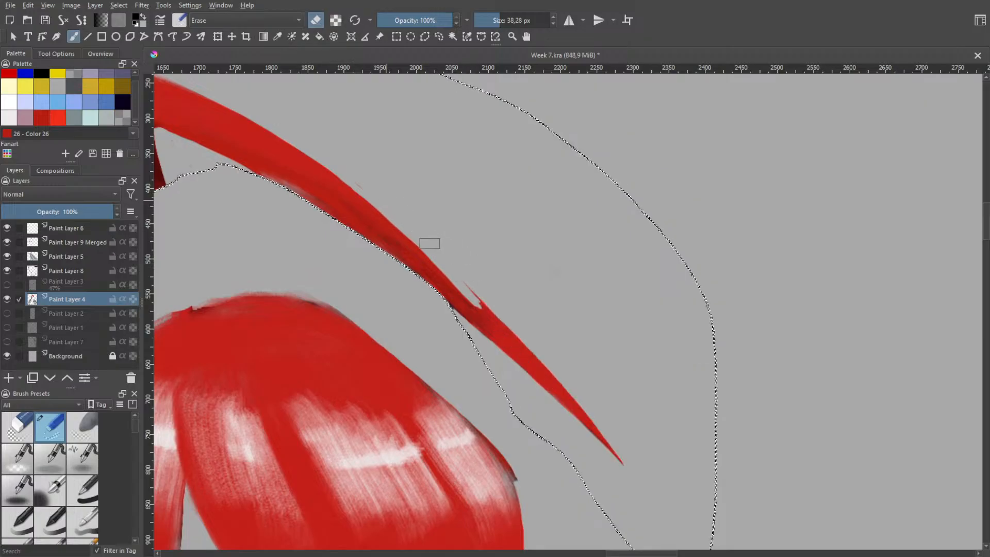
Erase the nick on the strand's upper edge and remove the thin tail beyond it, leaving a tapered end
drag(458, 283, 500, 326)
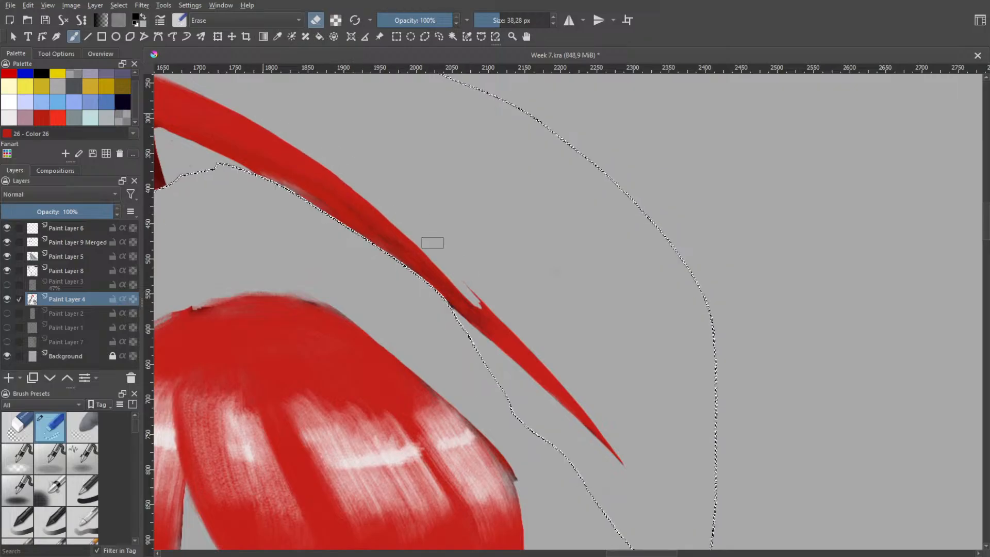
drag(461, 282, 585, 412)
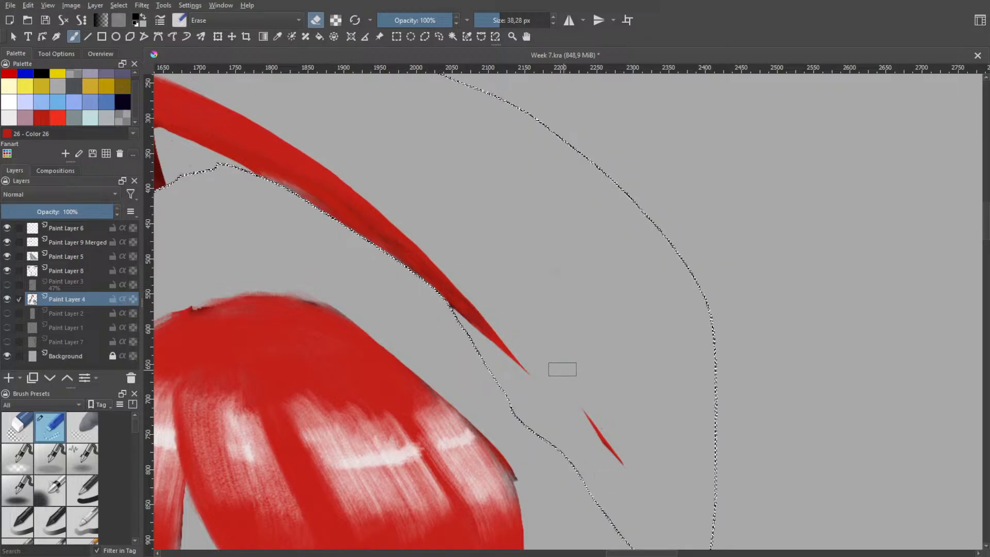
drag(561, 369, 615, 453)
Switch from the eraser to the 35.94 px bristle brush with the recent red colour, and set its opacity to 100%
key(space)
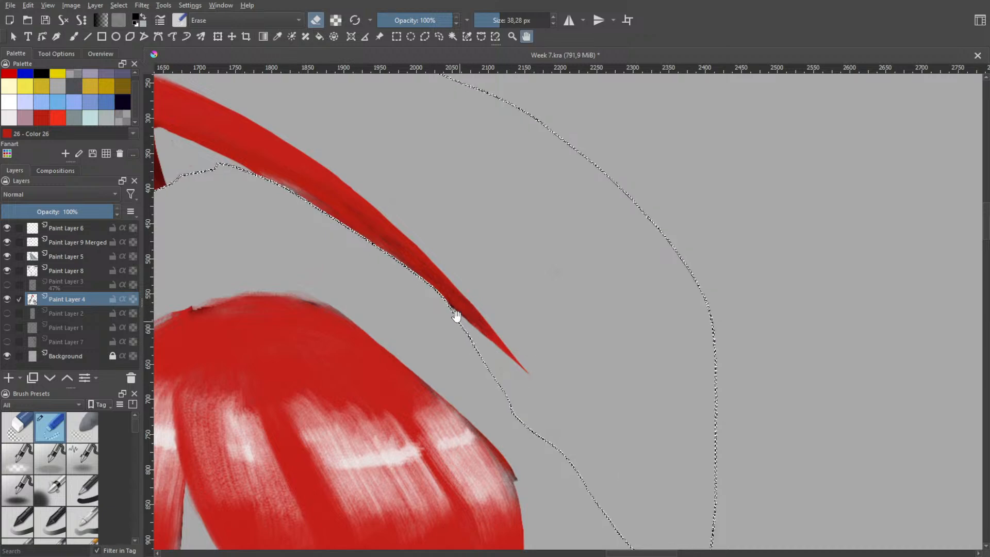
scroll(493, 287, up, 3)
scroll(475, 325, up, 2)
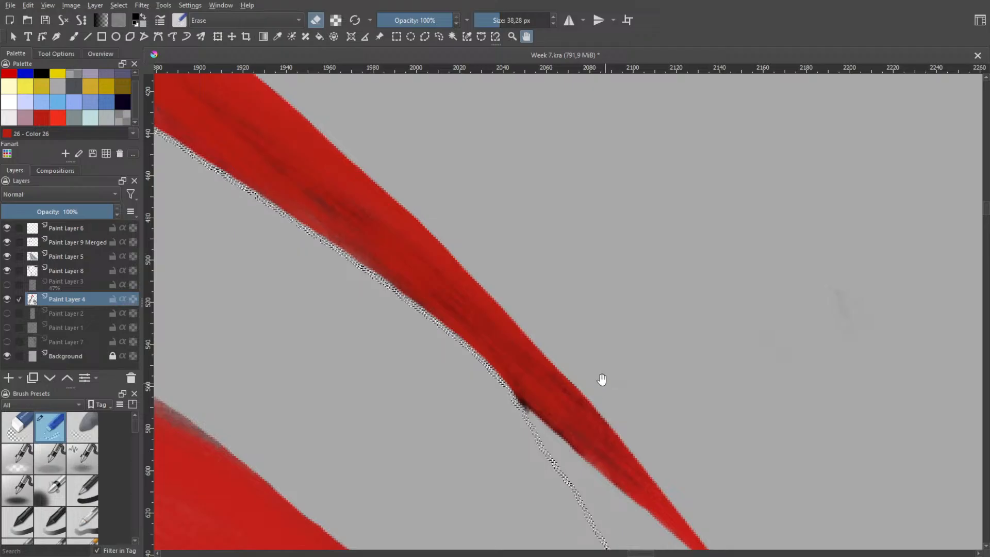
right_click(548, 292)
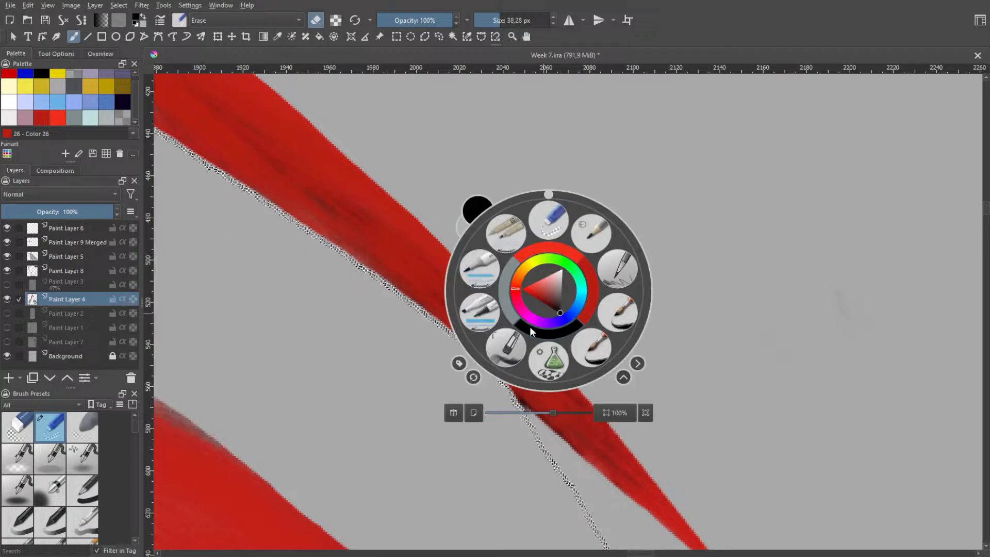
click(516, 345)
right_click(557, 327)
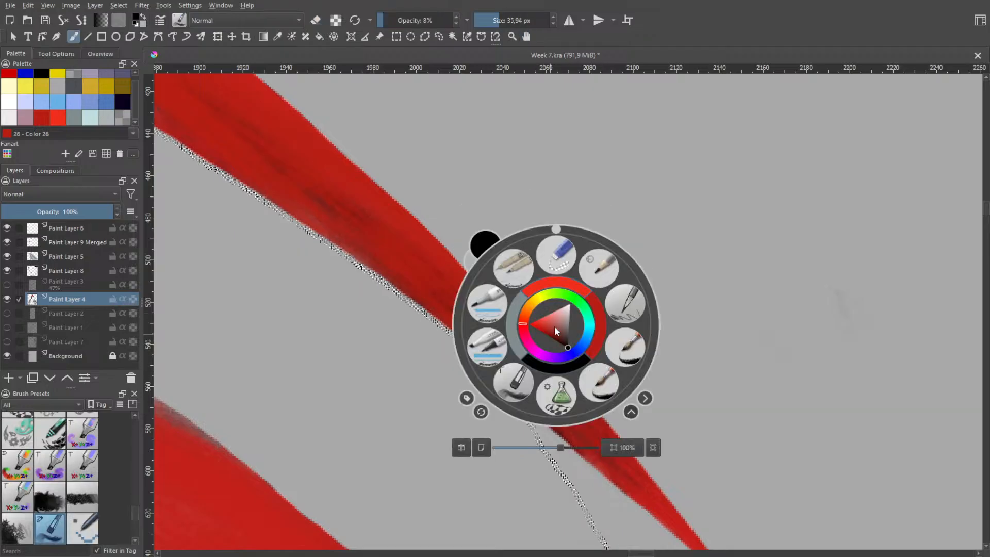
click(598, 334)
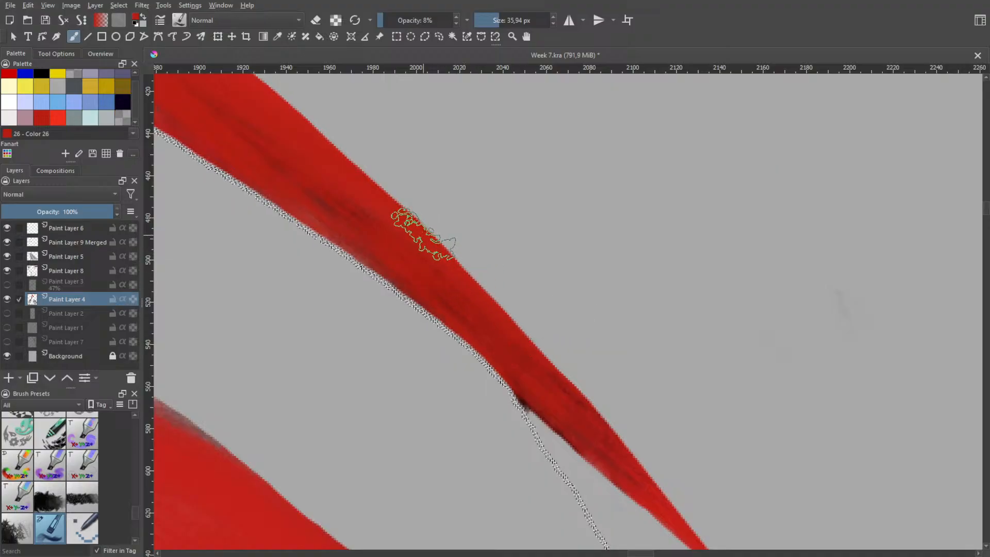
drag(424, 20, 460, 19)
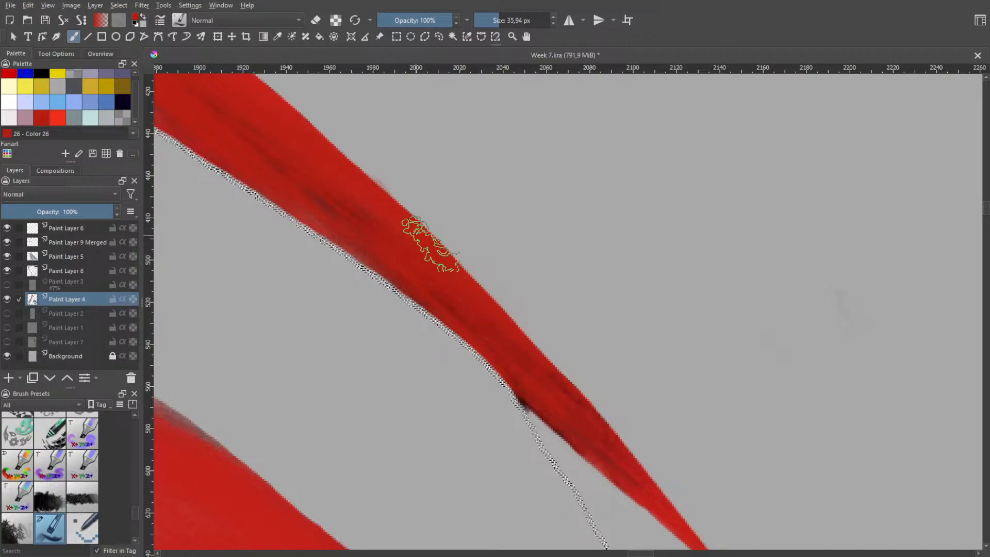
Paint solid red over the dark streaks in the strand's lower half, undoing the stroke that spills past its edge
mouse_move(431, 244)
mouse_down()
mouse_move(532, 374)
mouse_move(452, 294)
mouse_move(431, 264)
mouse_move(563, 405)
mouse_move(486, 322)
mouse_move(527, 339)
mouse_move(546, 365)
mouse_move(407, 238)
mouse_move(522, 352)
mouse_move(425, 239)
mouse_move(541, 370)
mouse_move(470, 306)
mouse_move(420, 245)
mouse_move(604, 444)
mouse_move(480, 315)
mouse_move(550, 390)
mouse_move(372, 180)
mouse_move(475, 301)
mouse_move(388, 229)
mouse_move(493, 315)
mouse_move(438, 255)
mouse_move(484, 316)
mouse_move(446, 273)
mouse_move(476, 308)
mouse_up()
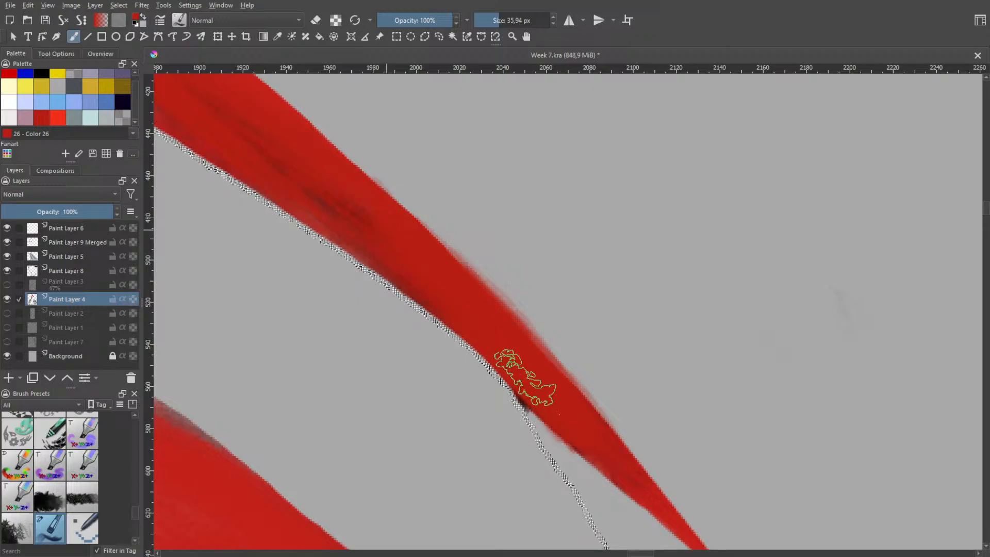
mouse_move(548, 390)
mouse_down()
mouse_move(616, 460)
mouse_move(534, 364)
mouse_up()
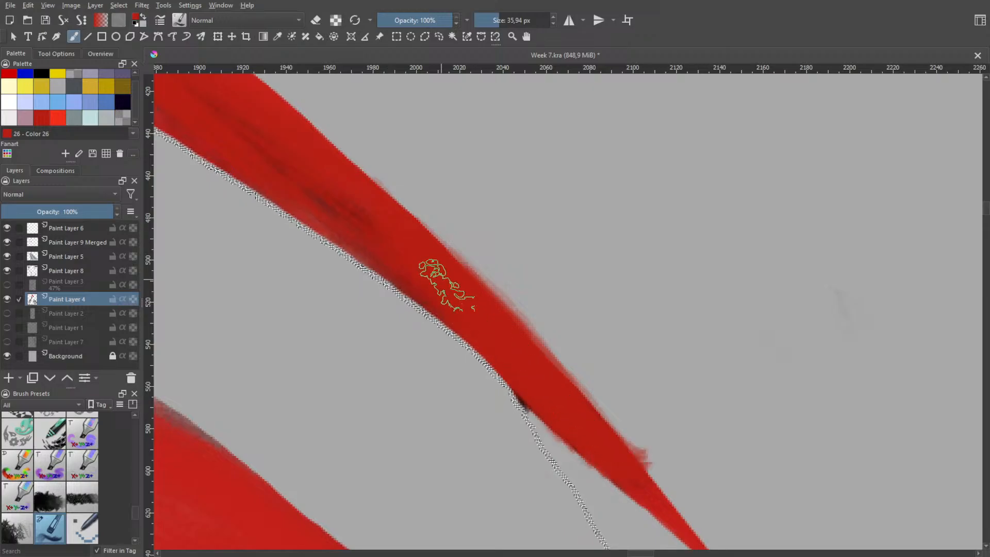
key(ctrl+z)
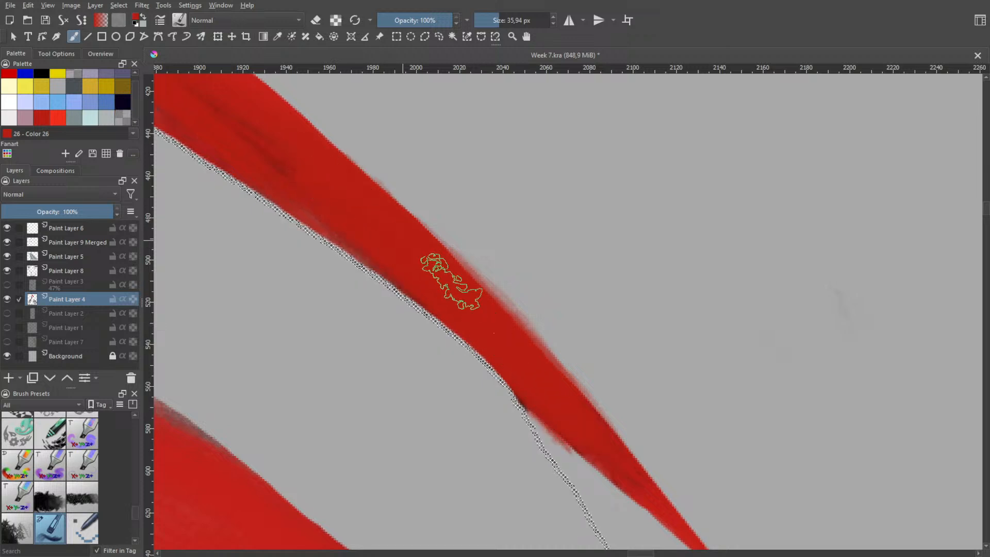
Paint long red strokes from the strand's middle to its tip, covering remaining streaks and filling out the upper edge
key(space)
scroll(524, 305, down, 2)
drag(490, 274, 570, 322)
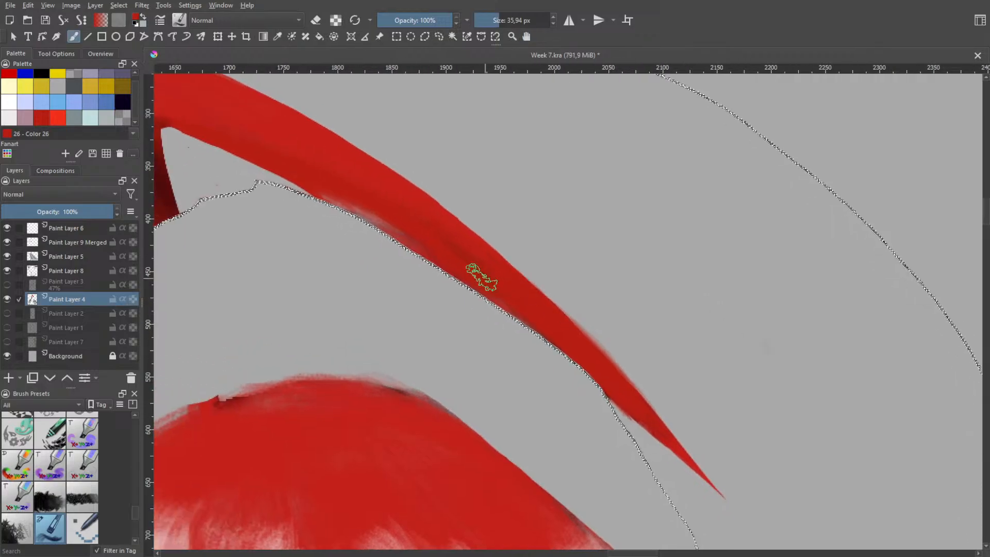
mouse_move(368, 190)
mouse_down()
mouse_move(560, 332)
mouse_move(402, 214)
mouse_move(526, 284)
mouse_move(397, 206)
mouse_move(559, 336)
mouse_move(409, 206)
mouse_move(488, 240)
mouse_move(552, 291)
mouse_up()
key(ctrl+z)
mouse_move(400, 186)
mouse_down()
mouse_move(498, 259)
mouse_move(634, 403)
mouse_up()
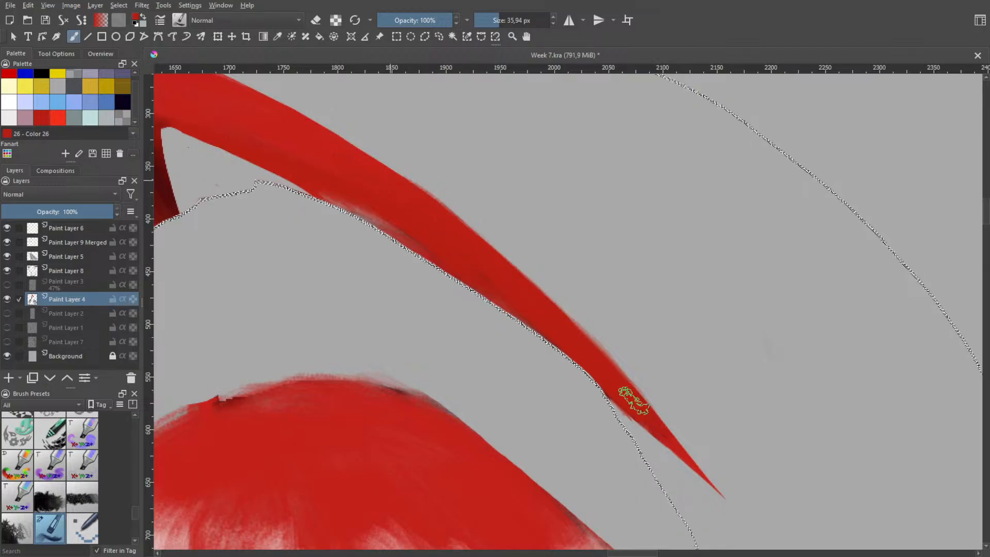
mouse_move(447, 221)
mouse_down()
mouse_move(583, 331)
mouse_move(659, 425)
mouse_move(625, 383)
mouse_move(398, 186)
mouse_move(562, 314)
mouse_move(701, 473)
mouse_up()
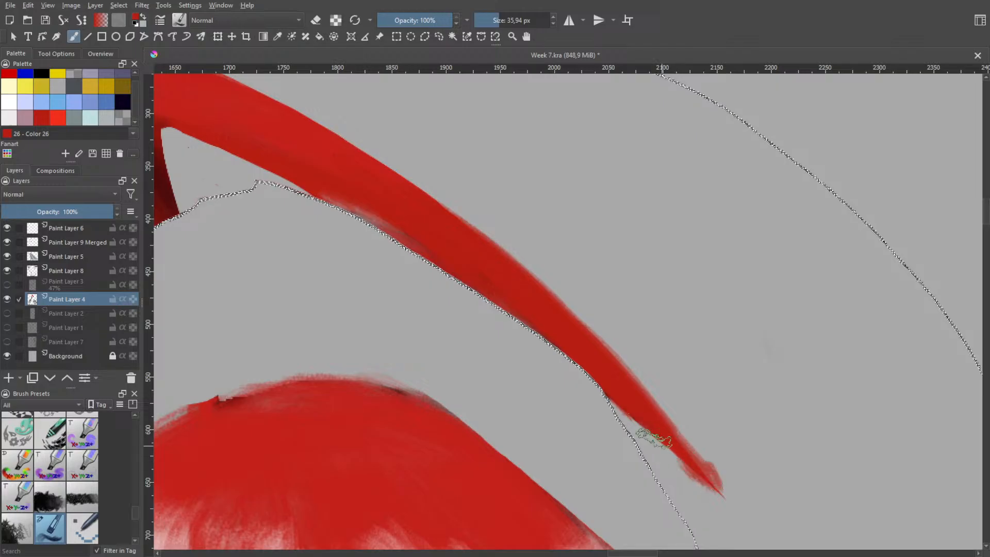
Try to extend the strand from its tip with long thin red strokes toward the selection's lower corner, undoing each one
key(space)
scroll(630, 369, down, 3)
drag(662, 411, 495, 272)
scroll(495, 268, up, 1)
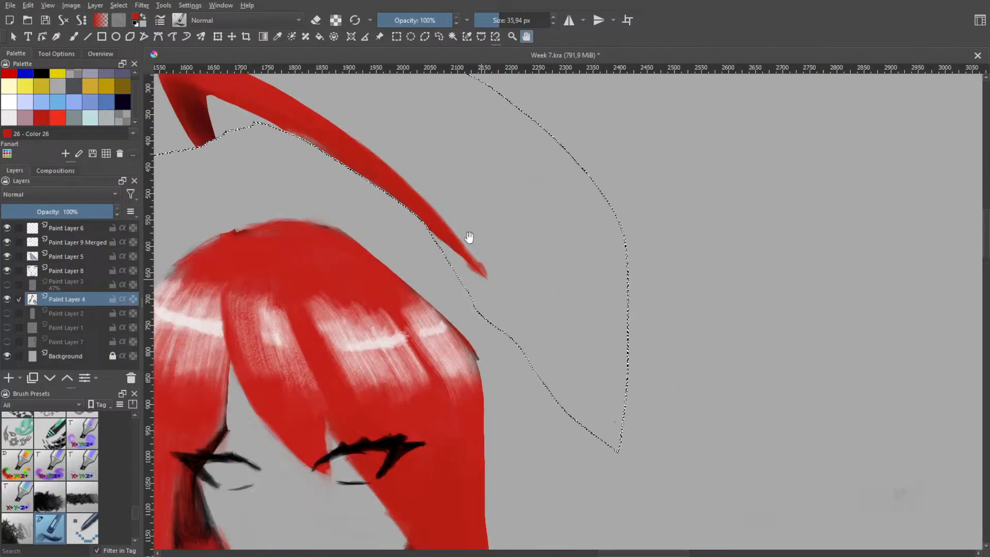
mouse_move(414, 198)
mouse_down()
mouse_move(463, 247)
mouse_move(558, 386)
mouse_up()
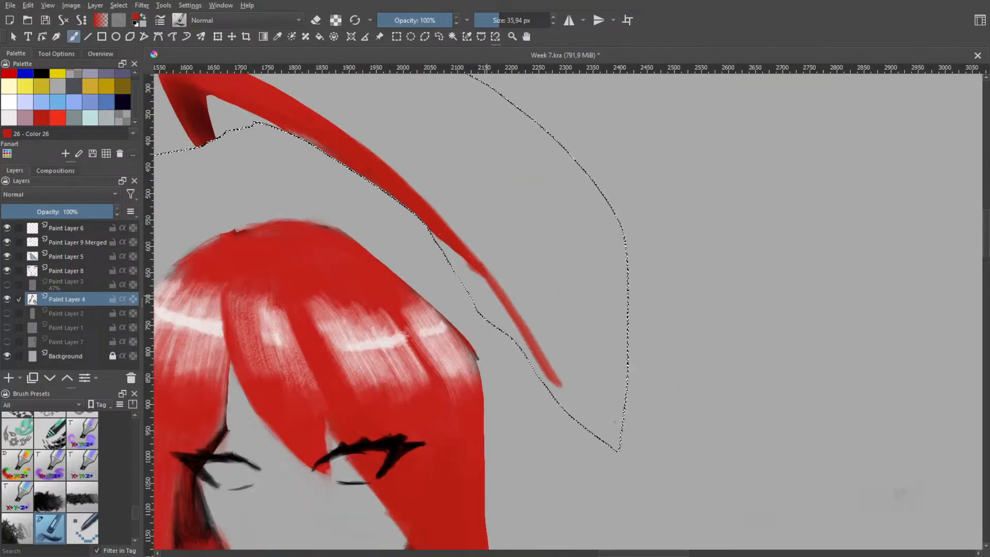
key(ctrl+z)
mouse_move(389, 180)
mouse_down()
mouse_move(501, 275)
mouse_move(613, 441)
mouse_up()
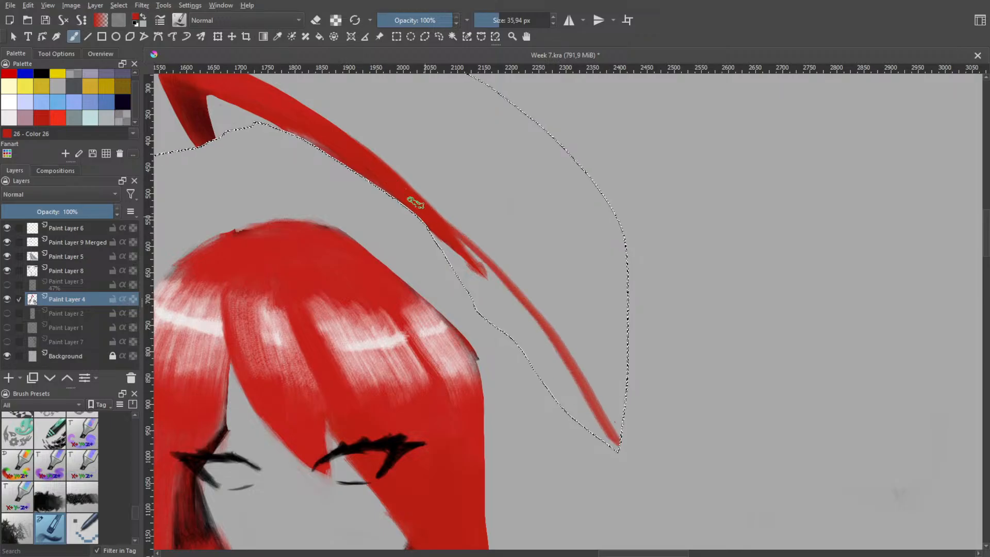
key(ctrl+z)
mouse_move(376, 165)
mouse_down()
mouse_move(533, 321)
mouse_move(613, 432)
mouse_up()
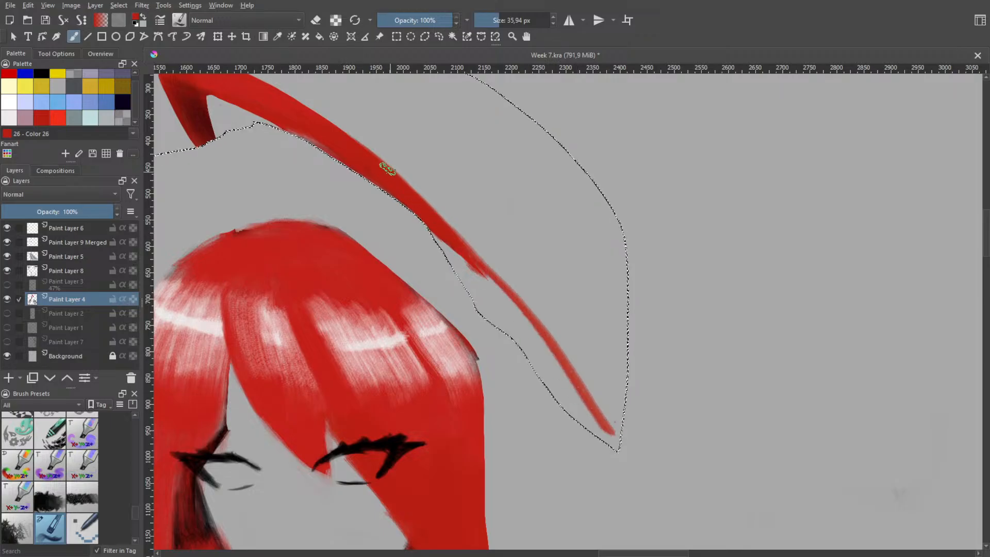
key(ctrl+z)
drag(384, 176, 593, 423)
key(ctrl+z)
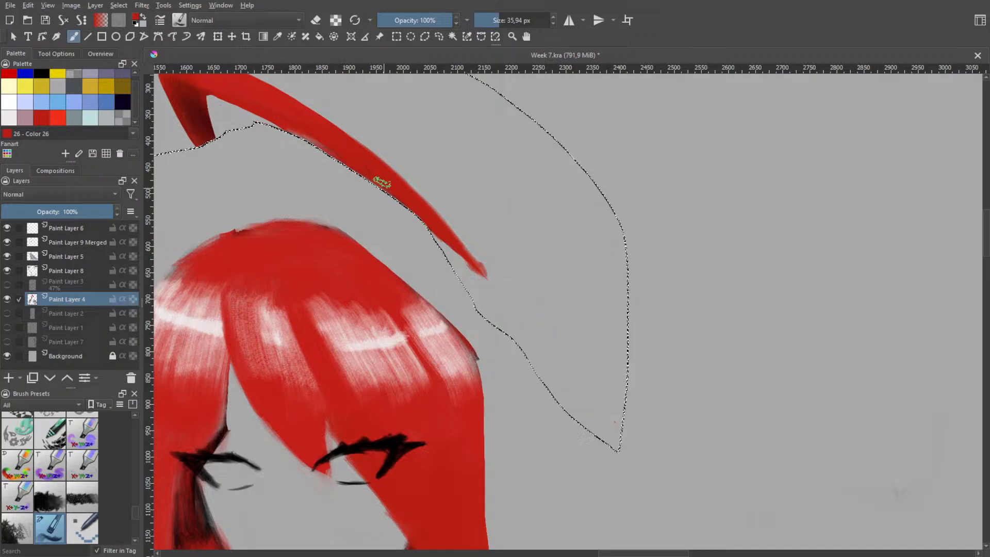
Try variations of the extension stroke curving closer to the head inside the selection, undoing every attempt
mouse_move(382, 183)
mouse_down()
mouse_move(484, 271)
mouse_move(571, 379)
mouse_move(593, 423)
mouse_up()
key(ctrl+z)
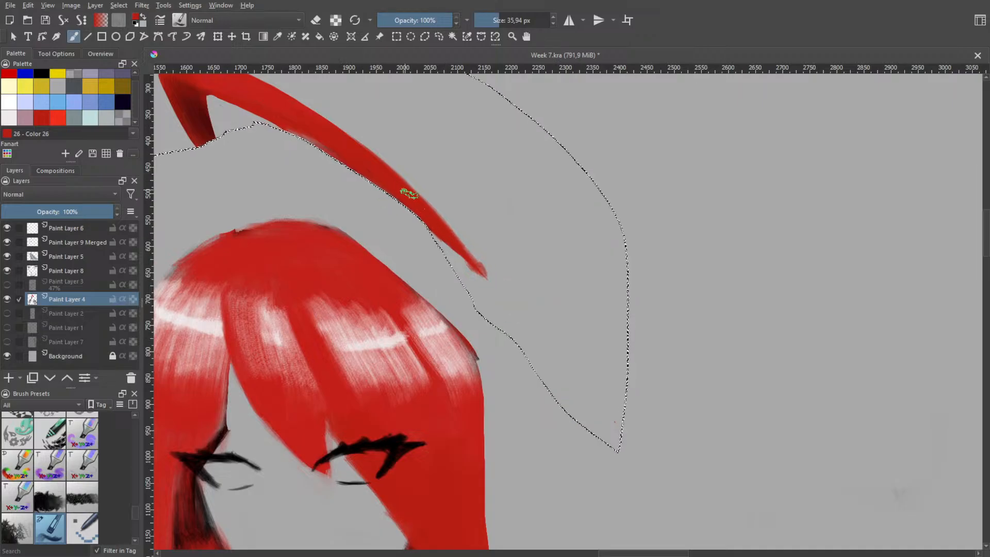
mouse_move(409, 193)
mouse_down()
mouse_move(470, 253)
mouse_move(545, 354)
mouse_move(564, 409)
mouse_up()
key(ctrl+z)
drag(413, 195, 526, 300)
key(ctrl+z)
mouse_move(417, 204)
mouse_down()
mouse_move(539, 308)
mouse_move(588, 378)
mouse_up()
key(ctrl+z)
mouse_move(410, 194)
mouse_down()
mouse_move(502, 295)
mouse_move(570, 419)
mouse_up()
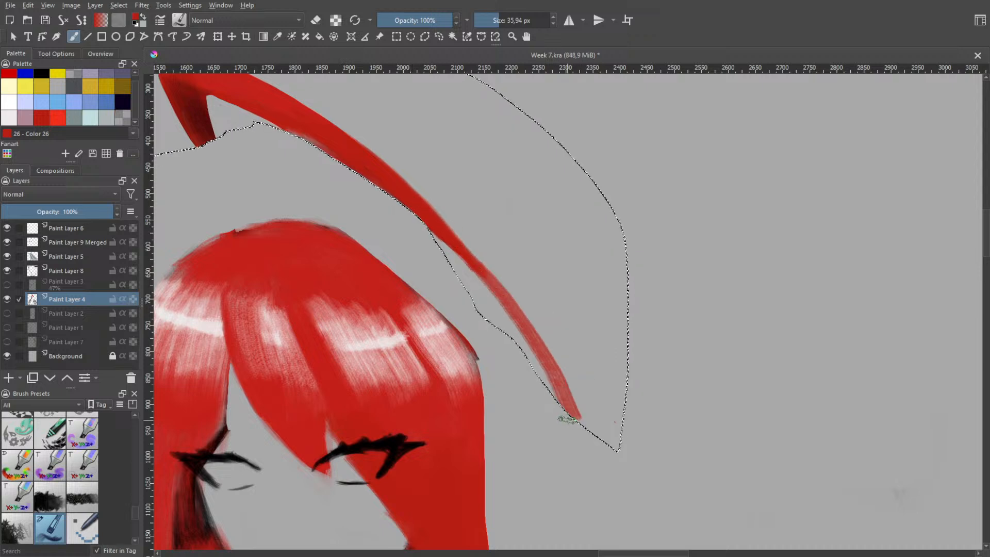
key(ctrl+z)
Clear the selection and try freehand extension strokes from the strand's tip down beside the head, undoing each one
key(ctrl+shift+a)
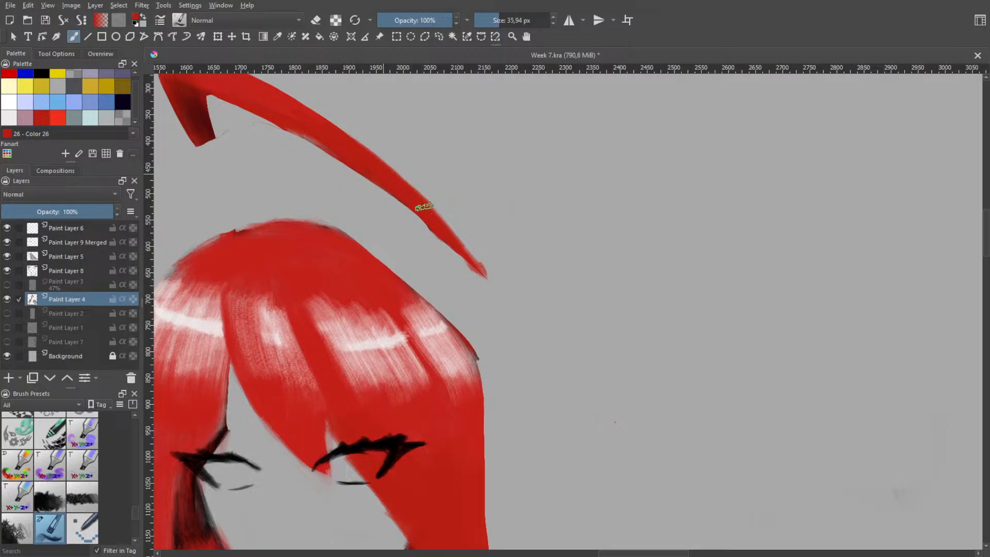
mouse_move(424, 207)
mouse_down()
mouse_move(507, 295)
mouse_move(547, 357)
mouse_move(561, 411)
mouse_up()
key(ctrl+z)
mouse_move(440, 227)
mouse_down()
mouse_move(568, 382)
mouse_move(557, 429)
mouse_up()
key(ctrl+z)
mouse_move(423, 212)
mouse_down()
mouse_move(534, 326)
mouse_move(577, 390)
mouse_move(595, 439)
mouse_move(562, 422)
mouse_up()
key(ctrl+z)
mouse_move(428, 217)
mouse_down()
mouse_move(589, 393)
mouse_move(610, 452)
mouse_up()
key(ctrl+z)
mouse_move(432, 223)
mouse_down()
mouse_move(512, 305)
mouse_move(586, 412)
mouse_move(598, 464)
mouse_up()
key(ctrl+z)
Try longer extension strokes reaching well below the eyes, undoing each to search for a better curve
mouse_move(438, 227)
mouse_down()
mouse_move(546, 367)
mouse_move(605, 474)
mouse_move(592, 509)
mouse_up()
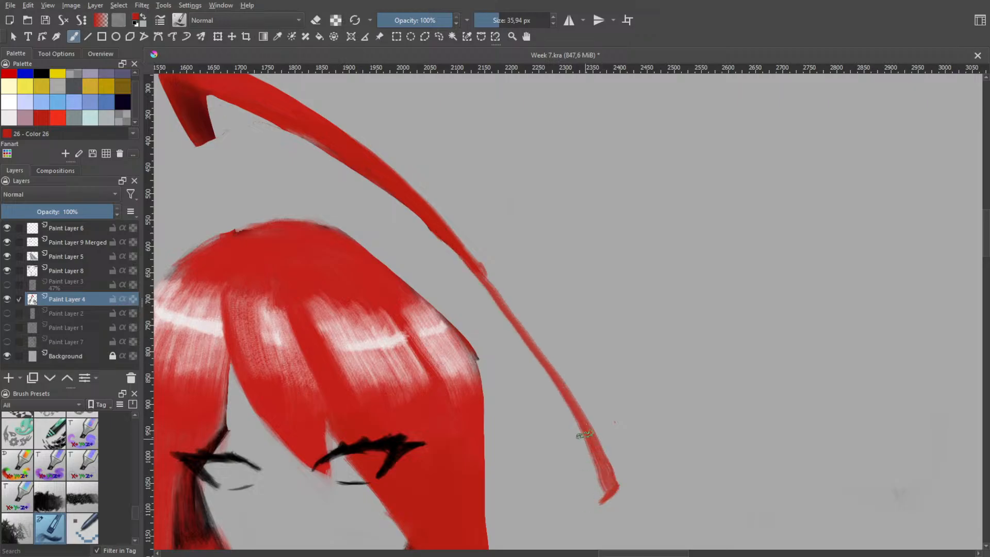
key(ctrl+z)
mouse_move(449, 239)
mouse_down()
mouse_move(574, 365)
mouse_move(609, 496)
mouse_up()
key(ctrl+z)
mouse_move(447, 235)
mouse_down()
mouse_move(512, 306)
mouse_move(557, 377)
mouse_move(627, 552)
mouse_up()
key(ctrl+z)
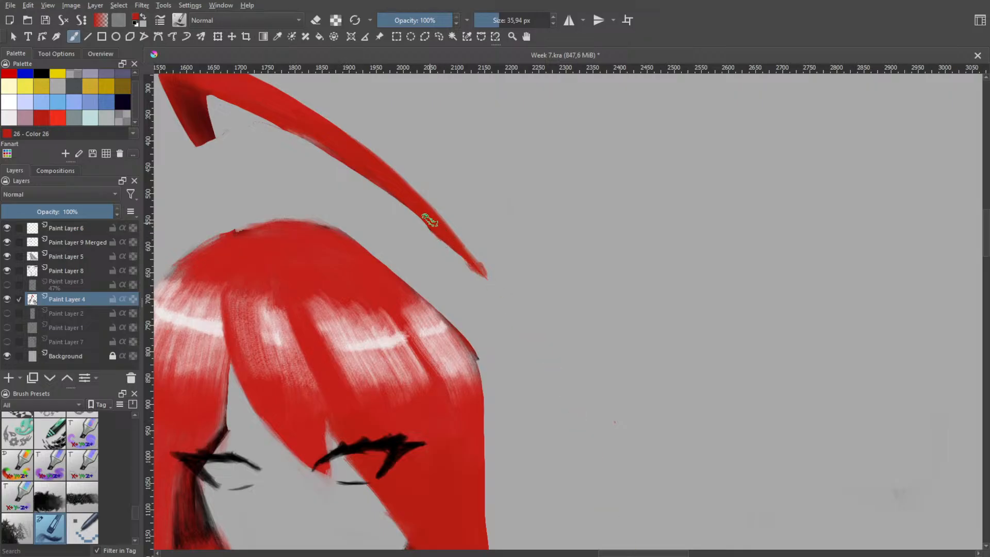
Extend the strand with one long thin red stroke that follows its curve and ends beside the face, below eye level
mouse_move(429, 221)
mouse_down()
mouse_move(480, 258)
mouse_move(582, 377)
mouse_up()
key(ctrl+z)
mouse_move(293, 125)
mouse_down()
mouse_move(484, 282)
mouse_move(548, 359)
mouse_move(590, 435)
mouse_move(609, 504)
mouse_up()
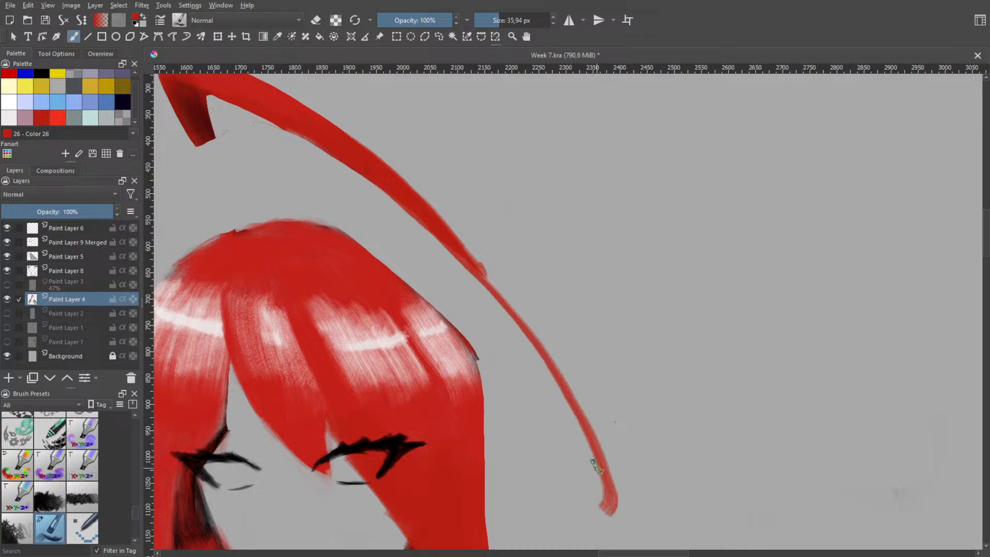
Thicken the joint between the strand and its thin extension with red strokes following the underside of the curve
scroll(536, 313, down, 3)
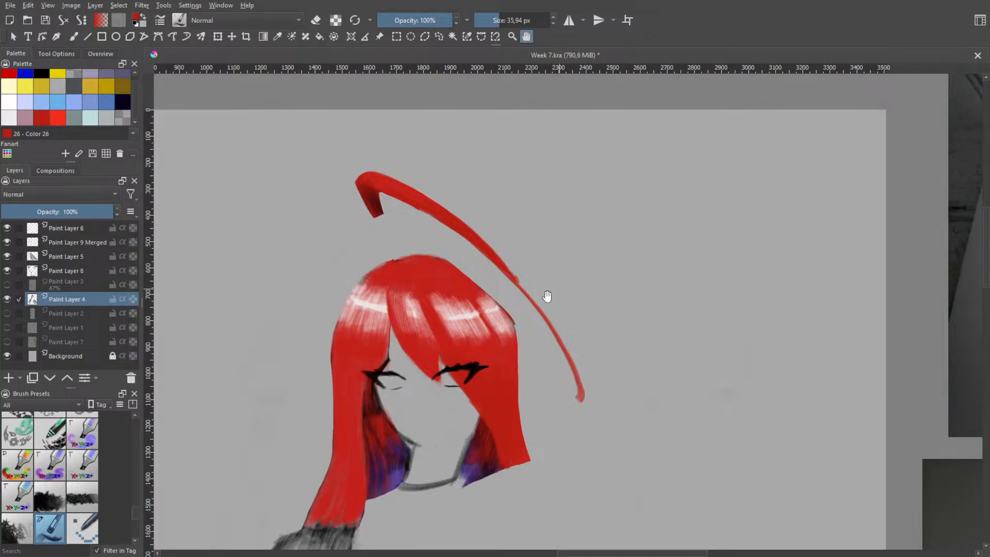
scroll(511, 260, up, 3)
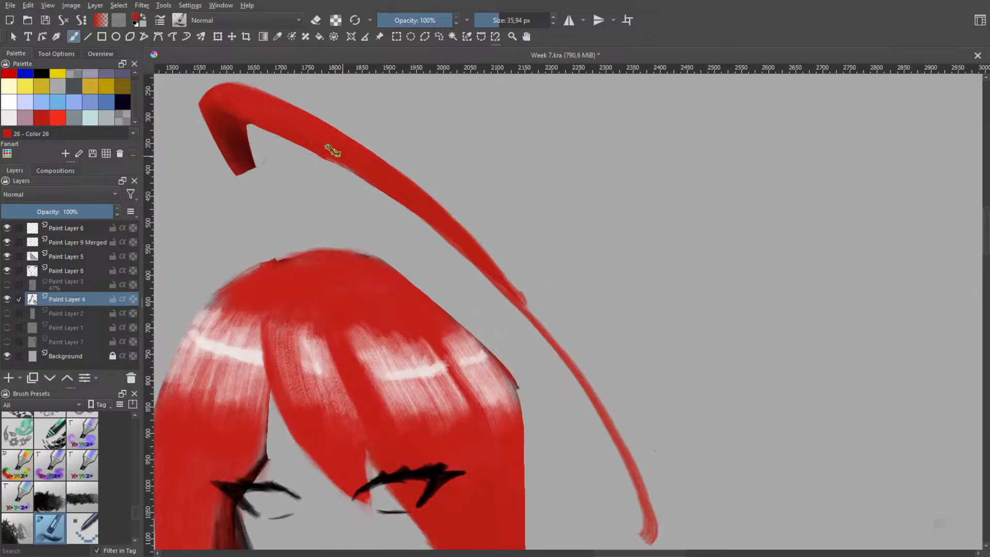
drag(311, 143, 500, 294)
key(ctrl+z)
drag(419, 205, 501, 294)
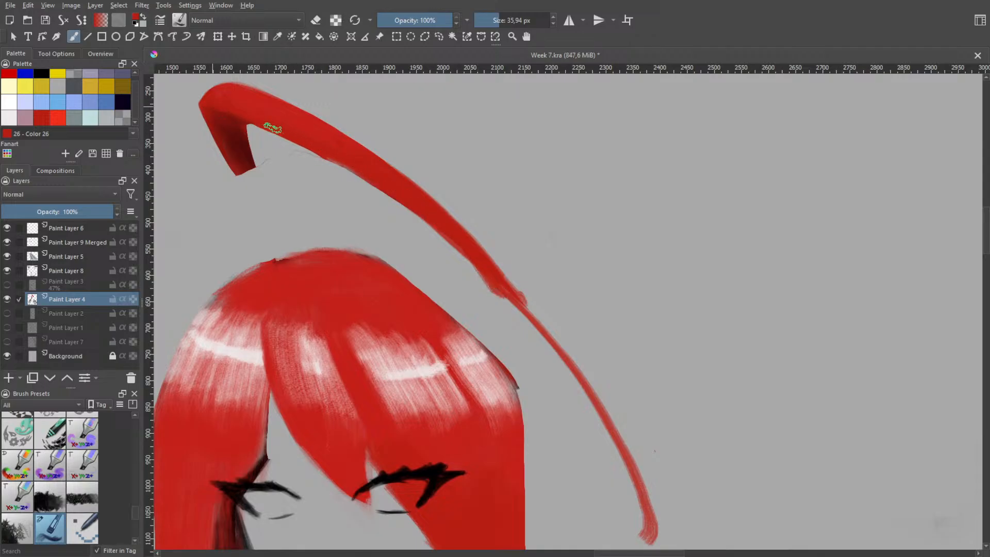
mouse_move(273, 128)
mouse_down()
mouse_move(448, 235)
mouse_move(560, 338)
mouse_up()
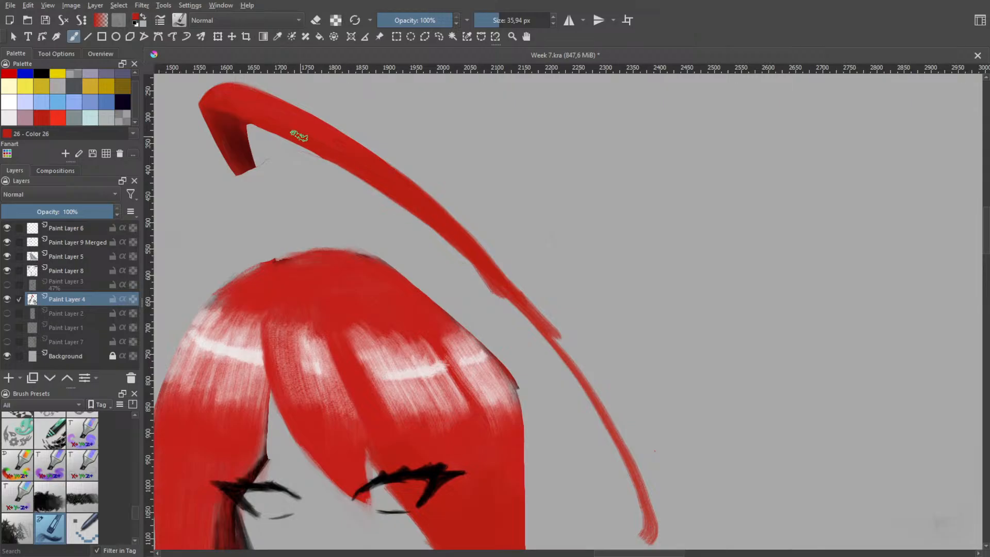
mouse_move(345, 168)
mouse_down()
mouse_move(458, 252)
mouse_move(550, 352)
mouse_up()
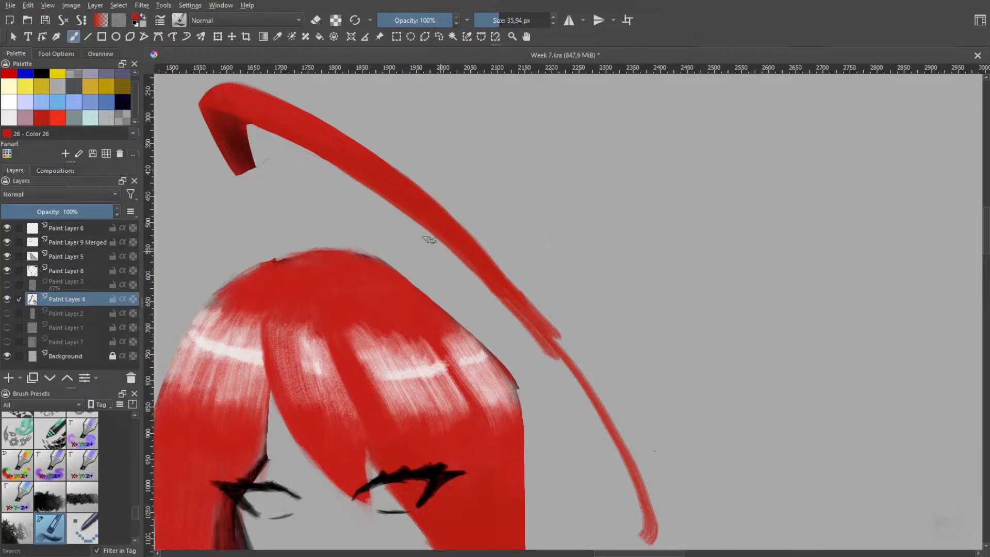
Widen the thin extension along its inner side with a long red stroke down to its end, undoing the misplaced attempts
mouse_move(481, 264)
mouse_down()
mouse_move(585, 370)
mouse_move(649, 475)
mouse_up()
key(ctrl+z)
mouse_move(514, 297)
mouse_down()
mouse_move(573, 377)
mouse_move(611, 454)
mouse_move(631, 535)
mouse_up()
key(ctrl+z)
mouse_move(401, 199)
mouse_down()
mouse_move(491, 281)
mouse_move(580, 399)
mouse_move(630, 495)
mouse_move(636, 547)
mouse_up()
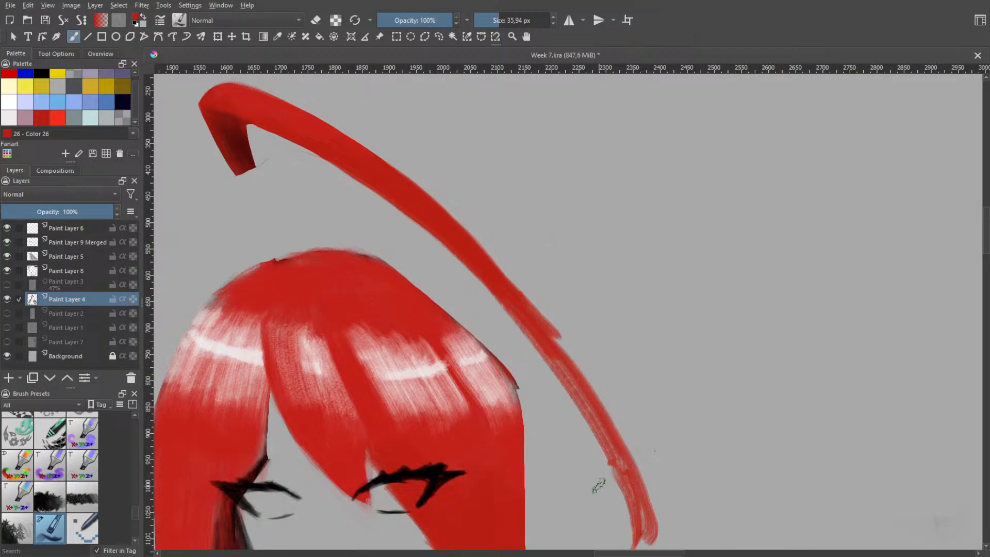
Fill out the outer edge of the extension with a long red stroke covering the bump at the joint, undoing misplaced attempts
mouse_move(415, 189)
mouse_down()
mouse_move(551, 335)
mouse_move(601, 405)
mouse_up()
key(ctrl+z)
mouse_move(456, 235)
mouse_down()
mouse_move(537, 311)
mouse_move(590, 387)
mouse_up()
key(ctrl+z)
mouse_move(476, 252)
mouse_down()
mouse_move(539, 317)
mouse_move(597, 403)
mouse_move(631, 482)
mouse_move(640, 542)
mouse_up()
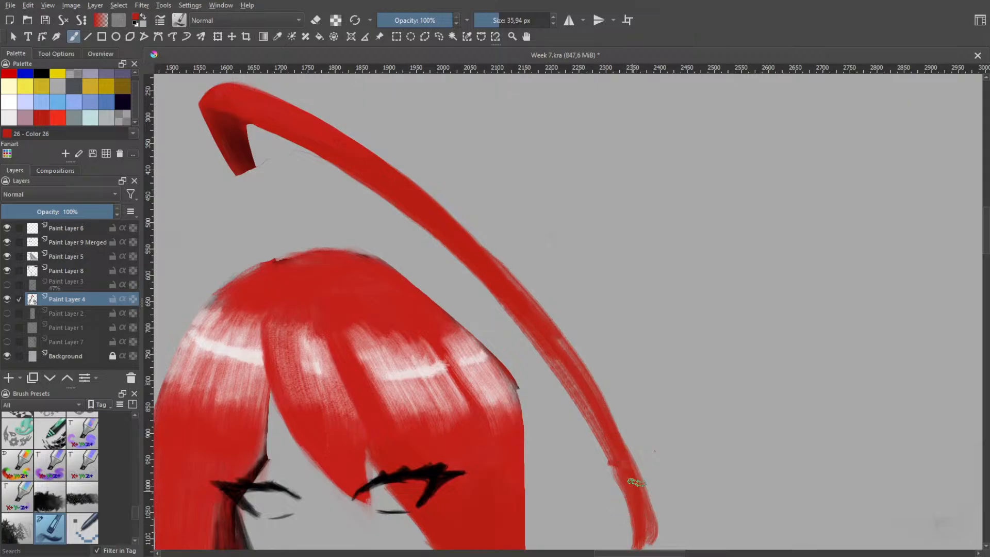
Smooth the outer edge of the loose strand's middle section with overlapping red strokes, undoing the misplaced ones
scroll(675, 392, down, 2)
drag(686, 382, 595, 331)
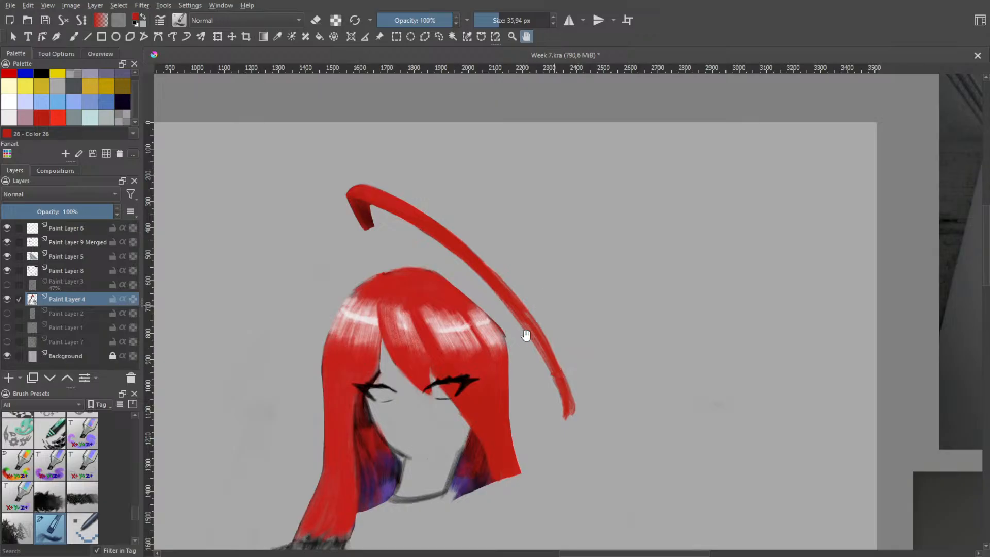
scroll(525, 335, up, 1)
scroll(454, 268, up, 1)
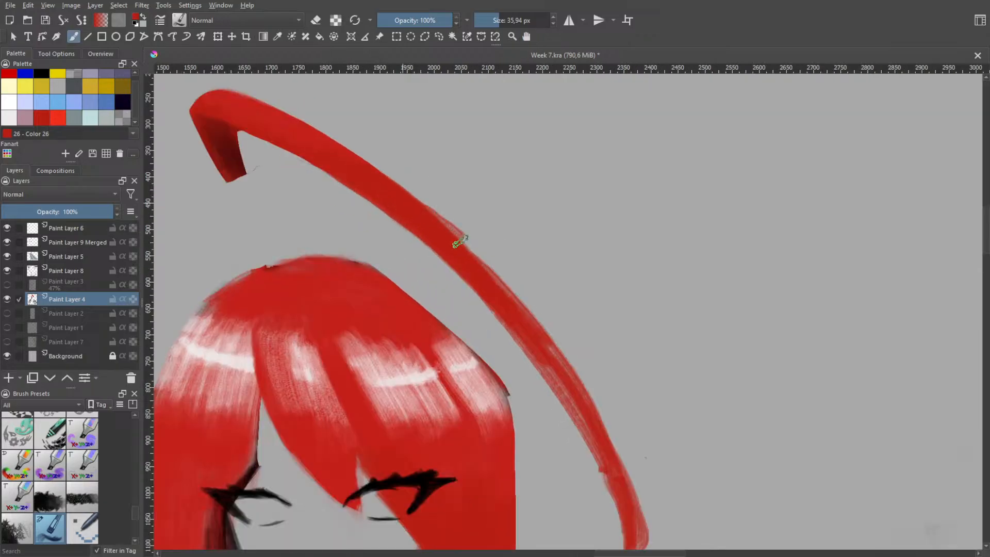
drag(426, 219, 491, 271)
key(ctrl+z)
mouse_move(405, 202)
mouse_down()
mouse_move(444, 228)
mouse_move(496, 289)
mouse_up()
drag(444, 234, 528, 316)
key(ctrl+z)
drag(451, 244, 540, 338)
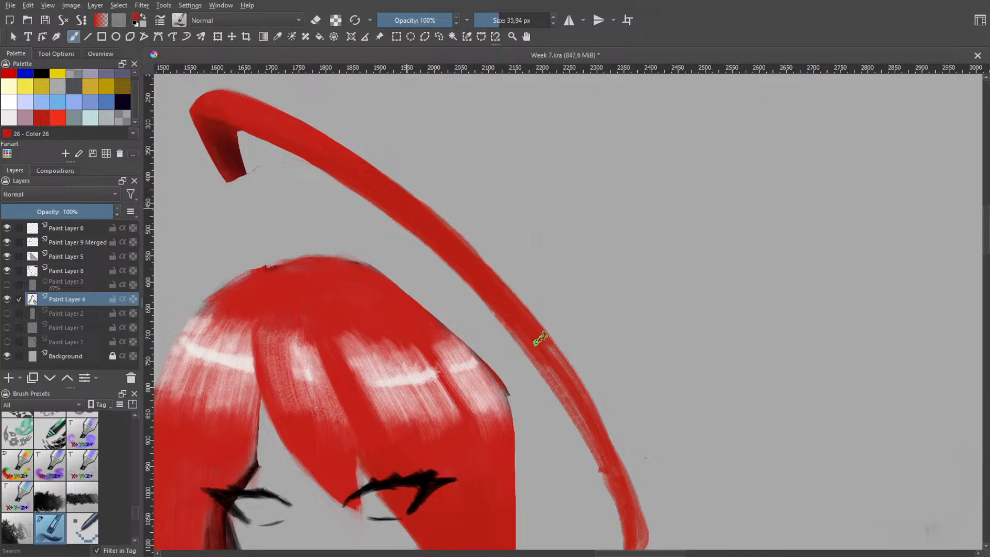
Fill the strand from its middle down to the lower joint with a long red stroke, undoing misplaced attempts
drag(433, 223, 548, 353)
key(ctrl+z)
drag(472, 261, 545, 338)
key(ctrl+z)
drag(517, 312, 608, 465)
drag(438, 225, 532, 334)
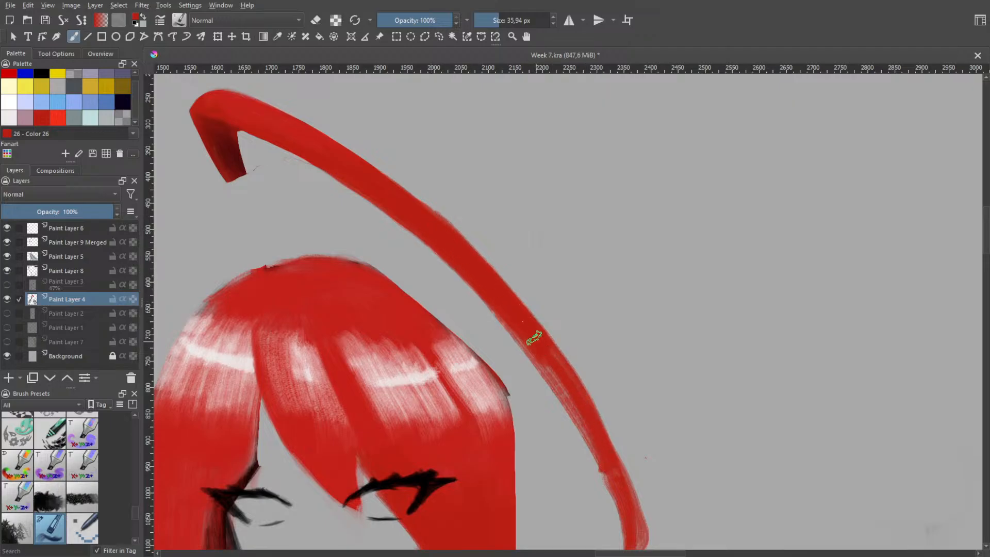
key(ctrl+z)
mouse_move(403, 200)
mouse_down()
mouse_move(483, 267)
mouse_move(566, 364)
mouse_up()
key(ctrl+z)
drag(426, 217, 564, 370)
key(ctrl+z)
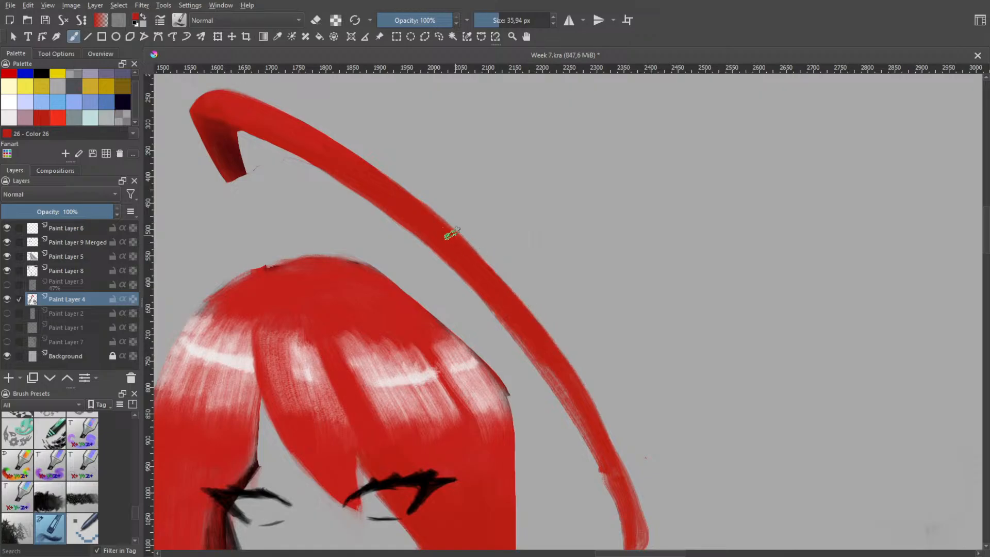
drag(463, 250, 566, 364)
key(ctrl+z)
mouse_move(436, 221)
mouse_down()
mouse_move(531, 317)
mouse_move(554, 364)
mouse_up()
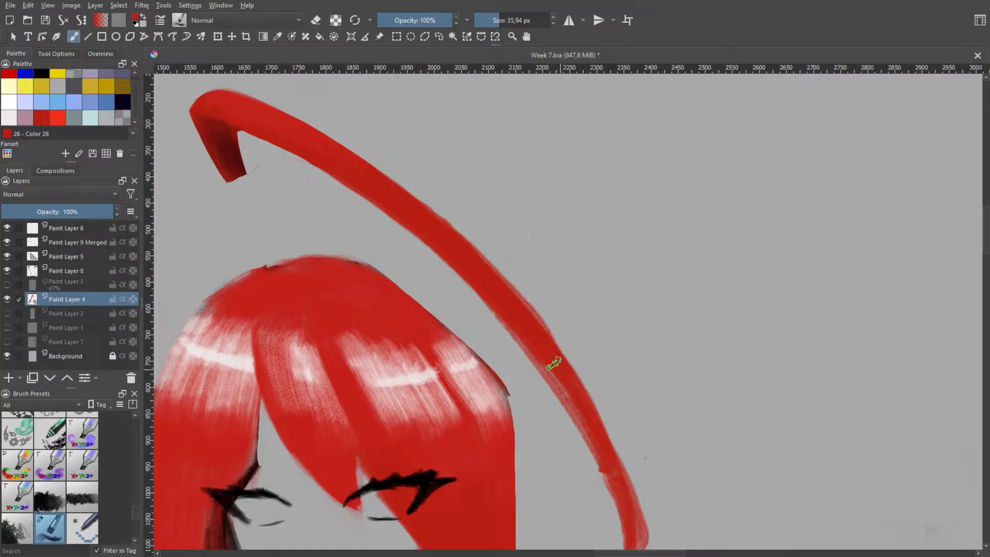
key(ctrl+z)
Blend the strand's middle section into its lower extension with long red strokes that follow the outer curve
mouse_move(422, 214)
mouse_down()
mouse_move(493, 281)
mouse_move(571, 394)
mouse_up()
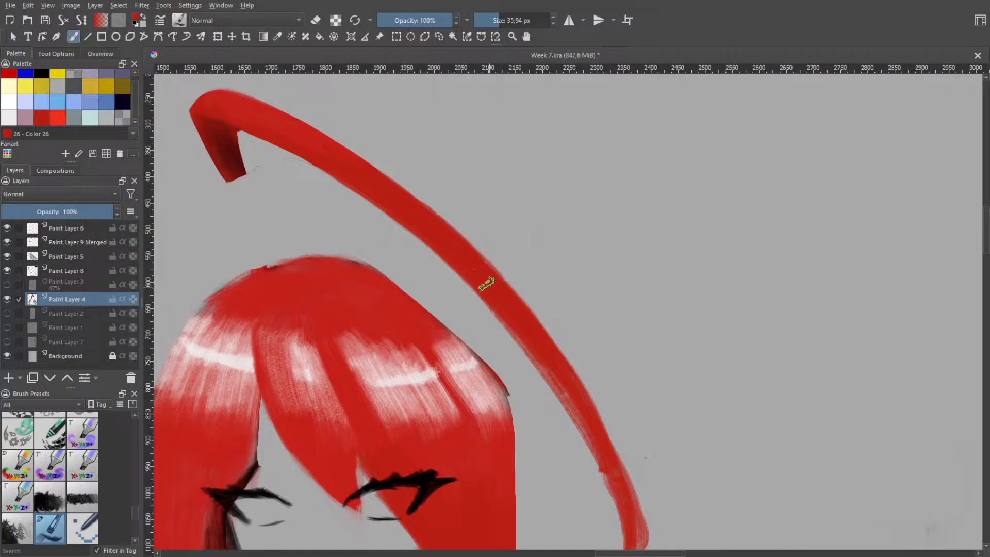
drag(454, 238, 599, 442)
drag(529, 319, 595, 432)
drag(518, 306, 596, 434)
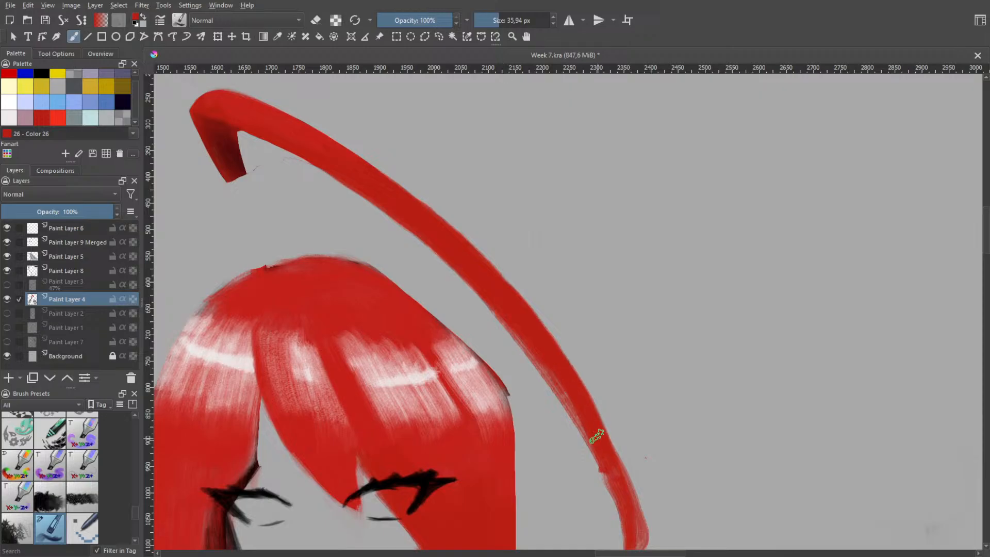
Even out the lower half of the strand beside the hair with red strokes running down toward the joint
scroll(624, 397, down, 2)
drag(629, 389, 522, 303)
scroll(522, 303, up, 3)
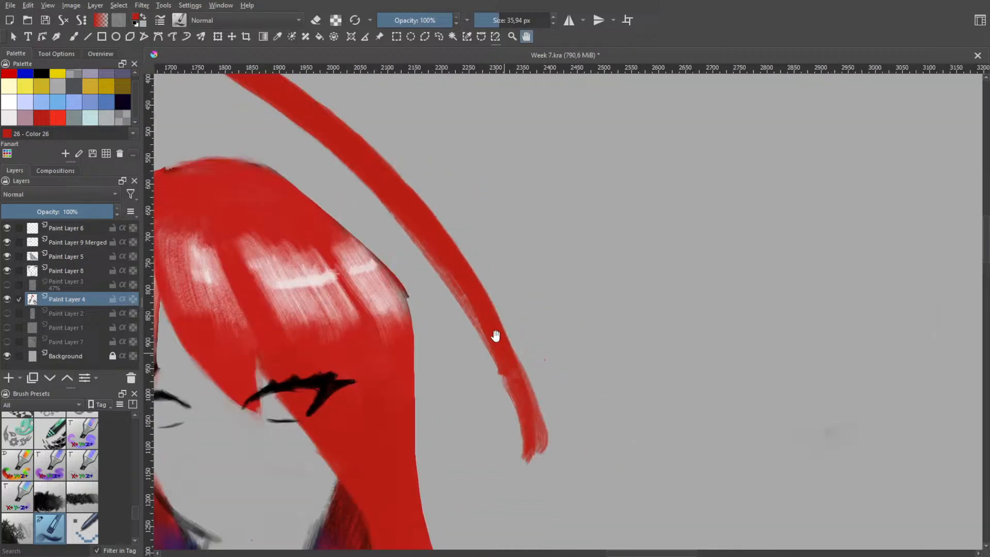
drag(392, 181, 458, 253)
drag(403, 195, 487, 316)
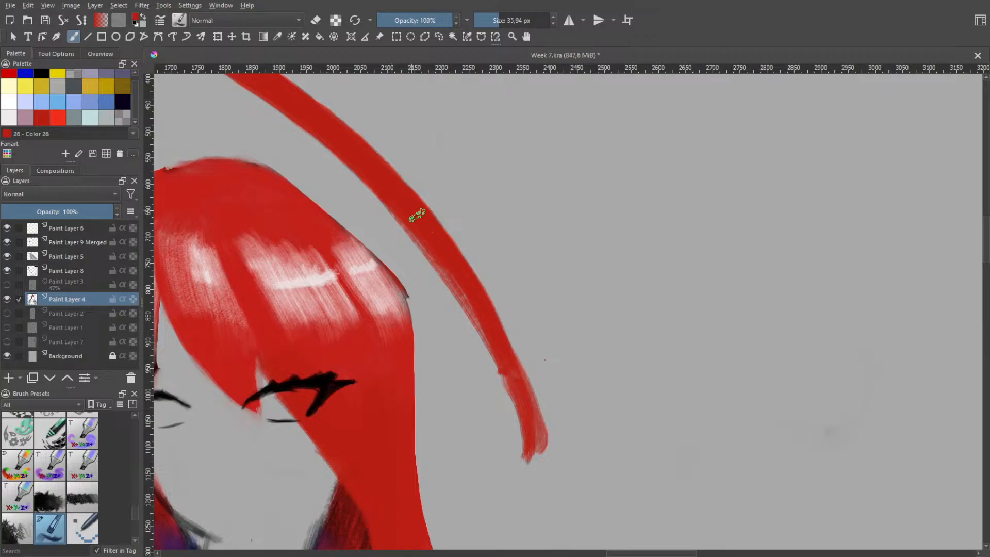
drag(417, 216, 524, 418)
drag(411, 206, 530, 388)
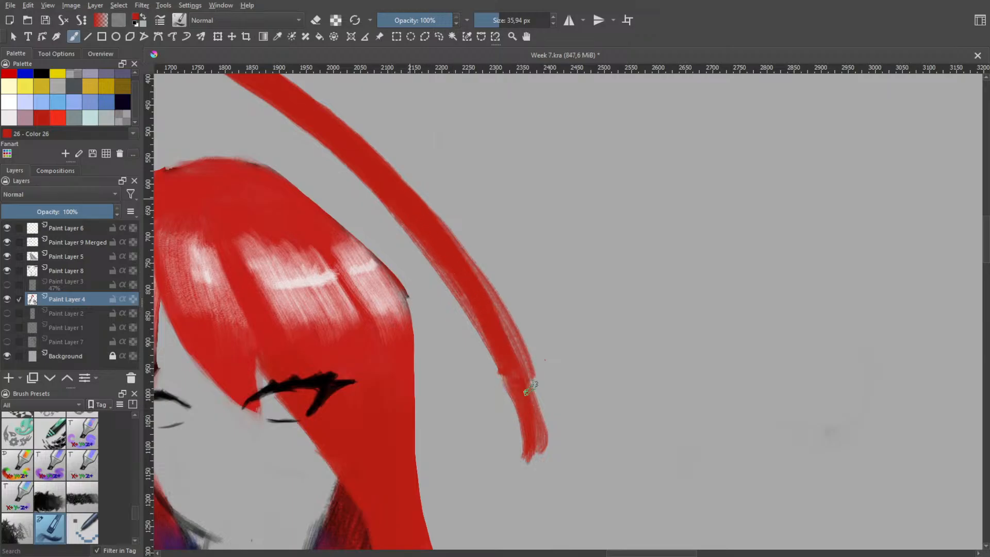
key(ctrl+z)
mouse_move(416, 210)
mouse_down()
mouse_move(520, 361)
mouse_move(539, 464)
mouse_up()
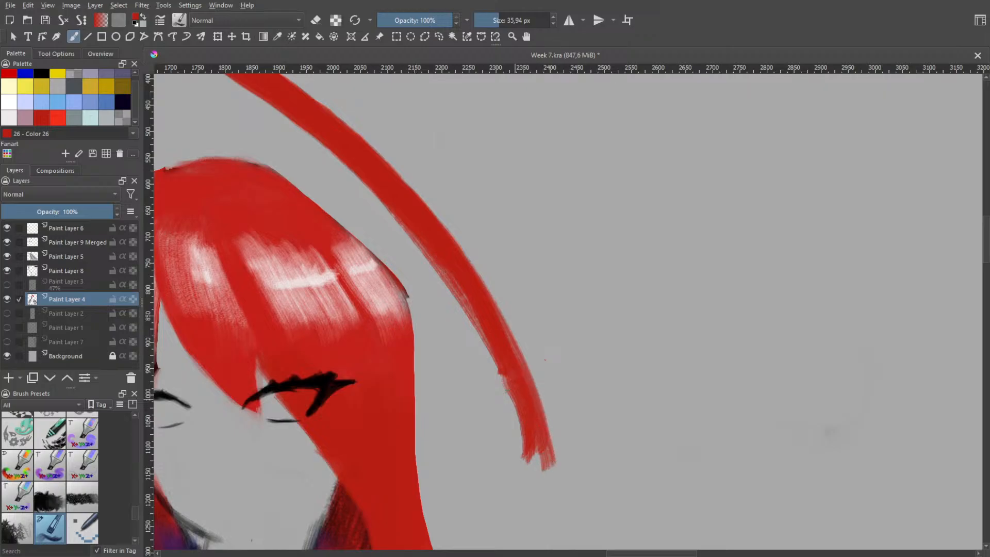
key(ctrl+z)
drag(468, 287, 519, 454)
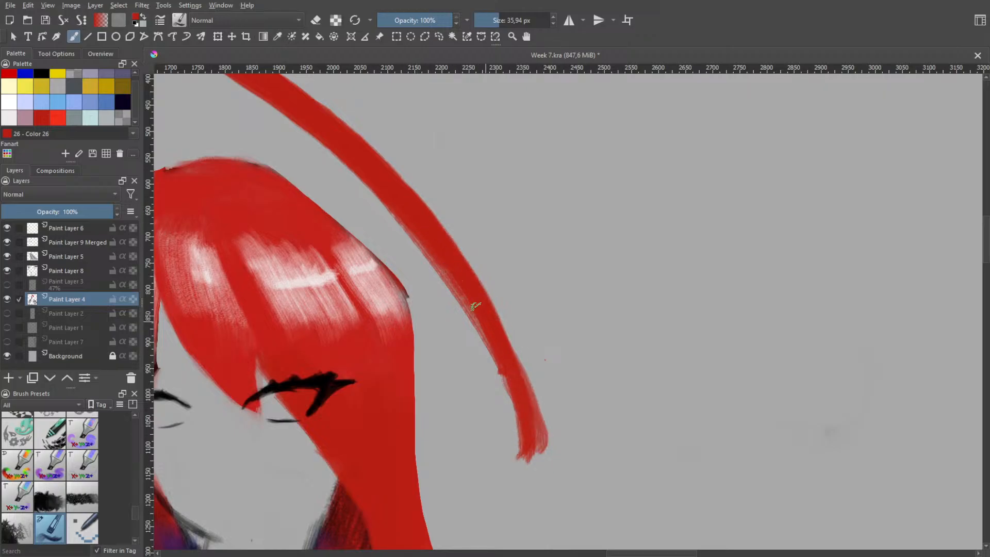
key(ctrl+z)
mouse_move(382, 169)
mouse_down()
mouse_move(454, 250)
mouse_move(522, 380)
mouse_move(529, 453)
mouse_up()
key(ctrl+z)
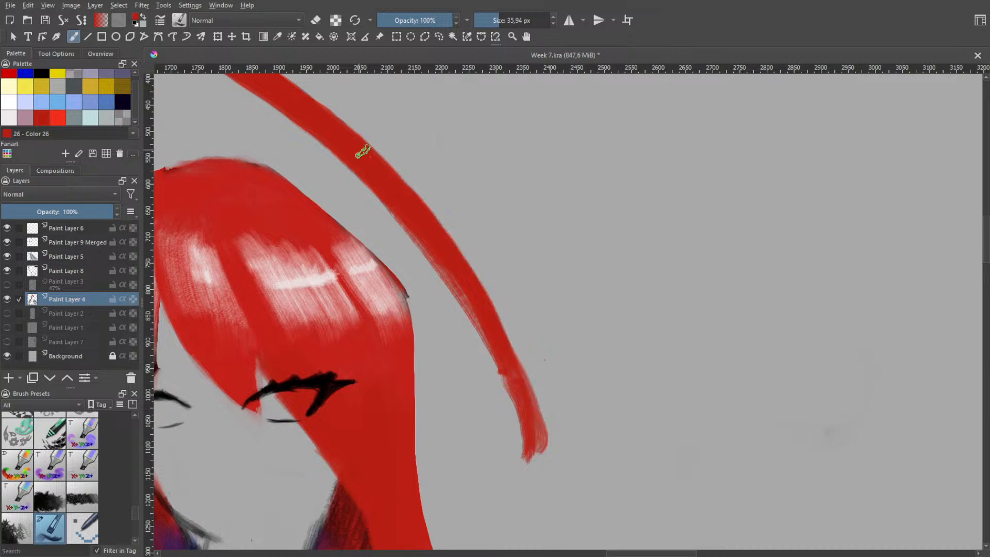
mouse_move(363, 151)
mouse_down()
mouse_move(442, 224)
mouse_move(479, 286)
mouse_up()
key(ctrl+z)
Extend the strand's lower end with a long red stroke that curves inward toward the face into a tapered tip
mouse_move(419, 208)
mouse_down()
mouse_move(491, 327)
mouse_move(517, 479)
mouse_up()
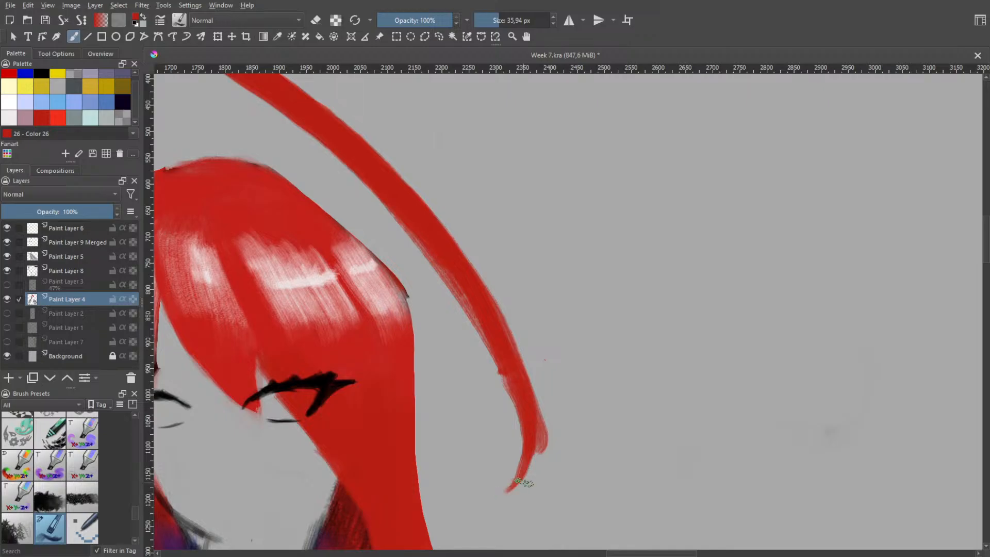
key(h)
scroll(546, 406, down, 2)
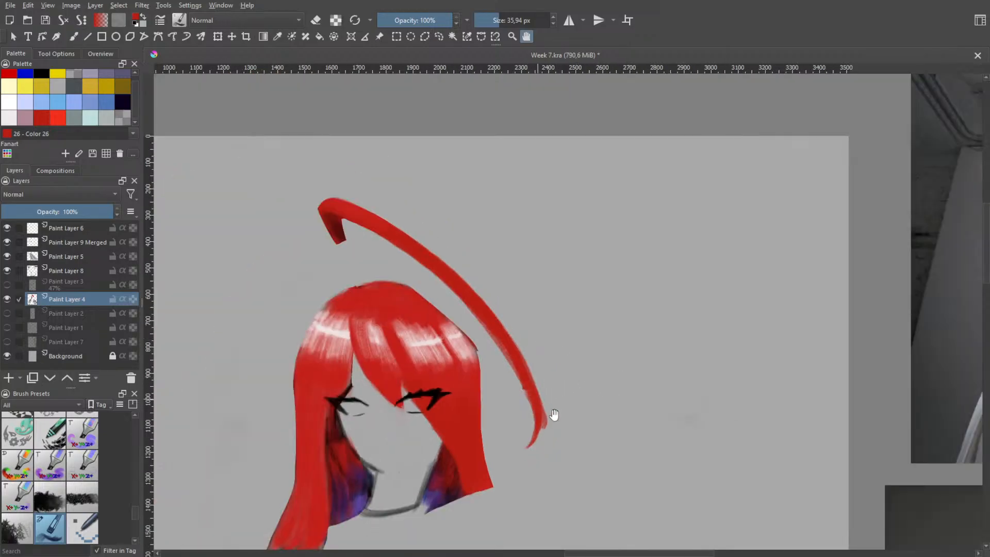
Erase the excess red bulge along the outer edge of the strand's lower end so it follows the inward curve
scroll(532, 435, up, 1)
scroll(562, 438, up, 2)
mouse_move(543, 380)
mouse_down()
mouse_move(573, 292)
mouse_move(554, 339)
mouse_up()
key(b)
key(e)
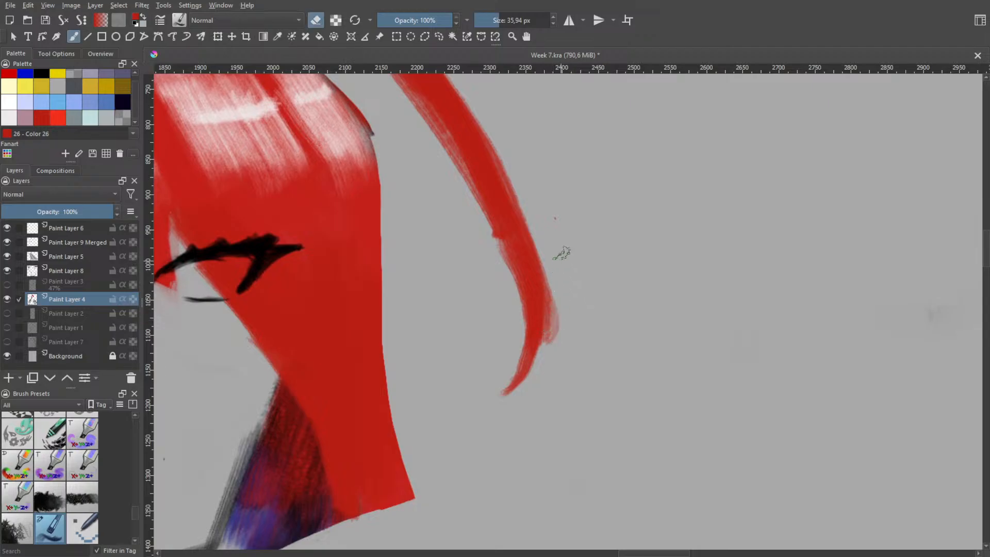
drag(561, 254, 546, 354)
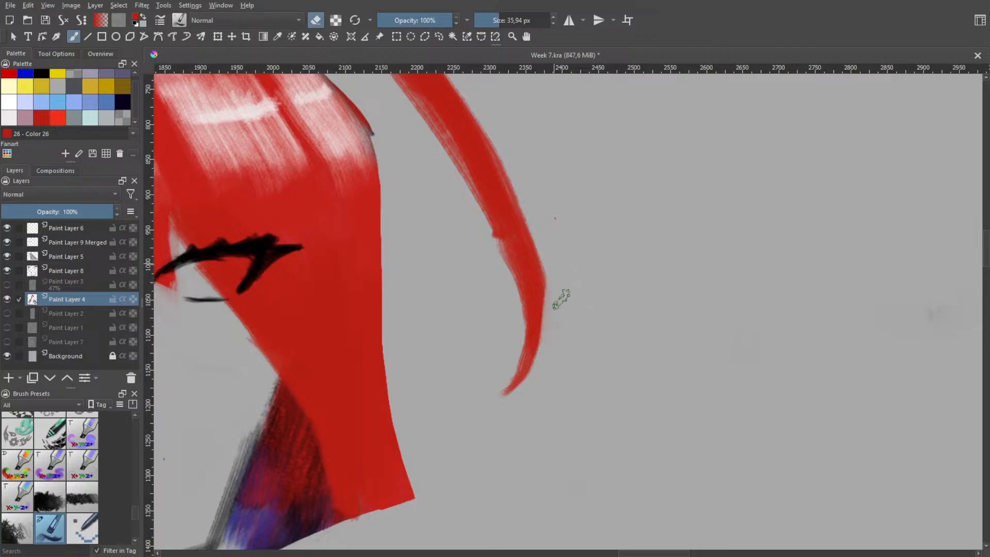
drag(540, 211, 553, 308)
drag(544, 235, 549, 334)
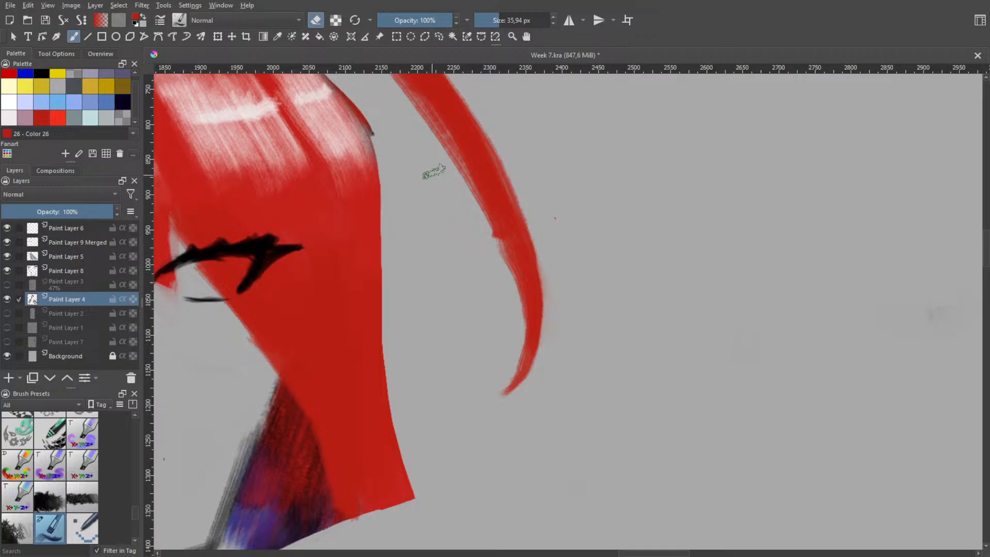
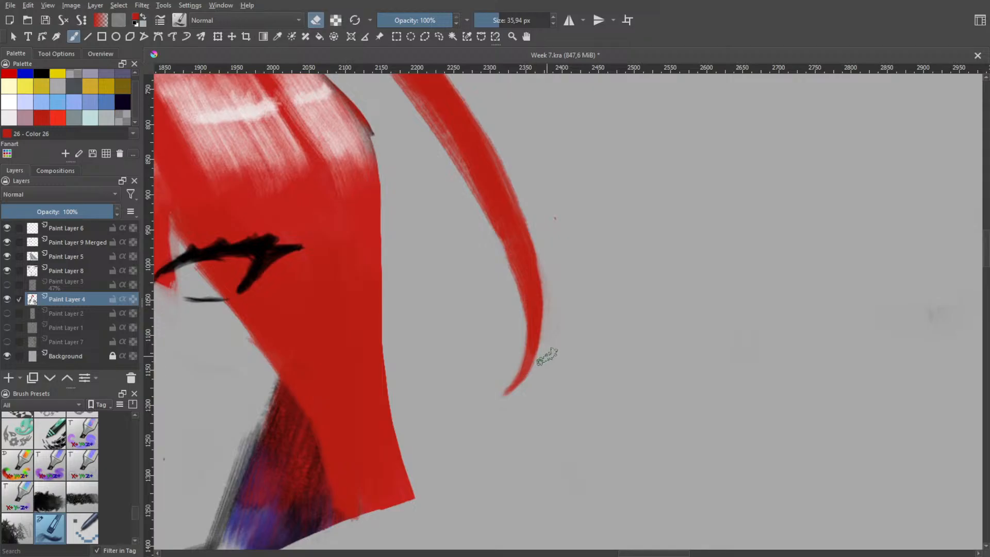
Erase a thin edge along the outer side of the loose strand's lower end, down to its tip
mouse_move(547, 355)
mouse_down()
mouse_move(490, 411)
mouse_move(537, 373)
mouse_move(498, 410)
mouse_up()
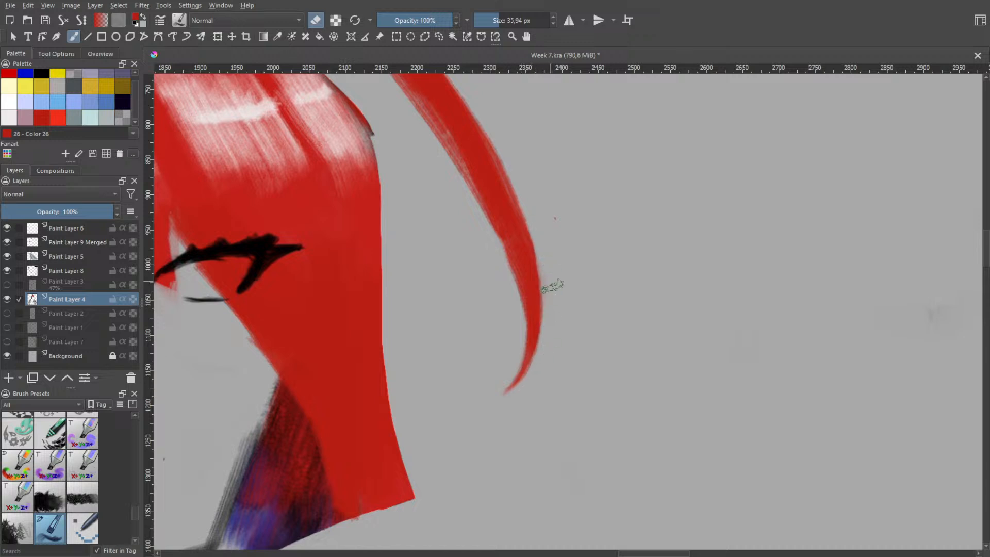
key(space)
scroll(582, 258, down, 1)
scroll(561, 115, down, 5)
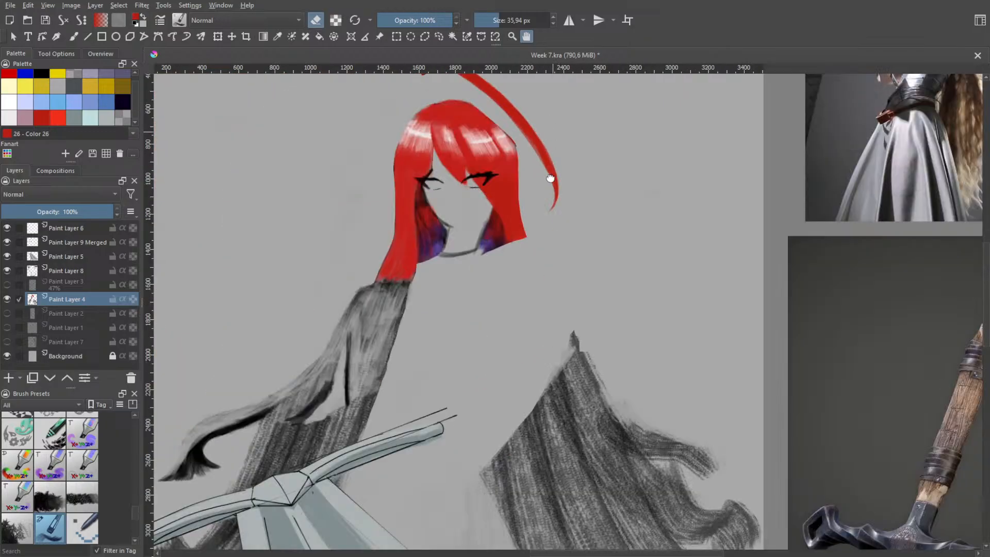
drag(559, 111, 549, 271)
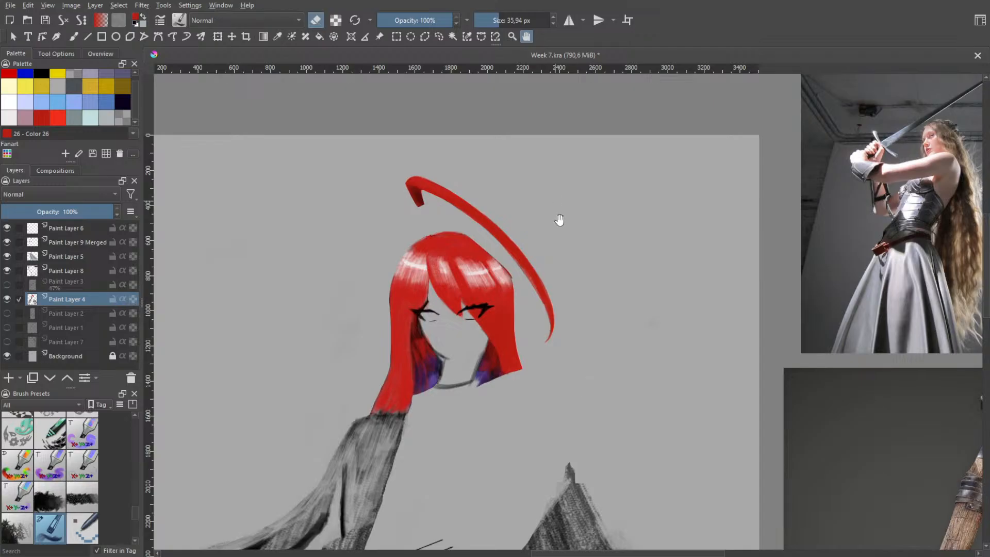
scroll(485, 305, up, 4)
key(b)
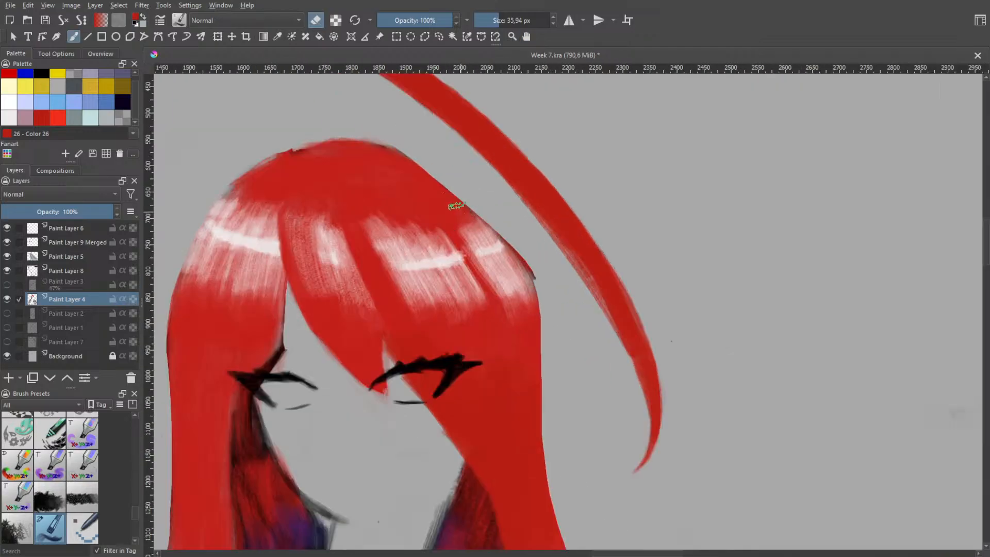
mouse_move(400, 154)
mouse_down()
mouse_move(437, 179)
mouse_move(484, 227)
mouse_up()
key(ctrl+z)
key(e)
mouse_move(397, 152)
mouse_down()
mouse_move(465, 185)
mouse_move(525, 256)
mouse_up()
key(ctrl+z)
mouse_move(412, 166)
mouse_down()
mouse_move(470, 200)
mouse_move(529, 273)
mouse_move(526, 307)
mouse_up()
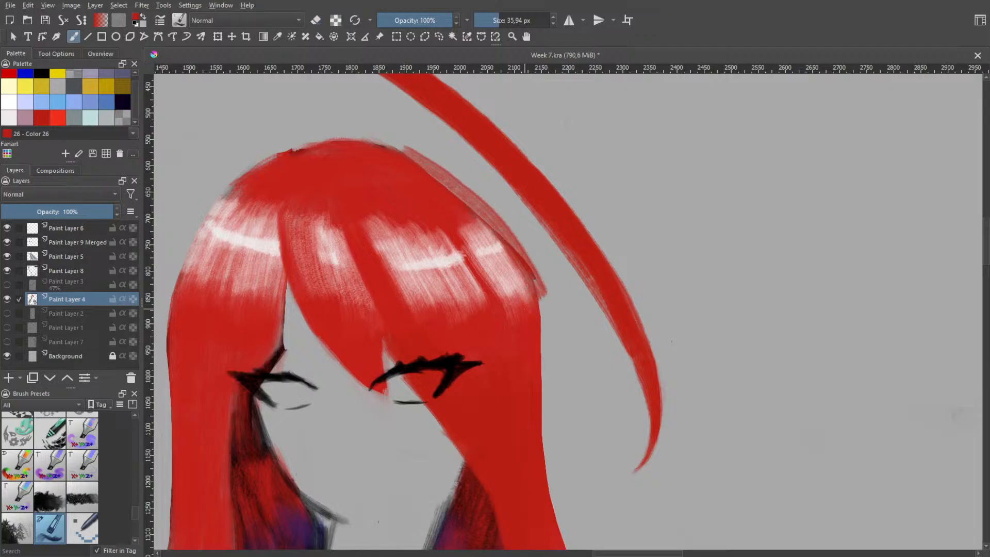
key(ctrl+z)
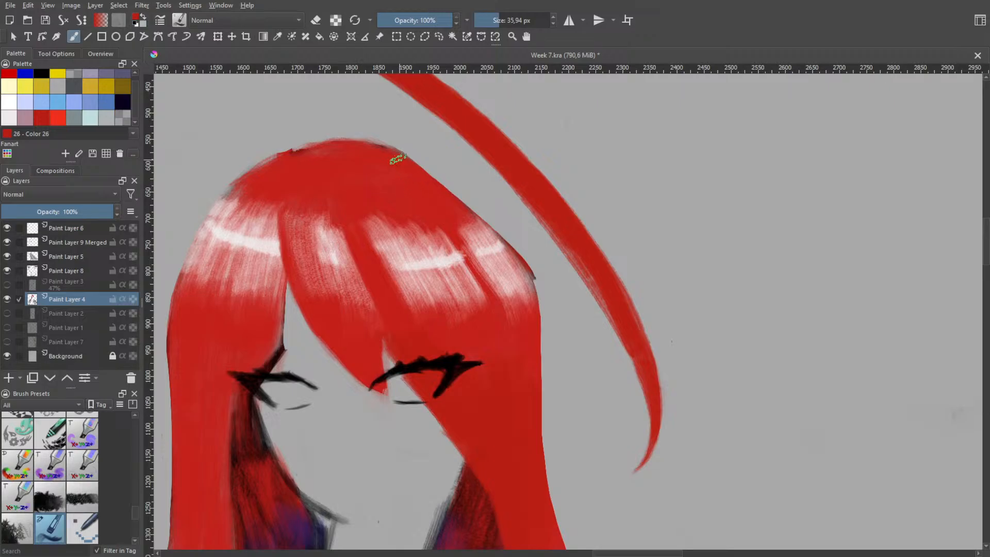
mouse_move(402, 157)
mouse_down()
mouse_move(462, 200)
mouse_move(514, 264)
mouse_up()
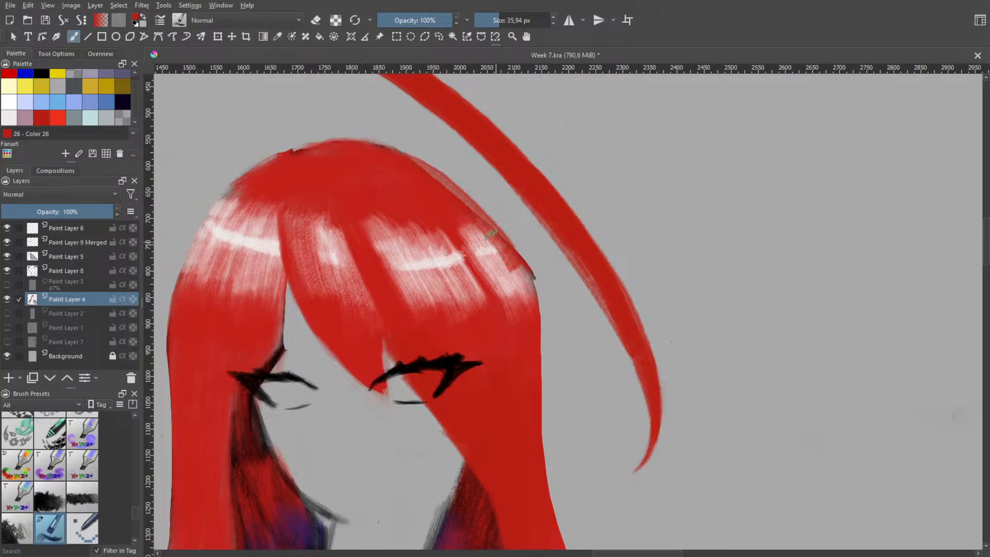
key(ctrl+z)
mouse_move(406, 157)
mouse_down()
mouse_move(488, 228)
mouse_move(520, 270)
mouse_up()
key(ctrl+z)
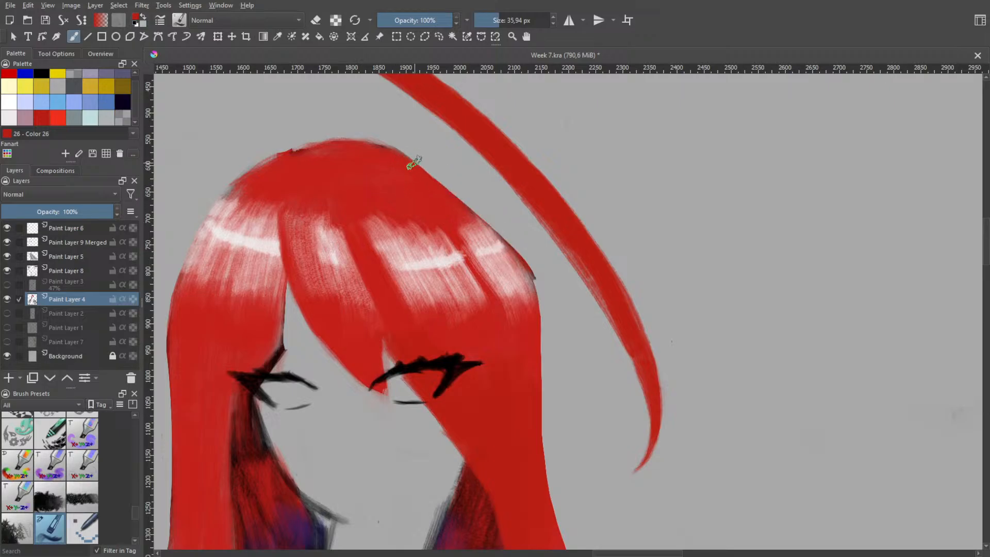
Round out the head's outline beneath the loose strand with red brush strokes curving from the crown past the highlights
mouse_move(411, 166)
mouse_down()
mouse_move(472, 217)
mouse_move(520, 279)
mouse_move(417, 172)
mouse_move(453, 192)
mouse_up()
drag(418, 161, 498, 232)
drag(443, 180, 499, 252)
mouse_move(467, 196)
mouse_down()
mouse_move(493, 216)
mouse_move(510, 261)
mouse_up()
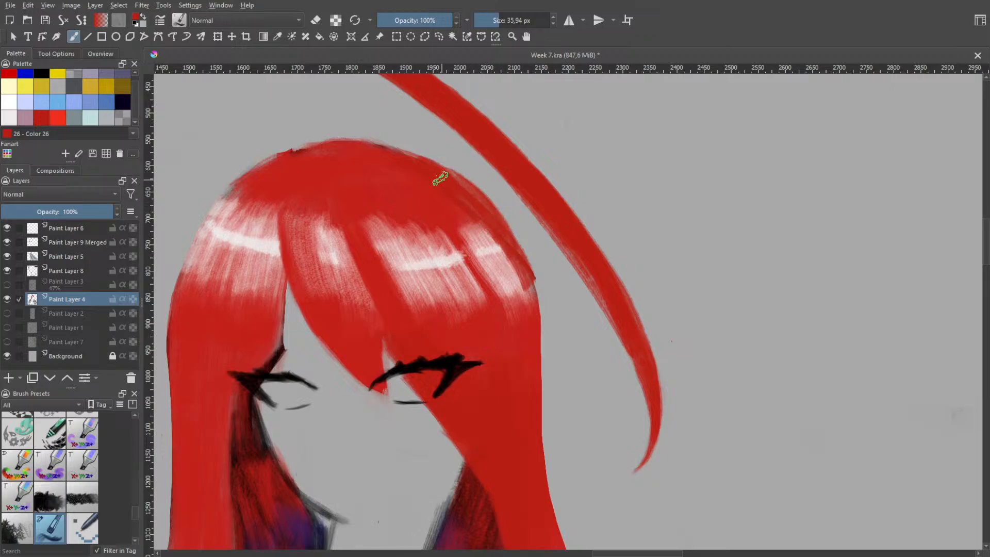
drag(445, 176, 523, 285)
mouse_move(506, 238)
mouse_down()
mouse_move(534, 310)
mouse_move(521, 282)
mouse_up()
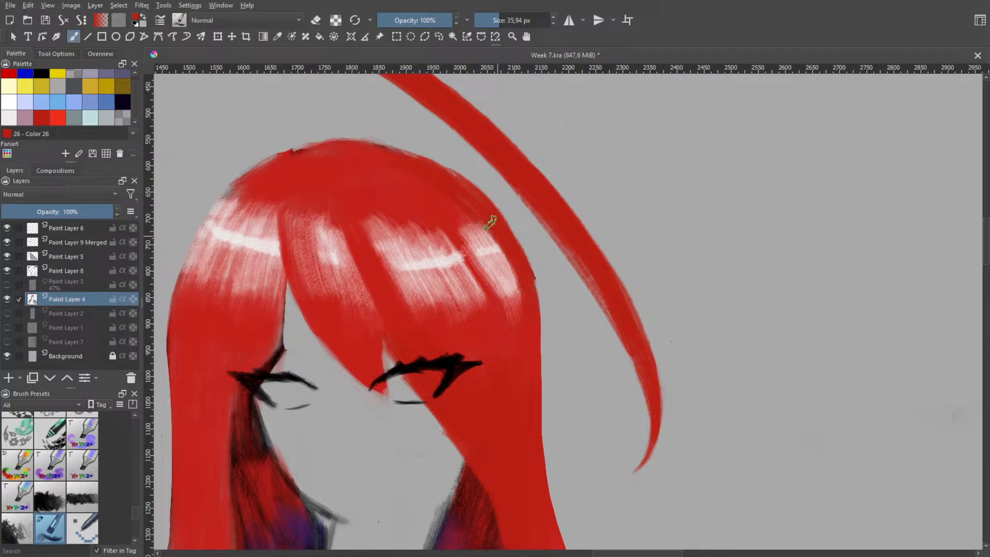
mouse_move(363, 143)
mouse_down()
mouse_move(467, 191)
mouse_move(296, 142)
mouse_move(273, 157)
mouse_up()
key(ctrl+z)
key(ctrl+z)
key(ctrl+z)
mouse_move(332, 148)
mouse_down()
mouse_move(249, 172)
mouse_move(349, 143)
mouse_up()
key(ctrl+z)
key(ctrl+z)
drag(247, 173, 355, 135)
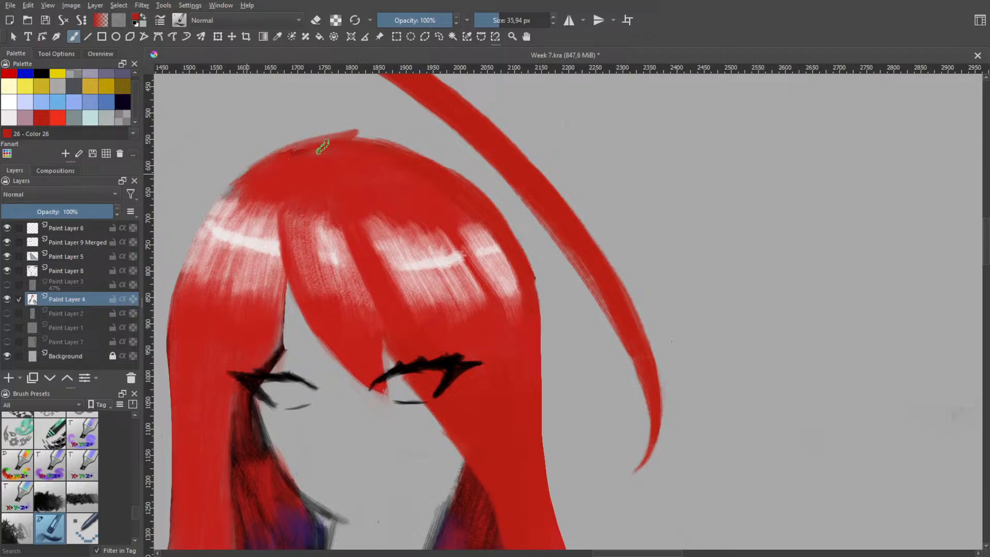
key(ctrl+z)
drag(244, 177, 358, 141)
key(ctrl+z)
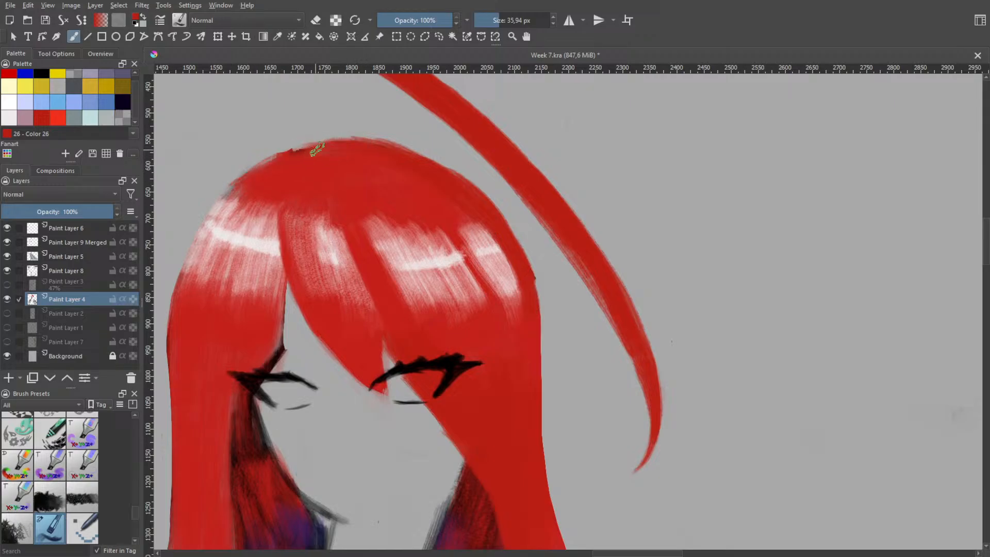
mouse_move(242, 182)
mouse_down()
mouse_move(317, 151)
mouse_move(286, 157)
mouse_move(353, 145)
mouse_up()
mouse_move(270, 166)
mouse_down()
mouse_move(360, 141)
mouse_move(273, 158)
mouse_move(355, 142)
mouse_up()
key(ctrl+z)
key(ctrl+z)
key(ctrl+z)
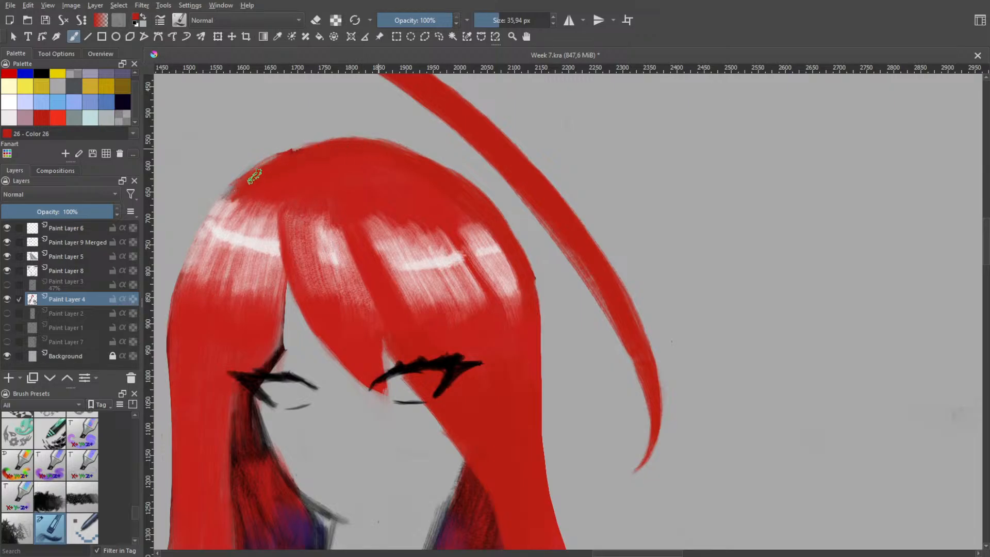
Smooth the crown's slope on the side away from the strand and even the opposite hair edge with red strokes
drag(227, 197, 306, 151)
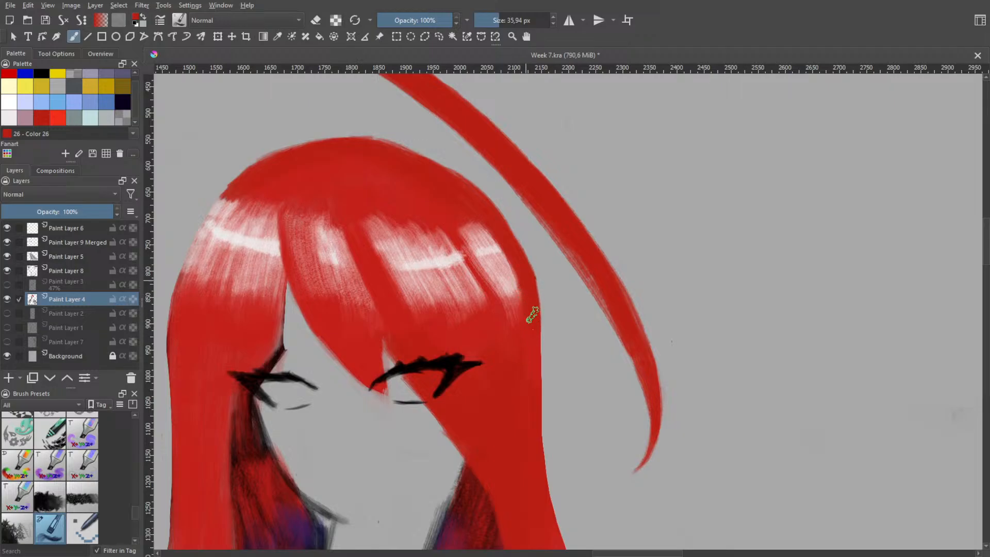
drag(528, 281, 537, 361)
key(space)
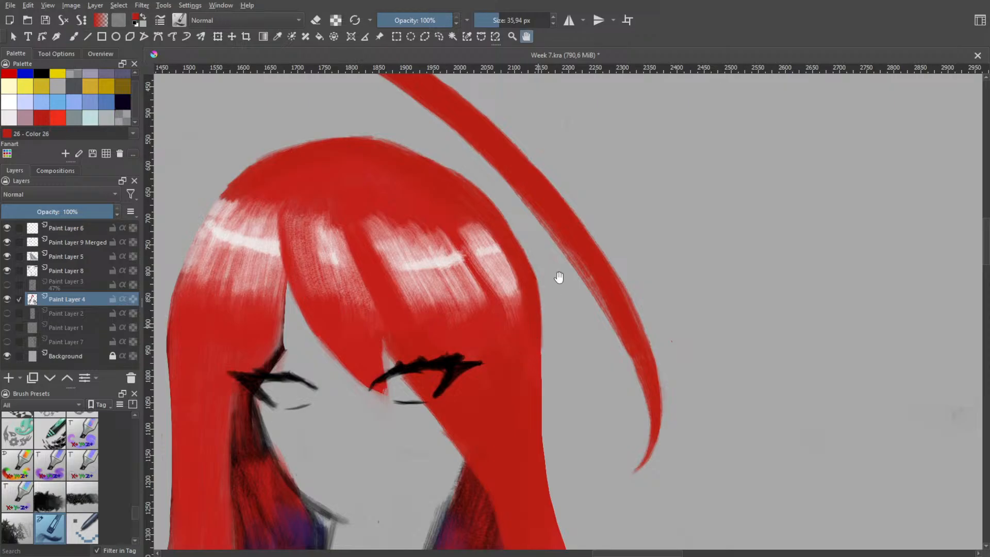
scroll(536, 233, down, 1)
scroll(492, 275, up, 2)
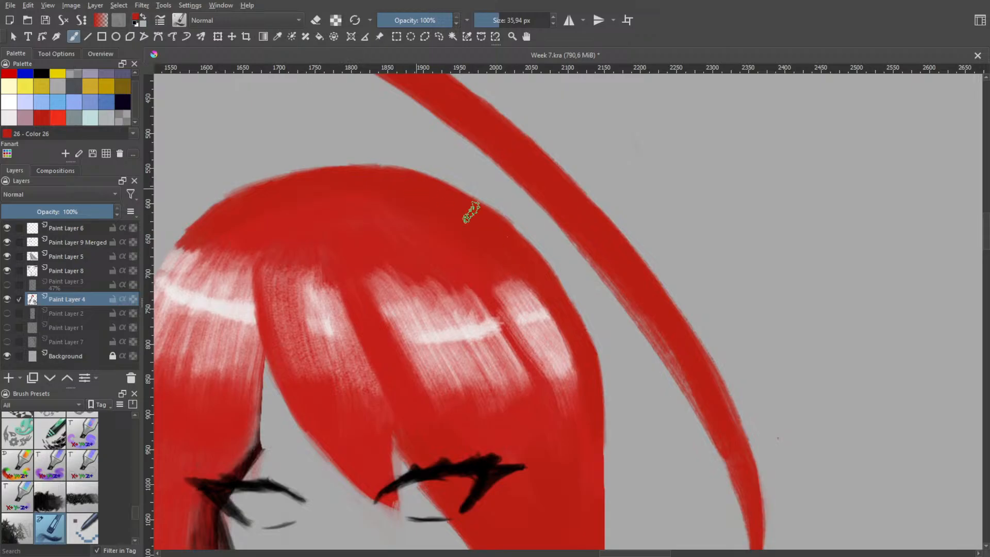
Fill out the crown's curve beneath the loose strand with overlapping red strokes
drag(470, 213, 538, 253)
drag(427, 176, 527, 258)
key(ctrl+z)
drag(410, 178, 516, 230)
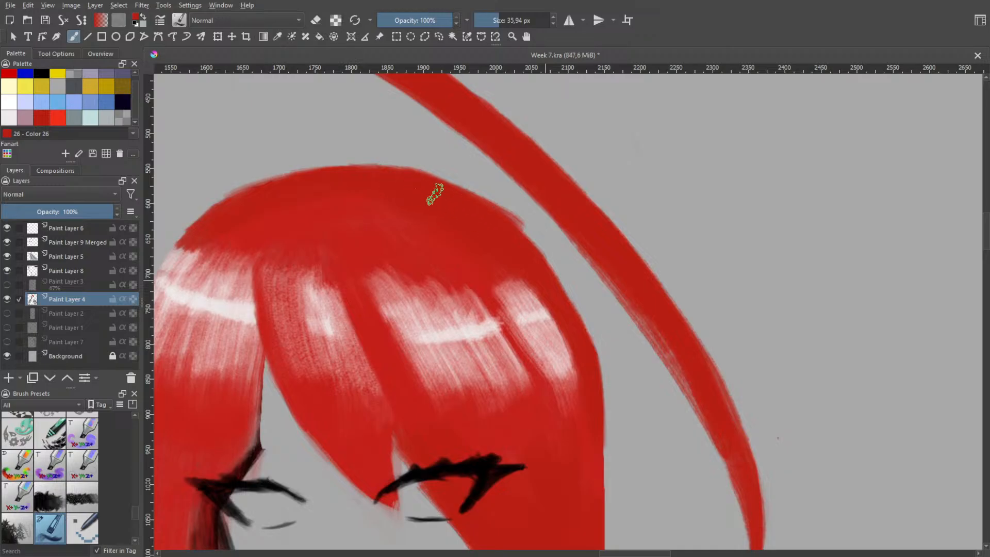
mouse_move(440, 186)
mouse_down()
mouse_move(487, 209)
mouse_move(525, 248)
mouse_up()
key(e)
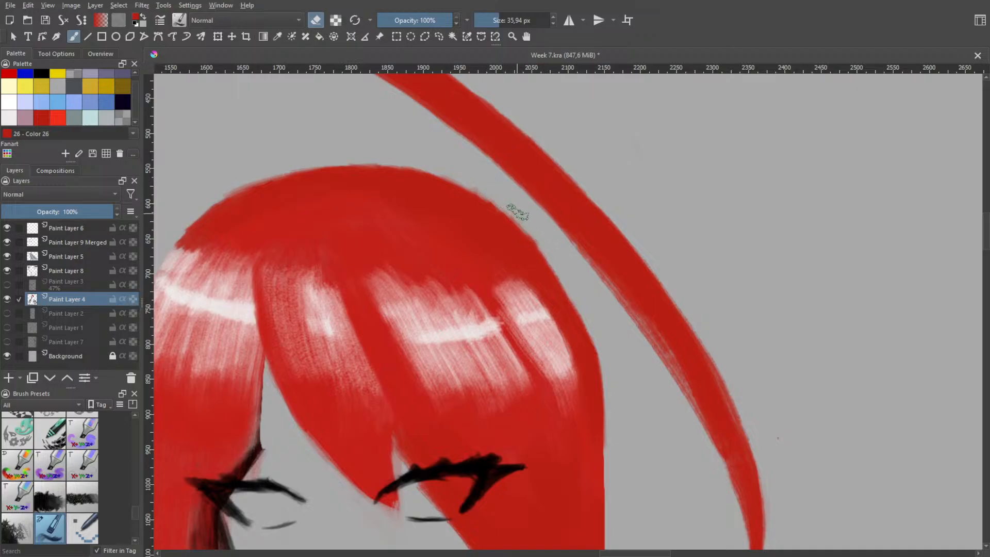
Erase the outer edge of the hair on the loose strand's side, from the highlights down past the eye
scroll(550, 319, down, 3)
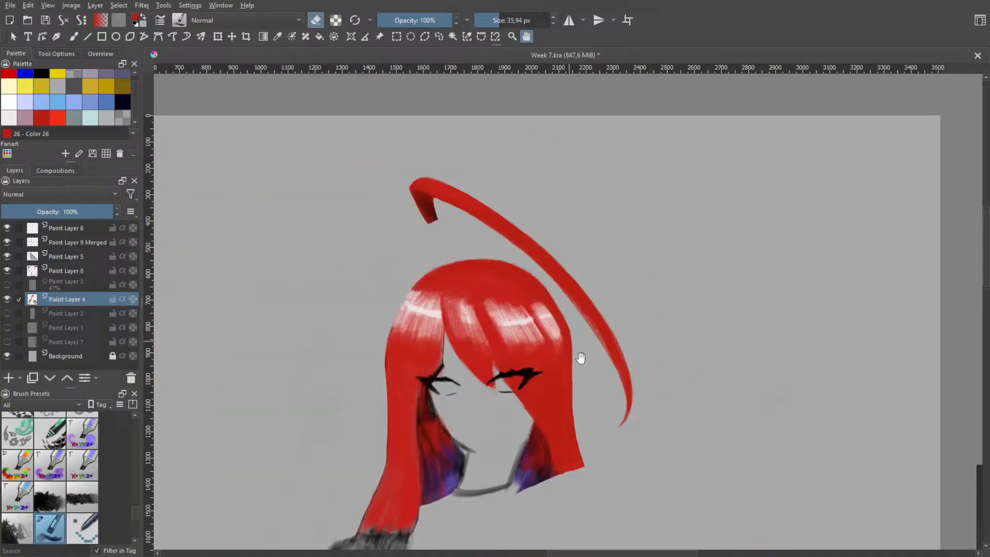
scroll(574, 345, up, 3)
key(e)
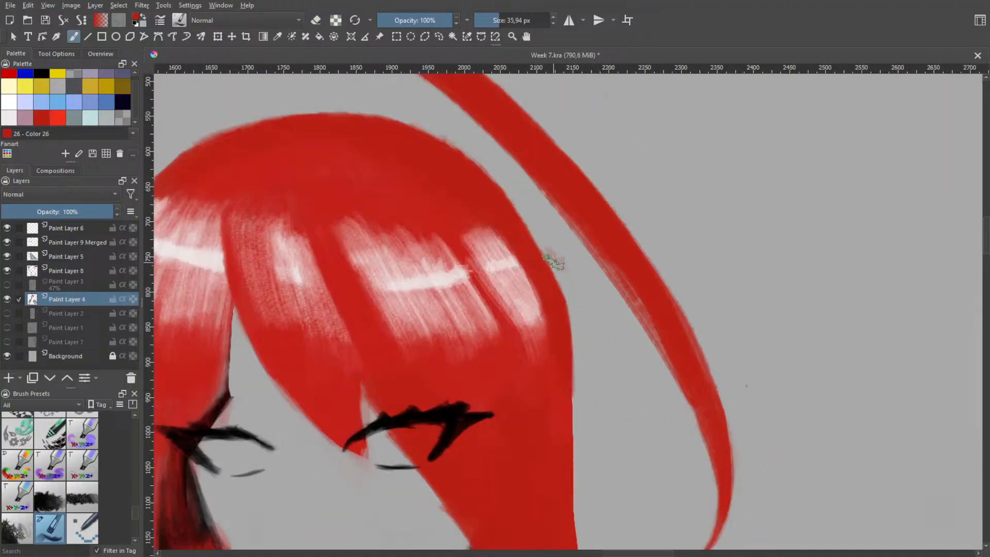
key(e)
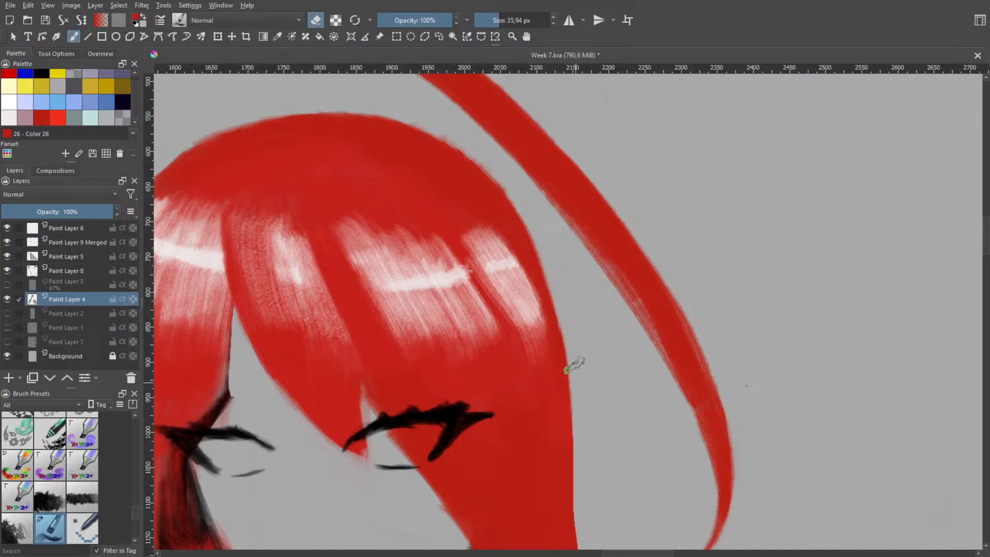
drag(563, 311, 583, 475)
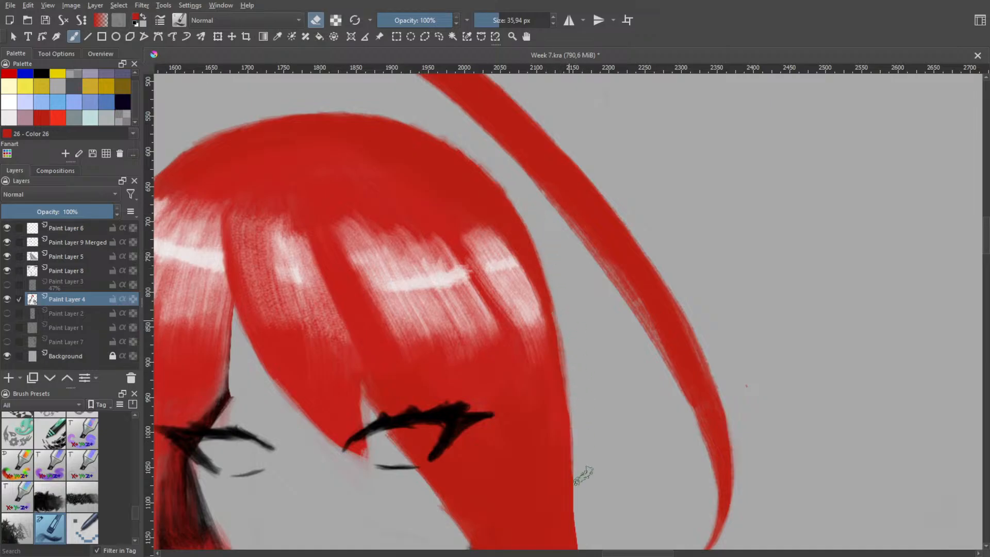
drag(576, 374, 580, 486)
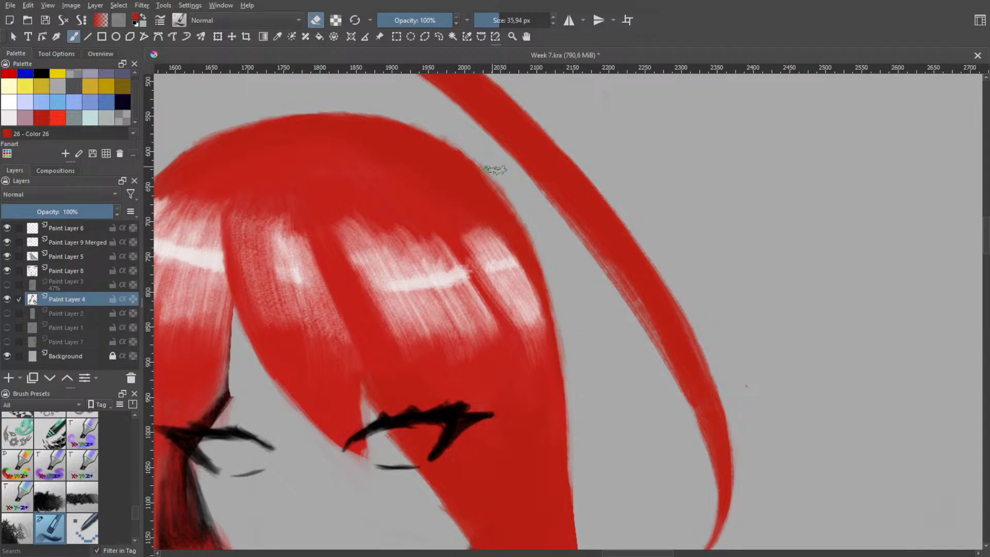
Trim the rounded outline beneath the loose strand with eraser strokes from the crown down past the highlights
drag(446, 139, 503, 190)
key(ctrl+z)
drag(454, 144, 512, 218)
key(ctrl+z)
key(ctrl+z)
key(ctrl+z)
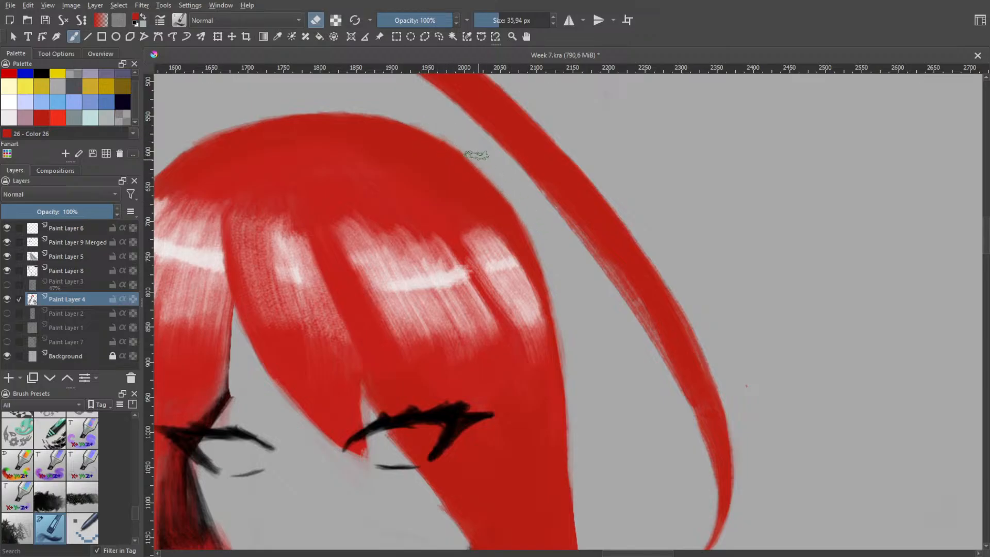
mouse_move(434, 126)
mouse_down()
mouse_move(496, 176)
mouse_move(544, 241)
mouse_up()
drag(493, 183, 563, 282)
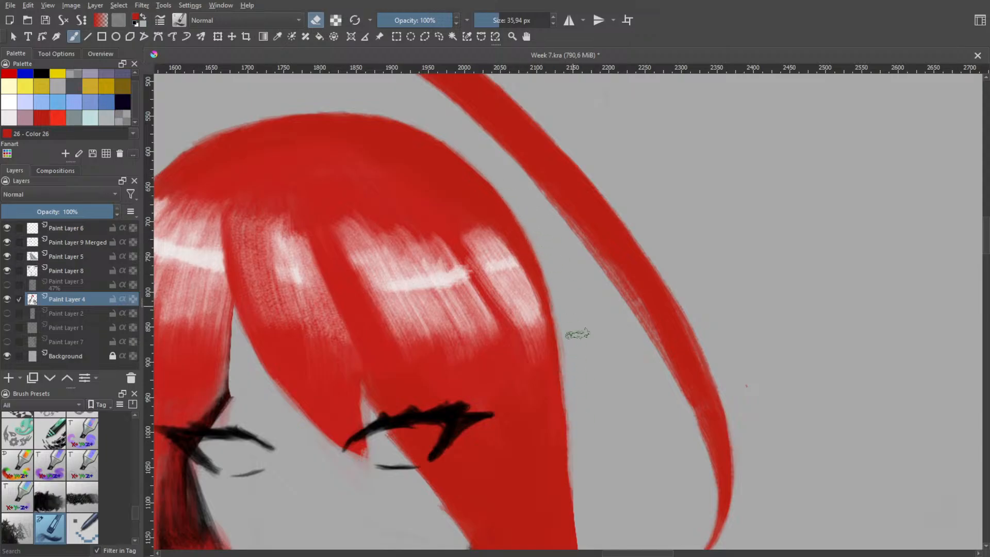
drag(563, 320, 574, 467)
key(ctrl+z)
drag(561, 311, 575, 455)
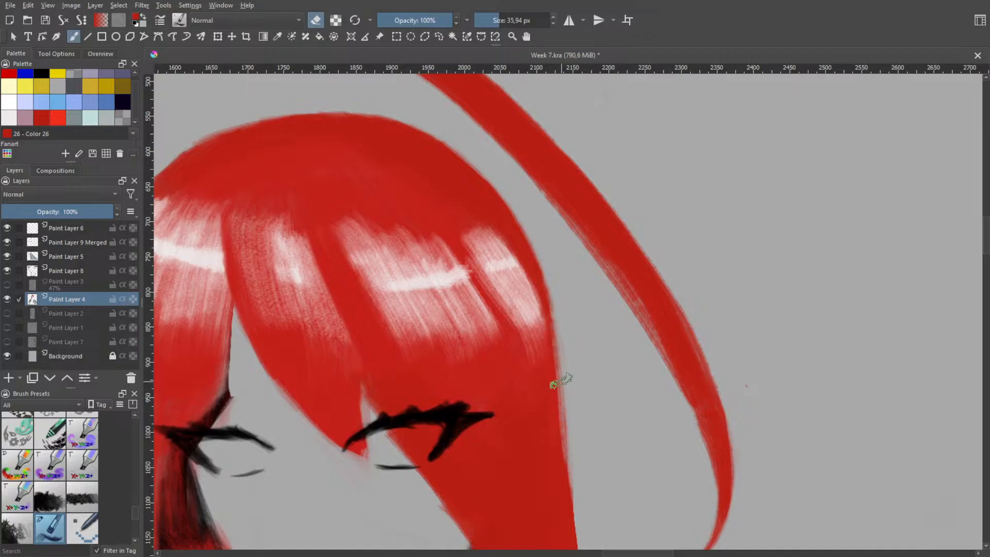
key(ctrl+z)
drag(552, 288, 571, 469)
key(ctrl+z)
Slim the long hair section on the loose strand's side by erasing its outer edge from the highlights downward
drag(559, 319, 573, 469)
drag(551, 296, 574, 497)
key(ctrl+z)
drag(557, 310, 579, 480)
key(ctrl+z)
drag(562, 321, 586, 526)
key(h)
scroll(587, 442, down, 3)
drag(593, 442, 528, 306)
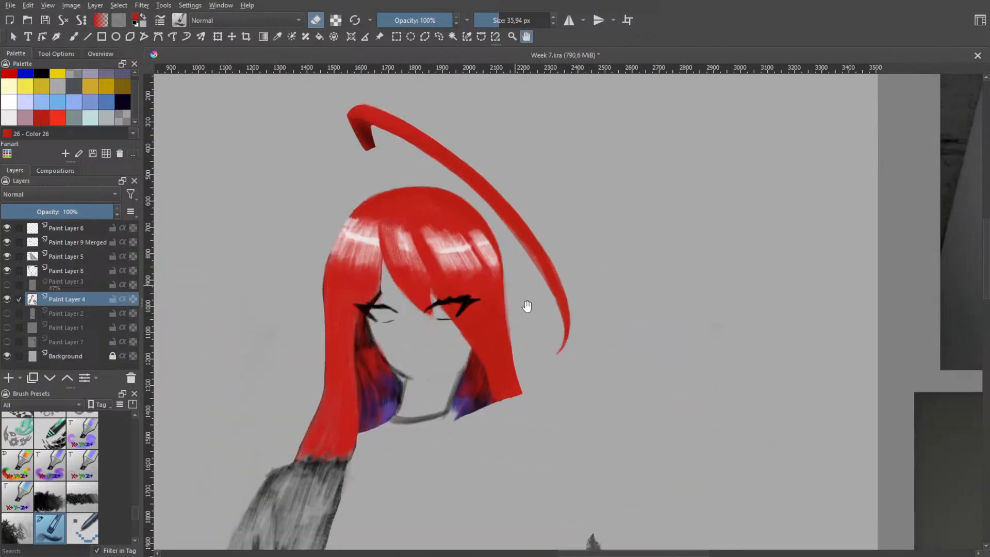
Erase the bumps and excess red along the head's outline from the upper crown to below the outermost highlight
scroll(518, 271, up, 3)
key(b)
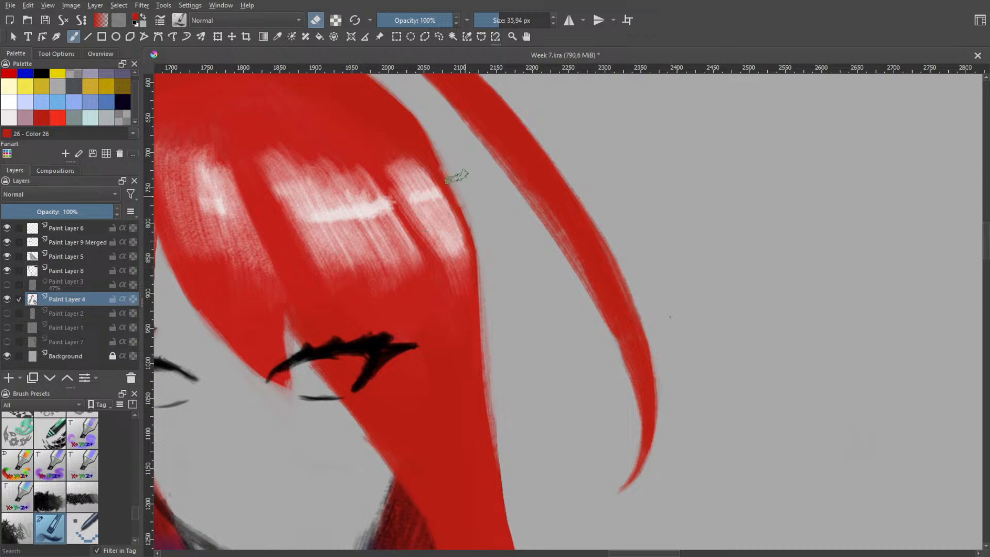
mouse_move(428, 148)
mouse_down()
mouse_move(431, 127)
mouse_move(439, 147)
mouse_move(427, 121)
mouse_move(446, 178)
mouse_move(475, 205)
mouse_move(461, 196)
mouse_move(458, 168)
mouse_move(486, 315)
mouse_move(455, 185)
mouse_up()
mouse_move(480, 265)
mouse_down()
mouse_move(482, 287)
mouse_move(476, 233)
mouse_move(442, 150)
mouse_move(419, 132)
mouse_up()
key(space)
scroll(485, 219, down, 3)
scroll(422, 173, up, 3)
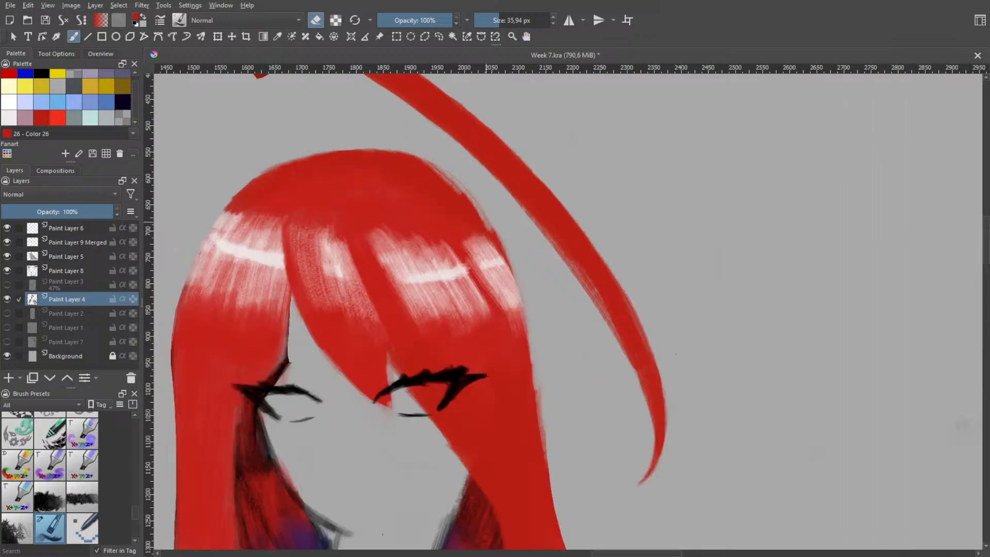
mouse_move(435, 161)
mouse_down()
mouse_move(476, 206)
mouse_move(438, 173)
mouse_move(490, 227)
mouse_move(462, 194)
mouse_move(507, 263)
mouse_up()
mouse_move(470, 202)
mouse_down()
mouse_move(383, 150)
mouse_move(441, 176)
mouse_up()
Lower the top of the crown slightly with an eraser stroke following its curve toward the loose strand's side
mouse_move(375, 150)
mouse_down()
mouse_move(434, 176)
mouse_move(283, 149)
mouse_move(417, 170)
mouse_up()
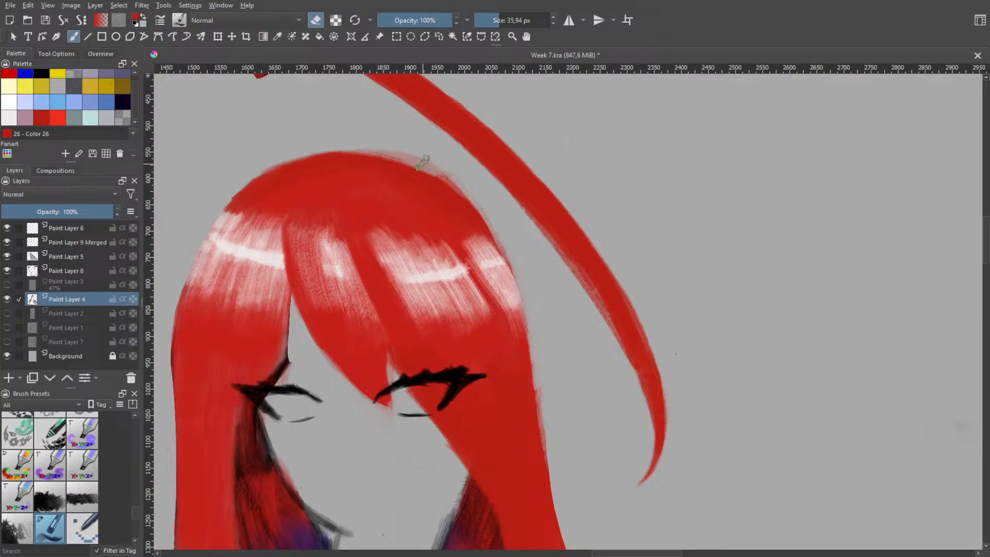
key(ctrl+z)
drag(338, 152, 437, 173)
mouse_move(382, 154)
mouse_down()
mouse_move(451, 186)
mouse_move(340, 142)
mouse_move(441, 194)
mouse_up()
key(ctrl+z)
mouse_move(366, 153)
mouse_down()
mouse_move(443, 185)
mouse_move(380, 146)
mouse_move(478, 198)
mouse_move(421, 164)
mouse_move(455, 193)
mouse_move(339, 152)
mouse_move(255, 157)
mouse_move(410, 163)
mouse_move(363, 147)
mouse_move(354, 146)
mouse_move(465, 191)
mouse_up()
key(ctrl+z)
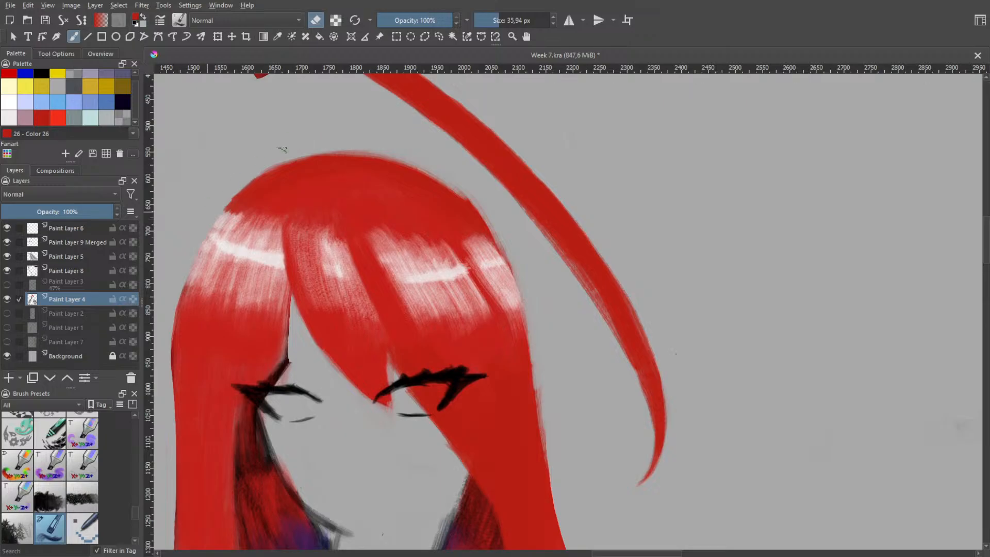
Trim the crown's slope on the side away from the loose strand with an eraser stroke up to the top
mouse_move(269, 161)
mouse_down()
mouse_move(347, 155)
mouse_move(332, 160)
mouse_up()
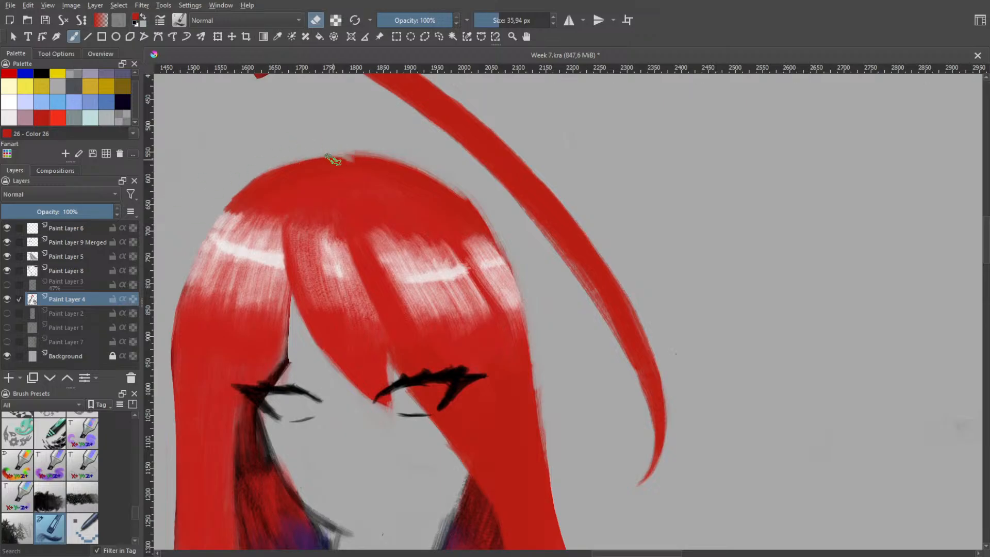
key(ctrl+z)
drag(238, 188, 341, 149)
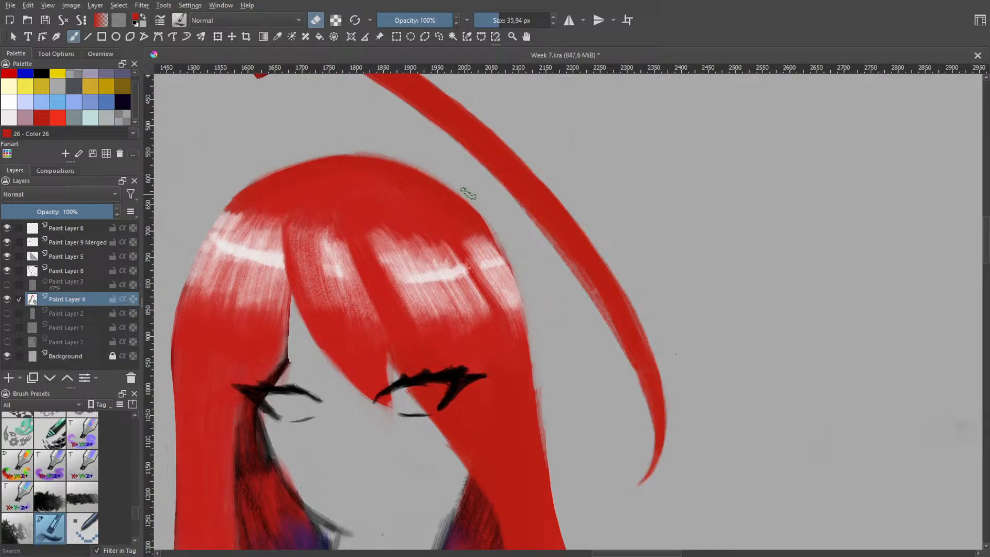
mouse_move(457, 192)
mouse_down()
mouse_move(498, 241)
mouse_move(420, 172)
mouse_move(470, 218)
mouse_up()
key(ctrl+z)
drag(405, 164, 494, 257)
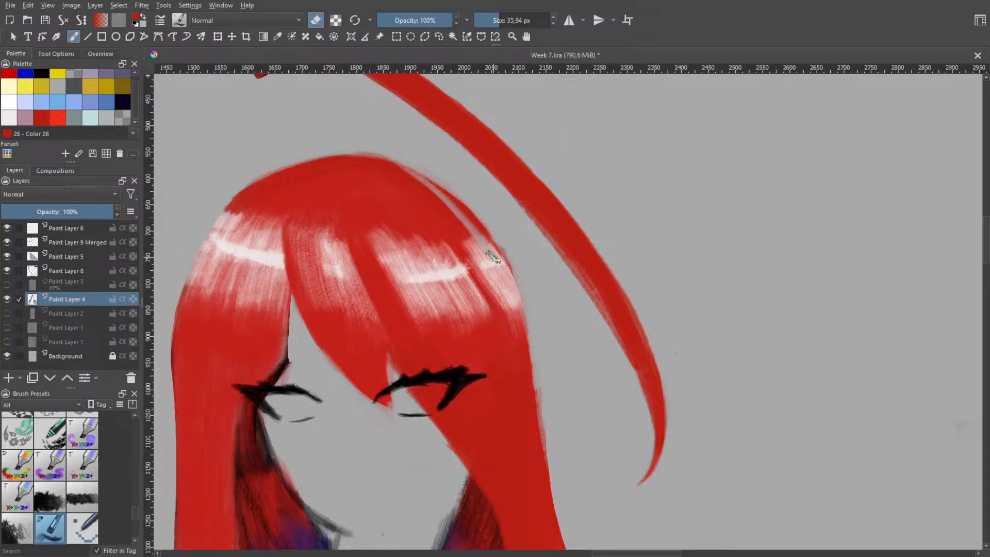
key(ctrl+z)
mouse_move(406, 166)
mouse_down()
mouse_move(457, 207)
mouse_move(503, 260)
mouse_up()
key(ctrl+z)
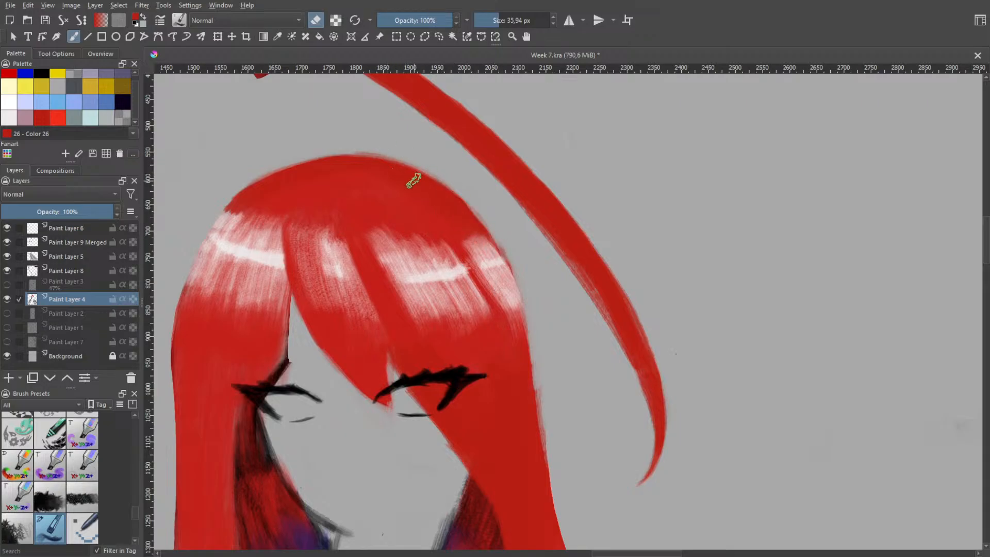
Undo the recent crown trims and erase the head's outline again on the loose strand's side, from the upper crown past the outermost highlight
mouse_move(372, 158)
mouse_down()
mouse_move(516, 276)
mouse_move(448, 191)
mouse_move(516, 279)
mouse_move(495, 235)
mouse_up()
key(ctrl+z)
key(ctrl+z)
key(ctrl+z)
key(ctrl+z)
drag(412, 166, 508, 266)
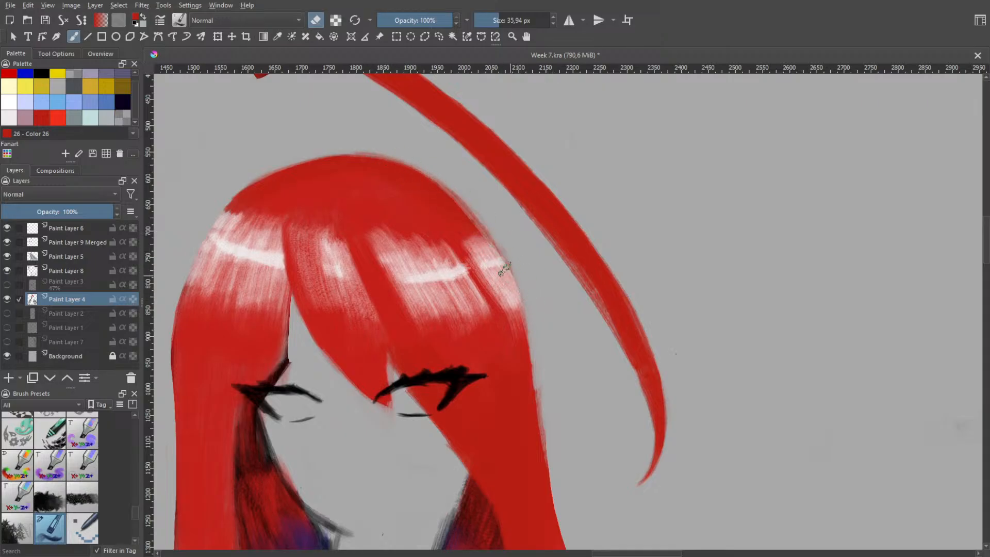
drag(526, 322, 537, 412)
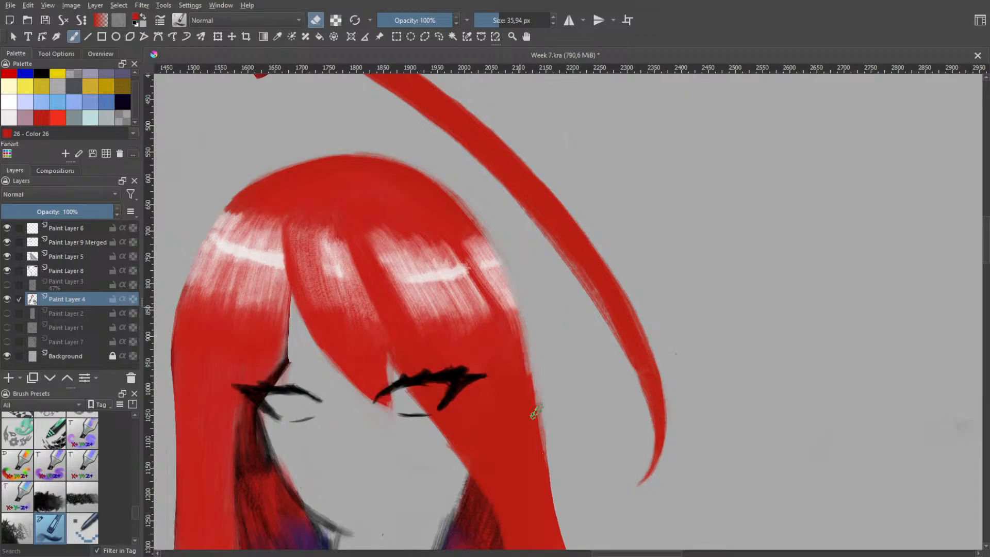
key(ctrl+z)
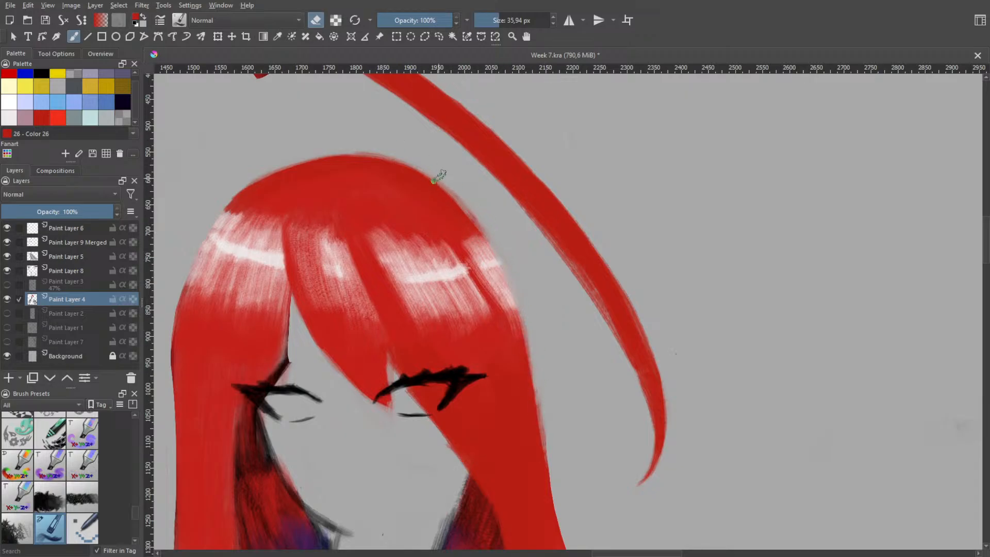
mouse_move(464, 205)
mouse_down()
mouse_move(287, 148)
mouse_move(427, 186)
mouse_move(393, 172)
mouse_move(370, 128)
mouse_move(332, 131)
mouse_move(340, 144)
mouse_move(397, 158)
mouse_move(243, 178)
mouse_move(329, 151)
mouse_move(192, 226)
mouse_move(310, 158)
mouse_move(174, 256)
mouse_move(293, 167)
mouse_up()
scroll(281, 267, down, 3)
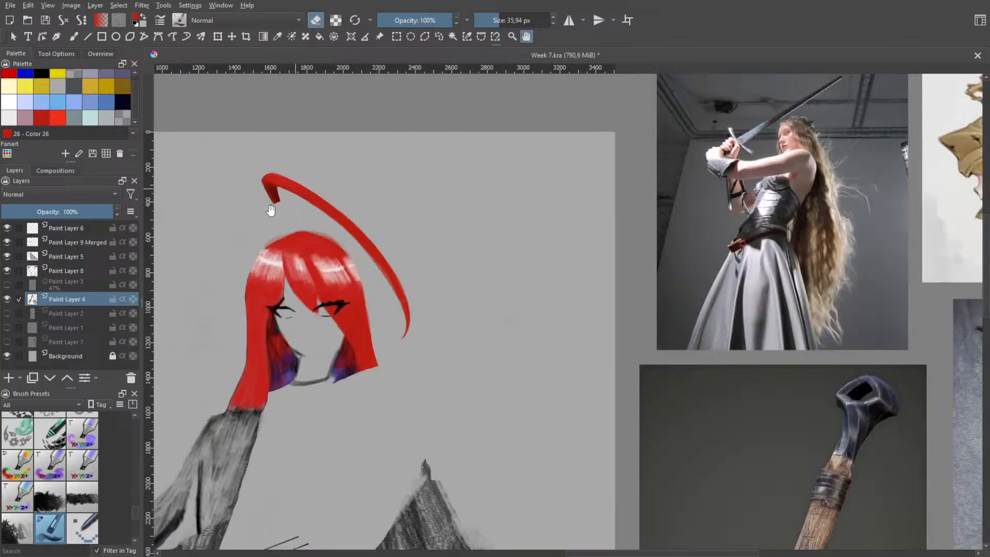
Try to slim the long hair section away from the loose strand by erasing its outer edge from the highlights to near its lower end
scroll(271, 210, up, 4)
key(b)
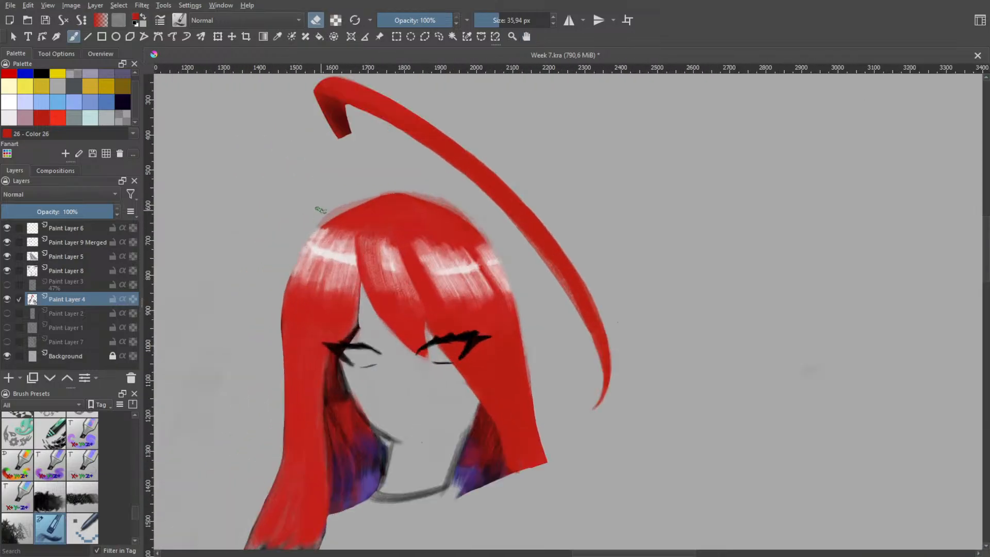
mouse_move(324, 222)
mouse_down()
mouse_move(274, 330)
mouse_move(279, 319)
mouse_move(283, 347)
mouse_up()
mouse_move(282, 347)
mouse_down()
mouse_move(300, 244)
mouse_move(285, 266)
mouse_move(282, 380)
mouse_move(297, 245)
mouse_up()
mouse_move(285, 388)
mouse_down()
mouse_move(280, 491)
mouse_move(256, 486)
mouse_up()
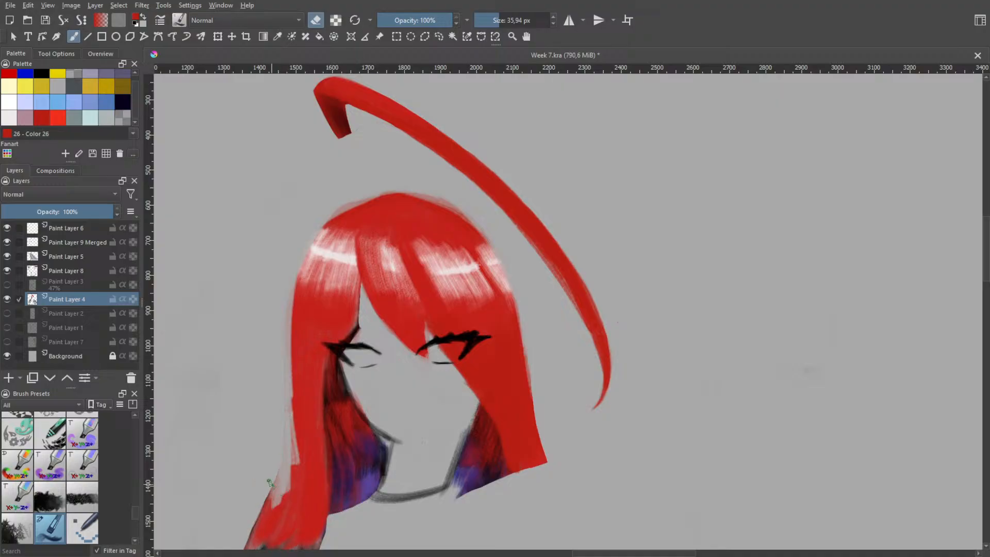
Try to carve a smooth inward curve into that long section's outer edge, from eye level down past the chin
scroll(406, 420, down, 1)
mouse_move(354, 382)
mouse_down()
mouse_move(385, 252)
mouse_move(404, 392)
mouse_up()
scroll(320, 284, up, 3)
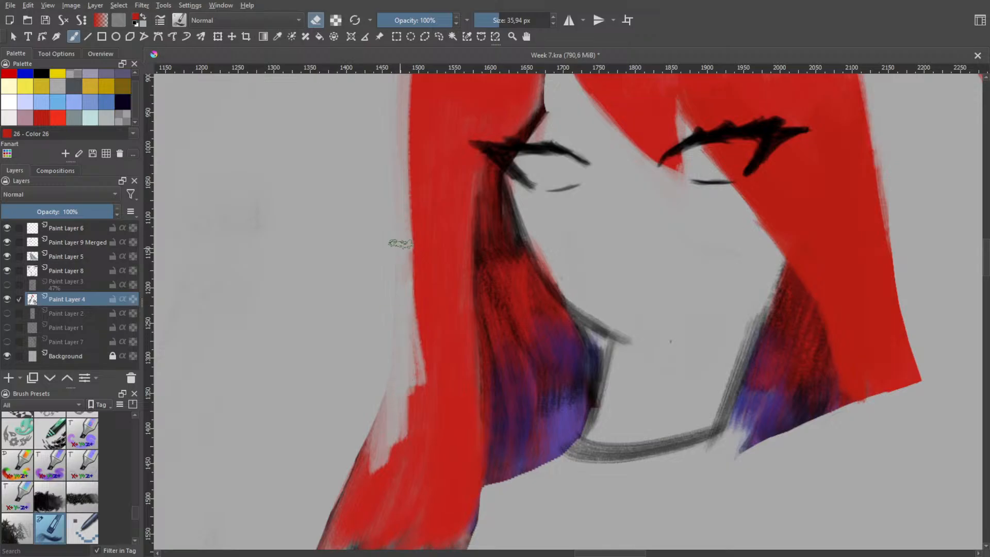
mouse_move(401, 243)
mouse_down()
mouse_move(408, 375)
mouse_move(405, 255)
mouse_move(405, 406)
mouse_move(402, 236)
mouse_move(388, 435)
mouse_up()
key(ctrl+z)
drag(402, 330, 344, 505)
mouse_move(401, 361)
mouse_down()
mouse_move(316, 529)
mouse_move(400, 406)
mouse_move(345, 514)
mouse_move(414, 360)
mouse_move(378, 464)
mouse_up()
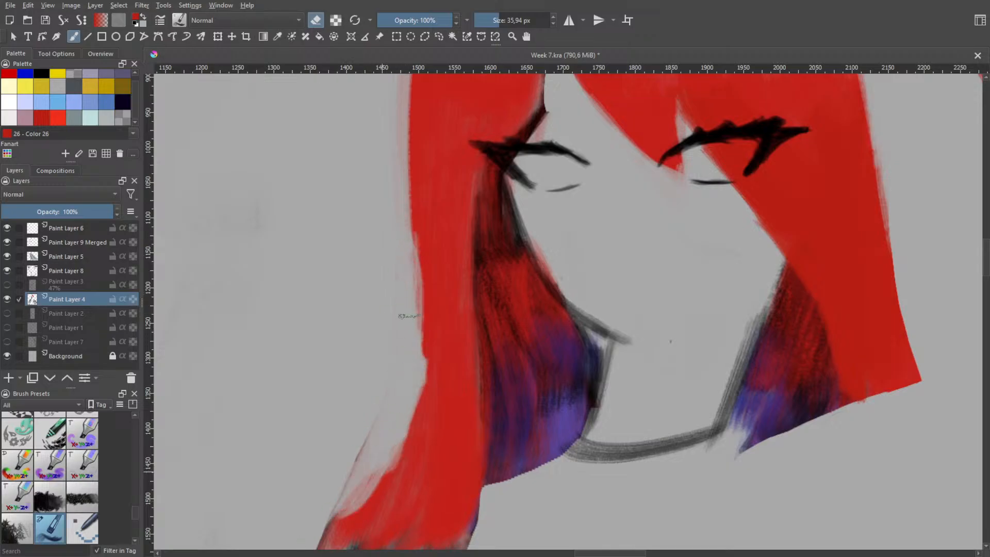
drag(410, 316, 403, 358)
mouse_move(401, 255)
mouse_down()
mouse_move(403, 340)
mouse_move(354, 503)
mouse_up()
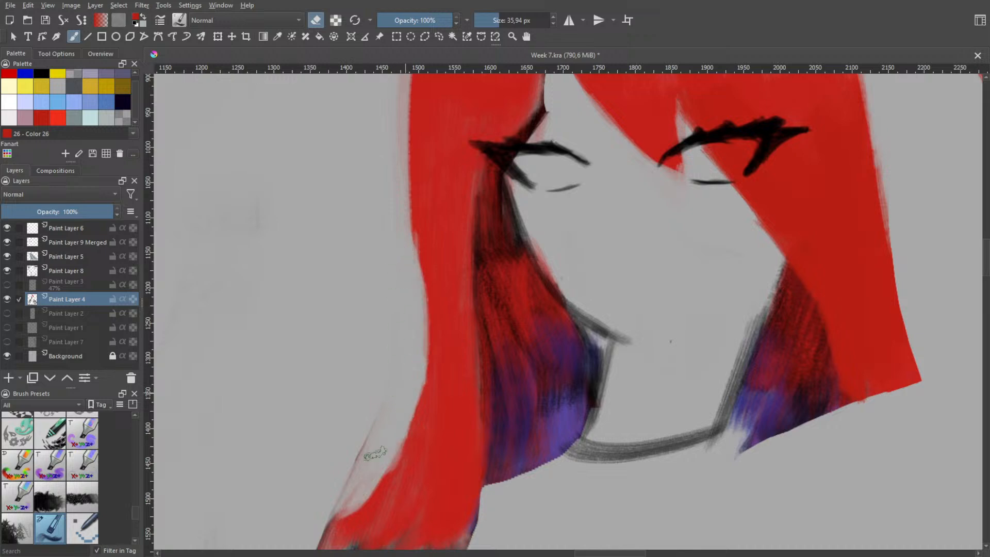
Try to erase the leftover red outside the long section's lower curve, down to the grey painted area
key(space)
scroll(349, 426, down, 2)
drag(367, 363, 364, 265)
key(space)
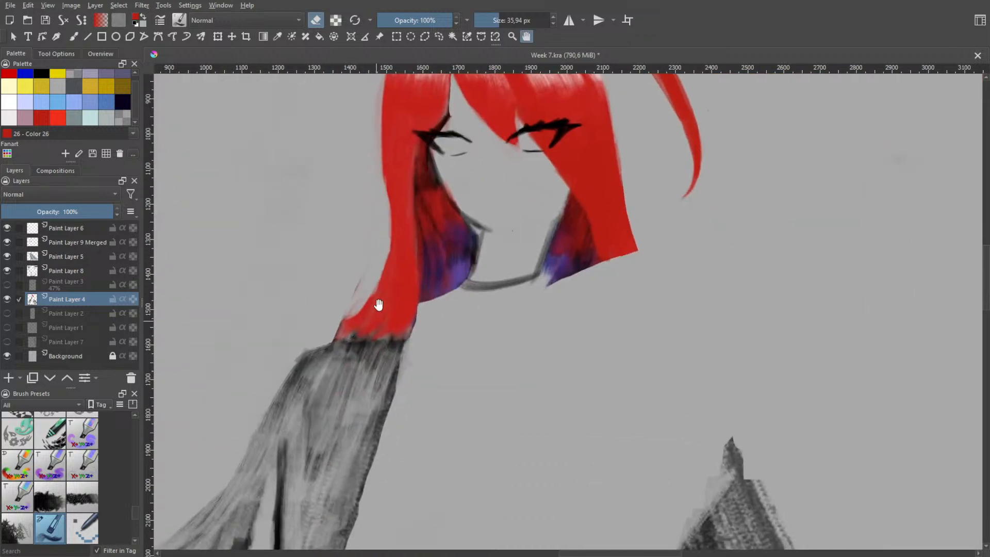
scroll(379, 304, up, 2)
drag(384, 211, 305, 356)
mouse_move(382, 232)
mouse_down()
mouse_move(294, 382)
mouse_move(309, 356)
mouse_up()
drag(407, 183, 325, 325)
key(ctrl+z)
drag(388, 164, 325, 338)
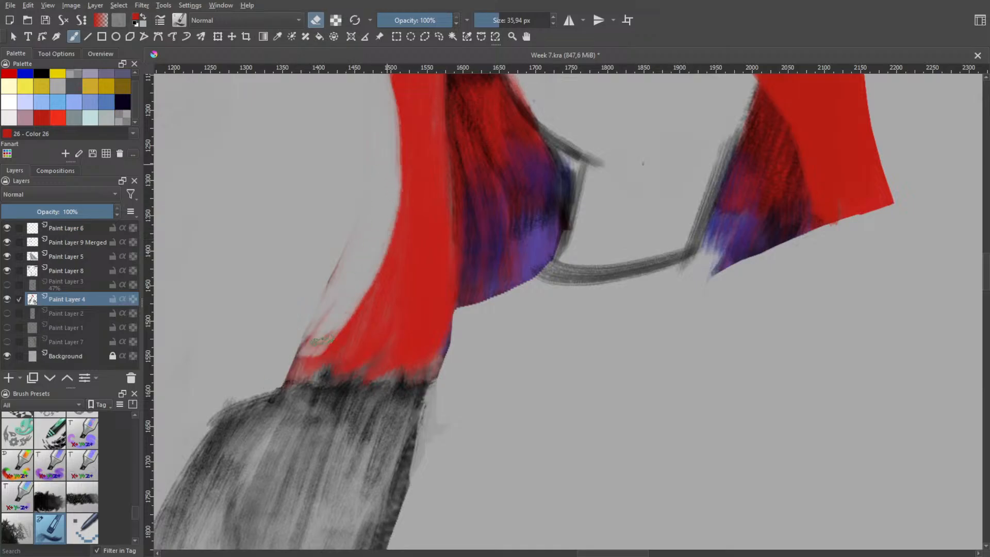
mouse_move(378, 208)
mouse_down()
mouse_move(288, 382)
mouse_move(346, 239)
mouse_up()
Undo the eraser strokes that slimmed the long hair section away from the loose strand
key(h)
scroll(329, 324, down, 4)
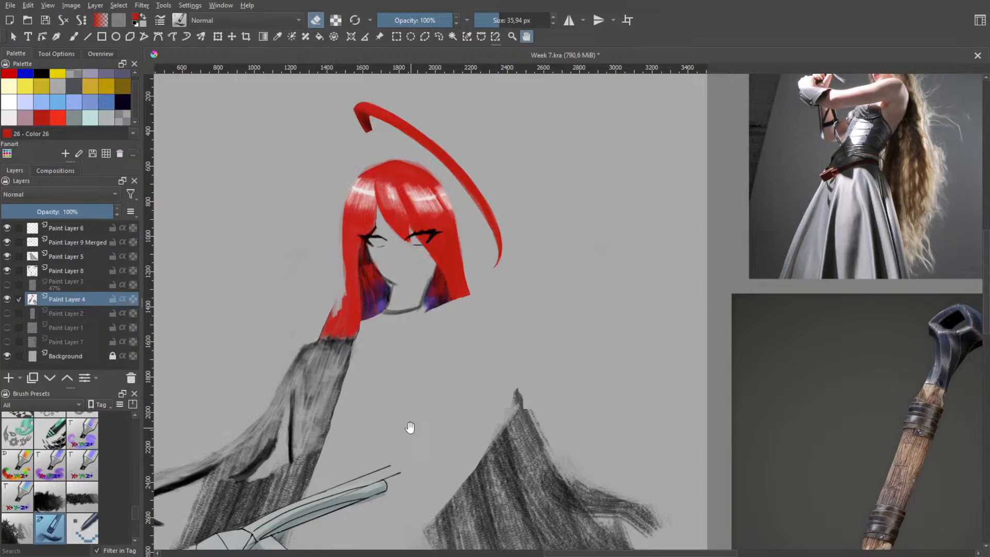
key(ctrl+z)
key(ctrl+z)
key(ctrl+z)
key(ctrl+z)
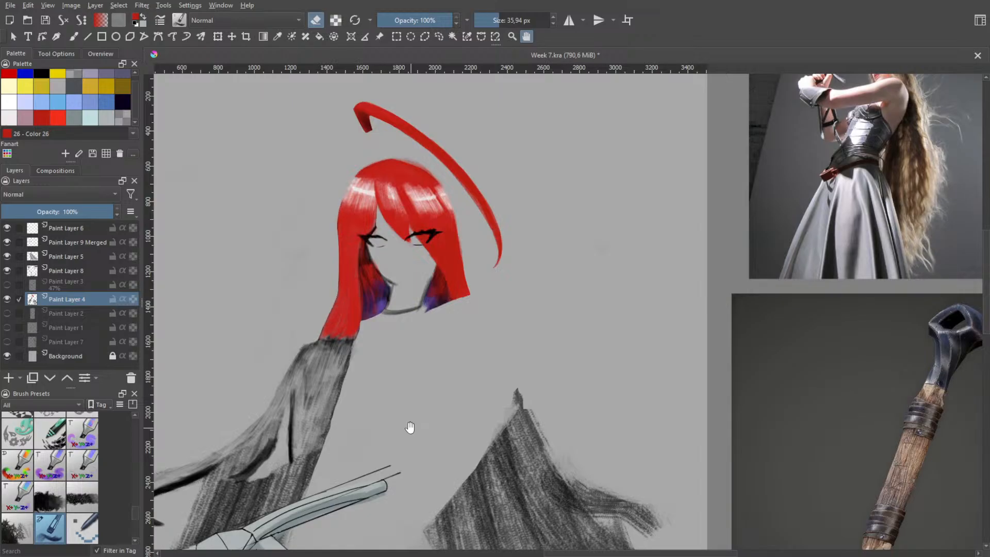
key(ctrl+z)
key(ctrl+z)
Try narrowing the same long section again from the highlights to the grey area, and undo those strokes
drag(342, 201, 340, 310)
drag(342, 263, 324, 329)
drag(345, 287, 324, 333)
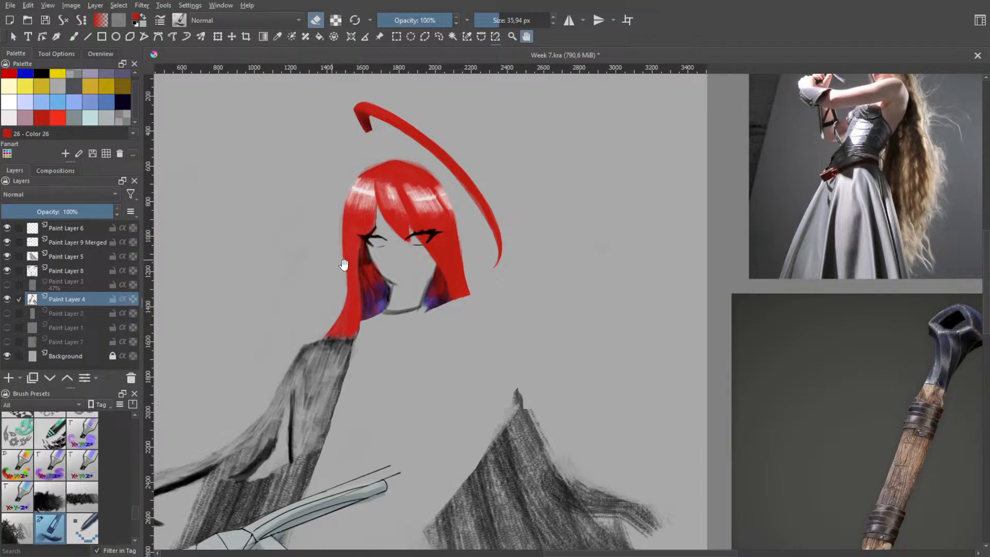
scroll(340, 266, up, 3)
key(ctrl+z)
key(ctrl+z)
key(ctrl+z)
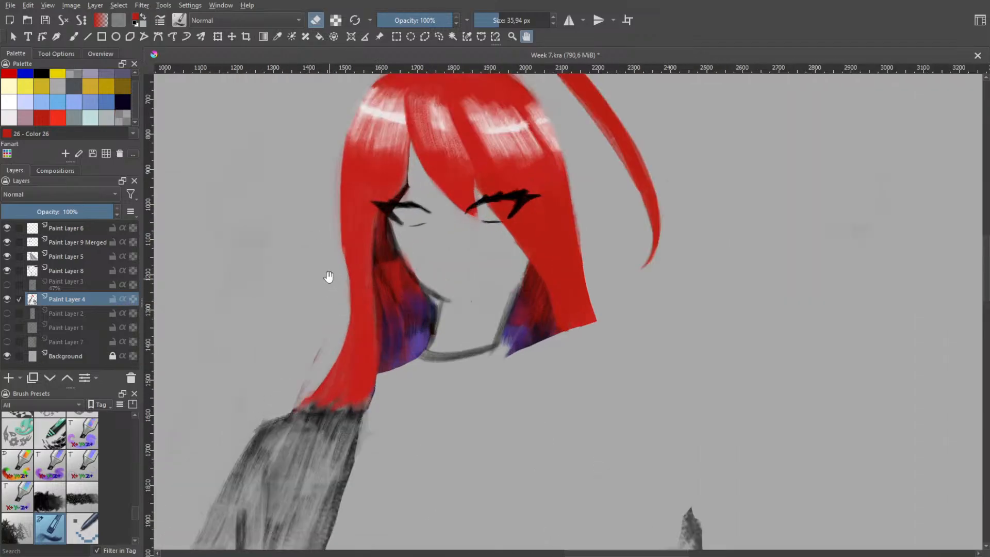
Try erasing the long section's outer edge between eye level and the grey area, and undo back to its full width
drag(347, 258, 319, 374)
drag(346, 276, 310, 382)
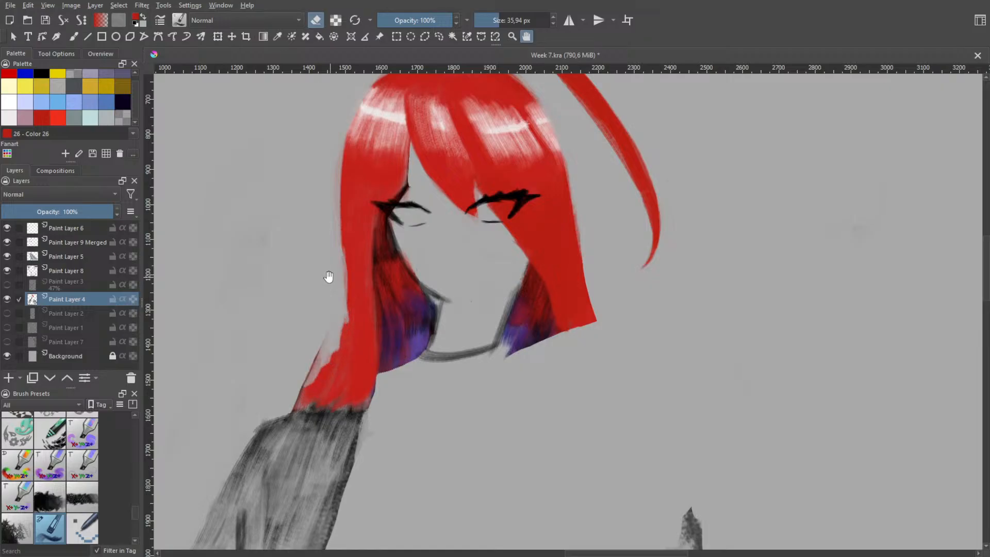
mouse_move(345, 250)
mouse_down()
mouse_move(315, 381)
mouse_move(342, 325)
mouse_up()
key(ctrl+z)
key(ctrl+z)
key(ctrl+z)
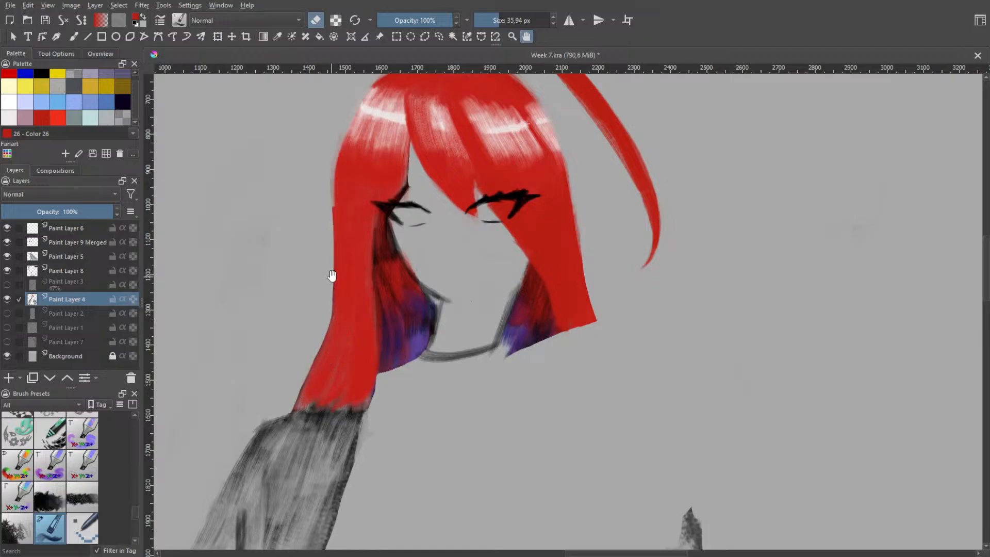
Erase a strip along the long section's outer edge from just below the highlights to chin level
drag(338, 139, 343, 324)
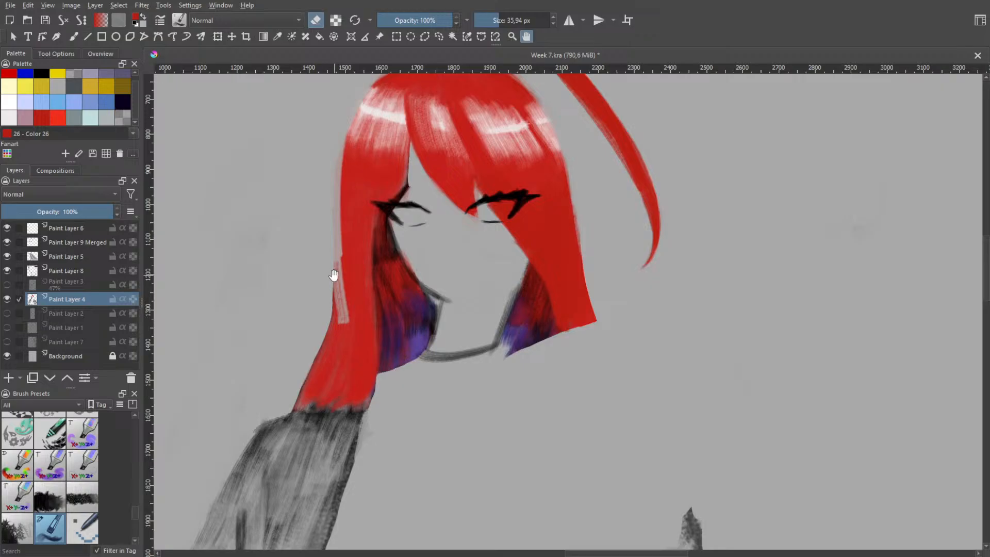
key(ctrl+z)
key(b)
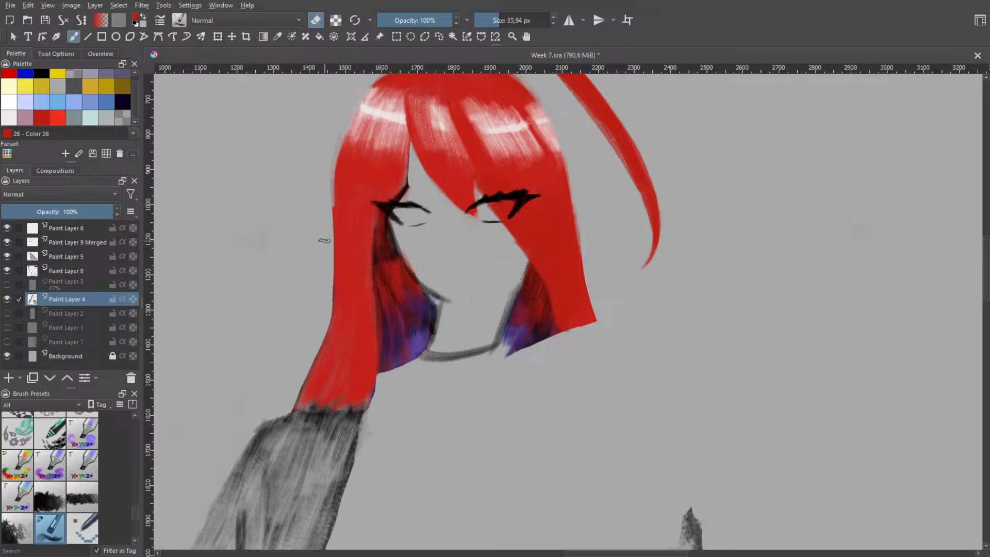
drag(338, 136, 344, 323)
mouse_move(323, 245)
mouse_down()
mouse_move(335, 353)
mouse_move(325, 366)
mouse_move(341, 327)
mouse_up()
drag(338, 258, 344, 318)
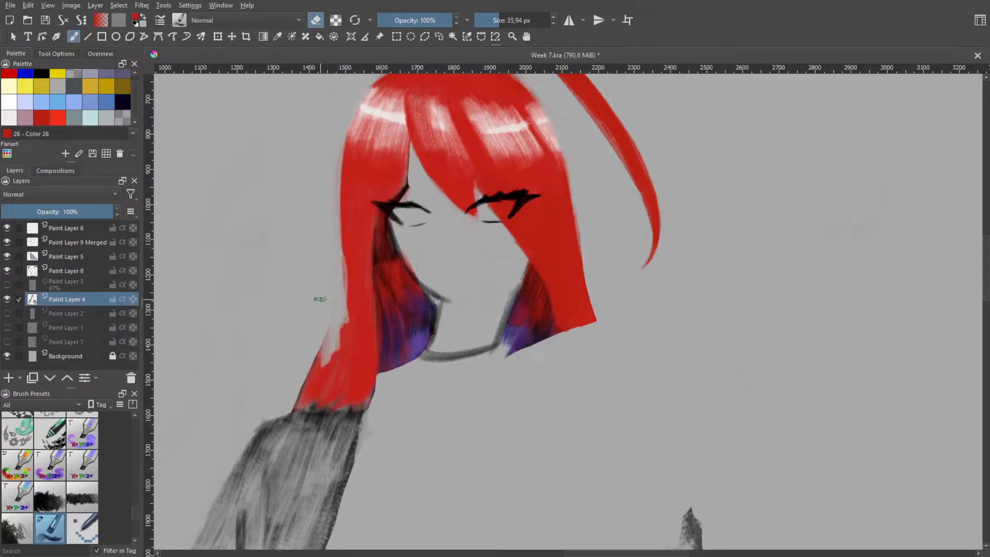
Undo the extra eraser strokes on the long section, keeping only the strip erased from the highlights to chin level
key(ctrl+z)
key(ctrl+z)
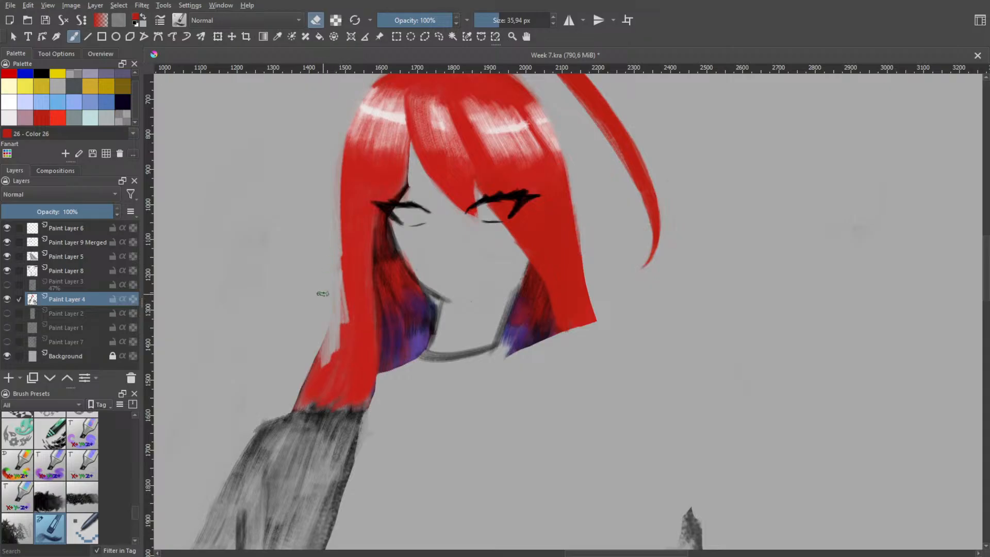
drag(334, 246, 339, 274)
key(ctrl+z)
key(ctrl+z)
key(ctrl+z)
key(ctrl+z)
key(ctrl+z)
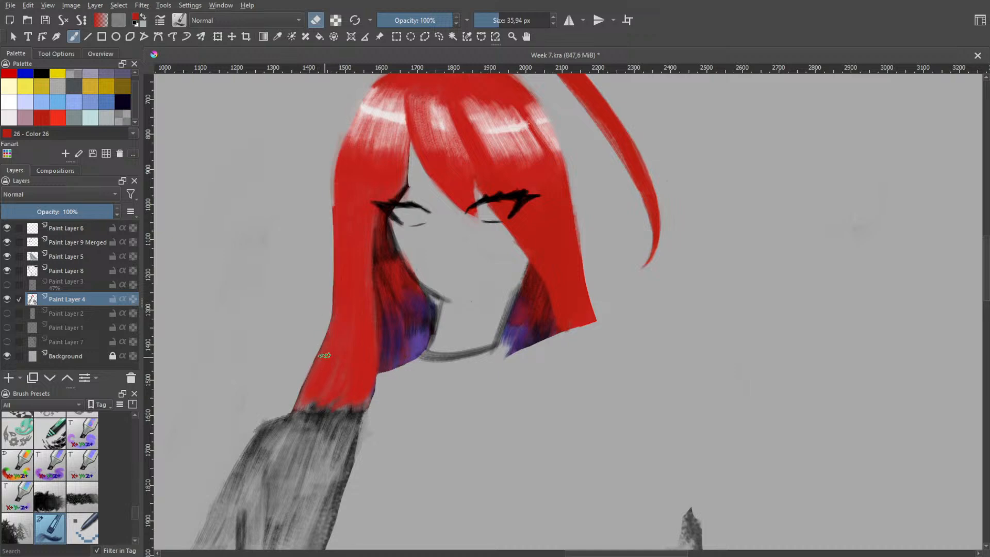
key(ctrl+shift+z)
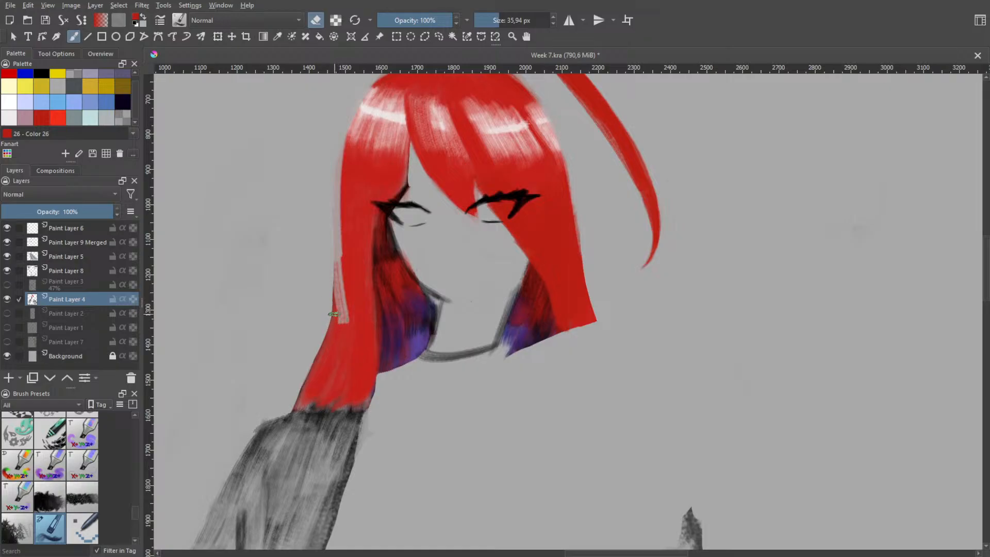
right_click(354, 283)
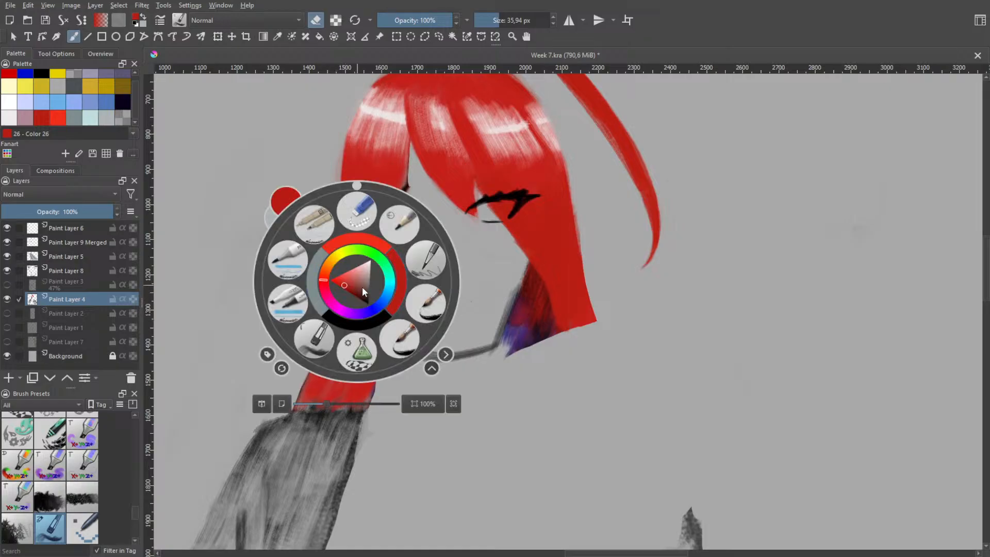
right_click(362, 288)
key(e)
mouse_move(340, 323)
mouse_down()
mouse_move(354, 253)
mouse_move(349, 301)
mouse_move(346, 266)
mouse_move(333, 308)
mouse_up()
key(e)
key(ctrl+z)
Erase the notch and leftover red at chin level so the long section's outer edge flows into its lower slope
drag(336, 240, 315, 353)
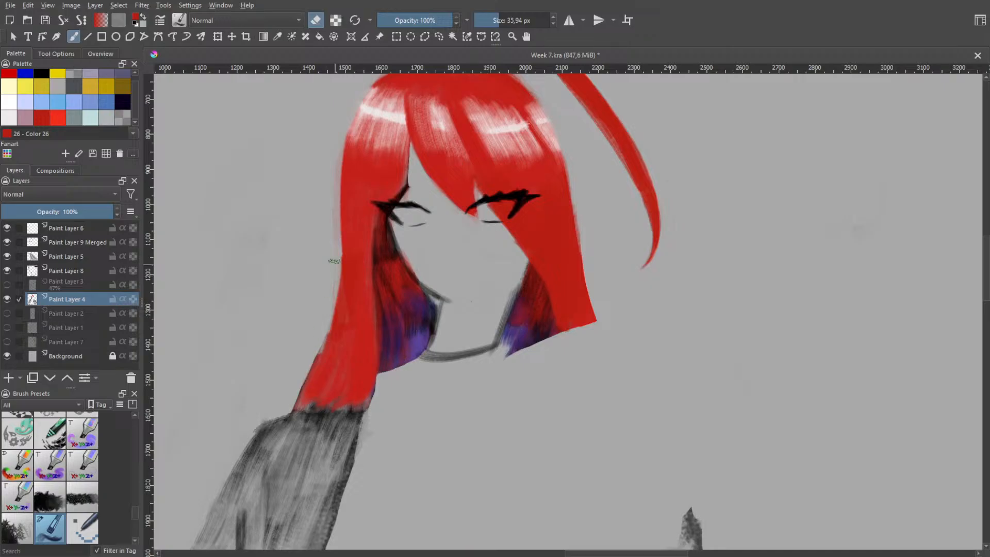
drag(336, 258, 337, 277)
drag(342, 269, 330, 306)
key(ctrl+z)
drag(338, 252, 324, 319)
drag(337, 281, 324, 335)
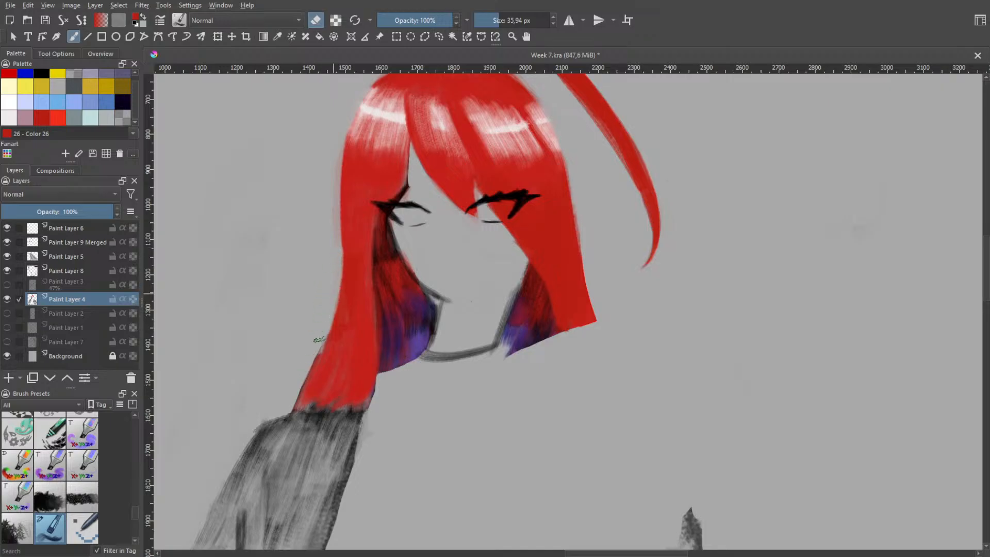
drag(335, 300, 311, 356)
Slim the long section's lower end above the grey area and clean the faint red fringe up to eye level with the eraser
drag(338, 249, 329, 332)
key(ctrl+z)
mouse_move(330, 311)
mouse_down()
mouse_move(303, 379)
mouse_move(329, 325)
mouse_move(332, 291)
mouse_move(305, 376)
mouse_up()
key(ctrl+z)
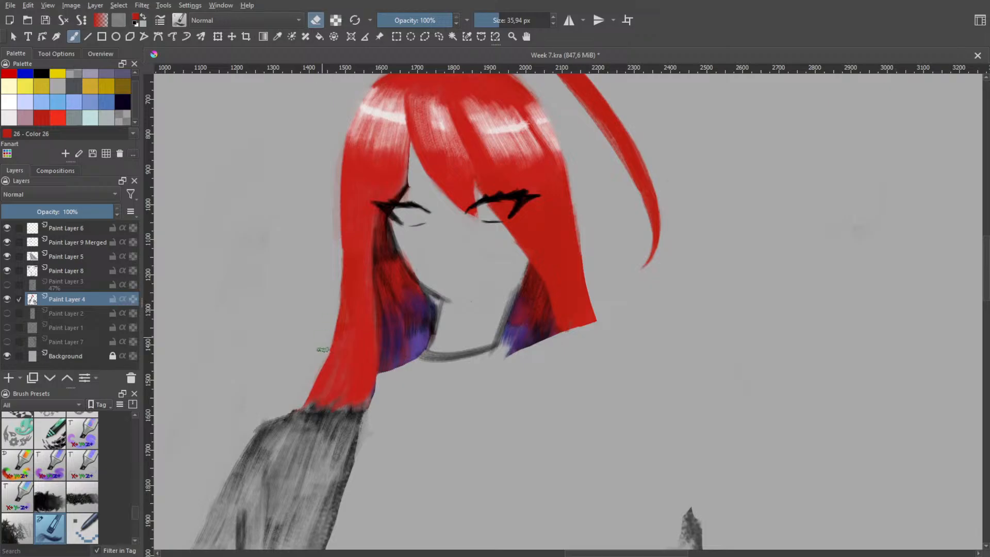
drag(305, 400, 324, 321)
drag(336, 237, 333, 256)
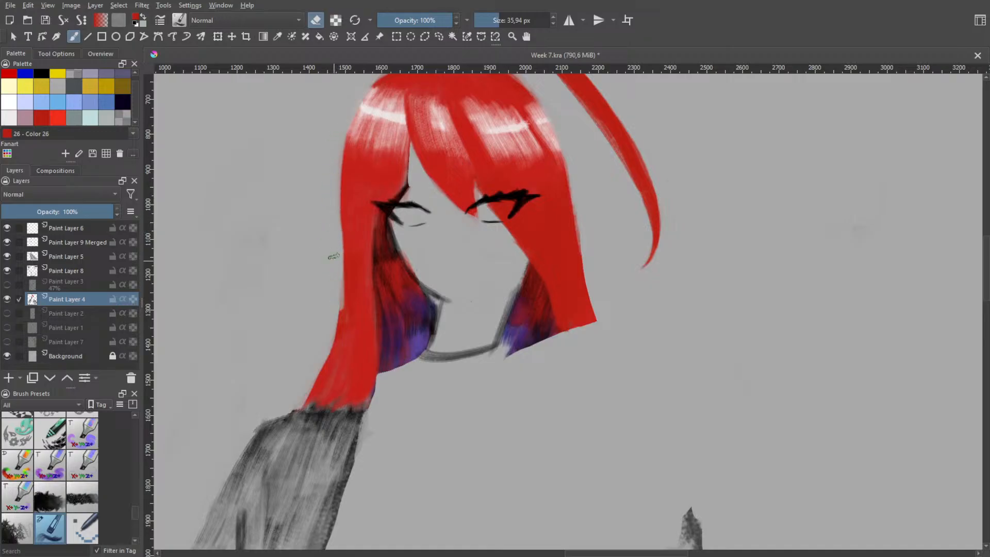
key(ctrl+z)
mouse_move(329, 335)
mouse_down()
mouse_move(294, 415)
mouse_move(325, 338)
mouse_move(309, 398)
mouse_up()
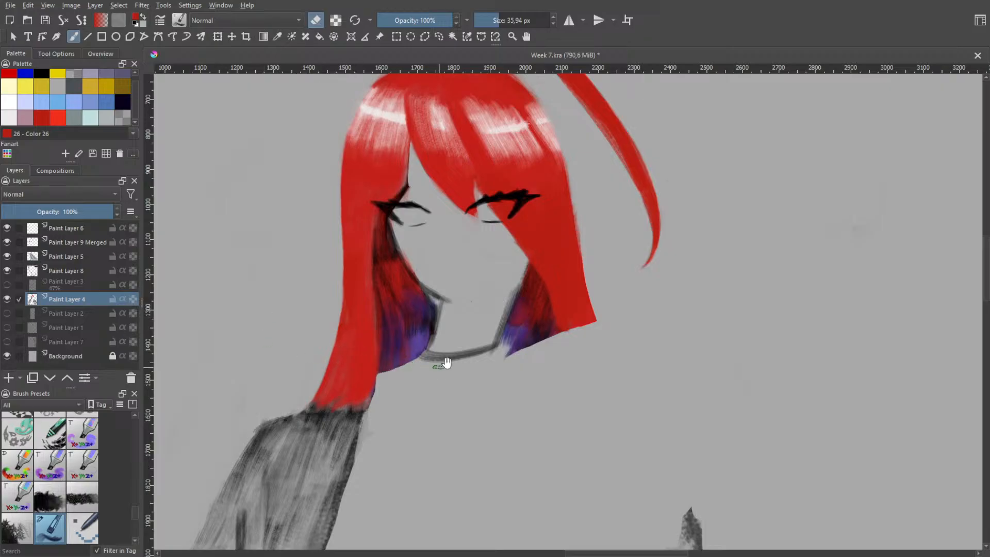
Lower and round the peak of the crown with eraser strokes, smoothing its slope toward the loose strand's side
scroll(447, 364, down, 5)
scroll(463, 239, up, 4)
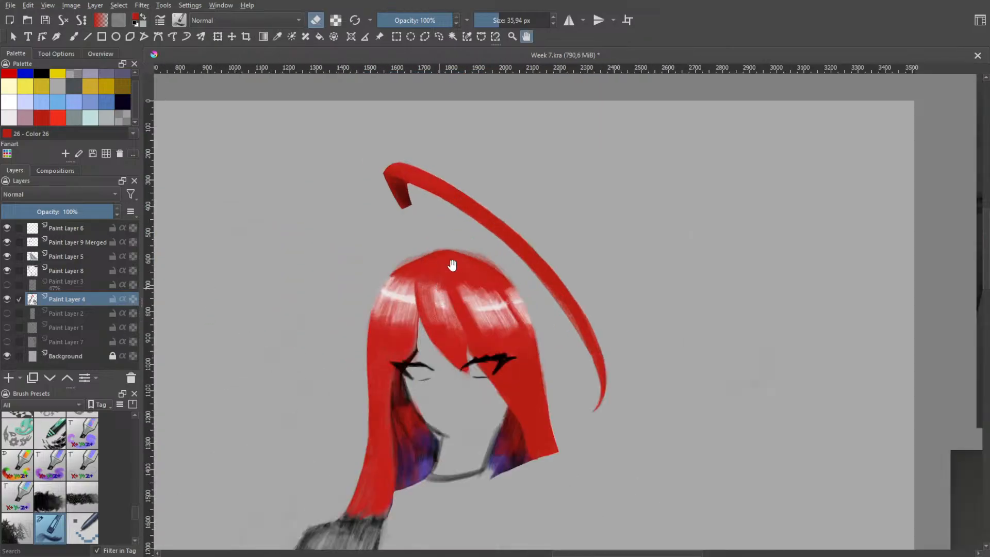
key(b)
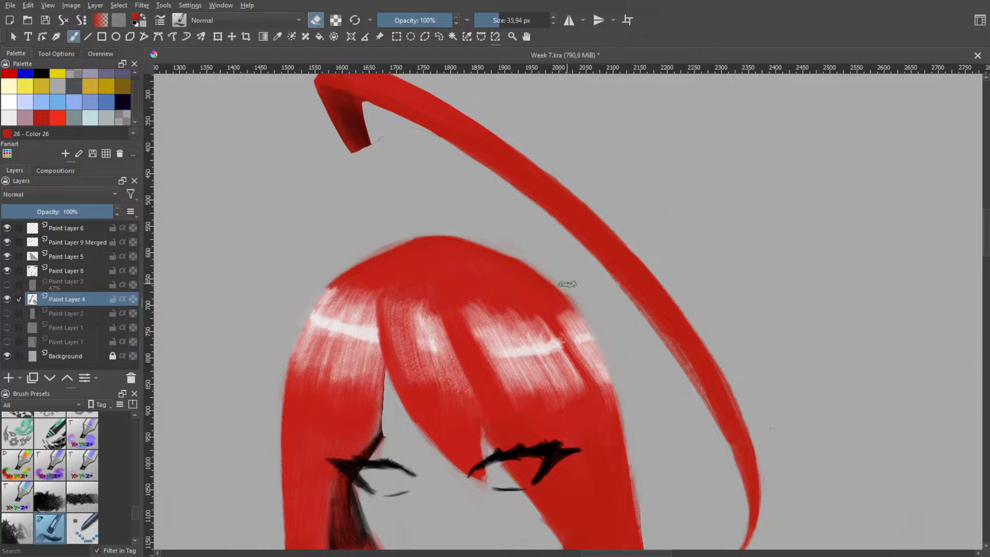
mouse_move(494, 256)
mouse_down()
mouse_move(369, 239)
mouse_move(479, 237)
mouse_move(375, 243)
mouse_move(482, 240)
mouse_move(423, 239)
mouse_move(507, 253)
mouse_up()
key(ctrl+z)
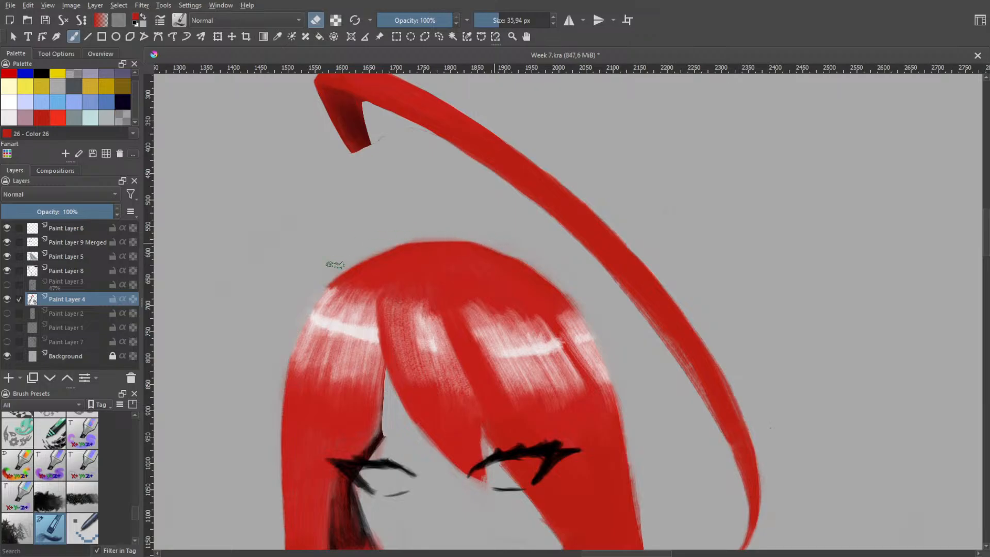
mouse_move(413, 232)
mouse_down()
mouse_move(513, 248)
mouse_move(551, 287)
mouse_up()
key(ctrl+z)
key(ctrl+z)
mouse_move(493, 240)
mouse_down()
mouse_move(566, 295)
mouse_move(521, 257)
mouse_move(576, 319)
mouse_up()
key(ctrl+z)
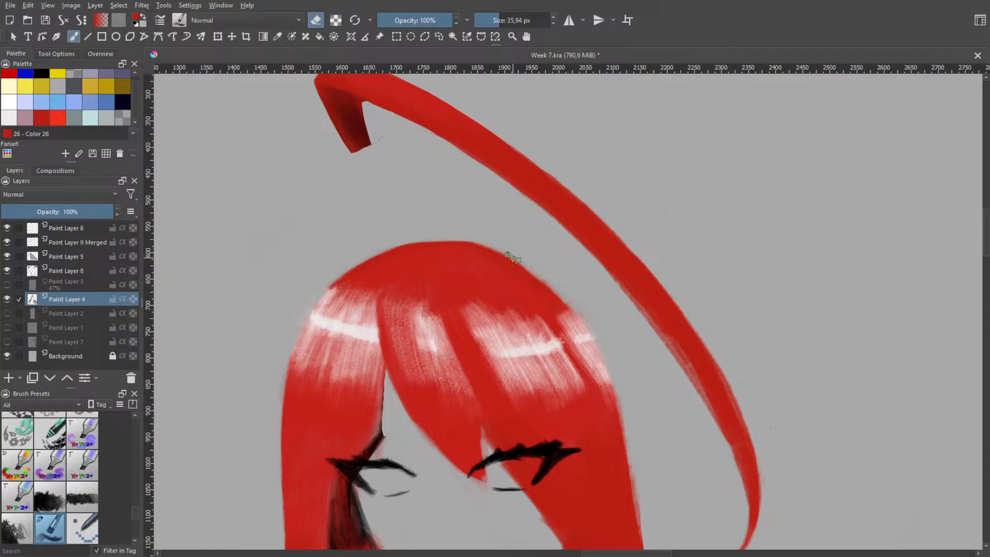
scroll(510, 314, down, 2)
scroll(537, 329, up, 5)
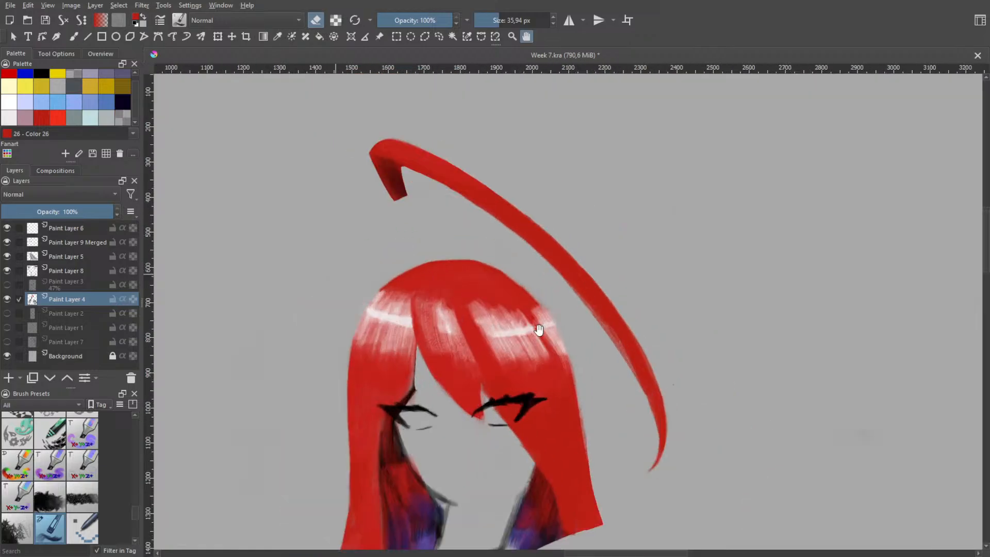
scroll(501, 367, down, 4)
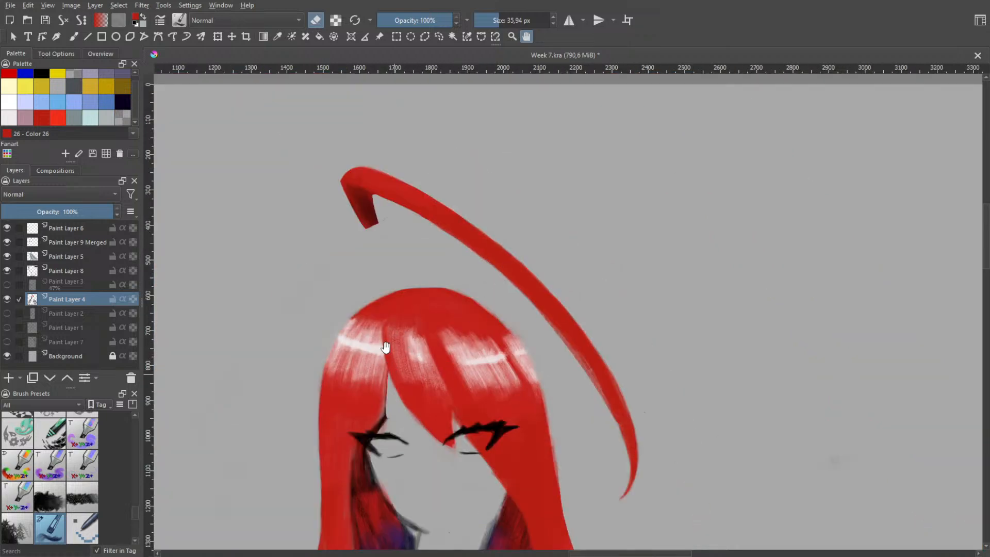
Switch from erasing to painting and cover the highlight's inner edge beside the parting on the long section with red
scroll(390, 371, up, 1)
scroll(380, 250, up, 1)
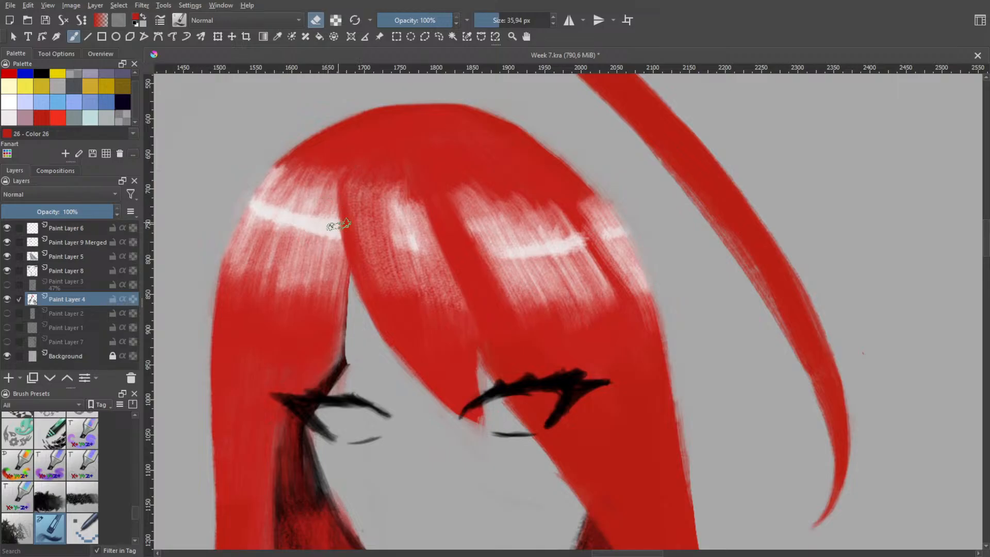
drag(347, 181, 333, 255)
key(ctrl+z)
key(e)
drag(344, 166, 333, 290)
drag(328, 180, 328, 285)
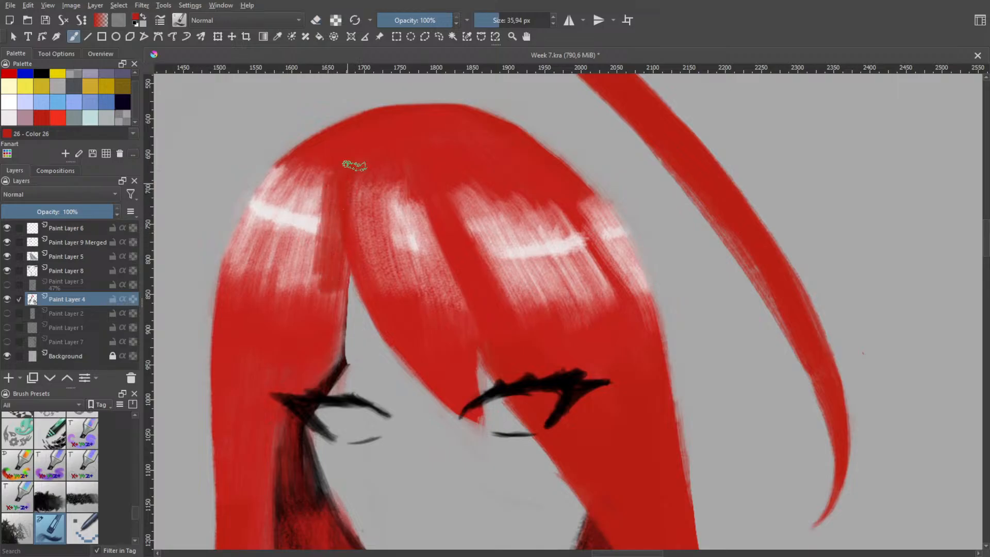
Paint red from the parting outward over the long section's highlight, undoing the last few strokes near the outer edge
mouse_move(355, 165)
mouse_down()
mouse_move(330, 296)
mouse_move(305, 224)
mouse_move(275, 295)
mouse_move(283, 303)
mouse_move(293, 232)
mouse_move(278, 286)
mouse_up()
drag(322, 171, 268, 293)
drag(312, 171, 262, 286)
drag(300, 164, 248, 289)
mouse_move(282, 172)
mouse_down()
mouse_move(246, 283)
mouse_move(235, 273)
mouse_up()
drag(265, 182, 234, 281)
key(ctrl+z)
key(ctrl+z)
key(ctrl+z)
key(ctrl+z)
key(ctrl+z)
key(ctrl+z)
key(ctrl+z)
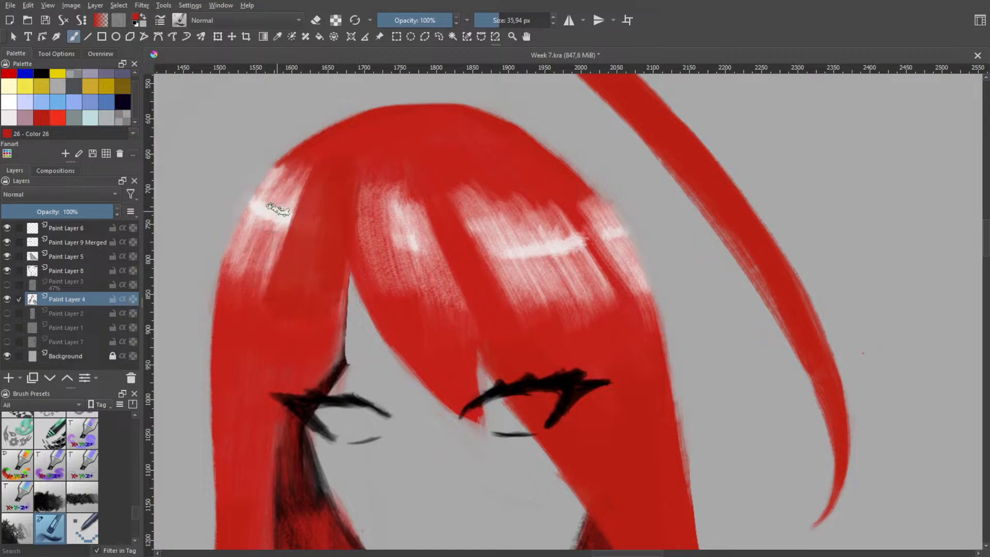
Cover the rest of the long section's white highlight with flat red out to the head's edge
mouse_move(301, 164)
mouse_down()
mouse_move(238, 274)
mouse_move(295, 161)
mouse_move(237, 264)
mouse_move(277, 188)
mouse_move(249, 287)
mouse_up()
drag(297, 178, 260, 294)
drag(308, 167, 284, 257)
mouse_move(308, 188)
mouse_down()
mouse_move(283, 283)
mouse_move(303, 278)
mouse_move(304, 316)
mouse_move(271, 300)
mouse_up()
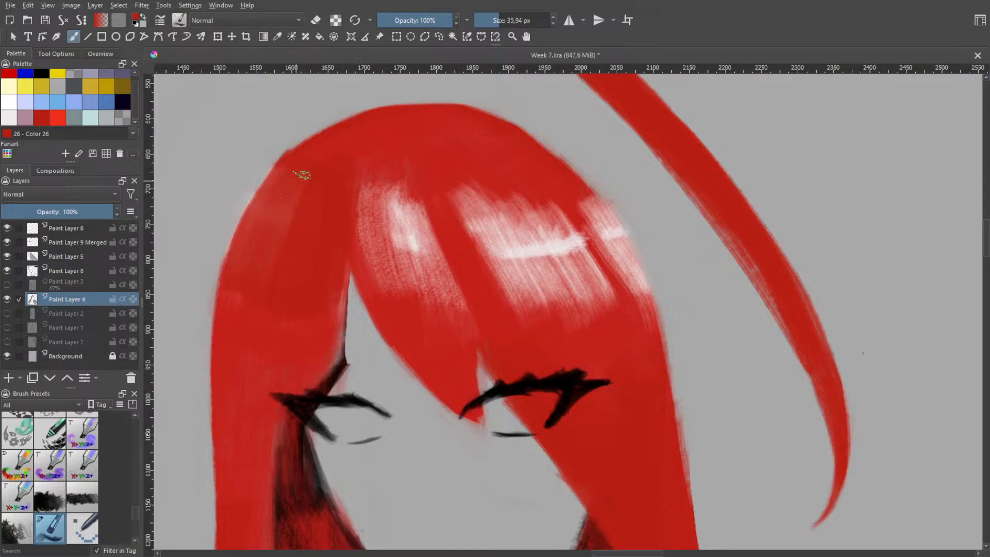
drag(302, 175, 255, 225)
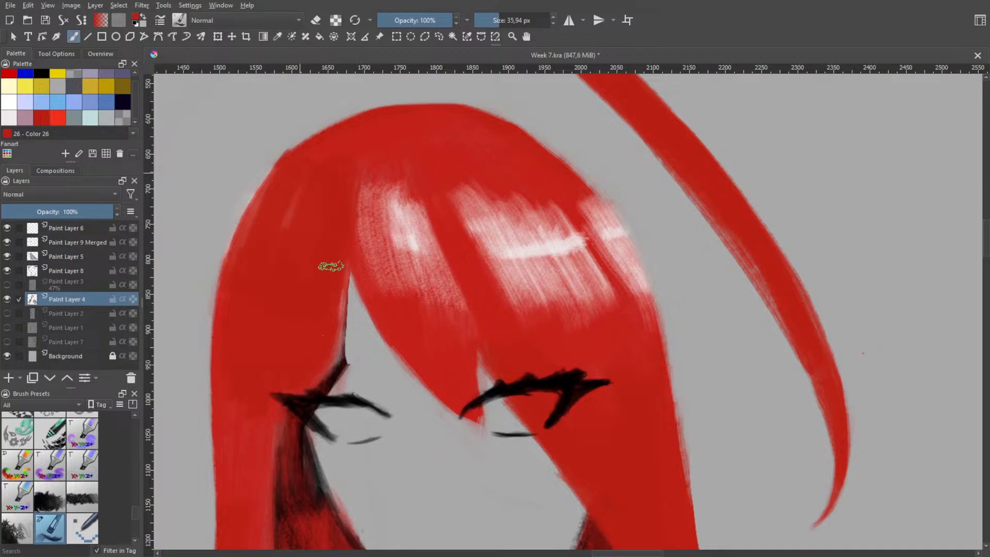
drag(271, 197, 244, 266)
drag(296, 177, 252, 306)
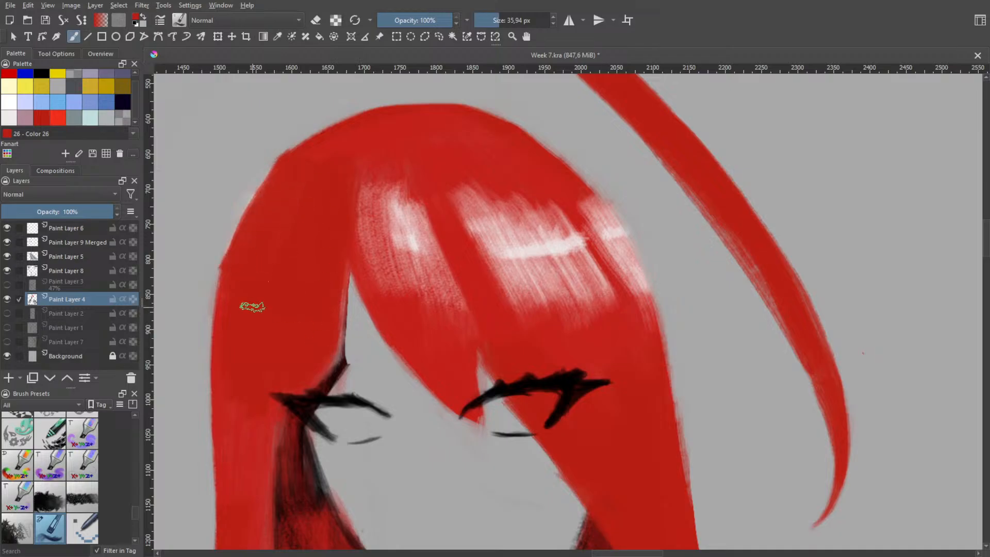
Paint red over the white highlights on the fringe and the loose strand's side, retouching that side's outer edge
mouse_move(349, 203)
mouse_down()
mouse_move(366, 167)
mouse_move(421, 295)
mouse_move(430, 238)
mouse_up()
mouse_move(453, 287)
mouse_down()
mouse_move(504, 281)
mouse_move(495, 209)
mouse_move(540, 324)
mouse_up()
mouse_move(467, 198)
mouse_down()
mouse_move(582, 328)
mouse_move(577, 291)
mouse_move(528, 193)
mouse_move(611, 304)
mouse_move(612, 260)
mouse_move(618, 266)
mouse_move(603, 251)
mouse_move(633, 305)
mouse_move(581, 219)
mouse_move(640, 315)
mouse_move(593, 210)
mouse_move(608, 264)
mouse_up()
drag(599, 198, 641, 289)
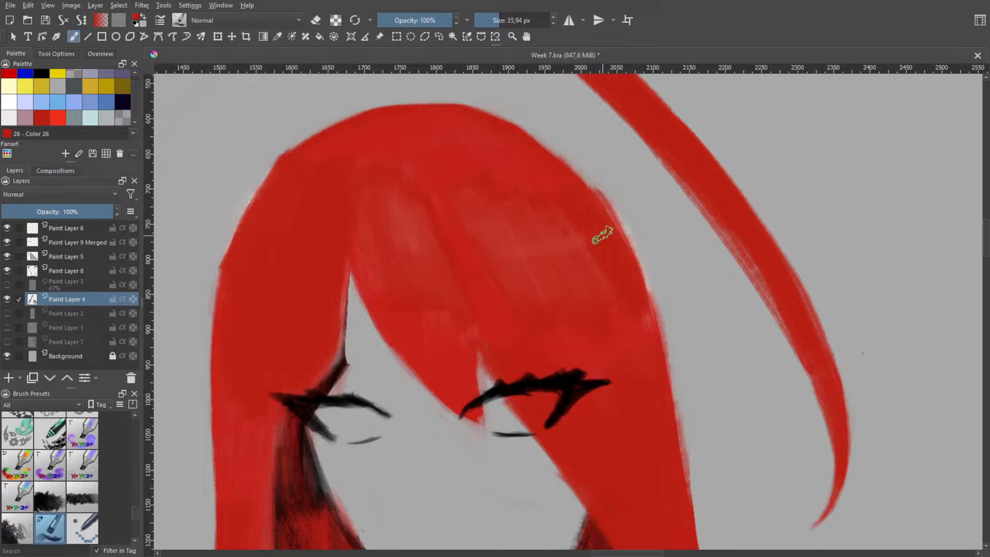
key(ctrl+z)
drag(604, 209, 641, 312)
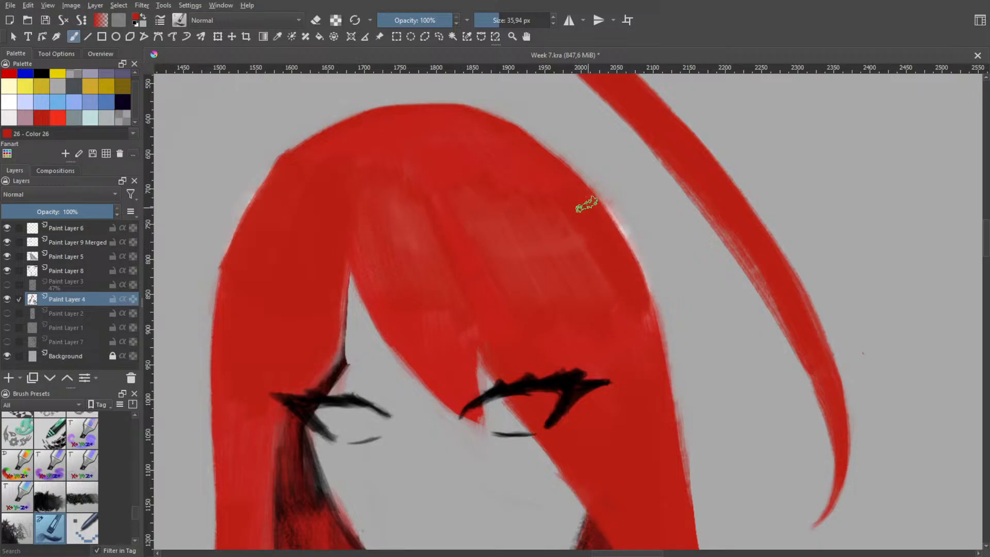
drag(598, 198, 641, 303)
key(ctrl+z)
key(ctrl+z)
Even out the remaining pale streaks on the fringe with solid red strokes
drag(449, 207, 481, 276)
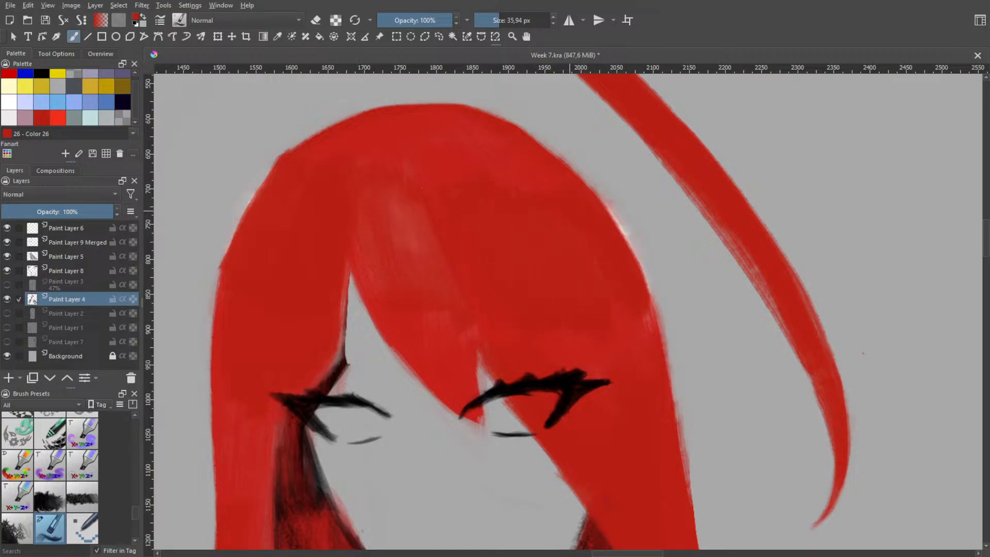
mouse_move(416, 191)
mouse_down()
mouse_move(403, 176)
mouse_move(446, 320)
mouse_up()
drag(388, 206, 436, 330)
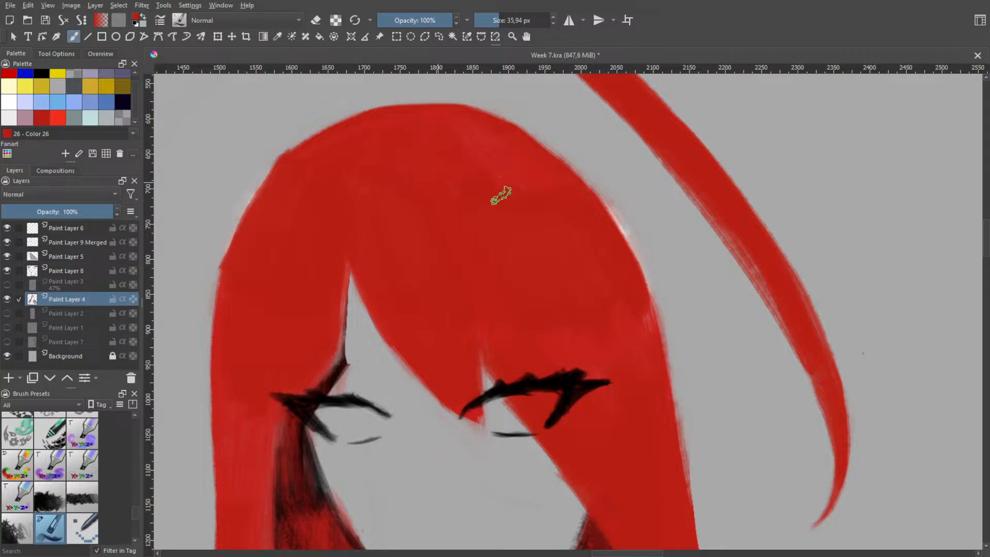
scroll(480, 217, down, 4)
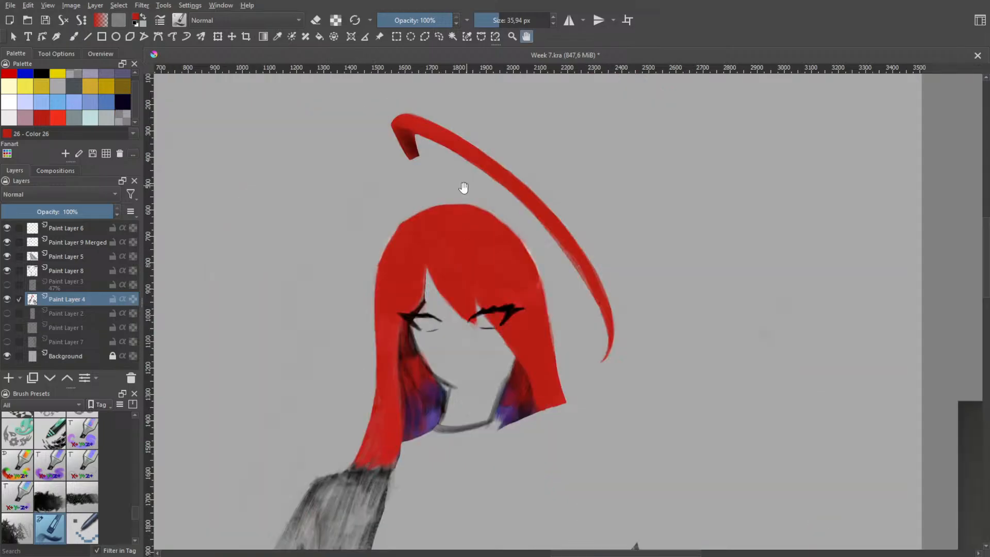
Begin covering the purple inner hair beside the jaw and neck on the long section's side with red
scroll(485, 330, up, 4)
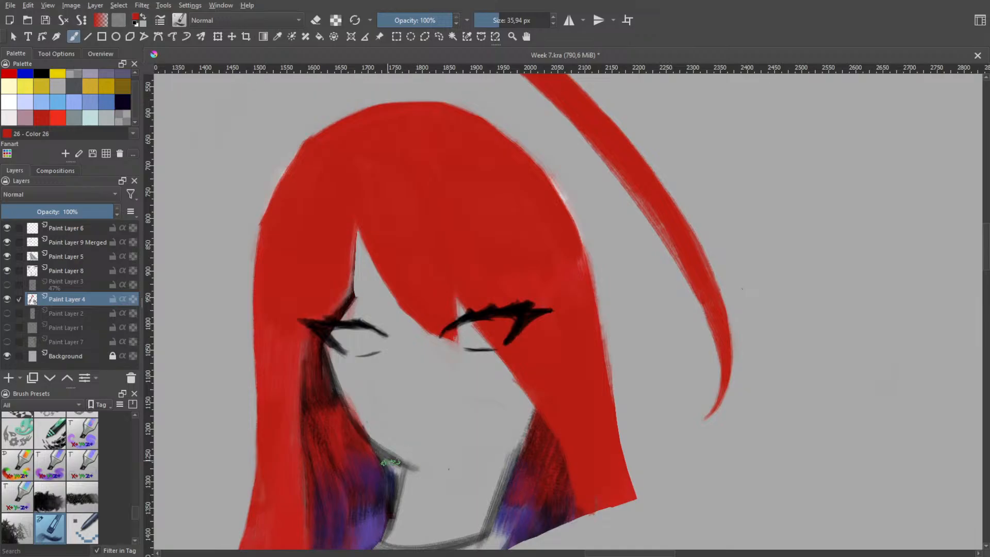
mouse_move(392, 469)
mouse_down()
mouse_move(395, 468)
mouse_move(387, 491)
mouse_move(393, 465)
mouse_move(396, 475)
mouse_move(386, 501)
mouse_move(381, 459)
mouse_move(368, 536)
mouse_move(379, 521)
mouse_move(377, 465)
mouse_move(359, 460)
mouse_move(330, 535)
mouse_up()
key(ctrl+z)
key(ctrl+z)
scroll(384, 400, down, 2)
key(h)
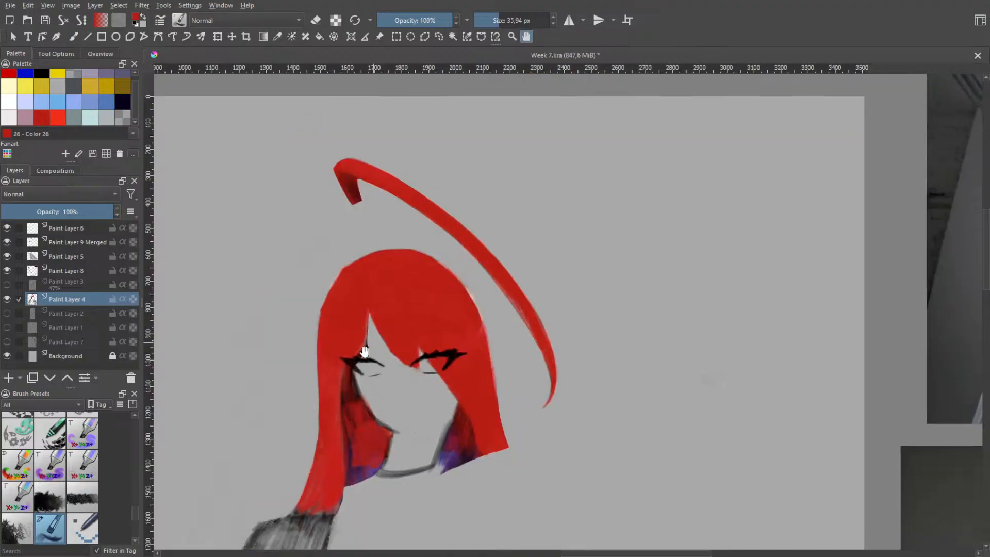
Fill the remaining dark and purple inner hair behind the face on the long section's side with red up to the eye
drag(365, 416, 365, 311)
scroll(381, 356, up, 2)
key(b)
mouse_move(365, 354)
mouse_down()
mouse_move(316, 405)
mouse_move(320, 417)
mouse_up()
mouse_move(328, 321)
mouse_down()
mouse_move(319, 413)
mouse_move(315, 302)
mouse_up()
mouse_move(325, 232)
mouse_down()
mouse_move(327, 312)
mouse_move(312, 308)
mouse_up()
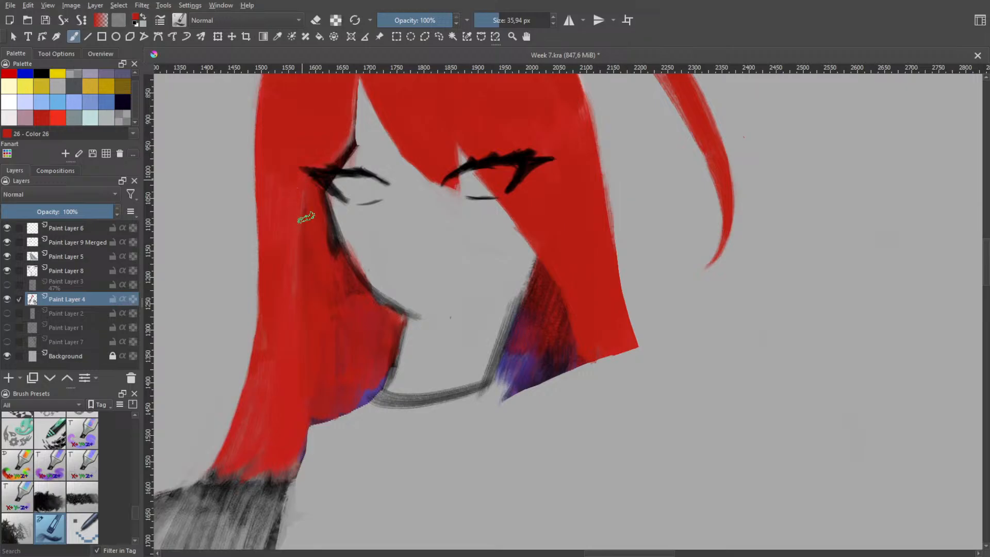
drag(323, 217, 340, 290)
drag(303, 180, 348, 298)
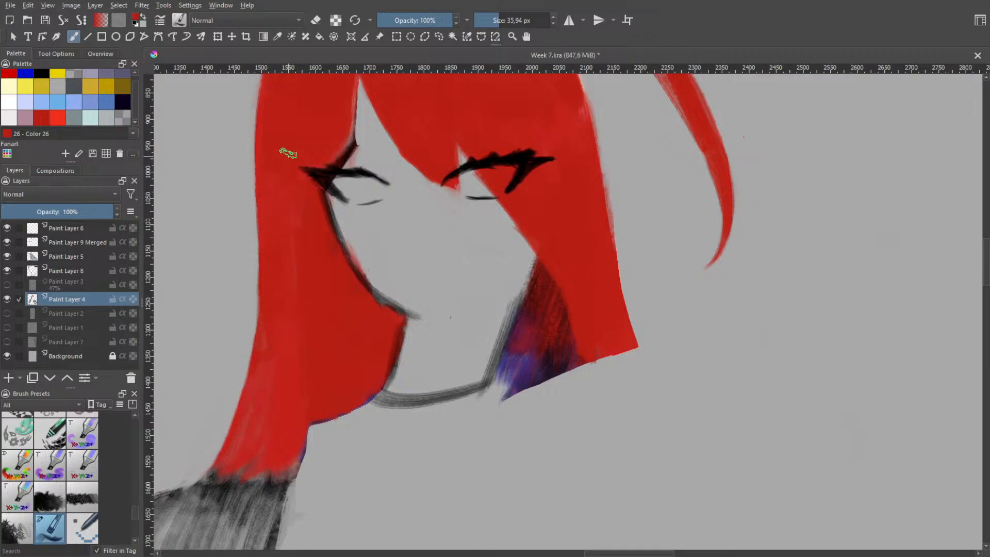
Smooth the long section from eye level to its lower end with long strokes of flat red
drag(289, 154, 288, 357)
drag(290, 266, 227, 456)
drag(274, 311, 257, 393)
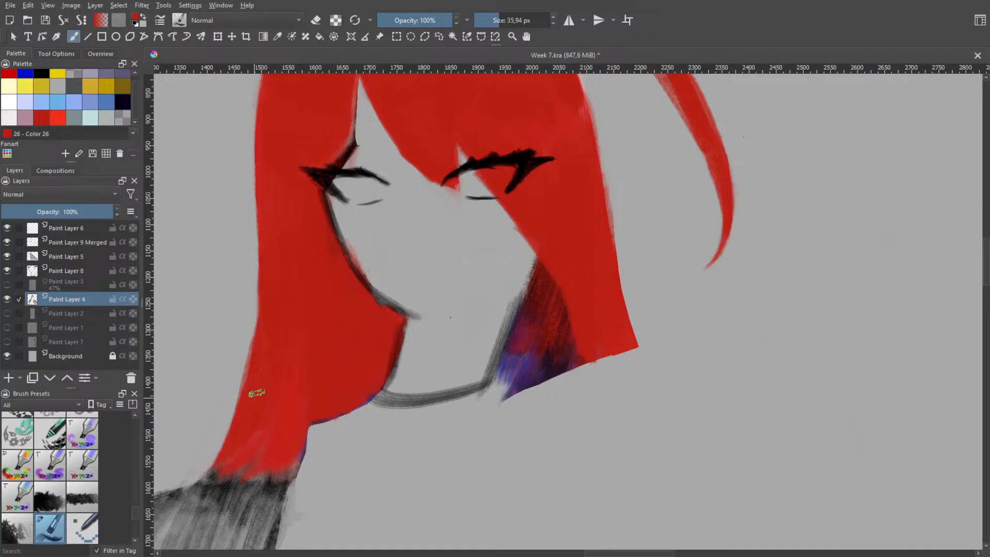
key(ctrl+z)
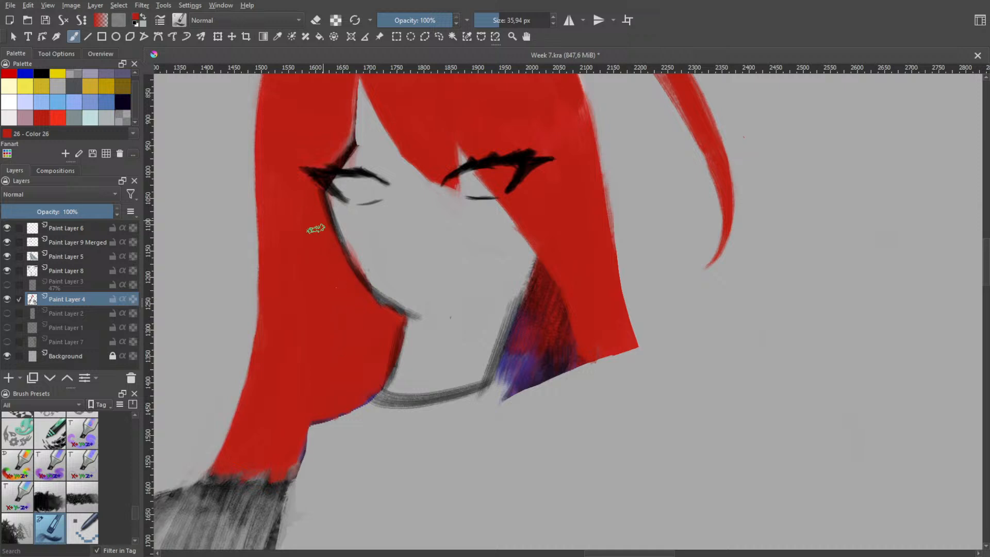
Paint red over the dark purple inner hair on the shorter side, filling it in to the face and neck edge
drag(549, 266, 506, 354)
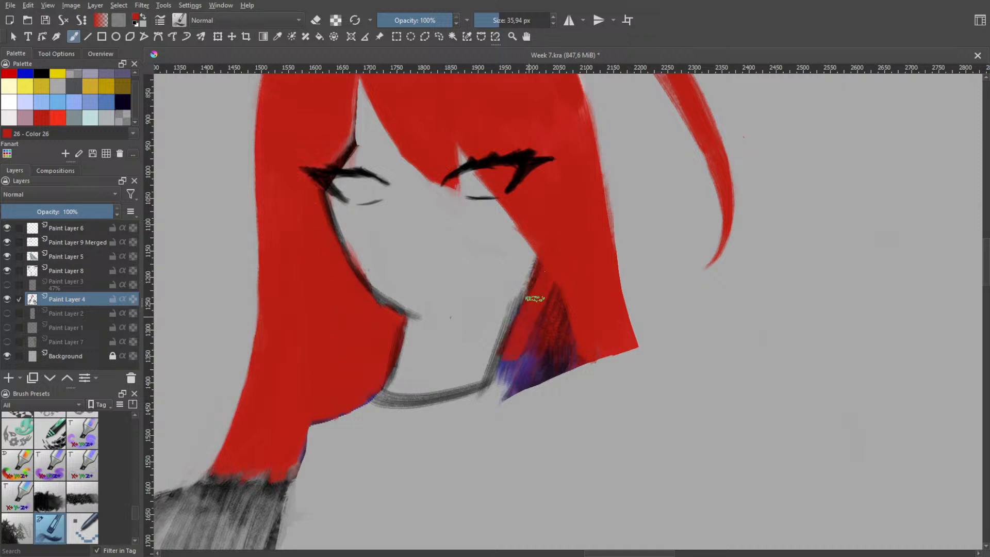
mouse_move(524, 316)
mouse_down()
mouse_move(516, 334)
mouse_move(536, 282)
mouse_move(500, 365)
mouse_move(538, 279)
mouse_move(502, 354)
mouse_move(539, 271)
mouse_move(518, 322)
mouse_move(526, 231)
mouse_move(522, 327)
mouse_move(528, 258)
mouse_move(522, 286)
mouse_move(520, 251)
mouse_move(531, 250)
mouse_move(528, 277)
mouse_move(523, 208)
mouse_move(522, 266)
mouse_move(533, 285)
mouse_move(508, 362)
mouse_move(545, 261)
mouse_move(524, 359)
mouse_move(558, 301)
mouse_move(560, 317)
mouse_move(517, 385)
mouse_move(587, 339)
mouse_move(607, 346)
mouse_move(553, 374)
mouse_up()
key(ctrl+z)
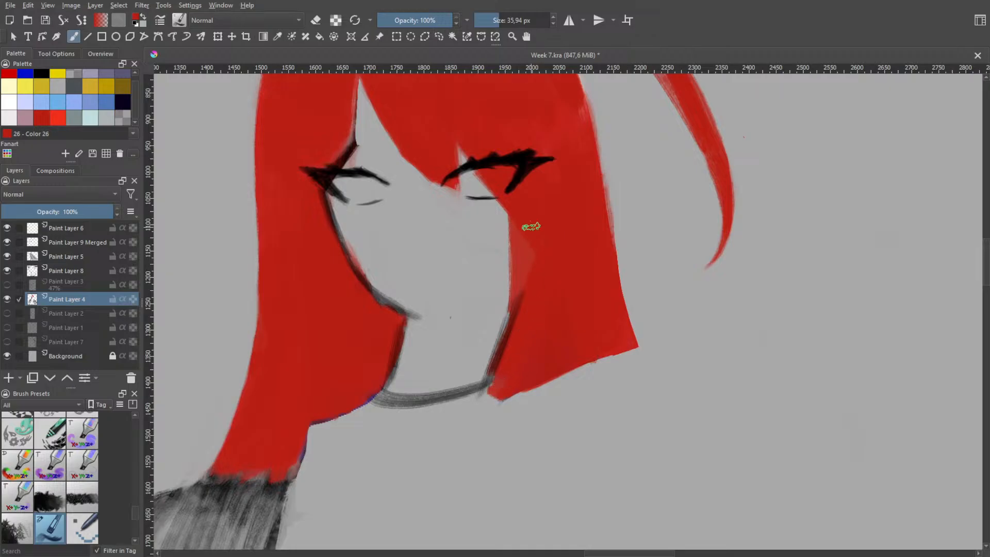
Trim the fringe's lower diagonal edge between the eyes into a clean line with the eraser brush
key(h)
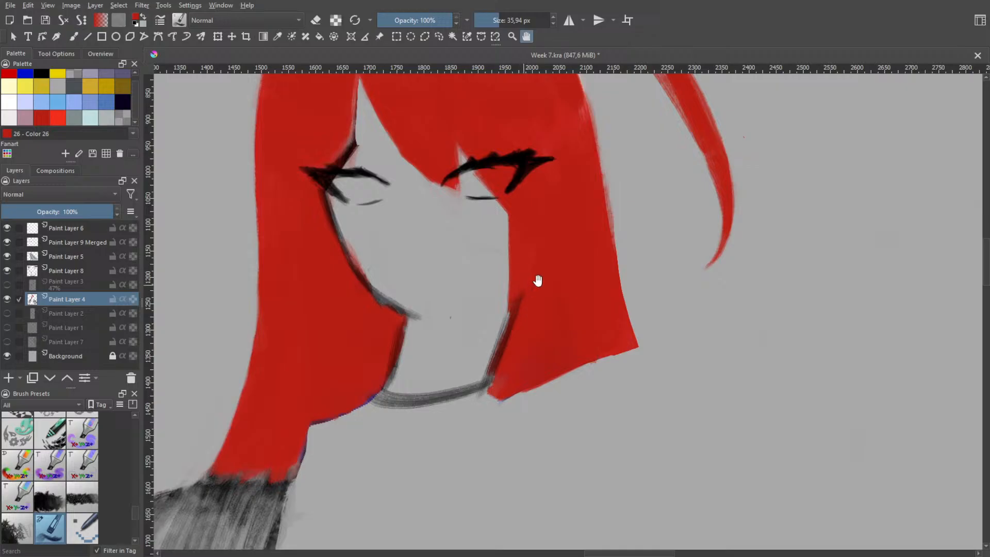
scroll(538, 280, down, 5)
scroll(525, 263, up, 5)
key(b)
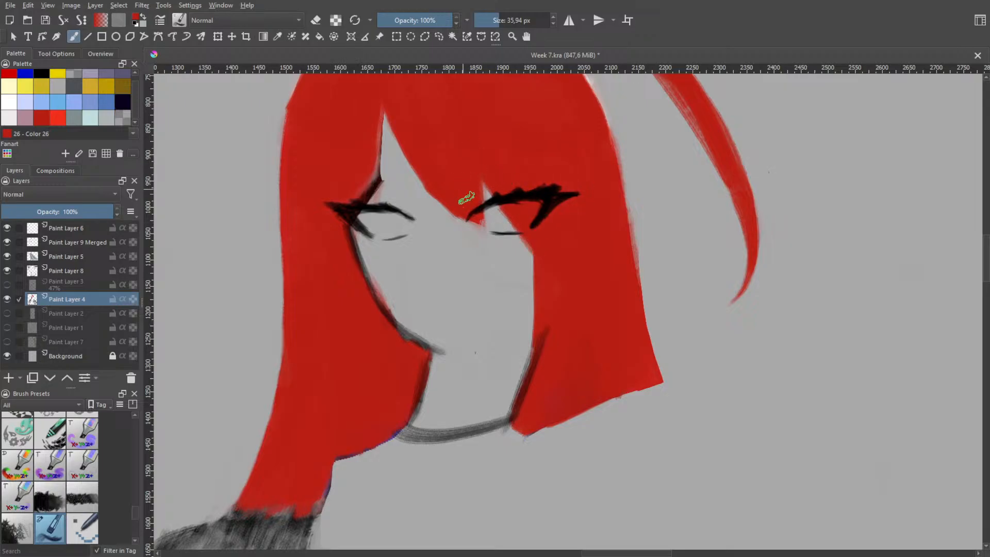
right_click(449, 215)
click(450, 146)
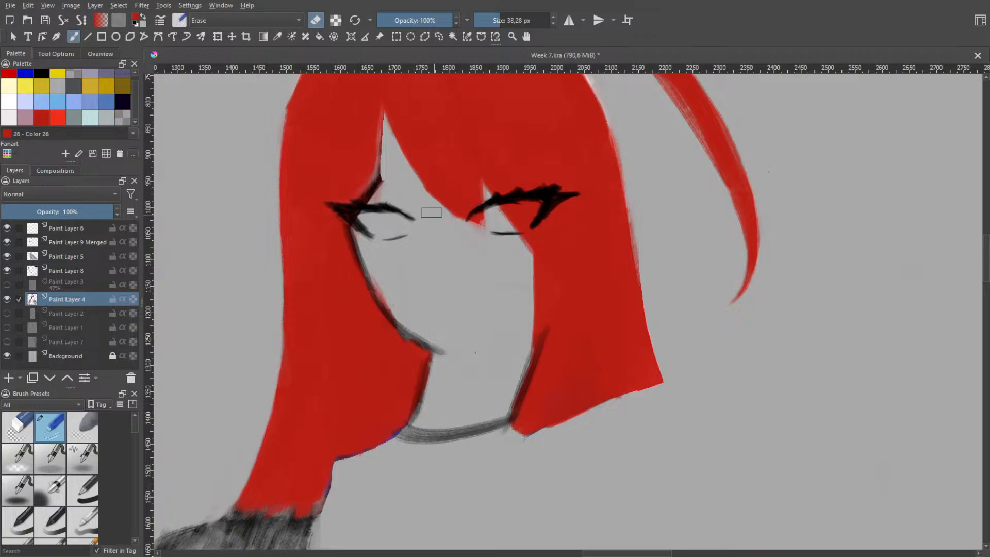
drag(407, 181, 478, 224)
key(ctrl+z)
drag(397, 176, 480, 235)
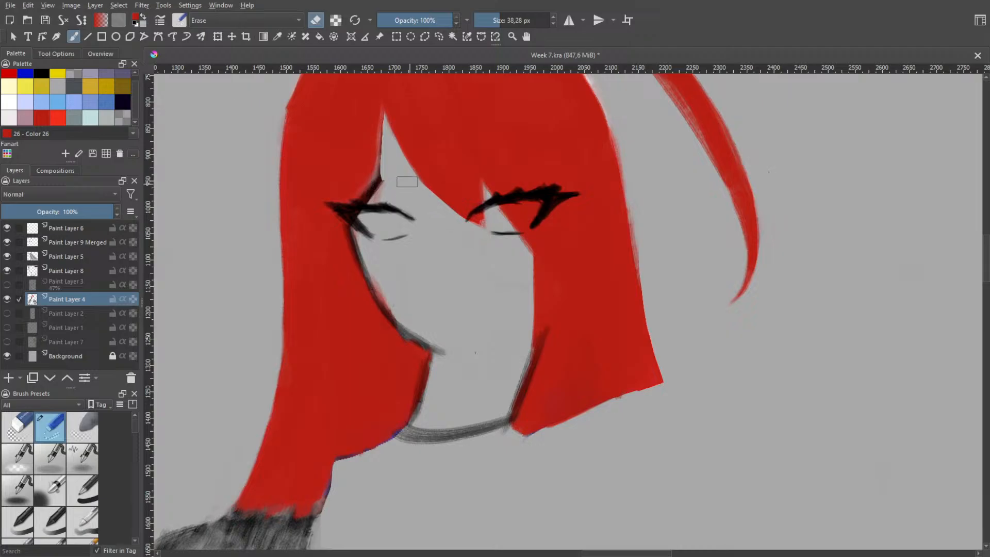
drag(406, 173, 486, 235)
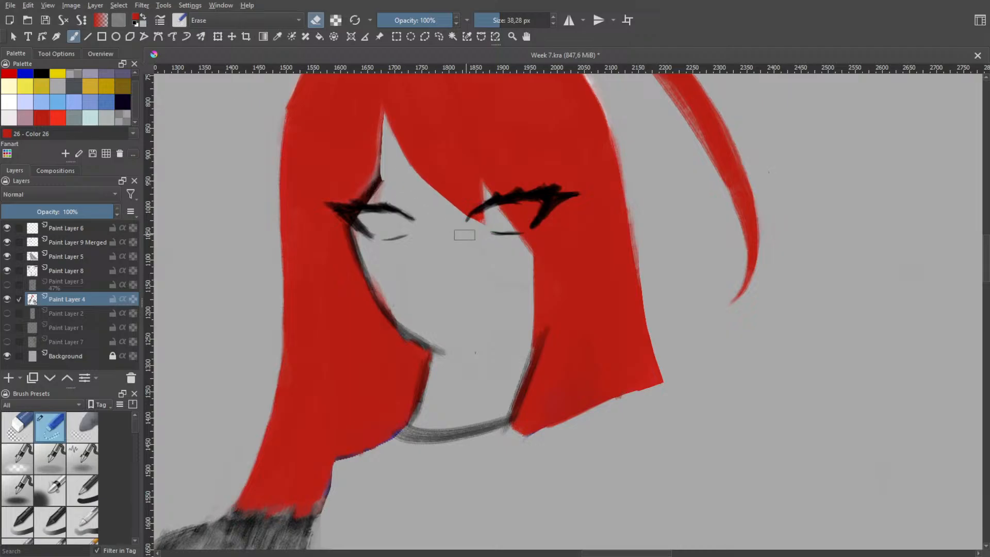
Erase the grey neck and neckline sketch lines between the two hair sections on Paint Layer 8
key(h)
scroll(491, 211, down, 2)
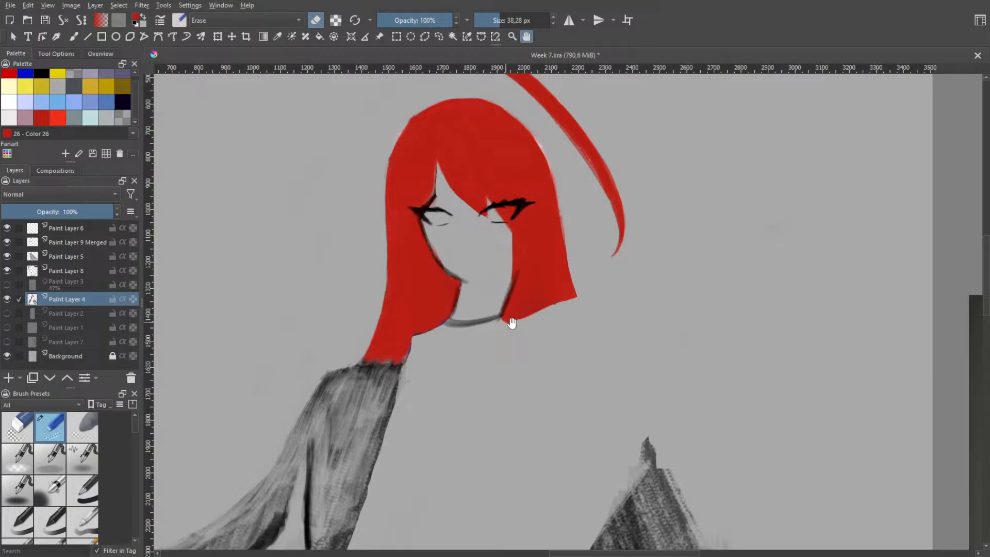
scroll(511, 333, up, 3)
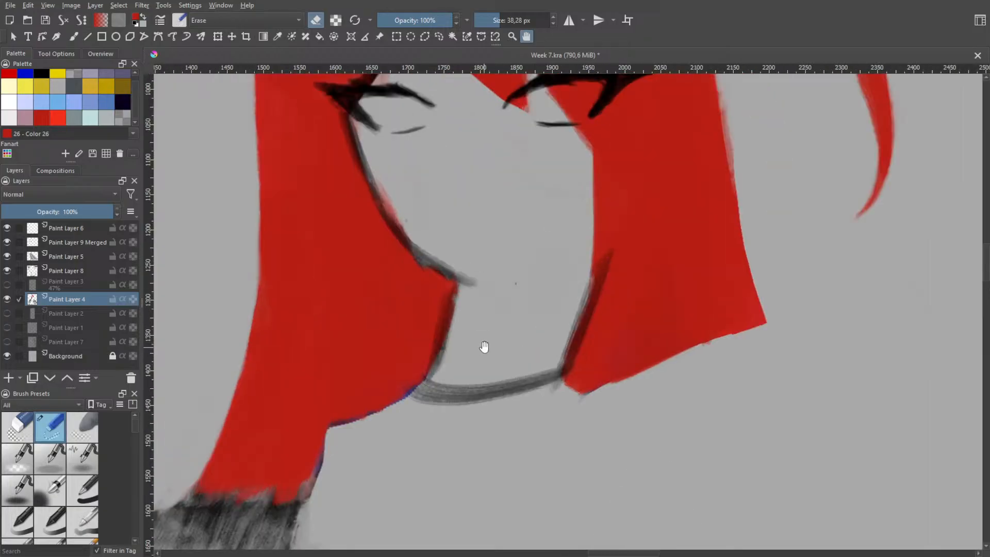
scroll(485, 335, down, 2)
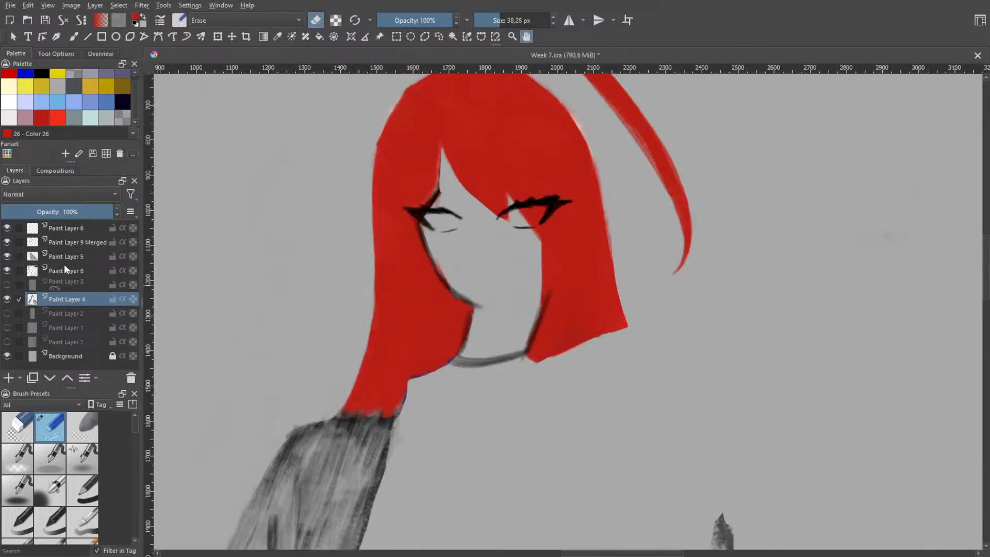
click(64, 265)
key(b)
right_click(441, 268)
right_click(441, 268)
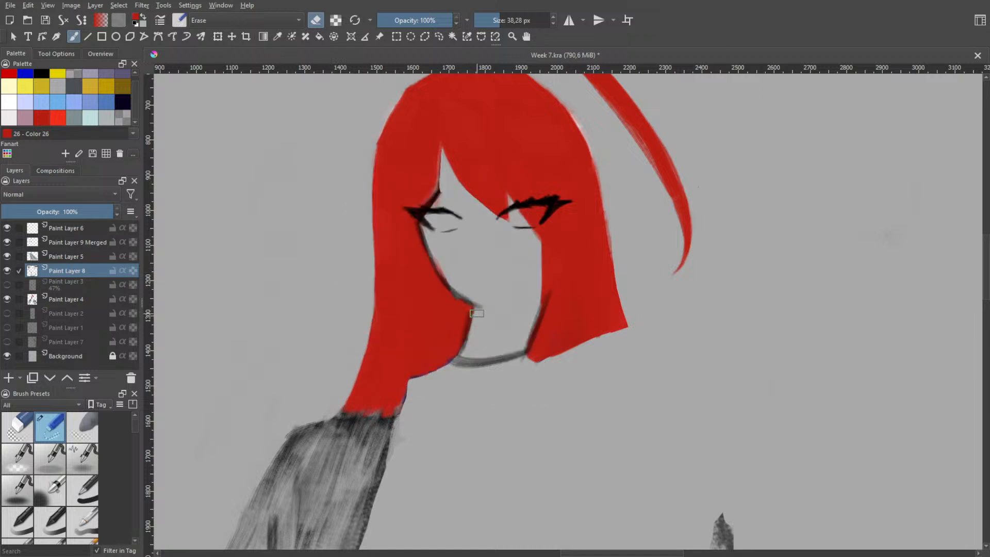
drag(468, 320, 455, 358)
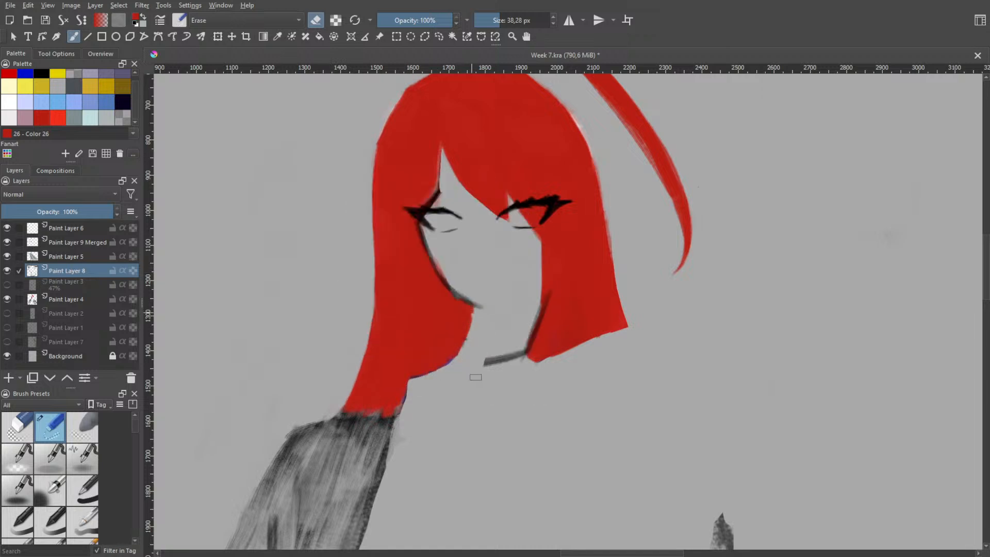
drag(543, 309, 533, 350)
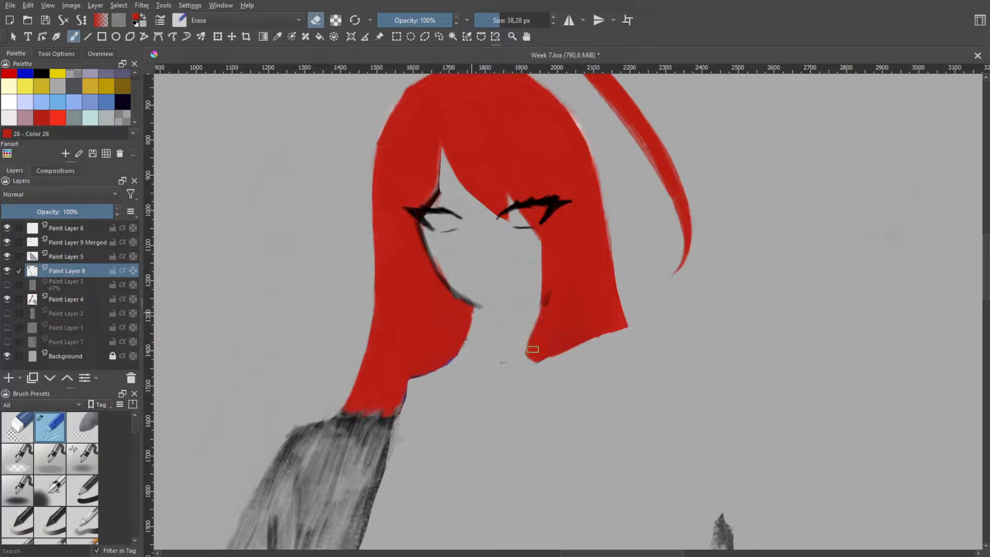
Change the painting colour to black and swap the eraser for the 35.94 px painting brush
right_click(522, 304)
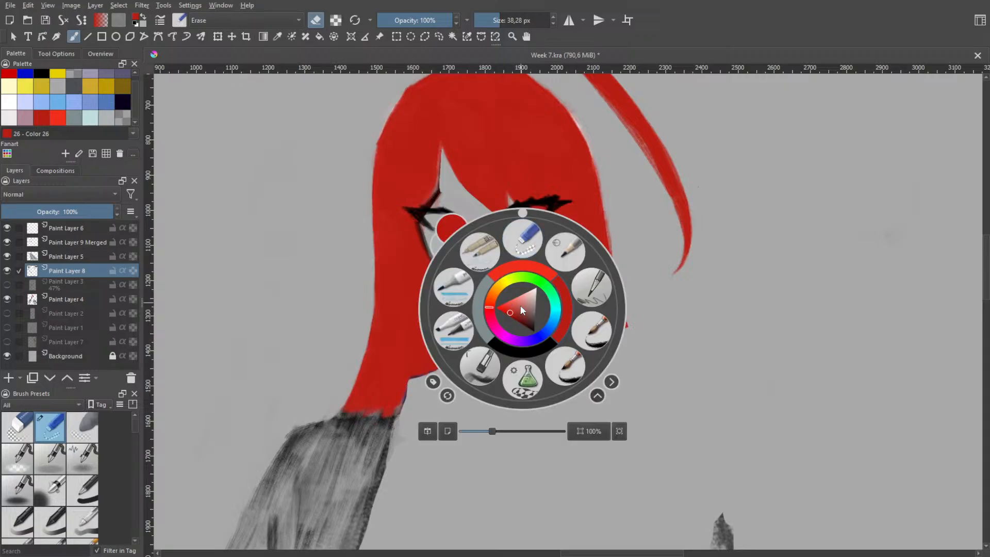
click(534, 350)
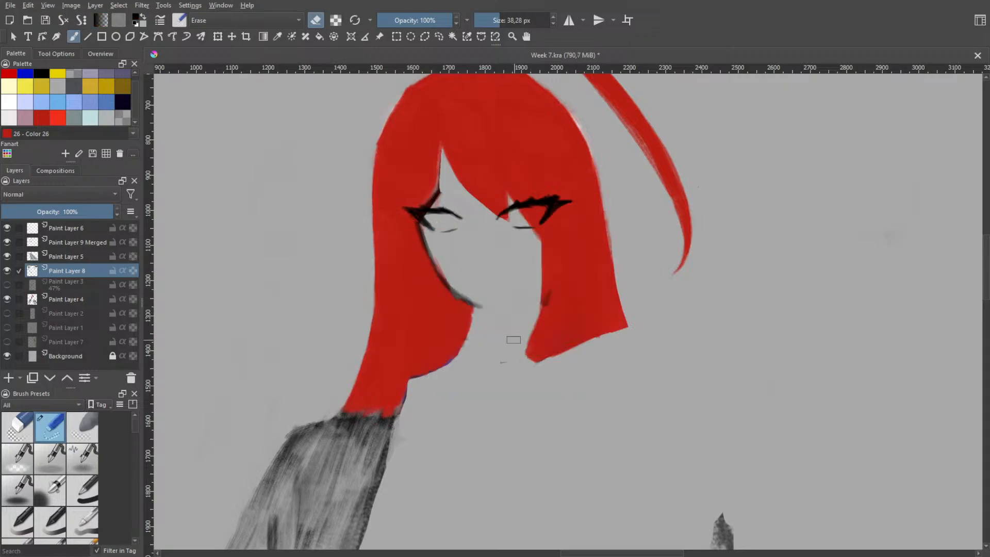
right_click(523, 341)
click(492, 405)
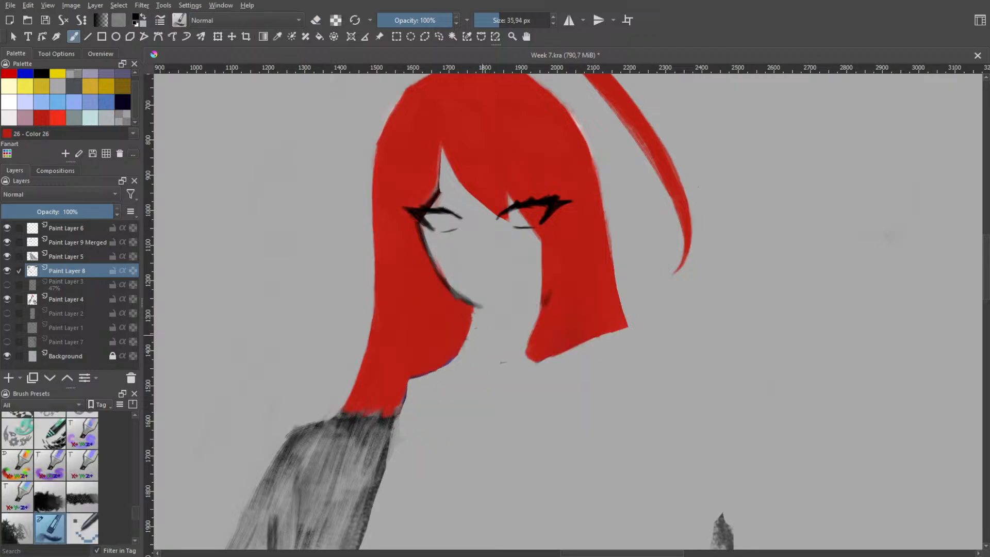
Try sketching a neck line slanting down from the chin and along the neck's base to the shorter hair section
mouse_move(473, 308)
mouse_down()
mouse_move(503, 377)
mouse_move(502, 366)
mouse_up()
key(ctrl+z)
key(ctrl+z)
mouse_move(475, 308)
mouse_down()
mouse_move(500, 363)
mouse_move(538, 353)
mouse_move(492, 364)
mouse_move(546, 363)
mouse_up()
Try sketching the neck's second side line and its base over the shorter hair section, undoing the neck strokes
key(ctrl+z)
key(ctrl+z)
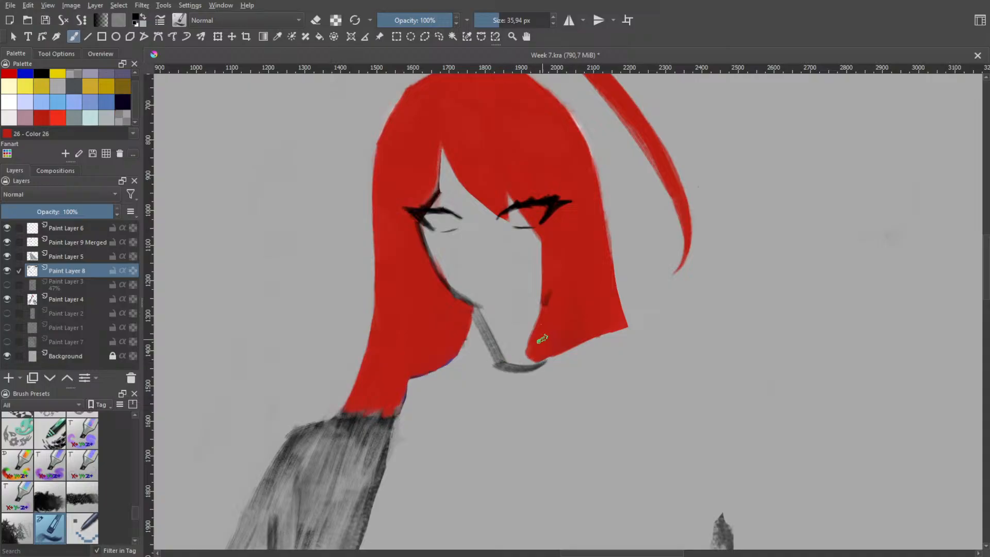
key(ctrl+z)
mouse_move(543, 303)
mouse_down()
mouse_move(560, 356)
mouse_move(571, 356)
mouse_up()
key(ctrl+z)
key(ctrl+z)
drag(546, 305, 569, 357)
mouse_move(502, 366)
mouse_down()
mouse_move(540, 358)
mouse_move(560, 368)
mouse_up()
Try sketching the neck as two side lines from the chin and hair joined by a curved base, then undo them
key(ctrl+z)
key(ctrl+z)
key(ctrl+z)
key(ctrl+z)
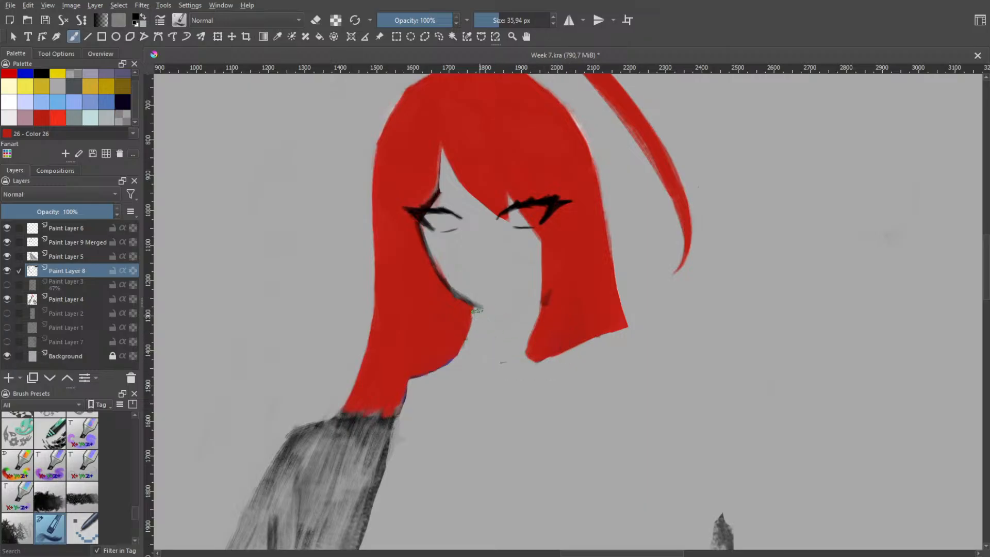
drag(478, 307, 485, 365)
key(ctrl+z)
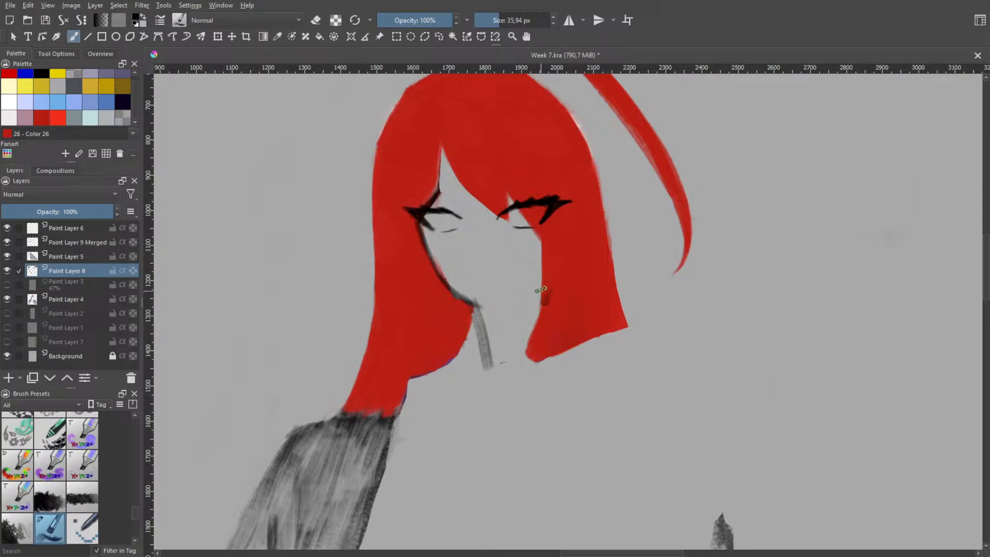
key(ctrl+z)
drag(543, 292, 535, 366)
key(ctrl+z)
key(ctrl+z)
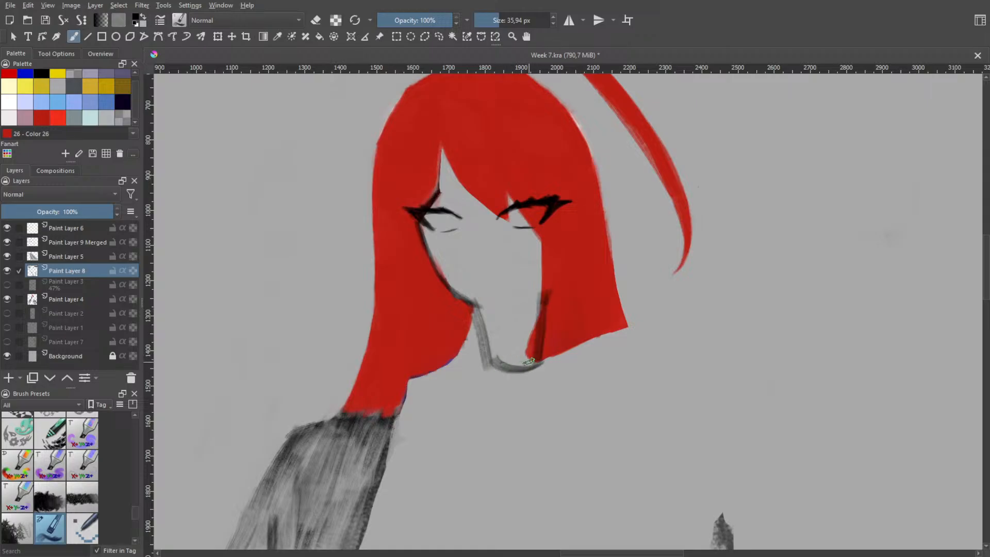
key(ctrl+z)
Try sketching the neck as a tapering cylinder with an ellipse under the chin, undoing the construction strokes
key(ctrl+z)
key(ctrl+z)
mouse_move(500, 308)
mouse_down()
mouse_move(487, 311)
mouse_move(536, 364)
mouse_up()
key(ctrl+z)
key(ctrl+z)
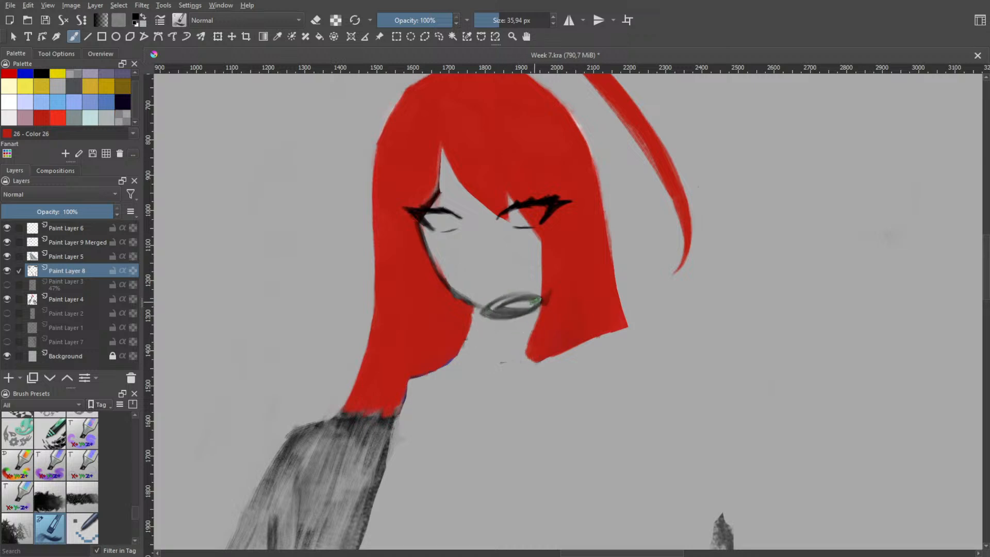
drag(536, 299, 536, 371)
mouse_move(488, 315)
mouse_down()
mouse_move(515, 376)
mouse_move(537, 372)
mouse_up()
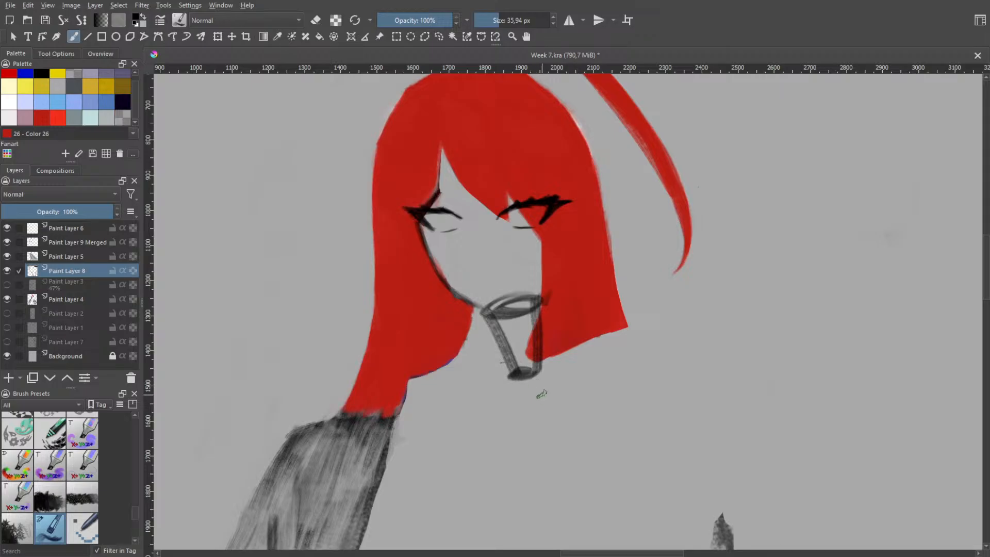
key(ctrl+z)
key(ctrl+z)
key(ctrl+z)
key(ctrl+z)
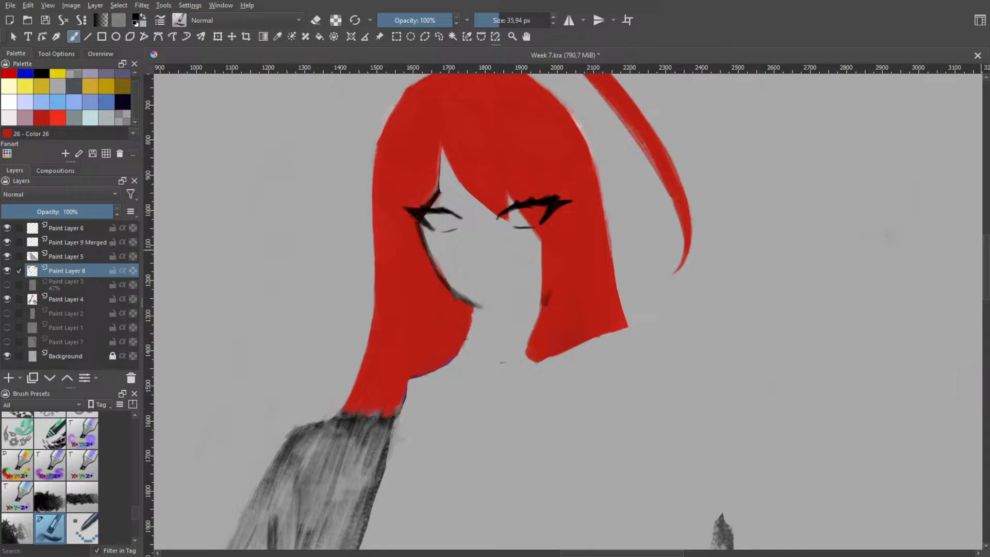
On Paint Layer 4, extend the longer hair section downward over the grey sketch in red with a brush enlarged to 185.50 px
scroll(623, 275, down, 3)
drag(601, 286, 587, 247)
scroll(552, 268, up, 2)
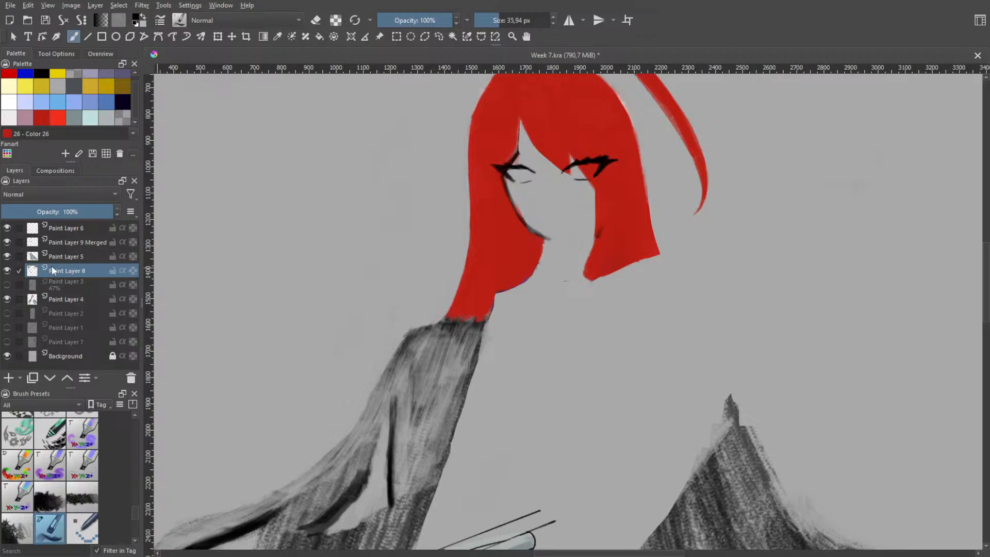
click(75, 299)
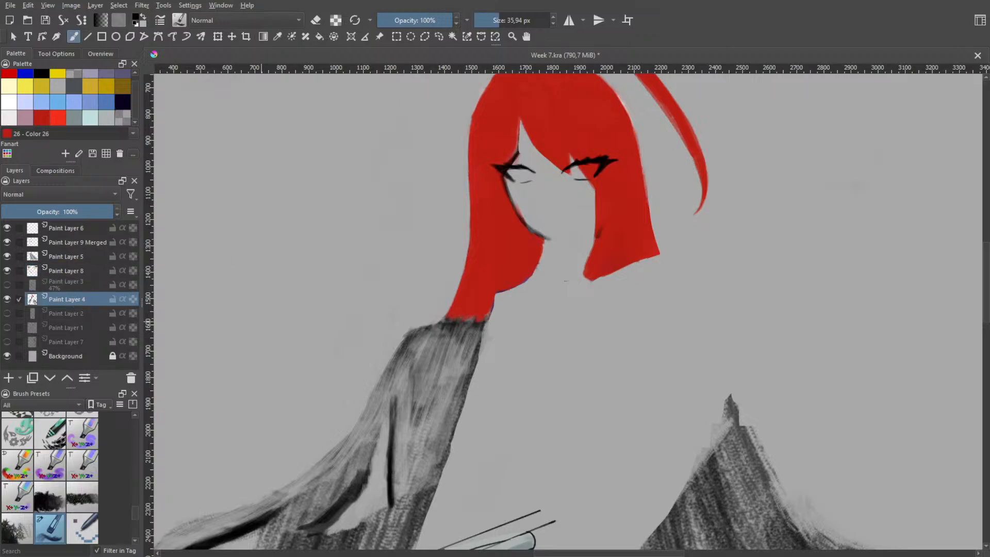
right_click(436, 304)
click(474, 305)
drag(470, 325, 456, 369)
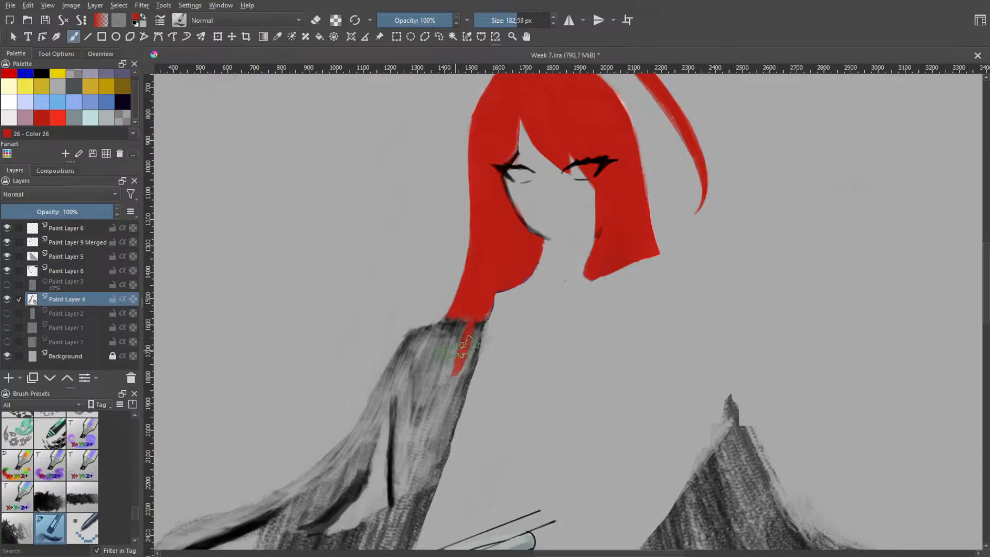
key(ctrl+z)
drag(460, 325, 436, 426)
mouse_move(453, 349)
mouse_down()
mouse_move(452, 382)
mouse_move(448, 357)
mouse_move(432, 429)
mouse_move(460, 321)
mouse_move(427, 438)
mouse_move(470, 297)
mouse_move(422, 478)
mouse_up()
Hide Paint Layer 5 and Paint Layer 9 Merged to uncover the hair sketch beneath the sword
scroll(453, 384, down, 2)
drag(471, 295, 487, 251)
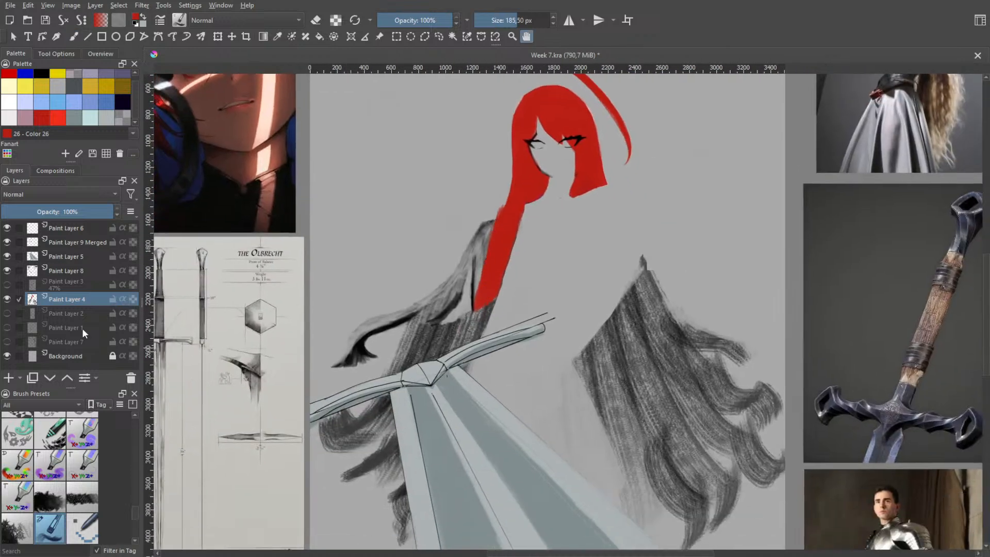
click(8, 257)
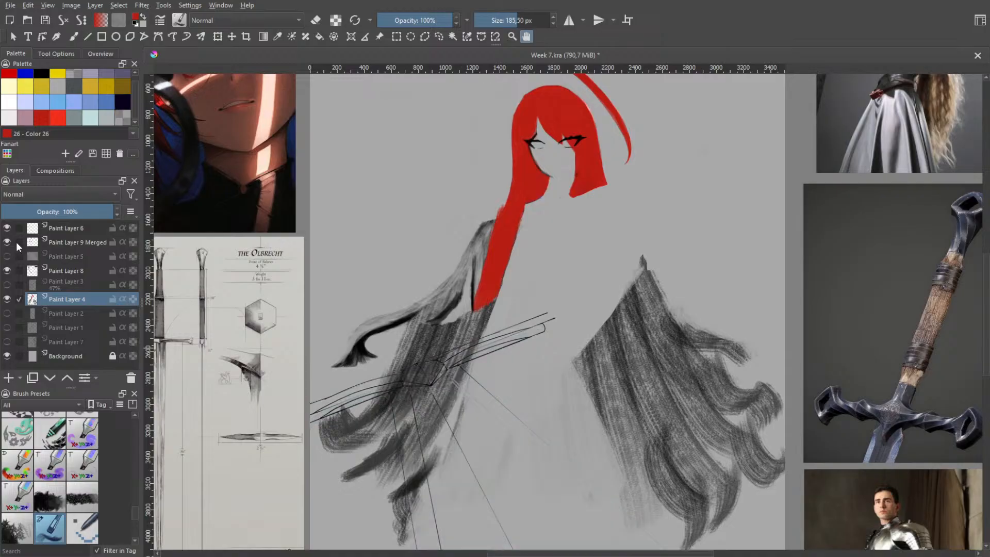
click(7, 241)
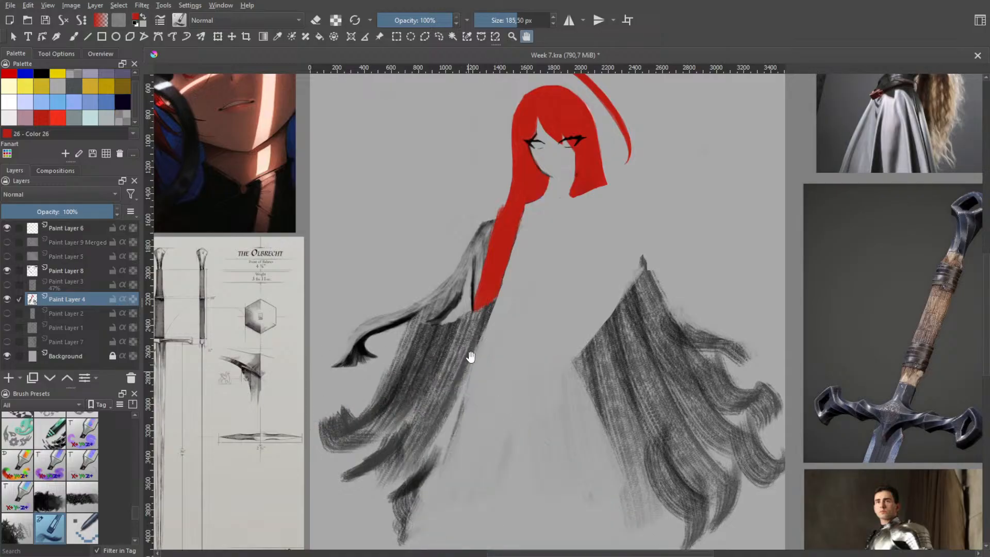
Paint the upper outer hair mass and its thin outward-sweeping lock red over the grey sketch
scroll(471, 357, up, 1)
key(b)
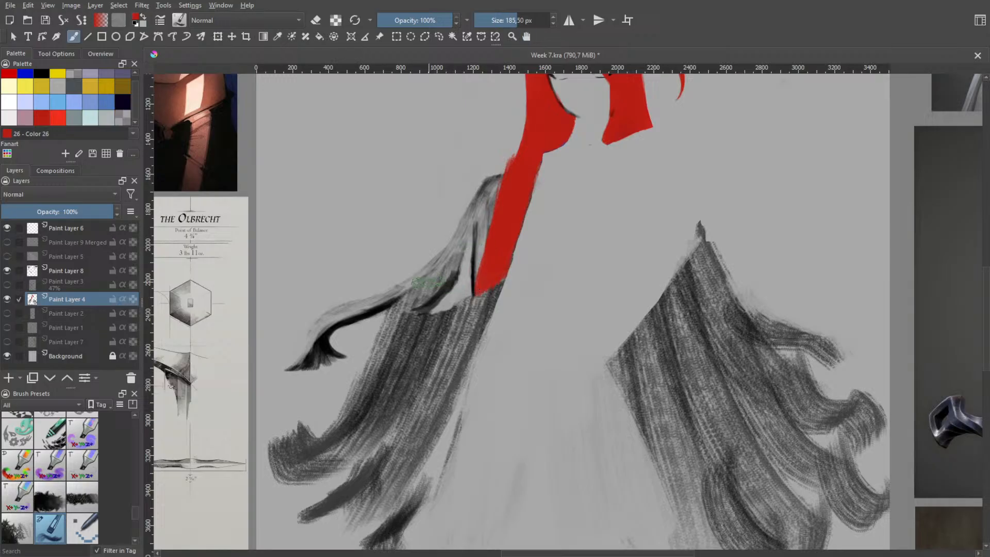
mouse_move(454, 271)
mouse_down()
mouse_move(407, 305)
mouse_move(466, 261)
mouse_move(452, 257)
mouse_move(480, 214)
mouse_move(438, 274)
mouse_move(485, 209)
mouse_move(471, 207)
mouse_move(496, 178)
mouse_move(508, 181)
mouse_move(471, 232)
mouse_up()
drag(505, 191, 451, 279)
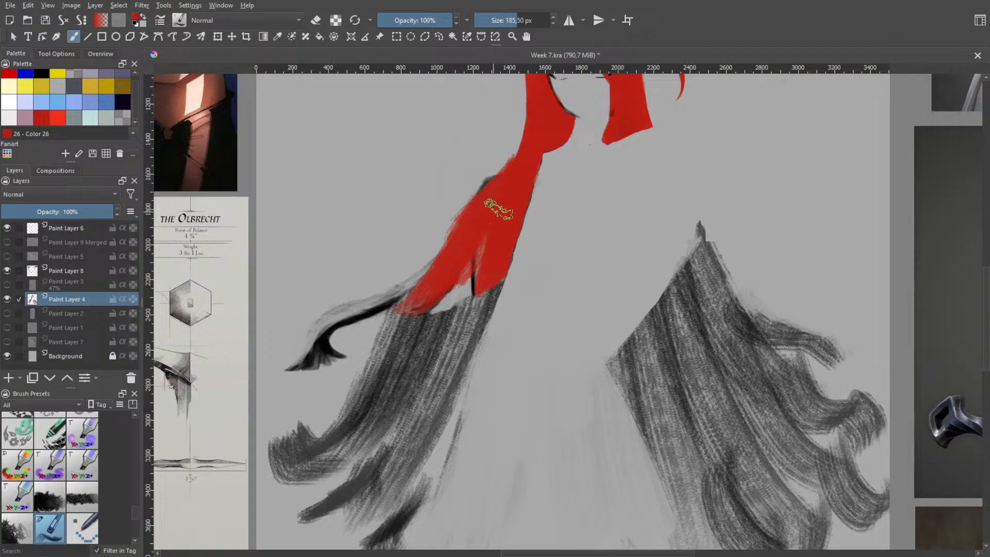
mouse_move(499, 210)
mouse_down()
mouse_move(428, 296)
mouse_move(498, 213)
mouse_move(479, 241)
mouse_move(442, 273)
mouse_move(495, 200)
mouse_move(422, 286)
mouse_move(449, 263)
mouse_move(396, 297)
mouse_move(405, 270)
mouse_move(347, 305)
mouse_move(379, 297)
mouse_move(311, 324)
mouse_up()
key(ctrl+z)
mouse_move(388, 294)
mouse_down()
mouse_move(318, 324)
mouse_move(342, 325)
mouse_move(317, 348)
mouse_move(321, 318)
mouse_move(292, 355)
mouse_move(351, 309)
mouse_move(330, 318)
mouse_move(429, 267)
mouse_move(400, 304)
mouse_move(422, 284)
mouse_move(393, 294)
mouse_move(448, 250)
mouse_move(402, 280)
mouse_move(450, 226)
mouse_up()
mouse_move(444, 272)
mouse_down()
mouse_move(466, 257)
mouse_move(464, 289)
mouse_up()
Extend the inner hair strand downward in red below the upper mass and widen it to close the gap between them
drag(474, 242, 462, 342)
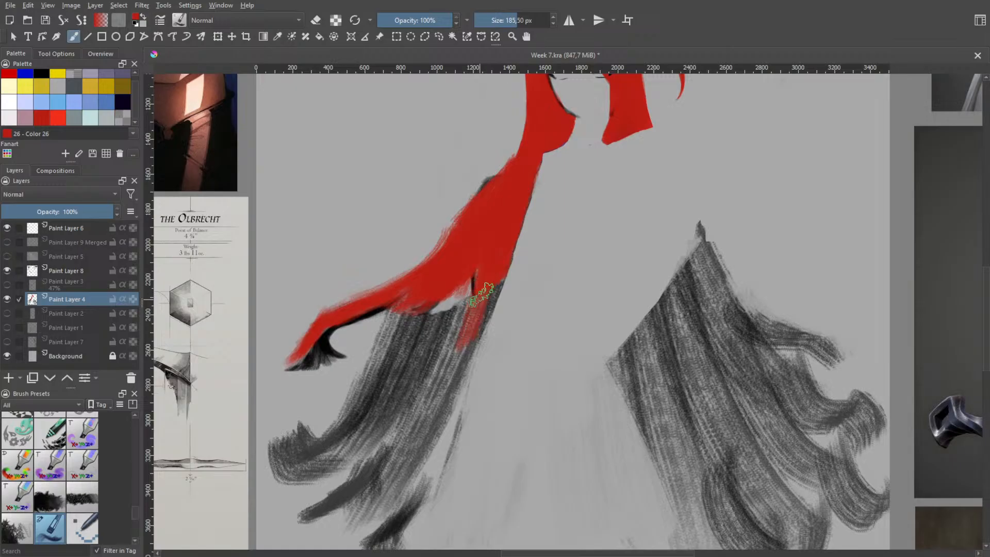
drag(481, 288, 436, 399)
drag(472, 310, 440, 401)
drag(486, 272, 455, 364)
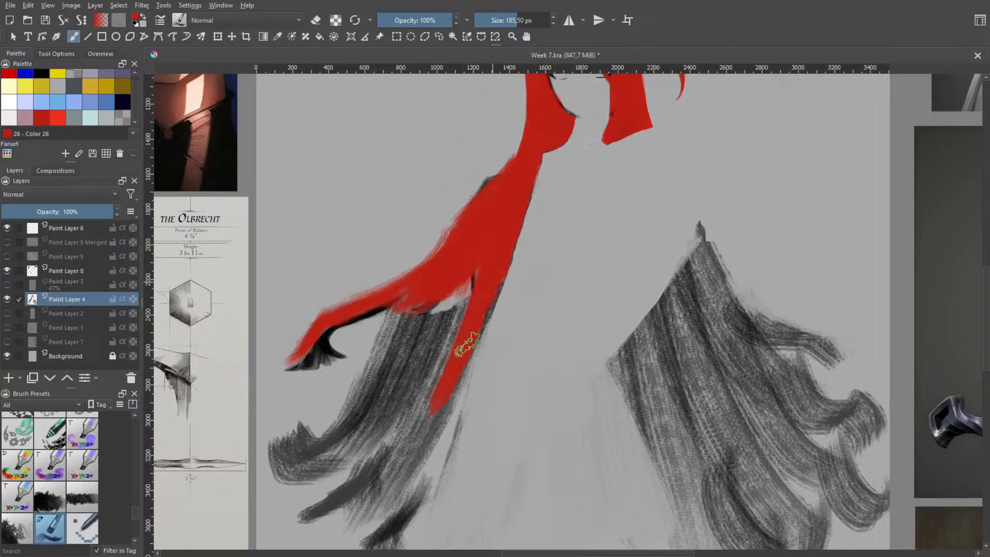
mouse_move(491, 289)
mouse_down()
mouse_move(450, 387)
mouse_move(396, 442)
mouse_up()
mouse_move(439, 335)
mouse_down()
mouse_move(409, 398)
mouse_move(420, 398)
mouse_up()
drag(467, 325, 457, 334)
drag(484, 259, 464, 309)
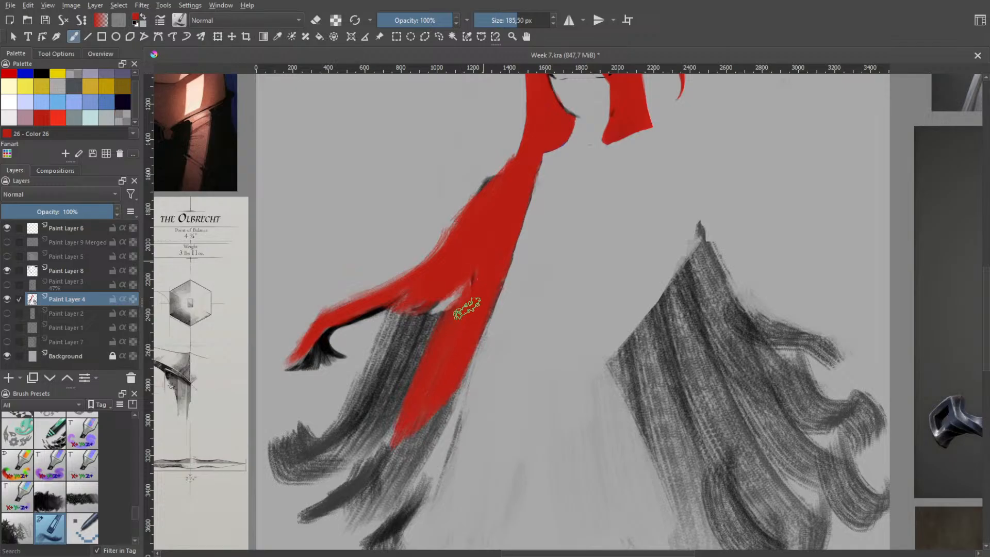
drag(486, 230, 428, 371)
Try painting a broad red lock sweeping outward from the strand's lower end into an upturned curl, undoing those strokes
drag(450, 326, 367, 445)
drag(402, 406, 314, 478)
mouse_move(360, 443)
mouse_down()
mouse_move(324, 473)
mouse_move(312, 469)
mouse_up()
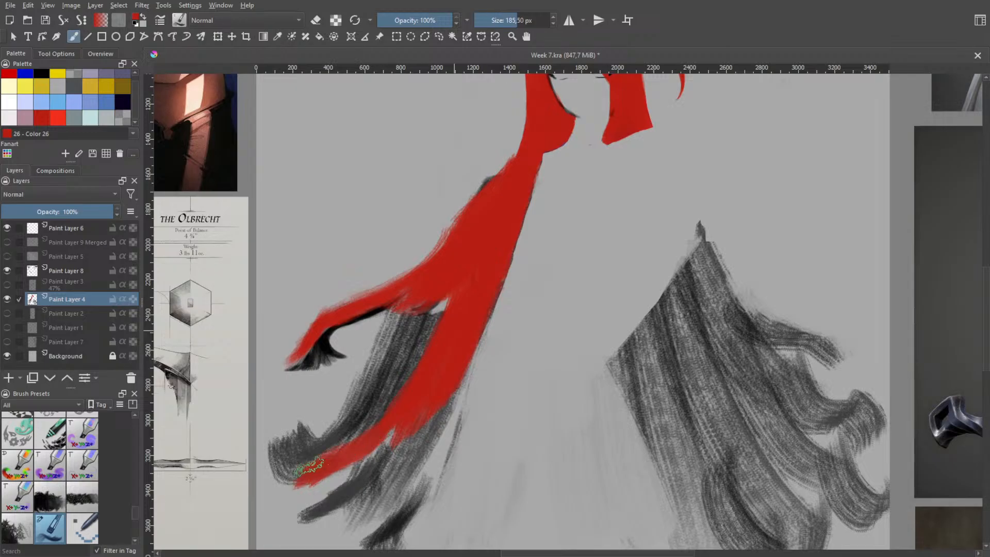
mouse_move(395, 437)
mouse_down()
mouse_move(362, 452)
mouse_move(278, 454)
mouse_move(286, 459)
mouse_move(279, 444)
mouse_move(334, 467)
mouse_move(315, 464)
mouse_move(367, 435)
mouse_up()
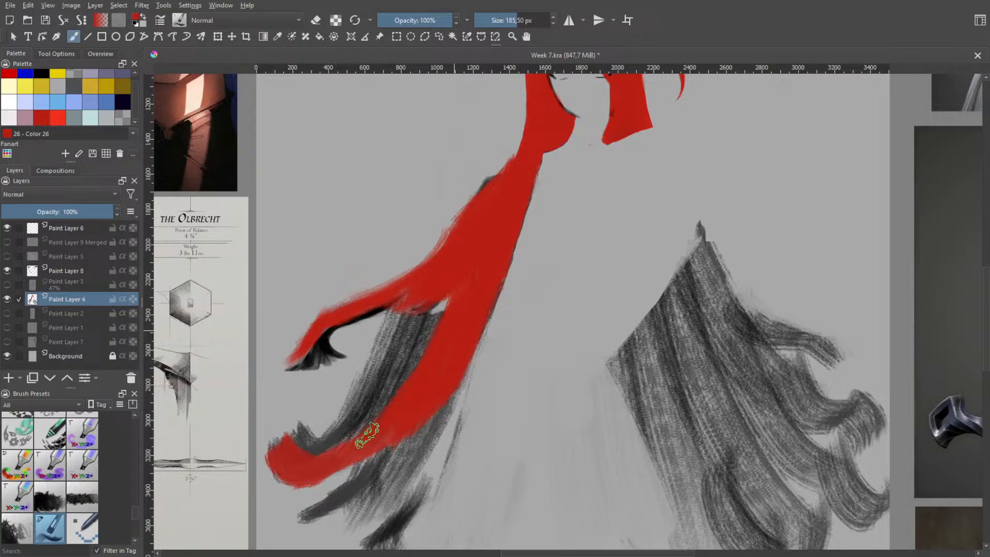
mouse_move(441, 339)
mouse_down()
mouse_move(390, 416)
mouse_move(364, 438)
mouse_up()
mouse_move(440, 331)
mouse_down()
mouse_move(432, 361)
mouse_move(457, 274)
mouse_move(400, 378)
mouse_move(338, 438)
mouse_move(384, 408)
mouse_move(433, 310)
mouse_move(436, 262)
mouse_up()
mouse_move(412, 365)
mouse_down()
mouse_move(444, 265)
mouse_move(449, 301)
mouse_up()
key(ctrl+z)
Paint two narrow tapering red locks fanning outward from the lower end of the hair strand
key(b)
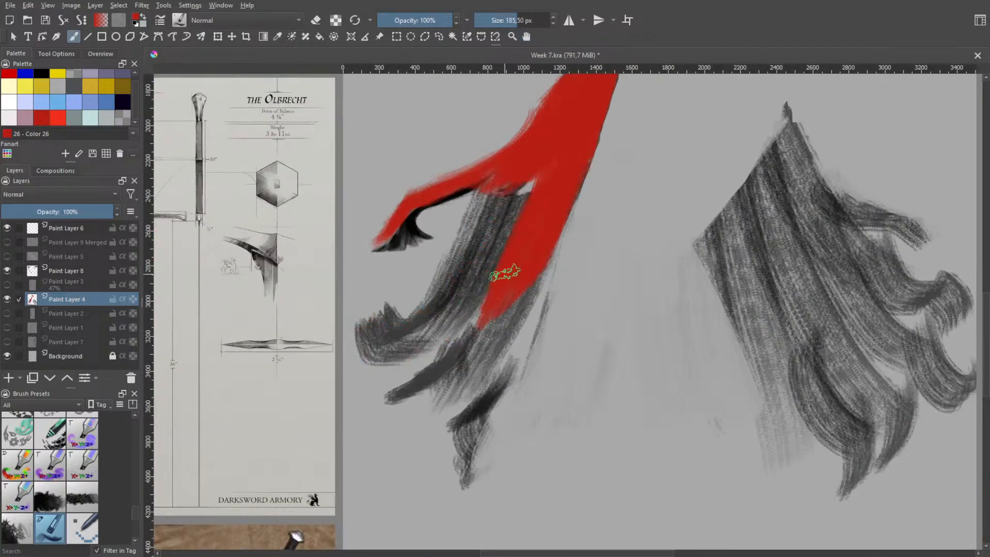
mouse_move(504, 274)
mouse_down()
mouse_move(493, 295)
mouse_move(419, 352)
mouse_up()
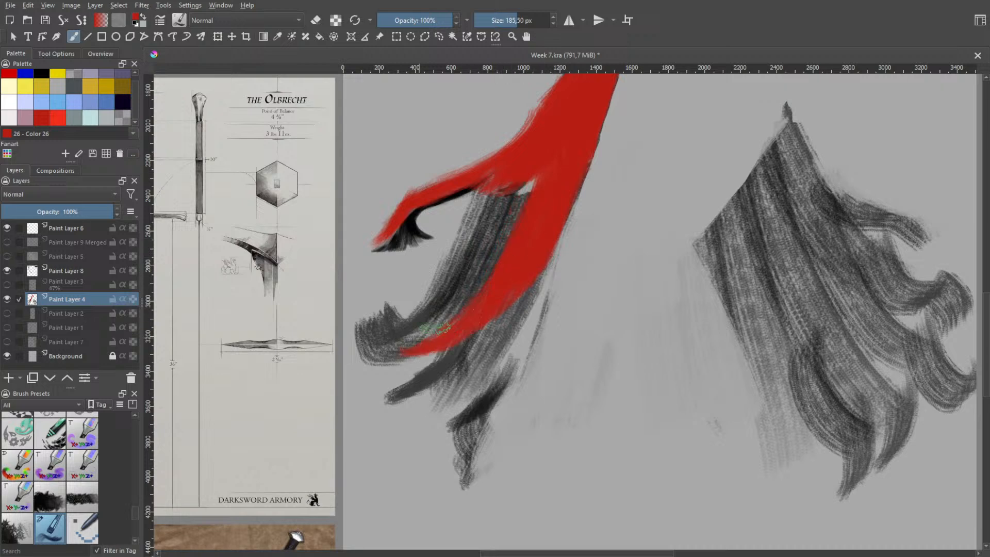
drag(495, 300, 400, 340)
drag(551, 265, 432, 394)
key(ctrl+z)
drag(519, 278, 429, 394)
key(ctrl+z)
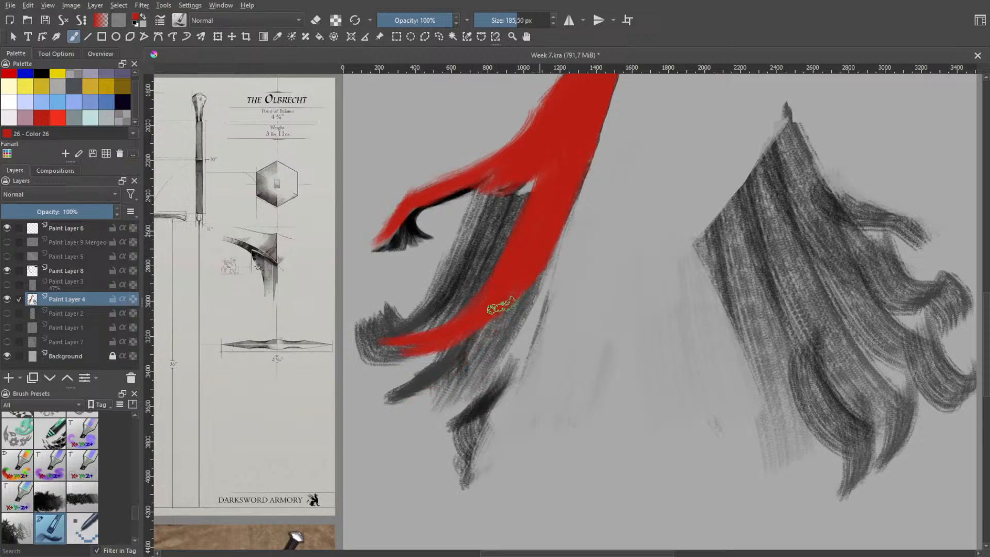
drag(497, 310, 409, 410)
drag(524, 267, 408, 413)
key(ctrl+z)
Try adding a straight third red lock and widening the strand's inner edge, undoing these strokes
mouse_move(541, 252)
mouse_down()
mouse_move(447, 444)
mouse_move(427, 460)
mouse_up()
drag(504, 336, 448, 445)
drag(535, 250, 428, 462)
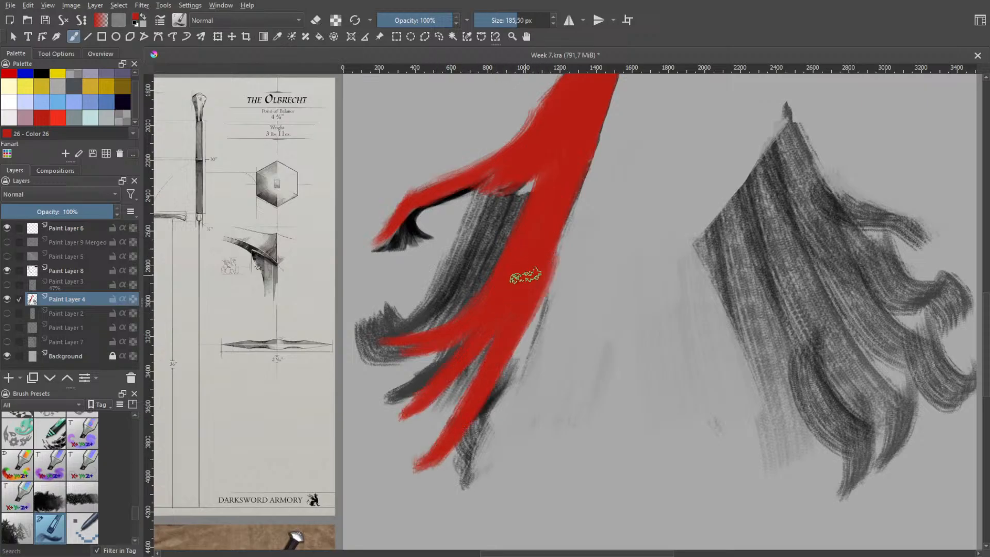
drag(548, 247, 463, 408)
drag(589, 173, 542, 289)
key(ctrl+z)
drag(584, 155, 527, 302)
key(ctrl+z)
mouse_move(577, 160)
mouse_down()
mouse_move(541, 274)
mouse_move(503, 345)
mouse_up()
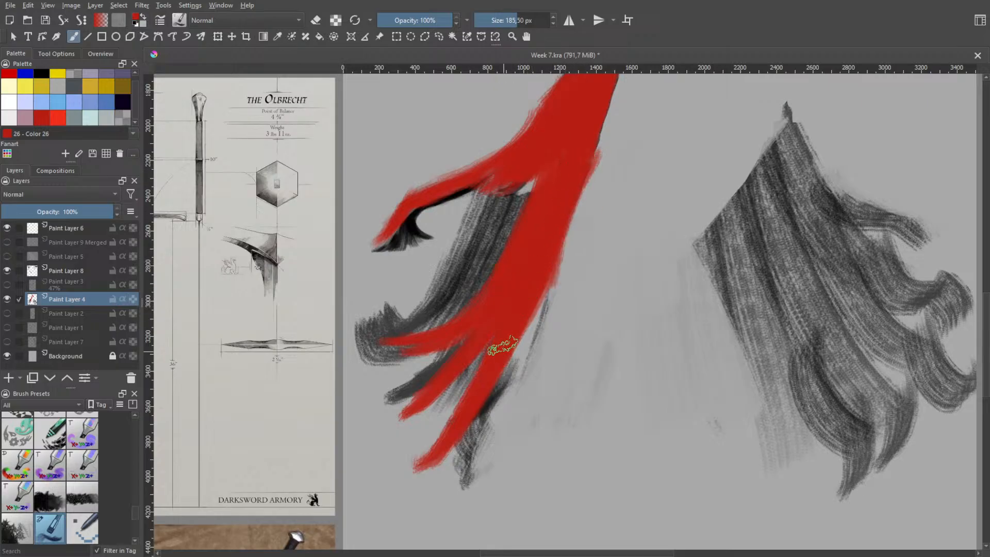
key(ctrl+z)
key(ctrl+z)
key(ctrl+z)
key(ctrl+z)
key(ctrl+z)
key(ctrl+z)
key(ctrl+z)
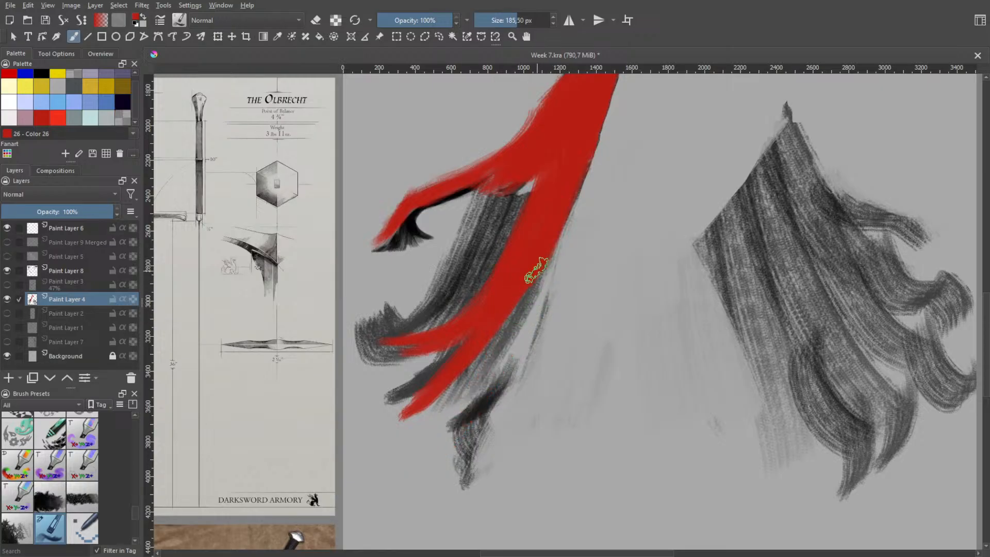
Paint a long red lock hanging below the two tapering ones and ending in an upturned hook
drag(534, 263, 459, 490)
key(ctrl+z)
mouse_move(515, 299)
mouse_down()
mouse_move(472, 402)
mouse_move(522, 466)
mouse_up()
mouse_move(518, 291)
mouse_down()
mouse_move(467, 523)
mouse_move(498, 498)
mouse_move(459, 467)
mouse_move(503, 480)
mouse_up()
key(ctrl+z)
mouse_move(478, 421)
mouse_down()
mouse_move(469, 447)
mouse_move(494, 505)
mouse_up()
key(ctrl+z)
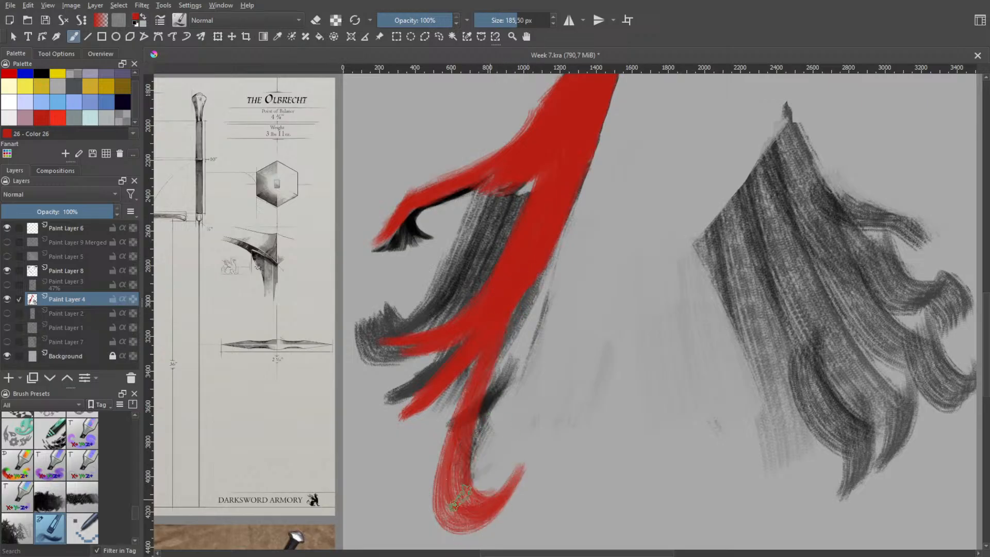
Fill the hooked lock solid red and thicken its join with the main hair strand
mouse_move(458, 475)
mouse_down()
mouse_move(484, 498)
mouse_move(475, 496)
mouse_up()
mouse_move(458, 448)
mouse_down()
mouse_move(470, 500)
mouse_move(462, 440)
mouse_move(471, 504)
mouse_move(469, 437)
mouse_move(461, 469)
mouse_up()
drag(487, 381, 471, 418)
drag(499, 341, 463, 468)
drag(508, 319, 480, 399)
drag(527, 273, 471, 407)
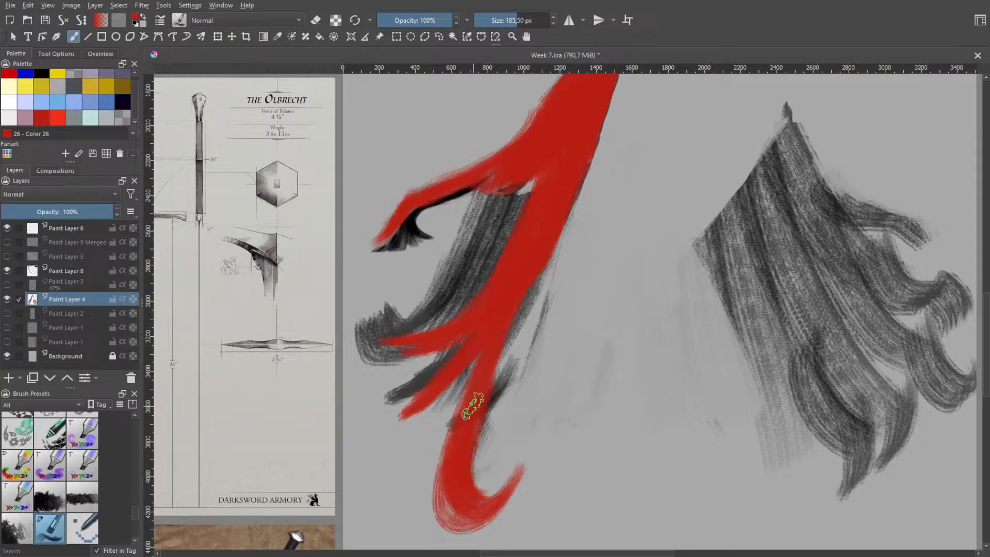
mouse_move(533, 254)
mouse_down()
mouse_move(499, 327)
mouse_move(474, 418)
mouse_up()
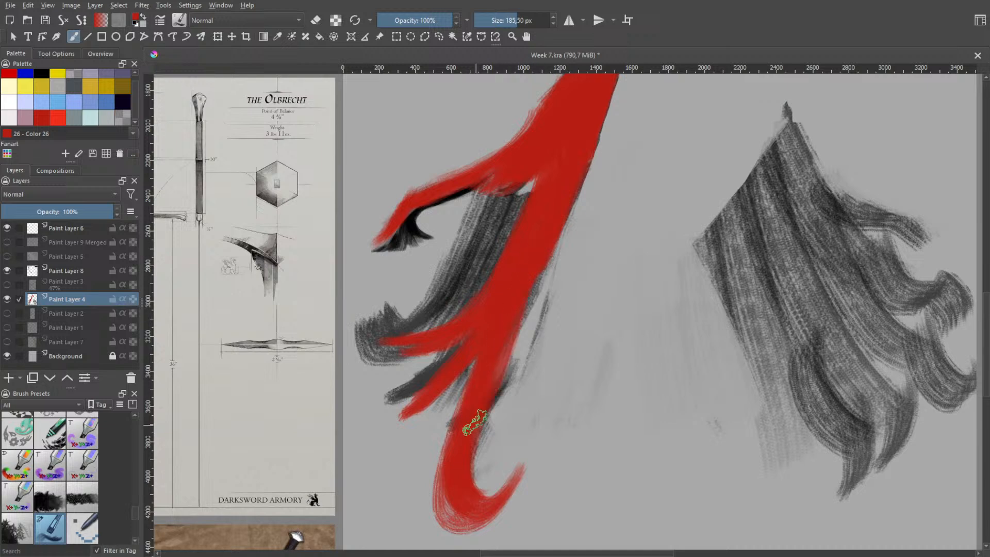
Show the sword on Paint Layer 5 again and make that layer active
key(space)
scroll(530, 356, down, 2)
drag(481, 369, 311, 380)
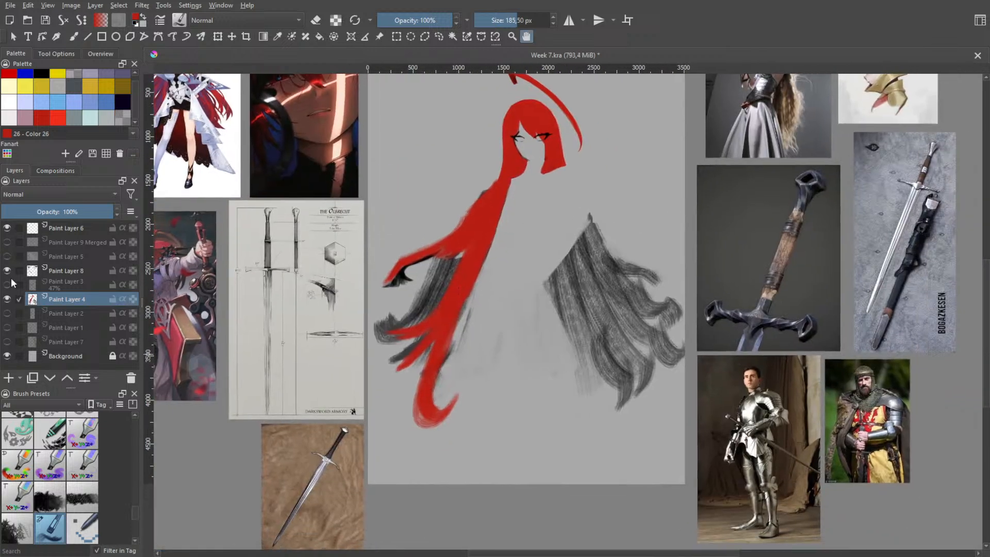
click(7, 257)
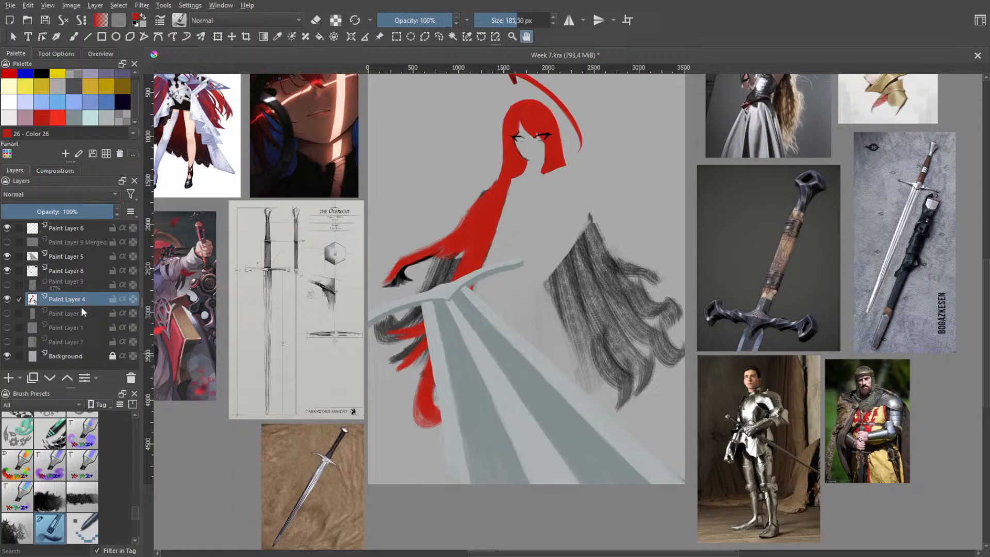
click(66, 253)
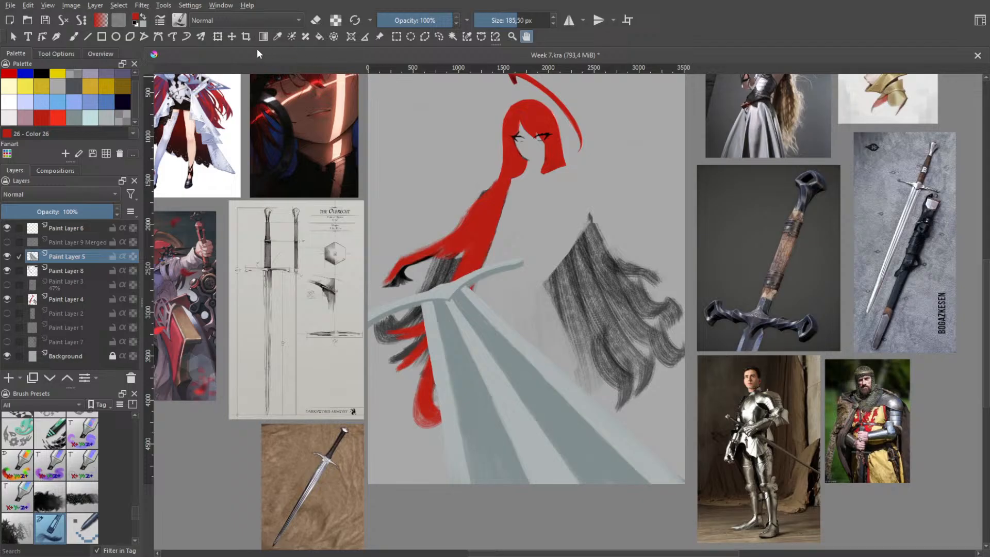
Try moving the sword down and to the right with the Transform tool, undoing the trial placements
key(ctrl+t)
mouse_move(506, 296)
mouse_down()
mouse_move(533, 305)
mouse_move(532, 333)
mouse_move(537, 310)
mouse_up()
drag(665, 187, 650, 177)
key(ctrl+z)
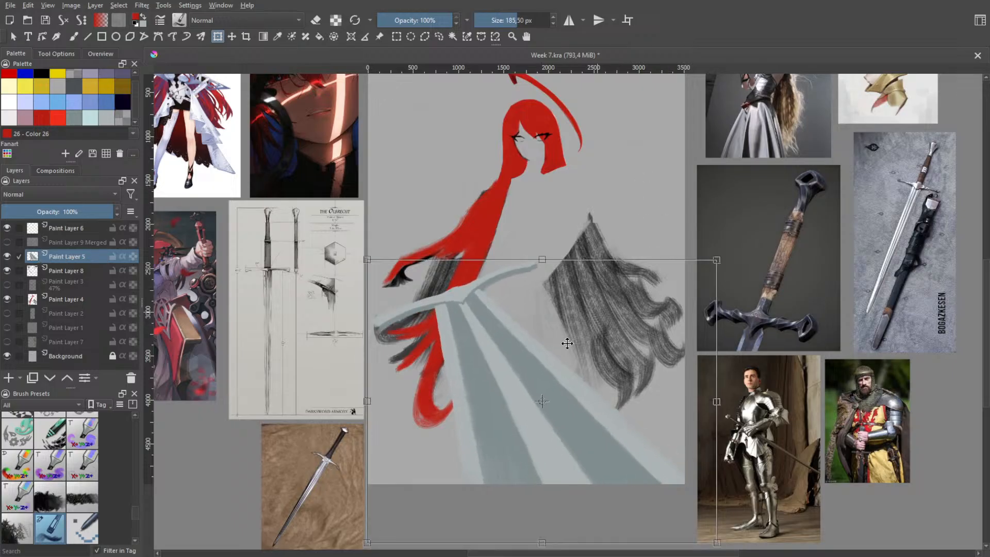
key(ctrl+z)
key(ctrl+z)
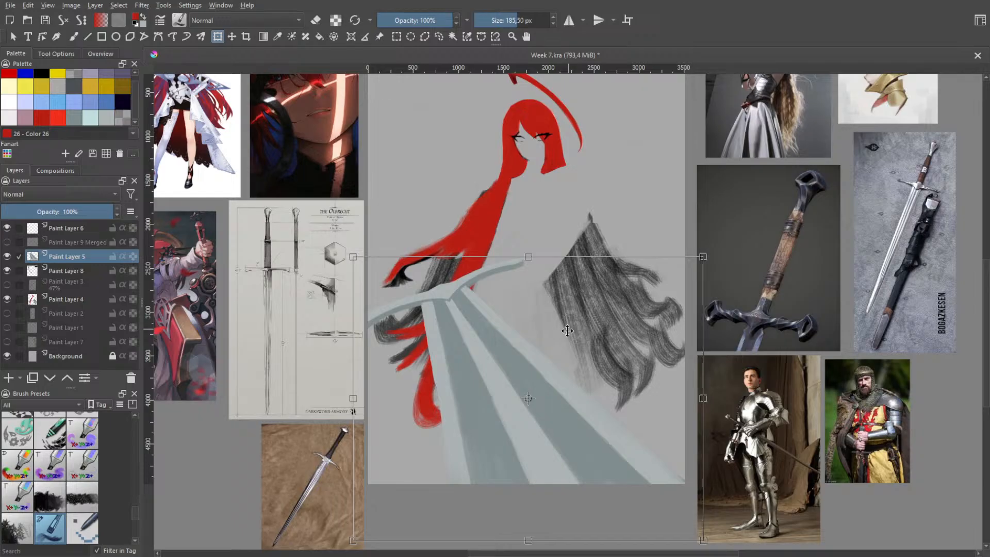
key(ctrl+z)
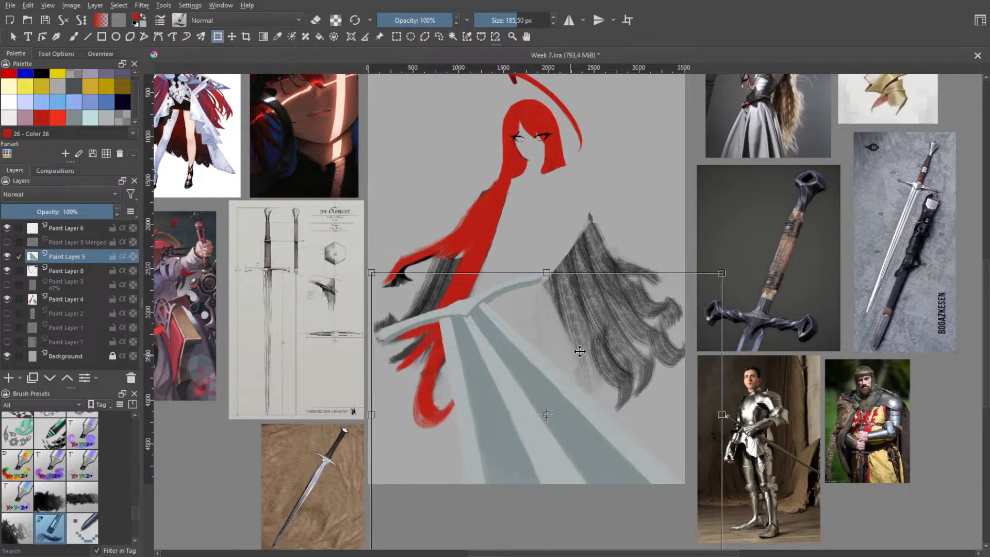
Try placing the sword higher and further right with the Transform tool, undoing the placements back to the hidden sword layer
mouse_move(522, 362)
mouse_down()
mouse_move(526, 340)
mouse_move(570, 318)
mouse_move(561, 327)
mouse_move(528, 226)
mouse_move(513, 267)
mouse_move(466, 230)
mouse_move(570, 340)
mouse_move(549, 339)
mouse_move(560, 345)
mouse_up()
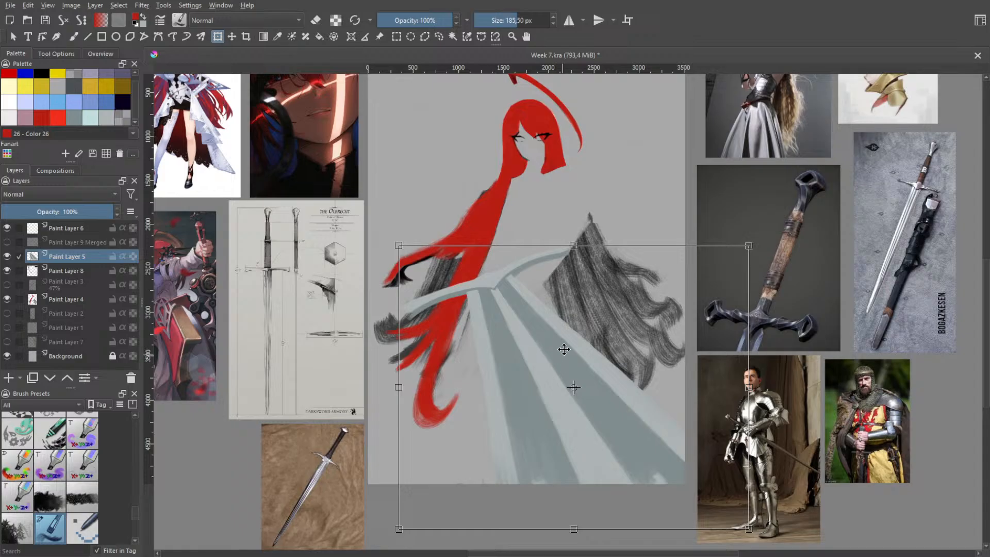
mouse_move(564, 349)
mouse_down()
mouse_move(537, 334)
mouse_move(550, 349)
mouse_move(579, 307)
mouse_move(552, 364)
mouse_up()
key(ctrl+z)
key(ctrl+z)
key(ctrl+z)
key(ctrl+z)
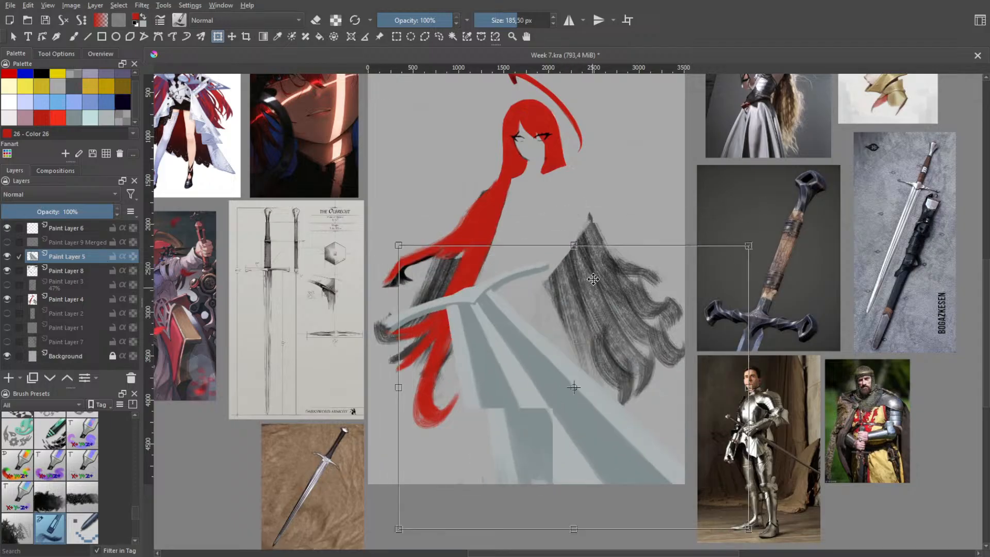
key(ctrl+z)
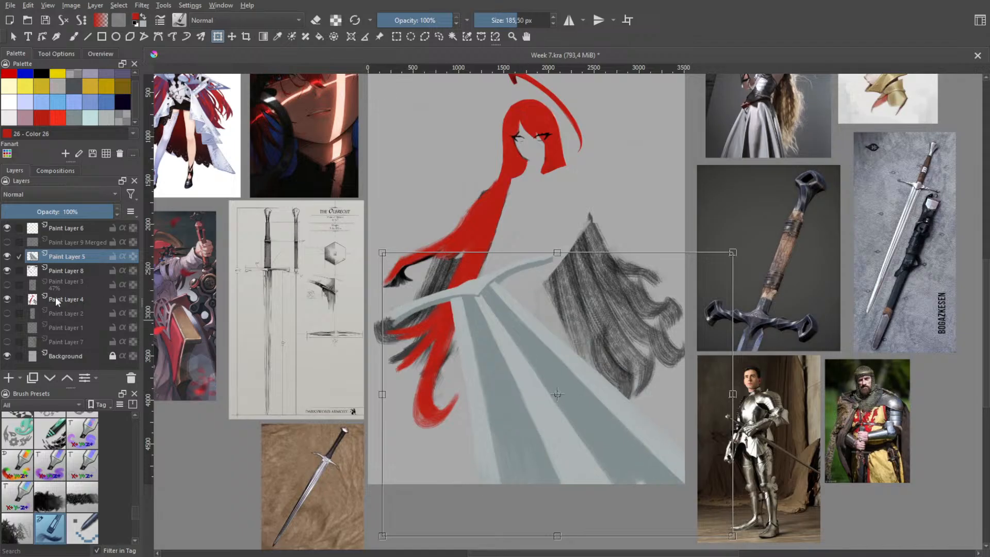
key(ctrl+z)
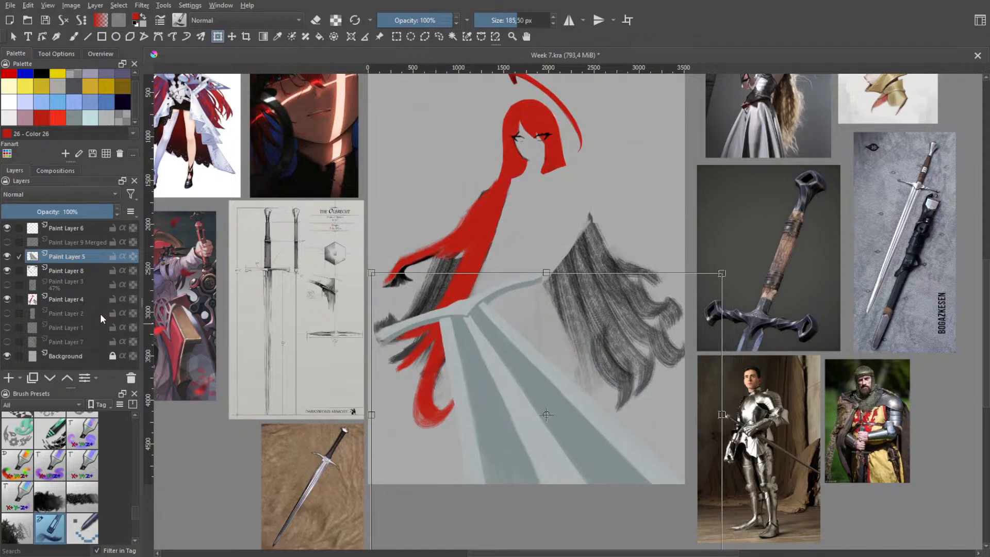
key(ctrl+z)
key(ctrl+z)
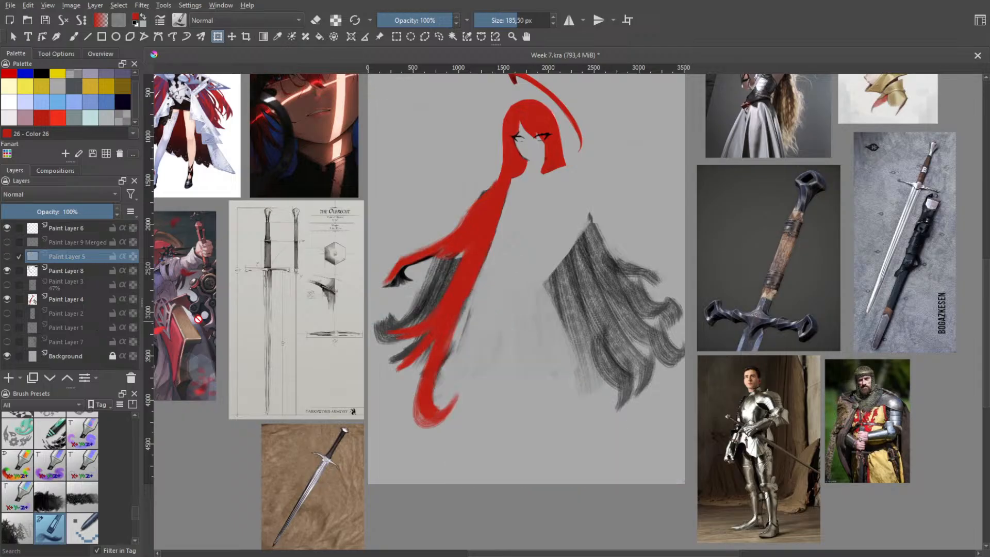
Make Paint Layer 4 active and erase the grey sketch between the upper red lock and the main hair strand
click(65, 302)
key(h)
mouse_move(428, 306)
mouse_down()
mouse_move(437, 289)
mouse_move(429, 302)
mouse_up()
scroll(430, 304, up, 2)
key(b)
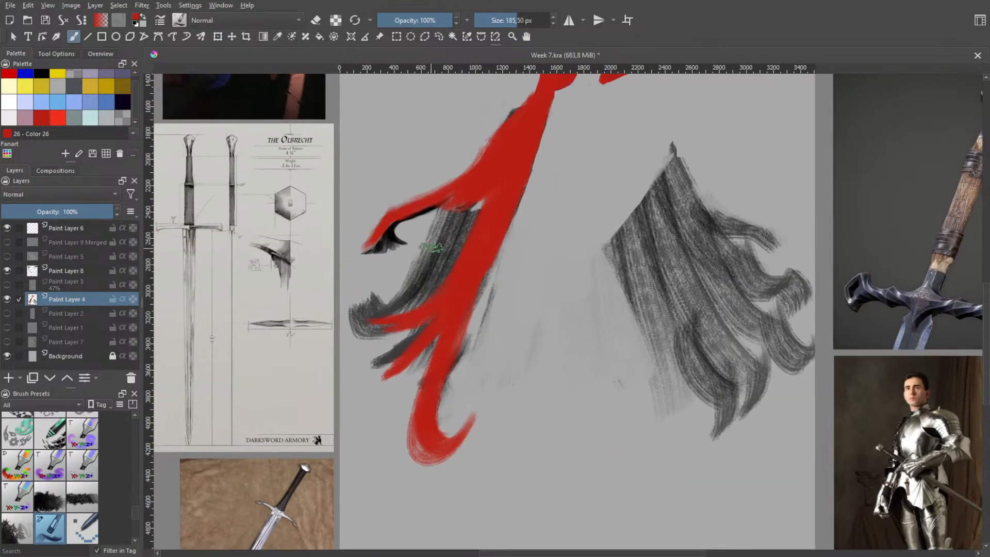
key(e)
mouse_move(426, 265)
mouse_down()
mouse_move(430, 249)
mouse_move(410, 294)
mouse_move(467, 214)
mouse_move(433, 234)
mouse_move(439, 219)
mouse_move(477, 201)
mouse_move(435, 232)
mouse_move(454, 212)
mouse_move(423, 263)
mouse_move(418, 248)
mouse_move(456, 221)
mouse_up()
right_click(451, 233)
click(450, 166)
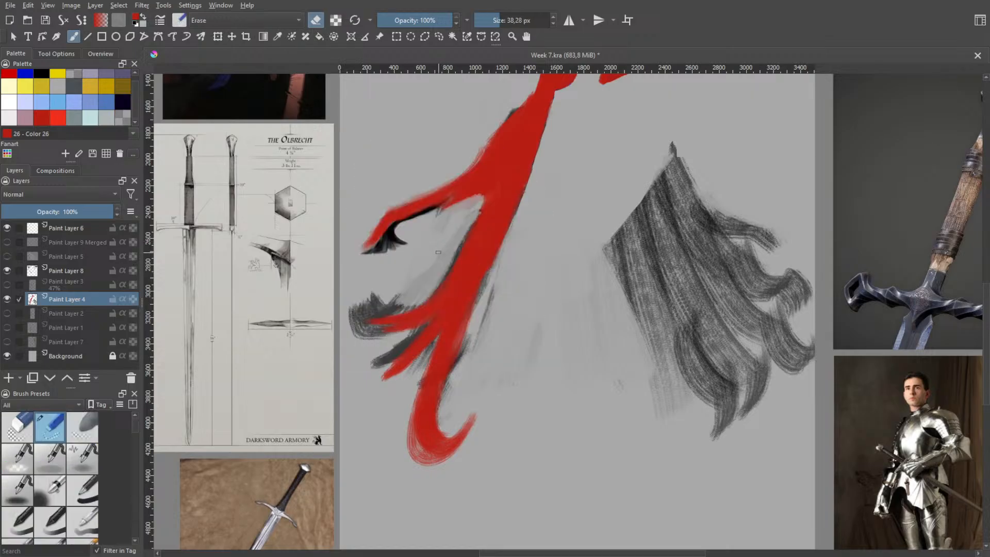
mouse_move(434, 252)
shift+mouse_down()
mouse_move(444, 251)
mouse_move(413, 221)
mouse_move(454, 221)
shift+mouse_up()
shift+drag(420, 276, 437, 261)
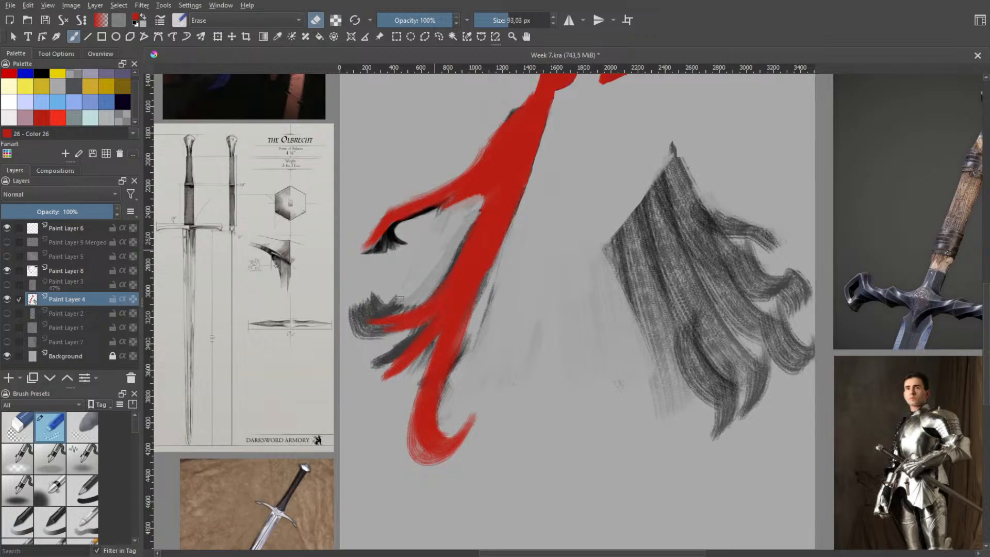
Erase the grey curl above the lower locks and the remaining grey traces beside the main strand
mouse_move(400, 298)
mouse_down()
mouse_move(375, 312)
mouse_move(413, 296)
mouse_move(356, 312)
mouse_move(394, 299)
mouse_move(359, 307)
mouse_up()
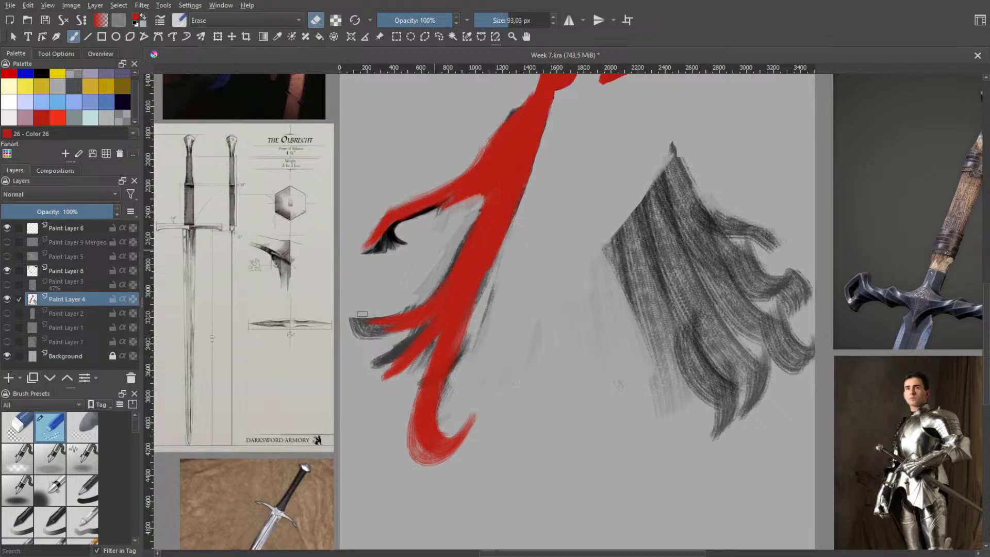
mouse_move(396, 312)
mouse_down()
mouse_move(426, 288)
mouse_move(472, 217)
mouse_move(424, 289)
mouse_up()
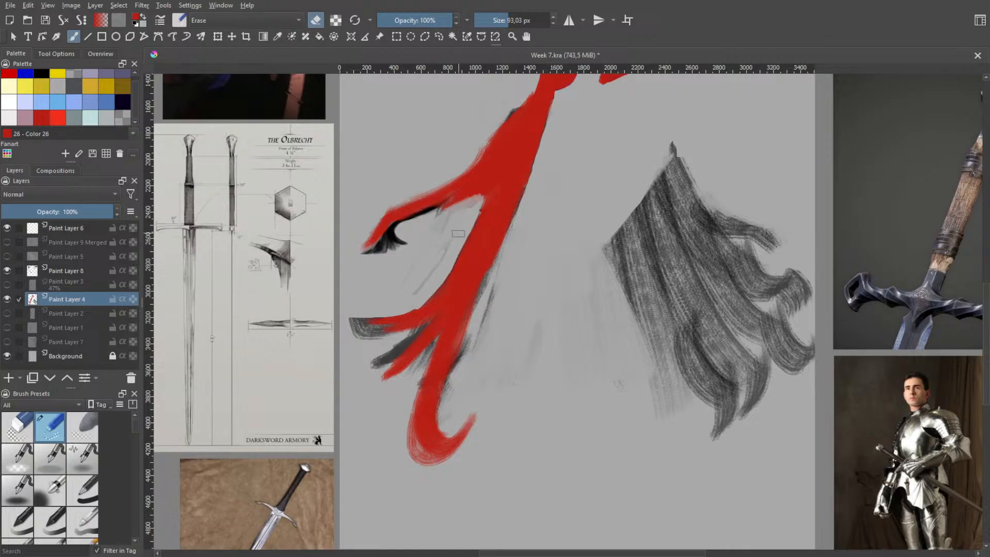
mouse_move(458, 234)
mouse_down()
mouse_move(445, 272)
mouse_move(398, 314)
mouse_up()
key(ctrl+z)
drag(445, 271, 418, 300)
mouse_move(437, 222)
mouse_down()
mouse_move(461, 205)
mouse_move(451, 206)
mouse_up()
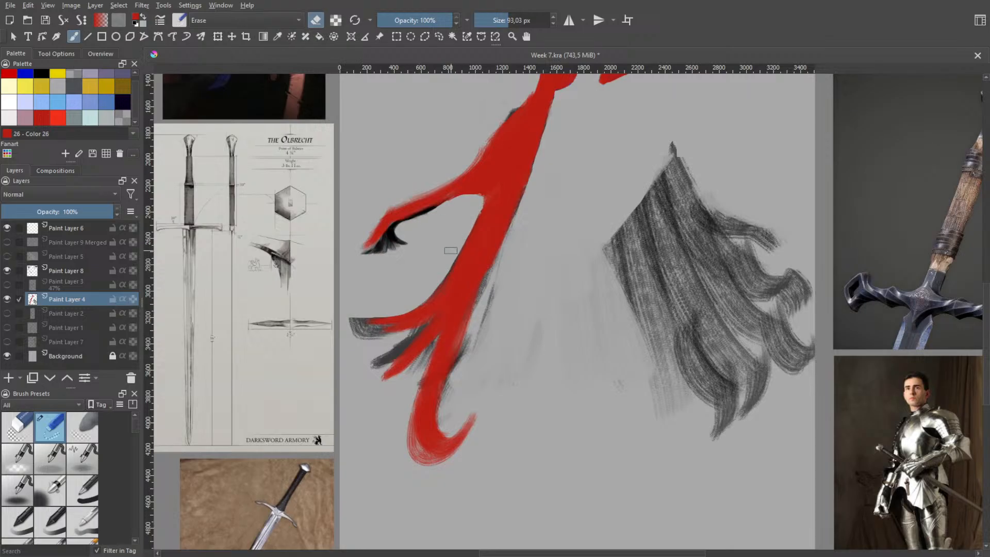
Erase the red hair joining the upper lock to the main strand, leaving that lock detached
key(space)
scroll(458, 253, down, 2)
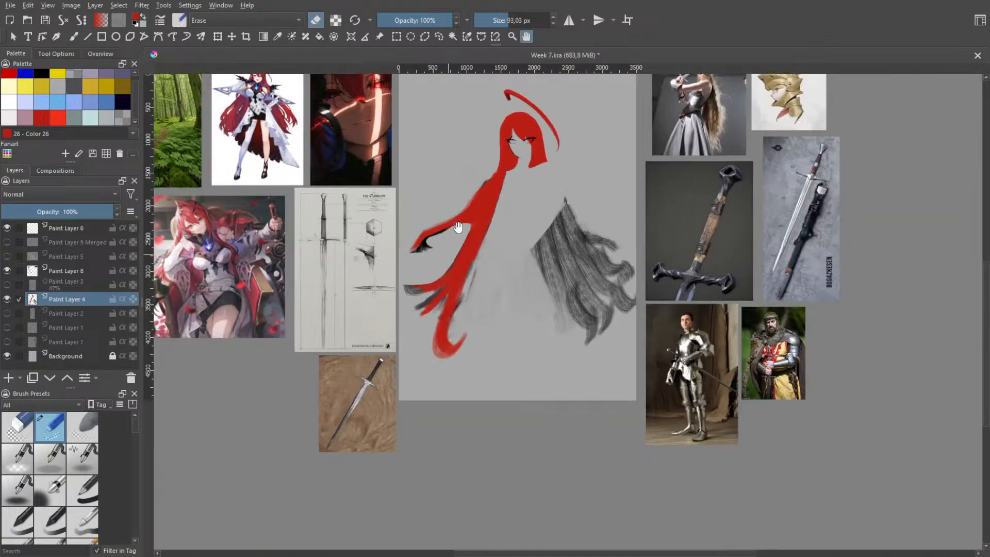
scroll(457, 227, up, 1)
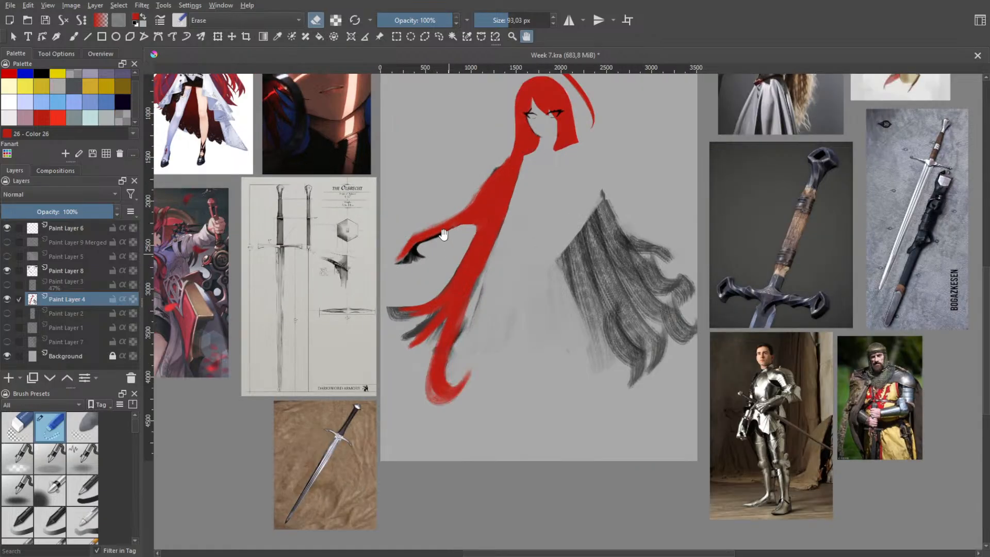
key(b)
drag(458, 226, 479, 181)
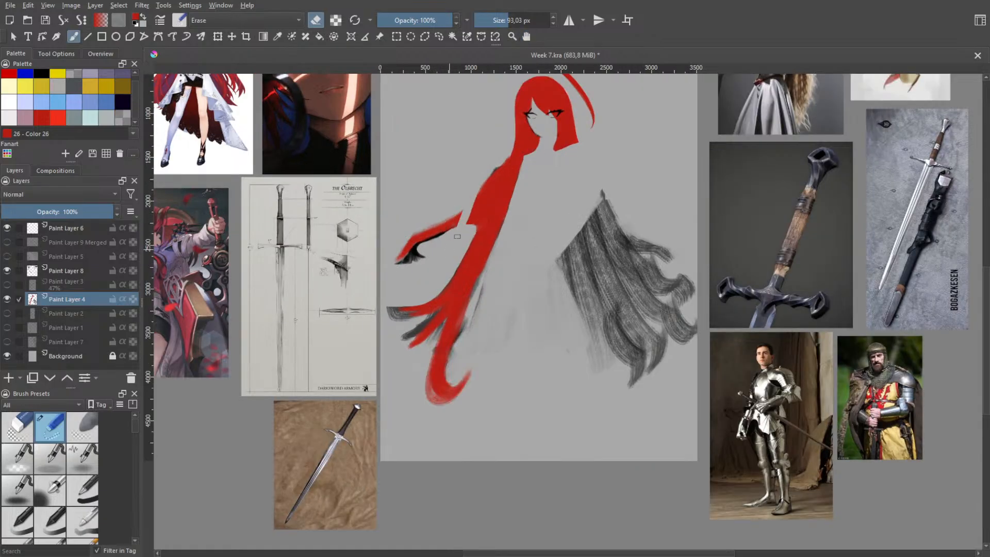
drag(457, 236, 493, 168)
mouse_move(477, 205)
mouse_down()
mouse_move(496, 160)
mouse_move(461, 239)
mouse_move(499, 163)
mouse_up()
drag(466, 237, 501, 161)
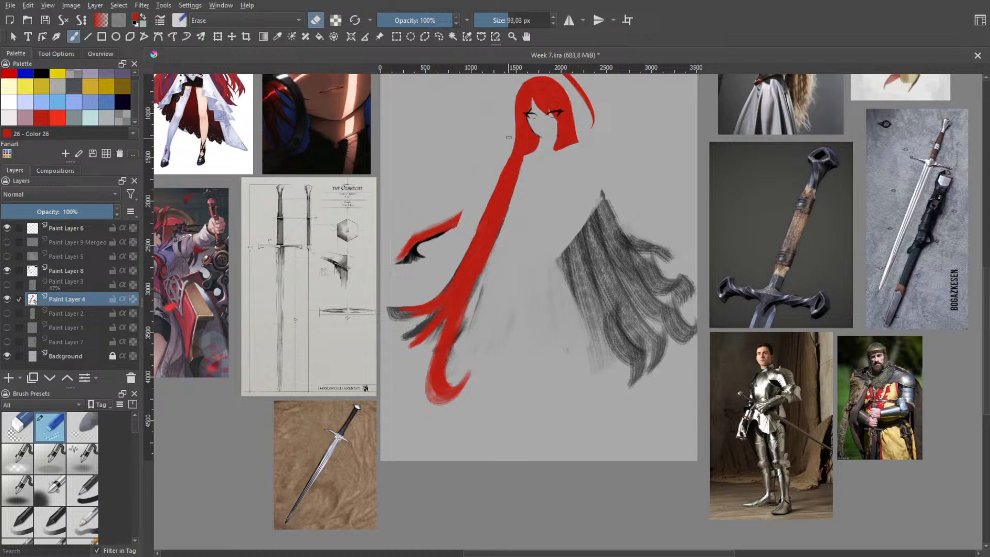
Try thinning the main strand along its outer edge, undoing and redoing eraser strokes to compare the hair shapes
drag(504, 155, 481, 219)
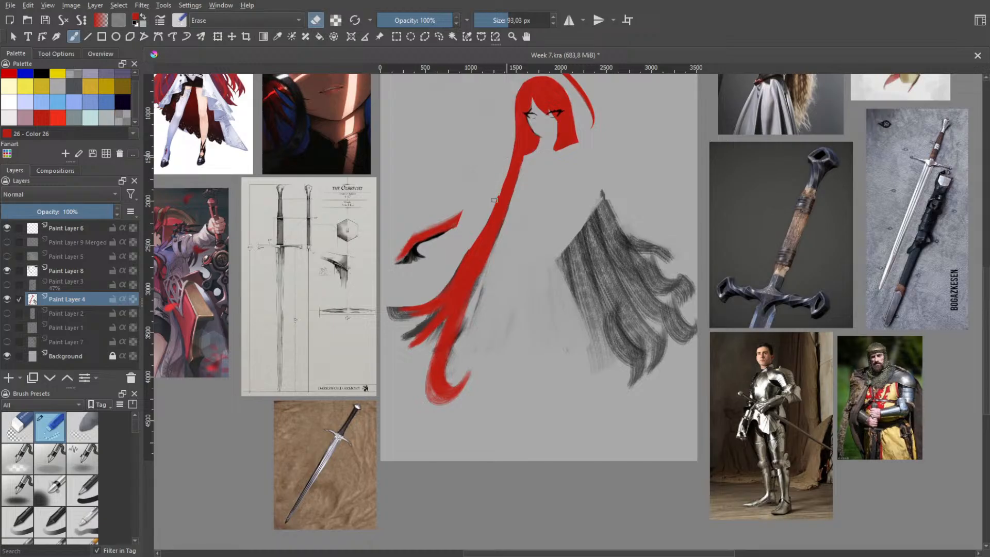
drag(494, 200, 457, 263)
key(ctrl+z)
key(ctrl+z)
key(ctrl+z)
key(ctrl+z)
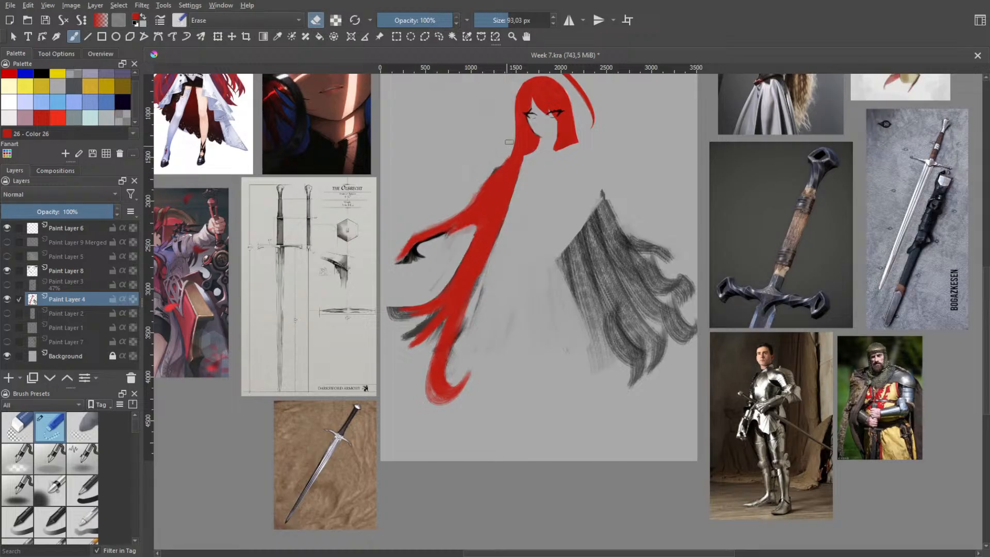
key(ctrl+shift+z)
key(ctrl+shift+z)
key(ctrl+shift+z)
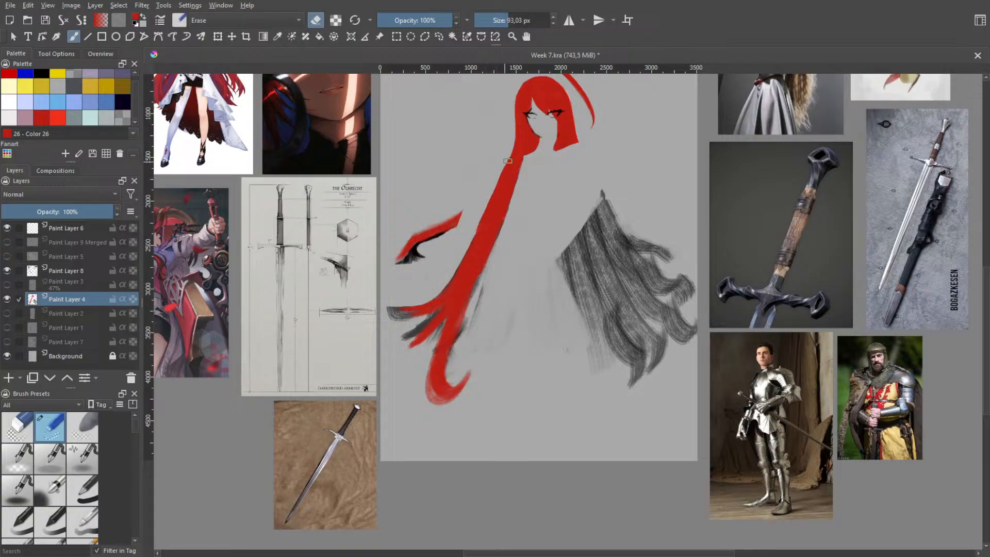
Trim the main strand's outer edge into a slimmer, smooth curve, undoing unsatisfactory eraser strokes, and erase the detached upper lock
drag(502, 175, 464, 254)
key(ctrl+z)
drag(491, 198, 462, 256)
key(ctrl+z)
mouse_move(505, 174)
mouse_down()
mouse_move(472, 243)
mouse_move(409, 321)
mouse_up()
key(ctrl+z)
drag(508, 153, 411, 309)
key(ctrl+z)
drag(507, 165, 440, 278)
key(ctrl+z)
drag(502, 167, 454, 258)
key(ctrl+z)
drag(507, 158, 483, 219)
key(ctrl+z)
drag(507, 148, 444, 246)
key(ctrl+z)
drag(509, 141, 459, 244)
key(ctrl+z)
drag(508, 135, 464, 238)
key(ctrl+z)
drag(510, 137, 454, 250)
key(ctrl+z)
drag(509, 140, 409, 298)
key(ctrl+z)
drag(510, 138, 460, 255)
key(ctrl+z)
drag(498, 172, 456, 260)
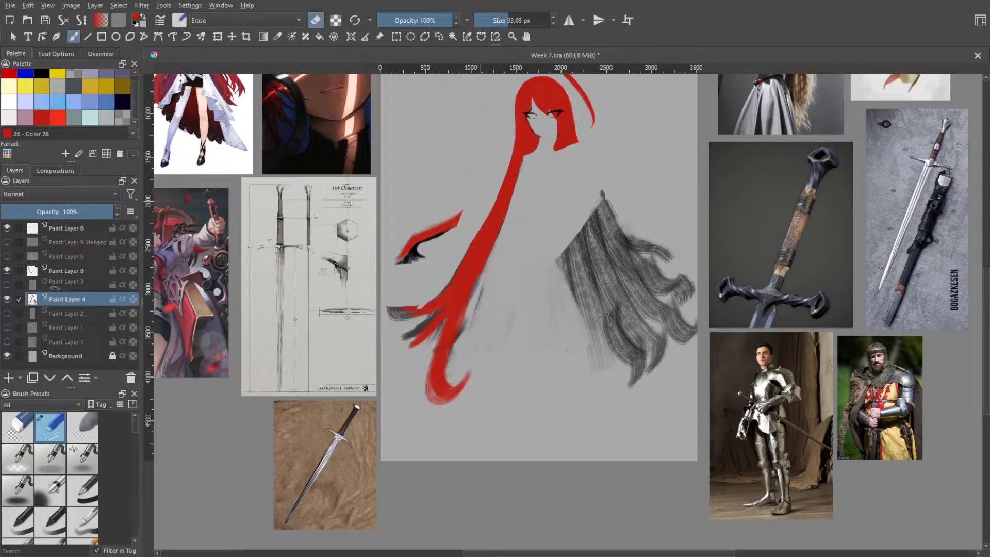
key(ctrl+z)
drag(484, 220, 439, 270)
drag(482, 219, 448, 259)
drag(495, 187, 441, 279)
key(ctrl+z)
drag(466, 210, 400, 252)
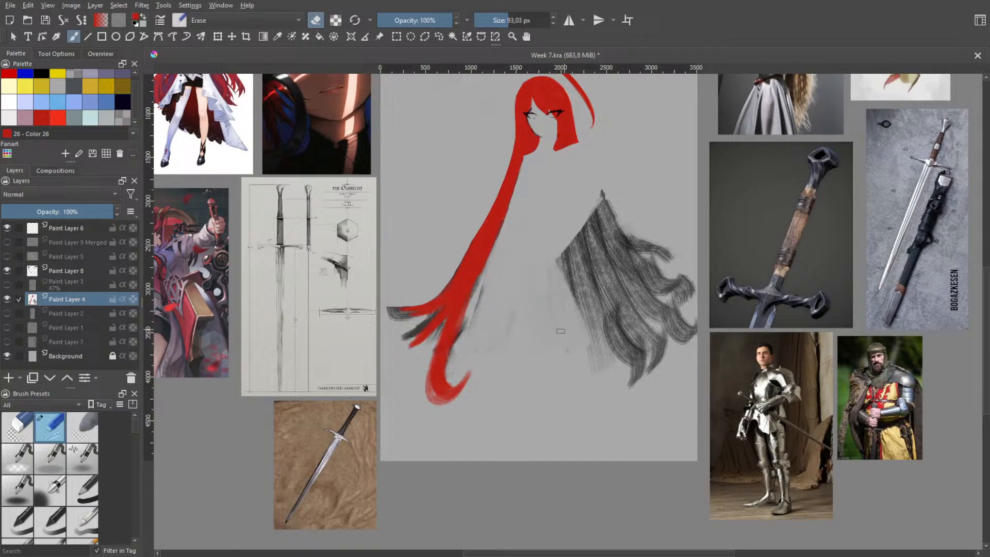
Erase the grey sketch along the main strand's inner edge and the faint smudges in the space beside it
scroll(454, 316, up, 1)
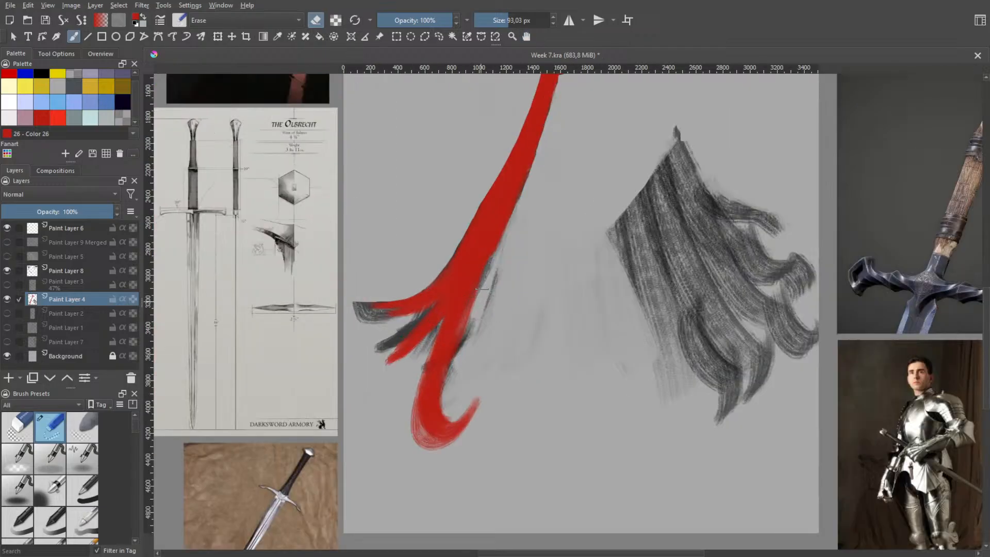
drag(504, 252, 474, 335)
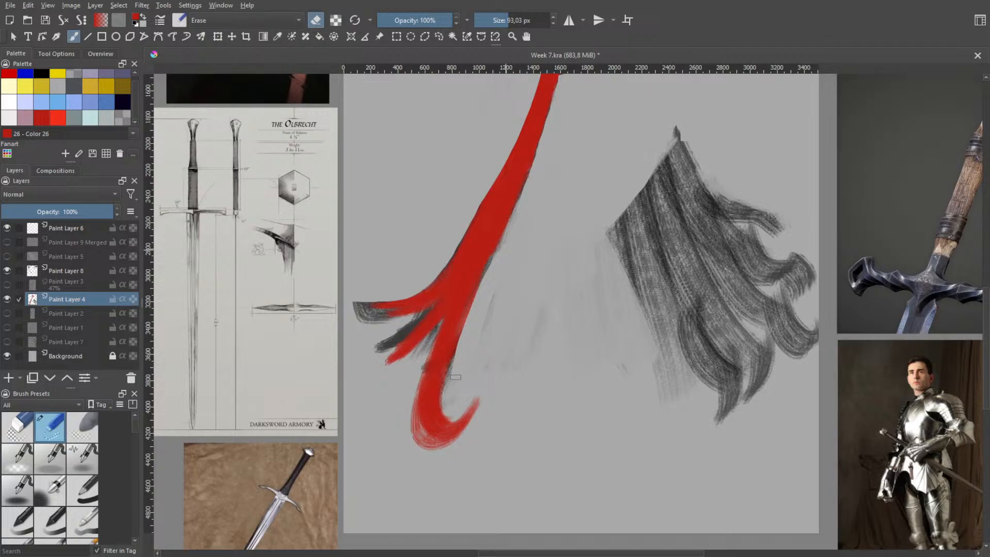
drag(449, 405, 459, 351)
mouse_move(486, 282)
mouse_down()
mouse_move(455, 356)
mouse_move(454, 385)
mouse_move(471, 403)
mouse_up()
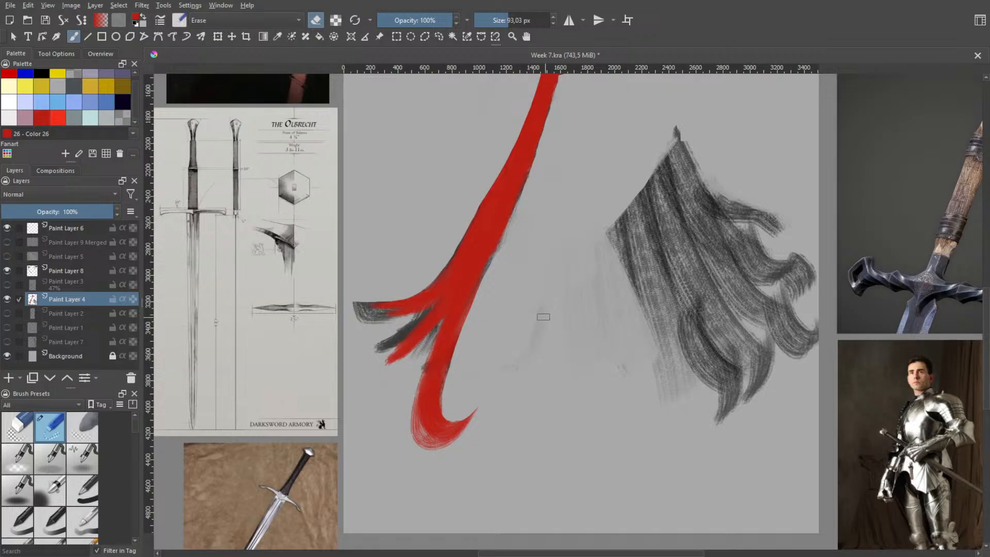
drag(542, 316, 548, 288)
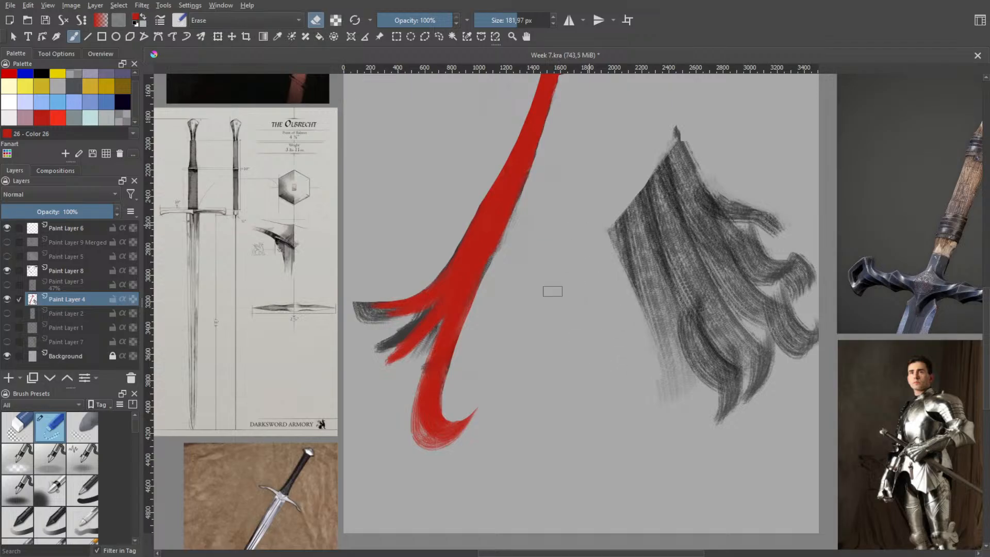
mouse_move(520, 221)
mouse_down()
mouse_move(505, 270)
mouse_move(506, 257)
mouse_up()
Switch back to the 185.50 px paint brush and paint a red strand from the hair's right side down over the grey sketch
key(space)
scroll(540, 268, down, 1)
scroll(538, 239, down, 1)
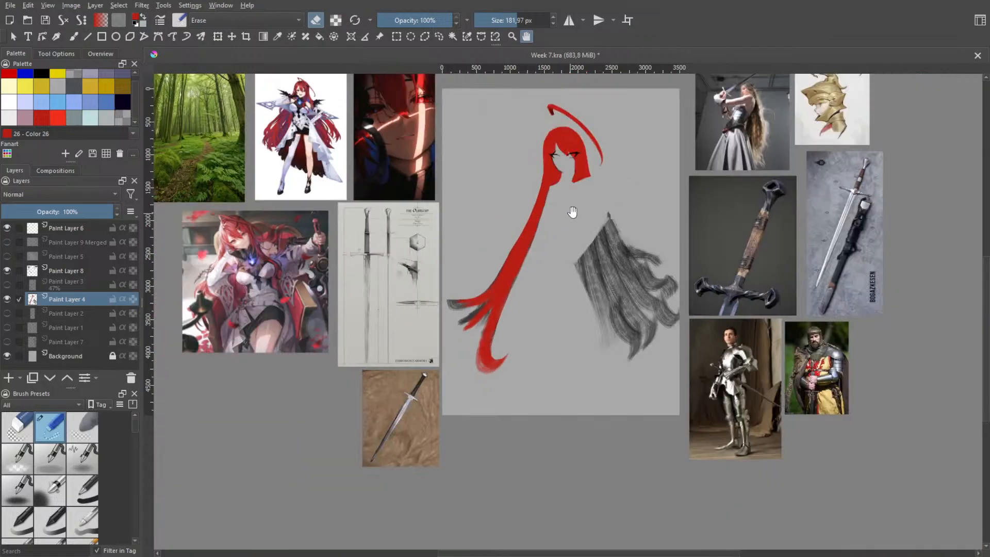
scroll(555, 235, down, 1)
scroll(531, 264, up, 3)
right_click(538, 285)
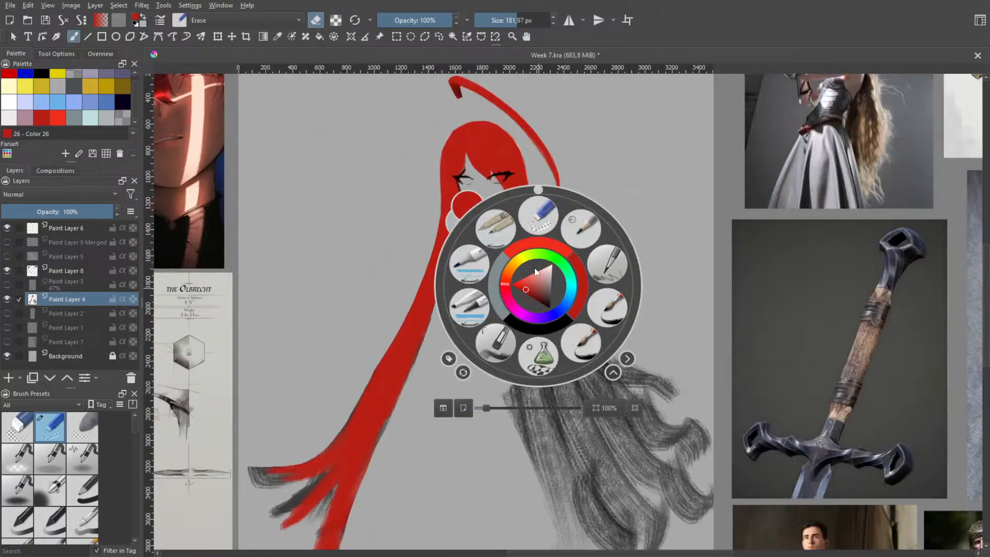
right_click(557, 303)
right_click(552, 312)
click(510, 369)
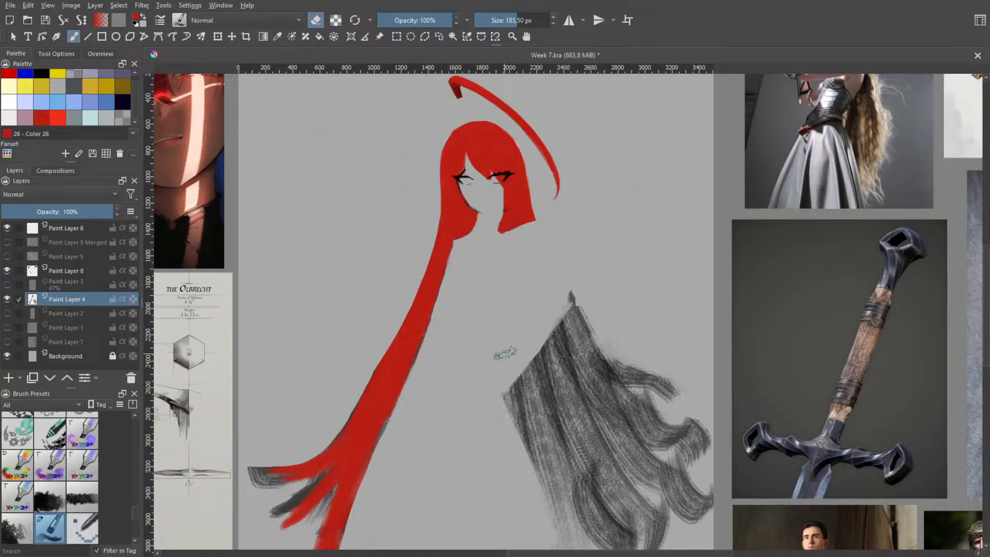
key(e)
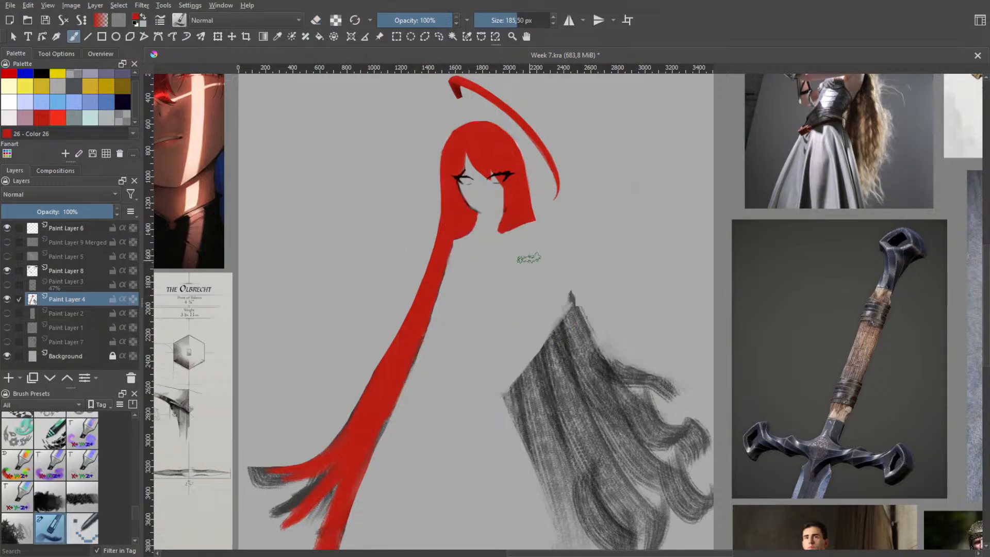
mouse_move(525, 229)
mouse_down()
mouse_move(524, 302)
mouse_move(540, 338)
mouse_up()
key(ctrl+z)
drag(525, 226, 573, 342)
drag(523, 204, 577, 355)
key(ctrl+z)
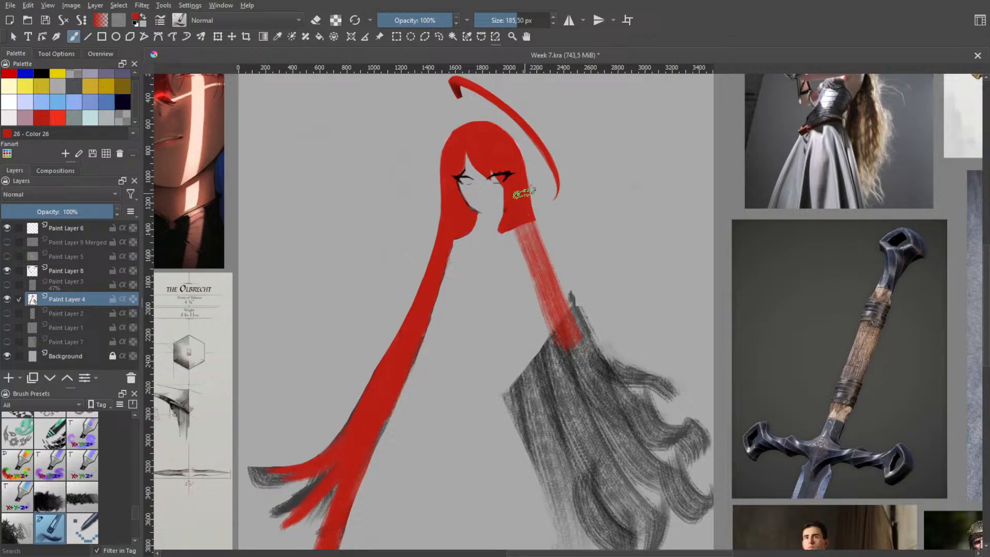
drag(524, 194, 574, 327)
key(ctrl+z)
drag(524, 214, 569, 319)
key(ctrl+z)
drag(522, 228, 589, 358)
drag(566, 315, 608, 419)
mouse_move(570, 331)
mouse_down()
mouse_move(630, 479)
mouse_move(629, 461)
mouse_up()
key(ctrl+z)
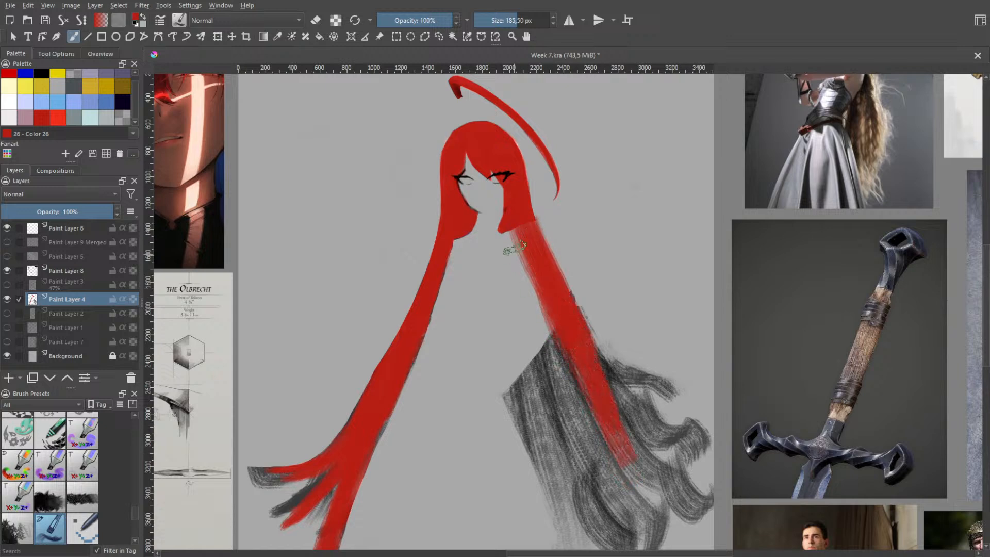
Widen the right-hand red strand inward with long strokes running down over the grey sketch
drag(510, 242, 535, 350)
key(ctrl+z)
mouse_move(510, 238)
mouse_down()
mouse_move(514, 290)
mouse_move(539, 357)
mouse_move(512, 278)
mouse_move(562, 421)
mouse_up()
drag(547, 319, 582, 432)
drag(576, 390, 588, 437)
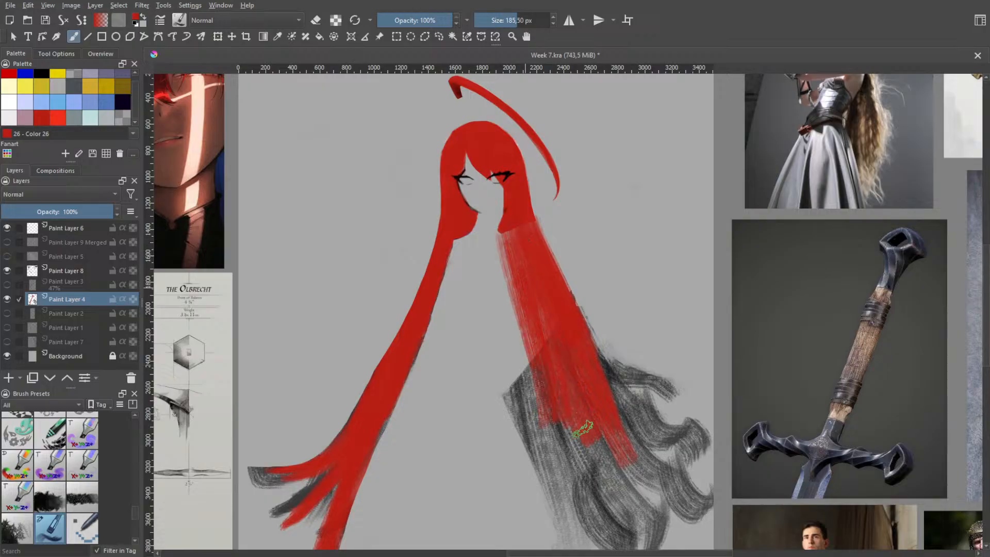
Fill the whole area between the left and right strands below the neck with solid red
mouse_move(511, 246)
mouse_down()
mouse_move(545, 417)
mouse_move(516, 437)
mouse_up()
mouse_move(499, 262)
mouse_down()
mouse_move(497, 461)
mouse_move(491, 257)
mouse_move(481, 467)
mouse_up()
drag(487, 233, 468, 407)
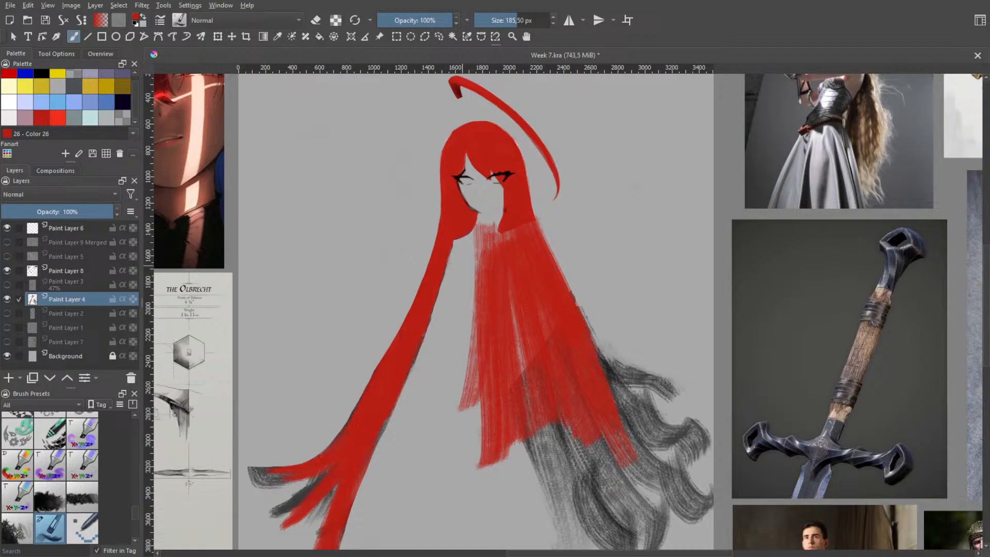
key(ctrl+z)
key(ctrl+z)
mouse_move(470, 253)
mouse_down()
mouse_move(462, 443)
mouse_move(478, 348)
mouse_move(470, 428)
mouse_up()
drag(470, 249, 459, 442)
mouse_move(458, 332)
mouse_down()
mouse_move(450, 437)
mouse_move(459, 235)
mouse_move(511, 239)
mouse_move(485, 364)
mouse_move(508, 395)
mouse_move(481, 304)
mouse_move(458, 269)
mouse_move(444, 276)
mouse_move(378, 466)
mouse_move(401, 454)
mouse_move(452, 374)
mouse_move(466, 466)
mouse_move(478, 376)
mouse_move(492, 494)
mouse_move(498, 399)
mouse_move(534, 479)
mouse_move(575, 472)
mouse_move(578, 429)
mouse_move(613, 451)
mouse_up()
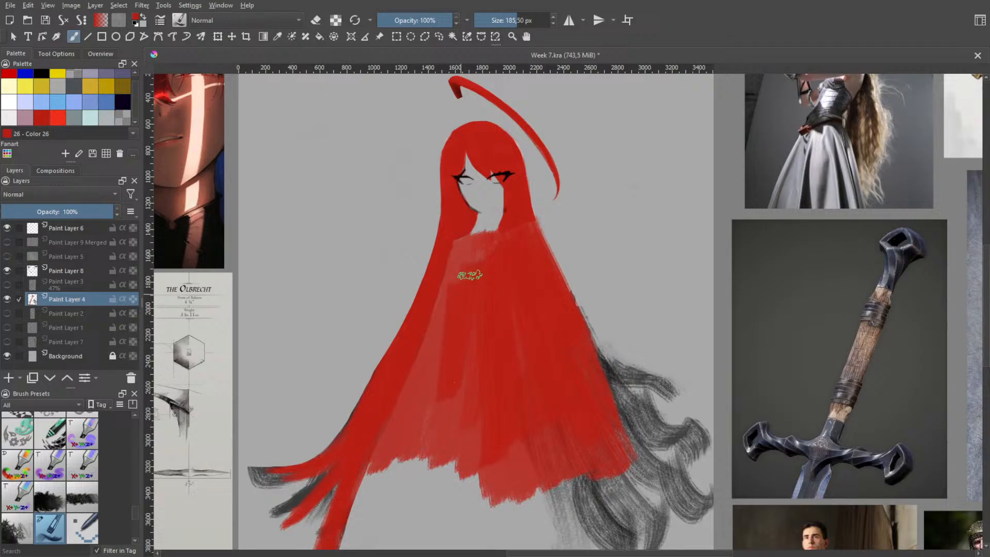
drag(467, 243, 496, 241)
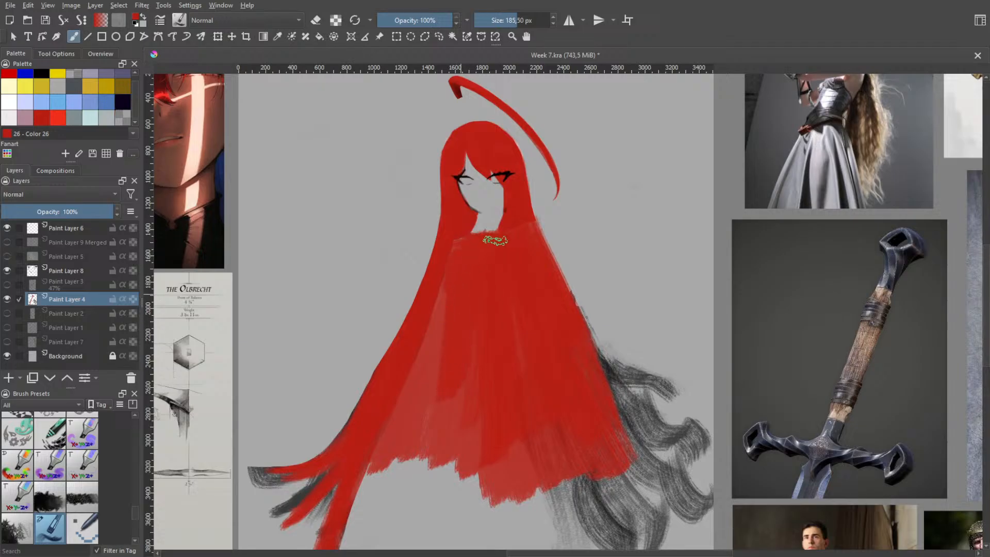
mouse_move(450, 297)
mouse_down()
mouse_move(408, 439)
mouse_move(436, 433)
mouse_move(464, 376)
mouse_up()
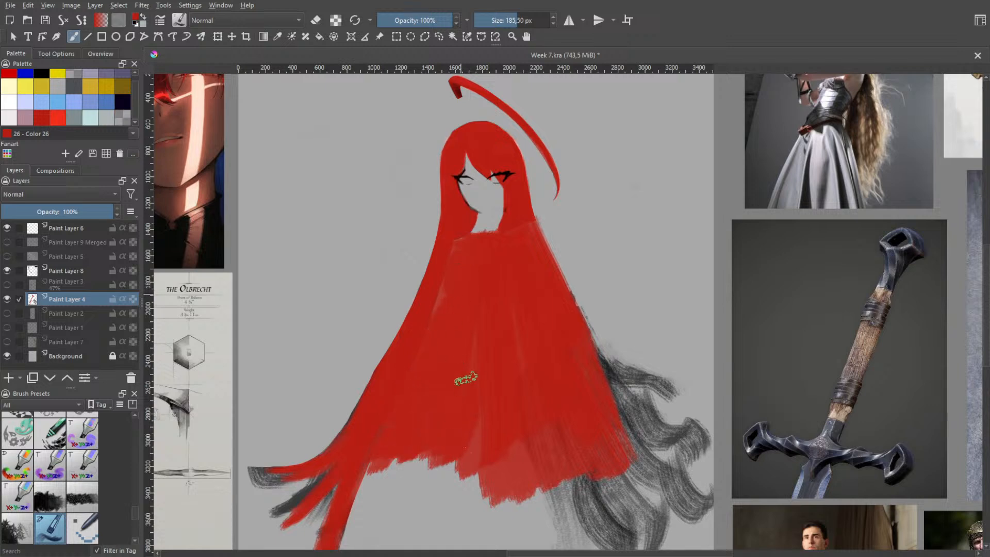
Hide Paint Layer 8 and, with a smaller red brush, paint over the dark streak on the left hair's inner edge beside the face
click(8, 270)
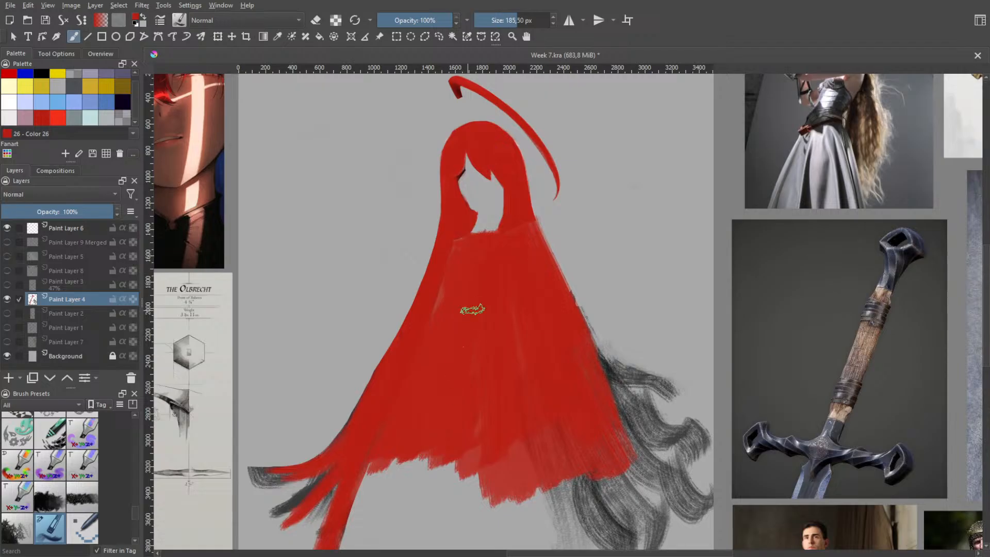
scroll(456, 214, up, 5)
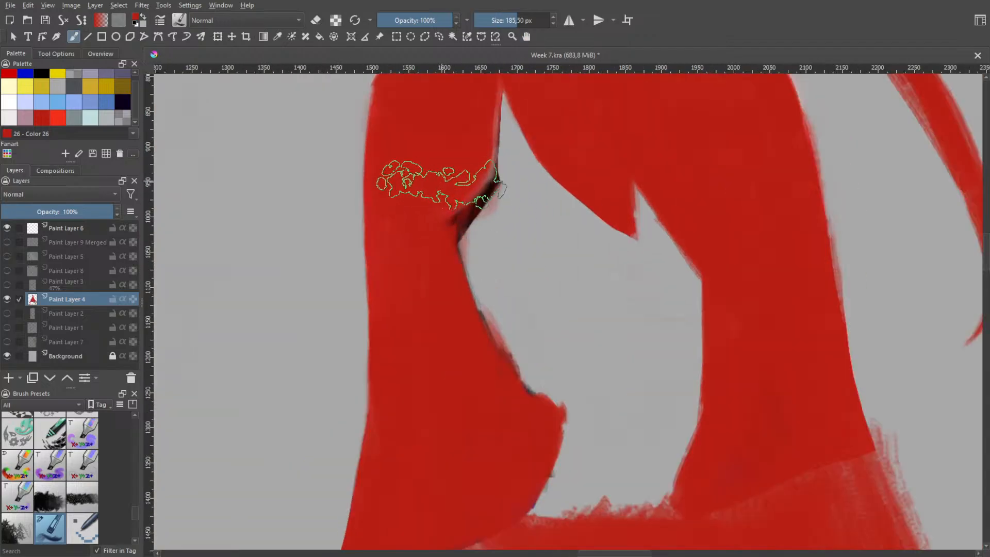
key(bracketleft)
key(bracketleft)
key(bracketleft)
key(bracketleft)
key(bracketleft)
key(bracketleft)
key(bracketleft)
key(bracketleft)
key(bracketleft)
key(bracketleft)
key(bracketleft)
key(bracketleft)
key(bracketleft)
key(bracketleft)
key(bracketleft)
key(bracketleft)
key(bracketleft)
key(bracketleft)
key(bracketleft)
key(bracketleft)
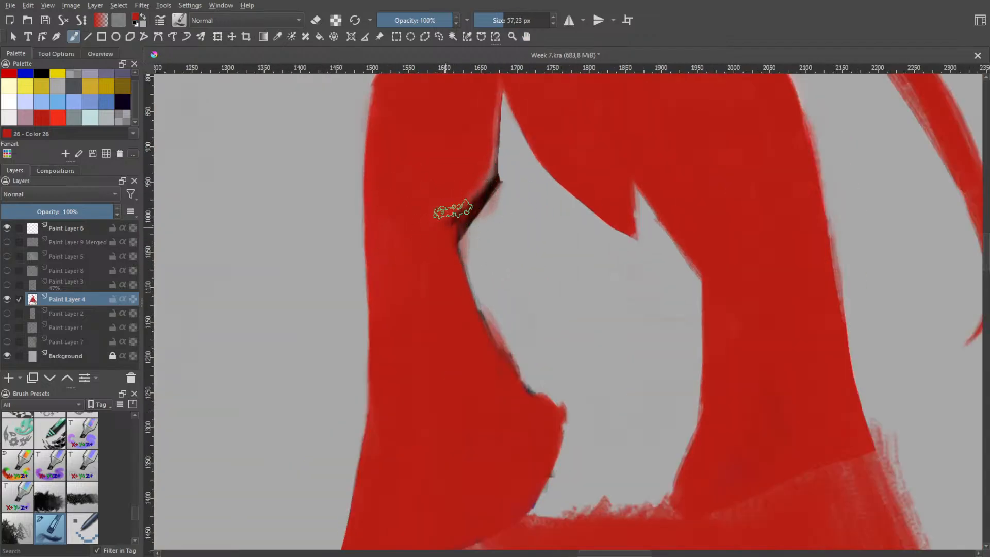
mouse_move(457, 211)
mouse_down()
mouse_move(453, 223)
mouse_move(482, 195)
mouse_move(468, 214)
mouse_move(478, 205)
mouse_move(492, 170)
mouse_up()
Cover the dark line along the upper inner edge of the left hair with red, using an 11.88 px brush
drag(499, 92, 494, 166)
drag(506, 85, 501, 153)
key(ctrl+z)
key(ctrl+z)
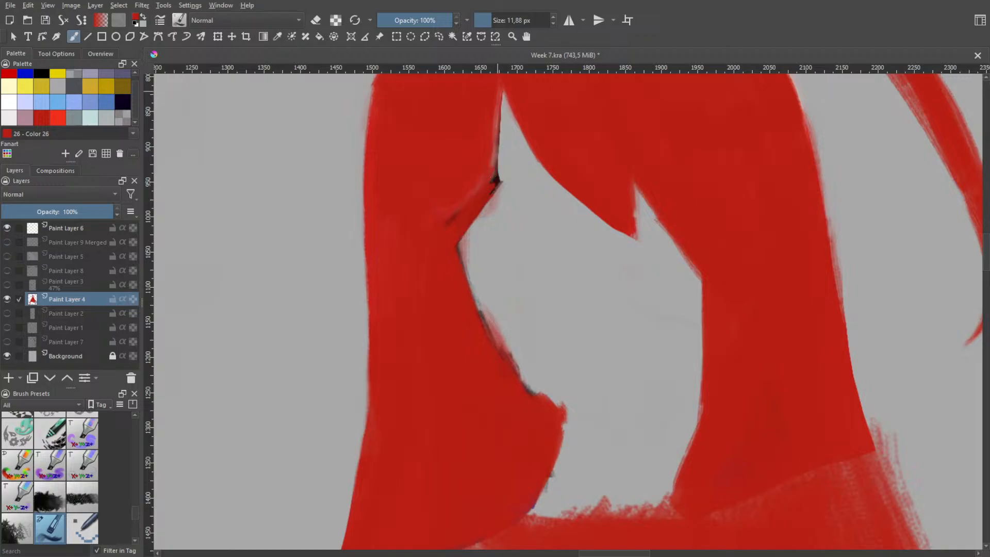
drag(499, 91, 492, 166)
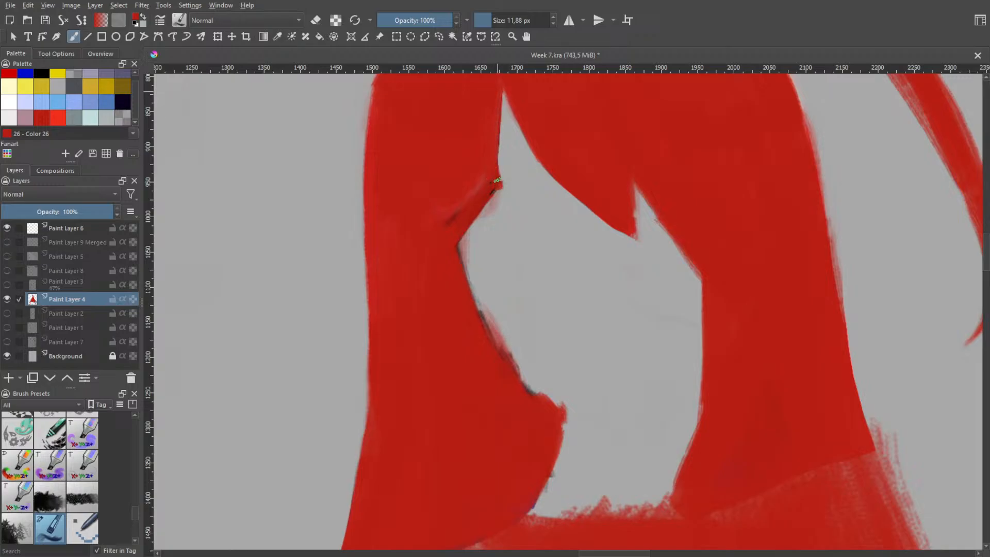
drag(498, 130, 497, 178)
drag(505, 92, 498, 142)
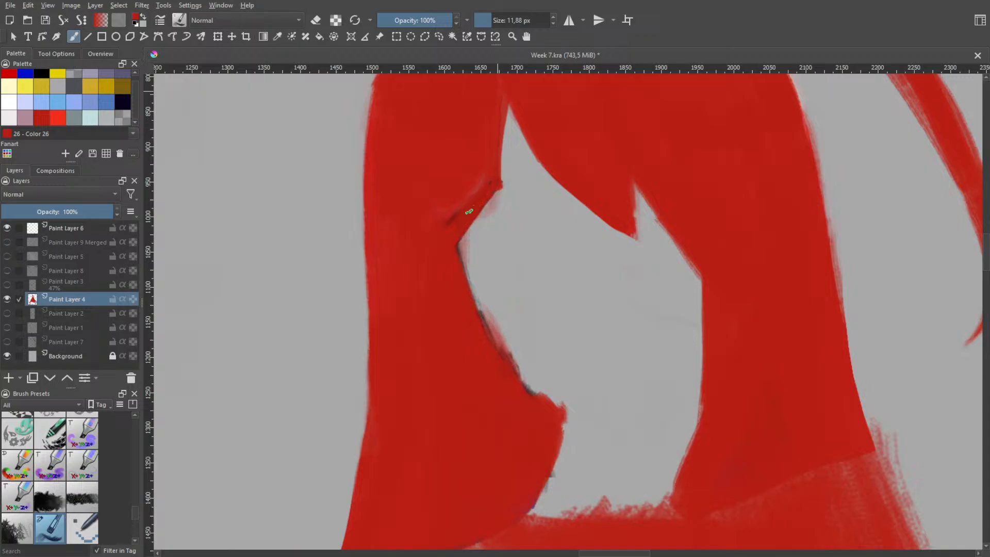
Paint over the remaining dark streak and reshape the left hair's inner edge from the parting down to the cheek notch
drag(476, 195, 464, 276)
drag(466, 232, 461, 275)
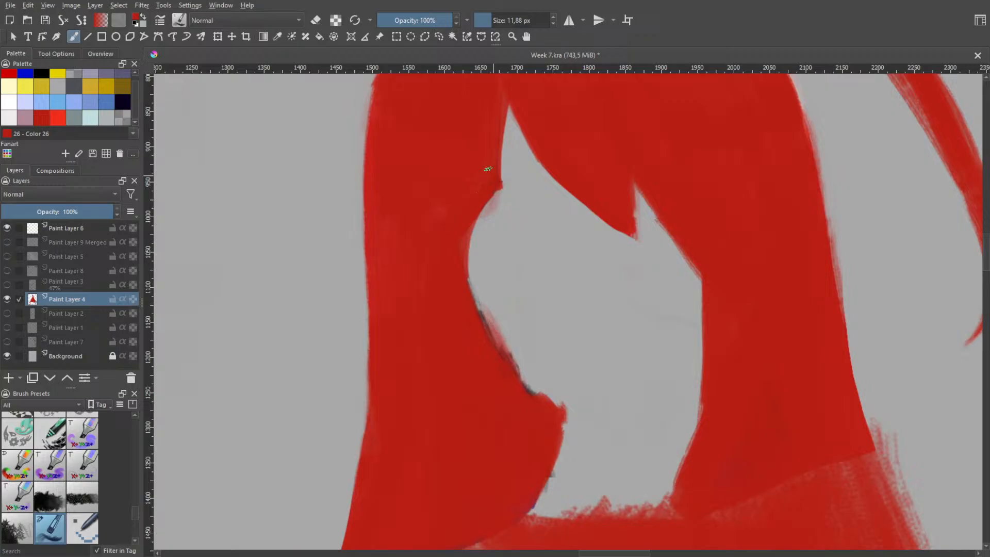
drag(479, 214, 468, 277)
drag(496, 185, 467, 269)
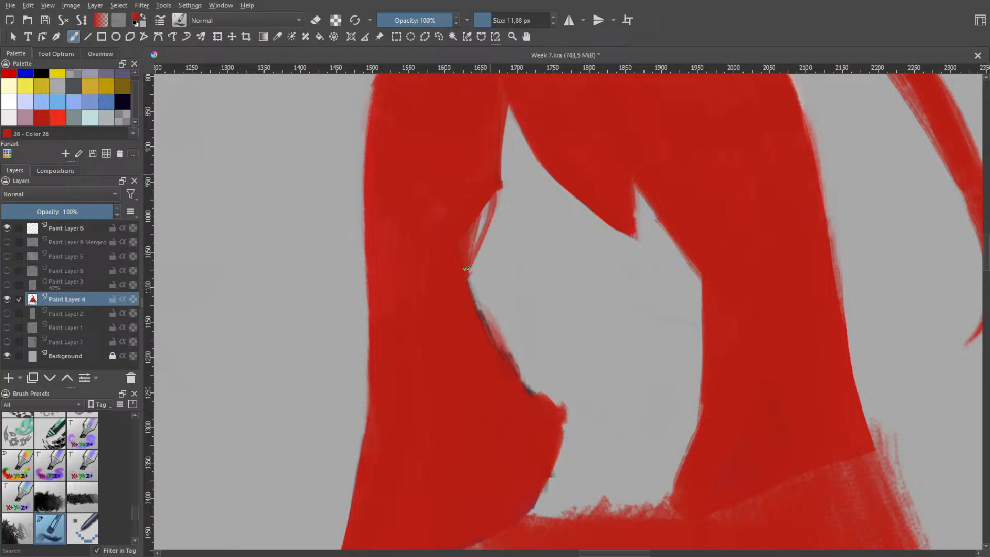
drag(493, 174, 468, 279)
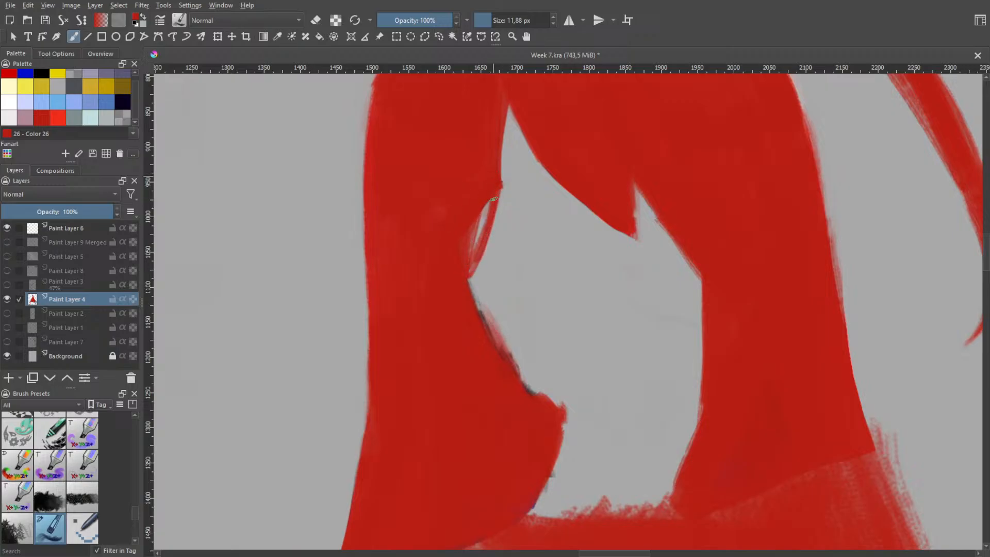
drag(494, 192, 468, 257)
drag(509, 107, 501, 152)
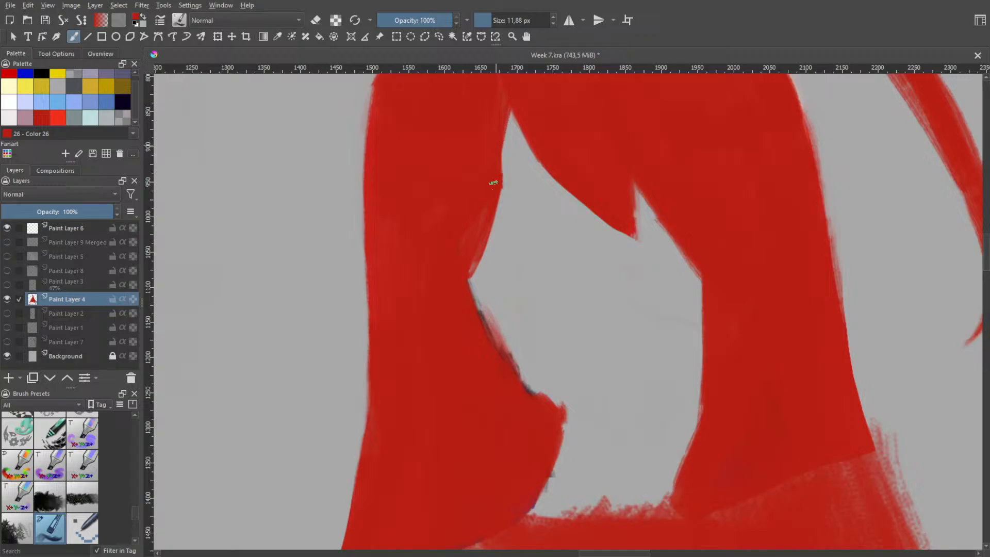
drag(516, 98, 502, 167)
Cover the dark marks along the left hair's cheek edge with red, from the notch down toward the chin
mouse_move(484, 324)
mouse_down()
mouse_move(467, 285)
mouse_move(477, 302)
mouse_up()
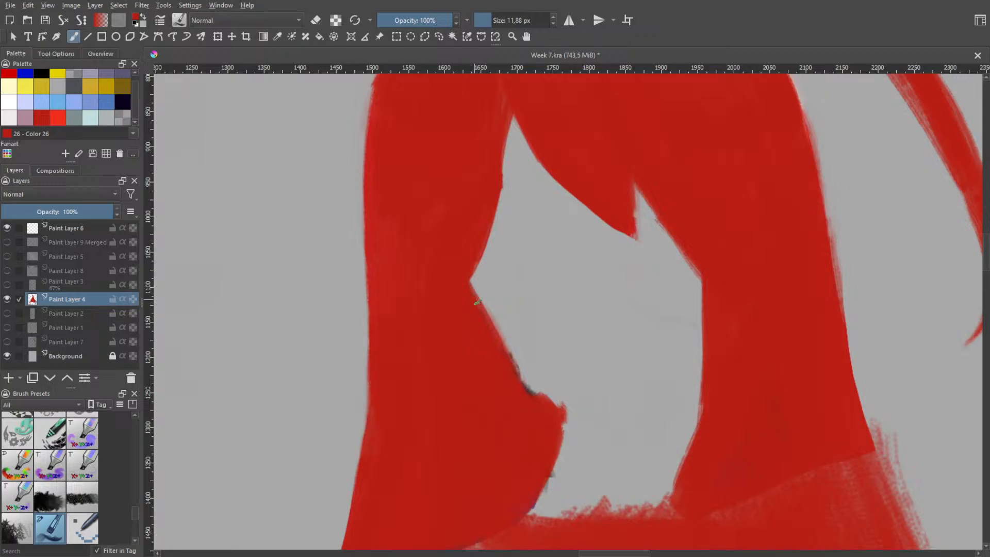
drag(502, 349, 522, 384)
drag(479, 294, 522, 384)
mouse_move(478, 264)
mouse_down()
mouse_move(491, 317)
mouse_move(480, 311)
mouse_up()
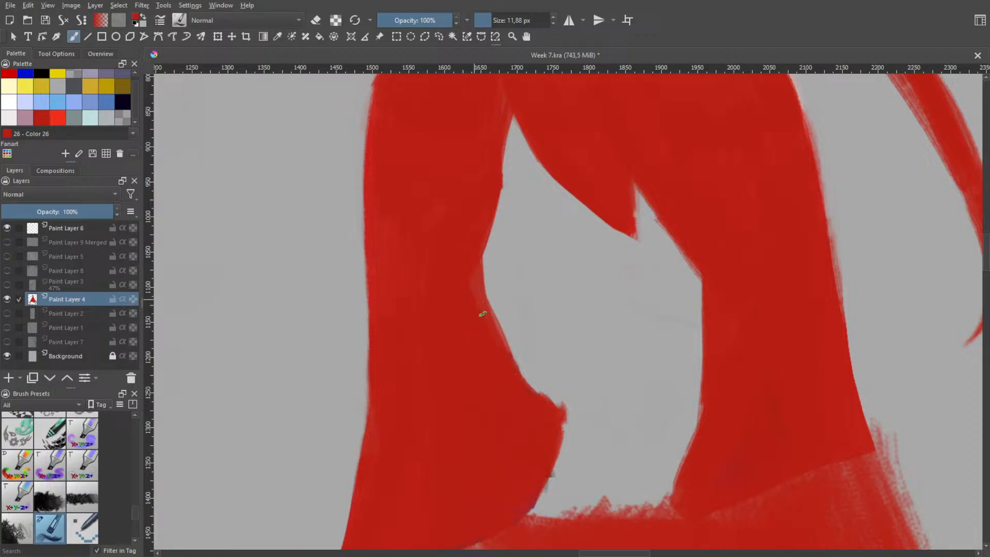
drag(473, 283, 510, 367)
key(ctrl+z)
key(ctrl+z)
drag(475, 264, 493, 336)
drag(471, 279, 481, 311)
key(ctrl+z)
key(ctrl+z)
Round off the notch in the left hair's inner edge with red strokes, forming a smooth curve along the cheek to the chin
mouse_move(472, 276)
mouse_down()
mouse_move(496, 356)
mouse_move(467, 291)
mouse_up()
mouse_move(467, 239)
mouse_down()
mouse_move(463, 261)
mouse_move(521, 408)
mouse_move(540, 408)
mouse_up()
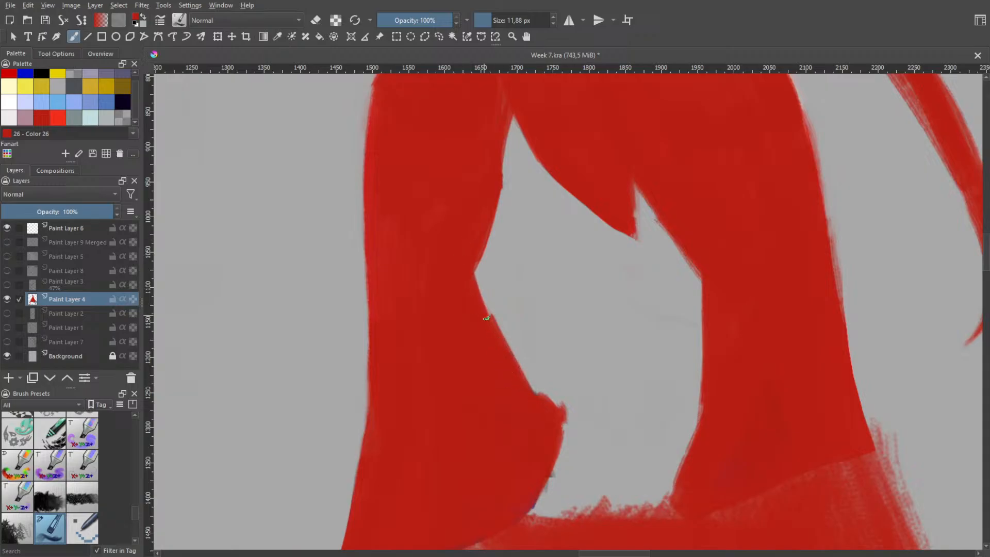
key(ctrl+z)
mouse_move(474, 305)
mouse_down()
mouse_move(521, 385)
mouse_move(504, 355)
mouse_move(560, 415)
mouse_move(513, 355)
mouse_move(485, 261)
mouse_move(508, 351)
mouse_up()
drag(482, 255, 488, 320)
drag(481, 278, 487, 311)
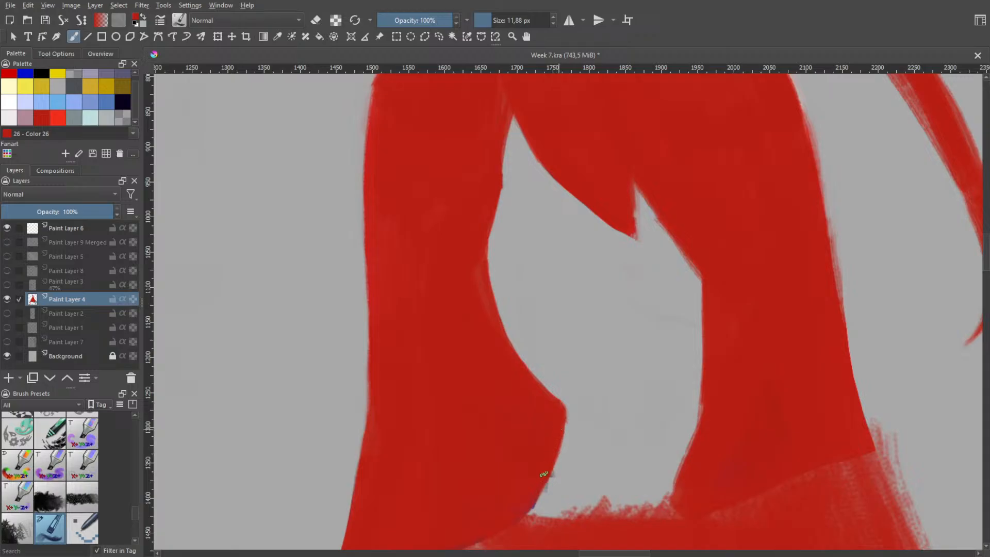
Paint red along the upper left edge of the face opening to straighten the hair contour below the bangs
key(space)
scroll(567, 397, down, 3)
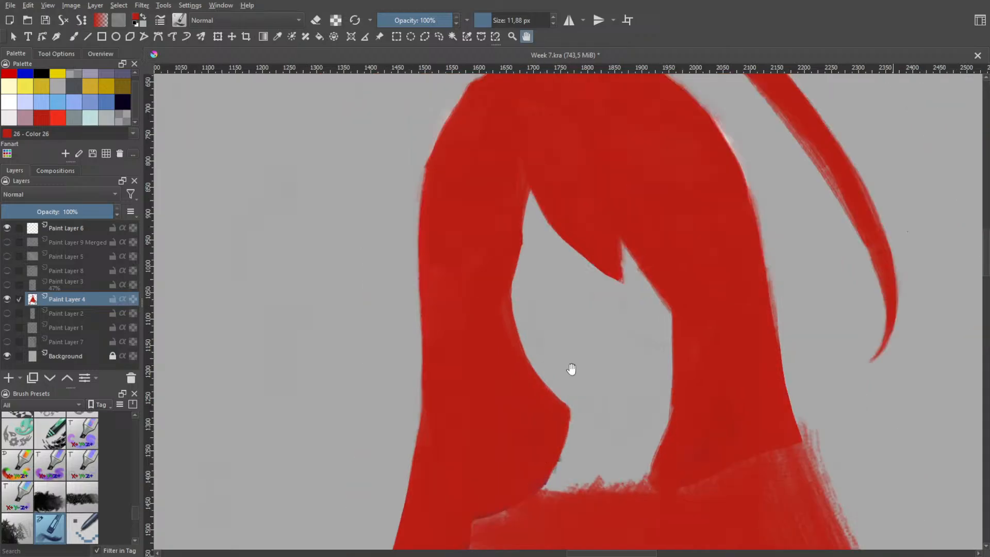
drag(567, 340, 507, 273)
scroll(506, 304, up, 1)
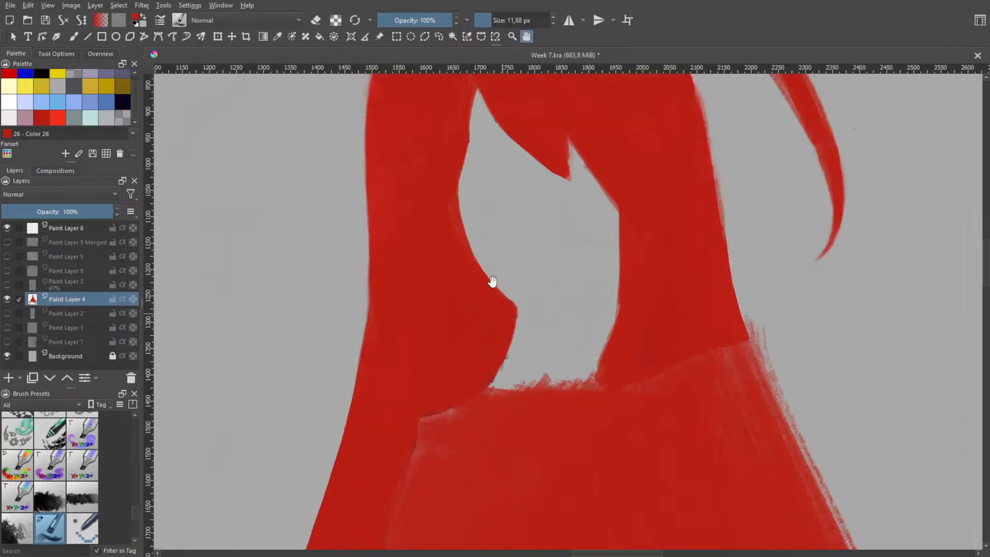
scroll(498, 250, up, 1)
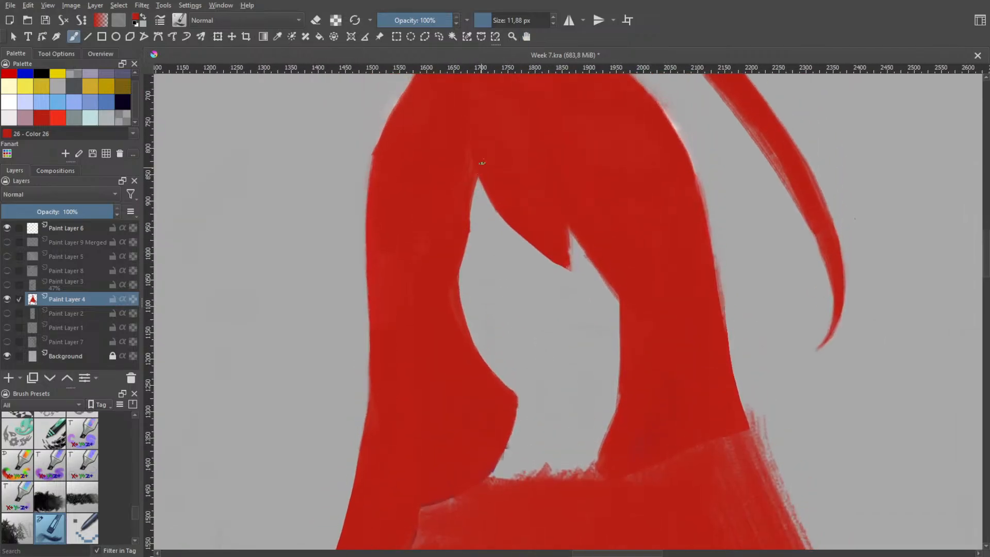
drag(483, 157, 469, 220)
drag(457, 263, 458, 304)
key(ctrl+z)
drag(482, 176, 467, 224)
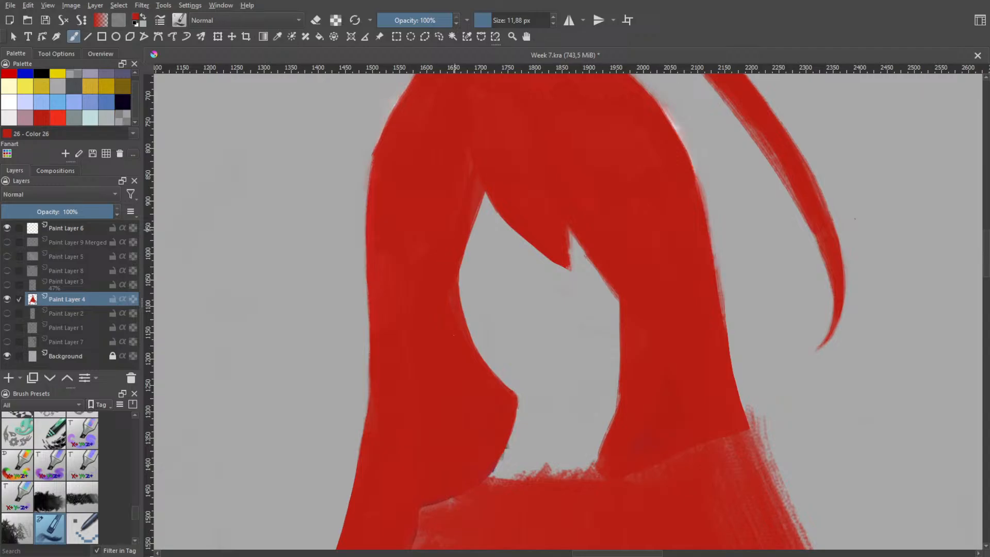
Try to fill the neck gap below the jaw with red strokes between the left hair lock and the shoulders
key(space)
scroll(463, 260, down, 3)
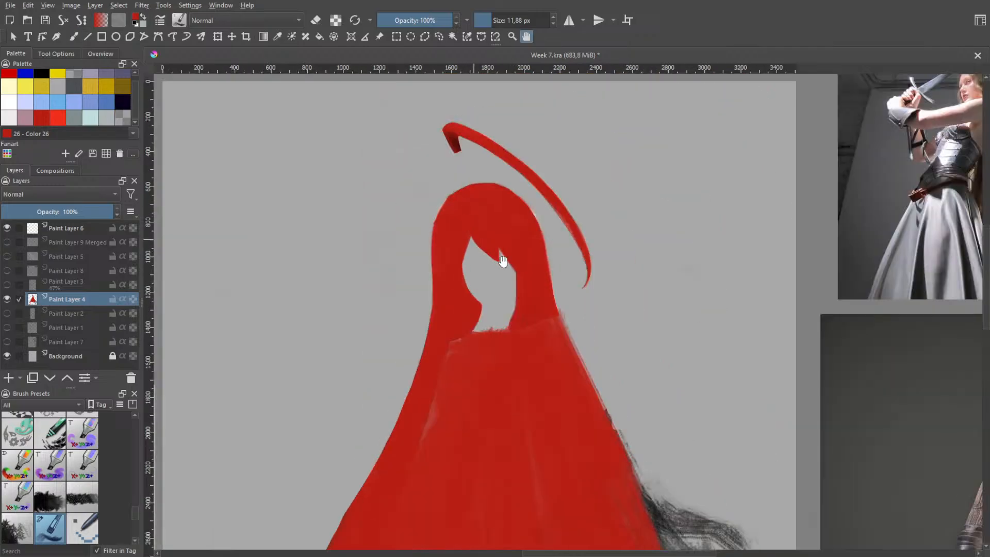
scroll(503, 261, down, 3)
scroll(506, 231, up, 4)
key(b)
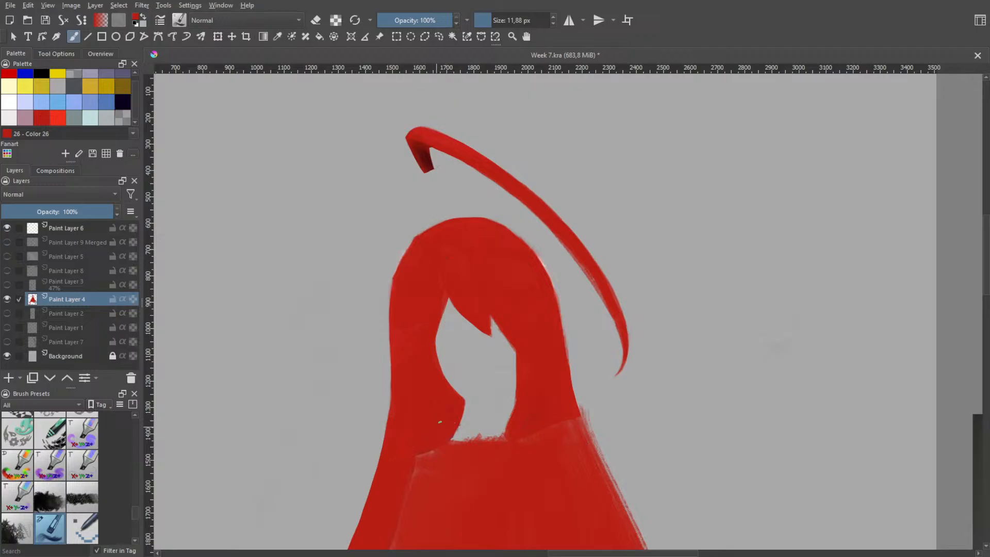
key(space)
scroll(440, 421, up, 2)
scroll(431, 335, up, 3)
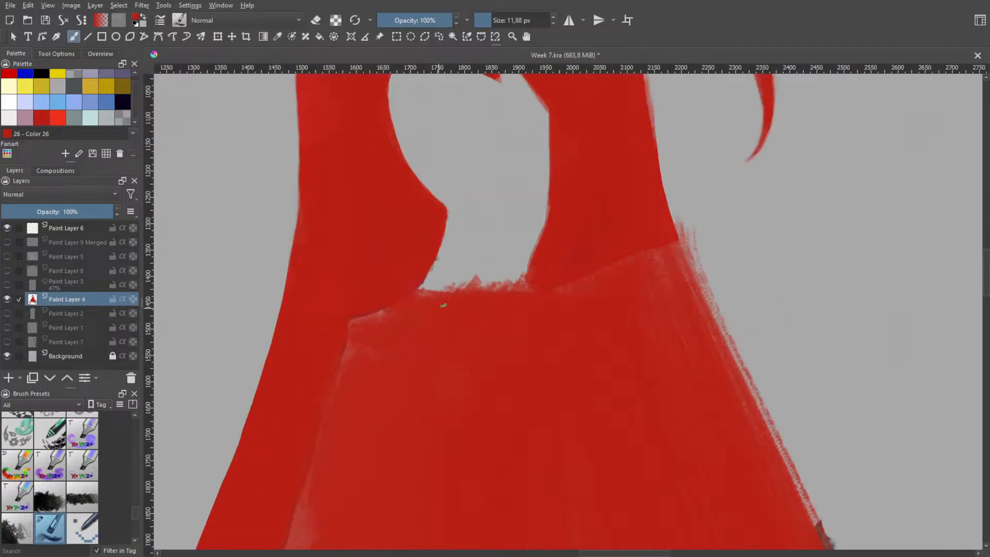
mouse_move(447, 205)
mouse_down()
mouse_move(483, 283)
mouse_move(445, 199)
mouse_up()
mouse_move(472, 300)
mouse_down()
mouse_move(454, 268)
mouse_move(436, 288)
mouse_move(442, 276)
mouse_move(457, 283)
mouse_up()
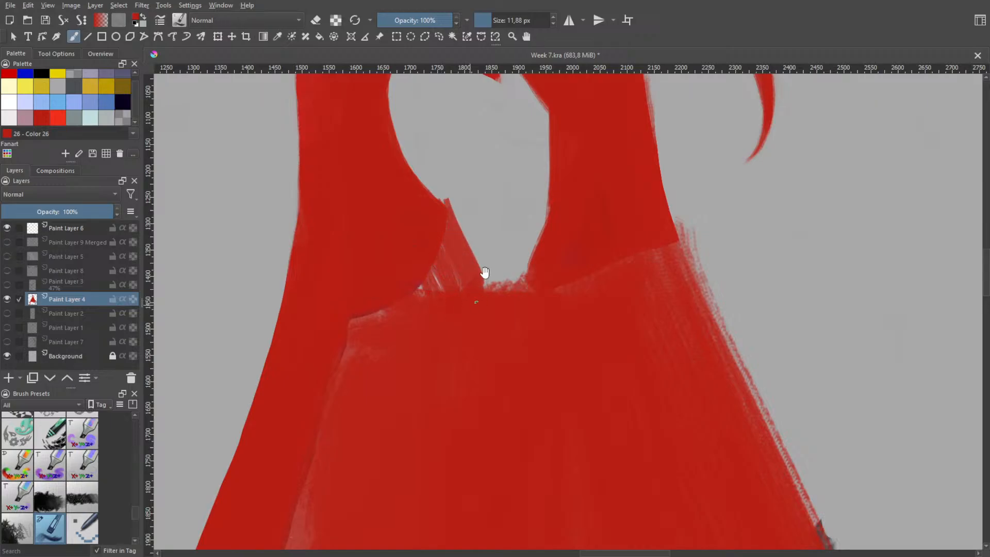
scroll(483, 282, down, 3)
scroll(482, 274, up, 3)
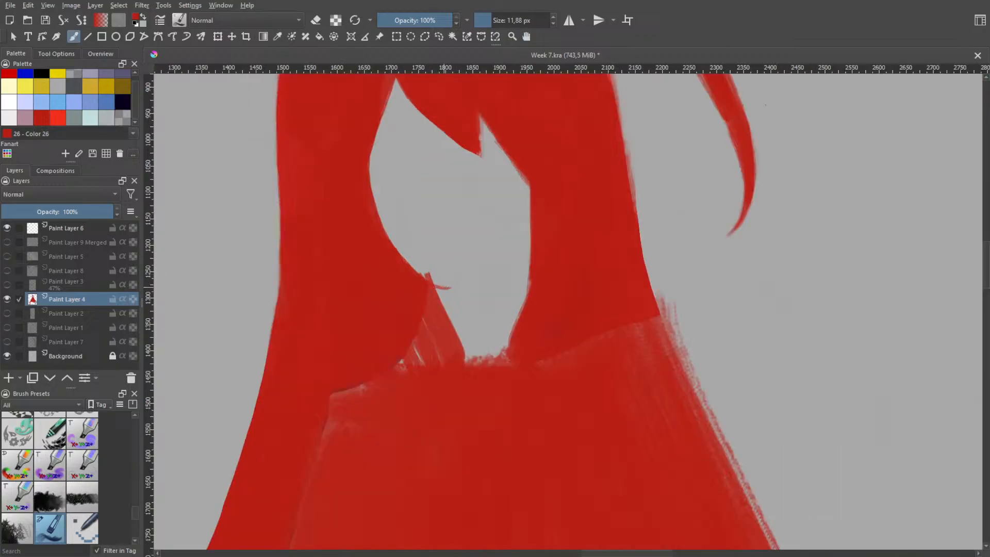
mouse_move(428, 277)
mouse_down()
mouse_move(445, 272)
mouse_move(459, 351)
mouse_move(436, 305)
mouse_move(452, 318)
mouse_move(468, 363)
mouse_up()
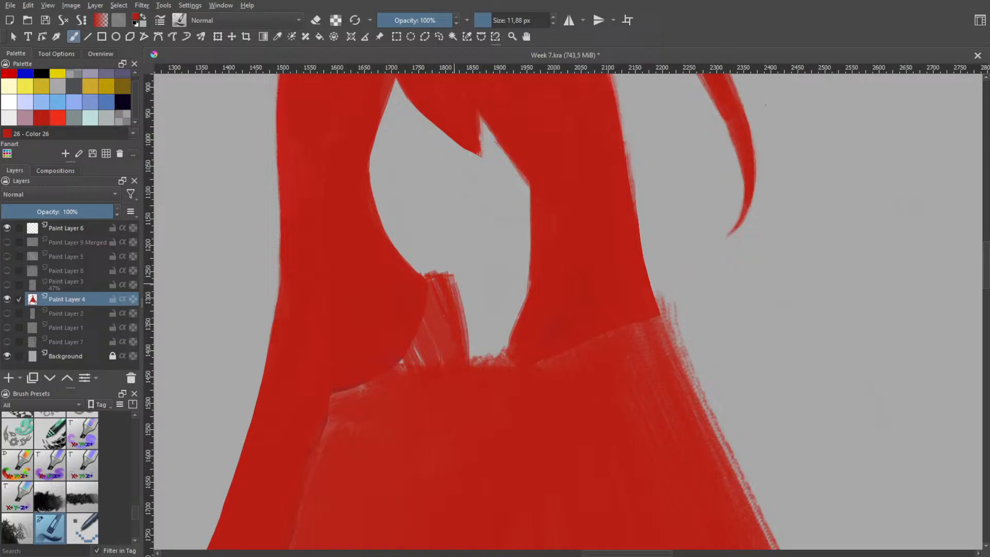
drag(463, 281, 475, 359)
key(ctrl+z)
key(ctrl+z)
key(ctrl+z)
key(ctrl+z)
key(ctrl+z)
key(ctrl+z)
drag(448, 292, 463, 354)
key(h)
scroll(478, 216, down, 1)
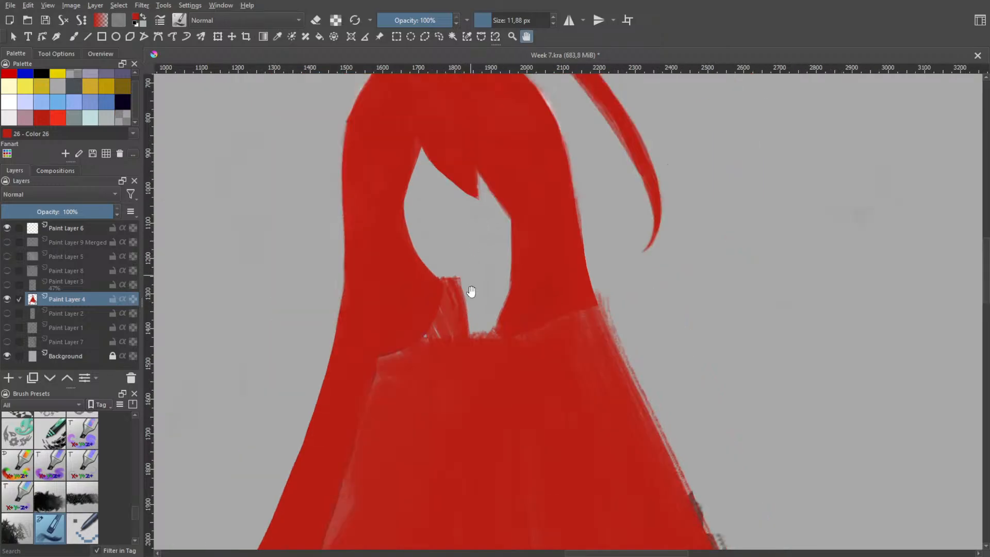
Undo the red strokes painted over the neck
key(ctrl+z)
key(ctrl+z)
key(ctrl+z)
key(ctrl+z)
key(ctrl+z)
key(ctrl+z)
key(ctrl+z)
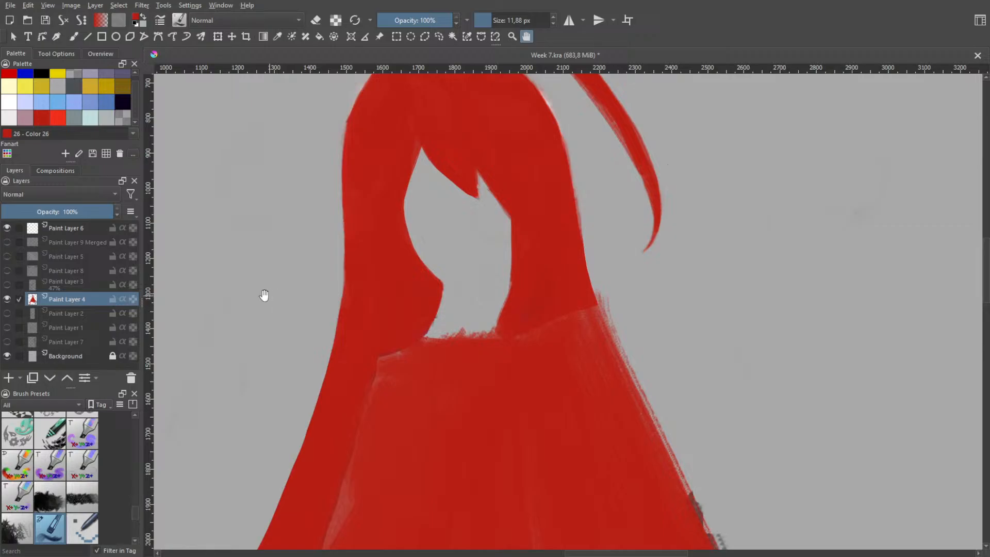
Redo the neck strokes, compare them with the eye line art on Paint Layer 8, undo them and hide that layer
key(ctrl+shift+z)
key(ctrl+shift+z)
key(ctrl+shift+z)
key(ctrl+shift+z)
key(ctrl+shift+z)
key(ctrl+shift+z)
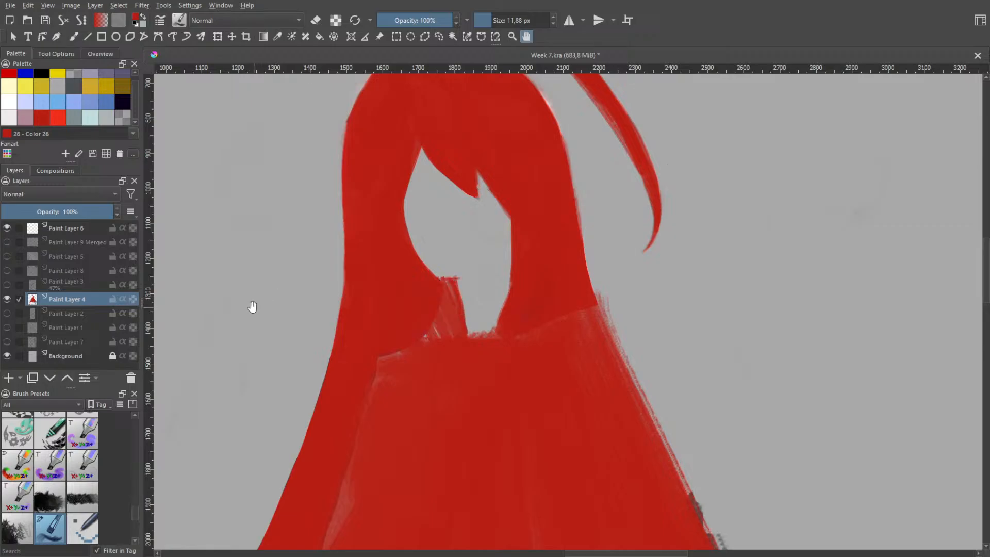
click(7, 270)
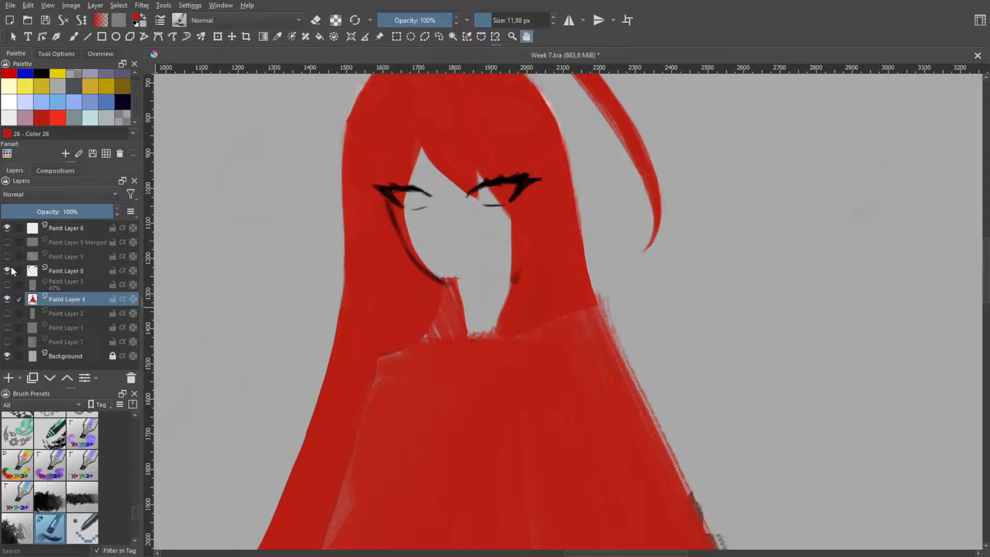
click(7, 270)
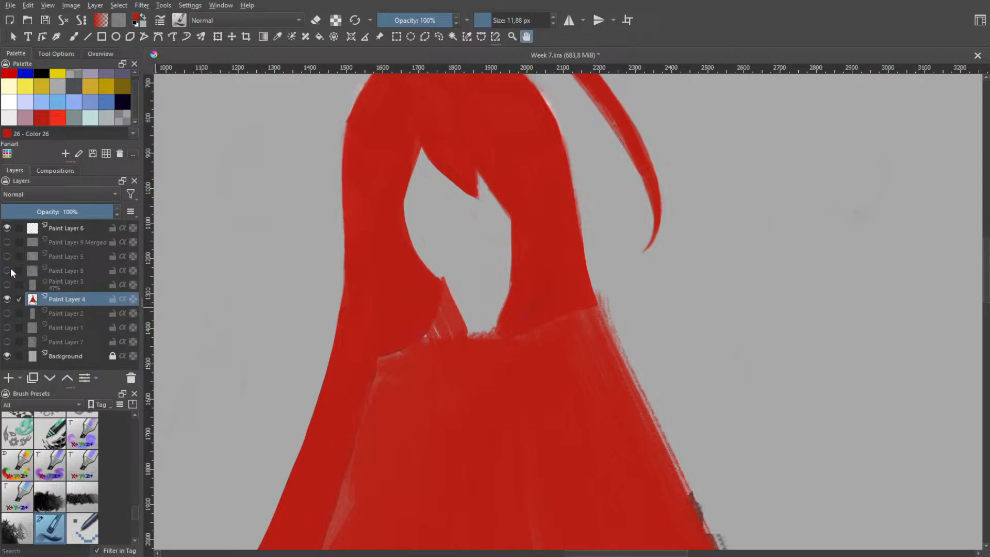
key(ctrl+z)
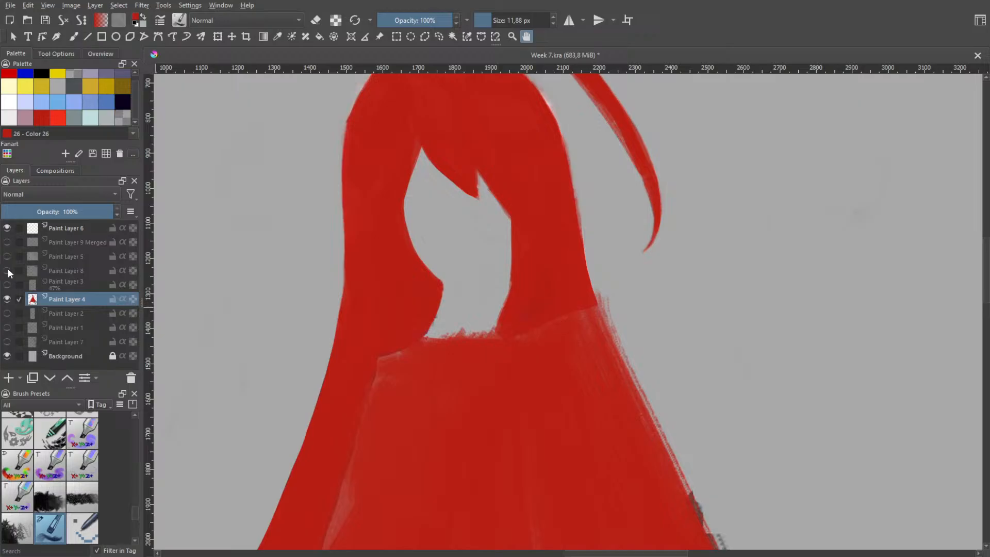
click(7, 271)
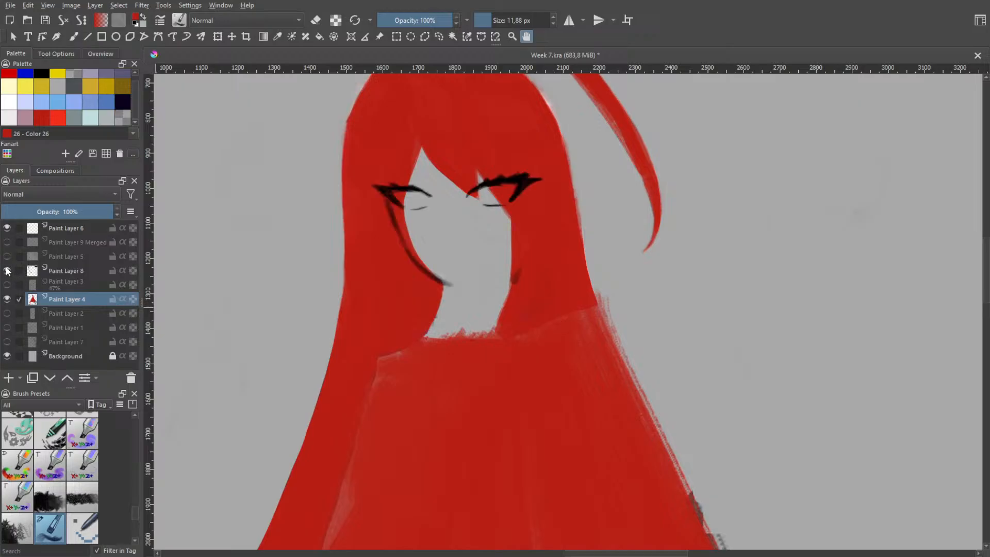
click(7, 270)
Enlarge the brush to 322,48 px and paint solid red over the patchy torso area of the silhouette
scroll(495, 304, down, 2)
mouse_move(492, 241)
mouse_down()
mouse_move(487, 320)
mouse_move(464, 330)
mouse_move(467, 303)
mouse_up()
key(b)
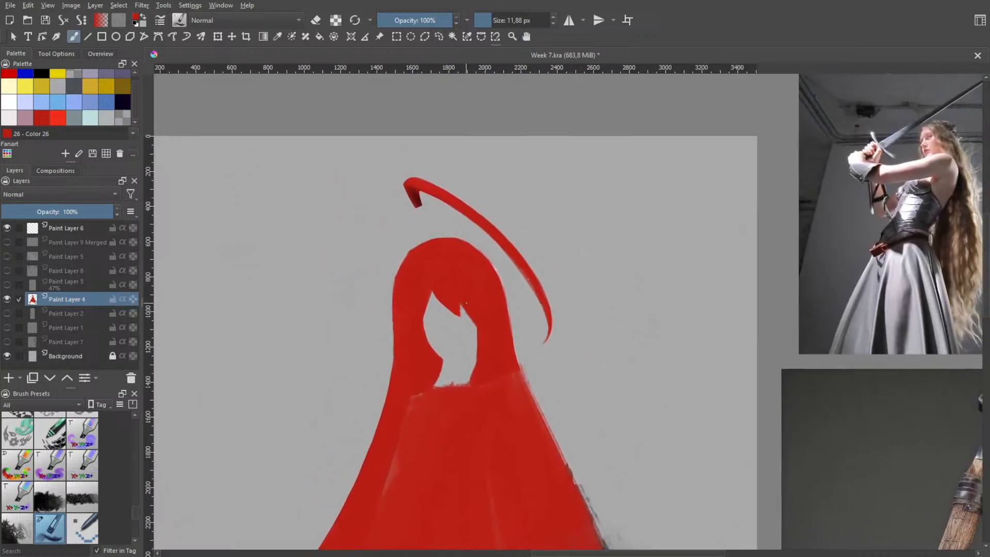
drag(463, 360, 455, 231)
key(4)
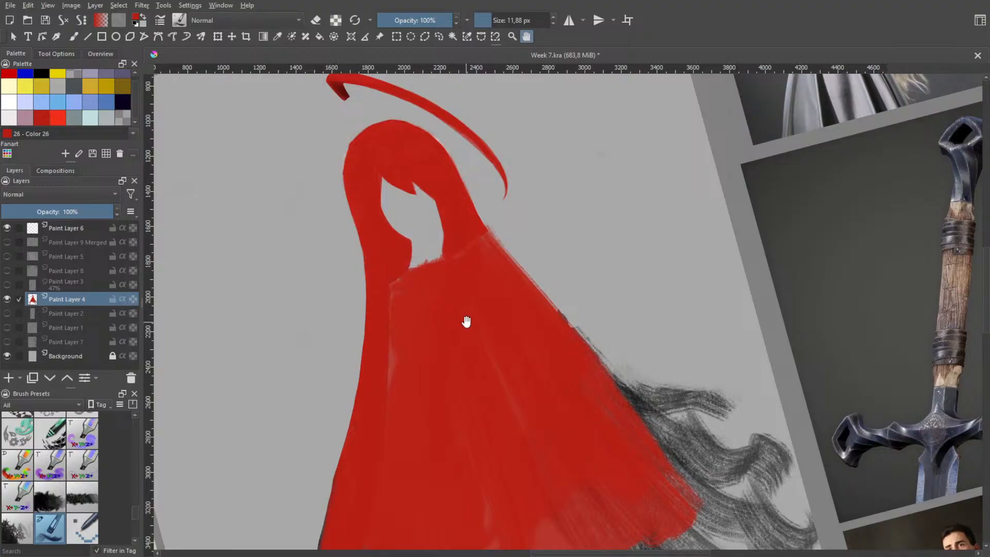
key(5)
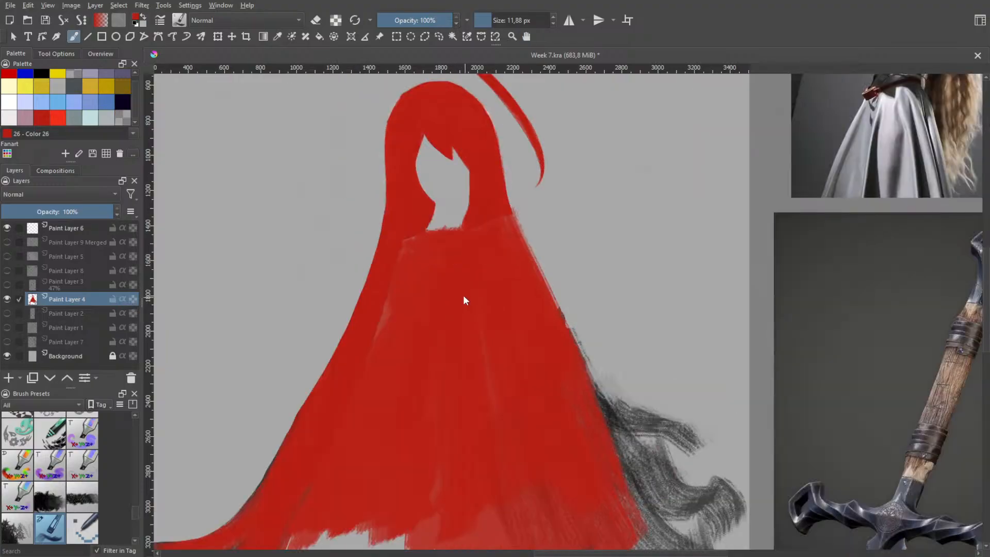
right_click(464, 295)
right_click(437, 365)
mouse_move(463, 320)
shift+mouse_down()
mouse_move(488, 314)
mouse_move(480, 299)
mouse_move(491, 292)
mouse_move(478, 382)
shift+mouse_up()
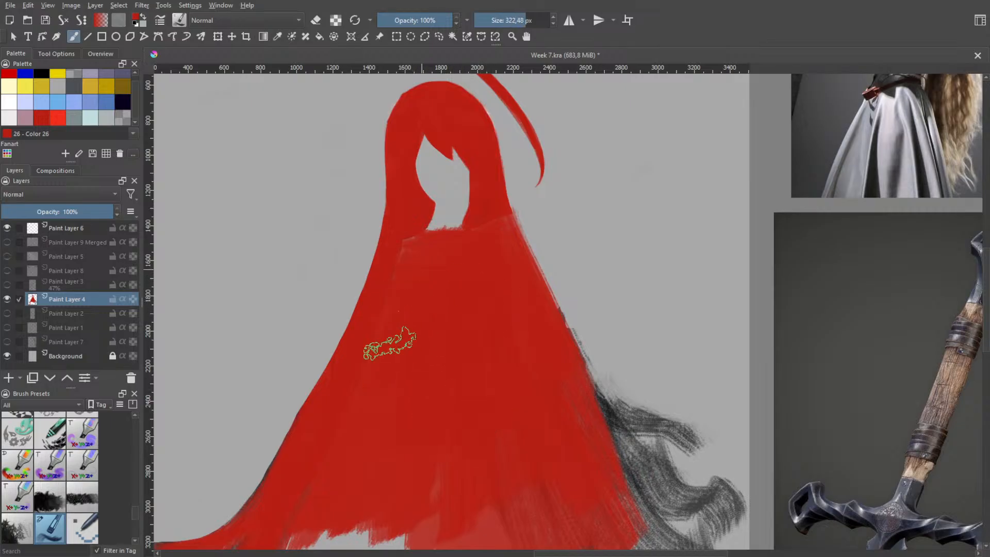
drag(422, 243, 390, 342)
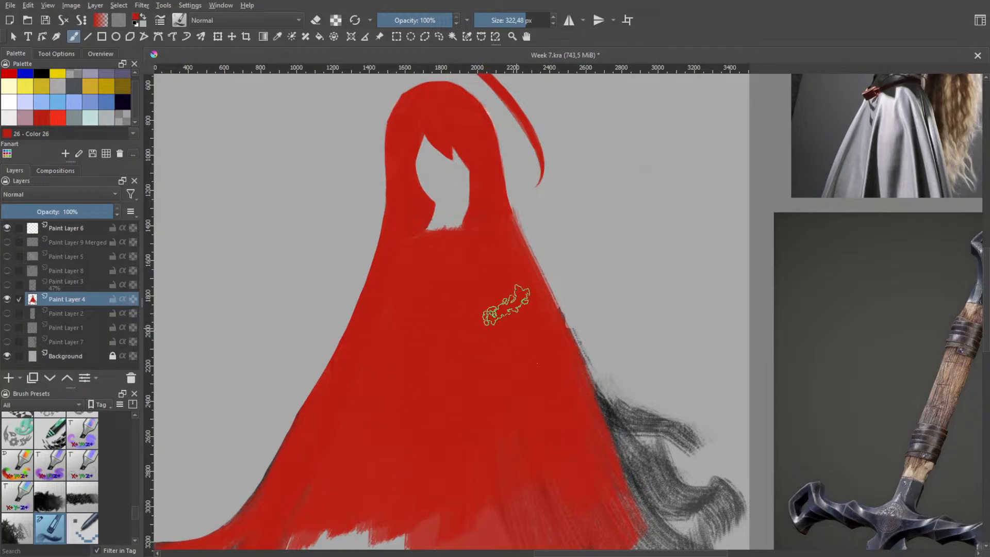
Reduce the brush to 85,93 px and widen the tip of the middle red strand at the silhouette's lower left
key(space)
scroll(520, 381, down, 1)
mouse_move(520, 387)
mouse_down()
mouse_move(482, 241)
mouse_move(475, 354)
mouse_move(464, 294)
mouse_up()
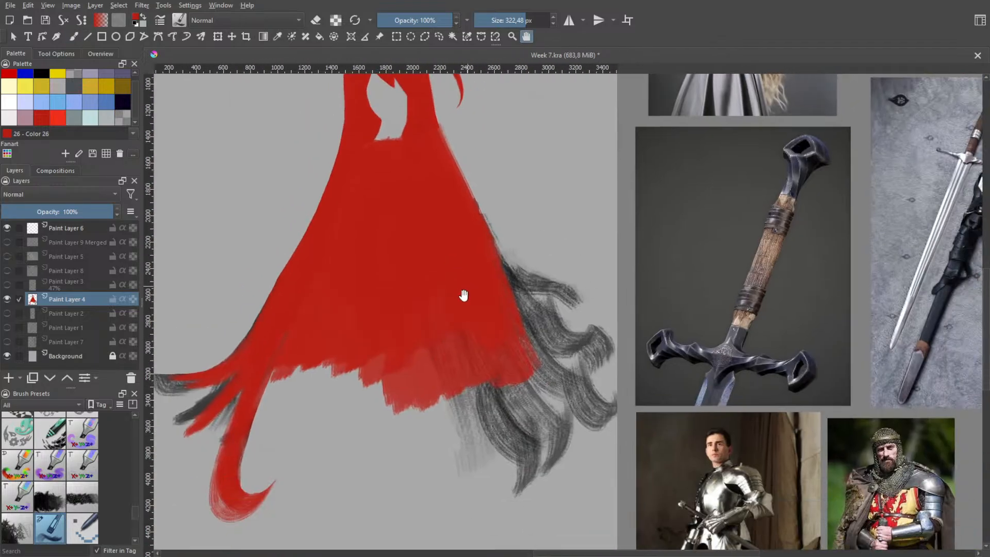
drag(336, 333, 424, 261)
scroll(388, 277, up, 2)
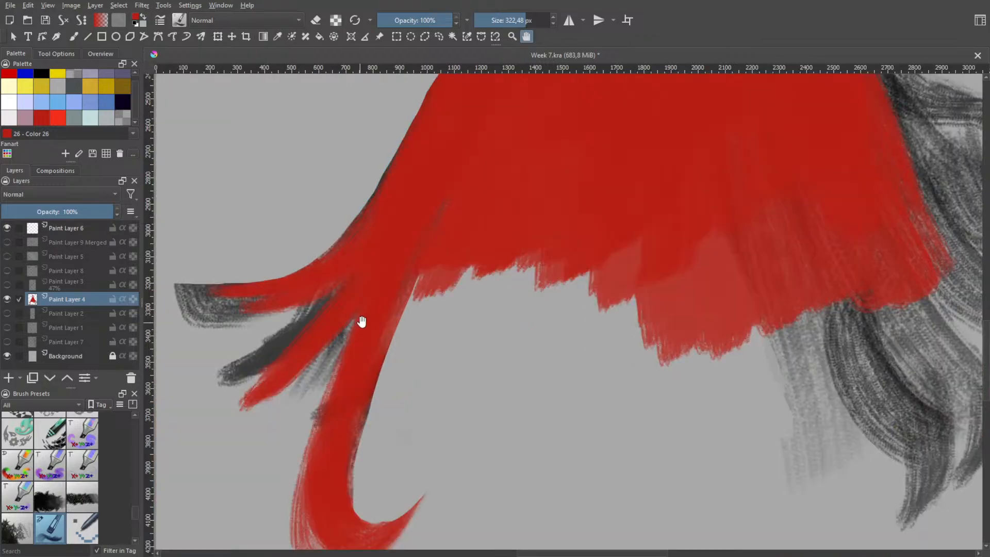
key(e)
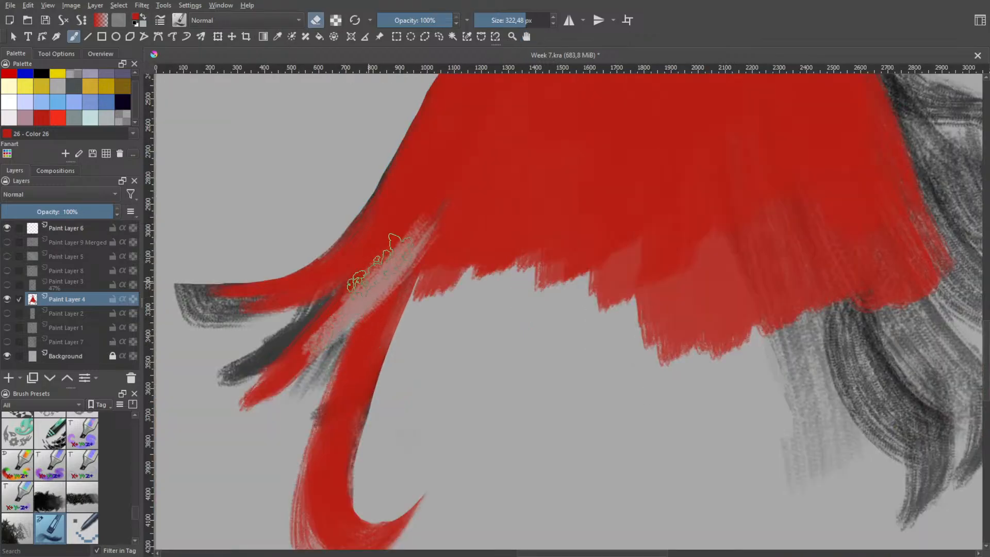
key(e)
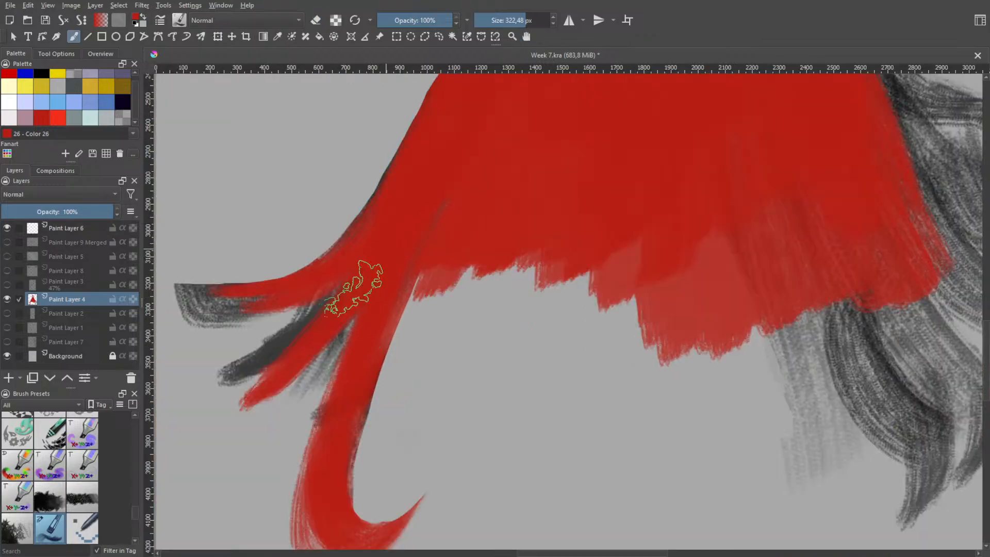
mouse_move(390, 262)
mouse_down()
mouse_move(354, 284)
mouse_move(356, 293)
mouse_move(368, 284)
mouse_up()
drag(315, 348, 238, 391)
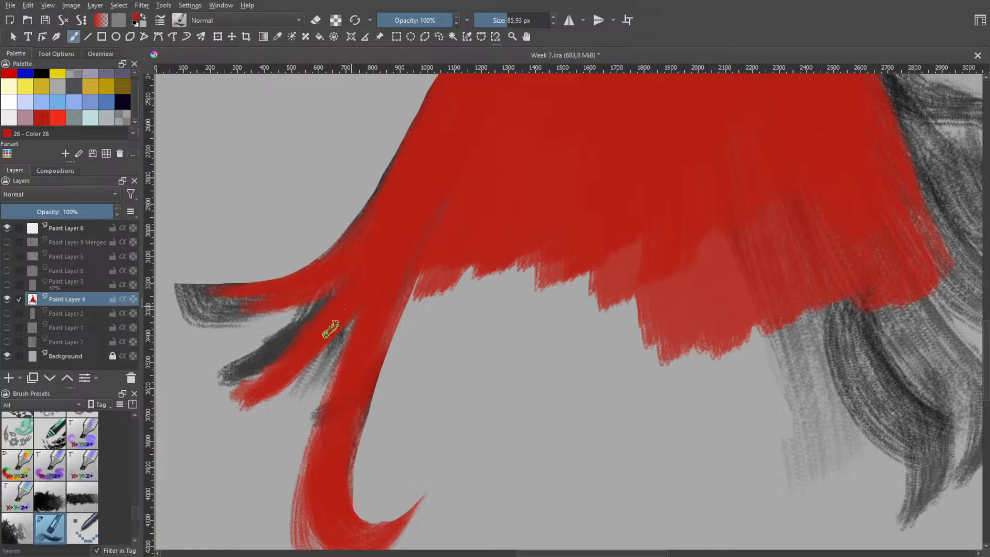
Try several longer curved red tips on the middle strand at the silhouette's lower left
mouse_move(351, 289)
mouse_down()
mouse_move(308, 348)
mouse_move(225, 406)
mouse_up()
key(ctrl+z)
drag(339, 312, 200, 402)
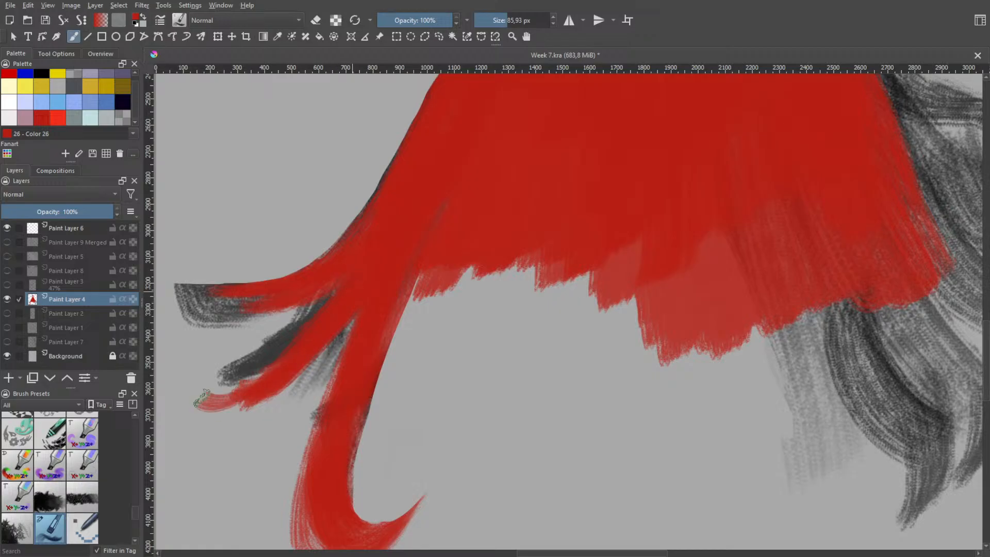
key(ctrl+z)
drag(327, 329, 227, 343)
key(ctrl+z)
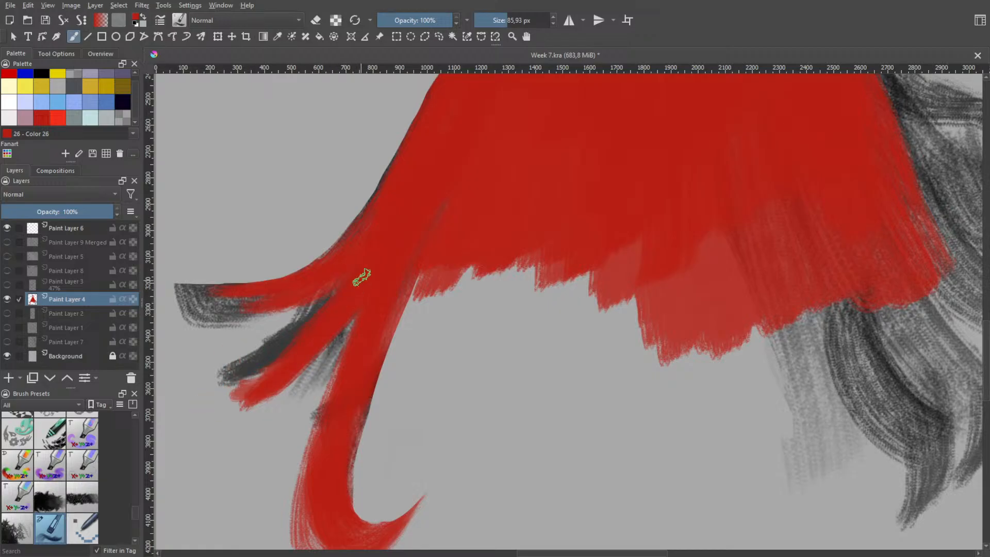
Paint the middle lower-left strand with a rounded, curled tip and add thin red strands above it
mouse_move(356, 282)
mouse_down()
mouse_move(320, 343)
mouse_move(208, 391)
mouse_up()
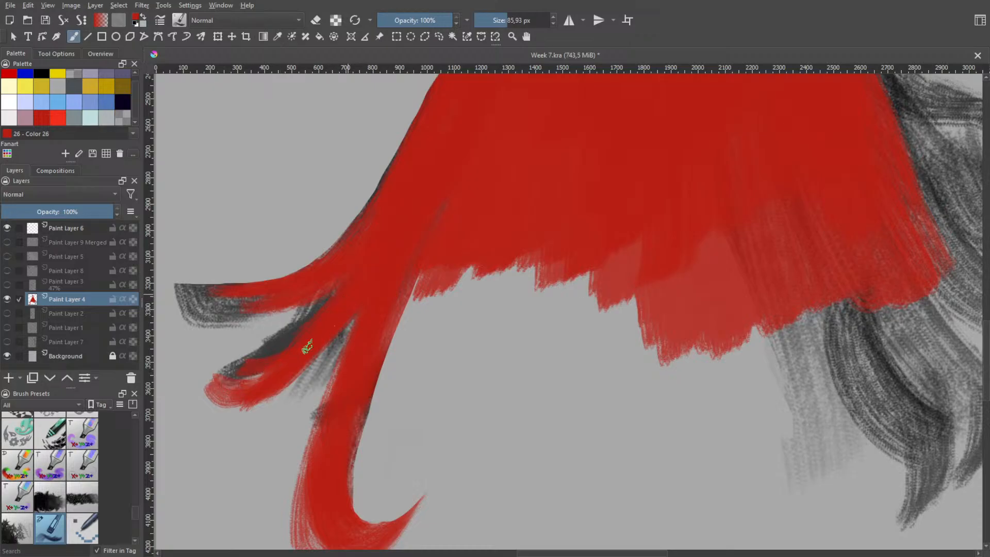
key(ctrl+z)
mouse_move(318, 314)
mouse_down()
mouse_move(239, 373)
mouse_move(199, 361)
mouse_up()
key(ctrl+z)
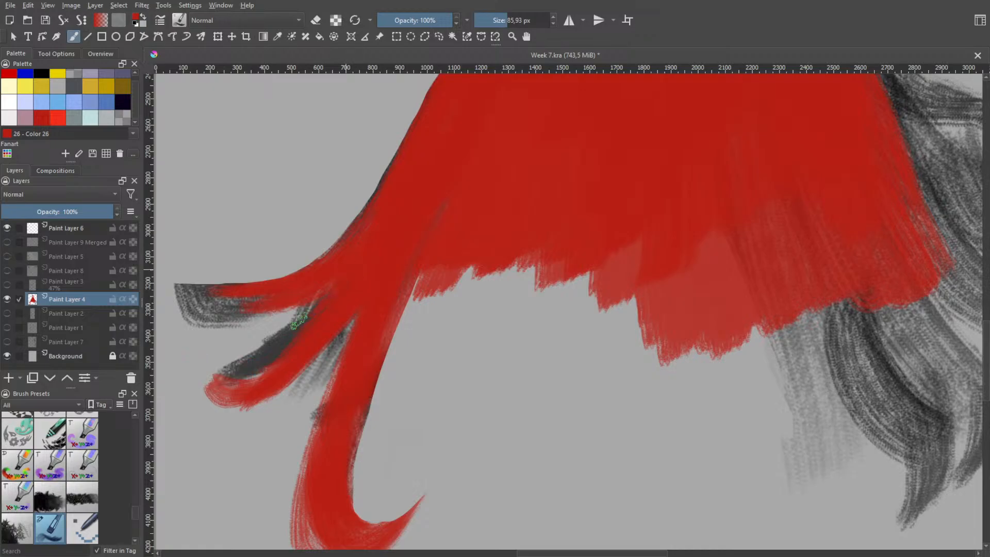
drag(318, 299, 196, 361)
key(ctrl+z)
mouse_move(366, 267)
mouse_down()
mouse_move(290, 333)
mouse_move(243, 354)
mouse_move(283, 313)
mouse_move(219, 327)
mouse_move(263, 323)
mouse_move(245, 333)
mouse_move(247, 325)
mouse_move(228, 332)
mouse_move(250, 325)
mouse_move(204, 328)
mouse_up()
key(ctrl+z)
Paint a thin curved red strand beneath the dark end of the uppermost lower-left lock, redoing unsatisfactory strokes
key(ctrl+z)
key(ctrl+z)
mouse_move(319, 297)
mouse_down()
mouse_move(207, 322)
mouse_move(179, 307)
mouse_move(283, 299)
mouse_move(246, 281)
mouse_move(211, 310)
mouse_move(189, 306)
mouse_move(297, 302)
mouse_up()
key(ctrl+z)
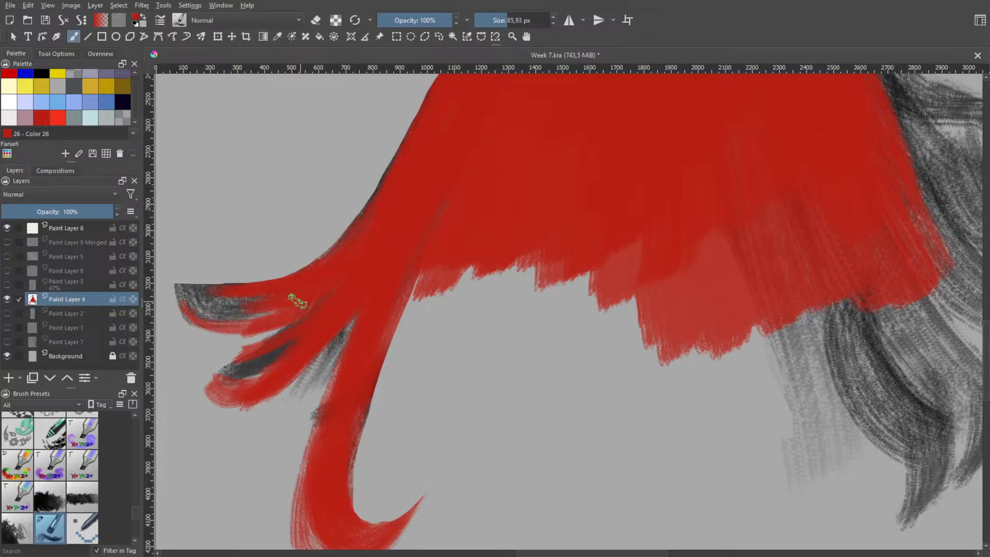
key(ctrl+z)
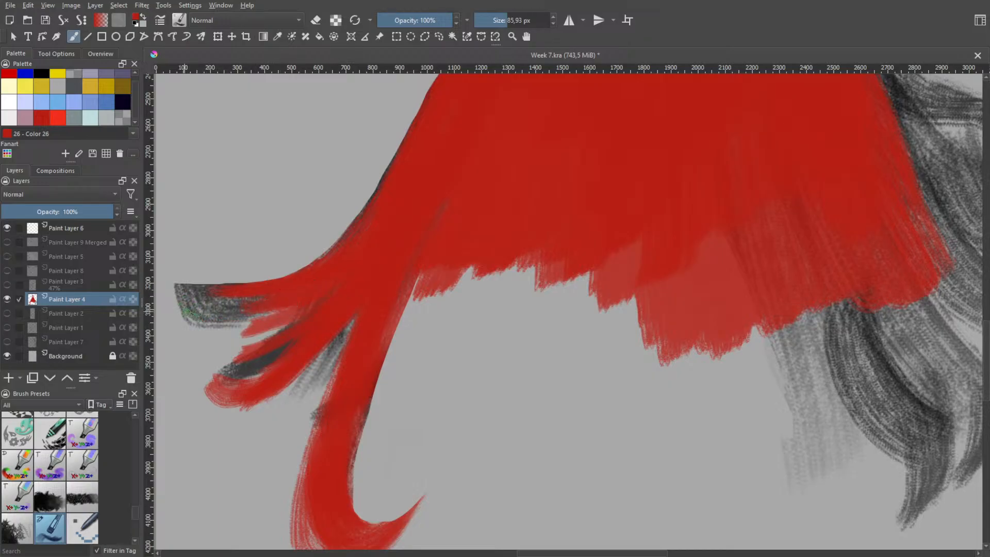
key(ctrl+z)
mouse_move(191, 309)
mouse_down()
mouse_move(222, 320)
mouse_move(300, 311)
mouse_up()
key(ctrl+z)
mouse_move(164, 321)
mouse_down()
mouse_move(289, 311)
mouse_move(255, 325)
mouse_move(308, 307)
mouse_up()
Add another tapering red strand between the upper thin strand and the curled middle lock
key(ctrl+z)
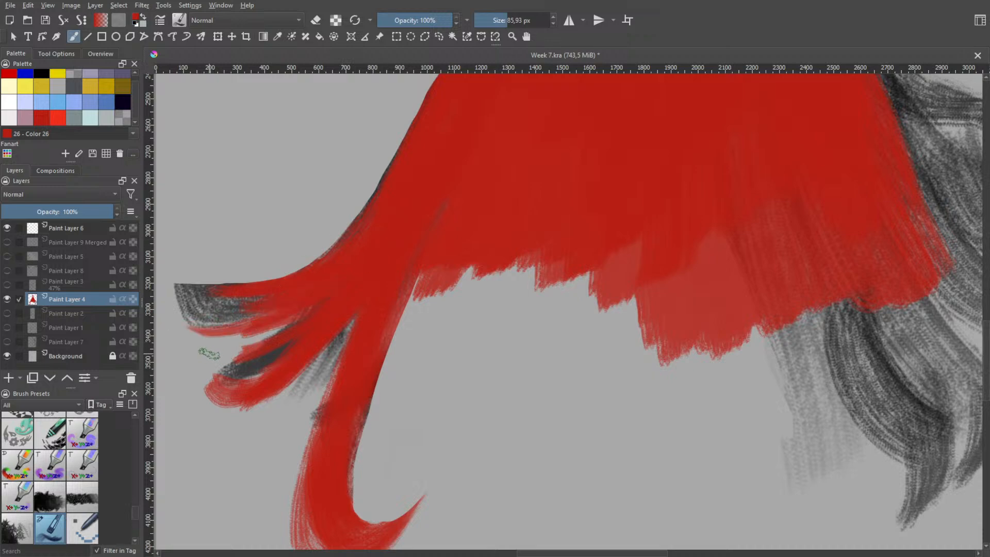
key(ctrl+z)
mouse_move(209, 354)
mouse_down()
mouse_move(305, 322)
mouse_move(305, 313)
mouse_up()
key(ctrl+z)
mouse_move(202, 369)
mouse_down()
mouse_move(341, 284)
mouse_move(309, 311)
mouse_up()
key(ctrl+z)
Paint red over the base of the lower-left strands and along the silhouette's dark outer edge, undoing stray strokes
key(ctrl+z)
drag(181, 350, 258, 345)
drag(258, 344, 315, 298)
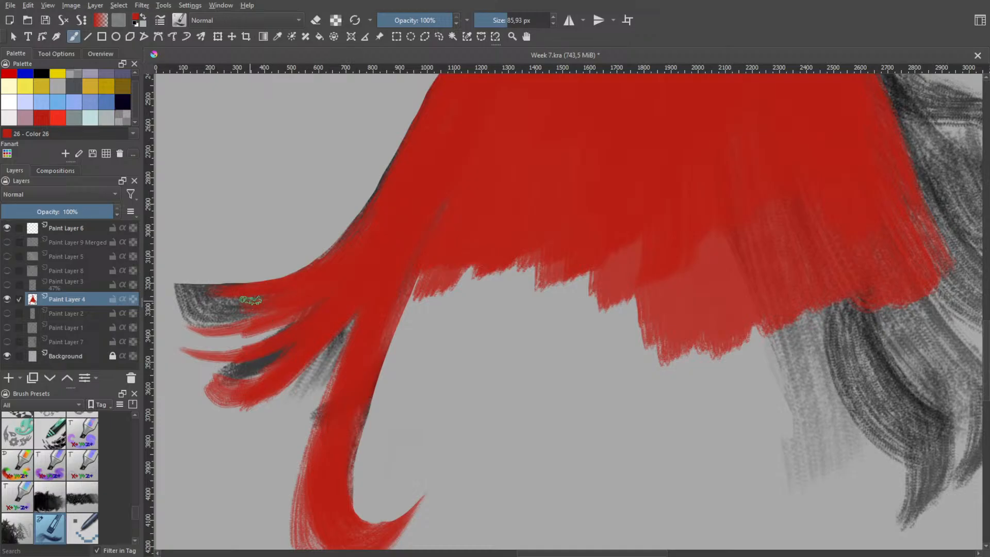
drag(217, 354, 318, 289)
key(ctrl+z)
mouse_move(242, 342)
mouse_down()
mouse_move(336, 273)
mouse_move(326, 297)
mouse_move(332, 268)
mouse_move(282, 325)
mouse_move(336, 277)
mouse_move(360, 214)
mouse_move(395, 178)
mouse_up()
key(ctrl+z)
key(ctrl+z)
mouse_move(354, 228)
mouse_down()
mouse_move(390, 164)
mouse_move(406, 157)
mouse_up()
Paint a thin tapering red strand above the dark-ended uppermost lower-left lock, undoing unsatisfactory strokes
key(ctrl+z)
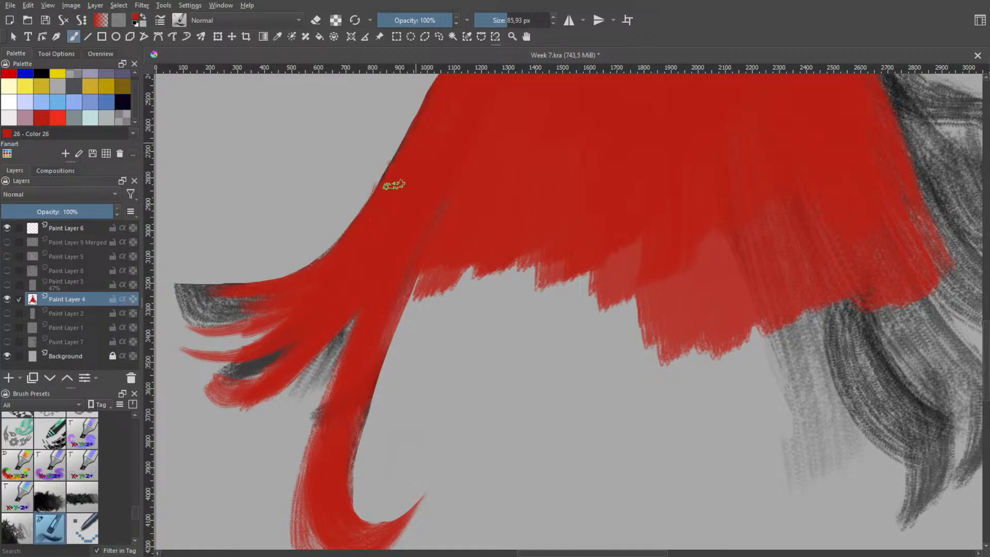
drag(300, 275, 214, 272)
key(ctrl+z)
drag(300, 275, 195, 278)
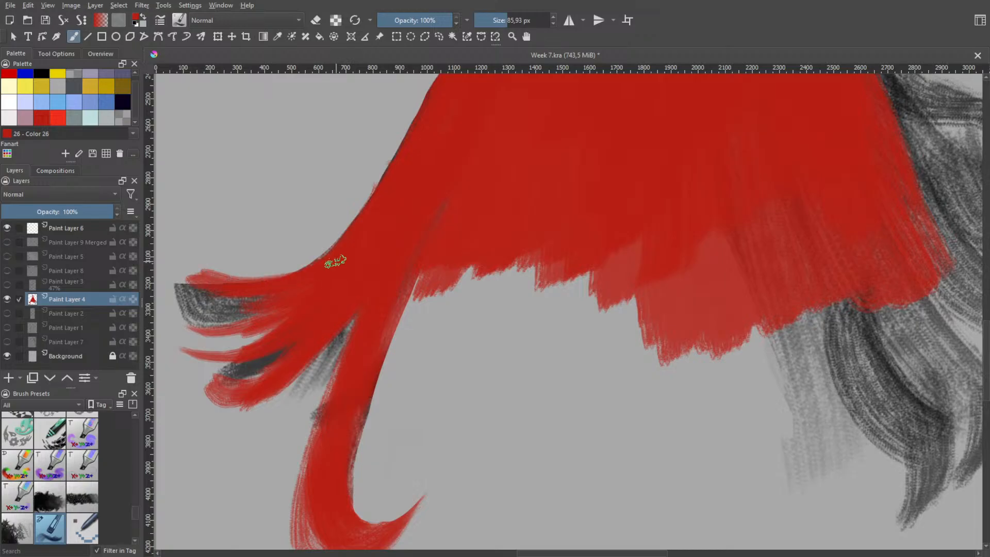
key(ctrl+z)
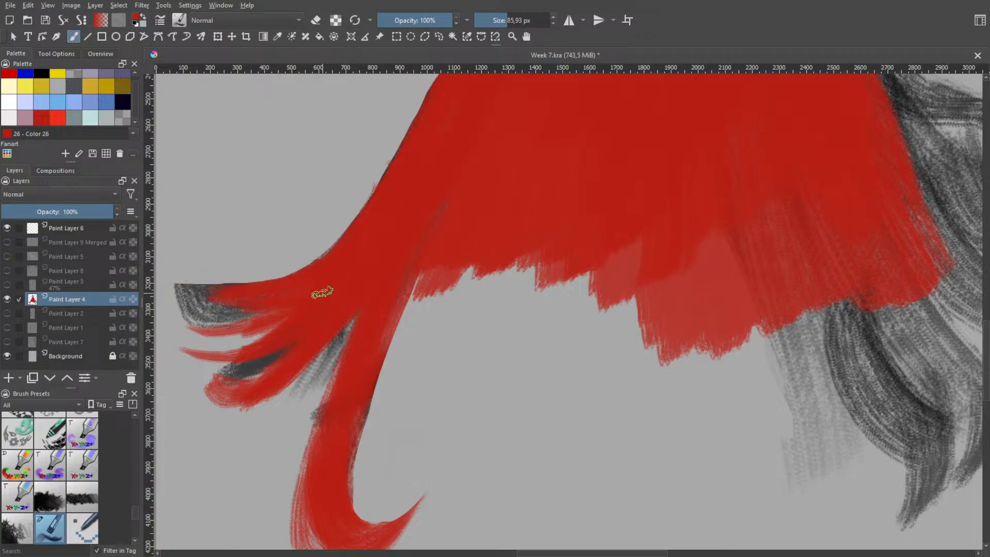
drag(195, 274, 291, 288)
key(ctrl+z)
key(ctrl+z)
mouse_move(209, 285)
mouse_down()
mouse_move(325, 272)
mouse_move(184, 264)
mouse_move(354, 246)
mouse_up()
key(ctrl+z)
key(ctrl+z)
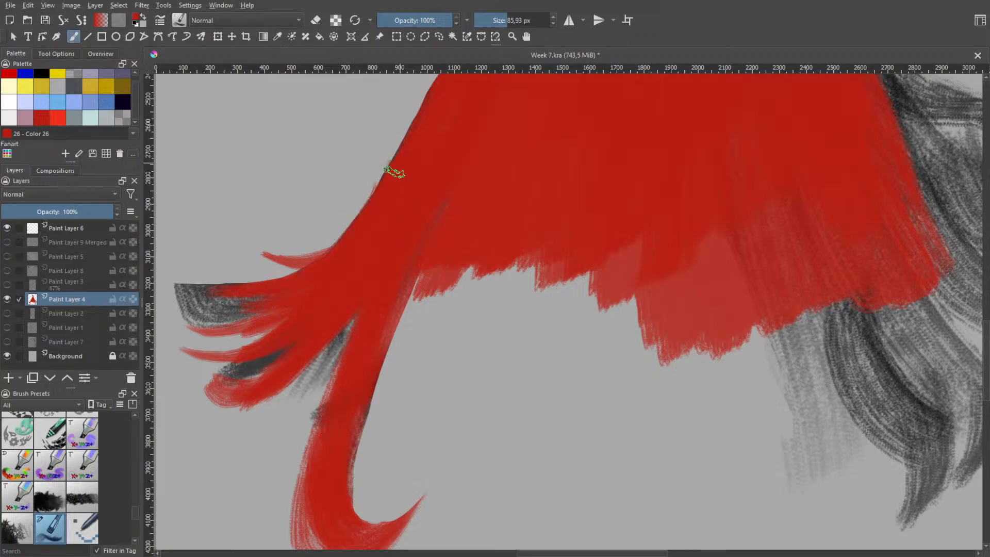
Paint another pointed, outward-curving red strand higher on the silhouette's left edge, redoing the stroke until its shape flows smoothly
drag(377, 189, 315, 228)
key(ctrl+z)
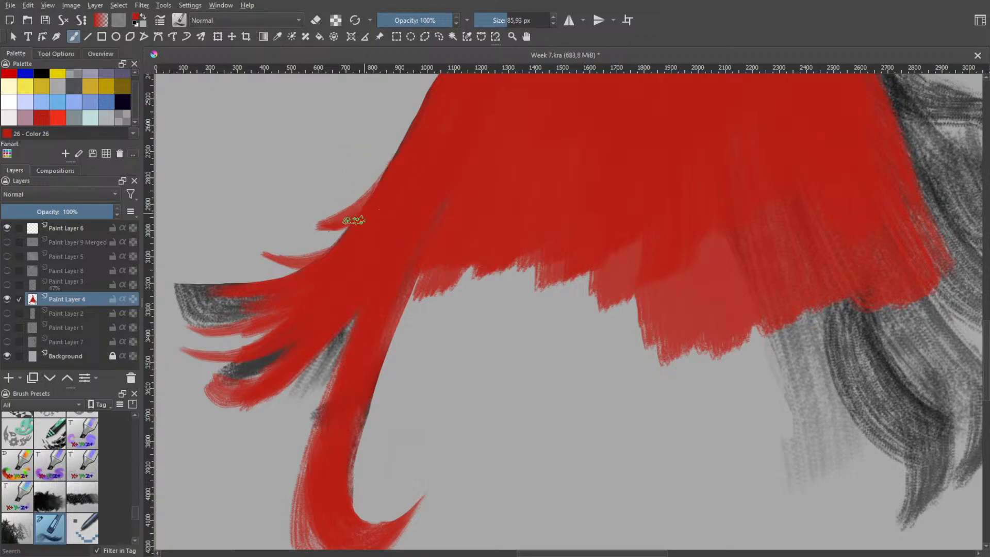
key(ctrl+z)
drag(370, 205, 303, 222)
key(ctrl+z)
key(ctrl+z)
drag(372, 208, 300, 222)
key(ctrl+z)
drag(370, 207, 280, 230)
key(ctrl+z)
drag(373, 205, 295, 216)
key(ctrl+z)
mouse_move(369, 204)
mouse_down()
mouse_move(274, 215)
mouse_move(281, 233)
mouse_up()
key(ctrl+z)
key(ctrl+z)
drag(370, 208, 281, 225)
key(ctrl+z)
mouse_move(364, 212)
mouse_down()
mouse_move(284, 230)
mouse_move(335, 227)
mouse_move(274, 231)
mouse_move(296, 227)
mouse_up()
key(ctrl+z)
key(ctrl+z)
key(ctrl+z)
mouse_move(364, 209)
mouse_down()
mouse_move(343, 206)
mouse_move(387, 204)
mouse_move(350, 216)
mouse_move(403, 172)
mouse_move(358, 203)
mouse_move(400, 152)
mouse_up()
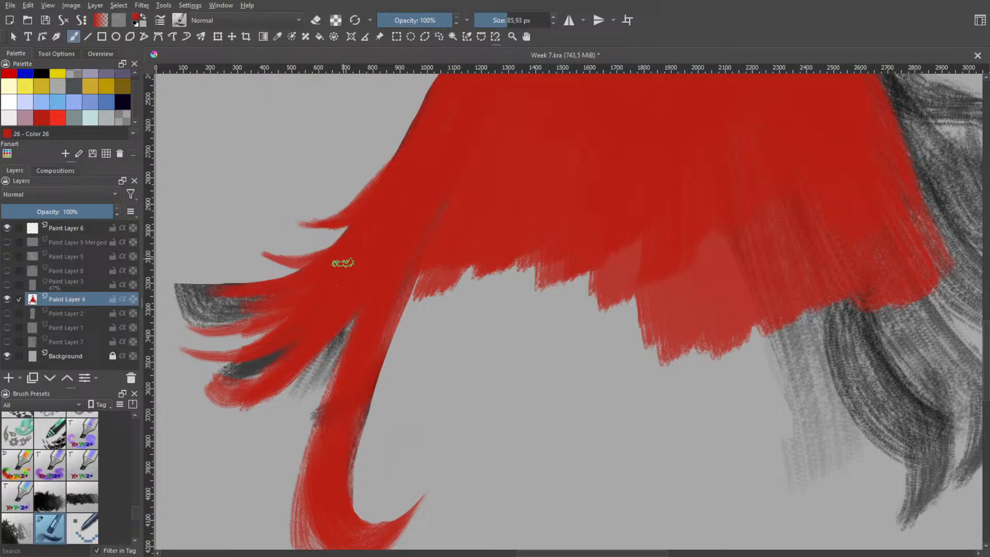
Erase the lower-left cluster of strands with the dark marks around them, keeping the two upper strands and the long curled lock
key(h)
scroll(370, 247, down, 5)
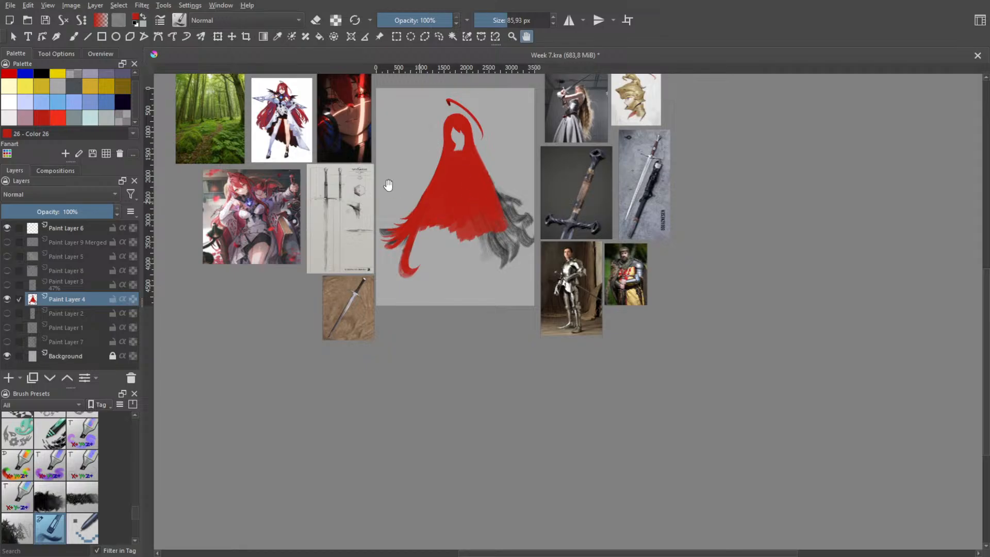
scroll(414, 227, up, 3)
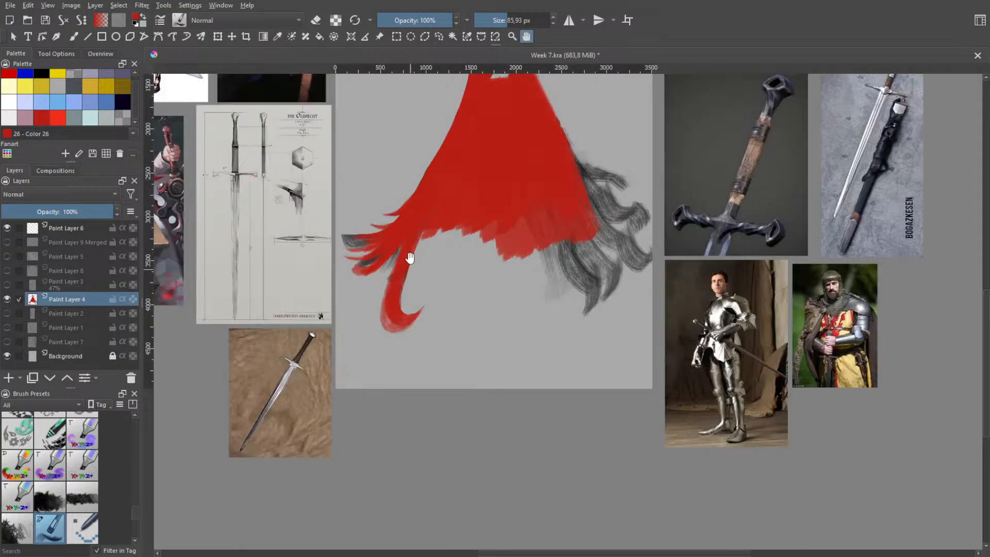
scroll(398, 237, up, 3)
scroll(321, 296, up, 3)
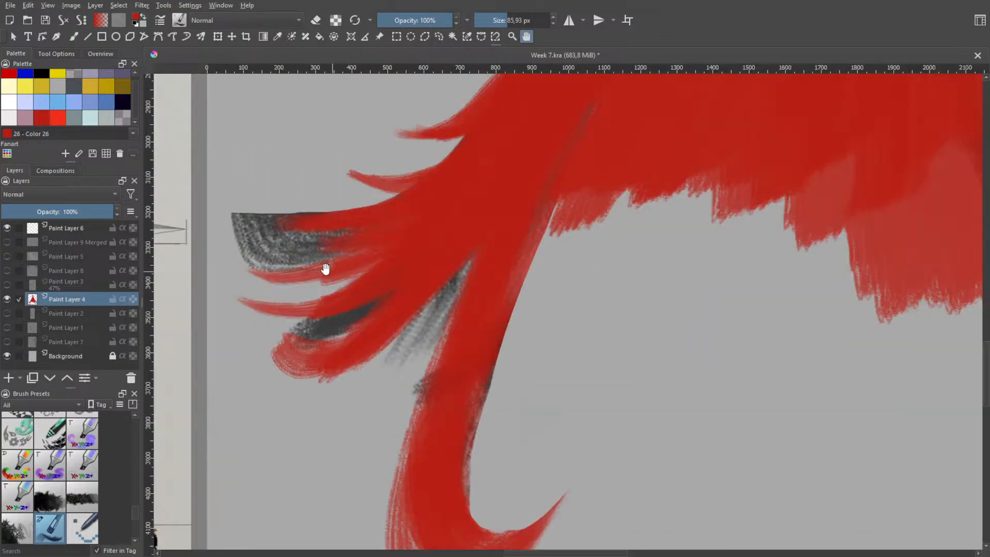
right_click(313, 258)
click(264, 236)
mouse_move(264, 235)
mouse_down()
mouse_move(261, 254)
mouse_move(303, 251)
mouse_move(274, 204)
mouse_move(327, 240)
mouse_move(344, 219)
mouse_move(304, 330)
mouse_move(373, 289)
mouse_move(440, 283)
mouse_move(449, 261)
mouse_move(403, 396)
mouse_move(506, 364)
mouse_move(451, 343)
mouse_move(445, 270)
mouse_move(393, 388)
mouse_move(449, 257)
mouse_move(369, 292)
mouse_move(281, 302)
mouse_move(323, 254)
mouse_move(376, 320)
mouse_move(398, 289)
mouse_move(339, 255)
mouse_move(389, 277)
mouse_move(358, 239)
mouse_move(362, 299)
mouse_up()
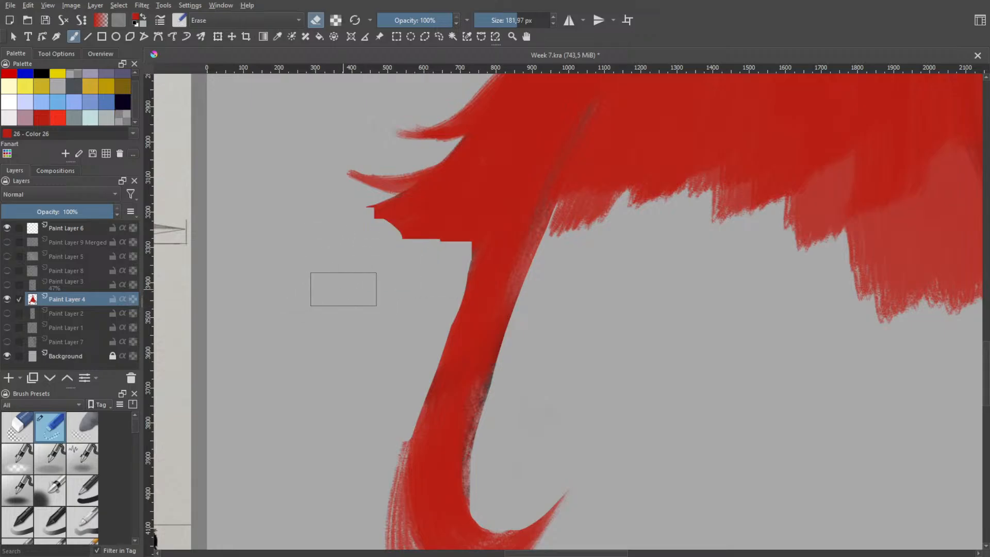
Switch back to the textured paint brush and rebuild the left edge of the long curled lock in red
right_click(364, 258)
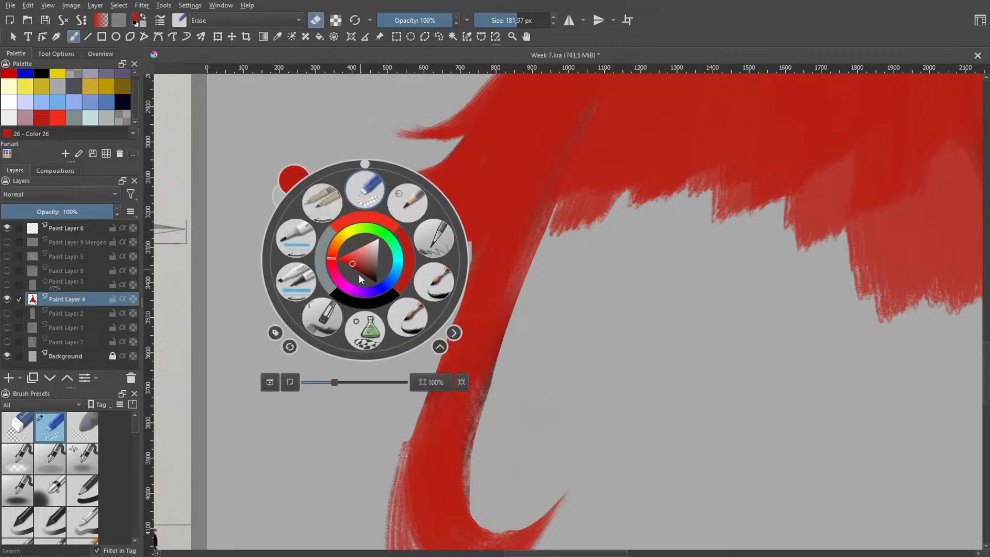
click(317, 320)
key(ctrl+z)
mouse_move(498, 207)
mouse_down()
mouse_move(407, 450)
mouse_move(430, 450)
mouse_up()
drag(504, 235, 423, 457)
drag(488, 255, 409, 474)
drag(488, 236, 412, 464)
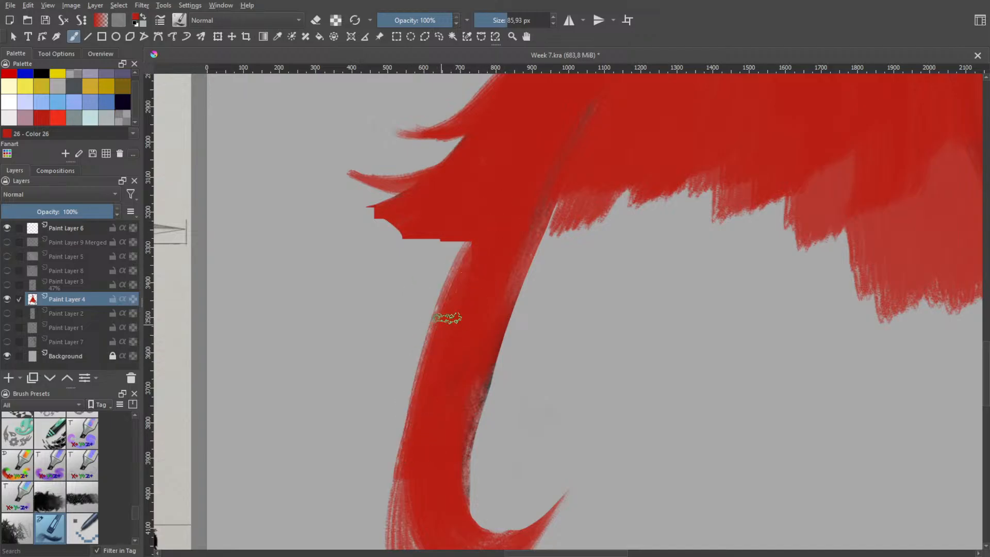
Paint a curved red strand with an upturned tip branching left from the long curled lock, undoing earlier attempts
drag(482, 212, 312, 370)
key(ctrl+z)
mouse_move(467, 229)
mouse_down()
mouse_move(451, 268)
mouse_move(278, 373)
mouse_up()
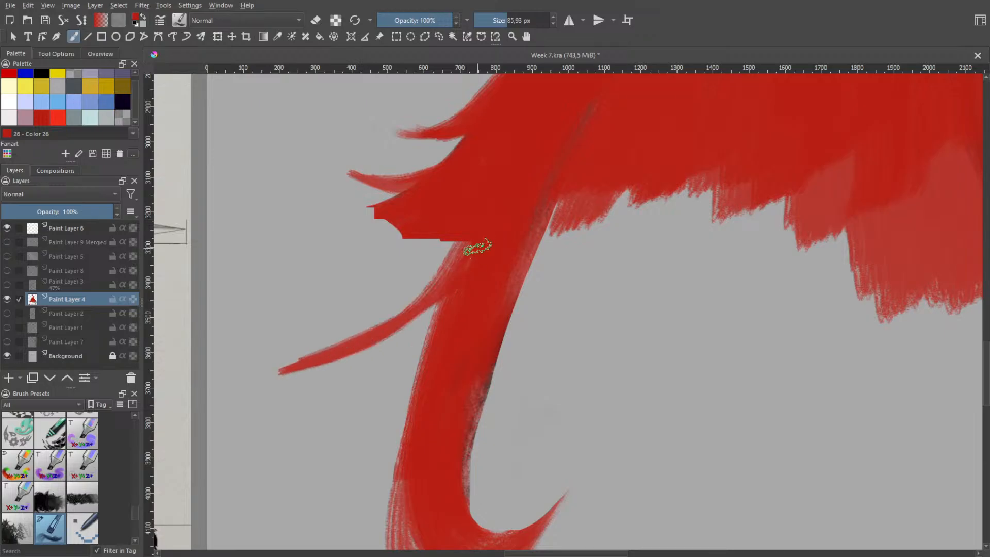
key(ctrl+z)
mouse_move(467, 244)
mouse_down()
mouse_move(287, 316)
mouse_move(436, 299)
mouse_up()
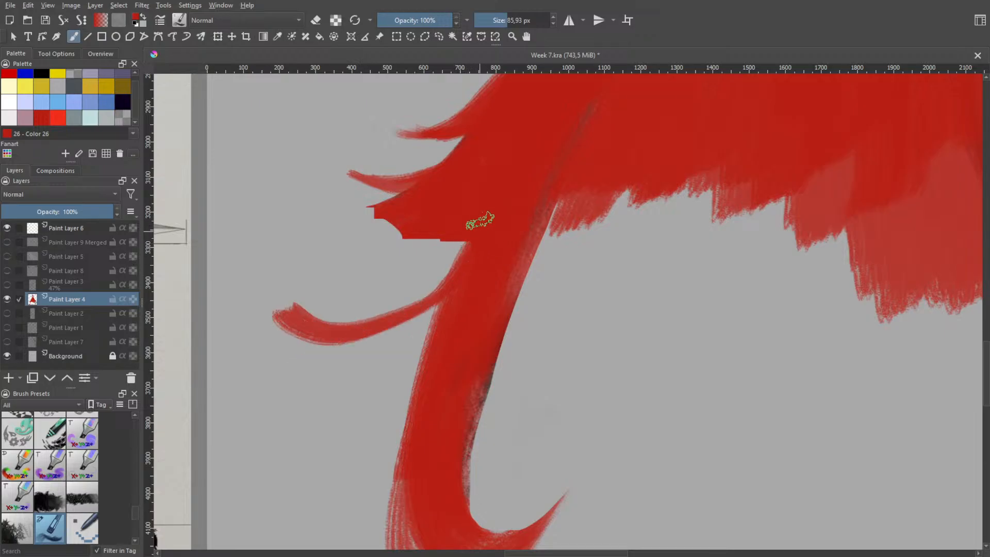
Try additional thin red strands above and below the new curved strand
mouse_move(467, 227)
mouse_down()
mouse_move(378, 293)
mouse_move(410, 293)
mouse_move(315, 265)
mouse_up()
key(ctrl+z)
key(ctrl+z)
mouse_move(394, 268)
mouse_down()
mouse_move(456, 250)
mouse_move(328, 292)
mouse_move(413, 248)
mouse_move(338, 269)
mouse_up()
key(ctrl+z)
key(ctrl+z)
mouse_move(460, 228)
mouse_down()
mouse_move(242, 392)
mouse_move(413, 249)
mouse_move(422, 304)
mouse_up()
key(ctrl+z)
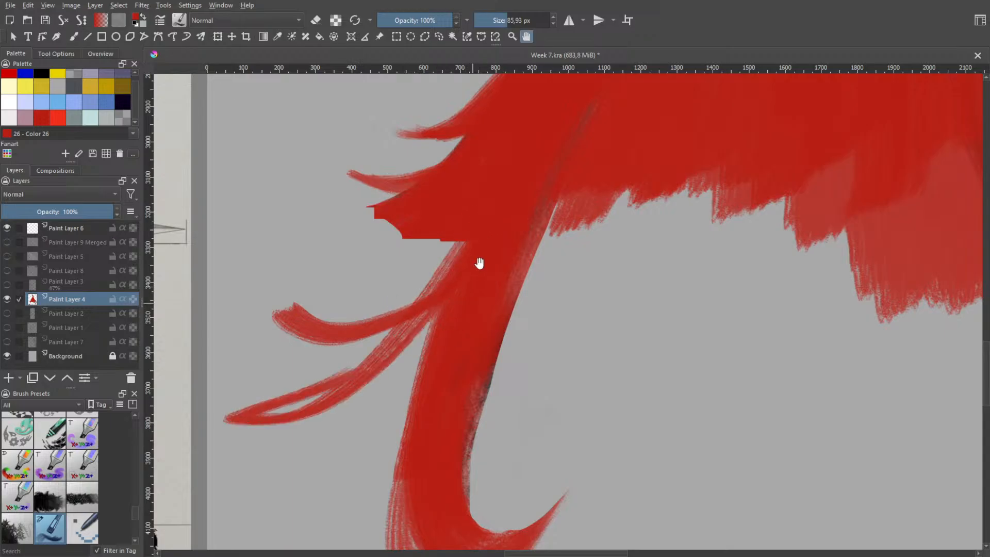
Paint a thin red strand along the silhouette's upper left side and red strands over the upper right dark locks, undoing stray strokes
scroll(478, 261, down, 6)
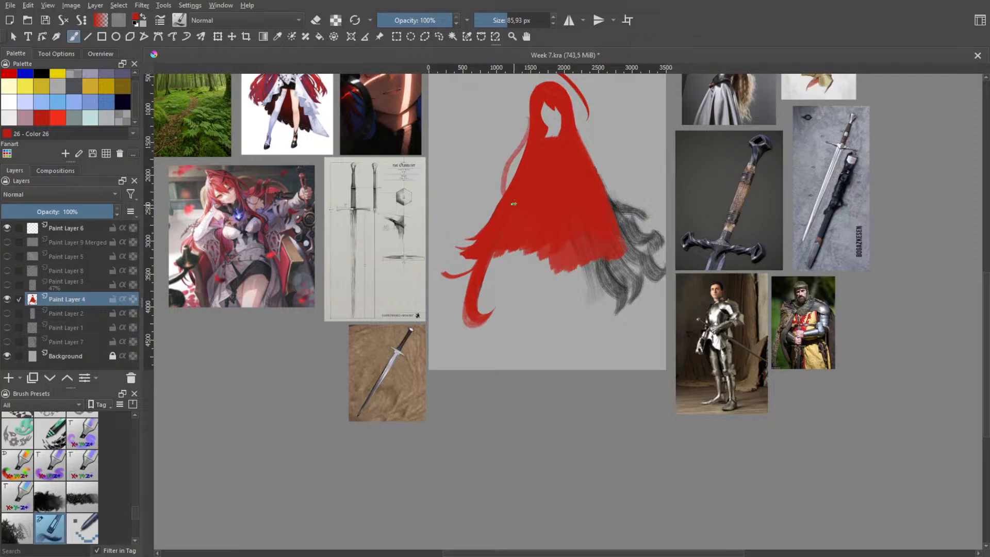
key(ctrl+z)
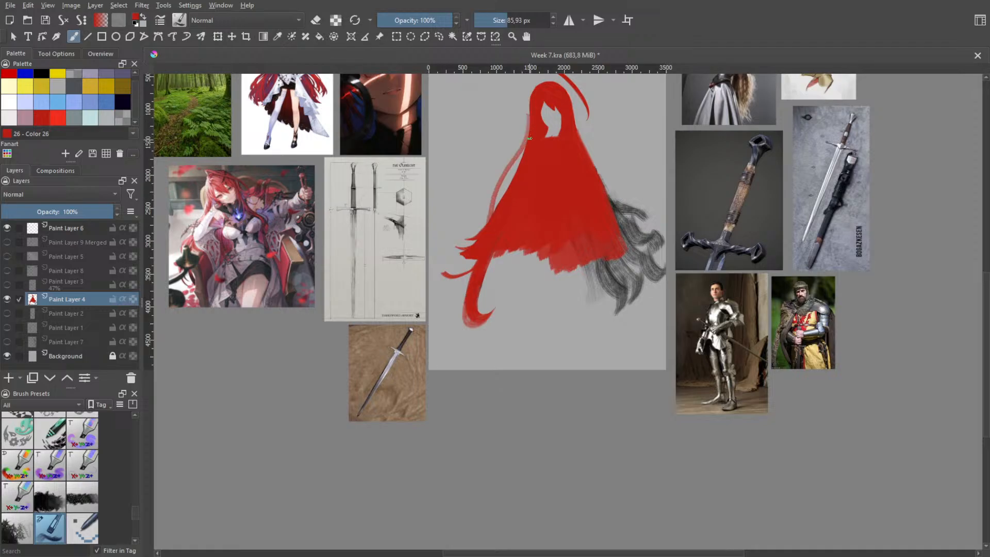
key(ctrl+z)
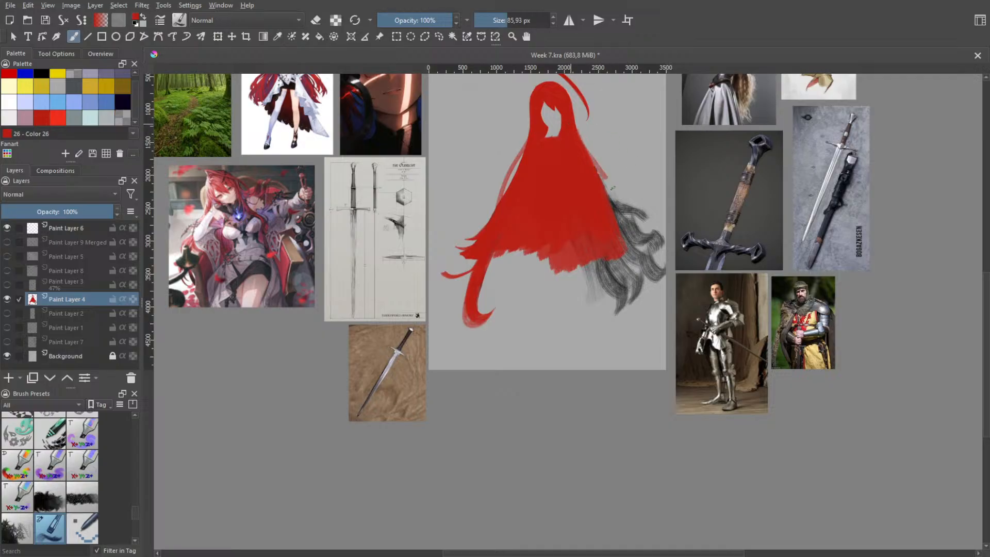
key(ctrl+z)
key(ctrl+z)
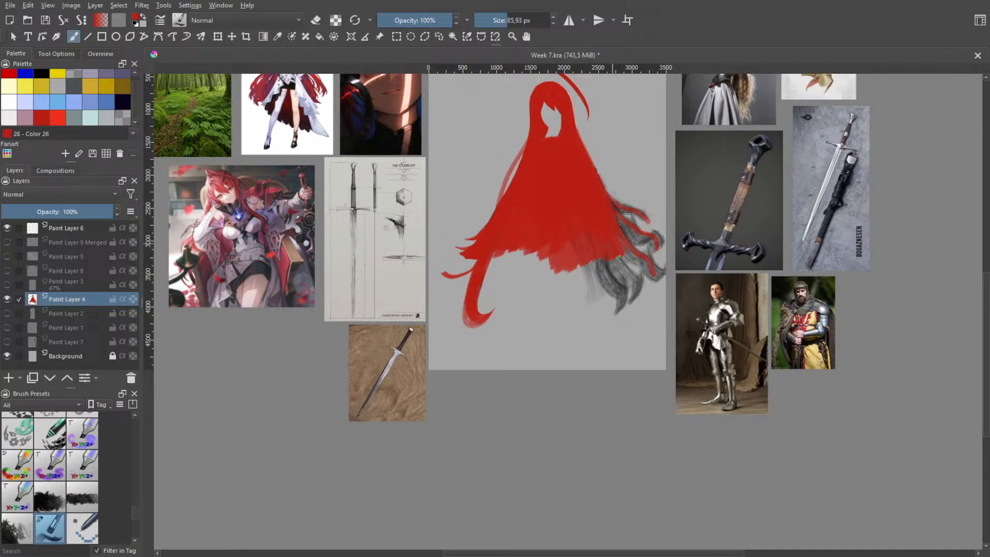
Try painting red strands over the dark locks at the silhouette's lower right
drag(619, 257, 638, 297)
key(ctrl+z)
drag(623, 257, 658, 283)
key(ctrl+z)
key(ctrl+z)
drag(624, 250, 650, 300)
key(ctrl+z)
drag(624, 251, 638, 324)
key(ctrl+z)
Make Paint Layer 5 with the sword visible, toggling the merged line-art layer above it for comparison and leaving that hidden
click(7, 256)
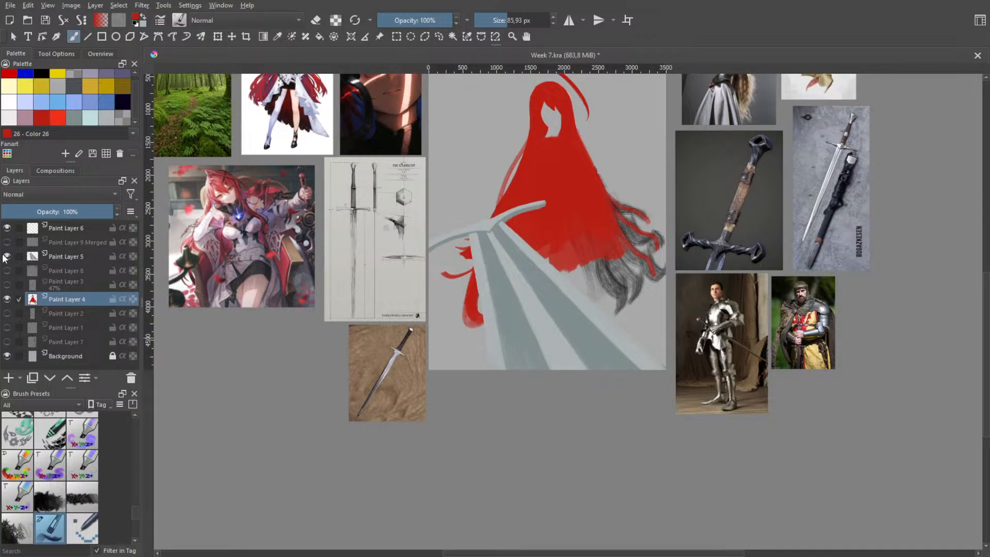
click(7, 256)
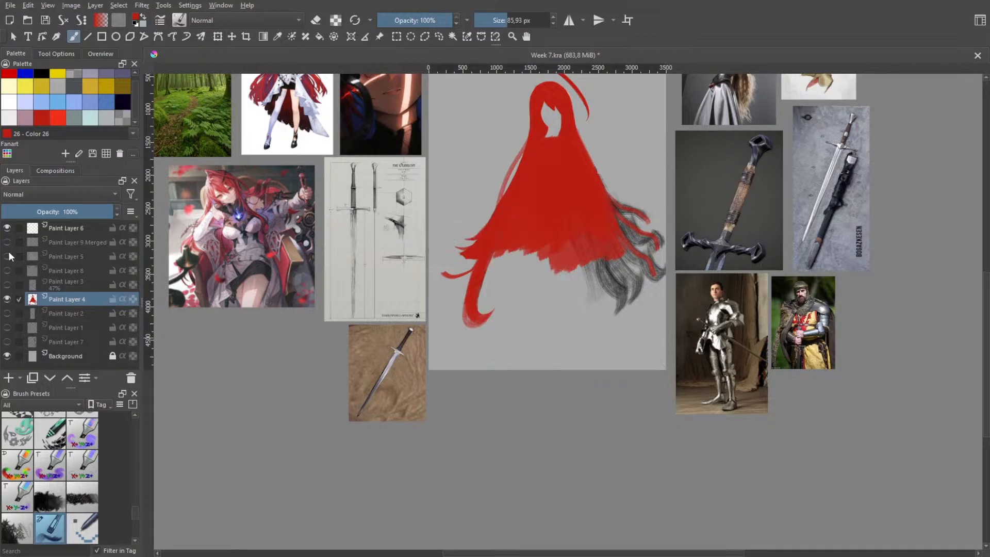
click(7, 256)
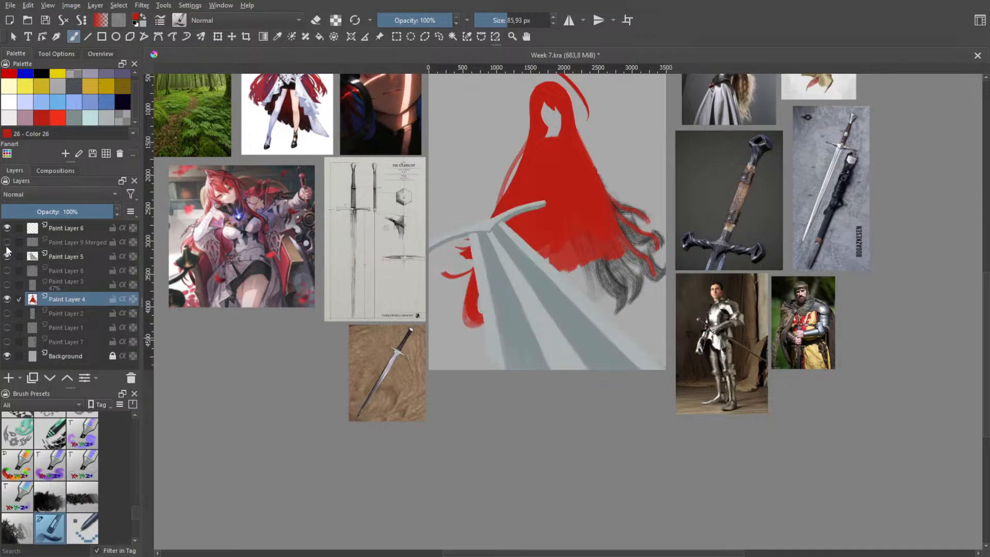
click(6, 246)
click(4, 246)
click(6, 248)
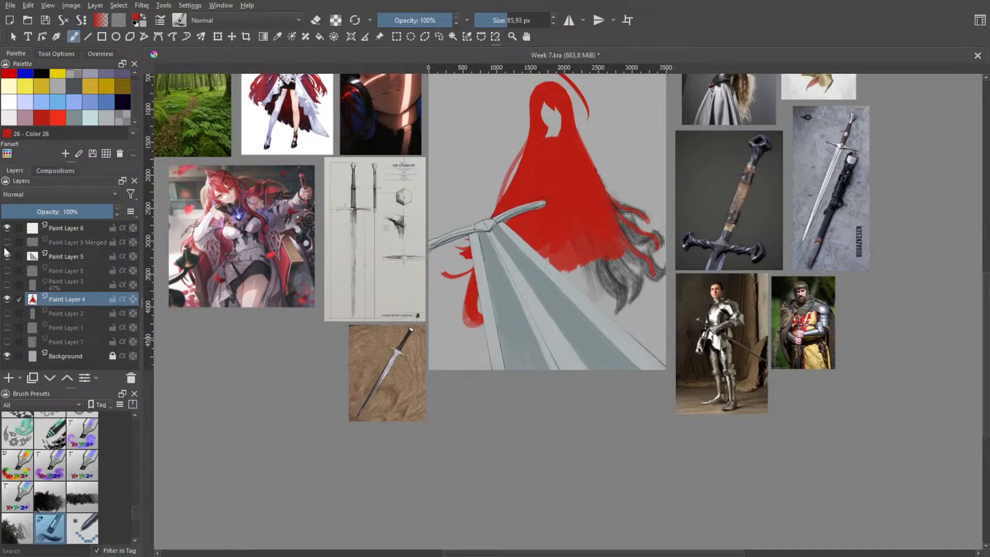
click(5, 248)
click(5, 248)
click(6, 249)
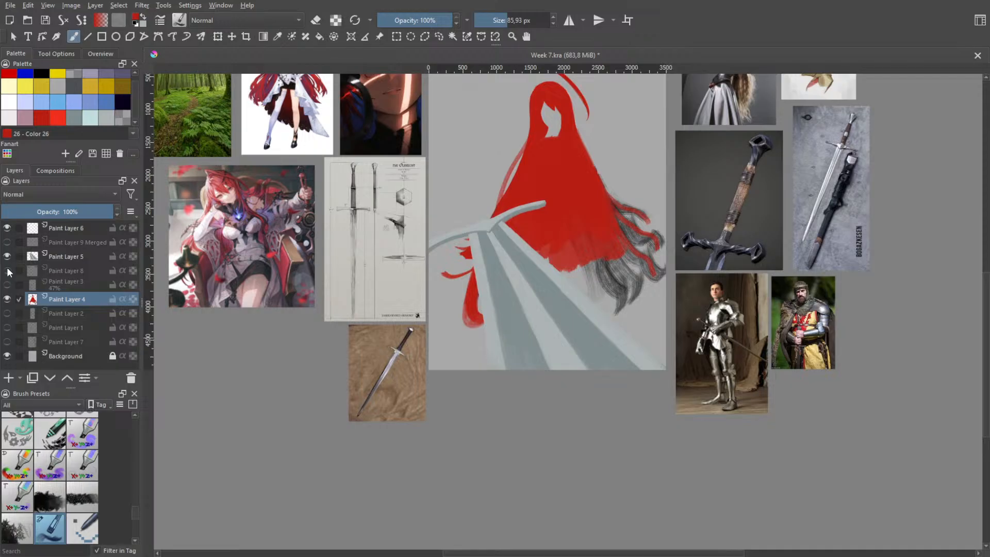
Make Paint Layer 8 with the character's facial features visible
click(7, 271)
click(7, 271)
click(8, 271)
Transform the sword on Paint Layer 5, rotating it clockwise until its crossguard is nearly level and shifting it towards the figure's centre
drag(524, 171, 500, 199)
scroll(534, 168, down, 1)
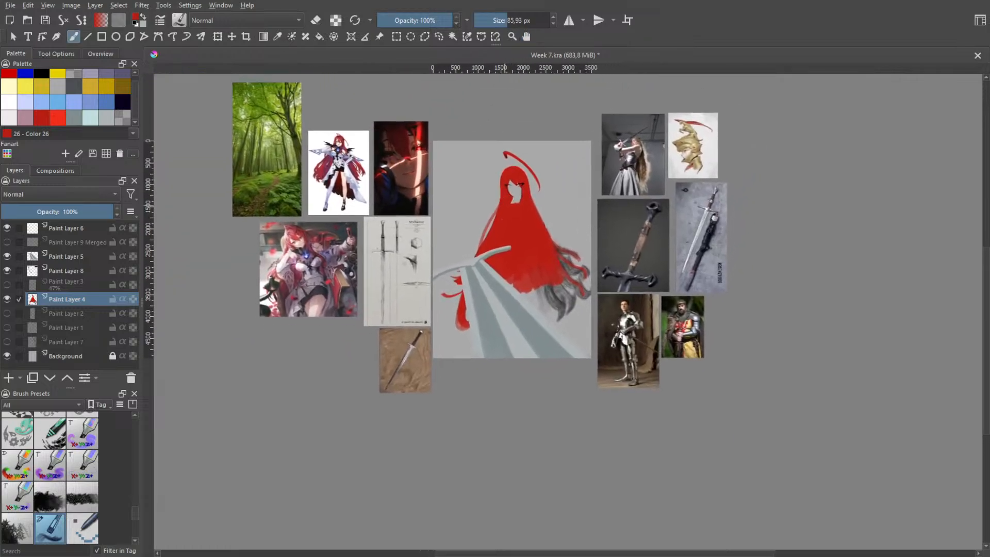
key(space)
scroll(507, 217, up, 1)
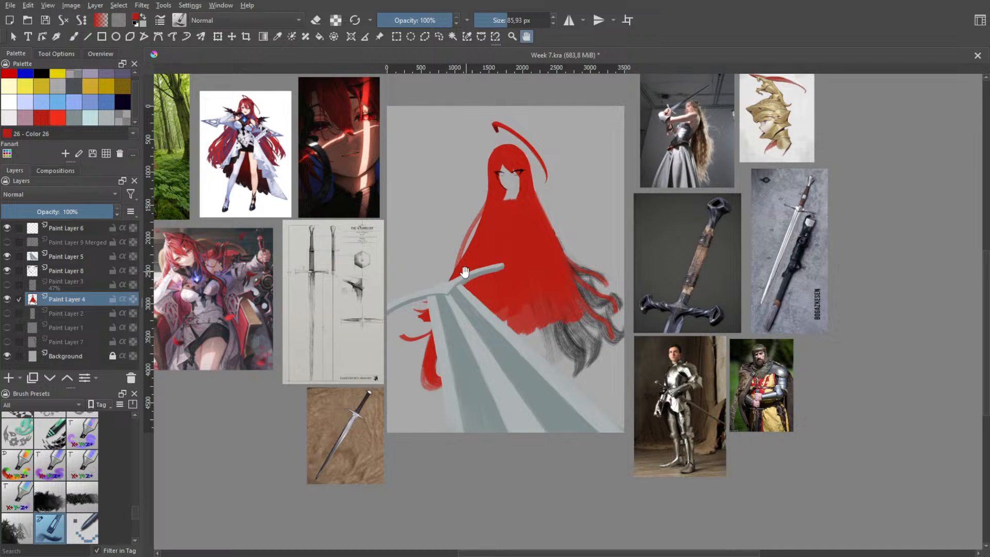
click(66, 254)
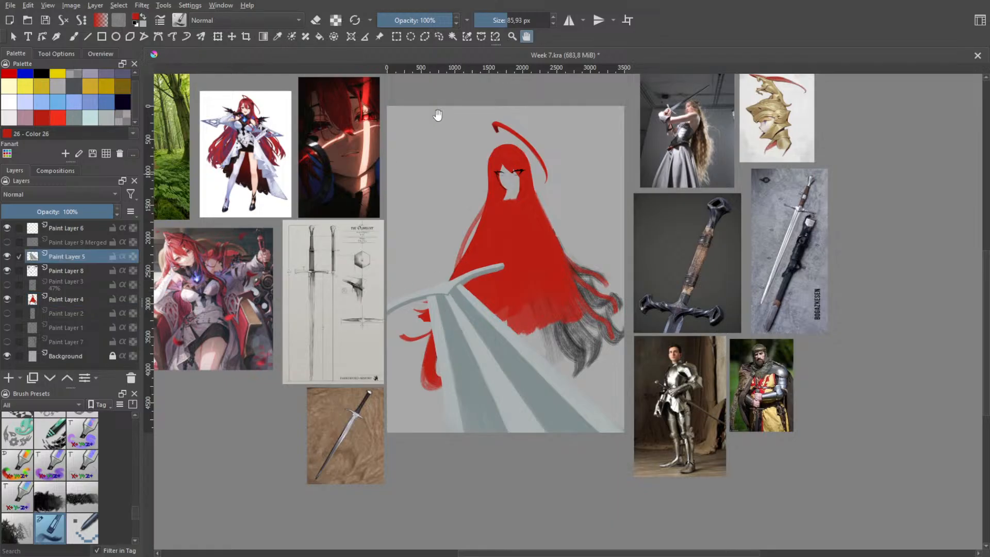
click(438, 37)
key(ctrl+t)
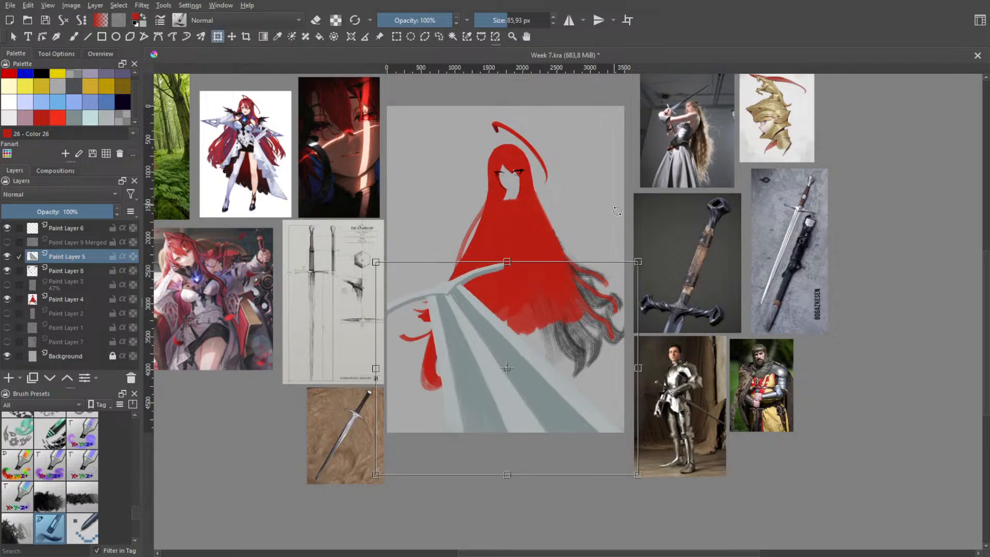
drag(617, 211, 680, 241)
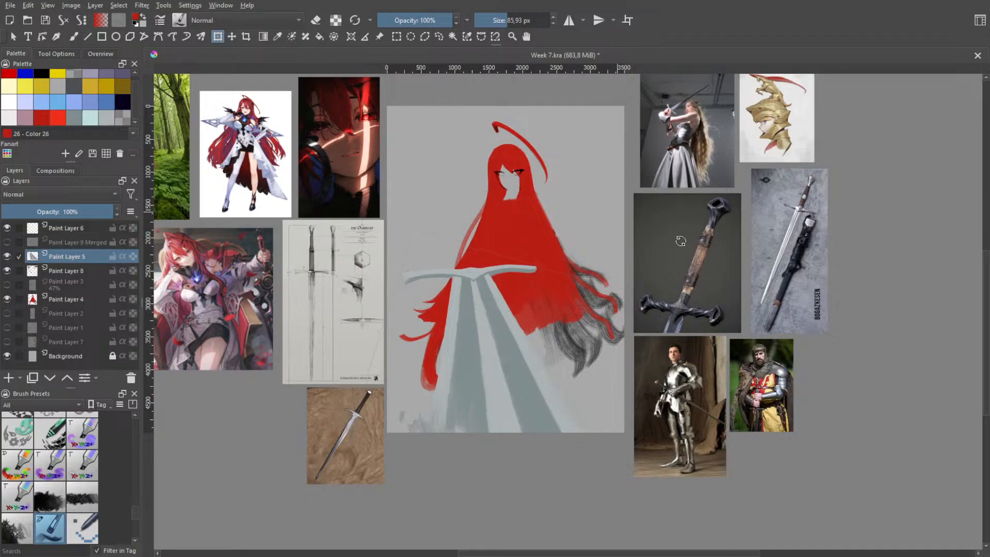
mouse_move(552, 318)
mouse_down()
mouse_move(596, 303)
mouse_move(585, 320)
mouse_up()
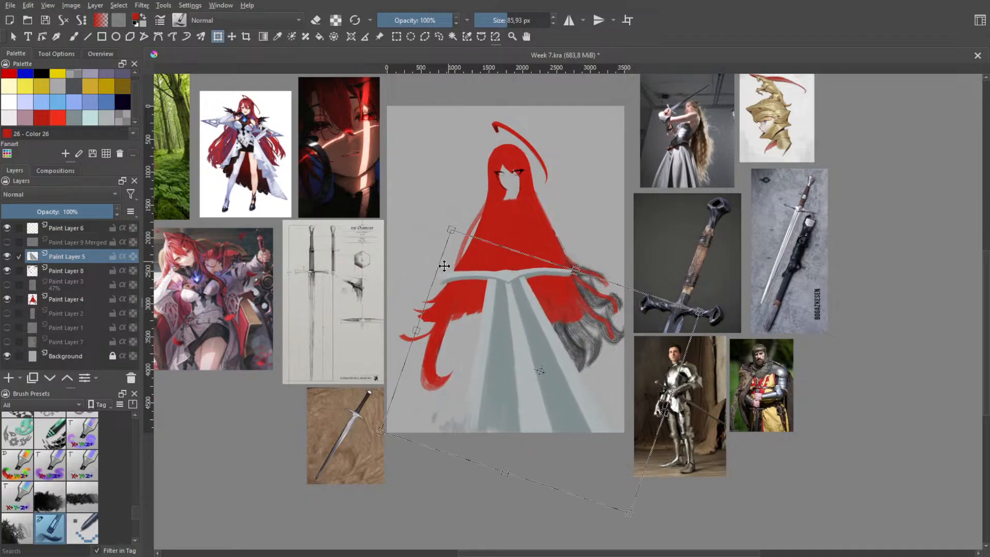
Rotate, skew and reposition the sword so its blade runs from the figure's waist towards the canvas's lower right corner
mouse_move(442, 256)
mouse_down()
mouse_move(398, 276)
mouse_move(396, 298)
mouse_move(383, 240)
mouse_up()
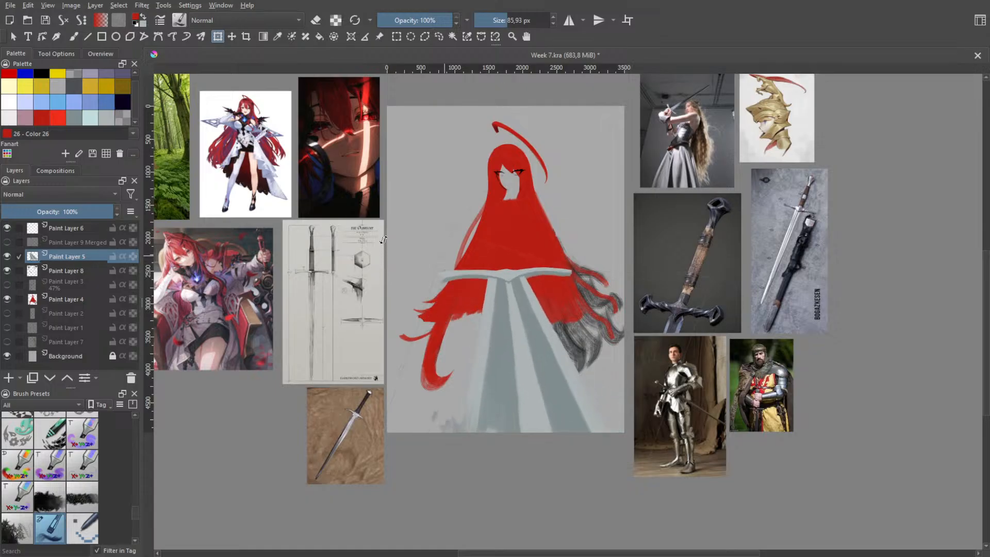
drag(552, 204, 533, 199)
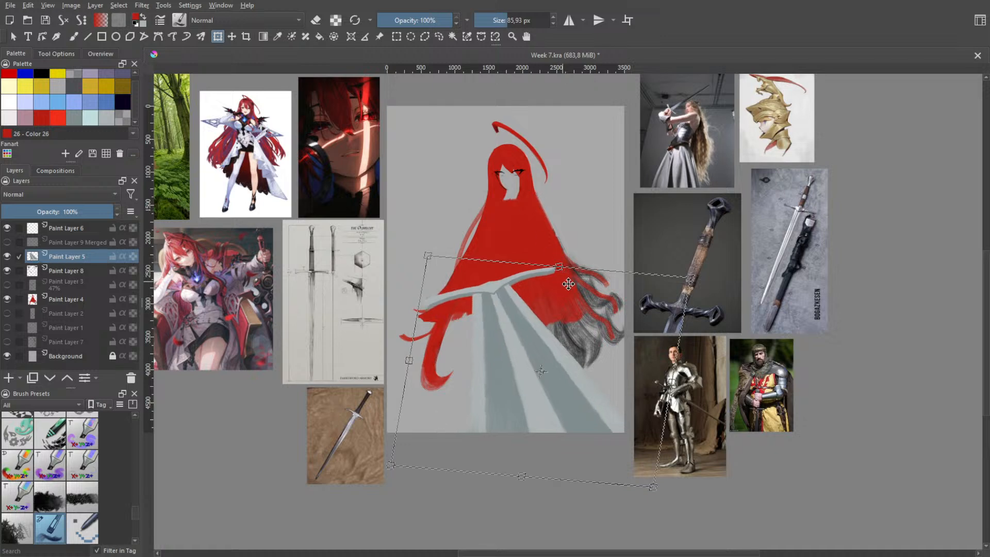
drag(583, 269, 569, 216)
drag(540, 371, 563, 353)
drag(552, 248, 511, 238)
drag(527, 290, 541, 303)
key(Return)
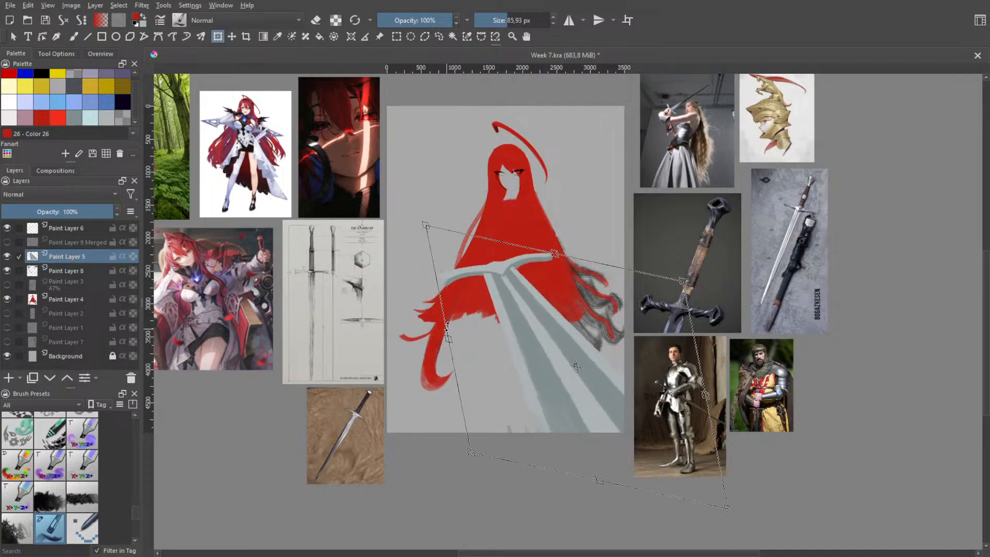
Try to skew the sword further, rotate it counter-clockwise and shift it up across the figure's waist
mouse_move(447, 327)
mouse_down()
mouse_move(454, 352)
mouse_move(447, 312)
mouse_up()
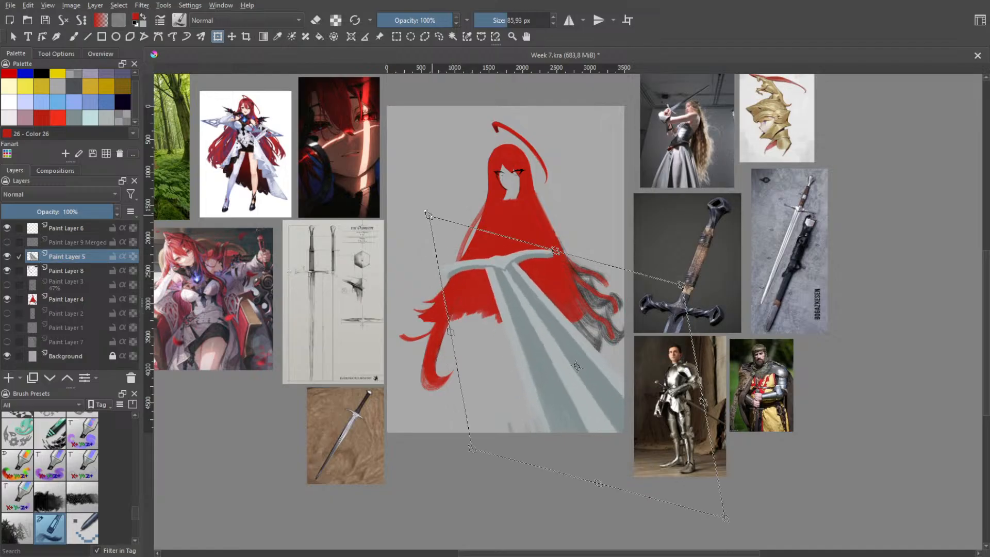
mouse_move(428, 214)
mouse_down()
mouse_move(428, 230)
mouse_move(428, 201)
mouse_up()
drag(573, 167, 527, 223)
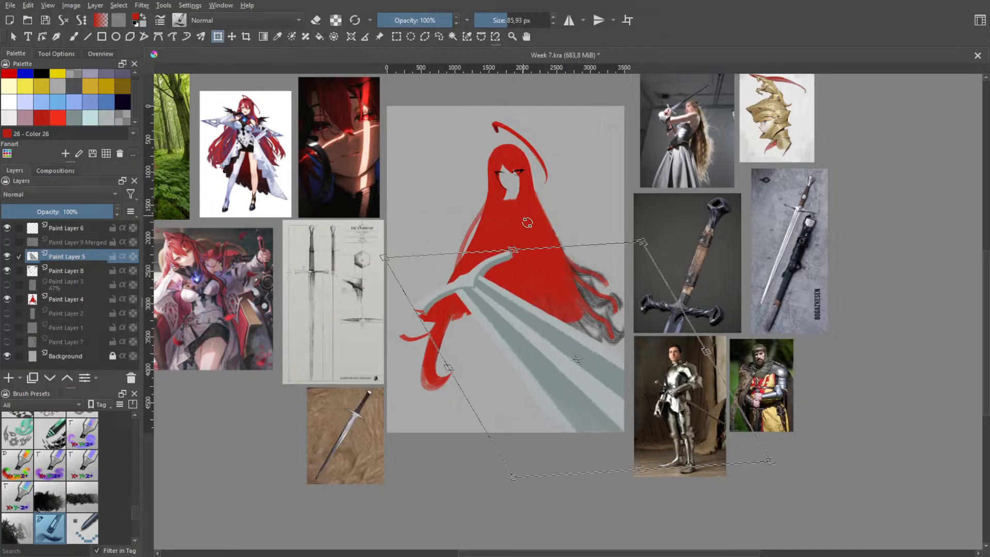
drag(559, 303, 583, 280)
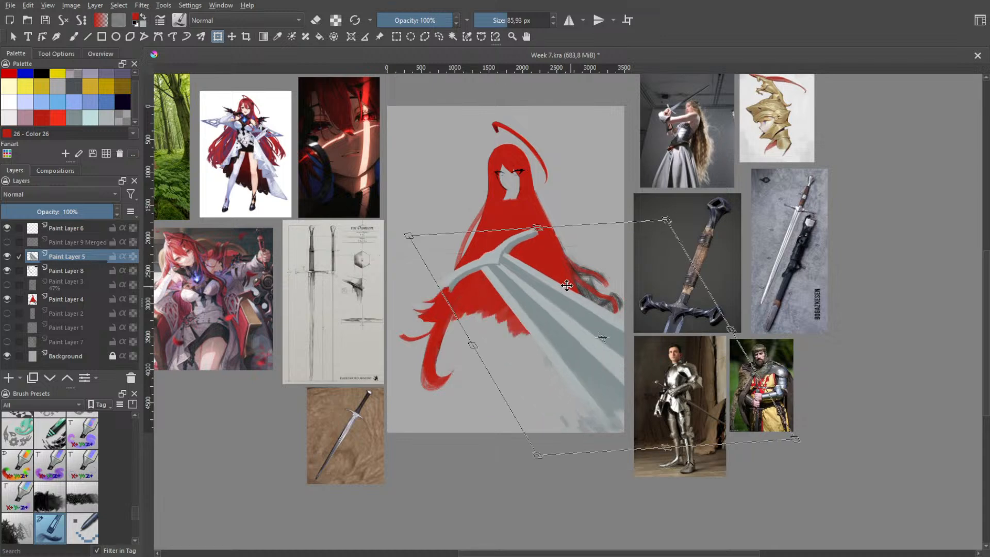
Undo all recent transforms of the sword, back to its original slanted placement at the figure's lower left
key(ctrl+z)
key(ctrl+z)
key(ctrl+z)
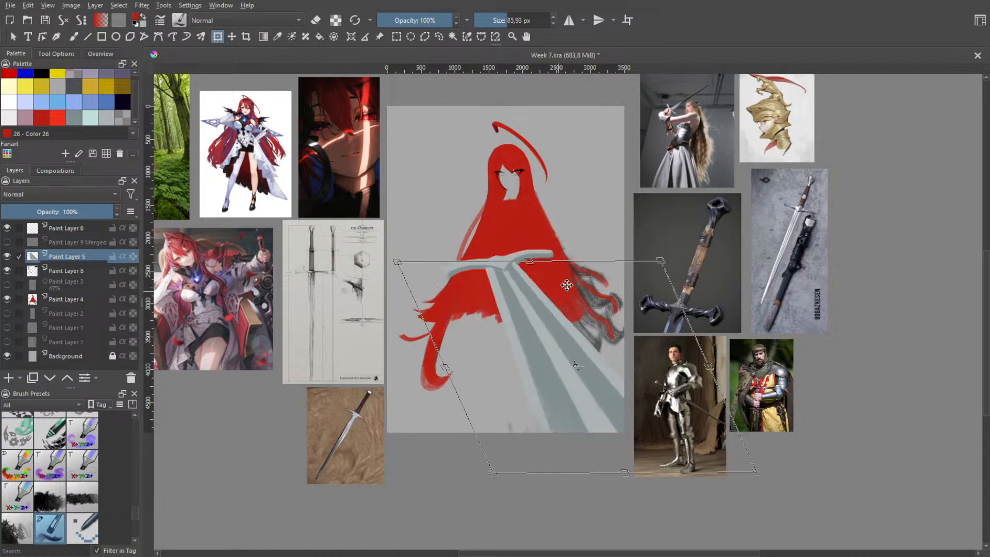
key(ctrl+z)
key(ctrl+z)
key(ctrl+z)
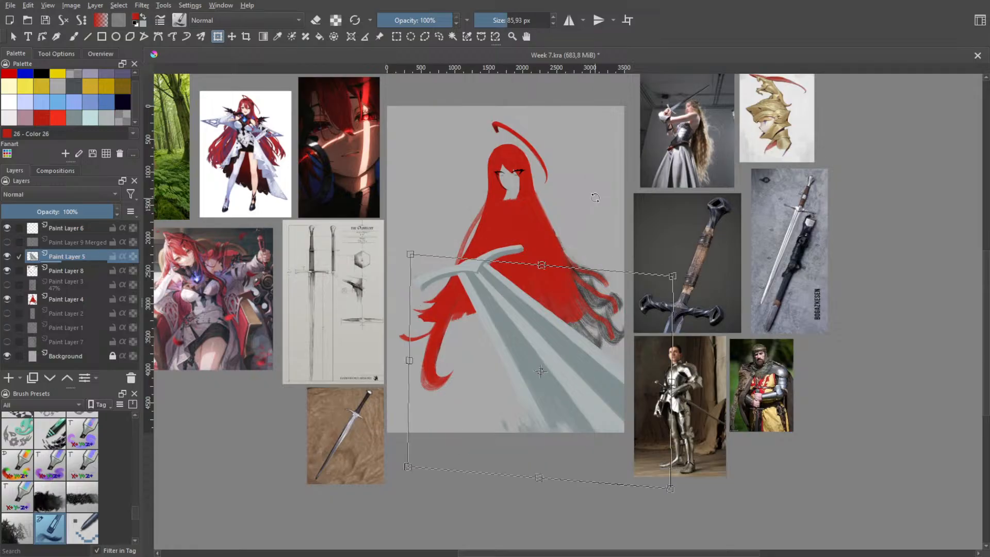
key(ctrl+z)
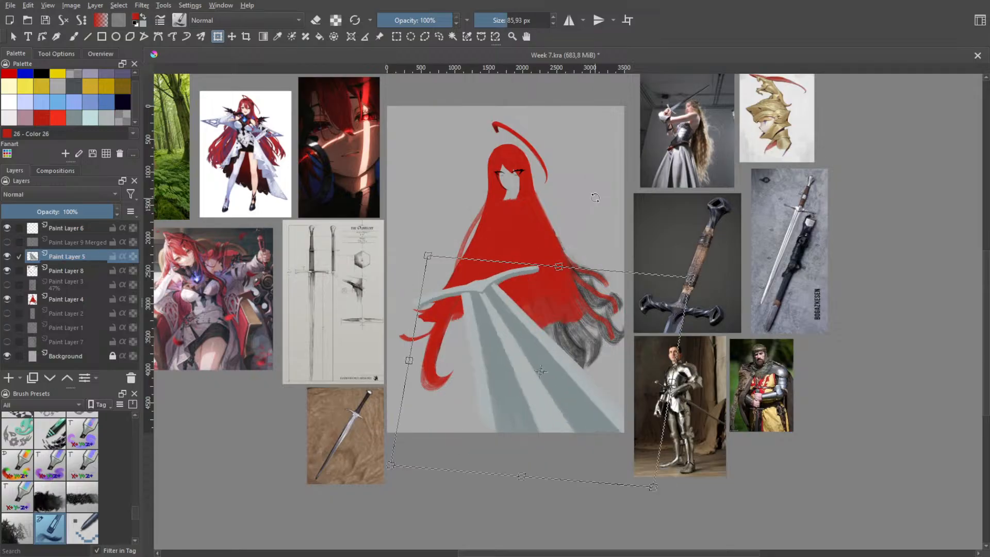
key(ctrl+z)
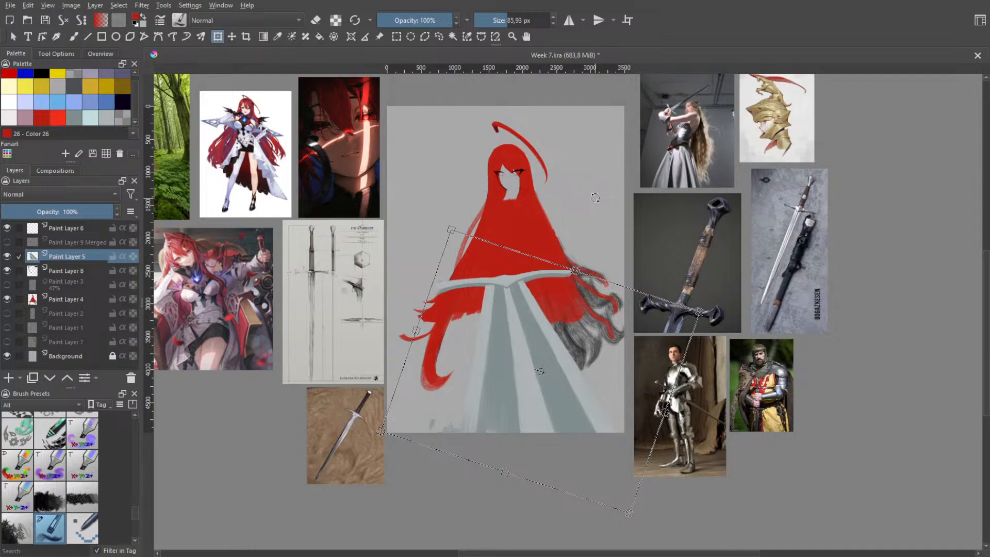
key(ctrl+z)
key(ctrl+z)
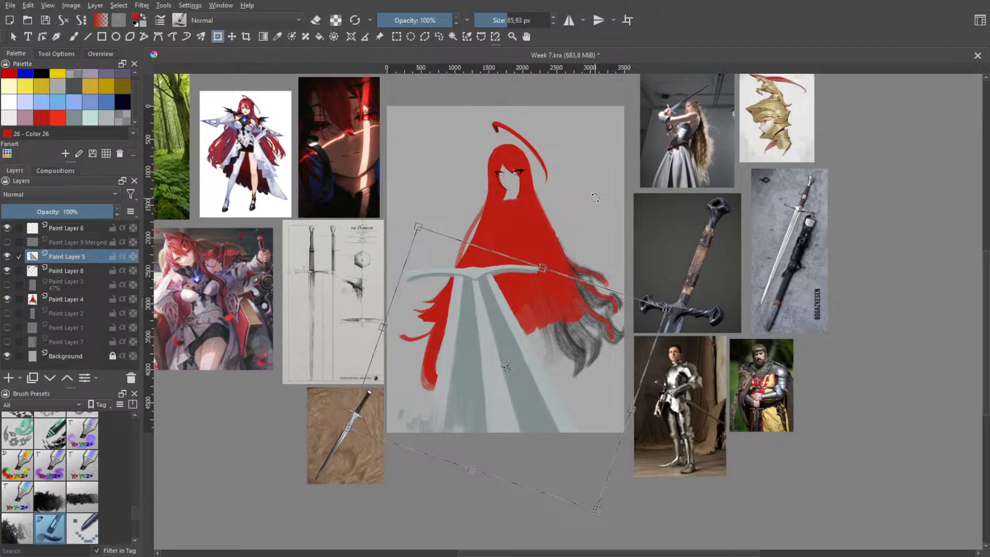
key(ctrl+z)
key(ctrl+z)
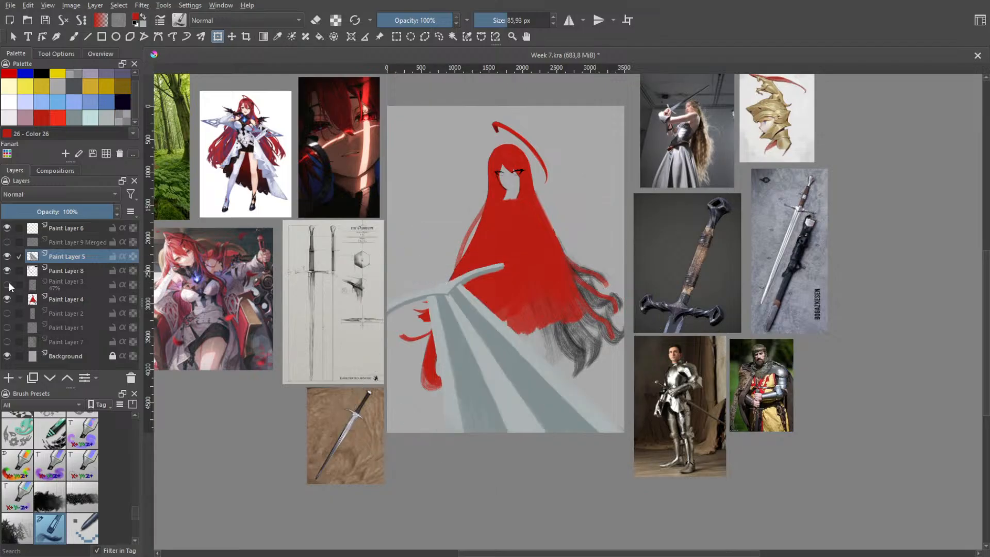
Show the body sketch on Paint Layer 3, hide Paint Layer 8, and make Paint Layer 3 the active layer
click(9, 283)
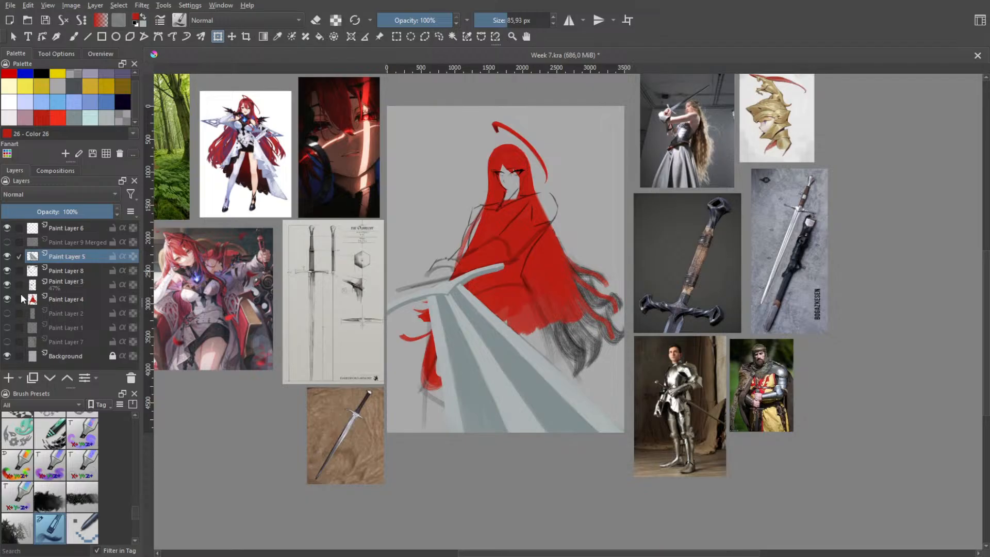
click(7, 271)
click(7, 283)
click(7, 283)
click(8, 283)
click(7, 284)
click(57, 283)
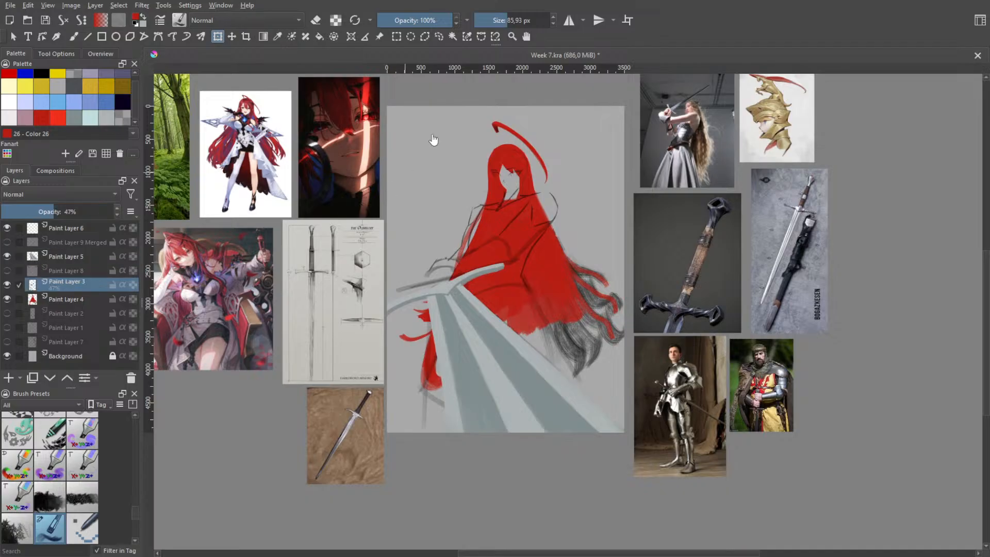
Scale the body sketch on Paint Layer 3 down slightly and position it over the red figure
key(ctrl+t)
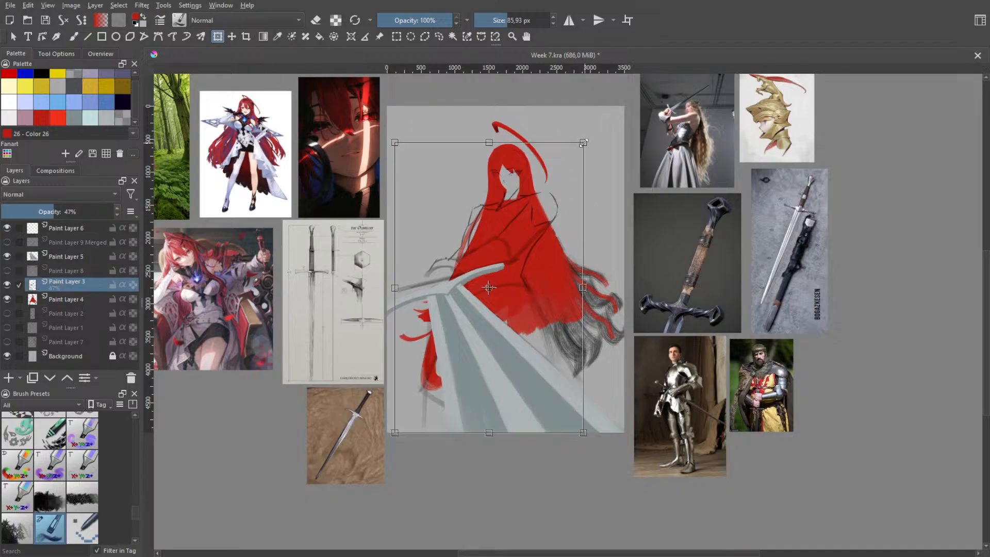
mouse_move(489, 288)
mouse_down()
mouse_move(533, 205)
mouse_move(531, 217)
mouse_up()
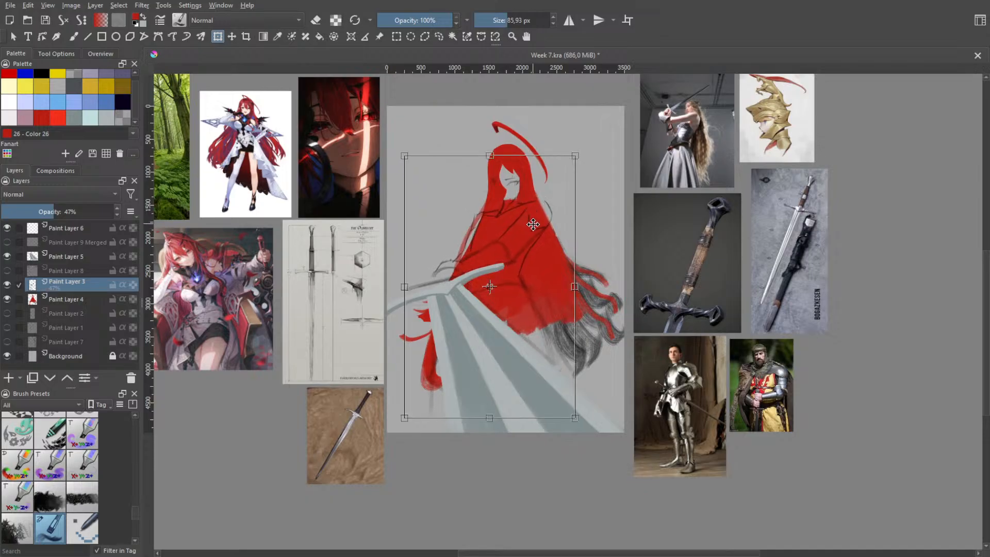
key(Return)
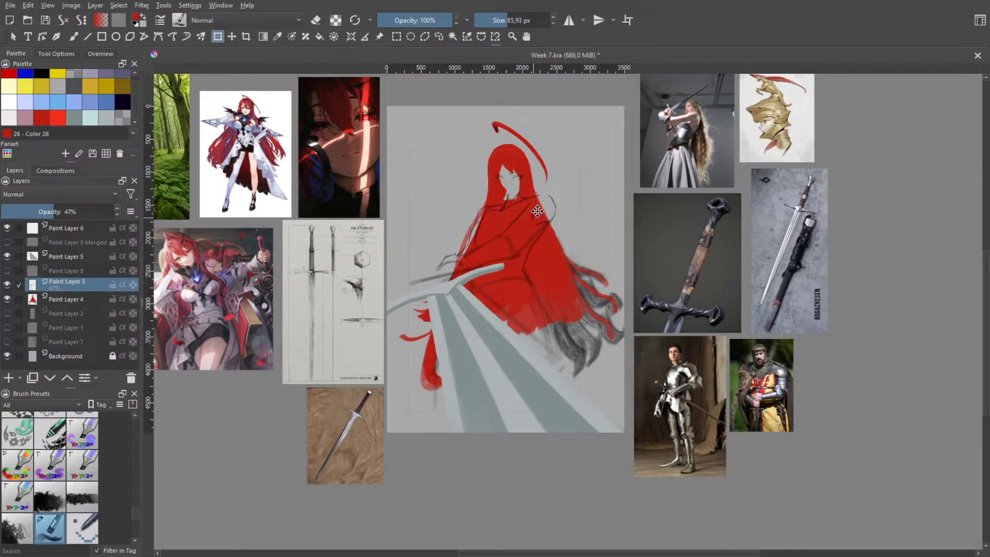
key(space)
scroll(531, 214, up, 4)
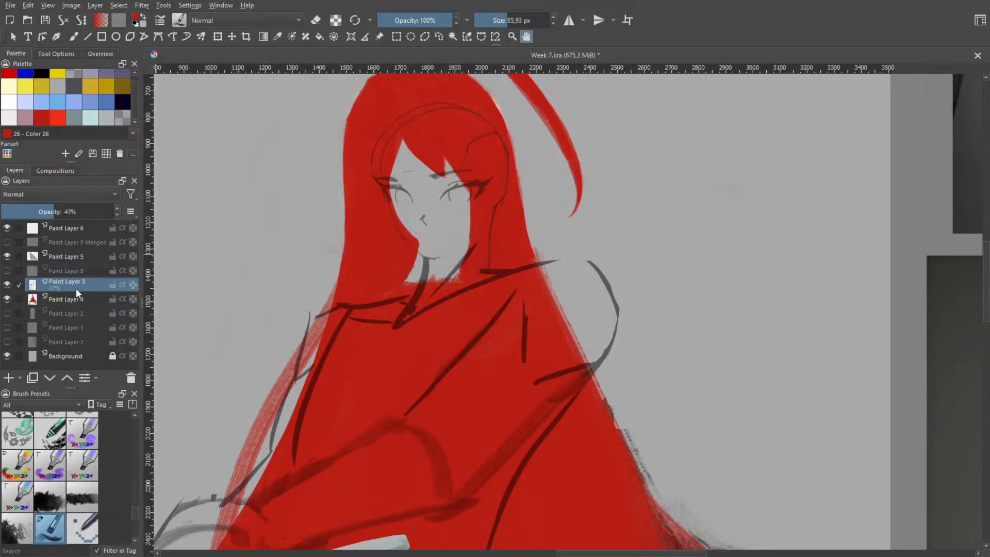
Shift the body sketch slightly up and to the left to align its face with the red hair silhouette
click(221, 36)
drag(476, 277, 470, 261)
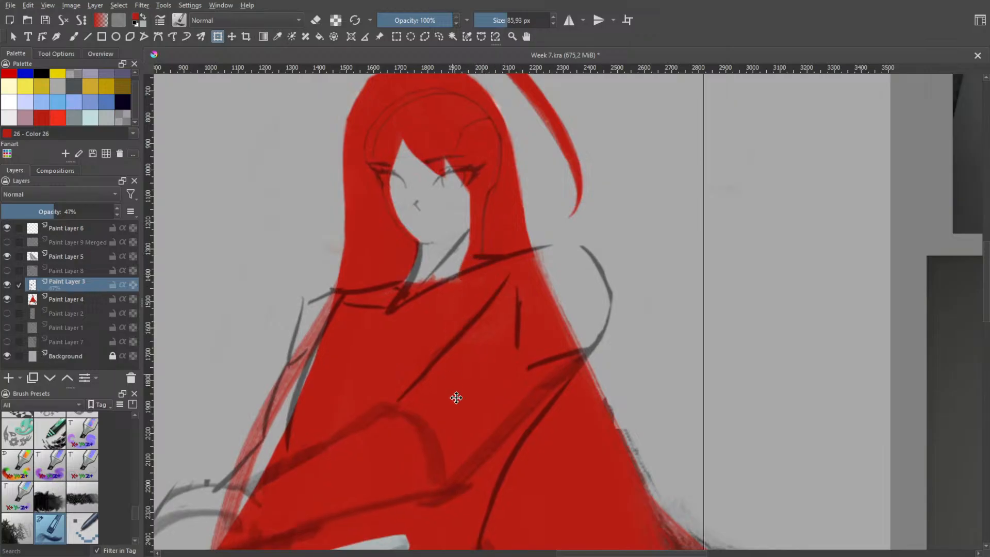
key(h)
scroll(532, 284, down, 2)
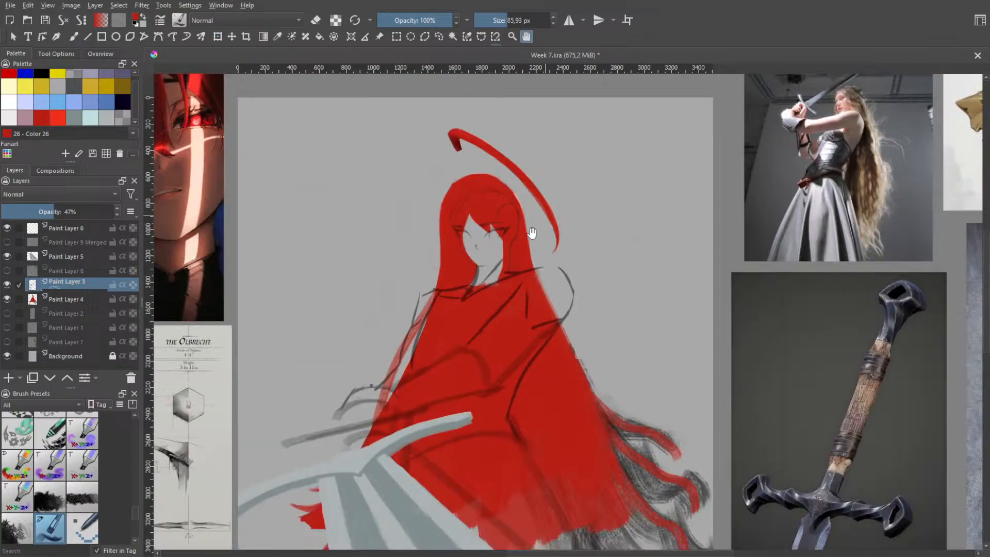
scroll(547, 298, down, 2)
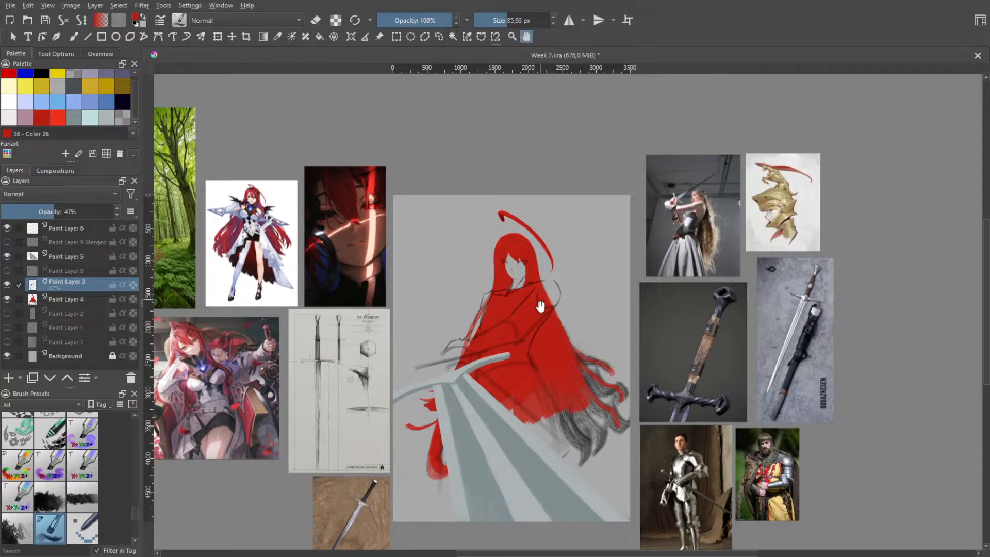
scroll(548, 325, down, 1)
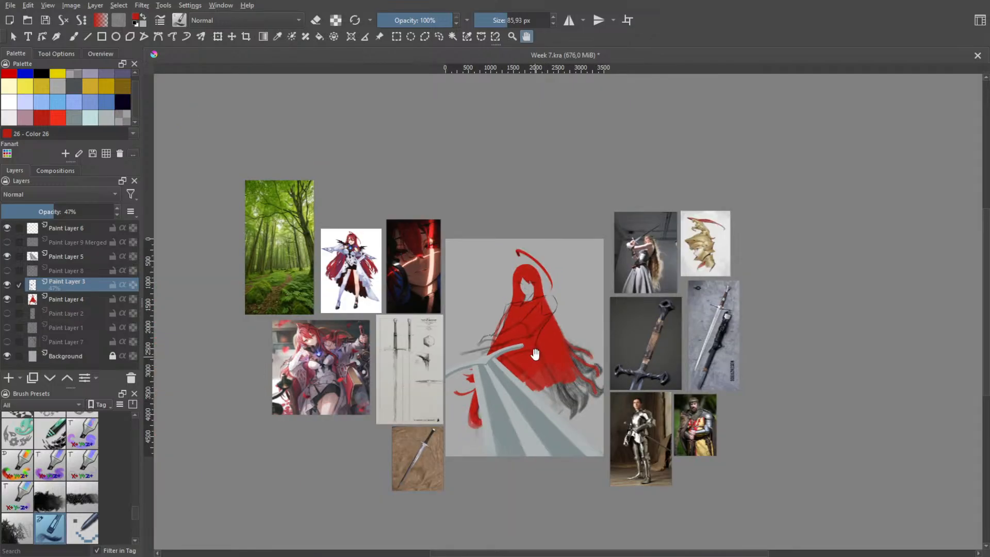
scroll(547, 344, up, 3)
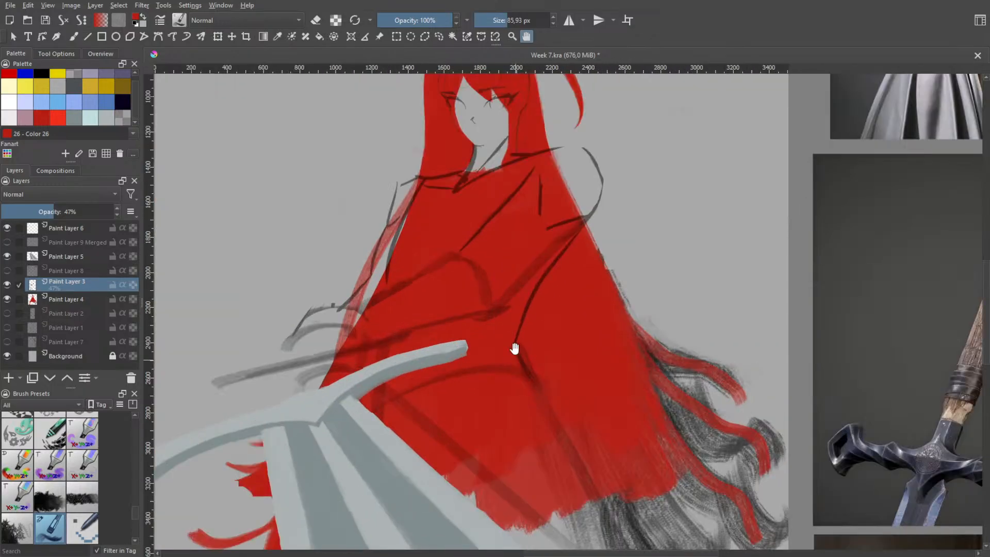
Prepare Paint Layer 4 for painting with Paint Layers 3 and 5 hidden and the brush size at 190,72 px
click(8, 285)
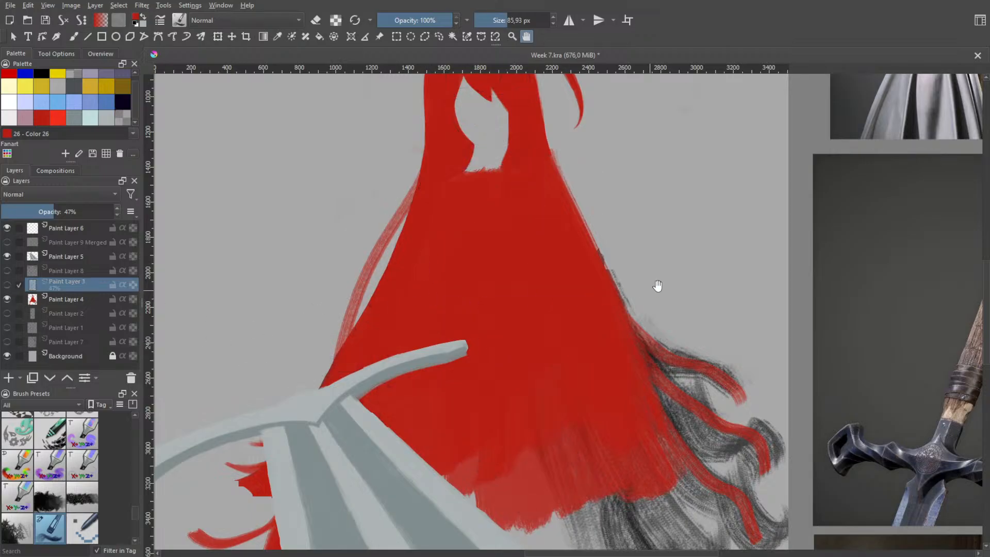
drag(658, 285, 487, 205)
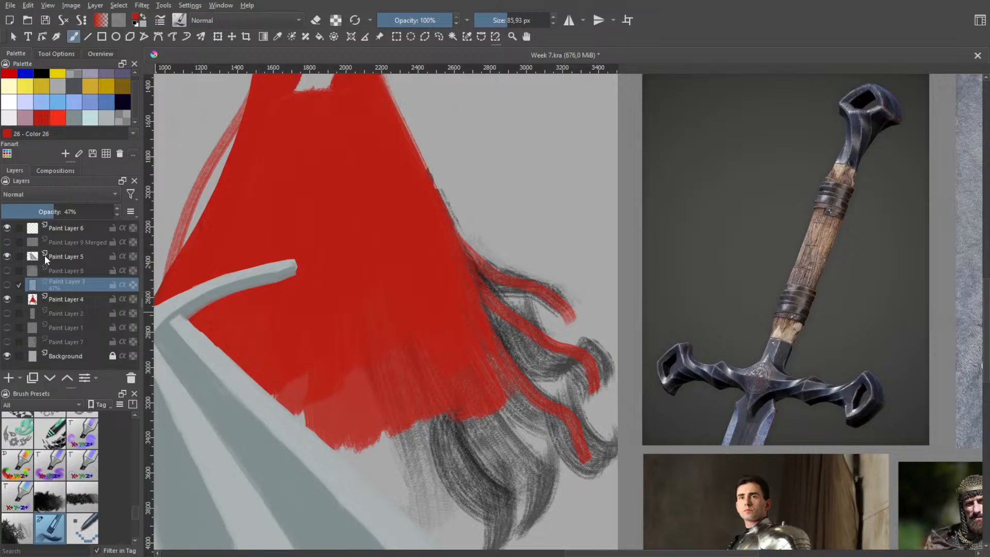
click(8, 257)
drag(422, 308, 546, 247)
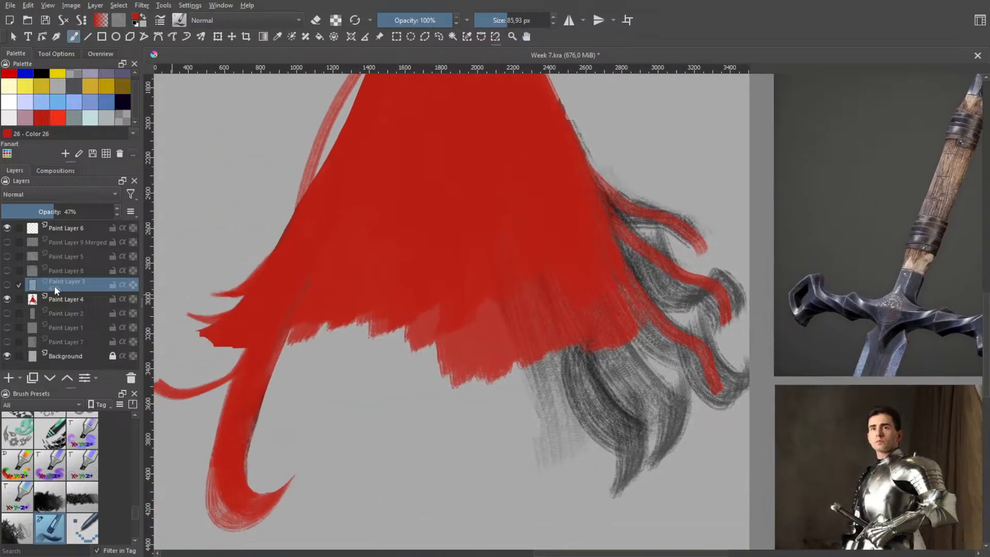
click(64, 299)
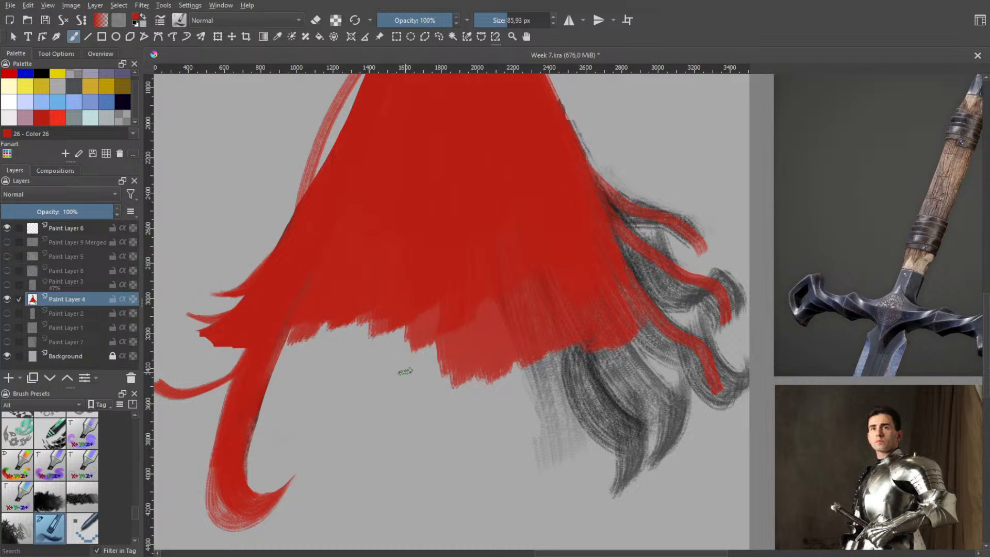
drag(402, 366, 450, 335)
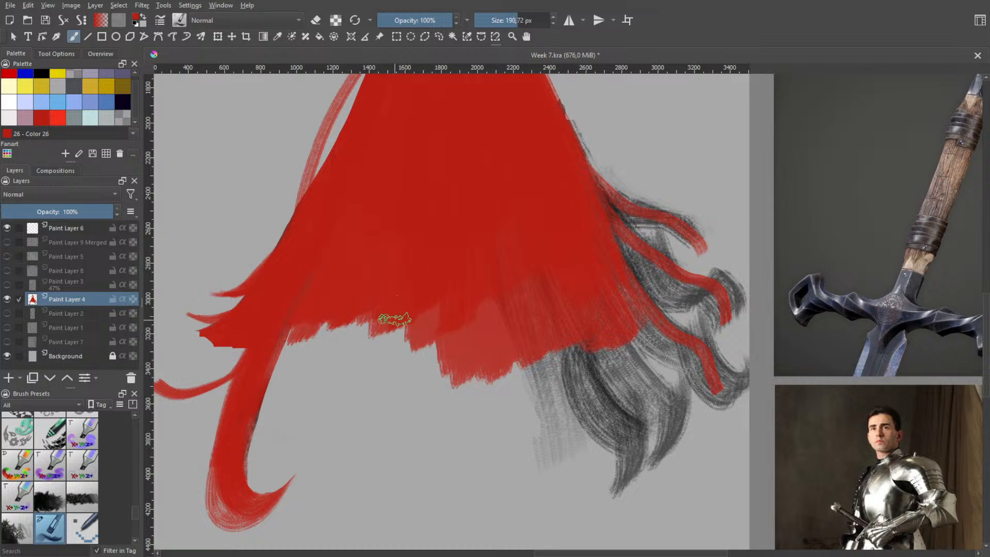
Try painting curved red strand ends along the hair's lower edge, sweeping the last ones over the grey strands
drag(394, 322, 356, 357)
key(ctrl+z)
mouse_move(399, 284)
mouse_down()
mouse_move(341, 362)
mouse_move(401, 268)
mouse_move(351, 352)
mouse_move(423, 290)
mouse_move(384, 358)
mouse_up()
mouse_move(423, 305)
mouse_down()
mouse_move(428, 369)
mouse_move(425, 342)
mouse_move(467, 387)
mouse_up()
drag(503, 335, 532, 398)
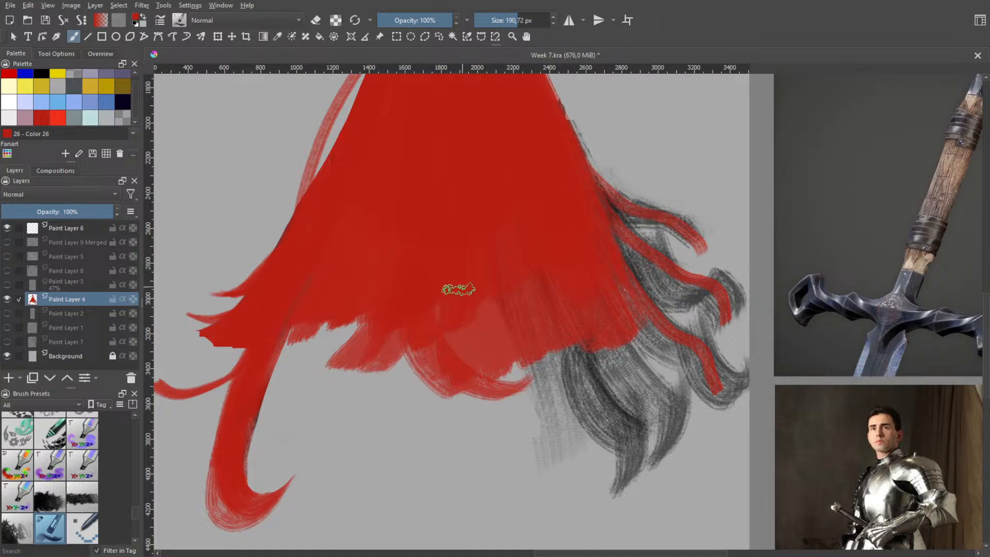
drag(459, 289, 583, 406)
mouse_move(495, 328)
mouse_down()
mouse_move(609, 410)
mouse_move(557, 388)
mouse_move(614, 412)
mouse_up()
key(ctrl+z)
mouse_move(485, 326)
mouse_down()
mouse_move(572, 391)
mouse_move(550, 393)
mouse_up()
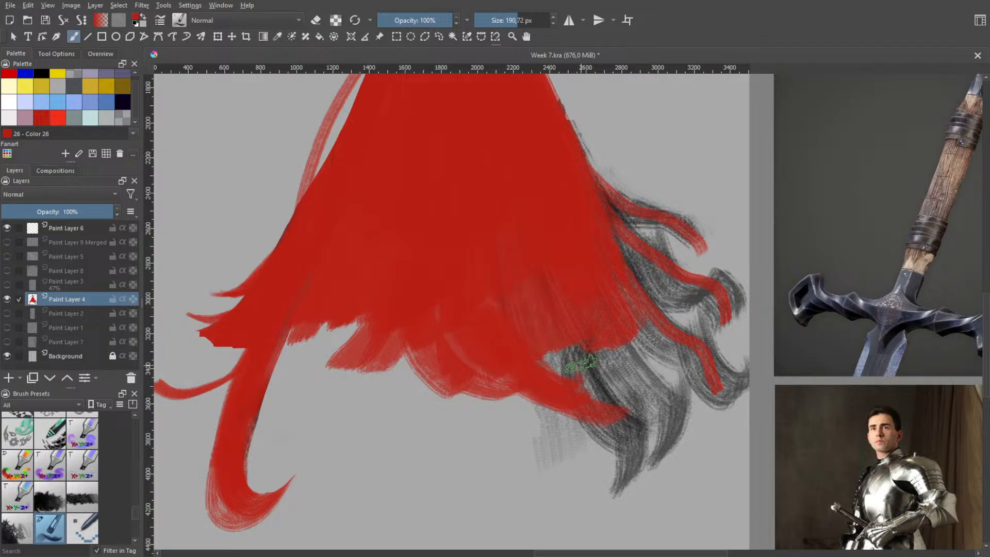
key(ctrl+z)
key(ctrl+z)
key(ctrl+z)
key(ctrl+z)
Try painting short slanted red strands at the middle of the hair's lower edge, then undo them
drag(460, 280, 415, 368)
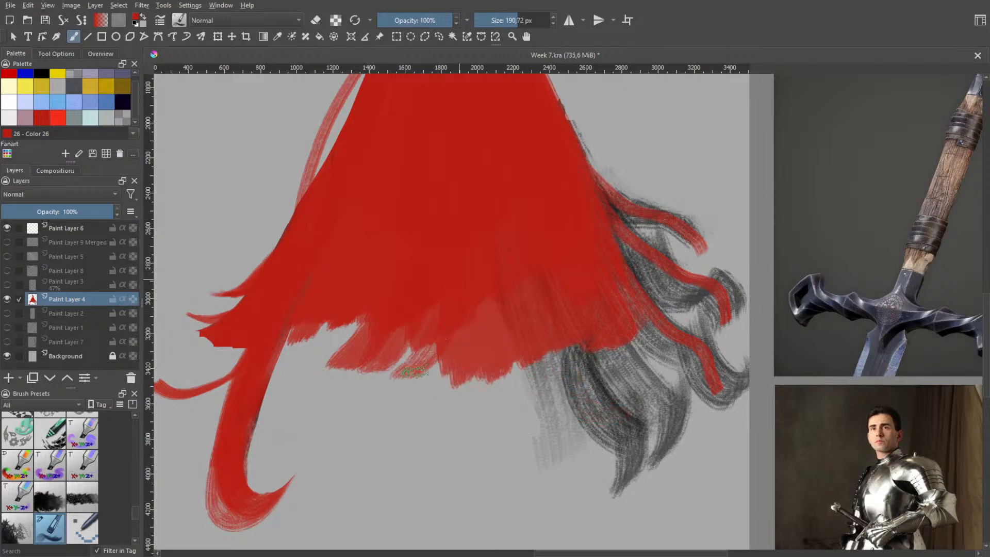
drag(446, 307, 437, 351)
mouse_move(470, 287)
mouse_down()
mouse_move(491, 359)
mouse_move(461, 297)
mouse_move(513, 373)
mouse_up()
key(ctrl+z)
mouse_move(457, 318)
mouse_down()
mouse_move(531, 398)
mouse_move(530, 411)
mouse_up()
key(ctrl+z)
drag(454, 358, 531, 406)
drag(461, 375, 490, 410)
key(ctrl+z)
key(ctrl+z)
key(ctrl+z)
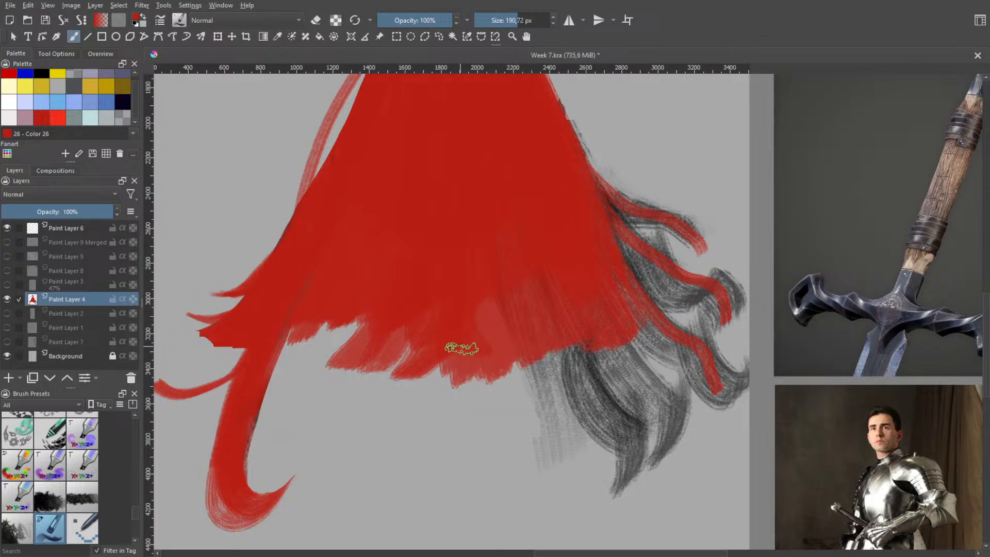
key(ctrl+z)
key(ctrl+z)
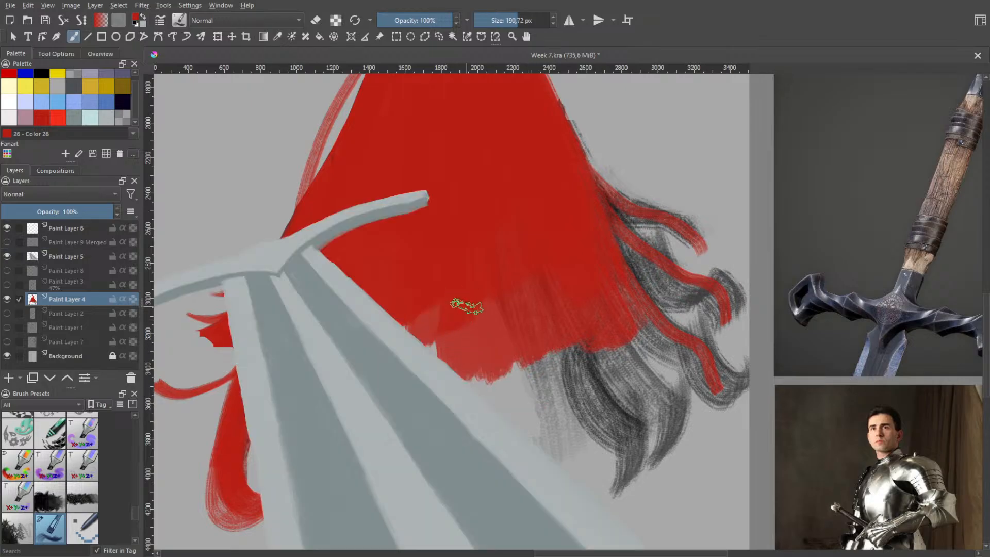
key(ctrl+shift+z)
Paint red strokes along the hair's lower edge, extending it into one continuous rounded fringe from the left lock to the grey strands
mouse_move(455, 343)
mouse_down()
mouse_move(422, 390)
mouse_move(451, 342)
mouse_move(441, 324)
mouse_move(395, 403)
mouse_up()
mouse_move(430, 332)
mouse_down()
mouse_move(411, 362)
mouse_move(432, 302)
mouse_move(386, 375)
mouse_move(419, 335)
mouse_move(341, 387)
mouse_up()
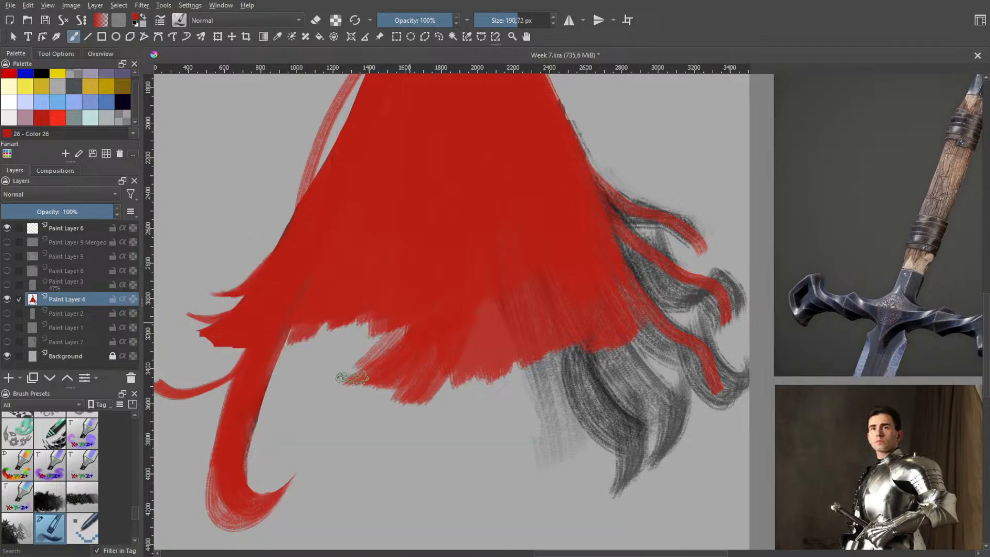
mouse_move(409, 310)
mouse_down()
mouse_move(333, 385)
mouse_move(330, 357)
mouse_move(348, 320)
mouse_move(288, 348)
mouse_move(325, 325)
mouse_move(326, 341)
mouse_up()
drag(470, 315, 490, 388)
mouse_move(453, 360)
mouse_down()
mouse_move(471, 387)
mouse_move(457, 374)
mouse_move(463, 317)
mouse_move(528, 348)
mouse_move(484, 334)
mouse_move(478, 293)
mouse_move(537, 326)
mouse_up()
mouse_move(509, 288)
mouse_down()
mouse_move(574, 323)
mouse_move(560, 333)
mouse_move(524, 309)
mouse_move(577, 352)
mouse_move(501, 276)
mouse_move(626, 339)
mouse_move(561, 283)
mouse_move(641, 327)
mouse_up()
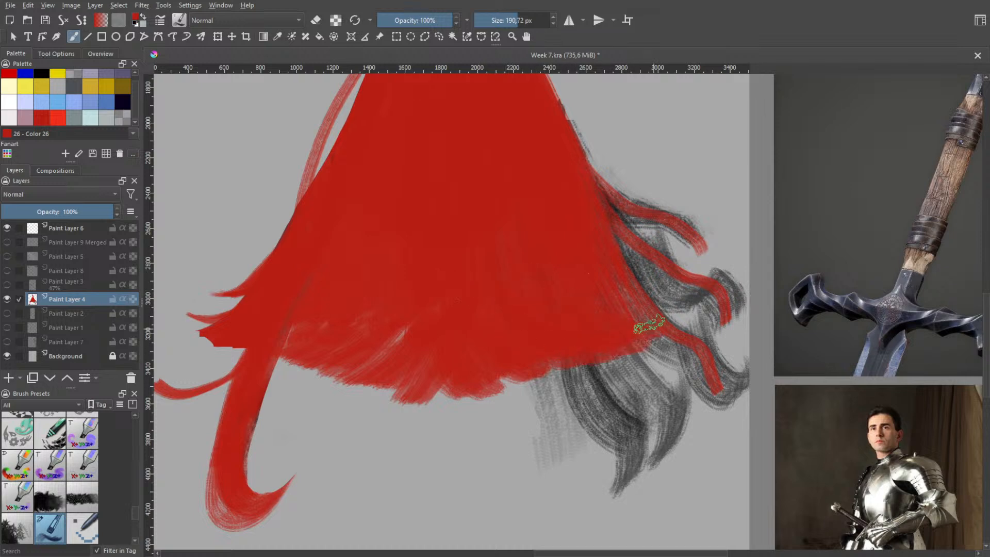
Examine the outfit and hair details in the reference illustration of the seated red-haired character
scroll(559, 234, down, 3)
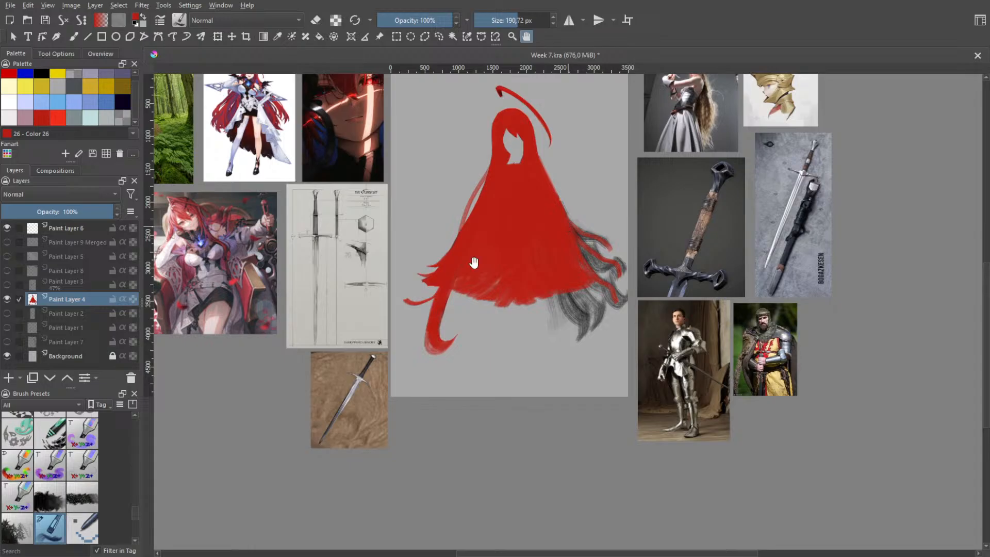
scroll(266, 316, up, 1)
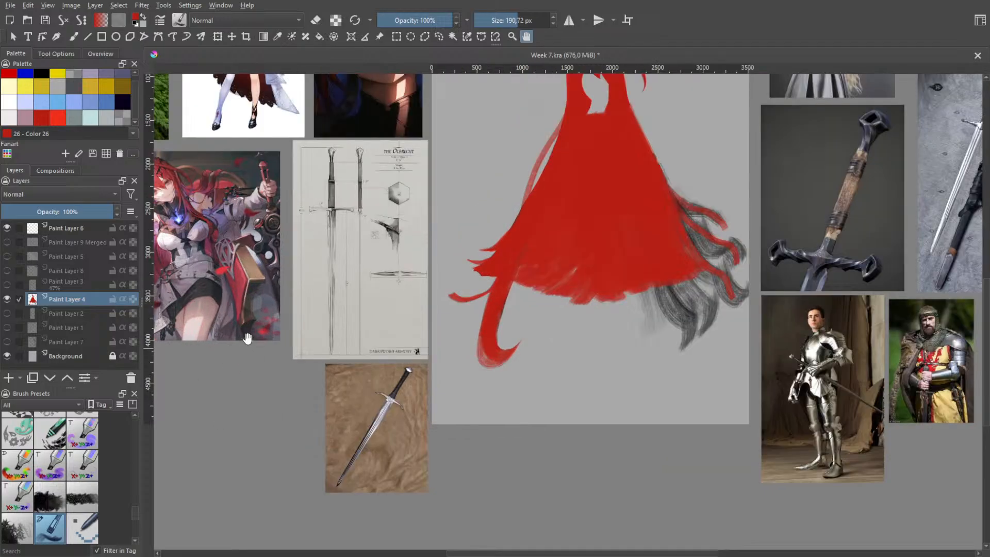
scroll(247, 338, up, 4)
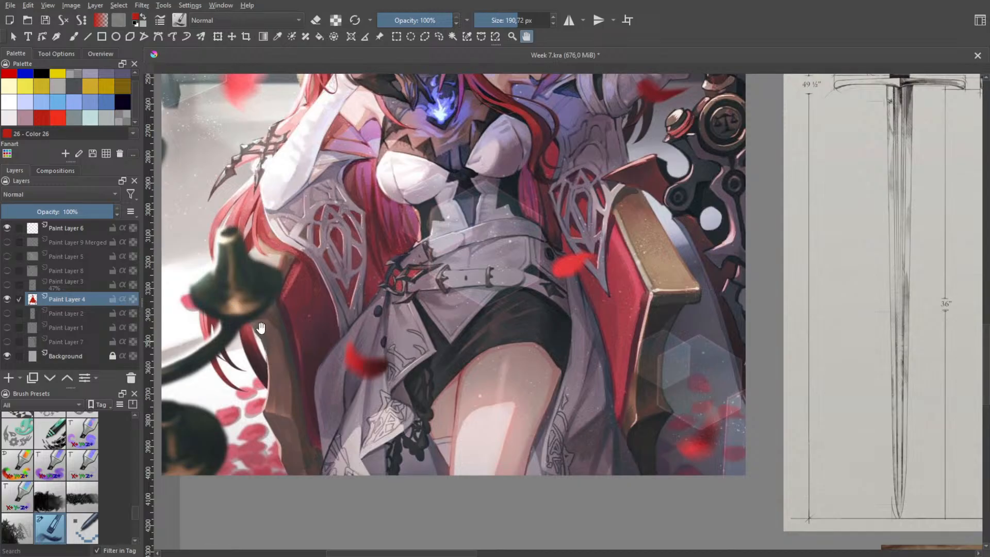
Examine how the long red hair, sleeve and belted waist are rendered in the seated character's illustration
drag(390, 250, 363, 329)
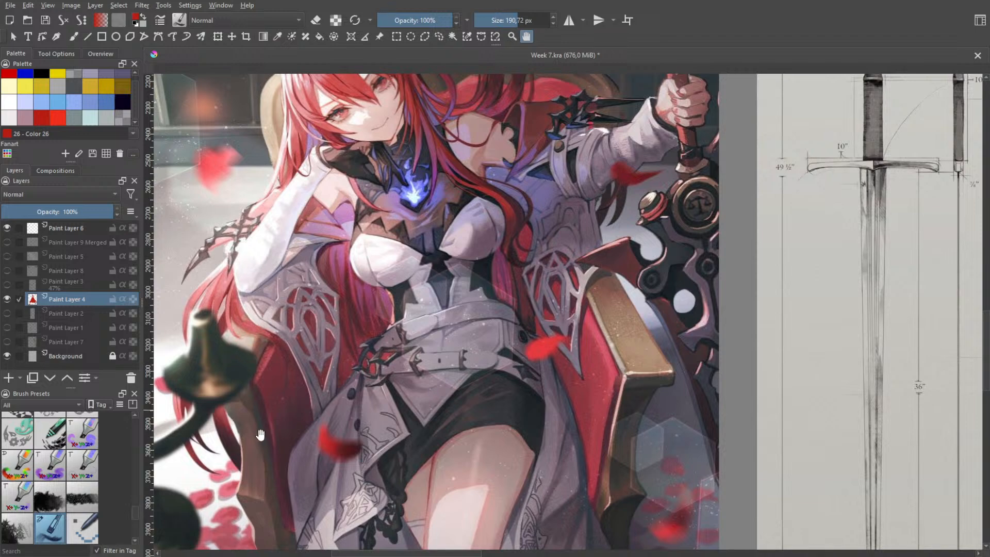
drag(341, 363, 540, 310)
scroll(328, 349, up, 2)
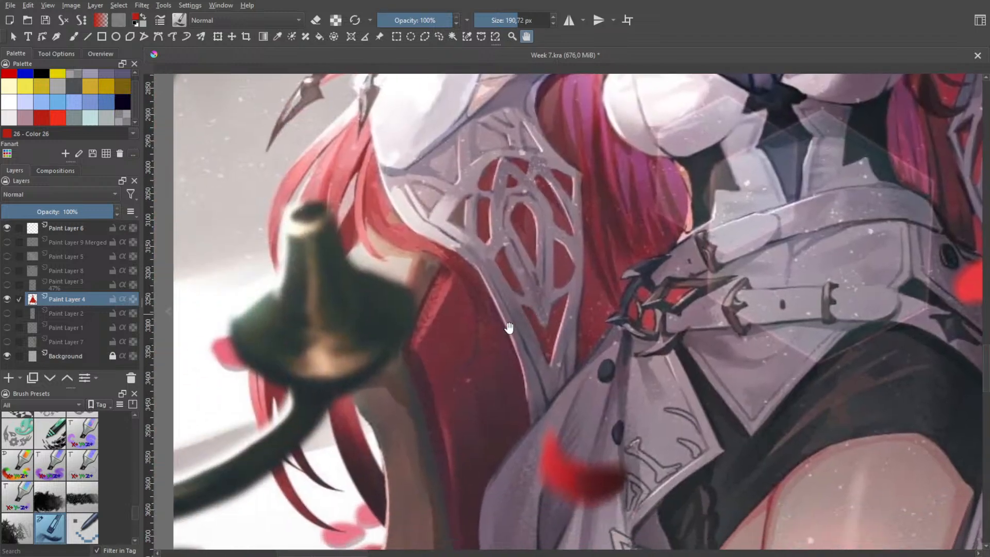
drag(481, 356, 499, 416)
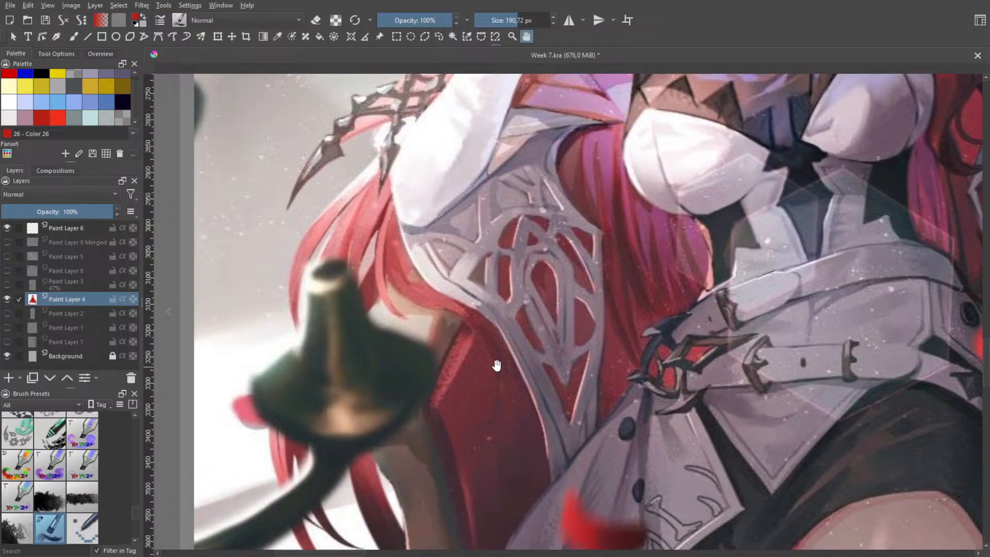
scroll(518, 343, down, 2)
scroll(474, 284, down, 1)
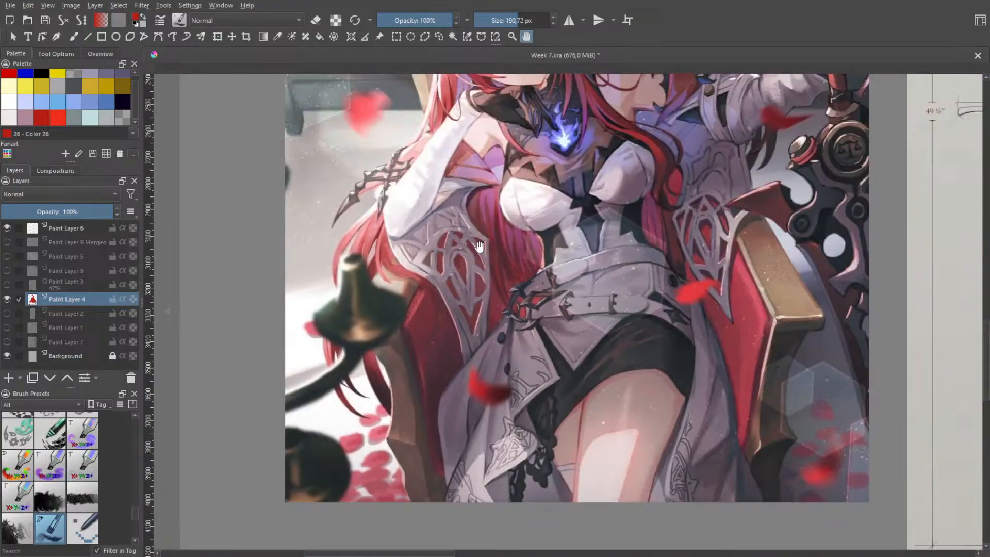
drag(487, 274, 421, 274)
drag(524, 270, 503, 441)
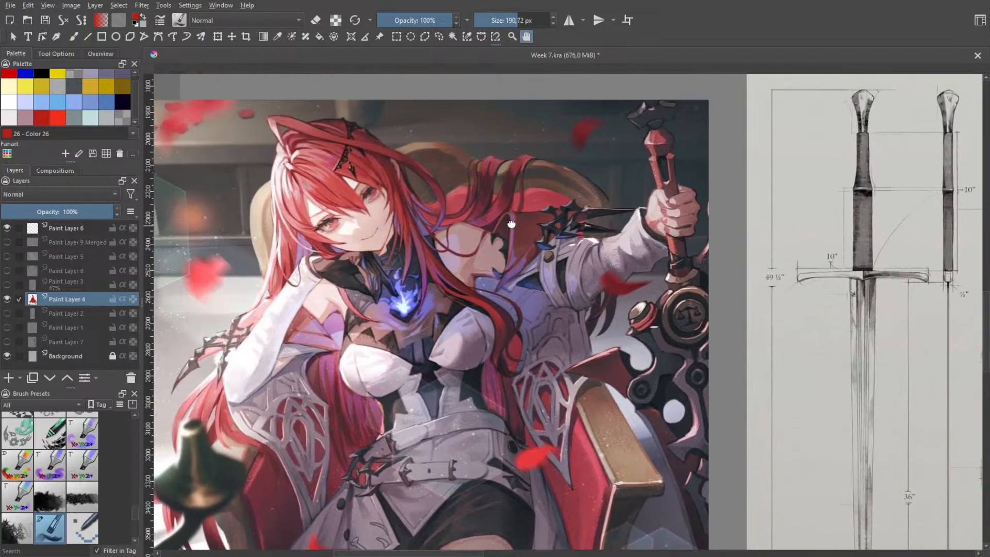
mouse_move(512, 223)
mouse_down()
mouse_move(506, 271)
mouse_move(504, 209)
mouse_up()
scroll(512, 249, down, 2)
drag(510, 251, 506, 286)
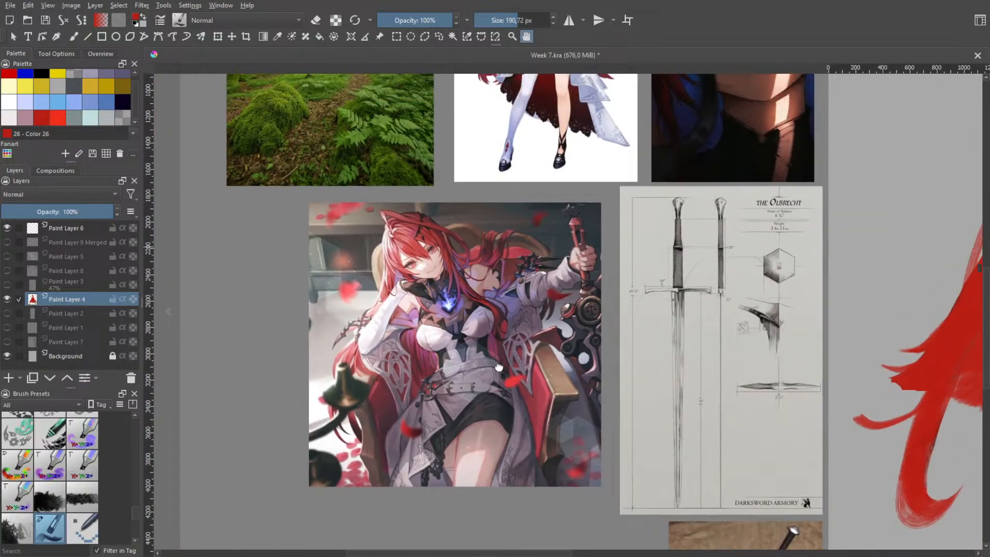
Examine the split strand ends of the long red hair and the outfit in the standing full-body character reference
drag(473, 177, 486, 343)
scroll(486, 343, up, 3)
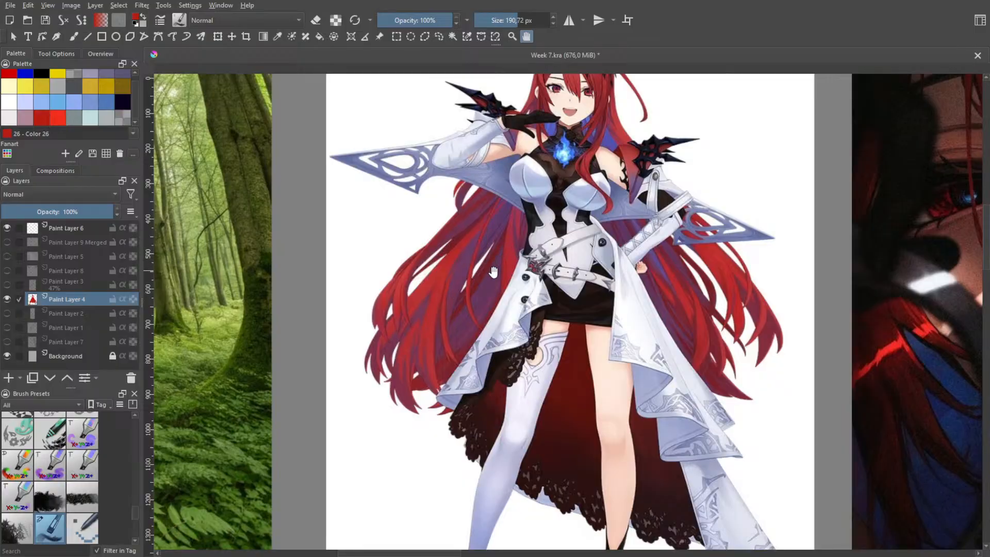
scroll(471, 283, up, 4)
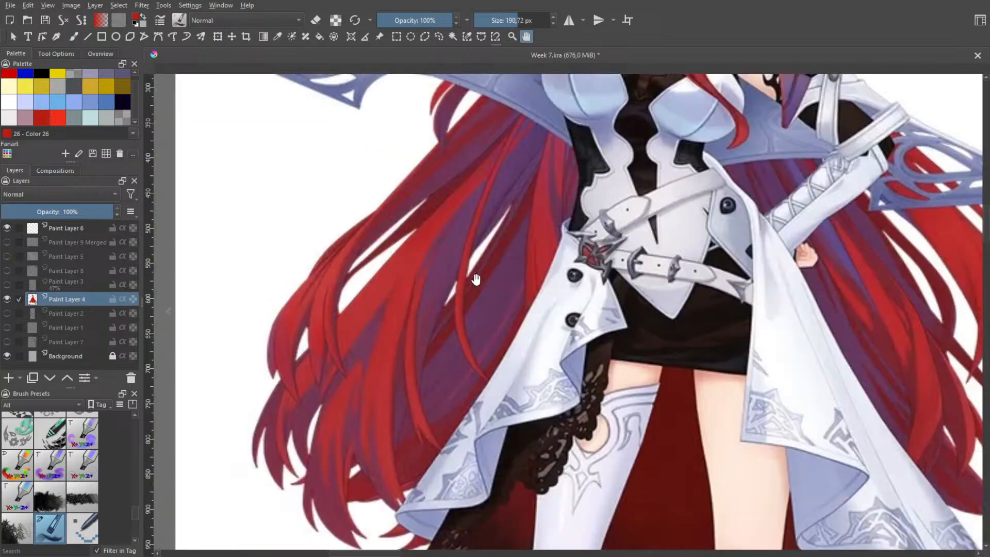
scroll(456, 334, down, 5)
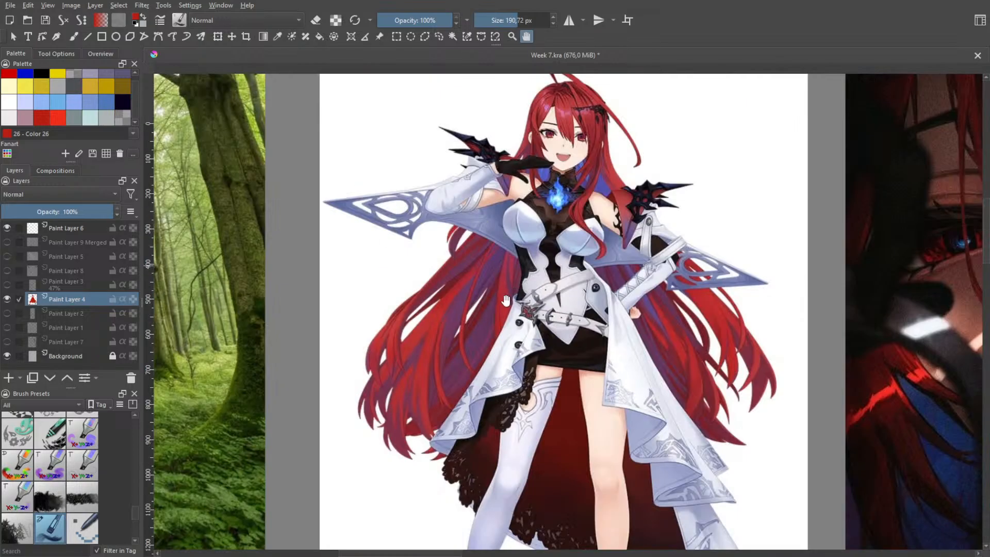
scroll(506, 301, down, 3)
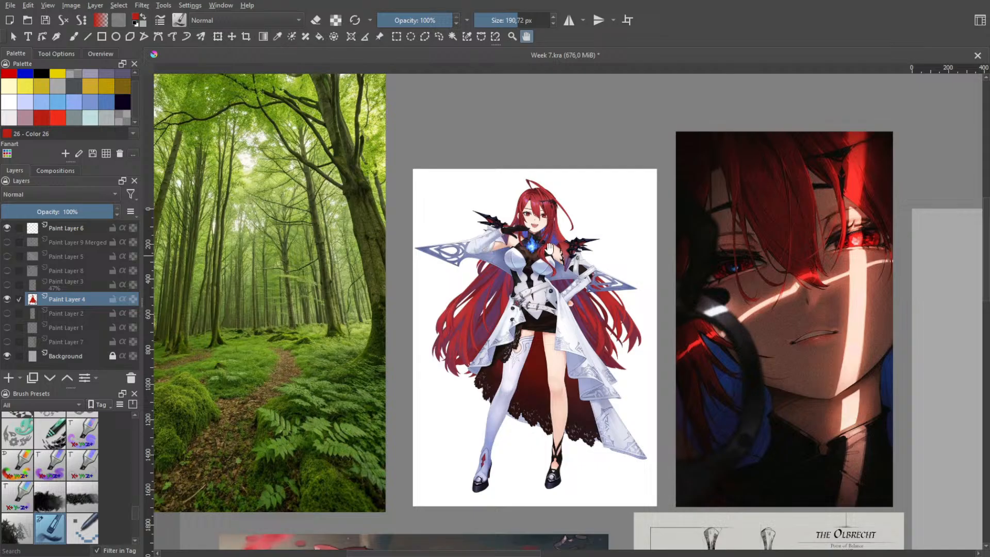
scroll(550, 249, up, 3)
scroll(550, 240, up, 3)
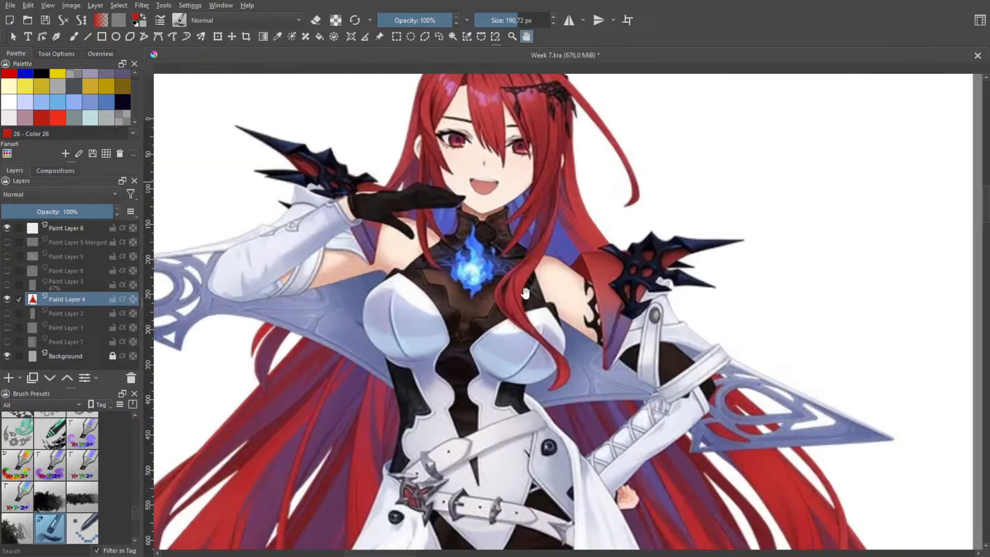
scroll(559, 263, down, 5)
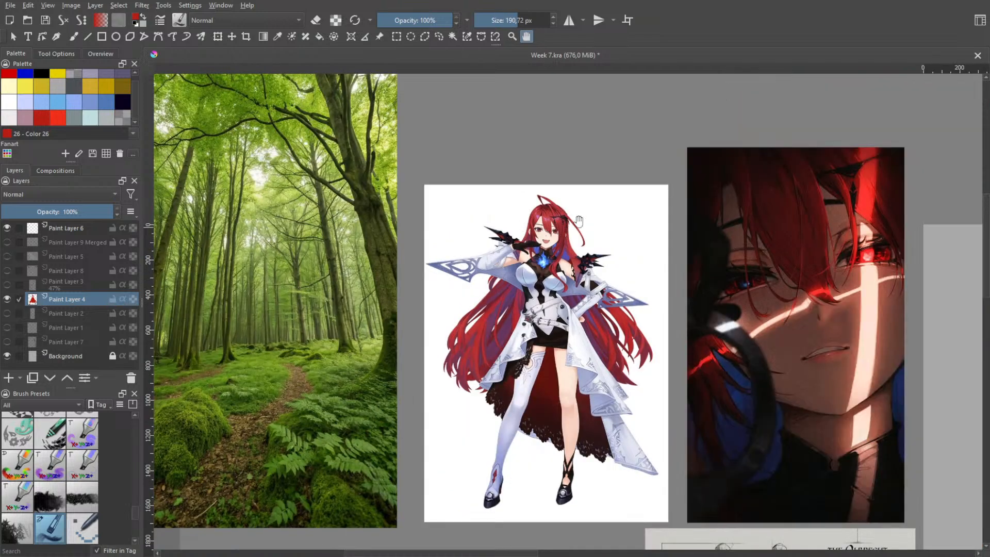
Try painting a short pointed red strand end on the hair's lower edge, just right of the long left lock
scroll(632, 315, down, 2)
drag(746, 376, 494, 237)
drag(607, 299, 548, 264)
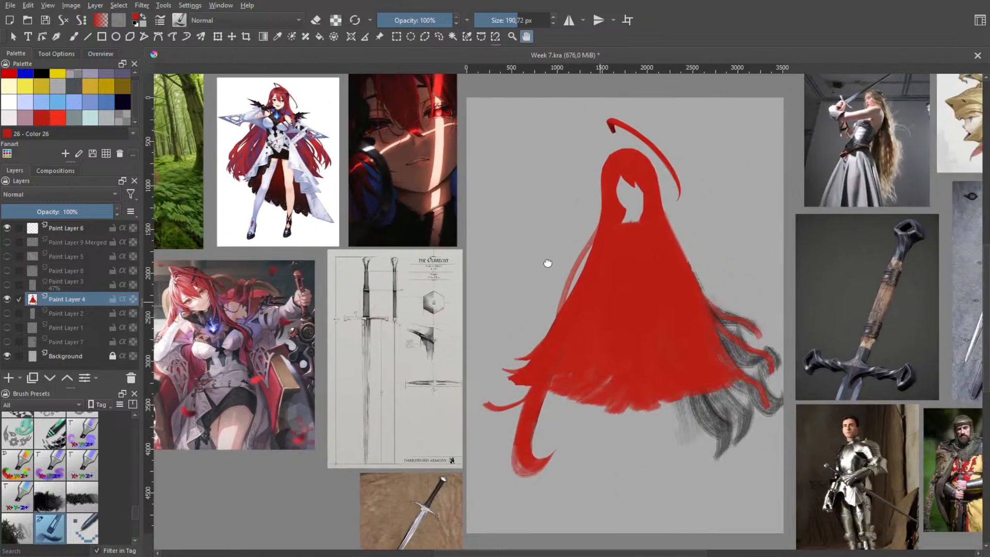
scroll(582, 316, up, 4)
key(b)
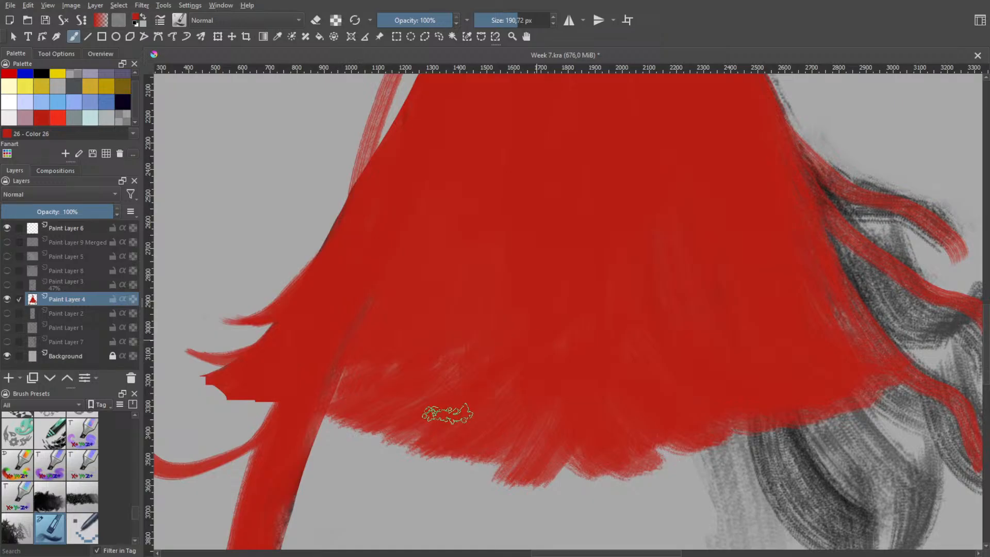
drag(410, 438, 346, 463)
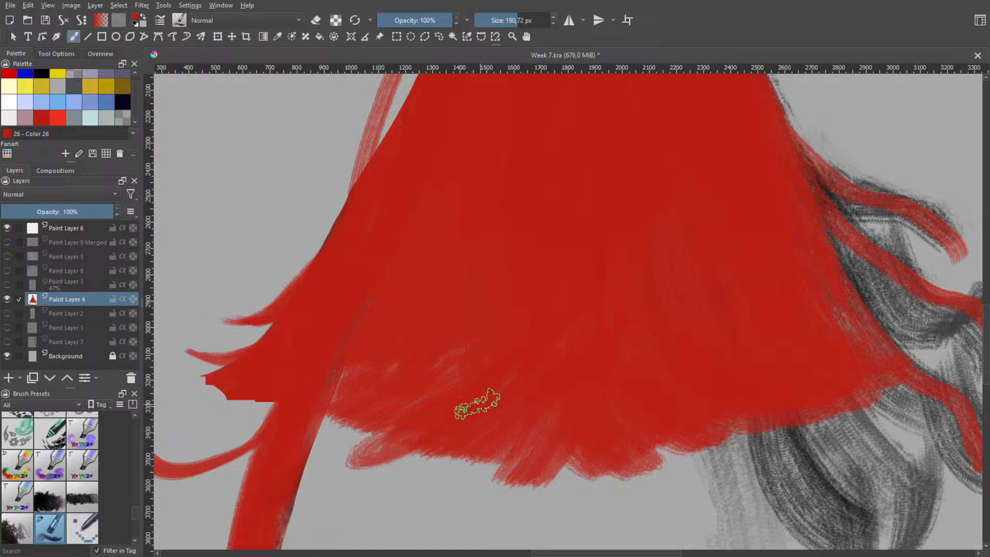
key(ctrl+z)
mouse_move(411, 437)
mouse_down()
mouse_move(463, 416)
mouse_move(381, 446)
mouse_up()
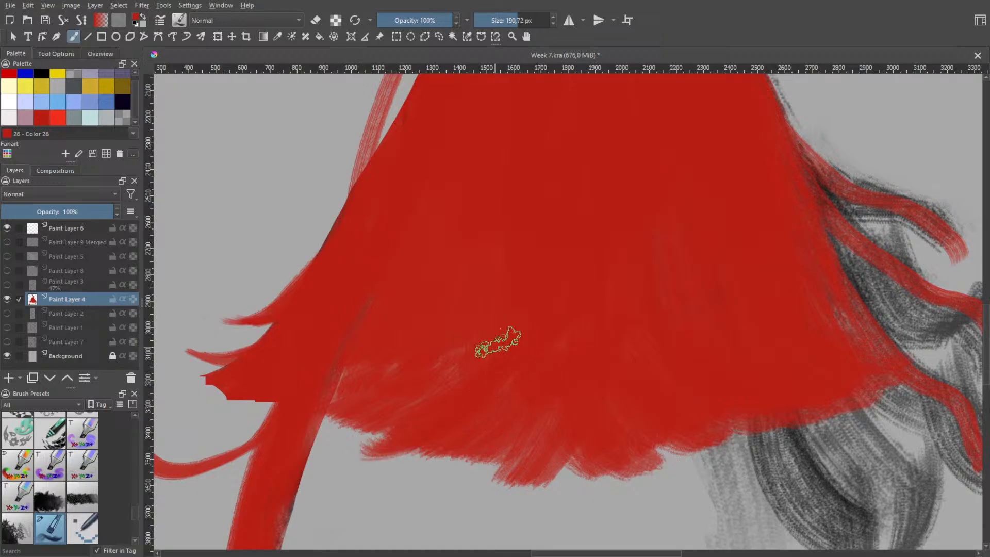
Try erasing a broad curved gap into the lower hair right of the long left lock, then undo it
key(e)
drag(513, 213, 355, 442)
key(ctrl+z)
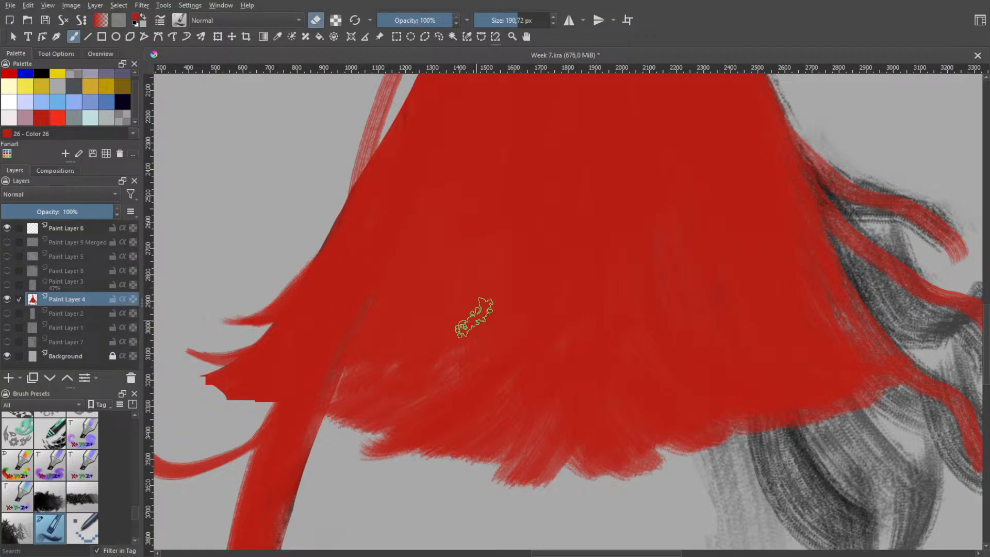
drag(475, 318, 358, 431)
key(ctrl+z)
mouse_move(475, 316)
mouse_down()
mouse_move(335, 446)
mouse_move(453, 376)
mouse_move(486, 301)
mouse_move(445, 384)
mouse_move(479, 364)
mouse_move(495, 330)
mouse_move(483, 304)
mouse_move(429, 400)
mouse_move(484, 363)
mouse_move(436, 393)
mouse_move(481, 348)
mouse_move(471, 371)
mouse_move(489, 304)
mouse_move(488, 359)
mouse_move(490, 286)
mouse_move(446, 366)
mouse_move(427, 376)
mouse_move(460, 363)
mouse_move(450, 388)
mouse_up()
key(space)
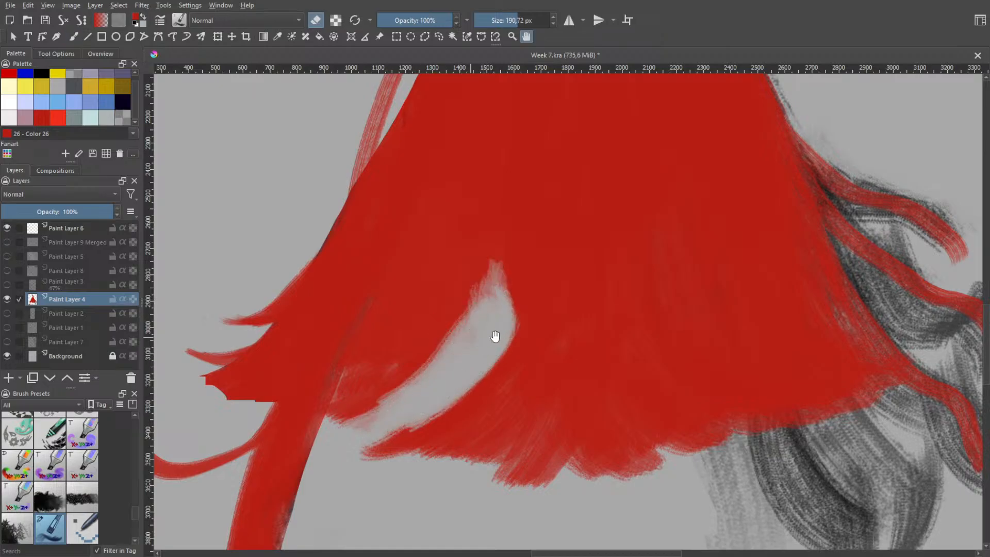
scroll(495, 336, down, 3)
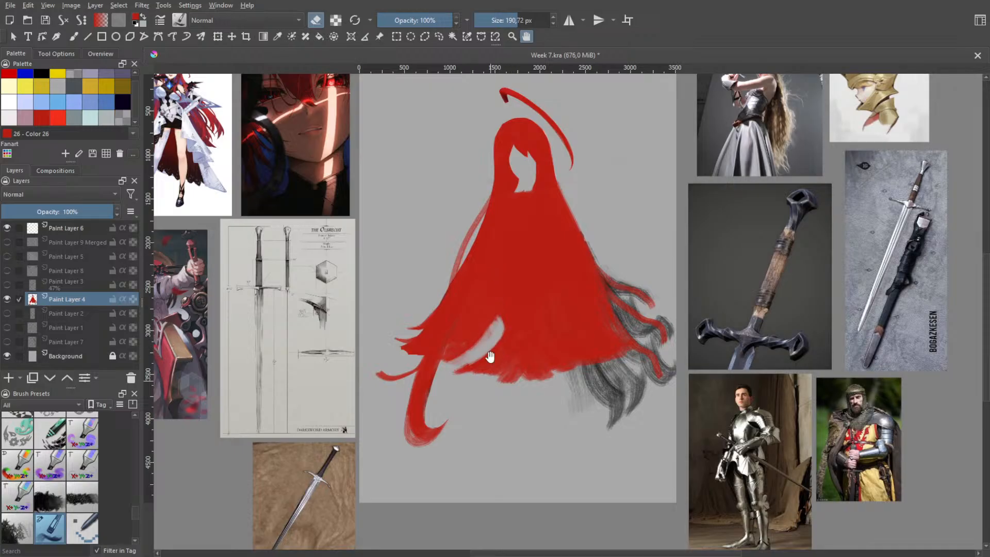
key(ctrl+z)
key(ctrl+z)
key(ctrl+z)
key(ctrl+z)
key(e)
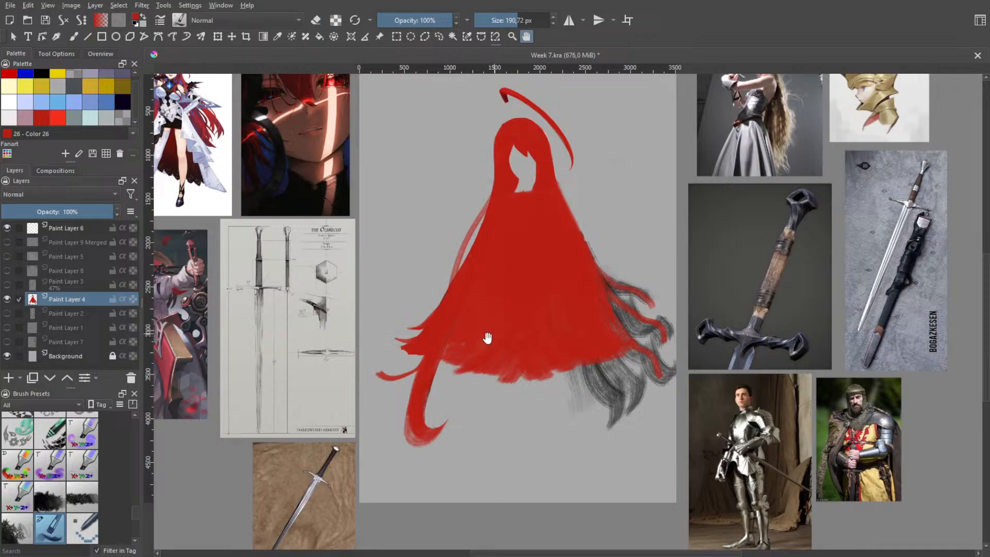
Erase a tapered gap upward into the lower hair, separating the long left lock from the middle hair mass
key(e)
key(b)
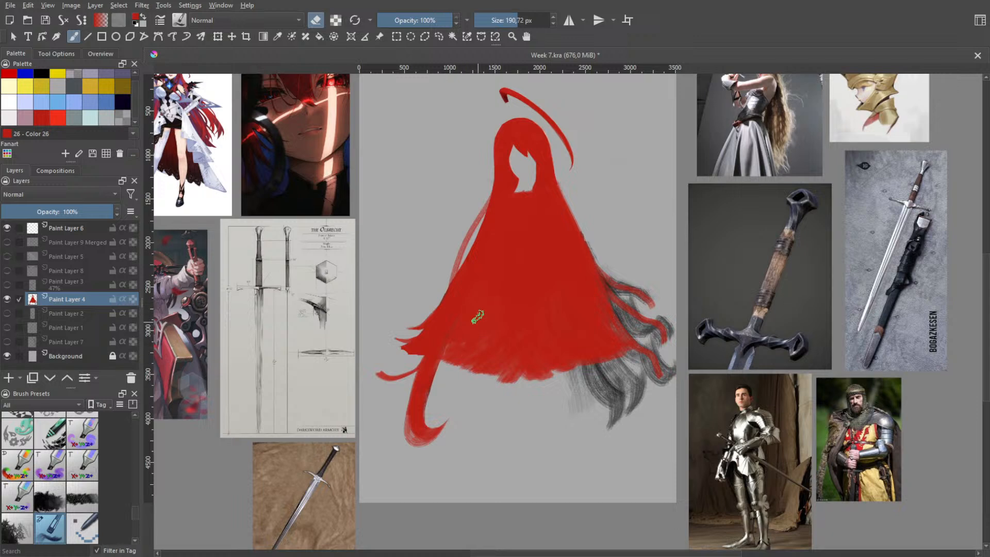
drag(480, 316, 438, 361)
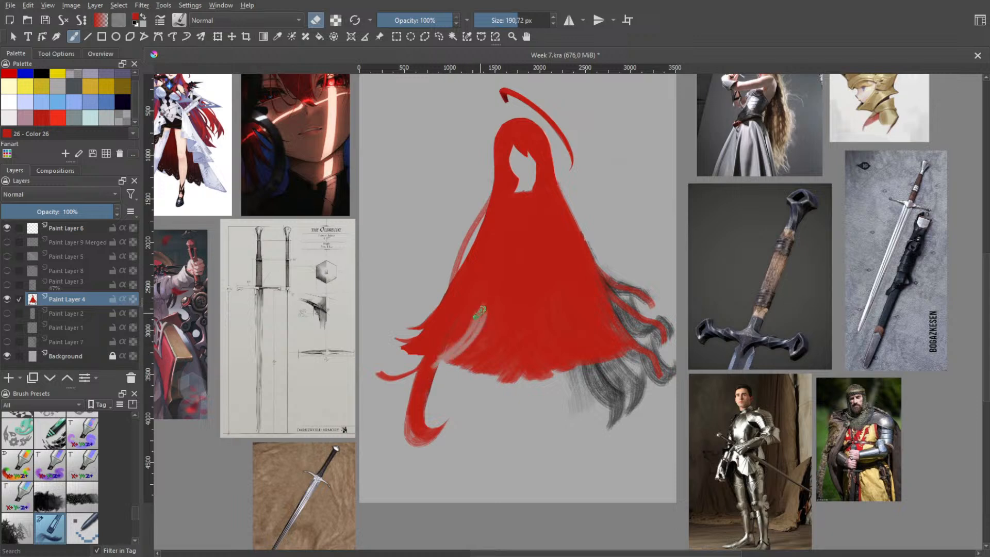
key(ctrl+z)
drag(480, 321, 450, 373)
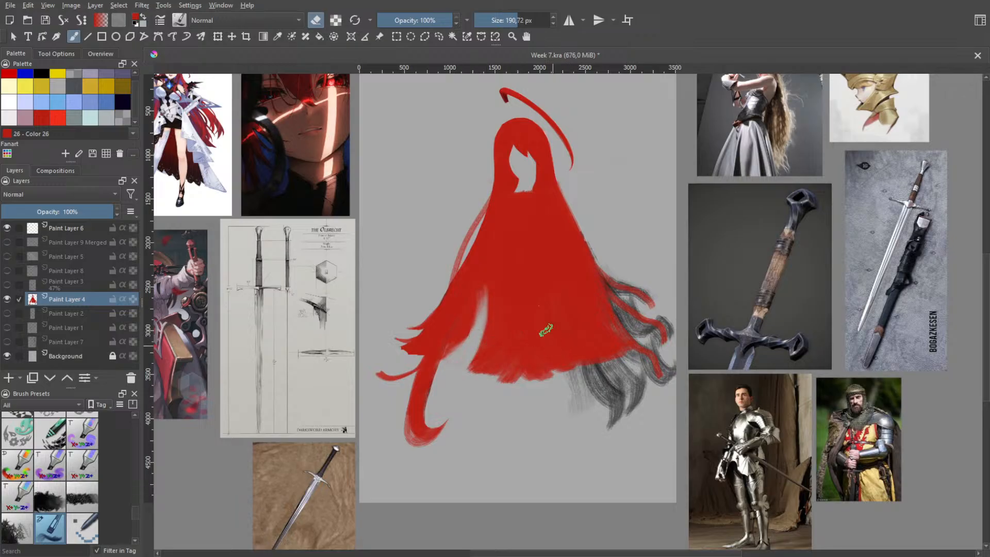
Try erasing another gap right of the middle of the hair's lower edge, then undo it
mouse_move(537, 334)
mouse_down()
mouse_move(563, 380)
mouse_move(539, 324)
mouse_move(570, 378)
mouse_up()
drag(536, 334, 562, 379)
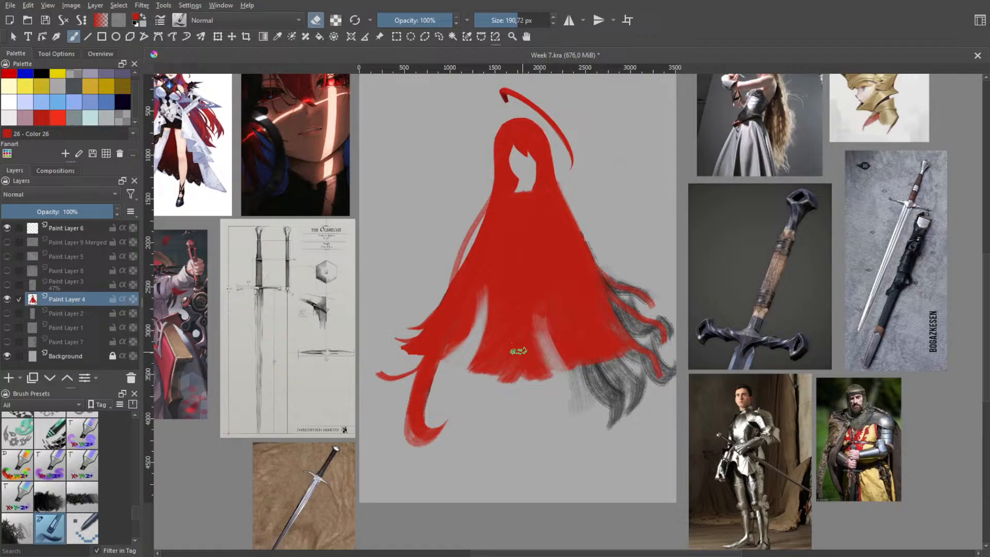
key(ctrl+z)
key(ctrl+z)
key(ctrl+z)
mouse_move(483, 368)
mouse_down()
mouse_move(500, 336)
mouse_move(476, 378)
mouse_move(508, 308)
mouse_move(480, 384)
mouse_move(505, 363)
mouse_move(459, 368)
mouse_move(474, 360)
mouse_move(486, 319)
mouse_up()
key(ctrl+z)
key(ctrl+z)
key(ctrl+z)
key(ctrl+z)
key(ctrl+z)
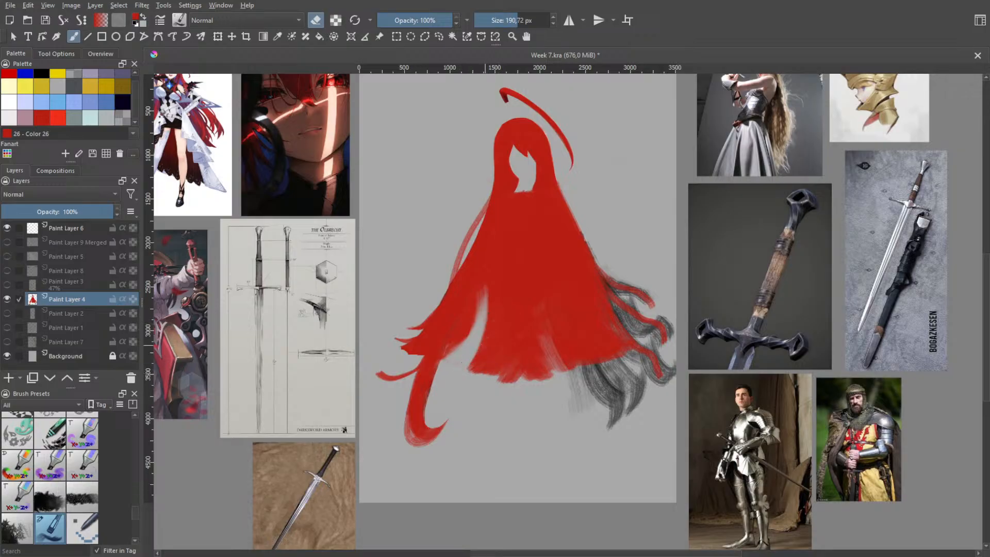
key(ctrl+z)
key(ctrl+z)
key(ctrl+z)
key(ctrl+z)
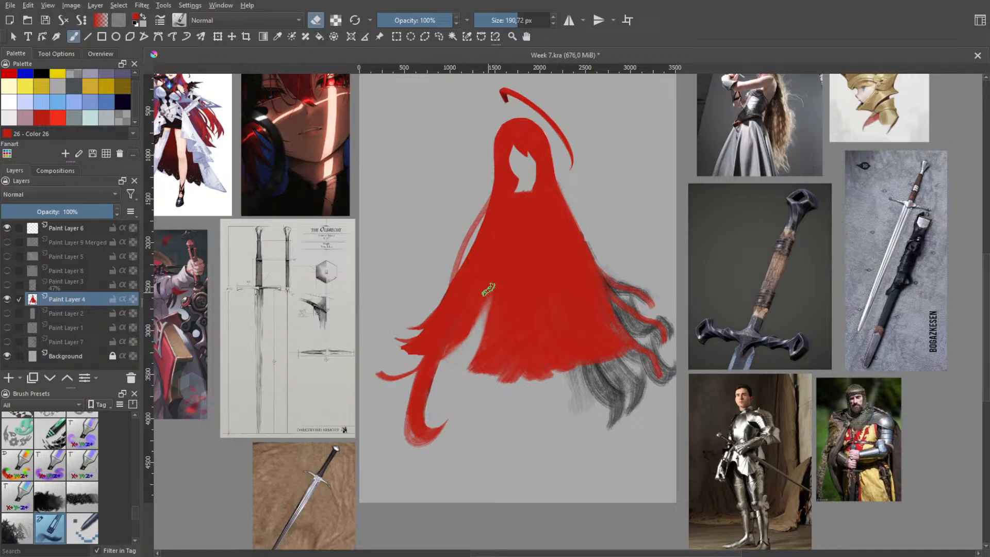
Erase a narrow slanted gap near the middle of the lower hair, forming a strand beside the first gap
drag(491, 307, 463, 371)
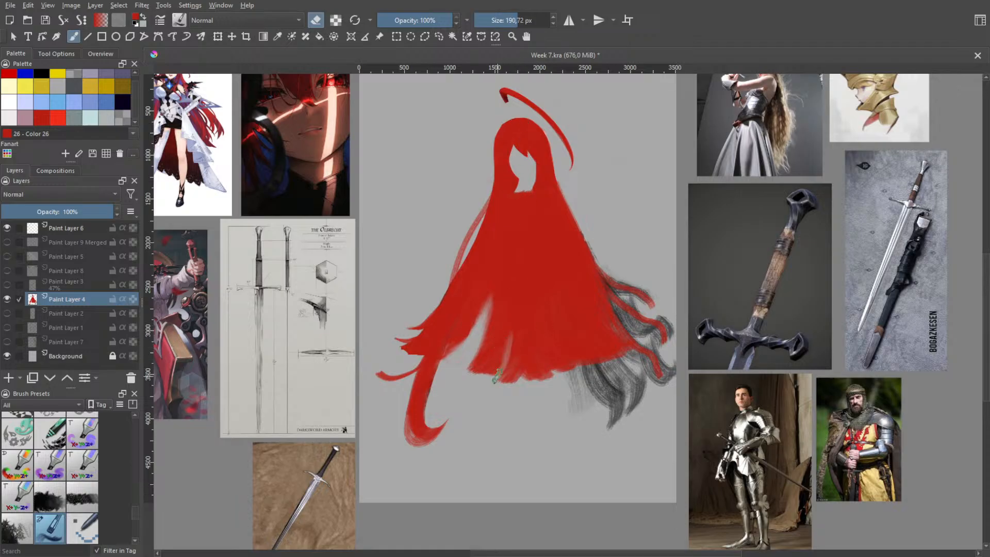
mouse_move(495, 378)
mouse_down()
mouse_move(511, 315)
mouse_move(509, 377)
mouse_up()
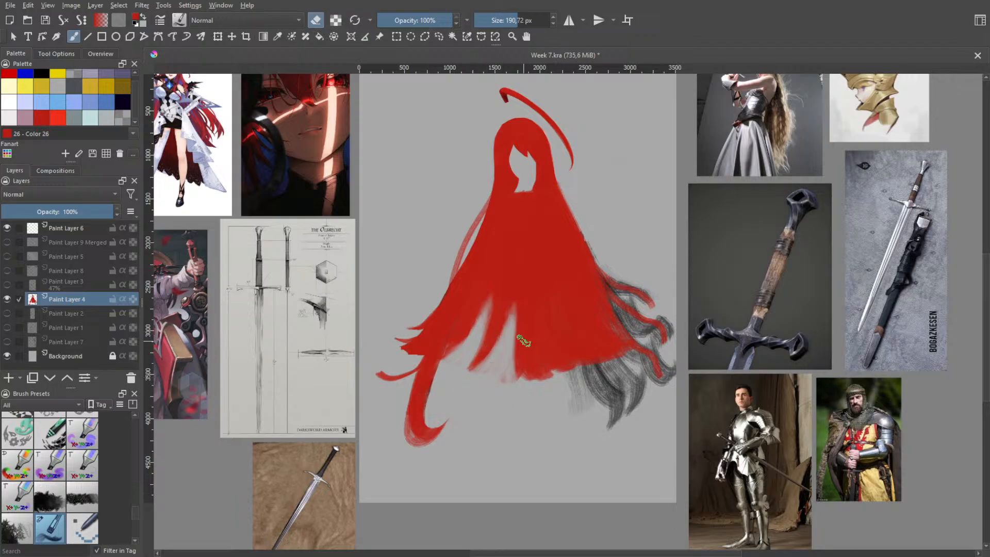
key(ctrl+z)
Try widening the middle gap toward the right by erasing the red hair below its peak
mouse_move(516, 331)
mouse_down()
mouse_move(528, 386)
mouse_move(512, 359)
mouse_move(528, 382)
mouse_move(512, 340)
mouse_move(534, 386)
mouse_move(514, 326)
mouse_move(543, 386)
mouse_up()
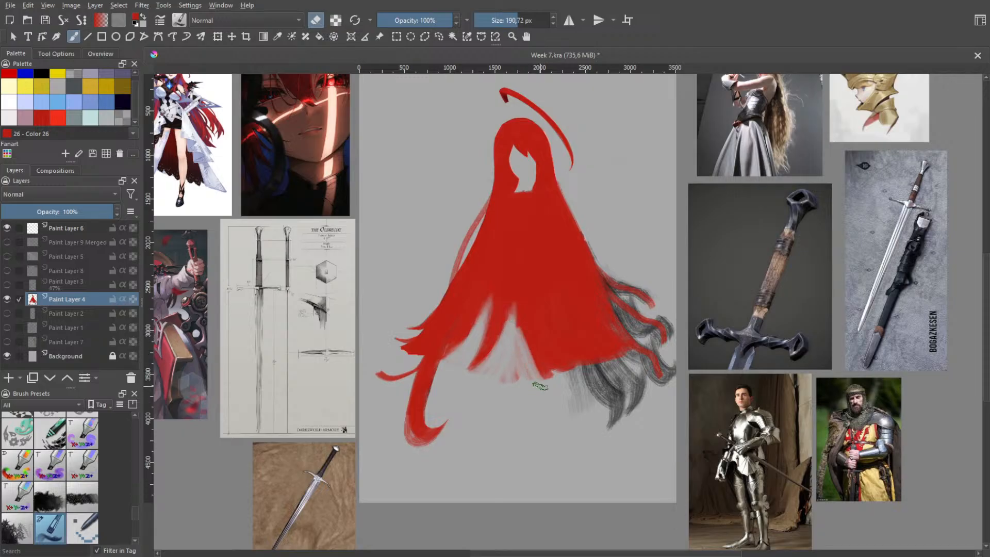
key(ctrl+z)
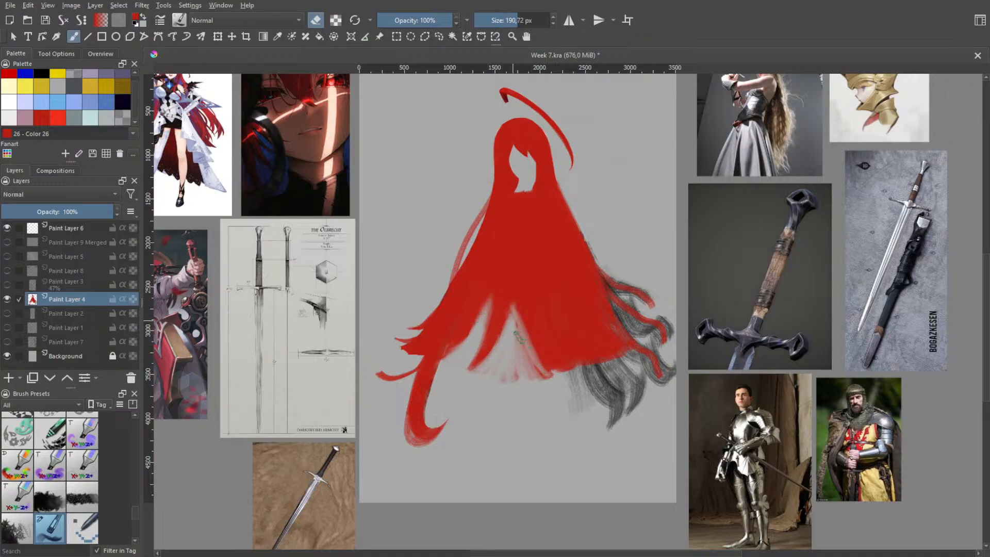
drag(532, 344, 534, 366)
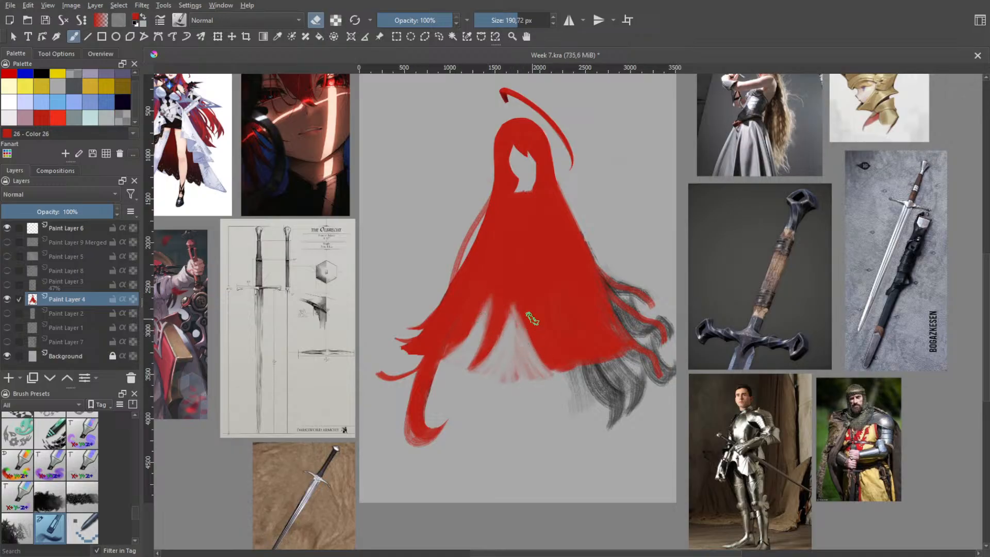
Try erasing a thin curved gap right of the widened middle opening, then undo it
drag(529, 301, 556, 367)
key(ctrl+z)
mouse_move(535, 303)
mouse_down()
mouse_move(550, 371)
mouse_move(561, 366)
mouse_up()
key(ctrl+z)
key(ctrl+z)
mouse_move(537, 304)
mouse_down()
mouse_move(553, 368)
mouse_move(544, 343)
mouse_move(561, 367)
mouse_up()
key(ctrl+z)
drag(537, 322, 546, 353)
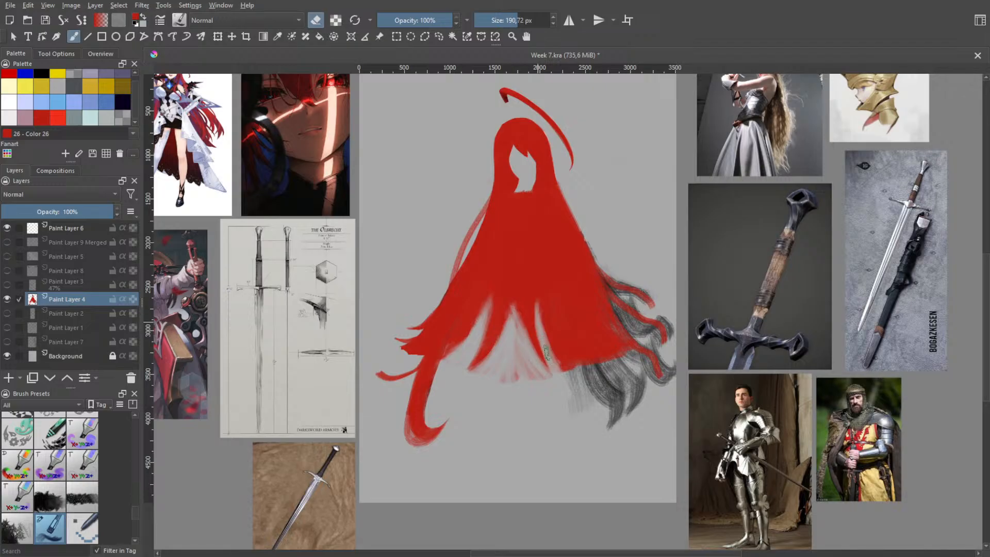
key(ctrl+z)
key(ctrl+z)
key(ctrl+z)
key(ctrl+z)
key(ctrl+z)
key(ctrl+z)
key(ctrl+z)
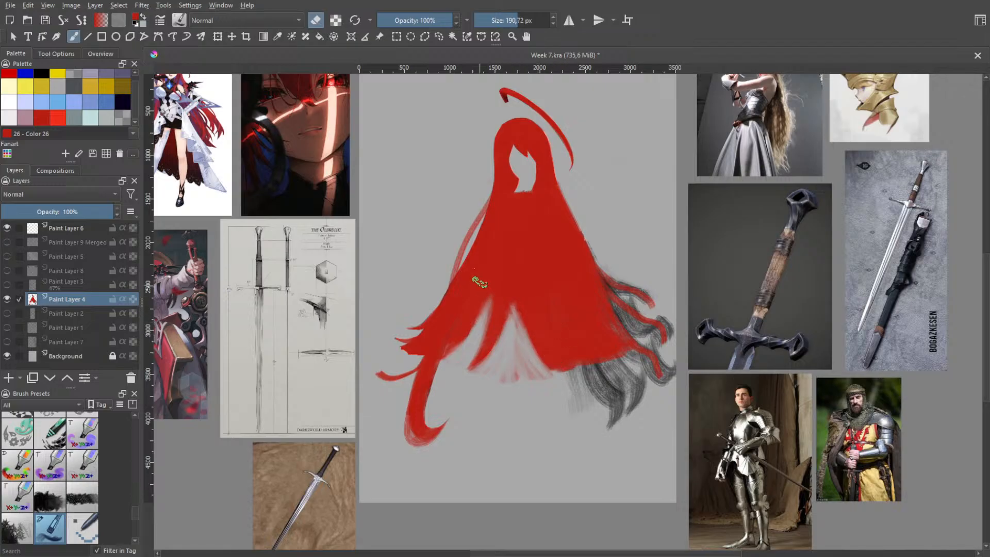
Undo the widening of the middle gap, back to the narrow slit in the lower hair
key(ctrl+z)
key(ctrl+z)
key(ctrl+z)
key(ctrl+z)
key(ctrl+z)
key(ctrl+z)
key(ctrl+z)
key(ctrl+z)
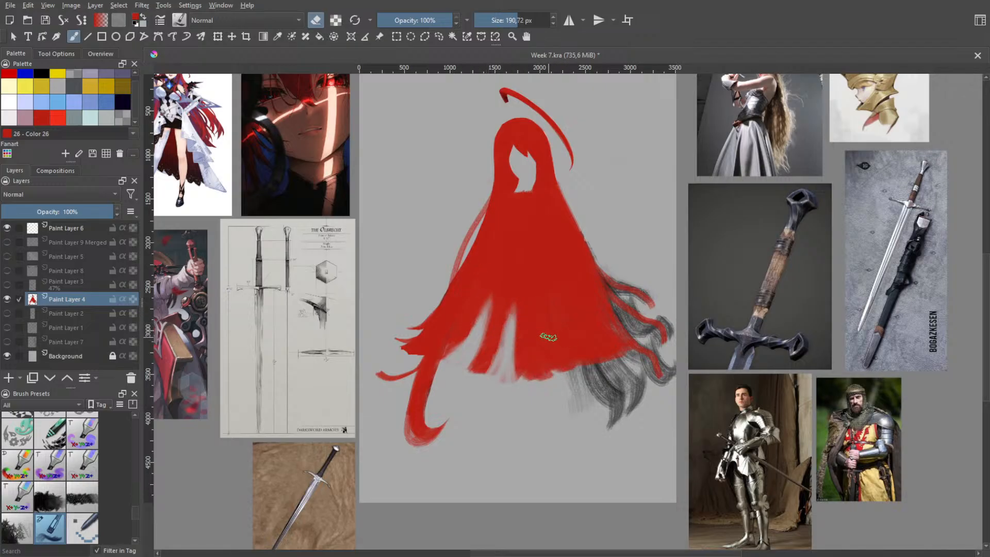
key(ctrl+z)
key(ctrl+z)
key(ctrl+z)
key(ctrl+z)
key(ctrl+z)
key(ctrl+z)
key(ctrl+z)
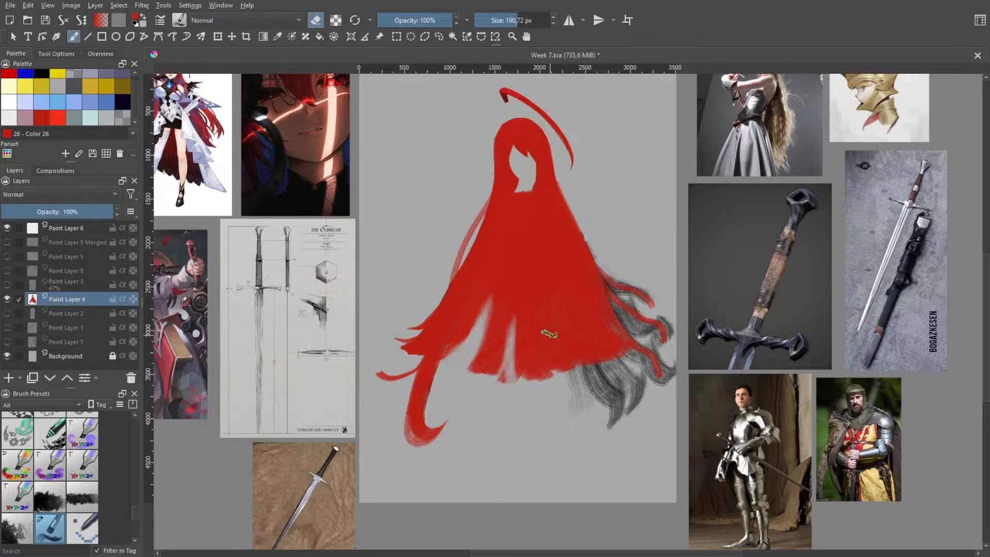
Undo the narrow middle slit and try erasing a curved gap through the lower right part of the hair
key(ctrl+z)
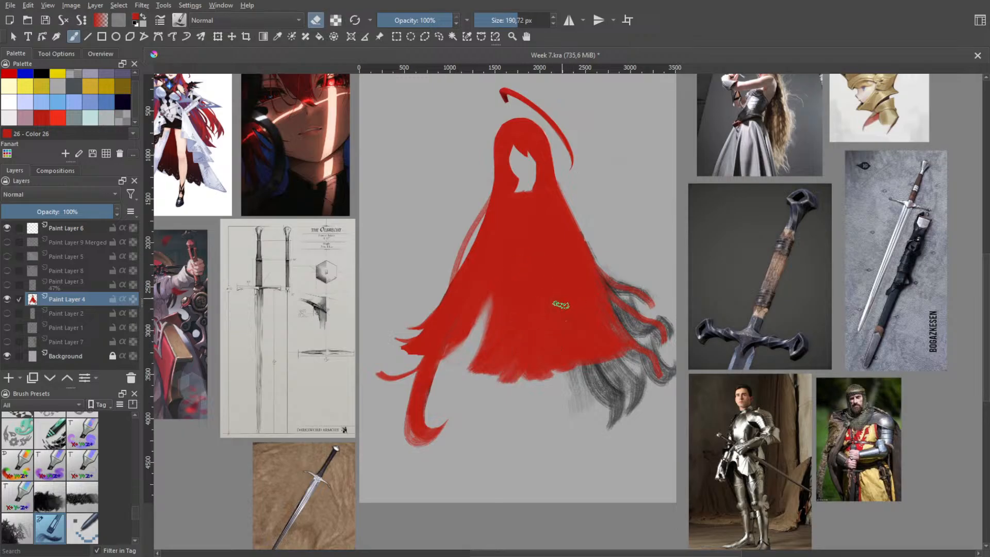
mouse_move(623, 348)
mouse_down()
mouse_move(593, 314)
mouse_move(602, 326)
mouse_up()
drag(579, 291, 569, 290)
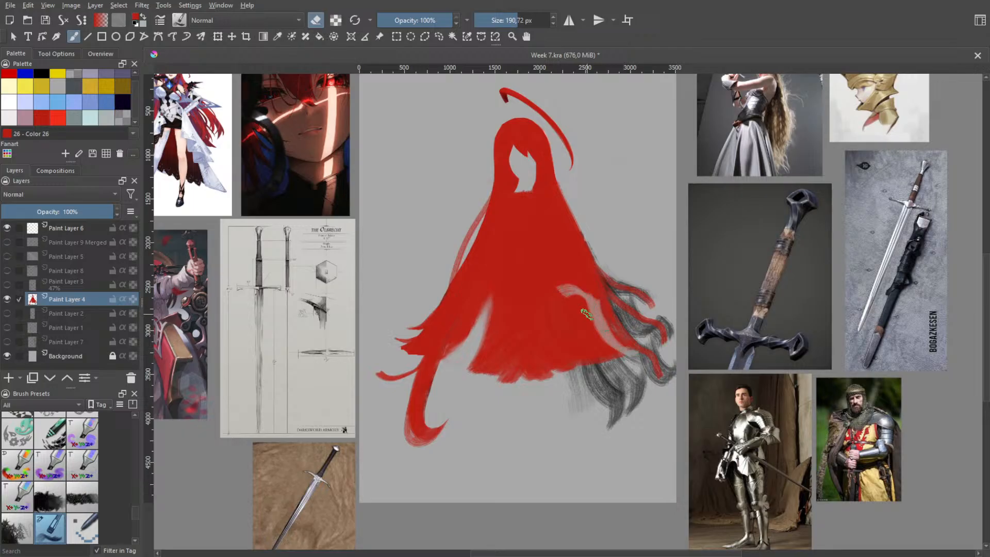
key(ctrl+z)
mouse_move(630, 355)
mouse_down()
mouse_move(575, 292)
mouse_move(564, 304)
mouse_move(587, 318)
mouse_move(561, 293)
mouse_move(611, 364)
mouse_move(558, 296)
mouse_move(585, 334)
mouse_move(549, 386)
mouse_move(576, 361)
mouse_move(575, 330)
mouse_up()
key(ctrl+z)
key(ctrl+z)
key(ctrl+z)
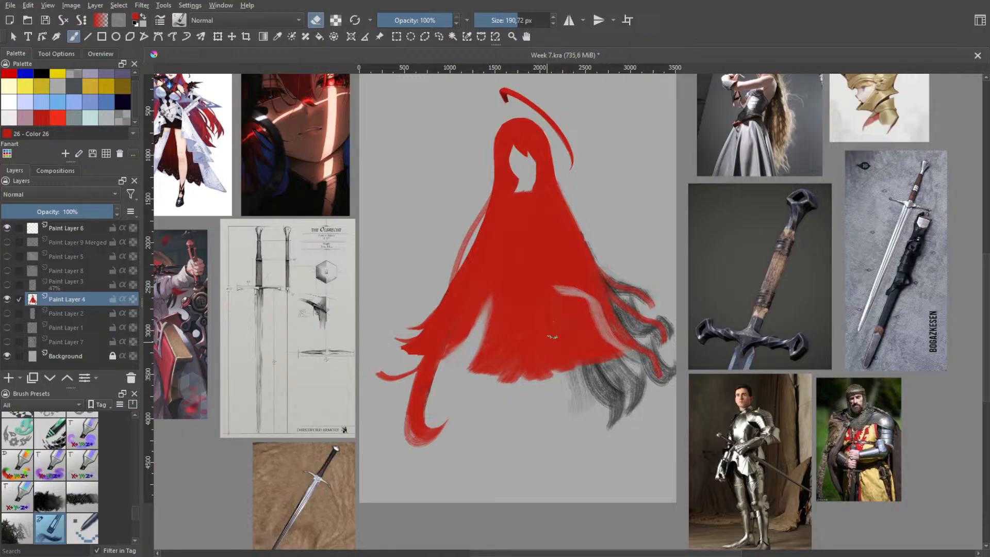
Erase slanted gaps upward from the hem in the middle and right of the lower hair to separate strands
drag(562, 256, 595, 336)
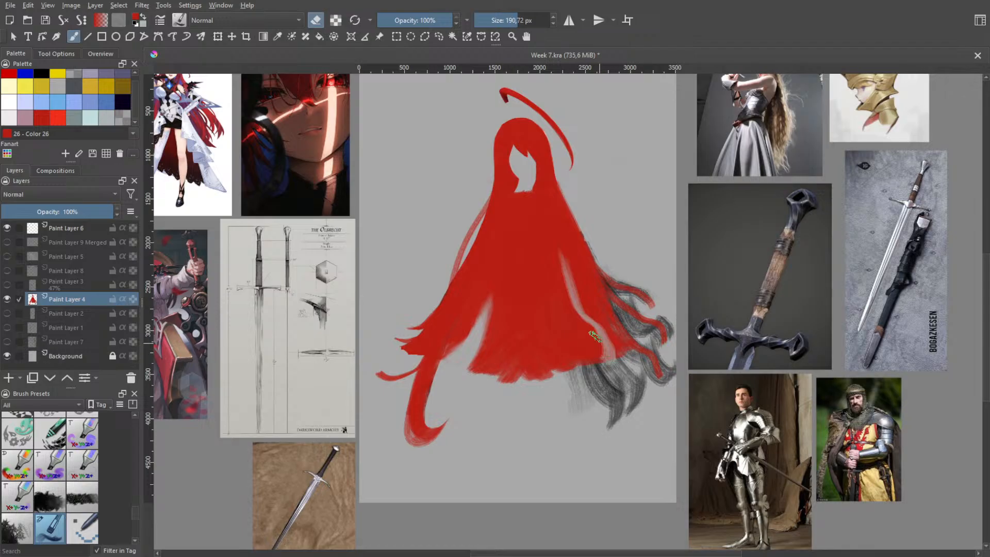
drag(559, 267, 572, 385)
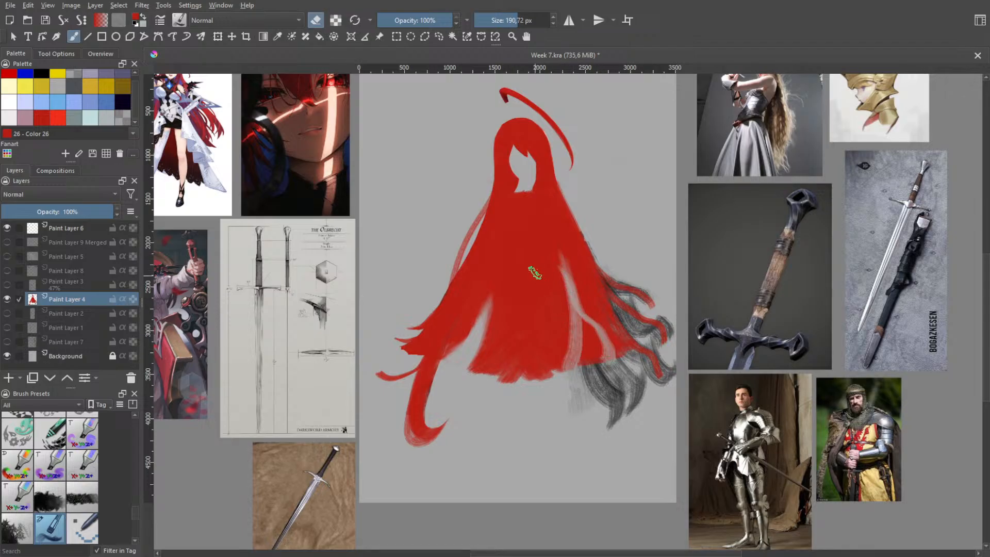
mouse_move(541, 263)
mouse_down()
mouse_move(545, 318)
mouse_move(538, 280)
mouse_move(527, 381)
mouse_move(509, 374)
mouse_move(524, 337)
mouse_move(487, 292)
mouse_move(524, 349)
mouse_move(520, 375)
mouse_move(533, 331)
mouse_move(525, 339)
mouse_move(528, 261)
mouse_move(544, 311)
mouse_up()
key(ctrl+z)
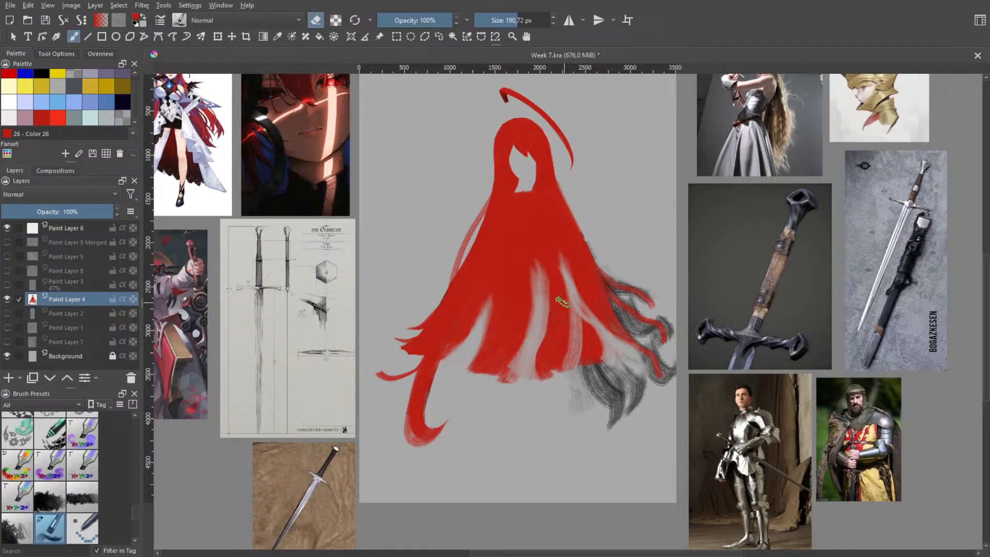
Switch from erasing to painting and try narrowing the middle and right gaps with red strokes along the strands
right_click(542, 289)
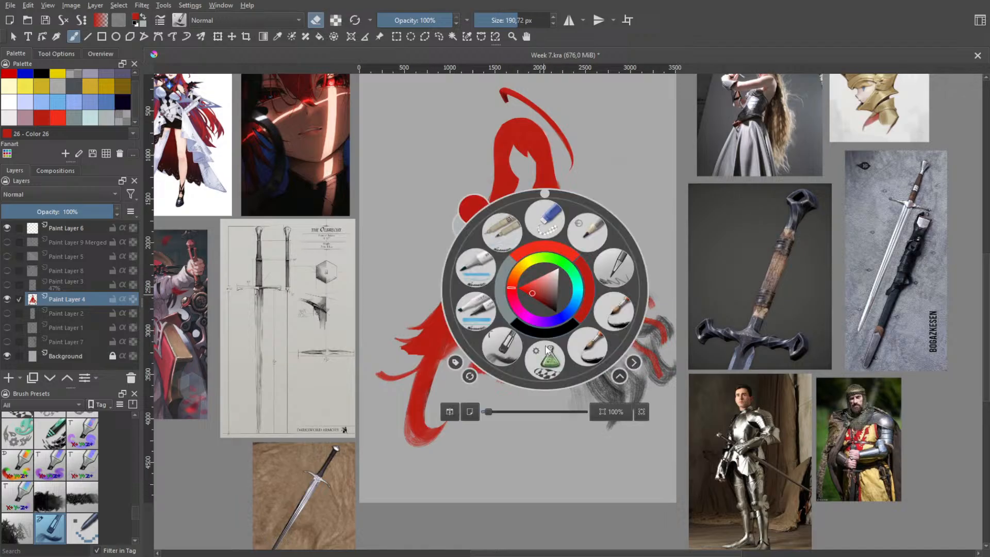
right_click(543, 274)
key(e)
mouse_move(535, 248)
mouse_down()
mouse_move(554, 328)
mouse_move(553, 246)
mouse_move(586, 299)
mouse_up()
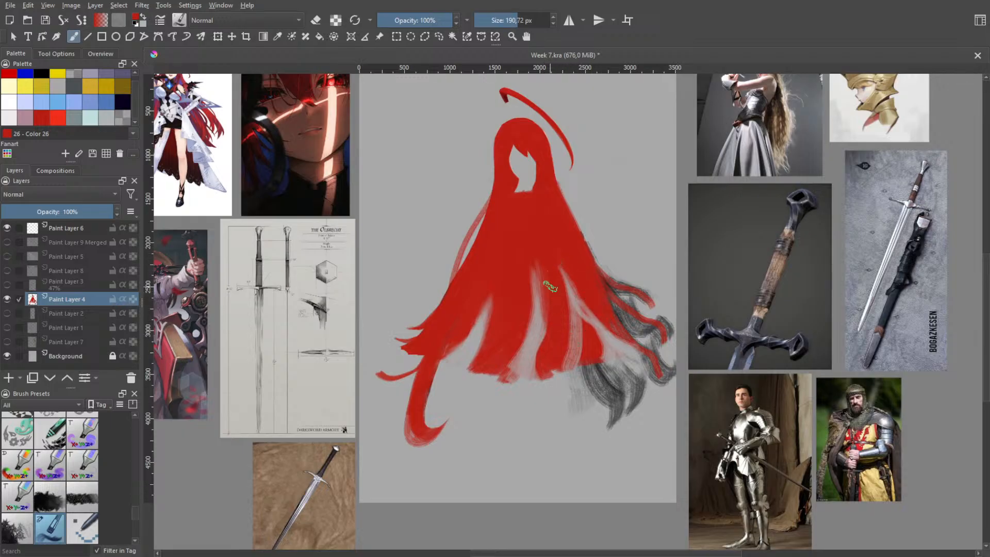
drag(551, 287, 560, 356)
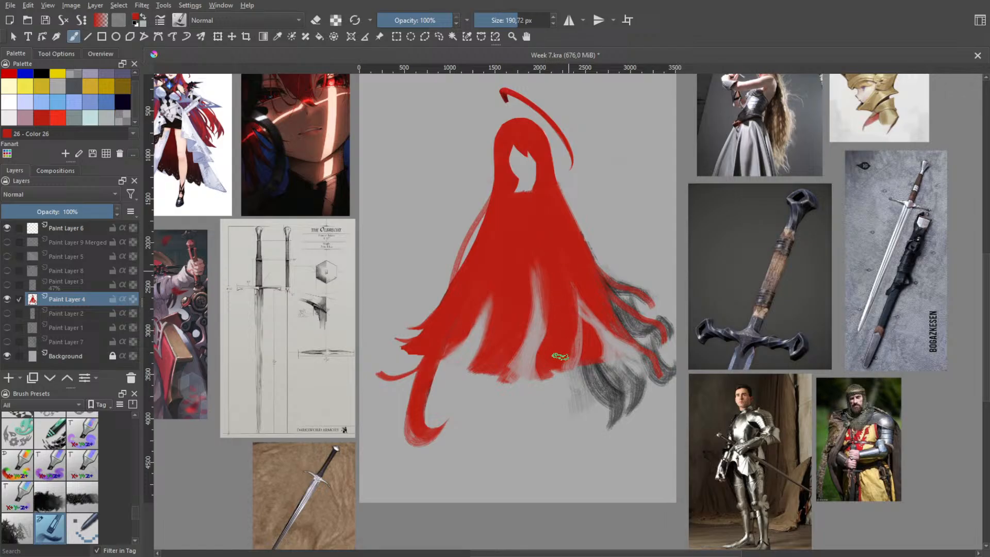
mouse_move(548, 290)
mouse_down()
mouse_move(542, 361)
mouse_move(551, 337)
mouse_move(536, 374)
mouse_up()
drag(545, 307, 548, 327)
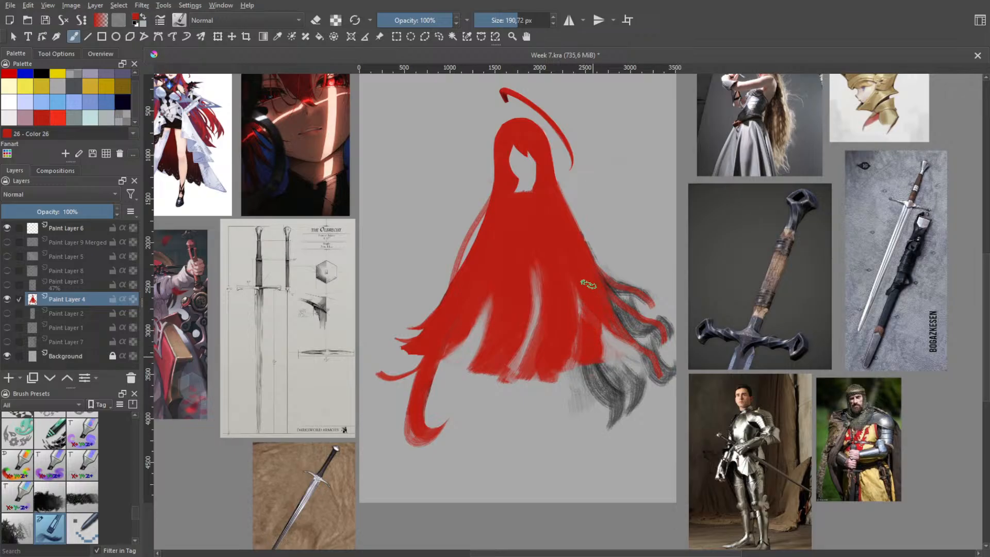
drag(584, 374, 568, 378)
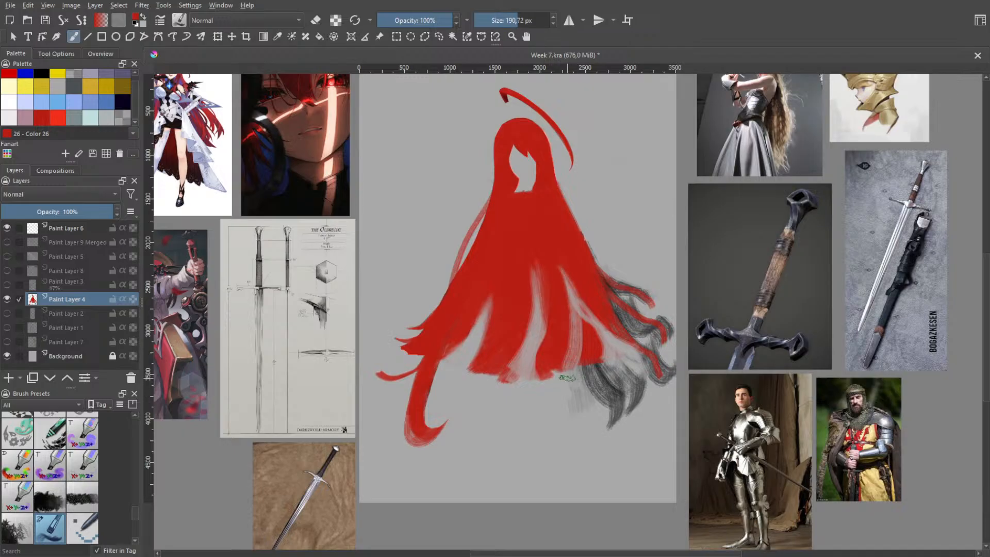
Close the right, middle and left gaps so the lower hair is one solid red shape again
drag(581, 299, 561, 256)
drag(544, 321, 539, 263)
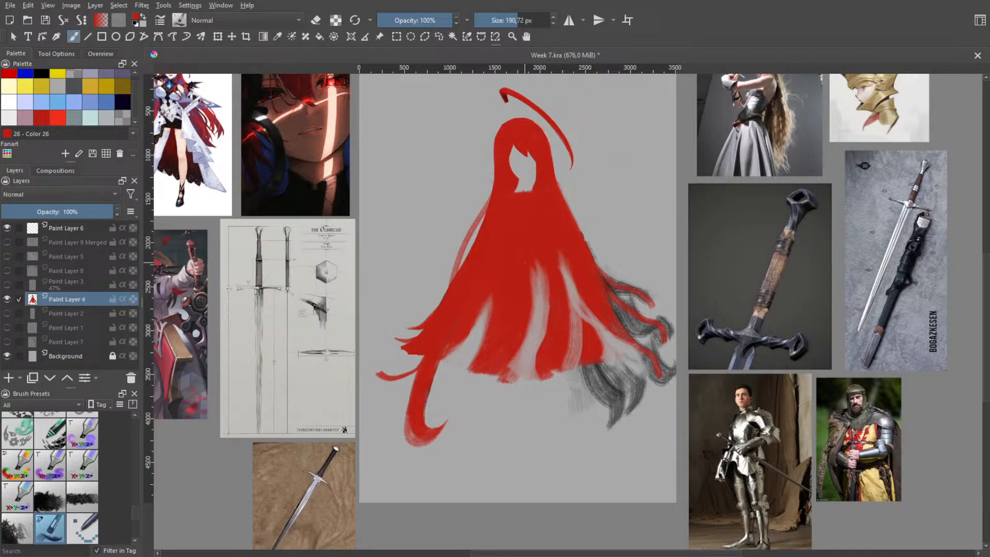
mouse_move(608, 351)
mouse_down()
mouse_move(623, 369)
mouse_move(645, 356)
mouse_move(565, 263)
mouse_up()
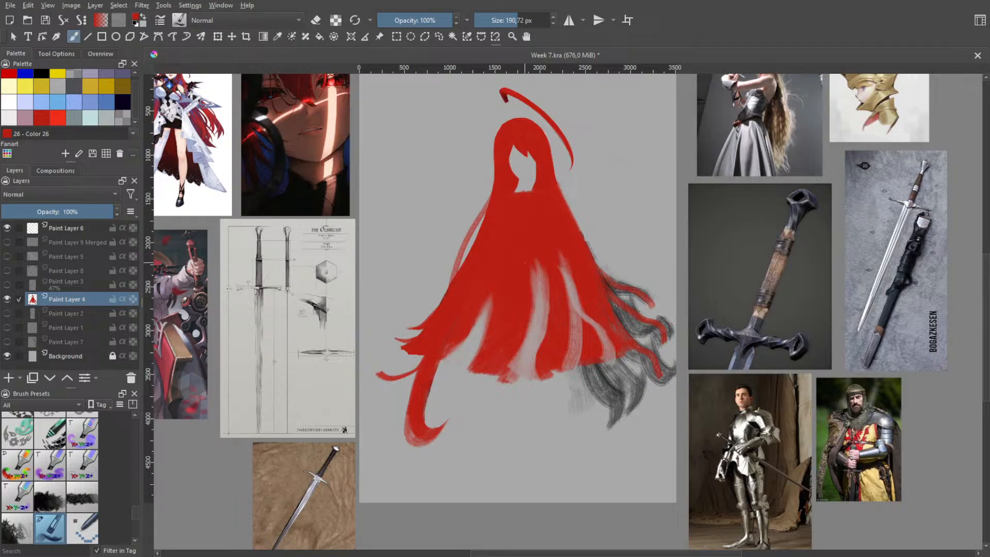
drag(536, 343, 531, 262)
drag(537, 382, 526, 263)
drag(572, 382, 565, 255)
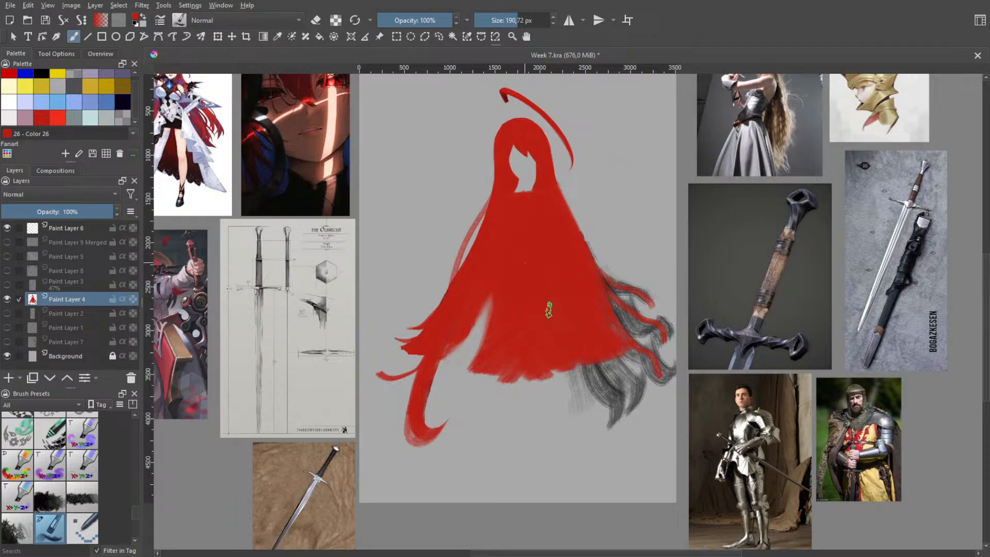
drag(488, 364, 479, 301)
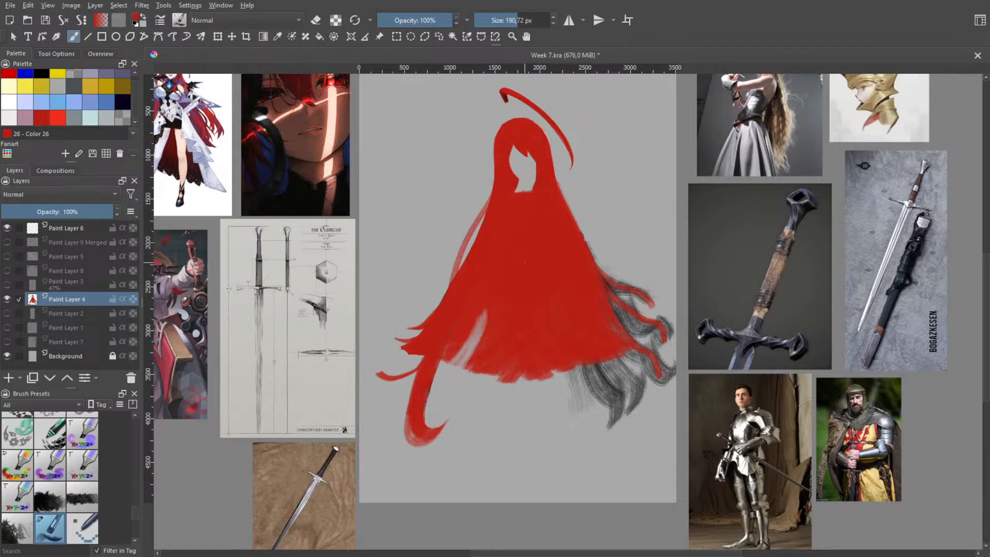
mouse_move(480, 365)
mouse_down()
mouse_move(459, 331)
mouse_move(485, 312)
mouse_up()
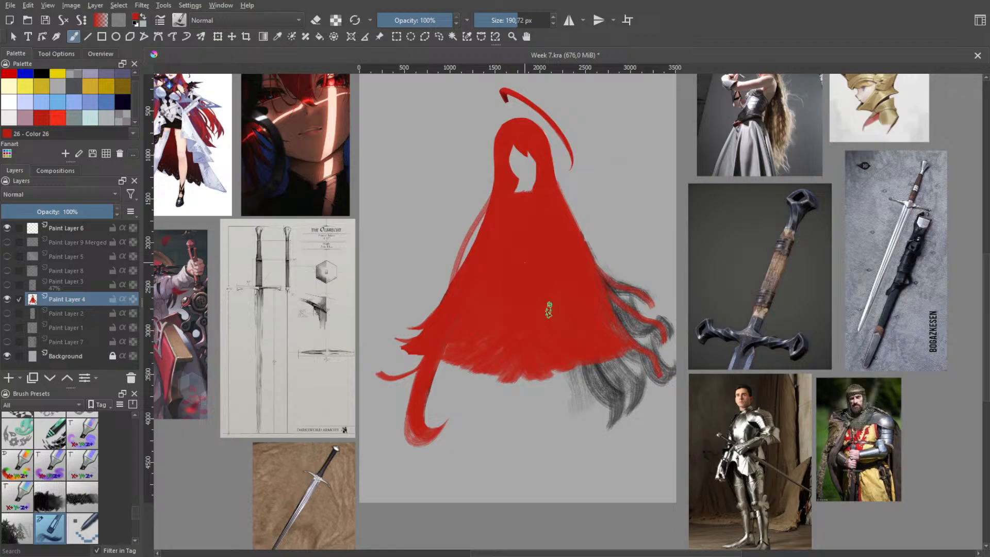
Paint a curled tip on the middle of the three strands right of the hair and thicken the lower and upper strands
scroll(597, 335, up, 4)
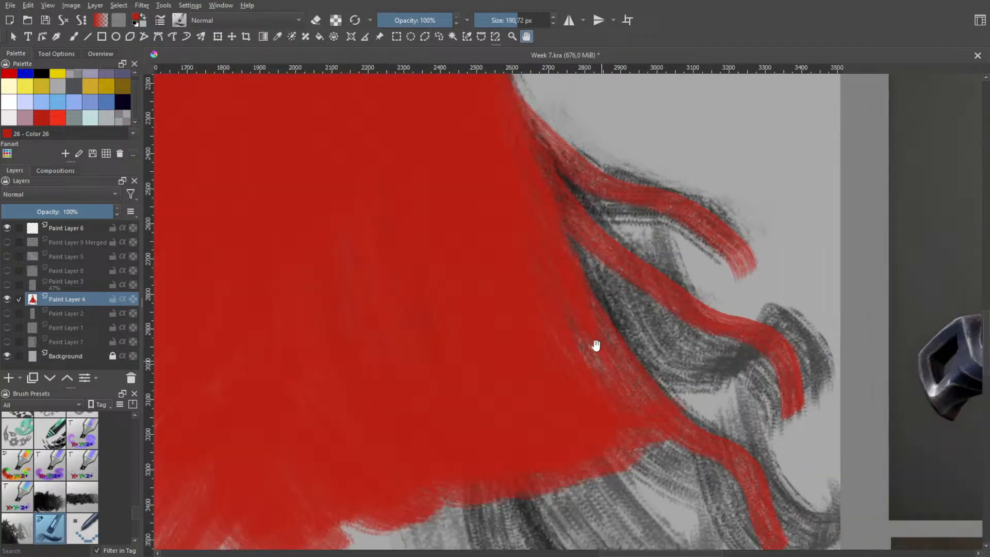
mouse_move(593, 311)
mouse_down()
mouse_move(615, 354)
mouse_move(557, 243)
mouse_move(652, 333)
mouse_move(579, 249)
mouse_move(696, 350)
mouse_move(592, 264)
mouse_move(632, 283)
mouse_move(646, 320)
mouse_move(752, 382)
mouse_up()
key(ctrl+z)
mouse_move(634, 284)
mouse_down()
mouse_move(579, 252)
mouse_move(574, 229)
mouse_move(644, 310)
mouse_move(744, 342)
mouse_move(770, 389)
mouse_move(752, 376)
mouse_up()
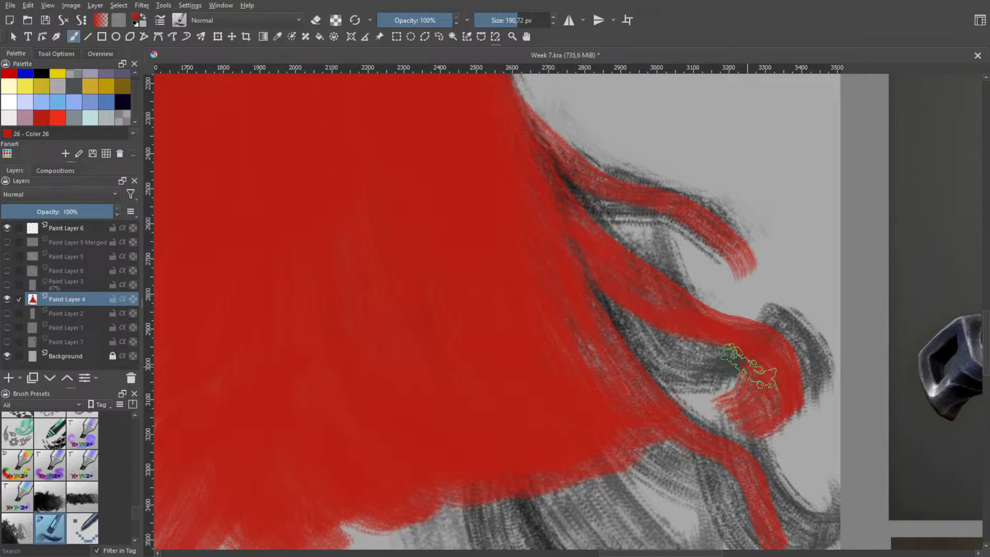
key(ctrl+z)
mouse_move(572, 231)
mouse_down()
mouse_move(661, 302)
mouse_move(747, 336)
mouse_move(768, 368)
mouse_move(756, 406)
mouse_move(822, 440)
mouse_up()
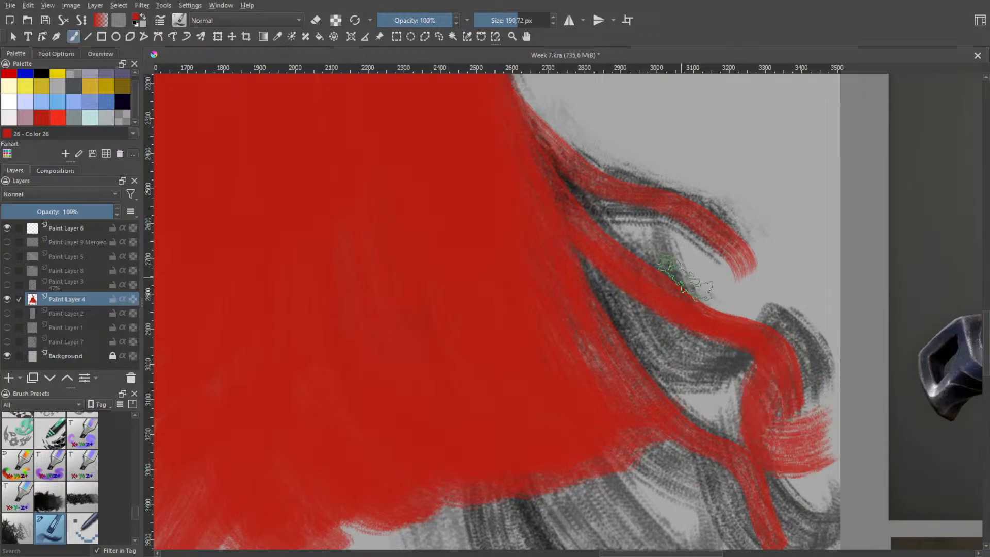
mouse_move(609, 345)
mouse_down()
mouse_move(692, 444)
mouse_move(702, 506)
mouse_move(728, 442)
mouse_up()
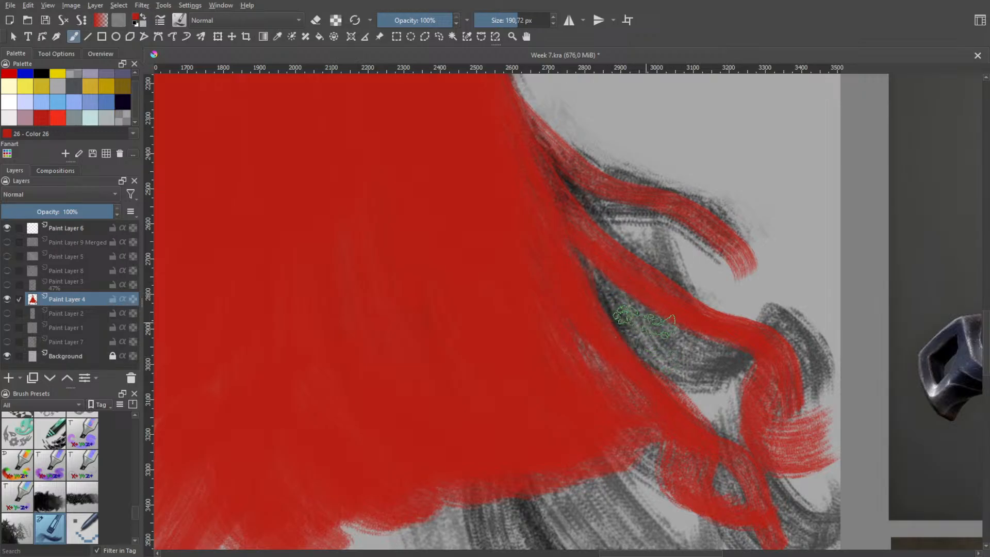
drag(564, 166, 651, 225)
Erase the uppermost strand on the hair's right side and clean up the outer edge around it
key(space)
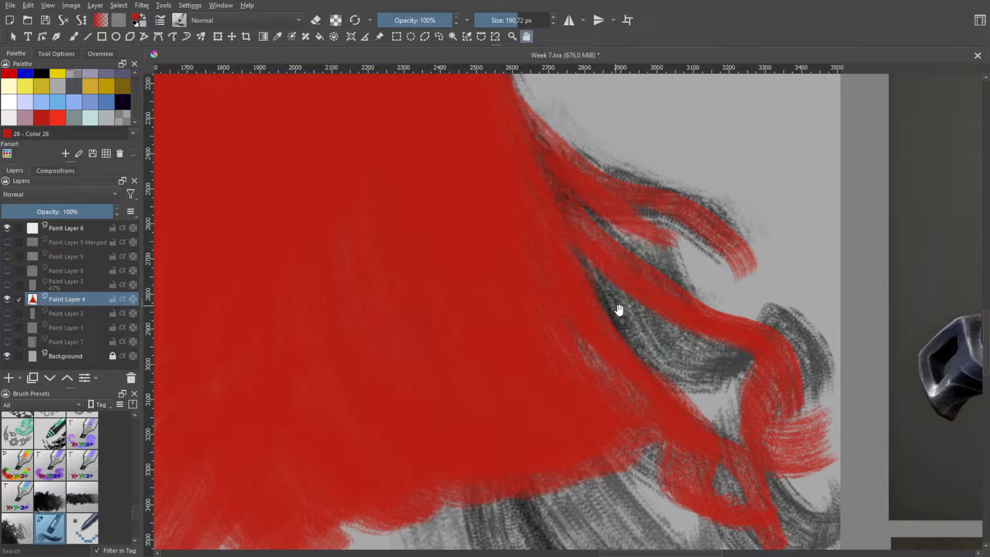
mouse_move(622, 310)
mouse_down()
mouse_move(621, 236)
mouse_move(668, 281)
mouse_move(621, 241)
mouse_move(645, 270)
mouse_move(611, 251)
mouse_move(624, 263)
mouse_move(601, 238)
mouse_up()
key(ctrl+z)
key(e)
key(space)
key(e)
key(e)
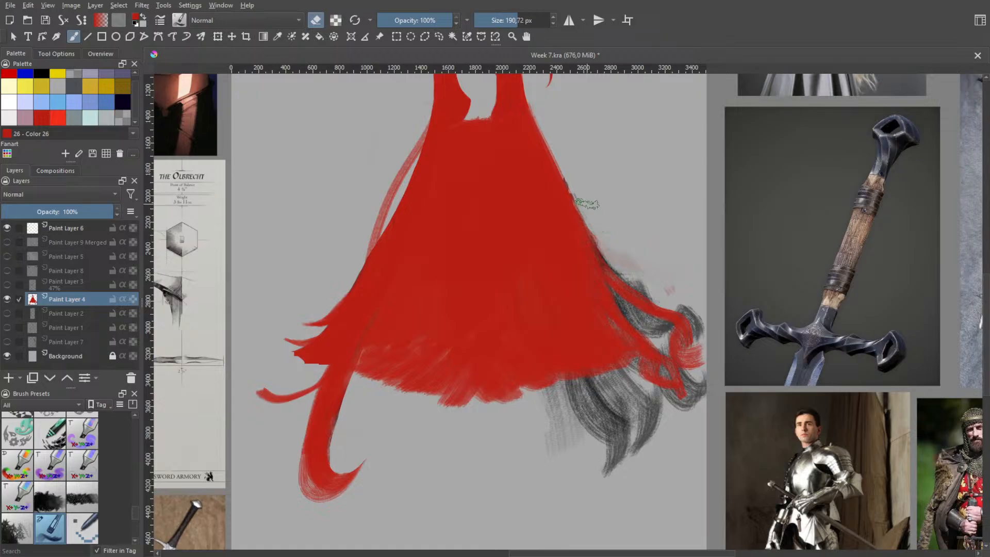
drag(570, 166, 599, 217)
mouse_move(573, 175)
mouse_down()
mouse_move(621, 262)
mouse_move(653, 279)
mouse_move(639, 287)
mouse_move(614, 255)
mouse_move(657, 283)
mouse_move(628, 248)
mouse_move(633, 232)
mouse_move(667, 299)
mouse_up()
drag(628, 268, 665, 295)
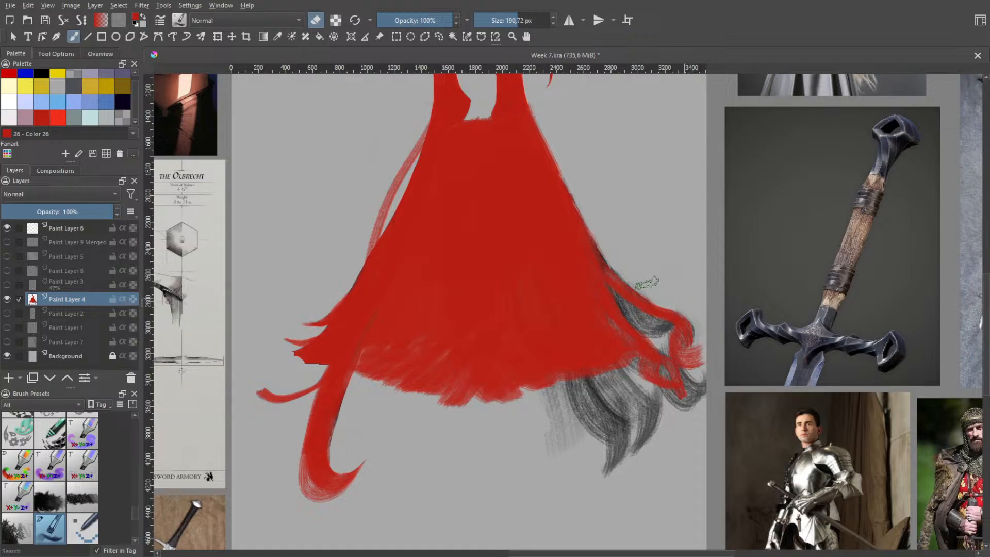
drag(611, 268, 663, 299)
key(ctrl+z)
Erase the grey sketch strands below the hair and carve both sides of the lower edge into a central point
mouse_move(582, 390)
mouse_down()
mouse_move(581, 384)
mouse_move(604, 400)
mouse_move(619, 434)
mouse_move(610, 460)
mouse_move(566, 406)
mouse_move(582, 426)
mouse_move(565, 446)
mouse_move(555, 433)
mouse_move(562, 394)
mouse_move(553, 389)
mouse_move(612, 375)
mouse_move(597, 385)
mouse_move(611, 383)
mouse_move(654, 451)
mouse_move(643, 398)
mouse_move(652, 409)
mouse_move(621, 381)
mouse_move(620, 428)
mouse_move(646, 455)
mouse_move(609, 428)
mouse_move(496, 402)
mouse_move(578, 393)
mouse_move(589, 319)
mouse_move(580, 368)
mouse_move(583, 351)
mouse_move(589, 357)
mouse_move(574, 369)
mouse_move(573, 349)
mouse_move(555, 379)
mouse_move(587, 324)
mouse_move(570, 366)
mouse_up()
mouse_move(373, 330)
mouse_down()
mouse_move(409, 370)
mouse_move(387, 316)
mouse_move(456, 395)
mouse_up()
mouse_move(405, 332)
mouse_down()
mouse_move(446, 387)
mouse_move(387, 330)
mouse_move(432, 387)
mouse_move(435, 403)
mouse_move(384, 340)
mouse_move(369, 356)
mouse_move(400, 413)
mouse_move(428, 383)
mouse_move(476, 417)
mouse_move(431, 364)
mouse_move(479, 417)
mouse_move(408, 338)
mouse_up()
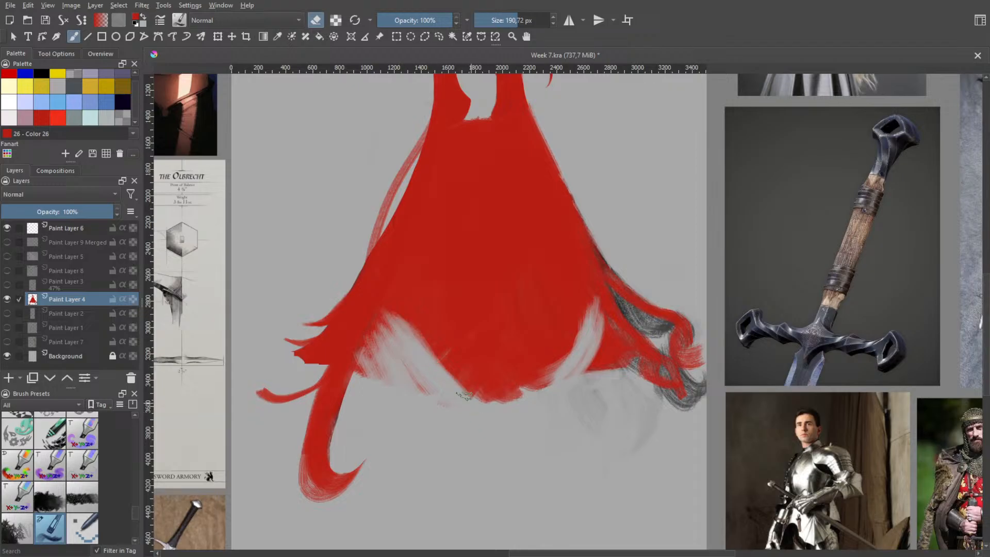
mouse_move(542, 370)
mouse_down()
mouse_move(527, 379)
mouse_move(573, 320)
mouse_move(537, 387)
mouse_move(572, 316)
mouse_move(504, 409)
mouse_up()
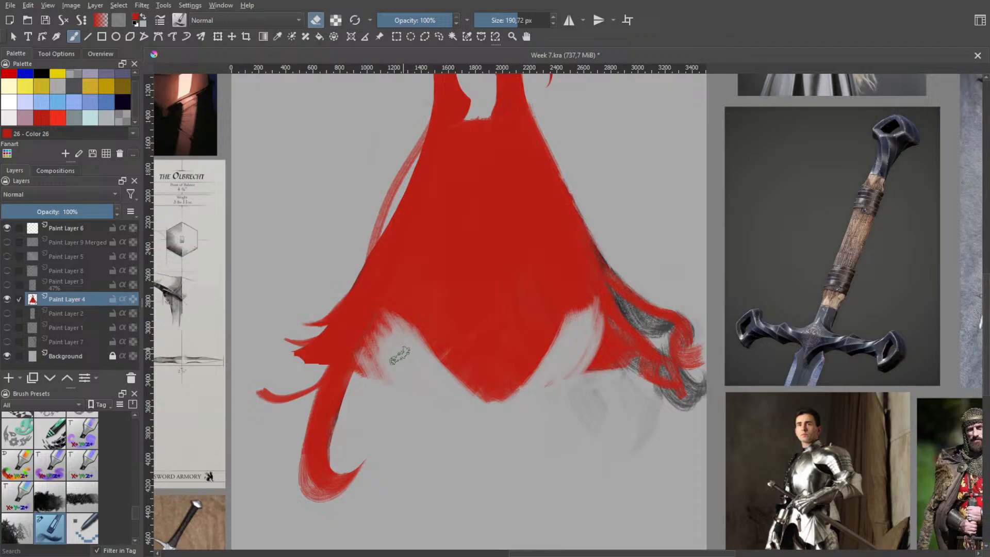
Clean the inner edge of the long left strand and sharpen the slopes leading to the central point
mouse_move(384, 341)
mouse_down()
mouse_move(392, 352)
mouse_move(369, 375)
mouse_up()
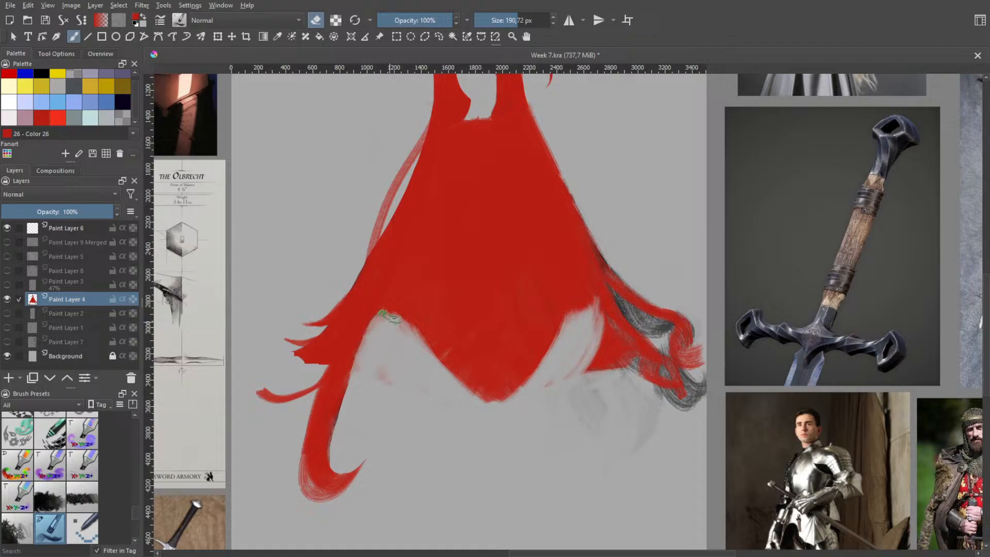
mouse_move(395, 324)
mouse_down()
mouse_move(393, 365)
mouse_move(376, 386)
mouse_move(370, 368)
mouse_move(385, 387)
mouse_move(394, 383)
mouse_move(384, 373)
mouse_move(384, 380)
mouse_move(347, 383)
mouse_up()
mouse_move(474, 398)
mouse_down()
mouse_move(538, 359)
mouse_move(568, 321)
mouse_up()
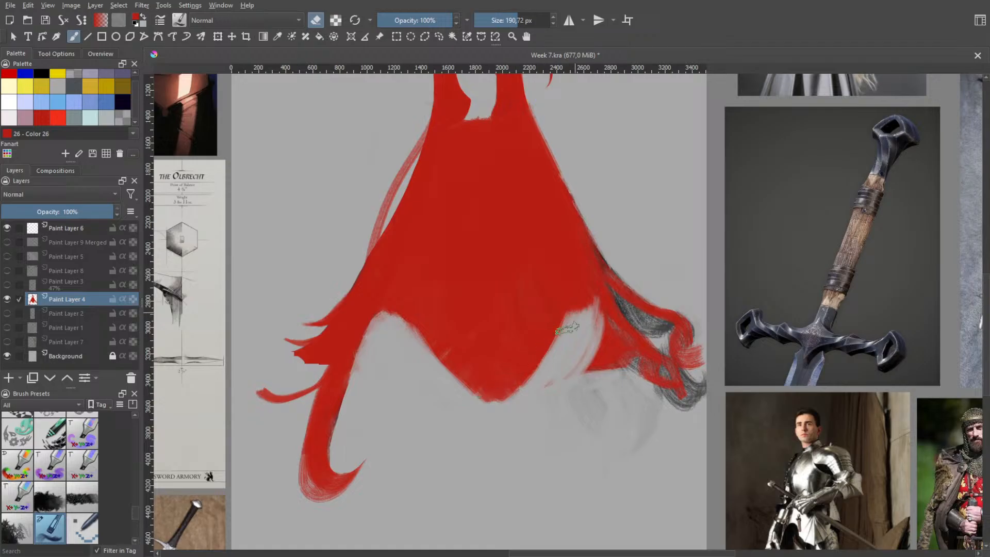
mouse_move(549, 354)
mouse_down()
mouse_move(469, 403)
mouse_move(519, 382)
mouse_up()
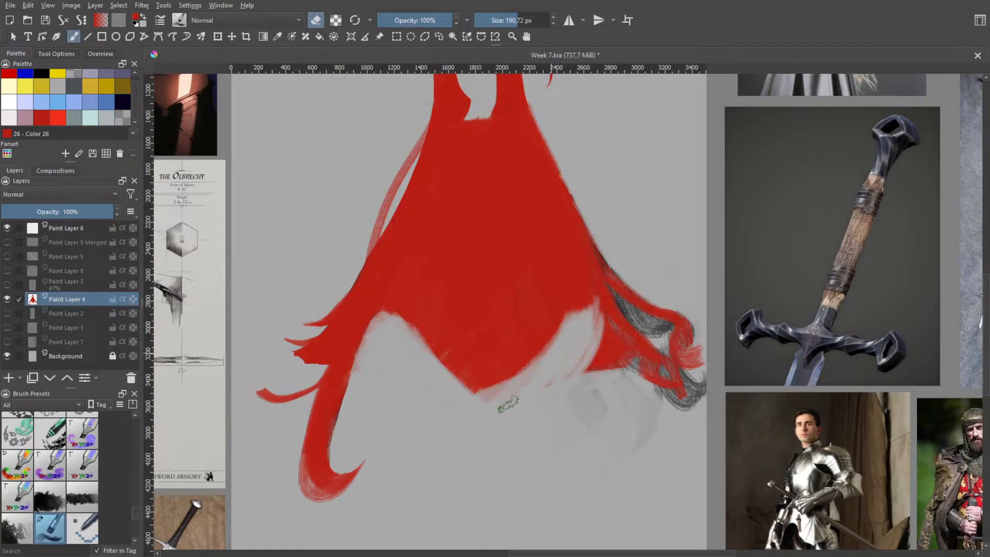
mouse_move(421, 351)
mouse_down()
mouse_move(486, 405)
mouse_move(432, 357)
mouse_move(486, 383)
mouse_move(398, 330)
mouse_move(471, 376)
mouse_move(444, 364)
mouse_move(473, 389)
mouse_move(554, 327)
mouse_move(510, 373)
mouse_move(530, 366)
mouse_move(563, 319)
mouse_up()
Switch to a hard eraser brush preset and remove leftover smudges and the red patch beneath the hair's lower right side
key(space)
scroll(511, 377, down, 2)
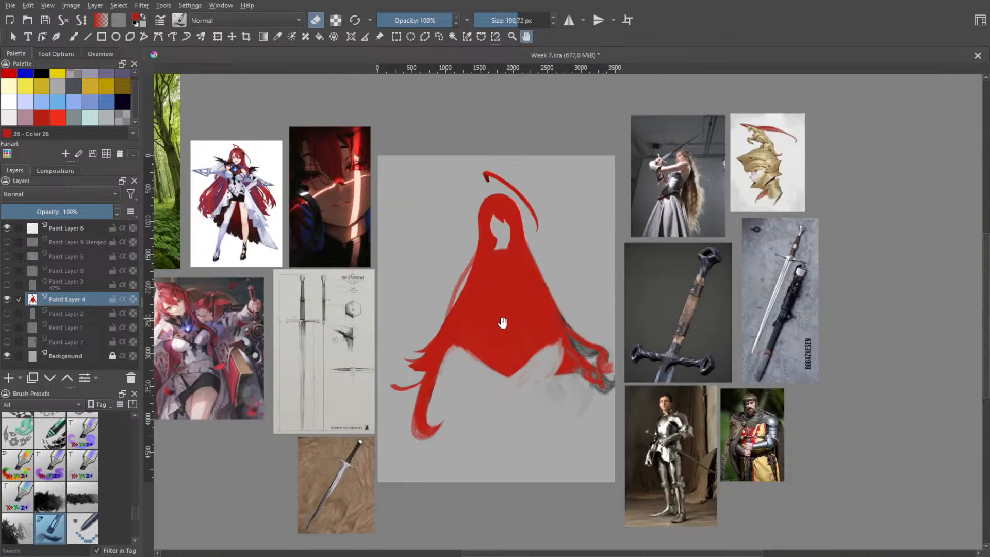
scroll(479, 379, up, 1)
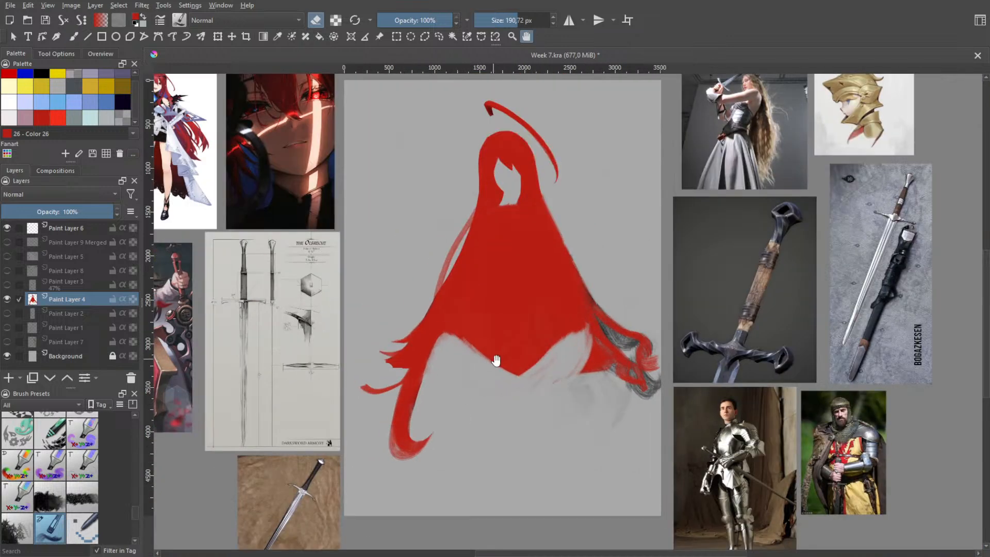
scroll(490, 371, up, 2)
key(b)
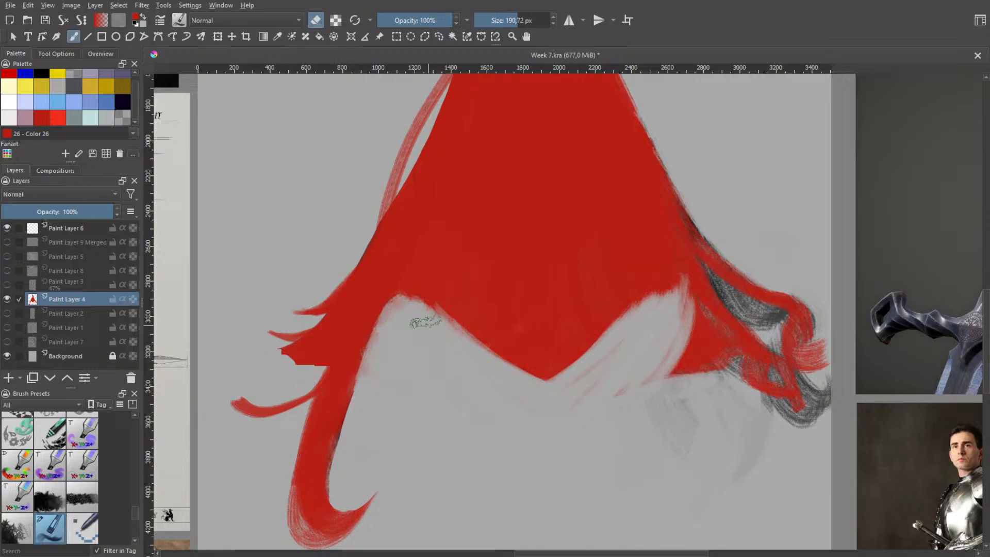
right_click(508, 407)
click(502, 333)
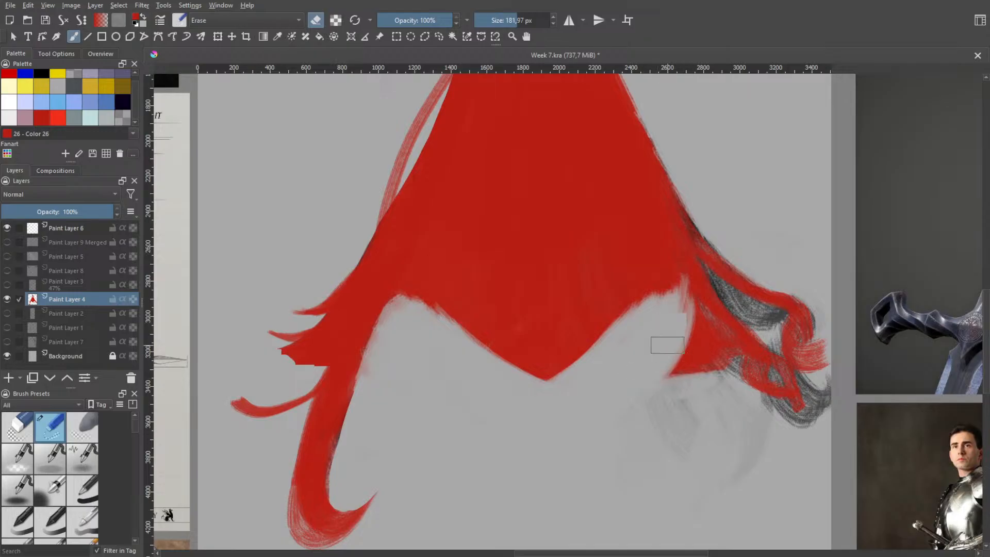
mouse_move(668, 363)
mouse_down()
mouse_move(662, 339)
mouse_move(669, 375)
mouse_move(655, 348)
mouse_move(721, 383)
mouse_move(704, 341)
mouse_move(717, 355)
mouse_move(684, 305)
mouse_move(719, 368)
mouse_move(690, 319)
mouse_up()
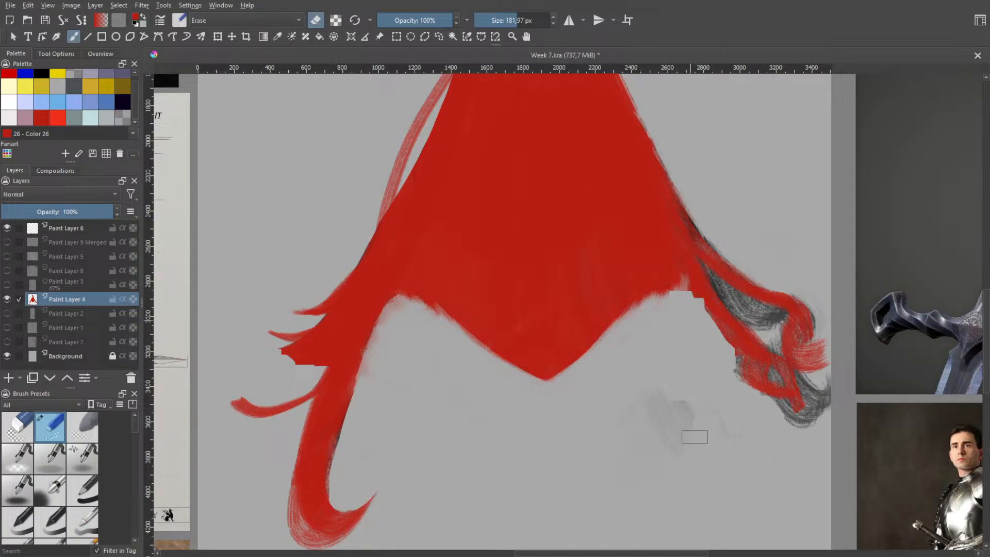
drag(695, 437, 652, 469)
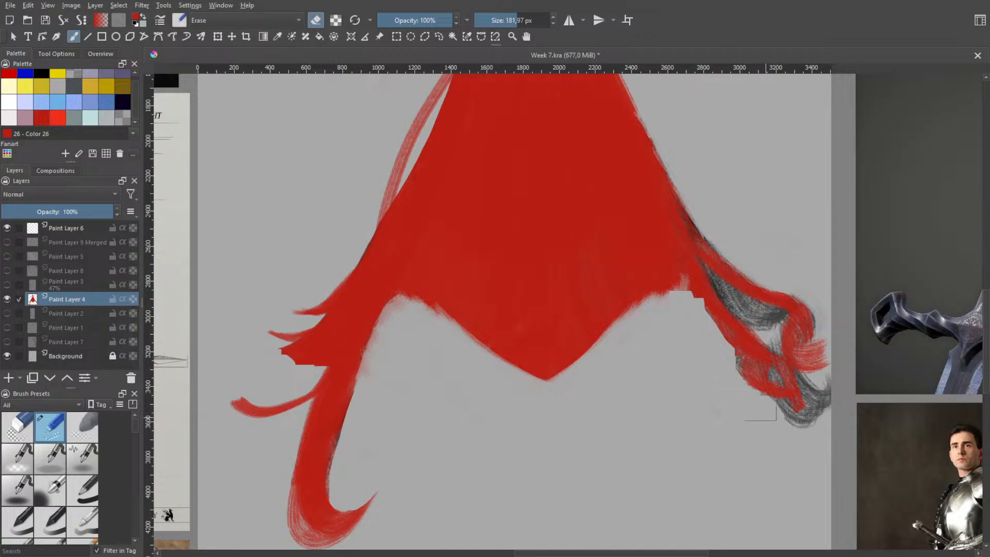
Erase the remaining red and grey strands on the right and trim that side down to the central point
mouse_move(736, 376)
mouse_down()
mouse_move(799, 409)
mouse_move(733, 339)
mouse_move(740, 258)
mouse_move(755, 322)
mouse_move(782, 247)
mouse_move(784, 335)
mouse_move(803, 437)
mouse_move(824, 431)
mouse_move(819, 358)
mouse_up()
mouse_move(751, 289)
mouse_down()
mouse_move(733, 322)
mouse_move(718, 253)
mouse_move(703, 343)
mouse_move(675, 312)
mouse_move(651, 322)
mouse_move(713, 248)
mouse_move(652, 312)
mouse_move(718, 224)
mouse_move(674, 292)
mouse_move(691, 259)
mouse_move(666, 275)
mouse_move(668, 295)
mouse_move(686, 208)
mouse_move(645, 320)
mouse_move(680, 205)
mouse_move(644, 322)
mouse_move(678, 258)
mouse_move(675, 205)
mouse_move(659, 300)
mouse_move(685, 167)
mouse_move(677, 251)
mouse_move(631, 339)
mouse_up()
key(space)
scroll(694, 294, down, 1)
drag(702, 226, 642, 297)
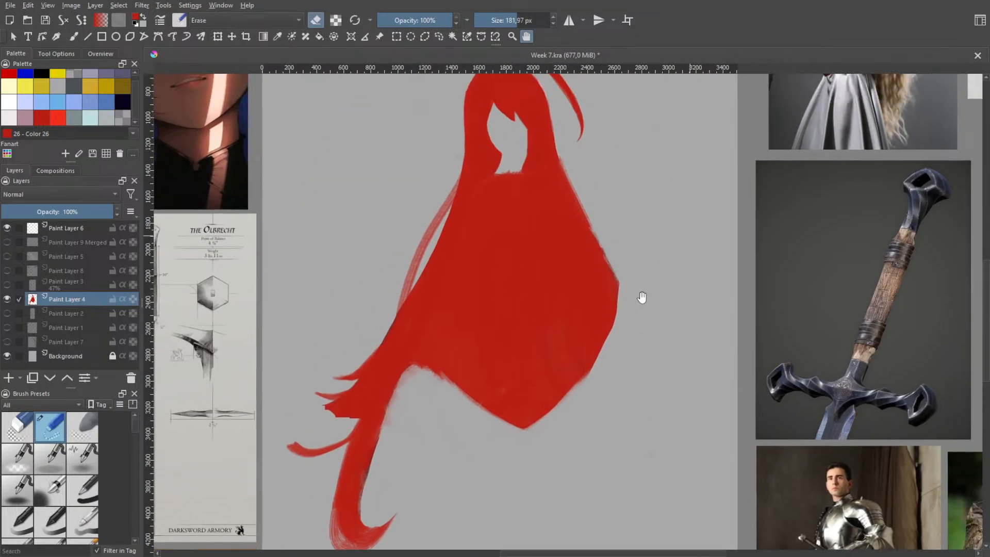
Undo the last erasing strokes along the hair's lower right side
key(ctrl+z)
key(ctrl+z)
key(ctrl+z)
key(ctrl+z)
key(ctrl+z)
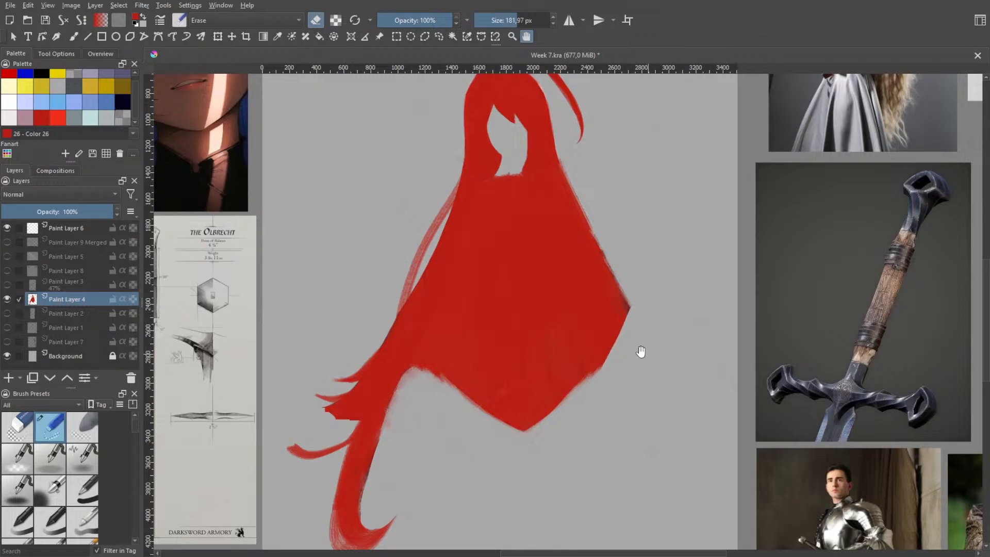
key(ctrl+z)
key(ctrl+z)
key(ctrl+z)
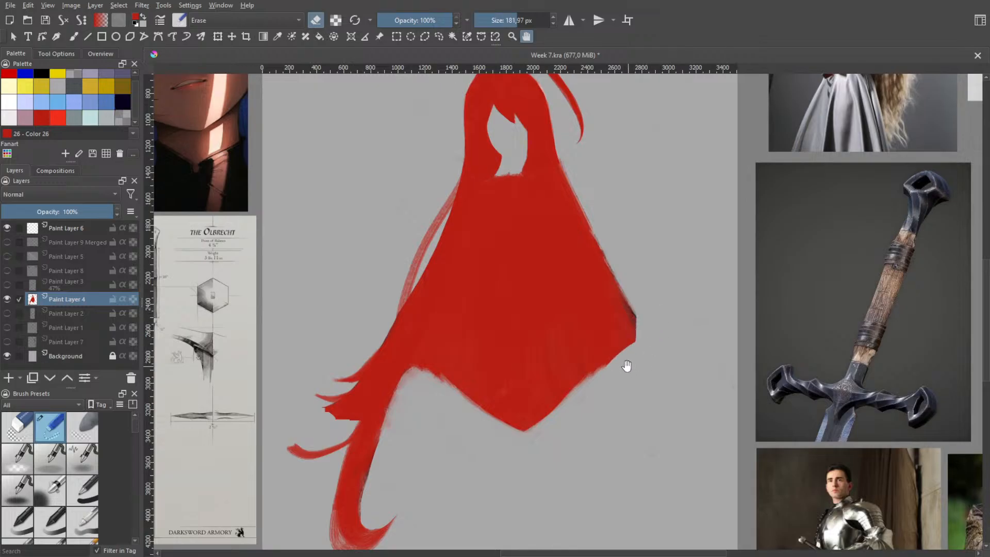
Erase the corner on the hair's lower right side into a smooth convex curve running down to the central point
scroll(574, 429, up, 3)
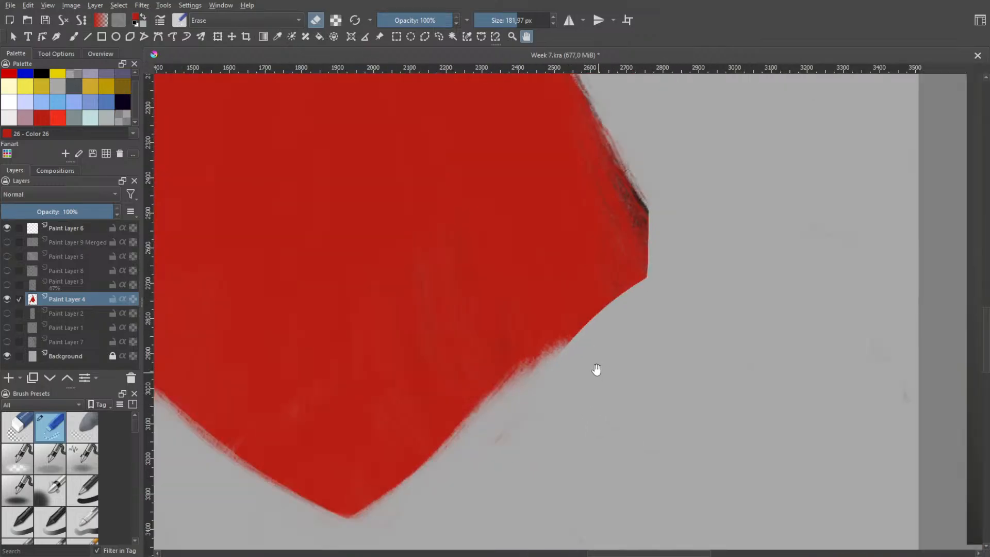
key(b)
mouse_move(578, 374)
mouse_down()
mouse_move(621, 307)
mouse_move(652, 230)
mouse_up()
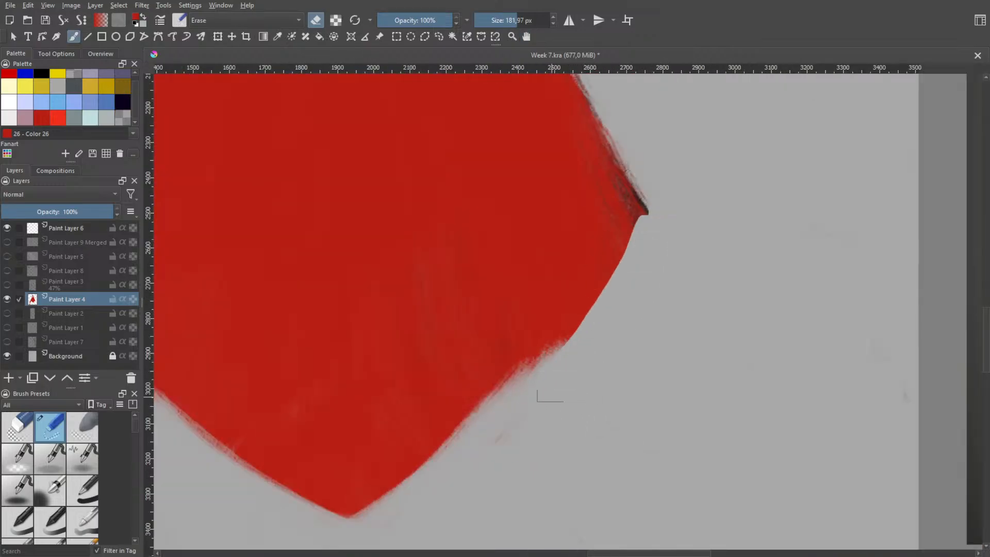
mouse_move(571, 385)
mouse_down()
mouse_move(648, 204)
mouse_move(541, 361)
mouse_up()
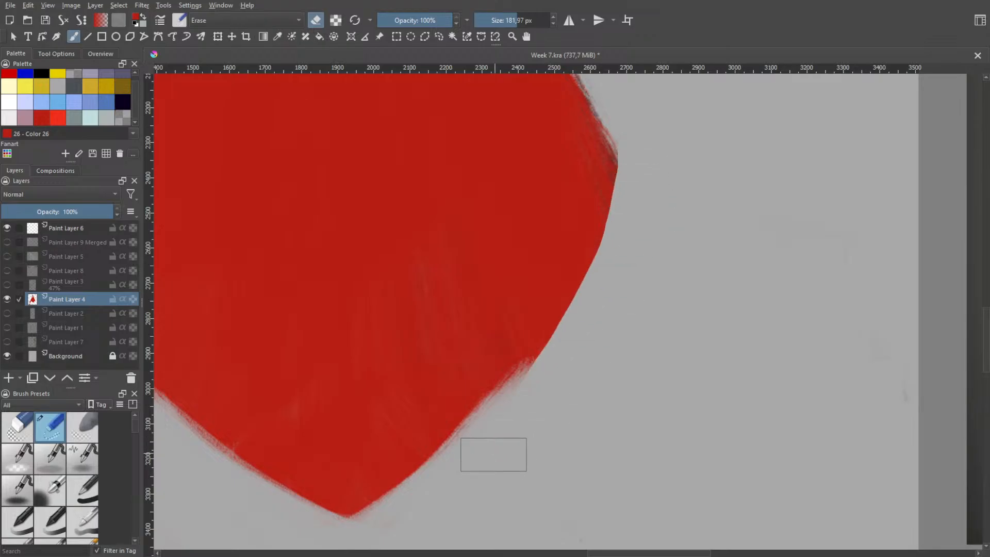
mouse_move(503, 392)
mouse_down()
mouse_move(593, 292)
mouse_move(637, 155)
mouse_up()
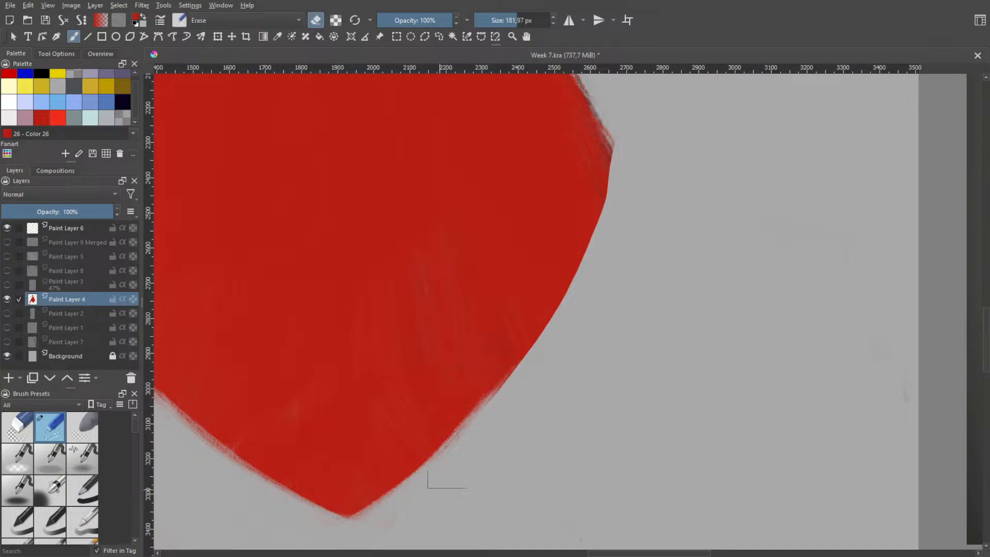
Retry the trimming stroke along the lower right curve until it sweeps cleanly from the side corner to the central point
mouse_move(448, 477)
mouse_down()
mouse_move(541, 330)
mouse_move(589, 208)
mouse_move(595, 148)
mouse_up()
key(ctrl+z)
mouse_move(511, 416)
mouse_down()
mouse_move(566, 296)
mouse_move(603, 139)
mouse_up()
key(ctrl+z)
mouse_move(477, 462)
mouse_down()
mouse_move(582, 253)
mouse_move(604, 114)
mouse_up()
scroll(627, 281, down, 2)
drag(622, 221, 599, 327)
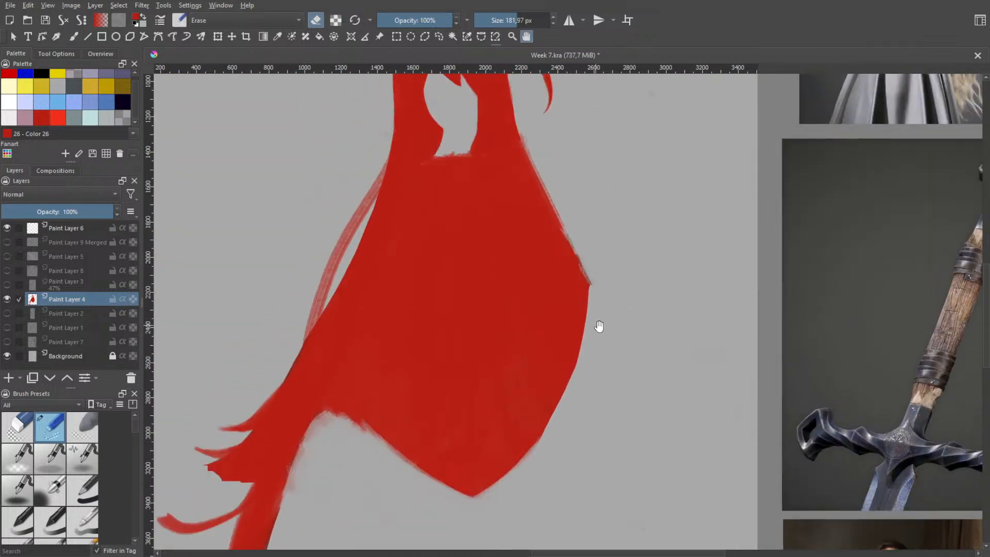
scroll(610, 281, down, 2)
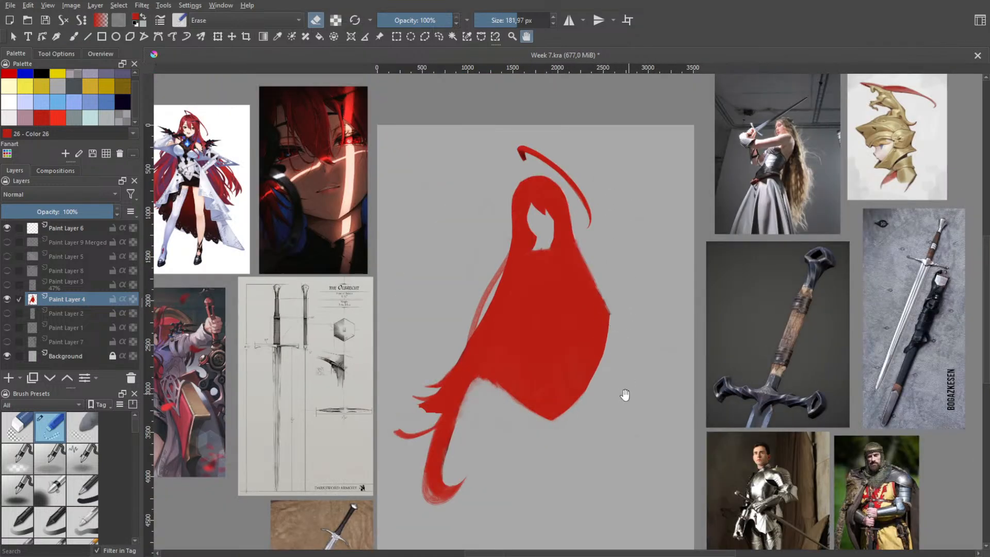
scroll(615, 361, up, 3)
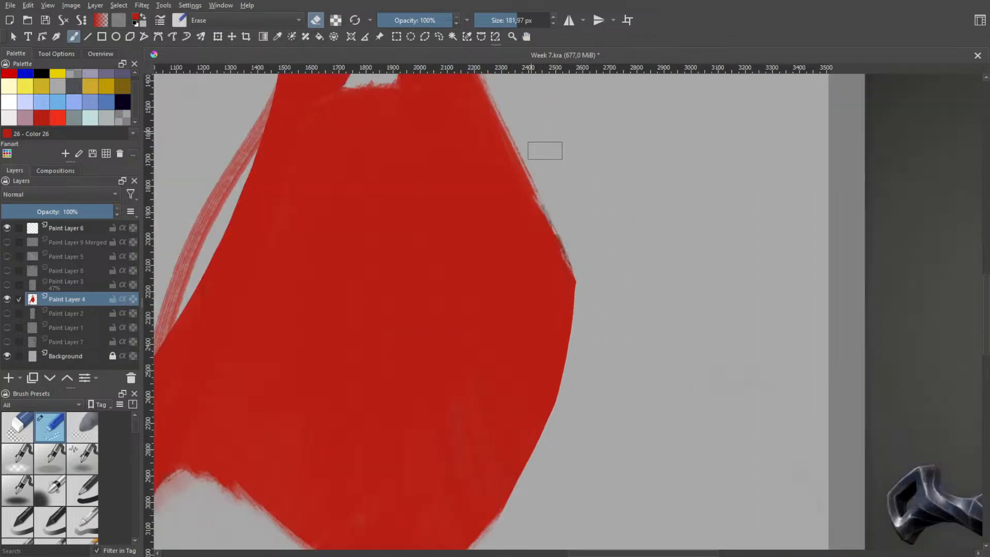
scroll(589, 188, down, 5)
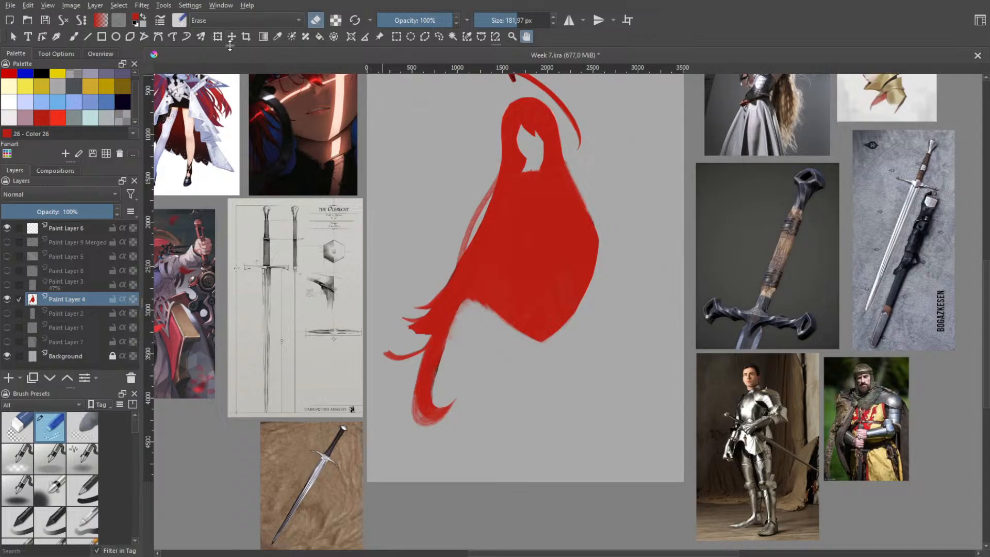
Lasso the long left strands along the body's left edge and cut them onto a new layer
click(439, 36)
drag(435, 265, 434, 264)
drag(525, 335, 436, 264)
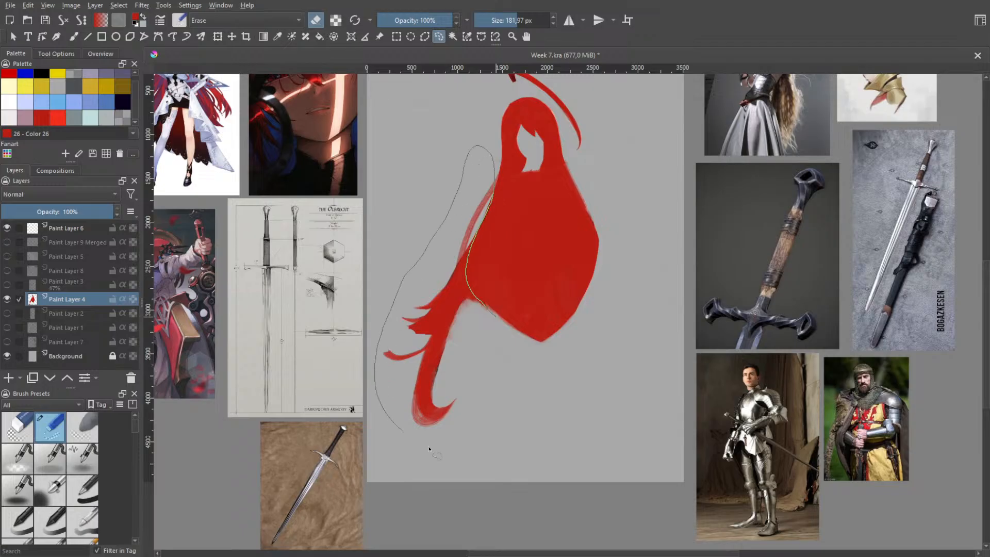
drag(429, 450, 496, 330)
key(ctrl+alt+j)
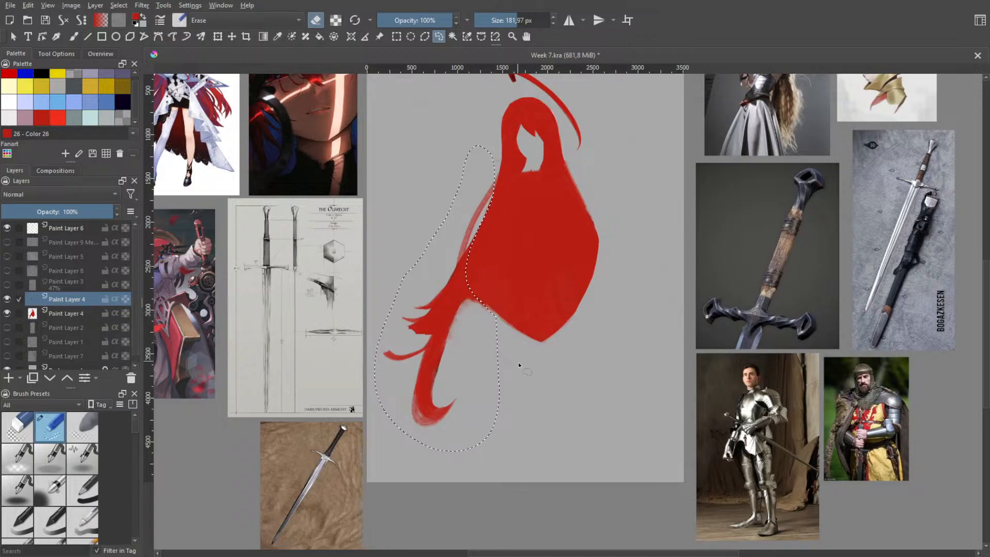
Hide the separated strands layer, make the main hair layer active and clear the selection
click(8, 299)
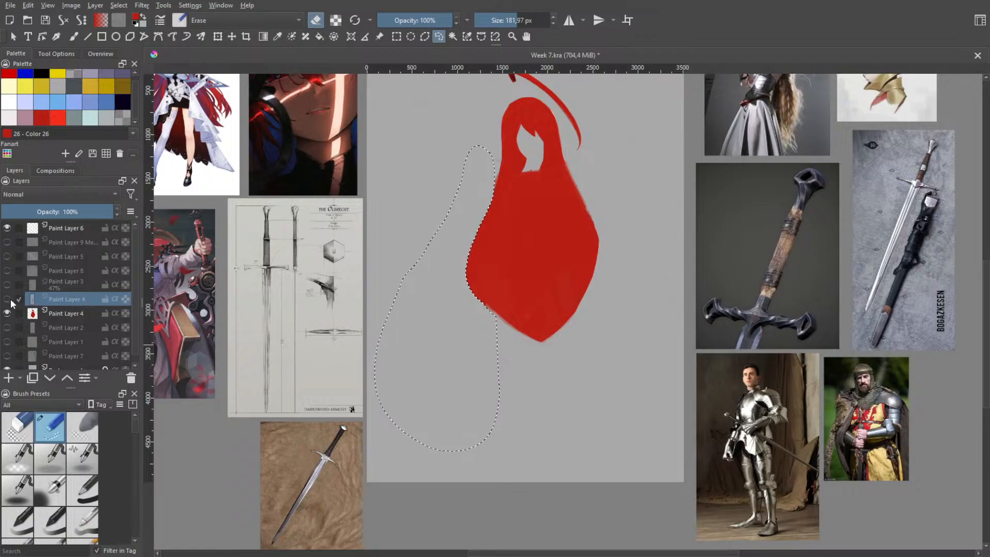
click(7, 300)
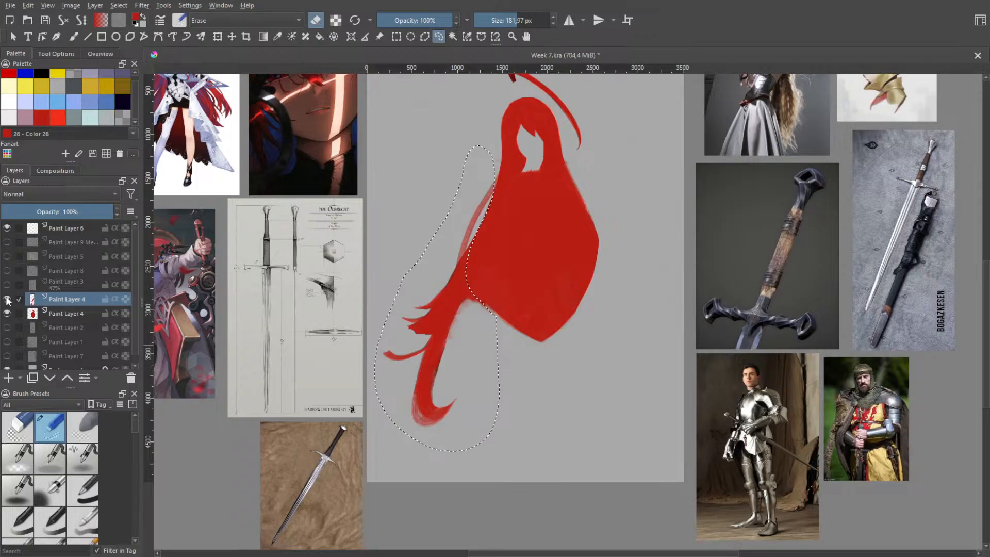
click(7, 299)
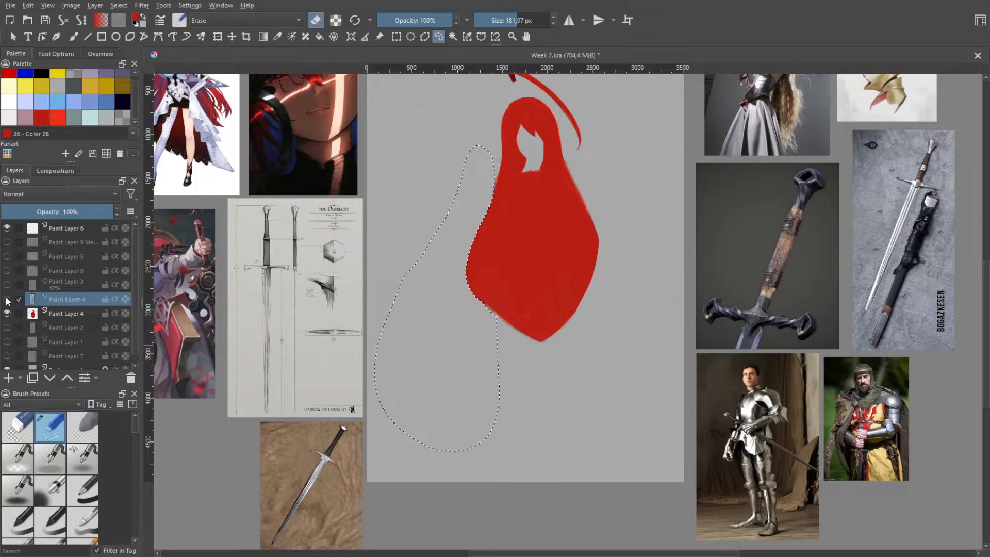
click(46, 314)
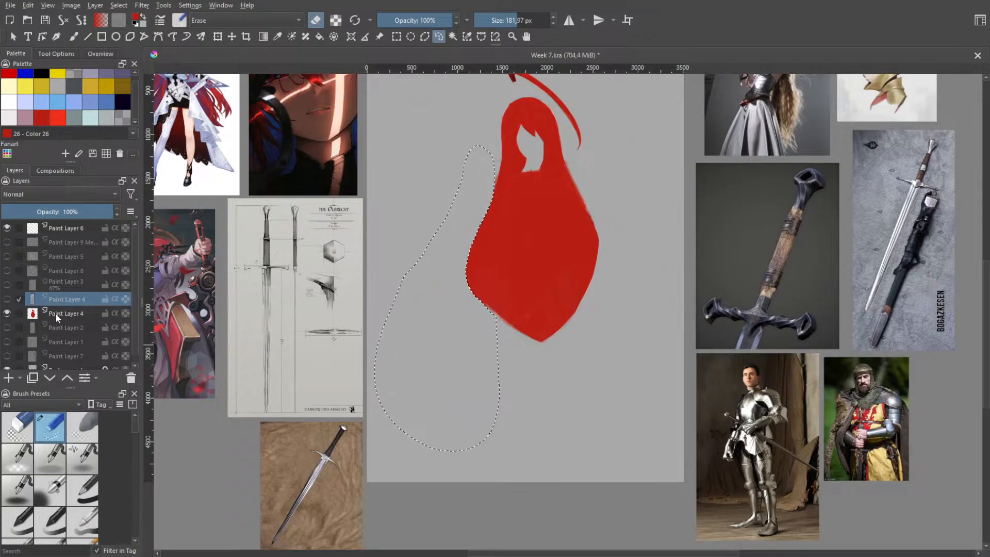
click(373, 365)
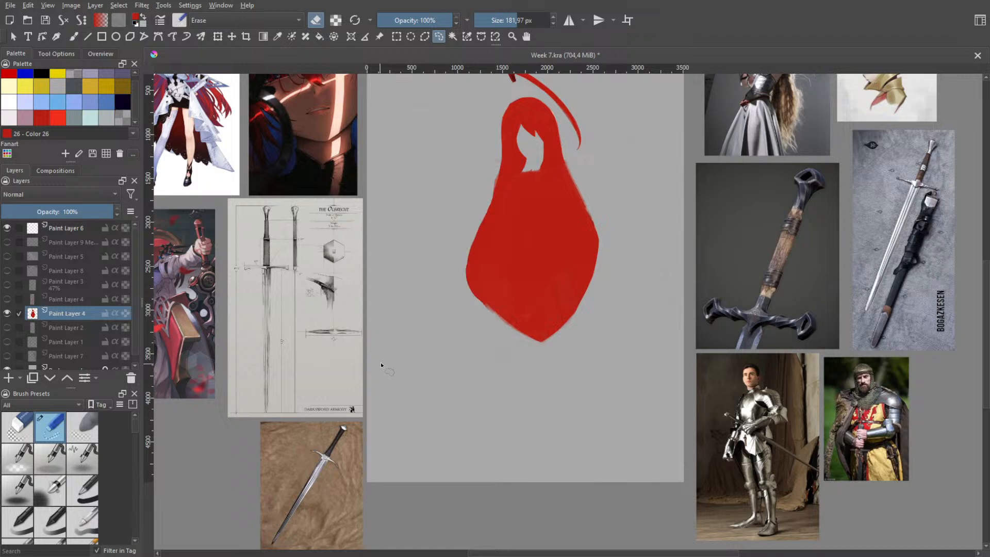
Choose the eraser brush and trim the hair's lower left edge into a straight diagonal down to the central point
key(b)
right_click(486, 317)
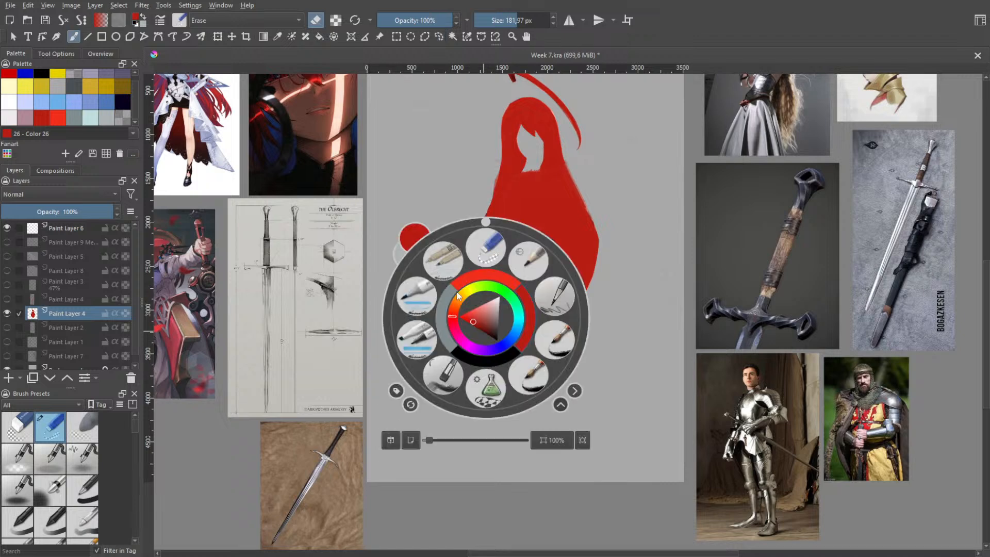
click(476, 253)
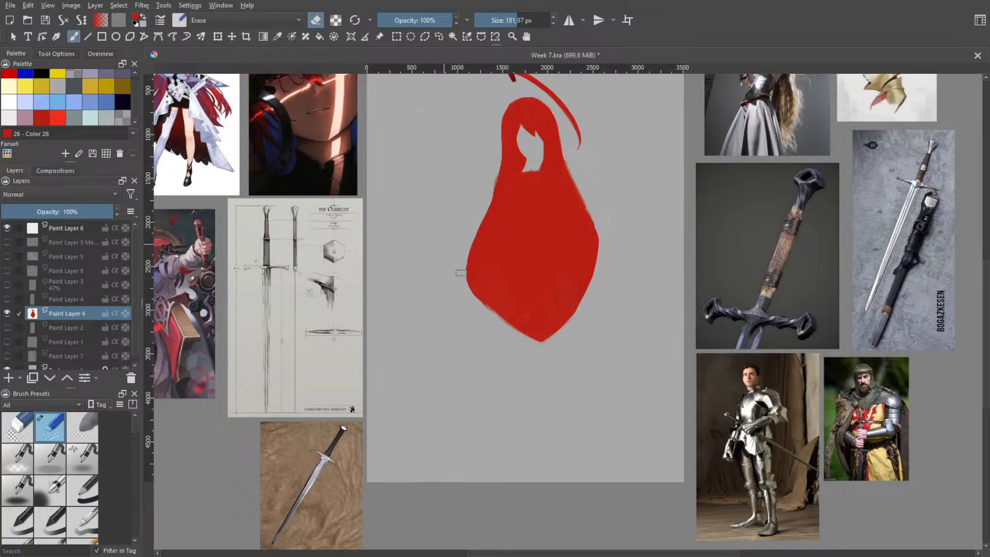
mouse_move(462, 274)
mouse_down()
mouse_move(516, 330)
mouse_move(470, 284)
mouse_move(445, 237)
mouse_move(477, 295)
mouse_move(518, 334)
mouse_up()
key(ctrl+z)
drag(467, 254, 511, 332)
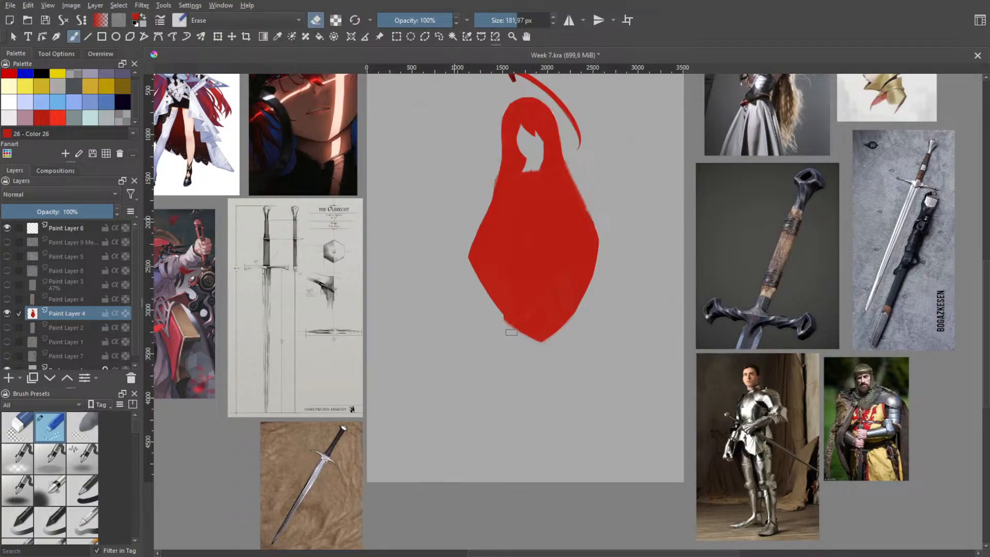
drag(470, 242, 534, 345)
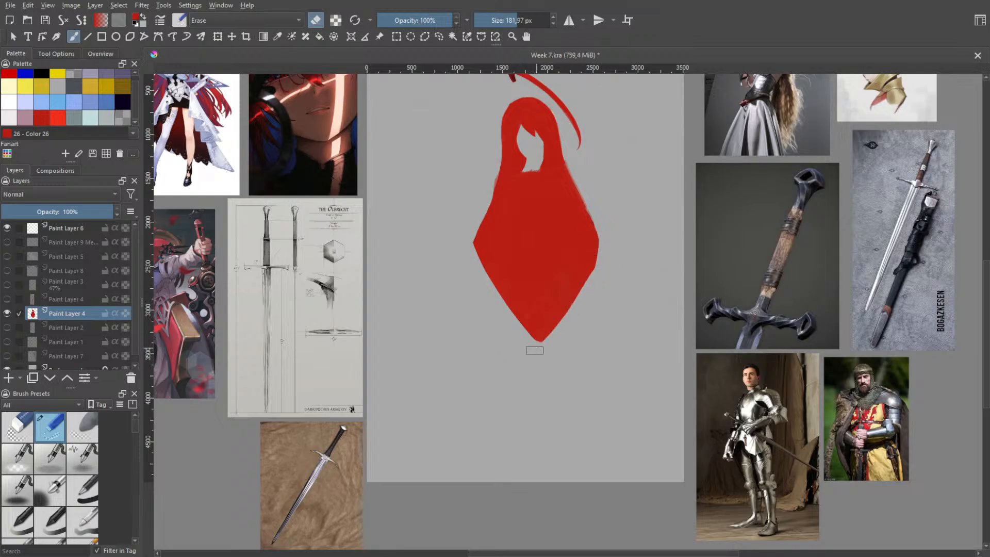
Trim the hair's lower right edge into a steeper slope that balances the left diagonal
drag(564, 323, 589, 251)
mouse_move(535, 354)
mouse_down()
mouse_move(603, 238)
mouse_move(600, 192)
mouse_up()
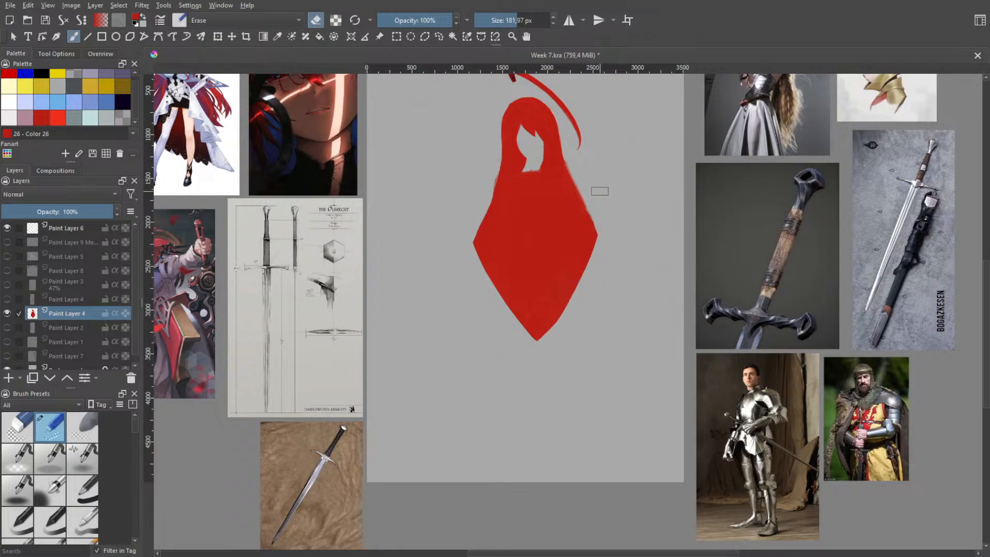
key(ctrl+z)
drag(556, 337, 613, 182)
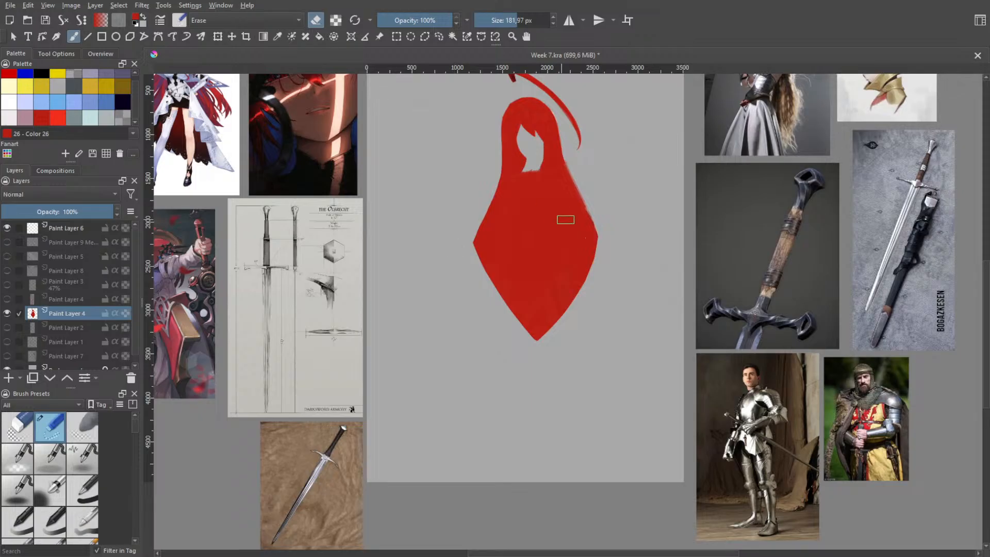
Lasso the curved strand floating above the head and cut it onto its own layer
key(h)
scroll(552, 324, down, 3)
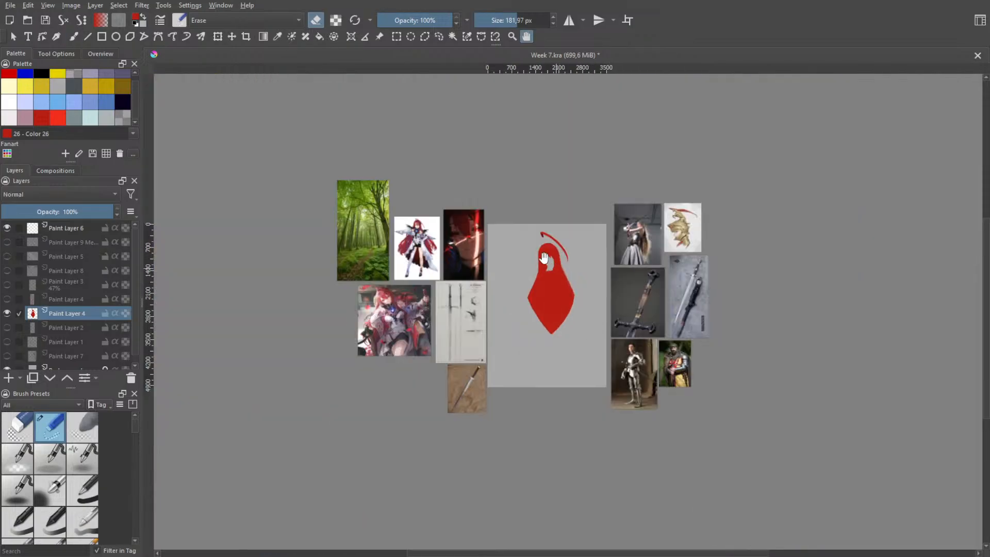
scroll(563, 306, up, 3)
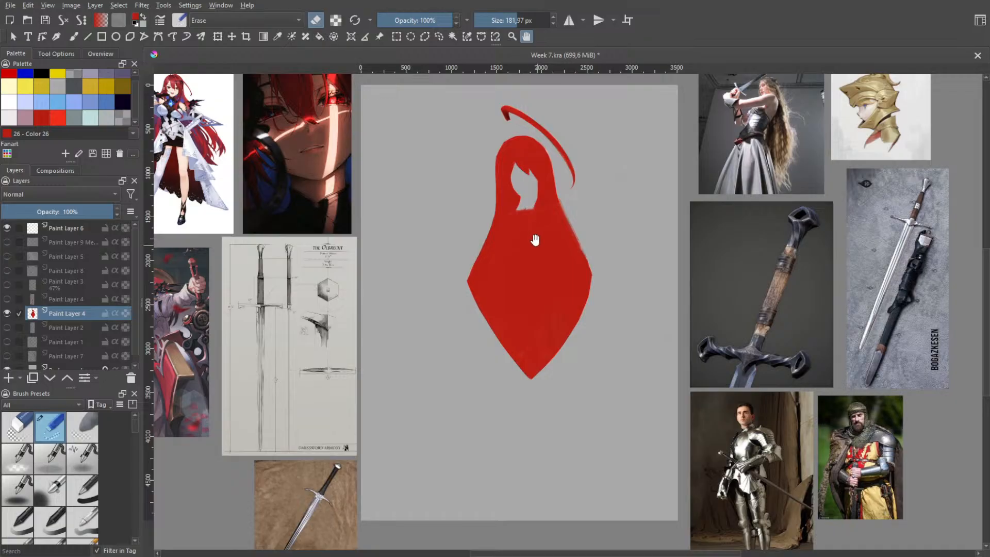
scroll(569, 225, up, 3)
scroll(385, 149, up, 1)
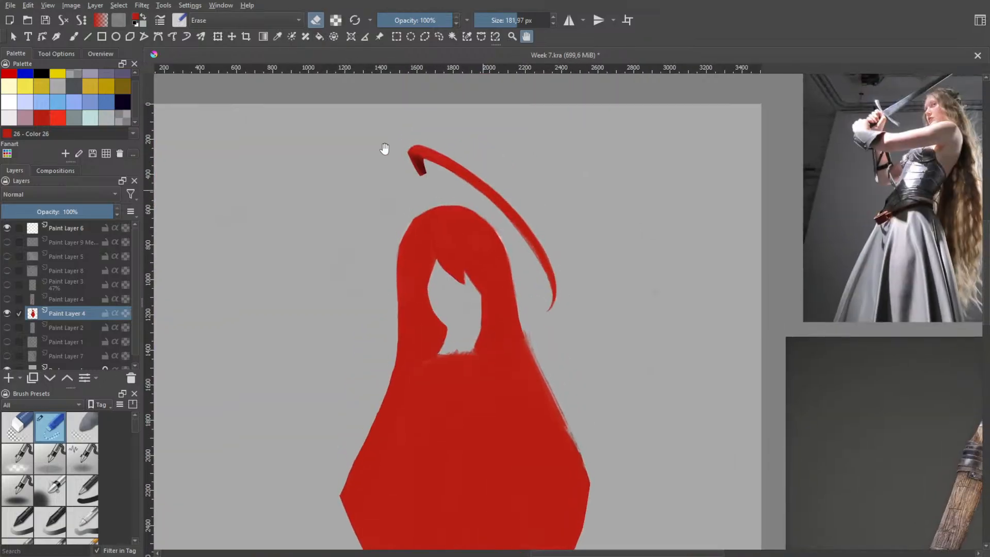
click(441, 35)
drag(578, 325, 569, 326)
key(ctrl+alt+j)
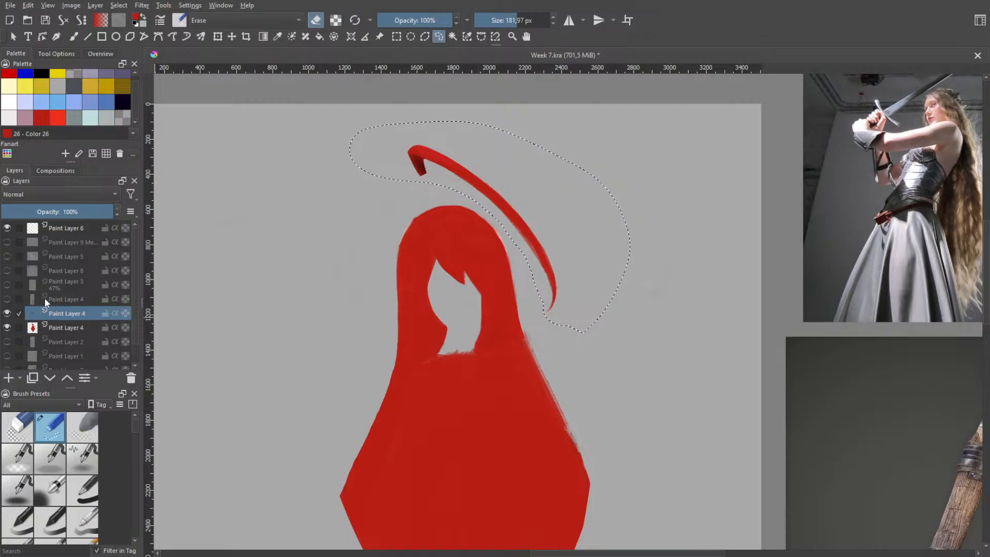
Show the hidden left strands layer and merge it with the curved top strand's layer
click(7, 299)
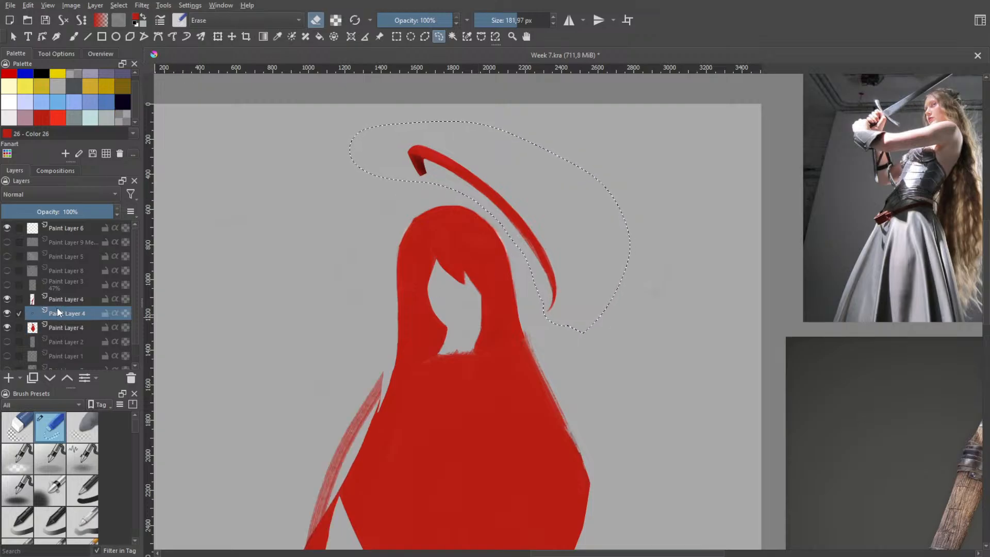
ctrl+click(63, 298)
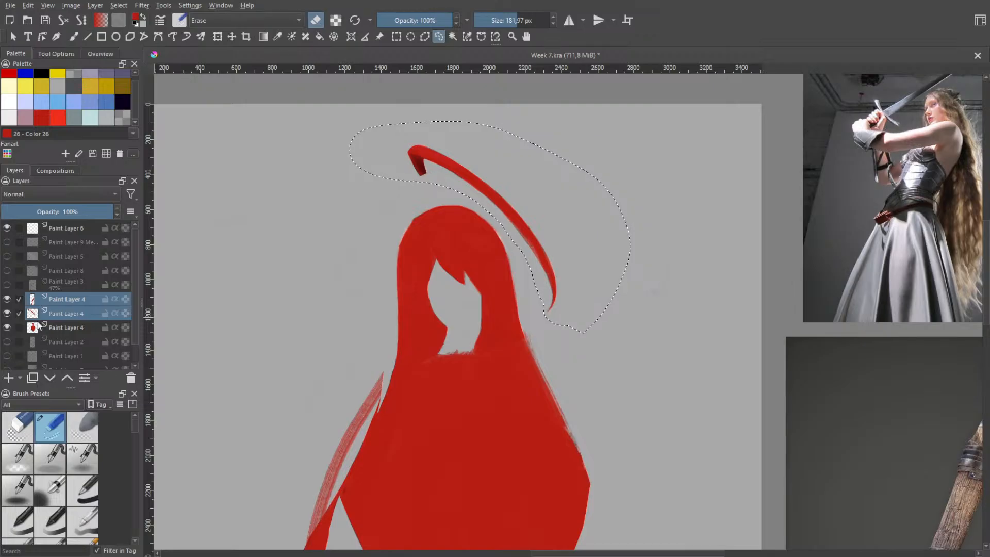
ctrl+click(71, 312)
click(72, 310)
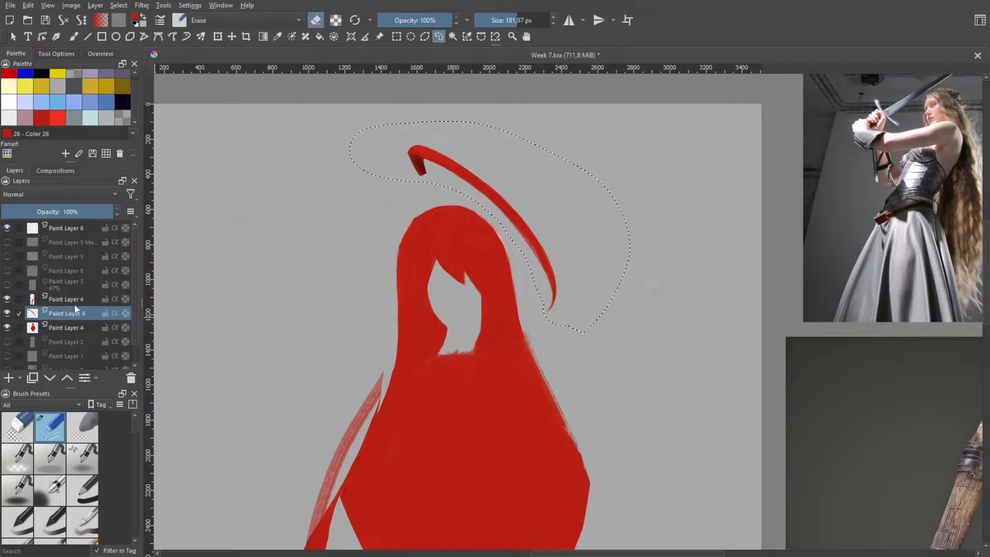
shift+click(74, 308)
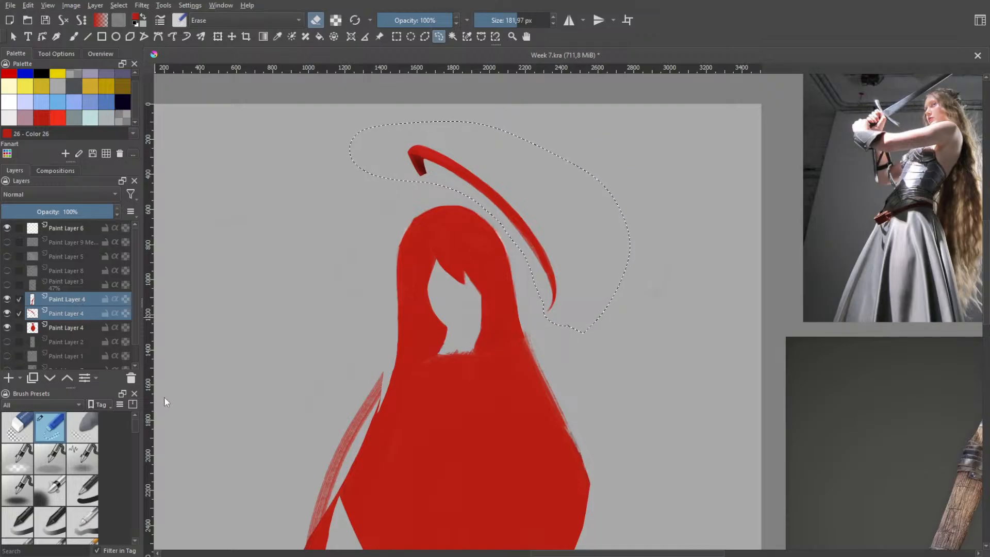
key(ctrl+e)
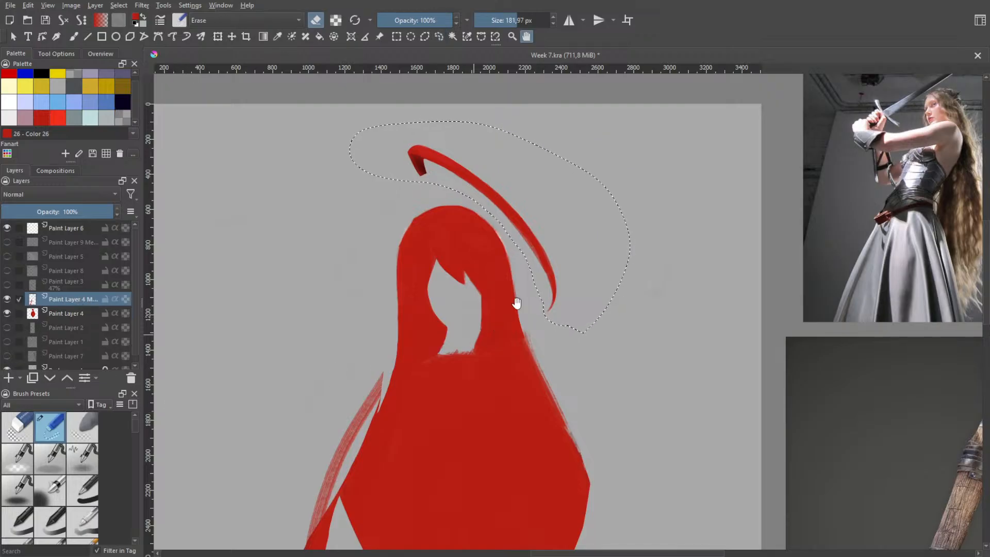
Move the selected curved strand down until its base meets the crown of the head
scroll(516, 299, down, 3)
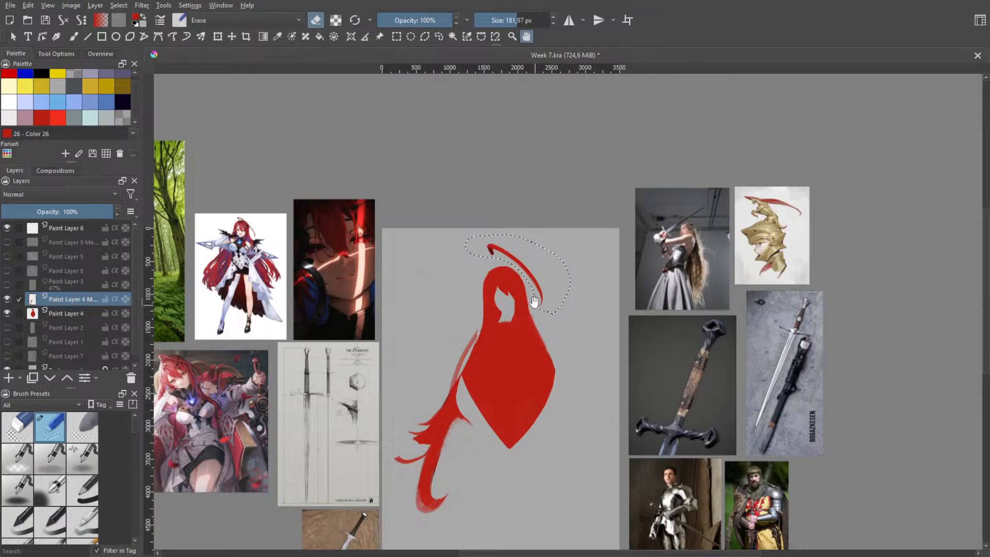
scroll(545, 294, up, 1)
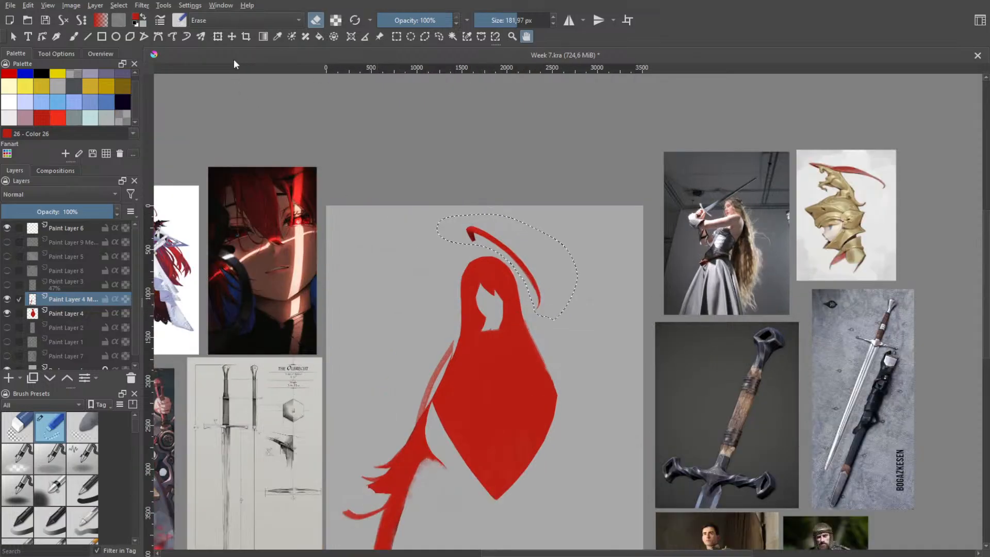
click(217, 36)
drag(518, 247, 530, 265)
click(526, 36)
Replace the lasso selection with a contiguous colour selection that follows the outlines of the strands on the merged layer
scroll(498, 256, up, 2)
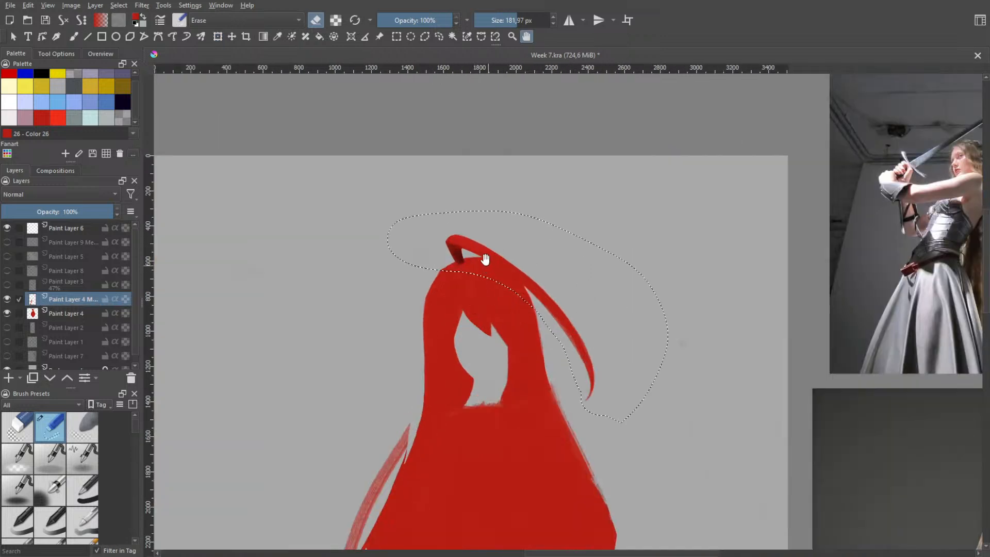
scroll(483, 259, up, 2)
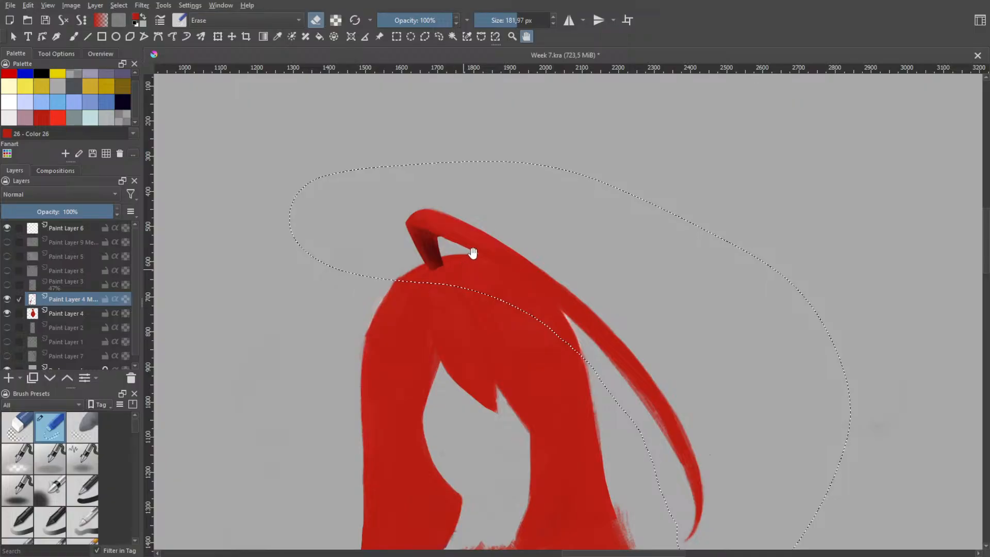
scroll(481, 245, up, 1)
drag(544, 261, 527, 296)
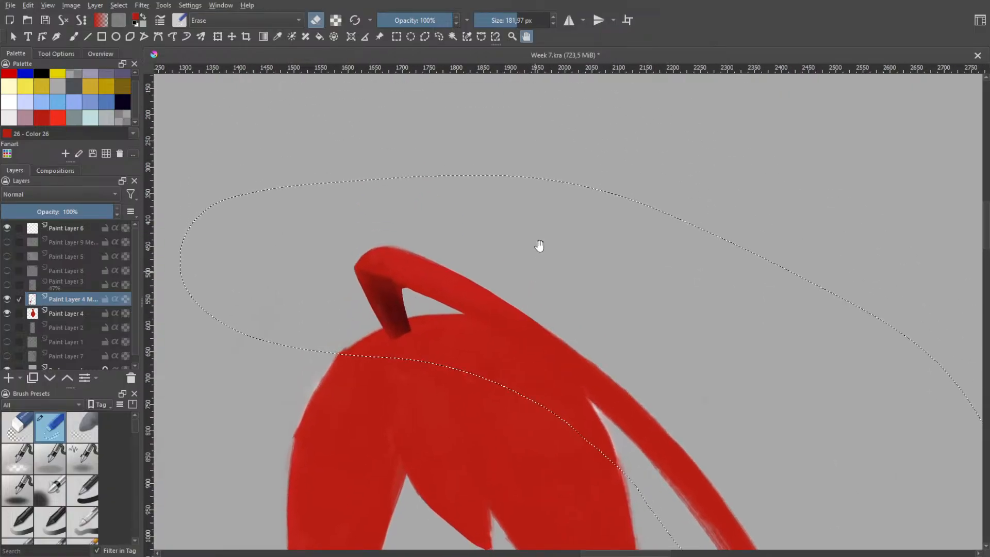
scroll(540, 245, down, 1)
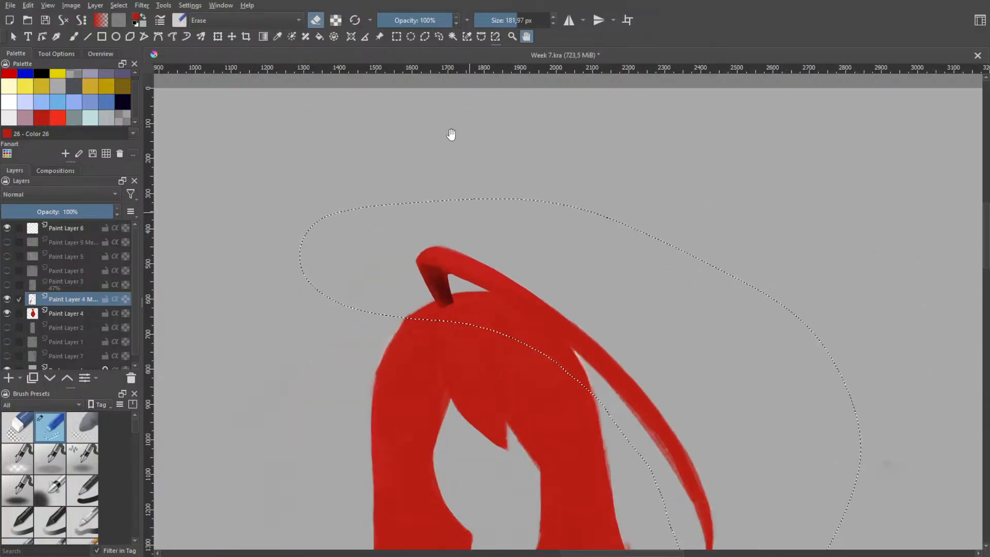
click(453, 36)
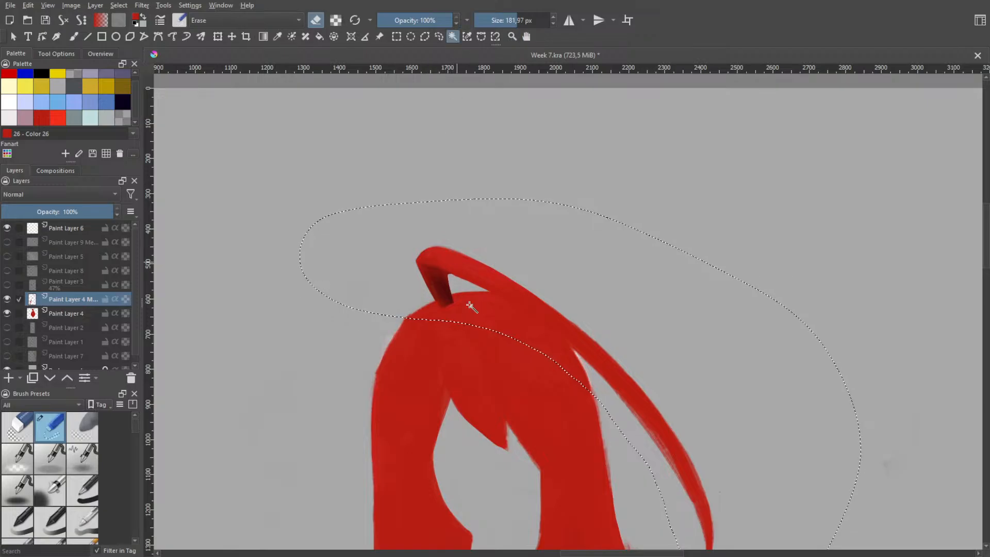
click(476, 312)
click(446, 290)
click(465, 266)
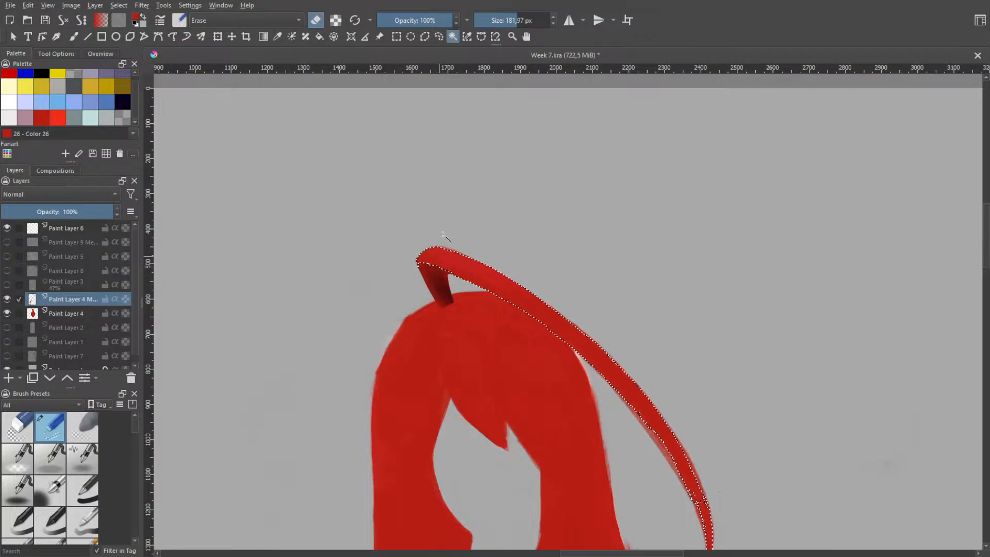
click(451, 300)
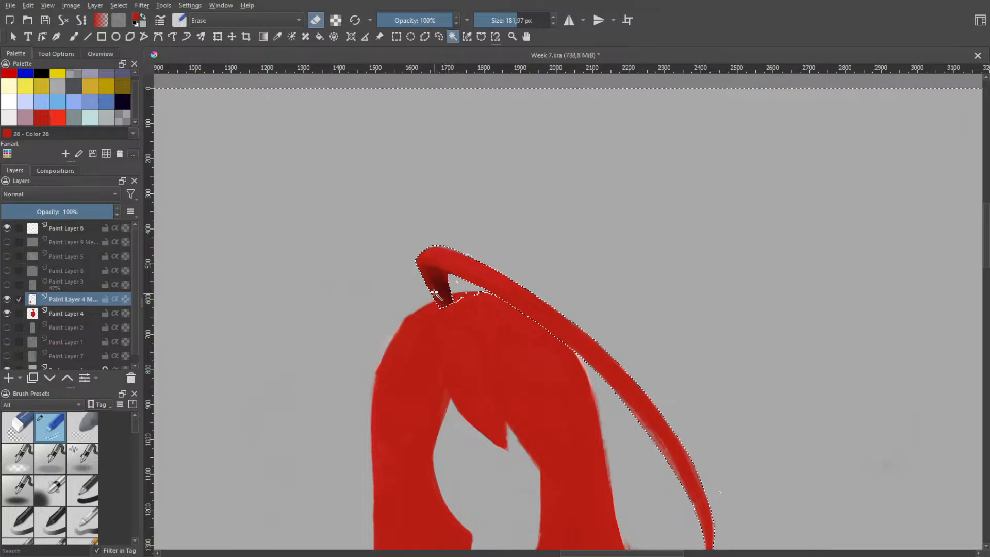
Choose a textured paint brush with erase mode off and cover the dark base of the top strand in solid red
key(h)
scroll(500, 241, down, 1)
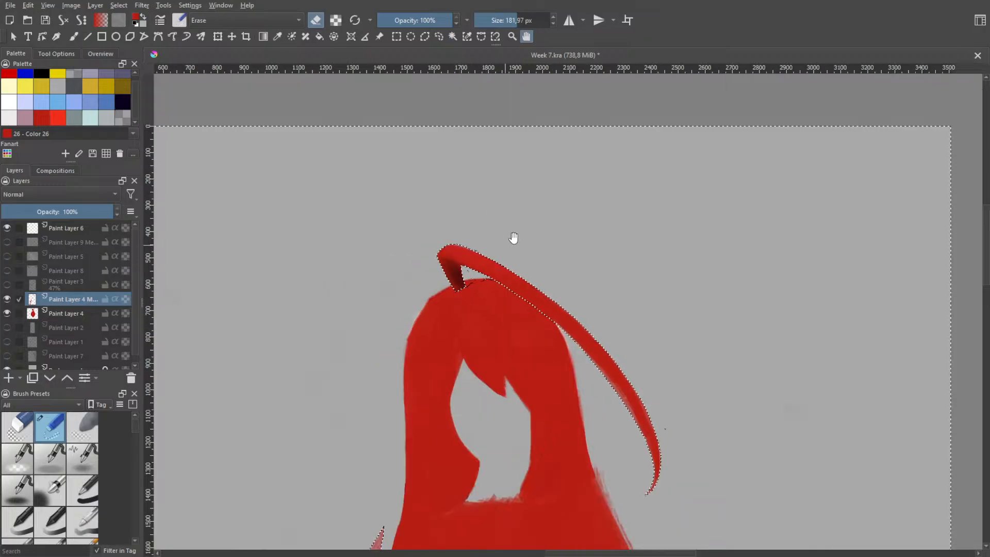
scroll(514, 238, down, 1)
drag(481, 280, 491, 181)
drag(477, 229, 482, 188)
mouse_move(445, 359)
mouse_down()
mouse_move(480, 195)
mouse_move(449, 274)
mouse_move(437, 347)
mouse_up()
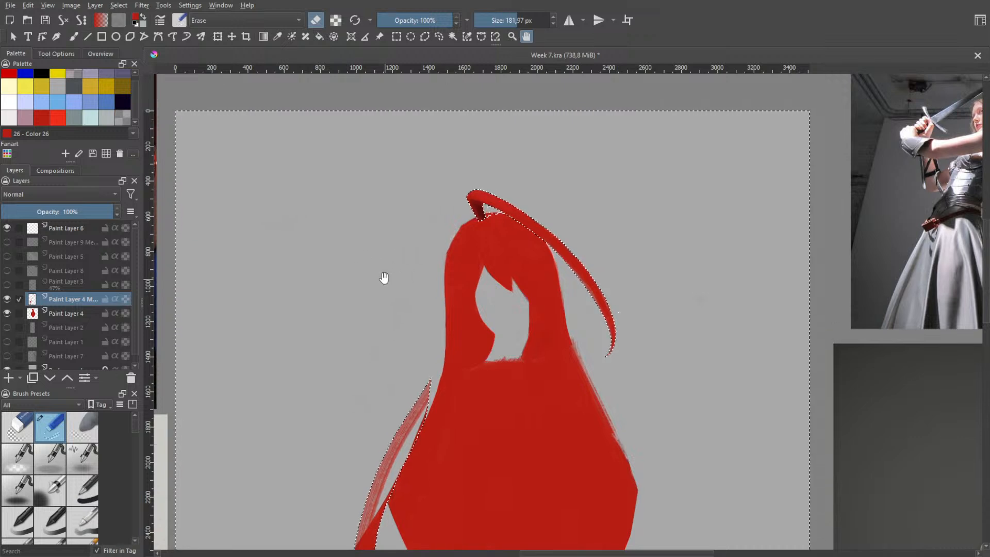
key(b)
right_click(397, 288)
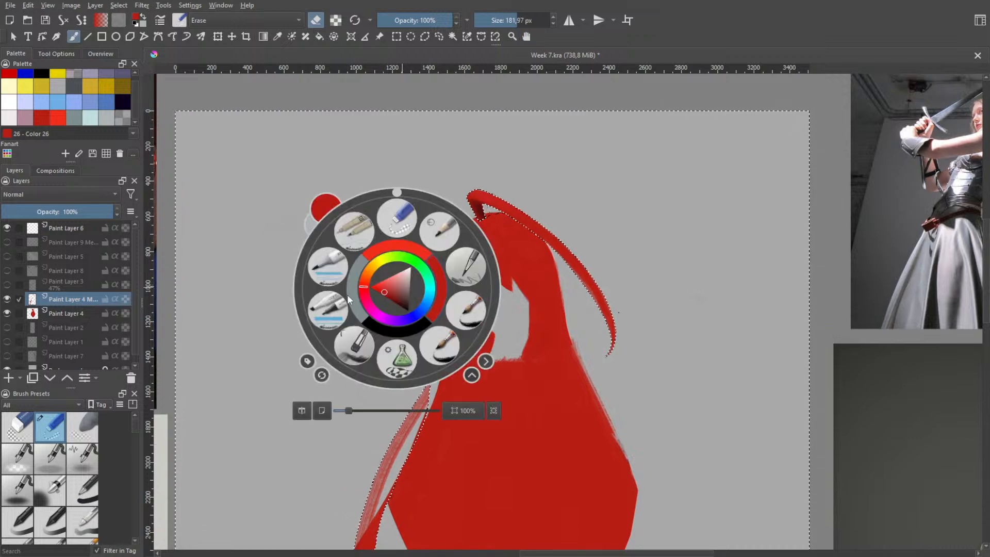
click(347, 301)
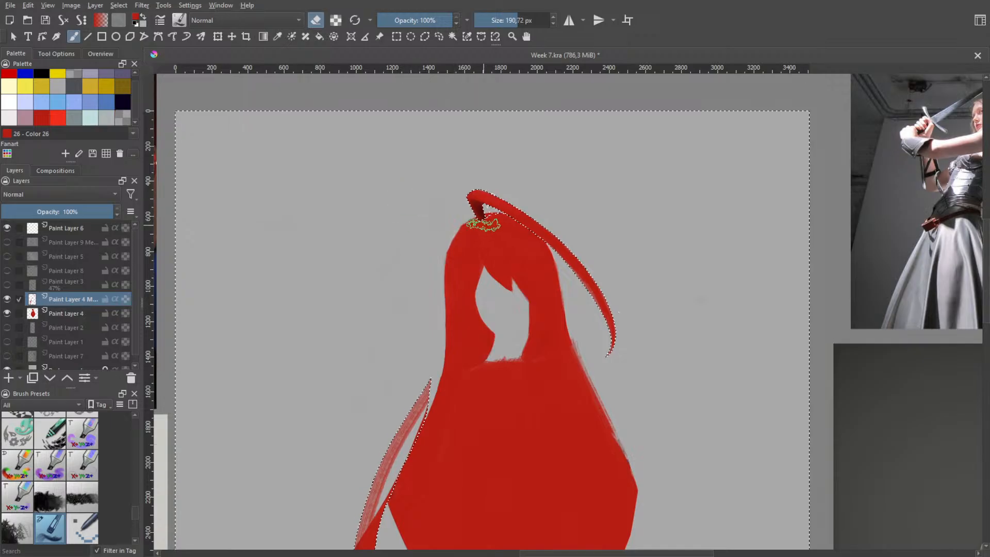
key(h)
scroll(475, 188, up, 4)
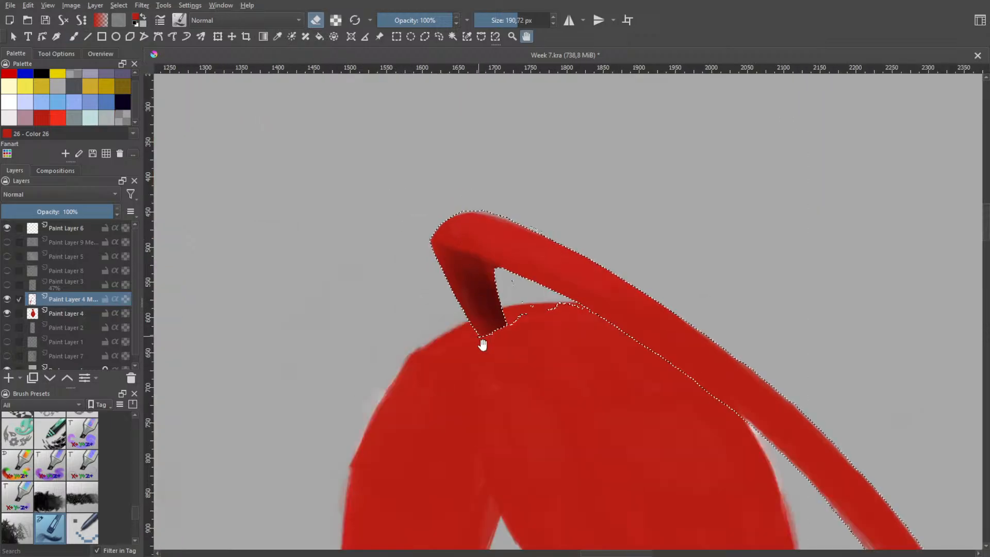
key(b)
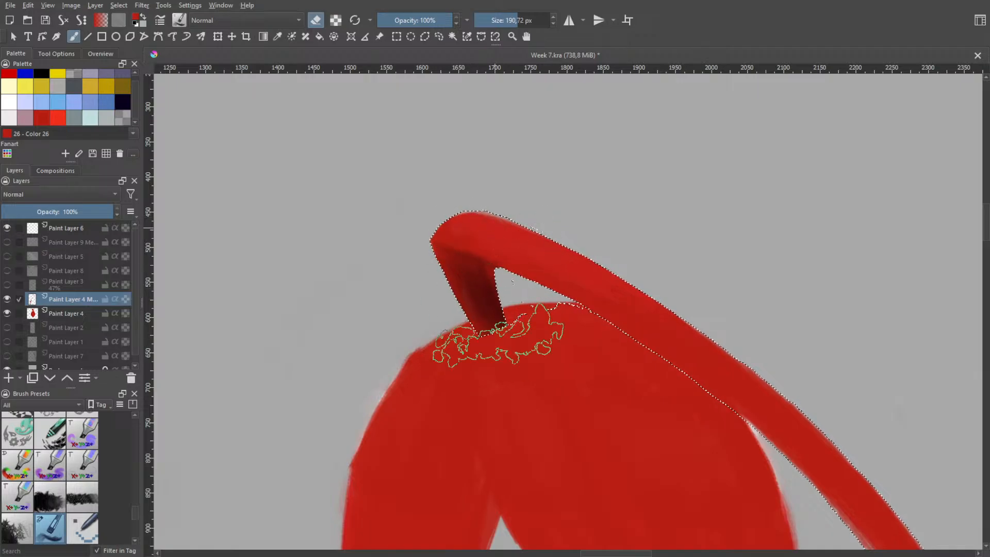
key(e)
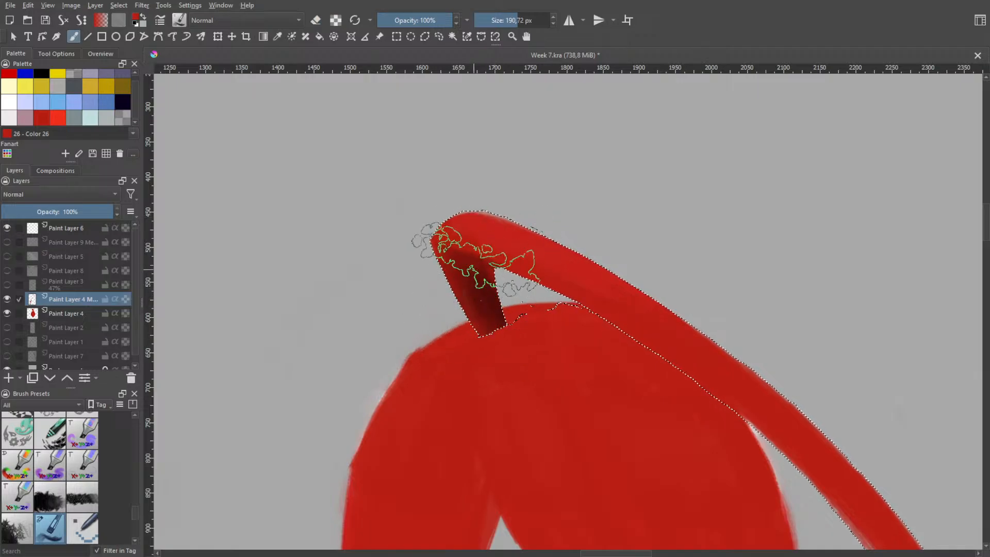
drag(481, 259, 492, 339)
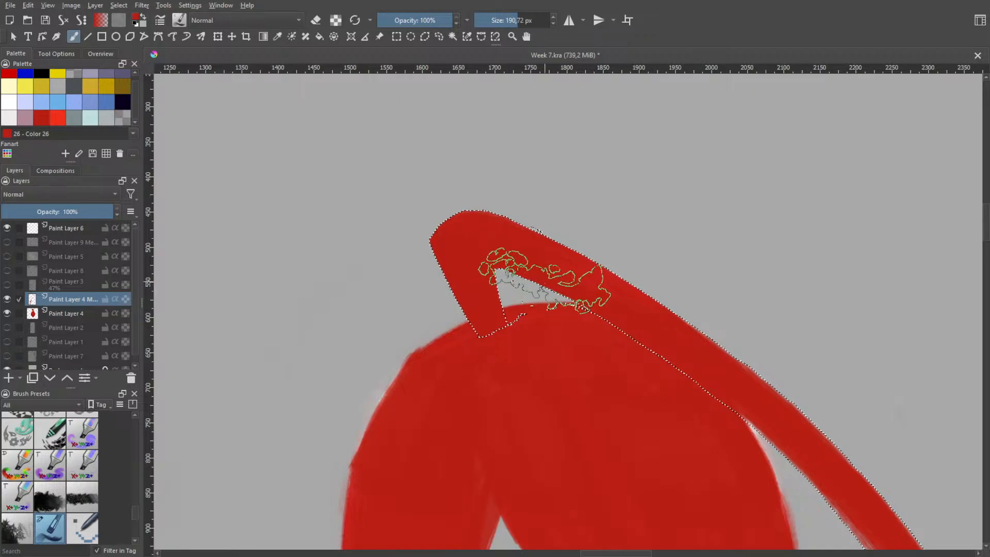
Paint the streaky tapering tail of the top strand in even solid red inside the selection
key(h)
scroll(536, 247, down, 3)
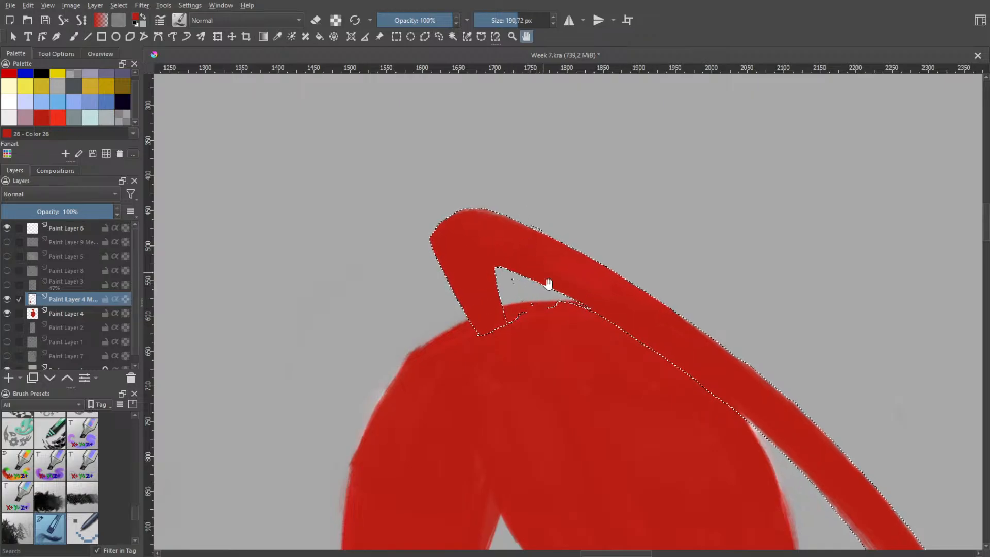
scroll(619, 322, down, 1)
drag(707, 387, 484, 239)
scroll(485, 253, up, 1)
key(b)
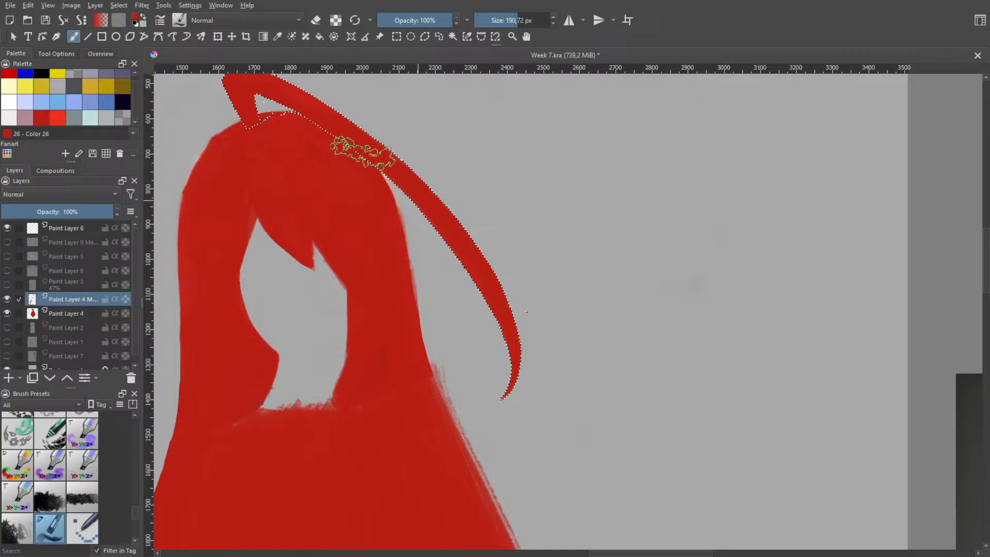
scroll(471, 291, down, 2)
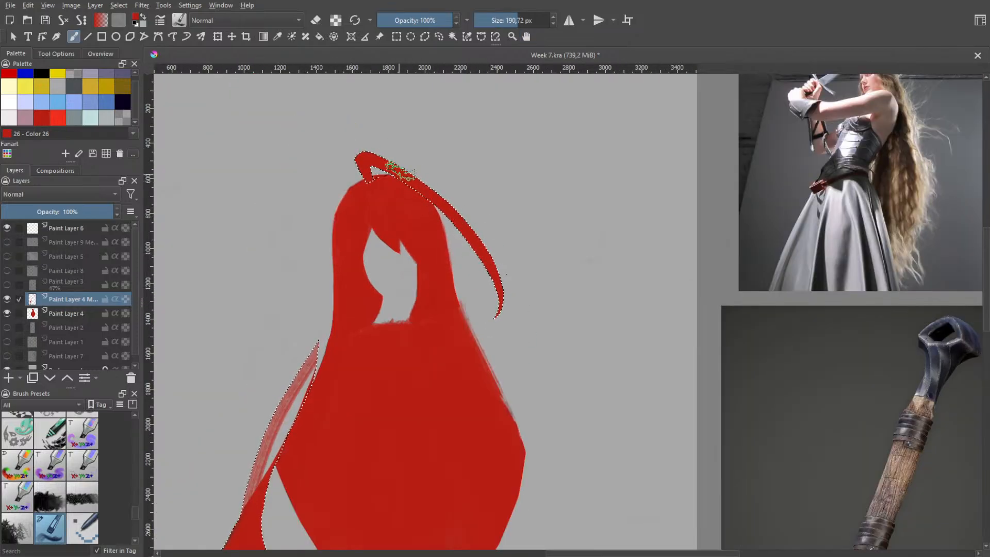
scroll(456, 316, up, 3)
scroll(552, 347, down, 2)
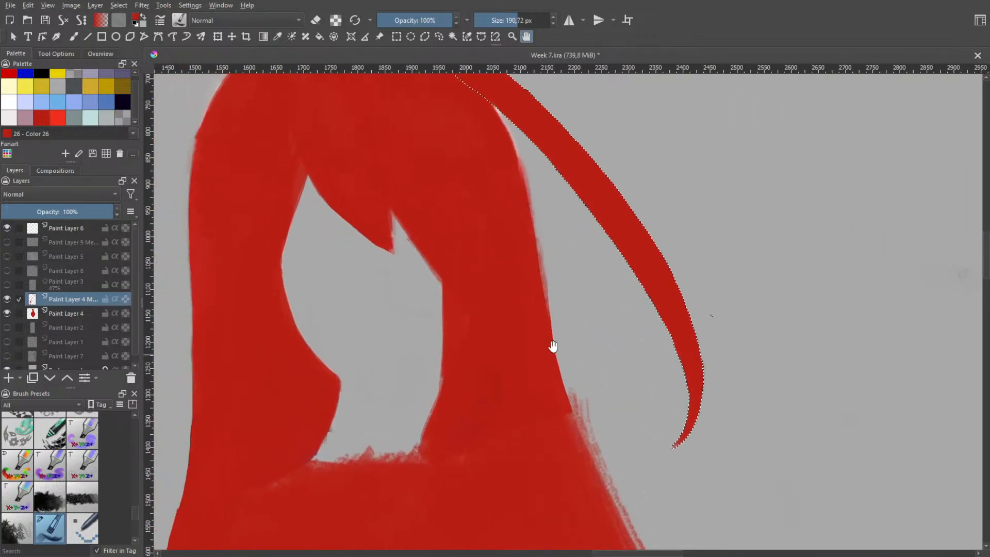
Clear the selection around the strands and restore it
scroll(568, 314, down, 2)
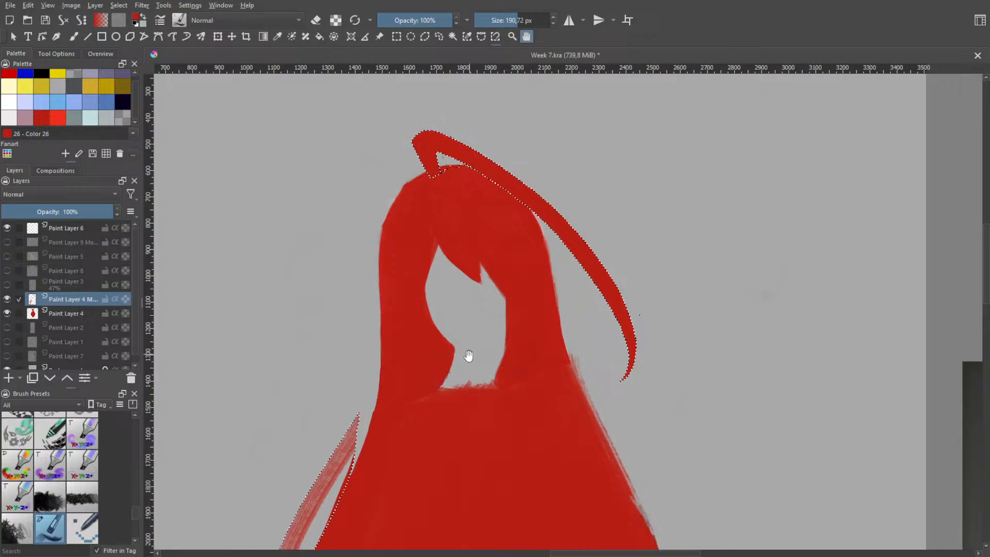
scroll(471, 352, down, 3)
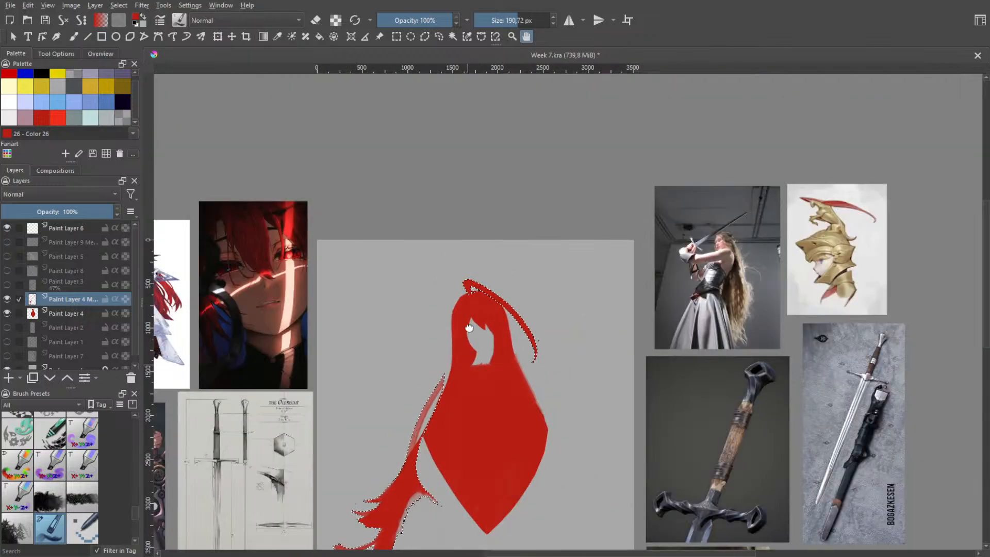
scroll(475, 338, up, 3)
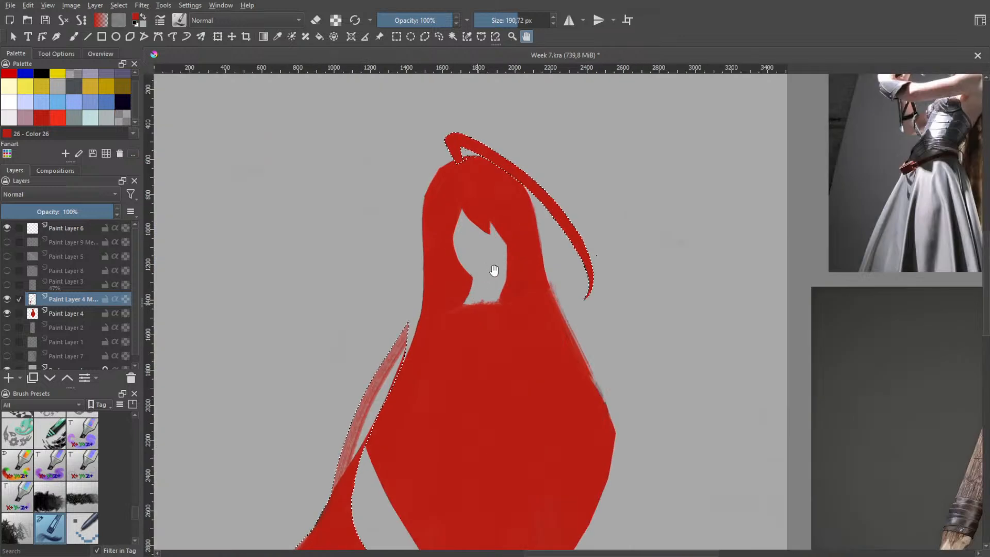
scroll(495, 270, up, 2)
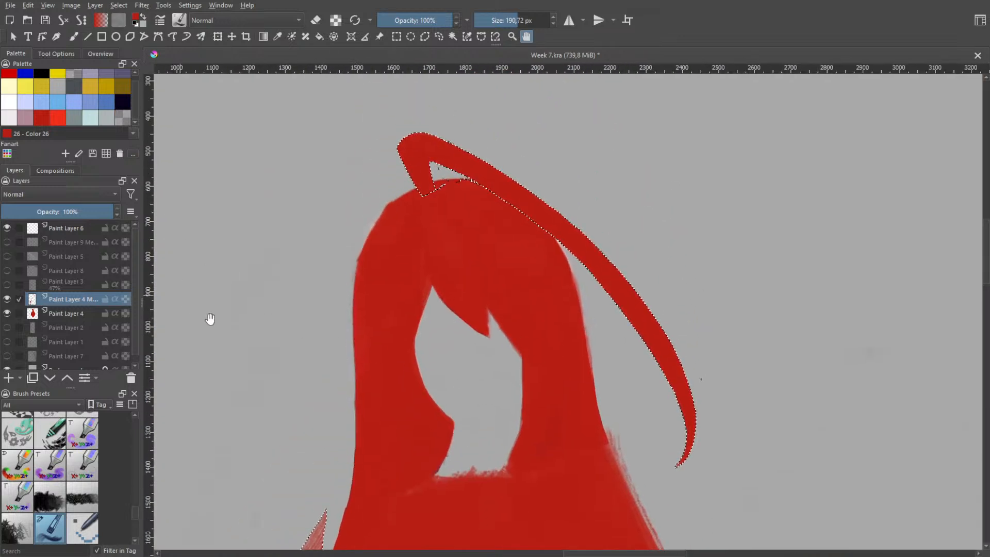
key(ctrl+shift+a)
key(ctrl+shift+d)
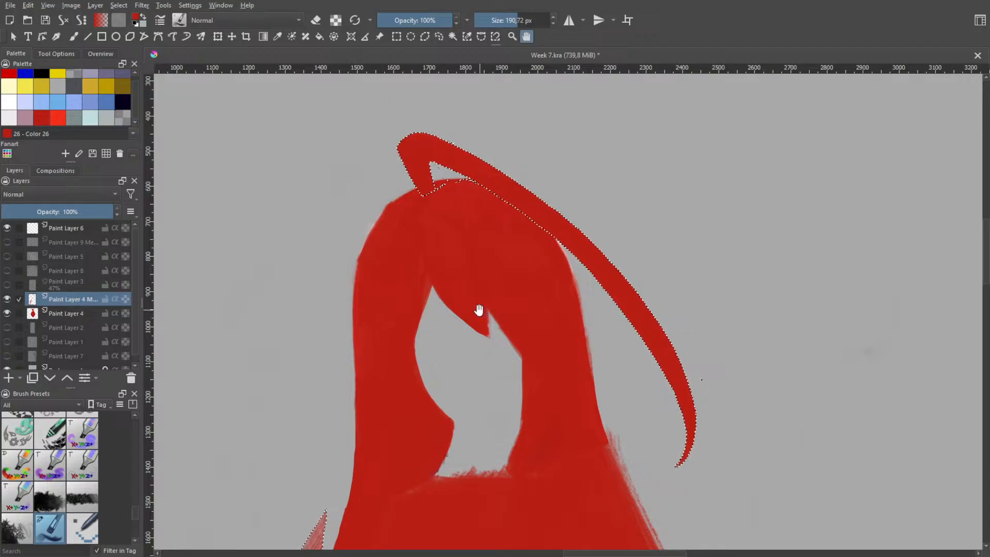
Clear the existing selection, lasso around the curved top strand and adjust its position slightly with the Transform tool
key(ctrl+shift+a)
key(h)
scroll(560, 185, down, 2)
mouse_move(510, 159)
mouse_down()
mouse_move(551, 185)
mouse_move(586, 238)
mouse_up()
key(b)
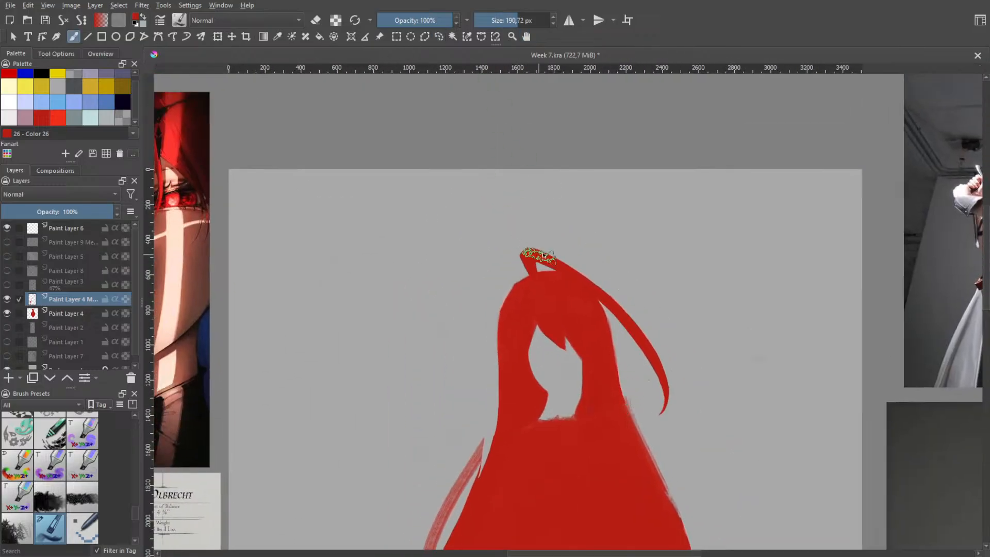
key(l)
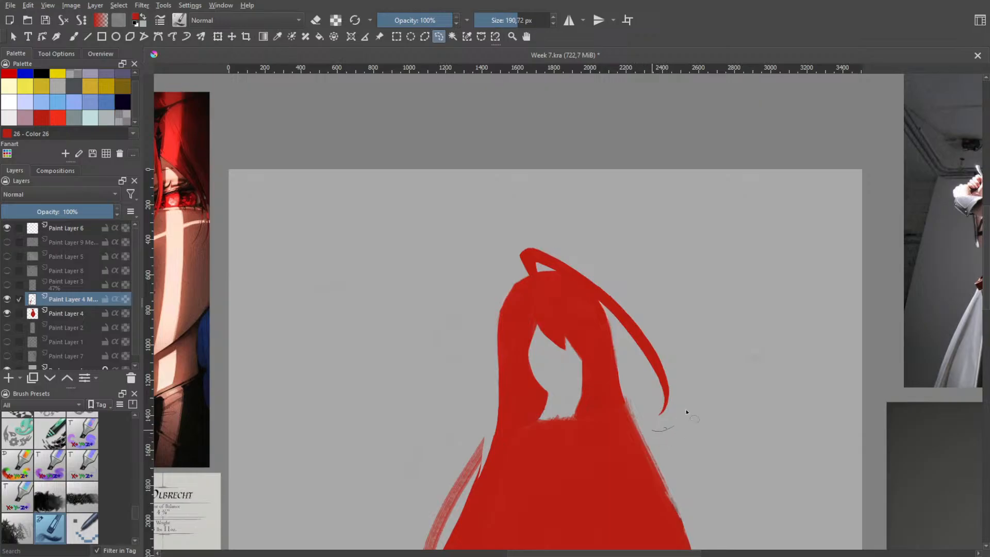
drag(665, 428, 648, 438)
click(218, 37)
mouse_move(590, 280)
mouse_down()
mouse_move(590, 266)
mouse_move(591, 283)
mouse_up()
Cut the lassoed top strand from the merged strand layer onto its own layer and hide that new layer
key(h)
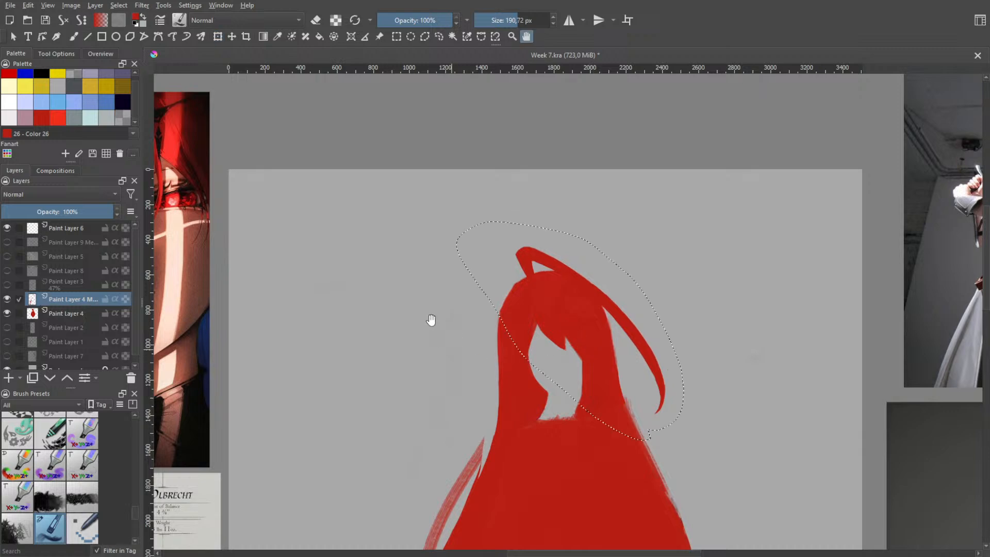
scroll(431, 321, down, 2)
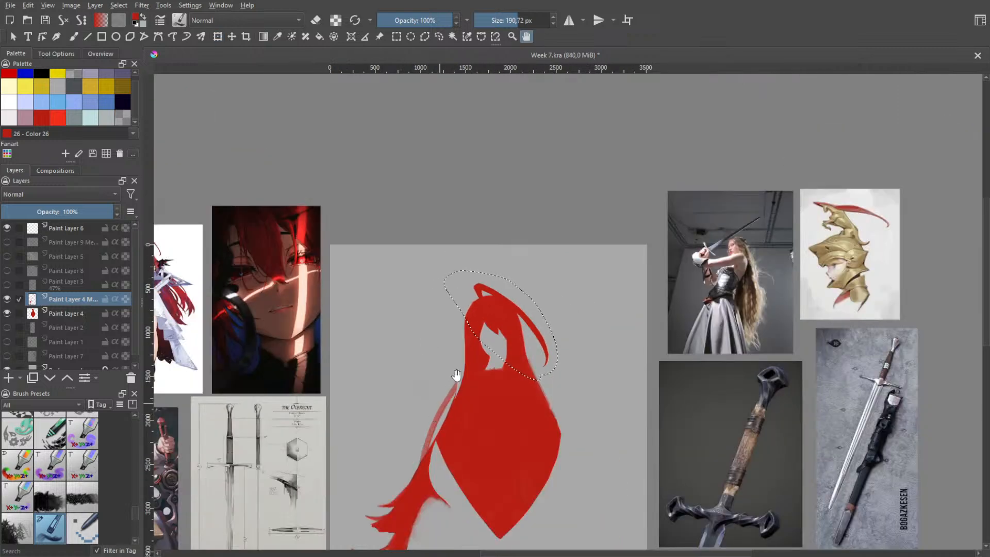
scroll(441, 375, down, 2)
scroll(460, 386, up, 1)
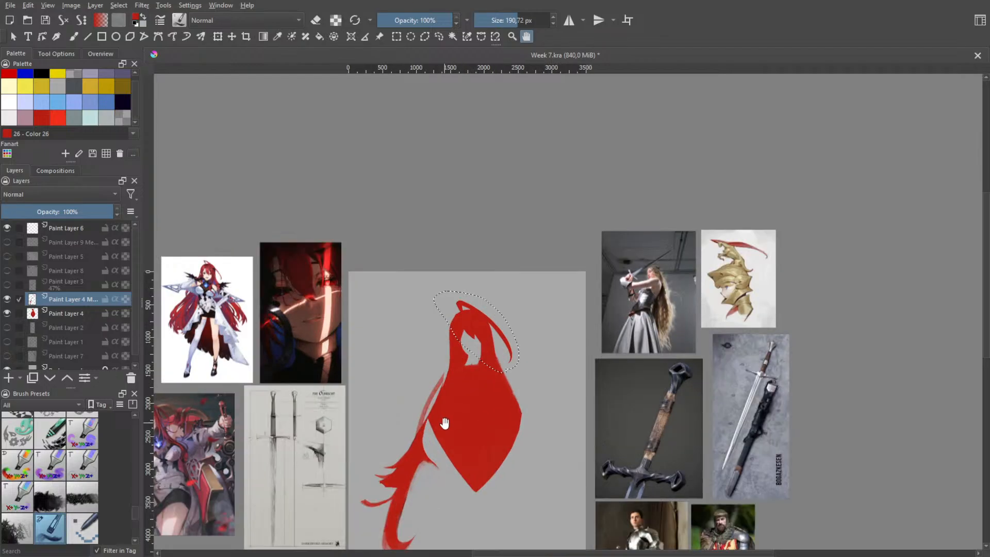
scroll(457, 416, up, 2)
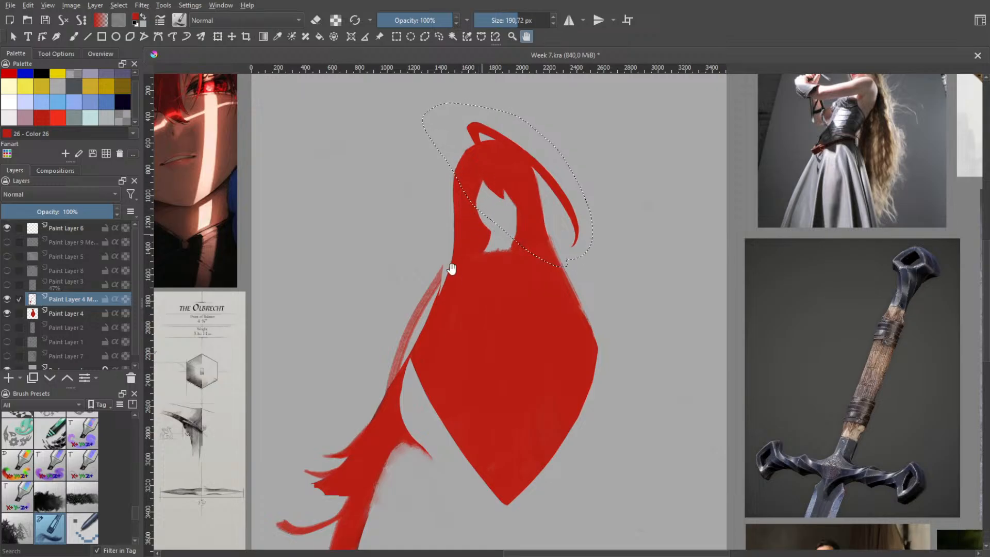
scroll(453, 269, up, 2)
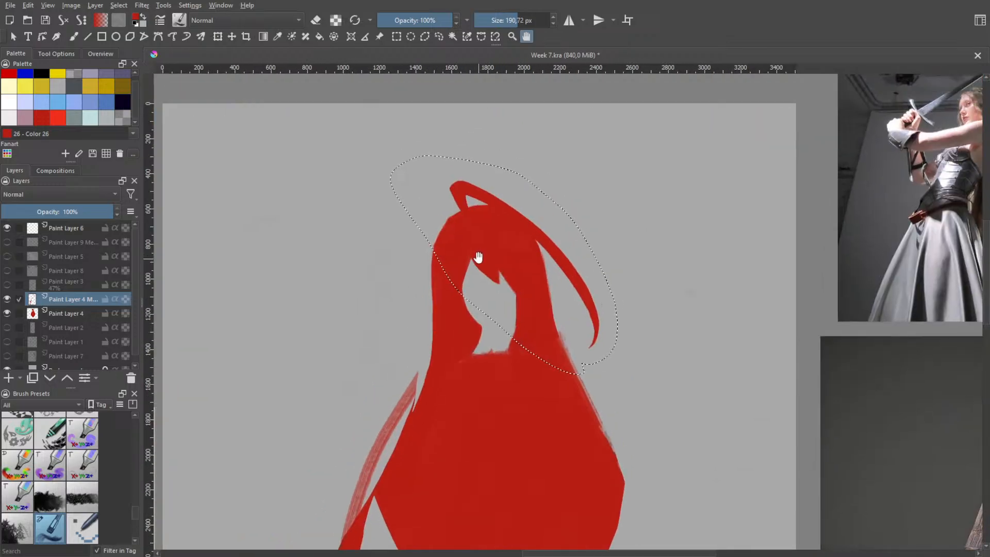
click(439, 37)
key(ctrl+alt+j)
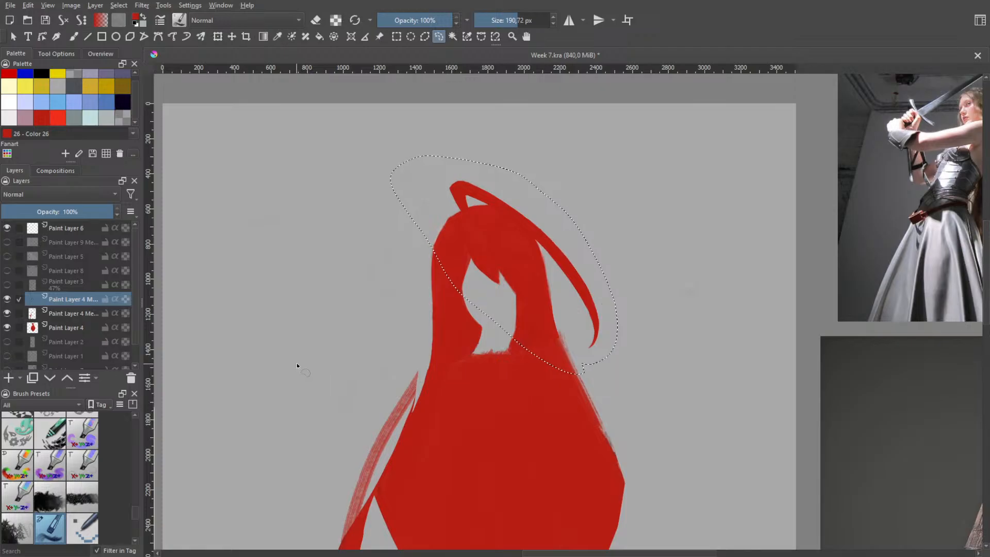
click(32, 328)
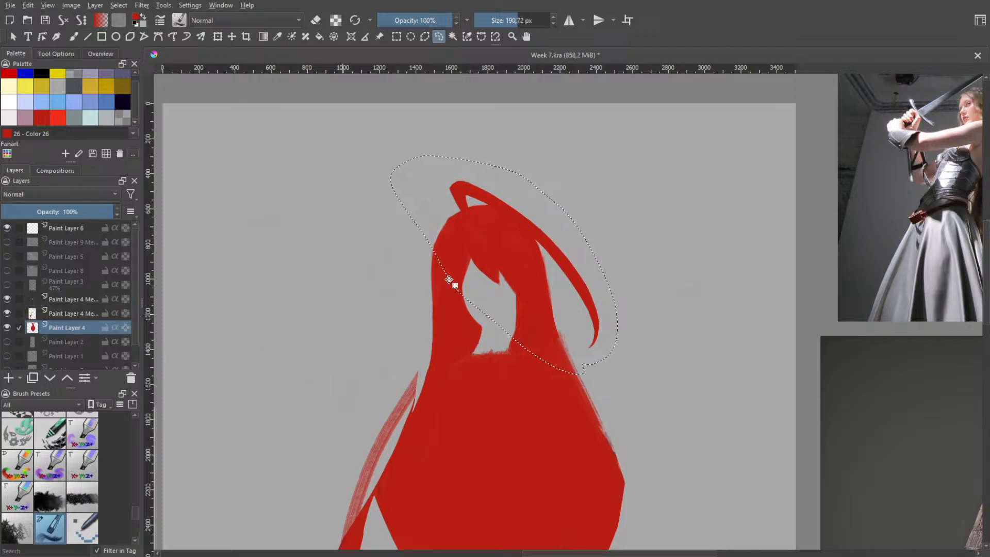
click(64, 298)
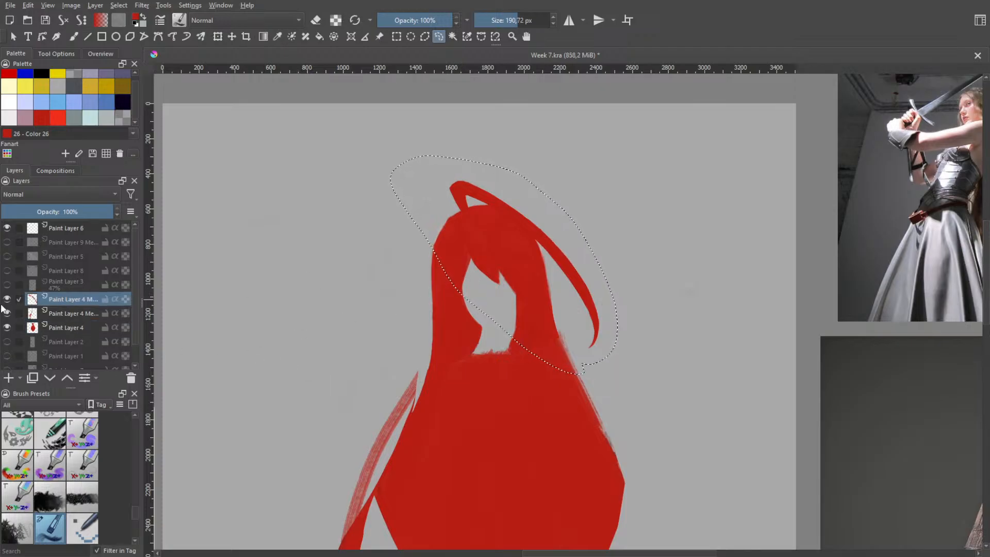
click(8, 299)
Lasso the fringe and upper face area on Paint Layer 4, cut it onto a new layer and hide that layer
click(64, 328)
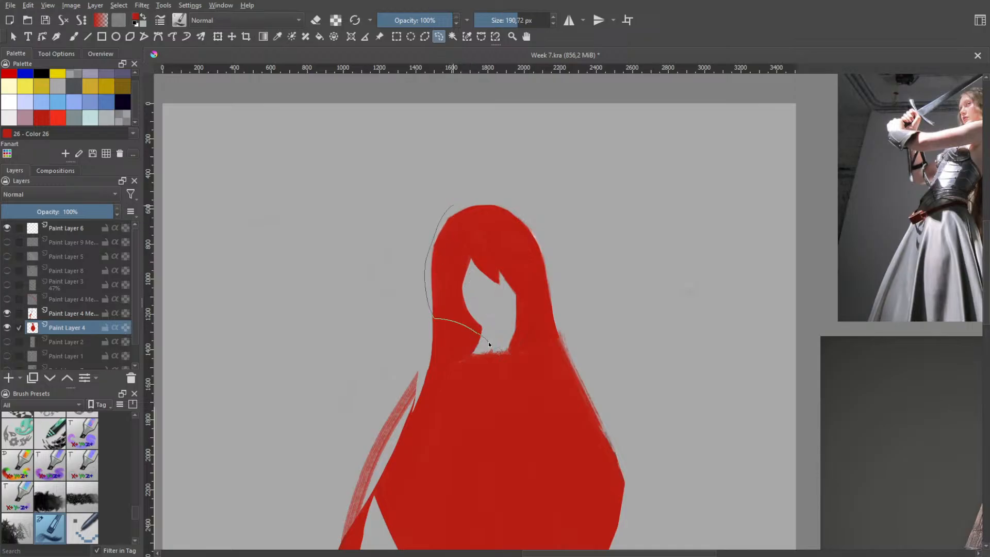
drag(489, 343, 489, 343)
key(ctrl+z)
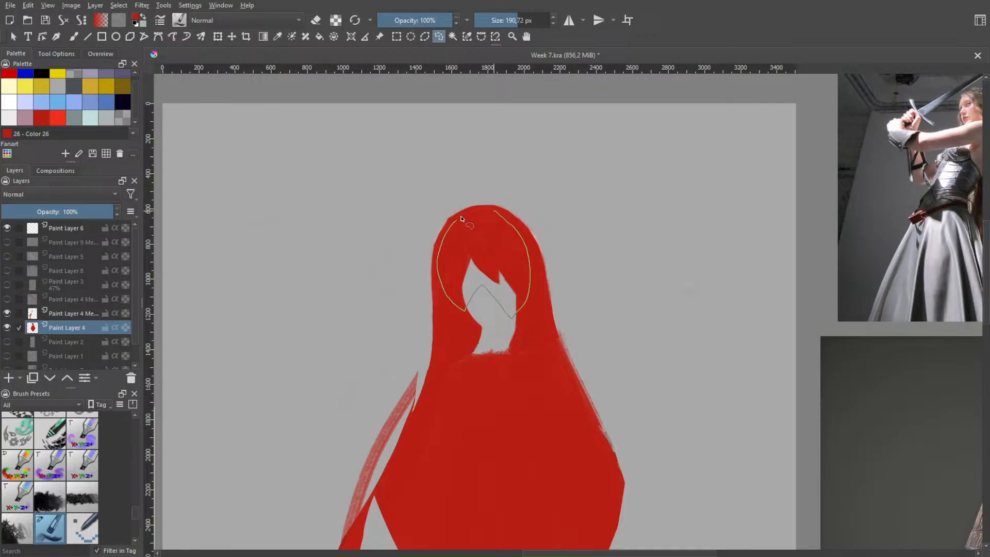
drag(490, 207, 492, 208)
key(ctrl+shift+a)
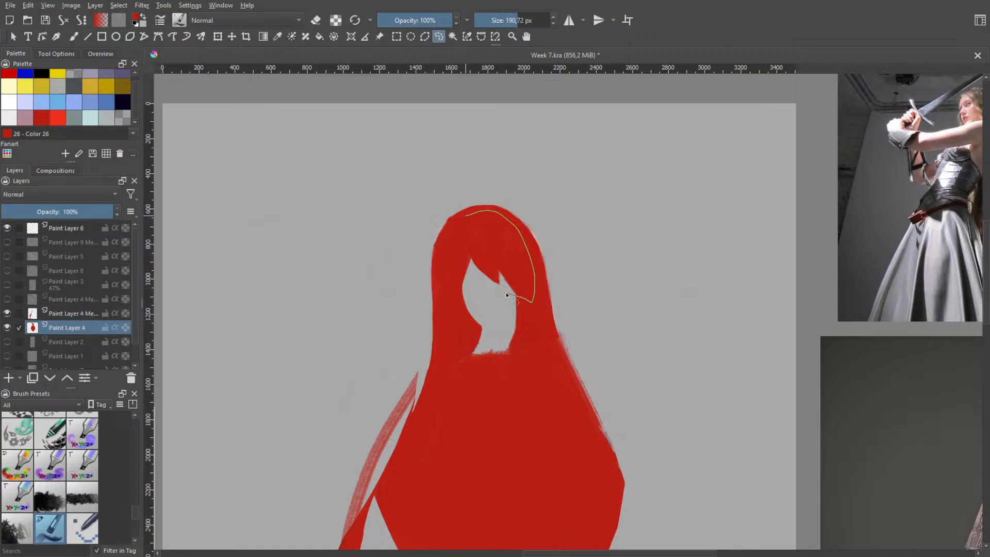
mouse_move(506, 296)
mouse_down()
mouse_move(488, 211)
mouse_move(535, 271)
mouse_move(516, 316)
mouse_move(467, 294)
mouse_move(454, 320)
mouse_move(440, 265)
mouse_move(471, 212)
mouse_up()
key(ctrl+alt+j)
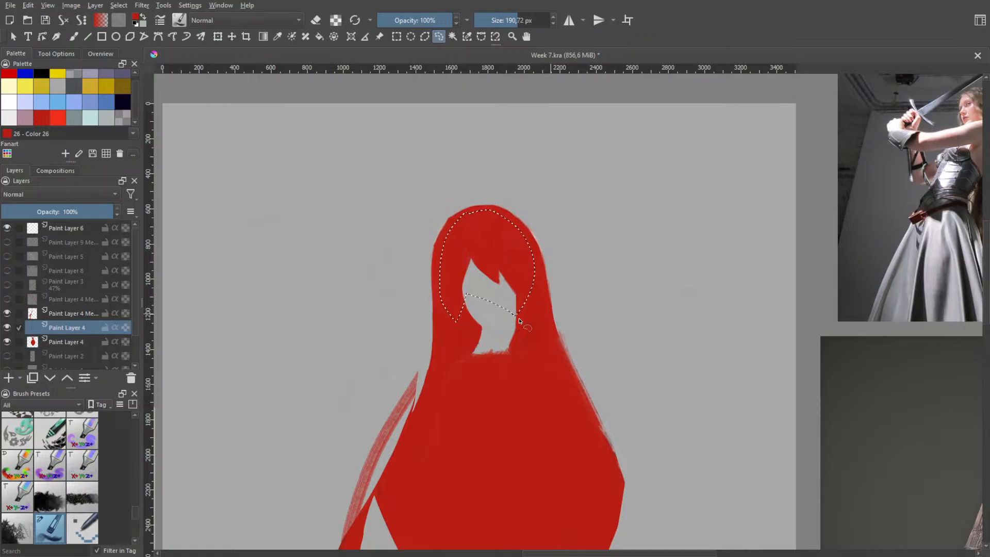
click(7, 328)
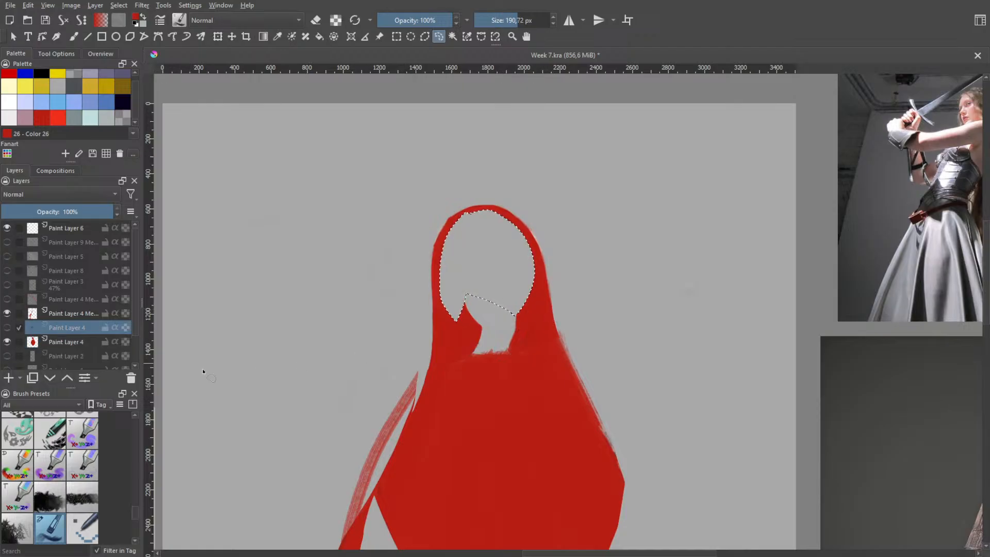
Make the lower Paint Layer 4 active for brush work and clear the selection around the face
key(b)
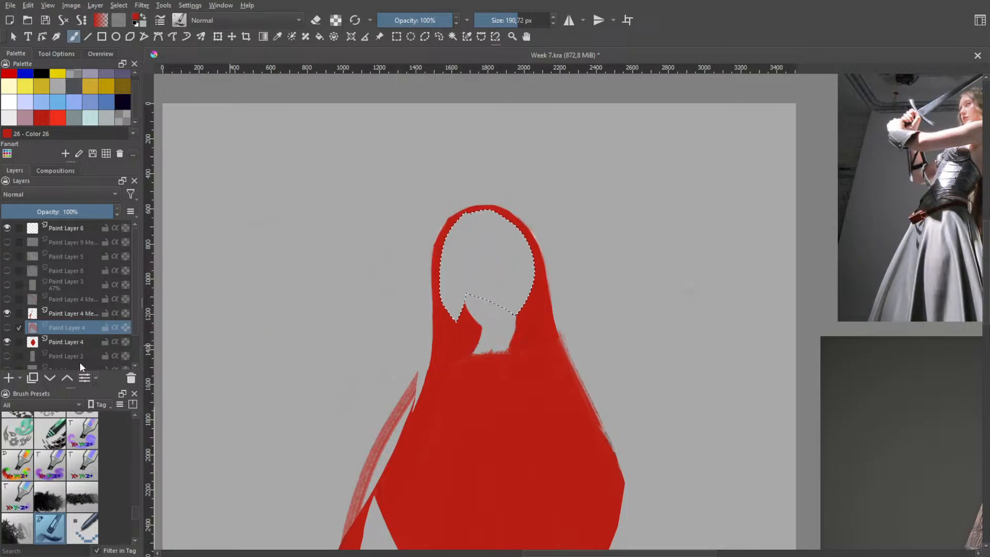
click(67, 342)
right_click(540, 268)
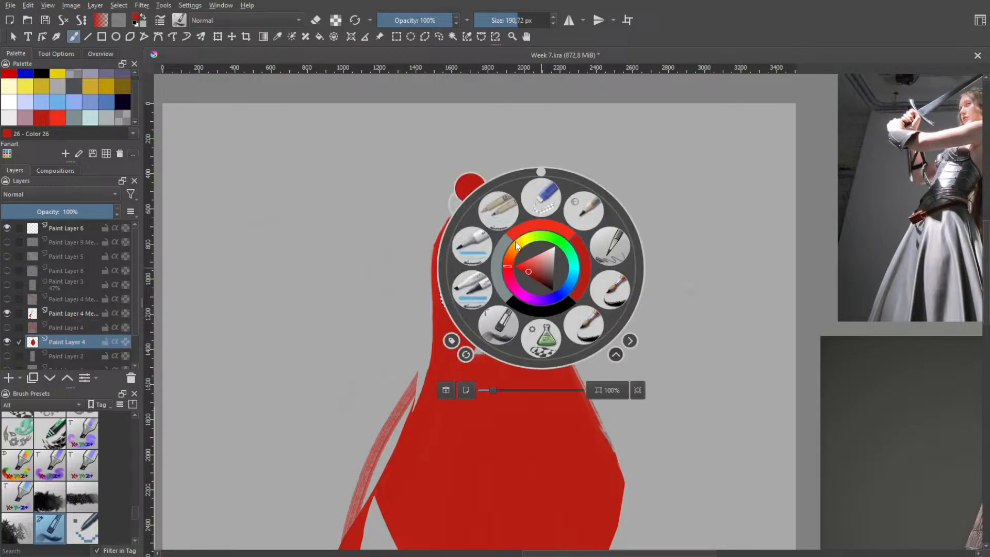
right_click(585, 267)
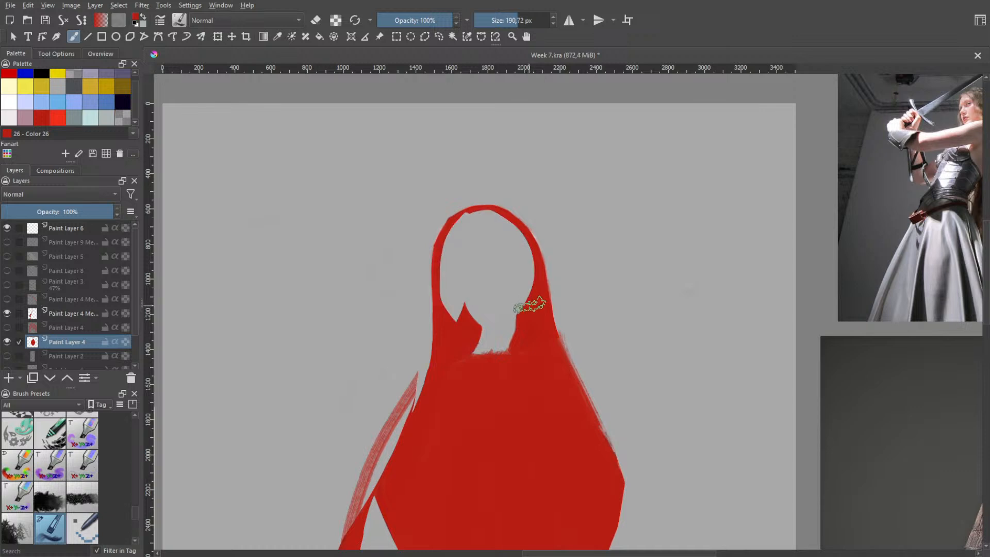
Try to erase the thin red rim at the top of the head and fill the face opening with red
key(e)
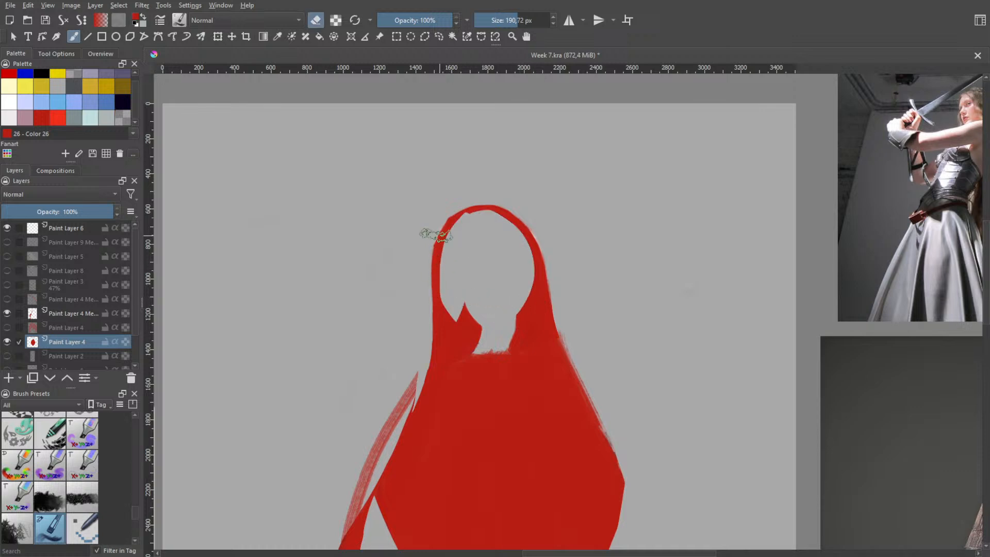
mouse_move(452, 217)
mouse_down()
mouse_move(473, 202)
mouse_move(481, 215)
mouse_move(479, 206)
mouse_move(443, 226)
mouse_move(446, 239)
mouse_move(474, 197)
mouse_move(491, 221)
mouse_move(517, 216)
mouse_move(501, 205)
mouse_move(529, 247)
mouse_move(525, 224)
mouse_move(533, 261)
mouse_move(532, 245)
mouse_move(475, 212)
mouse_move(425, 245)
mouse_move(453, 221)
mouse_move(439, 249)
mouse_move(457, 242)
mouse_move(434, 241)
mouse_move(488, 211)
mouse_move(522, 234)
mouse_move(507, 286)
mouse_move(488, 304)
mouse_move(500, 354)
mouse_move(482, 290)
mouse_move(480, 357)
mouse_move(507, 334)
mouse_move(503, 286)
mouse_move(515, 314)
mouse_move(526, 313)
mouse_move(525, 298)
mouse_move(510, 294)
mouse_move(491, 341)
mouse_move(501, 296)
mouse_move(496, 313)
mouse_move(455, 288)
mouse_move(459, 312)
mouse_move(456, 269)
mouse_move(452, 282)
mouse_move(469, 288)
mouse_move(478, 274)
mouse_move(480, 346)
mouse_move(502, 324)
mouse_move(502, 298)
mouse_move(476, 328)
mouse_move(506, 314)
mouse_move(501, 274)
mouse_move(510, 267)
mouse_move(527, 283)
mouse_move(528, 273)
mouse_move(512, 315)
mouse_move(464, 267)
mouse_move(445, 274)
mouse_move(524, 303)
mouse_move(466, 268)
mouse_move(467, 301)
mouse_move(433, 279)
mouse_move(451, 287)
mouse_move(449, 226)
mouse_up()
key(e)
key(ctrl+z)
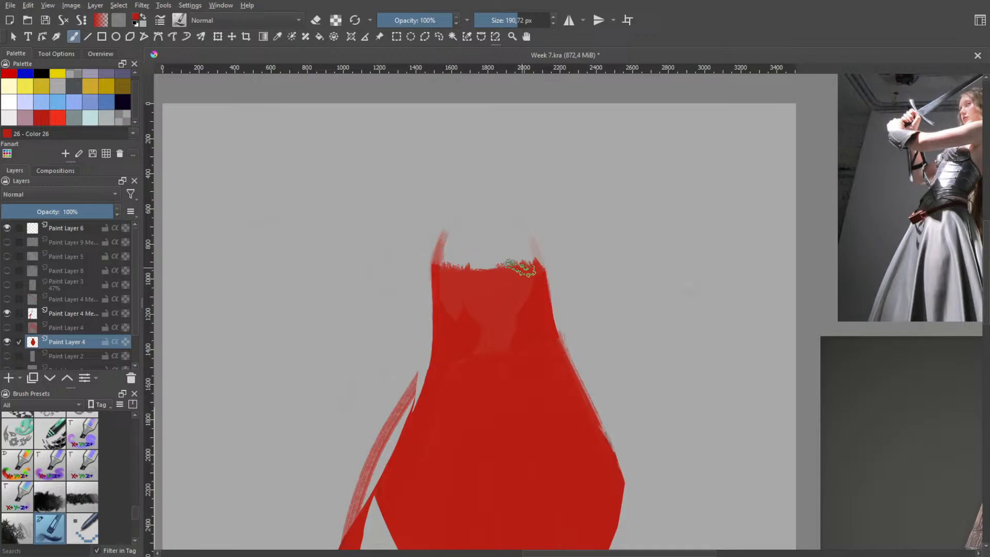
Try several curved red strokes for the upper right side of the head and undo back to the hollow head outline
mouse_move(537, 270)
mouse_down()
mouse_move(519, 234)
mouse_move(544, 273)
mouse_move(516, 258)
mouse_move(540, 281)
mouse_move(516, 239)
mouse_move(535, 277)
mouse_move(534, 259)
mouse_move(518, 260)
mouse_move(540, 279)
mouse_move(525, 237)
mouse_move(543, 283)
mouse_move(517, 239)
mouse_up()
key(ctrl+z)
key(ctrl+z)
key(ctrl+z)
key(ctrl+z)
key(ctrl+z)
key(ctrl+z)
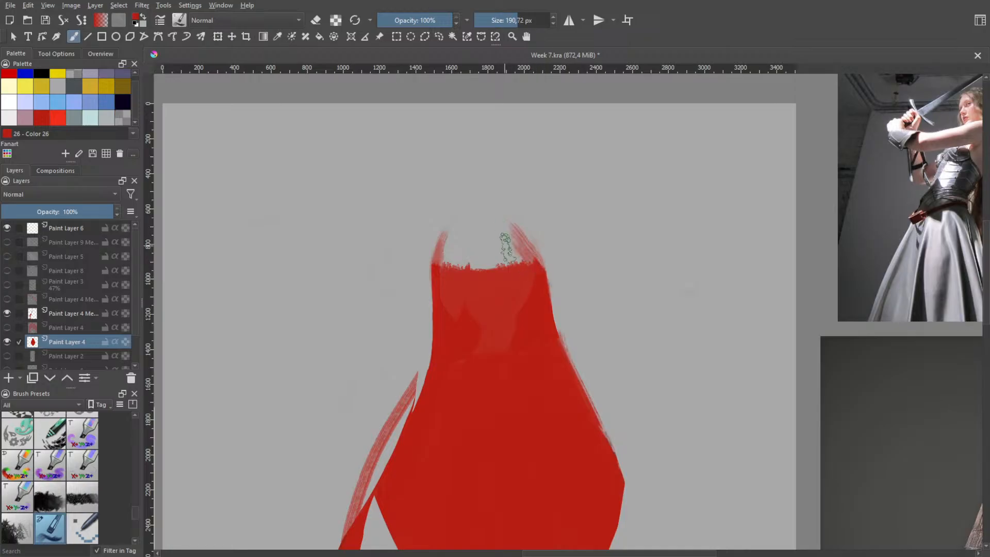
key(ctrl+z)
drag(543, 279, 517, 239)
key(ctrl+z)
key(ctrl+z)
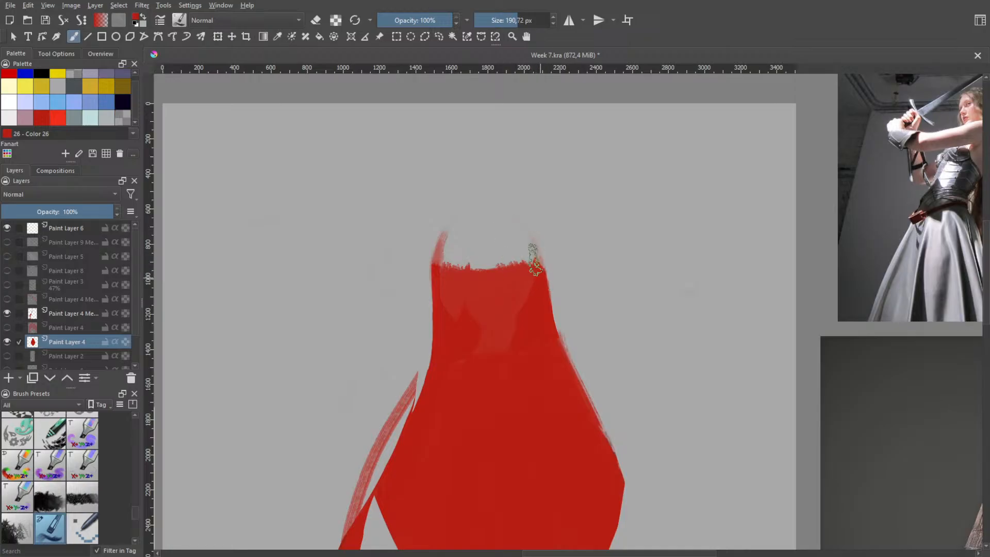
drag(539, 276, 508, 233)
key(ctrl+z)
key(ctrl+z)
key(ctrl+z)
drag(539, 276, 518, 242)
drag(535, 263, 509, 237)
key(ctrl+z)
key(ctrl+z)
key(ctrl+z)
key(ctrl+z)
key(ctrl+z)
key(ctrl+z)
key(ctrl+shift+z)
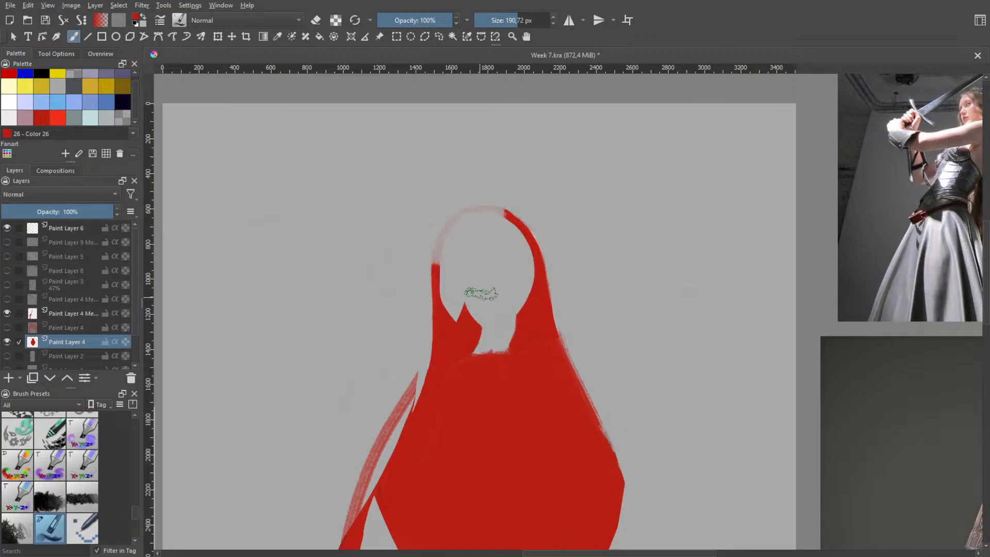
Paint the hollow head and face opening in solid red to form a closed, rounded head shape
key(ctrl+shift+z)
mouse_move(468, 223)
mouse_down()
mouse_move(460, 316)
mouse_move(462, 242)
mouse_move(476, 223)
mouse_move(497, 219)
mouse_move(473, 224)
mouse_move(468, 238)
mouse_move(469, 313)
mouse_move(454, 289)
mouse_move(455, 281)
mouse_move(484, 360)
mouse_move(486, 295)
mouse_move(506, 333)
mouse_move(516, 286)
mouse_move(518, 339)
mouse_move(462, 249)
mouse_move(439, 271)
mouse_move(486, 395)
mouse_move(459, 295)
mouse_move(493, 303)
mouse_move(480, 370)
mouse_move(503, 339)
mouse_move(494, 287)
mouse_move(485, 291)
mouse_move(499, 322)
mouse_move(504, 227)
mouse_move(524, 269)
mouse_move(500, 217)
mouse_move(464, 248)
mouse_move(497, 230)
mouse_move(480, 219)
mouse_move(468, 229)
mouse_move(456, 256)
mouse_move(460, 247)
mouse_move(463, 267)
mouse_up()
mouse_move(492, 231)
mouse_down()
mouse_move(501, 214)
mouse_move(508, 225)
mouse_move(500, 218)
mouse_move(490, 263)
mouse_move(493, 220)
mouse_move(516, 251)
mouse_up()
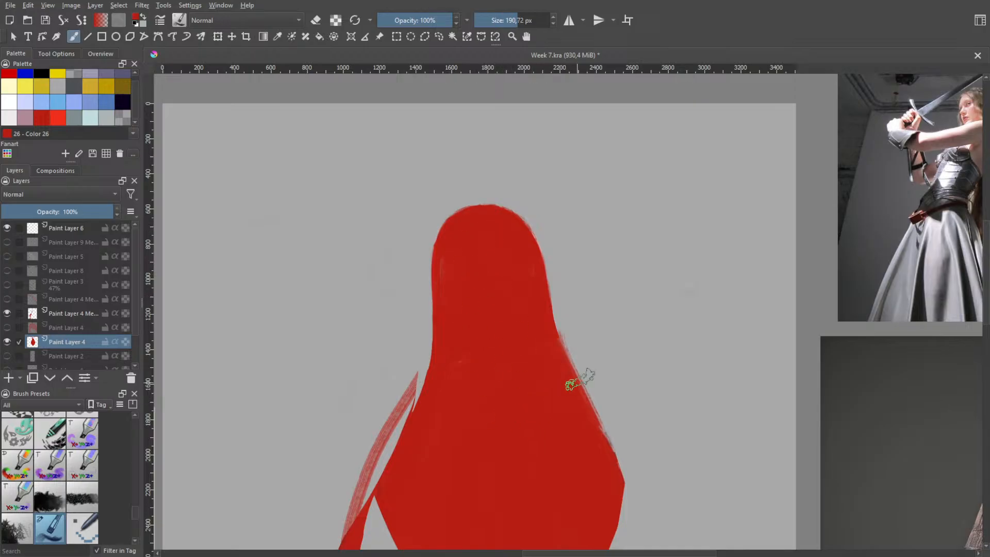
Choose the blue eraser brush preset and reduce its size to 89.57 px for trimming the right hair edge
key(e)
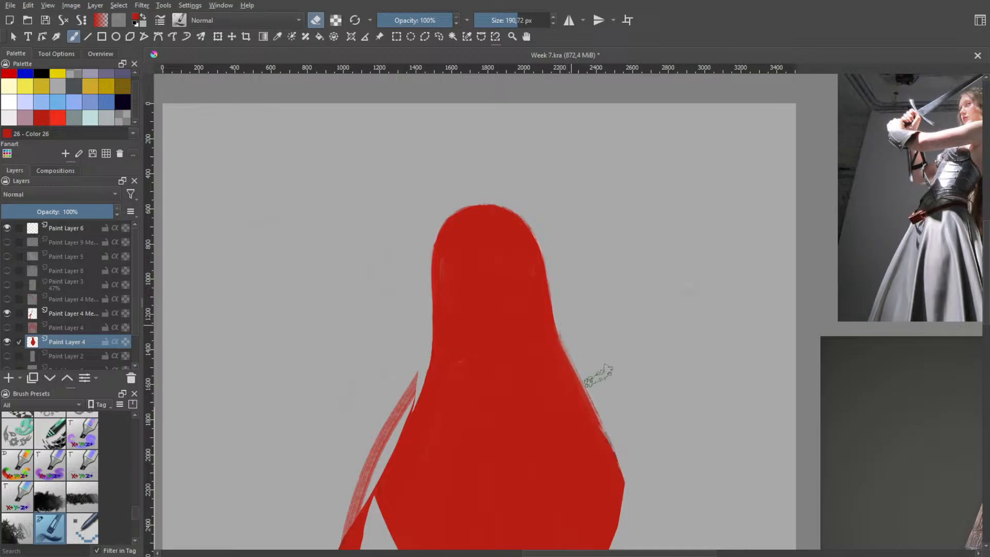
key(space)
scroll(601, 354, up, 4)
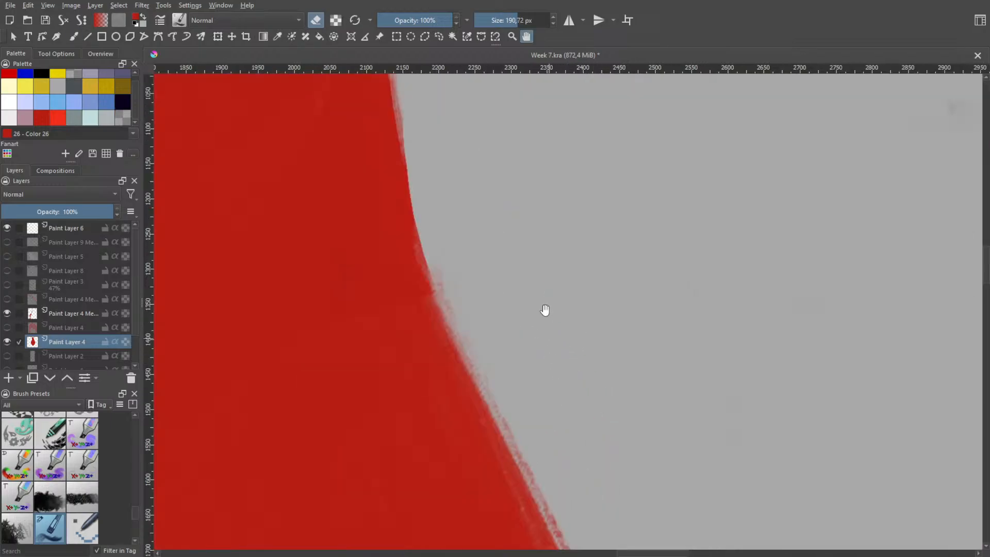
right_click(558, 302)
click(567, 236)
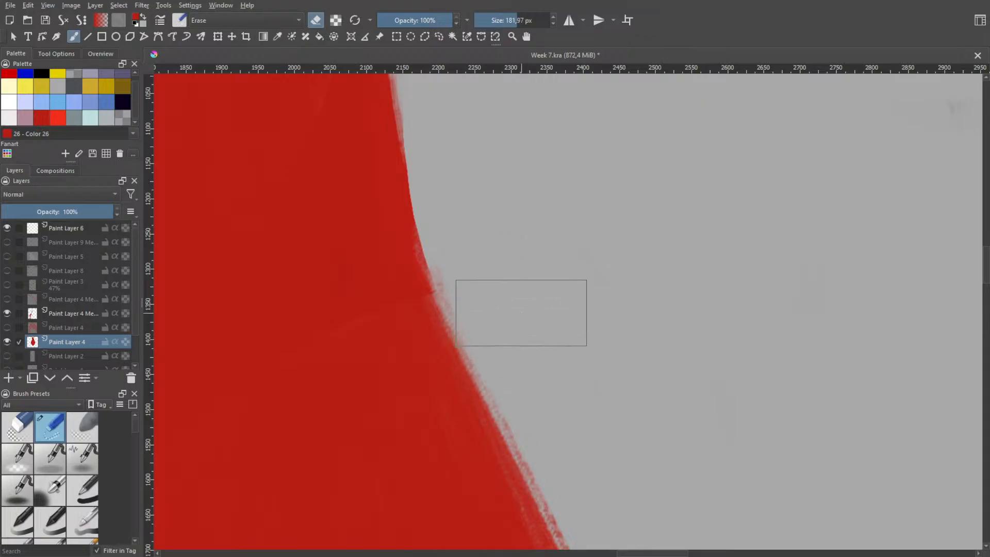
key(l)
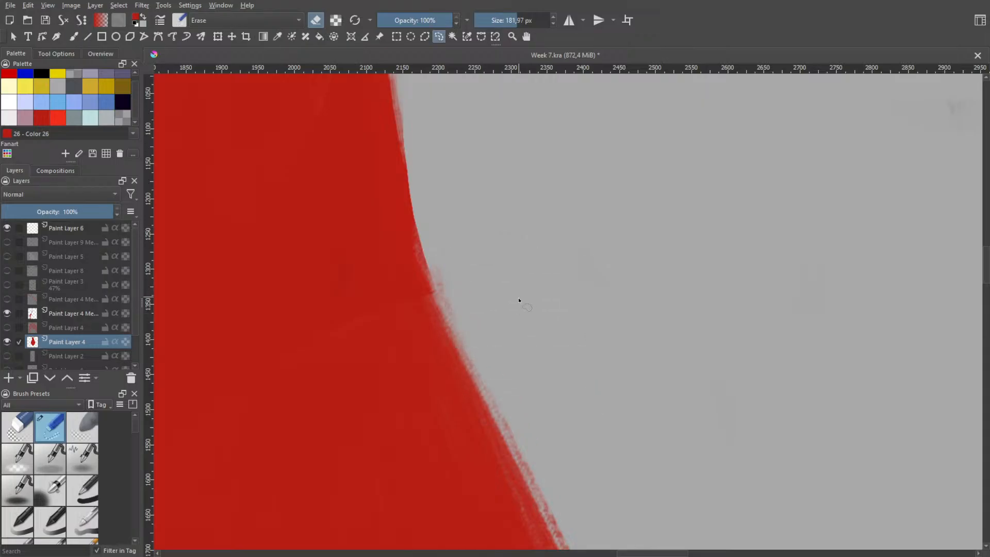
key(b)
key([)
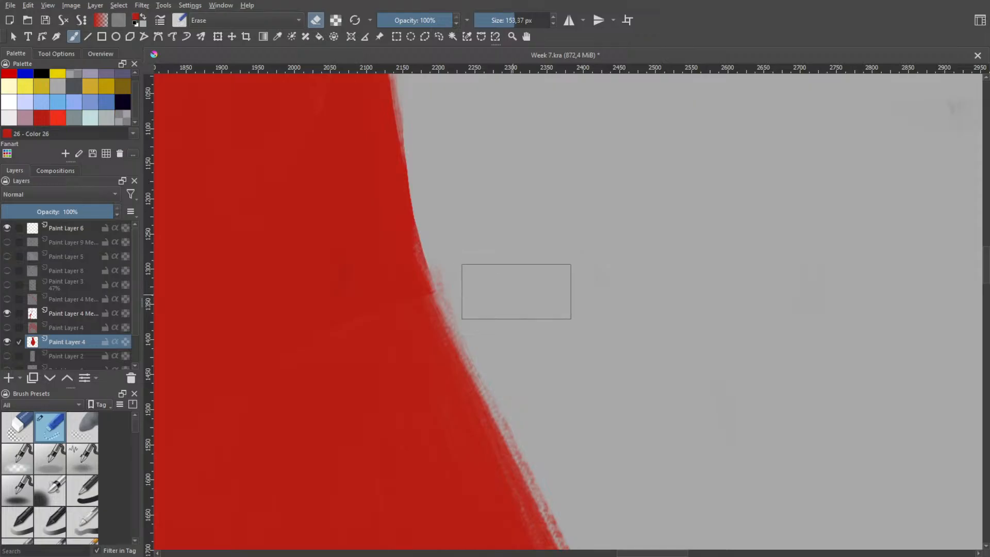
drag(516, 292, 502, 287)
Trim the ragged right edge of the hair below the neck with long eraser strokes, undoing the strokes that miss the contour
key(h)
scroll(526, 283, down, 2)
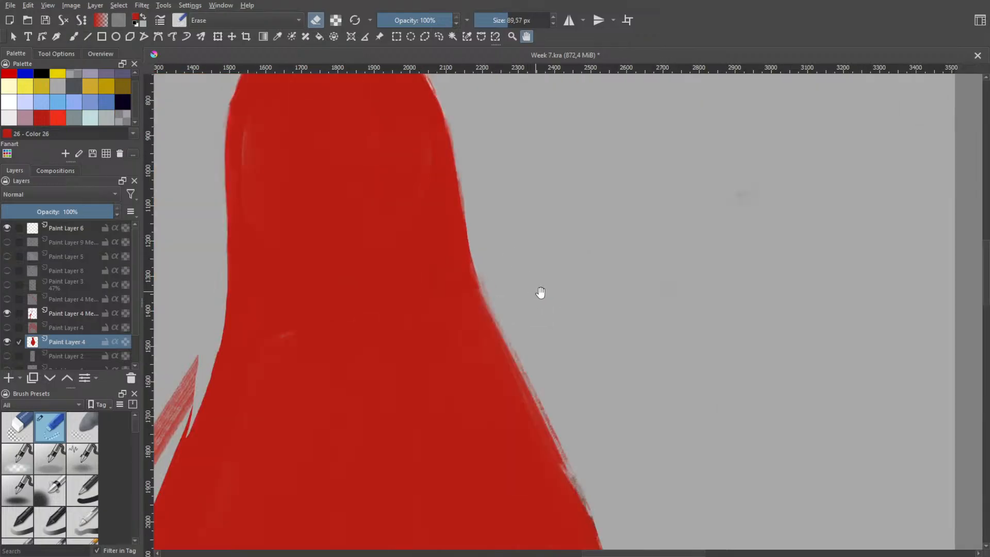
drag(561, 308, 515, 250)
scroll(515, 249, down, 1)
key(b)
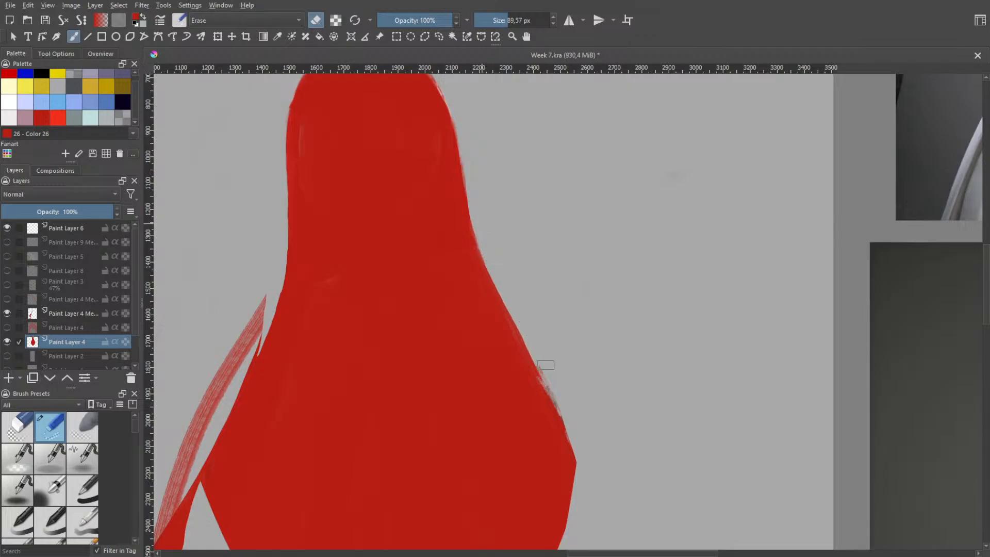
drag(494, 252, 556, 408)
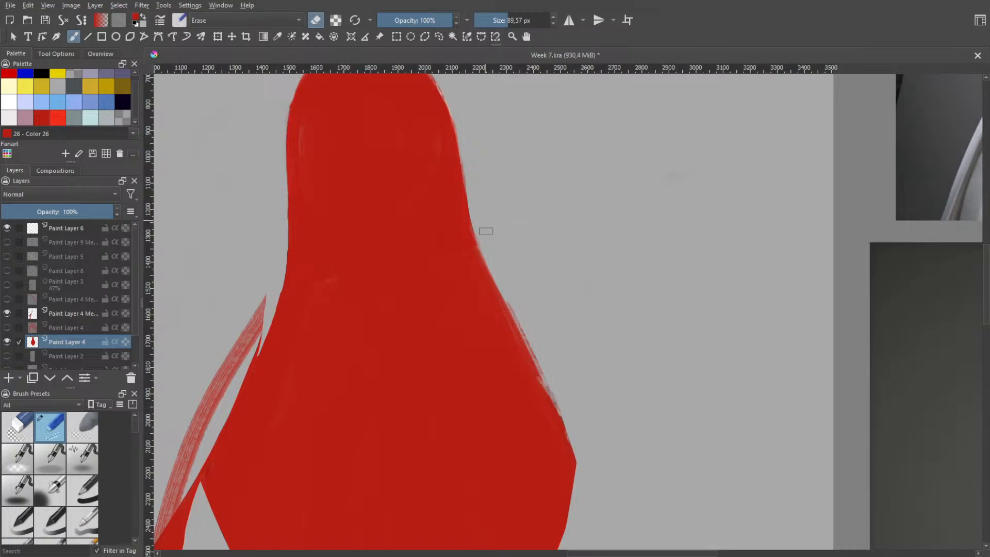
key(ctrl+z)
drag(514, 297, 583, 474)
key(ctrl+z)
mouse_move(493, 266)
mouse_down()
mouse_move(533, 319)
mouse_move(573, 449)
mouse_up()
key(ctrl+z)
drag(502, 273, 545, 382)
key(ctrl+z)
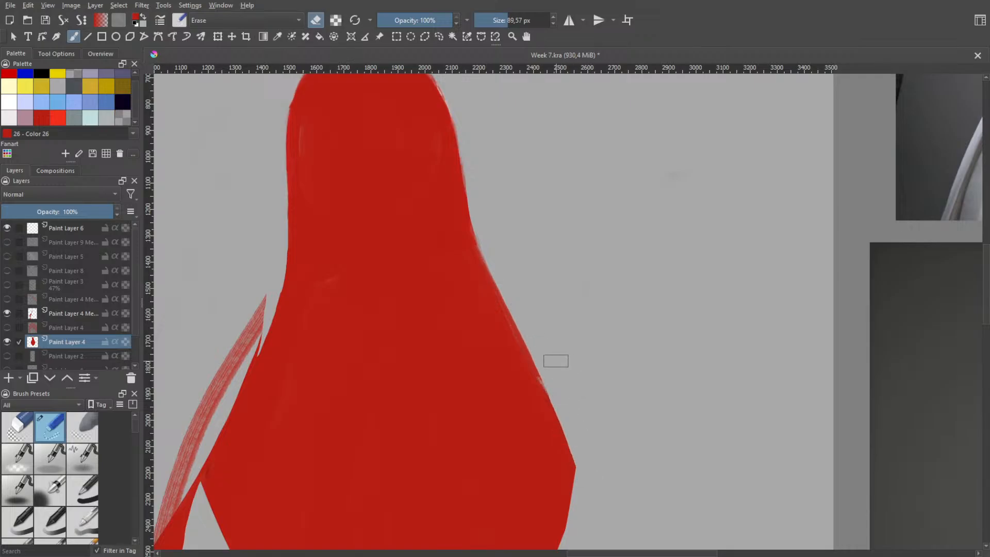
key(space)
scroll(588, 364, down, 1)
scroll(541, 292, up, 2)
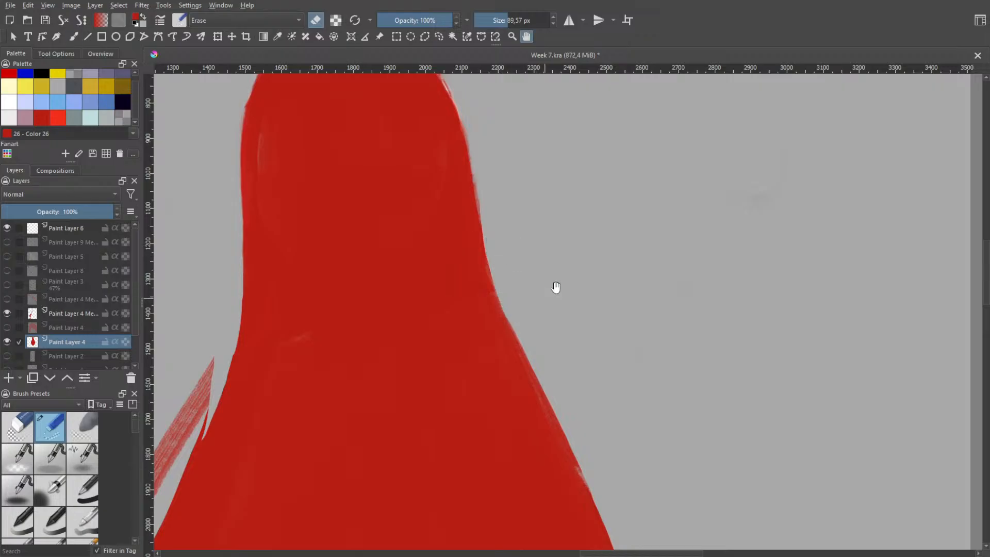
scroll(547, 268, down, 2)
scroll(550, 300, up, 2)
key(b)
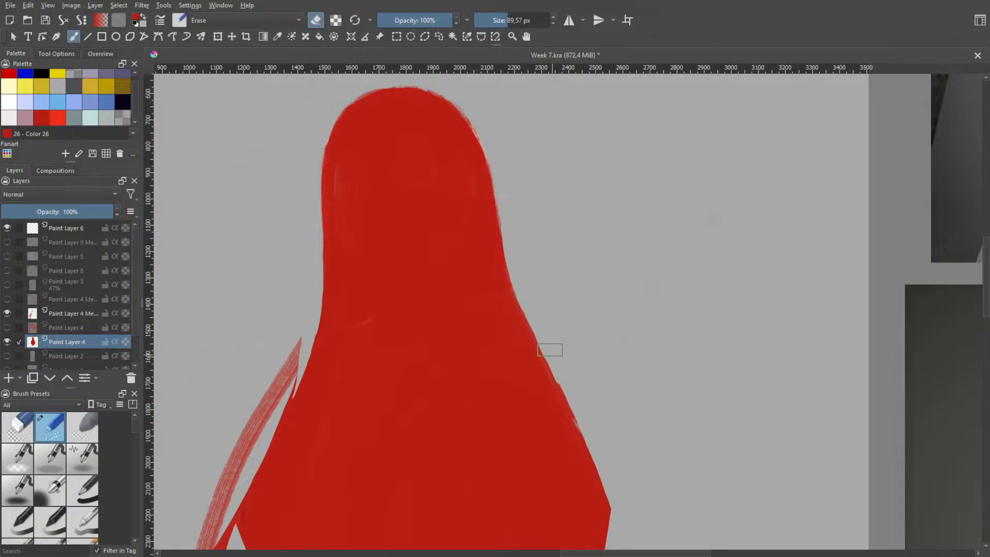
Trim the hair's right edge from the neck to its widest point with long eraser strokes, undoing those that miss the contour
drag(550, 368, 520, 303)
drag(551, 360, 565, 386)
key(ctrl+z)
drag(538, 328, 576, 420)
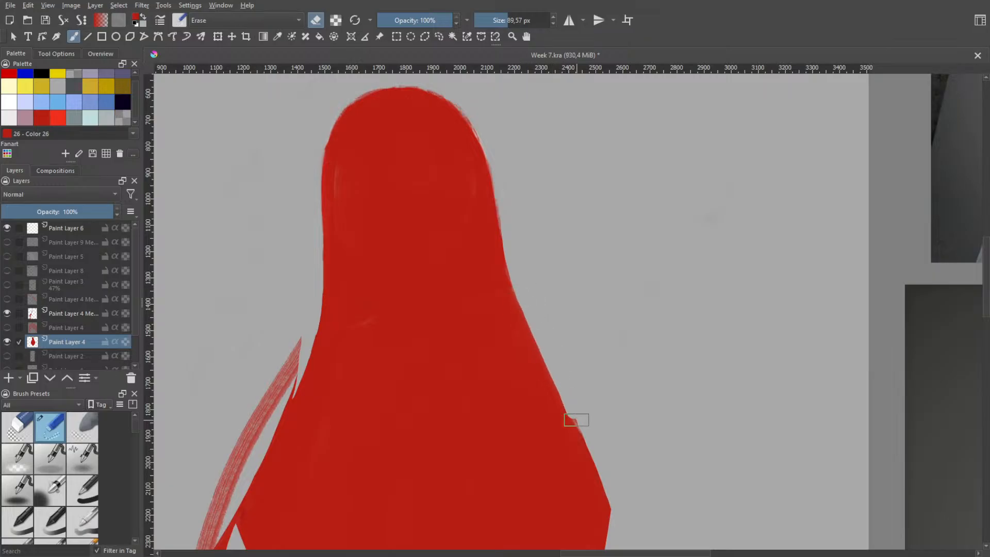
key(ctrl+z)
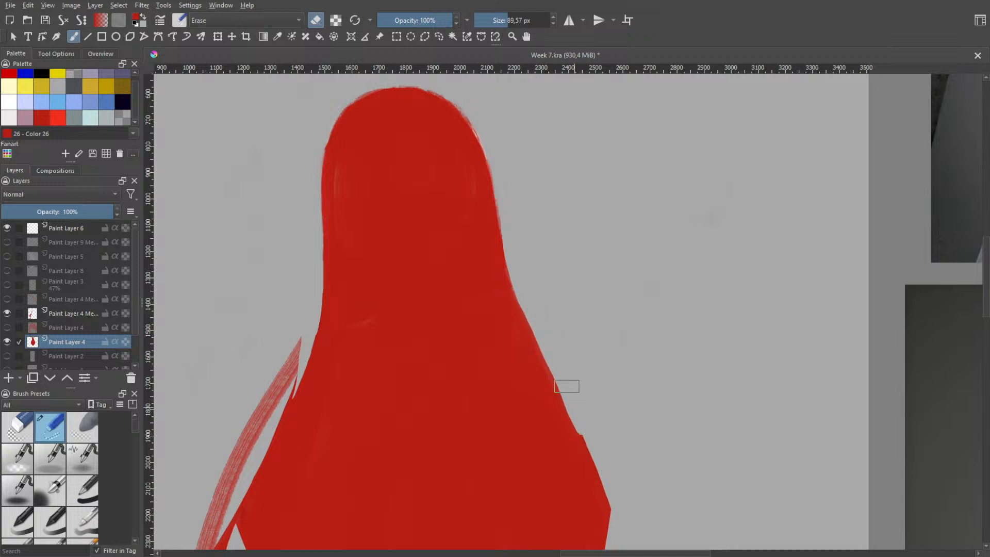
key(ctrl+z)
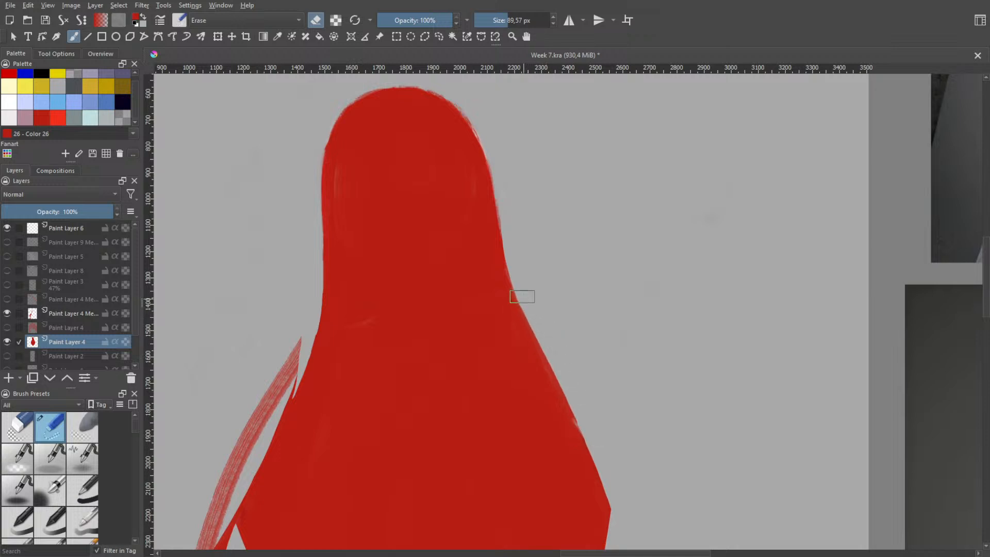
drag(523, 297, 584, 444)
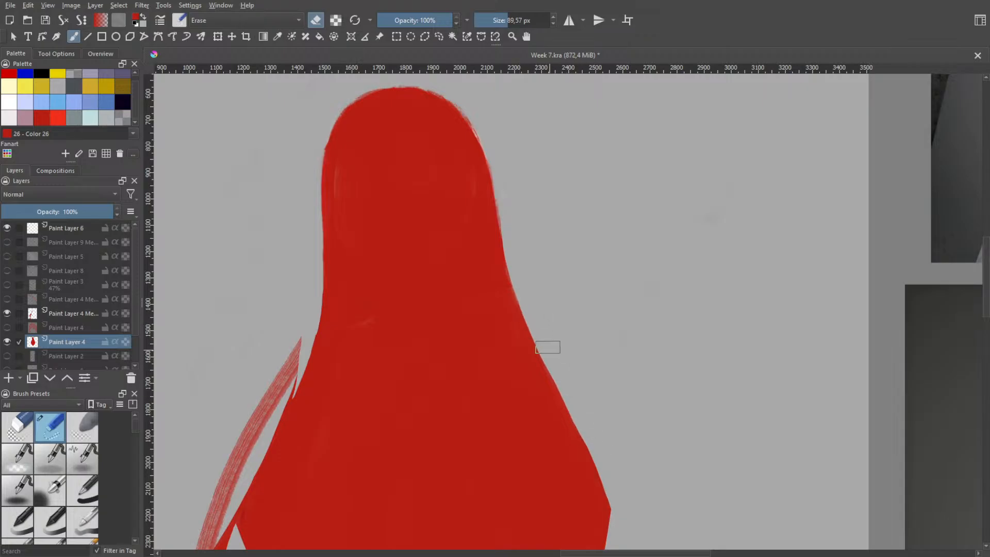
drag(540, 356, 584, 425)
mouse_move(566, 381)
mouse_down()
mouse_move(571, 399)
mouse_move(549, 354)
mouse_move(580, 428)
mouse_move(535, 316)
mouse_move(597, 469)
mouse_move(546, 343)
mouse_move(594, 455)
mouse_up()
mouse_move(568, 387)
mouse_down()
mouse_move(557, 371)
mouse_move(611, 490)
mouse_up()
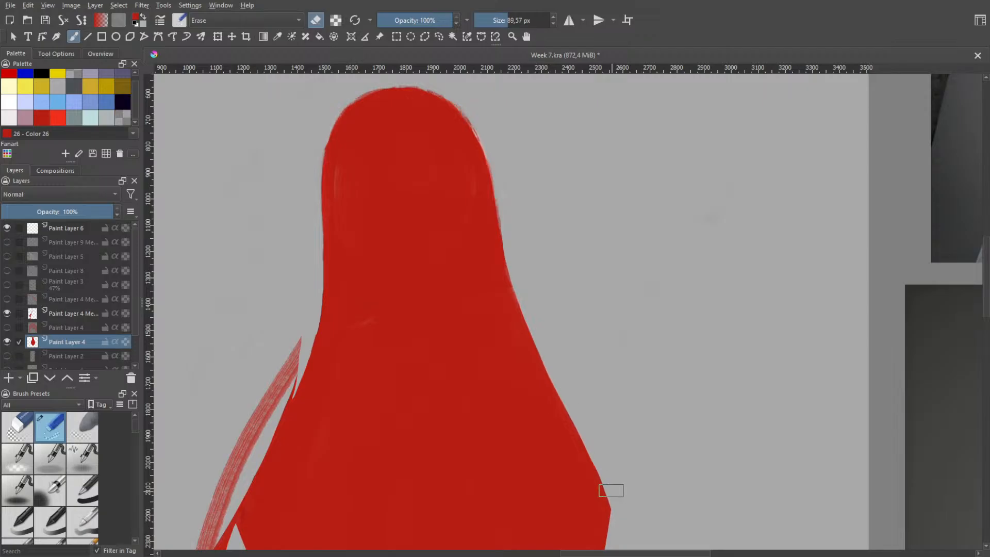
Smooth the lower right hair edge with one long continuous eraser stroke past the widest point, retrying the ones that overshoot
drag(546, 343, 610, 477)
key(ctrl+z)
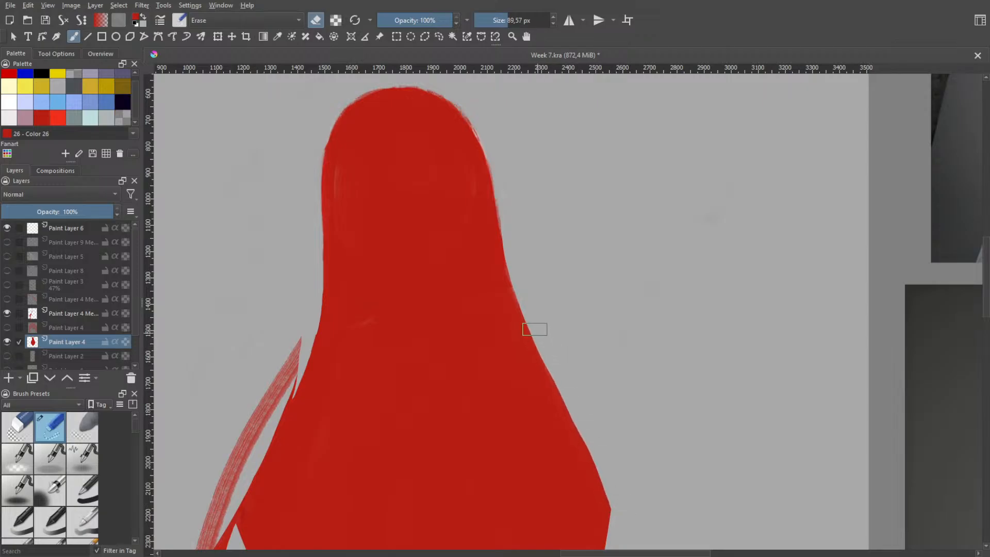
drag(535, 329, 608, 472)
key(ctrl+z)
drag(535, 328, 628, 508)
Select the separate side-strand layer, rotate it slightly clockwise and reposition it against the hair's left edge
scroll(608, 347, down, 6)
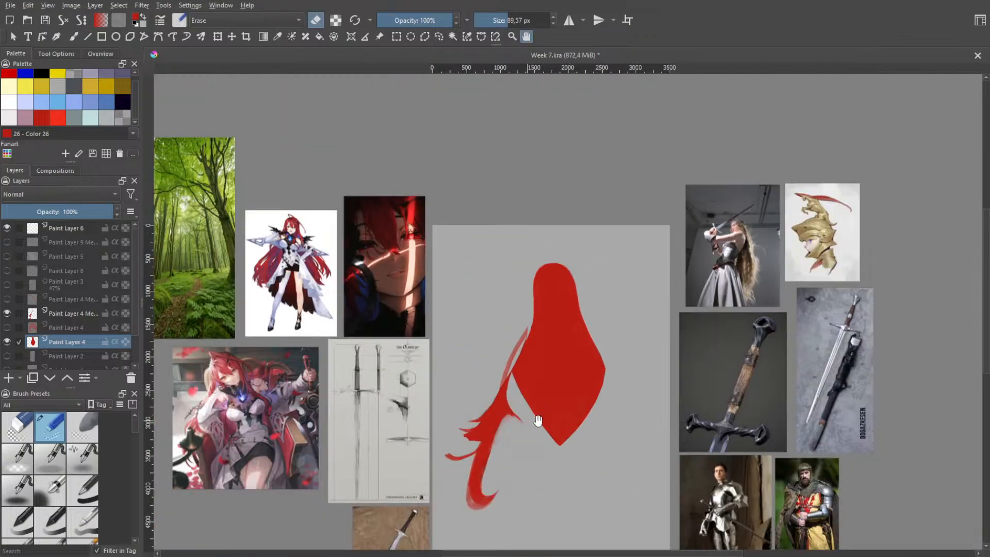
scroll(538, 420, up, 2)
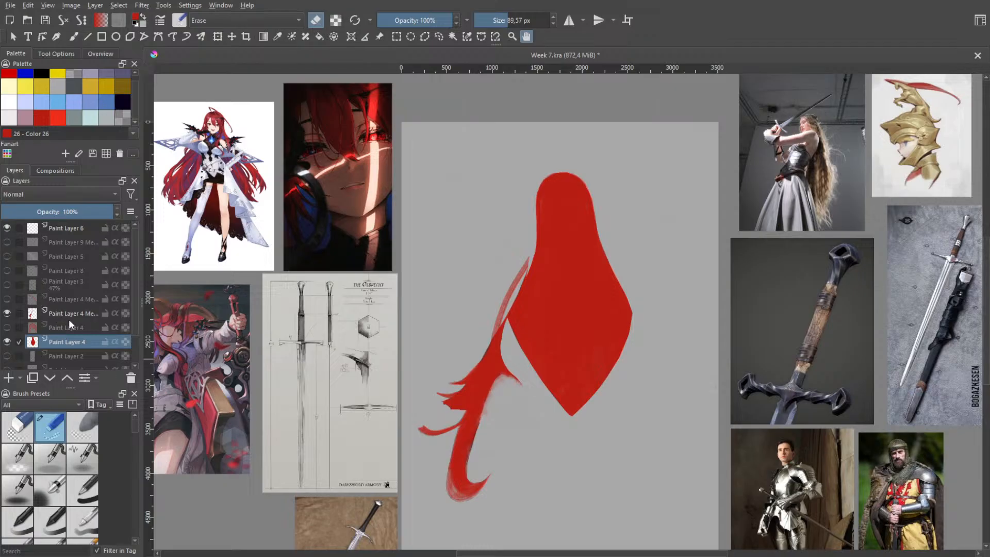
click(69, 316)
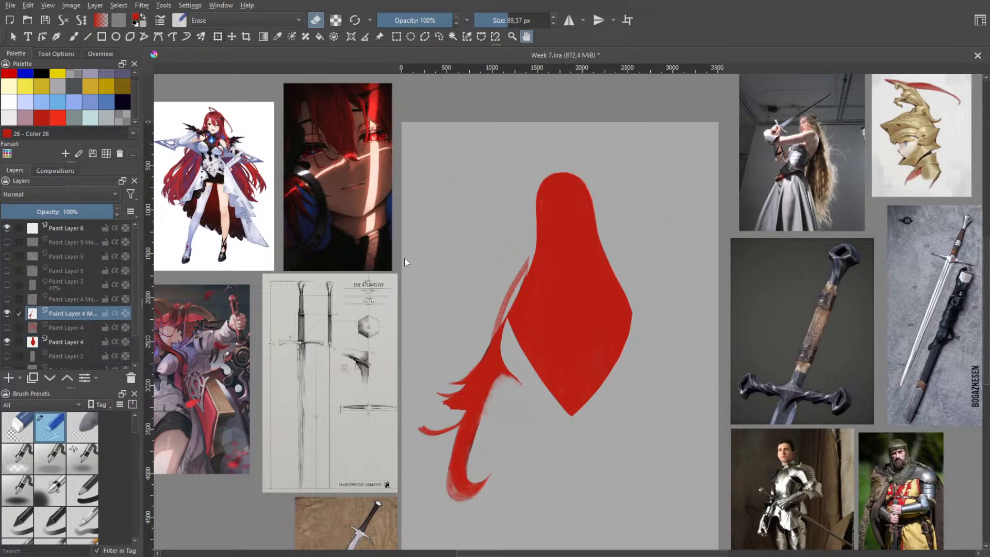
key(ctrl+t)
mouse_move(515, 350)
mouse_down()
mouse_move(506, 332)
mouse_move(519, 328)
mouse_move(522, 343)
mouse_up()
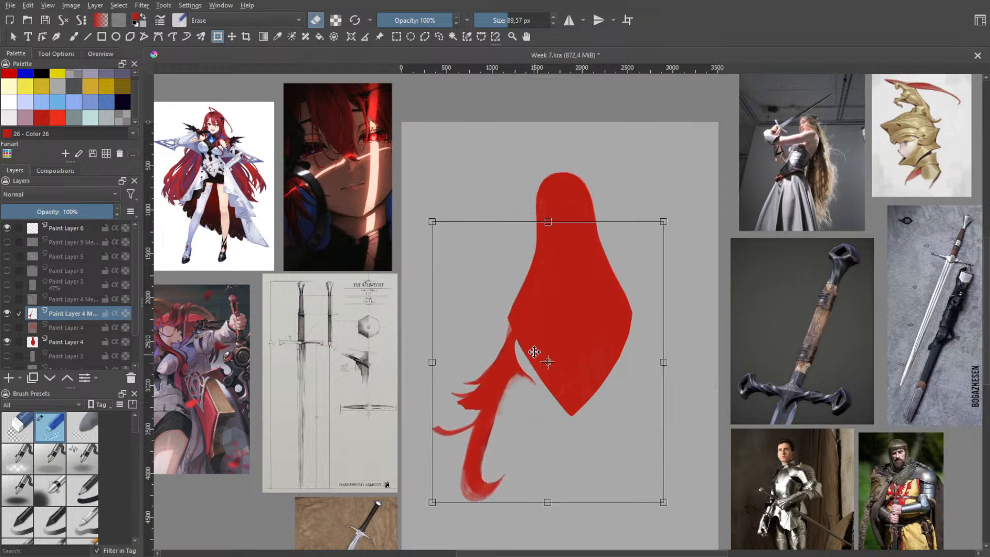
drag(628, 197, 649, 209)
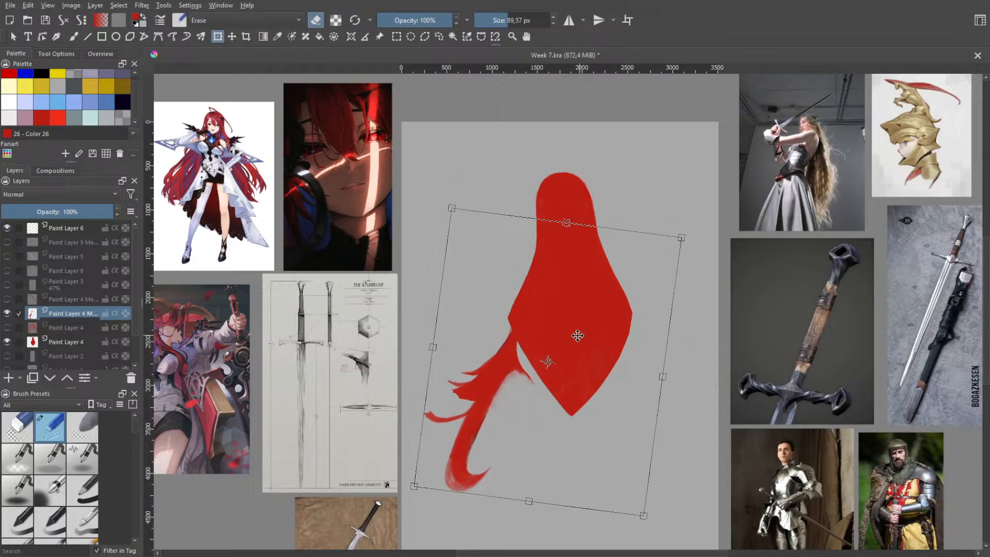
drag(579, 334, 559, 328)
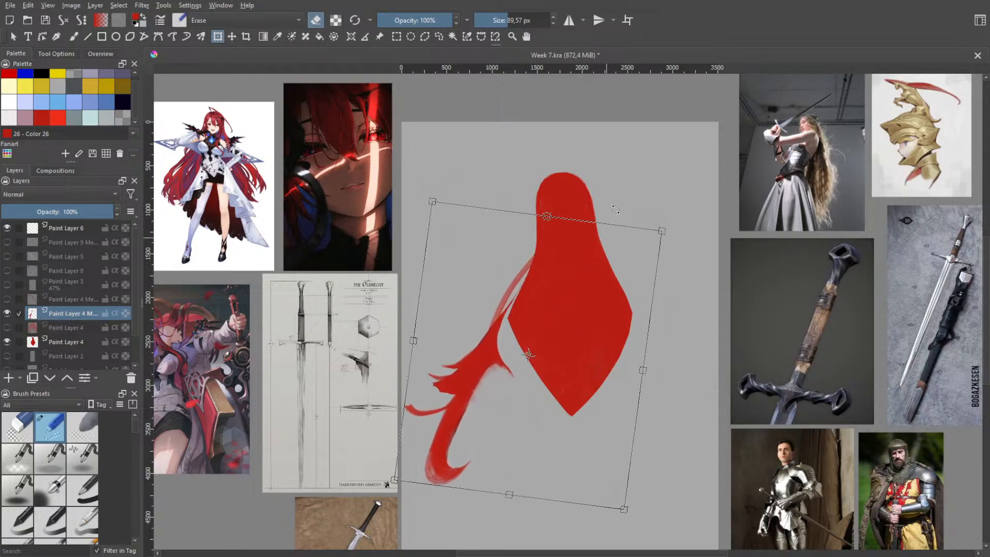
drag(663, 209, 647, 195)
drag(556, 302, 557, 326)
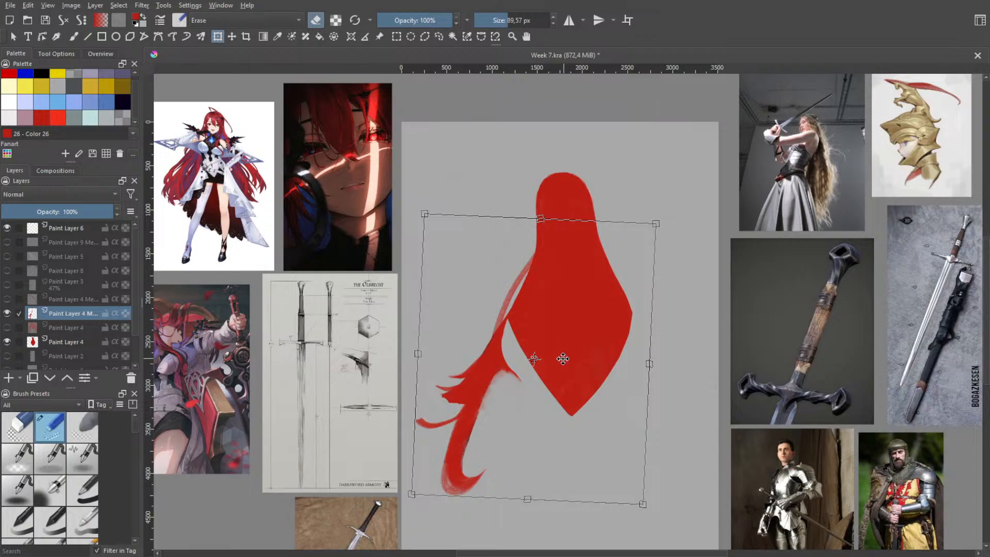
drag(558, 364, 556, 361)
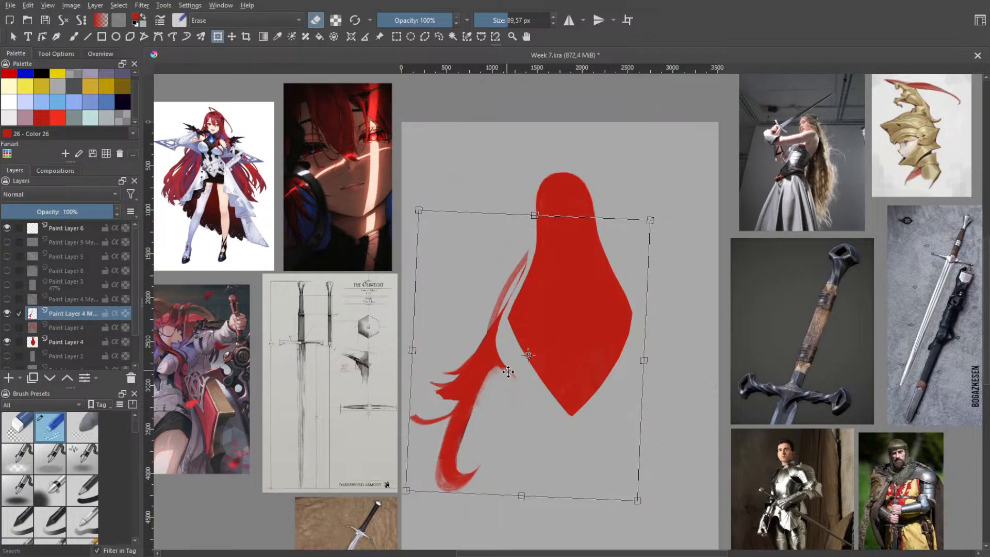
key(ctrl+z)
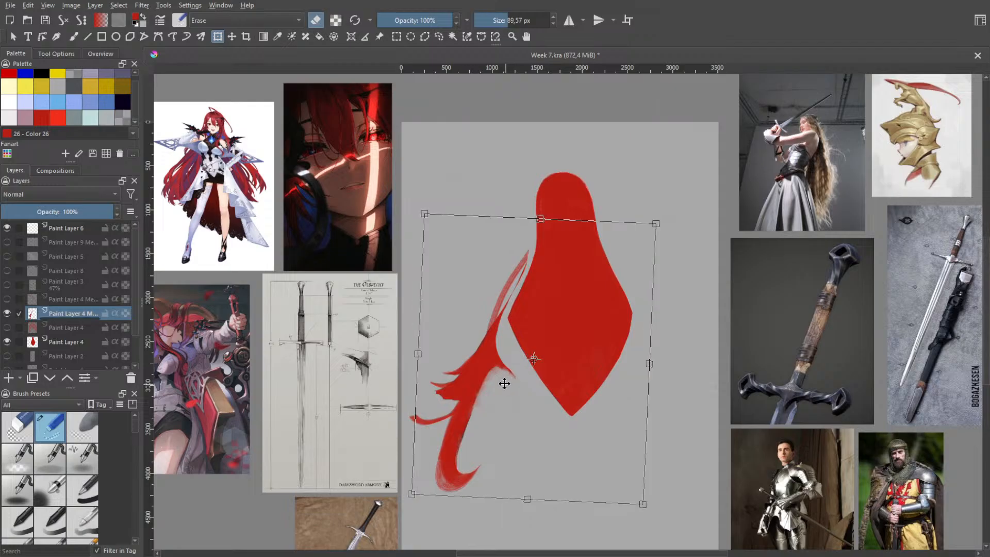
key(h)
scroll(517, 404, up, 1)
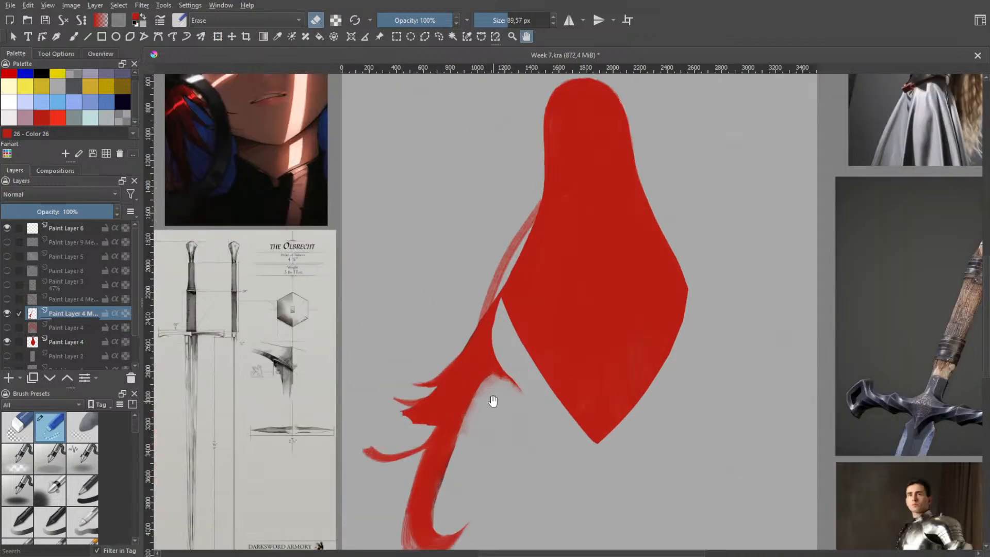
Hide the side-strand layer, show and select the fringe layer, and check its shape with the back hair temporarily hidden
click(7, 313)
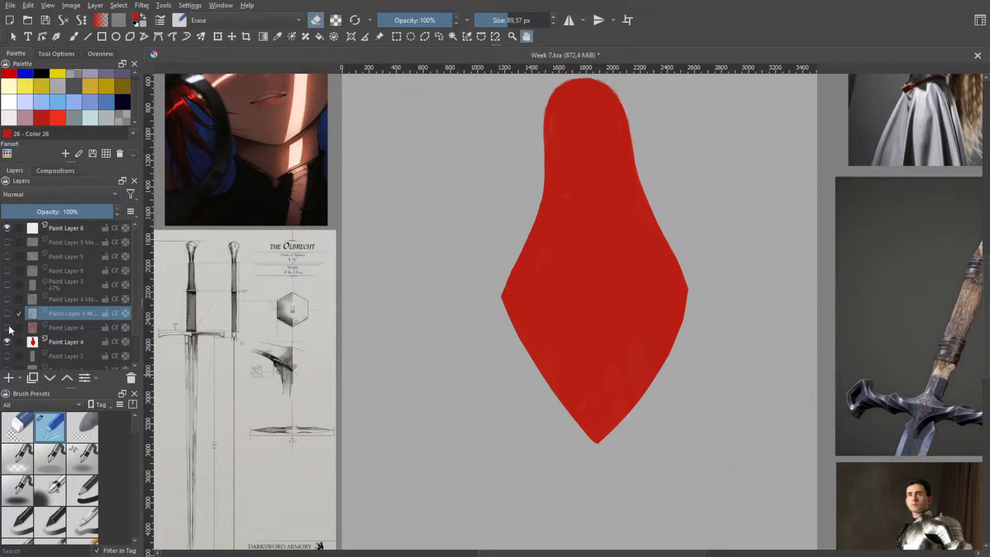
scroll(519, 203, down, 1)
scroll(502, 217, up, 4)
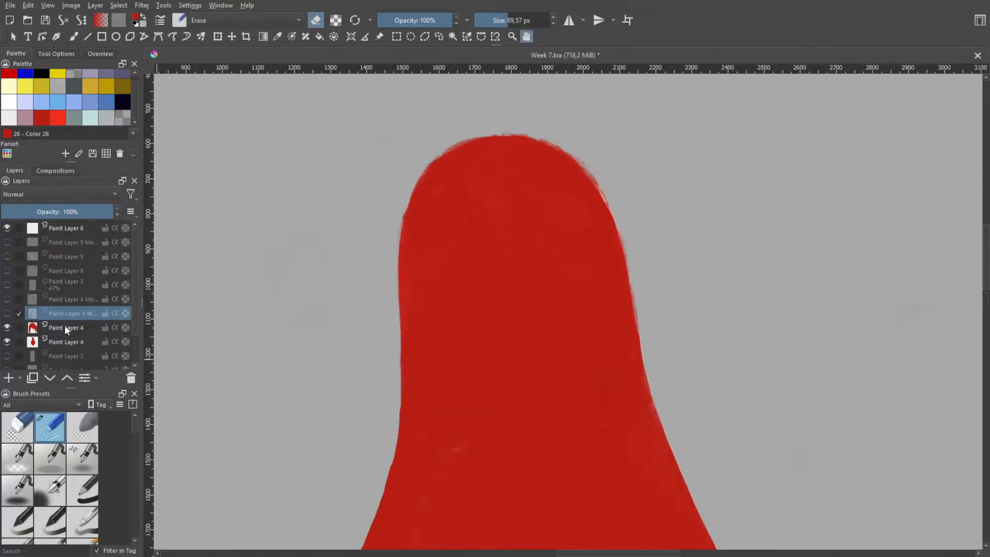
click(66, 328)
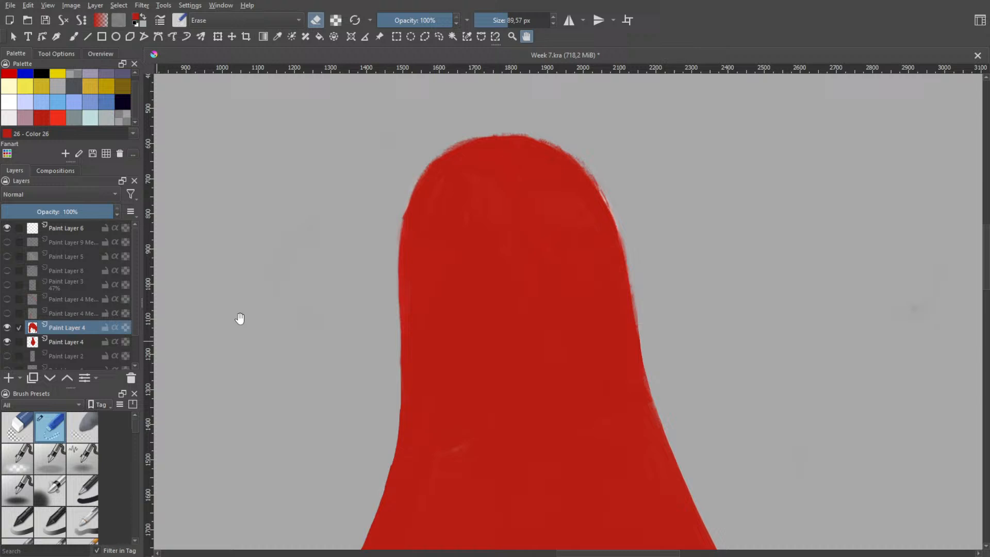
click(7, 342)
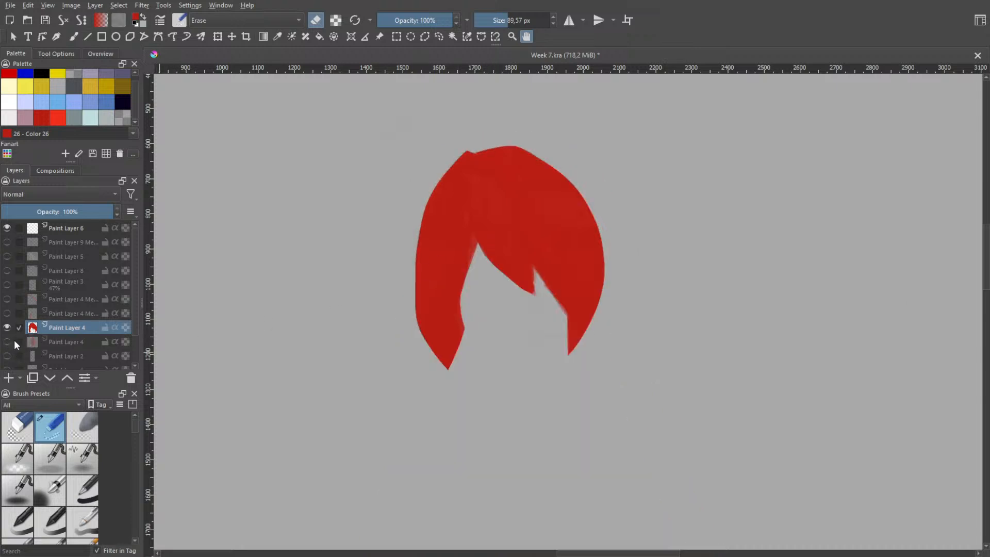
click(7, 342)
Choose the textured bristle brush preset at 190.72 px with a brighter red and turn off eraser mode for painting the fringe
key(b)
right_click(525, 232)
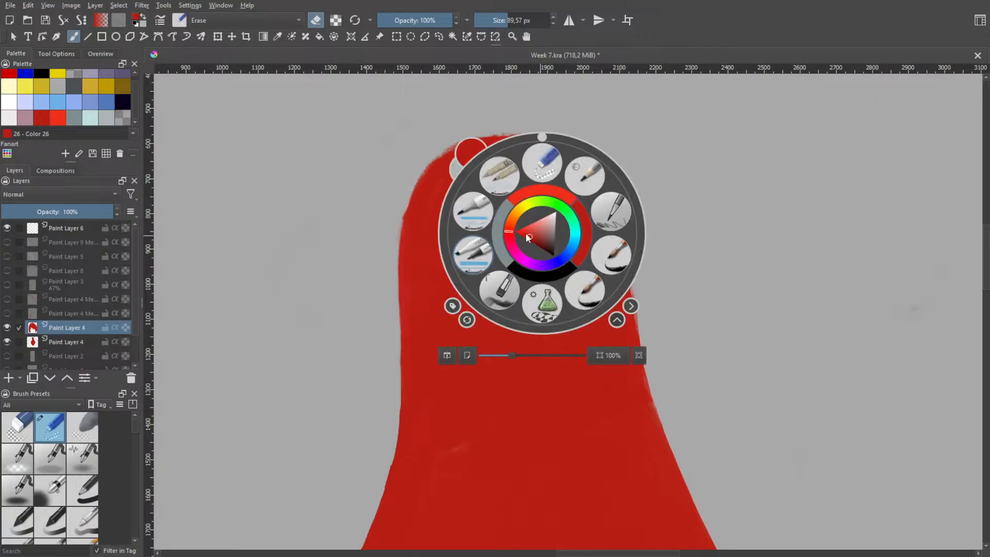
click(531, 193)
right_click(531, 193)
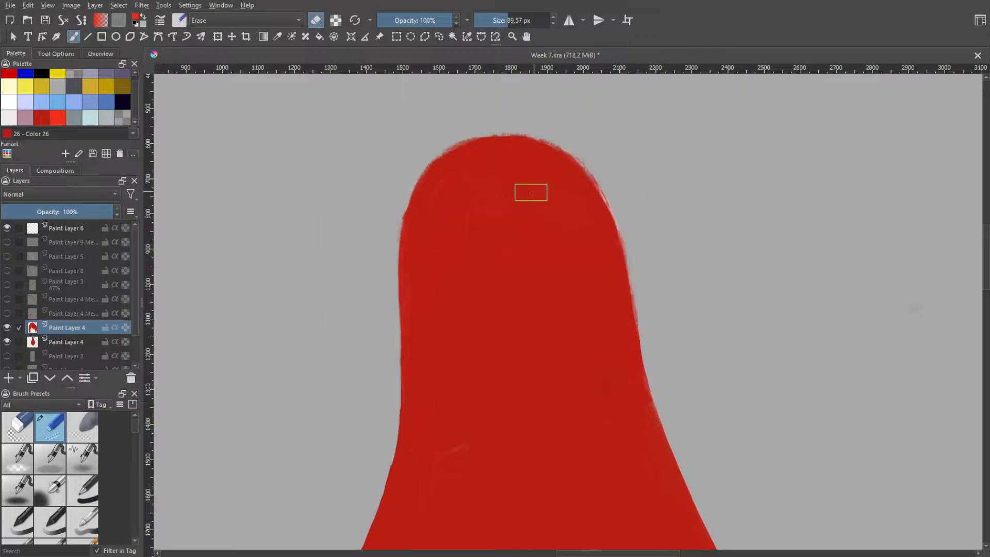
right_click(477, 282)
click(454, 328)
right_click(455, 326)
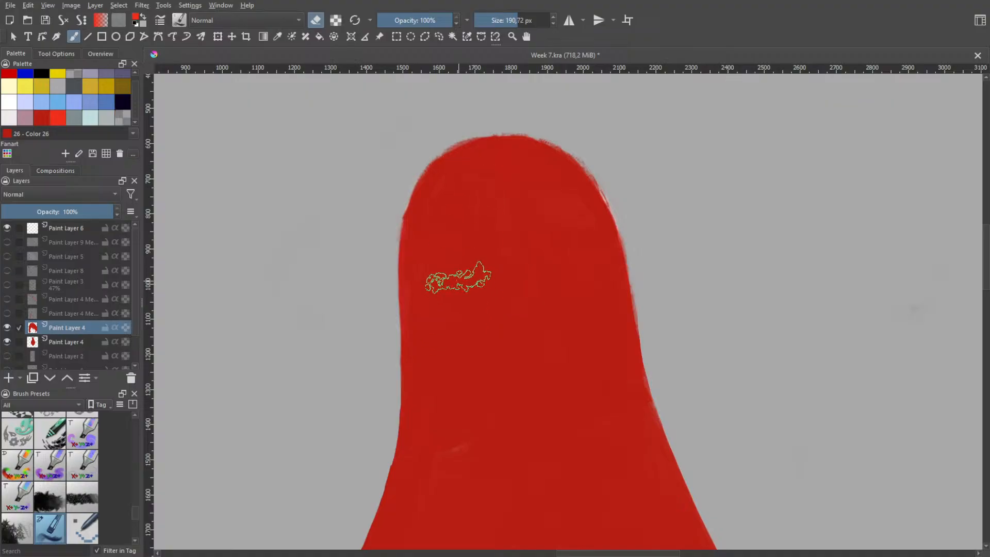
right_click(453, 273)
right_click(454, 272)
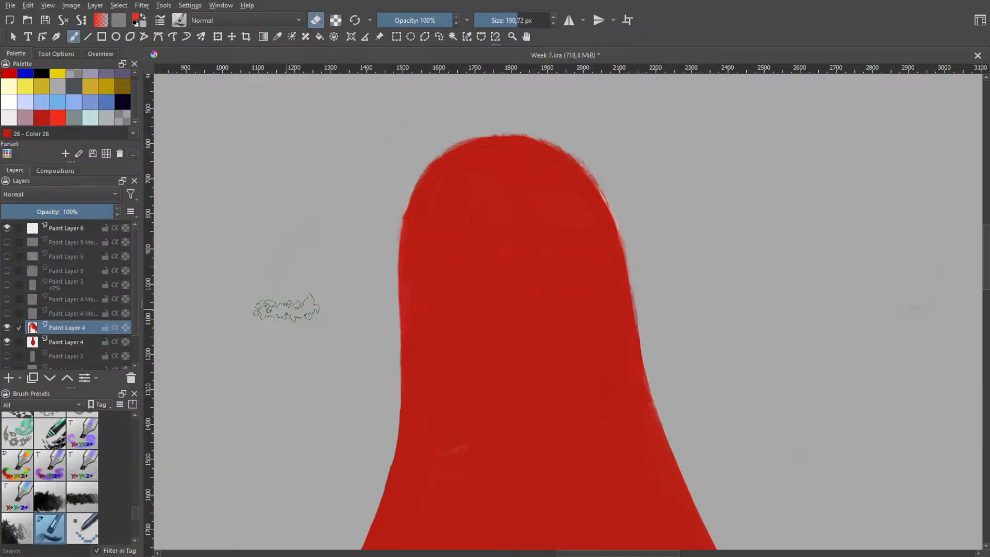
key(ctrl+z)
key(ctrl+z)
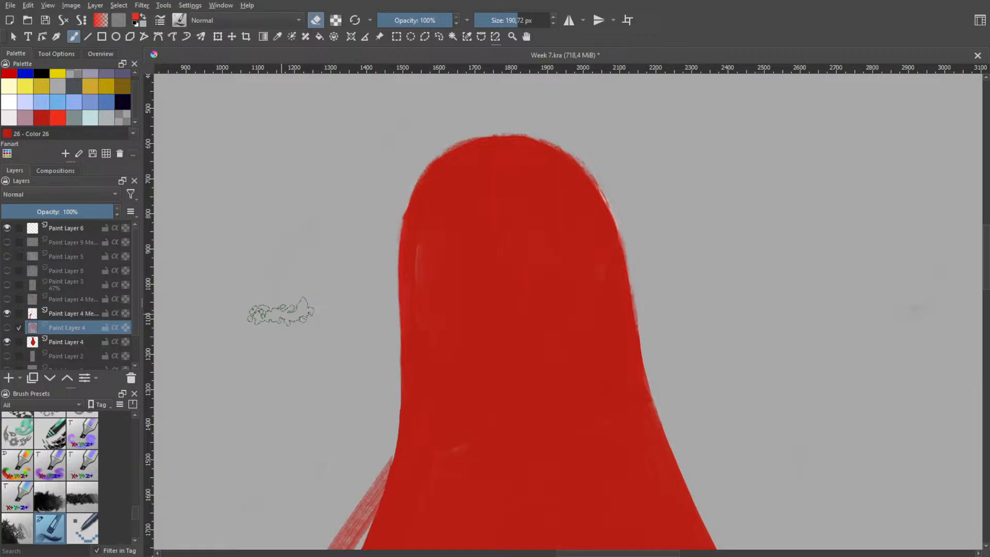
key(ctrl+shift+z)
key(ctrl+shift+z)
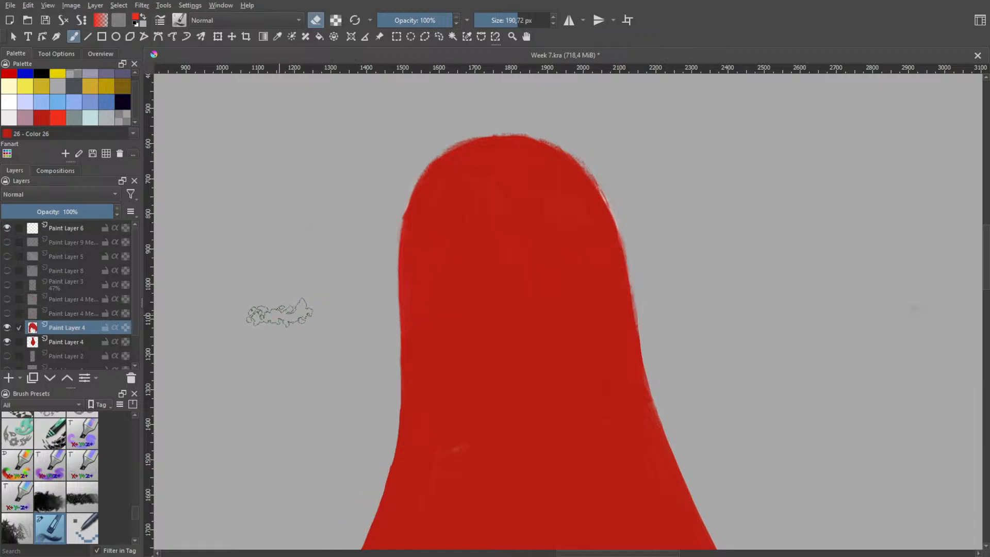
key(e)
Try a broad bright red stroke down the fringe's left side, compare it against the back hair and undo it
drag(463, 202, 449, 309)
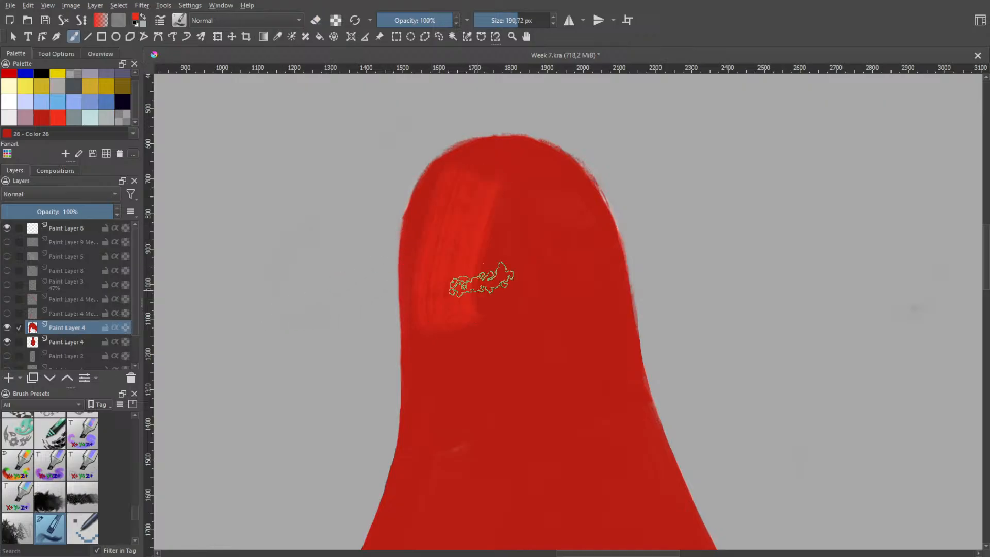
key(ctrl+z)
key(ctrl+shift+z)
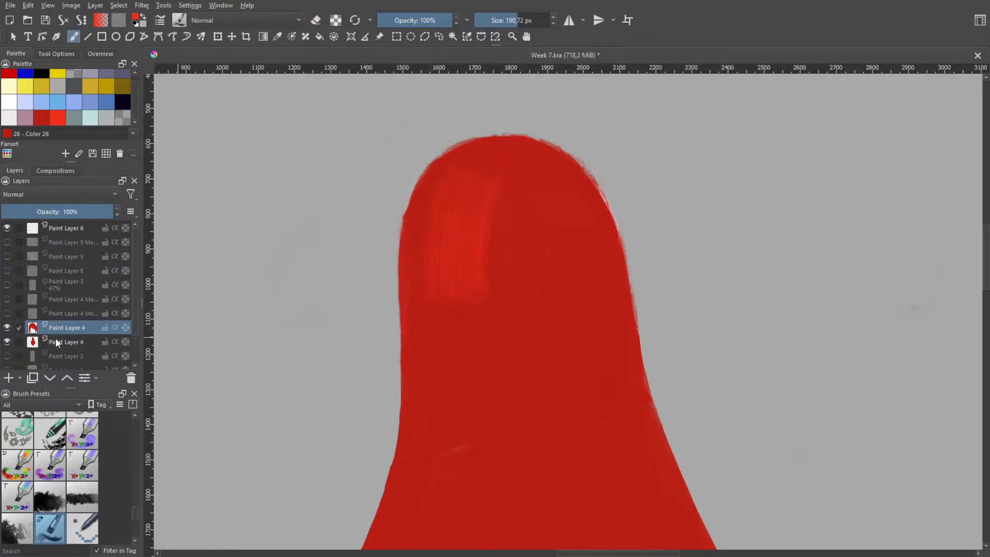
click(10, 342)
click(11, 342)
key(ctrl+z)
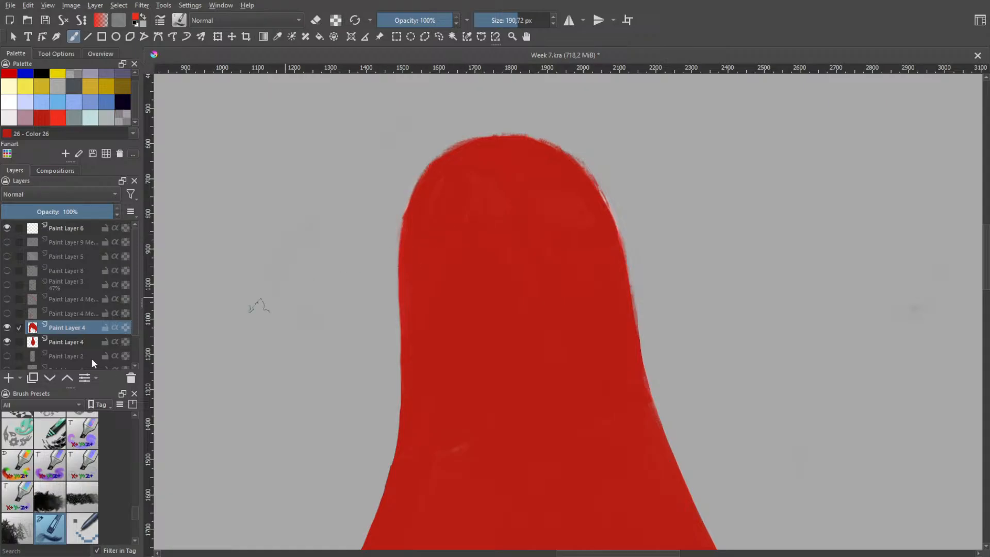
Isolate the fringe by hiding the back hair and paint soft bright red strokes over its crown, left lock and right side
click(8, 343)
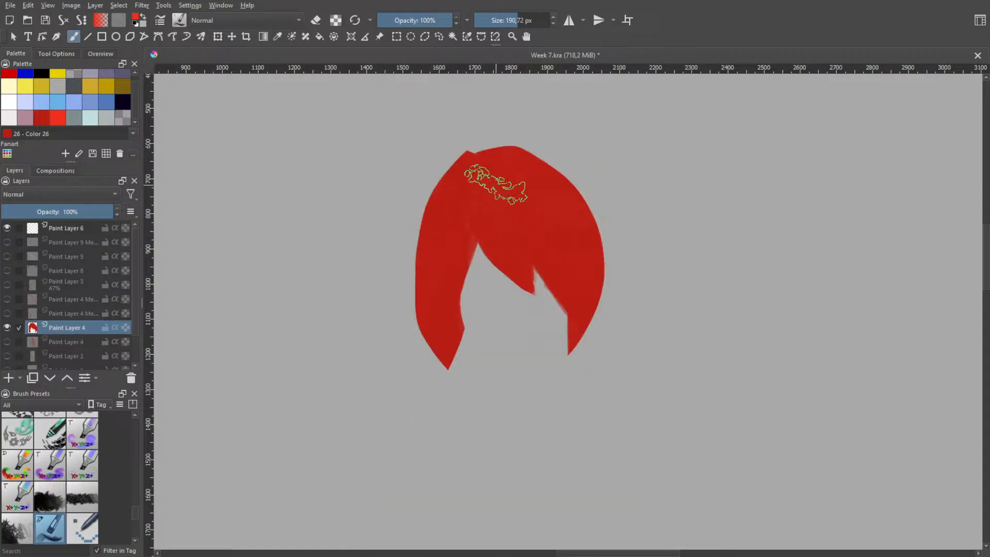
mouse_move(495, 176)
mouse_down()
mouse_move(531, 183)
mouse_move(552, 204)
mouse_move(543, 197)
mouse_move(510, 211)
mouse_move(550, 248)
mouse_up()
mouse_move(478, 218)
mouse_down()
mouse_move(452, 228)
mouse_move(481, 195)
mouse_move(453, 232)
mouse_move(453, 332)
mouse_move(452, 233)
mouse_move(443, 290)
mouse_move(429, 292)
mouse_move(430, 312)
mouse_move(447, 279)
mouse_move(445, 322)
mouse_move(442, 290)
mouse_move(433, 327)
mouse_move(456, 344)
mouse_up()
key(ctrl+z)
mouse_move(513, 239)
mouse_down()
mouse_move(492, 218)
mouse_move(518, 266)
mouse_move(524, 246)
mouse_move(540, 242)
mouse_move(540, 196)
mouse_move(561, 271)
mouse_up()
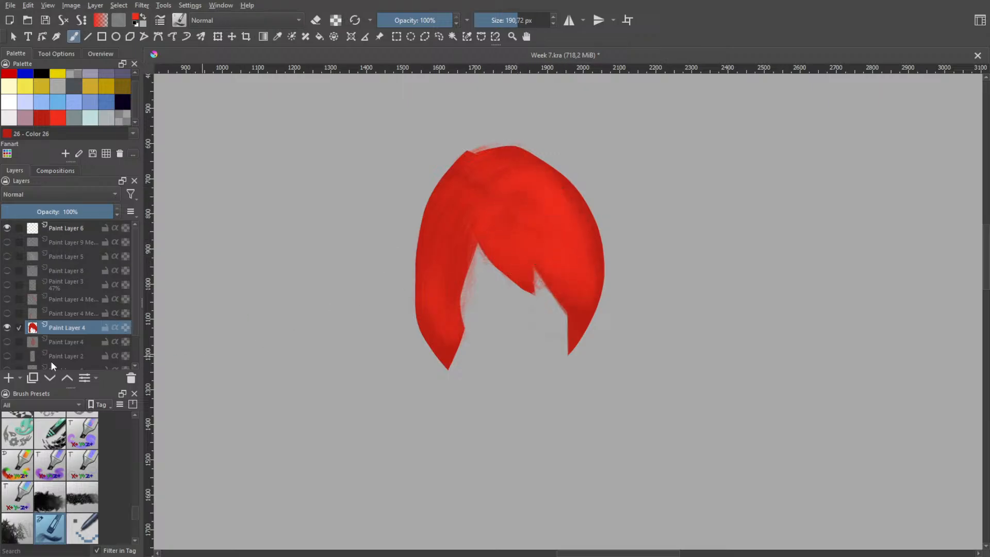
Show the back hair again to judge the brighter fringe, and undo the fringe painting and its layer visibility changes
click(11, 347)
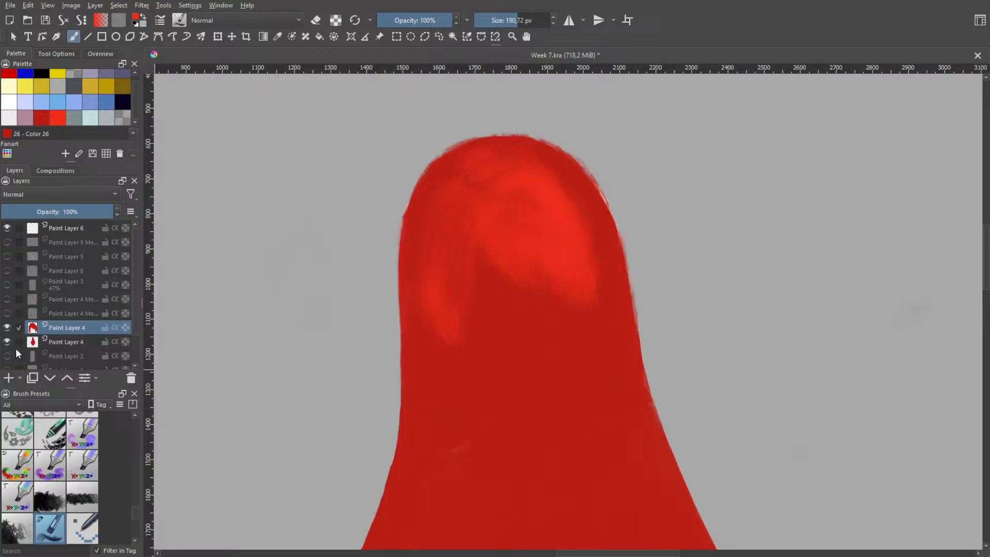
key(space)
scroll(339, 342, down, 2)
key(ctrl+z)
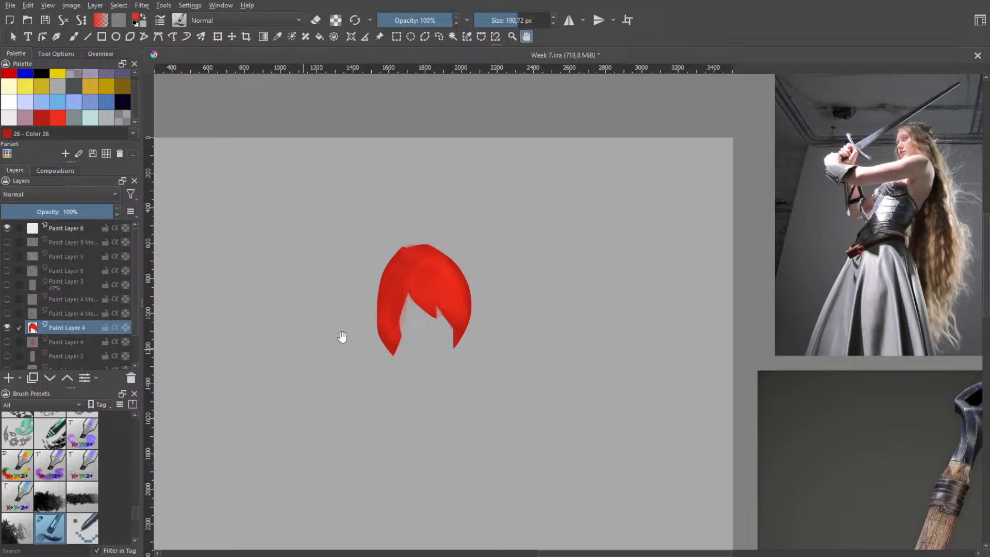
scroll(342, 337, down, 4)
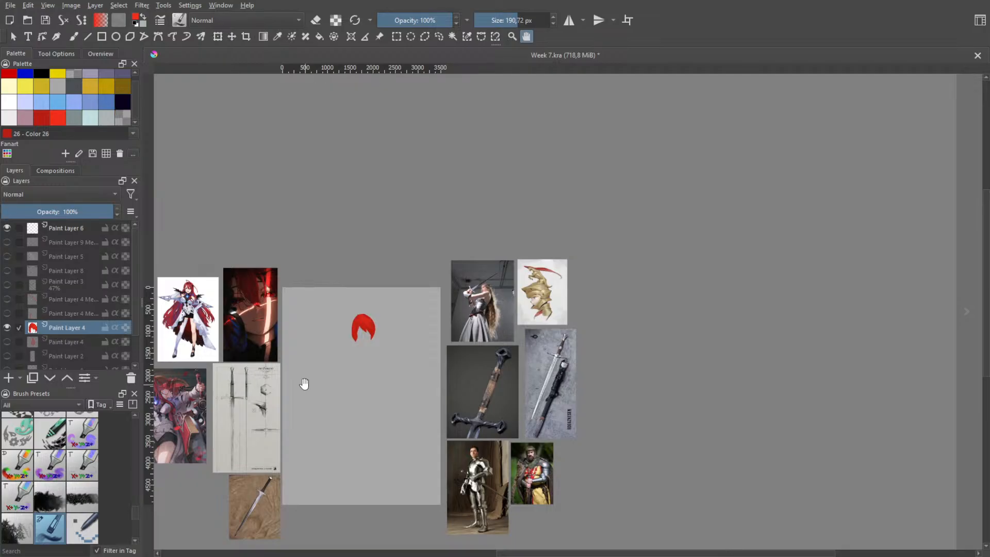
key(ctrl+z)
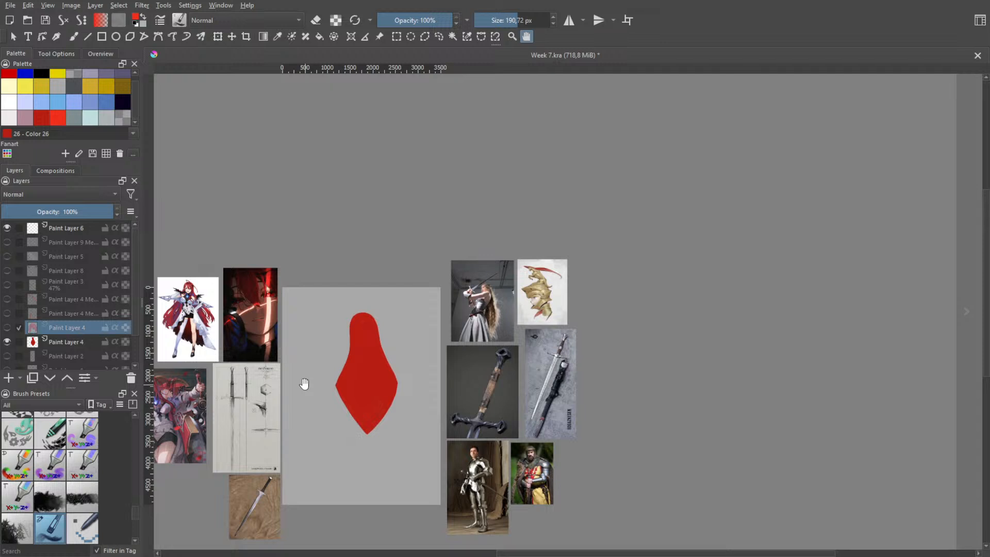
Show the side strand above the back hair, select the back hair layer and switch the brush colour to black
click(8, 298)
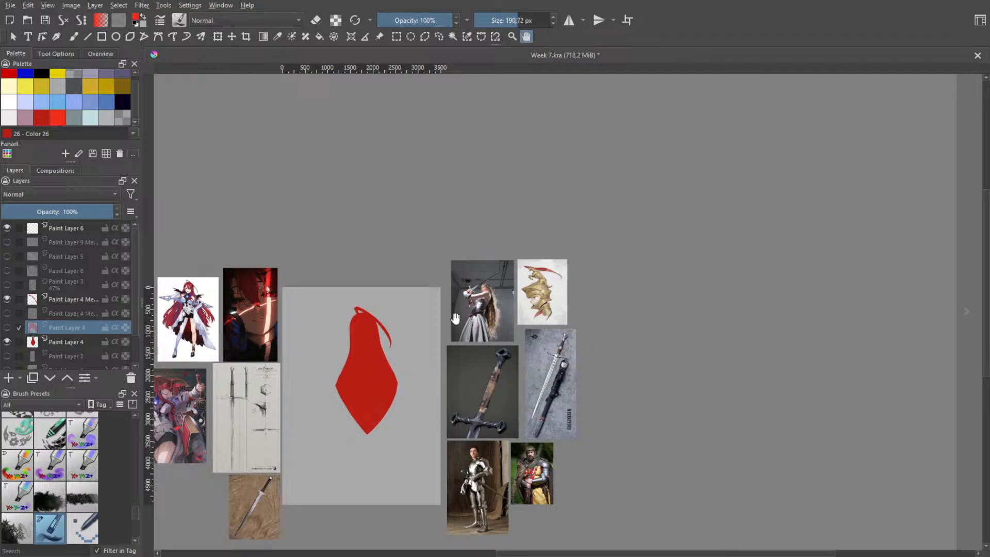
scroll(347, 401, up, 6)
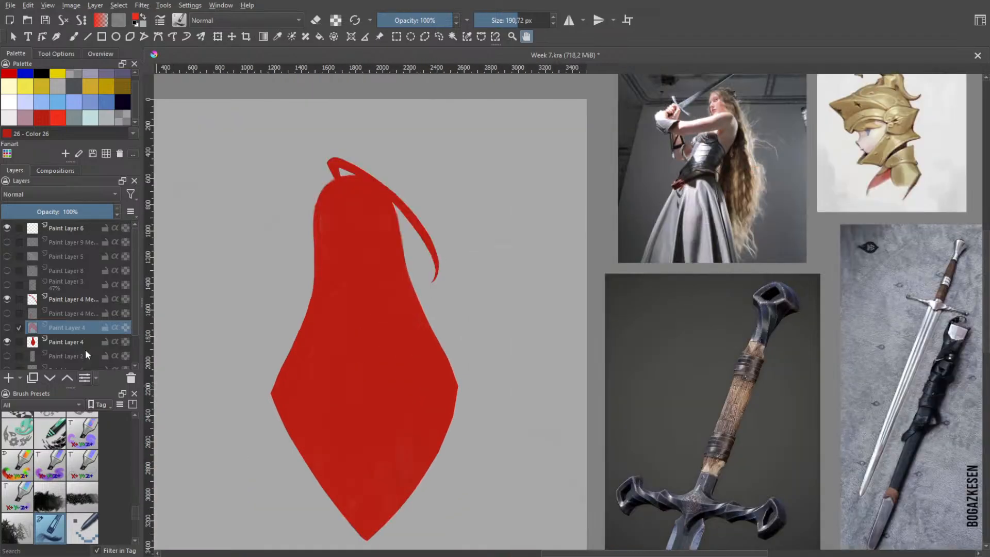
click(85, 345)
key(b)
right_click(340, 337)
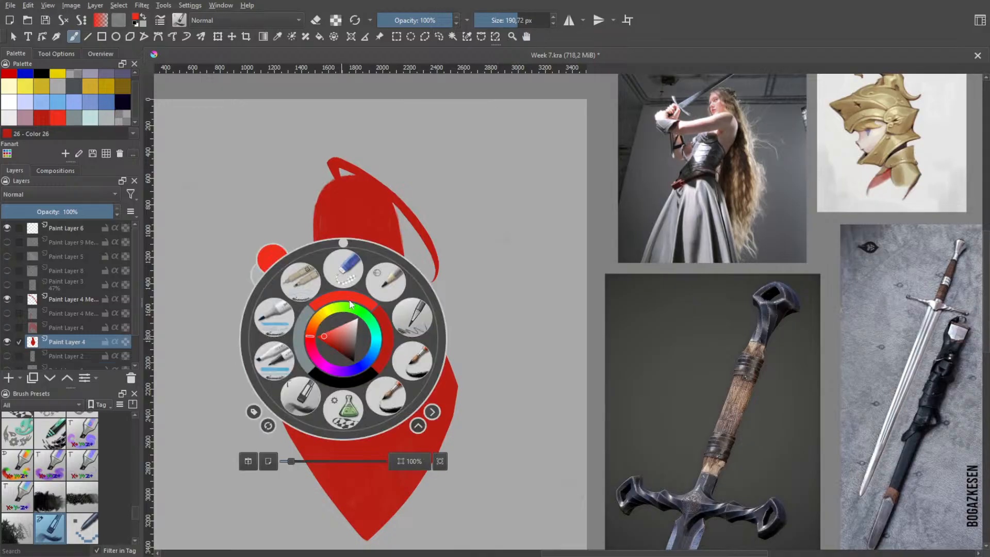
click(332, 382)
Try shading the inside of the back hair in soft black, first at 5% and then at 19% opacity, leaving red edges
click(404, 20)
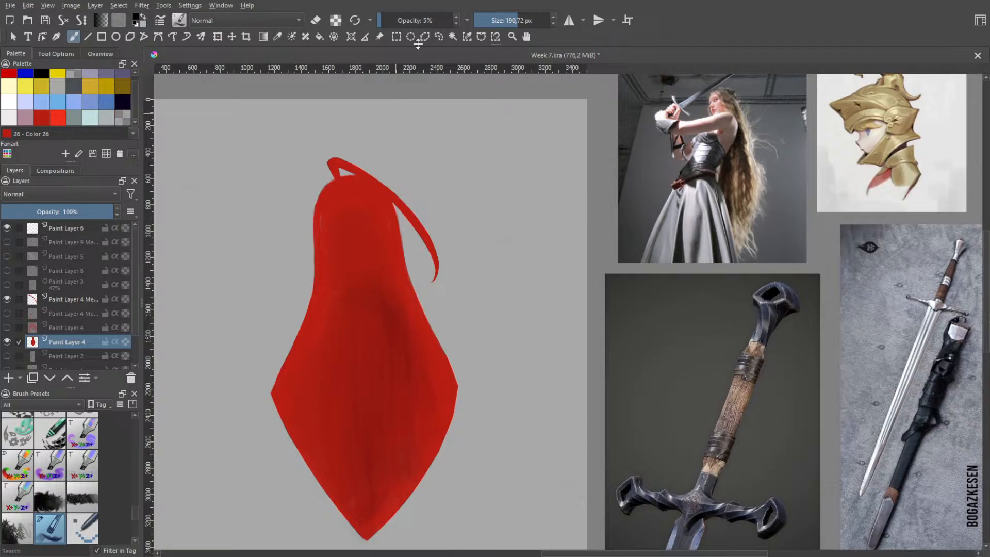
drag(388, 20, 392, 20)
mouse_move(352, 302)
mouse_down()
mouse_move(362, 276)
mouse_move(358, 236)
mouse_move(367, 280)
mouse_move(363, 218)
mouse_move(368, 281)
mouse_move(387, 313)
mouse_move(390, 304)
mouse_move(387, 317)
mouse_move(352, 290)
mouse_up()
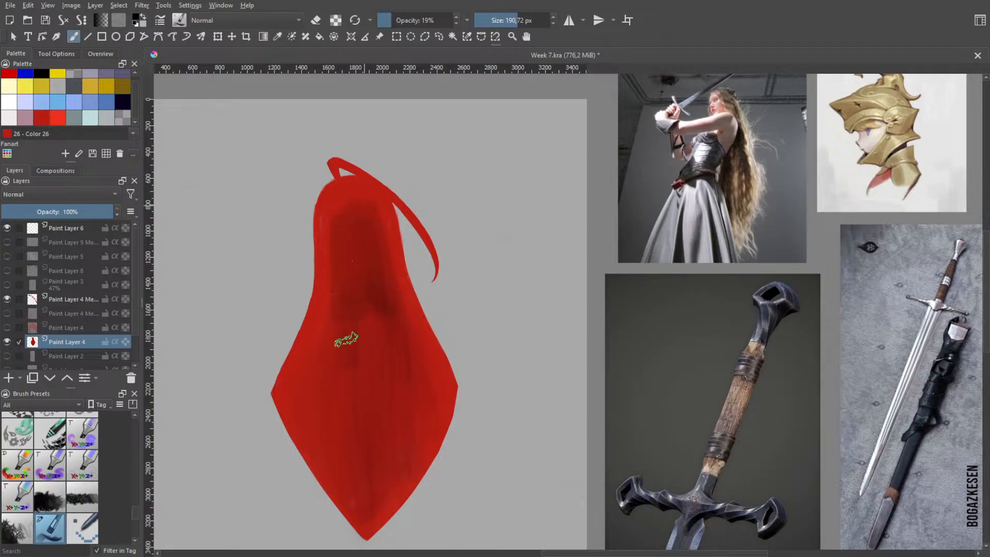
mouse_move(339, 342)
mouse_down()
mouse_move(333, 362)
mouse_move(322, 356)
mouse_move(314, 368)
mouse_move(316, 427)
mouse_move(311, 414)
mouse_move(346, 461)
mouse_move(367, 516)
mouse_move(340, 391)
mouse_move(349, 398)
mouse_move(362, 331)
mouse_move(364, 393)
mouse_move(365, 336)
mouse_move(392, 428)
mouse_up()
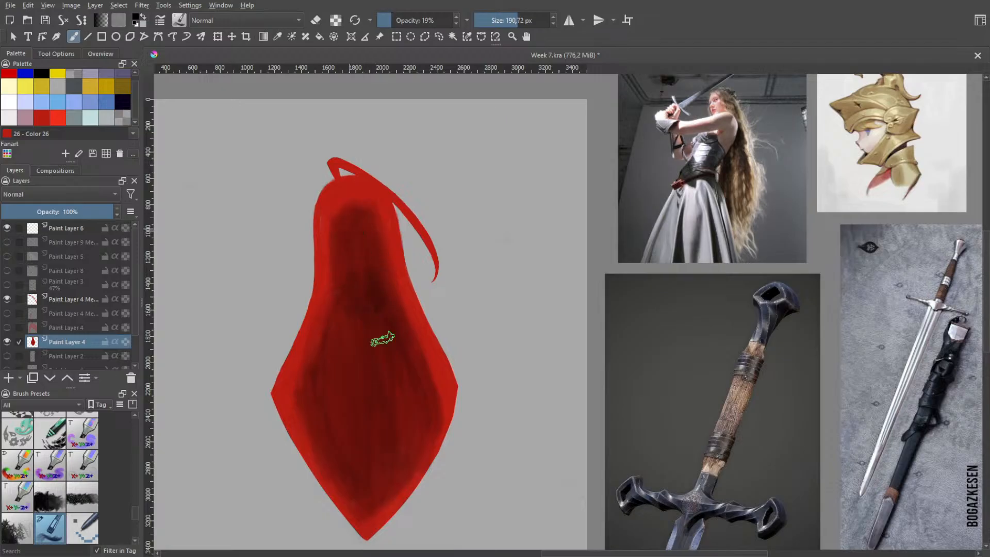
drag(326, 437, 361, 522)
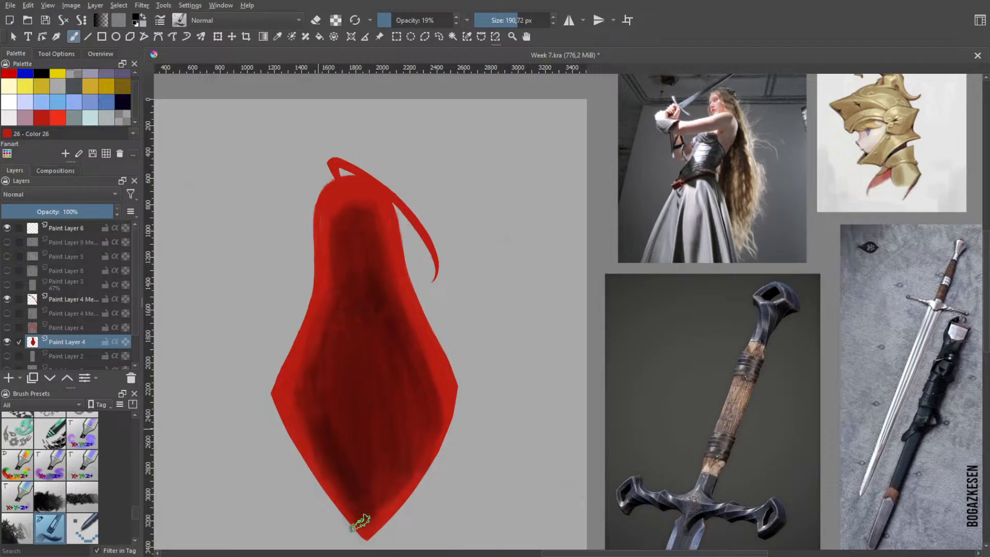
mouse_move(303, 416)
mouse_down()
mouse_move(349, 530)
mouse_move(353, 518)
mouse_up()
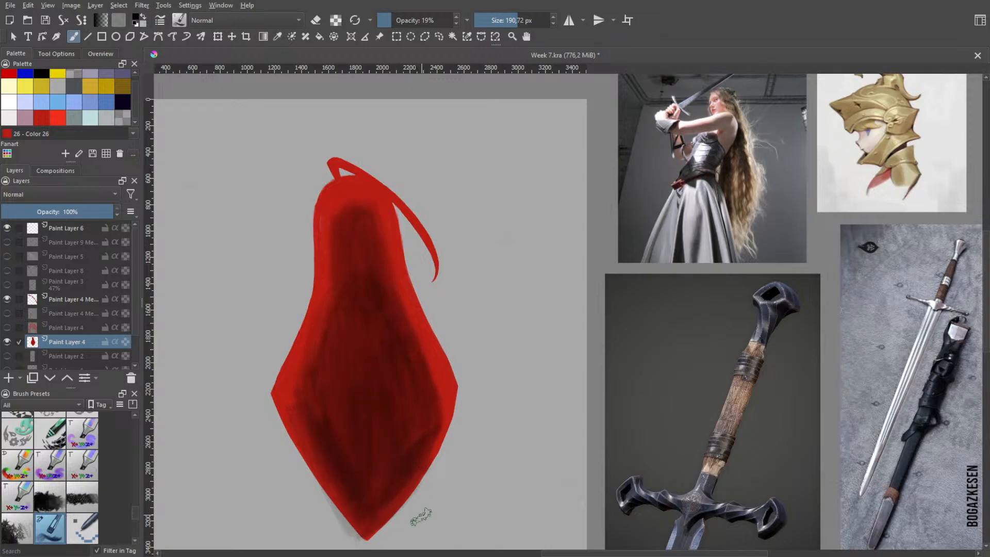
Judge the shaded hair beside the references, undo the black shading and keep the side strand shown
scroll(380, 438, down, 5)
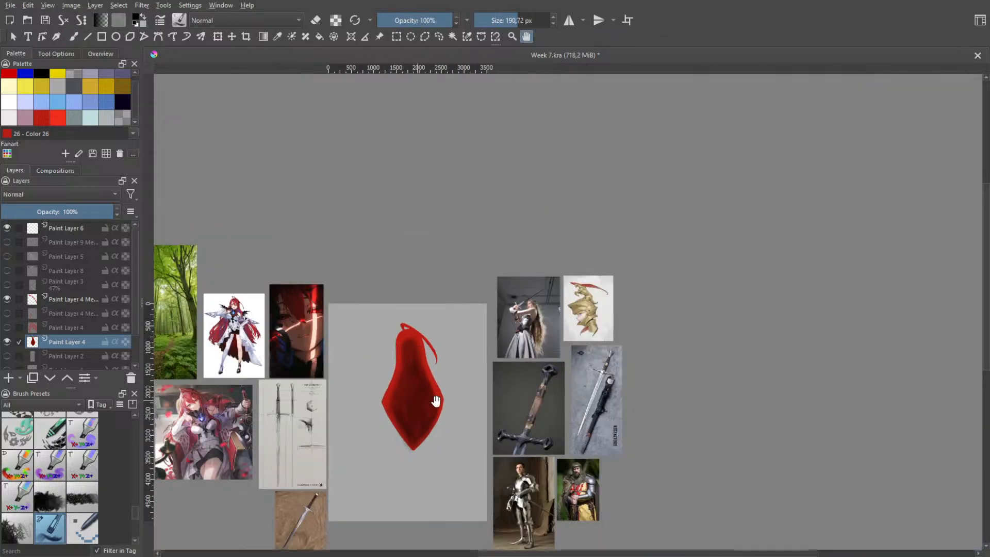
scroll(436, 402, up, 5)
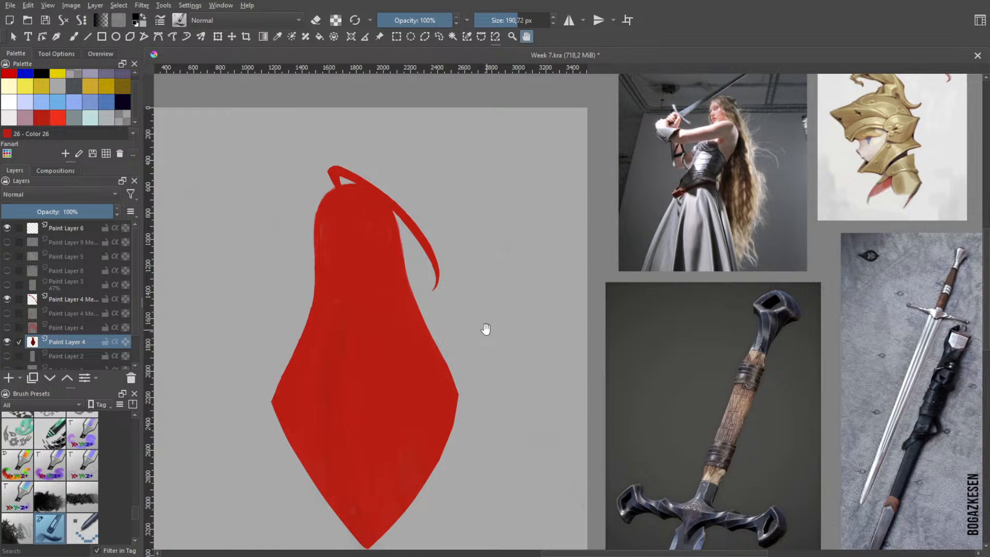
key(ctrl+z)
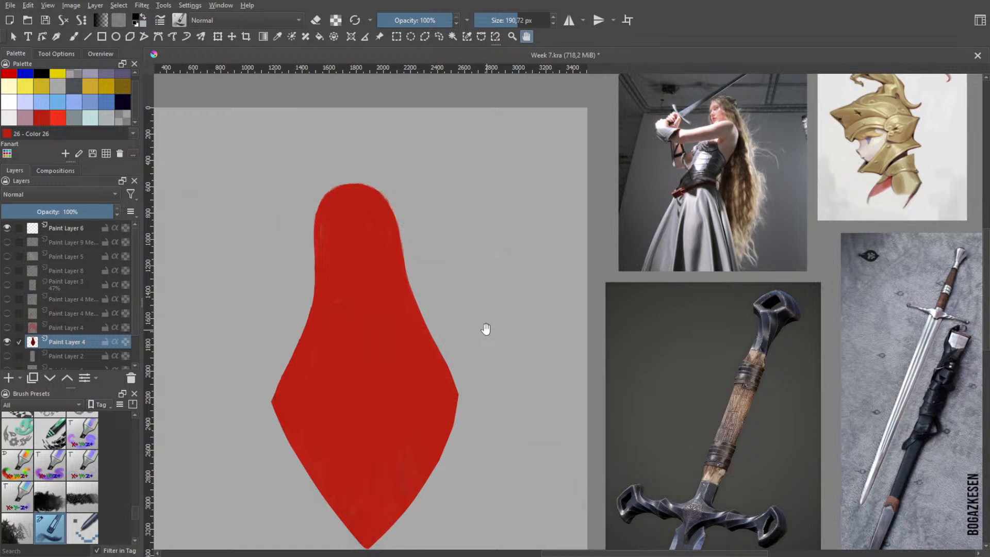
key(ctrl+shift+z)
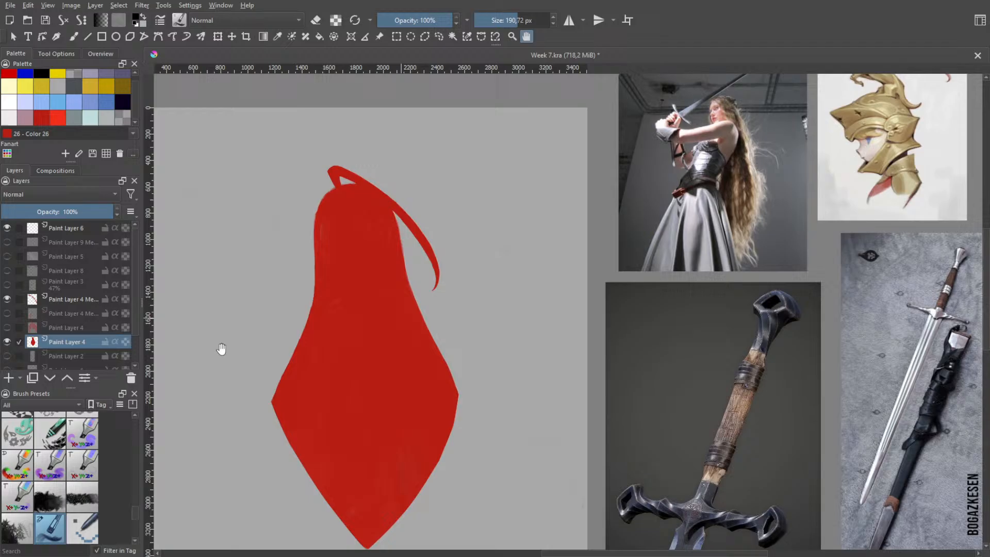
Show the face line sketch on Paint Layer 8, scale it down slightly and move it up within the head
click(8, 271)
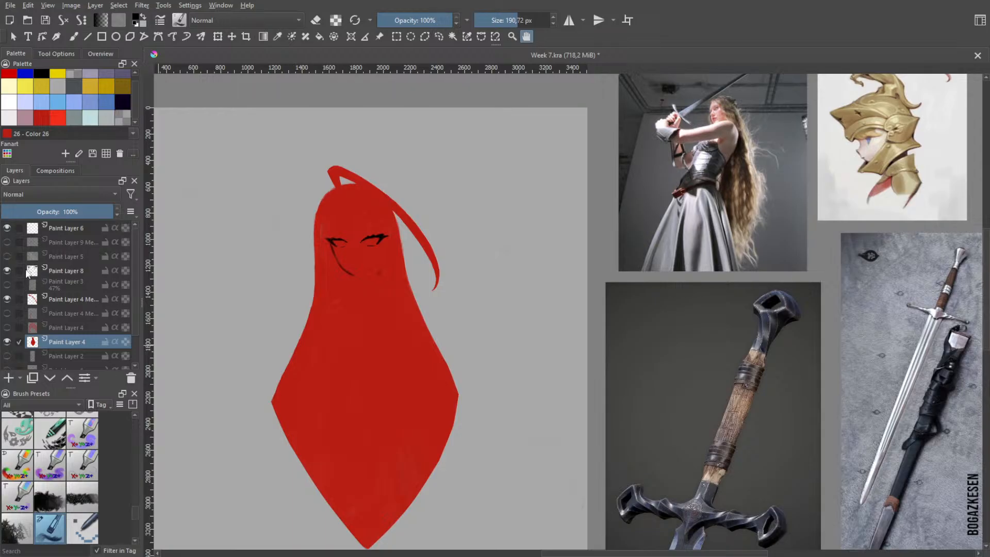
click(59, 272)
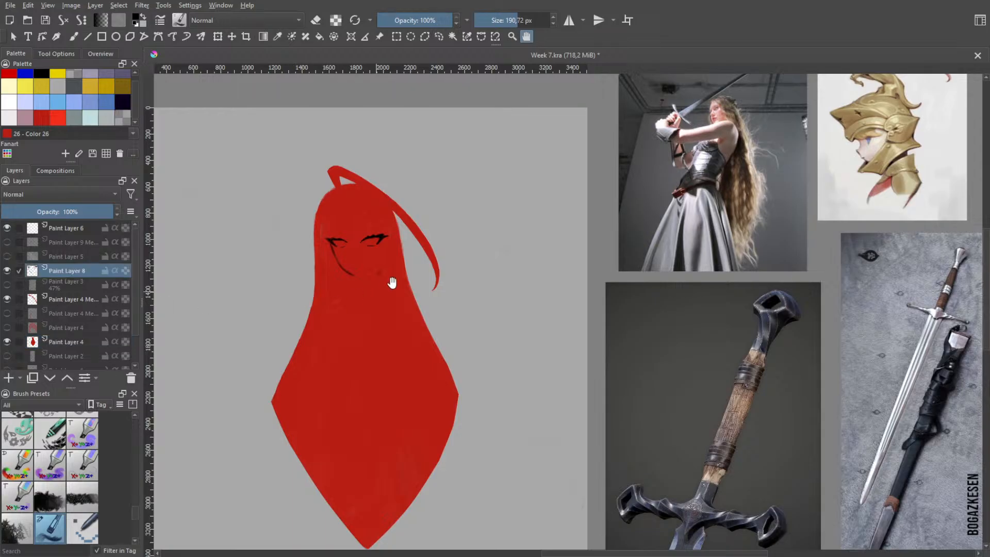
scroll(392, 273, up, 2)
drag(345, 284, 412, 308)
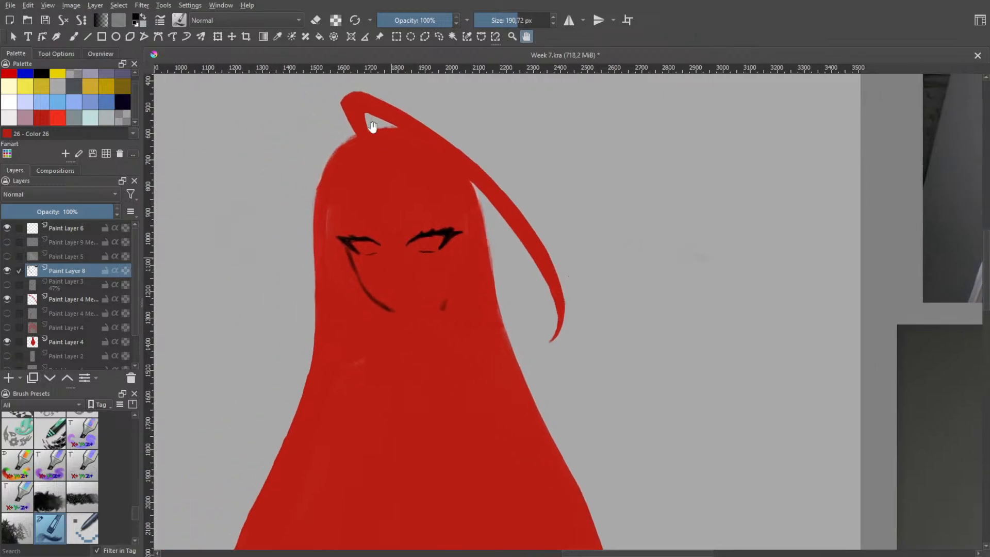
click(221, 40)
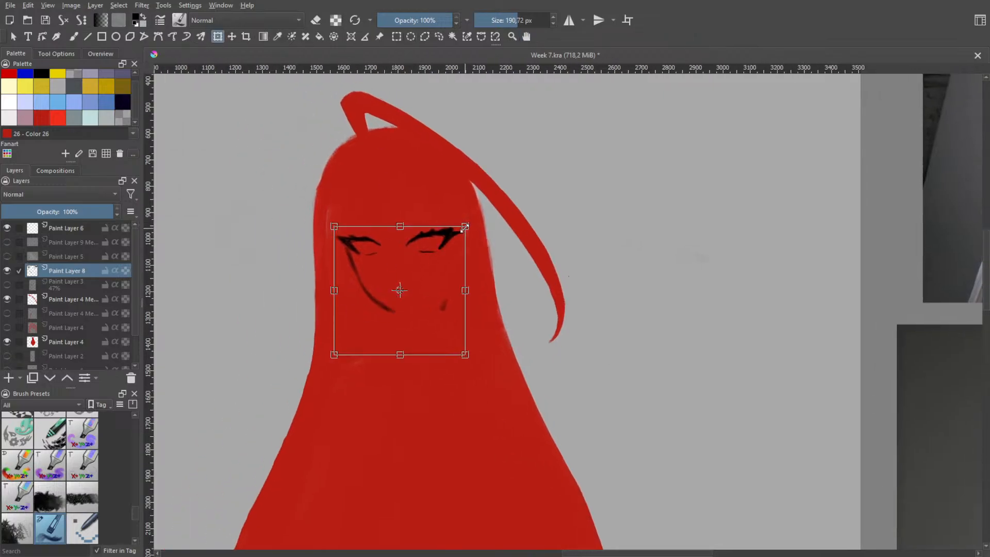
drag(466, 226, 465, 228)
key(Return)
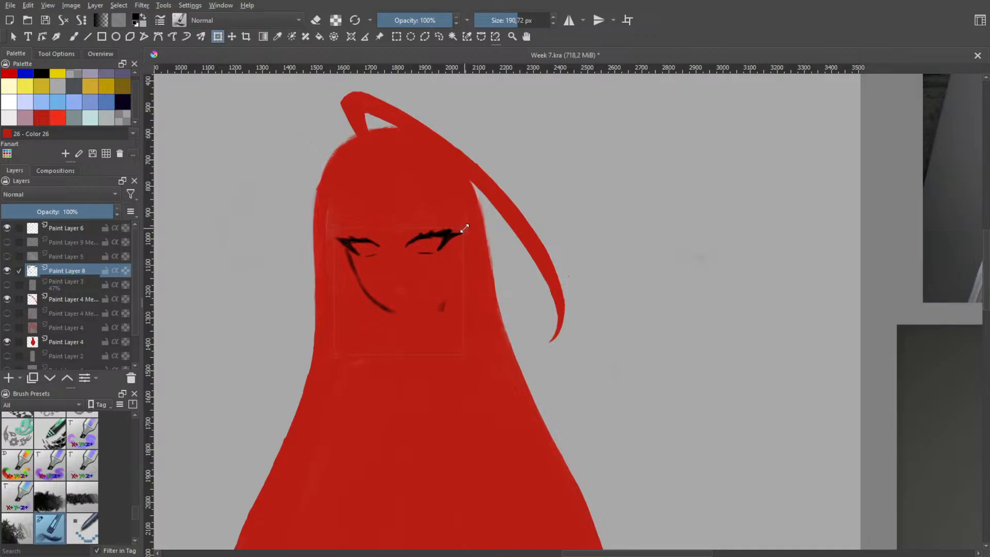
mouse_move(426, 259)
mouse_down()
mouse_move(420, 225)
mouse_move(420, 253)
mouse_up()
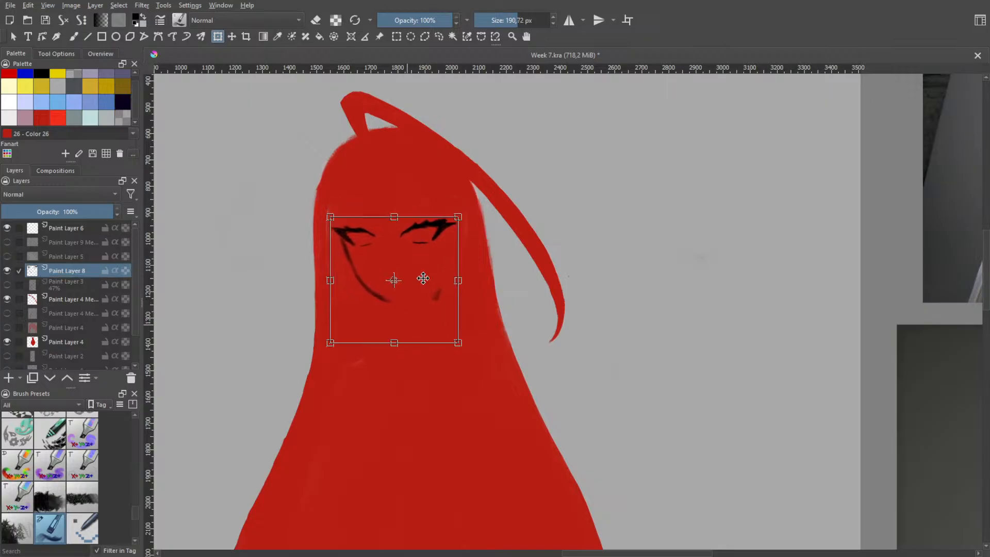
drag(457, 218, 450, 225)
mouse_move(417, 265)
mouse_down()
mouse_move(430, 242)
mouse_move(419, 254)
mouse_up()
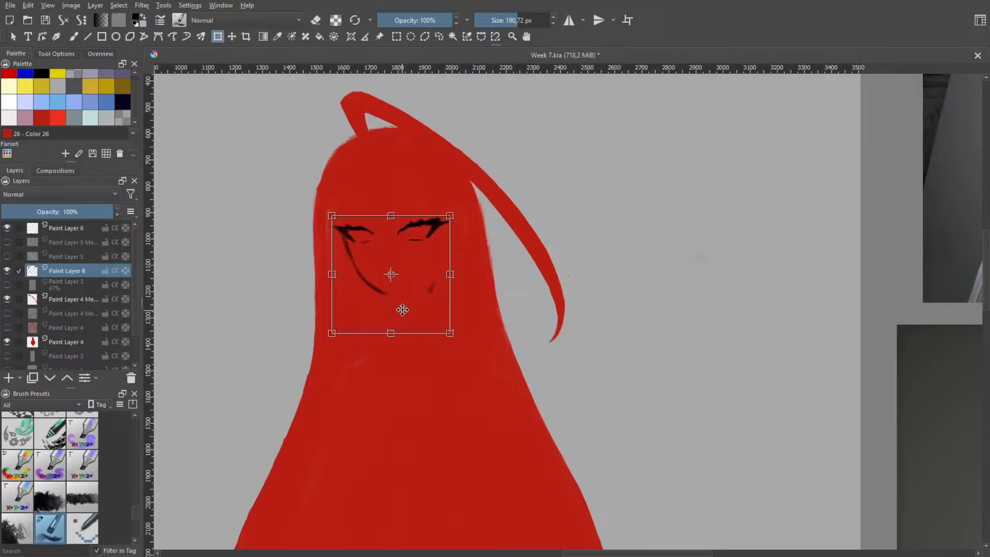
key(b)
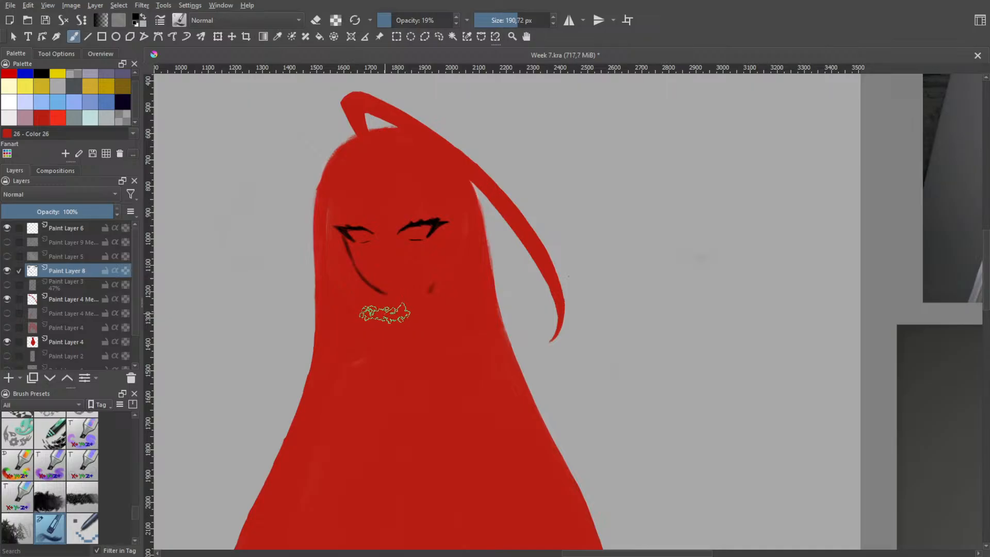
Set the brush to 21.21 px at 100% opacity and compare the face sketch before and after its transform
mouse_move(396, 308)
mouse_down()
mouse_move(370, 313)
mouse_move(381, 305)
mouse_up()
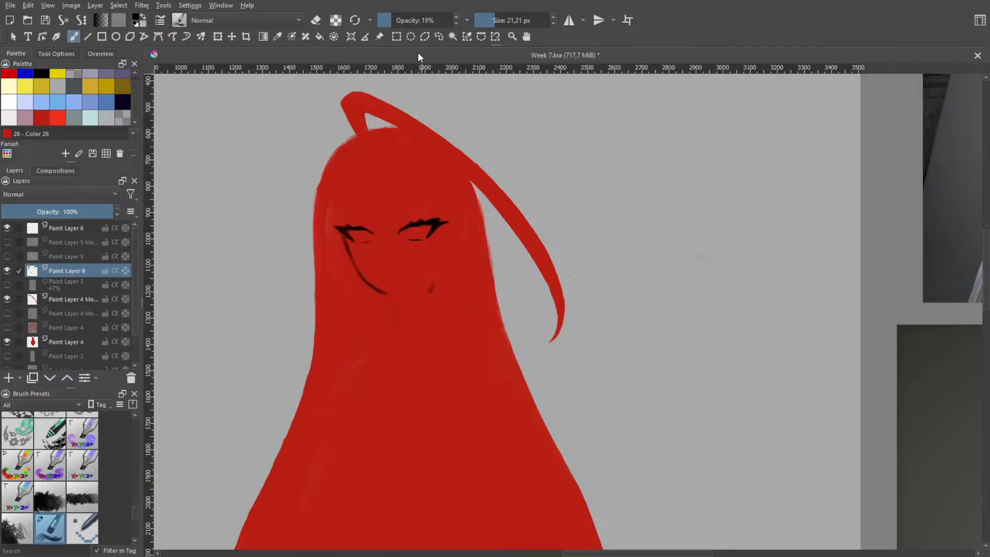
drag(398, 20, 459, 33)
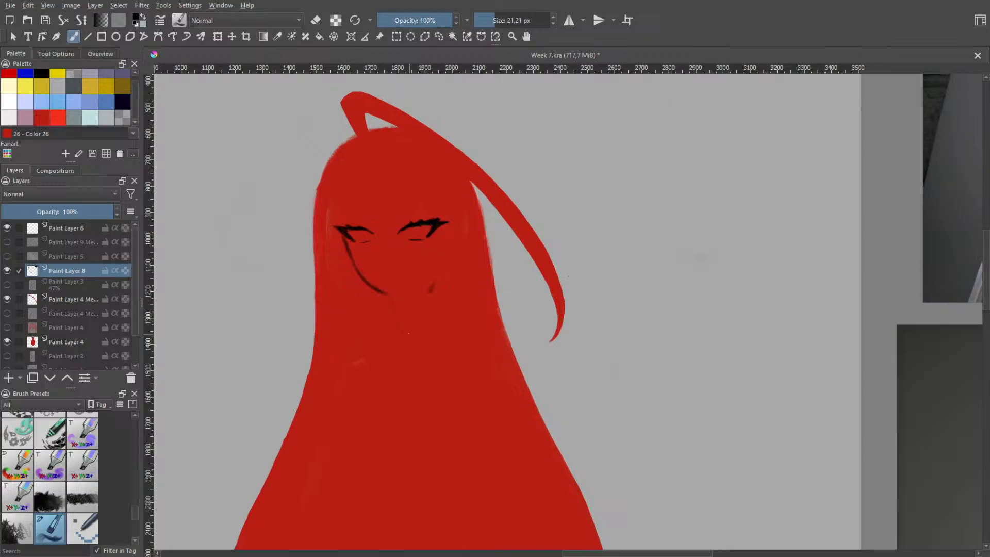
key(ctrl+z)
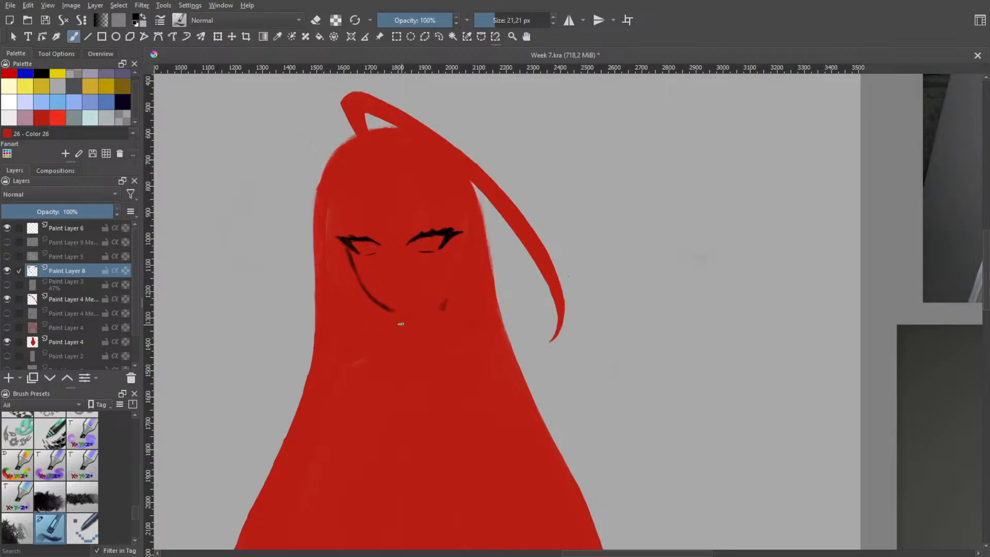
key(ctrl+shift+z)
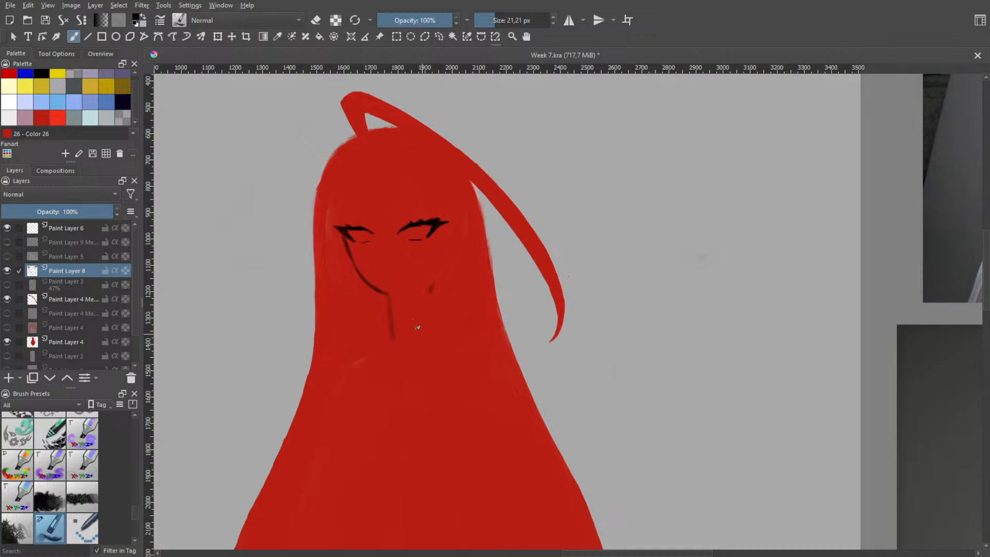
Try neck lines running down from the chin and undo them
key(ctrl+z)
mouse_move(389, 295)
mouse_down()
mouse_move(404, 332)
mouse_move(442, 329)
mouse_up()
key(ctrl+z)
key(ctrl+z)
key(ctrl+z)
Draw the underside of the jaw from the chin, erase the stray mark beside it and reinforce the cheek line
drag(386, 293, 415, 287)
key(e)
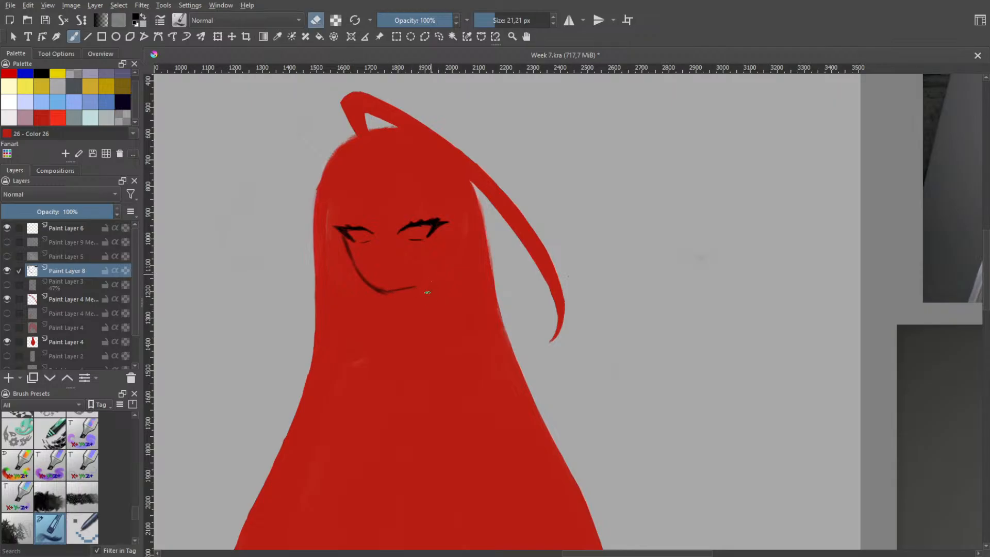
key(e)
key(e)
key(e)
drag(343, 241, 359, 275)
Sketch the neck with a short front line, a curved base and a longer back line, redoing unsatisfactory strokes
mouse_move(390, 301)
mouse_down()
mouse_move(432, 312)
mouse_move(401, 327)
mouse_move(428, 307)
mouse_move(411, 322)
mouse_move(433, 286)
mouse_move(436, 312)
mouse_up()
key(ctrl+z)
key(ctrl+z)
drag(428, 278, 437, 312)
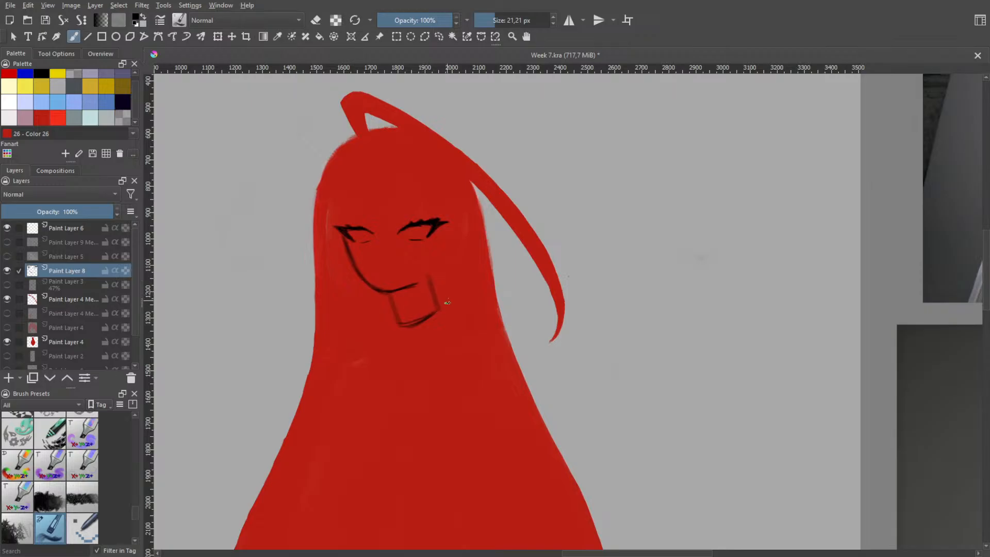
key(ctrl+z)
mouse_move(436, 276)
mouse_down()
mouse_move(447, 305)
mouse_move(438, 265)
mouse_move(447, 298)
mouse_up()
key(ctrl+z)
Try a tilted oval with a second curve behind it as the chest form under the neck
key(ctrl+z)
drag(436, 264, 447, 303)
mouse_move(387, 322)
mouse_down()
mouse_move(341, 396)
mouse_move(428, 358)
mouse_up()
key(ctrl+z)
drag(374, 329, 353, 407)
key(ctrl+z)
mouse_move(474, 316)
mouse_down()
mouse_move(357, 392)
mouse_move(413, 385)
mouse_up()
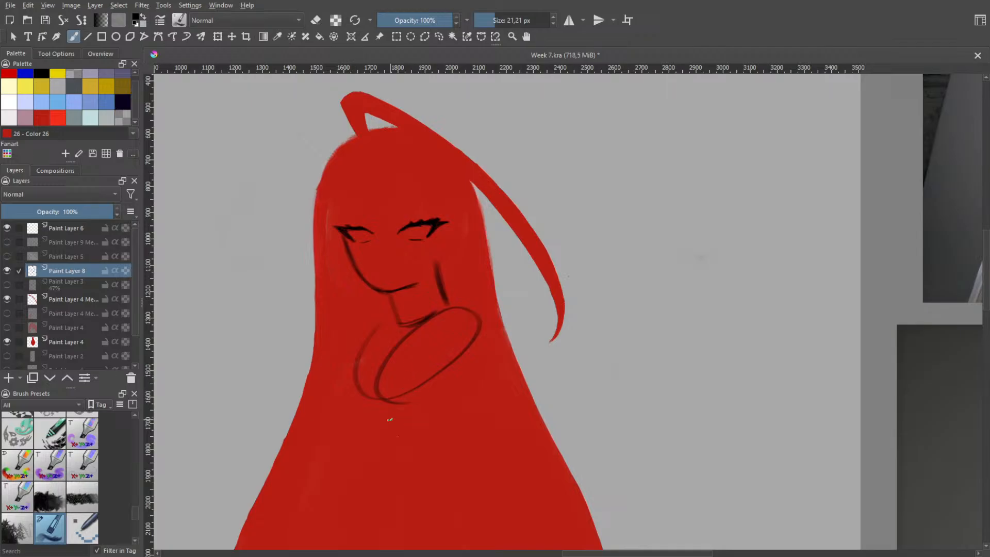
Try a large rounded lower torso shape beneath the tilted chest oval and check the figure's proportions
drag(463, 397, 417, 386)
key(ctrl+z)
drag(469, 404, 390, 406)
scroll(459, 356, down, 1)
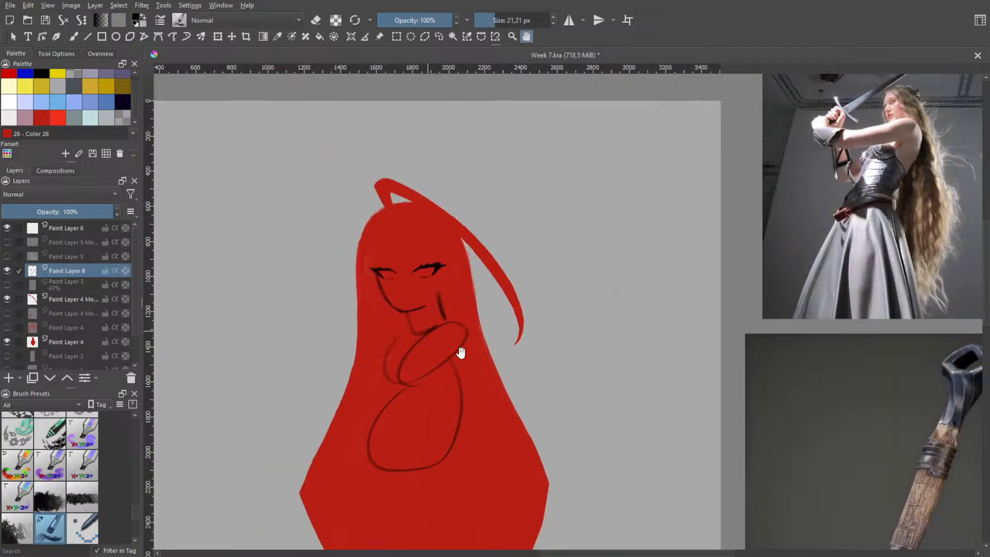
mouse_move(460, 351)
mouse_down()
mouse_move(427, 266)
mouse_move(418, 298)
mouse_move(381, 347)
mouse_move(391, 252)
mouse_move(420, 214)
mouse_move(374, 295)
mouse_up()
Undo the tilted chest and lower torso forms, try an upright oval torso instead and undo it too
key(ctrl+z)
key(b)
key(ctrl+z)
key(ctrl+z)
key(ctrl+z)
mouse_move(361, 235)
mouse_down()
mouse_move(345, 280)
mouse_move(384, 219)
mouse_move(318, 320)
mouse_move(371, 209)
mouse_move(356, 223)
mouse_move(397, 191)
mouse_move(356, 265)
mouse_move(356, 237)
mouse_move(367, 278)
mouse_up()
key(ctrl+z)
key(ctrl+z)
key(ctrl+z)
key(ctrl+z)
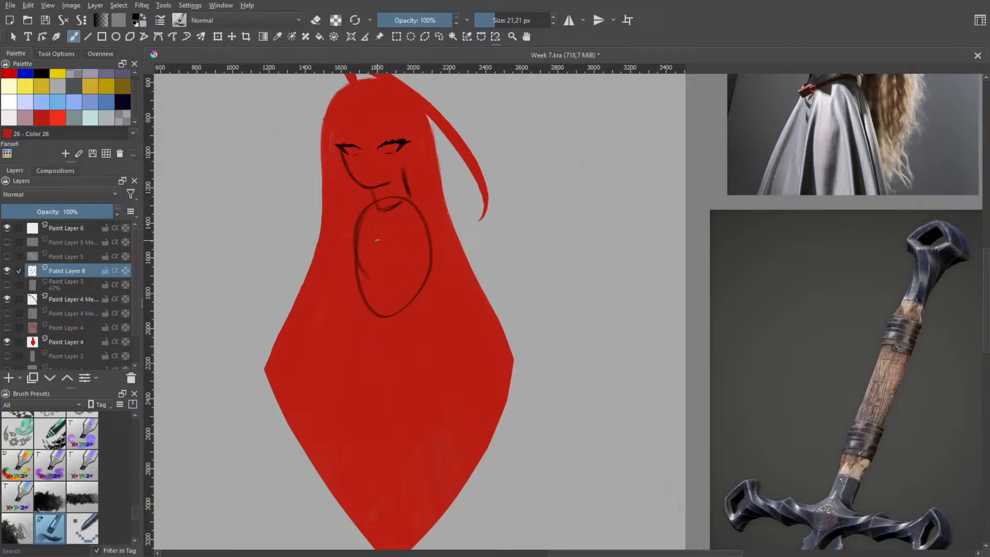
key(ctrl+z)
Try several long curves from the neck base down the front of the torso, undoing each version
mouse_move(373, 220)
mouse_down()
mouse_move(366, 265)
mouse_move(384, 352)
mouse_up()
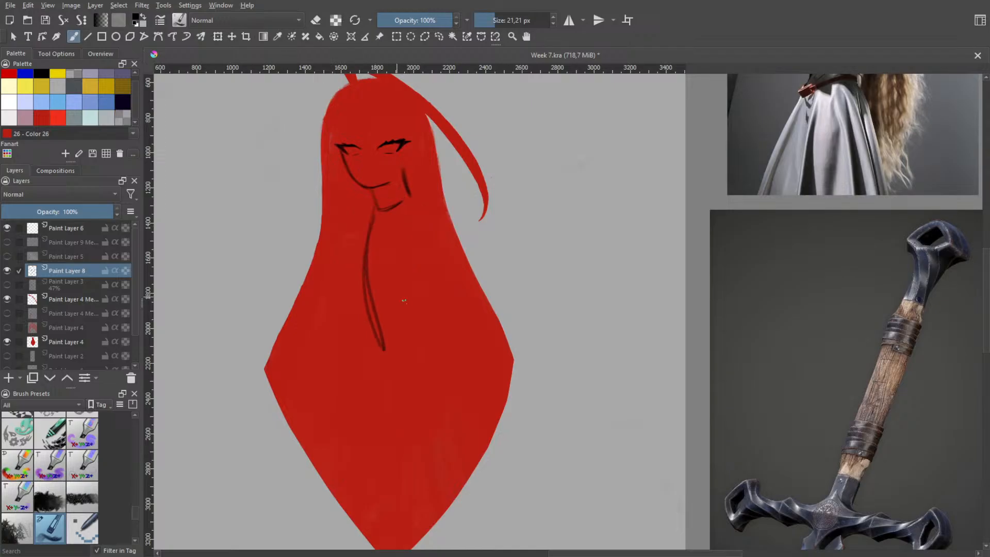
key(ctrl+z)
key(ctrl+z)
drag(370, 215, 341, 337)
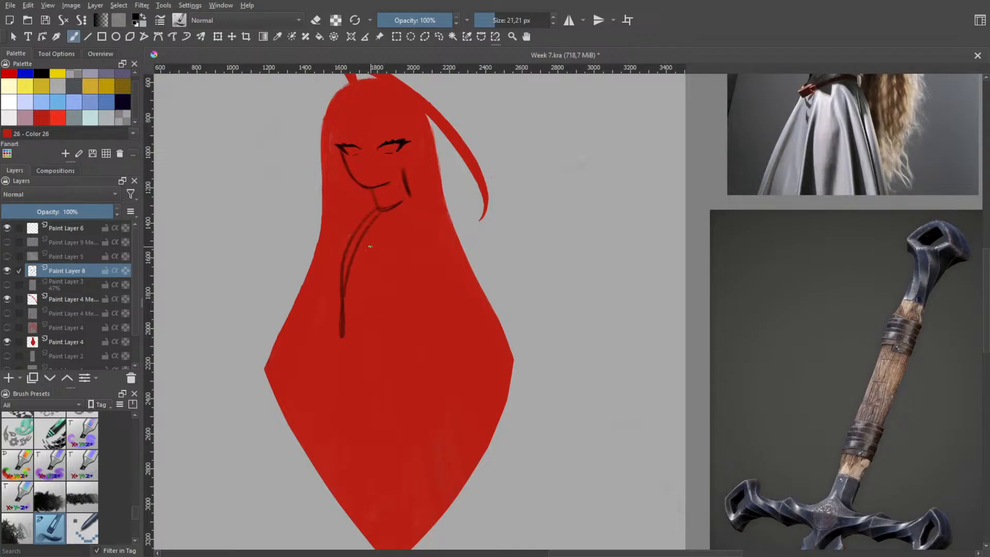
key(ctrl+z)
key(ctrl+z)
drag(370, 213, 330, 336)
drag(377, 212, 336, 339)
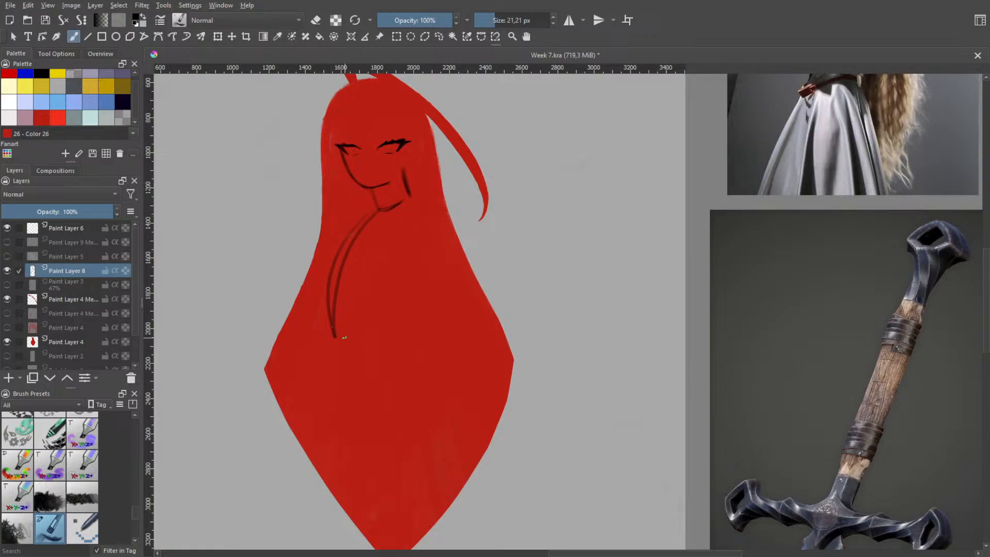
key(ctrl+z)
key(ctrl+z)
Sketch the chest outline below the neck with a curved front edge and a rounded back line
mouse_move(378, 204)
mouse_down()
mouse_move(336, 281)
mouse_move(367, 231)
mouse_move(348, 281)
mouse_move(367, 288)
mouse_move(415, 221)
mouse_move(411, 282)
mouse_up()
key(ctrl+z)
key(ctrl+z)
drag(413, 211, 396, 294)
key(ctrl+z)
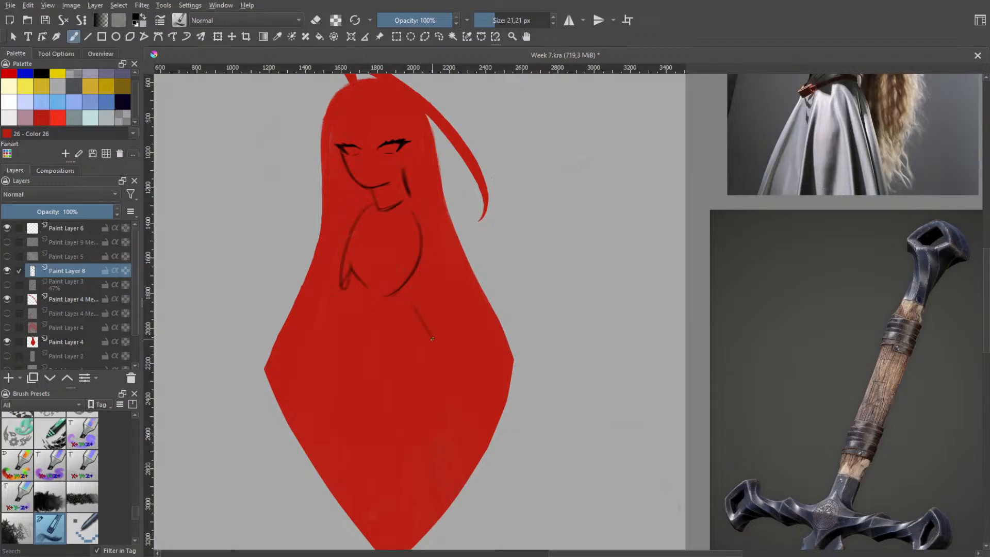
Try waist and hip curves beneath the chest outline and undo them
key(ctrl+z)
drag(348, 366, 441, 369)
key(ctrl+z)
mouse_move(336, 335)
mouse_down()
mouse_move(407, 326)
mouse_move(401, 344)
mouse_up()
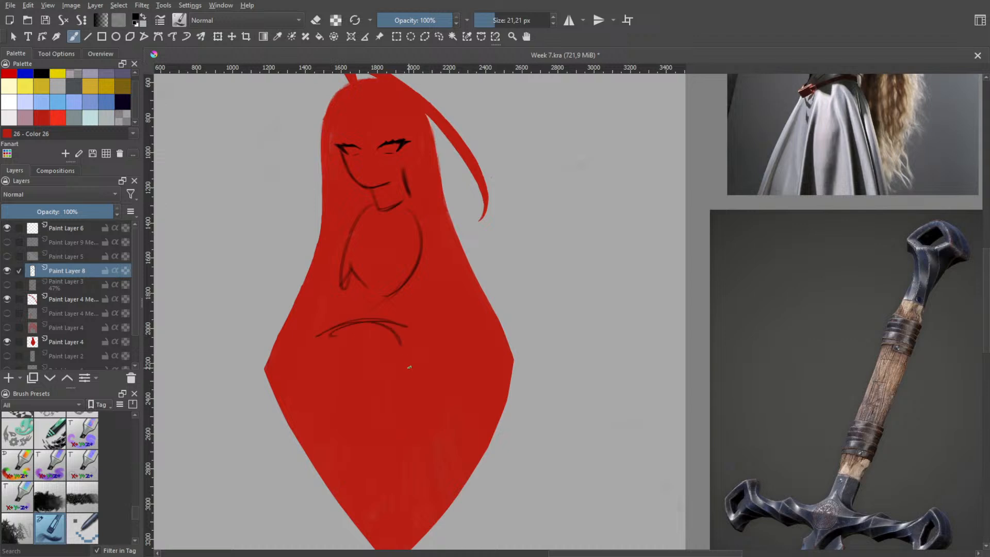
key(ctrl+z)
key(ctrl+z)
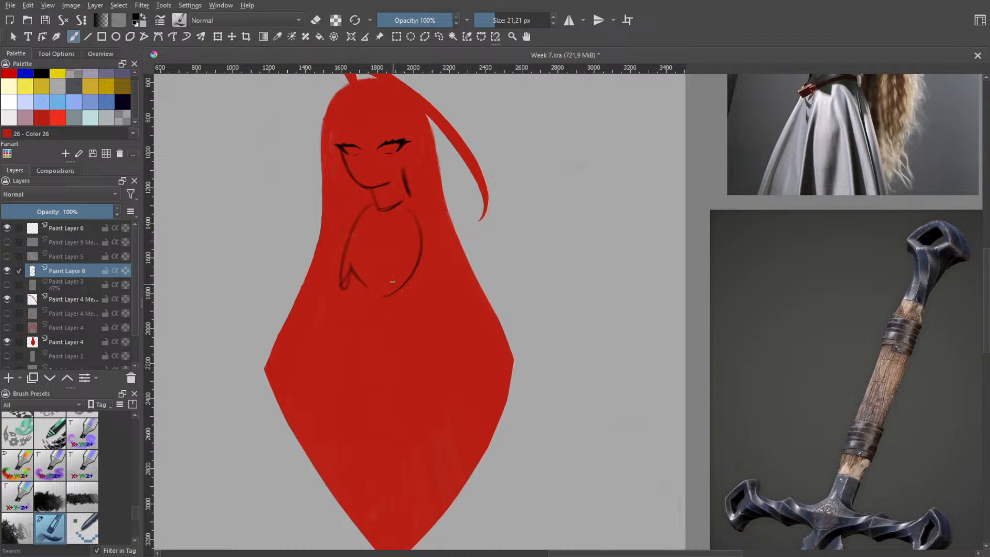
Redraw the chest below the neck as a tilted ribcage oval with an outer front curve and an inverted-V rib arch
key(ctrl+z)
key(ctrl+z)
mouse_move(369, 204)
mouse_down()
mouse_move(345, 236)
mouse_move(374, 209)
mouse_move(371, 326)
mouse_move(363, 266)
mouse_up()
key(ctrl+z)
mouse_move(341, 300)
mouse_down()
mouse_move(361, 271)
mouse_move(384, 314)
mouse_up()
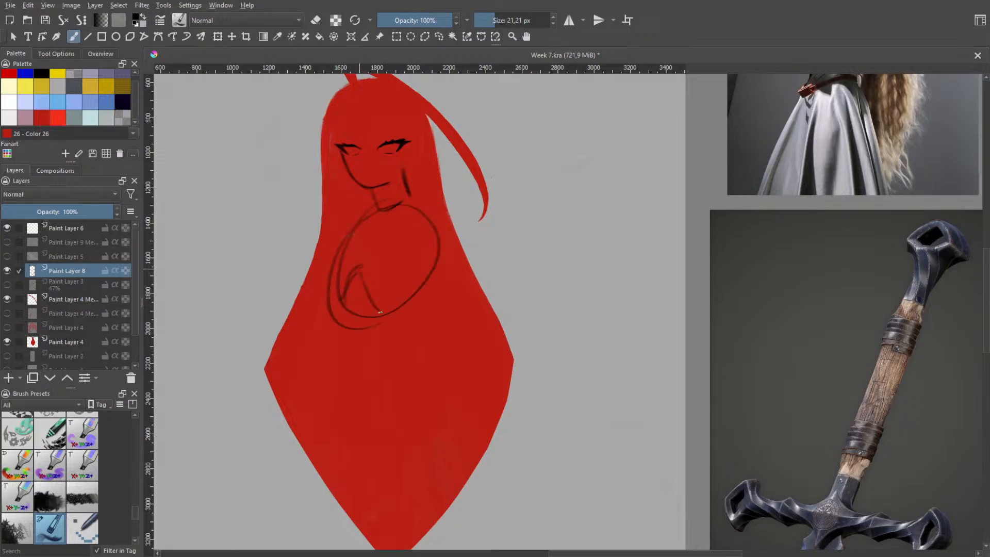
key(ctrl+z)
drag(360, 271, 391, 315)
Sketch a curved centre line down the ribcage, a collar line across its upper part and a rounded back shoulder
drag(373, 223, 361, 259)
key(ctrl+z)
key(ctrl+z)
drag(352, 224, 409, 223)
drag(431, 211, 451, 257)
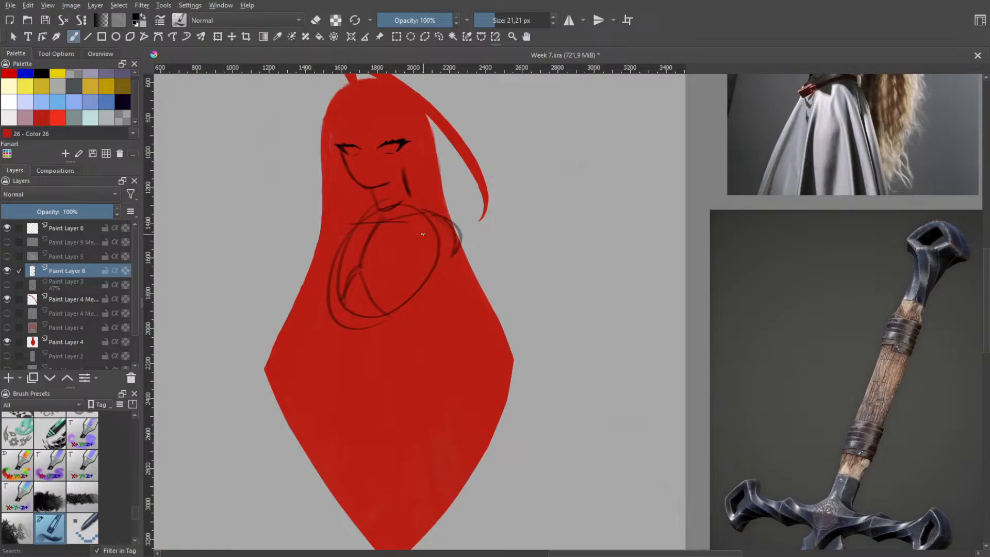
Undo the rounded shoulder strokes and try fresh curves for the front and back shoulders
mouse_move(356, 215)
mouse_down()
mouse_move(336, 243)
mouse_move(365, 219)
mouse_move(352, 215)
mouse_move(335, 232)
mouse_move(354, 227)
mouse_move(371, 246)
mouse_move(338, 235)
mouse_move(356, 216)
mouse_move(327, 239)
mouse_move(367, 218)
mouse_move(340, 239)
mouse_move(350, 220)
mouse_move(351, 254)
mouse_move(349, 226)
mouse_move(328, 233)
mouse_move(356, 226)
mouse_up()
key(ctrl+z)
key(ctrl+z)
key(ctrl+z)
key(ctrl+z)
key(ctrl+z)
key(ctrl+z)
key(ctrl+z)
key(ctrl+z)
key(ctrl+z)
drag(343, 223, 378, 212)
key(ctrl+z)
mouse_move(416, 218)
mouse_down()
mouse_move(417, 244)
mouse_move(443, 209)
mouse_move(450, 248)
mouse_up()
key(ctrl+z)
key(ctrl+z)
Try rounded back shoulder curves running down into the upper arm, undoing each version
key(ctrl+z)
mouse_move(433, 211)
mouse_down()
mouse_move(450, 244)
mouse_move(464, 237)
mouse_up()
key(ctrl+z)
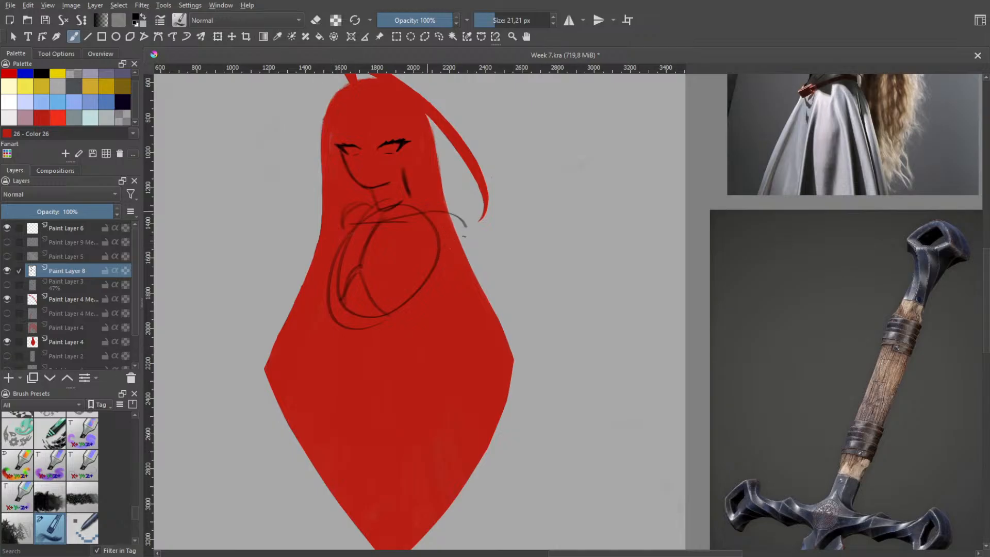
key(ctrl+z)
drag(429, 208, 458, 246)
key(ctrl+z)
mouse_move(426, 212)
mouse_down()
mouse_move(450, 210)
mouse_move(458, 262)
mouse_up()
key(ctrl+z)
Try straighter, longer outer edges for the back shoulder and undo them
key(ctrl+z)
mouse_move(428, 210)
mouse_down()
mouse_move(451, 213)
mouse_move(458, 269)
mouse_up()
key(ctrl+z)
key(ctrl+z)
Square off the shoulders with an angular front corner and a straight, slightly slanted outer edge on the back shoulder
key(ctrl+z)
mouse_move(430, 210)
mouse_down()
mouse_move(456, 211)
mouse_move(457, 271)
mouse_up()
key(ctrl+z)
key(ctrl+z)
drag(448, 215, 458, 272)
key(ctrl+z)
key(ctrl+z)
drag(454, 206, 467, 272)
key(ctrl+z)
key(ctrl+z)
key(ctrl+z)
key(ctrl+z)
mouse_move(438, 208)
mouse_down()
mouse_move(452, 211)
mouse_move(463, 271)
mouse_up()
key(ctrl+z)
key(ctrl+z)
key(ctrl+z)
mouse_move(353, 214)
mouse_down()
mouse_move(360, 253)
mouse_move(364, 219)
mouse_move(348, 212)
mouse_move(366, 211)
mouse_move(347, 210)
mouse_move(349, 234)
mouse_up()
key(ctrl+z)
key(ctrl+z)
mouse_move(419, 213)
mouse_down()
mouse_move(462, 208)
mouse_move(469, 263)
mouse_up()
key(ctrl+z)
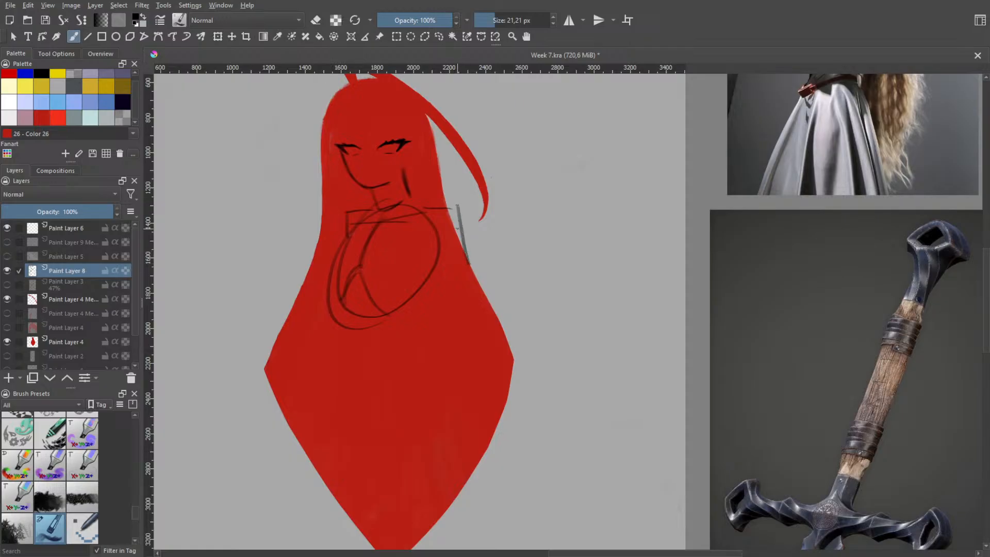
key(ctrl+z)
drag(457, 200, 469, 262)
drag(442, 225, 466, 269)
key(ctrl+z)
Add a slanted line from the ribcage to the back shoulder's outer edge to form a wedge, undoing the extra edge strokes
key(ctrl+z)
drag(454, 208, 466, 278)
drag(442, 235, 464, 283)
key(ctrl+z)
drag(469, 238, 464, 275)
key(ctrl+z)
key(ctrl+z)
drag(465, 224, 468, 278)
key(ctrl+z)
drag(456, 209, 467, 227)
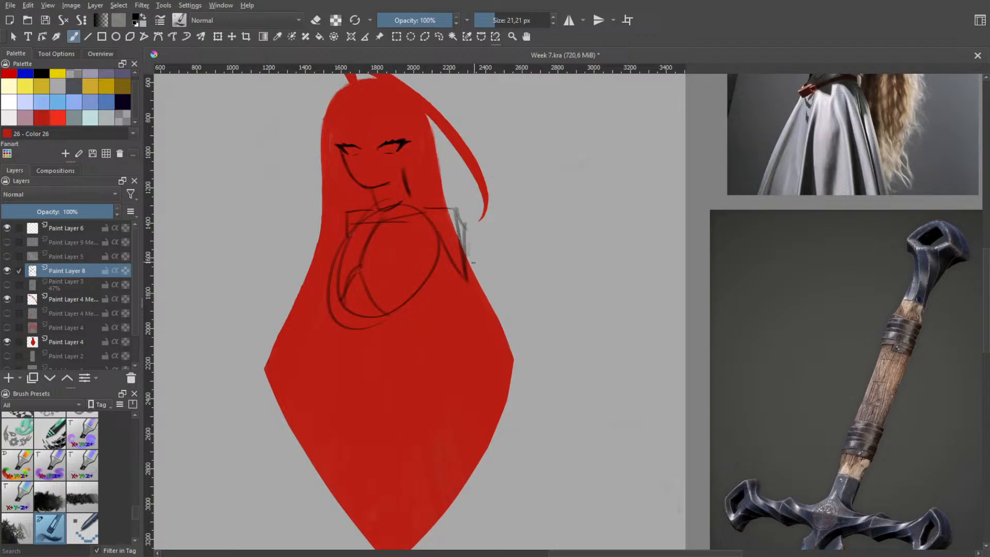
key(ctrl+z)
key(ctrl+z)
Try slanted front hip lines and a lower hip curve beneath the ribcage
key(space)
drag(433, 302, 418, 257)
scroll(420, 281, down, 2)
key(b)
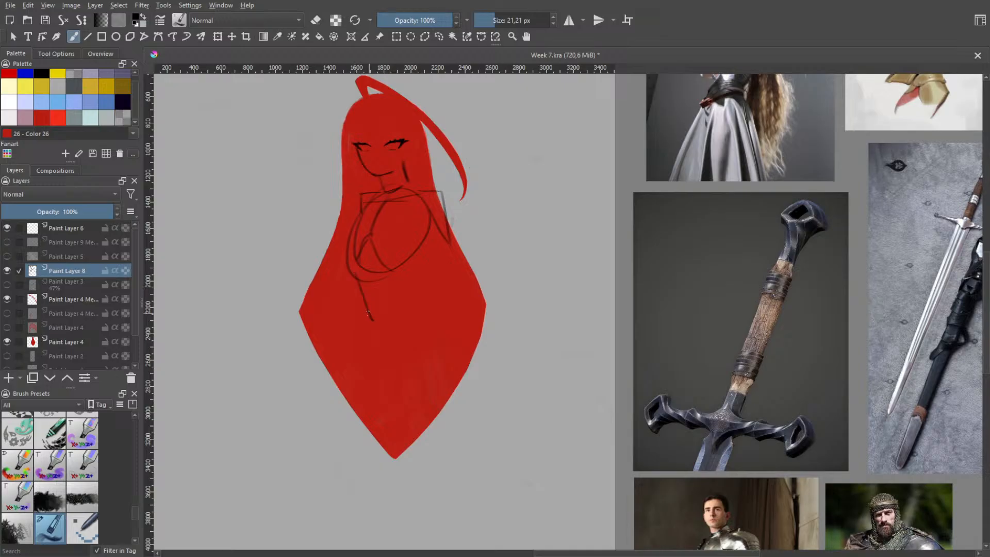
drag(348, 279, 372, 328)
key(ctrl+z)
drag(348, 283, 371, 327)
mouse_move(346, 286)
mouse_down()
mouse_move(400, 274)
mouse_move(405, 287)
mouse_move(365, 334)
mouse_move(374, 353)
mouse_move(418, 347)
mouse_up()
key(ctrl+z)
key(ctrl+z)
Try closing the hips into a pelvis block with a bulging back edge and undo it
drag(410, 282, 413, 348)
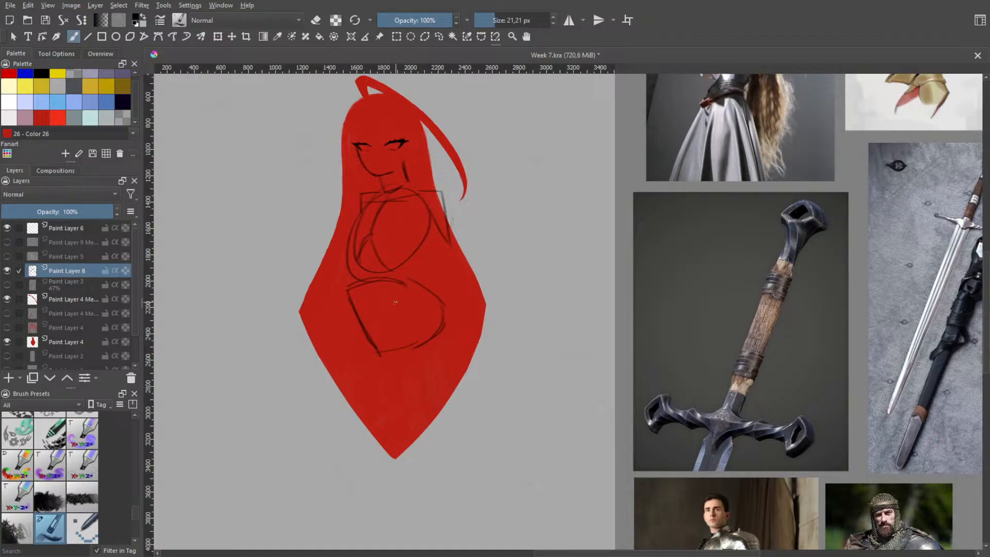
drag(365, 285, 384, 326)
key(ctrl+z)
key(ctrl+z)
key(ctrl+z)
key(ctrl+z)
key(ctrl+z)
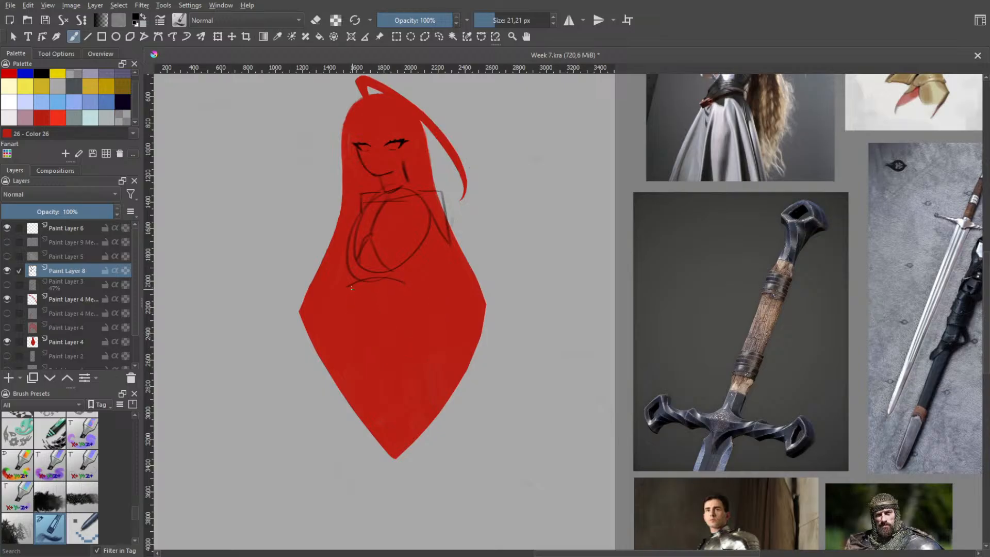
key(ctrl+z)
Try new front and back hip contours beneath the ribcage, undoing each version
drag(343, 272, 382, 356)
drag(350, 298, 376, 356)
drag(339, 291, 356, 323)
key(ctrl+z)
key(ctrl+z)
key(ctrl+z)
drag(339, 276, 364, 344)
key(ctrl+z)
key(ctrl+z)
drag(399, 285, 447, 336)
Sketch an arched top edge for the pelvis below the ribcage, undoing the trial strokes beneath it
key(ctrl+z)
key(ctrl+z)
drag(351, 290, 415, 295)
mouse_move(351, 292)
mouse_down()
mouse_move(384, 362)
mouse_move(422, 308)
mouse_up()
key(ctrl+z)
Draw a long curved centre line from the ribcage through the pelvis to the lower part of the hair silhouette
key(ctrl+z)
mouse_move(382, 346)
mouse_down()
mouse_move(422, 294)
mouse_move(396, 355)
mouse_up()
key(ctrl+z)
drag(362, 287, 398, 342)
key(ctrl+z)
key(ctrl+z)
drag(372, 215, 382, 371)
key(ctrl+z)
drag(368, 236, 395, 398)
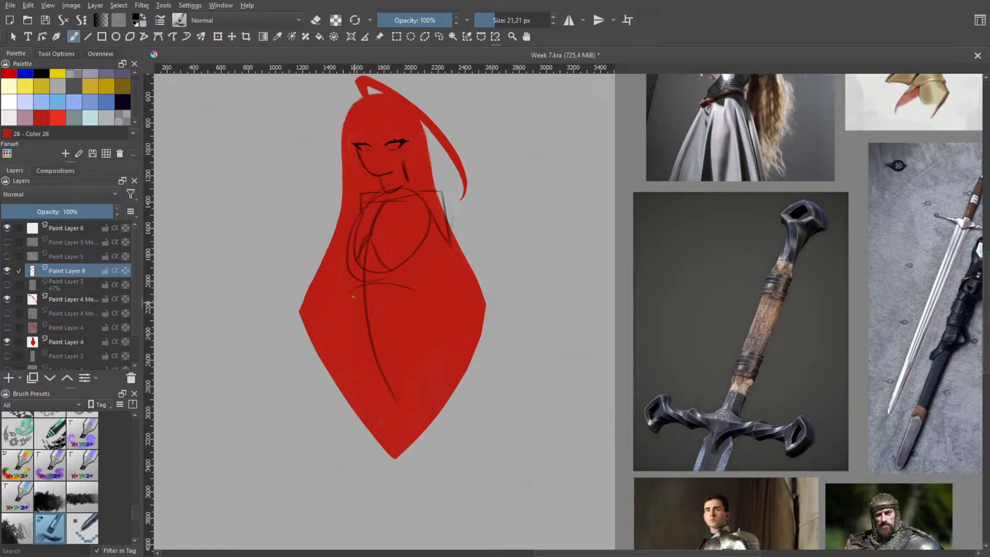
Try a deep V-shaped pelvis under the arch with a curved back hip side and lower edge
drag(341, 297, 378, 377)
mouse_move(392, 305)
mouse_down()
mouse_move(411, 307)
mouse_move(416, 292)
mouse_move(412, 358)
mouse_up()
key(ctrl+z)
mouse_move(418, 293)
mouse_down()
mouse_move(387, 379)
mouse_move(429, 380)
mouse_up()
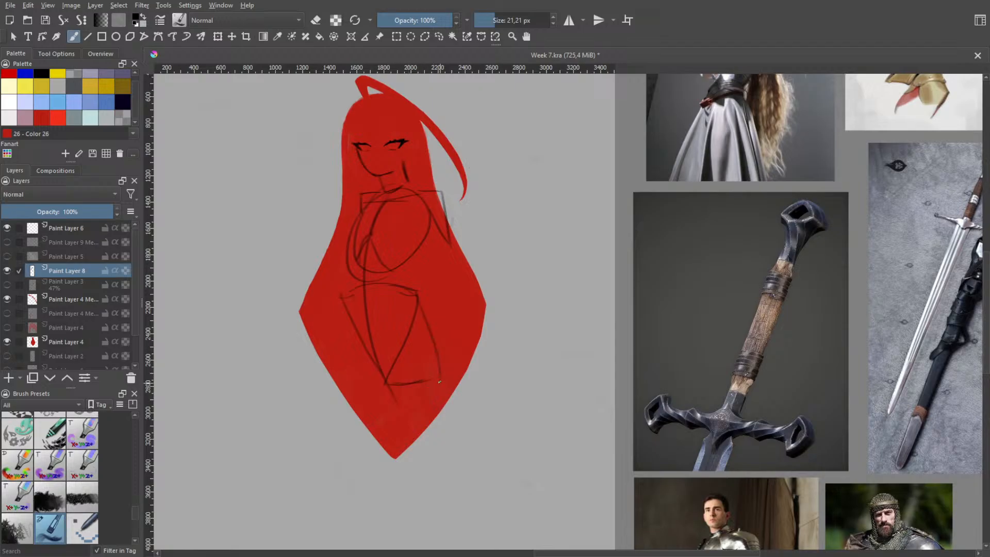
drag(417, 294, 437, 377)
Try a front hip side and lower edge beside the V-shaped pelvis, redoing the side line
drag(320, 353, 370, 387)
key(ctrl+z)
drag(328, 358, 362, 370)
drag(335, 308, 342, 362)
key(ctrl+z)
key(ctrl+z)
drag(336, 309, 346, 382)
drag(338, 382, 380, 382)
key(ctrl+z)
key(ctrl+z)
drag(334, 301, 336, 371)
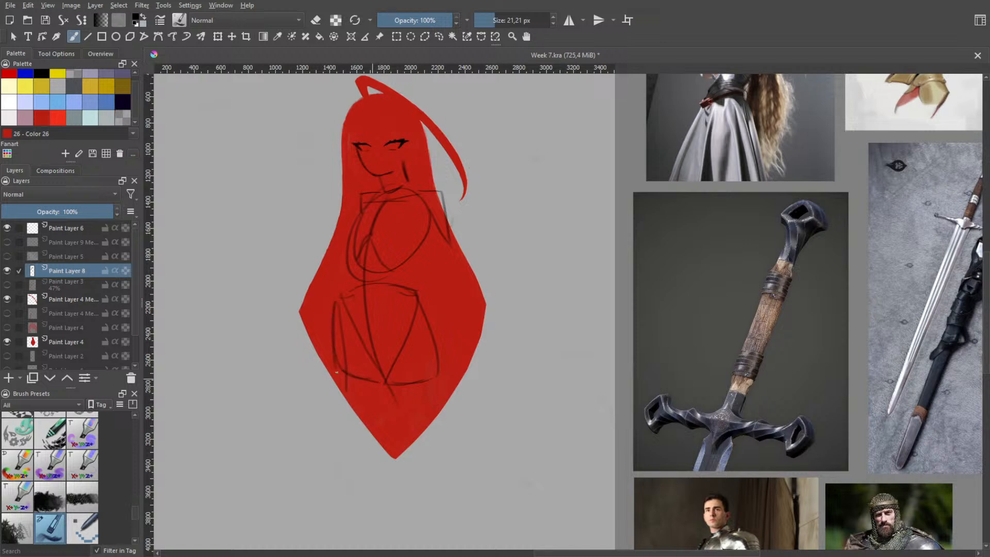
Try reinforcing the pelvis's V lines, then undo the V and both hip sides
mouse_move(342, 300)
mouse_down()
mouse_move(337, 336)
mouse_move(381, 284)
mouse_move(379, 375)
mouse_up()
drag(406, 301, 368, 379)
drag(341, 311, 386, 374)
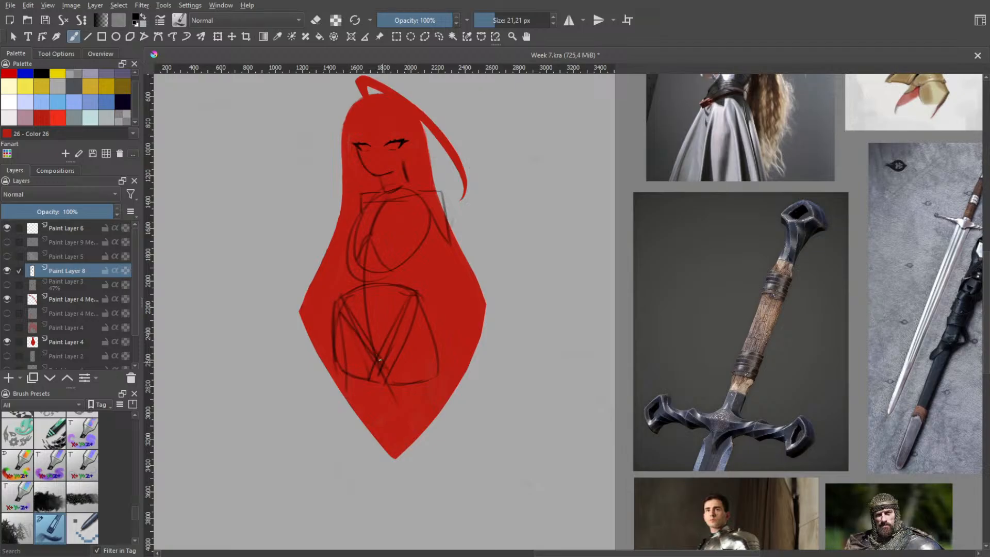
key(ctrl+z)
key(ctrl+z)
key(ctrl+z)
key(ctrl+z)
key(ctrl+z)
key(ctrl+z)
key(ctrl+z)
key(ctrl+z)
key(ctrl+z)
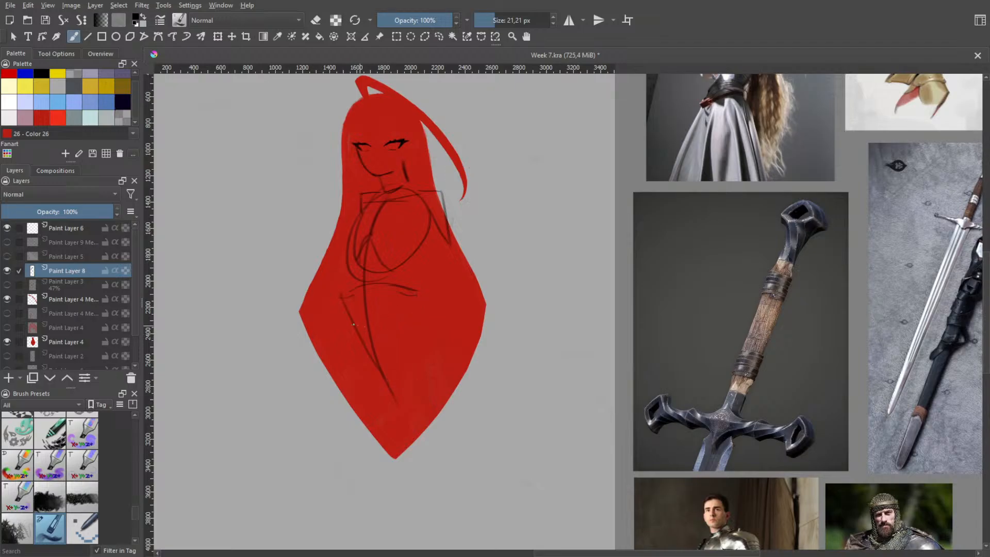
key(ctrl+z)
Sketch the pelvis as a wide, flattened oval with a shallow V inside it, meeting at the centre line
mouse_move(356, 297)
mouse_down()
mouse_move(392, 299)
mouse_move(383, 339)
mouse_move(427, 316)
mouse_move(416, 345)
mouse_move(408, 310)
mouse_move(370, 331)
mouse_up()
key(ctrl+z)
key(ctrl+z)
key(ctrl+z)
drag(411, 301, 367, 335)
drag(349, 303, 369, 326)
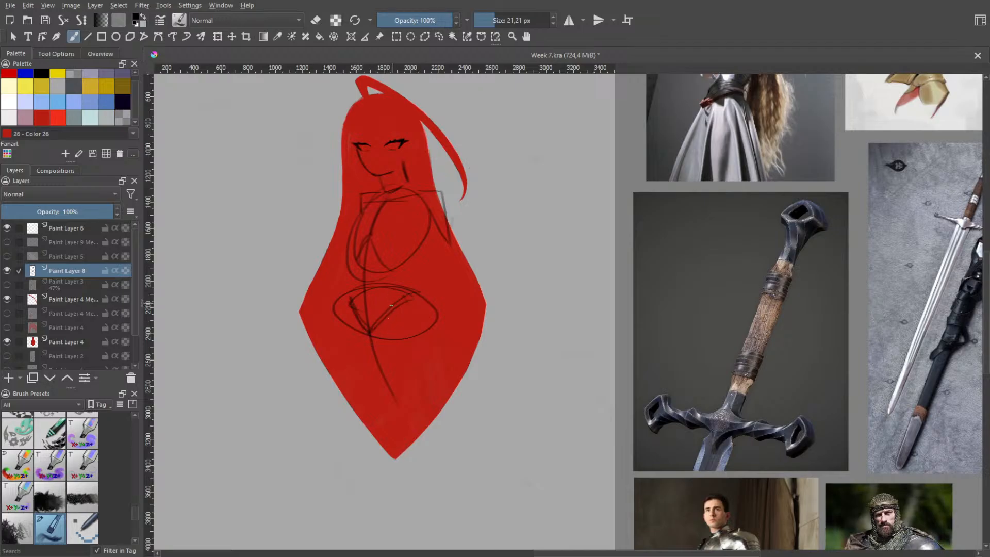
Draw a long, nearly straight front leg line from the hip down past the edge of the red silhouette
drag(345, 331, 365, 427)
key(ctrl+z)
drag(349, 304, 372, 488)
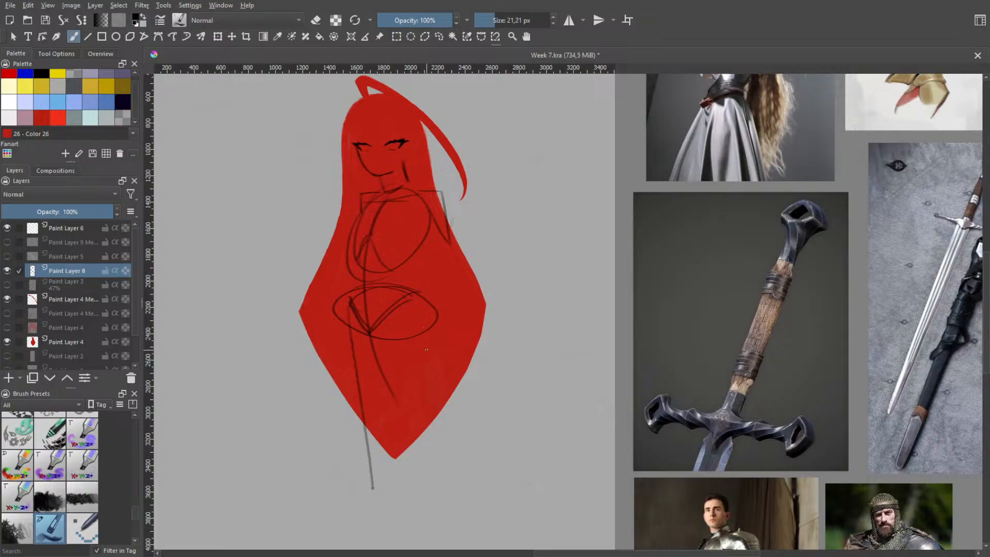
Try several outer leg lines down from the pelvis's far side, then undo them together with the long front leg line
drag(431, 305, 443, 428)
key(ctrl+z)
drag(429, 325, 454, 468)
key(ctrl+z)
mouse_move(440, 299)
mouse_down()
mouse_move(453, 432)
mouse_move(423, 436)
mouse_move(448, 434)
mouse_up()
key(ctrl+z)
key(ctrl+z)
key(ctrl+z)
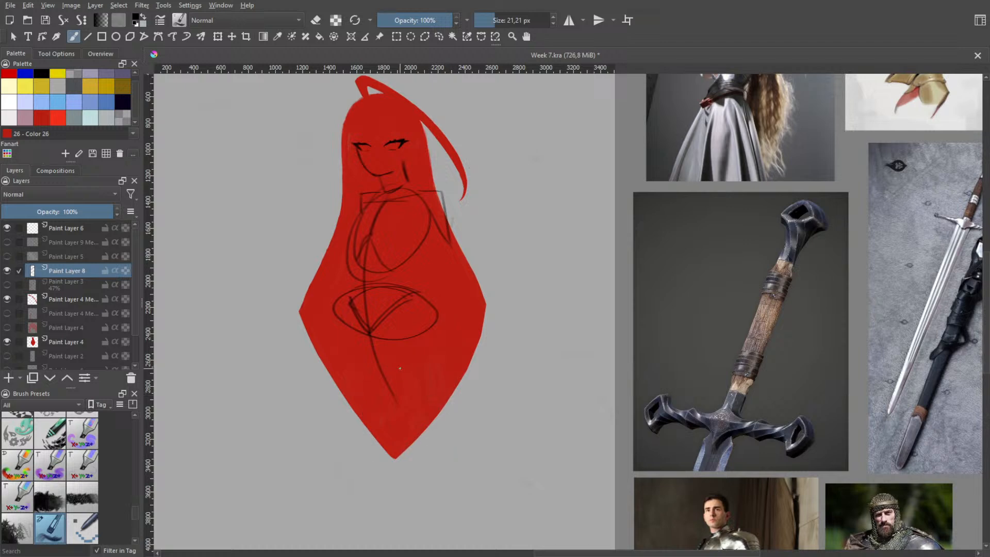
Sketch one thigh as a tapering block from the pelvis's far side, closed by a slanted knee edge past the silhouette's lower tip
key(h)
scroll(421, 376, down, 2)
drag(398, 366, 419, 304)
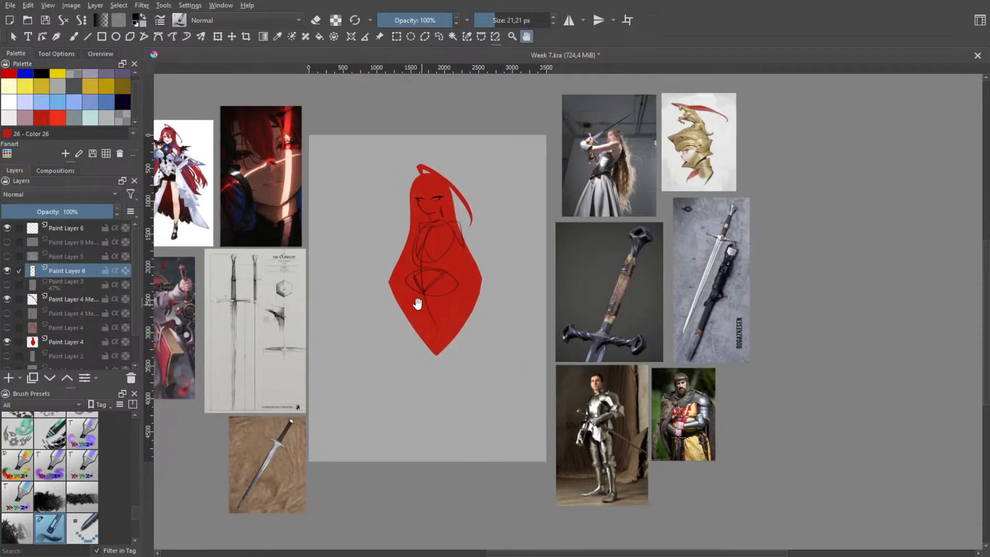
scroll(418, 302, up, 1)
key(b)
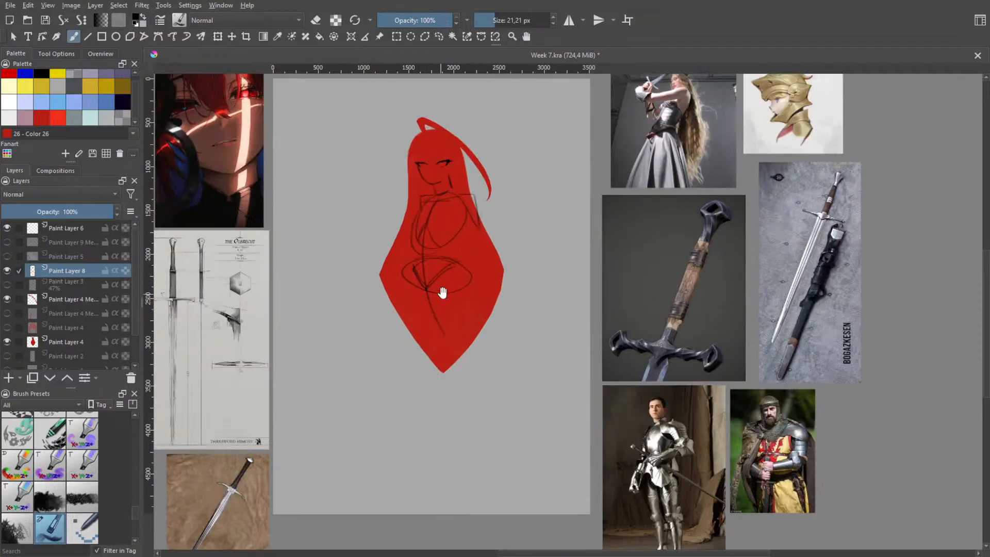
key(h)
scroll(442, 288, up, 1)
key(b)
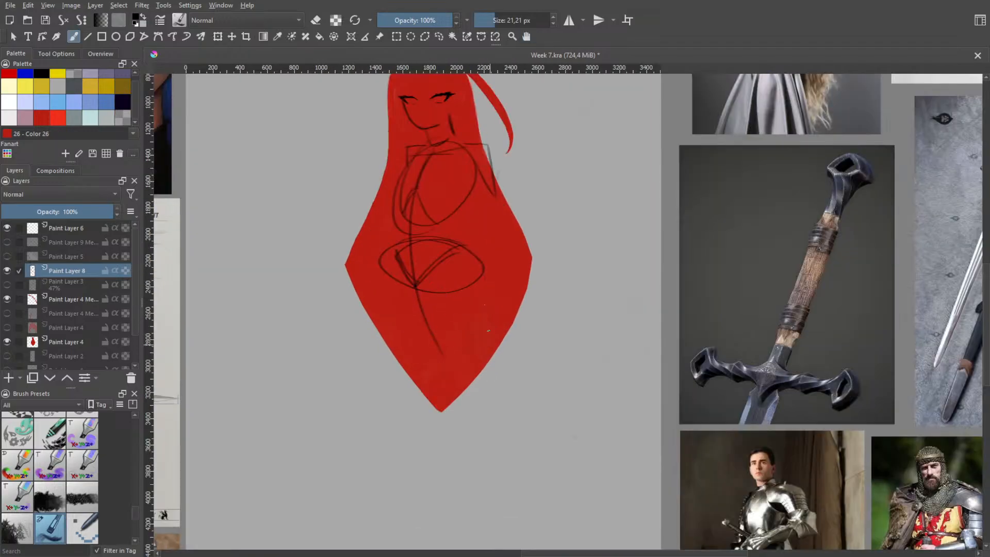
mouse_move(484, 272)
mouse_down()
mouse_move(491, 381)
mouse_move(451, 408)
mouse_up()
drag(444, 333, 474, 399)
drag(440, 354, 467, 399)
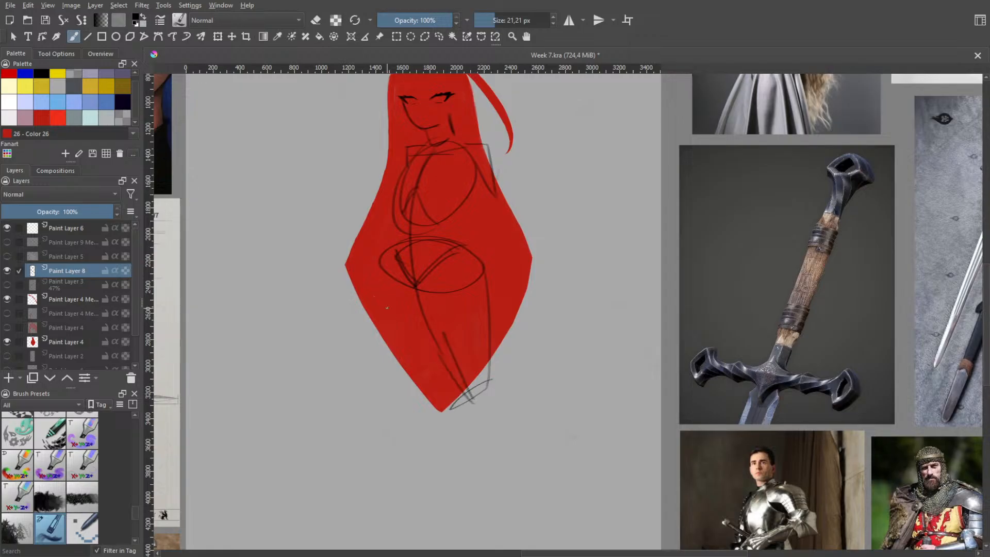
Try outlining the other thigh from the front hip to a slanted knee edge, redoing its outer line, then undo it
mouse_move(370, 270)
mouse_down()
mouse_move(385, 341)
mouse_move(418, 369)
mouse_move(408, 370)
mouse_move(412, 350)
mouse_up()
key(ctrl+z)
mouse_move(381, 290)
mouse_down()
mouse_move(401, 363)
mouse_move(384, 329)
mouse_up()
key(ctrl+z)
drag(387, 274, 379, 302)
drag(389, 346, 407, 364)
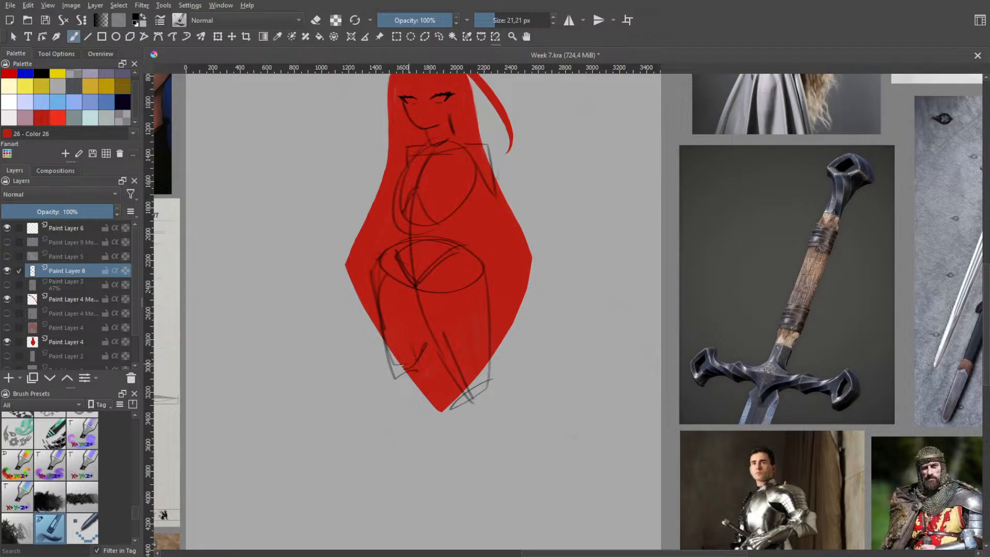
key(ctrl+z)
key(ctrl+z)
key(ctrl+z)
key(ctrl+z)
key(ctrl+z)
key(ctrl+z)
scroll(455, 310, down, 2)
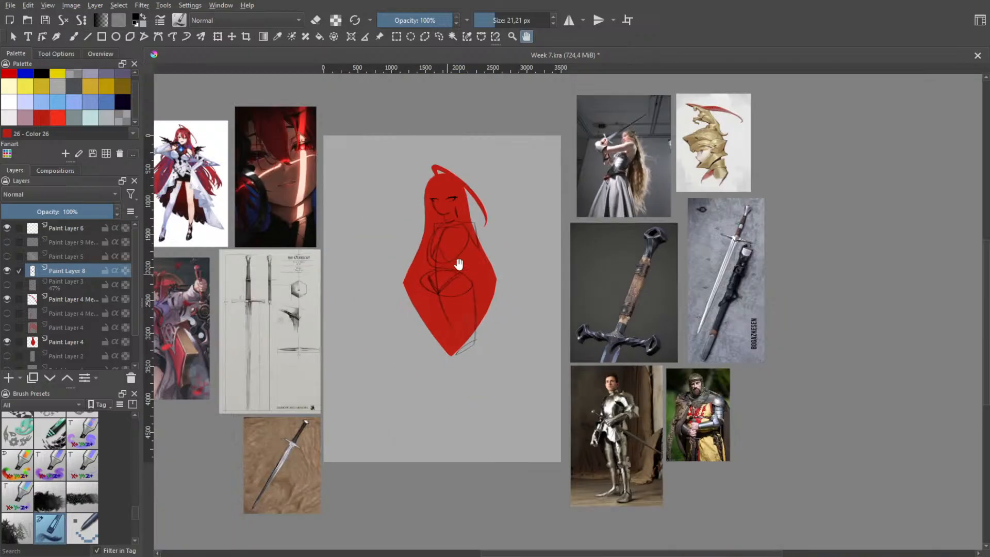
Undo the remaining thigh block, the pelvis oval with its V and the centre line, keeping the ribcage and shoulders
scroll(464, 251, up, 1)
key(ctrl+z)
key(ctrl+z)
key(ctrl+z)
key(ctrl+z)
key(ctrl+z)
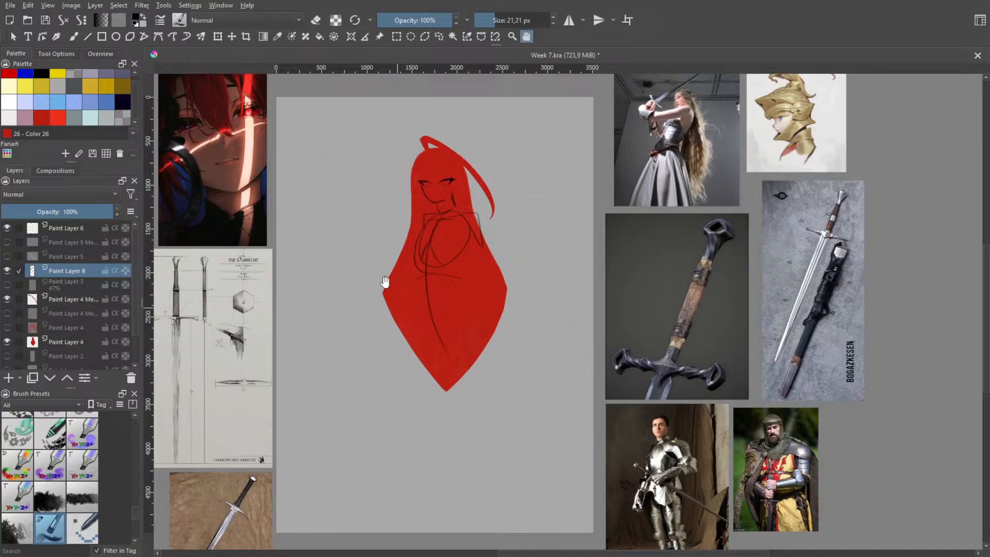
key(ctrl+z)
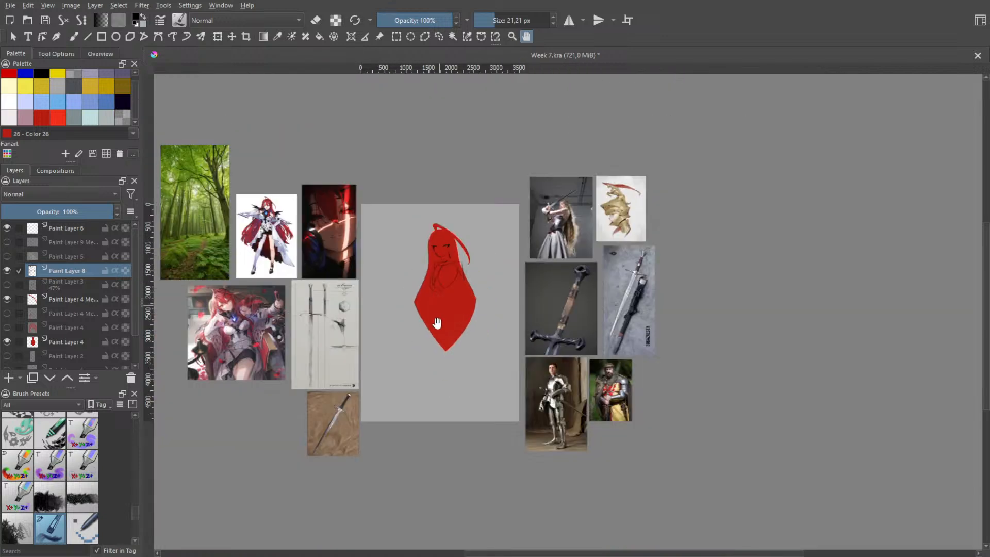
Show and hide Paint Layer 5 and the merged layer above it to check the earlier painted shapes against the silhouette
scroll(438, 343, down, 2)
scroll(438, 325, up, 1)
drag(460, 324, 453, 349)
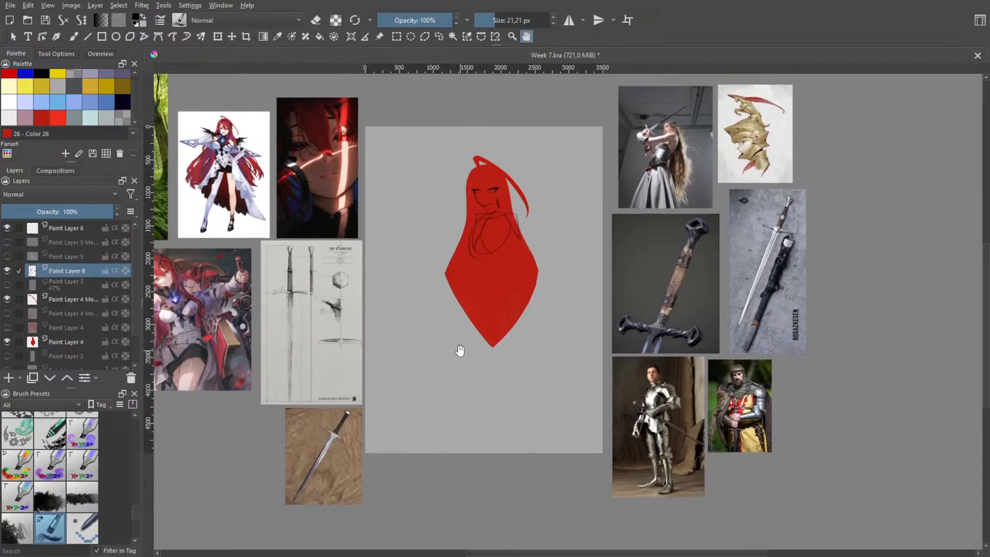
click(7, 257)
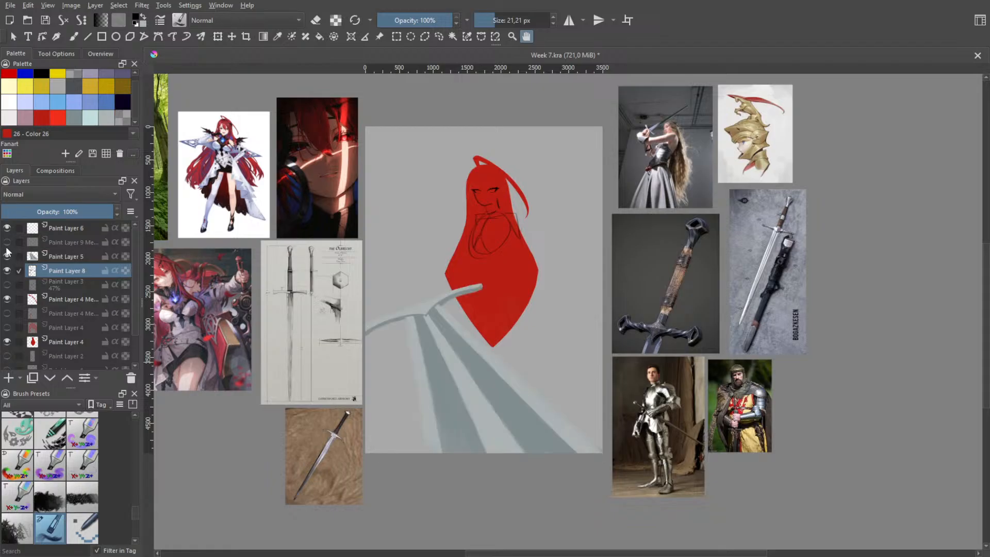
click(8, 256)
click(7, 242)
click(7, 242)
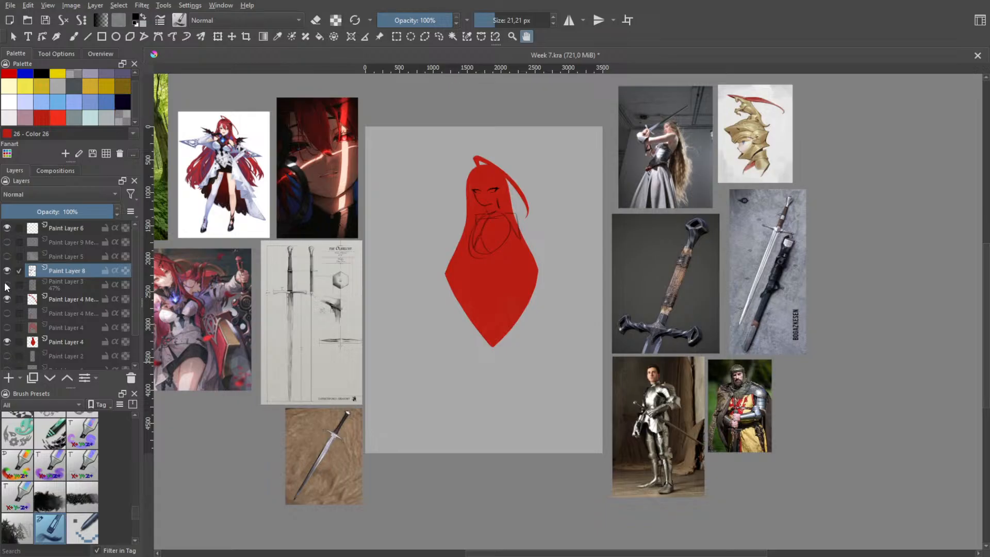
Show and hide Paint Layer 3 repeatedly to compare its earlier pose sketch with the current figure, leaving it hidden
click(7, 284)
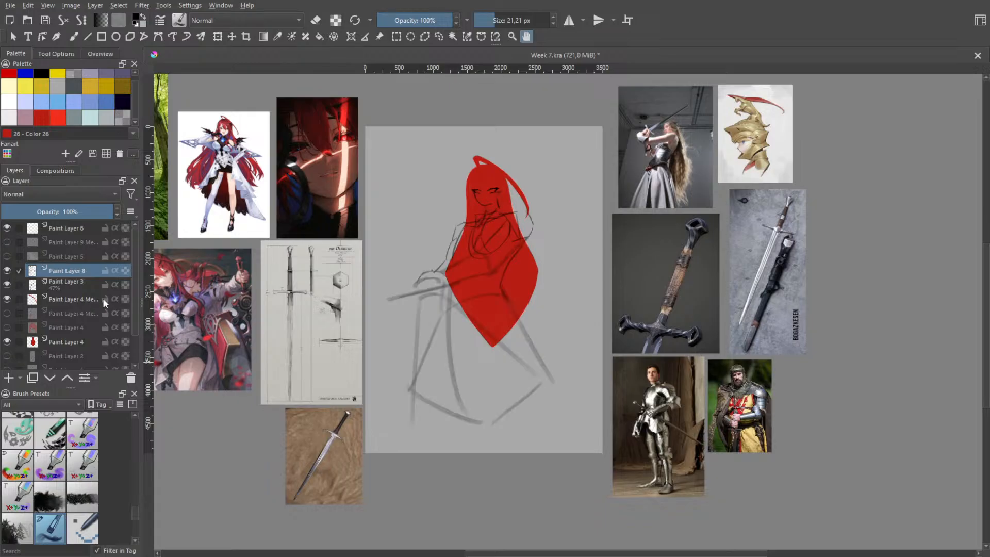
scroll(431, 274, up, 3)
drag(434, 275, 423, 257)
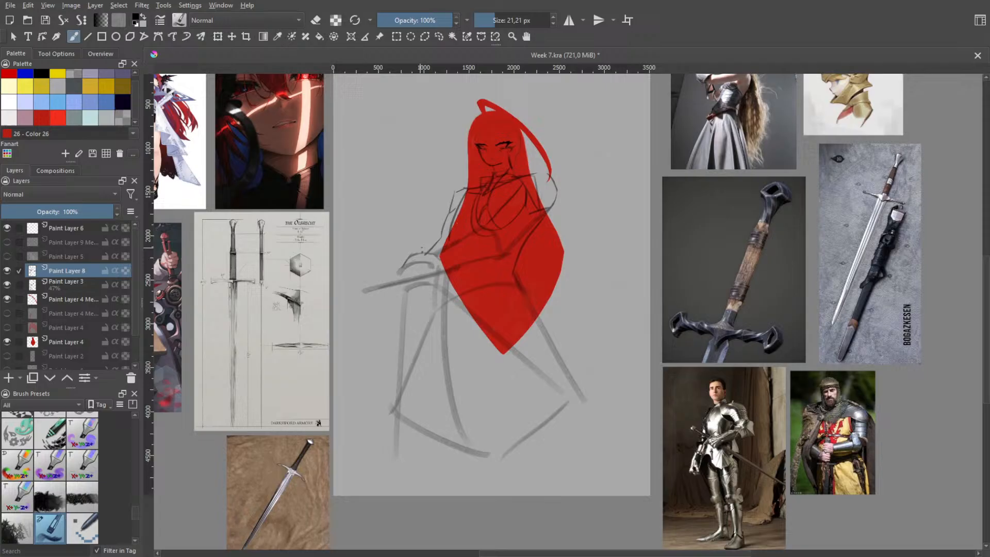
click(7, 284)
click(8, 285)
click(7, 285)
click(8, 285)
click(16, 286)
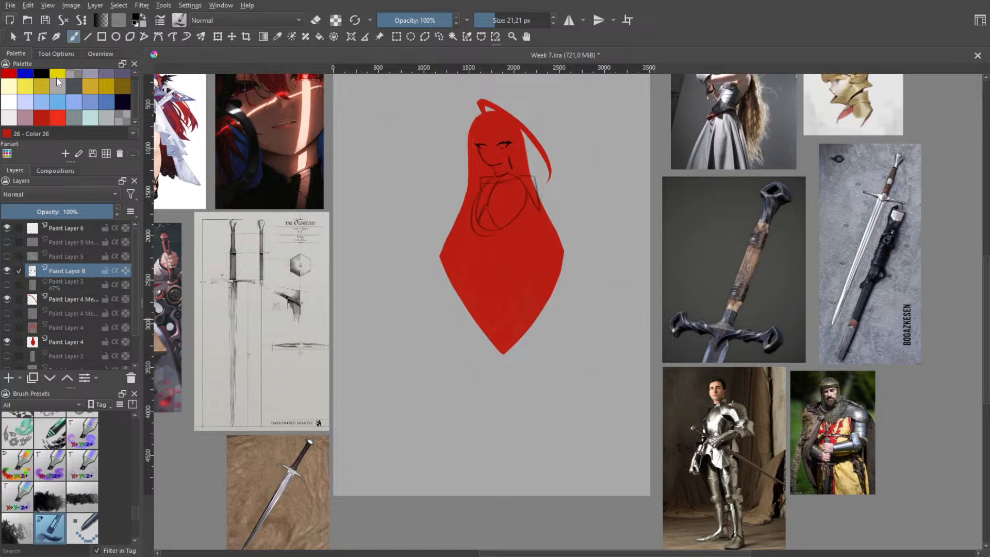
Try curved lines beside and inside the silhouette's lower half, starting at its front side corner, then undo them
key(alt)
drag(638, 389, 622, 408)
click(547, 395)
drag(437, 312, 431, 331)
key(ctrl+z)
drag(440, 256, 443, 353)
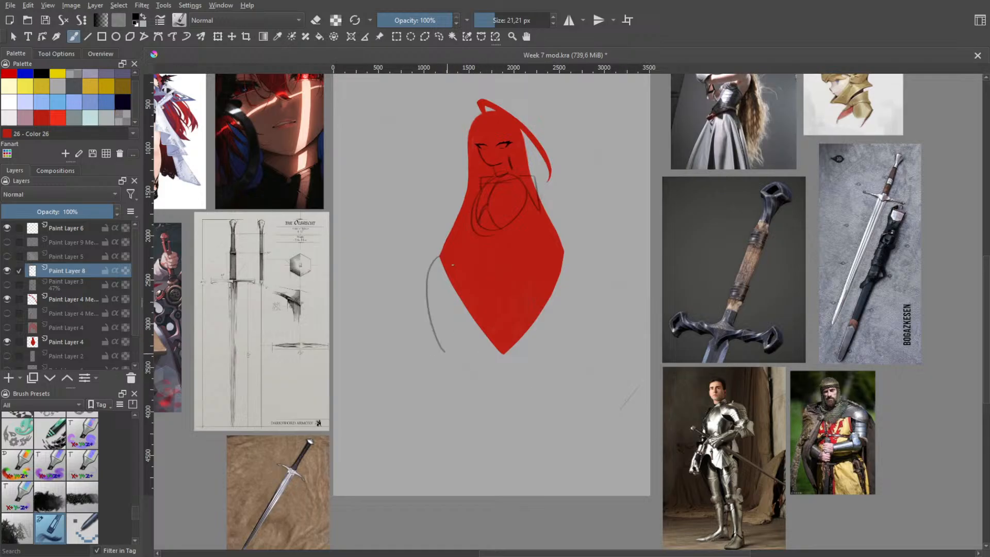
drag(454, 288, 469, 361)
key(ctrl+z)
key(ctrl+z)
key(ctrl+z)
Save the file and undo the ribcage and shoulder strokes, leaving only the face and neck sketch
key(ctrl+s)
key(ctrl+z)
key(ctrl+z)
key(ctrl+z)
key(ctrl+z)
key(ctrl+z)
key(ctrl+z)
key(ctrl+z)
key(ctrl+z)
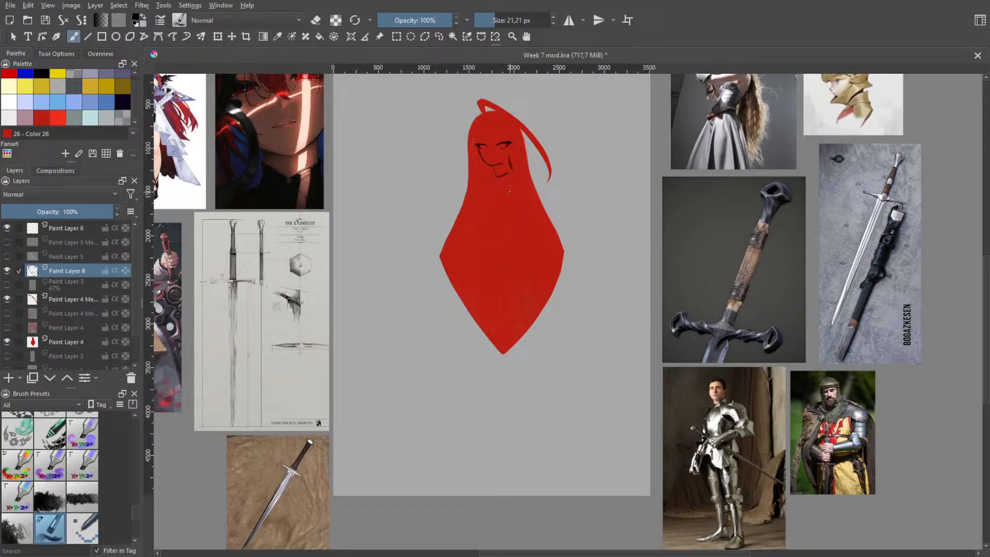
Try a new construction stroke on the chest area below the neck, comparing with and without it, then undo it
drag(499, 227, 498, 226)
key(ctrl+z)
key(ctrl+shift+z)
key(ctrl+z)
Try enlarging the face and neck sketch with Transform until it spans the head's full width, then undo it
click(217, 36)
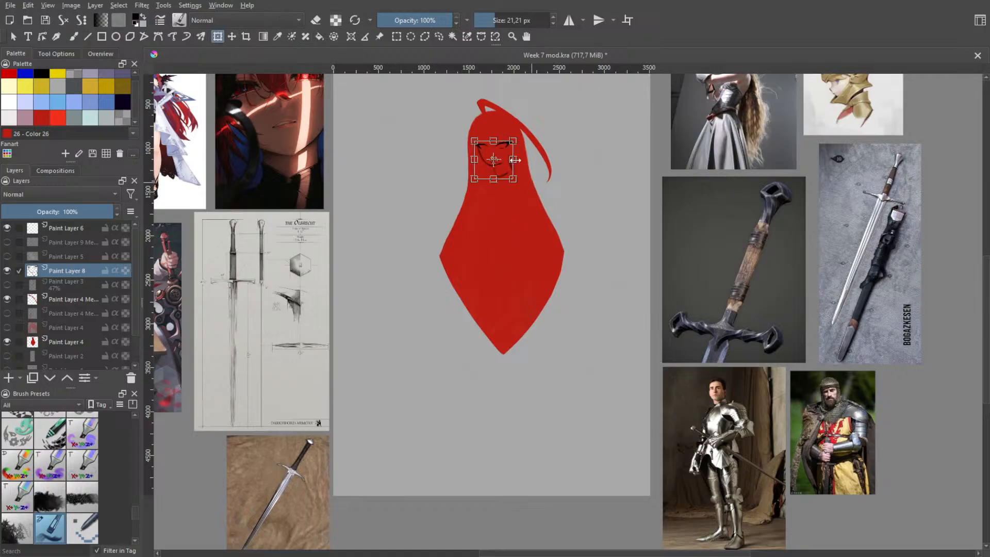
mouse_move(513, 140)
mouse_down()
mouse_move(522, 132)
mouse_move(502, 158)
mouse_move(525, 133)
mouse_move(511, 148)
mouse_move(535, 232)
mouse_up()
key(h)
scroll(554, 130, up, 2)
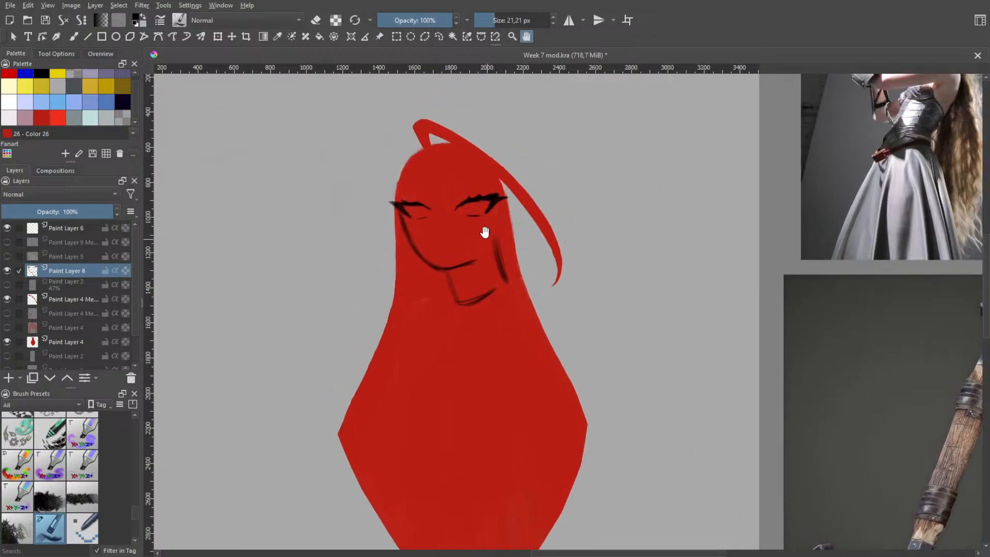
key(ctrl+z)
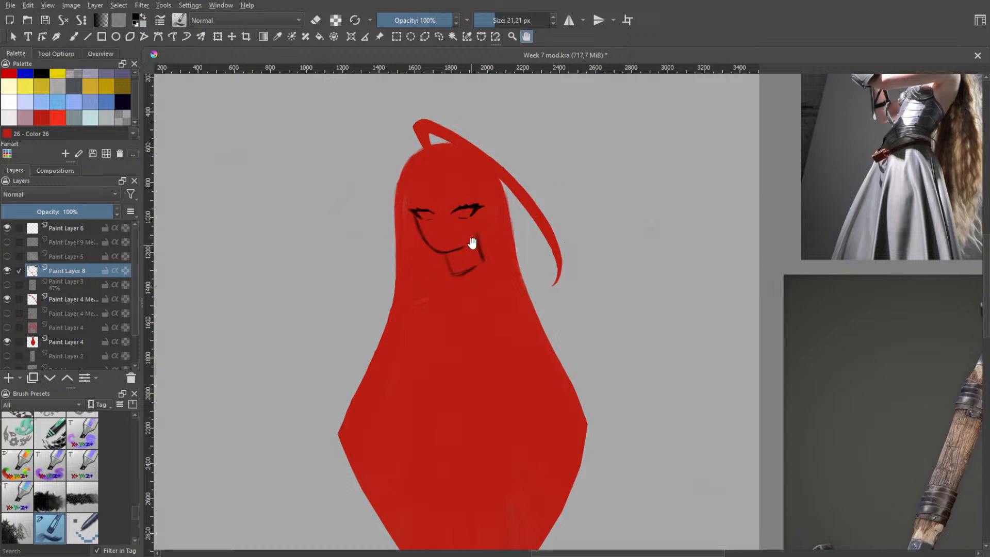
Scale the face and neck sketch up slightly with Transform, extending it towards the upper far side of the head
key(ctrl+t)
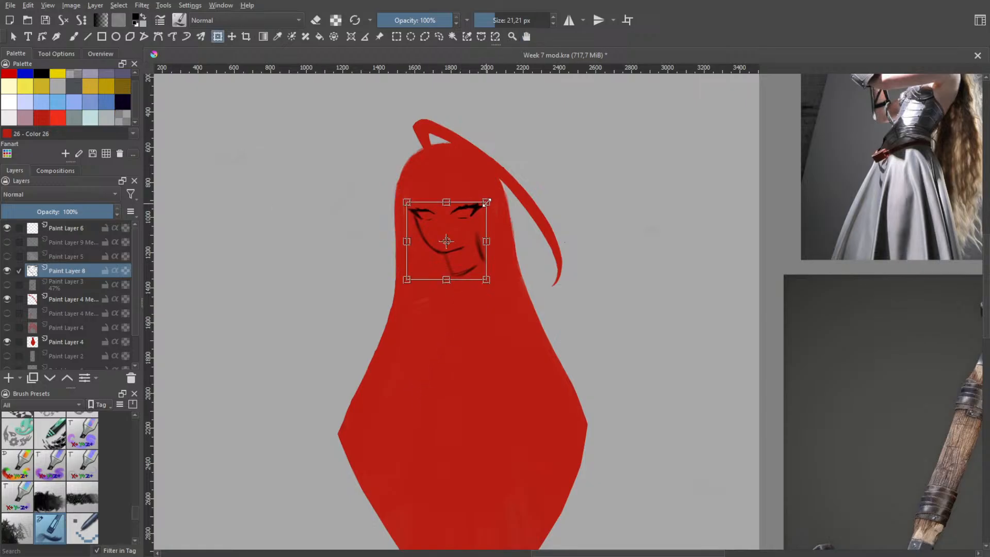
drag(486, 202, 494, 194)
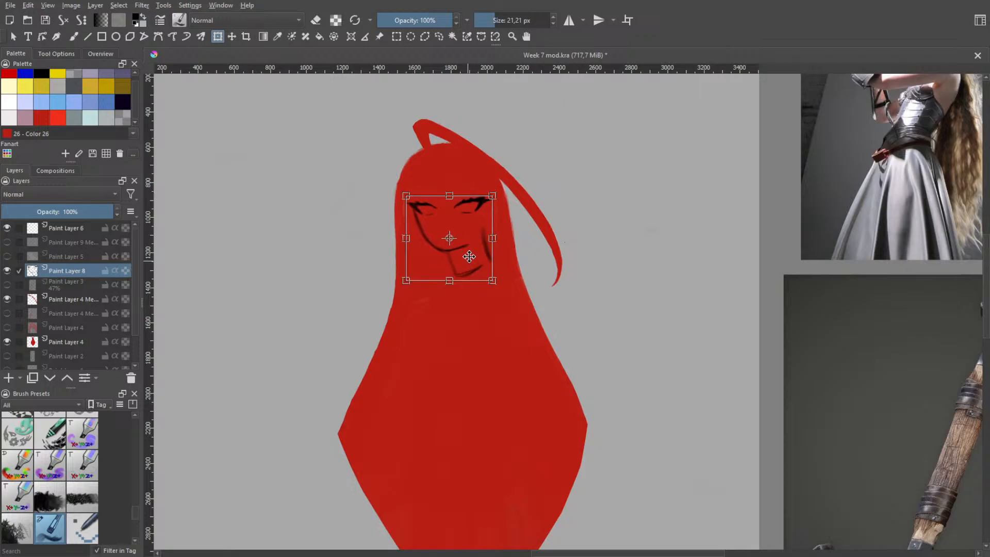
key(b)
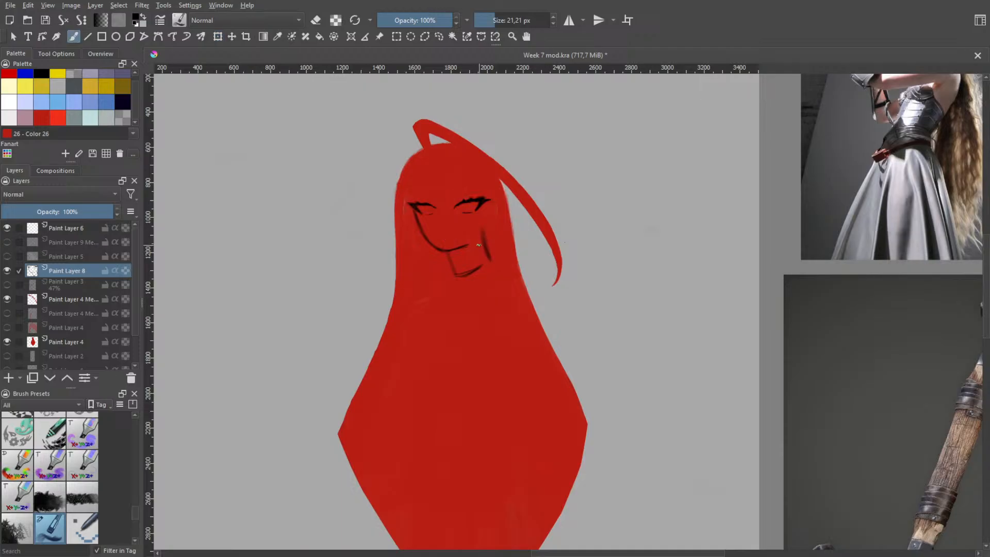
Draw the ribcage as a large tilted oval directly beneath the neck, undoing and redrawing strokes until it fits
mouse_move(447, 269)
mouse_down()
mouse_move(472, 381)
mouse_move(343, 393)
mouse_move(395, 429)
mouse_up()
key(ctrl+z)
key(ctrl+z)
mouse_move(471, 264)
mouse_down()
mouse_move(482, 266)
mouse_move(418, 274)
mouse_move(401, 398)
mouse_move(506, 268)
mouse_move(437, 401)
mouse_up()
key(ctrl+z)
key(ctrl+z)
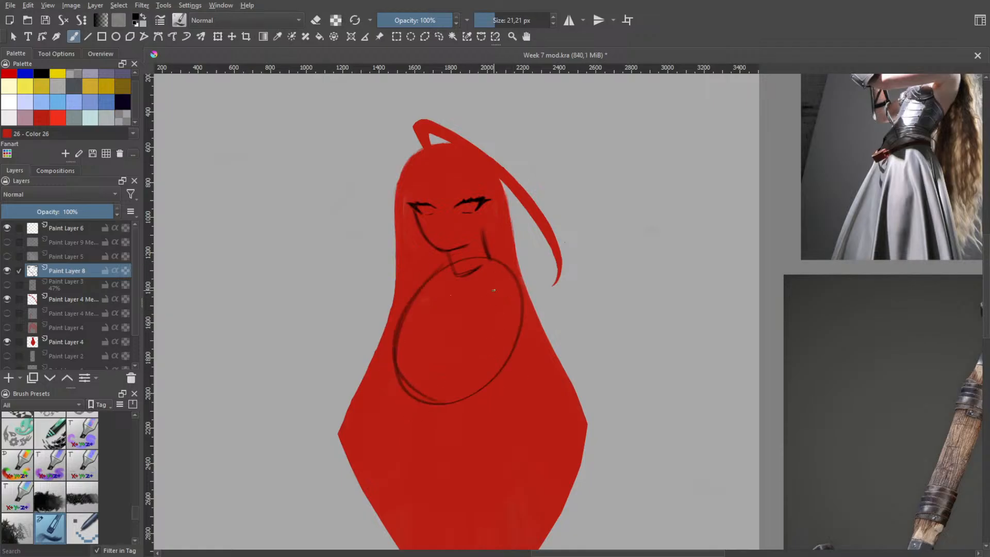
Show Paint Layer 3 as a pose guide and draw a round shoulder ball below the hanging hair strand, redoing its strokes
click(6, 285)
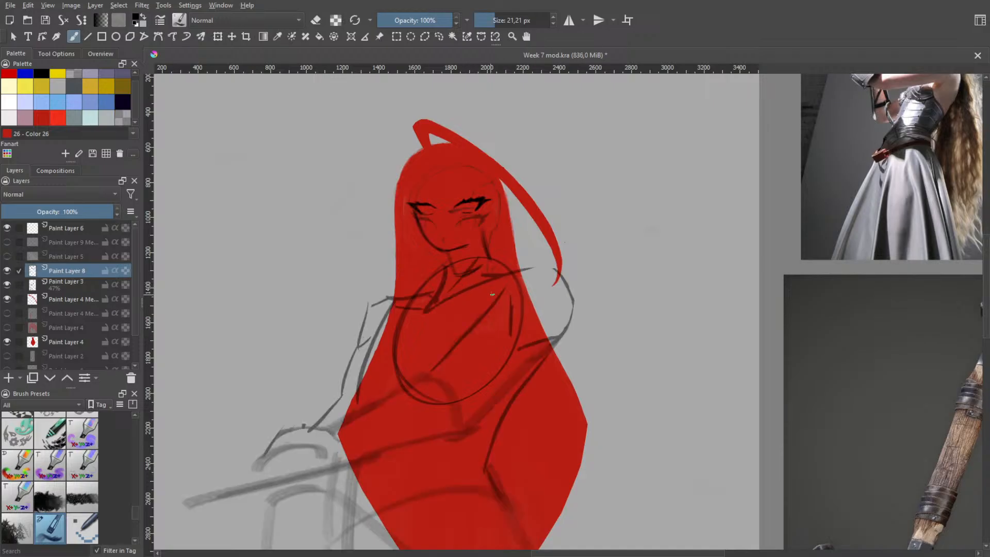
mouse_move(517, 271)
mouse_down()
mouse_move(549, 325)
mouse_move(491, 313)
mouse_move(515, 276)
mouse_move(492, 294)
mouse_move(503, 329)
mouse_up()
key(ctrl+z)
key(ctrl+z)
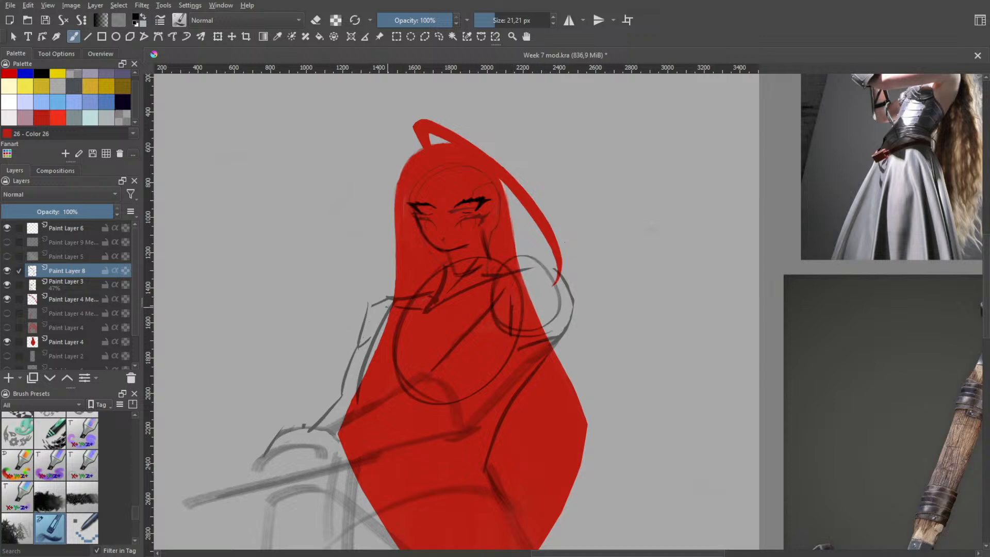
Sketch a smaller shoulder circle on the opposite side of the ribcage's top, retrying and undoing unwanted strokes
drag(391, 302, 309, 353)
key(ctrl+z)
mouse_move(393, 290)
mouse_down()
mouse_move(412, 271)
mouse_move(401, 305)
mouse_up()
key(ctrl+z)
key(ctrl+z)
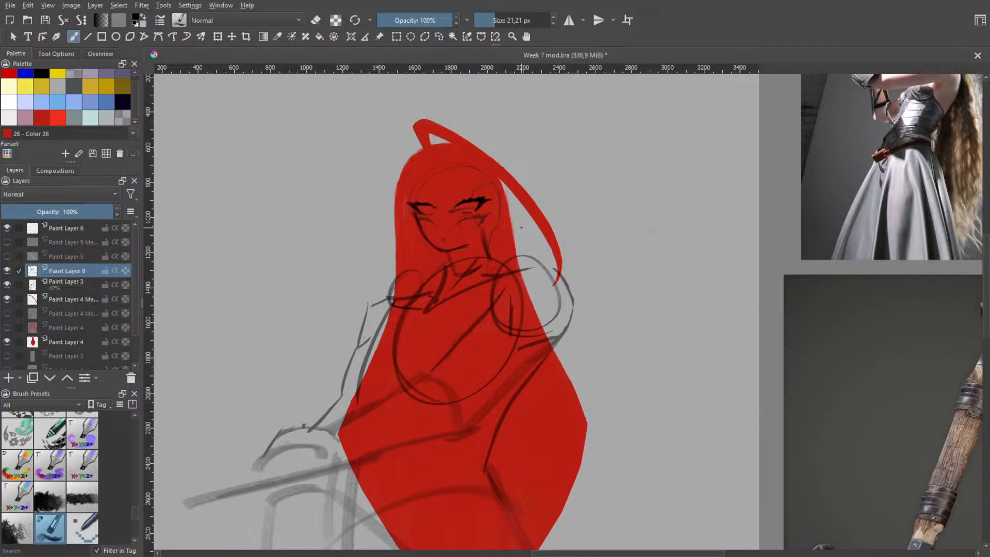
Undo both shoulder circles and hide the pose guide on Paint Layer 3
key(ctrl+z)
key(ctrl+z)
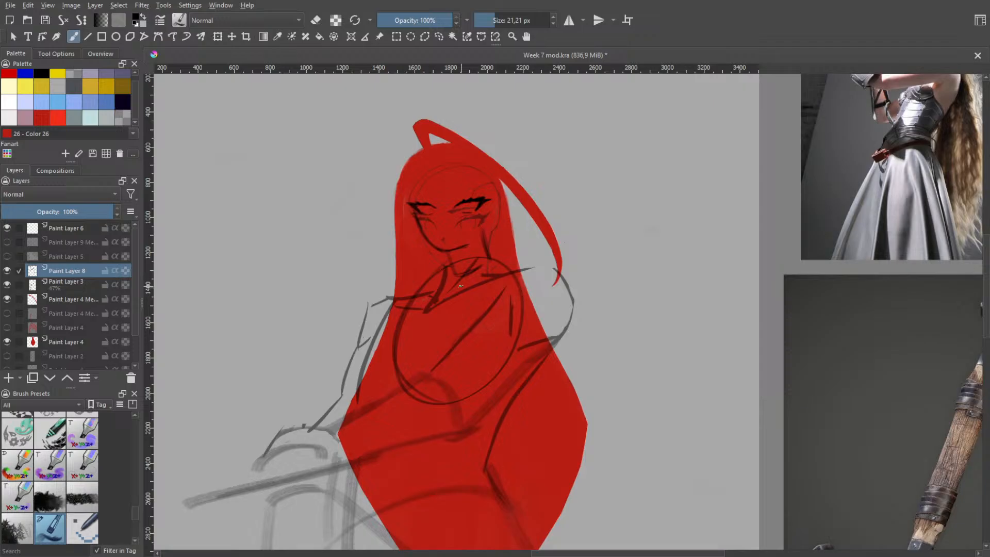
Try smaller shoulder circles on both upper sides of the ribcage oval
key(ctrl+z)
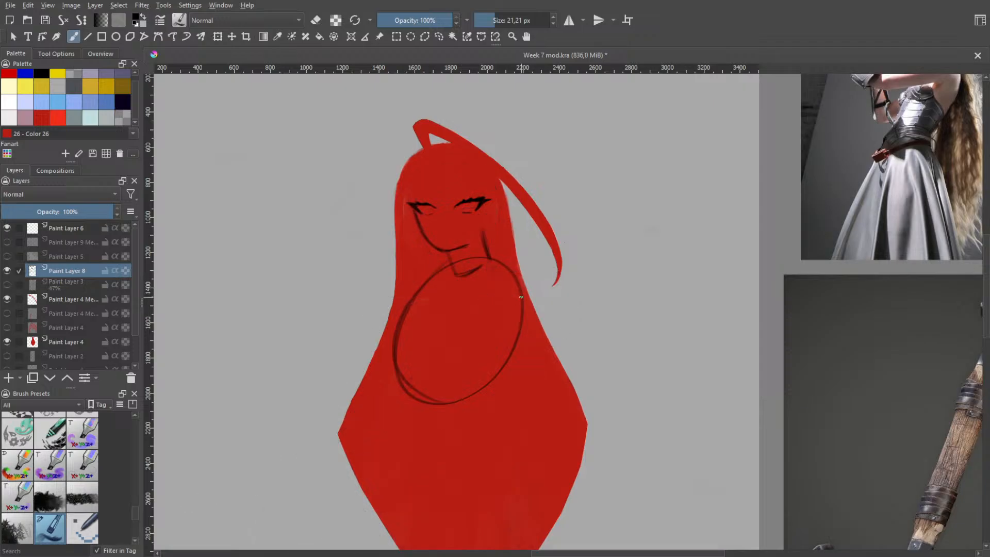
mouse_move(532, 259)
mouse_down()
mouse_move(527, 311)
mouse_move(504, 284)
mouse_move(534, 260)
mouse_up()
key(ctrl+z)
key(ctrl+z)
mouse_move(418, 270)
mouse_down()
mouse_move(413, 308)
mouse_move(396, 290)
mouse_move(415, 307)
mouse_up()
key(ctrl+z)
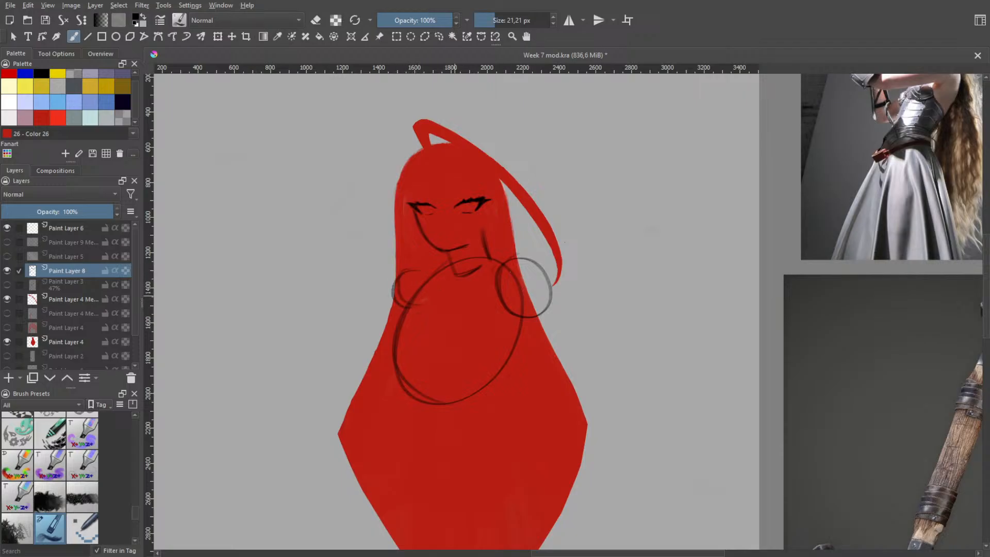
key(ctrl+z)
key(ctrl+z)
key(ctrl+z)
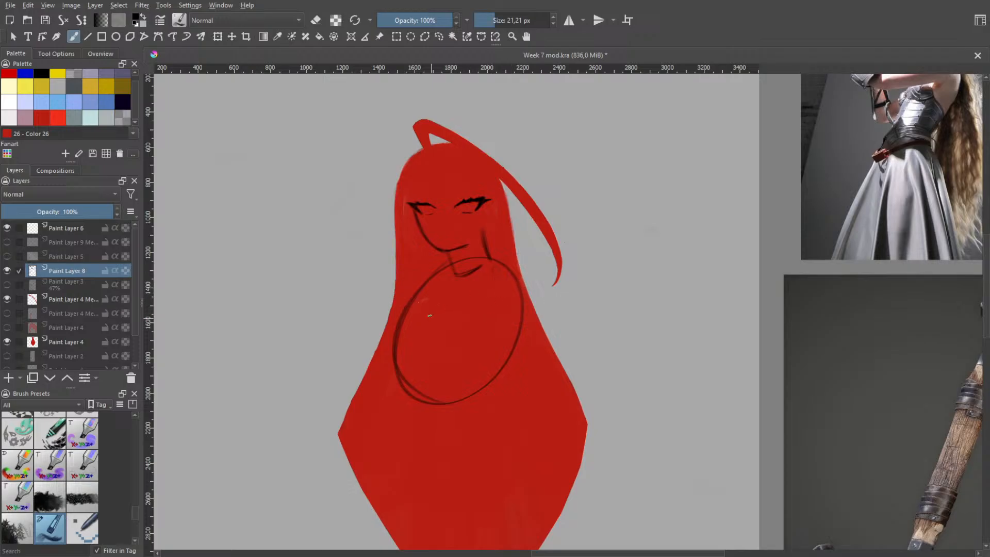
Sketch an angular neckline across the upper ribcage, undoing and retrying its strokes
mouse_move(410, 305)
mouse_down()
mouse_move(450, 321)
mouse_move(478, 285)
mouse_move(431, 319)
mouse_move(406, 284)
mouse_move(424, 317)
mouse_up()
key(ctrl+z)
Draw a rounded curve bulging past the ribcage from the neckline's near end, redoing it until it sits wider
key(ctrl+z)
key(ctrl+z)
mouse_move(415, 281)
mouse_down()
mouse_move(412, 303)
mouse_move(427, 278)
mouse_move(388, 322)
mouse_move(394, 295)
mouse_move(390, 342)
mouse_move(400, 354)
mouse_move(388, 336)
mouse_up()
key(ctrl+z)
key(ctrl+z)
key(ctrl+z)
key(ctrl+z)
key(ctrl+z)
key(ctrl+z)
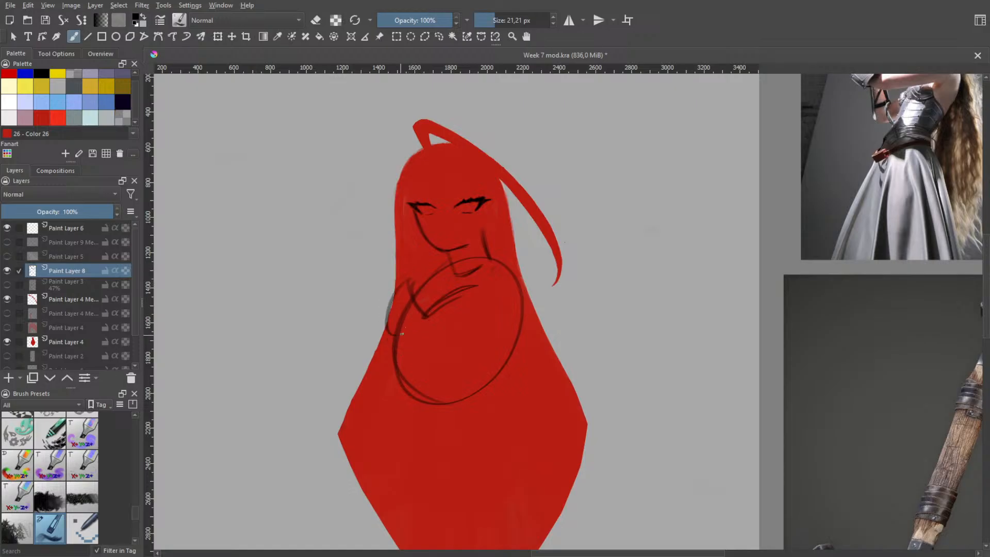
key(ctrl+z)
mouse_move(406, 284)
mouse_down()
mouse_move(385, 337)
mouse_move(399, 351)
mouse_up()
Outline the opposite side of the chest with a downward line that turns inward at its lower end
drag(482, 311, 480, 345)
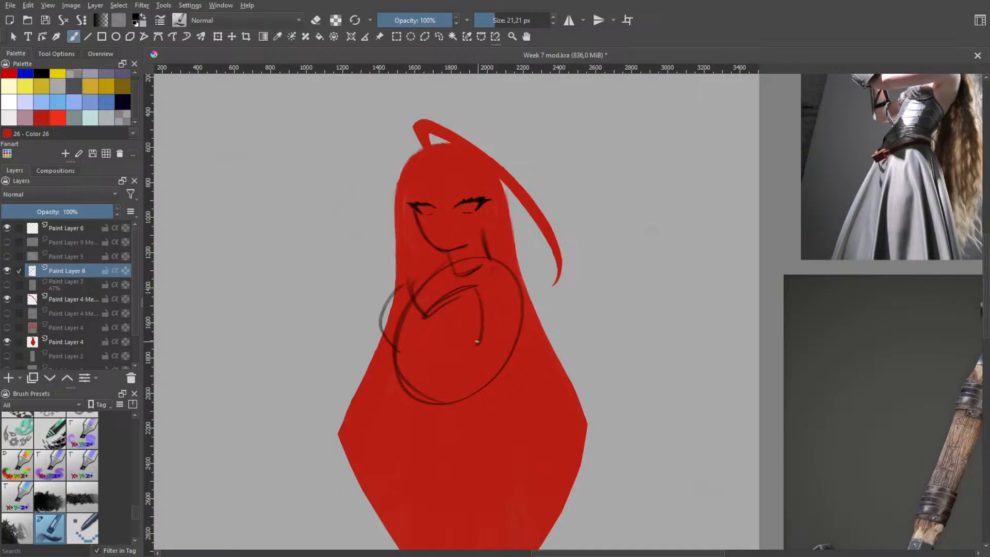
key(ctrl+z)
mouse_move(480, 291)
mouse_down()
mouse_move(492, 337)
mouse_move(467, 356)
mouse_up()
key(ctrl+z)
Draw the near waist line from the ribcage's side down to the lower torso, retrying it for the right slope
key(ctrl+z)
drag(405, 354, 421, 428)
key(ctrl+z)
key(ctrl+z)
drag(399, 347, 423, 434)
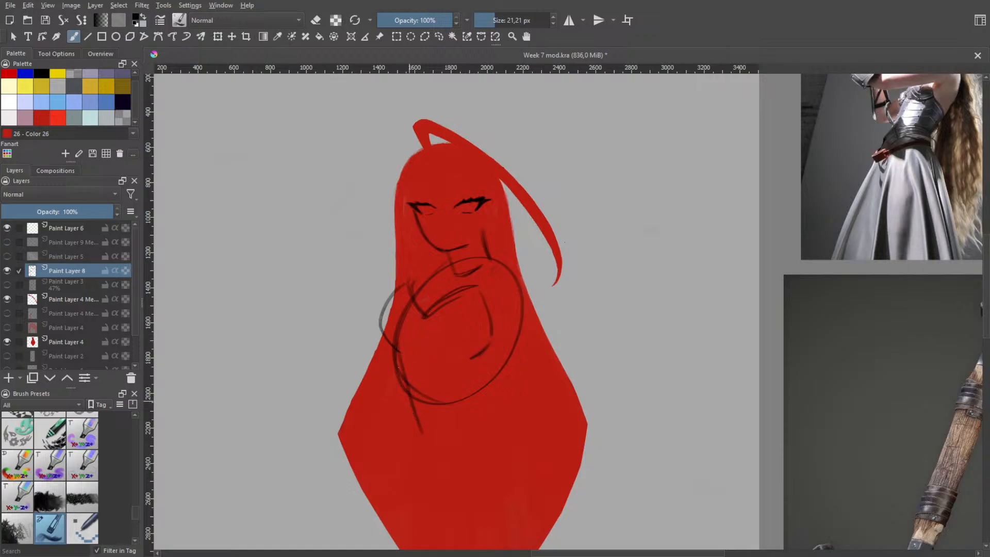
Try a pointed lower torso edge and a narrow far waist line below the chest
key(ctrl+z)
drag(395, 366, 413, 443)
key(ctrl+z)
mouse_move(401, 377)
mouse_down()
mouse_move(415, 452)
mouse_move(453, 456)
mouse_move(430, 471)
mouse_move(467, 411)
mouse_up()
key(ctrl+z)
key(ctrl+z)
mouse_move(432, 462)
mouse_down()
mouse_move(469, 426)
mouse_move(466, 414)
mouse_up()
drag(469, 349, 465, 436)
key(ctrl+z)
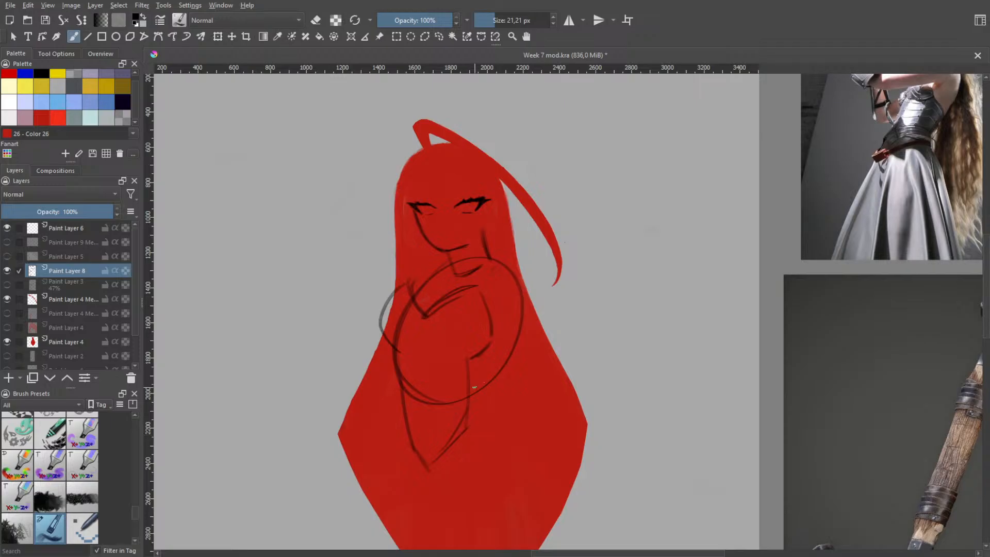
Undo the narrow far waist strokes and draw a wider curved edge across the lower torso
key(space)
scroll(504, 366, down, 1)
mouse_move(491, 359)
mouse_down()
mouse_move(487, 276)
mouse_move(489, 296)
mouse_up()
scroll(488, 292, up, 2)
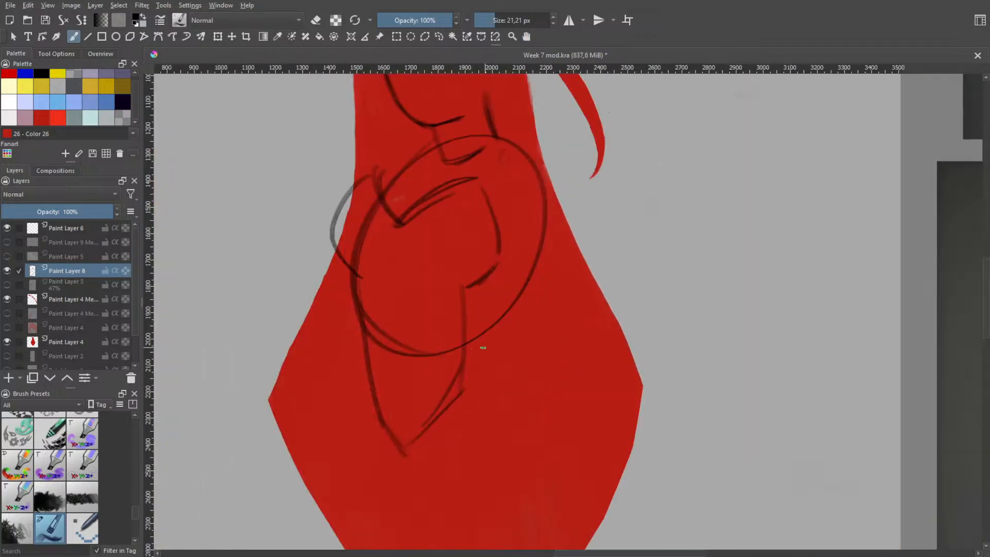
key(ctrl+z)
key(ctrl+z)
key(ctrl+z)
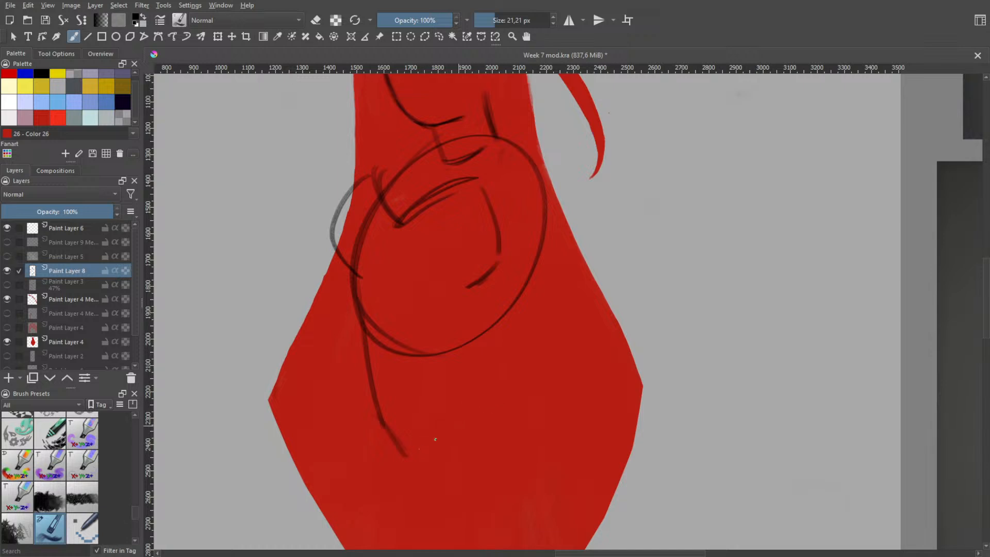
drag(419, 445, 501, 415)
Draw the far waist side up from the curved lower edge and join it to the chest with a slanted line
mouse_move(479, 285)
mouse_down()
mouse_move(508, 380)
mouse_move(500, 417)
mouse_move(511, 325)
mouse_up()
key(ctrl+z)
key(ctrl+z)
key(ctrl+z)
mouse_move(501, 417)
mouse_down()
mouse_move(508, 317)
mouse_move(513, 330)
mouse_up()
key(ctrl+z)
drag(471, 281, 515, 330)
key(ctrl+z)
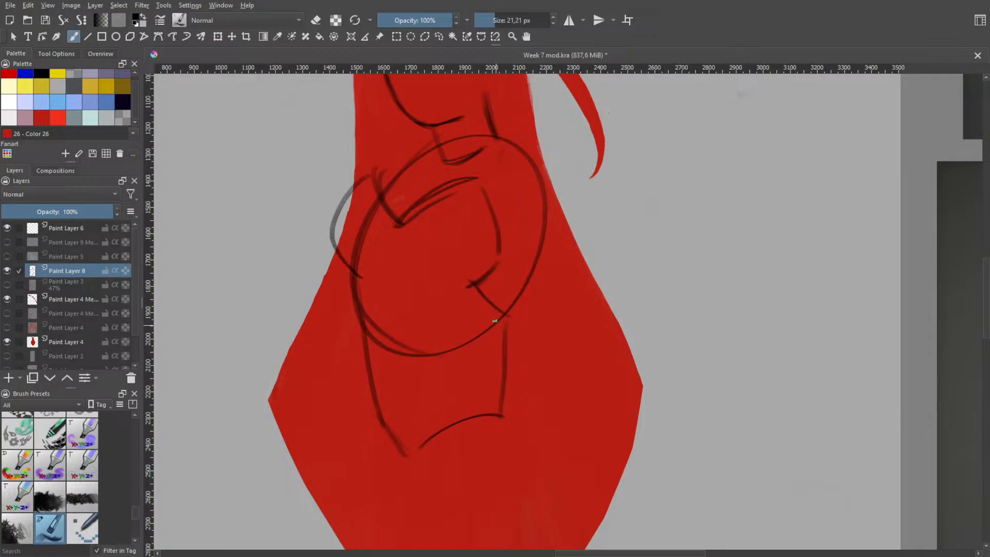
Try heavier lines over the near chest bulge and the near waist side
key(ctrl+z)
mouse_move(476, 285)
mouse_down()
mouse_move(507, 341)
mouse_move(506, 333)
mouse_up()
drag(369, 178, 330, 246)
key(ctrl+z)
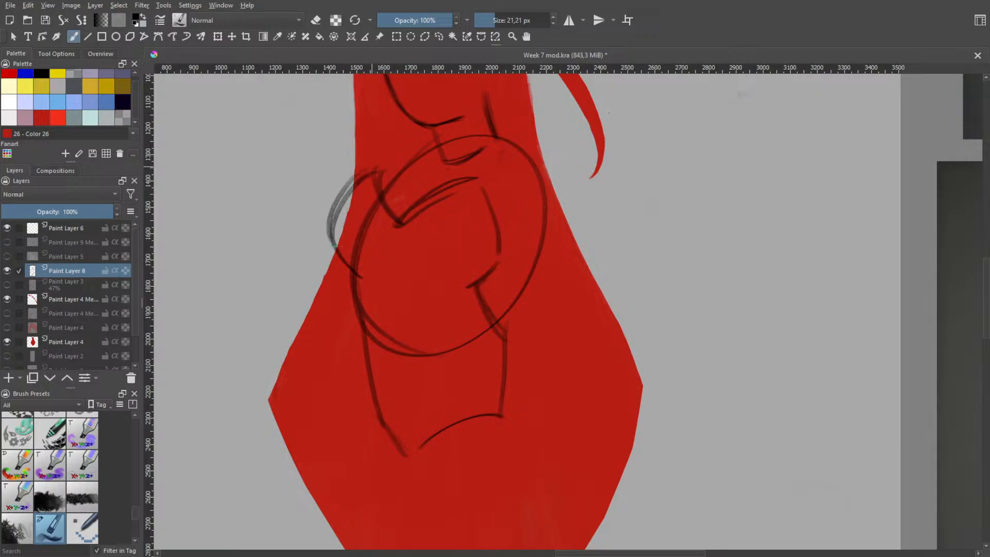
key(ctrl+z)
drag(356, 182, 334, 257)
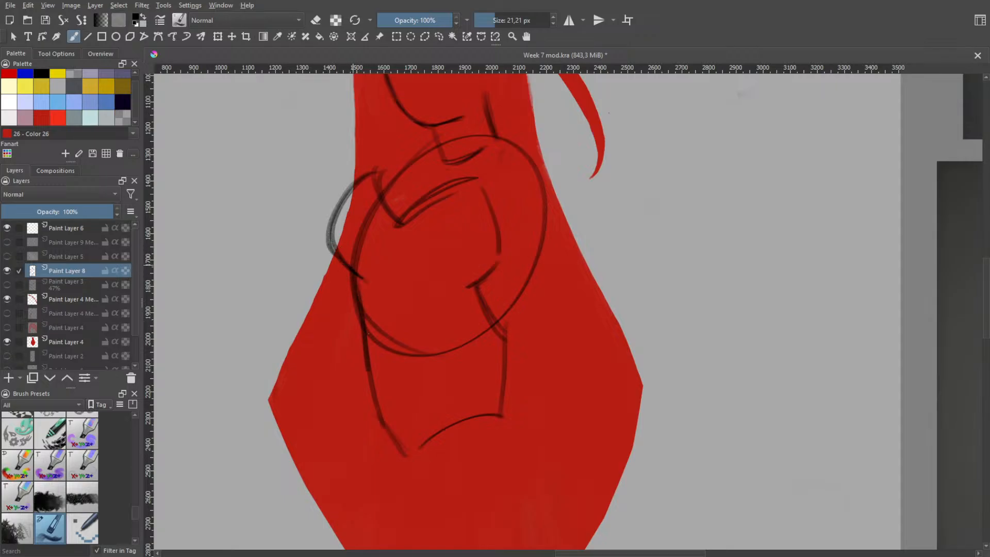
mouse_move(363, 282)
mouse_down()
mouse_move(379, 433)
mouse_move(371, 341)
mouse_move(378, 411)
mouse_up()
key(ctrl+z)
key(ctrl+z)
key(ctrl+z)
drag(361, 274, 383, 427)
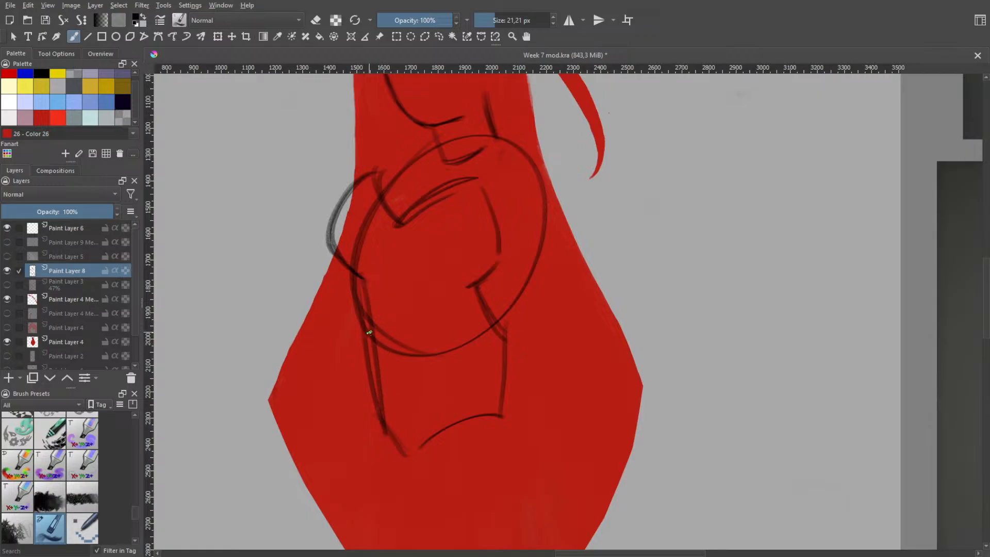
key(ctrl+z)
Darken the angular neckline, extending its near end slightly upwards and reinforcing the sloping chest edge
key(ctrl+z)
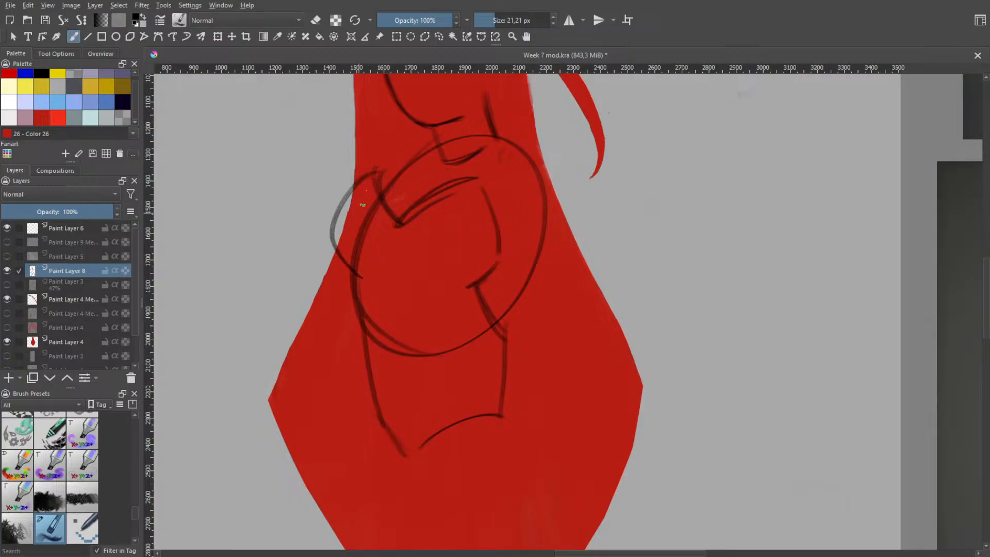
mouse_move(374, 173)
mouse_down()
mouse_move(330, 243)
mouse_move(384, 162)
mouse_move(332, 242)
mouse_move(384, 215)
mouse_up()
key(ctrl+z)
key(ctrl+z)
key(ctrl+z)
mouse_move(389, 162)
mouse_down()
mouse_move(385, 213)
mouse_move(396, 220)
mouse_move(381, 190)
mouse_move(405, 226)
mouse_up()
key(ctrl+z)
key(ctrl+z)
mouse_move(389, 164)
mouse_down()
mouse_move(392, 223)
mouse_move(403, 226)
mouse_move(455, 182)
mouse_up()
key(ctrl+z)
mouse_move(399, 218)
mouse_down()
mouse_move(450, 188)
mouse_move(393, 224)
mouse_move(470, 180)
mouse_up()
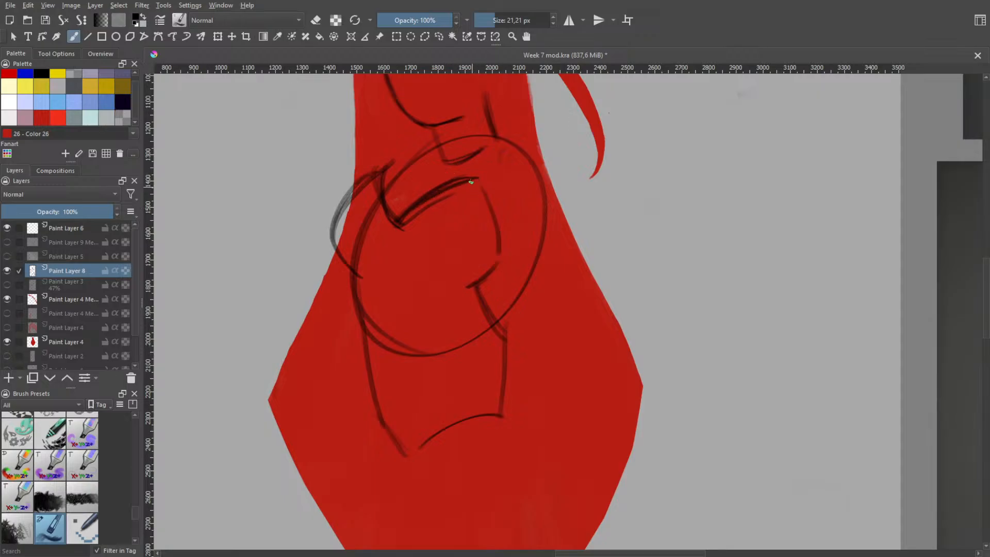
Try repeatedly to redraw the far chest line running down from the neckline's end
drag(478, 183, 484, 266)
key(ctrl+z)
key(ctrl+z)
mouse_move(476, 178)
mouse_down()
mouse_move(496, 209)
mouse_move(494, 254)
mouse_up()
key(ctrl+z)
key(ctrl+z)
key(ctrl+z)
drag(474, 183, 498, 266)
key(ctrl+z)
key(ctrl+z)
drag(478, 185, 508, 256)
key(ctrl+z)
Sketch the far shoulder and short upper arm, with small connecting strokes down to the far side of the waist
key(ctrl+z)
drag(480, 185, 512, 257)
key(ctrl+z)
drag(479, 178, 499, 255)
key(ctrl+z)
key(ctrl+z)
key(ctrl+z)
drag(482, 182, 501, 261)
key(ctrl+z)
drag(481, 179, 503, 264)
key(ctrl+z)
mouse_move(512, 324)
mouse_down()
mouse_move(494, 288)
mouse_move(521, 272)
mouse_up()
key(ctrl+z)
mouse_move(511, 317)
mouse_down()
mouse_move(503, 269)
mouse_move(509, 295)
mouse_move(504, 282)
mouse_move(512, 285)
mouse_move(526, 255)
mouse_up()
mouse_move(508, 179)
mouse_down()
mouse_move(541, 184)
mouse_move(546, 199)
mouse_move(549, 187)
mouse_move(560, 251)
mouse_up()
key(ctrl+z)
key(ctrl+z)
key(ctrl+z)
mouse_move(548, 180)
mouse_down()
mouse_move(561, 239)
mouse_move(527, 263)
mouse_move(519, 253)
mouse_move(560, 242)
mouse_up()
key(ctrl+z)
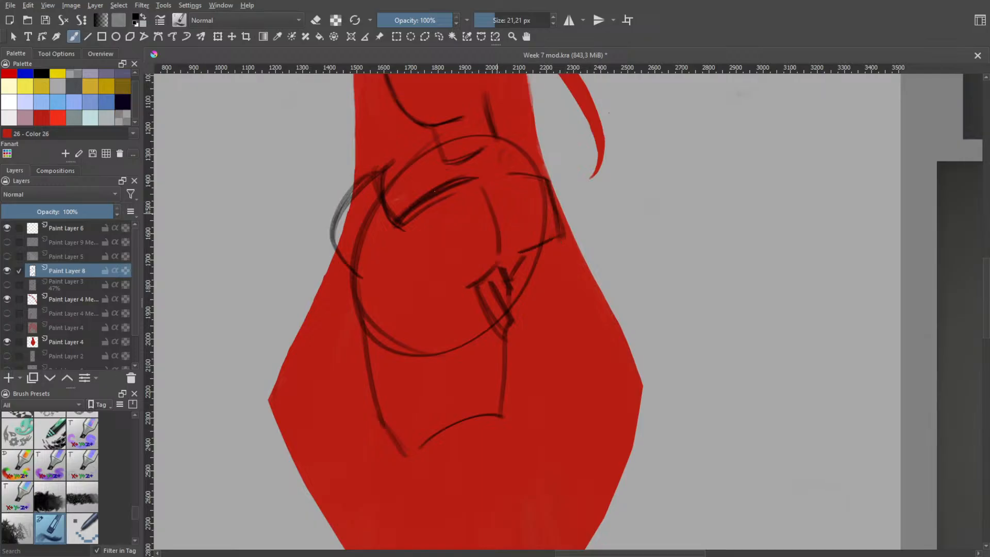
Draw an angular shoulder shape sticking out beyond the hair above the near chest bulge, redoing its outer edge
drag(390, 161, 343, 155)
key(ctrl+z)
drag(359, 153, 319, 195)
key(ctrl+z)
key(ctrl+z)
mouse_move(340, 154)
mouse_down()
mouse_move(342, 198)
mouse_move(344, 147)
mouse_move(401, 150)
mouse_move(399, 161)
mouse_move(343, 197)
mouse_up()
key(ctrl+z)
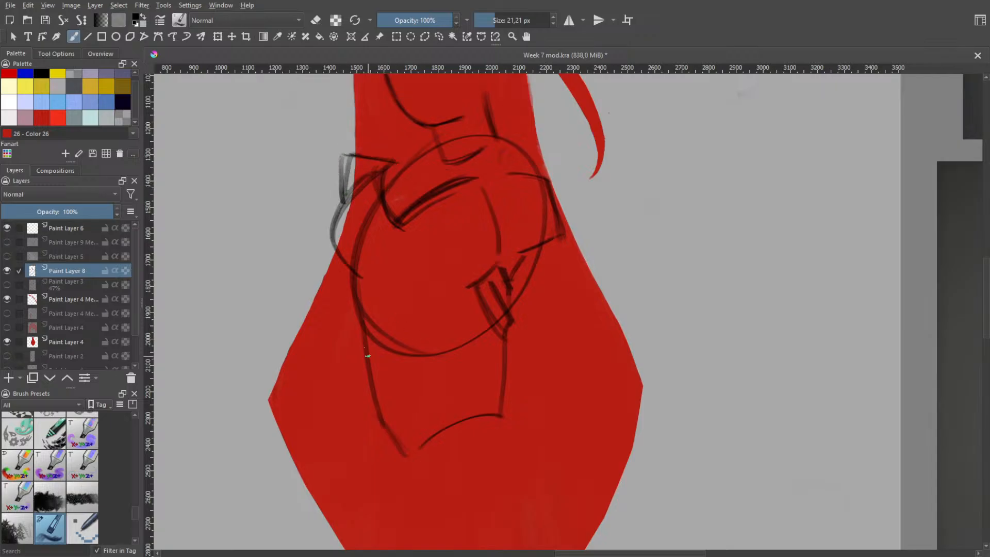
Try a second line along the near waist and diagonal strokes across the lower torso
key(ctrl+z)
drag(362, 330, 408, 441)
drag(388, 392, 411, 432)
mouse_move(387, 395)
mouse_down()
mouse_move(429, 397)
mouse_move(423, 403)
mouse_up()
key(ctrl+z)
mouse_move(369, 347)
mouse_down()
mouse_move(414, 385)
mouse_move(470, 354)
mouse_up()
key(ctrl+z)
key(ctrl+z)
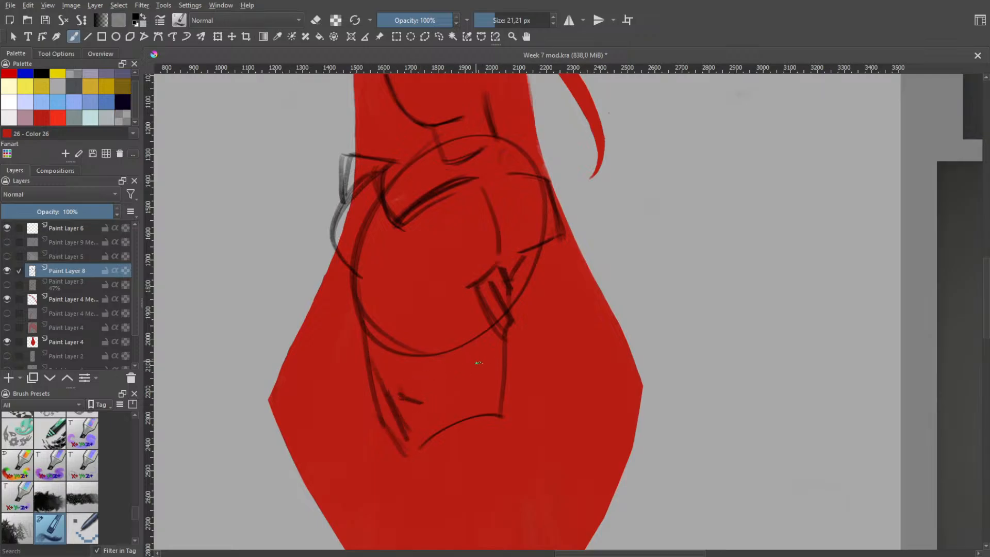
drag(433, 387, 482, 365)
mouse_move(427, 405)
mouse_down()
mouse_move(479, 390)
mouse_move(494, 338)
mouse_up()
key(ctrl+z)
key(ctrl+z)
drag(449, 362, 490, 333)
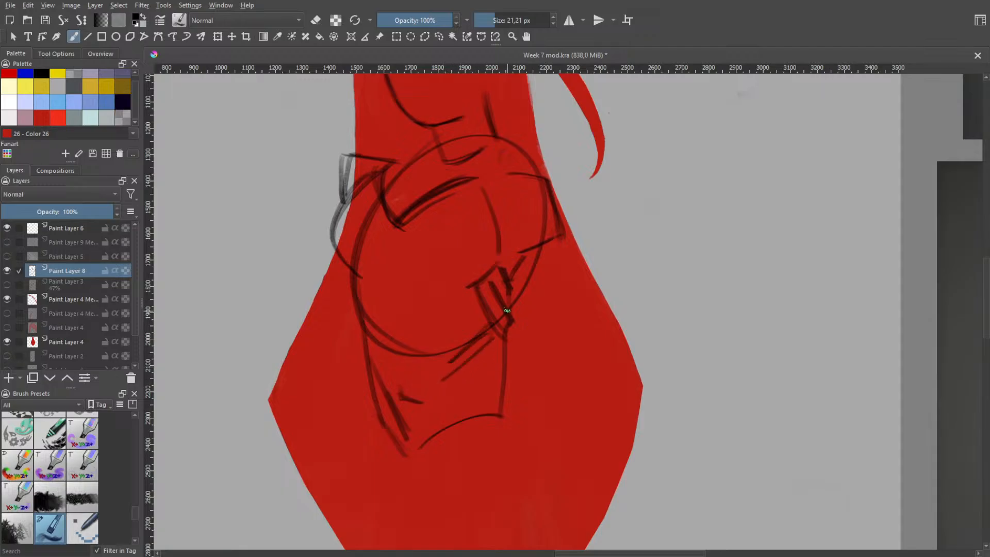
key(ctrl+z)
key(ctrl+z)
key(ctrl+z)
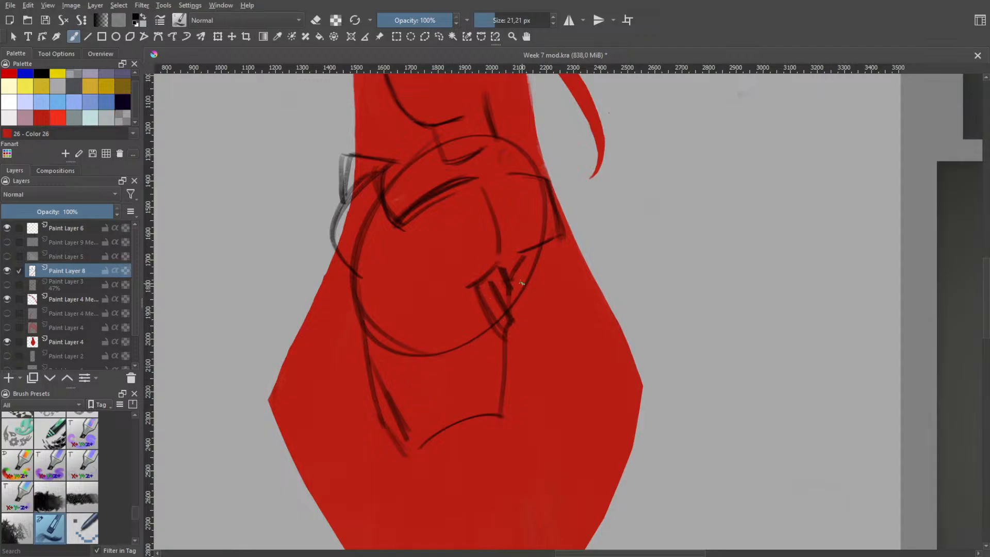
key(ctrl+z)
key(ctrl+z)
Add a curved line from the near shoulder to the base of the neck, undoing the stray strokes
key(space)
scroll(534, 300, down, 1)
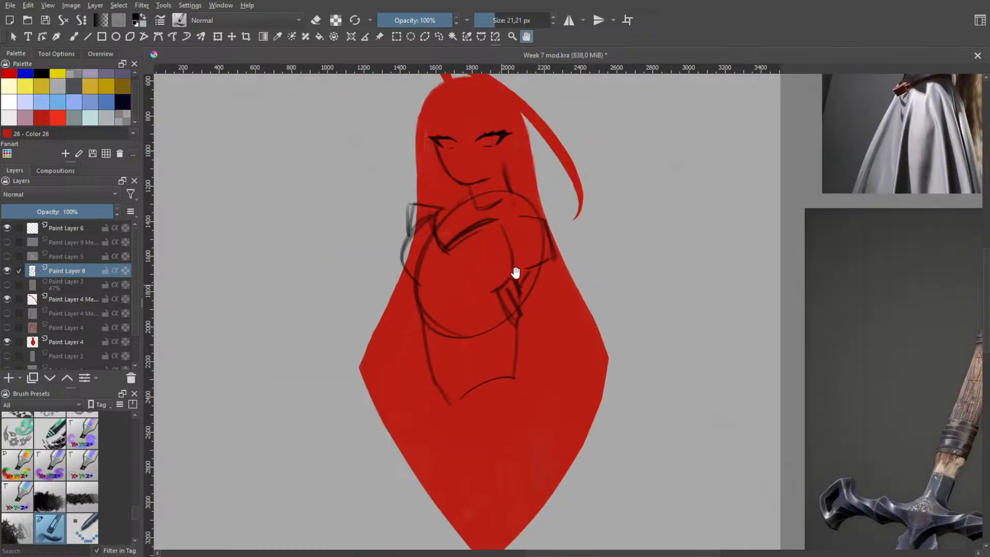
scroll(509, 261, up, 2)
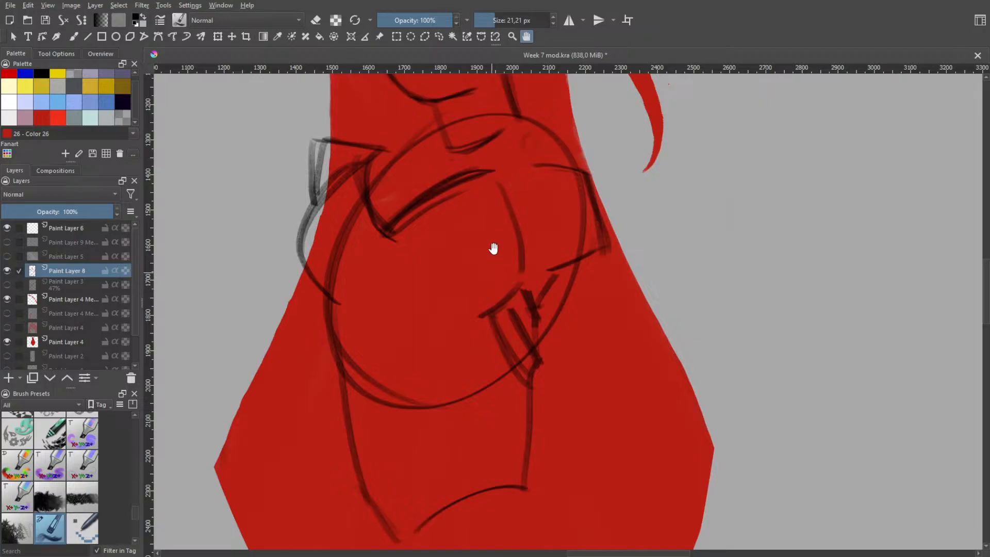
key(b)
key(ctrl+z)
mouse_move(350, 183)
mouse_down()
mouse_move(448, 147)
mouse_move(440, 151)
mouse_up()
mouse_move(500, 152)
mouse_down()
mouse_move(504, 201)
mouse_move(498, 185)
mouse_move(519, 229)
mouse_up()
key(ctrl+z)
Draw a second line along the far chest side, between the neckline and the small waist strokes
key(ctrl+z)
key(ctrl+z)
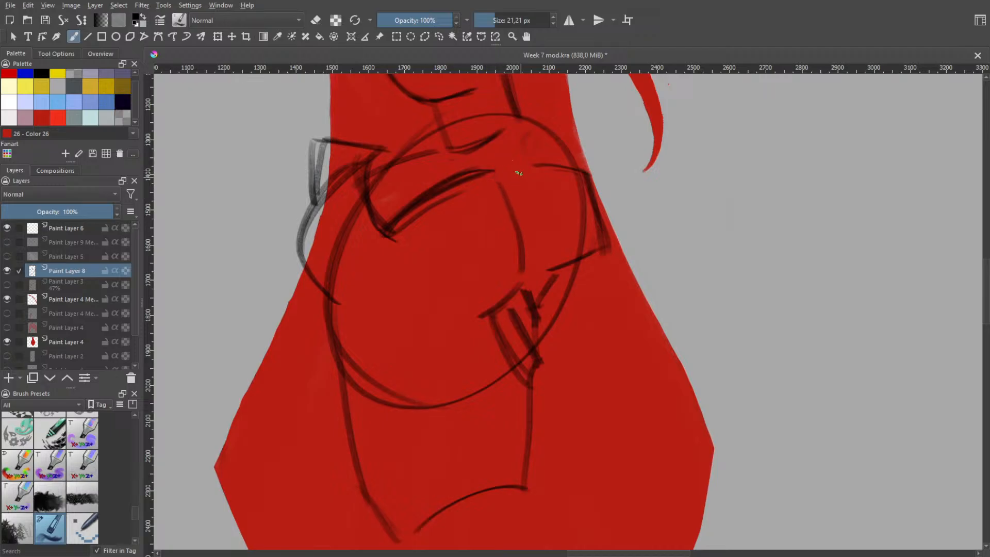
drag(516, 161, 522, 260)
key(ctrl+z)
key(ctrl+z)
drag(514, 171, 522, 250)
Try looping strokes at the base of the neck, crossing the collar line and the top of the chest
mouse_move(419, 128)
mouse_down()
mouse_move(425, 179)
mouse_move(424, 126)
mouse_move(444, 156)
mouse_up()
key(ctrl+z)
mouse_move(425, 109)
mouse_down()
mouse_move(444, 153)
mouse_move(435, 146)
mouse_move(453, 141)
mouse_move(439, 111)
mouse_move(451, 147)
mouse_move(439, 145)
mouse_move(439, 104)
mouse_move(438, 179)
mouse_up()
key(ctrl+z)
key(ctrl+z)
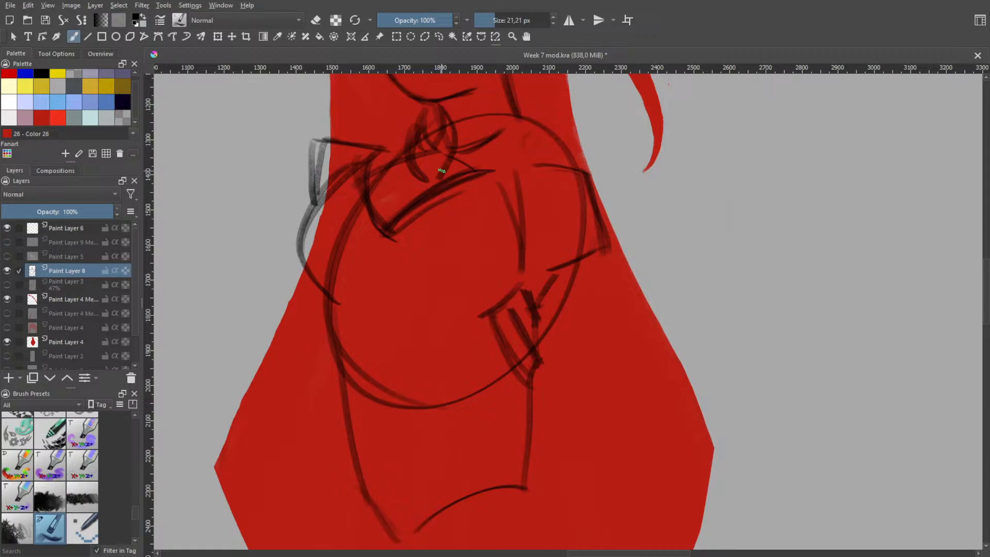
key(ctrl+z)
key(ctrl+z)
drag(447, 130, 438, 148)
drag(443, 108, 448, 169)
drag(469, 134, 466, 164)
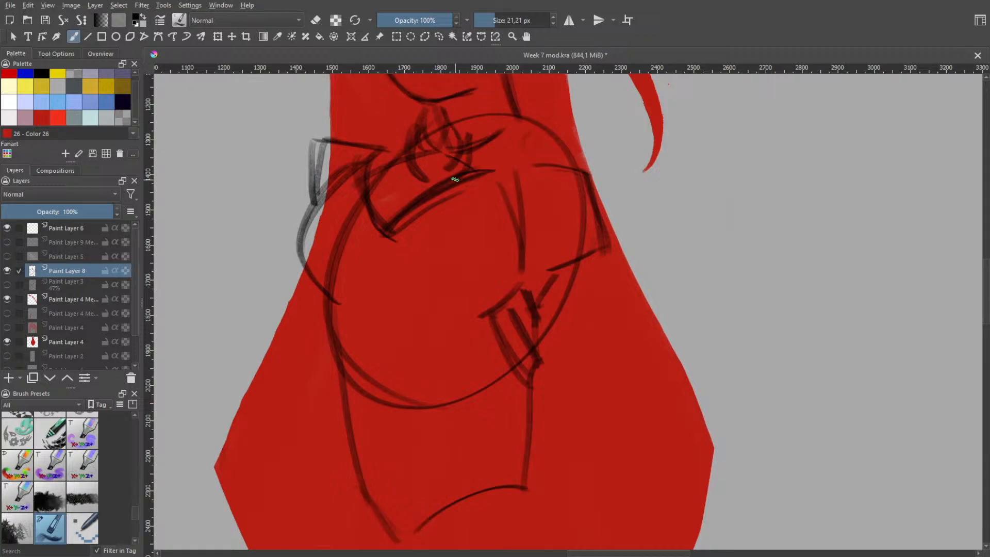
key(ctrl+z)
drag(445, 111, 452, 174)
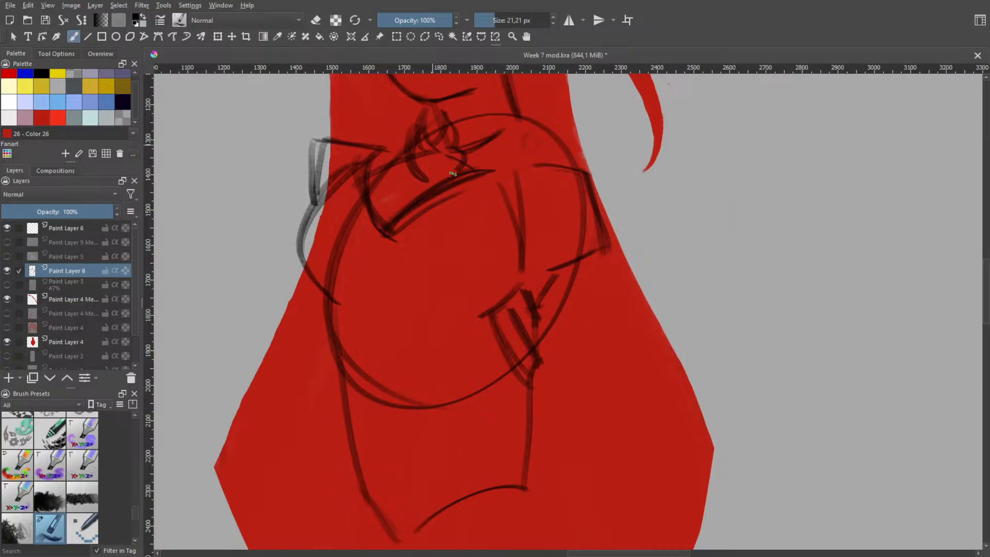
Try a small knot-like shape where the near shoulder line meets the base of the neck
scroll(466, 128, down, 1)
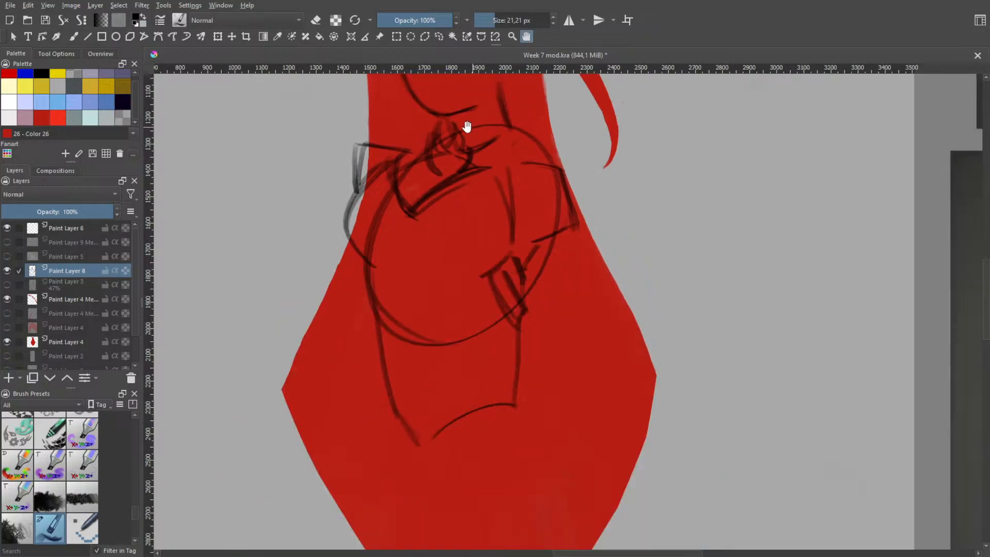
drag(467, 128, 476, 201)
scroll(477, 201, up, 1)
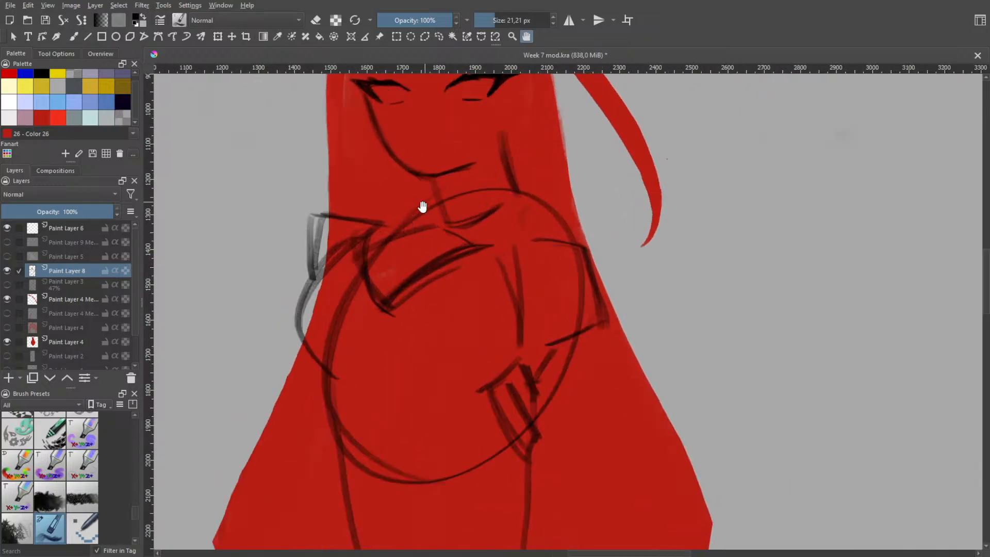
key(b)
mouse_move(427, 242)
mouse_down()
mouse_move(412, 206)
mouse_move(426, 216)
mouse_move(409, 210)
mouse_move(419, 227)
mouse_move(428, 210)
mouse_move(430, 226)
mouse_move(438, 215)
mouse_move(437, 248)
mouse_up()
key(ctrl+z)
key(ctrl+z)
key(ctrl+z)
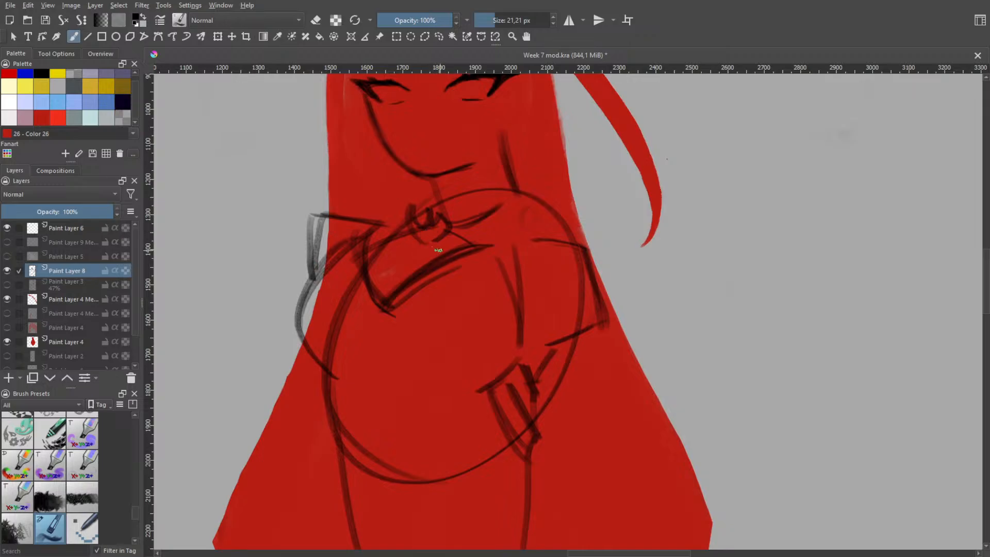
key(ctrl+z)
key(ctrl+z)
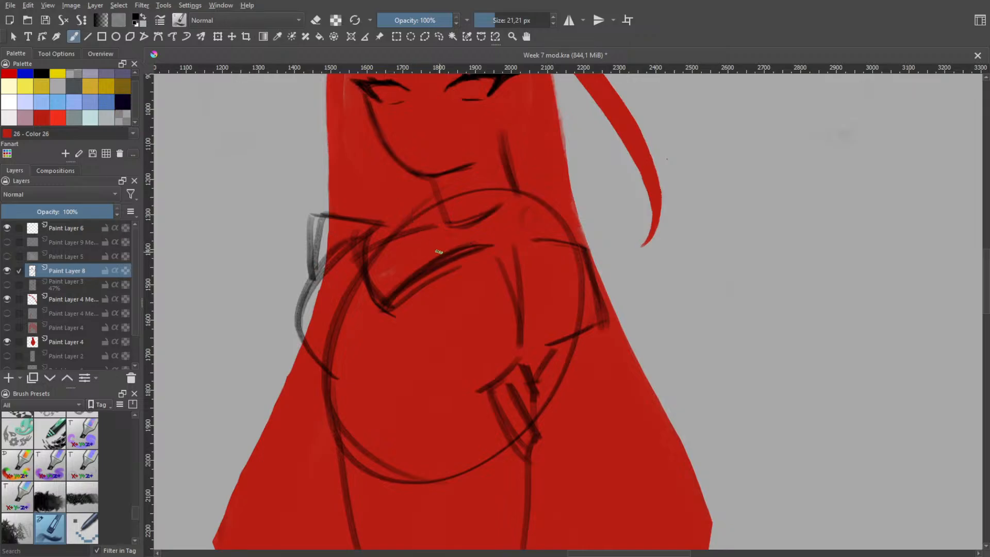
Redraw the line along the far chest side from the end of the neckline down towards the small waist strokes
drag(444, 229, 472, 244)
key(ctrl+z)
mouse_move(493, 223)
mouse_down()
mouse_move(510, 275)
mouse_move(521, 278)
mouse_move(490, 248)
mouse_move(518, 301)
mouse_up()
key(ctrl+z)
key(ctrl+z)
key(ctrl+z)
drag(493, 241, 515, 340)
key(ctrl+z)
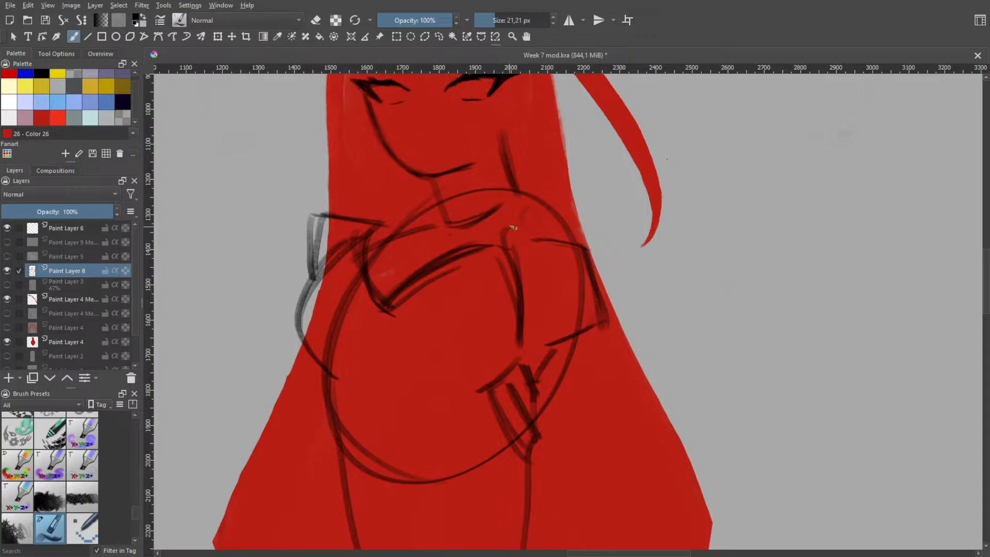
Draw a diagonal line from the far end of the neckline to the lower corner of the far sleeve
drag(513, 251, 521, 246)
key(ctrl+z)
key(ctrl+z)
mouse_move(512, 246)
mouse_down()
mouse_move(521, 243)
mouse_move(531, 297)
mouse_up()
key(ctrl+z)
key(ctrl+z)
mouse_move(515, 247)
mouse_down()
mouse_move(542, 347)
mouse_move(578, 325)
mouse_up()
key(ctrl+z)
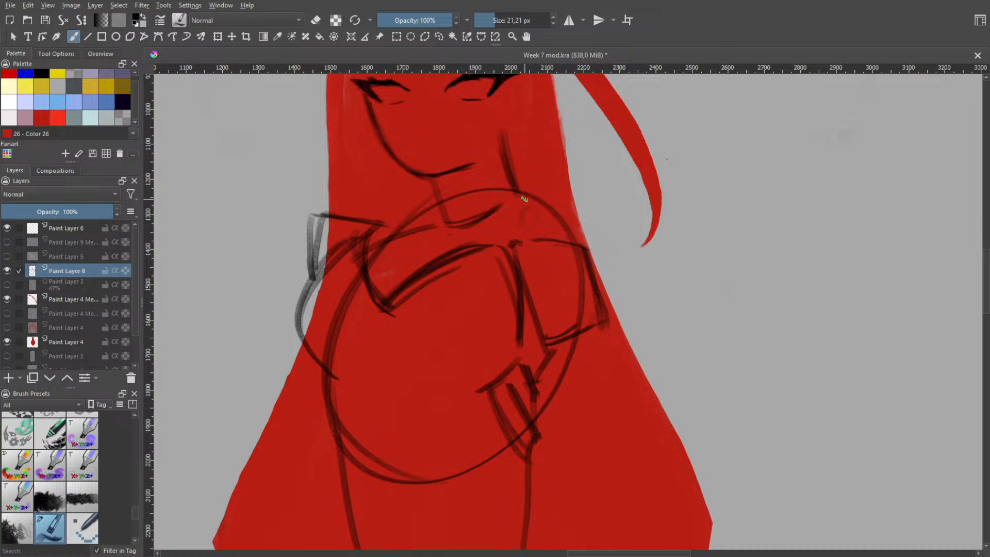
Try further strokes from the far side of the neck past the chest and below the far sleeve
mouse_move(521, 201)
mouse_down()
mouse_move(588, 247)
mouse_move(602, 335)
mouse_move(564, 372)
mouse_up()
key(ctrl+z)
mouse_move(602, 333)
mouse_down()
mouse_move(561, 366)
mouse_move(596, 352)
mouse_up()
key(ctrl+z)
mouse_move(559, 364)
mouse_down()
mouse_move(597, 352)
mouse_move(520, 244)
mouse_up()
key(ctrl+z)
key(ctrl+z)
Draw a wide curved hip line across the lower torso, extending past both sides of the waist
key(space)
scroll(566, 308, down, 2)
scroll(562, 277, down, 4)
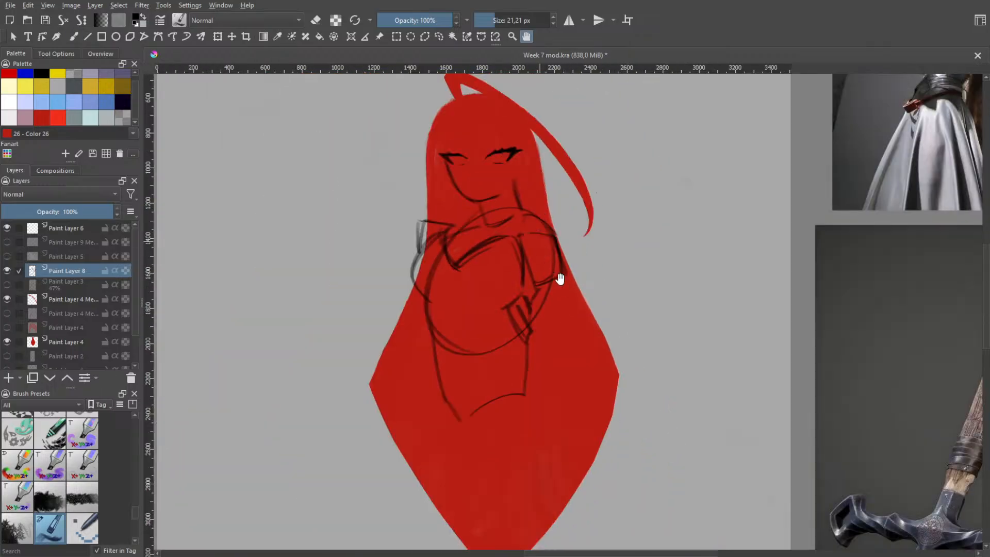
scroll(552, 306, up, 3)
key(b)
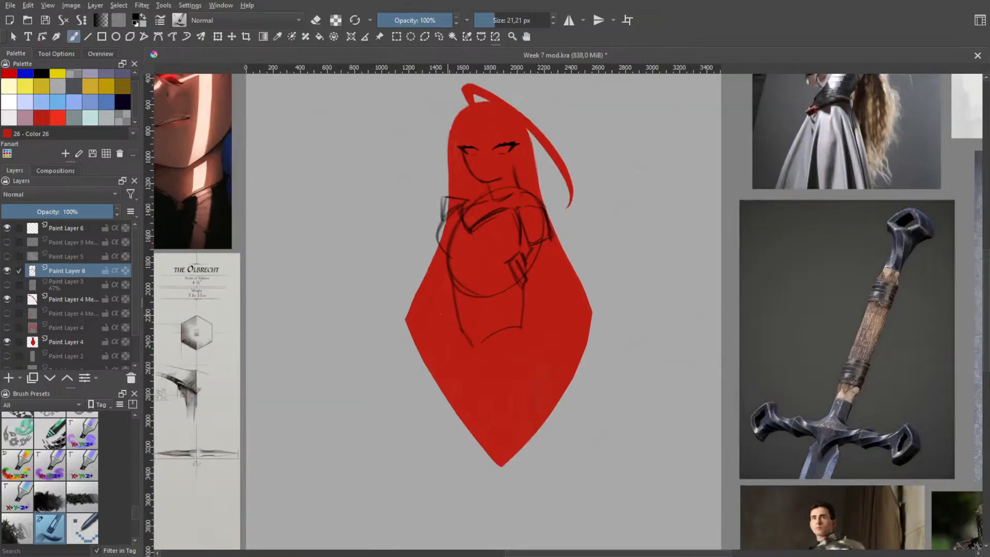
drag(436, 321, 546, 320)
key(ctrl+z)
mouse_move(412, 342)
mouse_down()
mouse_move(542, 303)
mouse_move(577, 311)
mouse_move(547, 297)
mouse_up()
key(ctrl+z)
Try slanted lines from the near end of the hip curve down along the outer thigh
mouse_move(450, 306)
mouse_down()
mouse_move(442, 413)
mouse_move(433, 353)
mouse_move(437, 436)
mouse_up()
key(ctrl+z)
key(ctrl+z)
drag(442, 321, 414, 426)
drag(457, 312, 414, 426)
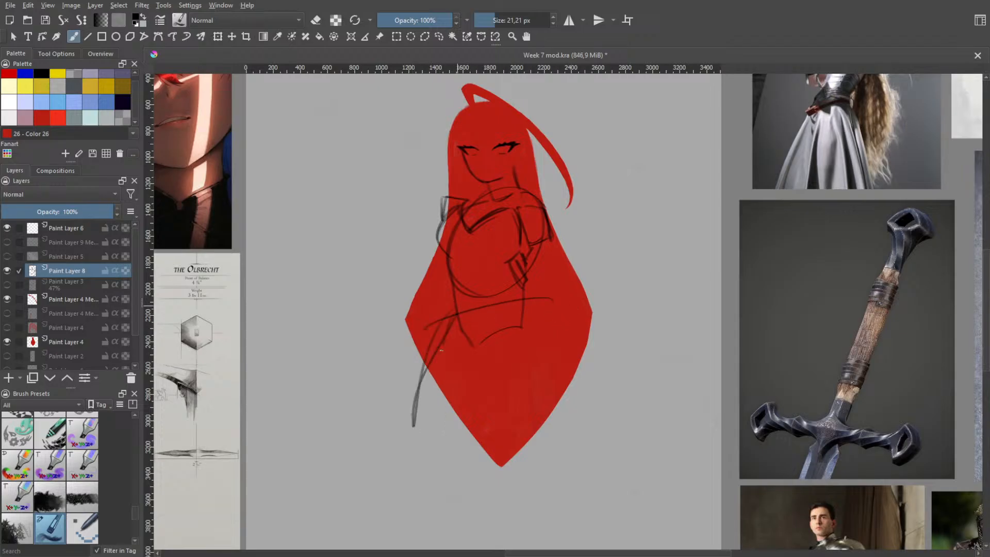
drag(441, 350, 436, 394)
key(ctrl+z)
Draw the far outer contour of the lower body from the hip curve down past the hair's edge
drag(539, 297, 561, 419)
drag(530, 317, 555, 447)
key(ctrl+z)
key(ctrl+z)
key(ctrl+z)
mouse_move(537, 301)
mouse_down()
mouse_move(563, 441)
mouse_move(563, 466)
mouse_up()
key(ctrl+z)
key(ctrl+z)
key(ctrl+z)
key(ctrl+z)
mouse_move(546, 313)
mouse_down()
mouse_move(555, 341)
mouse_move(551, 467)
mouse_up()
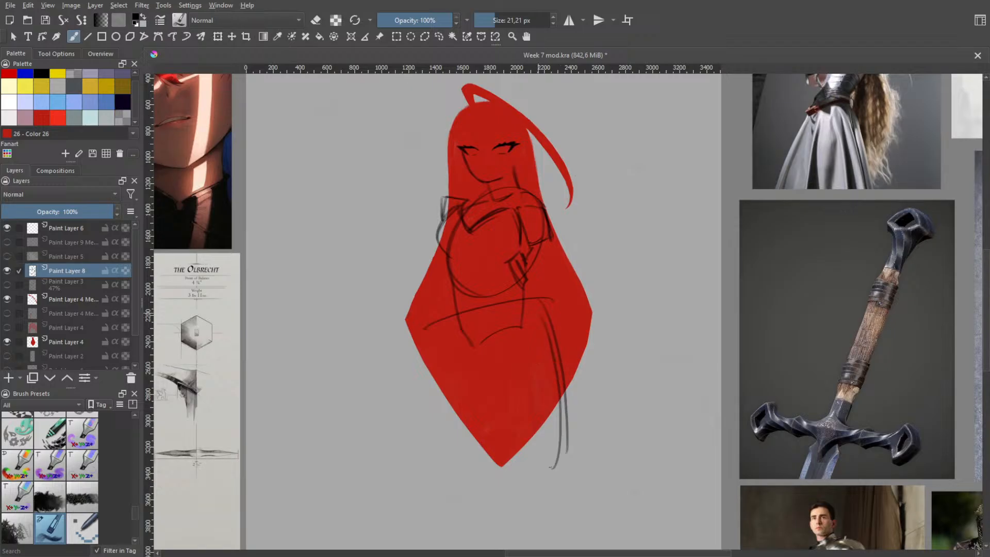
Try a near outer contour for the lower body, closed off with a curved hem between both sides
drag(439, 323, 416, 461)
mouse_move(440, 315)
mouse_down()
mouse_move(424, 458)
mouse_move(562, 467)
mouse_up()
drag(423, 460, 556, 464)
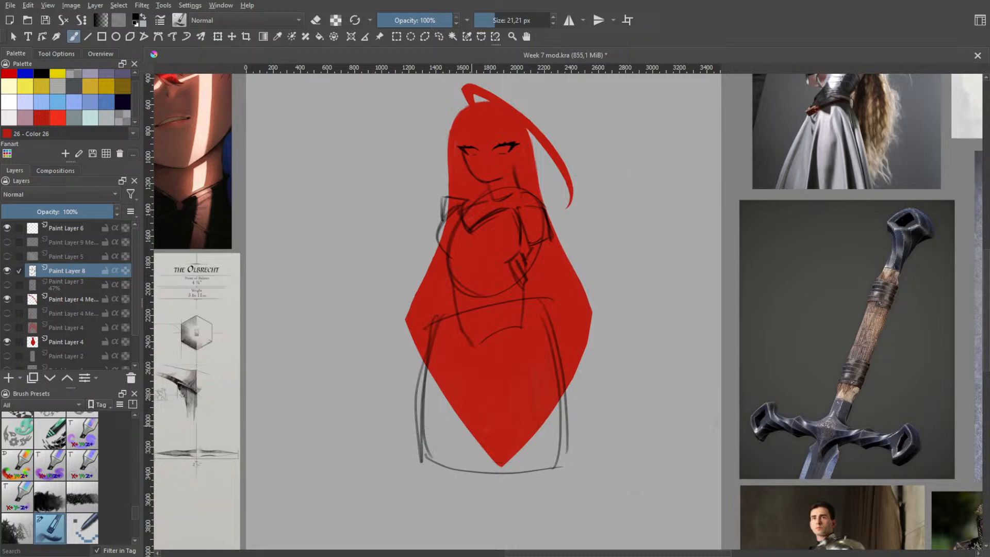
key(ctrl+z)
mouse_move(395, 445)
mouse_down()
mouse_move(417, 429)
mouse_move(553, 415)
mouse_up()
mouse_move(432, 419)
mouse_down()
mouse_move(552, 414)
mouse_move(575, 426)
mouse_up()
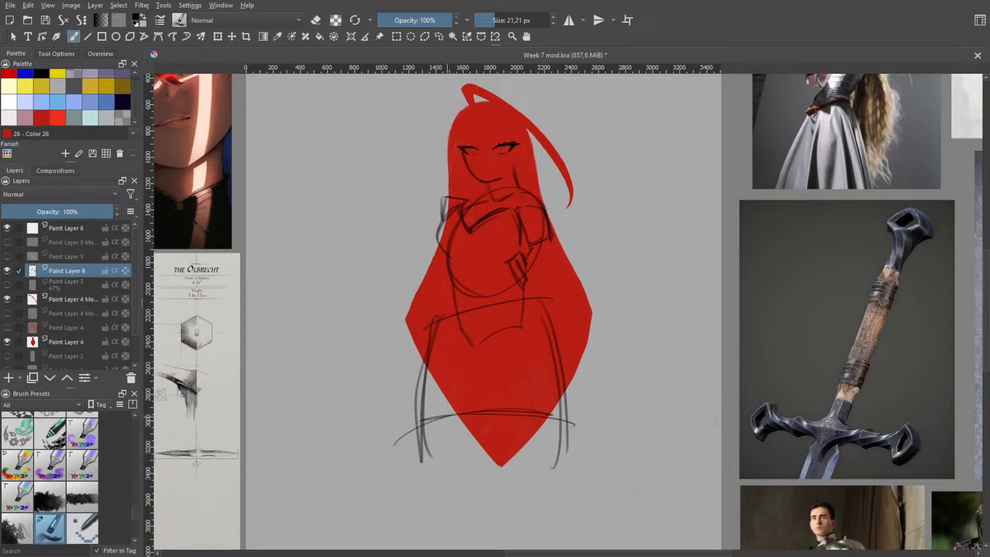
Try inner leg lines below the waist, undoing them together with the near contour and the hem curves
drag(423, 318, 397, 432)
key(ctrl+z)
drag(480, 348, 450, 461)
key(ctrl+z)
drag(480, 374, 451, 462)
key(ctrl+z)
key(ctrl+z)
key(ctrl+z)
key(ctrl+z)
key(ctrl+z)
key(ctrl+z)
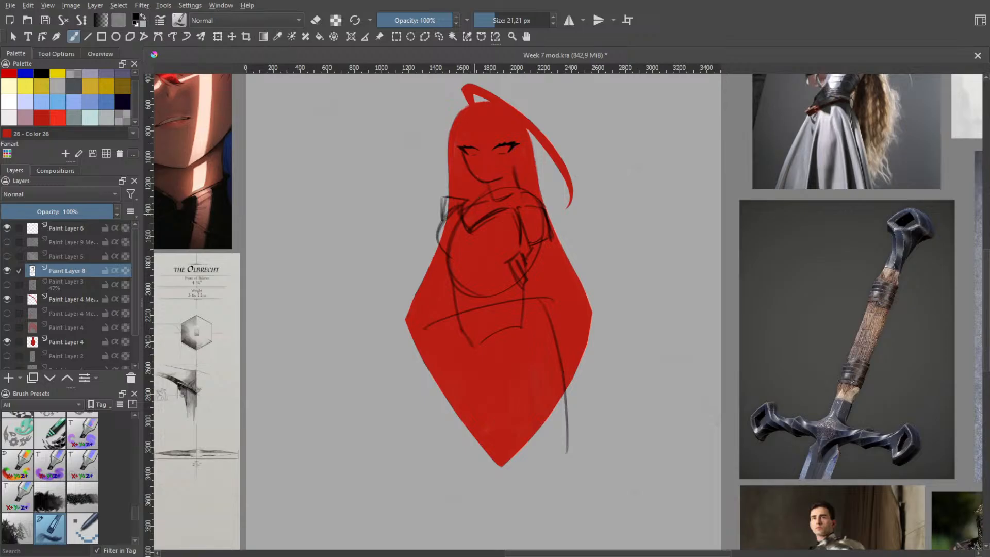
key(ctrl+z)
Draw the near upper arm as a long line from the shoulder down to the elbow, retrying the strokes
mouse_move(436, 230)
mouse_down()
mouse_move(362, 318)
mouse_move(357, 310)
mouse_up()
drag(415, 252, 350, 317)
key(ctrl+z)
key(ctrl+z)
mouse_move(438, 217)
mouse_down()
mouse_move(406, 290)
mouse_move(435, 293)
mouse_move(360, 313)
mouse_move(399, 290)
mouse_move(364, 325)
mouse_up()
key(ctrl+z)
key(ctrl+z)
key(ctrl+z)
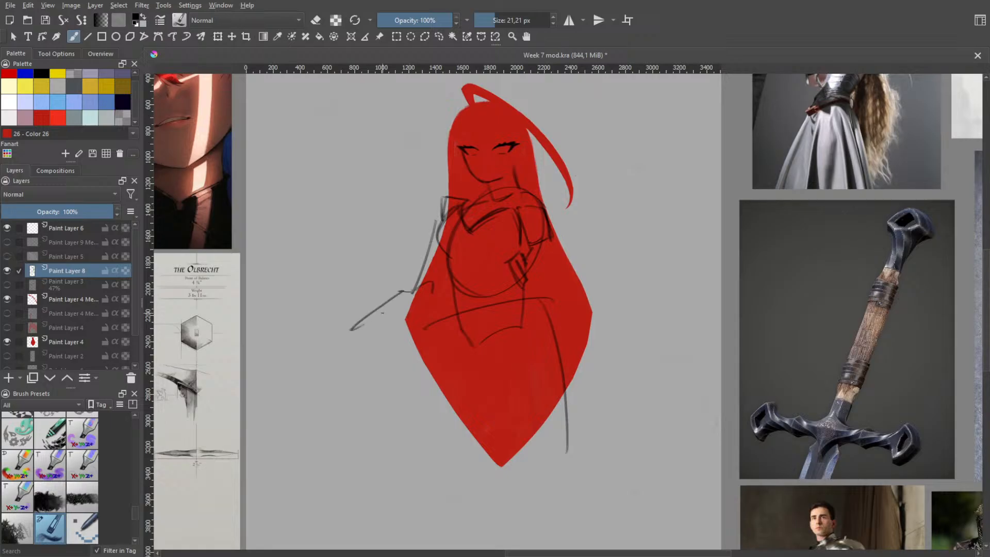
Try a forearm reaching outward from the elbow beside the hair, with its upper edge and a wrist curve
key(ctrl+z)
drag(412, 292, 338, 367)
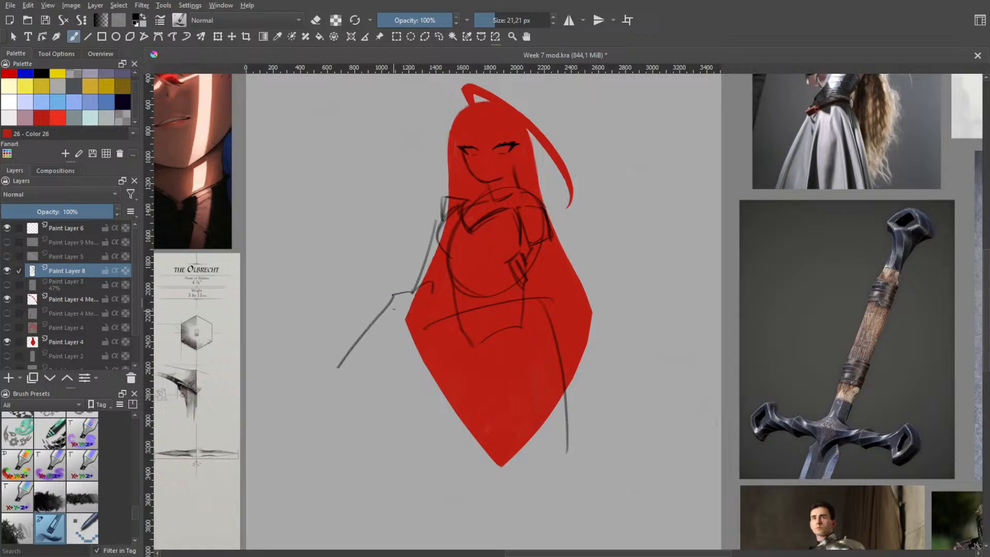
key(ctrl+z)
mouse_move(401, 281)
mouse_down()
mouse_move(325, 323)
mouse_move(339, 337)
mouse_move(408, 318)
mouse_up()
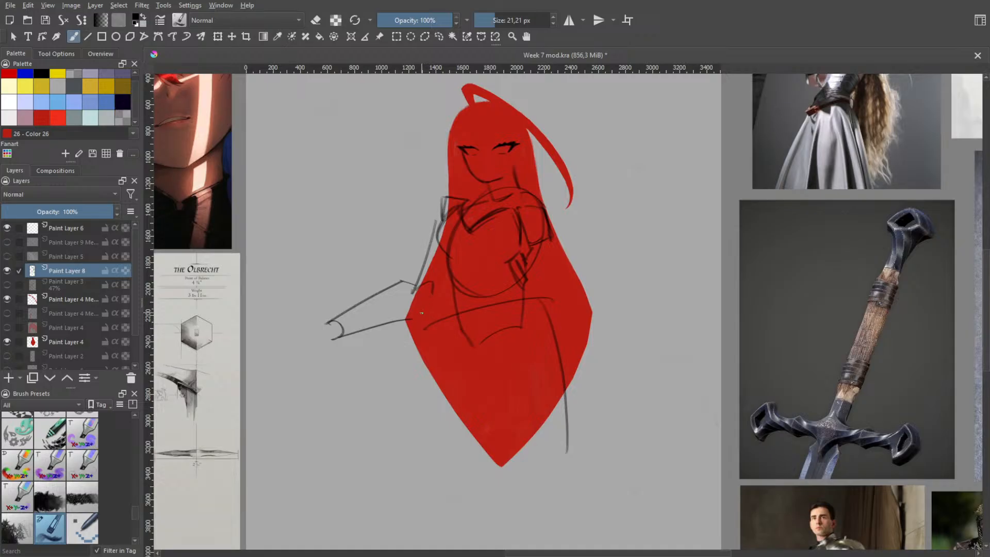
Try several lower edges for the forearm between the wrist and the edge of the hair
key(ctrl+z)
drag(336, 339, 404, 312)
key(ctrl+z)
drag(342, 335, 408, 308)
key(ctrl+z)
drag(338, 336, 412, 312)
key(ctrl+z)
drag(339, 336, 436, 290)
key(ctrl+z)
Rework the elbow joint where the upper arm meets the forearm, replacing its inner curve
key(h)
scroll(431, 290, up, 2)
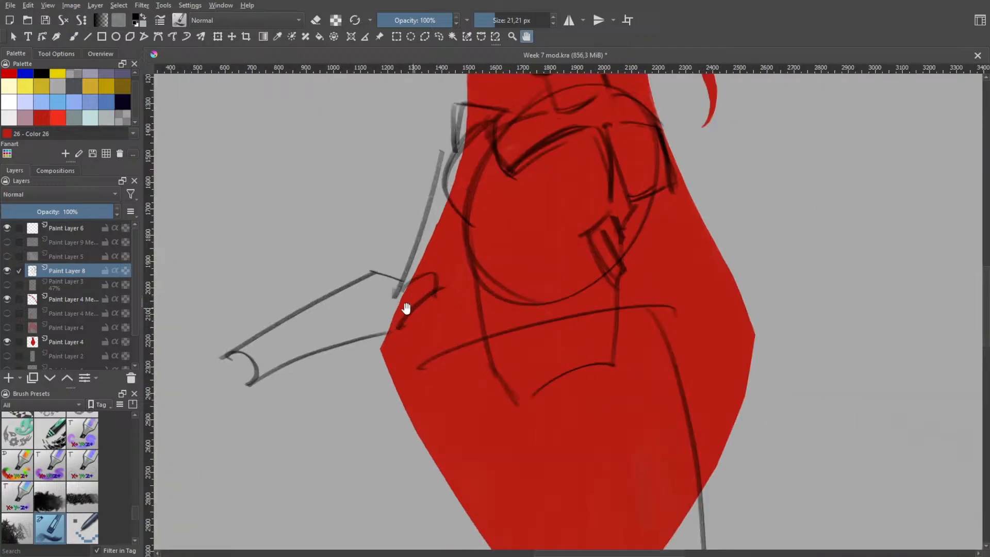
key(ctrl+z)
key(b)
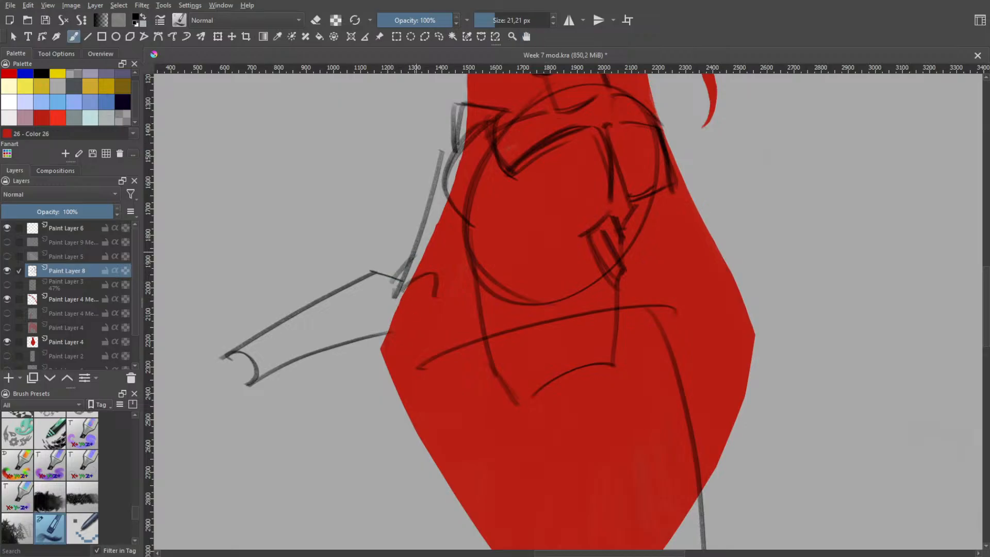
mouse_move(385, 283)
mouse_down()
mouse_move(403, 274)
mouse_move(415, 290)
mouse_move(423, 283)
mouse_move(396, 294)
mouse_up()
key(ctrl+z)
key(e)
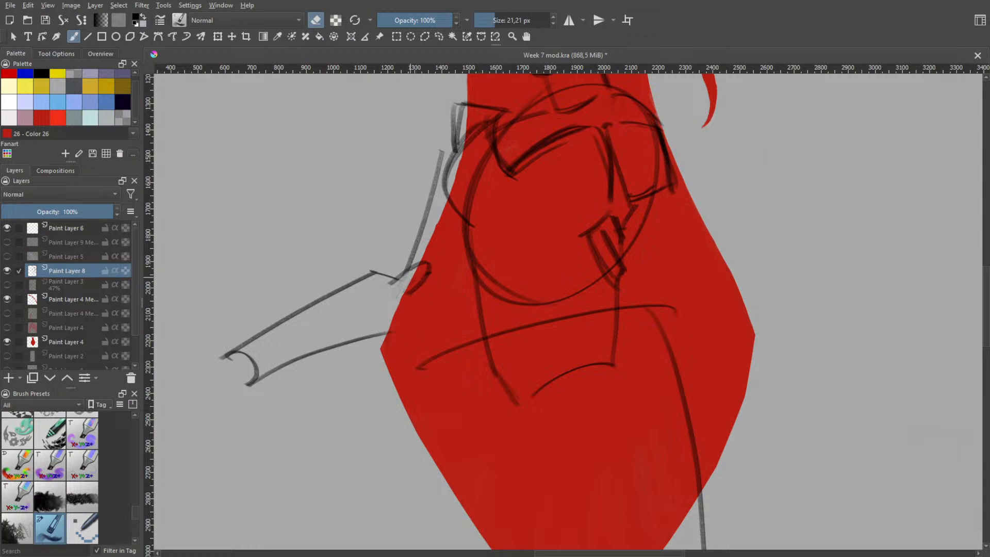
Try a smoother bend joining the upper arm line to the top of the forearm at the elbow
key(e)
key(ctrl+z)
drag(422, 239, 387, 279)
key(ctrl+z)
key(e)
key(e)
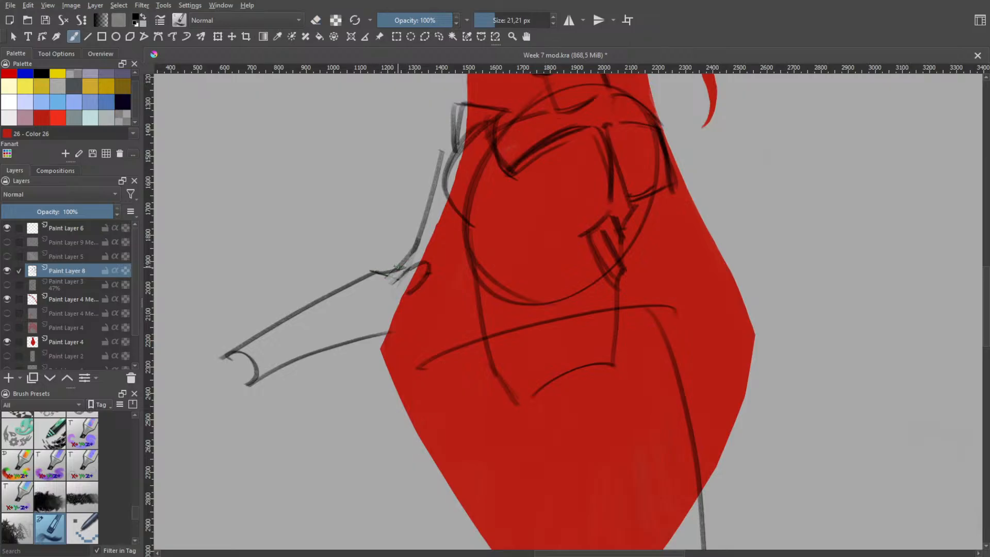
key(e)
key(e)
key(ctrl+z)
drag(373, 272, 397, 264)
Undo the elbow and forearm strokes back to the single upper arm line
key(space)
scroll(419, 281, down, 2)
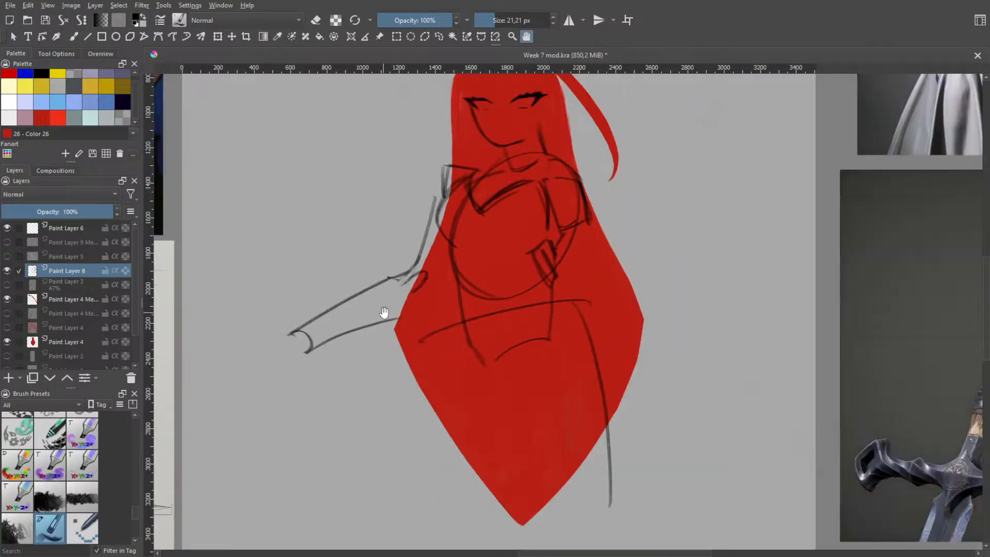
key(b)
drag(405, 315, 401, 319)
key(ctrl+z)
key(ctrl+z)
key(ctrl+z)
key(ctrl+z)
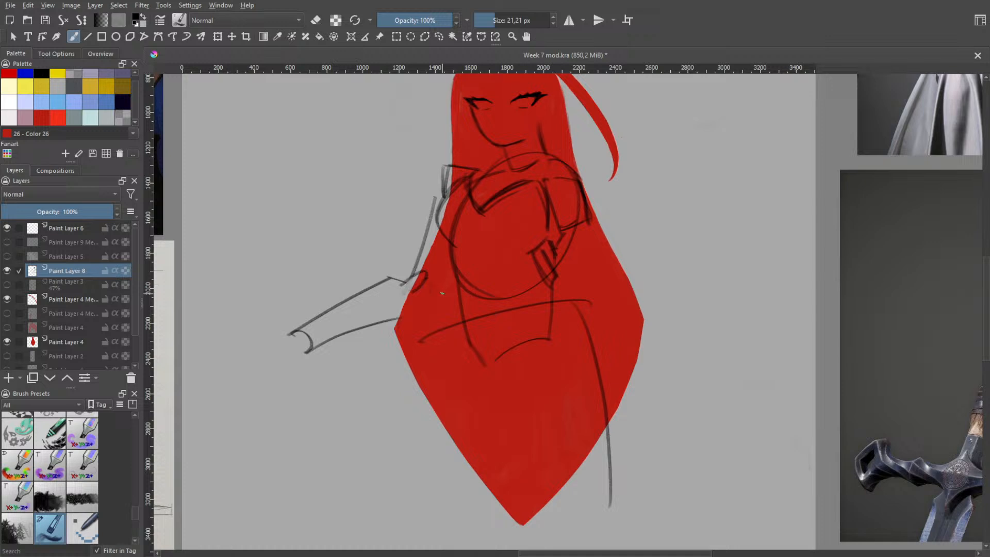
key(ctrl+z)
key(ctrl+z)
key(ctrl+z)
key(ctrl+z)
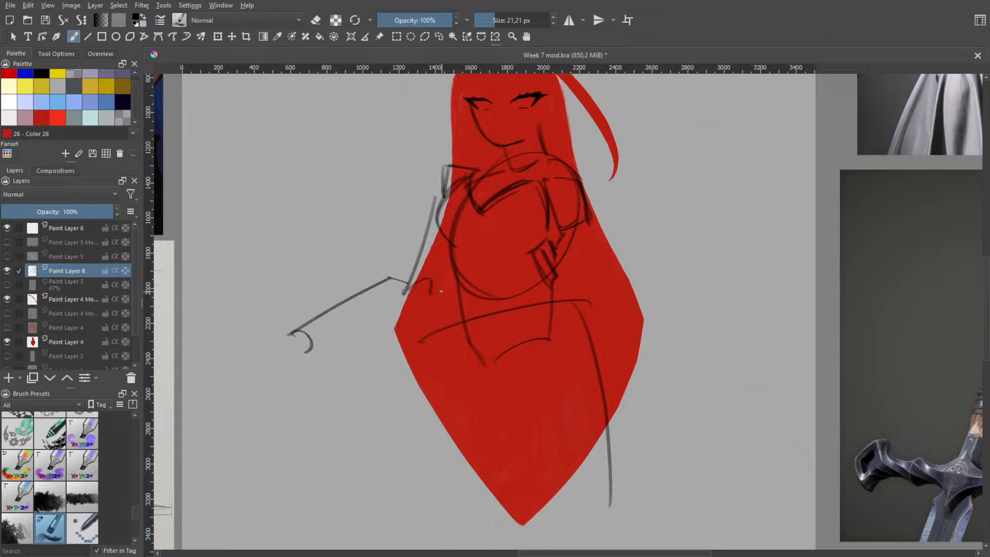
key(ctrl+z)
key(ctrl+z)
key(ctrl+z)
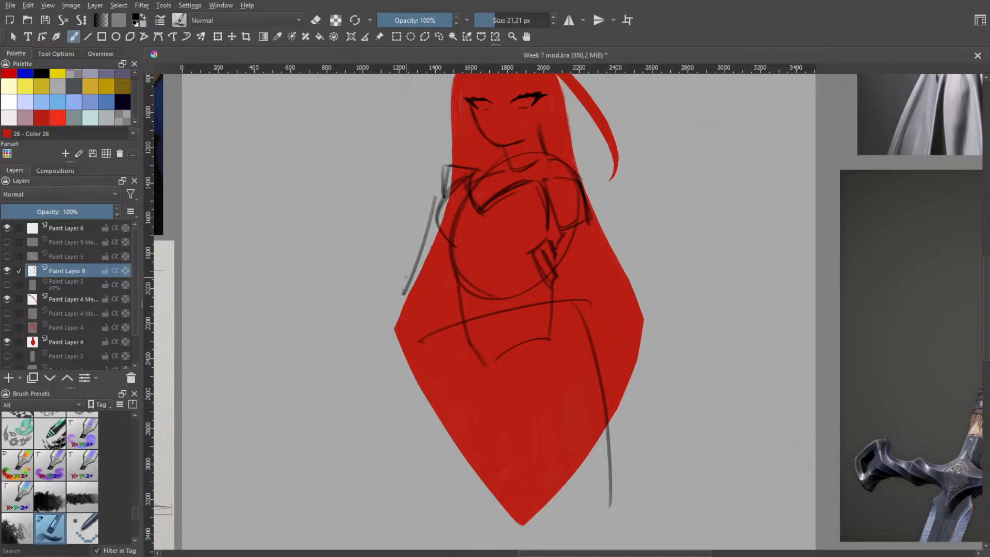
key(ctrl+shift+z)
Draw a shorter forearm's upper edge from the elbow outward, ending in a small wrist curve
key(ctrl+z)
mouse_move(387, 291)
mouse_down()
mouse_move(306, 340)
mouse_move(346, 315)
mouse_up()
key(ctrl+z)
mouse_move(309, 344)
mouse_down()
mouse_move(351, 350)
mouse_move(342, 354)
mouse_move(323, 352)
mouse_move(422, 320)
mouse_up()
Try several lower forearm edges running from the wrist curve back toward the torso
key(ctrl+z)
key(ctrl+z)
key(ctrl+z)
drag(314, 364, 420, 311)
key(ctrl+z)
drag(322, 358, 435, 308)
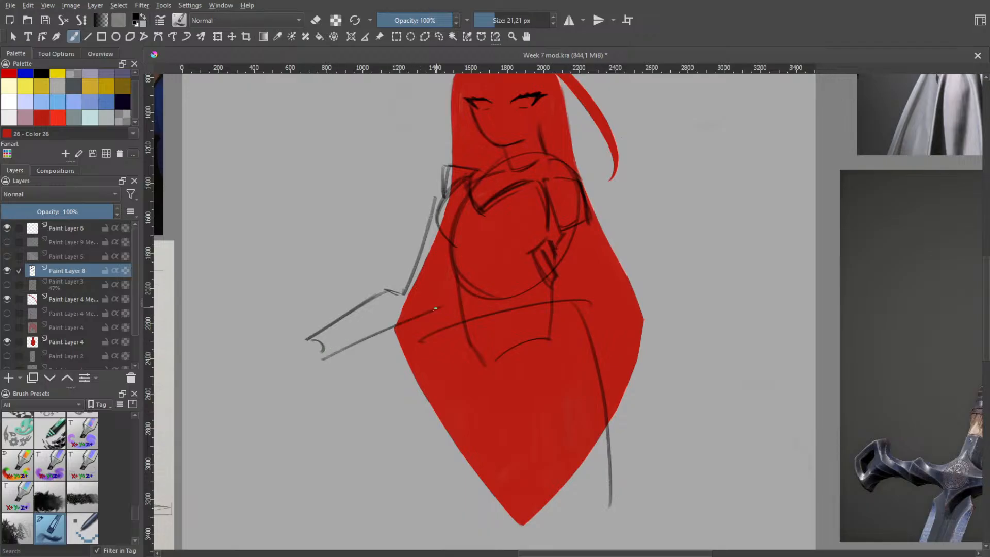
key(ctrl+z)
key(ctrl+z)
drag(332, 368, 389, 352)
Undo the forearm and wrist strokes, including a trial steeper forearm, back to the single upper arm line
key(ctrl+z)
drag(320, 359, 427, 333)
key(ctrl+z)
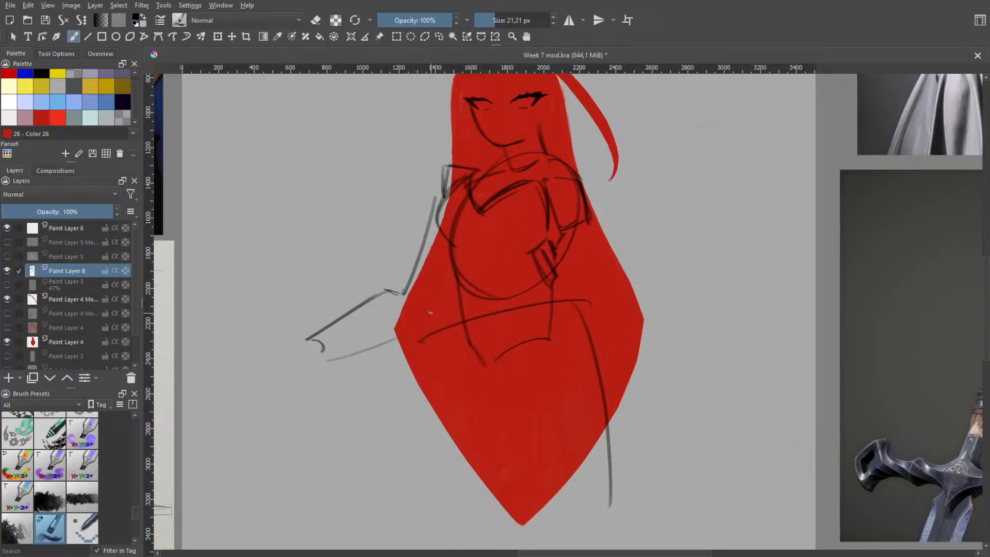
key(ctrl+z)
key(ctrl+z)
key(ctrl+z)
key(ctrl+z)
mouse_move(404, 294)
mouse_down()
mouse_move(361, 308)
mouse_move(380, 303)
mouse_move(297, 380)
mouse_up()
key(ctrl+z)
Redraw the forearm sloping more steeply down from the elbow, with a wrist curve and a lower edge
key(ctrl+z)
key(ctrl+z)
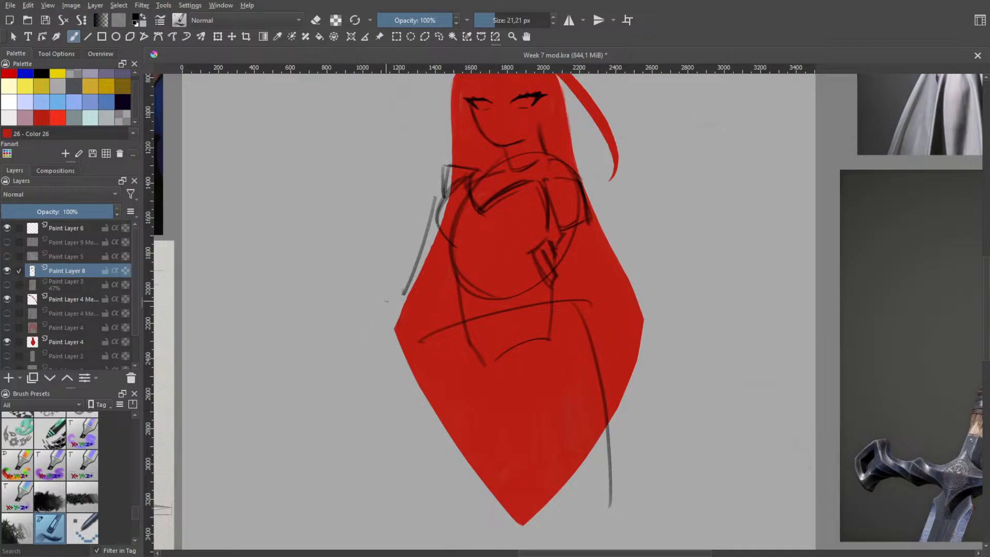
drag(404, 293, 384, 296)
mouse_move(385, 296)
mouse_down()
mouse_move(321, 354)
mouse_move(345, 361)
mouse_move(341, 368)
mouse_move(412, 327)
mouse_up()
key(ctrl+z)
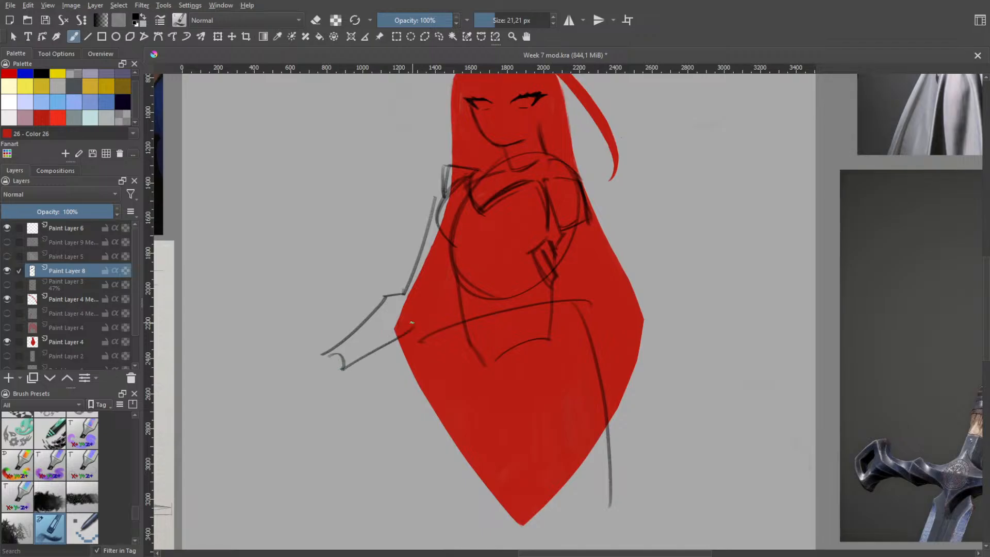
key(ctrl+z)
Sketch the upper arm's inner edge from beside the chest oval down toward the elbow
mouse_move(344, 368)
mouse_down()
mouse_move(421, 317)
mouse_move(443, 250)
mouse_up()
key(ctrl+z)
key(ctrl+z)
drag(426, 309, 461, 252)
key(ctrl+z)
drag(433, 295, 450, 259)
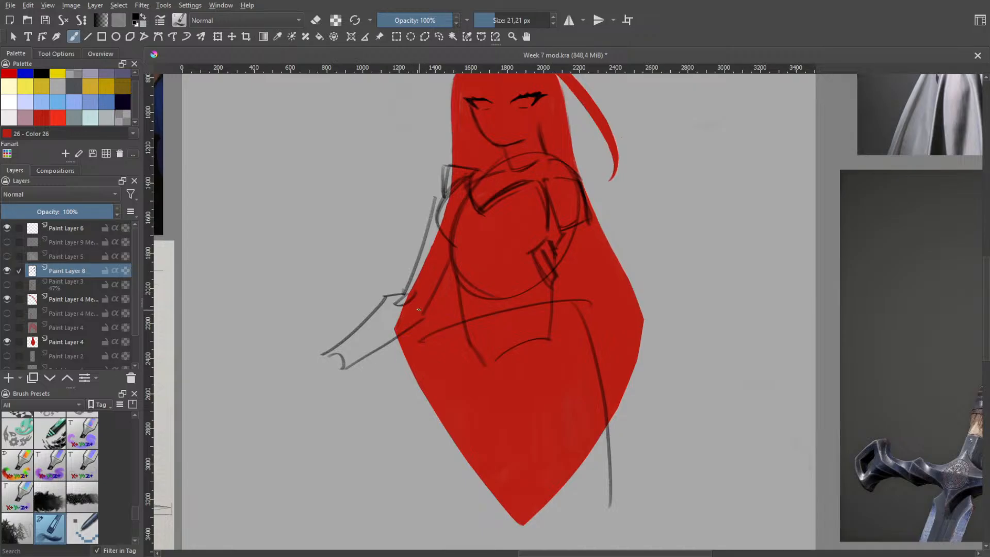
Try different joins between the upper arm's inner edge and the forearm's lower edge at the elbow
drag(421, 309, 387, 329)
key(ctrl+z)
drag(425, 299, 393, 337)
key(ctrl+z)
drag(428, 298, 408, 330)
Undo the whole near arm, including its outer upper arm line, back to the shoulder
key(ctrl+z)
key(ctrl+z)
key(ctrl+z)
key(ctrl+z)
key(ctrl+z)
key(ctrl+z)
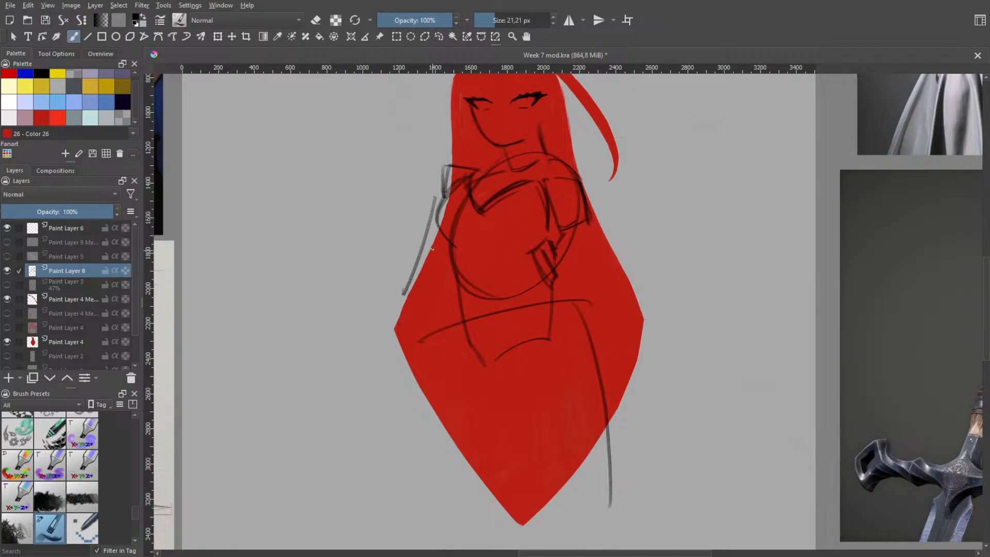
key(ctrl+z)
Redraw the upper arm's outer edge from the shoulder, slanting farther out from the body
drag(444, 175, 382, 306)
key(ctrl+z)
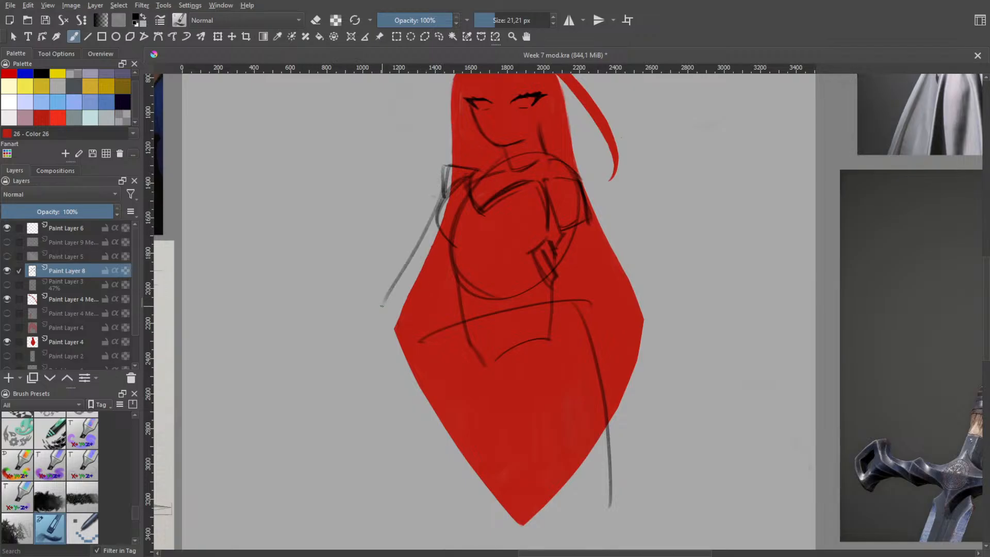
key(ctrl+z)
mouse_move(444, 190)
mouse_down()
mouse_move(396, 292)
mouse_move(420, 281)
mouse_move(411, 306)
mouse_move(423, 307)
mouse_move(450, 276)
mouse_up()
key(ctrl+z)
Sketch the upper arm's inner edge curving down from the chest oval, and mark the elbow and forearm's top line
key(ctrl+z)
key(ctrl+z)
drag(425, 310, 452, 267)
key(ctrl+z)
key(ctrl+z)
key(ctrl+z)
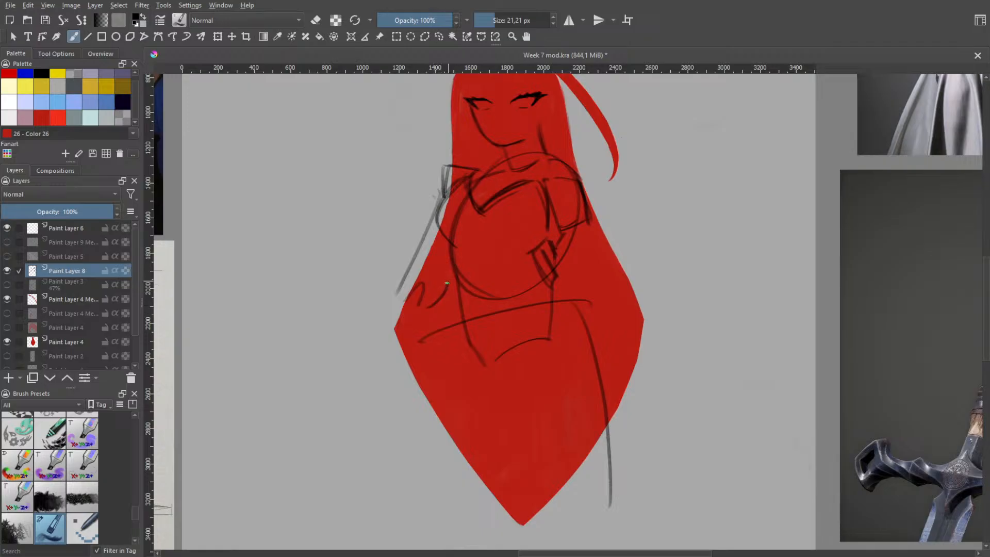
key(ctrl+z)
mouse_move(428, 308)
mouse_down()
mouse_move(453, 267)
mouse_move(417, 314)
mouse_move(408, 294)
mouse_up()
key(ctrl+z)
key(ctrl+z)
key(ctrl+z)
key(ctrl+z)
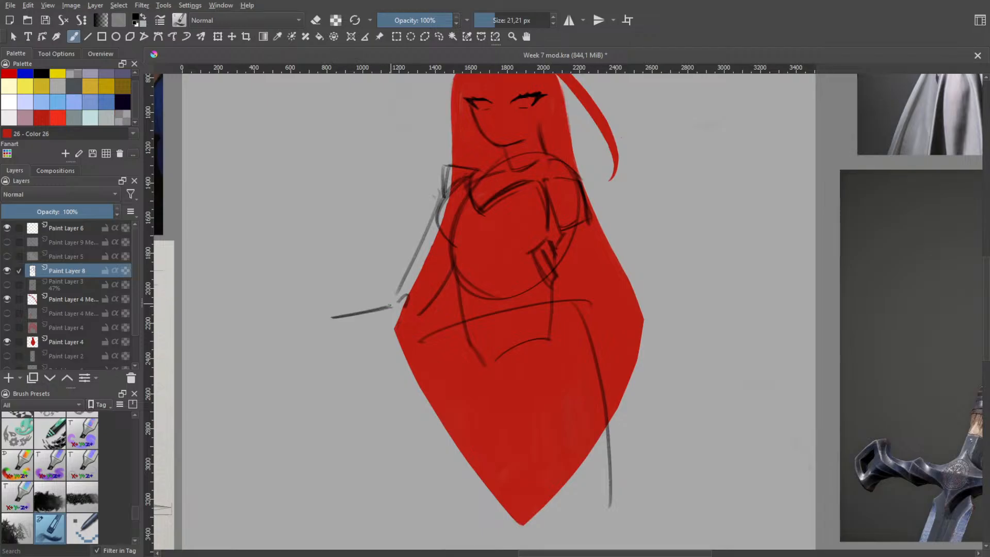
Try a nearly level forearm, replacing its top line with a lower edge that reaches the elbow
mouse_move(390, 302)
mouse_down()
mouse_move(340, 322)
mouse_move(407, 325)
mouse_up()
key(ctrl+z)
key(ctrl+z)
drag(308, 343, 408, 325)
key(ctrl+z)
mouse_move(315, 347)
mouse_down()
mouse_move(419, 318)
mouse_move(363, 332)
mouse_up()
key(ctrl+z)
Rework the forearm's lower edge from the inner elbow outward, finishing it with a small wrist curve
key(ctrl+z)
key(ctrl+z)
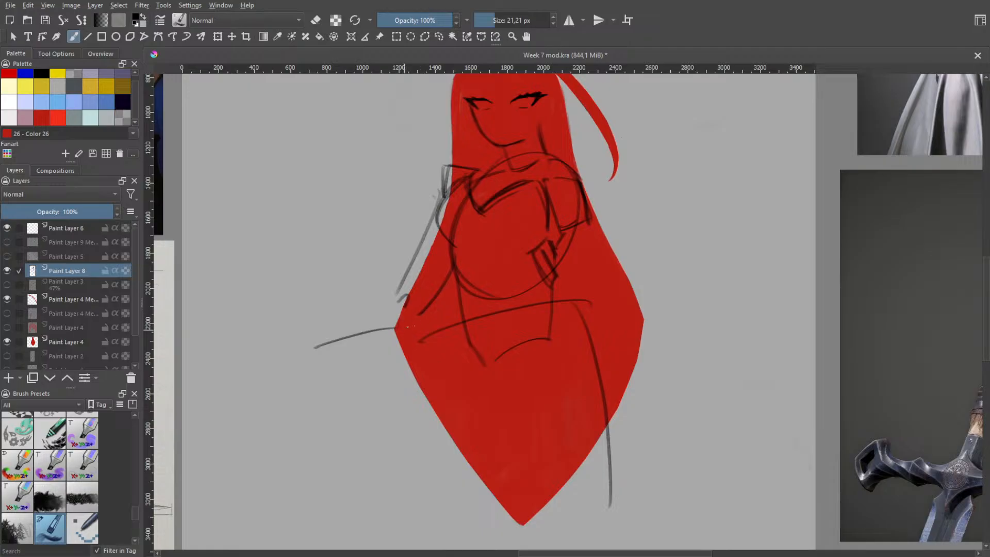
key(ctrl+z)
mouse_move(416, 316)
mouse_down()
mouse_move(400, 332)
mouse_move(347, 336)
mouse_up()
key(ctrl+z)
key(ctrl+z)
drag(406, 324, 329, 351)
key(ctrl+z)
mouse_move(409, 325)
mouse_down()
mouse_move(358, 345)
mouse_move(400, 330)
mouse_up()
key(ctrl+z)
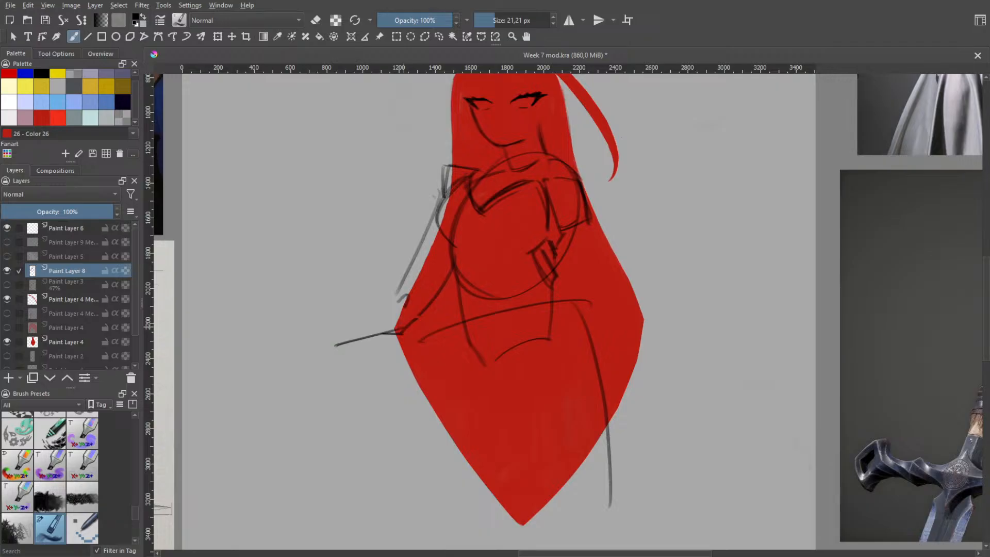
key(ctrl+z)
drag(407, 329, 344, 345)
key(ctrl+z)
mouse_move(402, 328)
mouse_down()
mouse_move(327, 347)
mouse_move(316, 328)
mouse_up()
Draw the forearm's upper edge from the outer elbow down to the wrist
drag(387, 291, 321, 335)
key(ctrl+z)
mouse_move(399, 288)
mouse_down()
mouse_move(323, 328)
mouse_move(393, 303)
mouse_up()
key(ctrl+z)
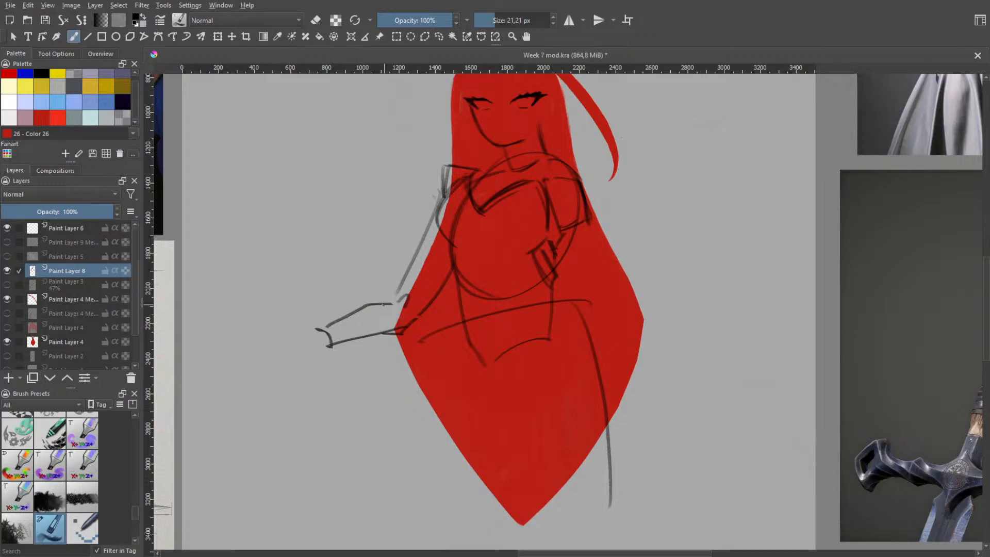
key(ctrl+z)
mouse_move(311, 327)
mouse_down()
mouse_move(367, 300)
mouse_move(395, 300)
mouse_move(312, 324)
mouse_up()
key(ctrl+z)
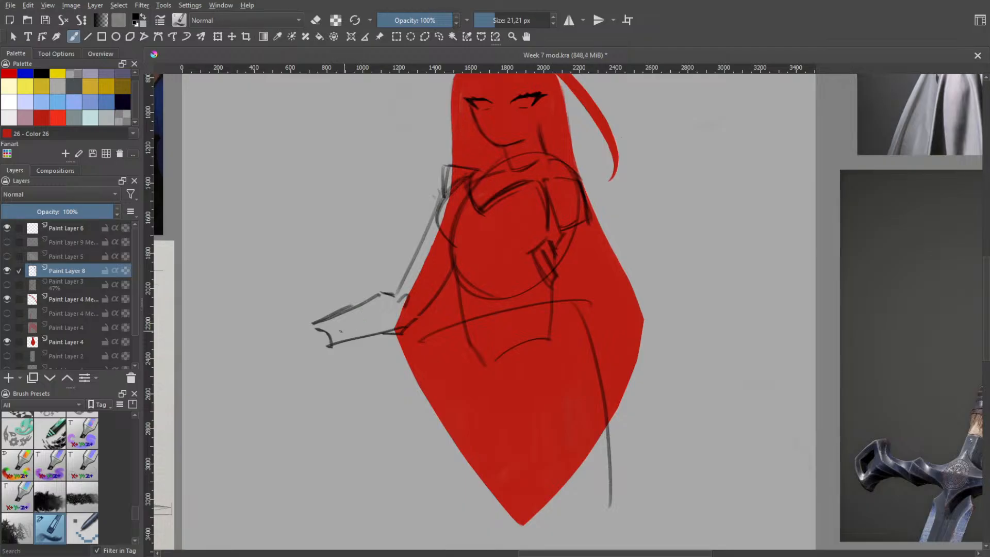
Undo the forearm and elbow strokes, and show the sword line art to check the arm against it
key(ctrl+z)
key(ctrl+z)
key(ctrl+z)
key(ctrl+z)
key(ctrl+z)
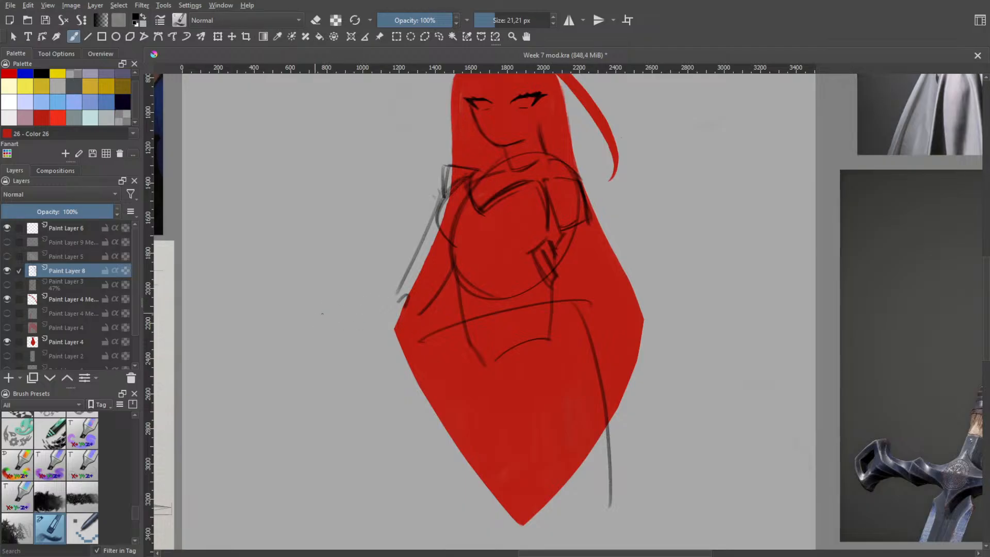
click(7, 243)
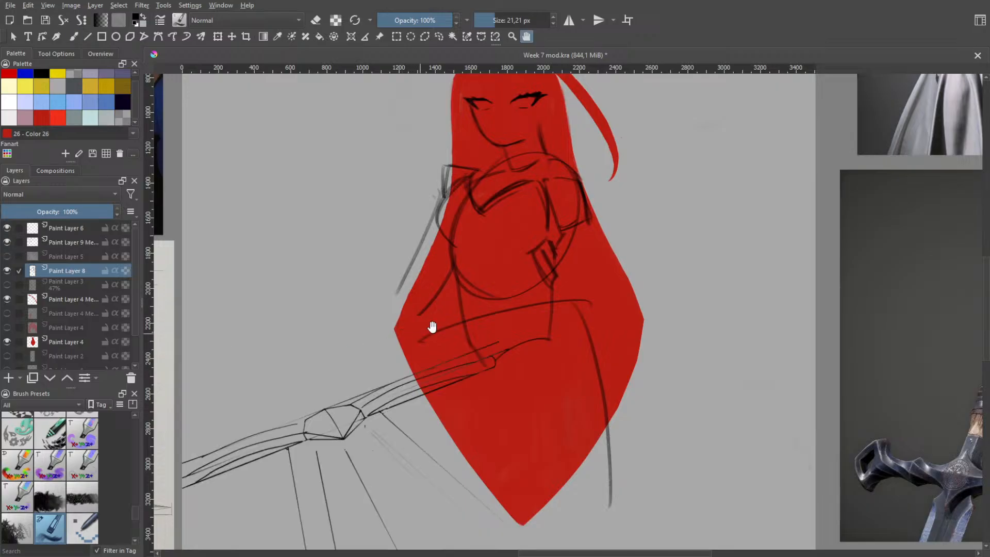
scroll(431, 325, down, 2)
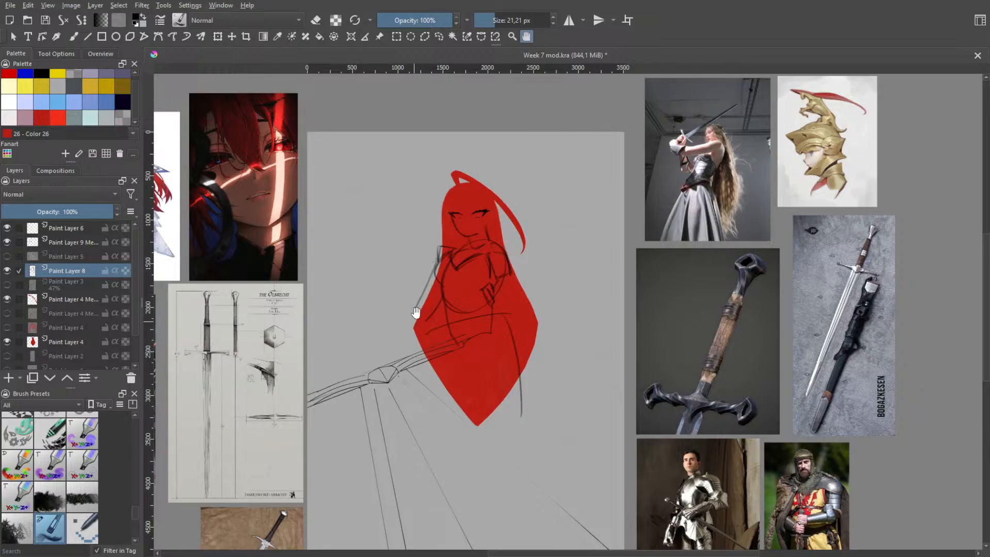
Undo the sword layer's display and the arm, hip, torso and neckline strokes back to the rib cage oval
key(ctrl+z)
key(ctrl+z)
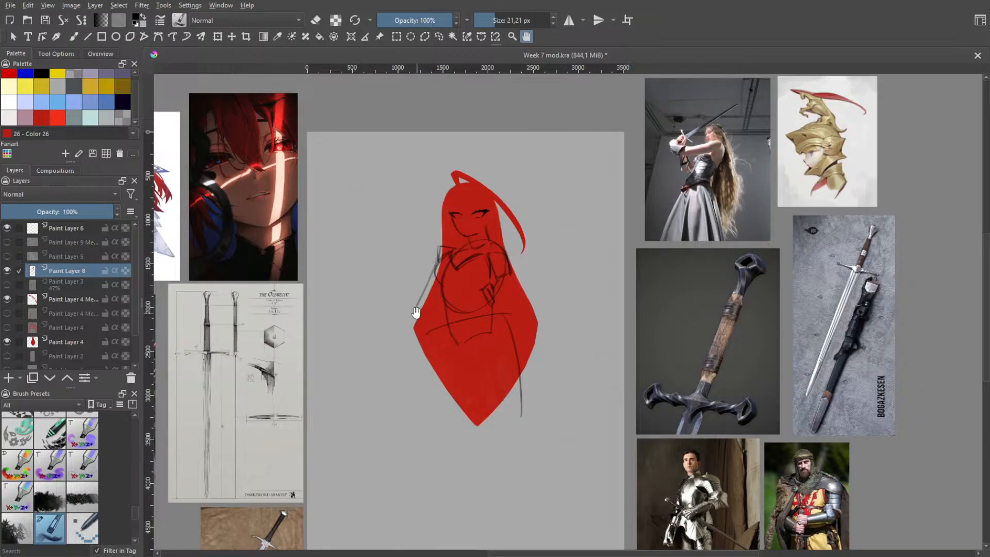
key(ctrl+z)
key(ctrl+z)
key(ctrl+z)
key(ctrl+z)
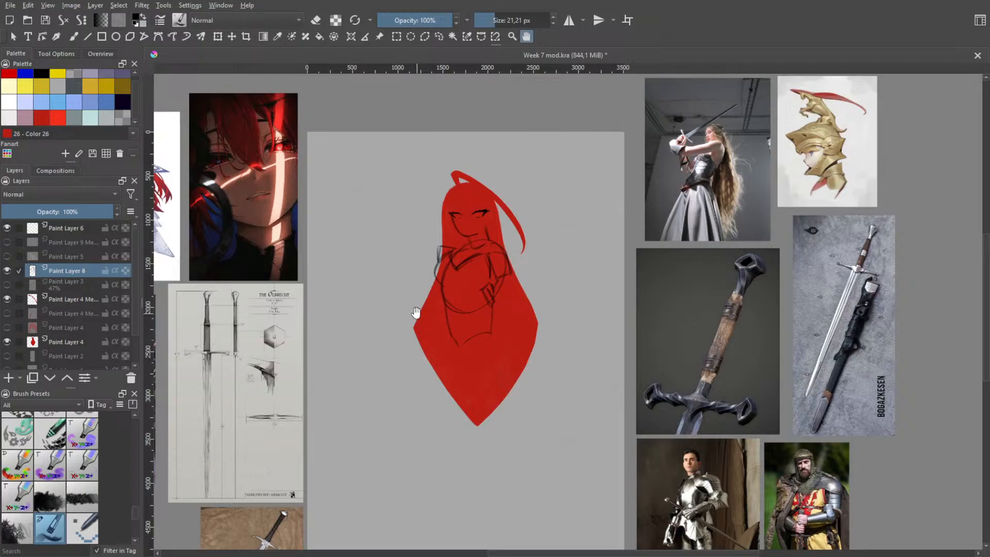
key(ctrl+z)
key(ctrl+z)
key(ctrl+z)
key(ctrl+z)
key(ctrl+z)
key(ctrl+z)
key(ctrl+z)
key(ctrl+z)
key(ctrl+z)
key(ctrl+z)
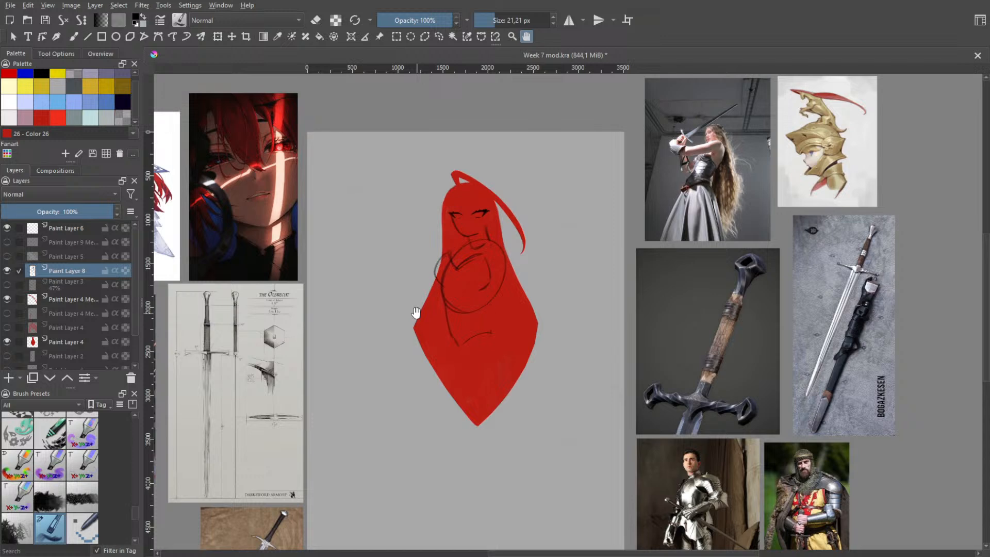
key(ctrl+z)
key(ctrl+z)
key(ctrl+z)
key(ctrl+z)
key(ctrl+z)
Try several pelvis ovals of different tilt and width below the rib cage oval
key(b)
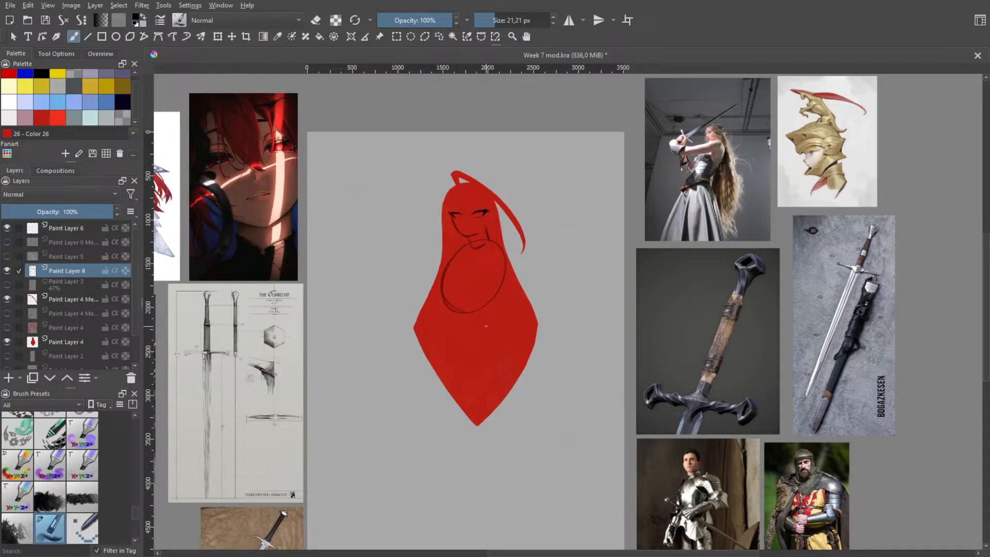
mouse_move(471, 310)
mouse_down()
mouse_move(453, 363)
mouse_move(486, 369)
mouse_up()
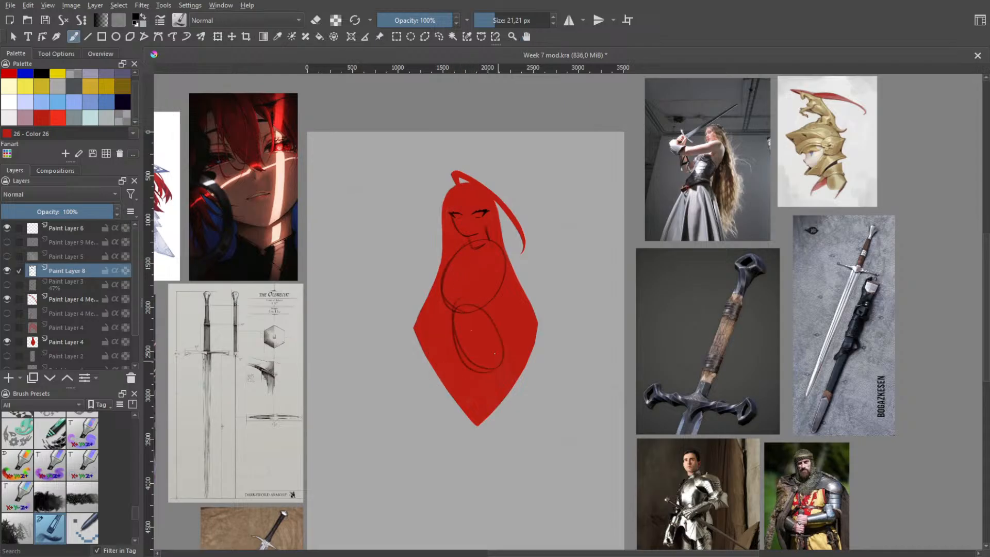
key(ctrl+z)
mouse_move(445, 309)
mouse_down()
mouse_move(482, 358)
mouse_move(475, 365)
mouse_up()
key(ctrl+z)
mouse_move(467, 325)
mouse_down()
mouse_move(499, 366)
mouse_move(483, 371)
mouse_move(506, 354)
mouse_move(477, 375)
mouse_move(454, 369)
mouse_move(470, 312)
mouse_move(479, 309)
mouse_move(464, 372)
mouse_move(446, 340)
mouse_up()
key(ctrl+z)
key(ctrl+z)
key(ctrl+z)
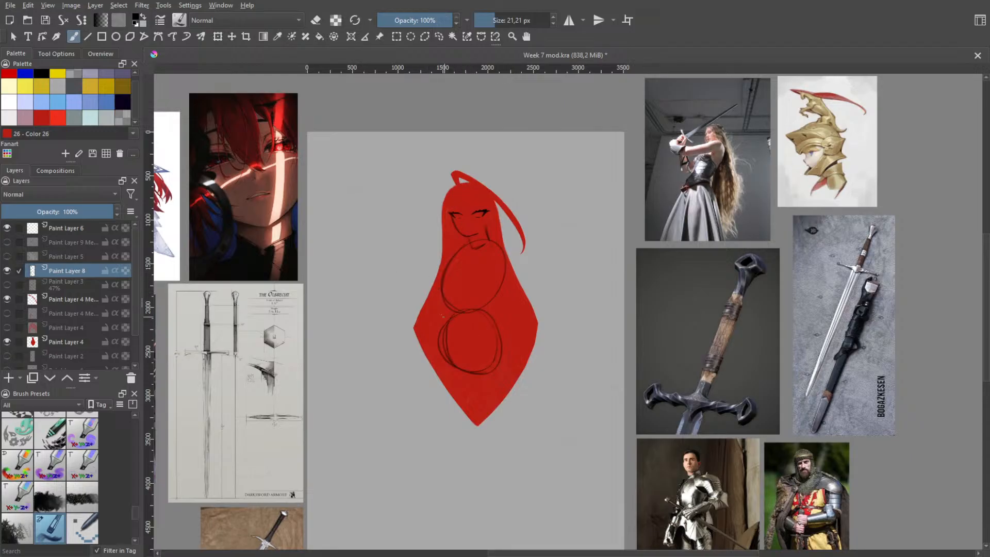
key(ctrl+z)
mouse_move(448, 338)
mouse_down()
mouse_move(470, 376)
mouse_move(486, 370)
mouse_up()
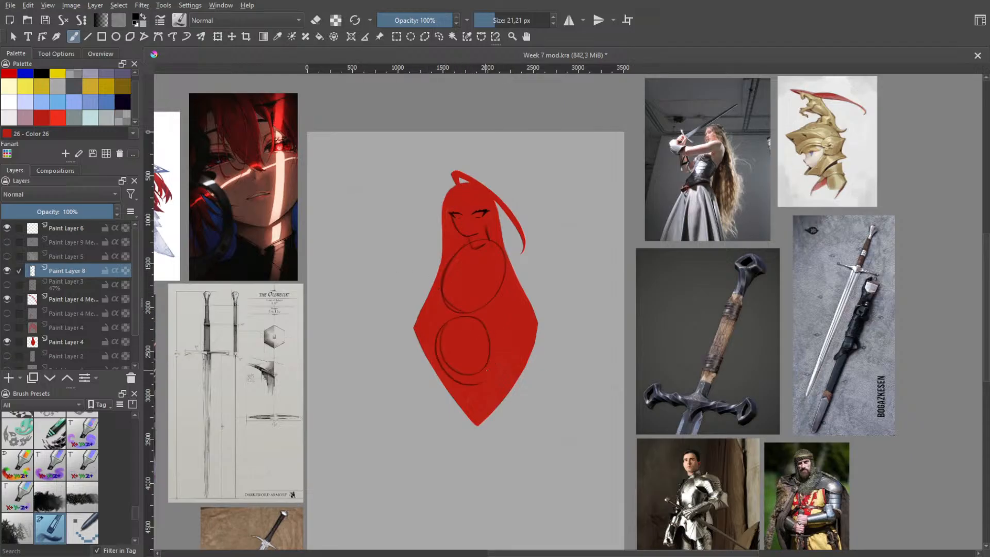
key(ctrl+z)
Try much larger overlapping circles to block in the upper and lower body masses
mouse_move(459, 338)
mouse_down()
mouse_move(417, 374)
mouse_move(503, 416)
mouse_move(410, 357)
mouse_move(508, 418)
mouse_up()
key(ctrl+z)
mouse_move(484, 250)
mouse_down()
mouse_move(499, 257)
mouse_move(470, 342)
mouse_up()
key(ctrl+z)
mouse_move(446, 249)
mouse_down()
mouse_move(444, 338)
mouse_move(479, 341)
mouse_up()
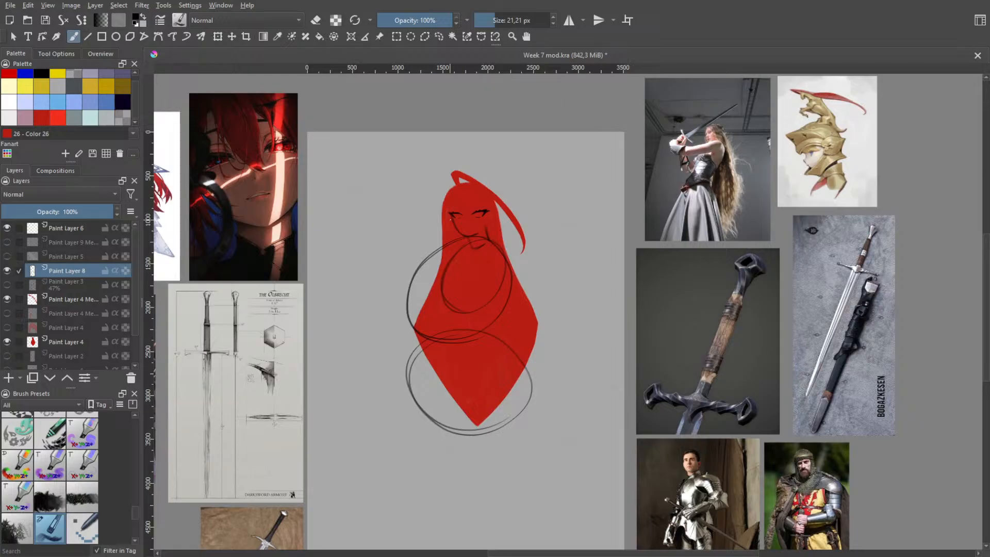
Try a head oval over the face, and undo it together with the large body circles
mouse_move(440, 204)
mouse_down()
mouse_move(455, 157)
mouse_move(490, 227)
mouse_move(495, 174)
mouse_move(494, 233)
mouse_up()
key(ctrl+z)
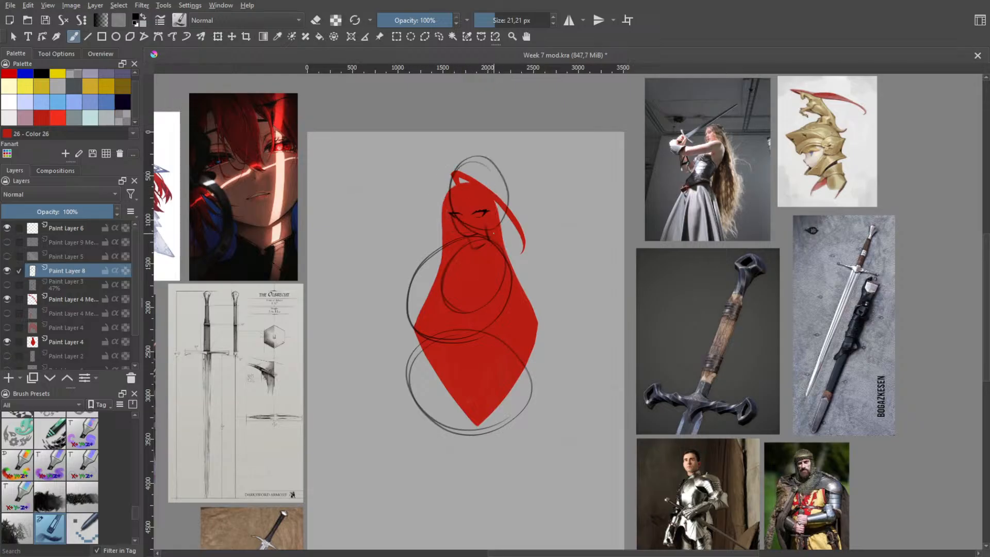
key(ctrl+z)
mouse_move(472, 166)
mouse_down()
mouse_move(498, 216)
mouse_move(486, 239)
mouse_up()
key(ctrl+z)
key(ctrl+z)
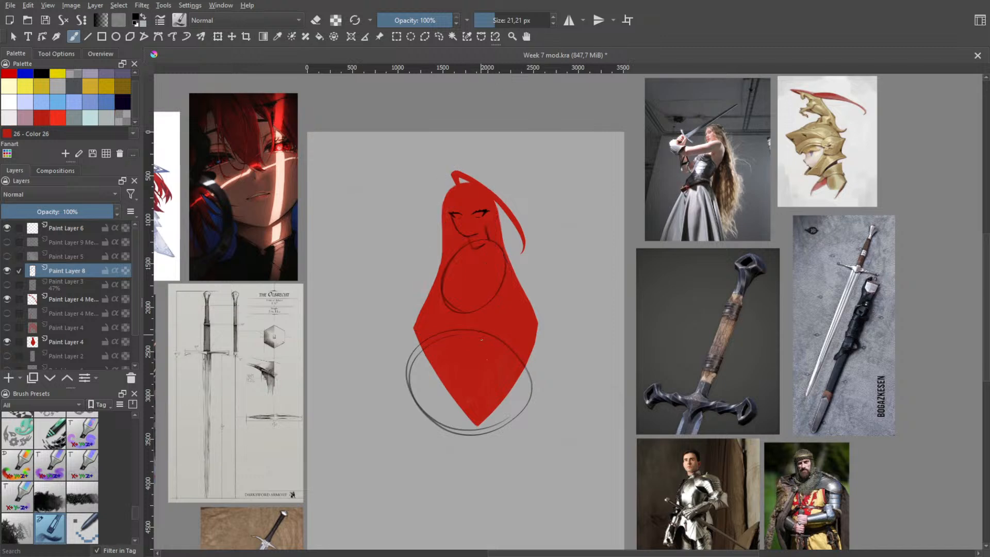
key(ctrl+z)
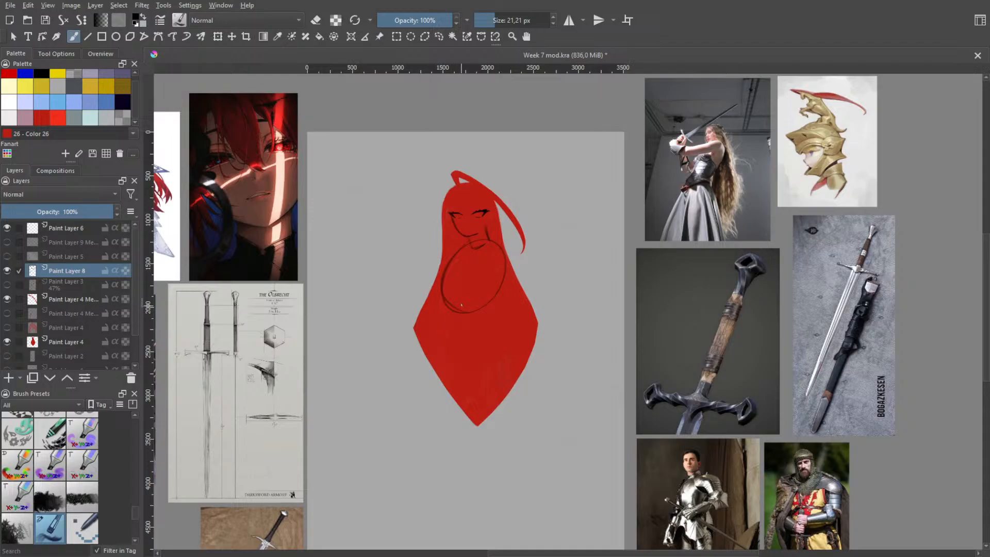
Examine the reference photo of the armored woman raising a sword and compare her pose and proportions with the character
scroll(462, 304, up, 3)
drag(481, 222, 472, 313)
scroll(468, 307, down, 3)
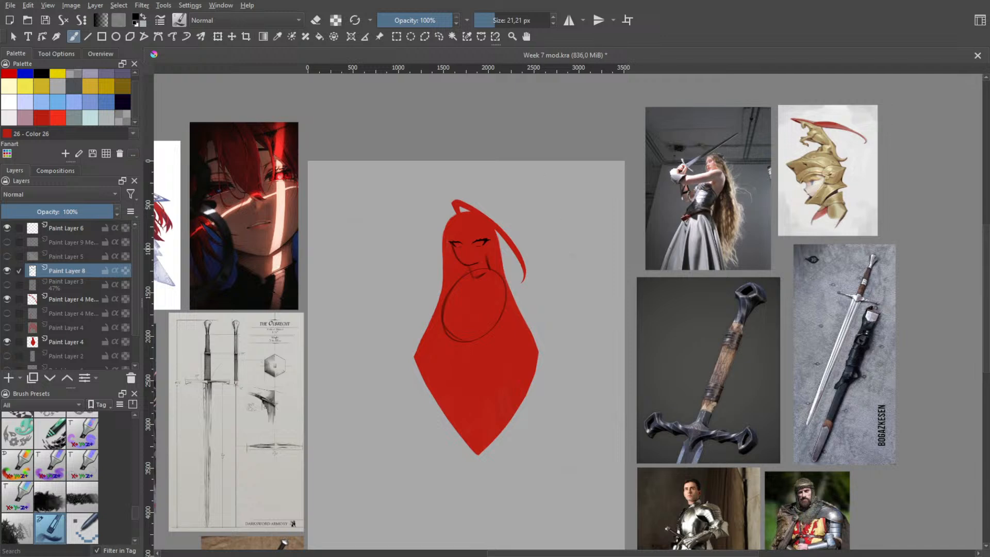
scroll(694, 264, up, 4)
scroll(718, 257, down, 2)
drag(717, 248, 556, 393)
scroll(585, 231, up, 2)
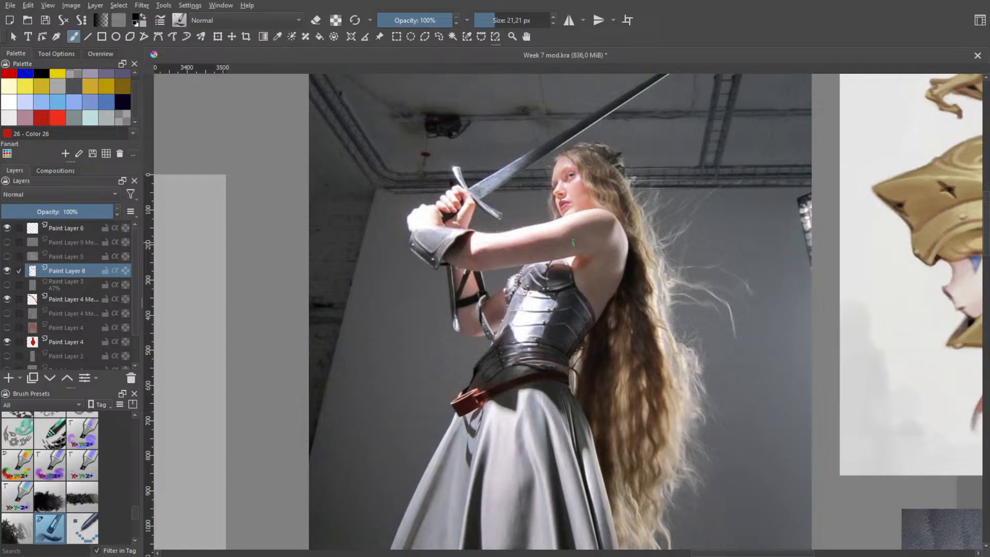
scroll(563, 260, down, 2)
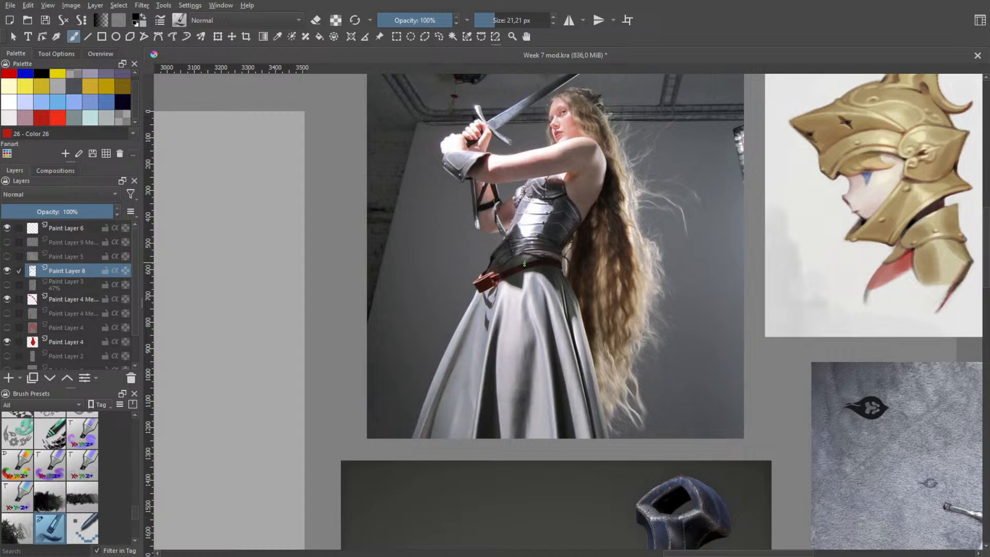
scroll(411, 333, down, 3)
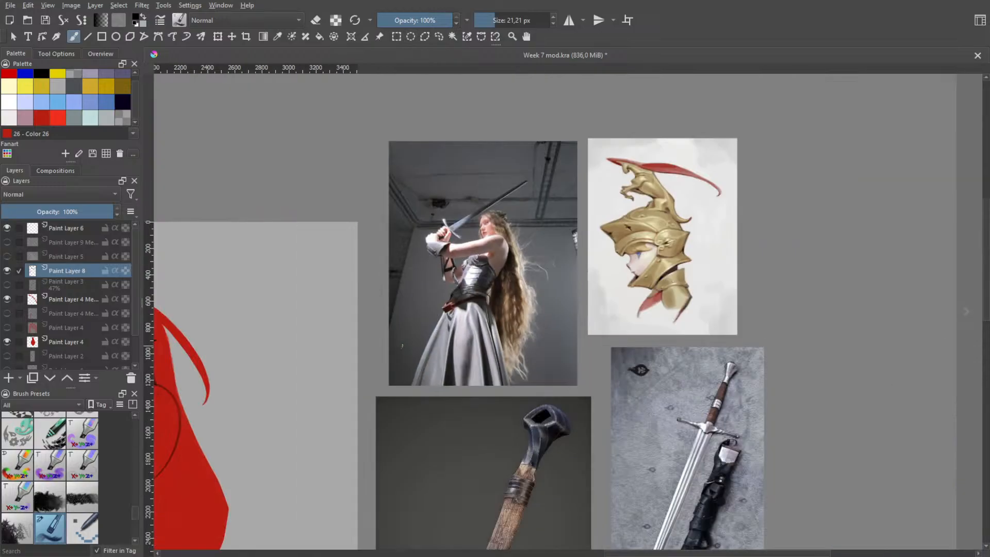
drag(253, 354, 480, 327)
scroll(539, 339, up, 2)
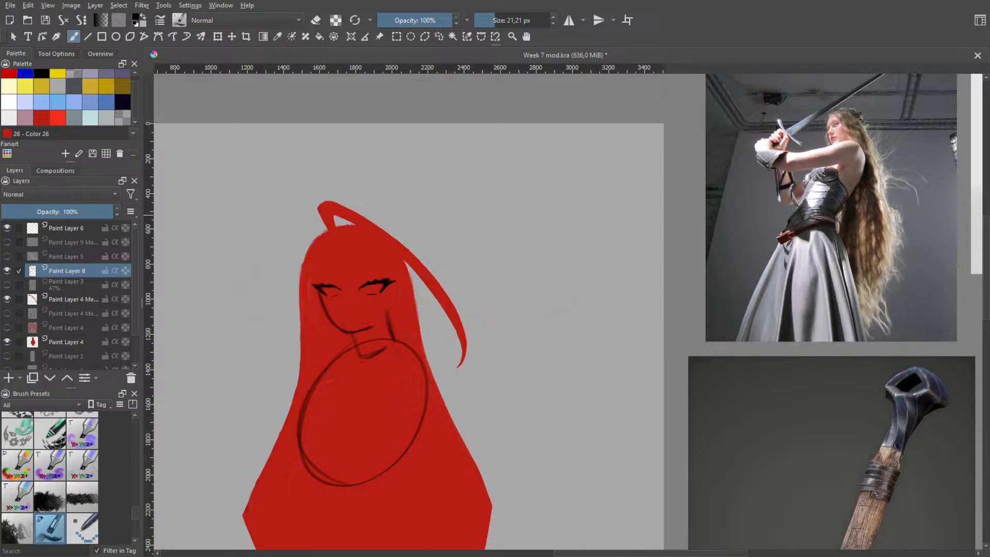
scroll(579, 234, down, 2)
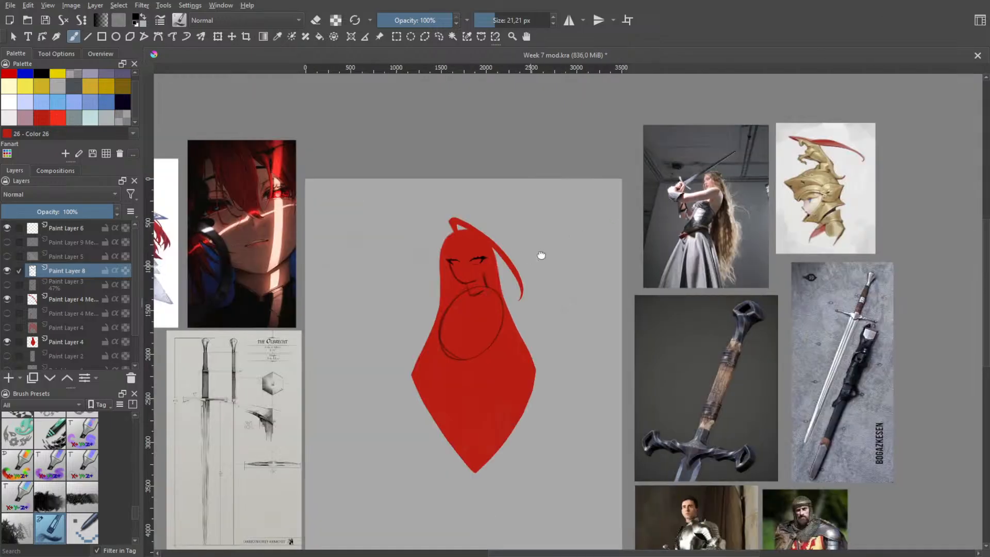
drag(539, 256, 604, 224)
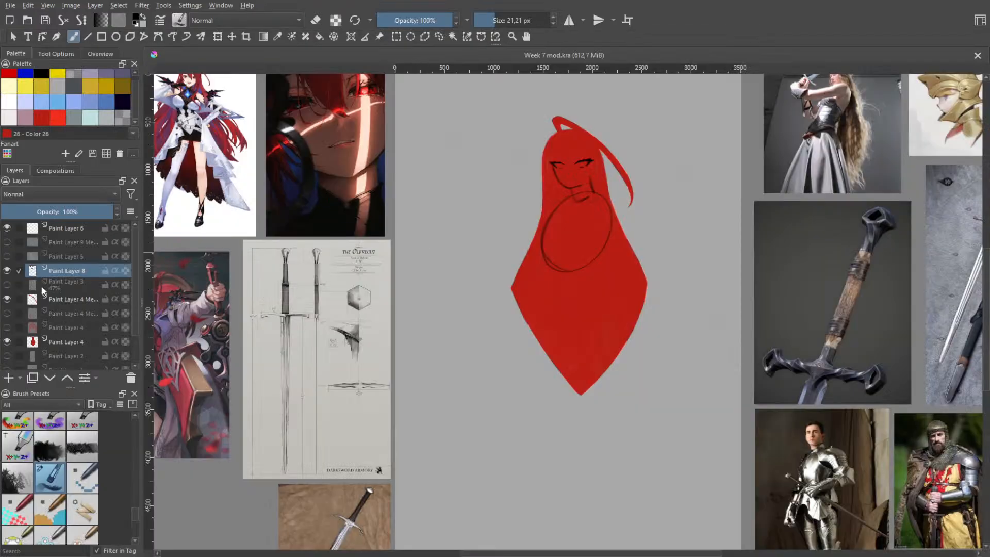
Show the rough pose sketch on Paint Layer 3 and the two hidden Paint Layer 4 hair layers
click(6, 285)
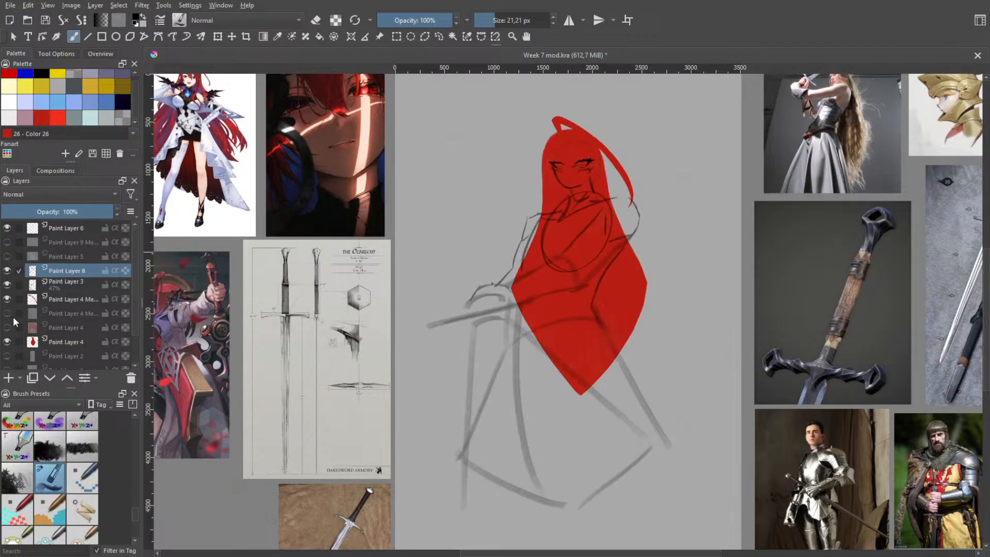
click(7, 312)
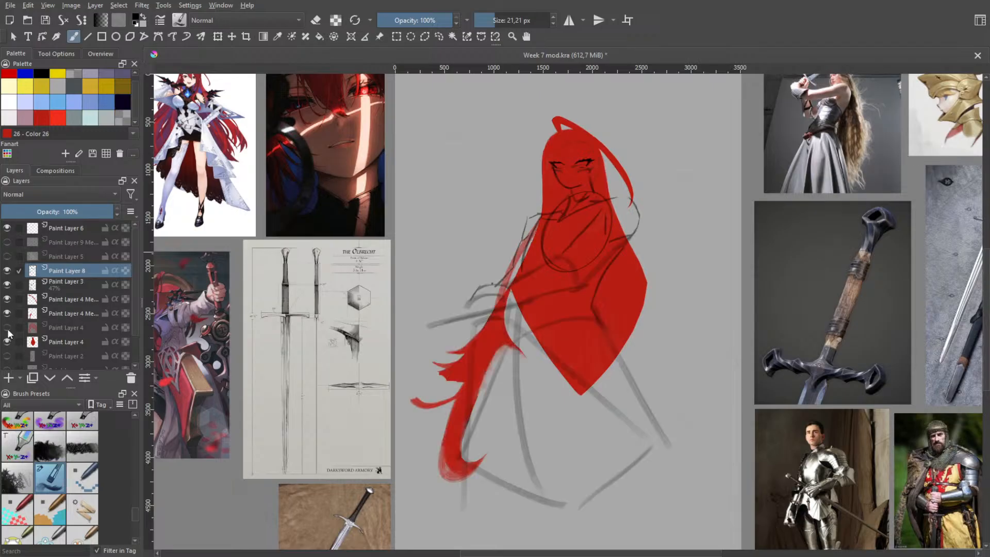
click(7, 328)
click(7, 328)
click(7, 328)
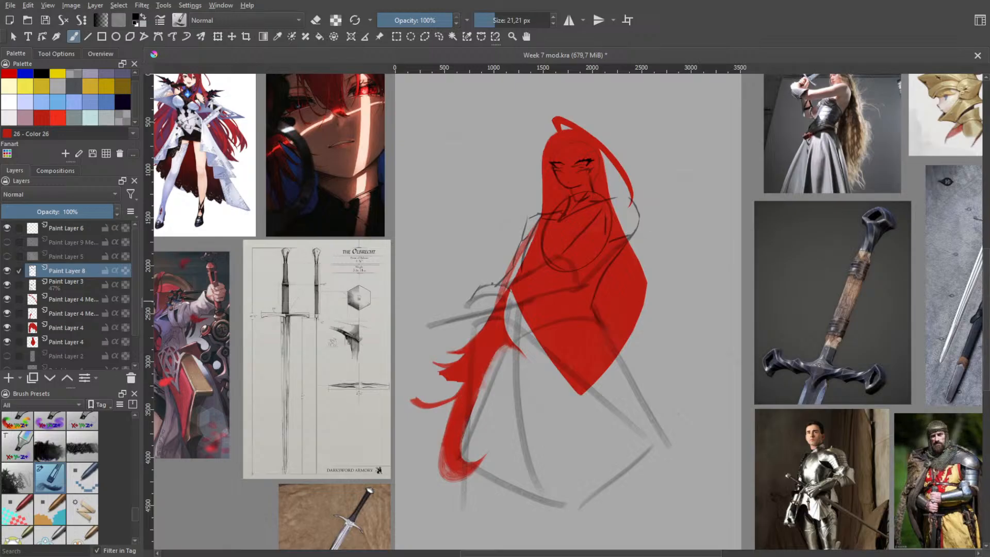